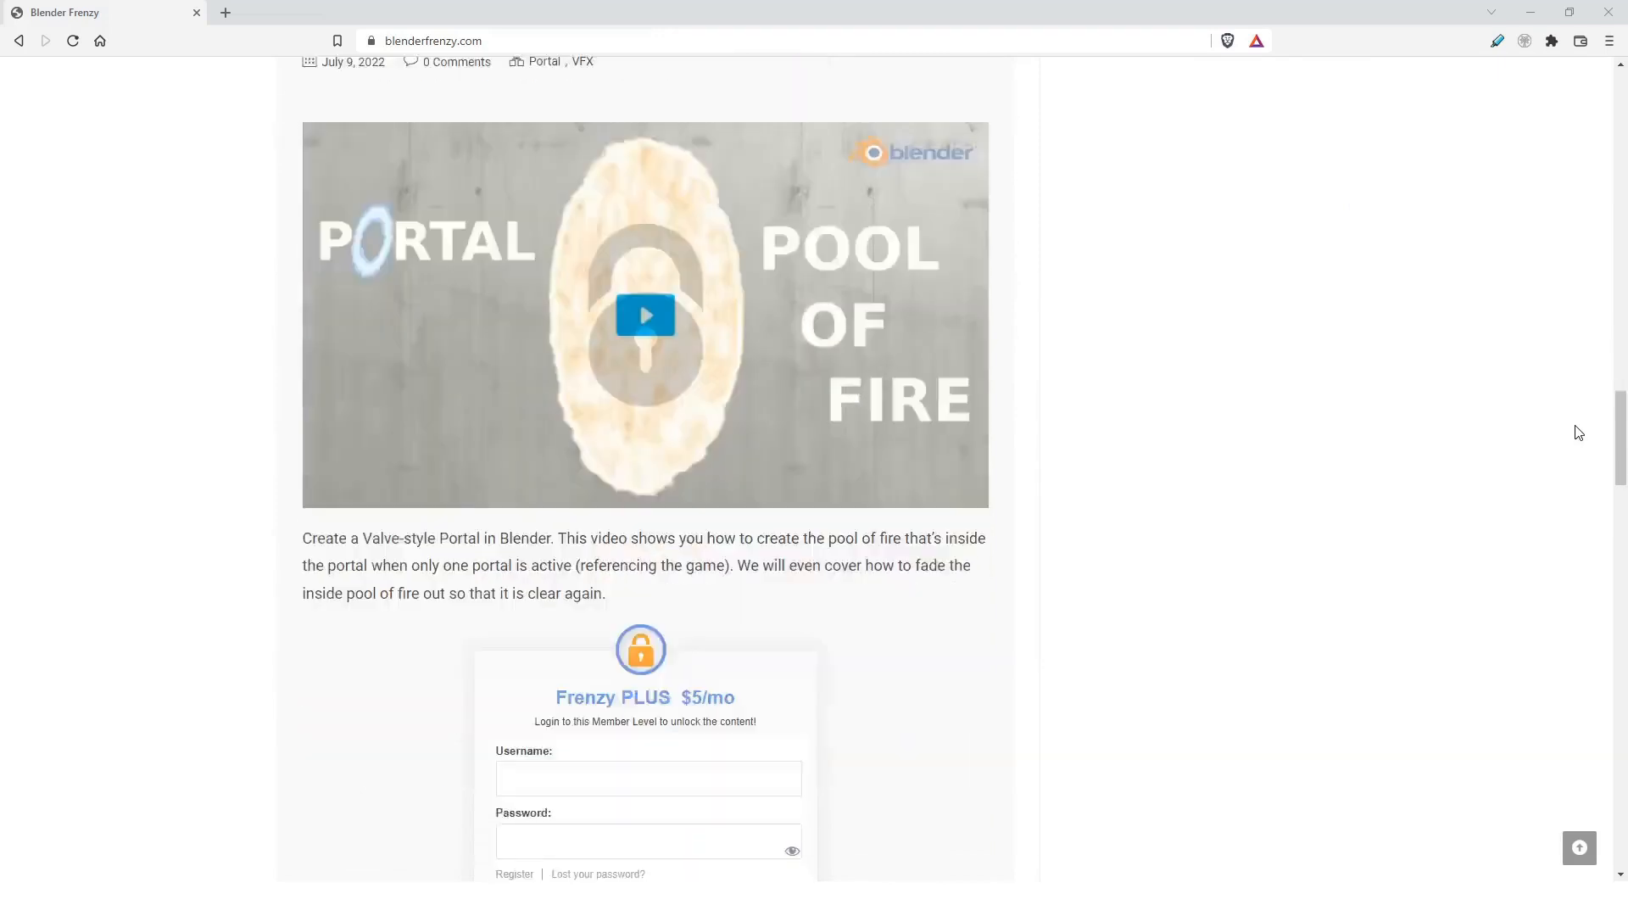
Step: Browse the posts on the Blender Frenzy site and expand the Custom VSE Transition post to show its full text
{"action": "scroll", "coordinate": [1579, 432], "scroll_direction": "down", "scroll_amount": 9}
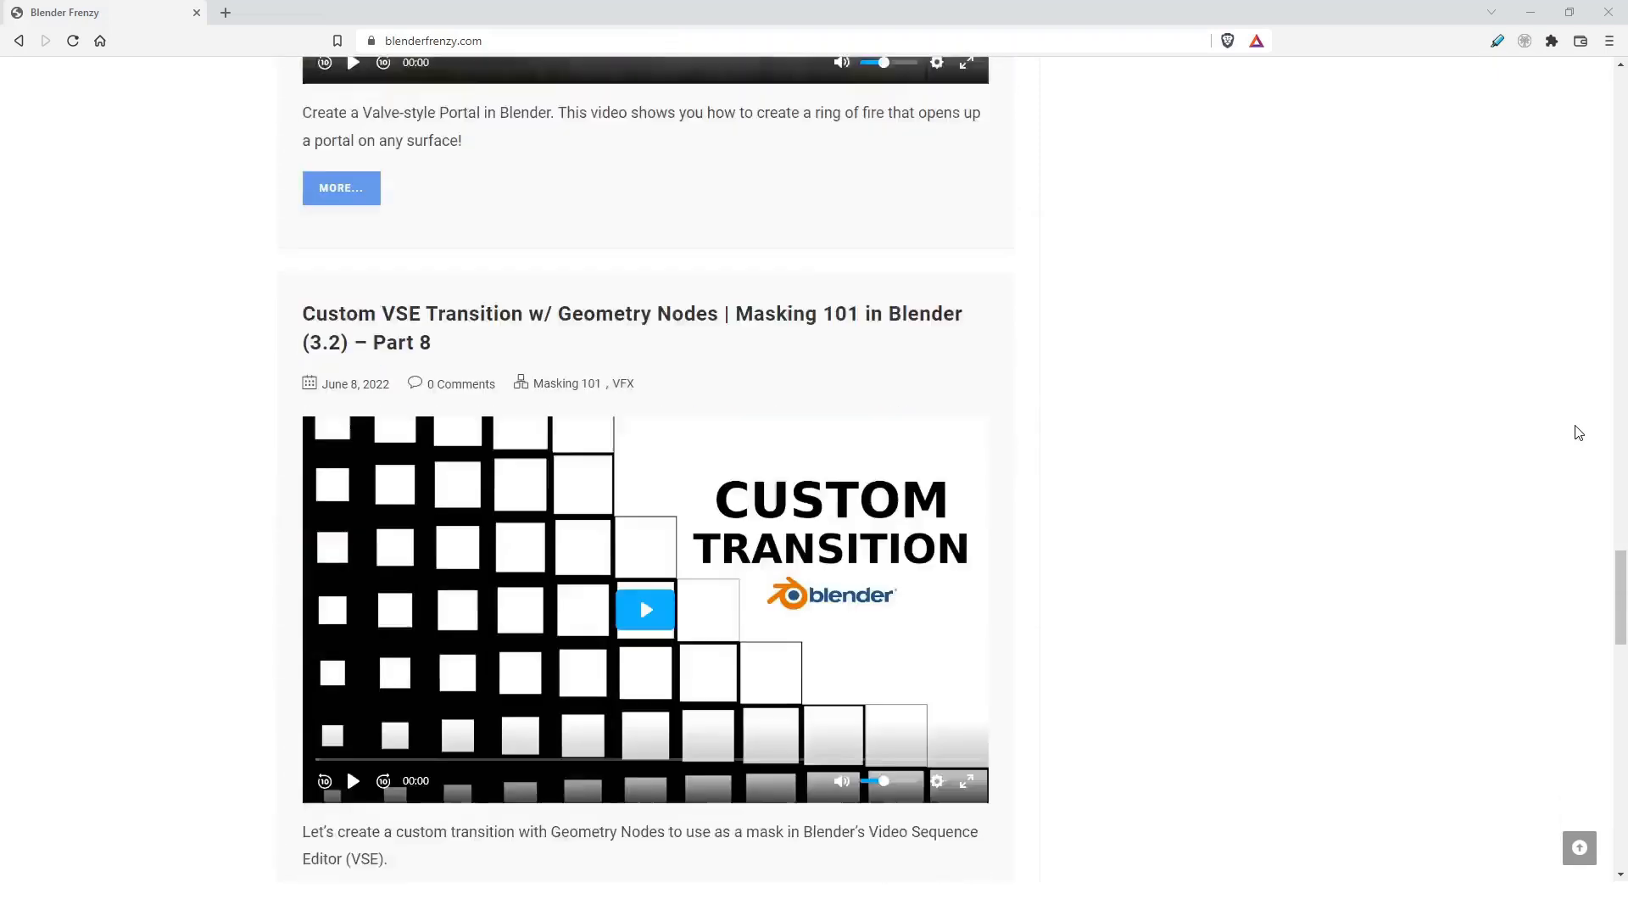
{"action": "left_click", "coordinate": [354, 635]}
{"action": "scroll", "coordinate": [862, 643], "scroll_direction": "down", "scroll_amount": 6}
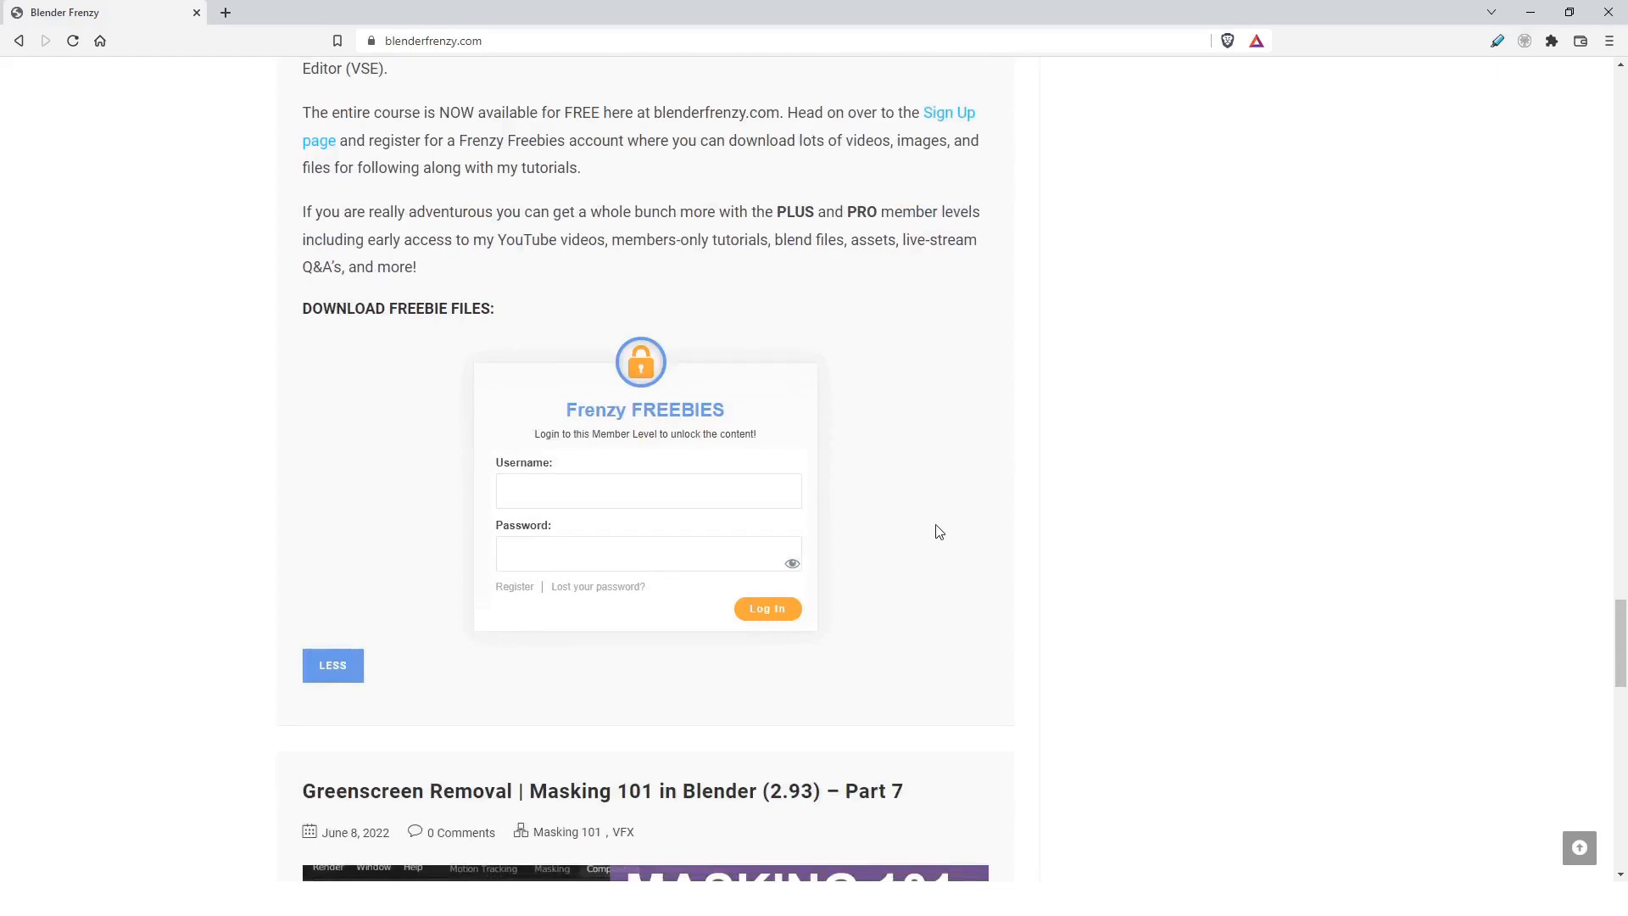
{"action": "scroll", "coordinate": [940, 531], "scroll_direction": "down", "scroll_amount": 17}
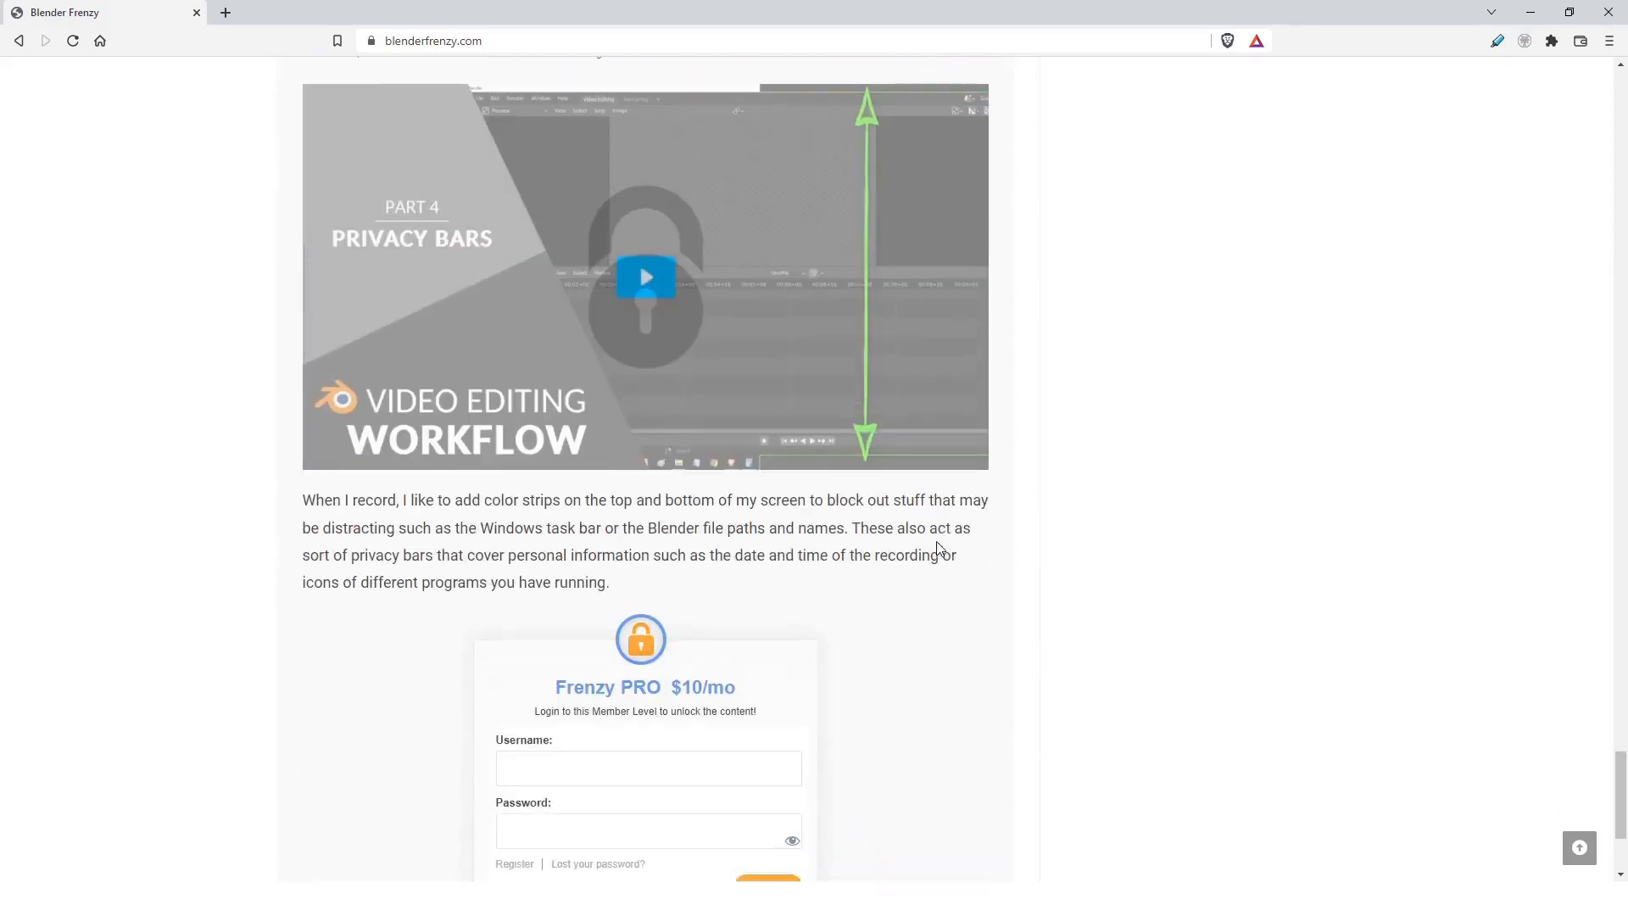
{"action": "scroll", "coordinate": [938, 548], "scroll_direction": "down", "scroll_amount": 3}
Step: Open the site's Sign Up page and look through the Frenzy FREEBIES, PLUS and PRO plans
{"action": "left_click", "coordinate": [1579, 847]}
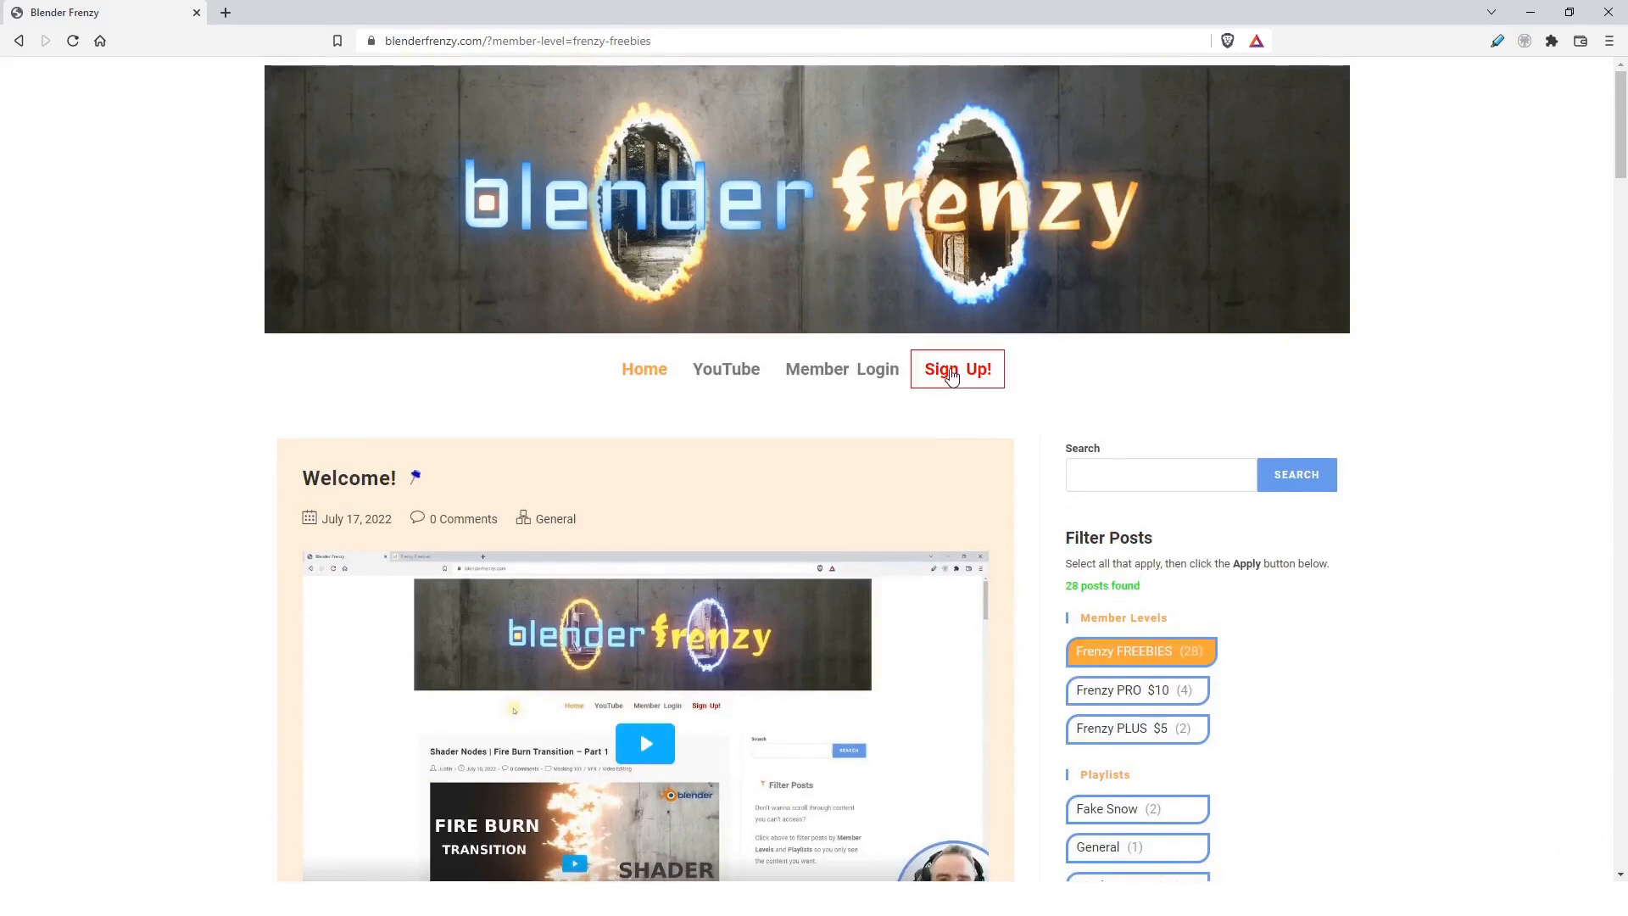
{"action": "left_click", "coordinate": [952, 376]}
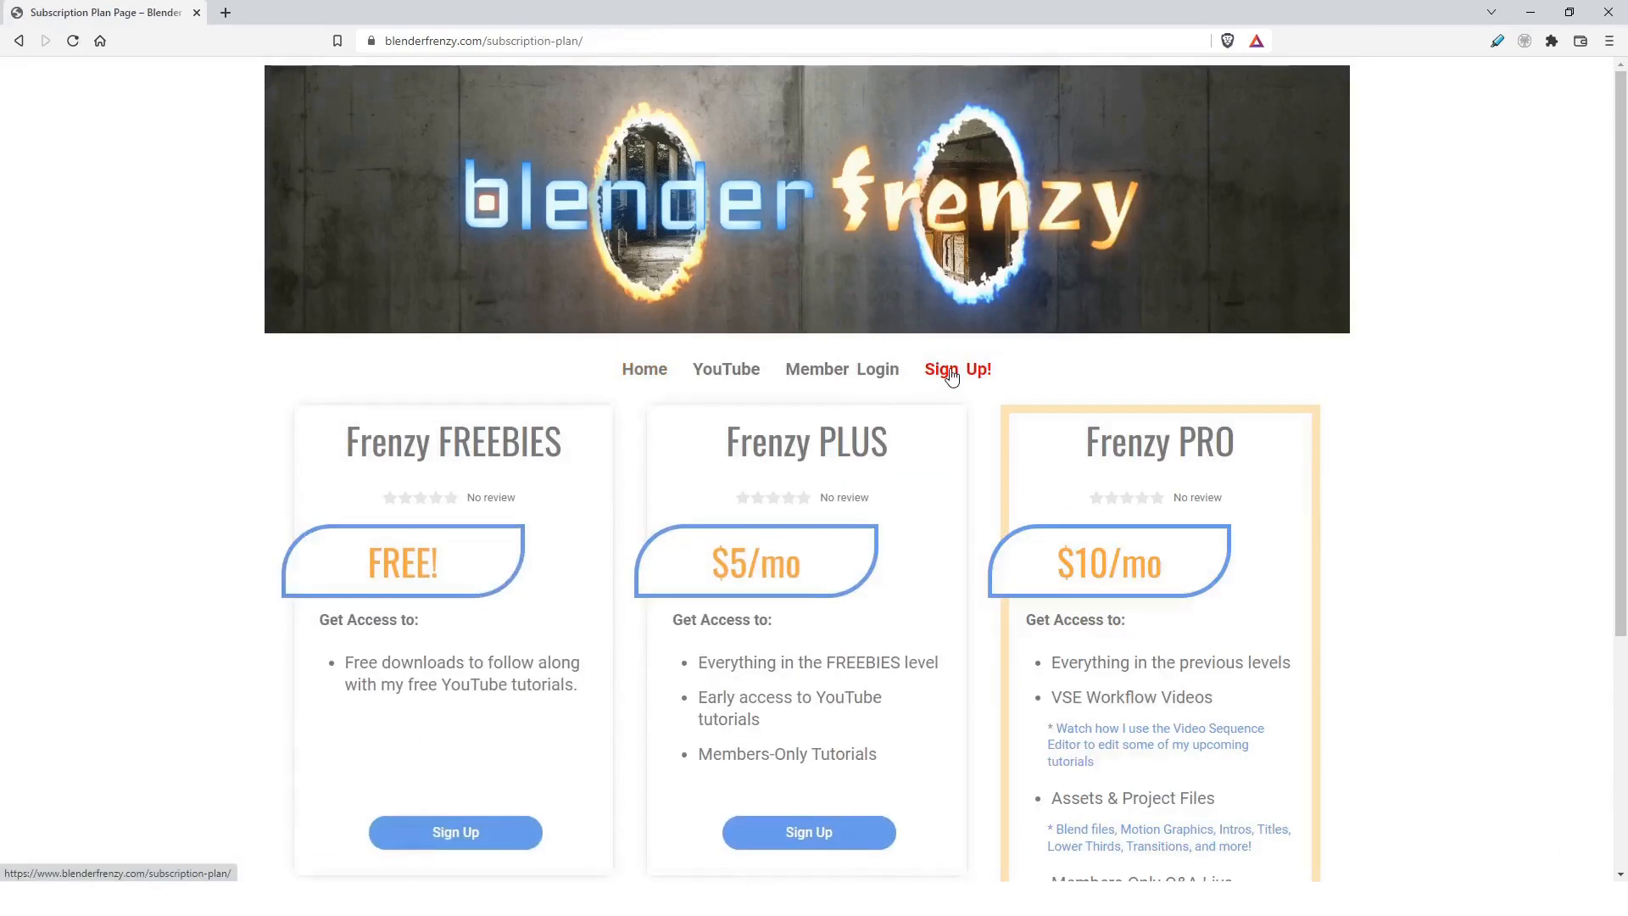
{"action": "scroll", "coordinate": [1341, 469], "scroll_direction": "down", "scroll_amount": 3}
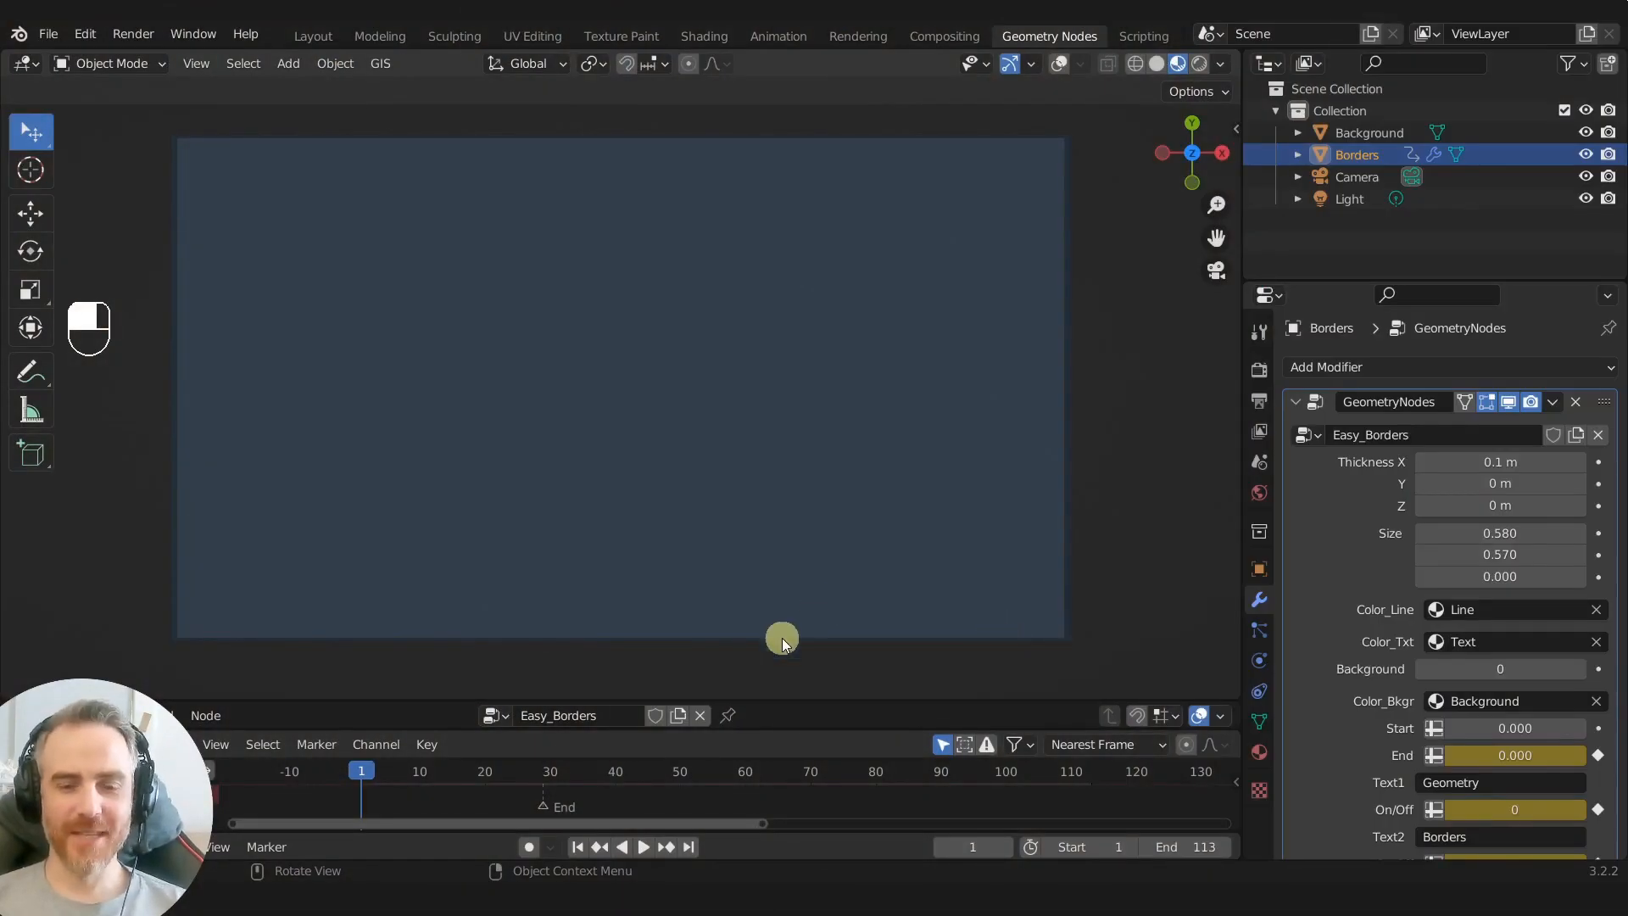
Step: Play the animated text border in Blender and scrub the timeline to frames 53 and 25 to inspect two words
{"action": "left_click", "coordinate": [645, 847]}
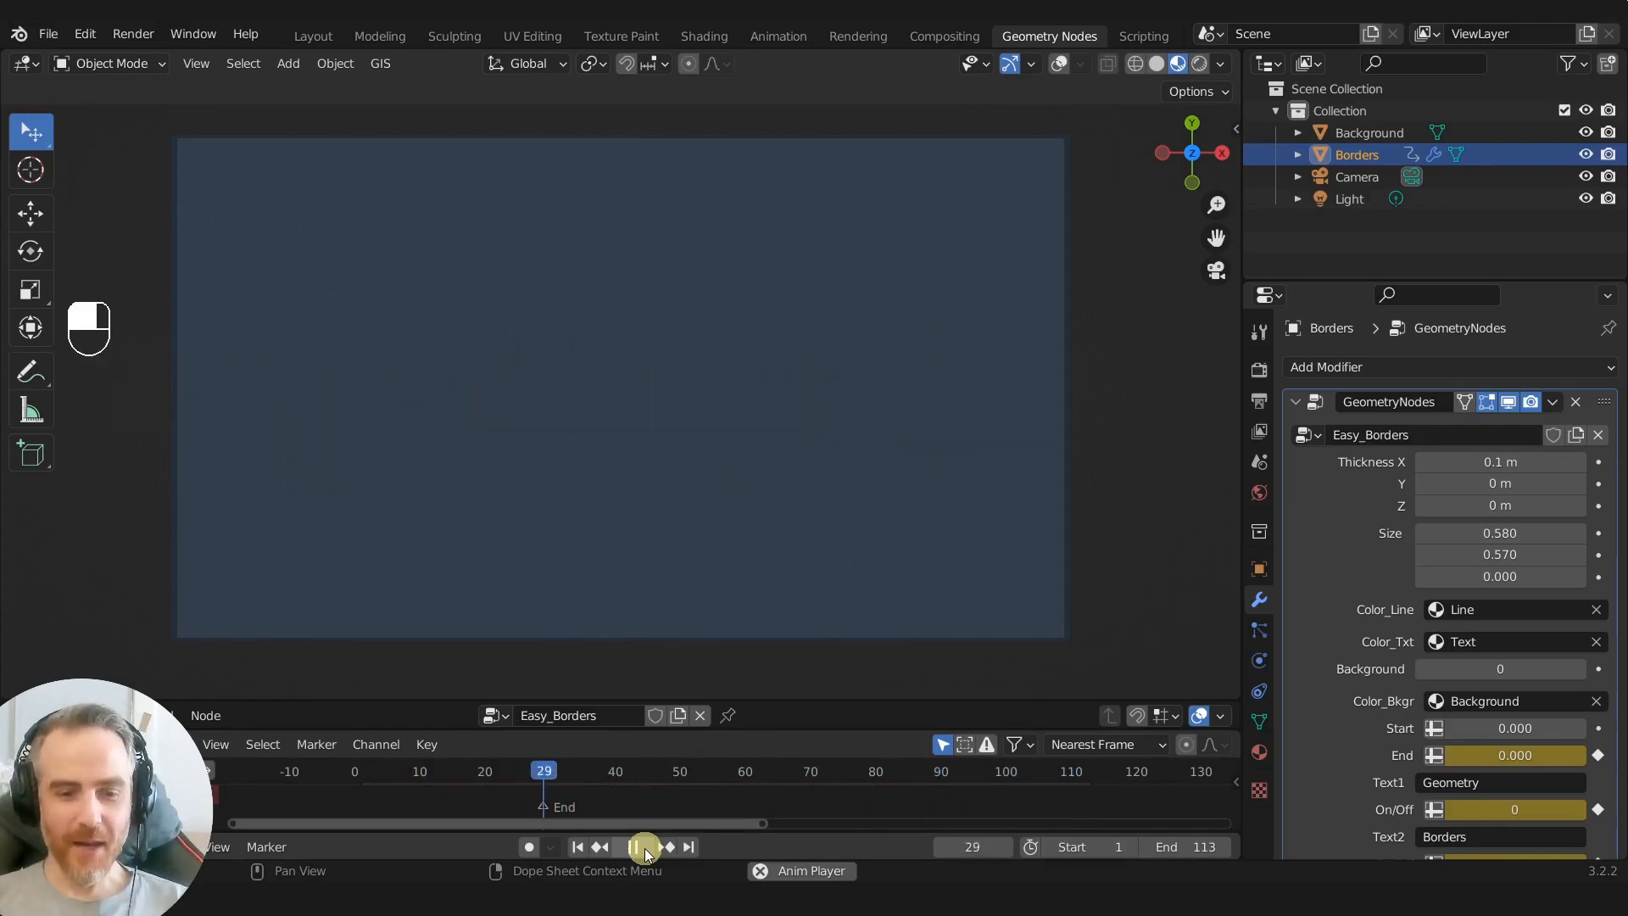
{"action": "left_click", "coordinate": [643, 847]}
{"action": "left_click_drag", "start_coordinate": [575, 770], "coordinate": [700, 770]}
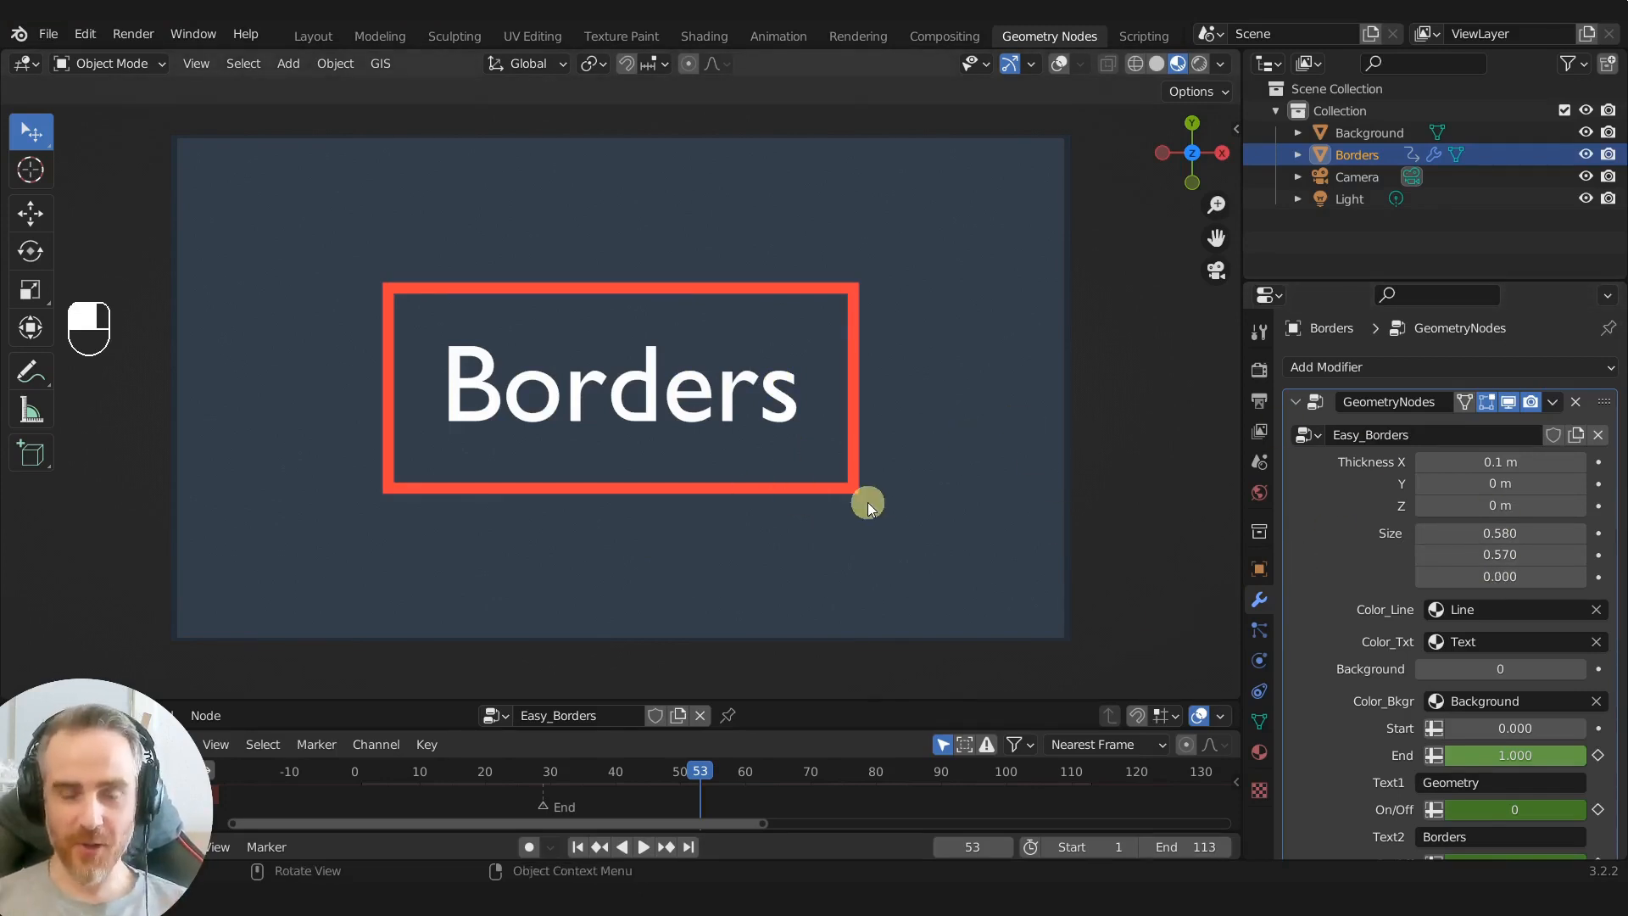
{"action": "left_click_drag", "start_coordinate": [708, 769], "coordinate": [520, 750]}
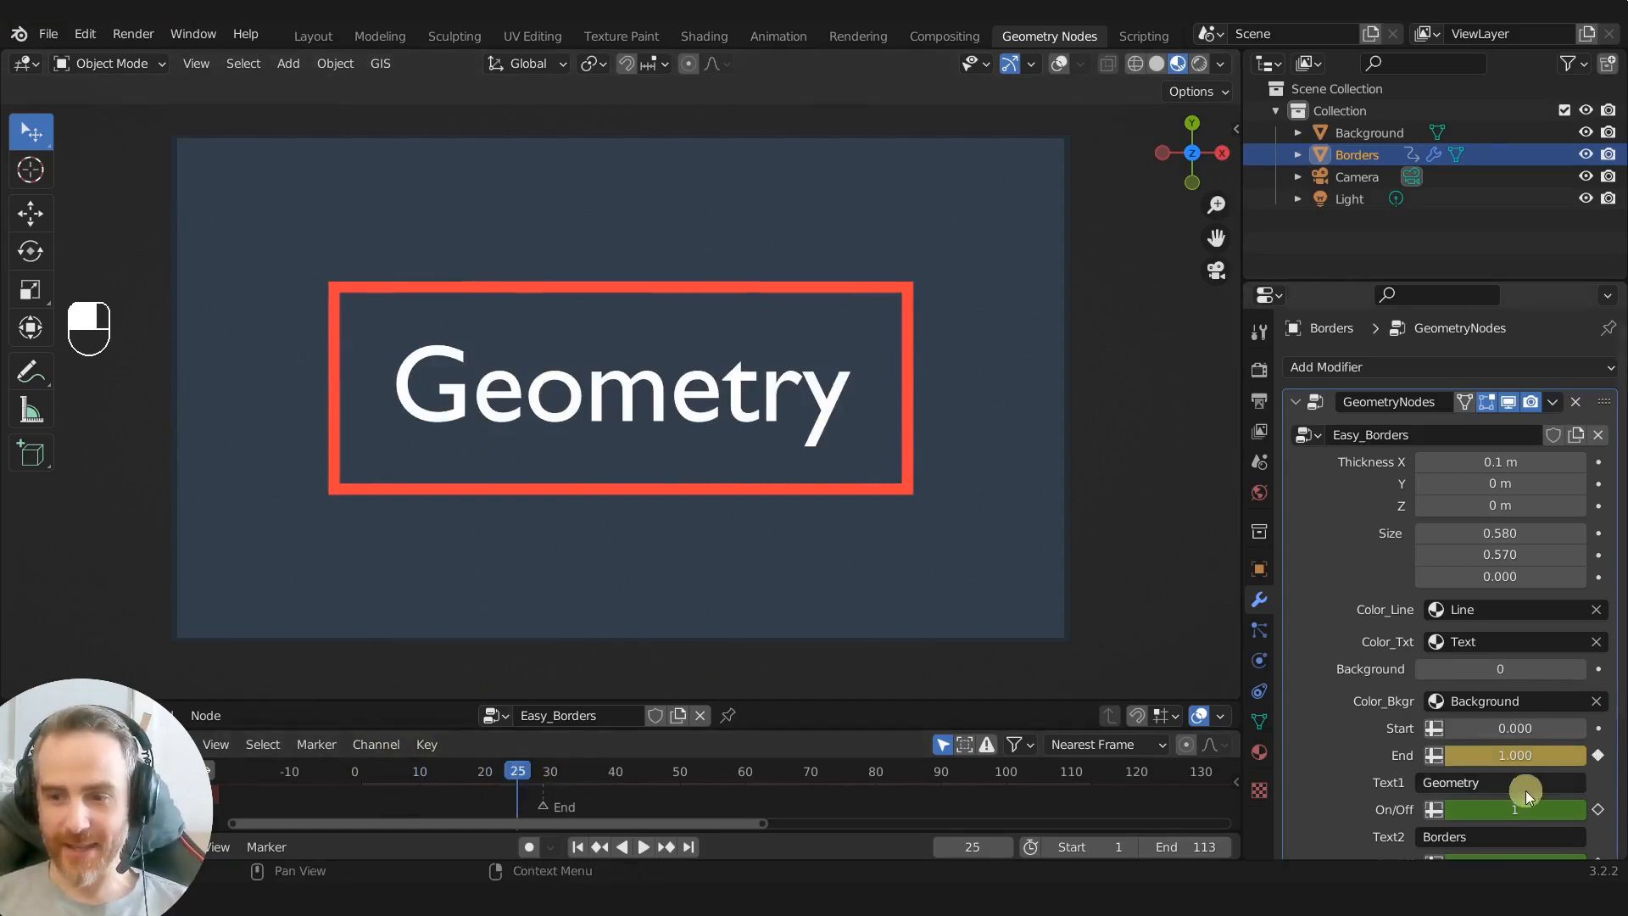
Step: Enlarge the properties editor to show more of the Borders object's Geometry Nodes modifier inputs
{"action": "scroll", "coordinate": [1477, 622], "scroll_direction": "down", "scroll_amount": 3}
{"action": "scroll", "coordinate": [1477, 612], "scroll_direction": "up", "scroll_amount": 3}
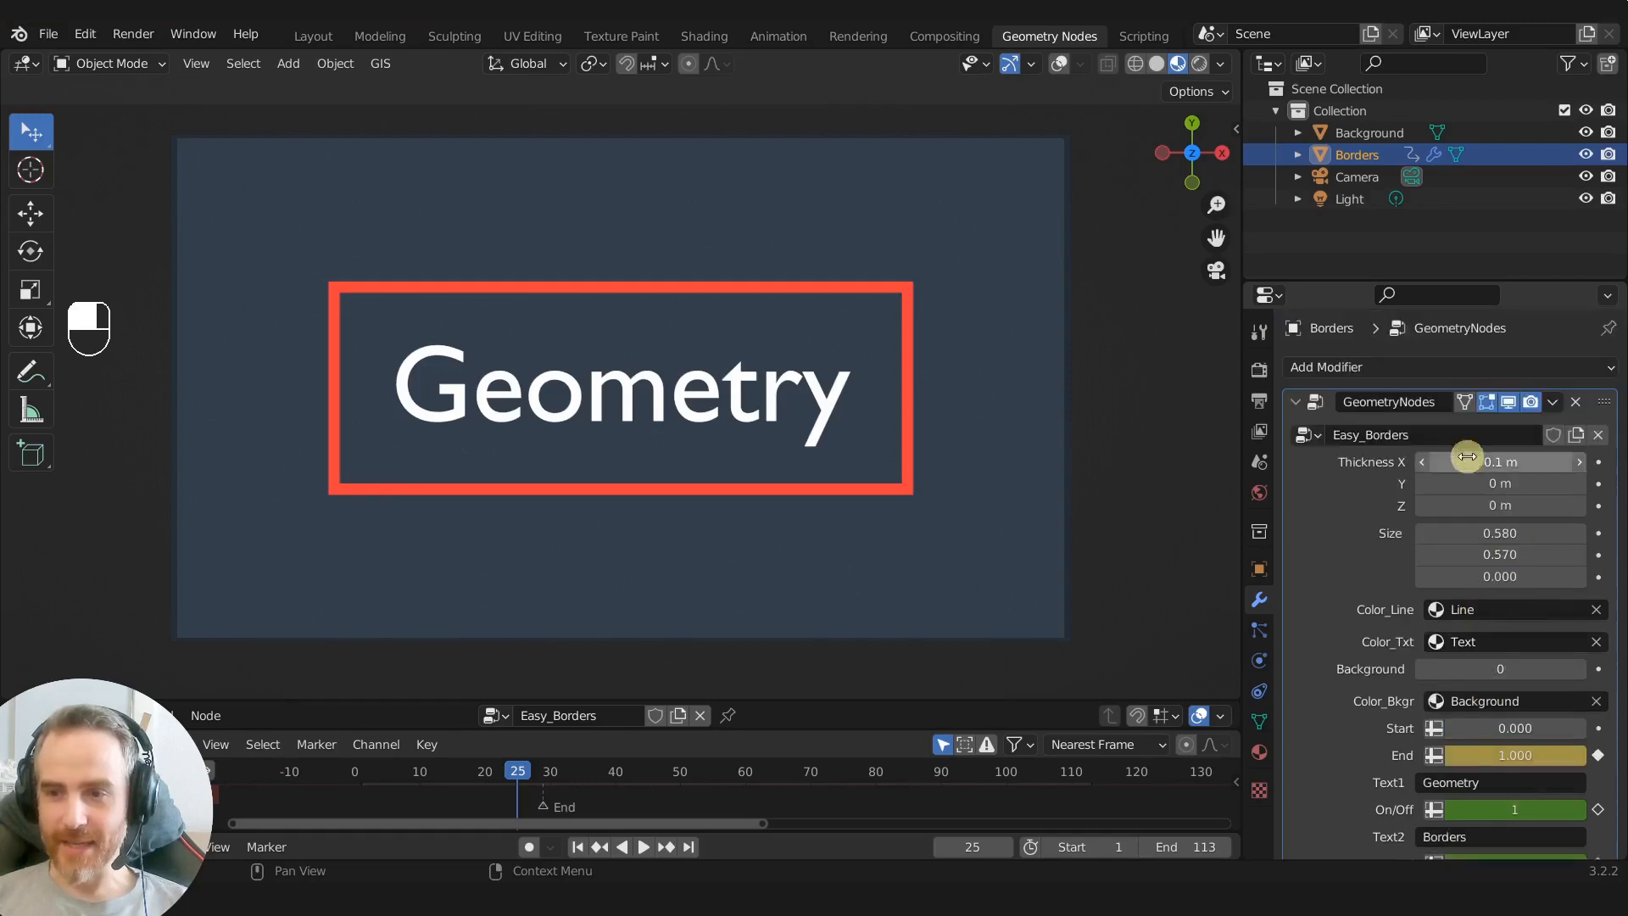
{"action": "left_click_drag", "start_coordinate": [1436, 284], "coordinate": [1441, 168]}
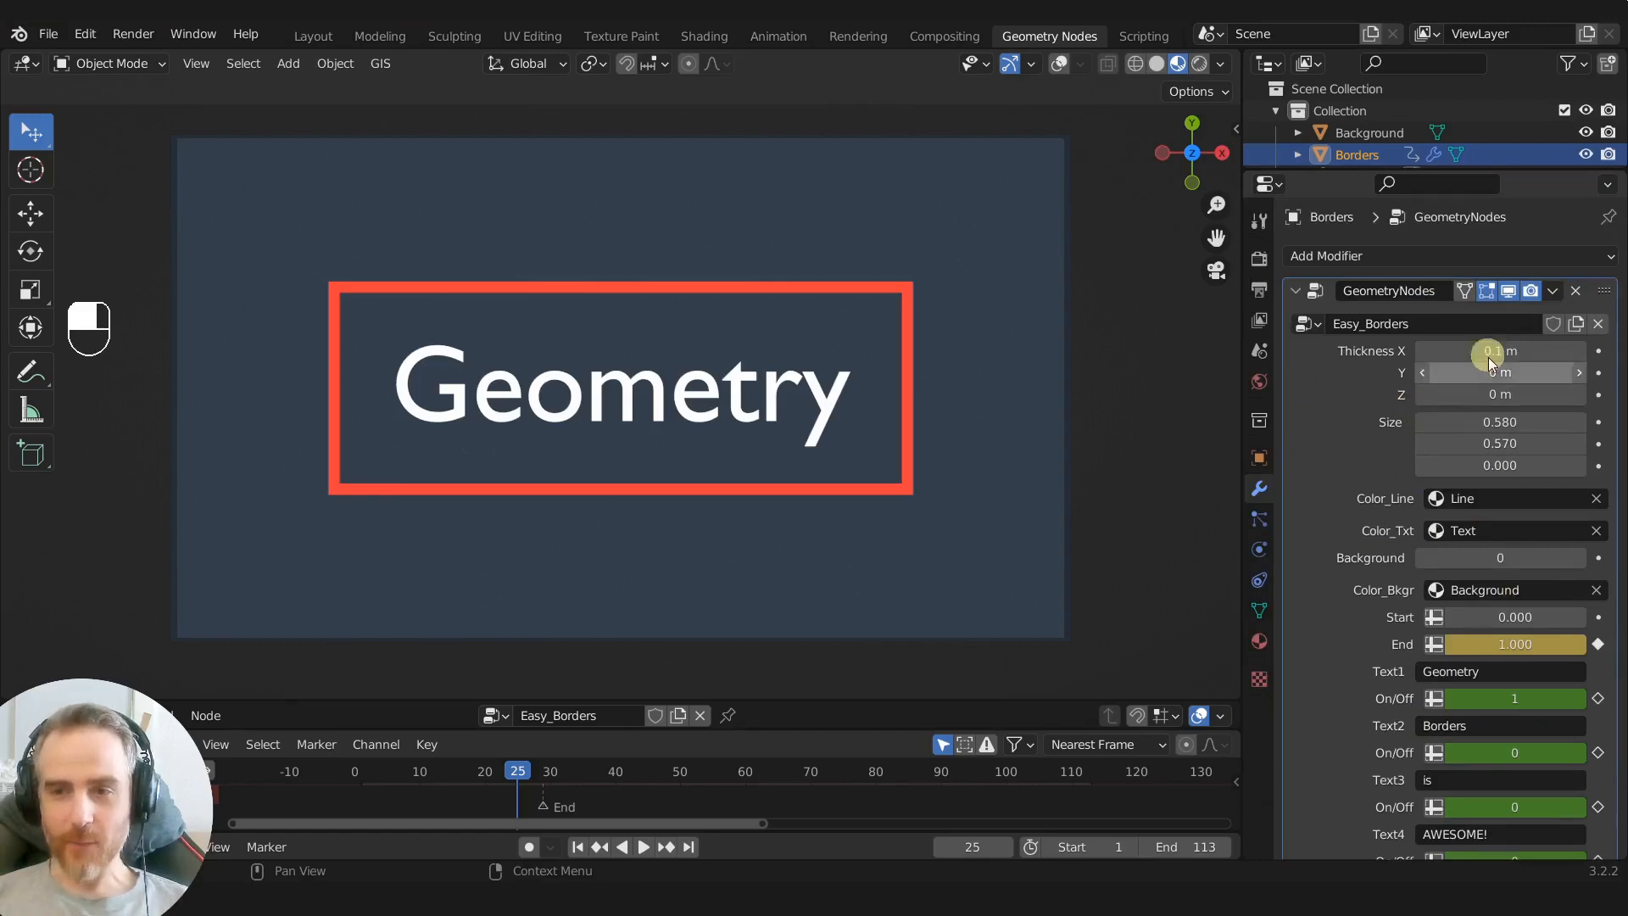
Step: Try border Thickness values of X 0.38 m, Y 0.15 m and Z 0.86 m and preview the animation
{"action": "left_click_drag", "start_coordinate": [1433, 350], "coordinate": [1432, 387]}
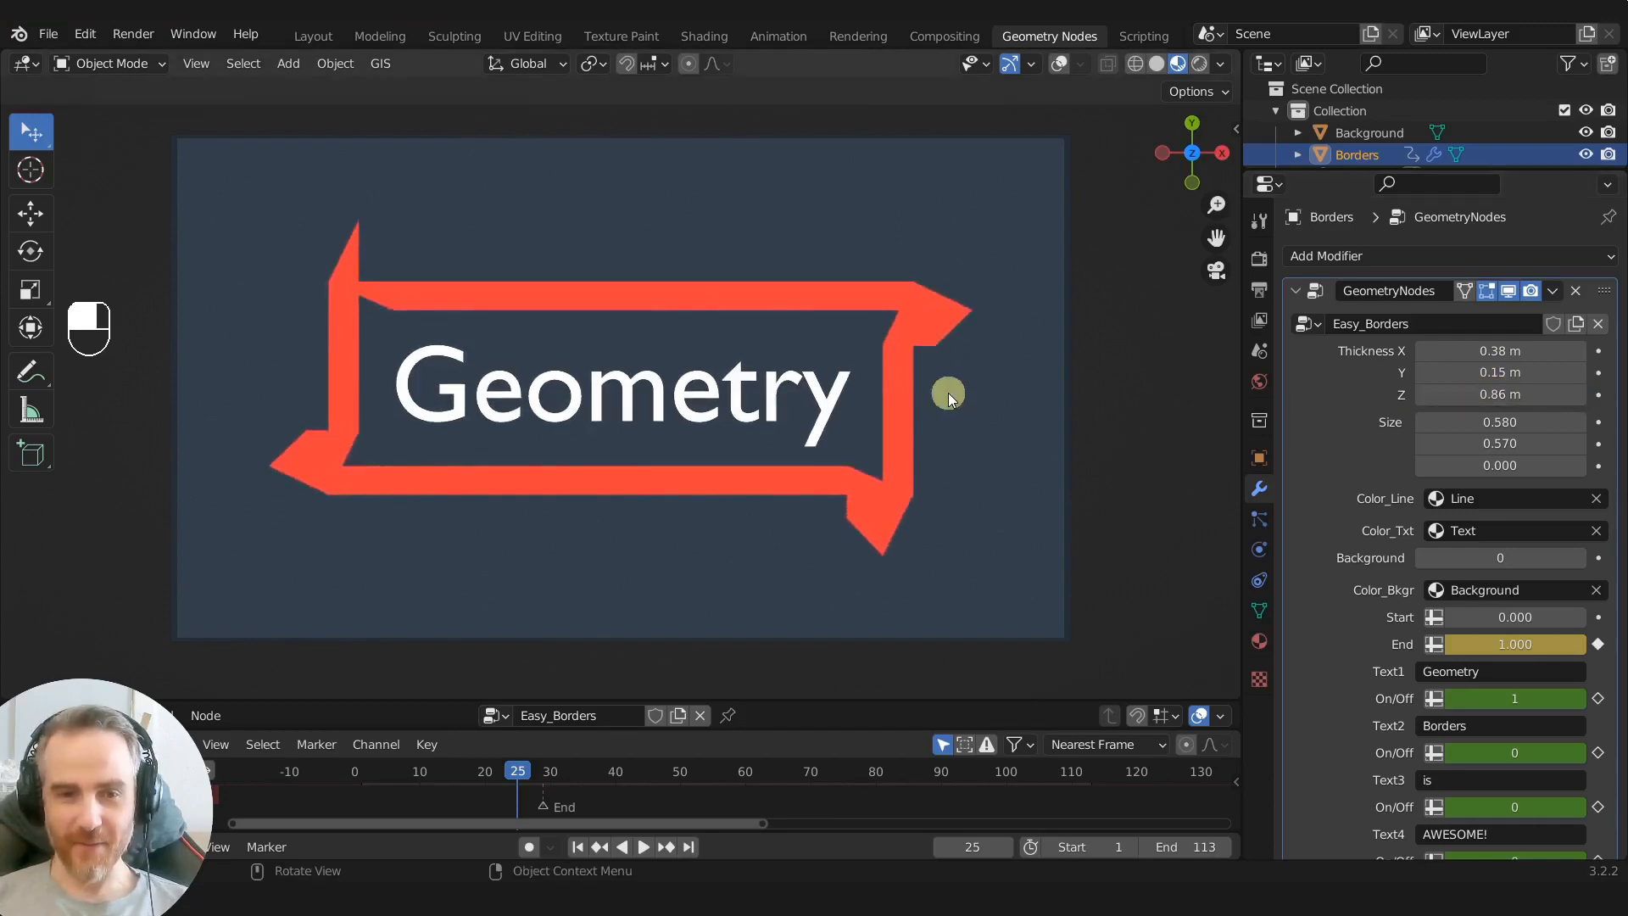
{"action": "key", "text": "space"}
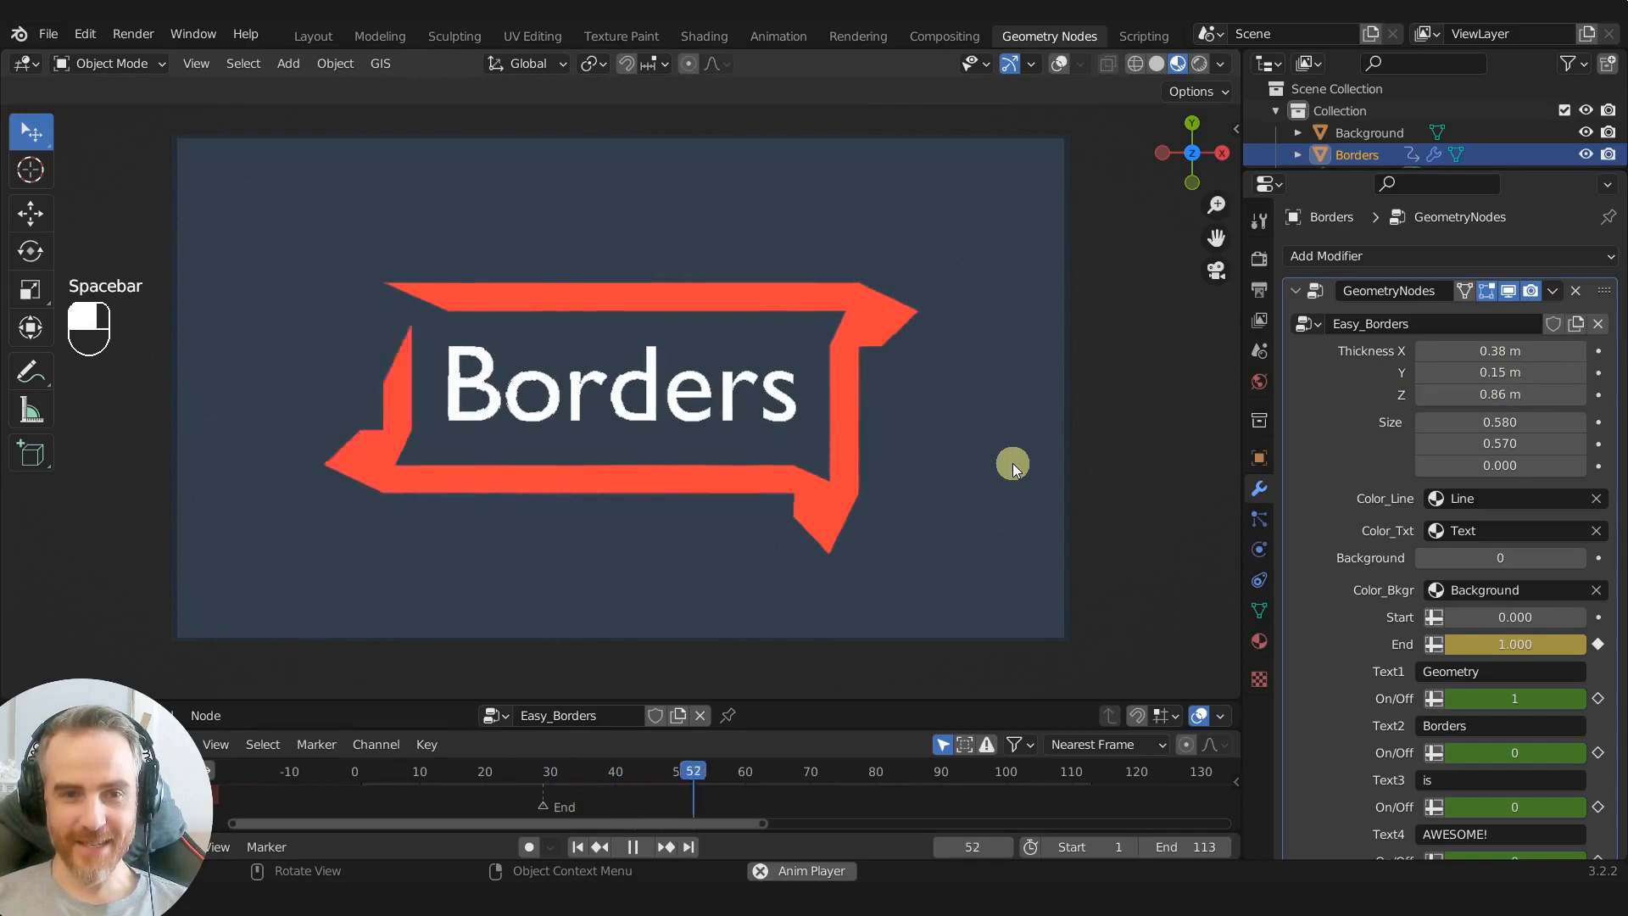
{"action": "key", "text": "space"}
{"action": "key", "text": "space"}
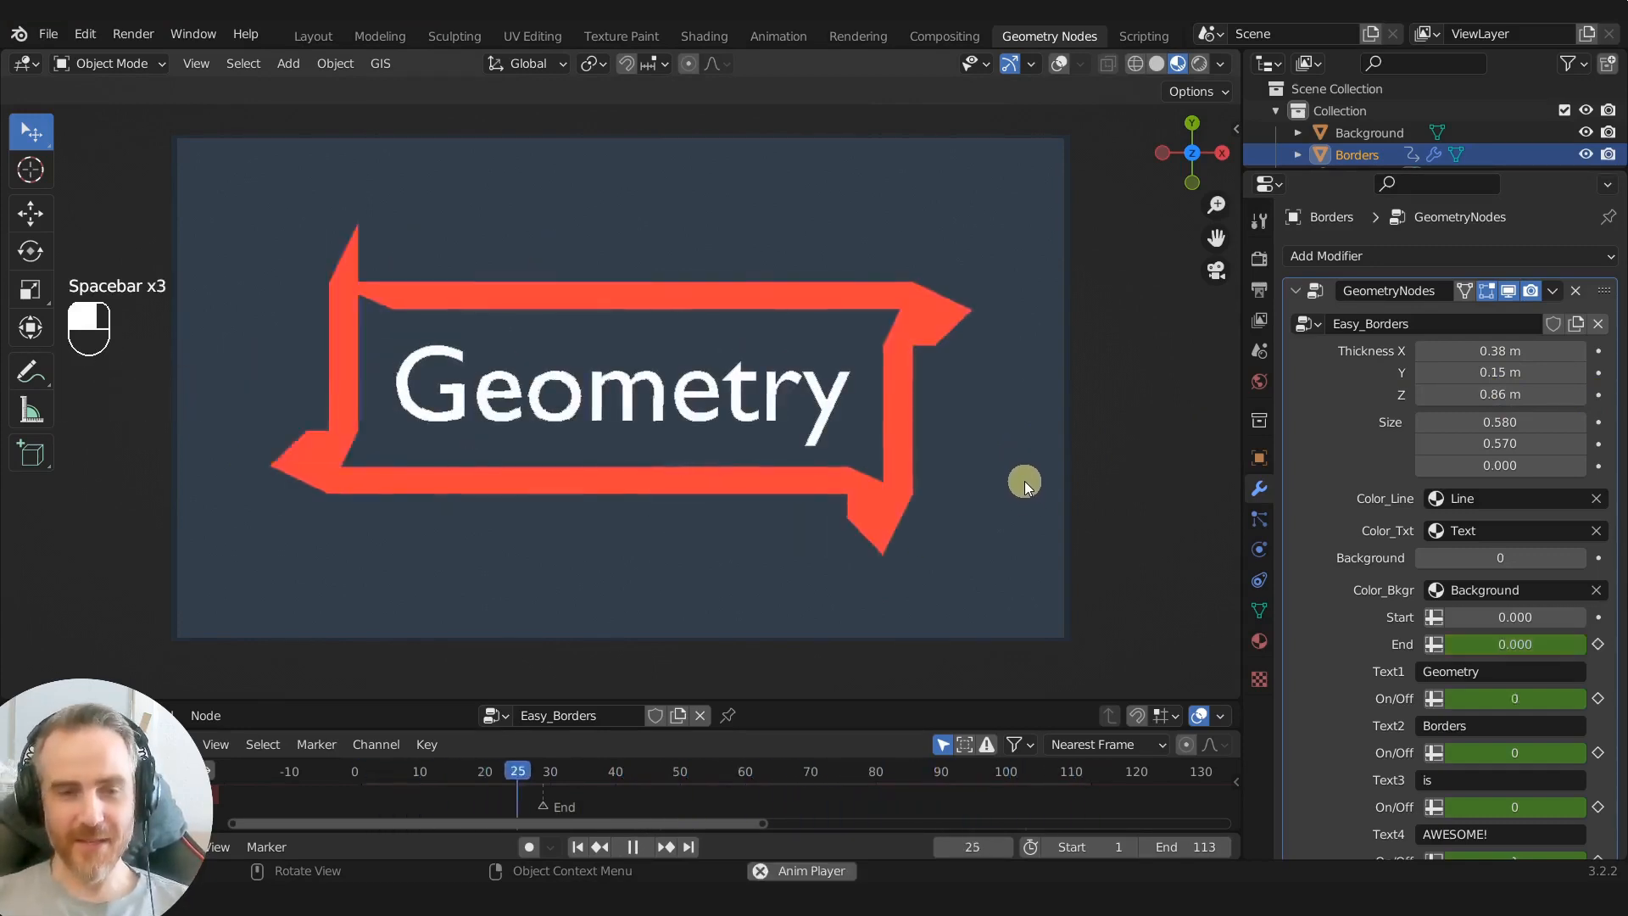
{"action": "key", "text": "space"}
Step: Try a border Thickness X of 0.03 m and play the animation to check the thinner lines
{"action": "mouse_move", "coordinate": [1501, 350]}
{"action": "left_mouse_down"}
{"action": "mouse_move", "coordinate": [1442, 351]}
{"action": "mouse_move", "coordinate": [1471, 350]}
{"action": "left_mouse_up"}
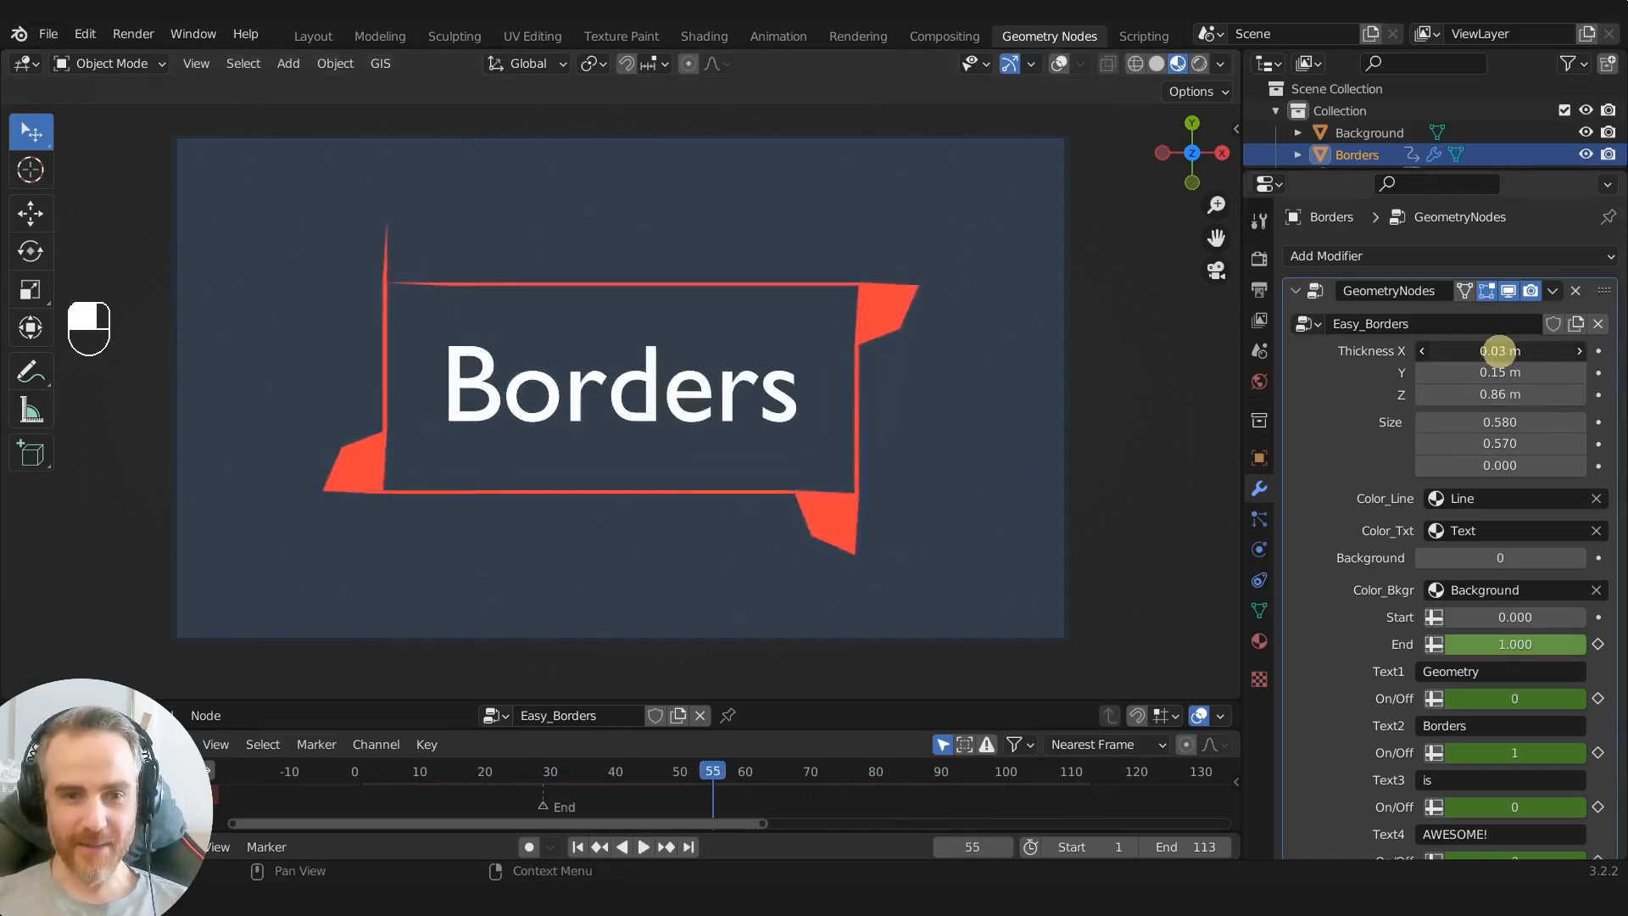
{"action": "key", "text": "space"}
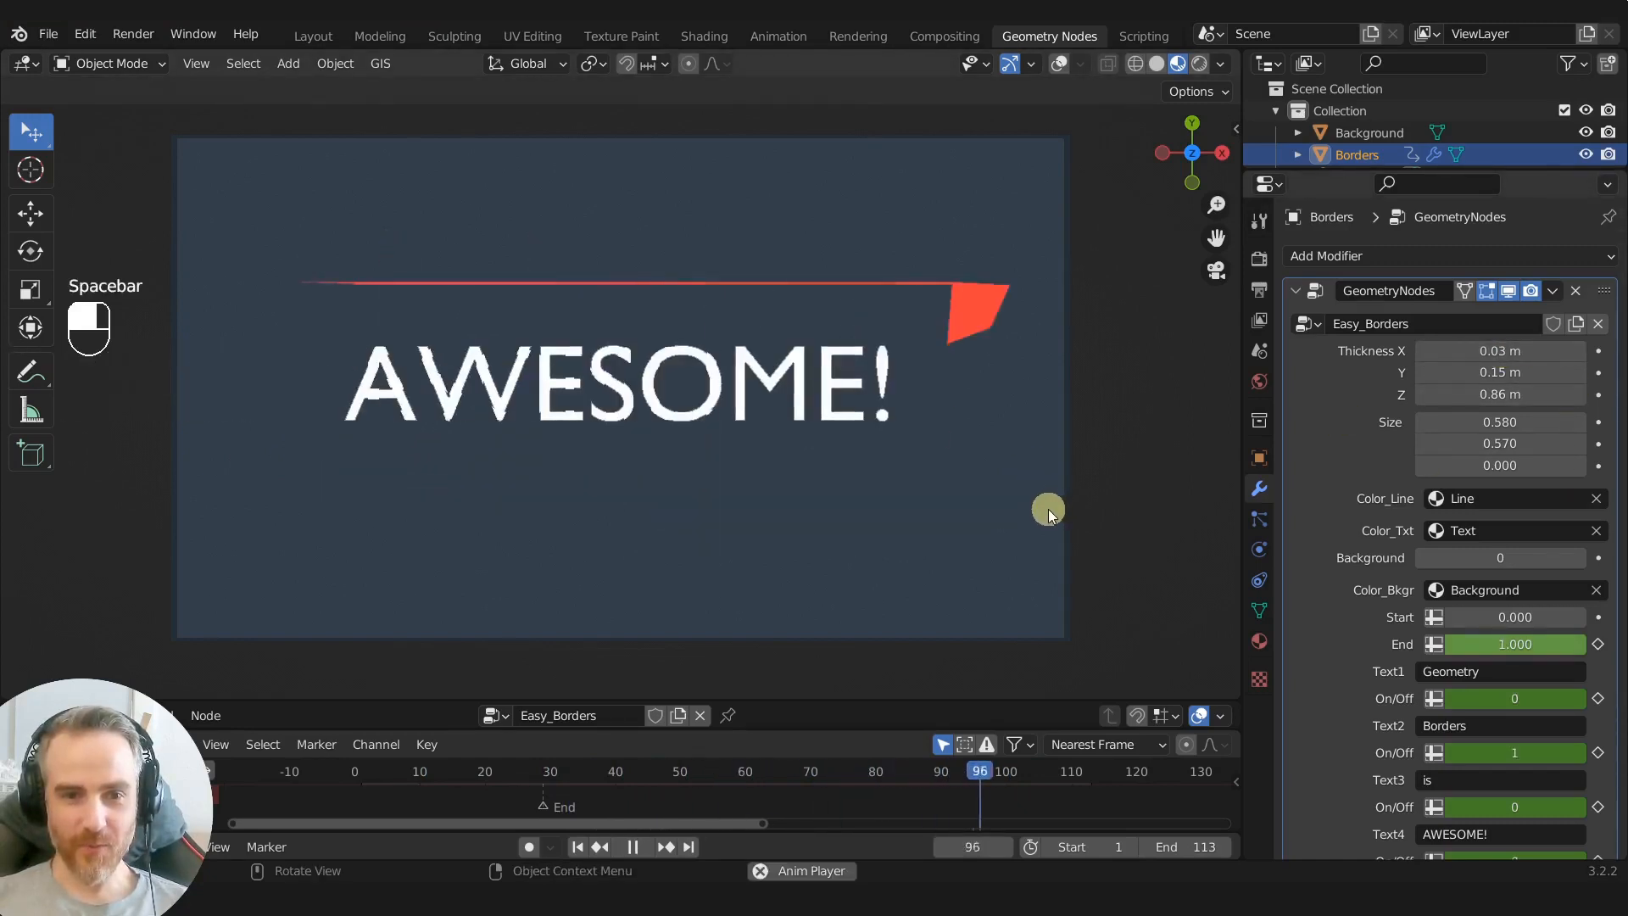
{"action": "key", "text": "space"}
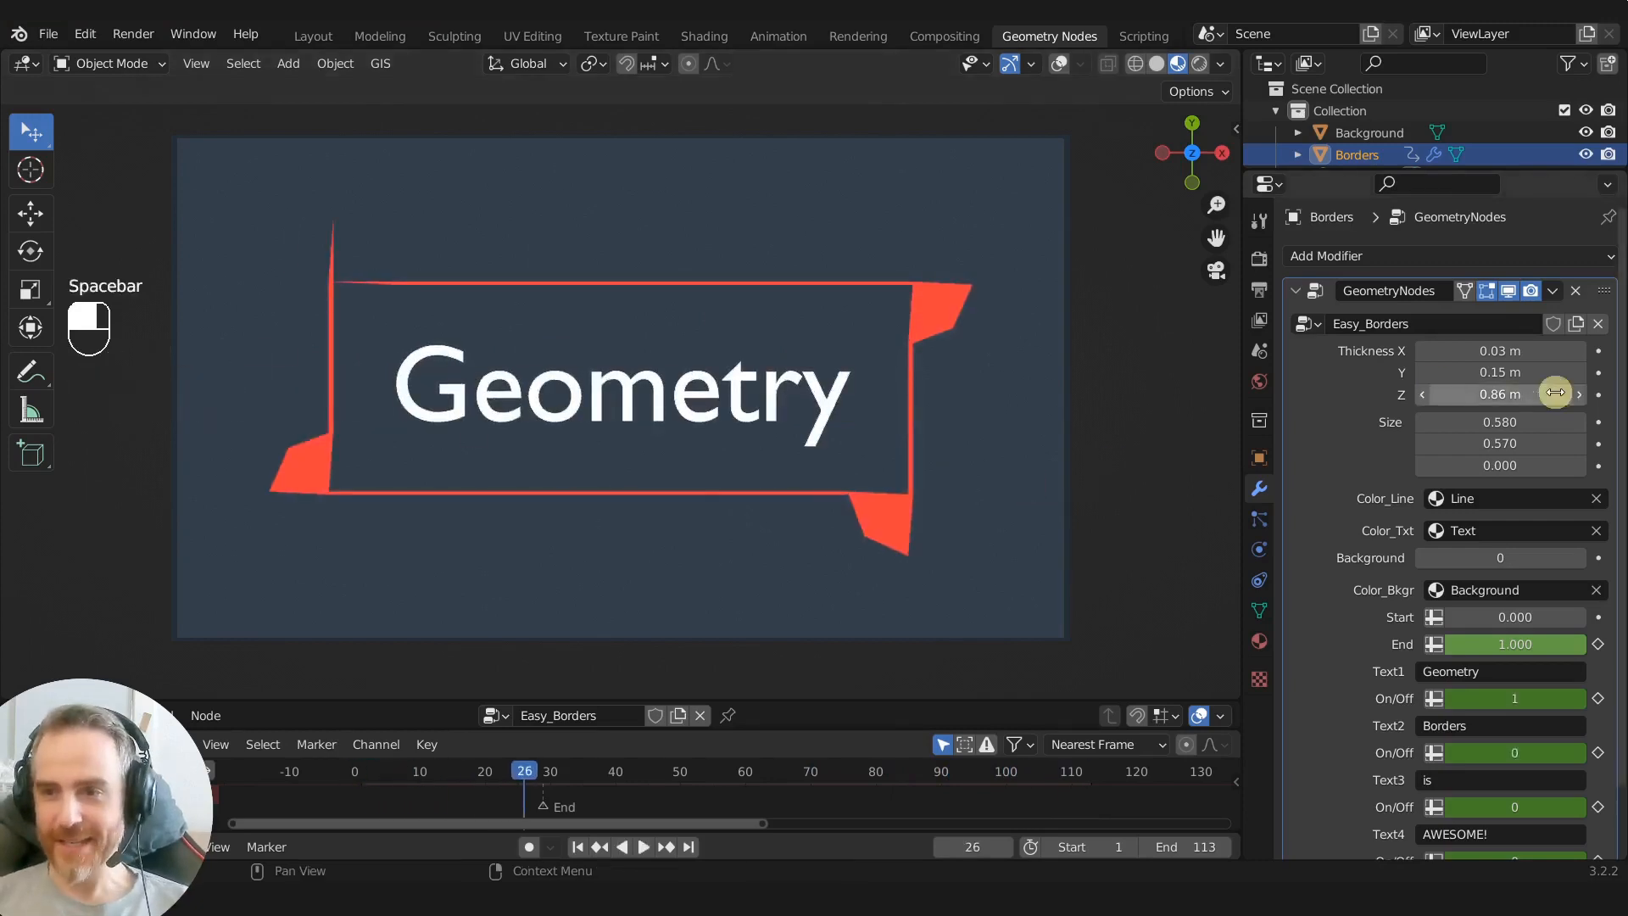
Step: Undo the experimental border Thickness changes
{"action": "key", "text": "Escape"}
{"action": "key", "text": "ctrl+z"}
{"action": "key", "text": "ctrl+z"}
{"action": "key", "text": "ctrl+z"}
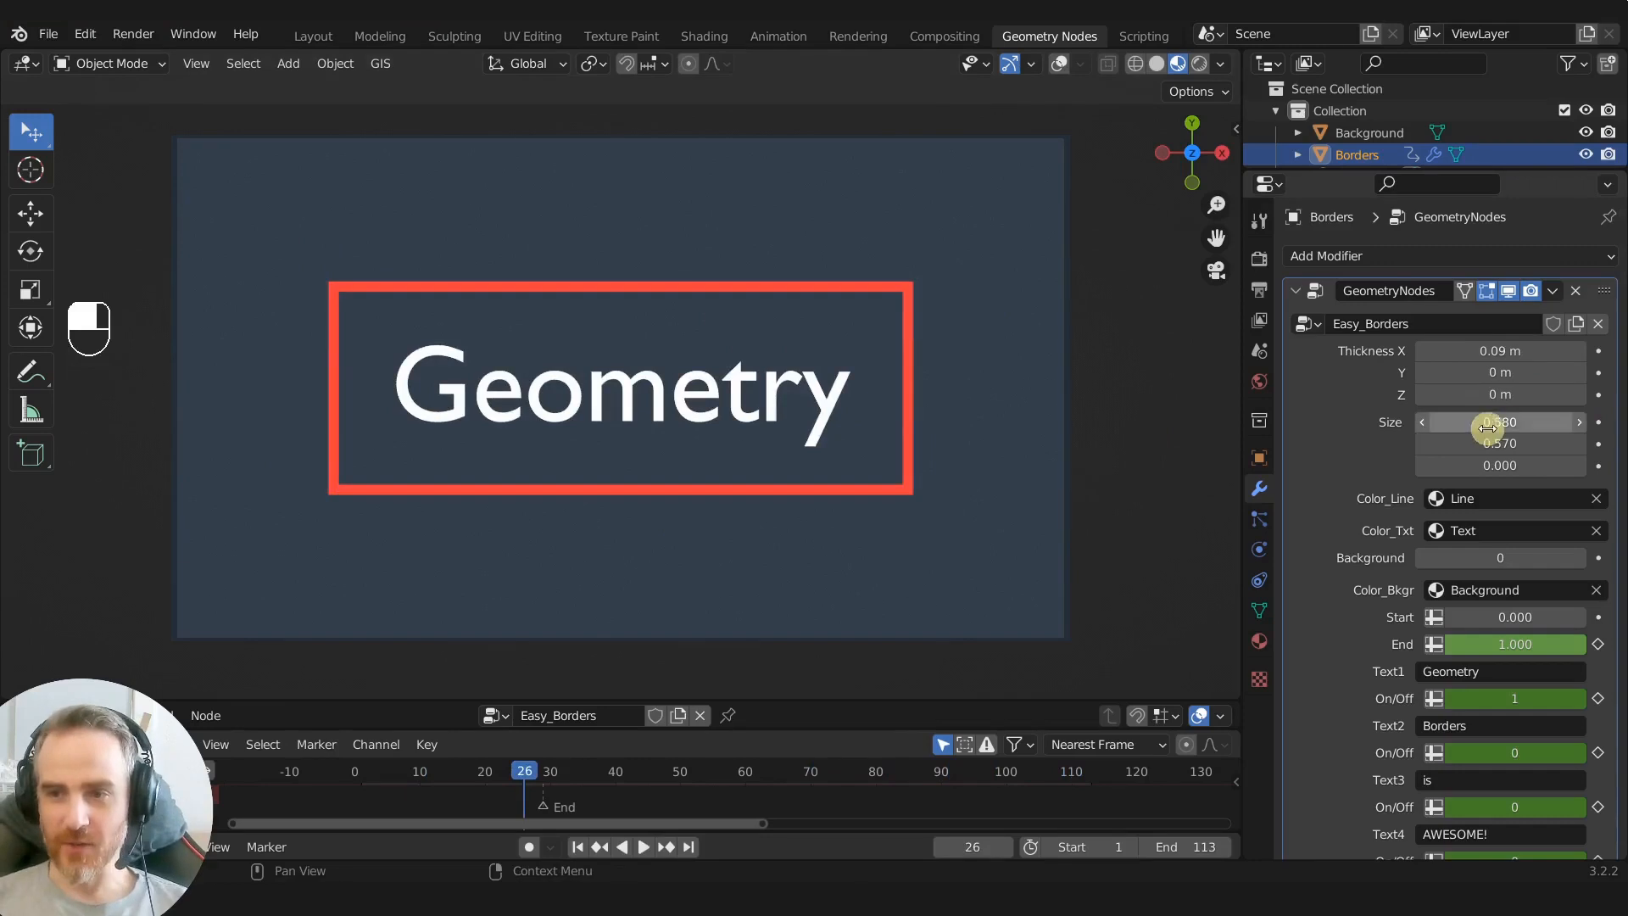
Step: Set the border's second Size value to 0.620 and change Text1 to "Anything"
{"action": "mouse_move", "coordinate": [1488, 421]}
{"action": "left_mouse_down"}
{"action": "mouse_move", "coordinate": [1577, 418]}
{"action": "mouse_move", "coordinate": [1457, 440]}
{"action": "mouse_move", "coordinate": [1569, 439]}
{"action": "mouse_move", "coordinate": [1461, 432]}
{"action": "mouse_move", "coordinate": [1477, 441]}
{"action": "left_mouse_up"}
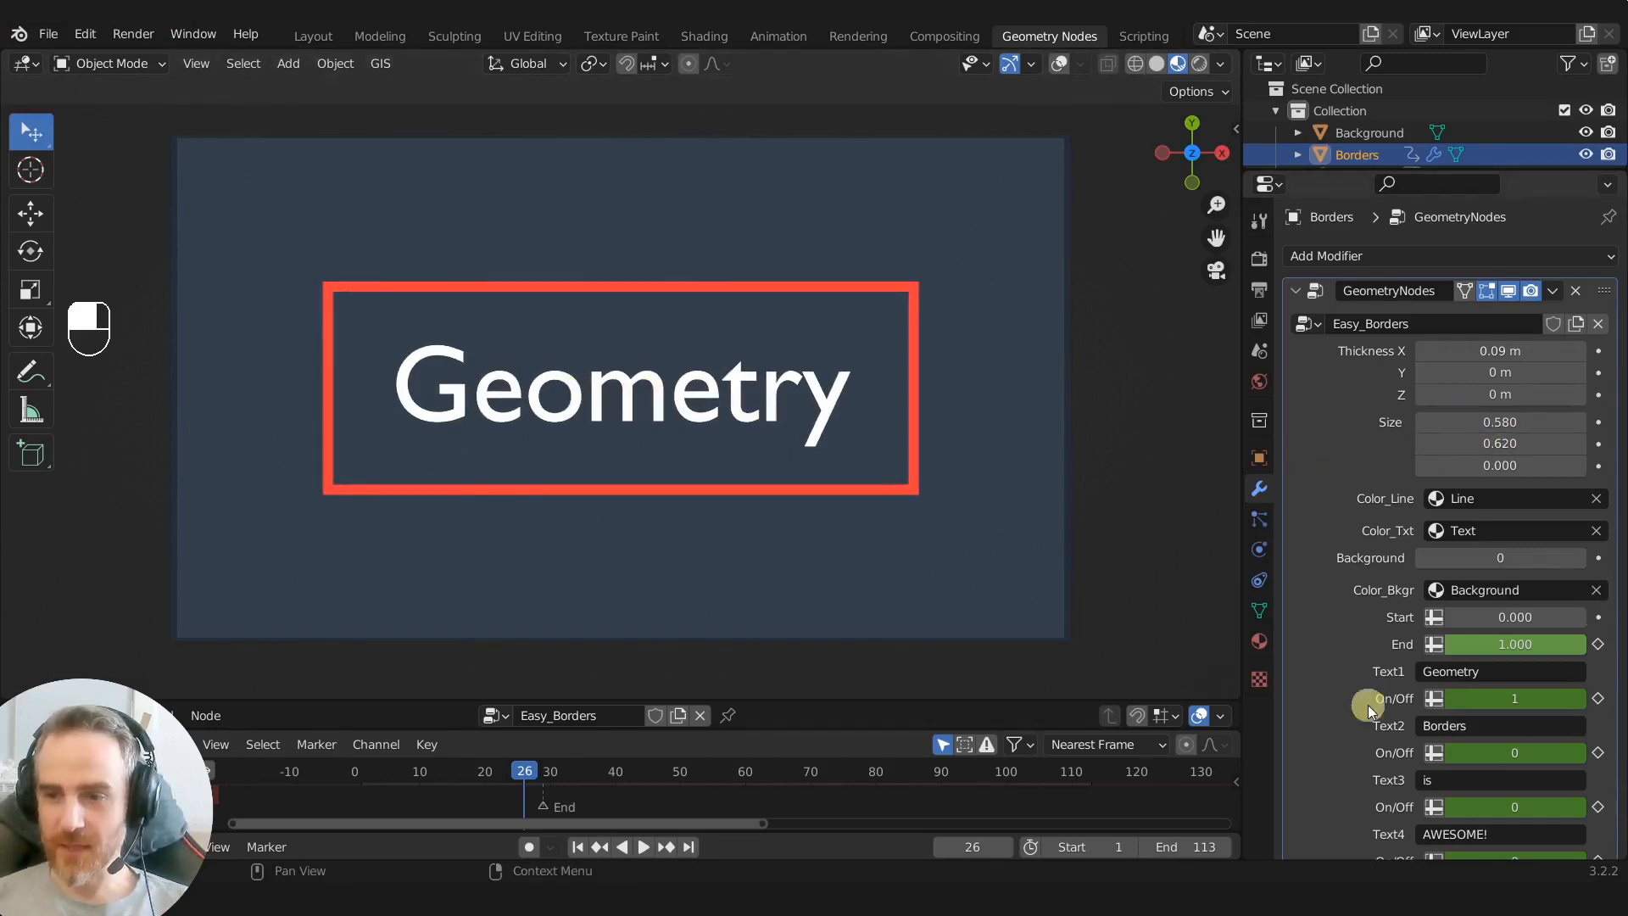
{"action": "scroll", "coordinate": [1441, 551], "scroll_direction": "down", "scroll_amount": 2}
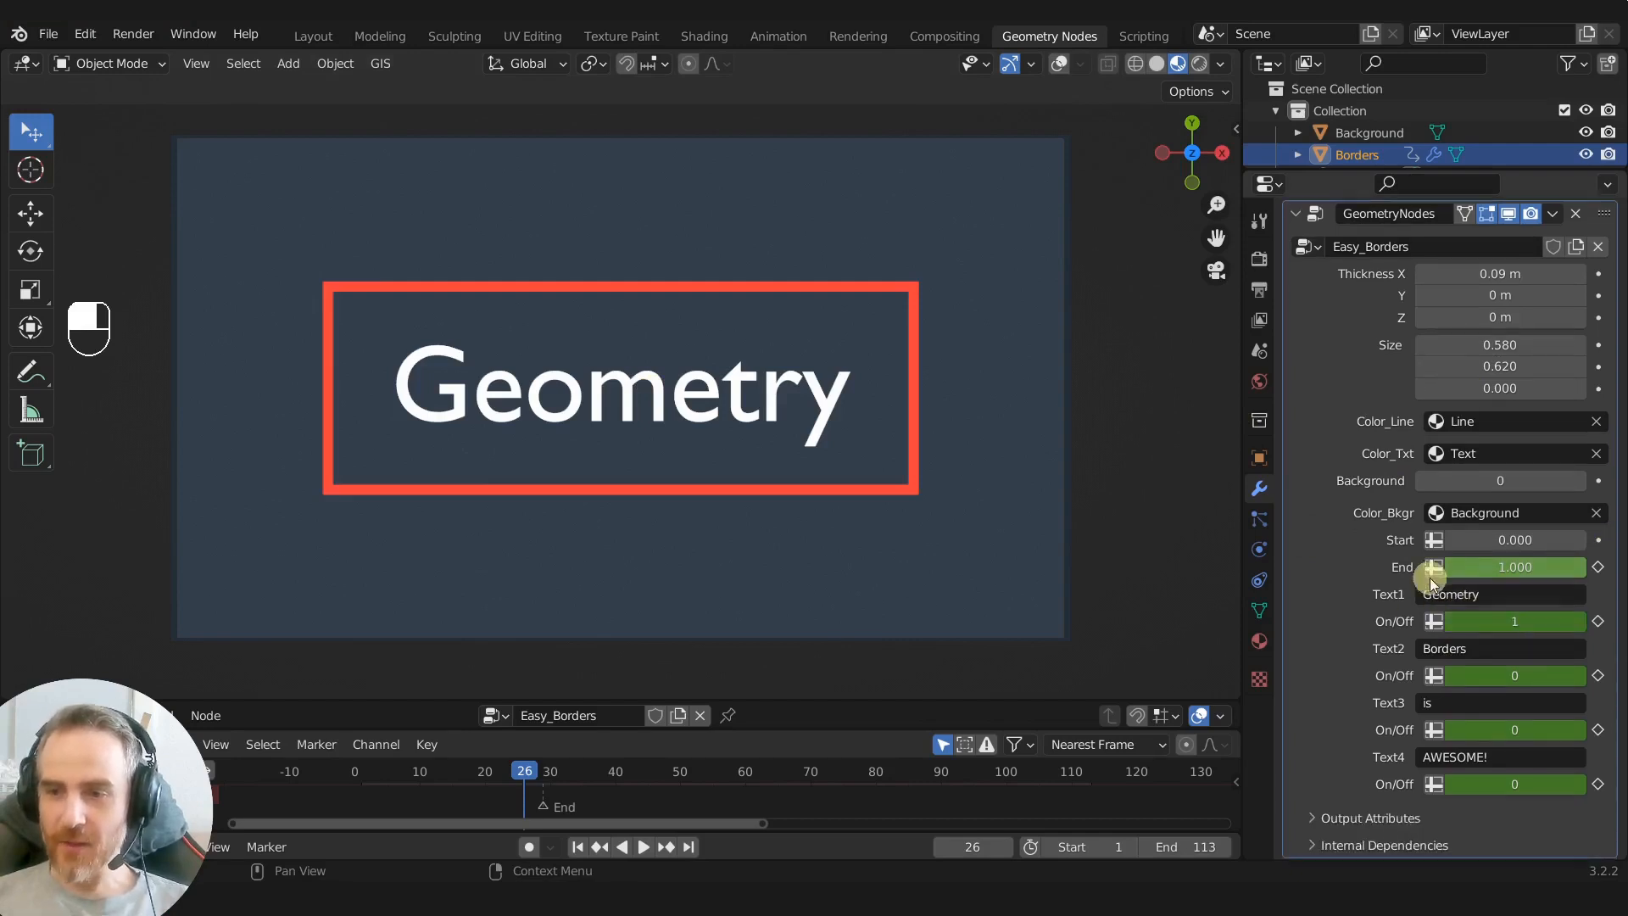
{"action": "left_click", "coordinate": [1450, 596]}
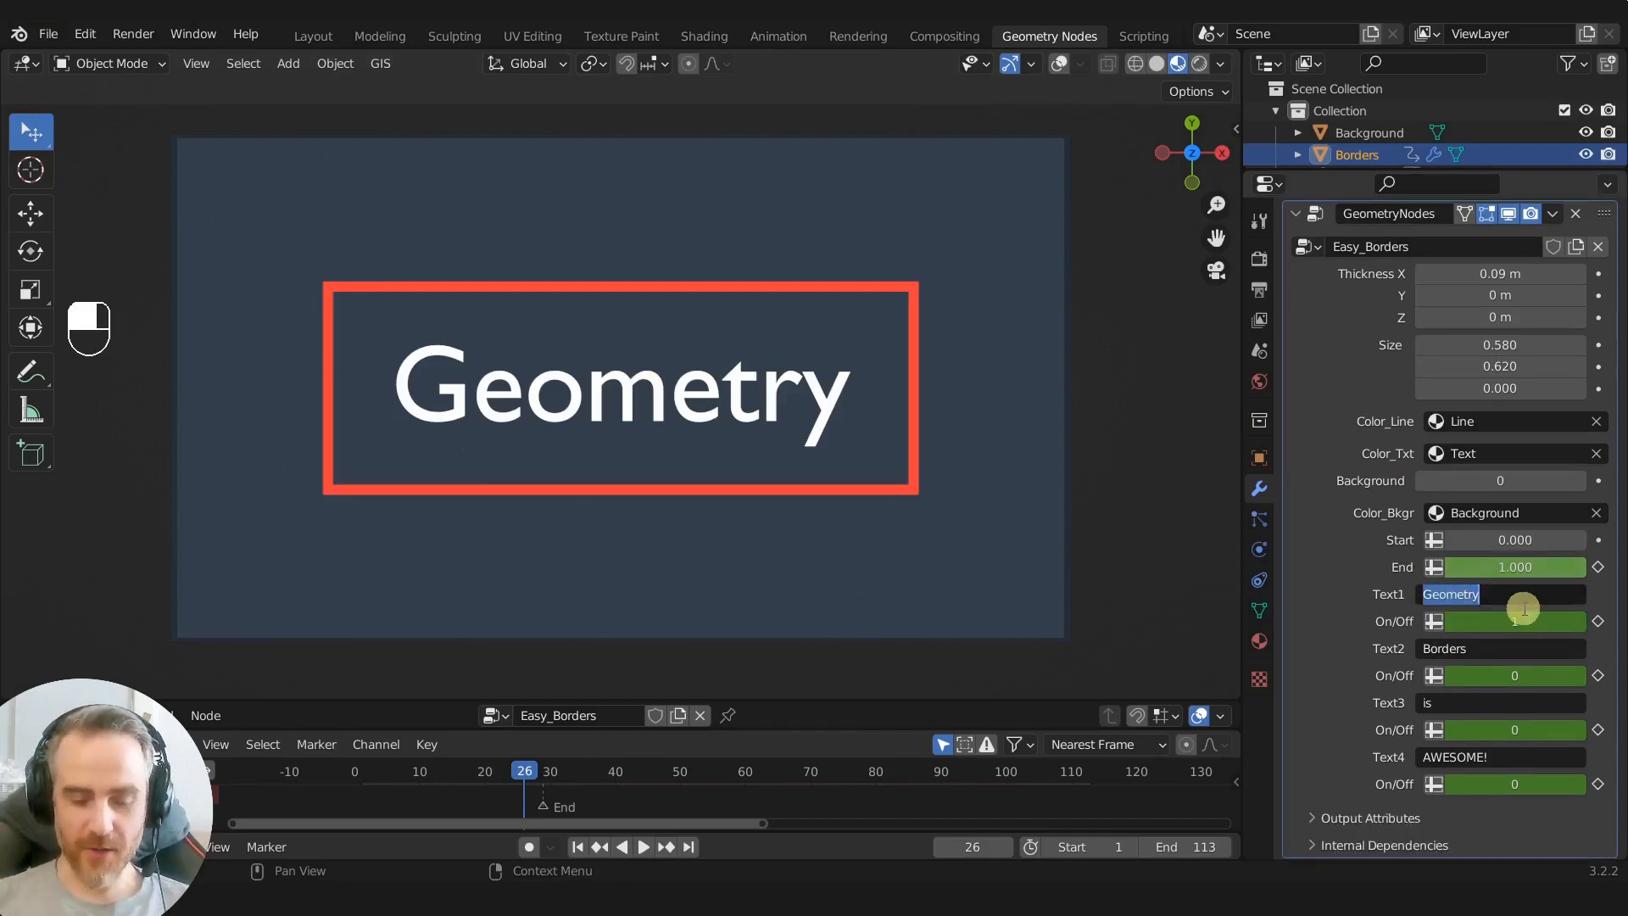
{"action": "type", "text": "Anyth"}
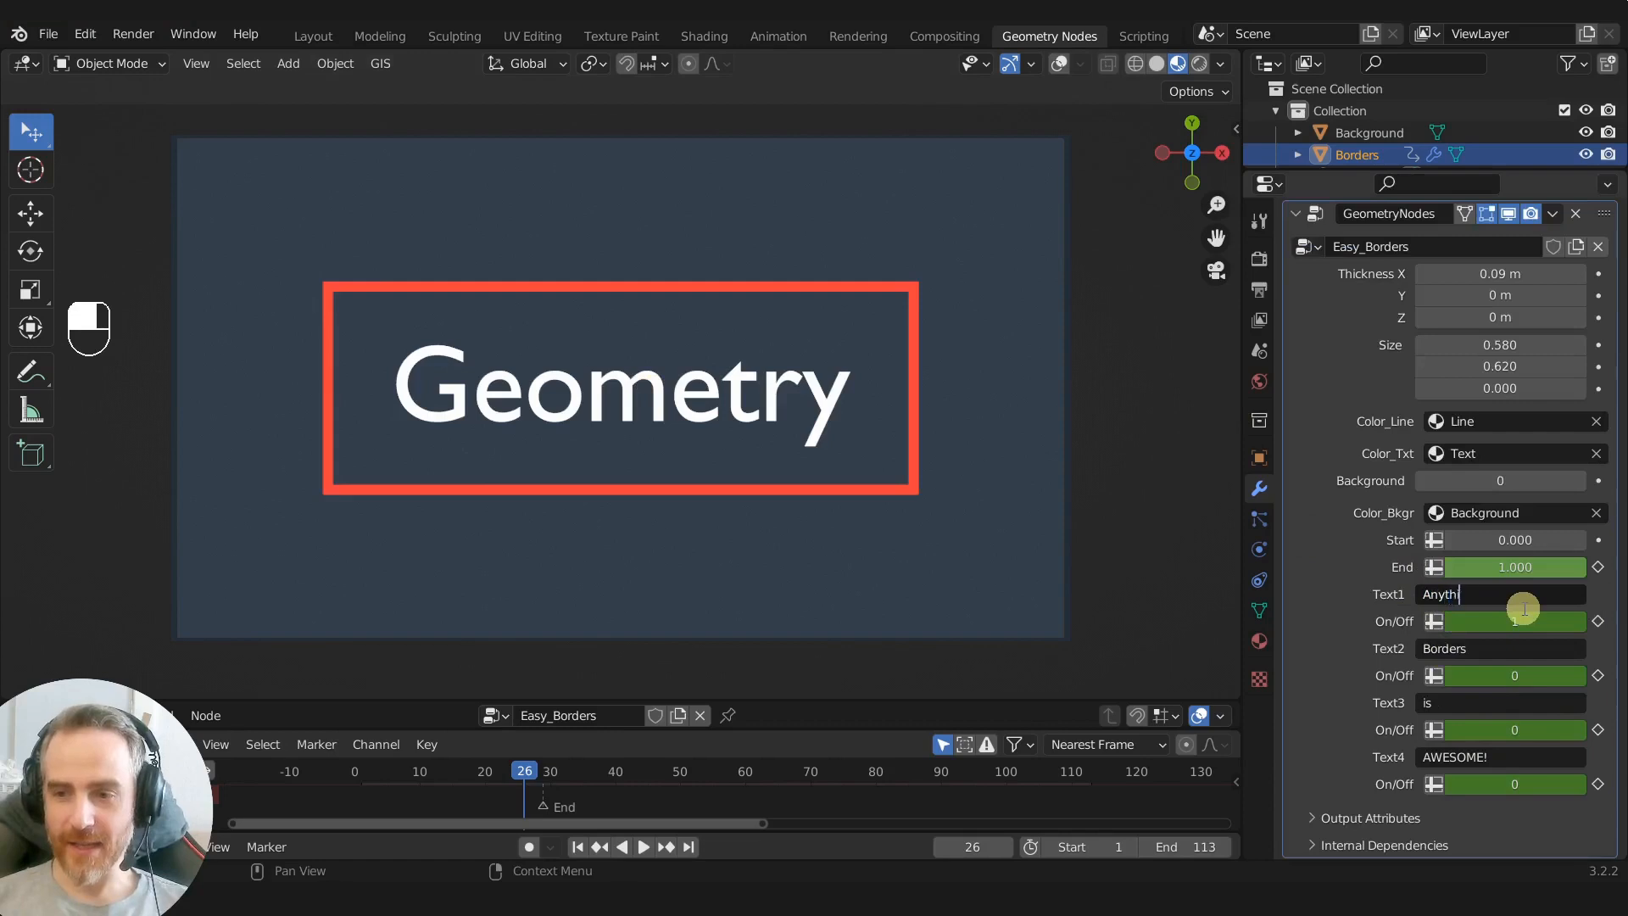
{"action": "type", "text": "ing"}
{"action": "key", "text": "Return"}
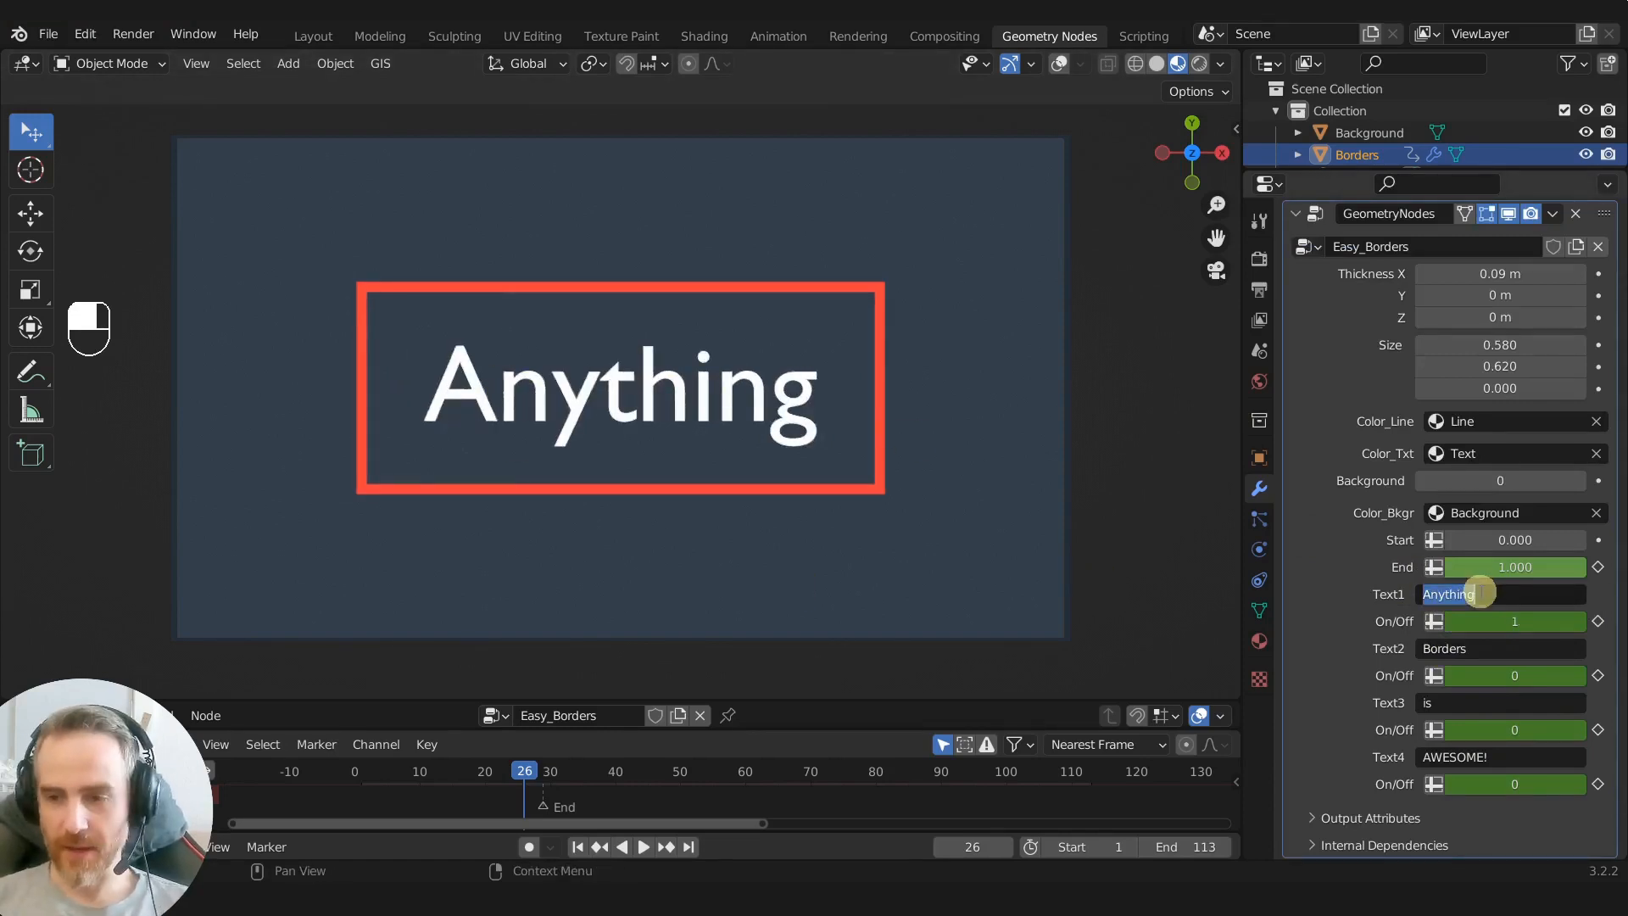
Step: Shorten Text1 to "a" and tighten the border with Size values of 0.410 and 0.280
{"action": "key", "text": "Return"}
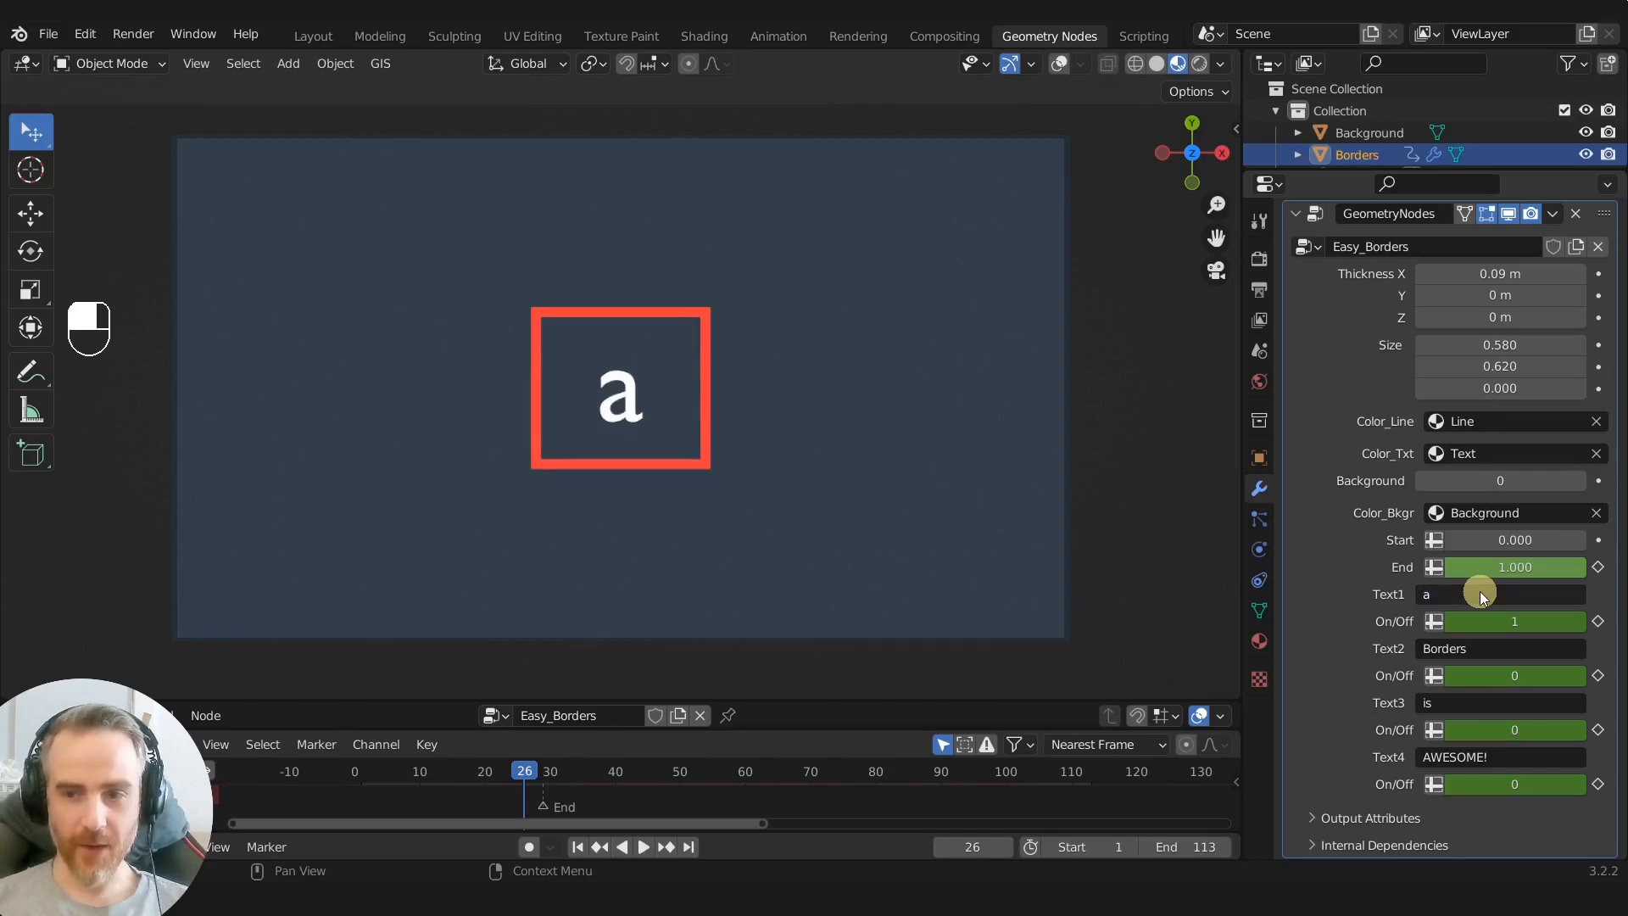
{"action": "mouse_move", "coordinate": [527, 776]}
{"action": "left_mouse_down"}
{"action": "mouse_move", "coordinate": [571, 770]}
{"action": "mouse_move", "coordinate": [392, 757]}
{"action": "mouse_move", "coordinate": [526, 757]}
{"action": "left_mouse_up"}
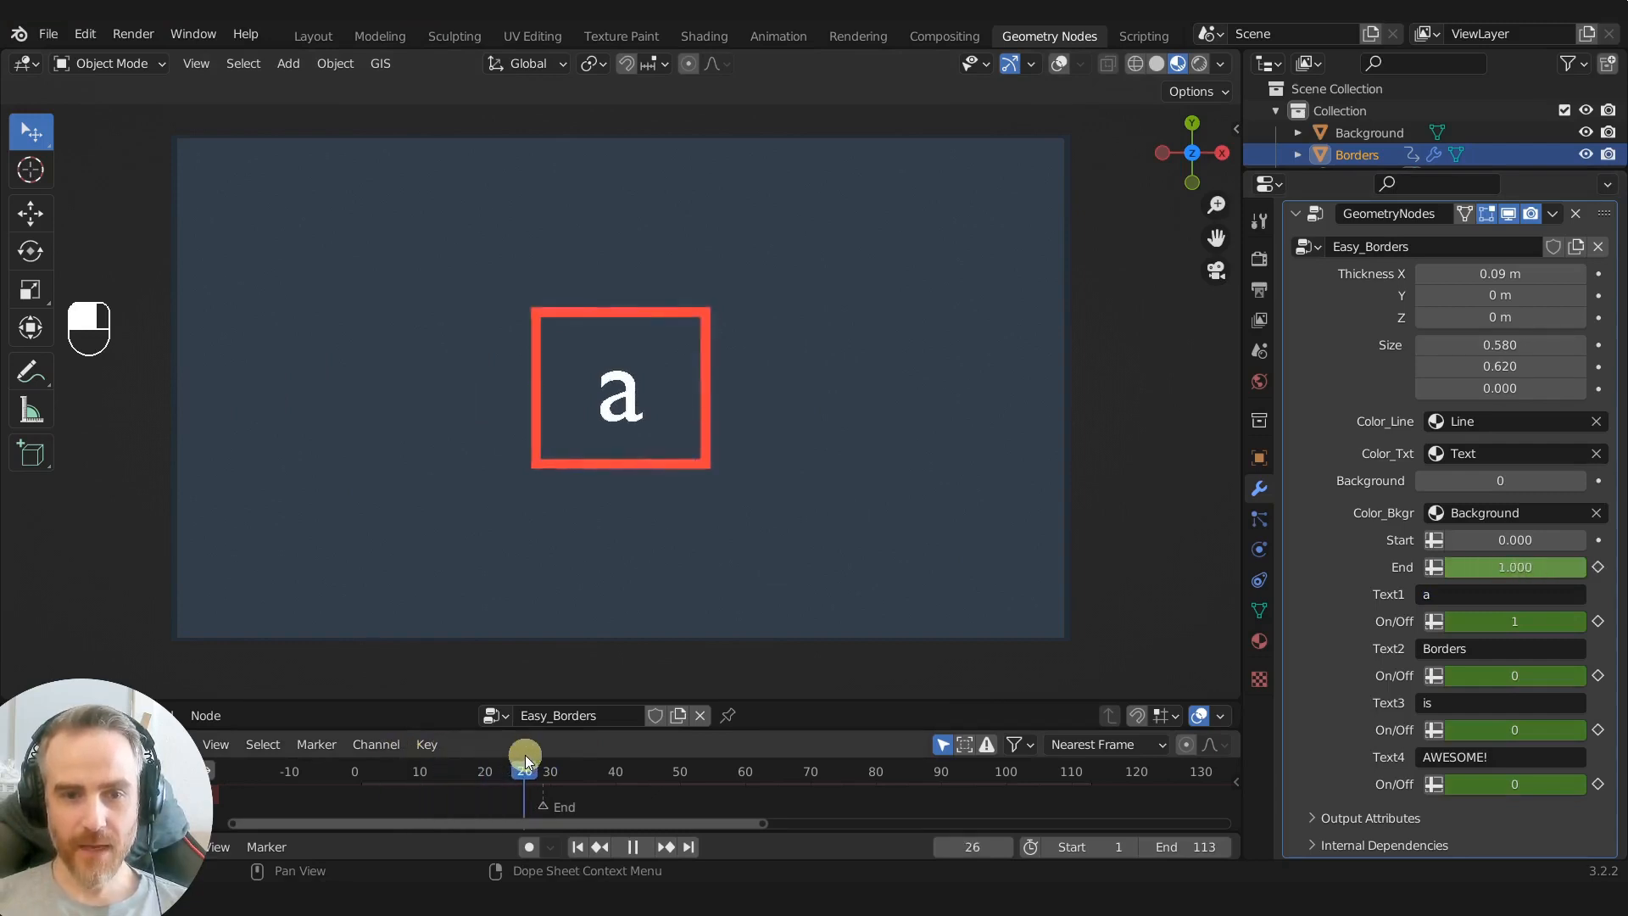
{"action": "mouse_move", "coordinate": [1489, 345]}
{"action": "left_mouse_down"}
{"action": "mouse_move", "coordinate": [1509, 345]}
{"action": "mouse_move", "coordinate": [1467, 368]}
{"action": "left_mouse_up"}
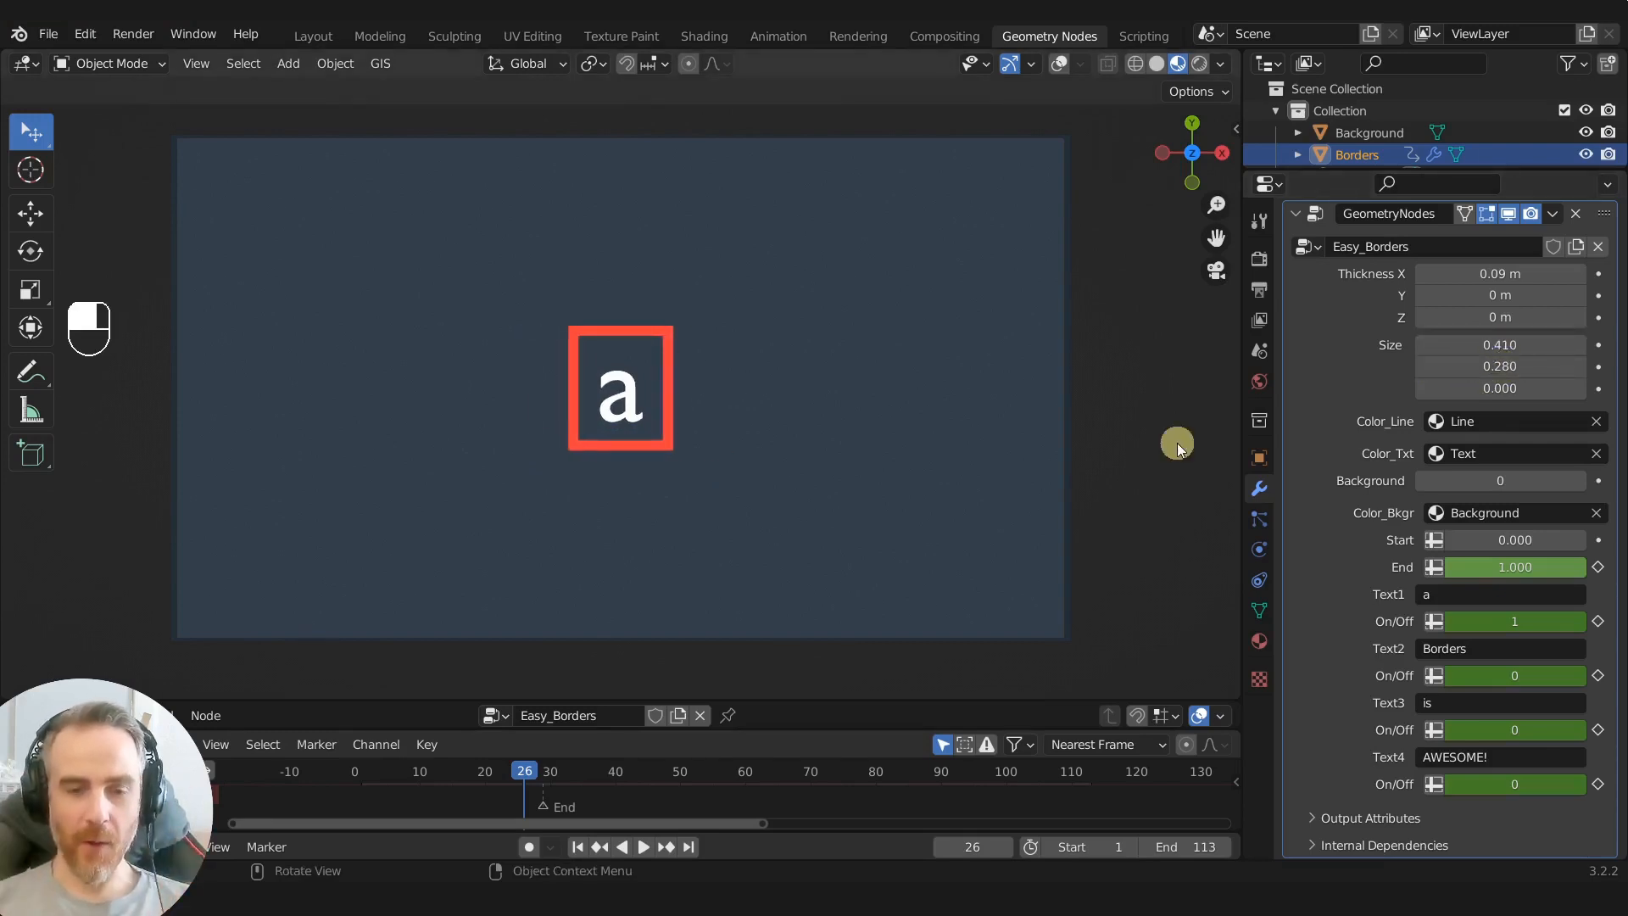
Step: Replace Text1 with the presenter's first name, set the second Size value to 0.530, and play the animation
{"action": "left_click", "coordinate": [1446, 603]}
{"action": "type", "text": "Justin"}
{"action": "key", "text": "Return"}
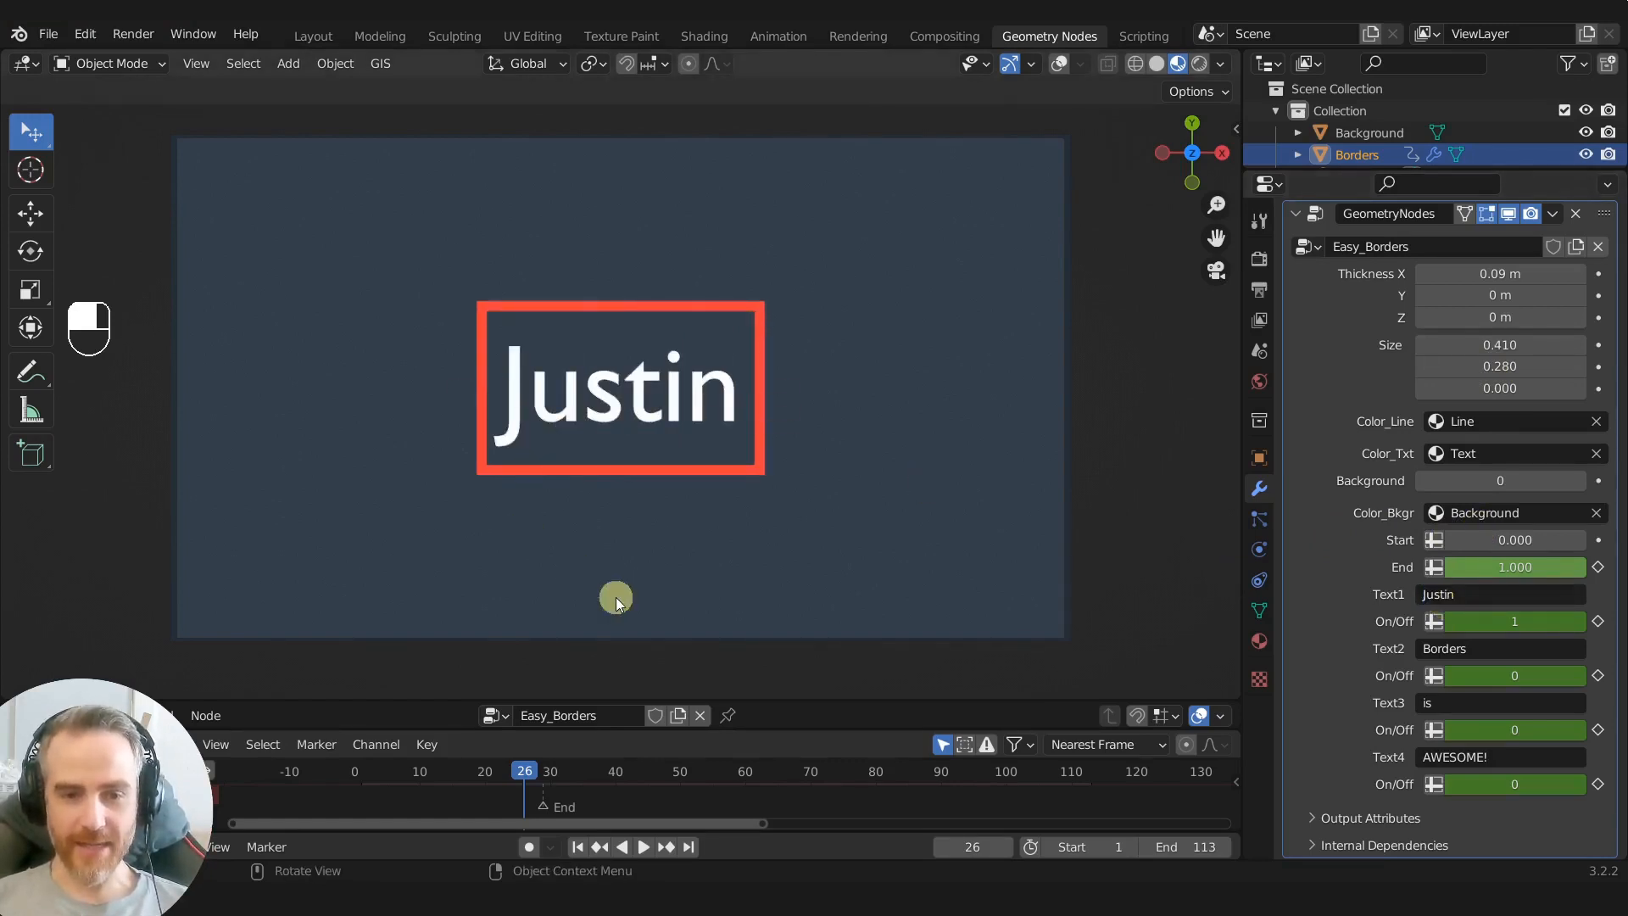
{"action": "left_click_drag", "start_coordinate": [1483, 349], "coordinate": [1522, 365]}
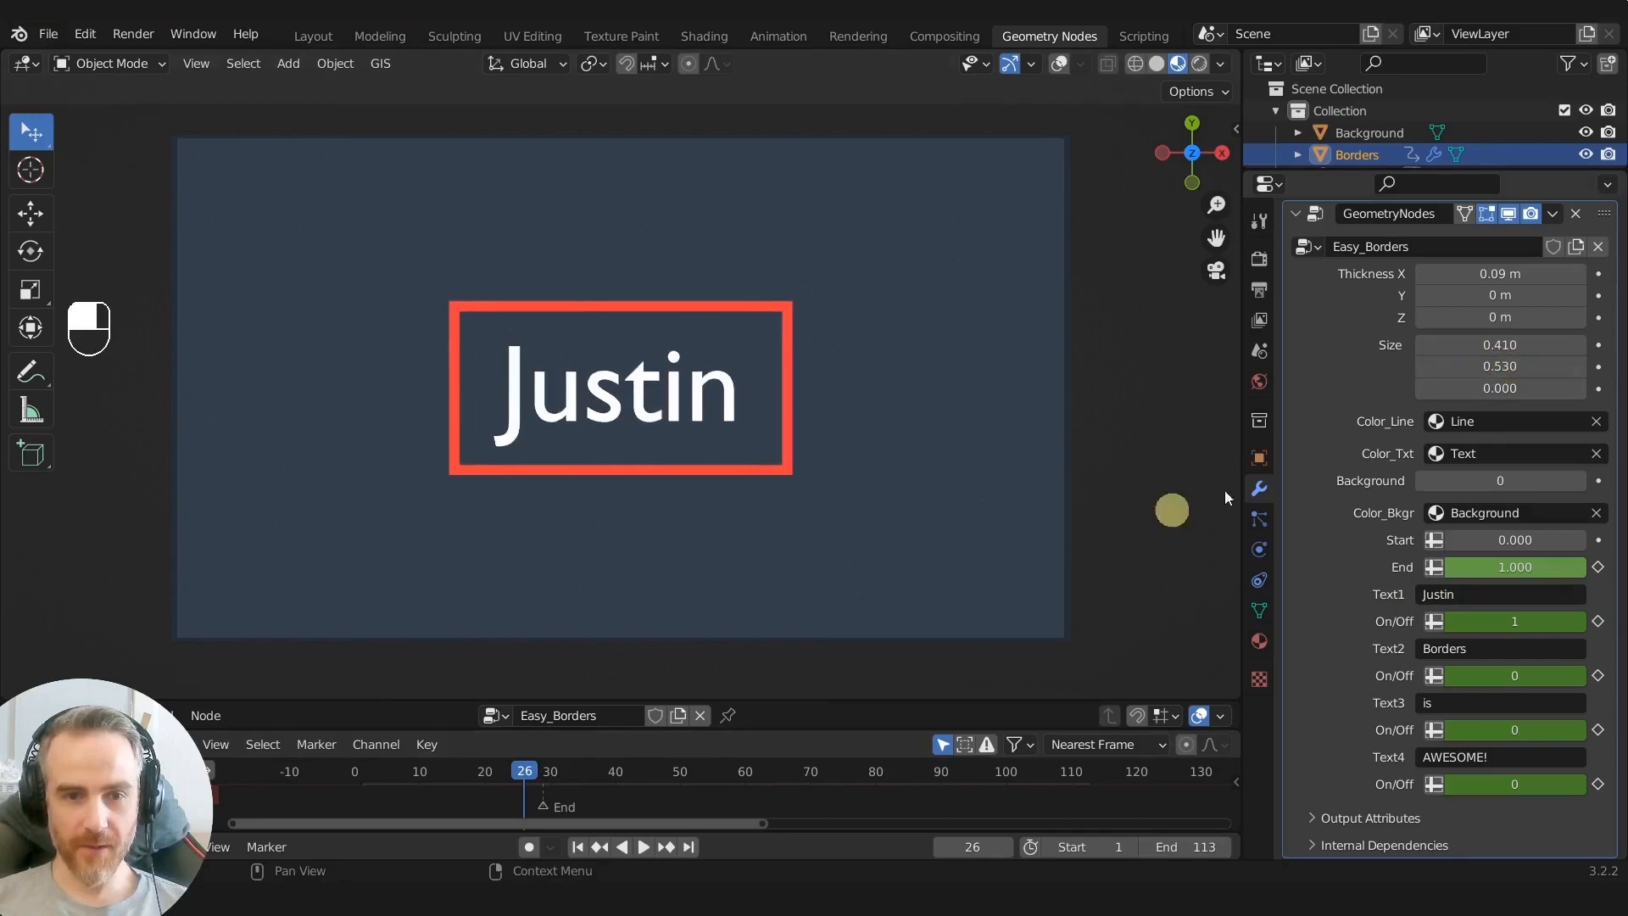
{"action": "key", "text": "space"}
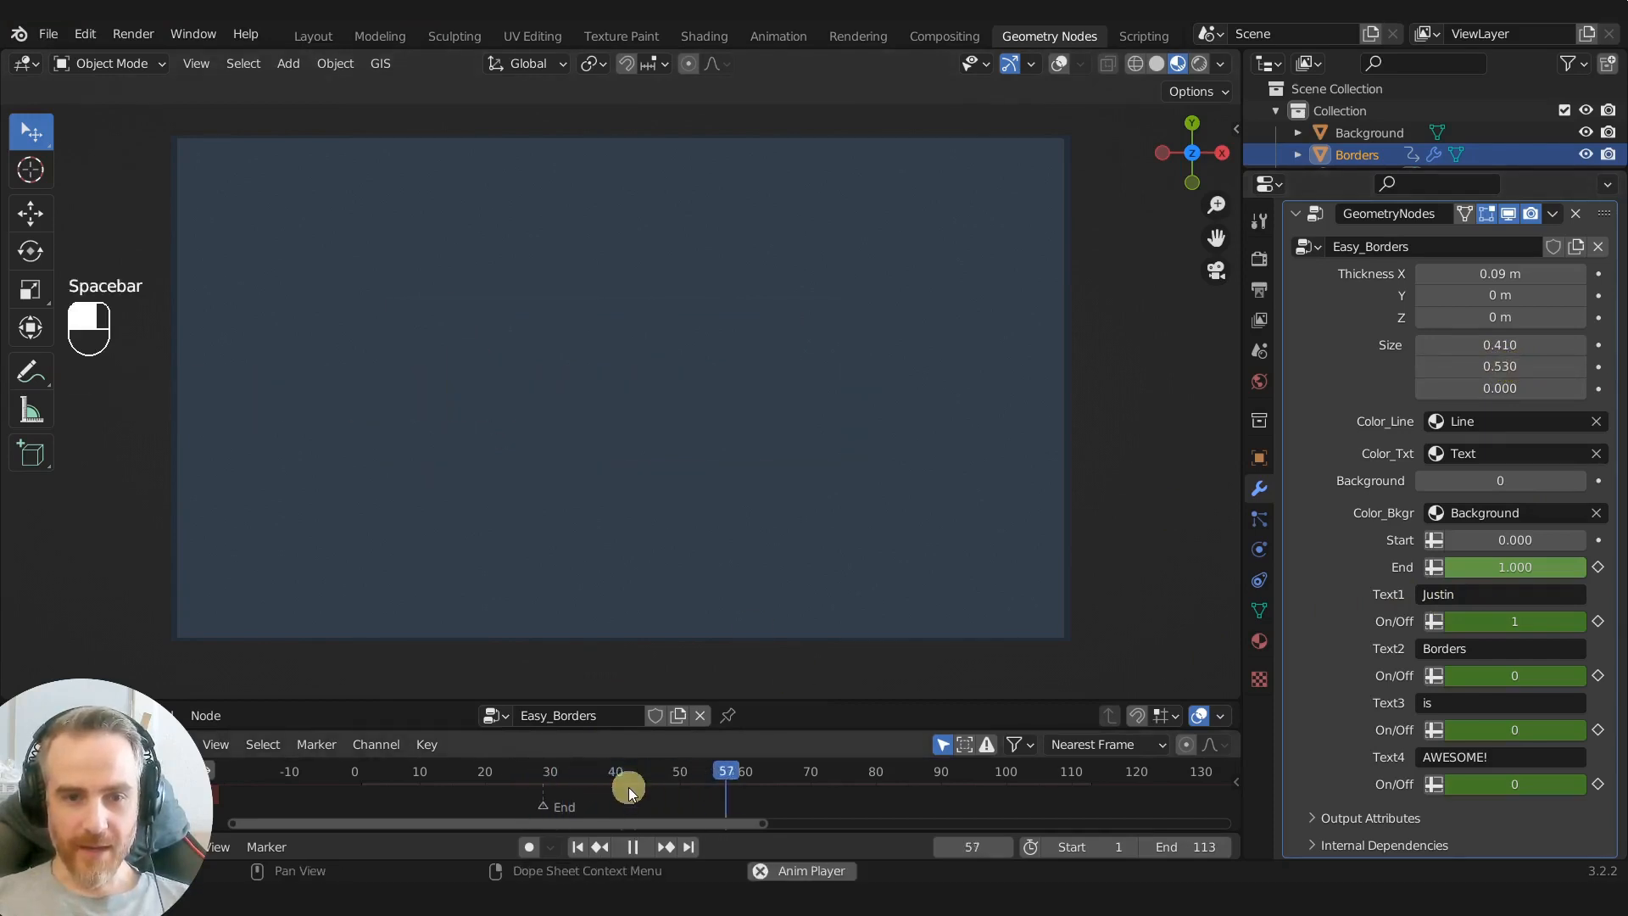
{"action": "key", "text": "space"}
Step: Change Text2 to "is", Text3 to "too" and Text4 to "WORDY!", and play back the updated animation
{"action": "left_click", "coordinate": [1474, 650]}
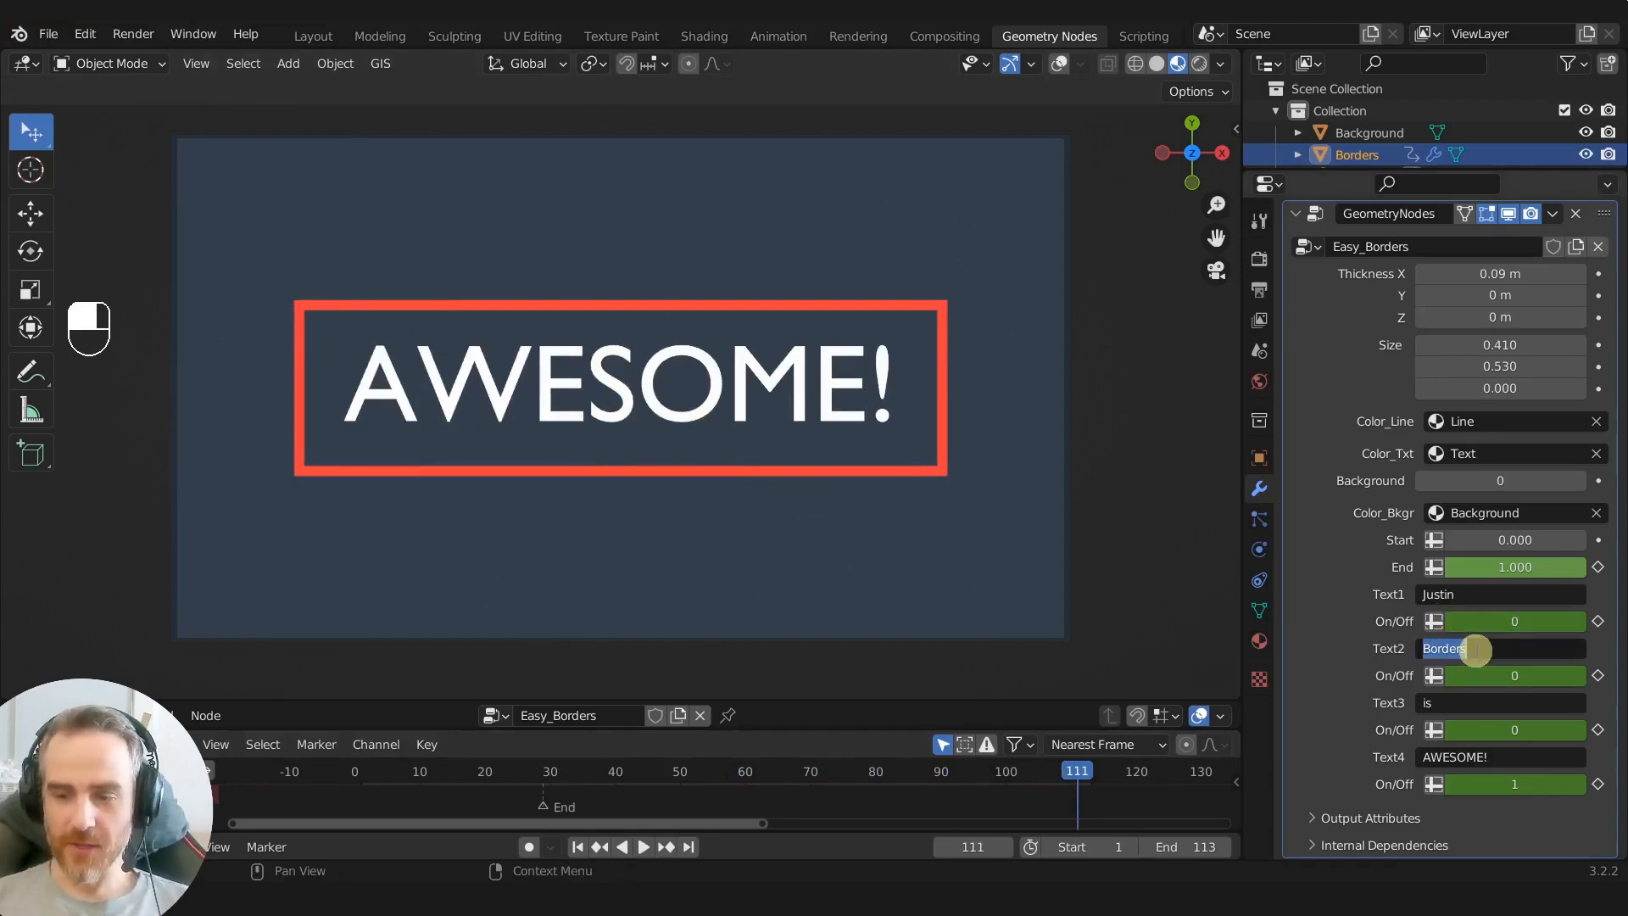
{"action": "type", "text": "is"}
{"action": "key", "text": "Tab"}
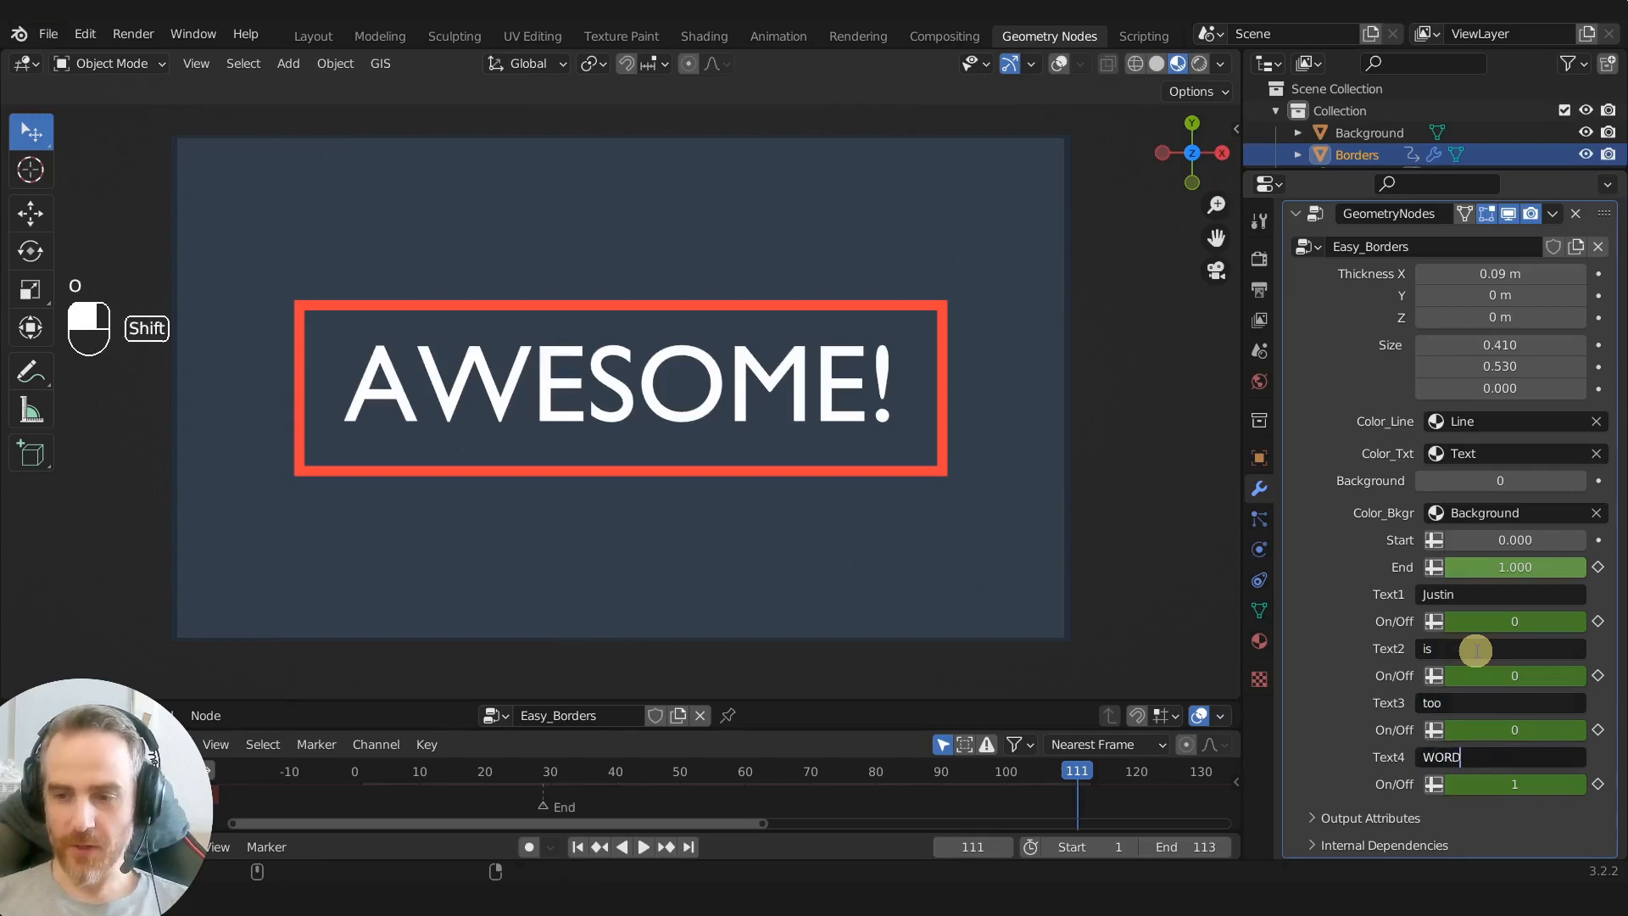
{"action": "type", "text": "WORDY!"}
{"action": "key", "text": "Return"}
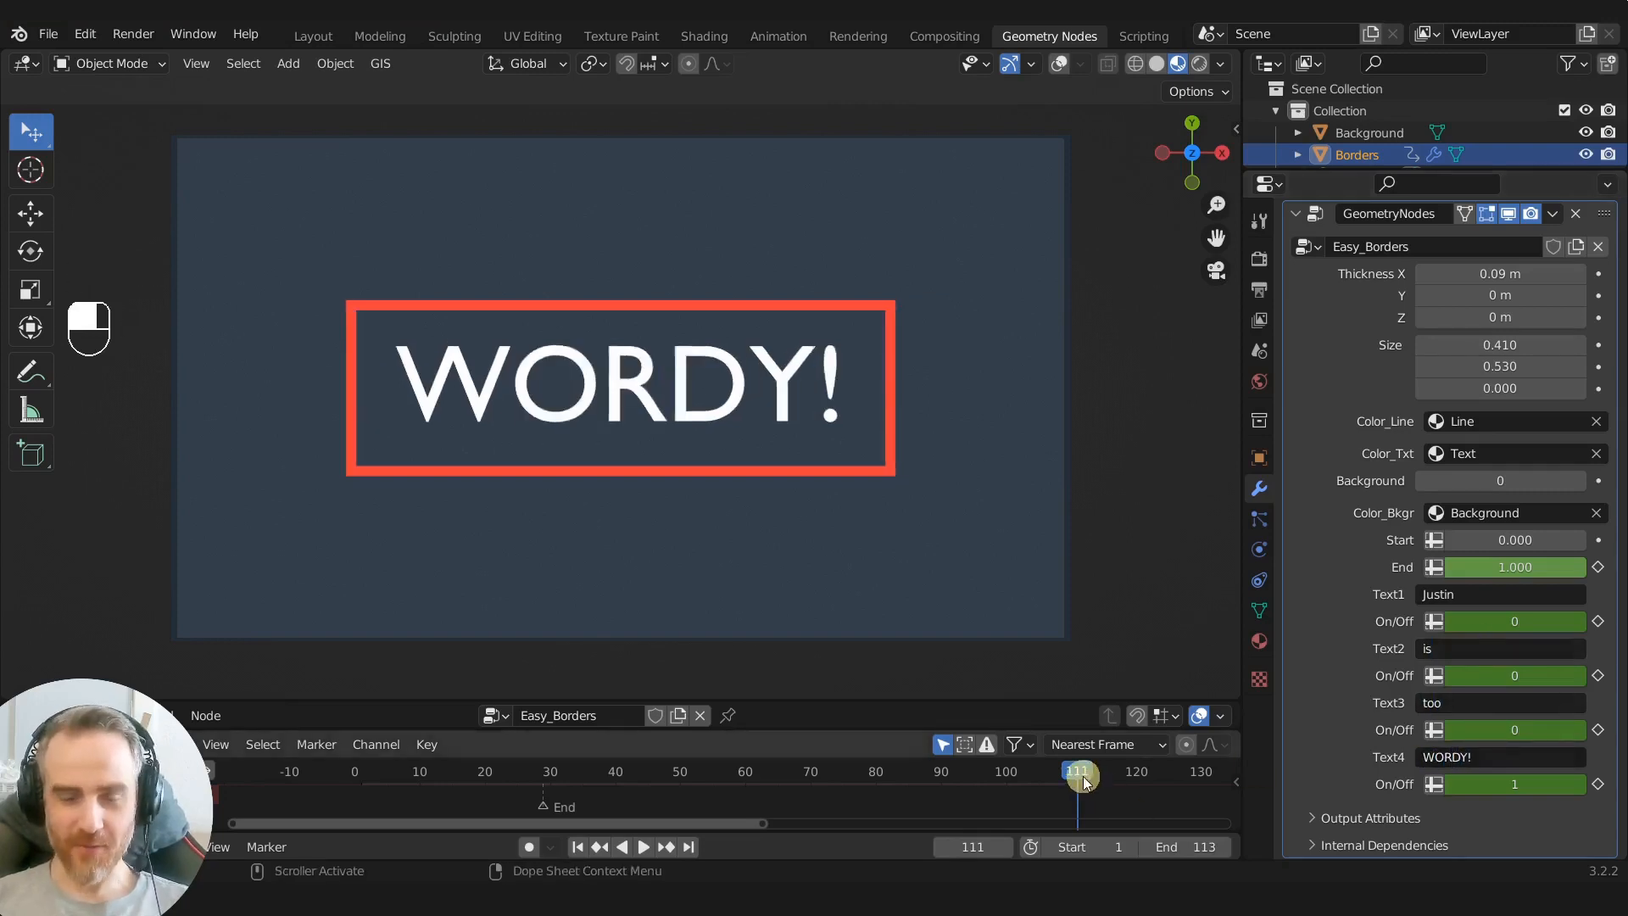
{"action": "key", "text": "space"}
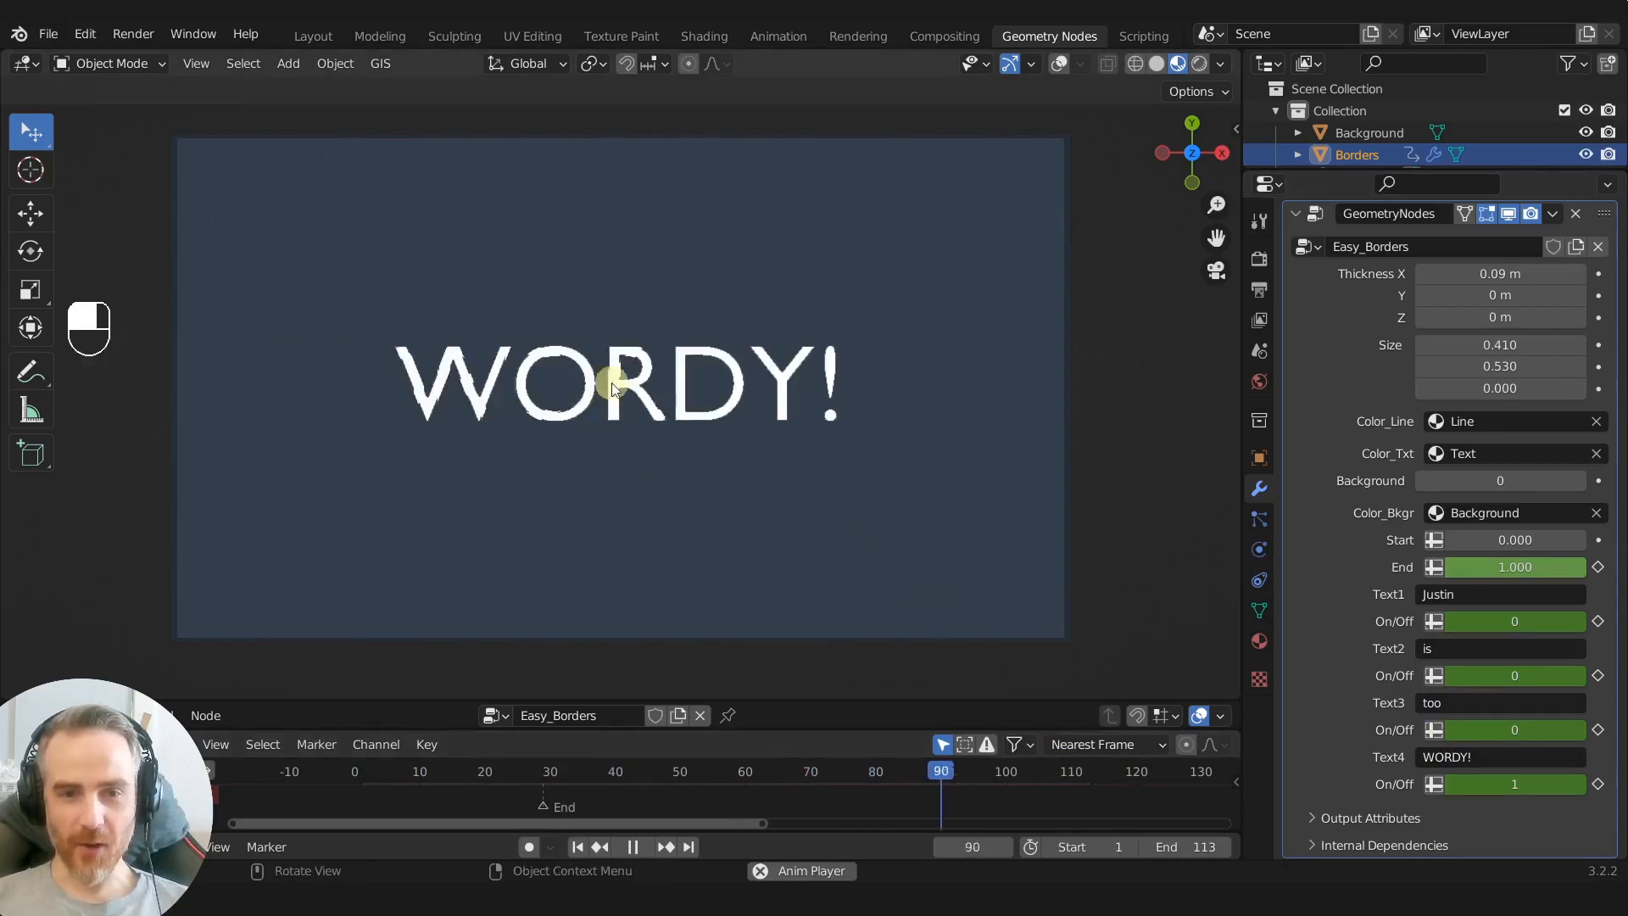
{"action": "key", "text": "space"}
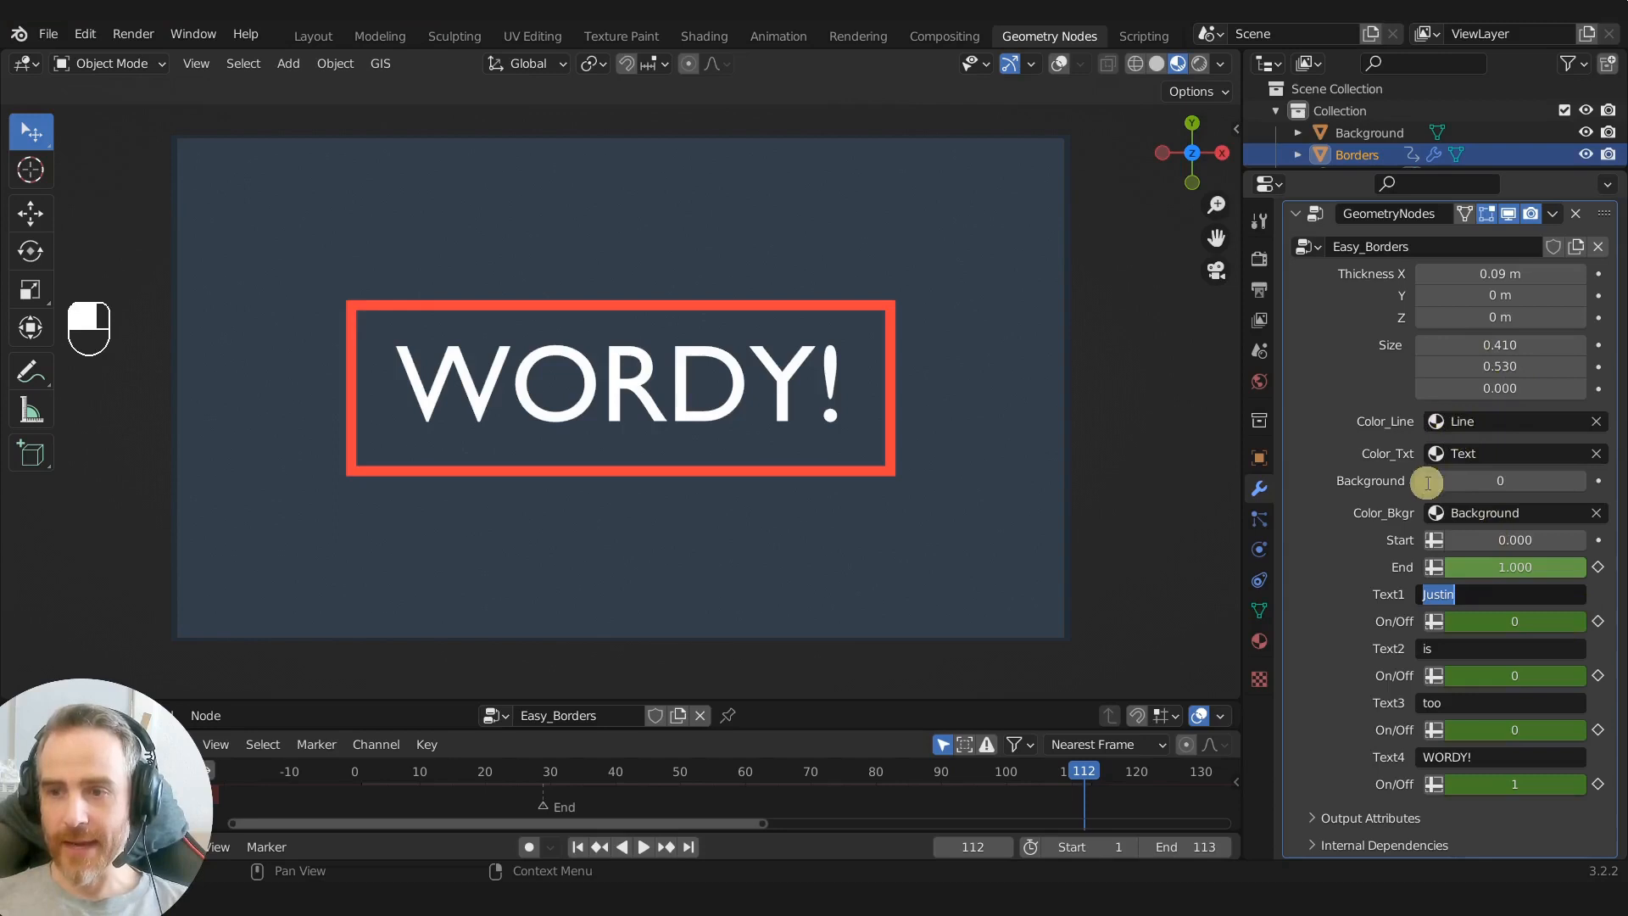
Step: Change the emission colour of the Borders object's Line material to green
{"action": "left_click", "coordinate": [1266, 643]}
{"action": "left_click", "coordinate": [1264, 643]}
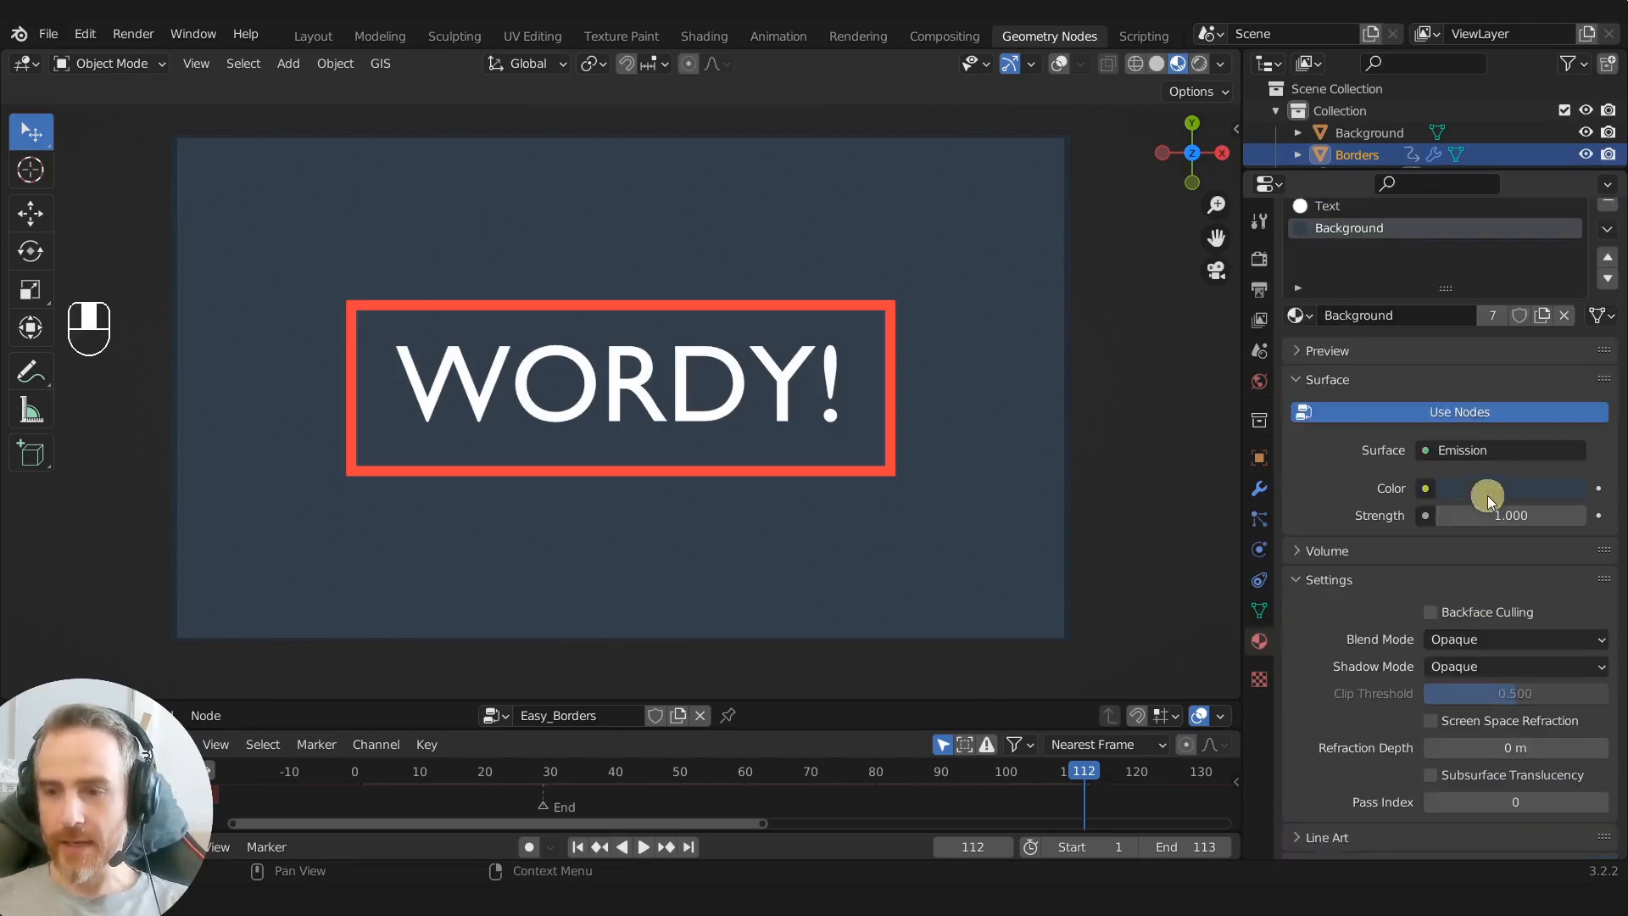
{"action": "scroll", "coordinate": [1407, 272], "scroll_direction": "up", "scroll_amount": 3}
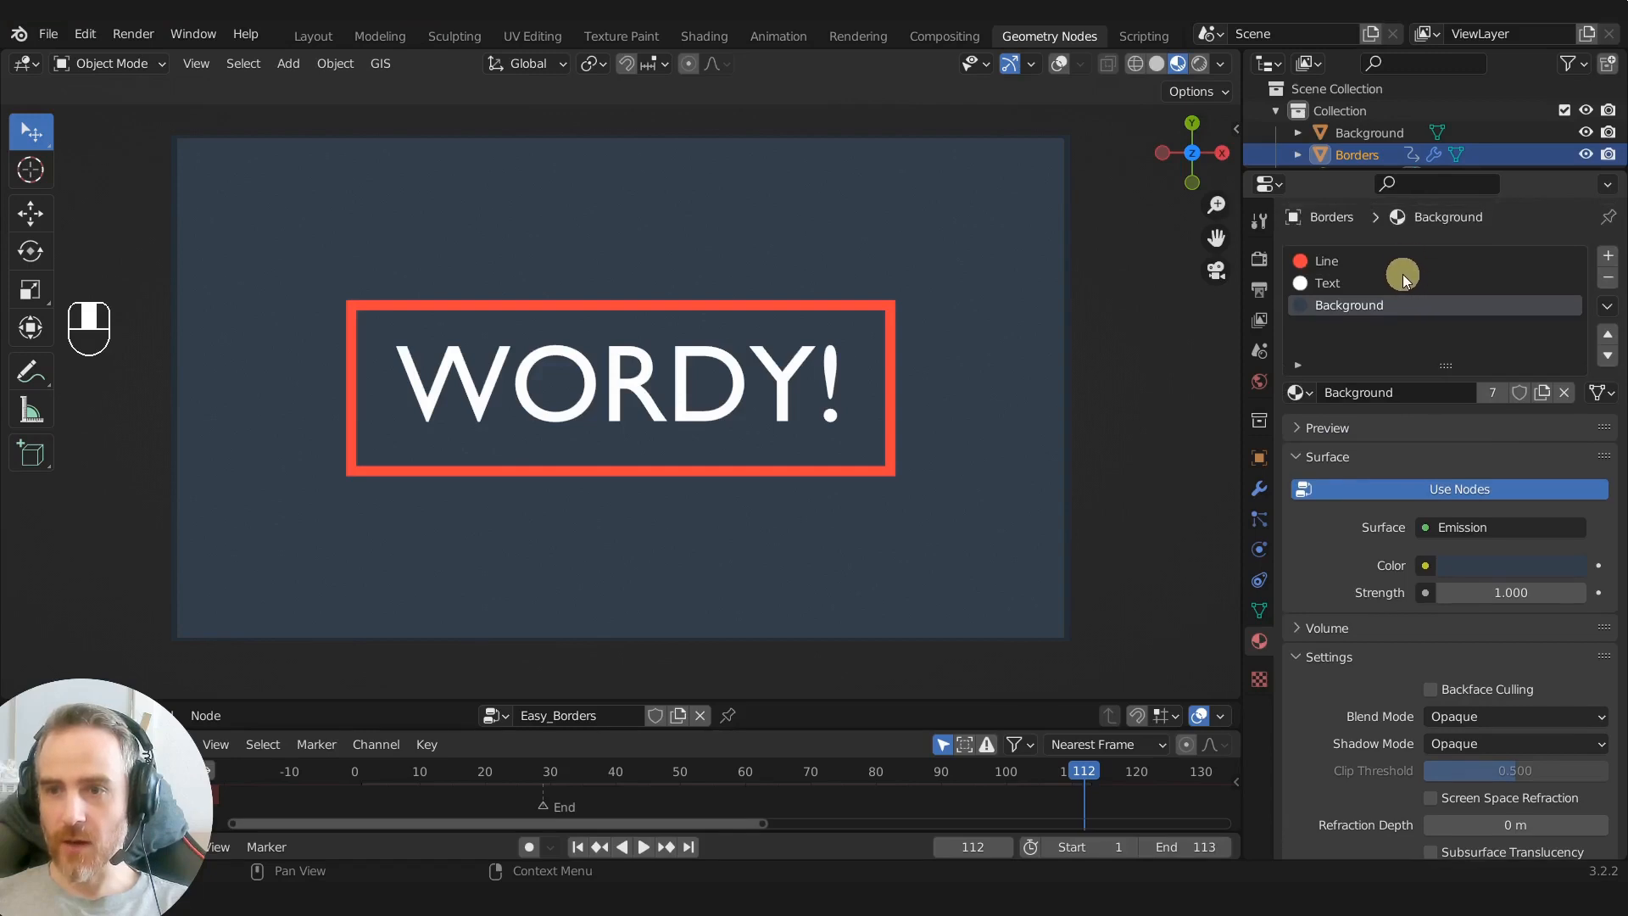
{"action": "left_click", "coordinate": [1335, 262]}
{"action": "left_click", "coordinate": [1492, 565]}
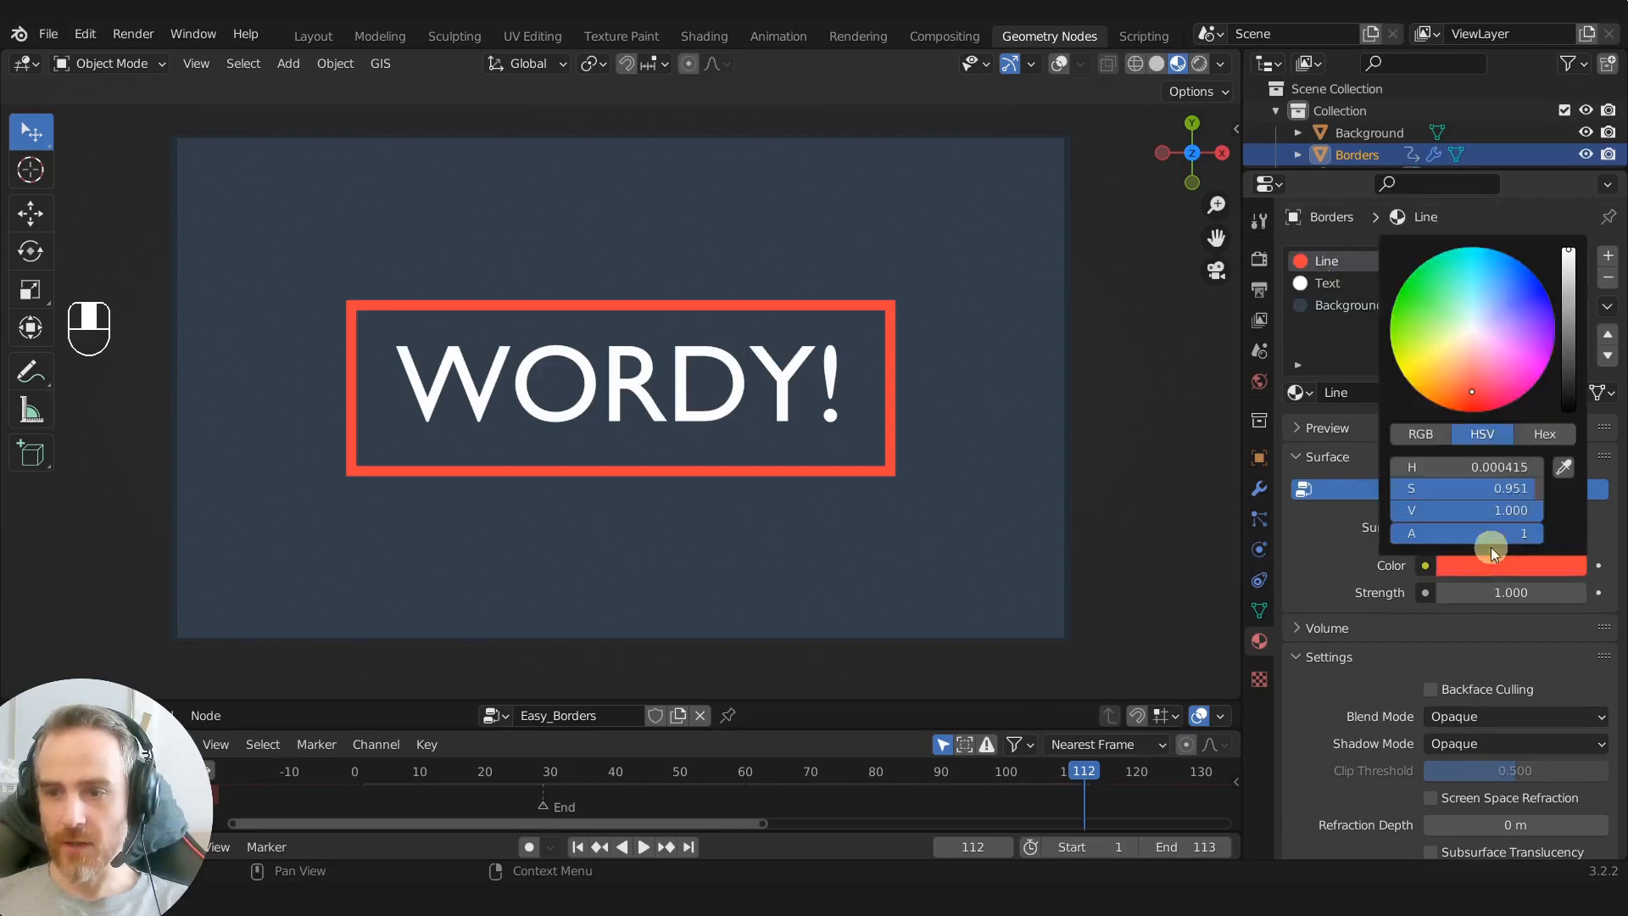
{"action": "mouse_move", "coordinate": [1469, 466]}
{"action": "left_mouse_down"}
{"action": "mouse_move", "coordinate": [1603, 465]}
{"action": "mouse_move", "coordinate": [12, 462]}
{"action": "mouse_move", "coordinate": [1599, 465]}
{"action": "mouse_move", "coordinate": [1447, 466]}
{"action": "left_mouse_up"}
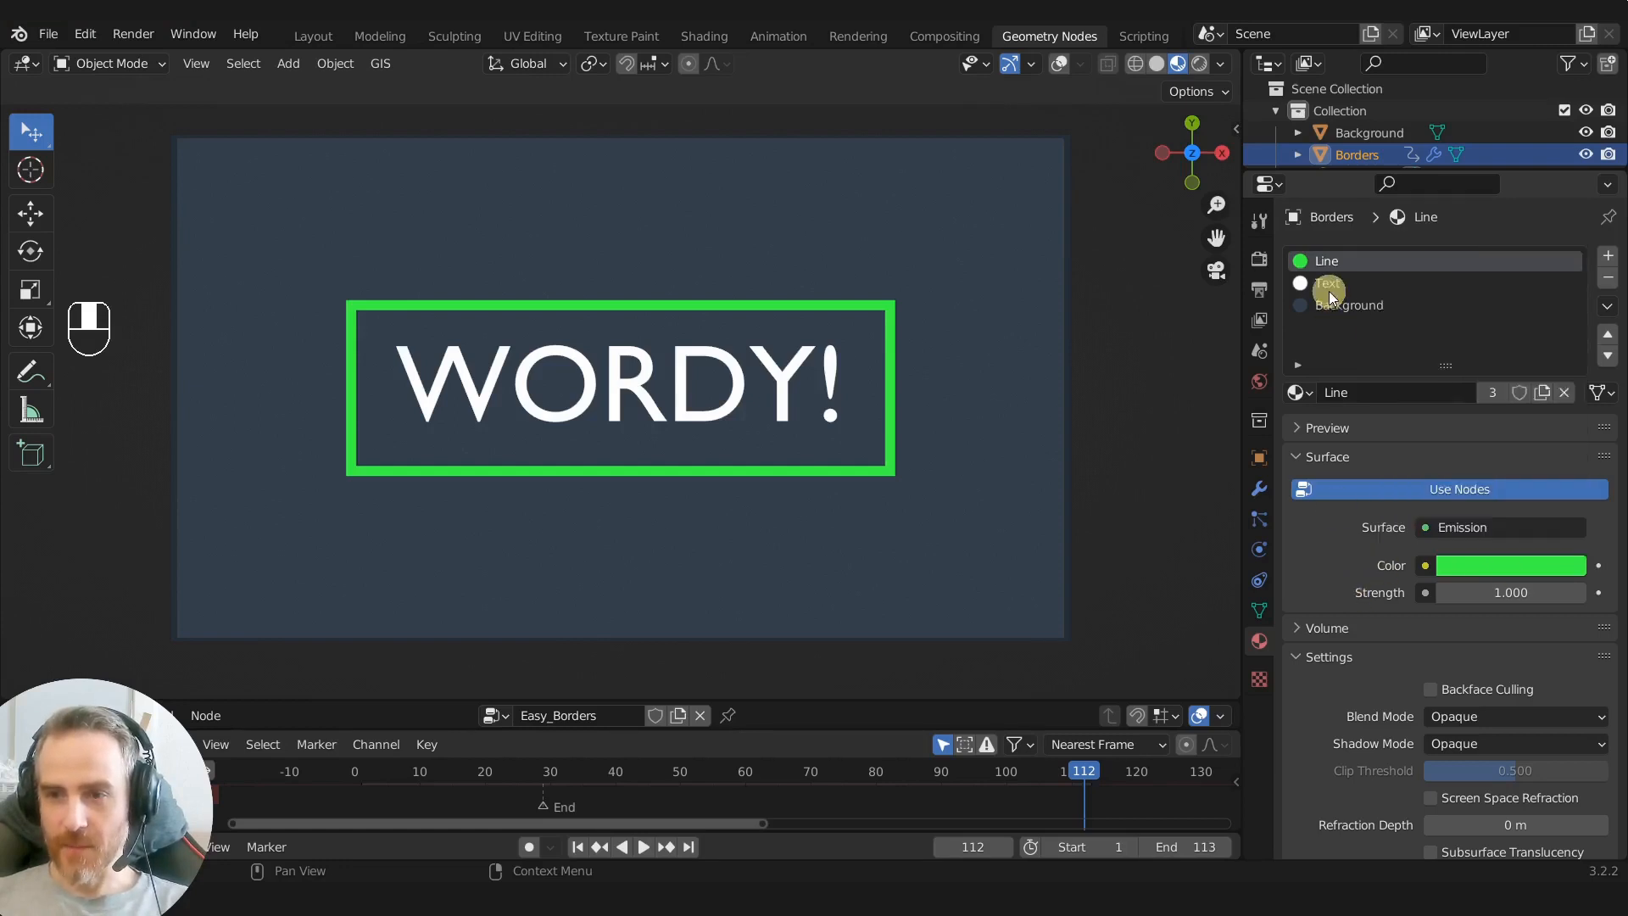
Step: Change the emission colour of the Borders object's Text material to light purple
{"action": "left_click", "coordinate": [1329, 286]}
{"action": "left_click", "coordinate": [1513, 565]}
{"action": "mouse_move", "coordinate": [1477, 475]}
{"action": "left_mouse_down"}
{"action": "mouse_move", "coordinate": [1584, 471]}
{"action": "mouse_move", "coordinate": [1418, 472]}
{"action": "mouse_move", "coordinate": [1396, 491]}
{"action": "mouse_move", "coordinate": [1544, 465]}
{"action": "mouse_move", "coordinate": [1501, 476]}
{"action": "mouse_move", "coordinate": [1553, 484]}
{"action": "mouse_move", "coordinate": [1473, 466]}
{"action": "left_mouse_up"}
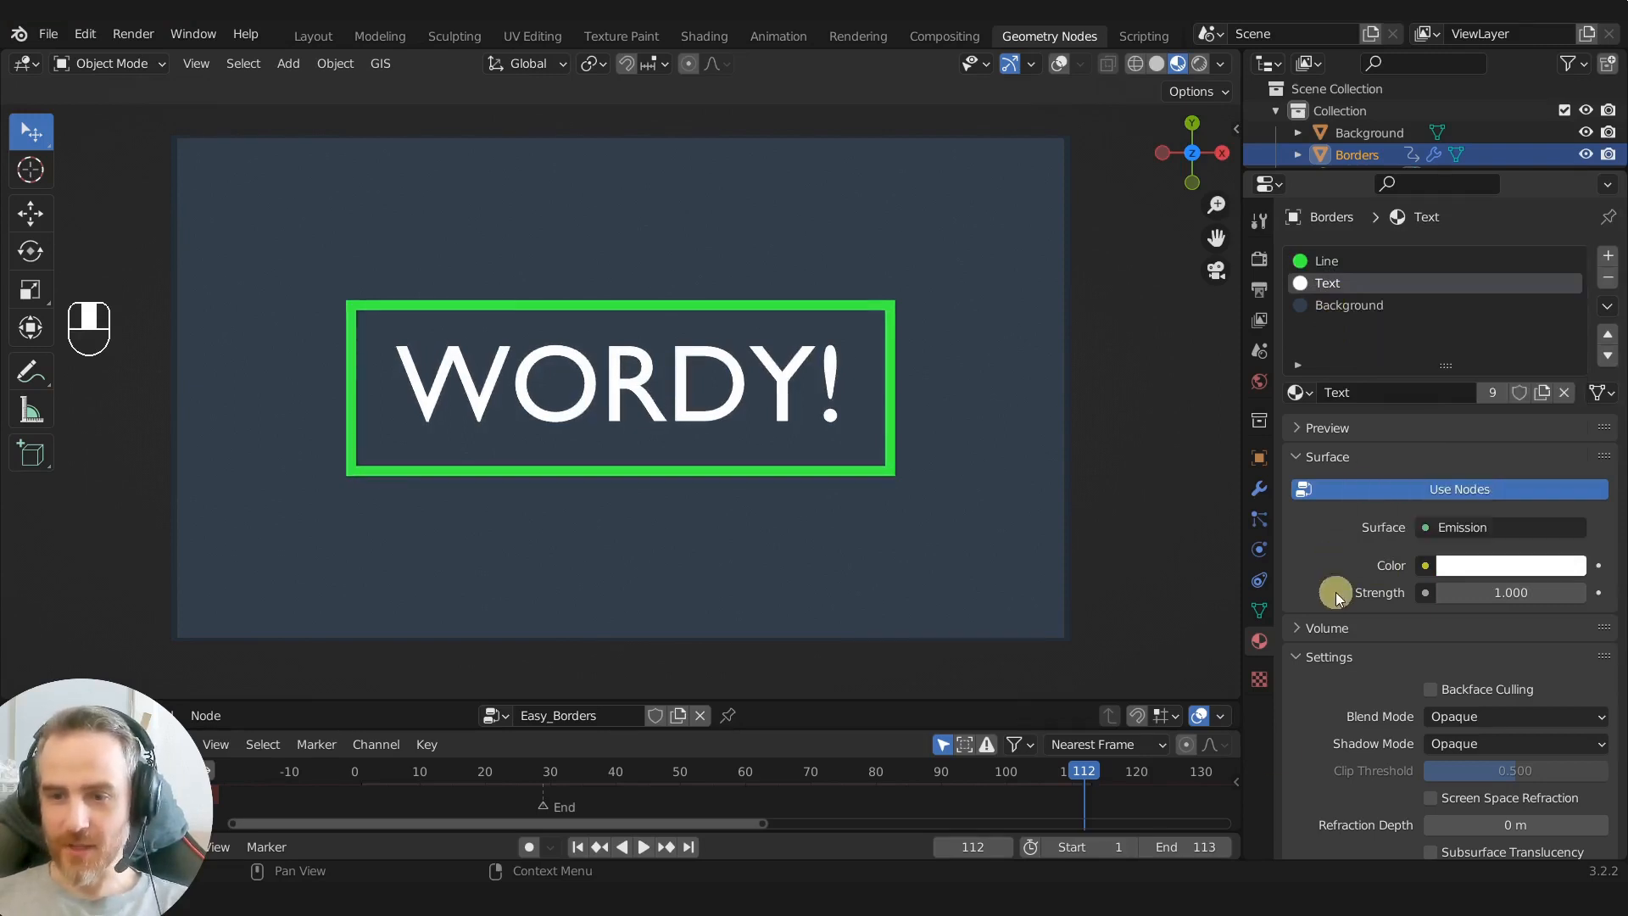
{"action": "left_click", "coordinate": [1484, 566]}
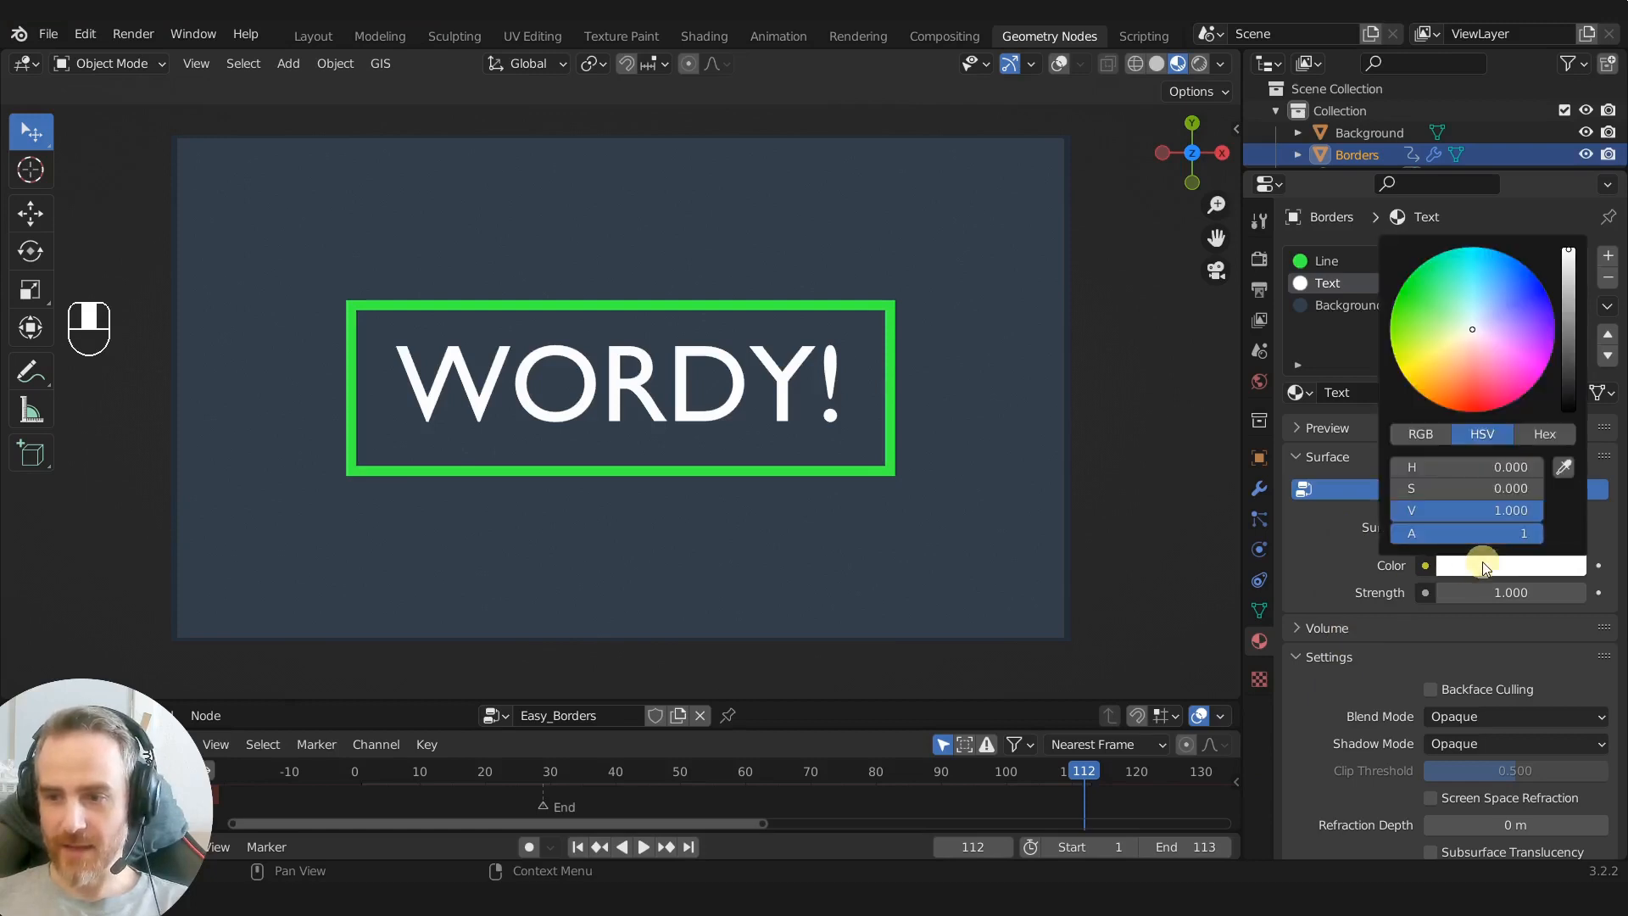
{"action": "mouse_move", "coordinate": [1480, 312]}
{"action": "left_mouse_down"}
{"action": "mouse_move", "coordinate": [1519, 346]}
{"action": "mouse_move", "coordinate": [1492, 318]}
{"action": "mouse_move", "coordinate": [1473, 329]}
{"action": "left_mouse_up"}
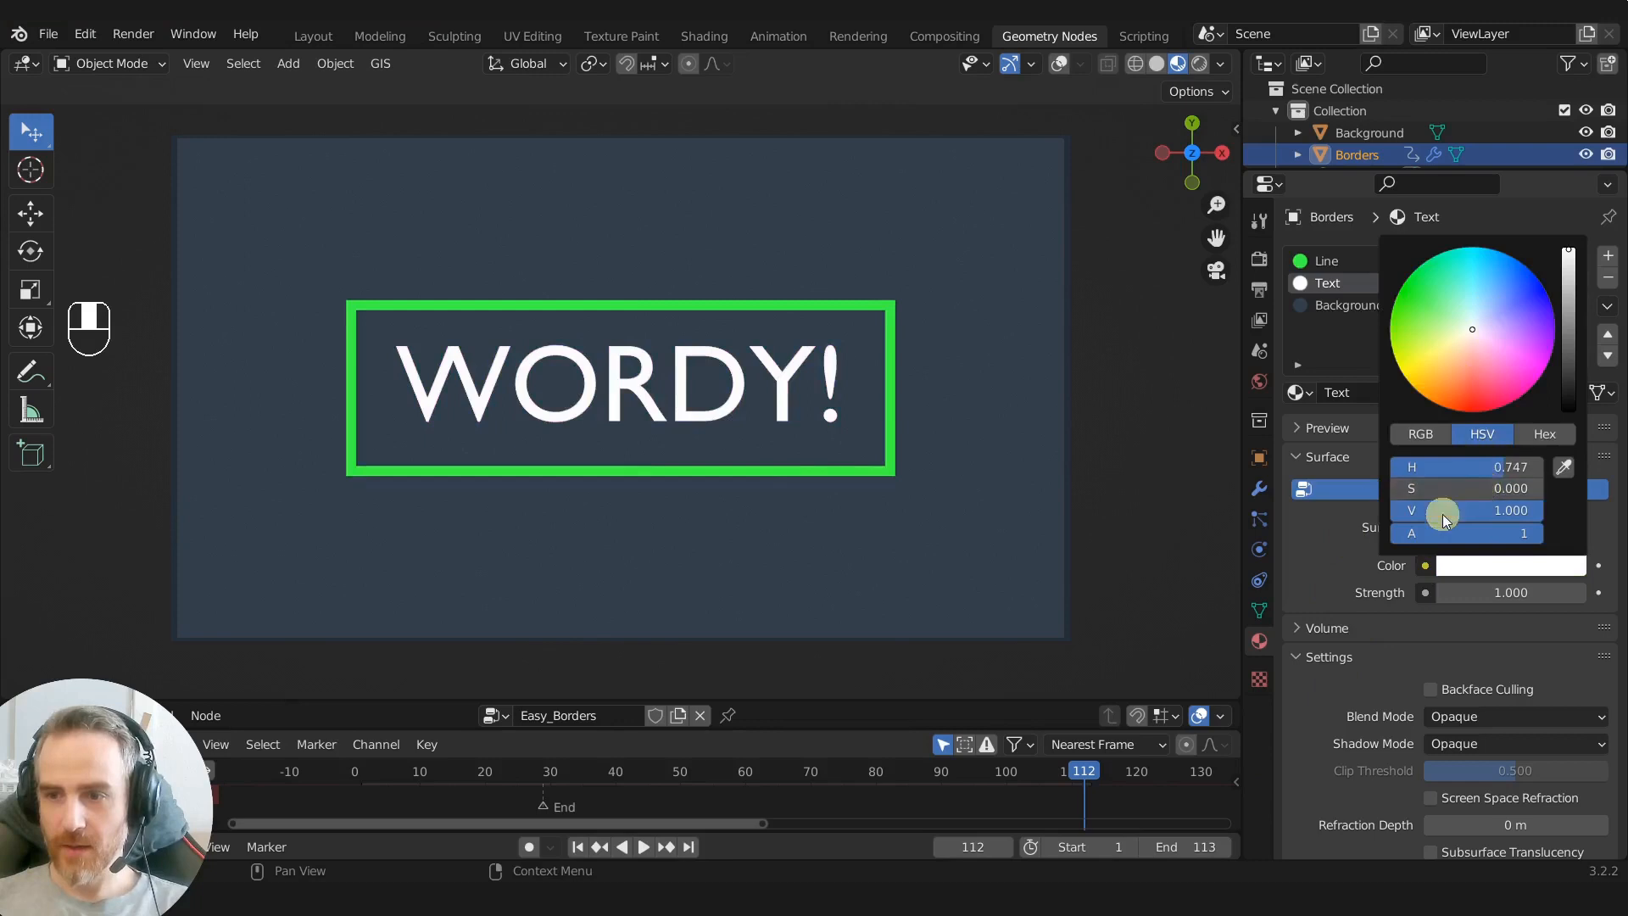
{"action": "left_click", "coordinate": [1504, 572]}
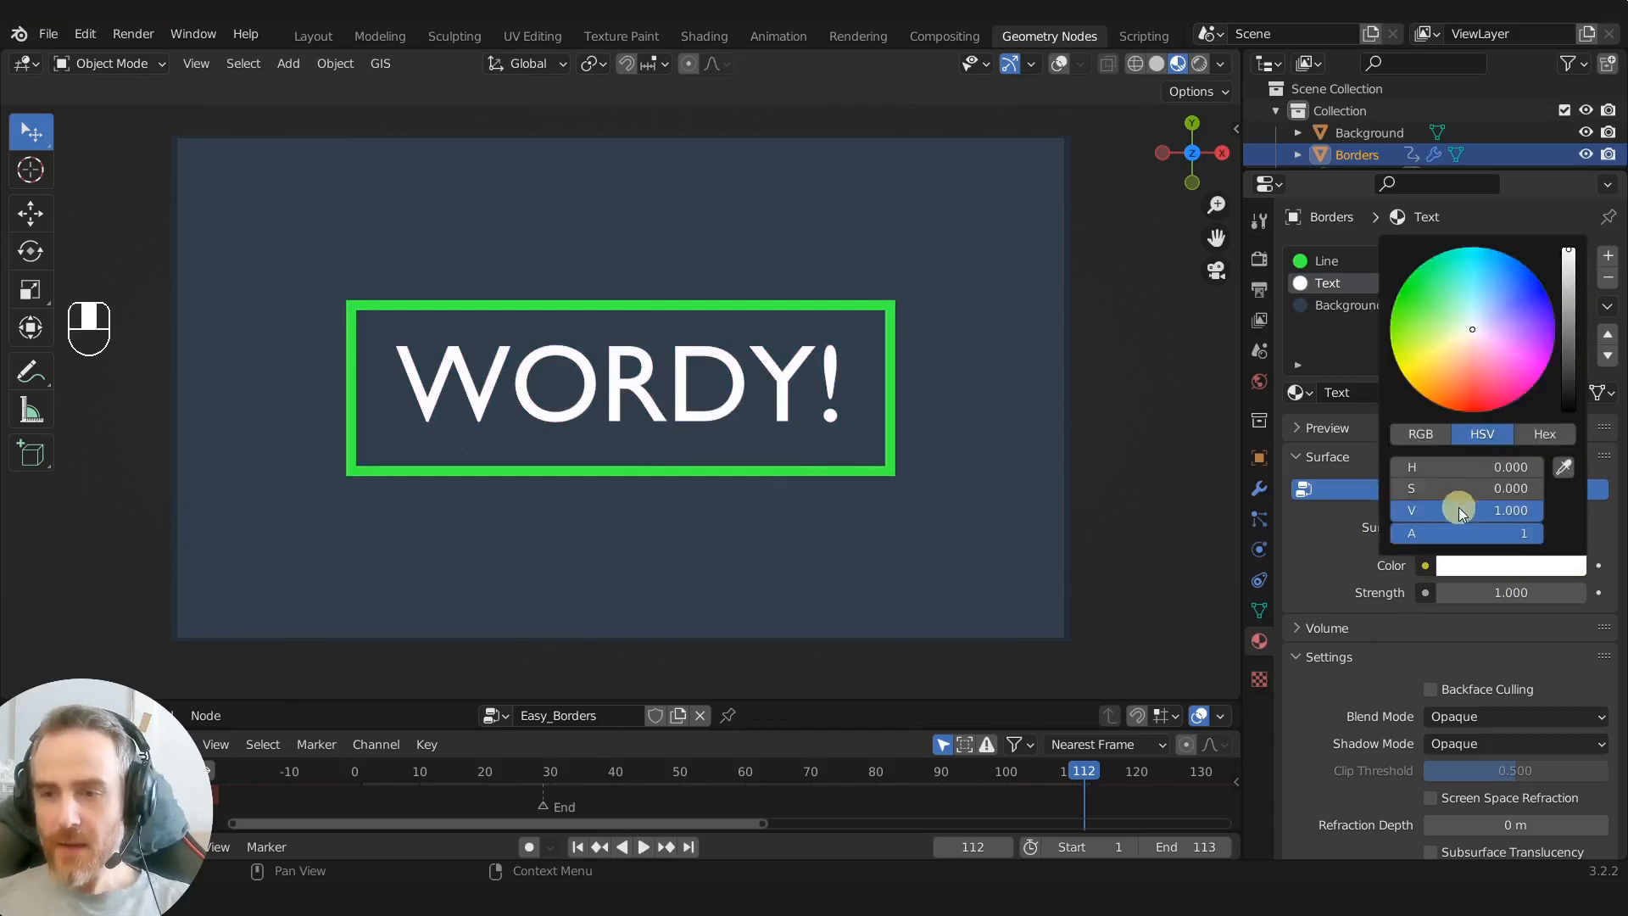
{"action": "left_click_drag", "start_coordinate": [1417, 466], "coordinate": [1452, 468]}
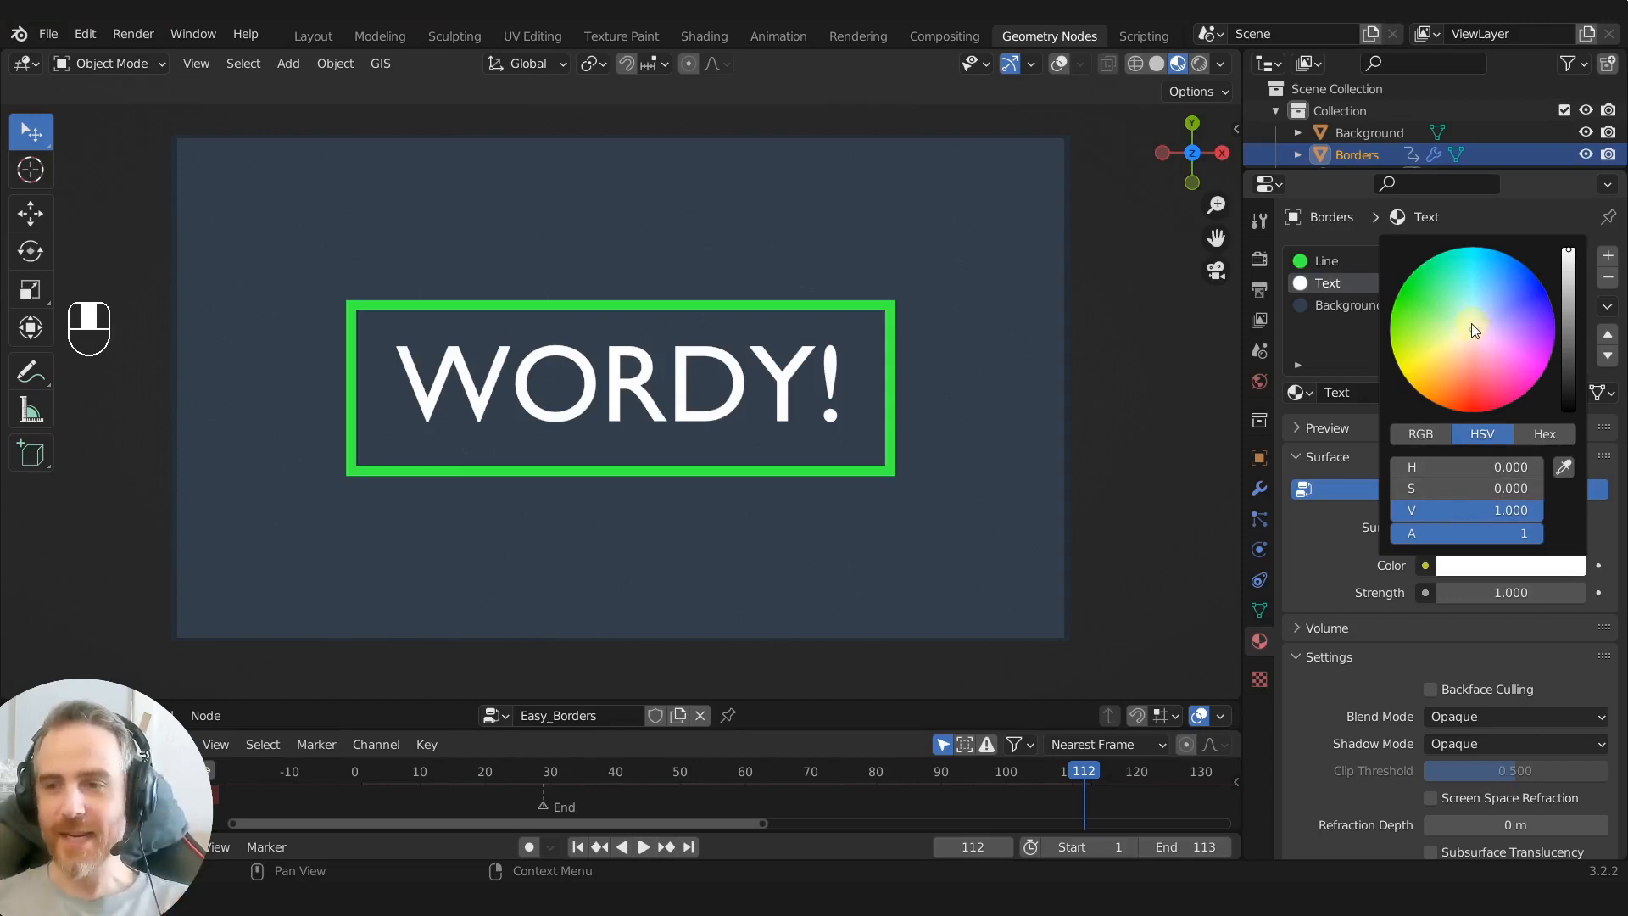
{"action": "mouse_move", "coordinate": [1453, 489]}
{"action": "left_mouse_down"}
{"action": "mouse_move", "coordinate": [1416, 488]}
{"action": "mouse_move", "coordinate": [1517, 487]}
{"action": "mouse_move", "coordinate": [1472, 465]}
{"action": "mouse_move", "coordinate": [1538, 467]}
{"action": "mouse_move", "coordinate": [1417, 469]}
{"action": "mouse_move", "coordinate": [1555, 472]}
{"action": "mouse_move", "coordinate": [1458, 472]}
{"action": "mouse_move", "coordinate": [1588, 498]}
{"action": "mouse_move", "coordinate": [1544, 476]}
{"action": "mouse_move", "coordinate": [1443, 505]}
{"action": "mouse_move", "coordinate": [1482, 507]}
{"action": "mouse_move", "coordinate": [1450, 488]}
{"action": "mouse_move", "coordinate": [1526, 488]}
{"action": "mouse_move", "coordinate": [1492, 487]}
{"action": "left_mouse_up"}
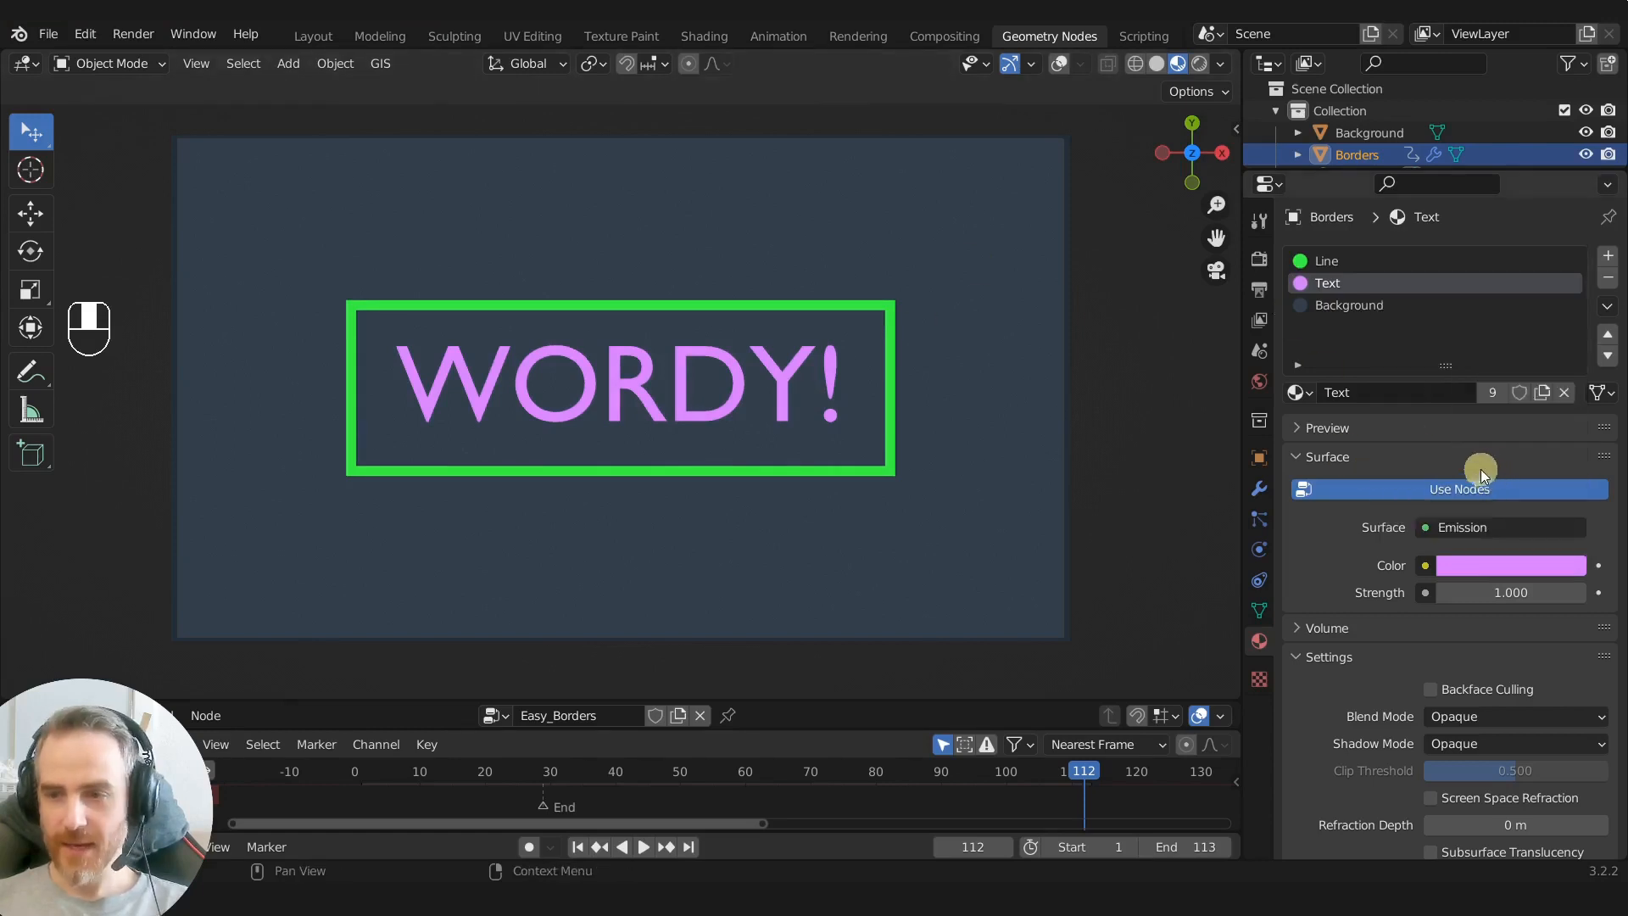
Step: Select the Background object and hide it in the viewport
{"action": "left_click", "coordinate": [1351, 305]}
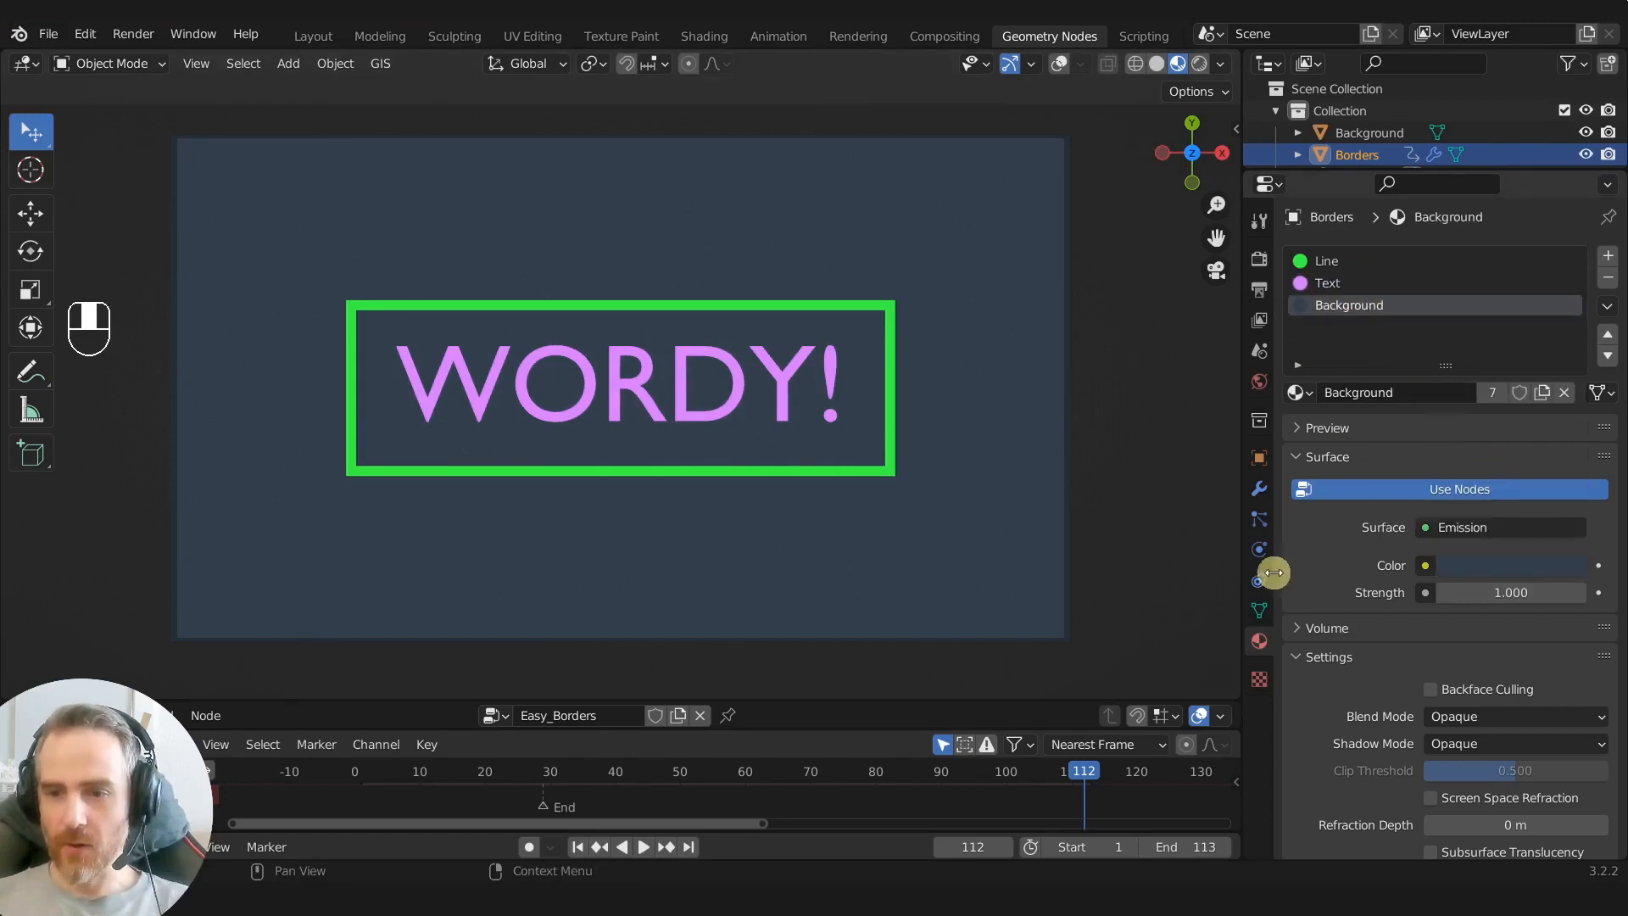
{"action": "left_click", "coordinate": [1353, 133]}
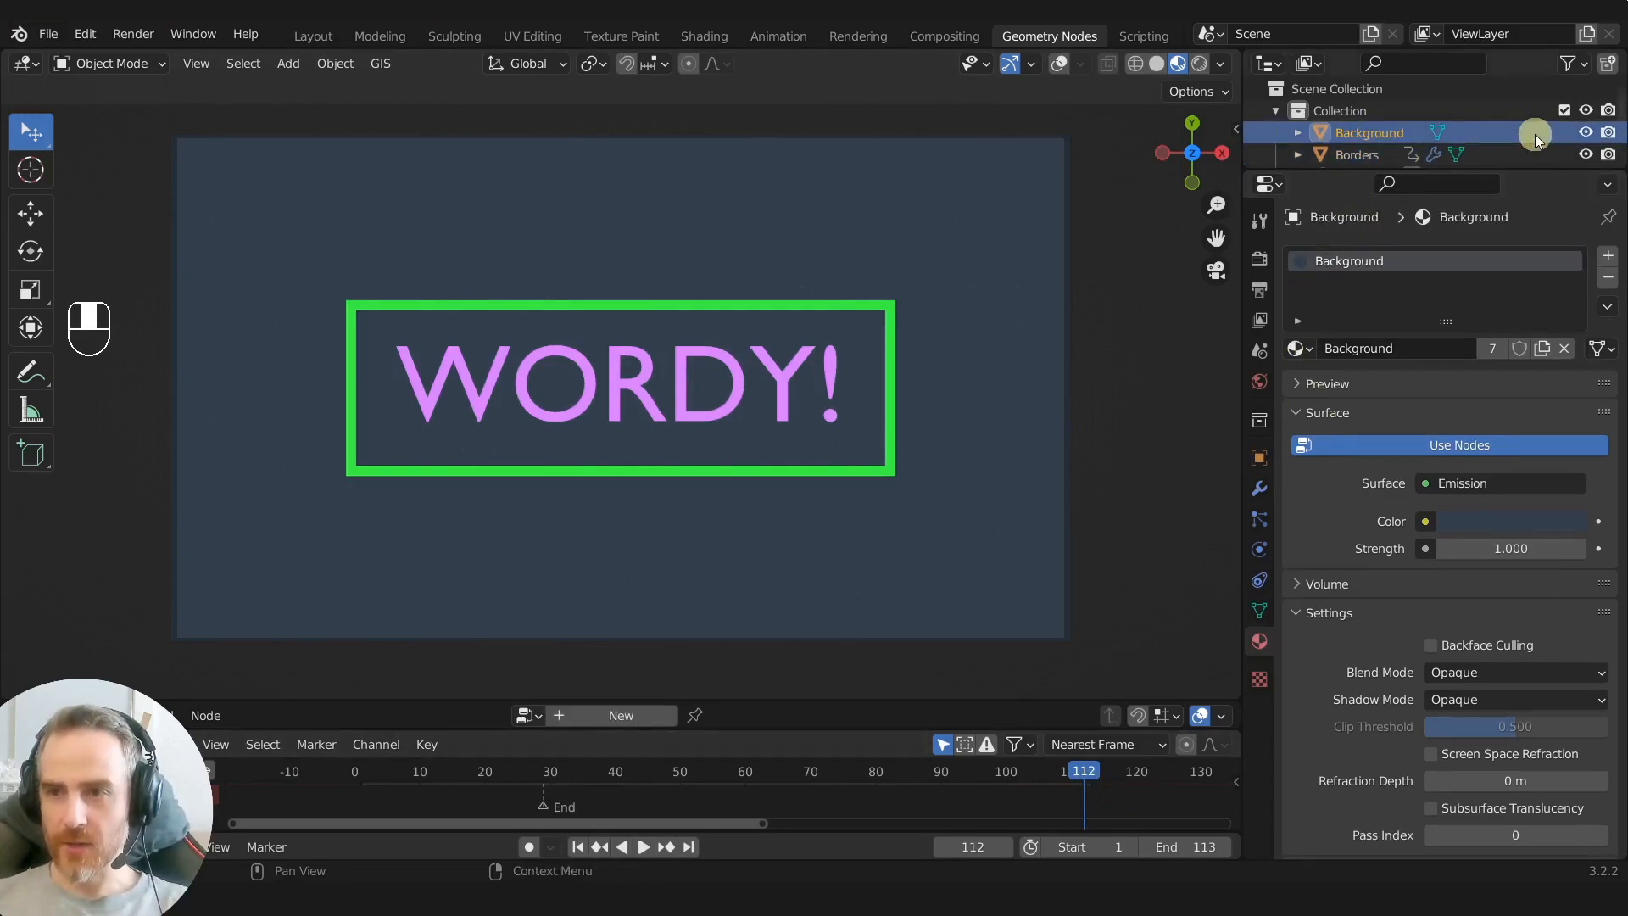
{"action": "left_click", "coordinate": [1584, 133]}
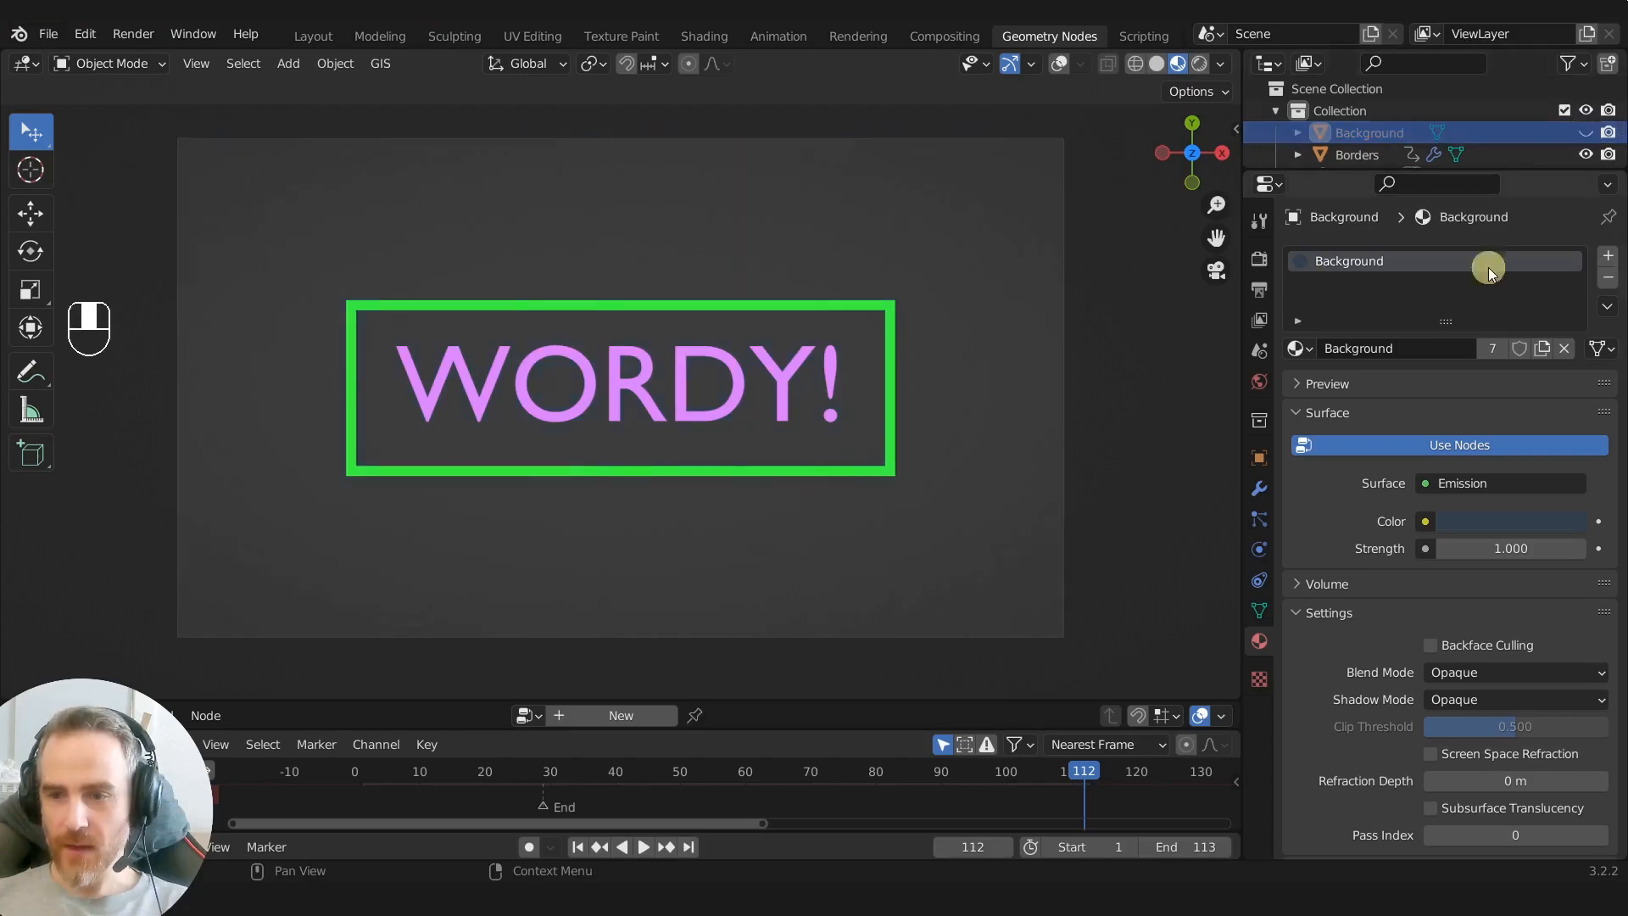
Step: Set Background to 1 in the Borders object's Easy_Borders modifier, with the Background material as Color_Bkgr
{"action": "left_click", "coordinate": [1260, 488]}
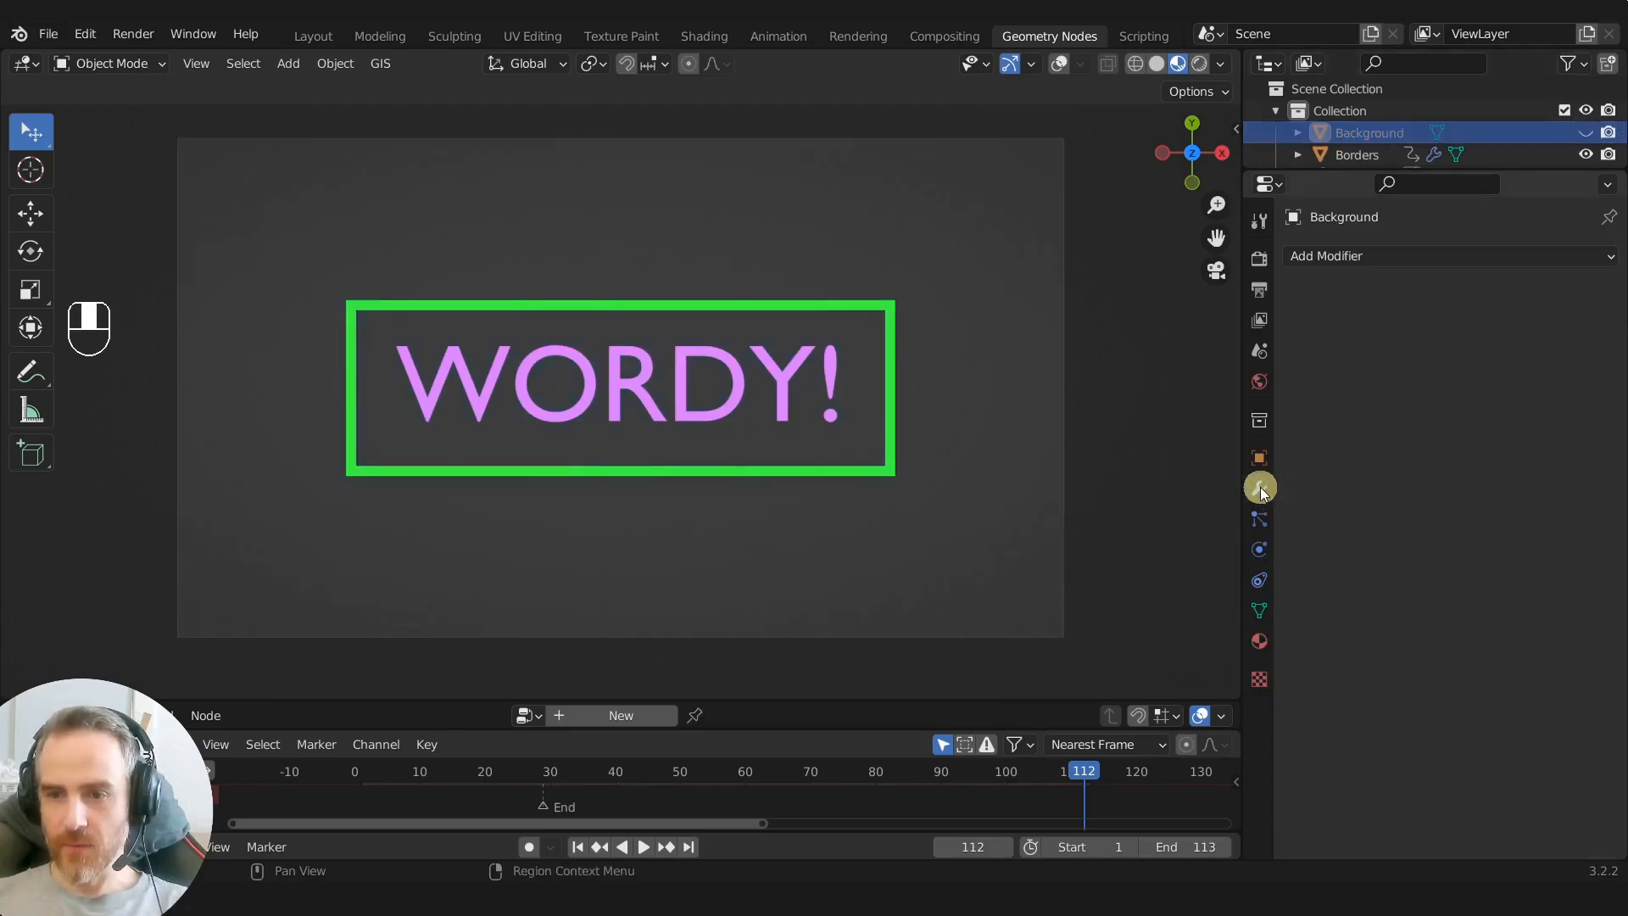
{"action": "left_click", "coordinate": [1351, 154]}
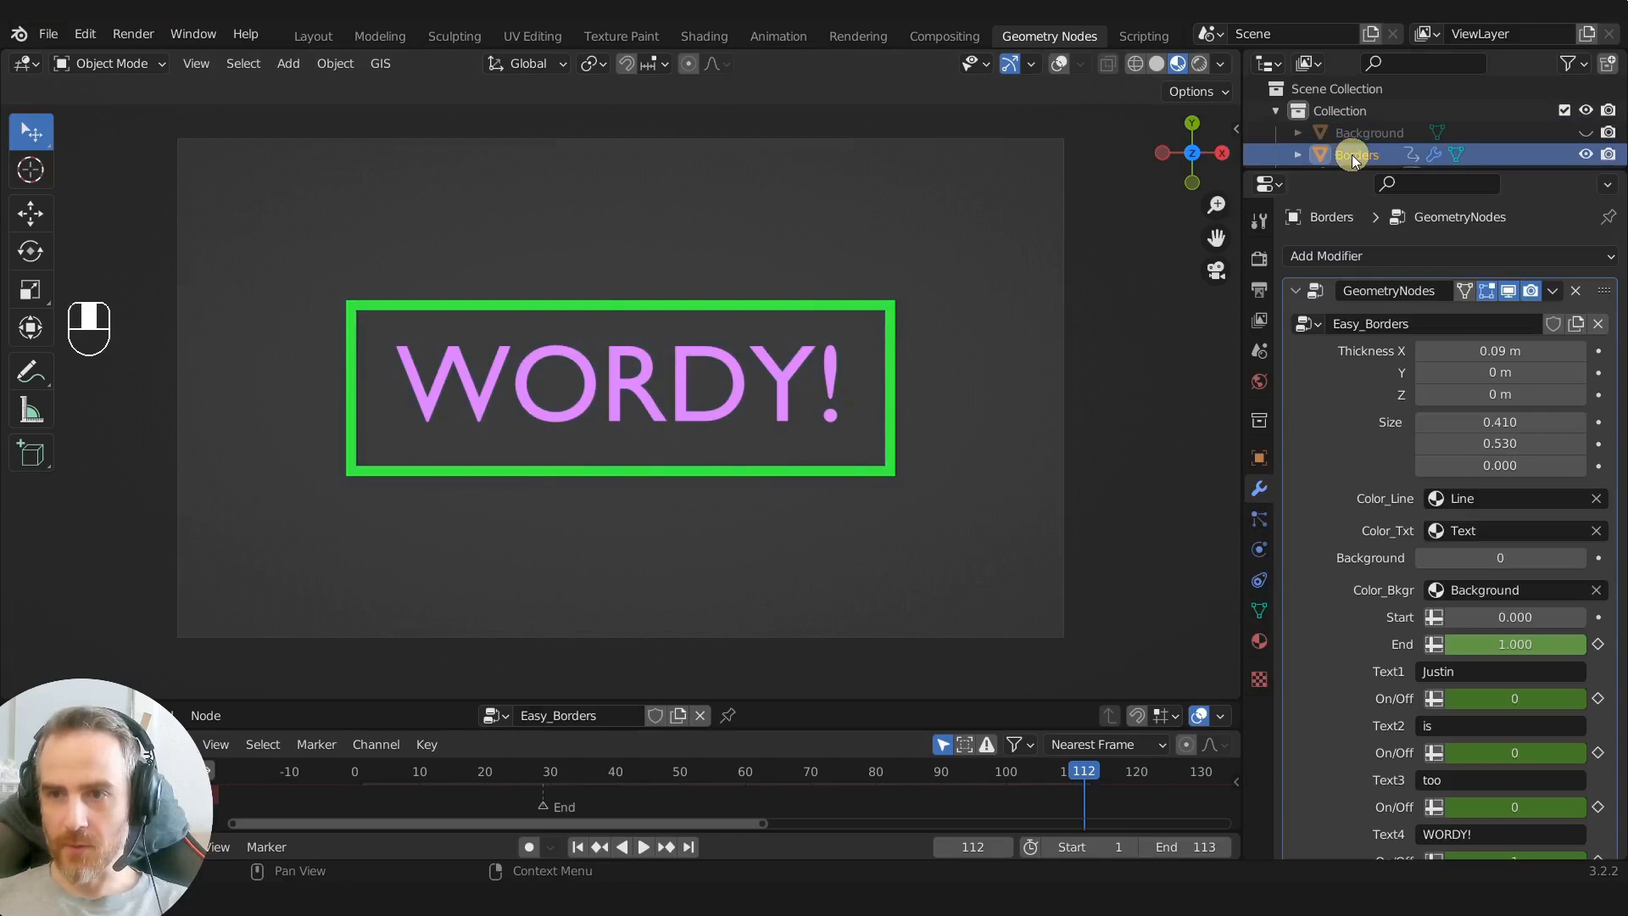
{"action": "left_click", "coordinate": [1581, 559]}
{"action": "left_click", "coordinate": [1421, 559]}
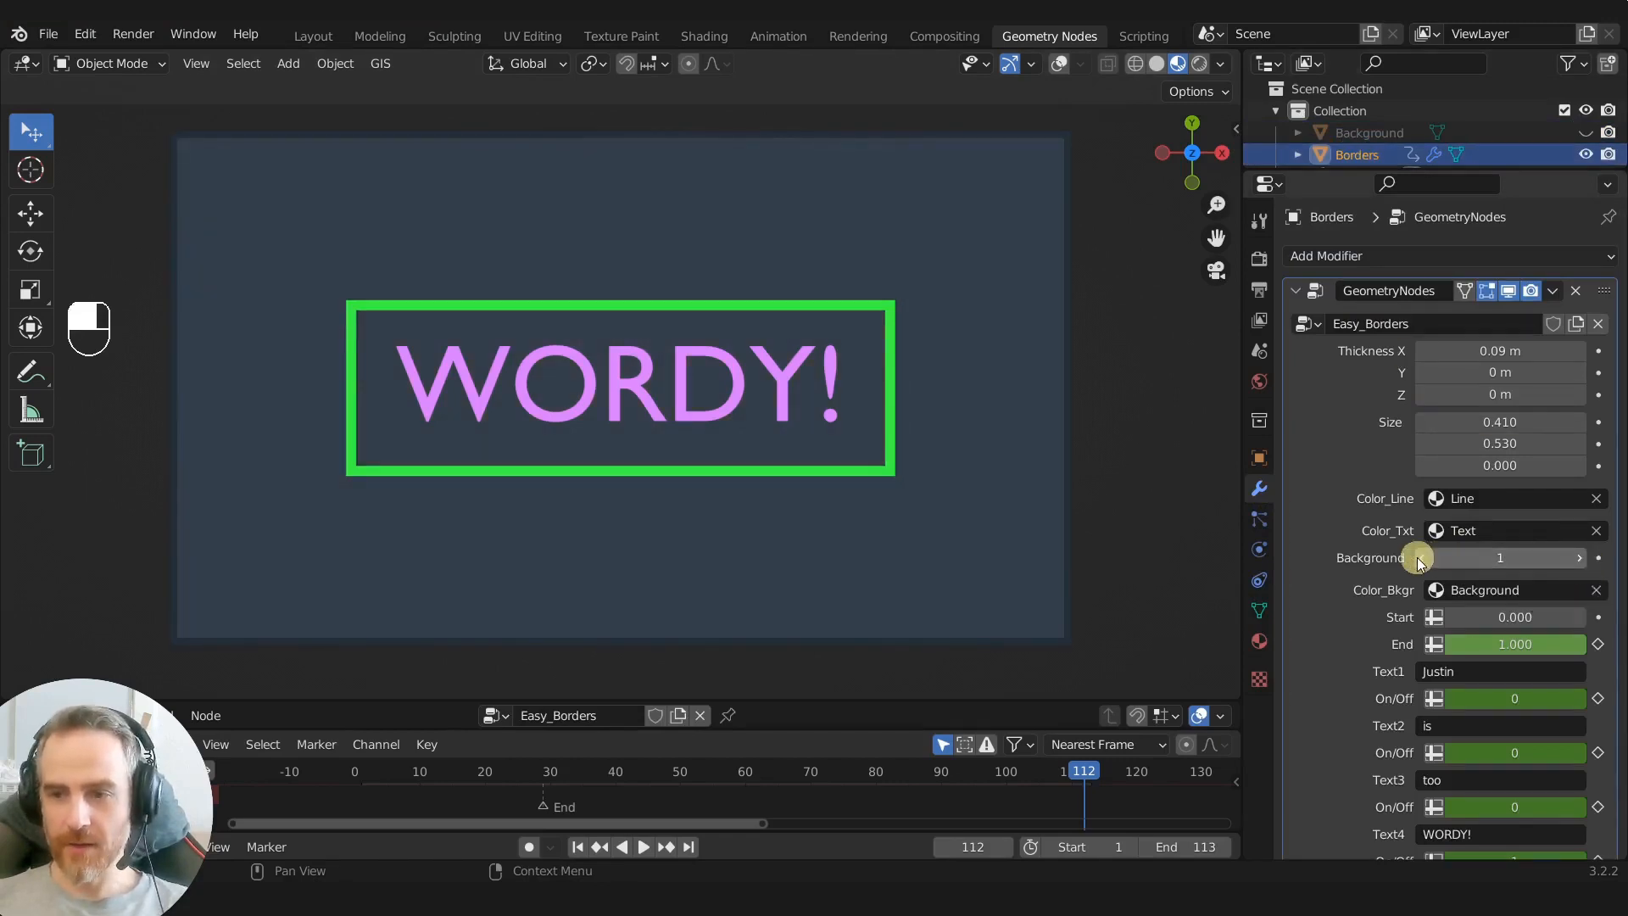
{"action": "left_click", "coordinate": [1579, 558]}
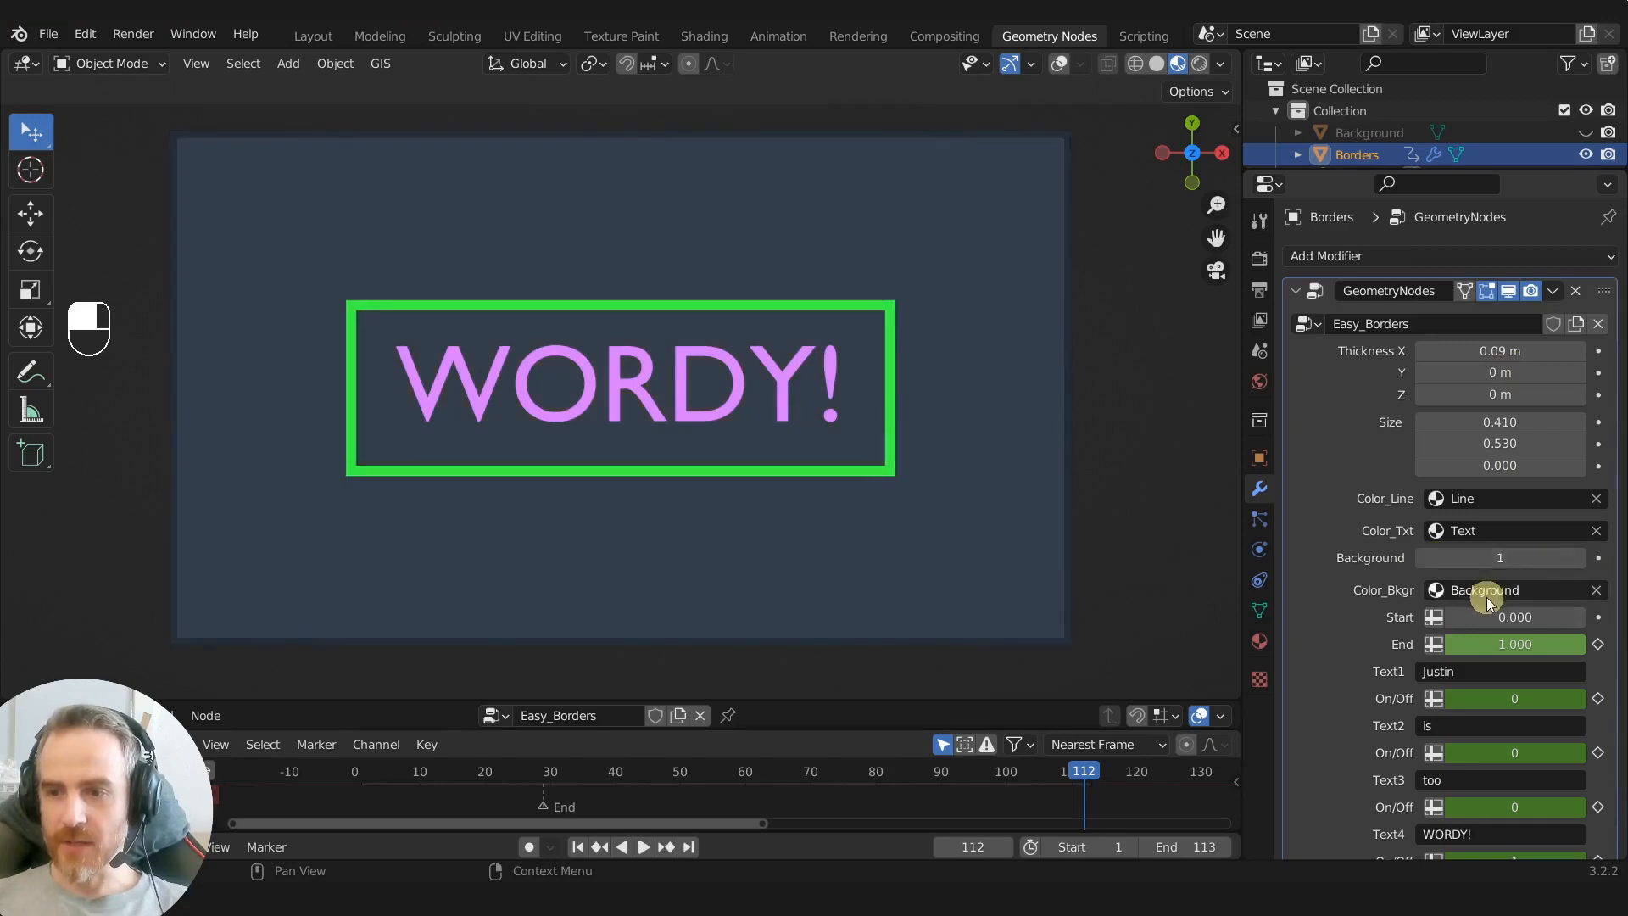
{"action": "left_click", "coordinate": [1488, 592]}
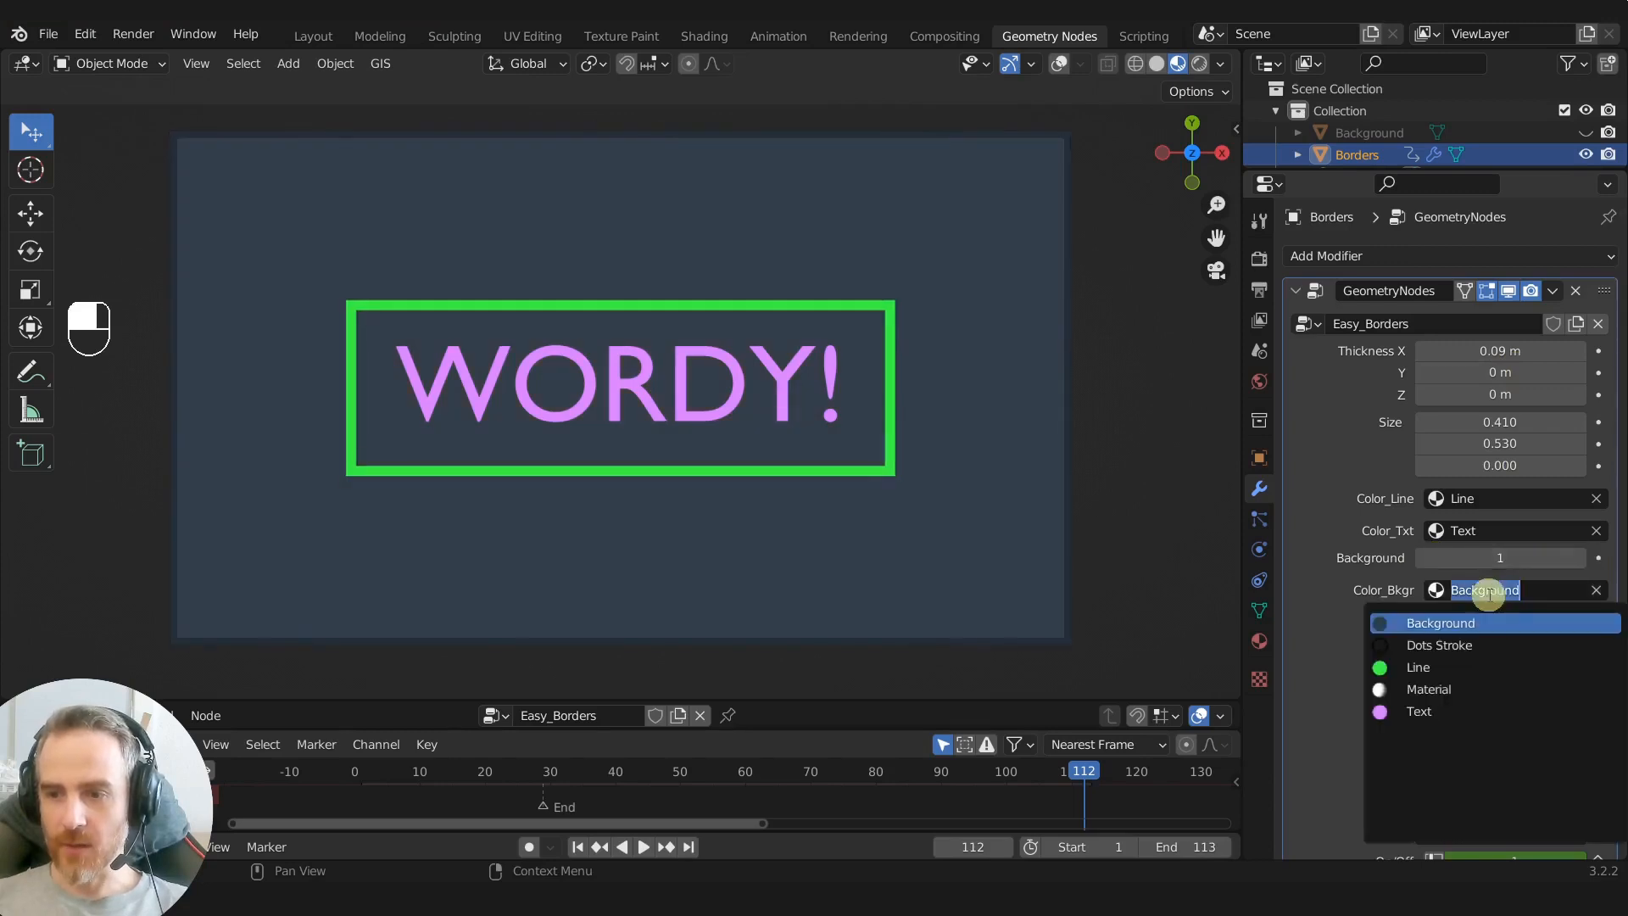
{"action": "left_click", "coordinate": [1450, 622]}
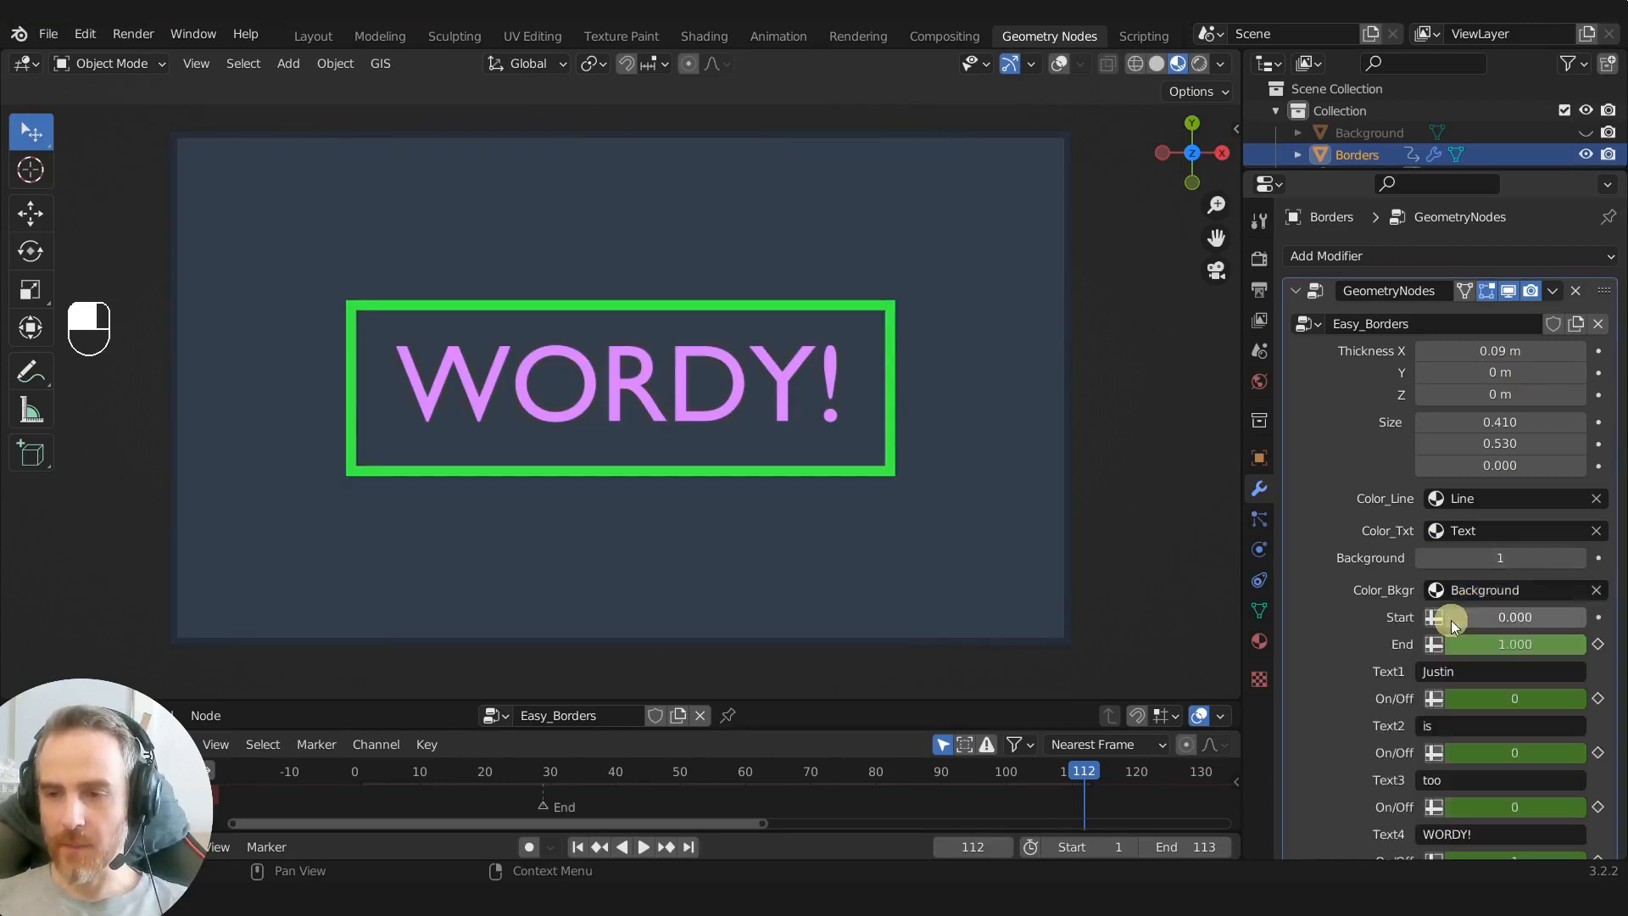
Step: Check the Background material's colour and scrub the timeline back to frame 92
{"action": "left_click", "coordinate": [1259, 642]}
{"action": "left_click", "coordinate": [1527, 567]}
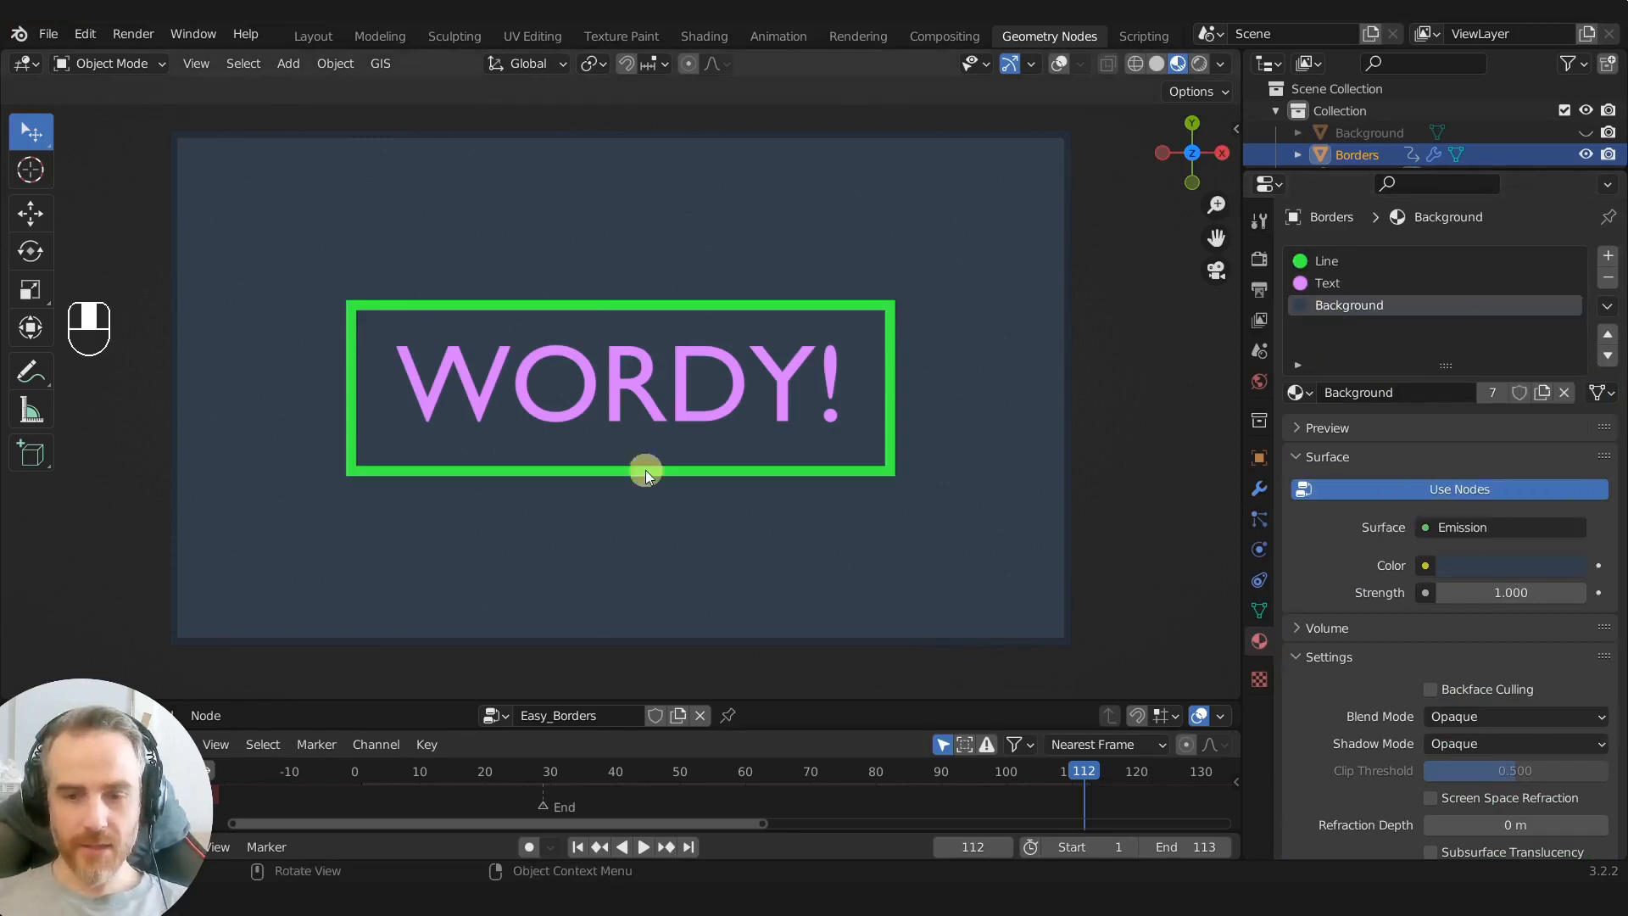
{"action": "mouse_move", "coordinate": [1082, 771]}
{"action": "left_mouse_down"}
{"action": "mouse_move", "coordinate": [579, 773]}
{"action": "mouse_move", "coordinate": [982, 753]}
{"action": "mouse_move", "coordinate": [872, 740]}
{"action": "mouse_move", "coordinate": [1063, 741]}
{"action": "mouse_move", "coordinate": [901, 744]}
{"action": "mouse_move", "coordinate": [954, 745]}
{"action": "left_mouse_up"}
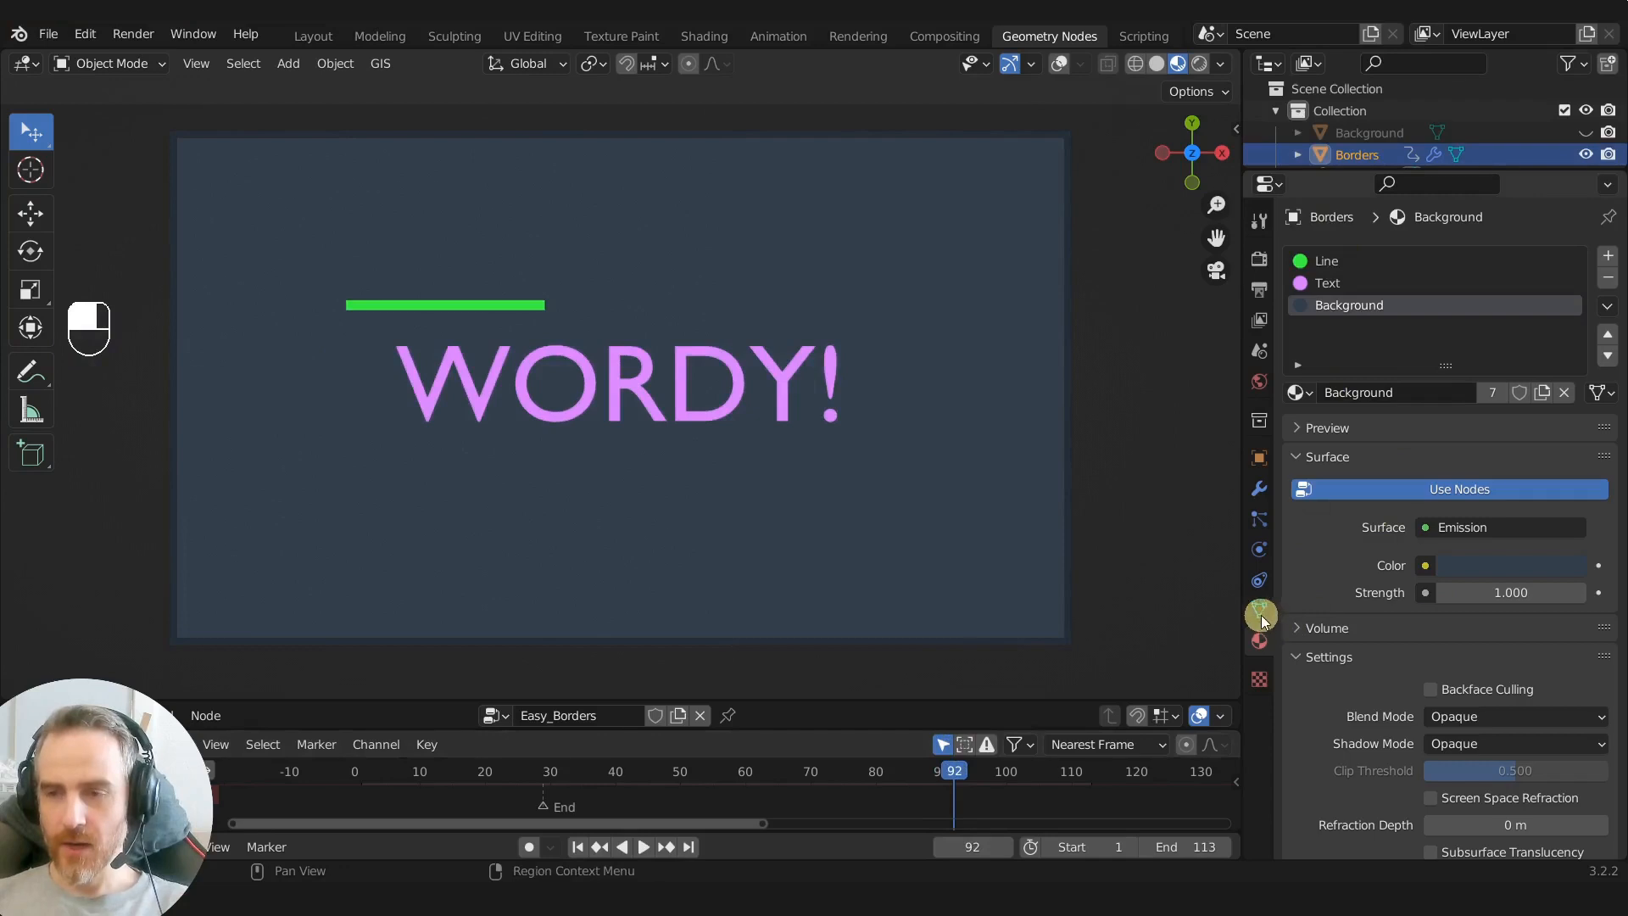
Step: Set the modifier's Background value back to 0 and unhide the Background object in the viewport
{"action": "left_click", "coordinate": [1260, 488]}
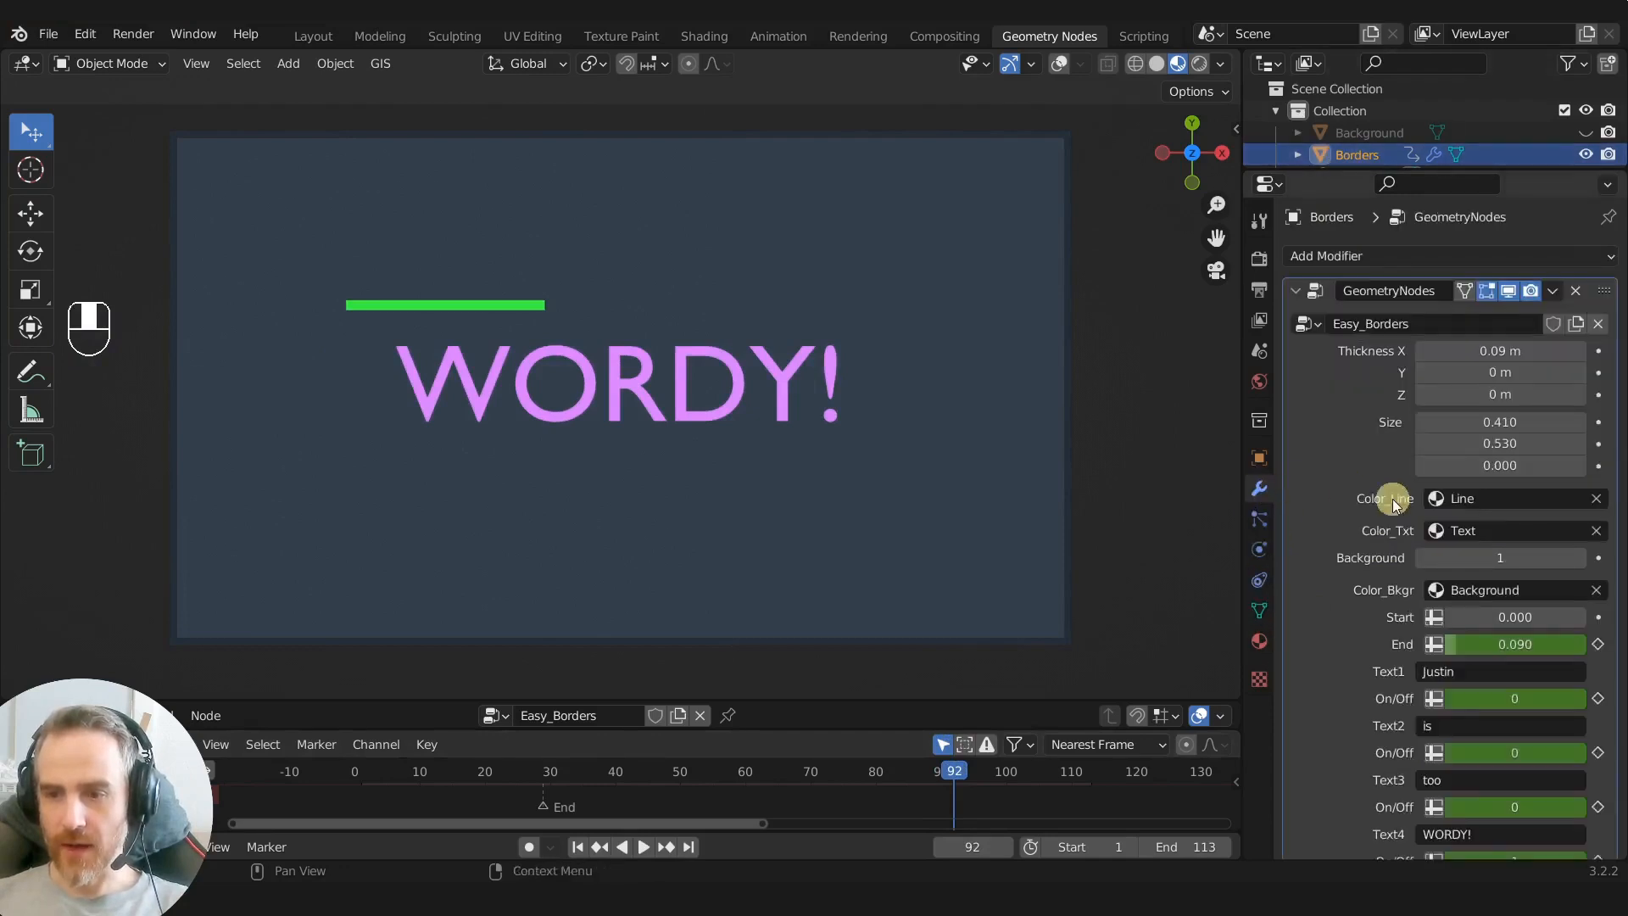
{"action": "left_click", "coordinate": [1422, 560]}
{"action": "left_click", "coordinate": [1585, 134]}
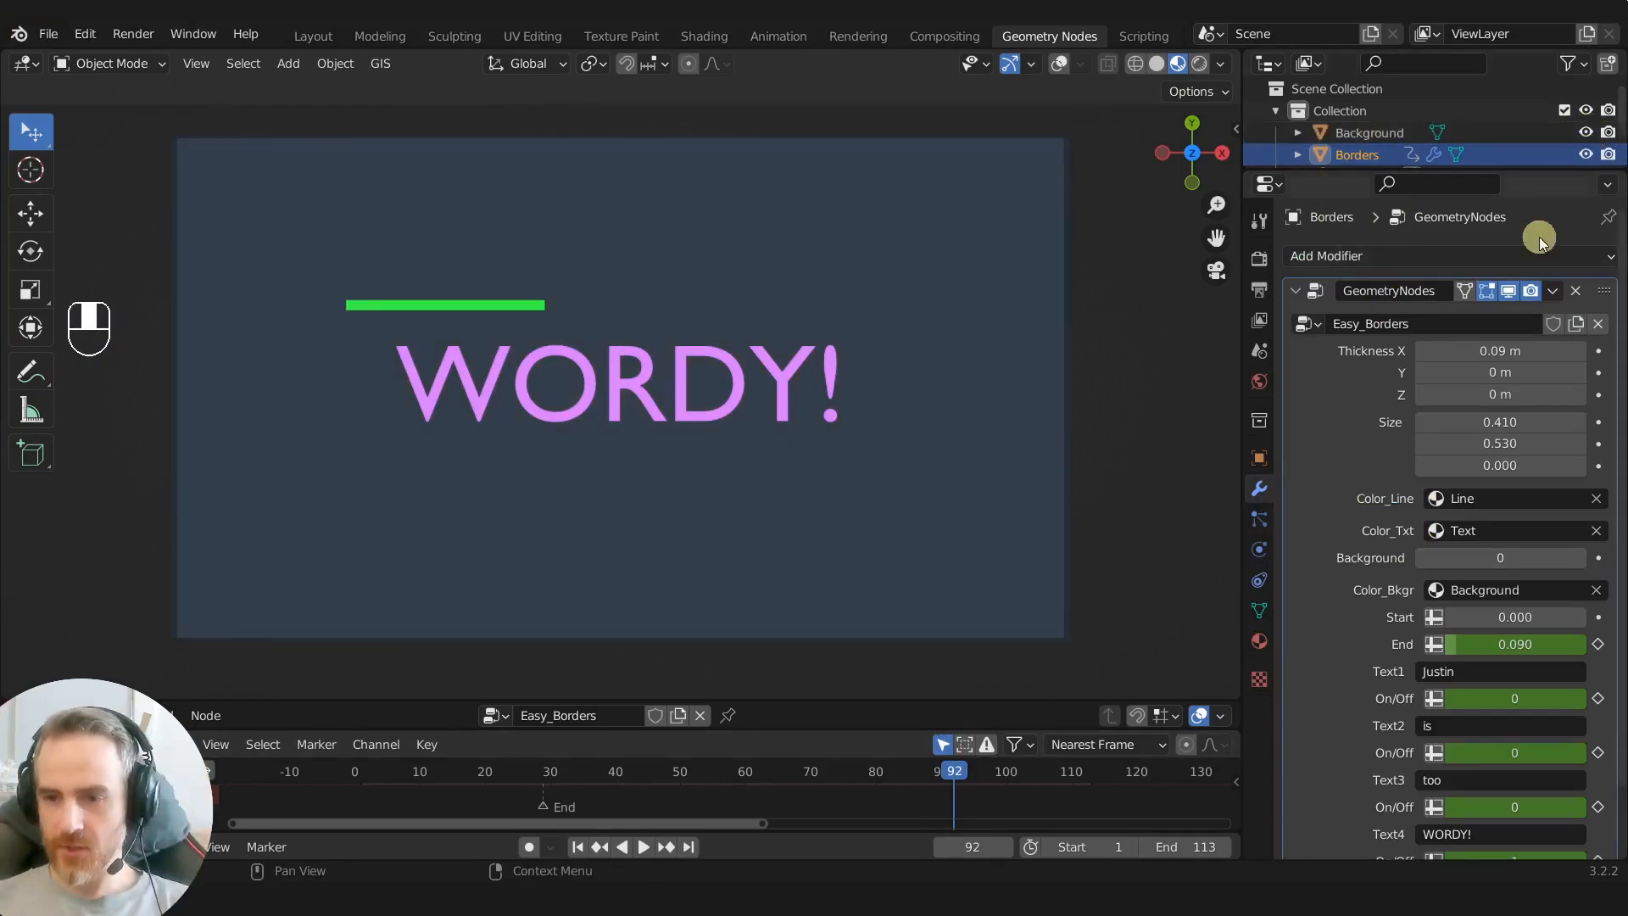
Step: Change the Background material's emission colour to pale yellow and play the animation with the new colours
{"action": "left_click", "coordinate": [1259, 641]}
{"action": "left_click", "coordinate": [1482, 562]}
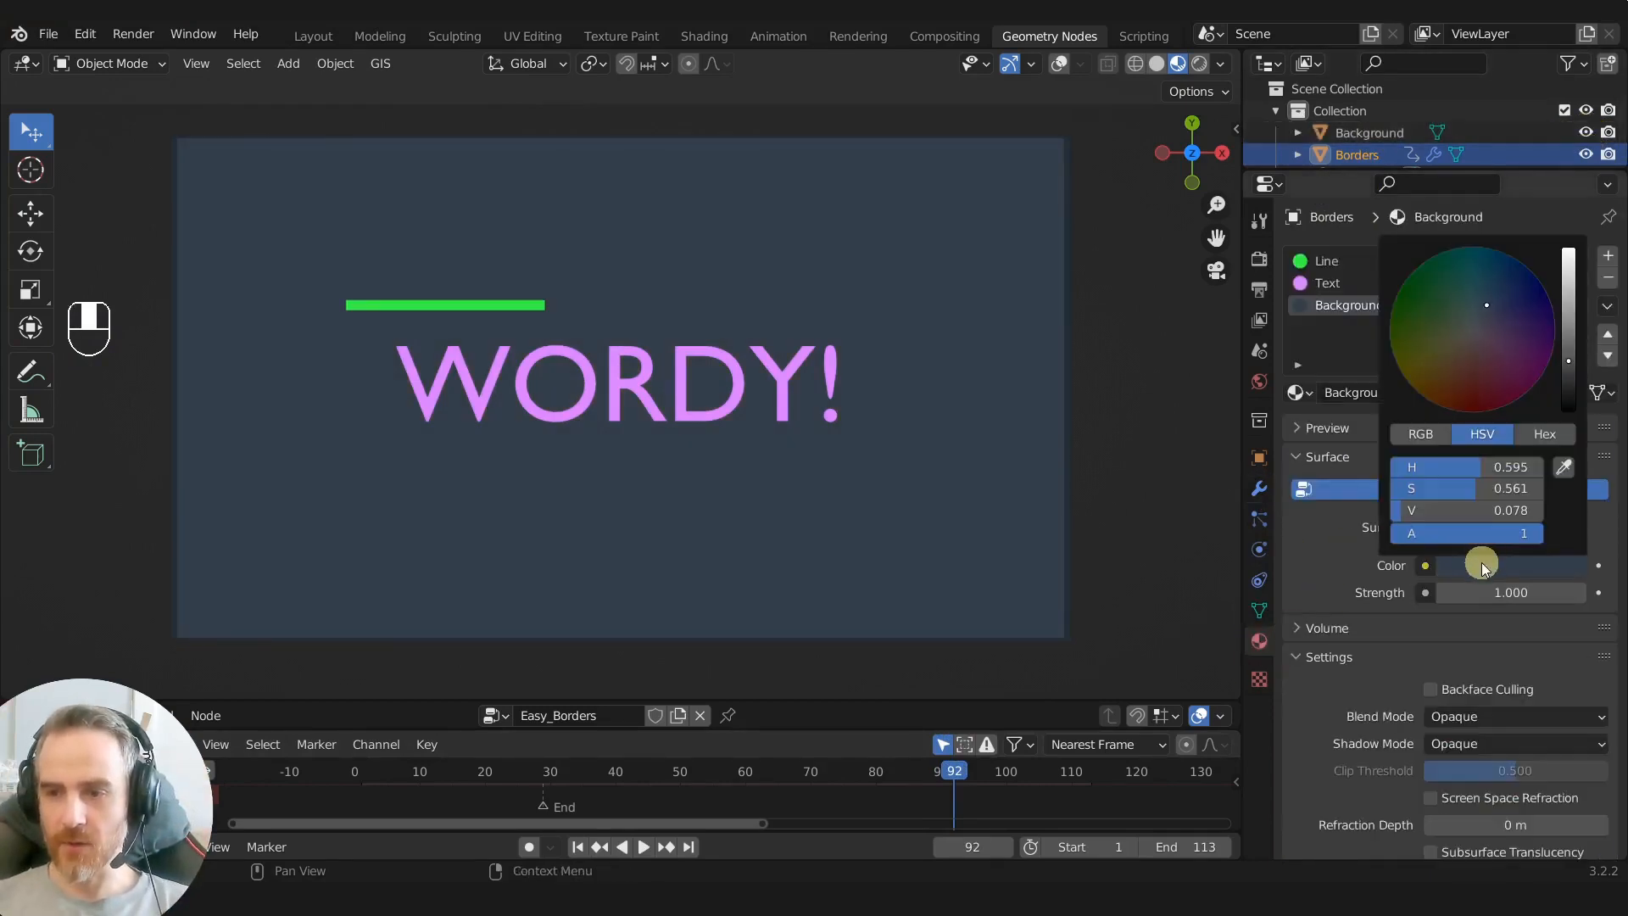
{"action": "left_click_drag", "start_coordinate": [1416, 509], "coordinate": [1424, 468]}
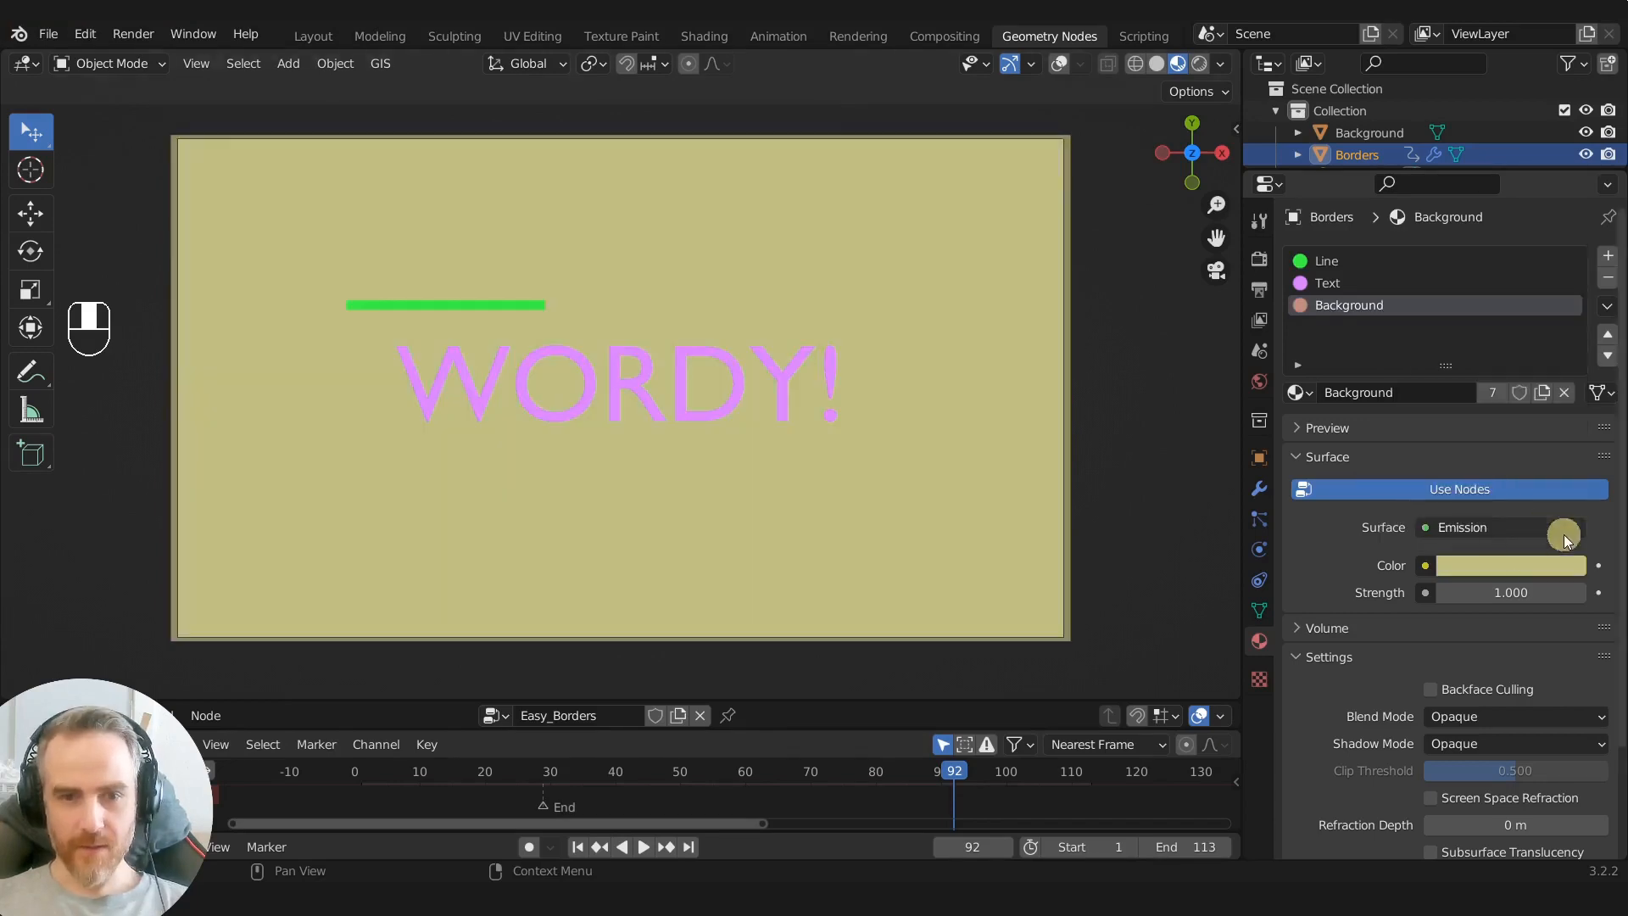
{"action": "key", "text": "space"}
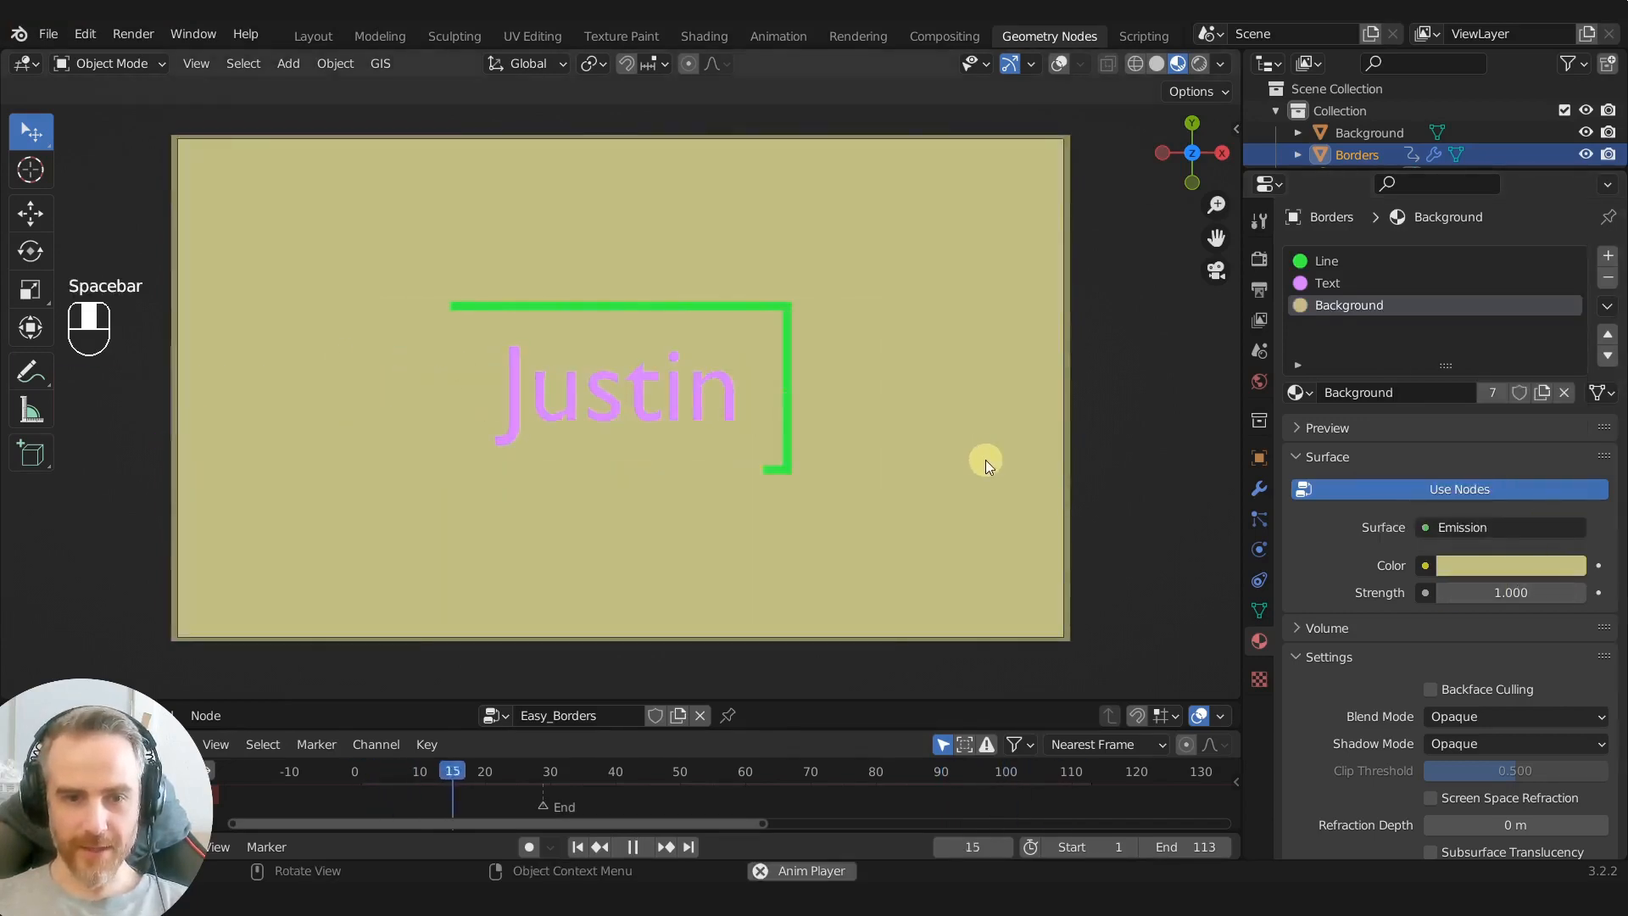
{"action": "key", "text": "space"}
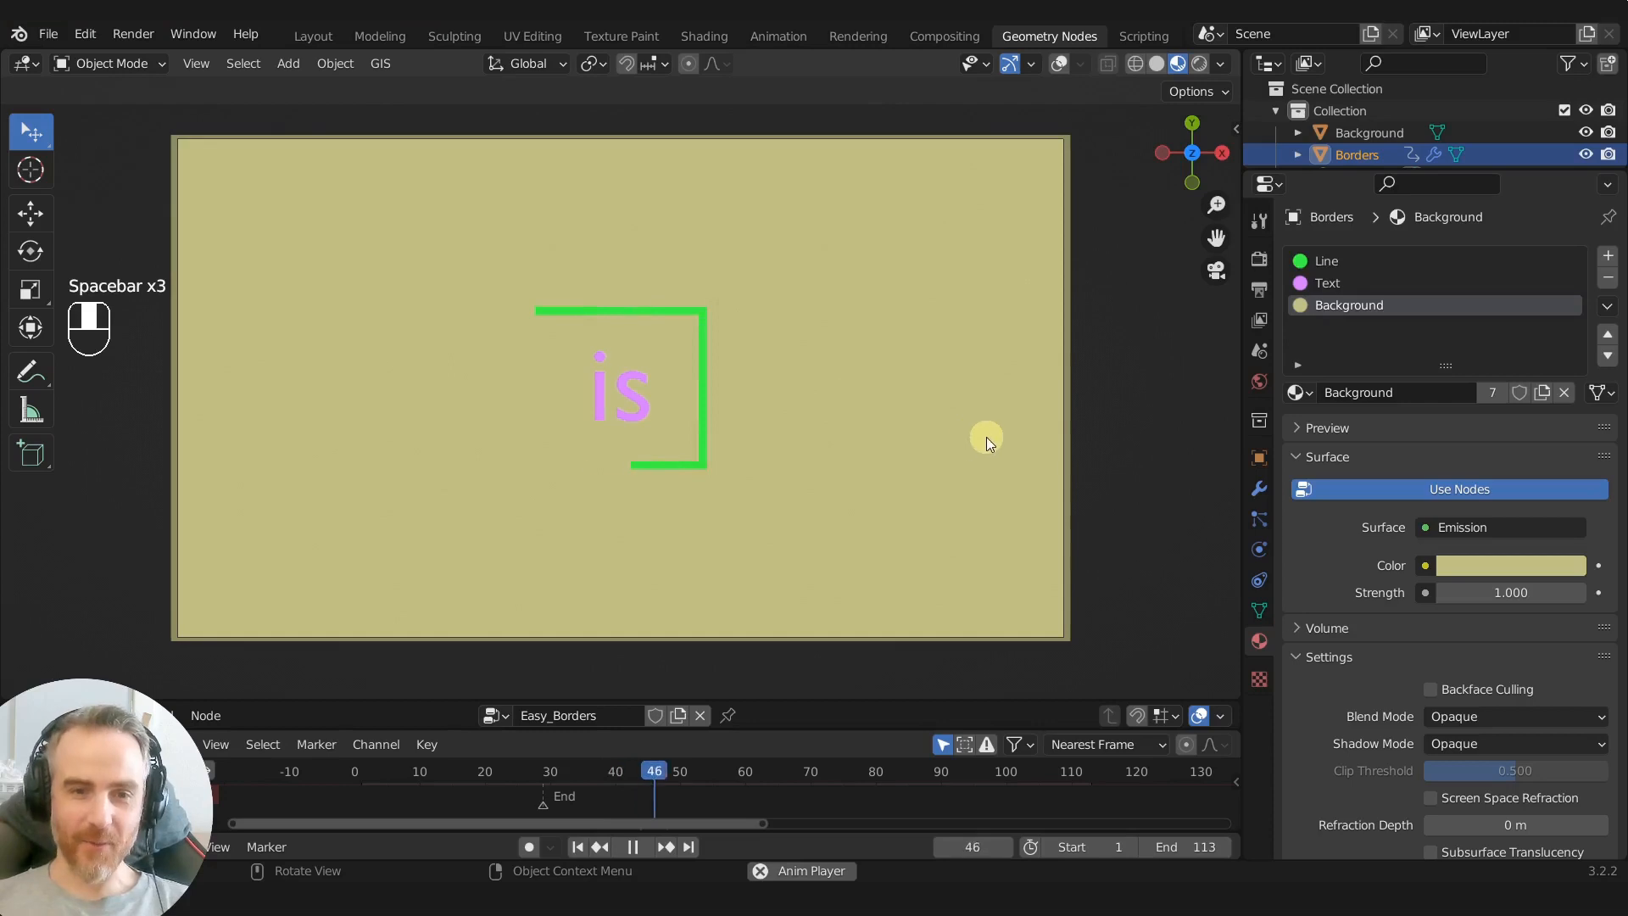
{"action": "key", "text": "space"}
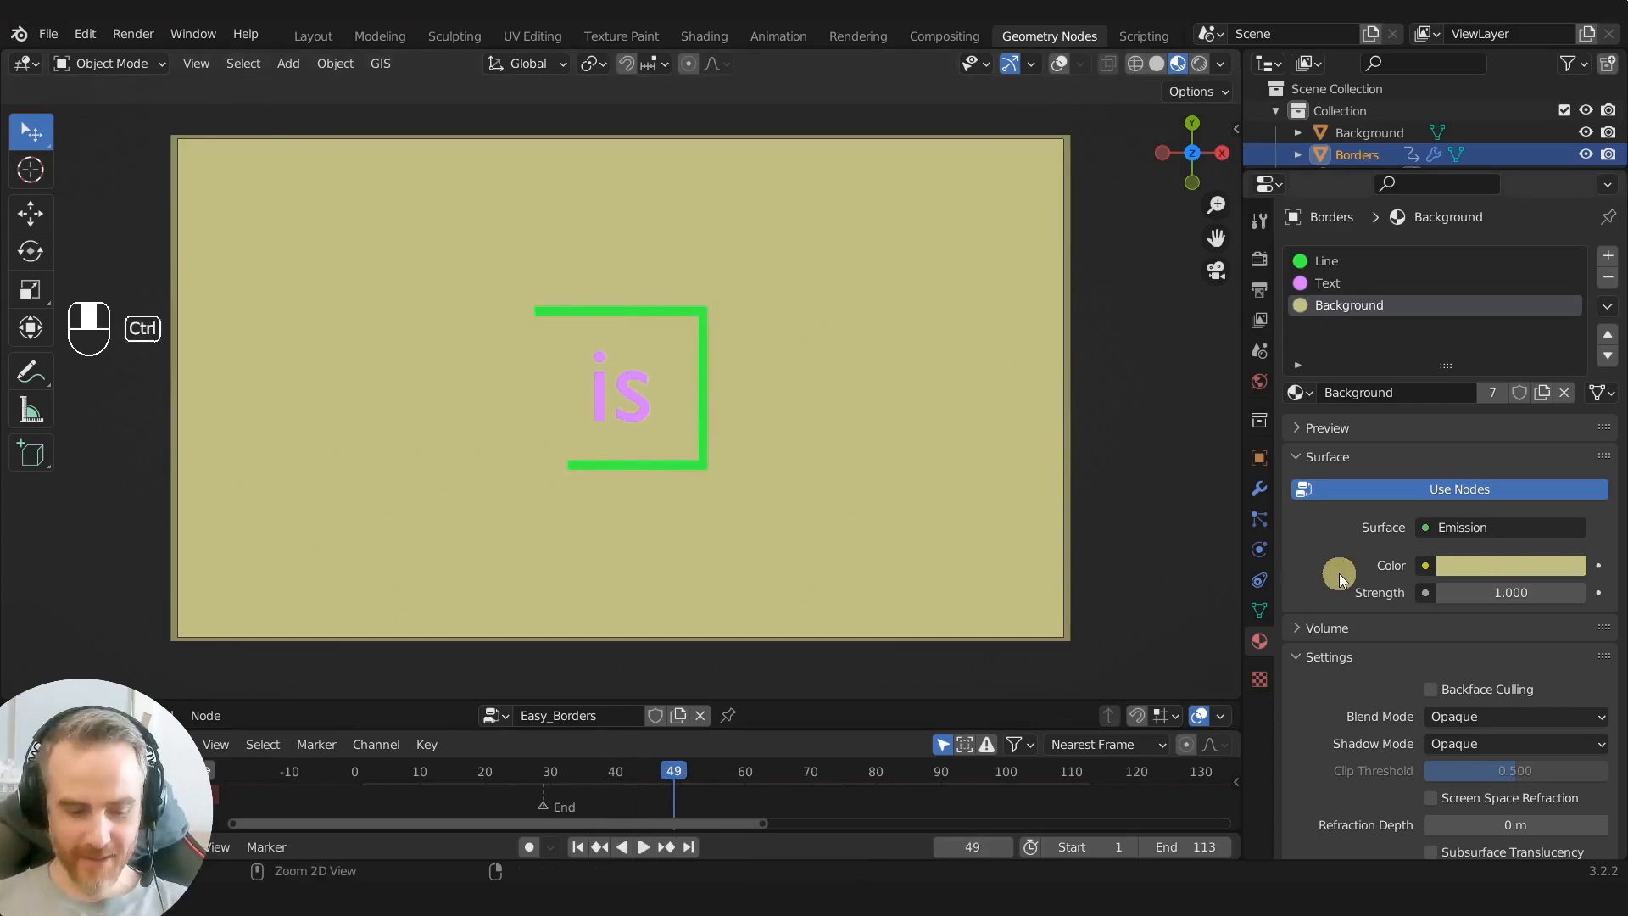
Step: Undo all the material colour changes back to the red line, white text and dark blue background
{"action": "key", "text": "ctrl+z"}
{"action": "key", "text": "ctrl+z"}
{"action": "key", "text": "ctrl+z"}
{"action": "key", "text": "ctrl+z"}
{"action": "key", "text": "ctrl+z"}
{"action": "key", "text": "ctrl+z"}
{"action": "key", "text": "ctrl+z"}
{"action": "key", "text": "ctrl+z"}
{"action": "key", "text": "ctrl+z"}
{"action": "key", "text": "ctrl+z"}
{"action": "key", "text": "ctrl+z"}
{"action": "key", "text": "ctrl+z"}
{"action": "key", "text": "ctrl+z"}
{"action": "key", "text": "ctrl+z"}
{"action": "key", "text": "ctrl+z"}
{"action": "key", "text": "ctrl+z"}
{"action": "key", "text": "ctrl+z"}
{"action": "key", "text": "ctrl+z"}
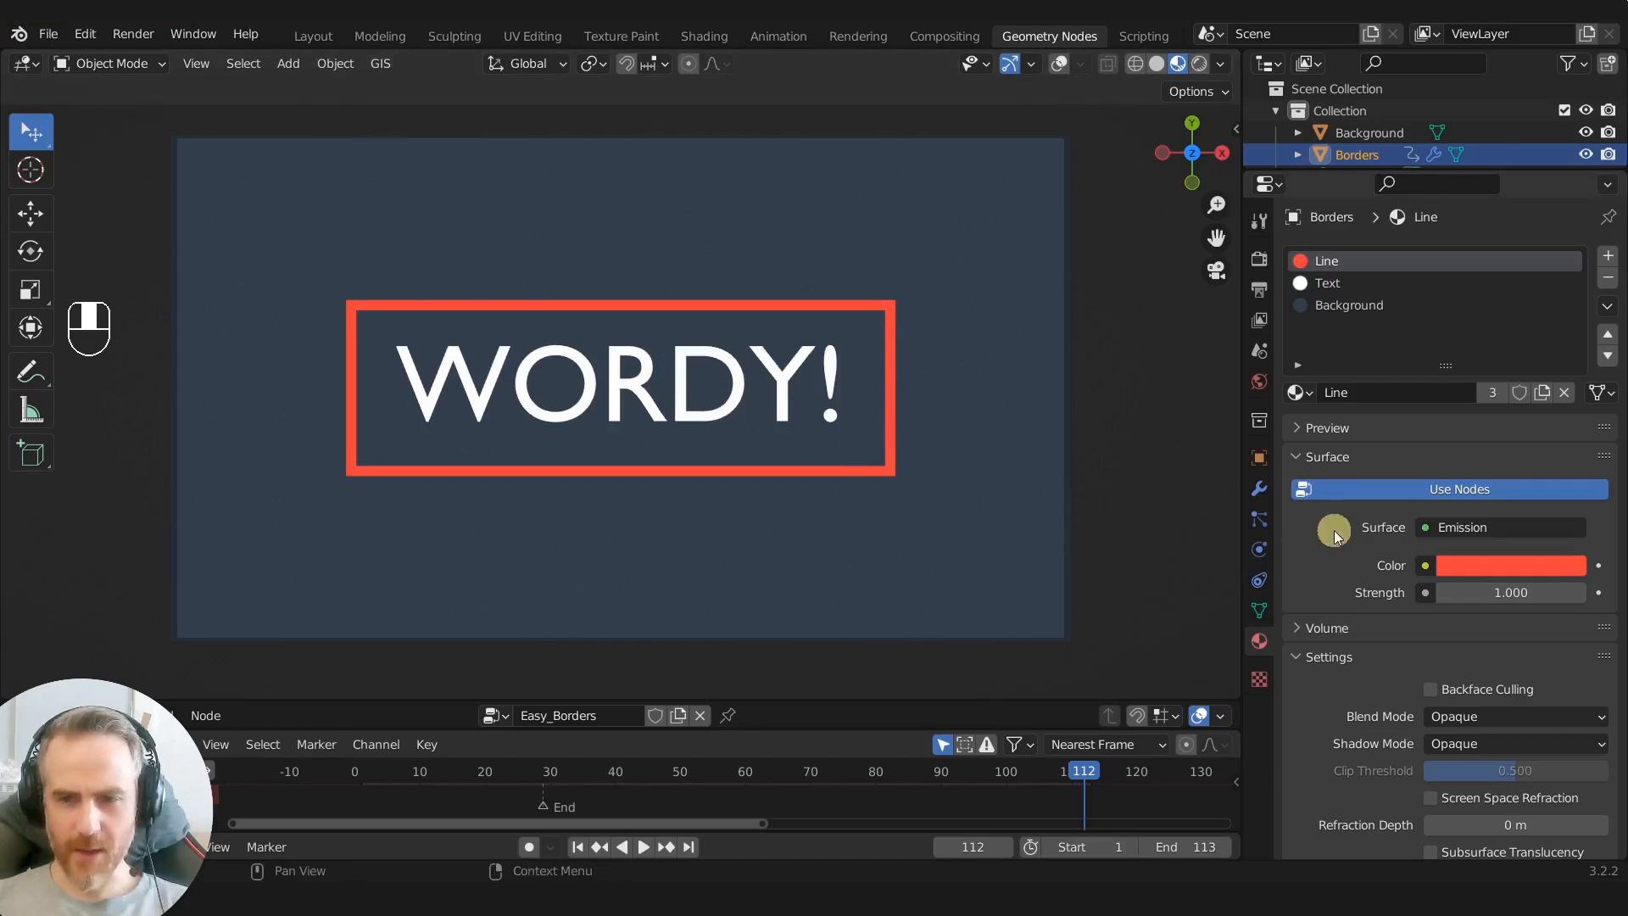
Step: Show the Easy_Borders modifier settings and enlarge the node editor to view the whole node tree
{"action": "left_click", "coordinate": [1262, 488]}
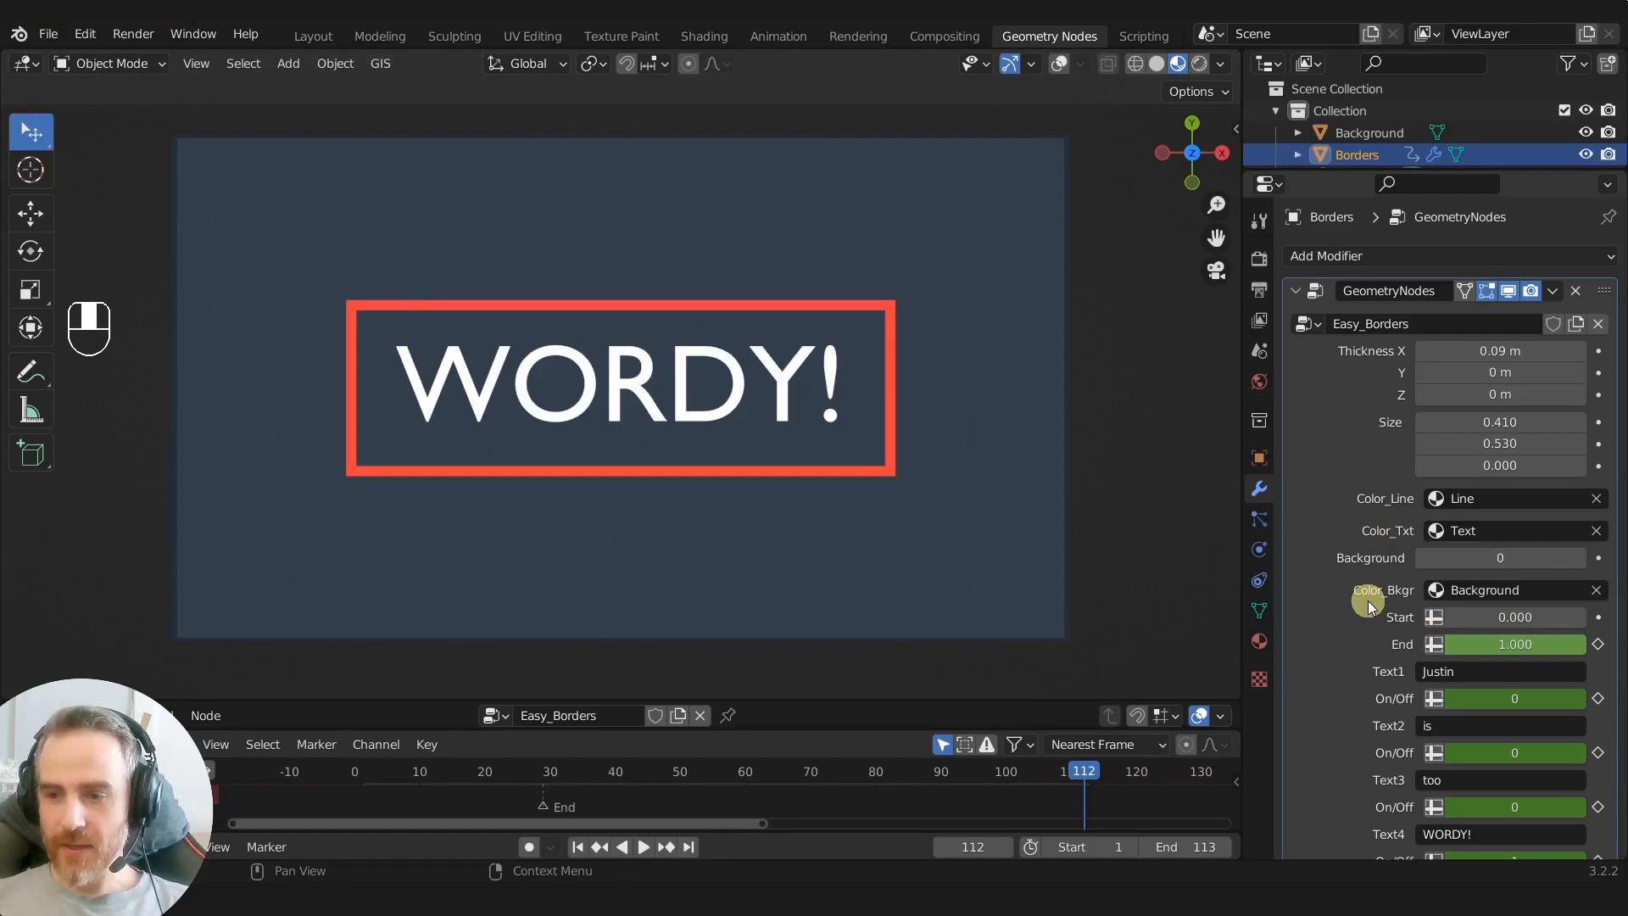
{"action": "scroll", "coordinate": [1470, 527], "scroll_direction": "down", "scroll_amount": 2}
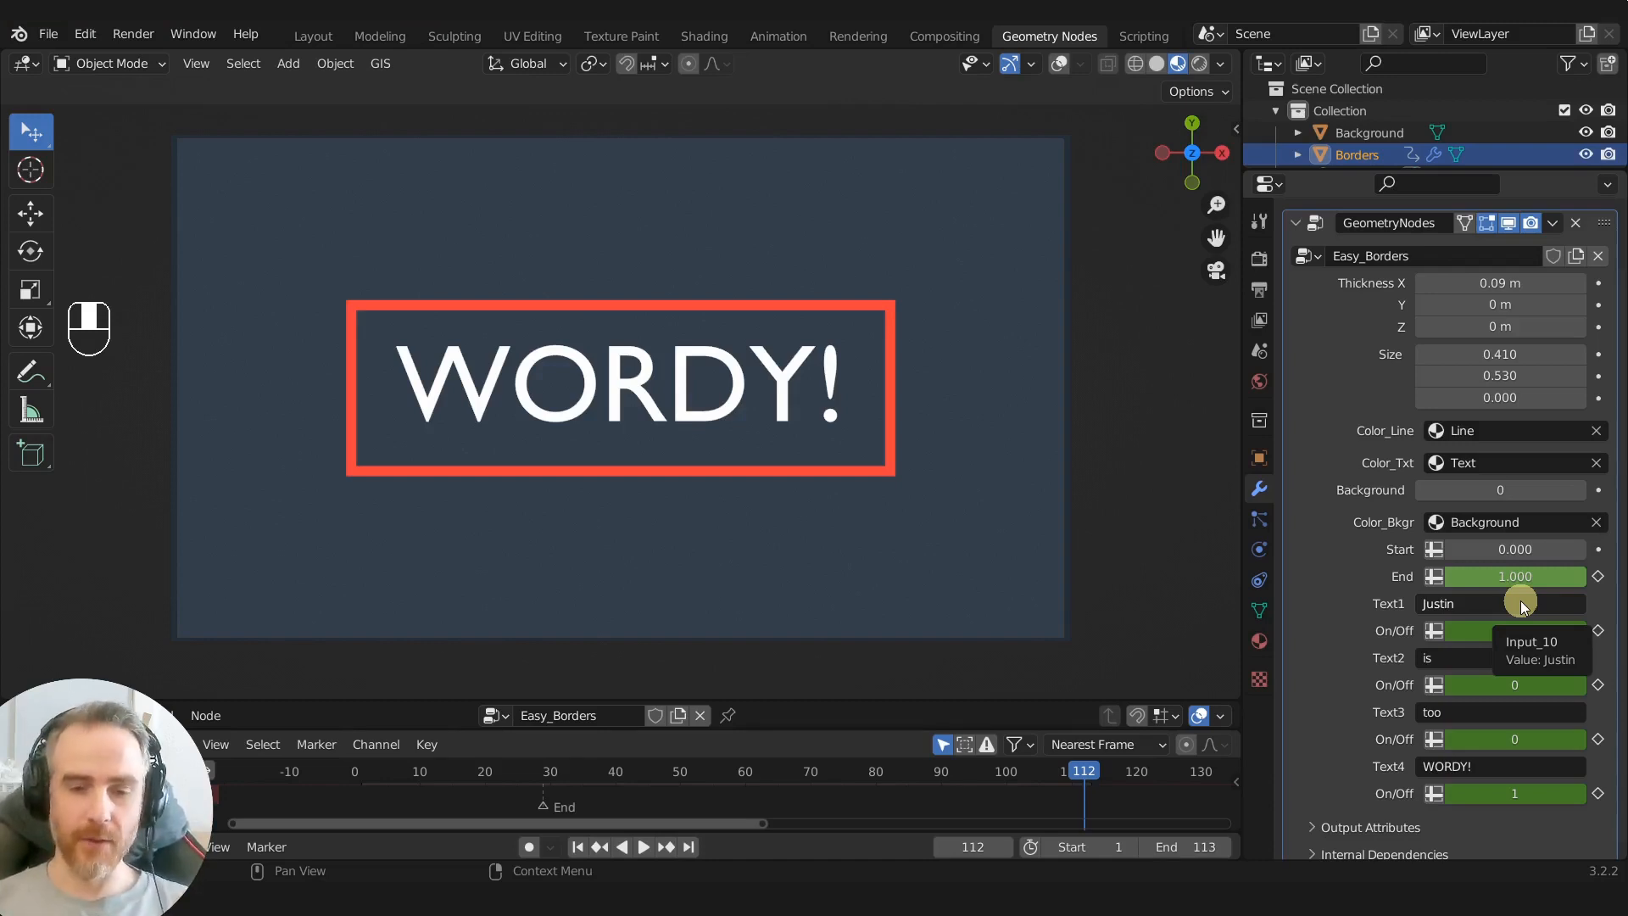
{"action": "left_click", "coordinate": [891, 697]}
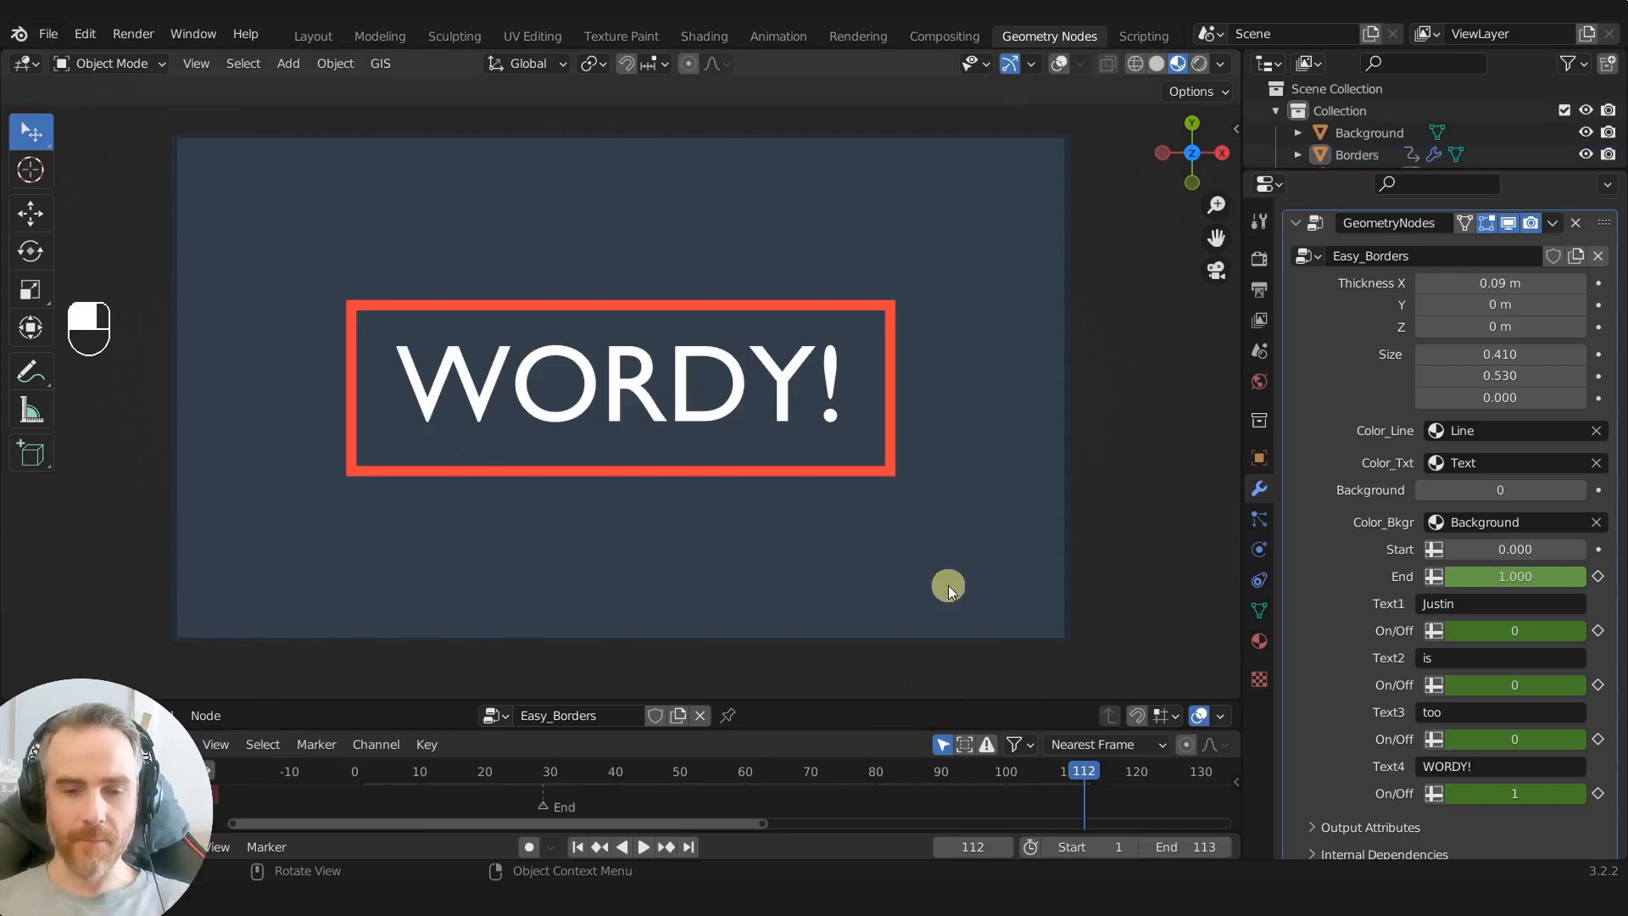
{"action": "left_click_drag", "start_coordinate": [882, 700], "coordinate": [890, 291]}
{"action": "scroll", "coordinate": [739, 486], "scroll_direction": "down", "scroll_amount": 2}
{"action": "middle_click_drag", "start_coordinate": [651, 487], "coordinate": [811, 539]}
{"action": "scroll", "coordinate": [775, 542], "scroll_direction": "down", "scroll_amount": 1}
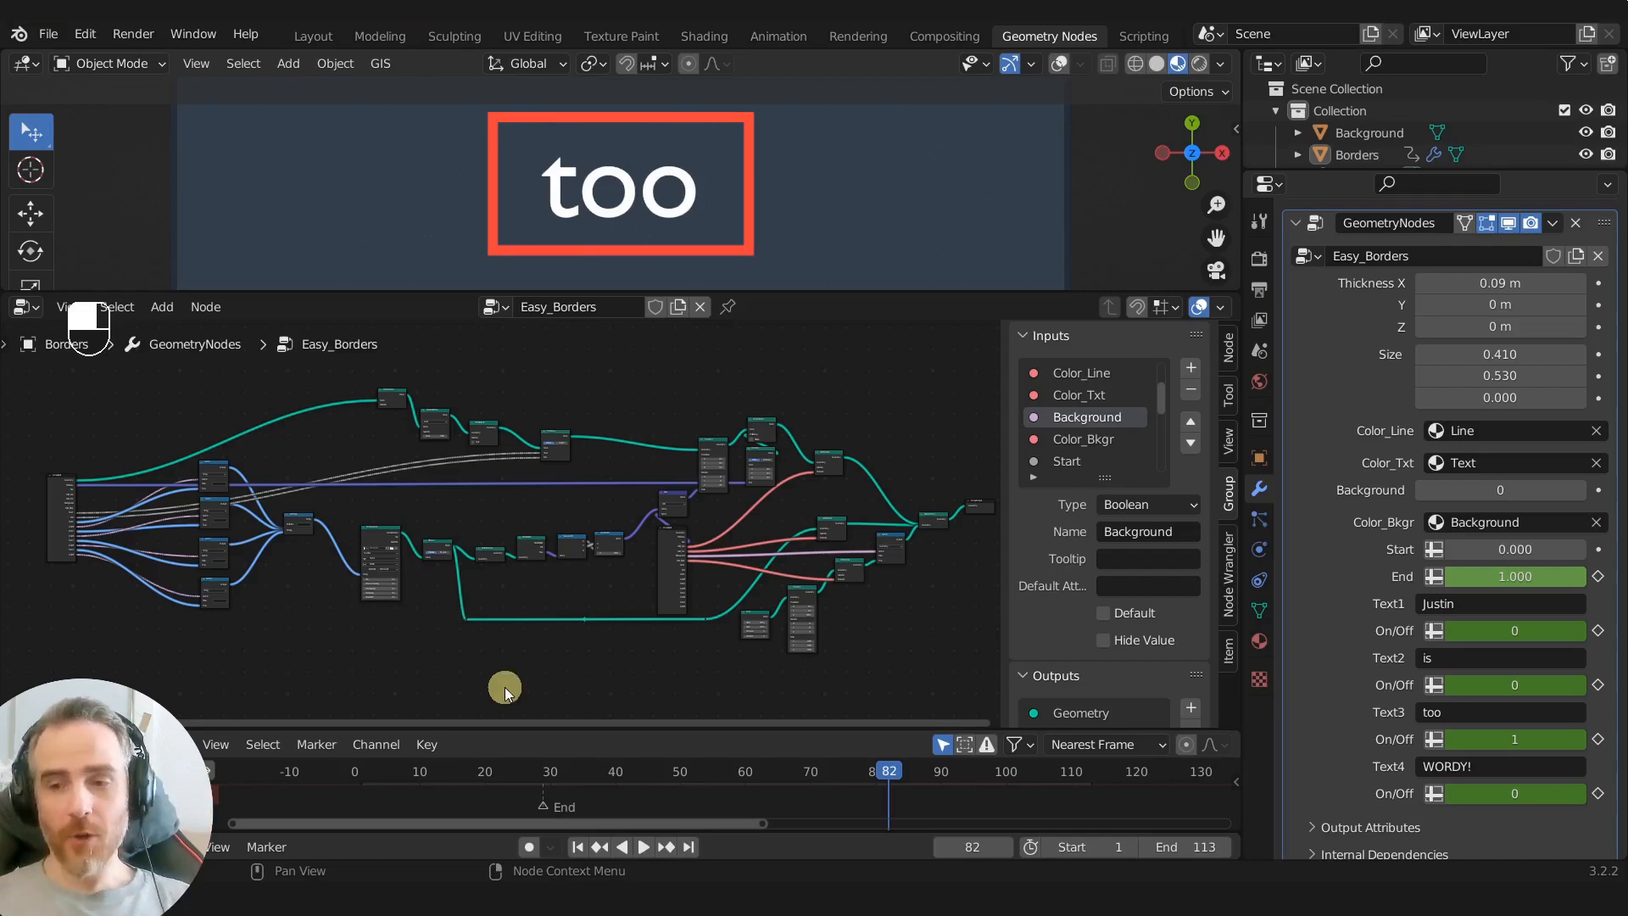
{"action": "left_click", "coordinate": [1452, 604]}
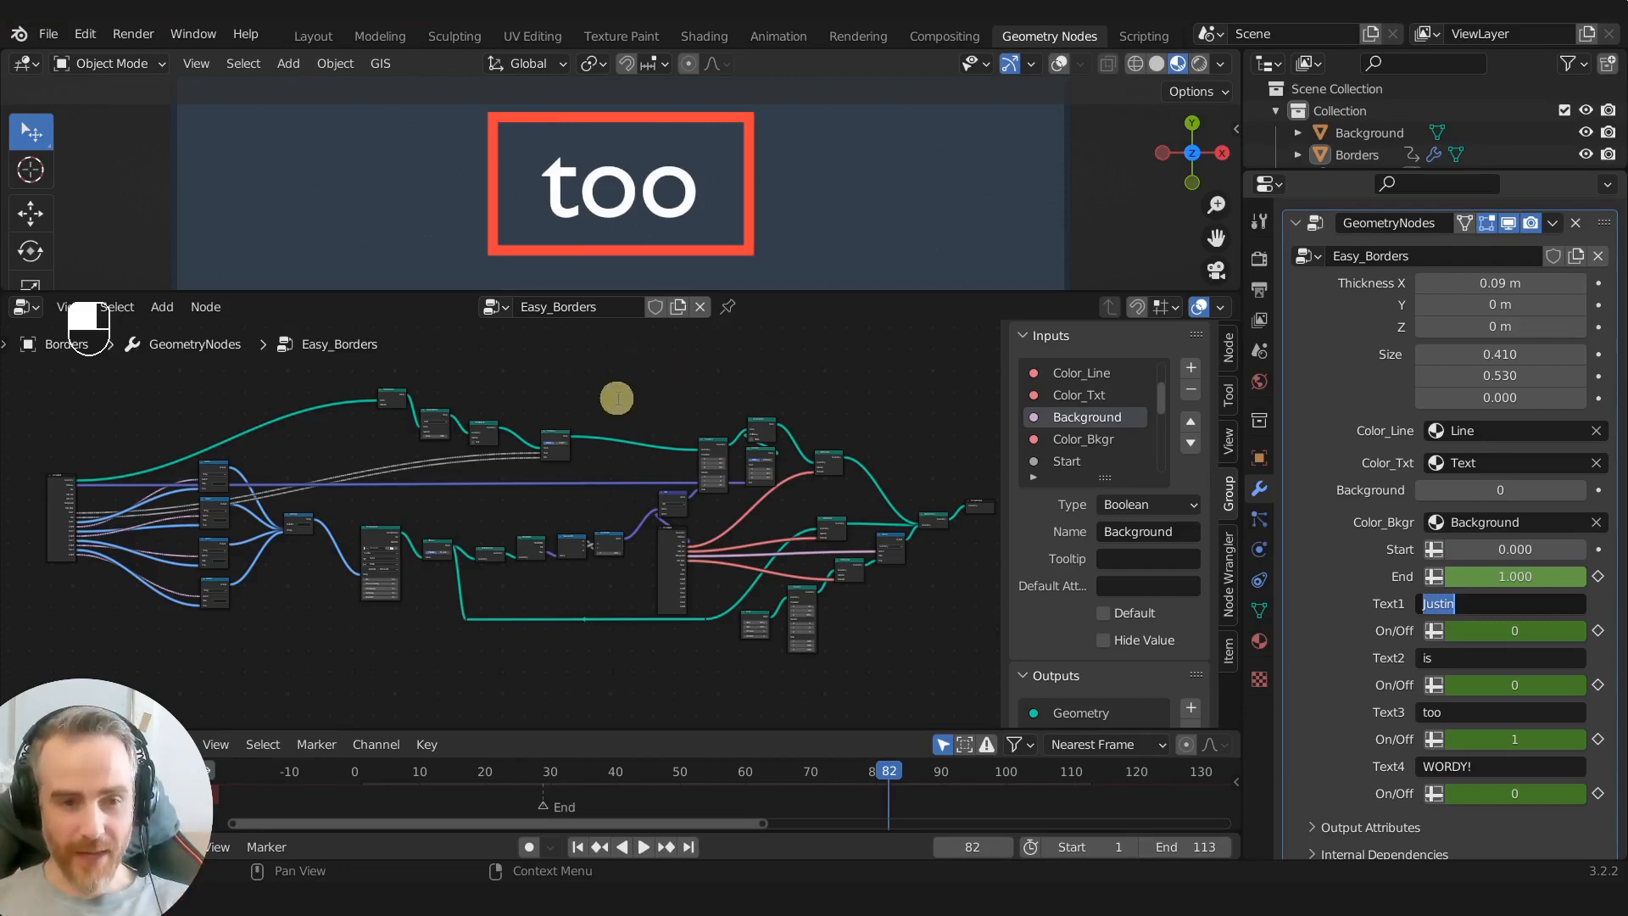
{"action": "middle_click_drag", "start_coordinate": [672, 418], "coordinate": [785, 415]}
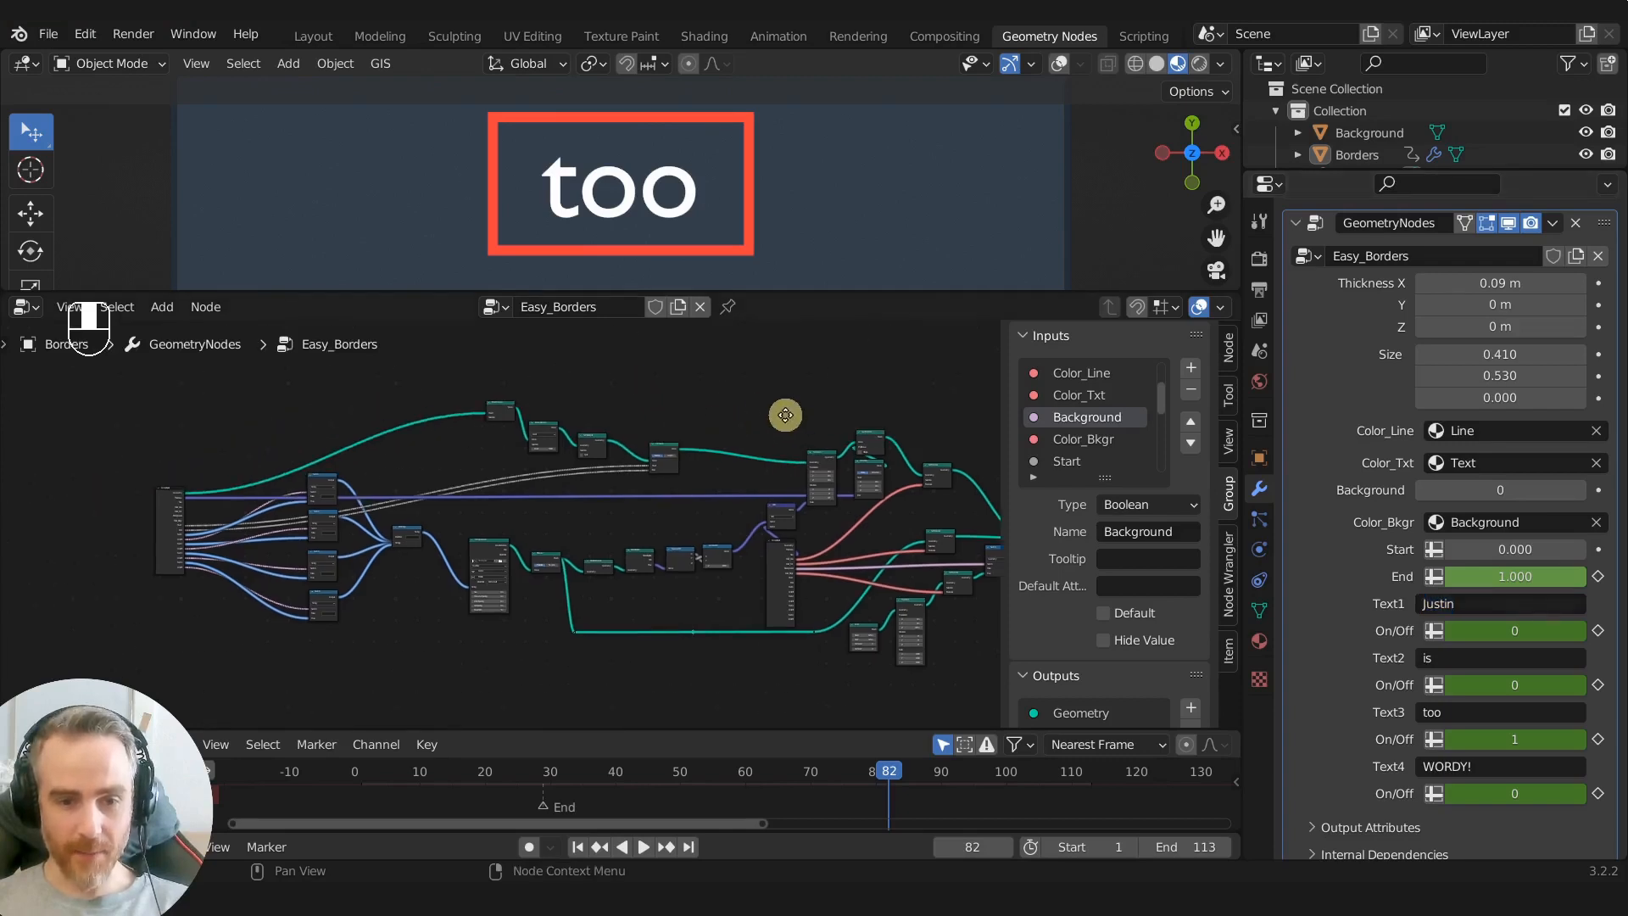
Step: Maximize the node editor, examine the whole Easy_Borders tree and look closely at the Group Input, Switch and Join Strings nodes
{"action": "key", "text": "ctrl+space"}
{"action": "middle_click_drag", "start_coordinate": [989, 517], "coordinate": [905, 495]}
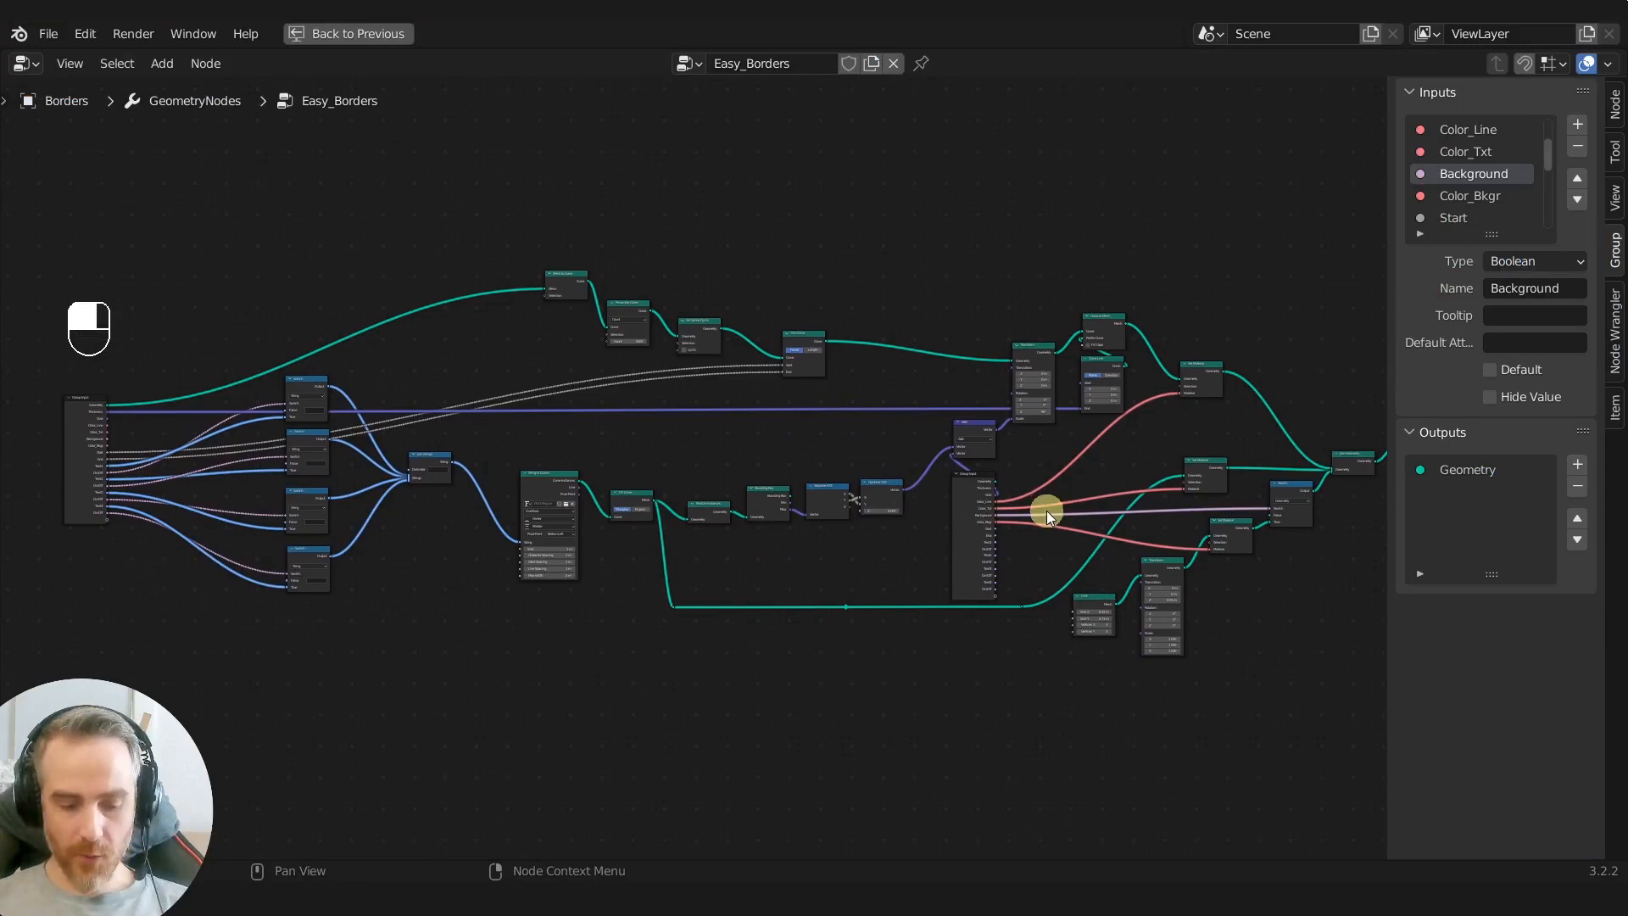
{"action": "key", "text": "n"}
{"action": "scroll", "coordinate": [1104, 526], "scroll_direction": "up", "scroll_amount": 2}
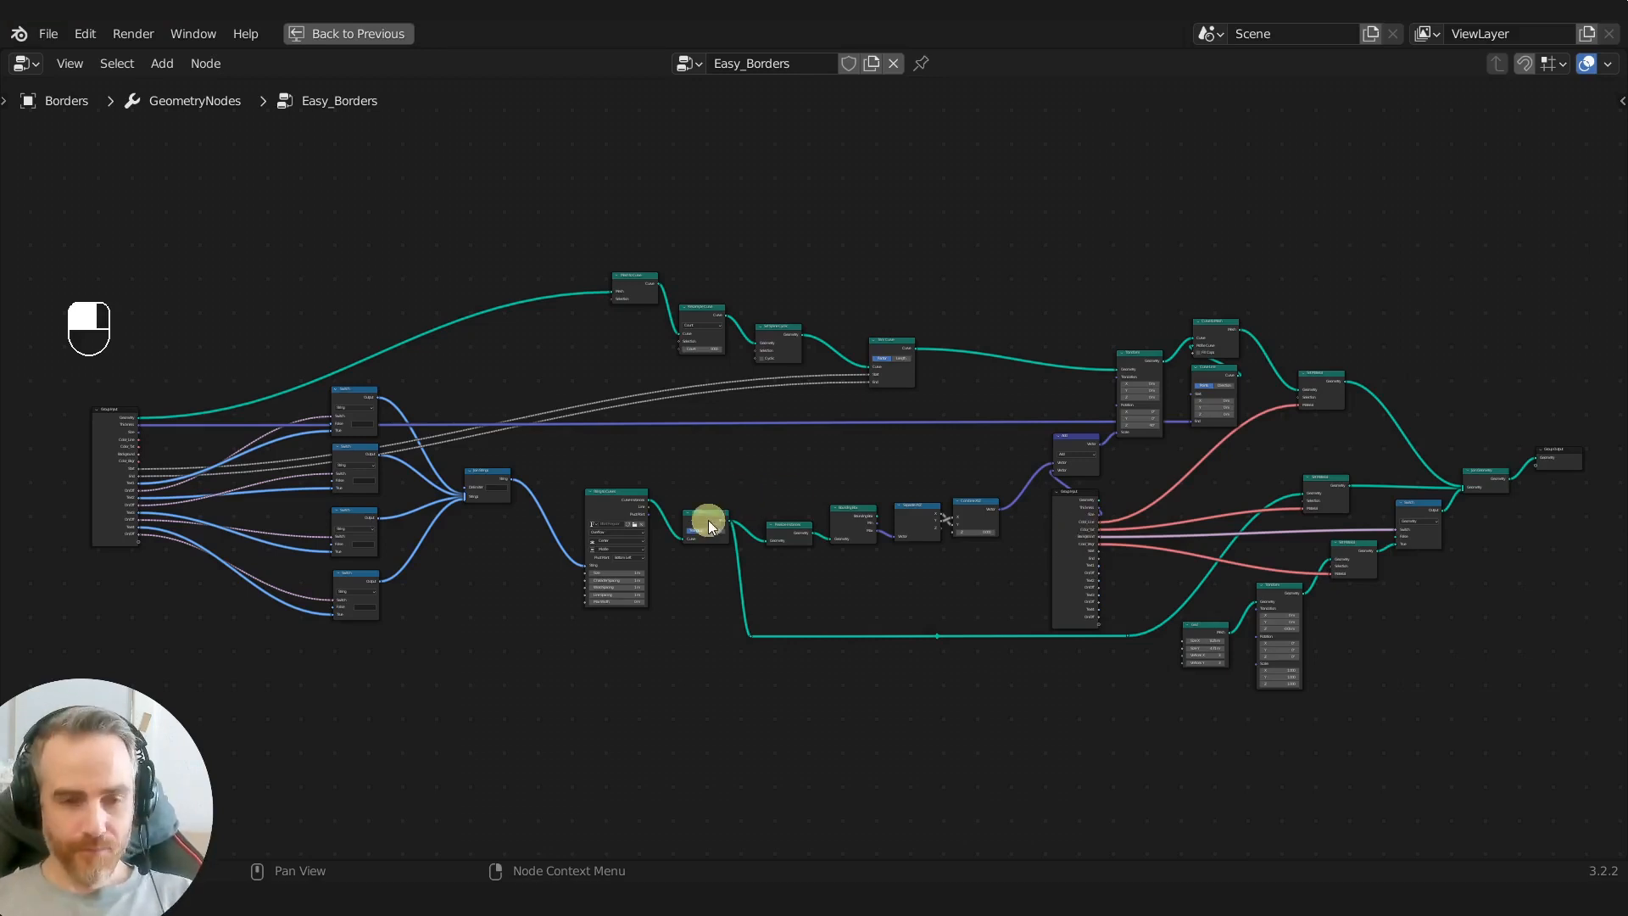
{"action": "scroll", "coordinate": [709, 519], "scroll_direction": "up", "scroll_amount": 6}
{"action": "scroll", "coordinate": [650, 508], "scroll_direction": "down", "scroll_amount": 2}
{"action": "scroll", "coordinate": [814, 464], "scroll_direction": "up", "scroll_amount": 3}
{"action": "middle_click_drag", "start_coordinate": [284, 458], "coordinate": [938, 481]}
{"action": "scroll", "coordinate": [814, 465], "scroll_direction": "up", "scroll_amount": 2}
{"action": "scroll", "coordinate": [919, 479], "scroll_direction": "up", "scroll_amount": 3}
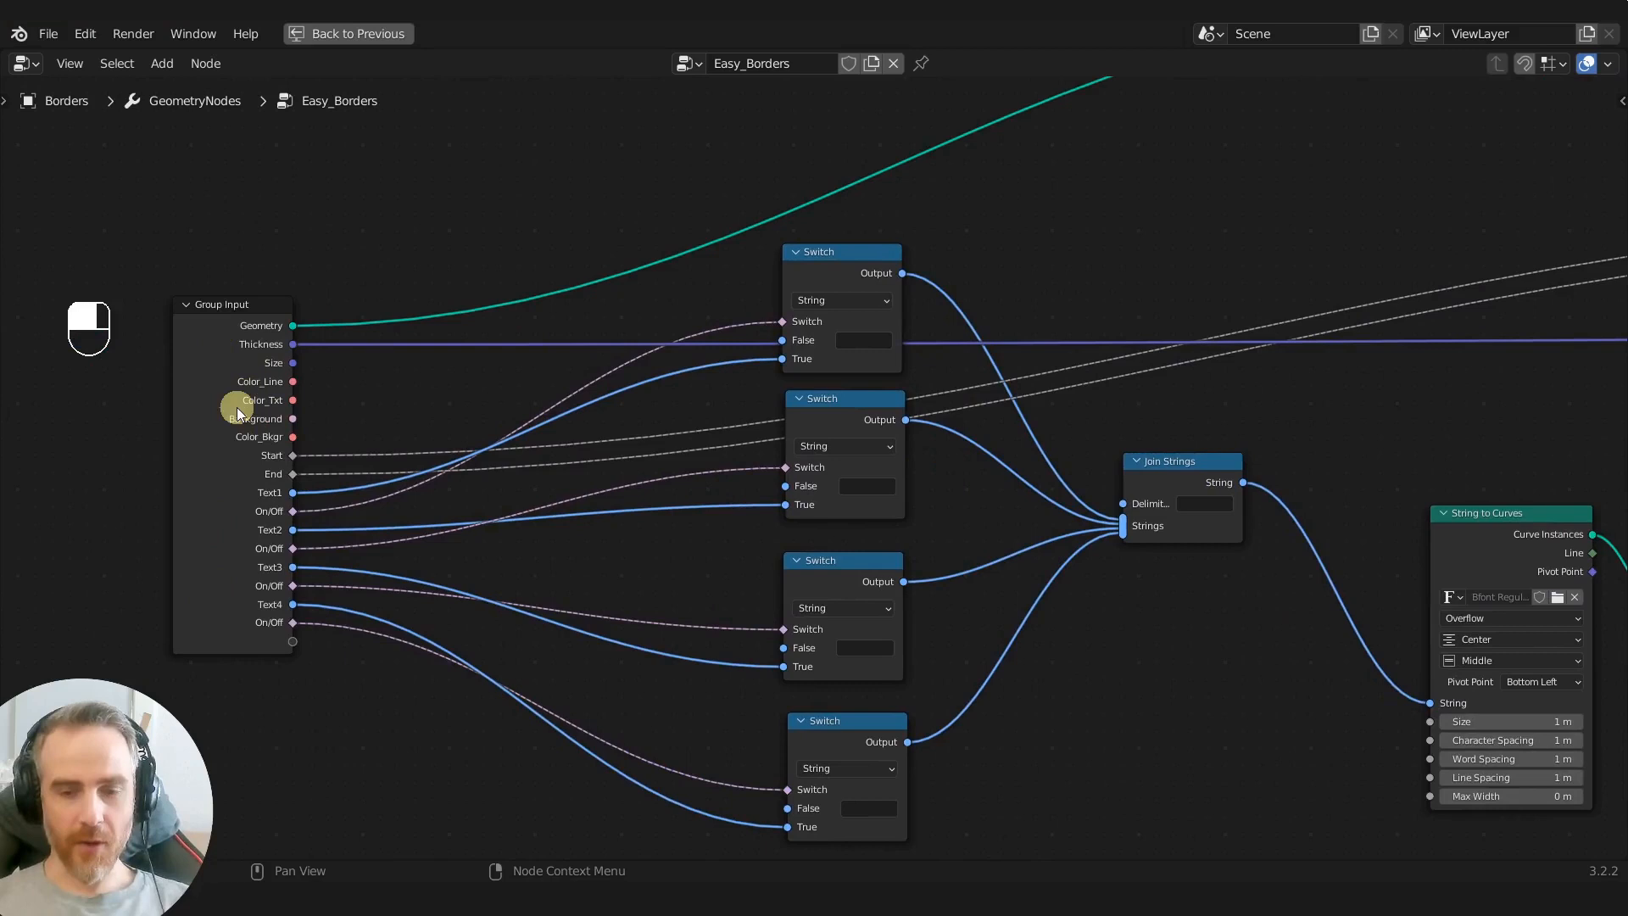
Step: Restore the full workspace layout and enlarge the 3D viewport above the node editor
{"action": "key", "text": "ctrl+space"}
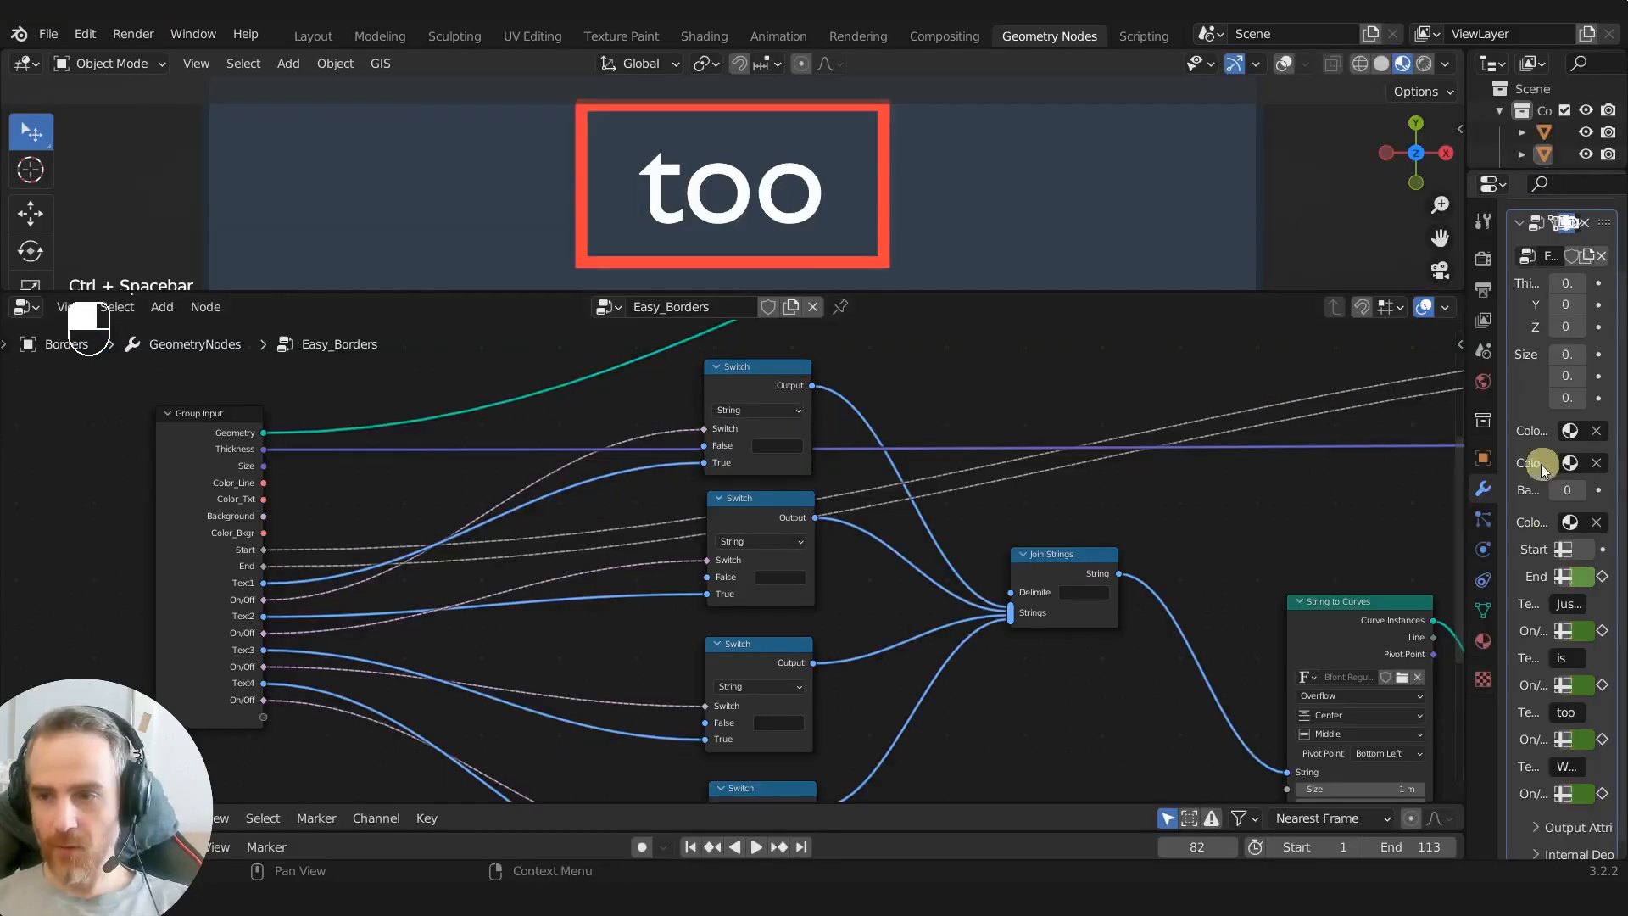
{"action": "left_click_drag", "start_coordinate": [851, 291], "coordinate": [848, 519]}
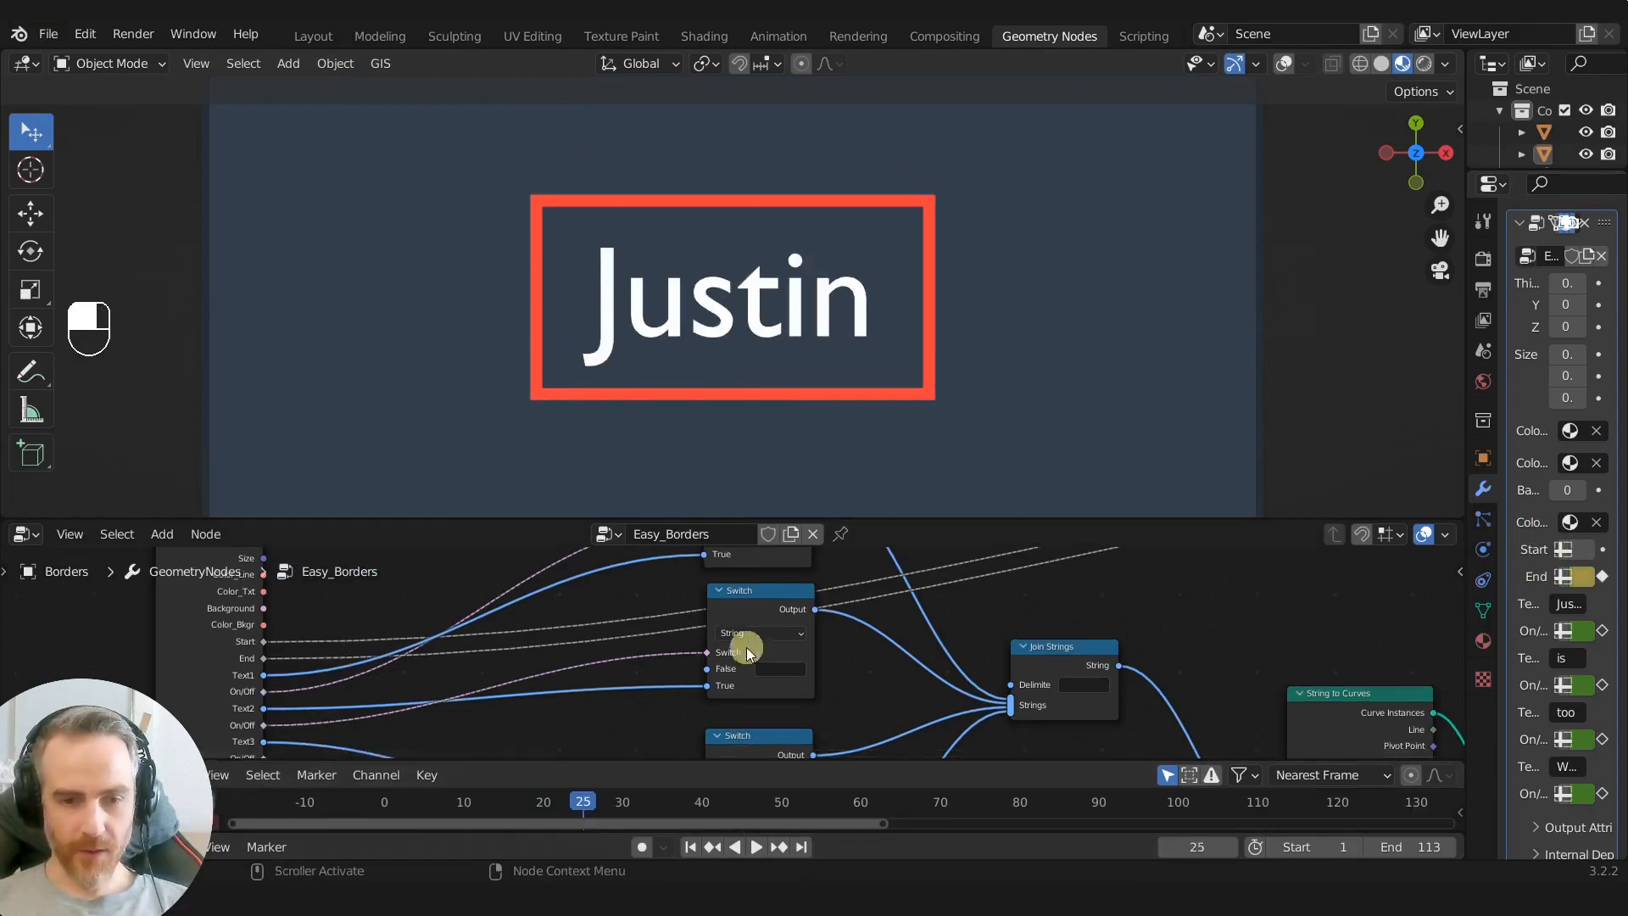
{"action": "scroll", "coordinate": [691, 655], "scroll_direction": "down", "scroll_amount": 1}
{"action": "key", "text": "ctrl+z"}
{"action": "left_click_drag", "start_coordinate": [874, 520], "coordinate": [876, 400]}
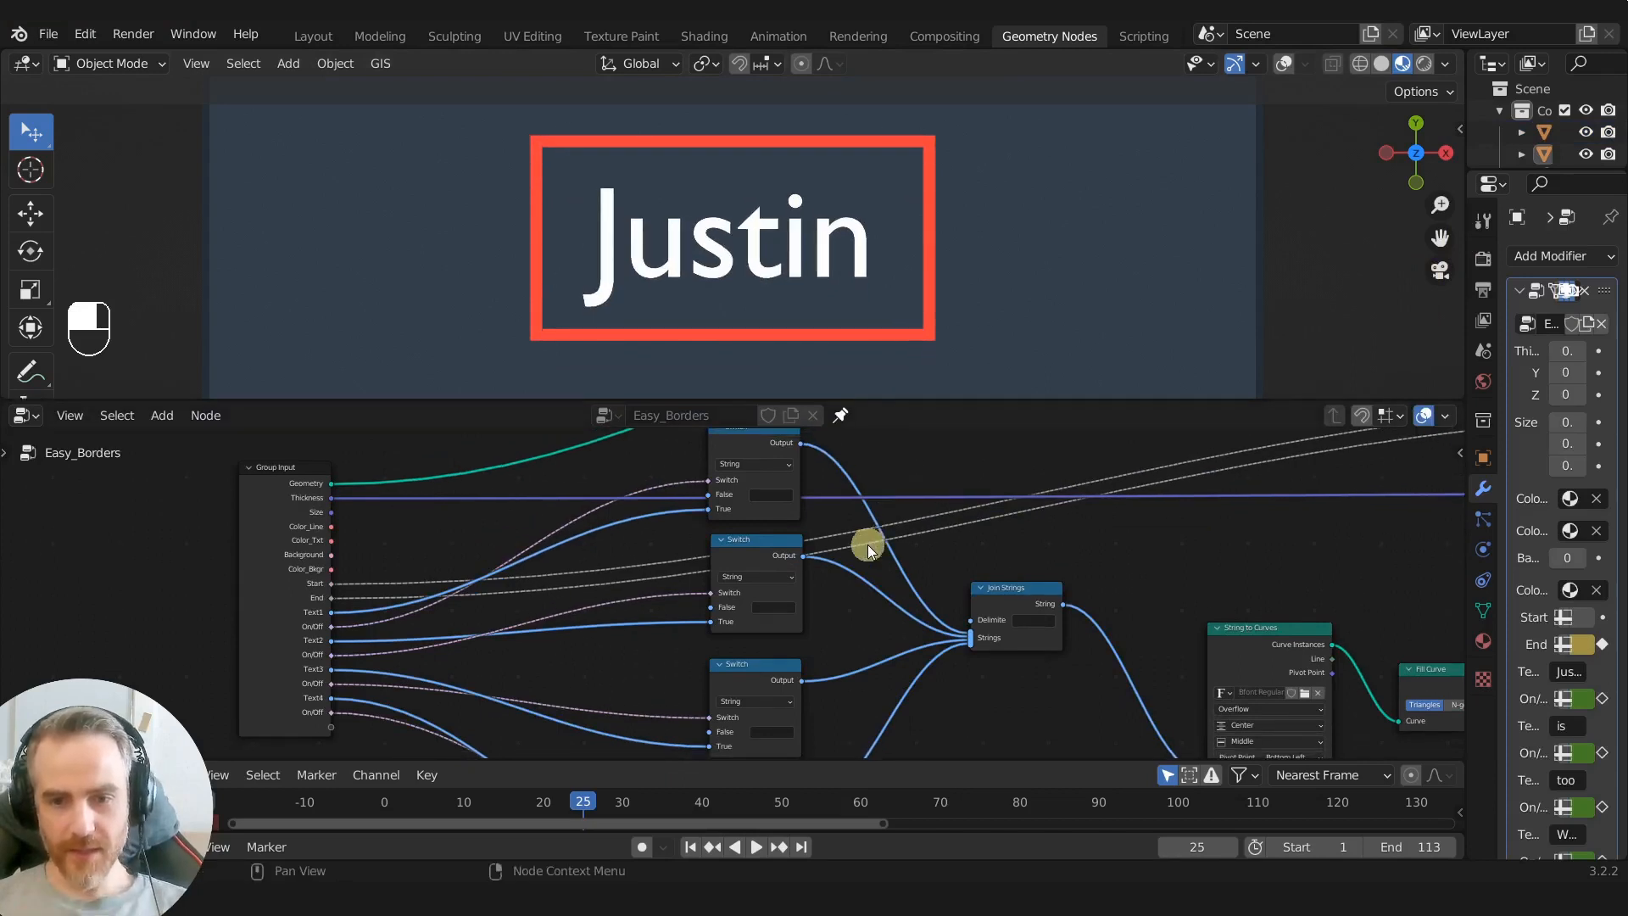
Step: Frame the Switch and Join Strings nodes and widen the properties editor so the modifier values are readable
{"action": "scroll", "coordinate": [867, 548], "scroll_direction": "down", "scroll_amount": 1}
{"action": "middle_click_drag", "start_coordinate": [867, 546], "coordinate": [816, 545]}
{"action": "scroll", "coordinate": [810, 551], "scroll_direction": "down", "scroll_amount": 2}
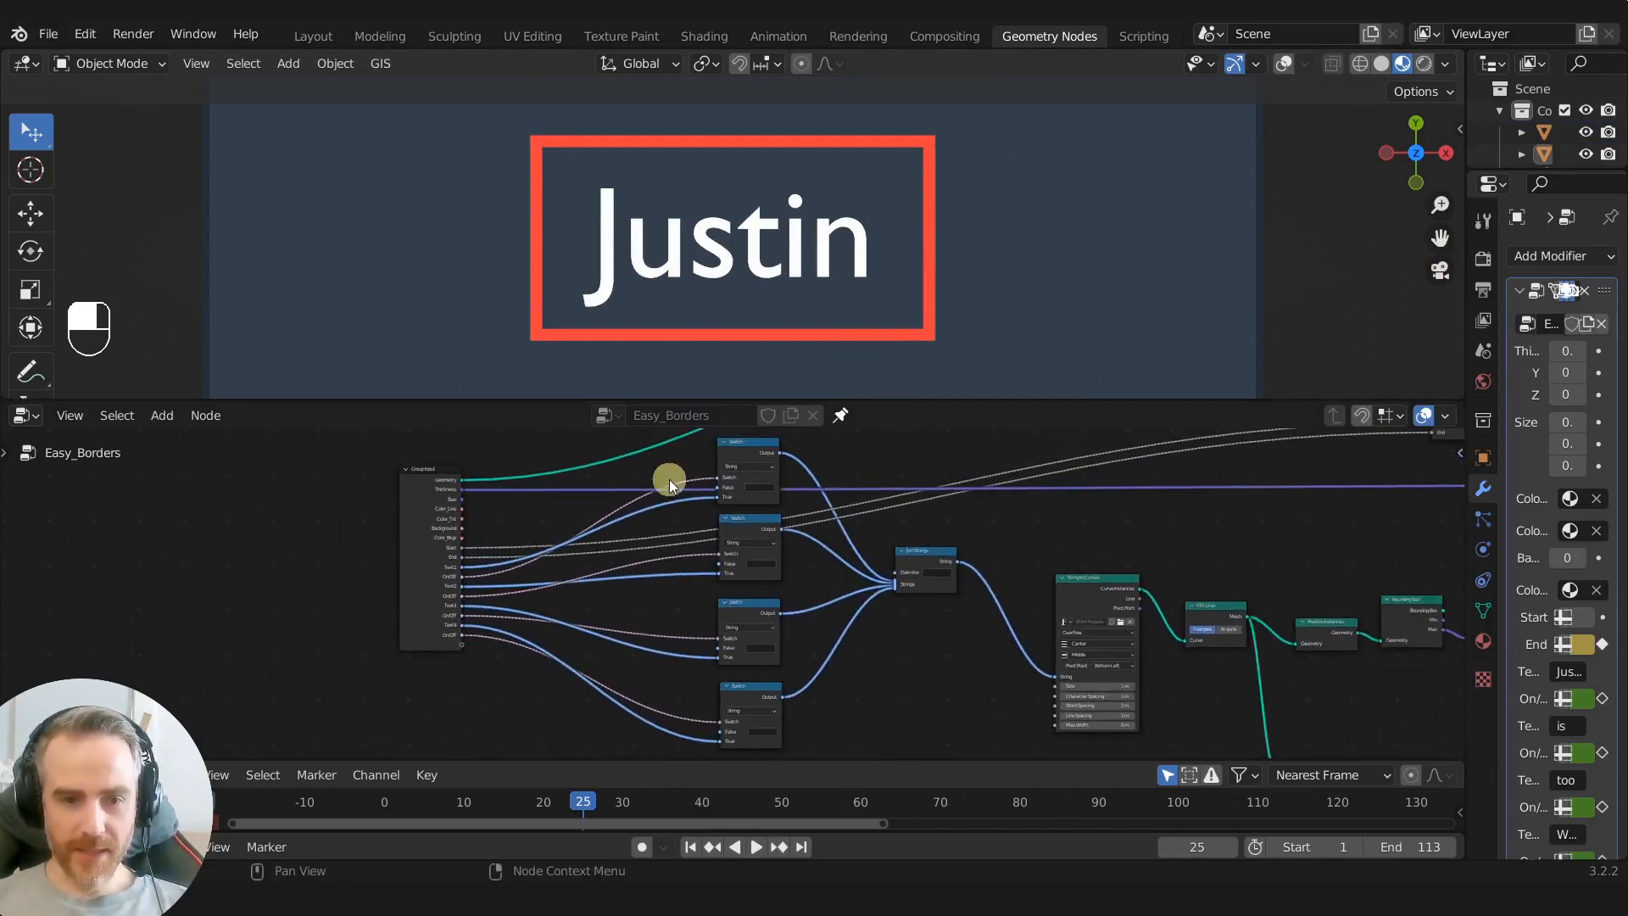
{"action": "middle_click_drag", "start_coordinate": [664, 476], "coordinate": [540, 549]}
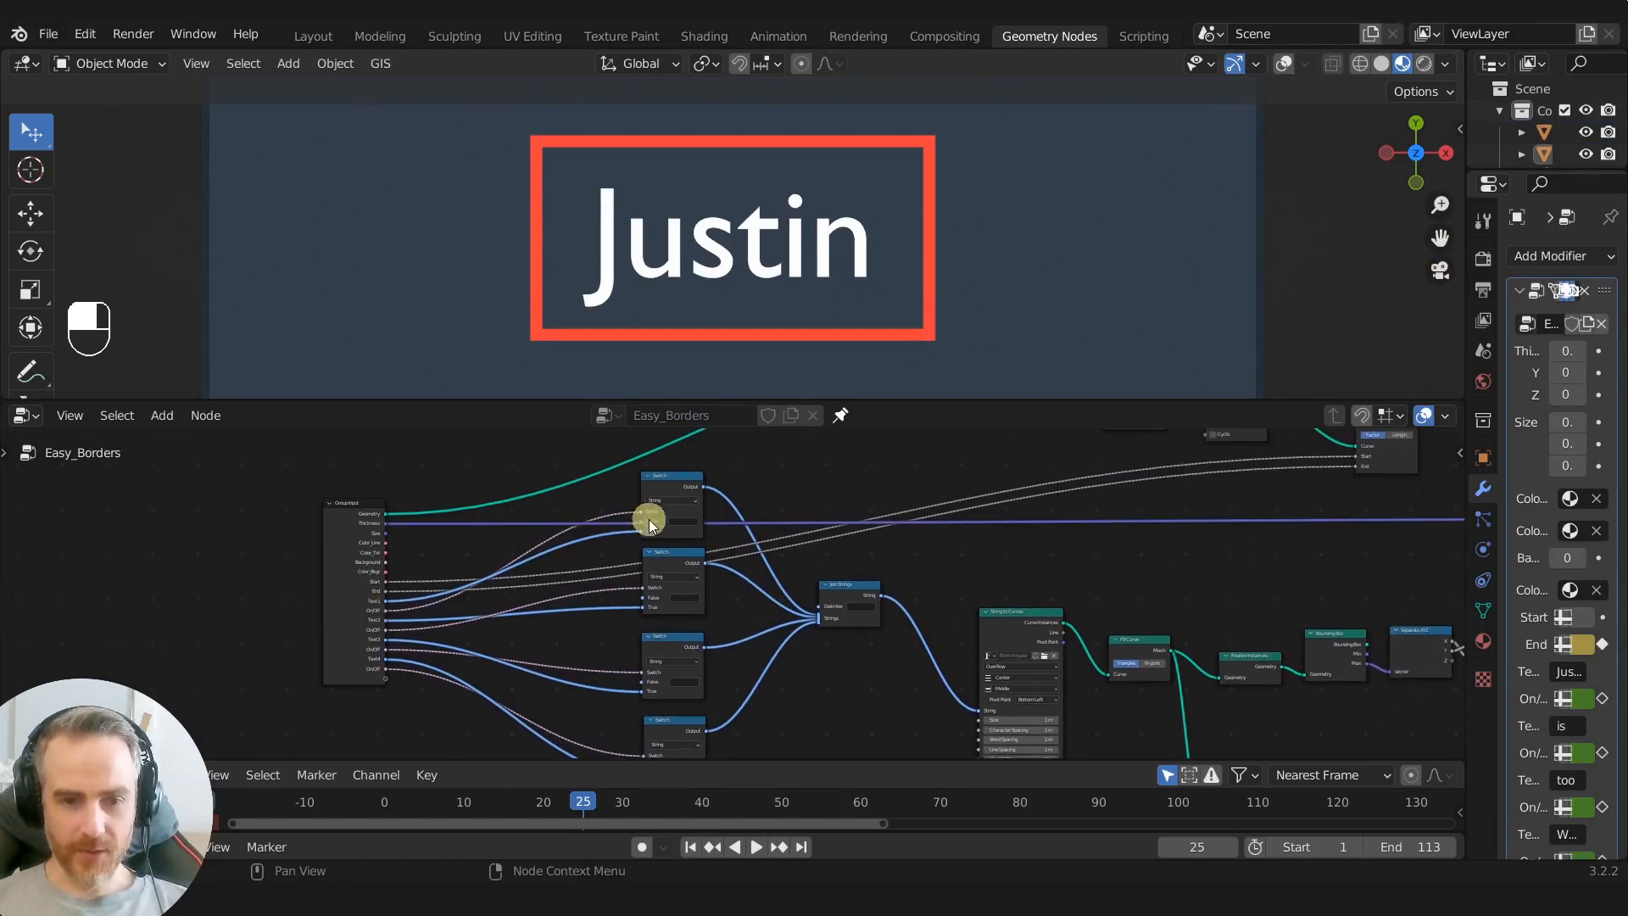
{"action": "left_click_drag", "start_coordinate": [1467, 605], "coordinate": [1334, 606]}
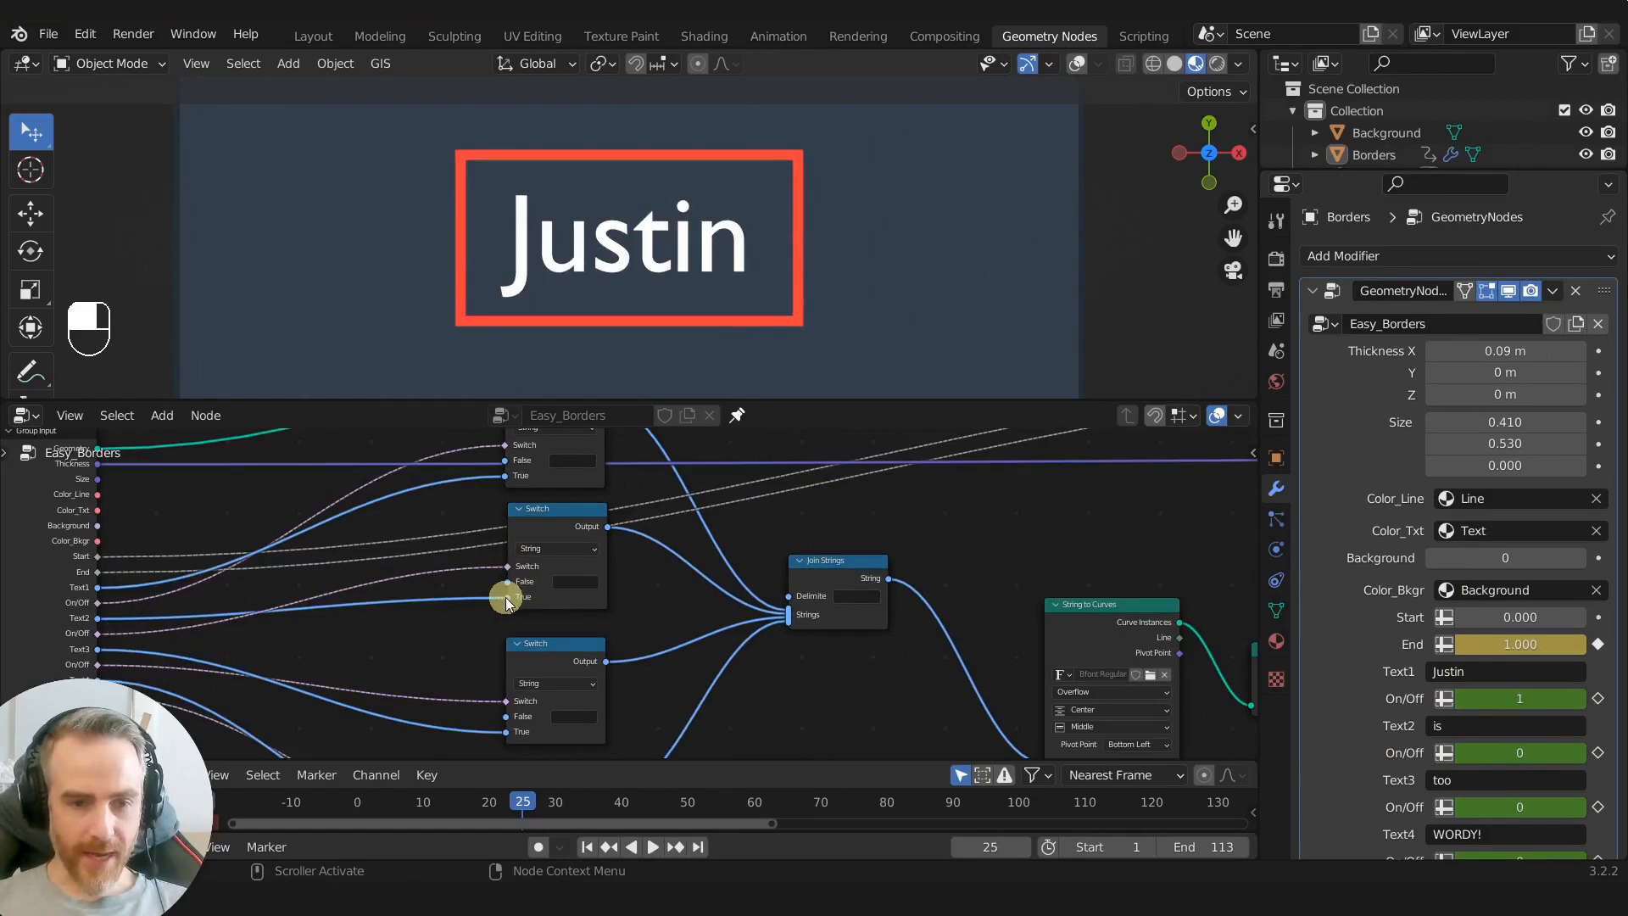
Step: Set Text1's On/Off value to 0 and back to 1 to demonstrate its Switch node
{"action": "left_click", "coordinate": [514, 602]}
{"action": "left_click_drag", "start_coordinate": [509, 596], "coordinate": [507, 566]}
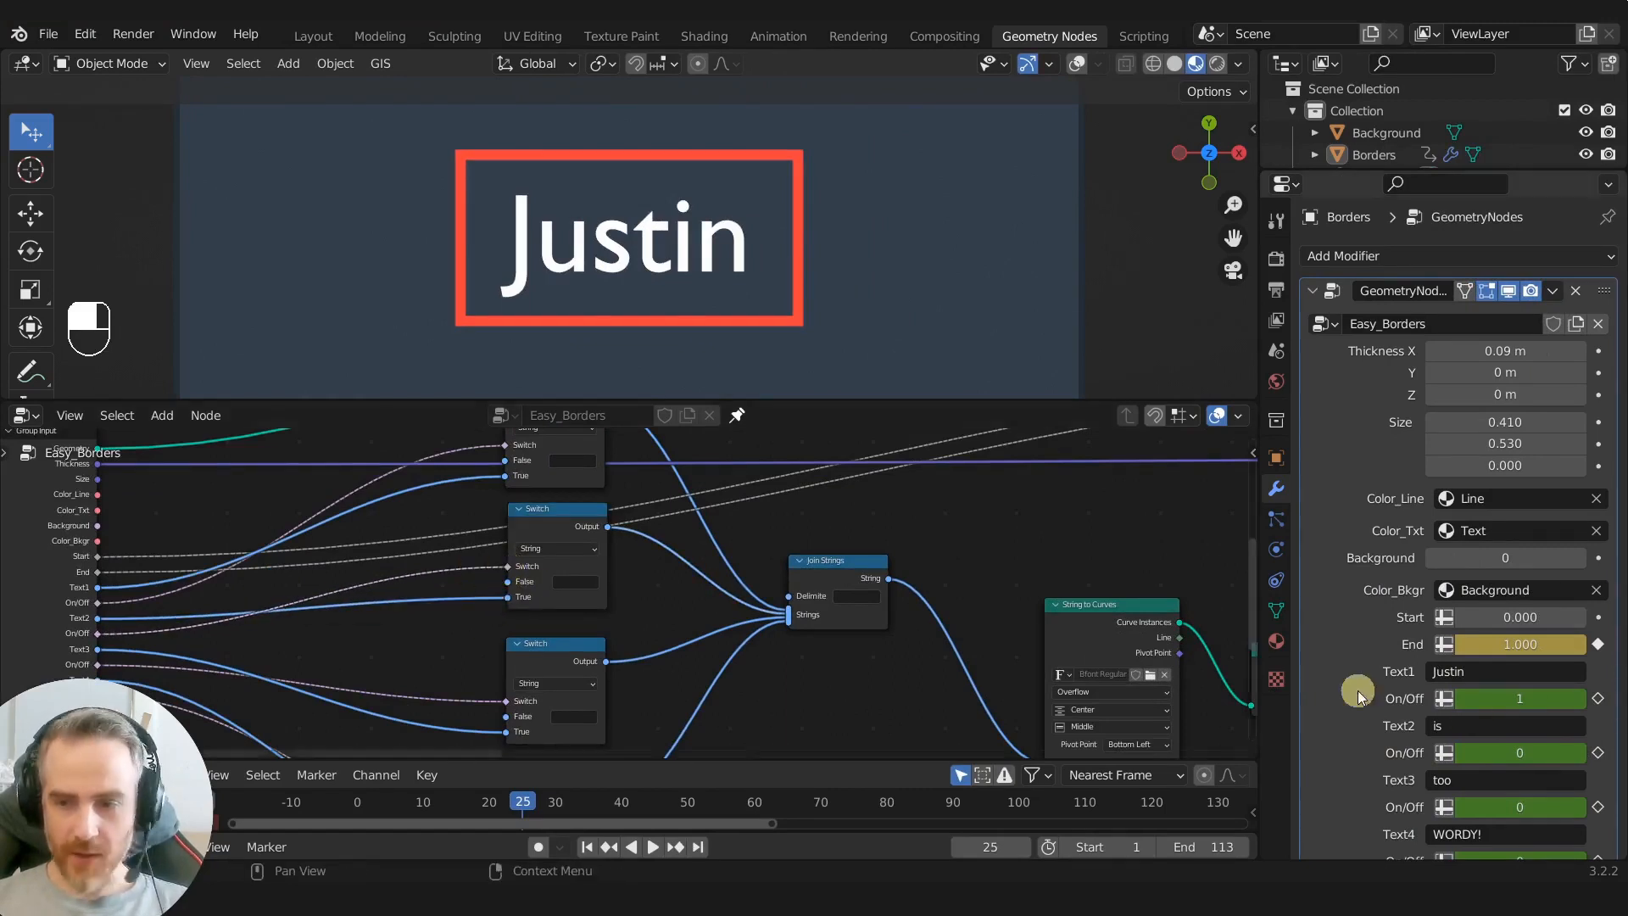
{"action": "left_click", "coordinate": [1462, 701]}
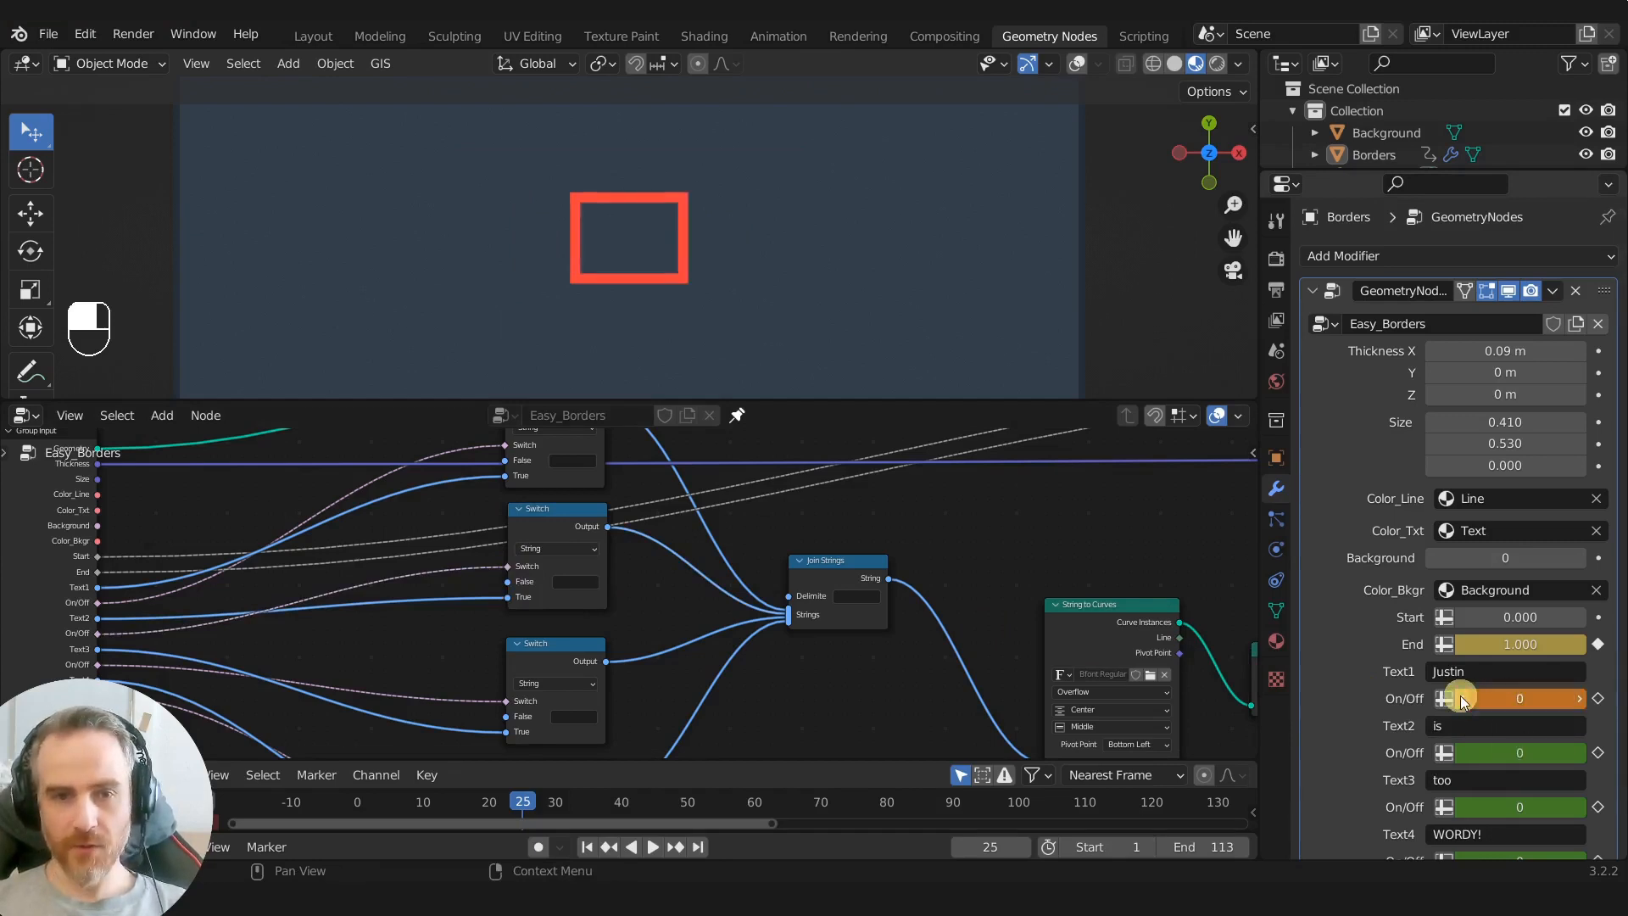
{"action": "left_click", "coordinate": [1579, 698]}
Step: Set the On/Off values of Text2, Text3 and Text4 to 1 so all four words are joined
{"action": "left_click", "coordinate": [1579, 748]}
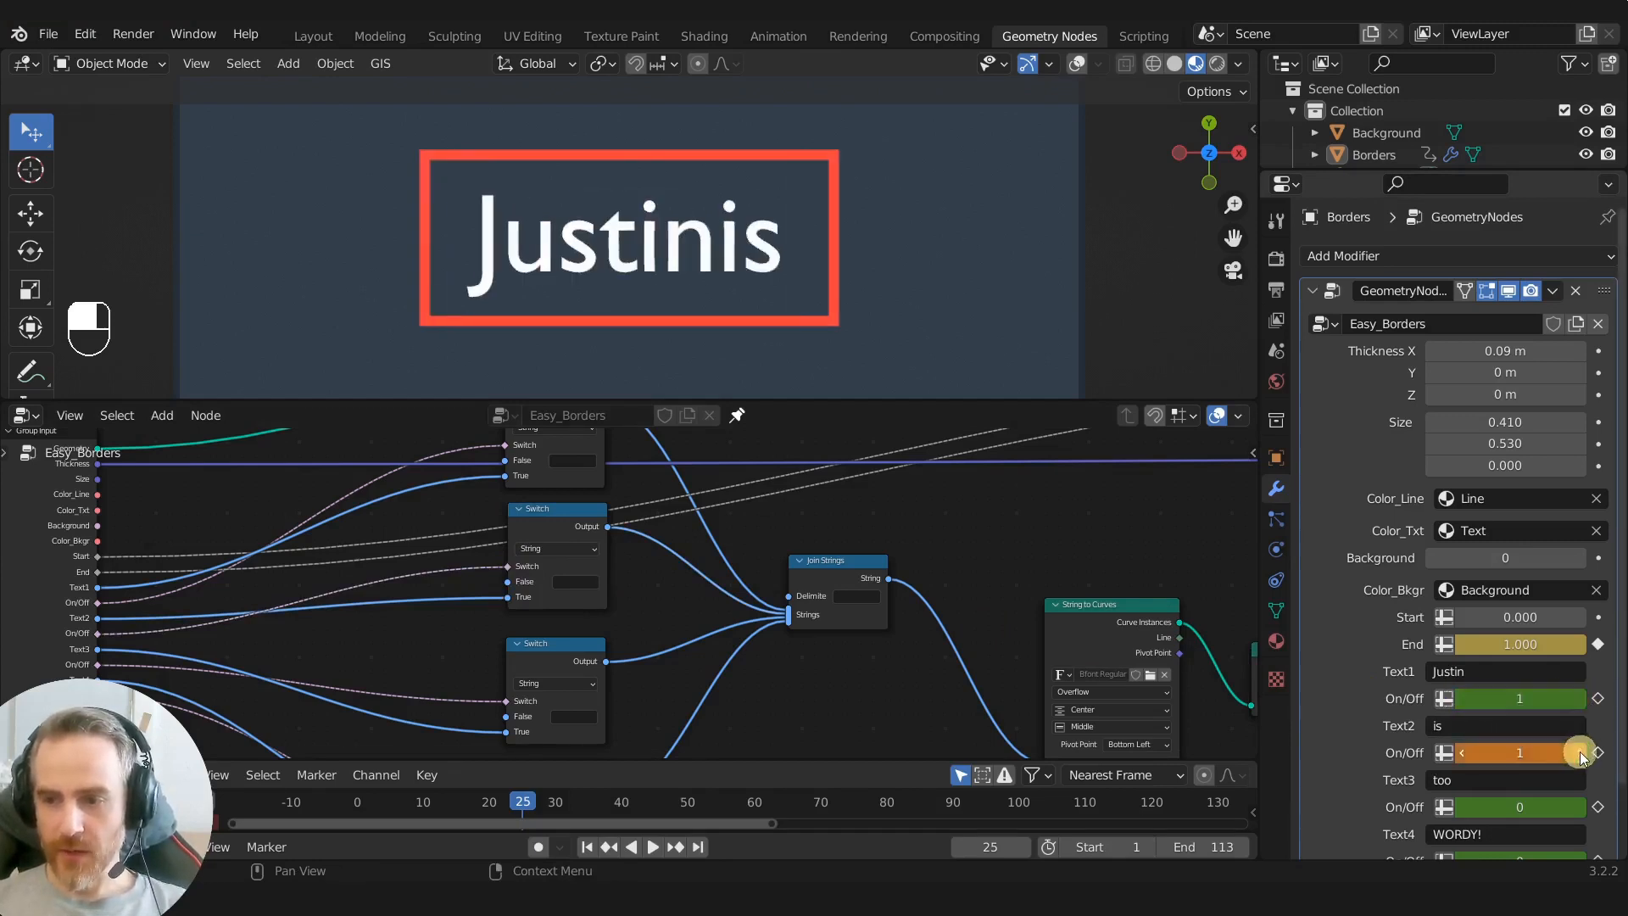
{"action": "scroll", "coordinate": [1581, 744], "scroll_direction": "down", "scroll_amount": 2}
{"action": "left_click", "coordinate": [1580, 738]}
{"action": "left_click", "coordinate": [1581, 788]}
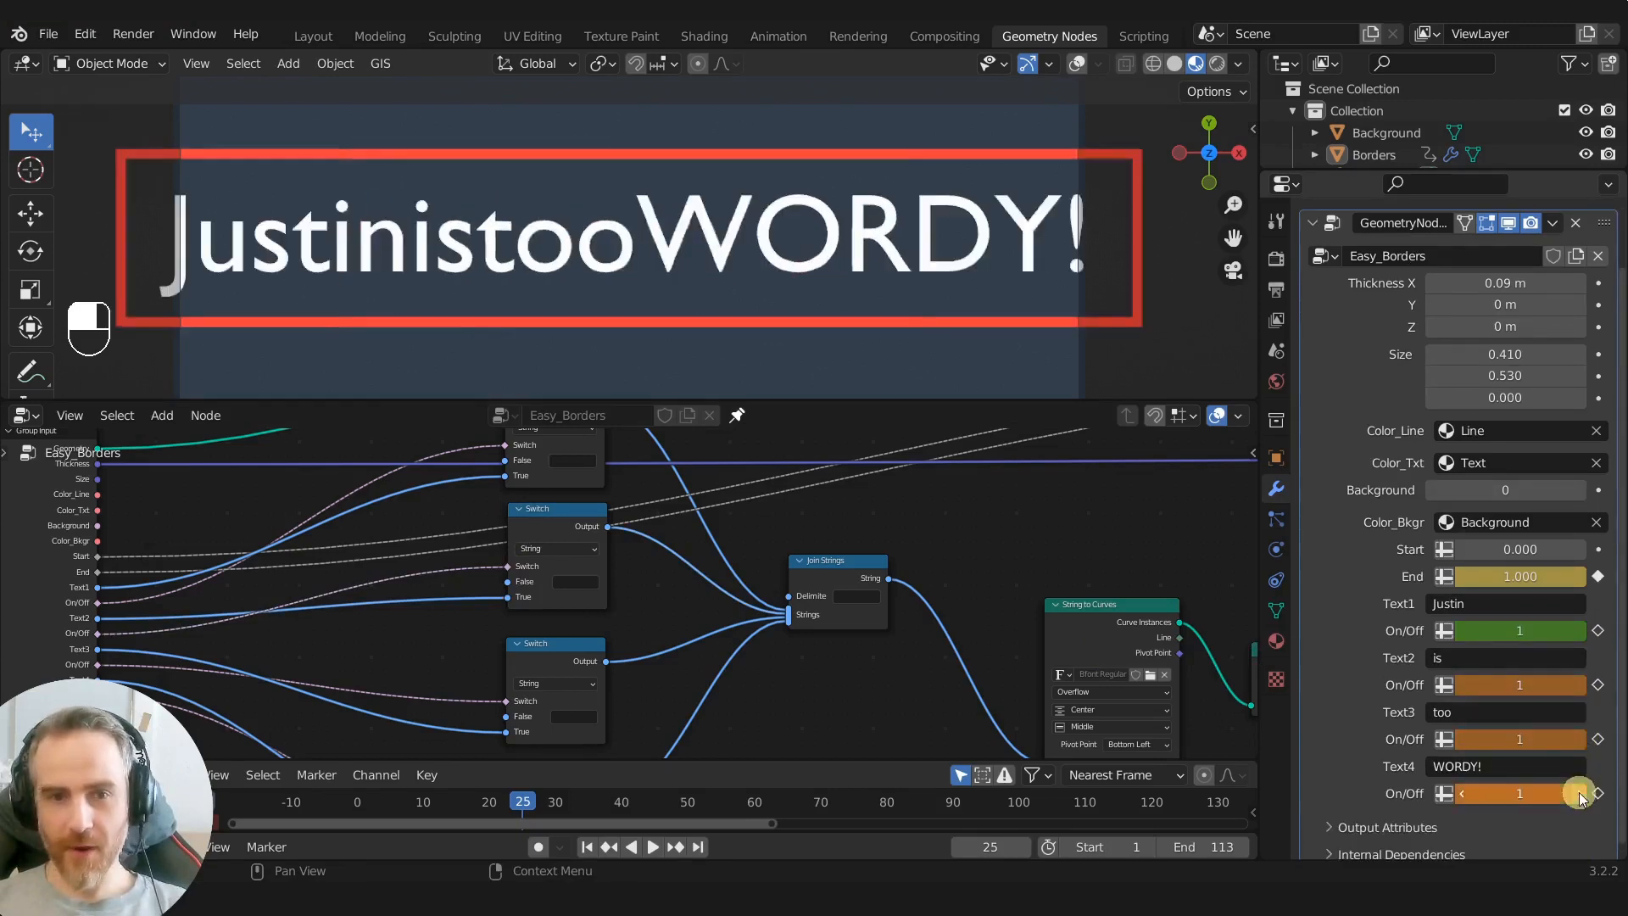
{"action": "scroll", "coordinate": [363, 265], "scroll_direction": "down", "scroll_amount": 2}
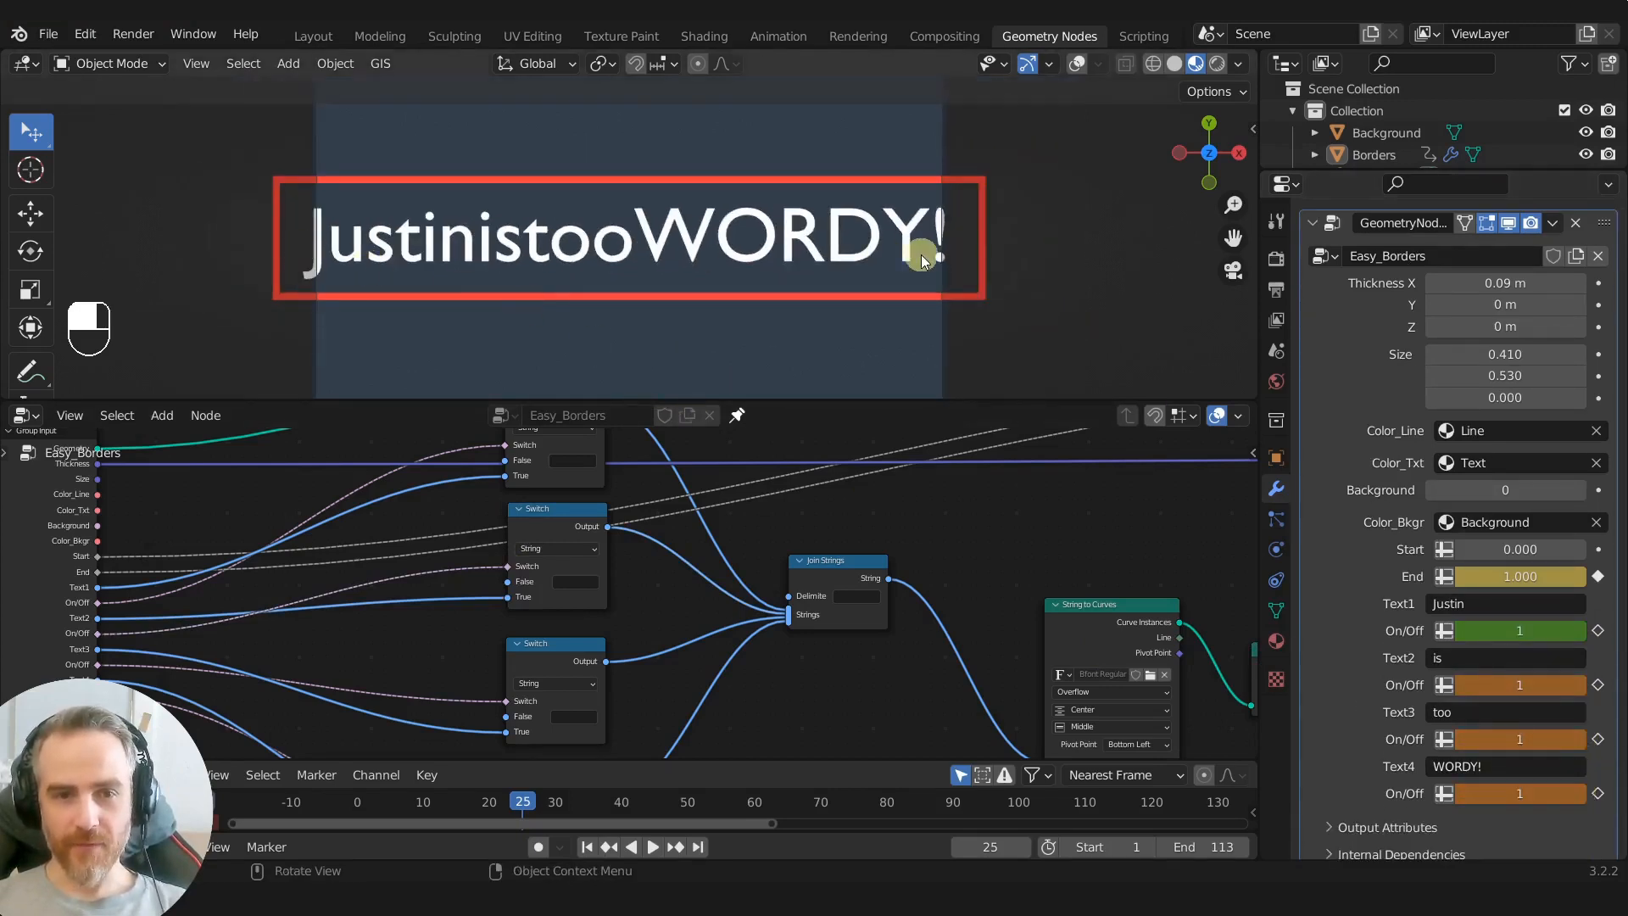
Step: Reposition the Join Strings, String to Curves and Fill Curve nodes slightly within the text branch
{"action": "mouse_move", "coordinate": [837, 560]}
{"action": "left_mouse_down"}
{"action": "mouse_move", "coordinate": [852, 554]}
{"action": "mouse_move", "coordinate": [853, 575]}
{"action": "left_mouse_up"}
{"action": "scroll", "coordinate": [841, 589], "scroll_direction": "down", "scroll_amount": 5}
{"action": "middle_click_drag", "start_coordinate": [829, 561], "coordinate": [526, 483]}
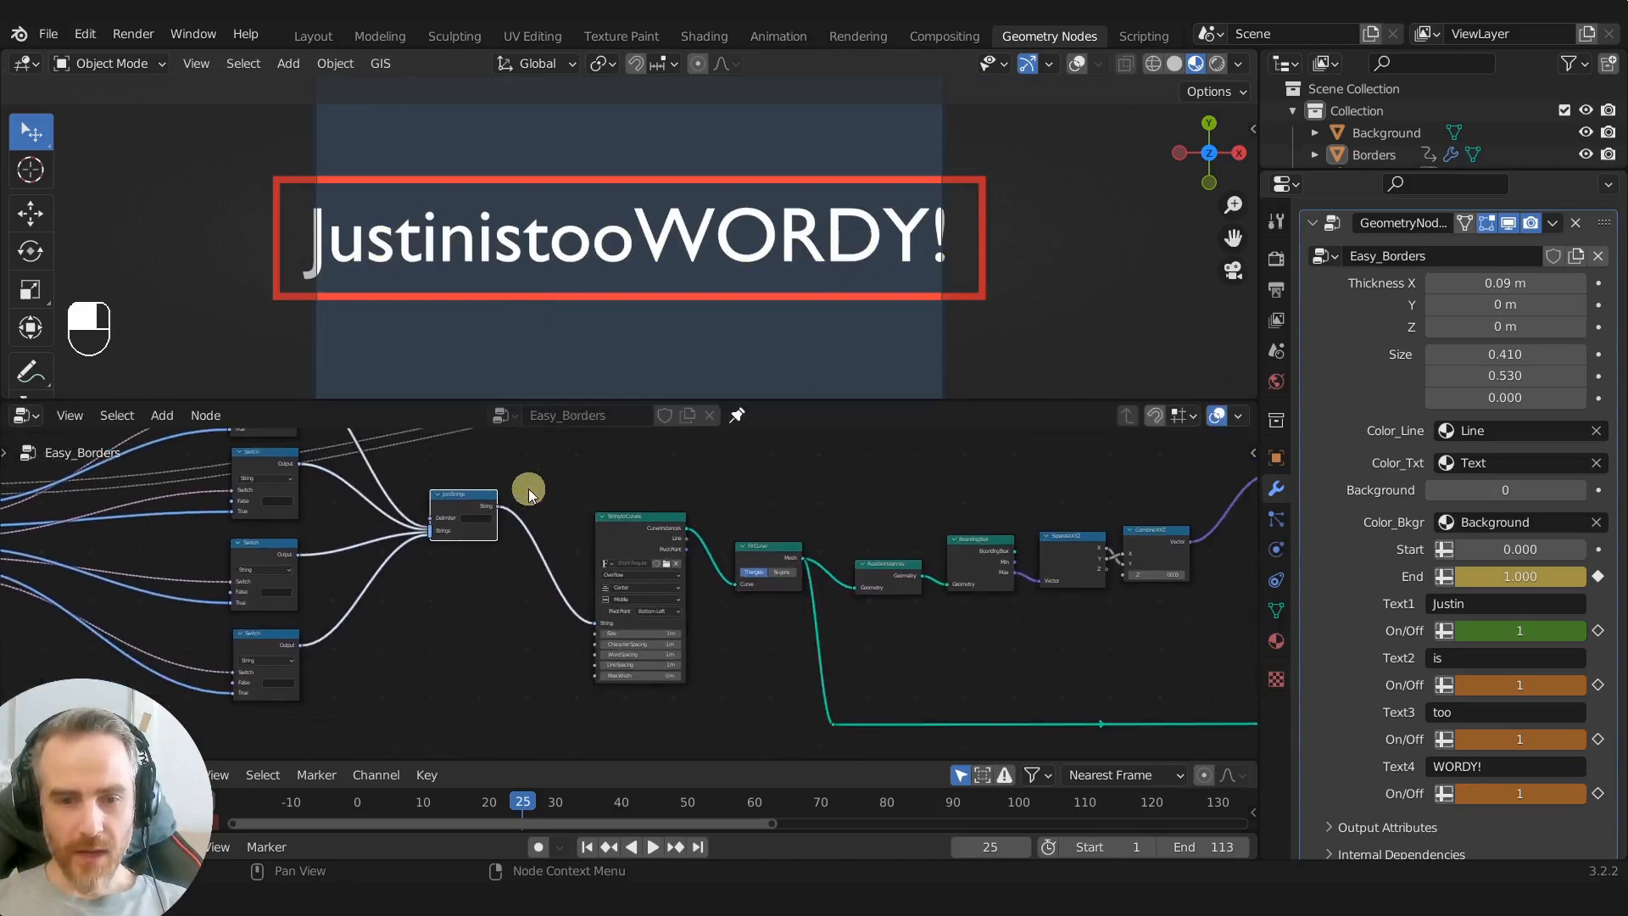
{"action": "scroll", "coordinate": [530, 488], "scroll_direction": "up", "scroll_amount": 2}
{"action": "left_click_drag", "start_coordinate": [647, 509], "coordinate": [569, 502]}
{"action": "left_click_drag", "start_coordinate": [787, 546], "coordinate": [769, 543]}
{"action": "middle_click_drag", "start_coordinate": [756, 506], "coordinate": [582, 534]}
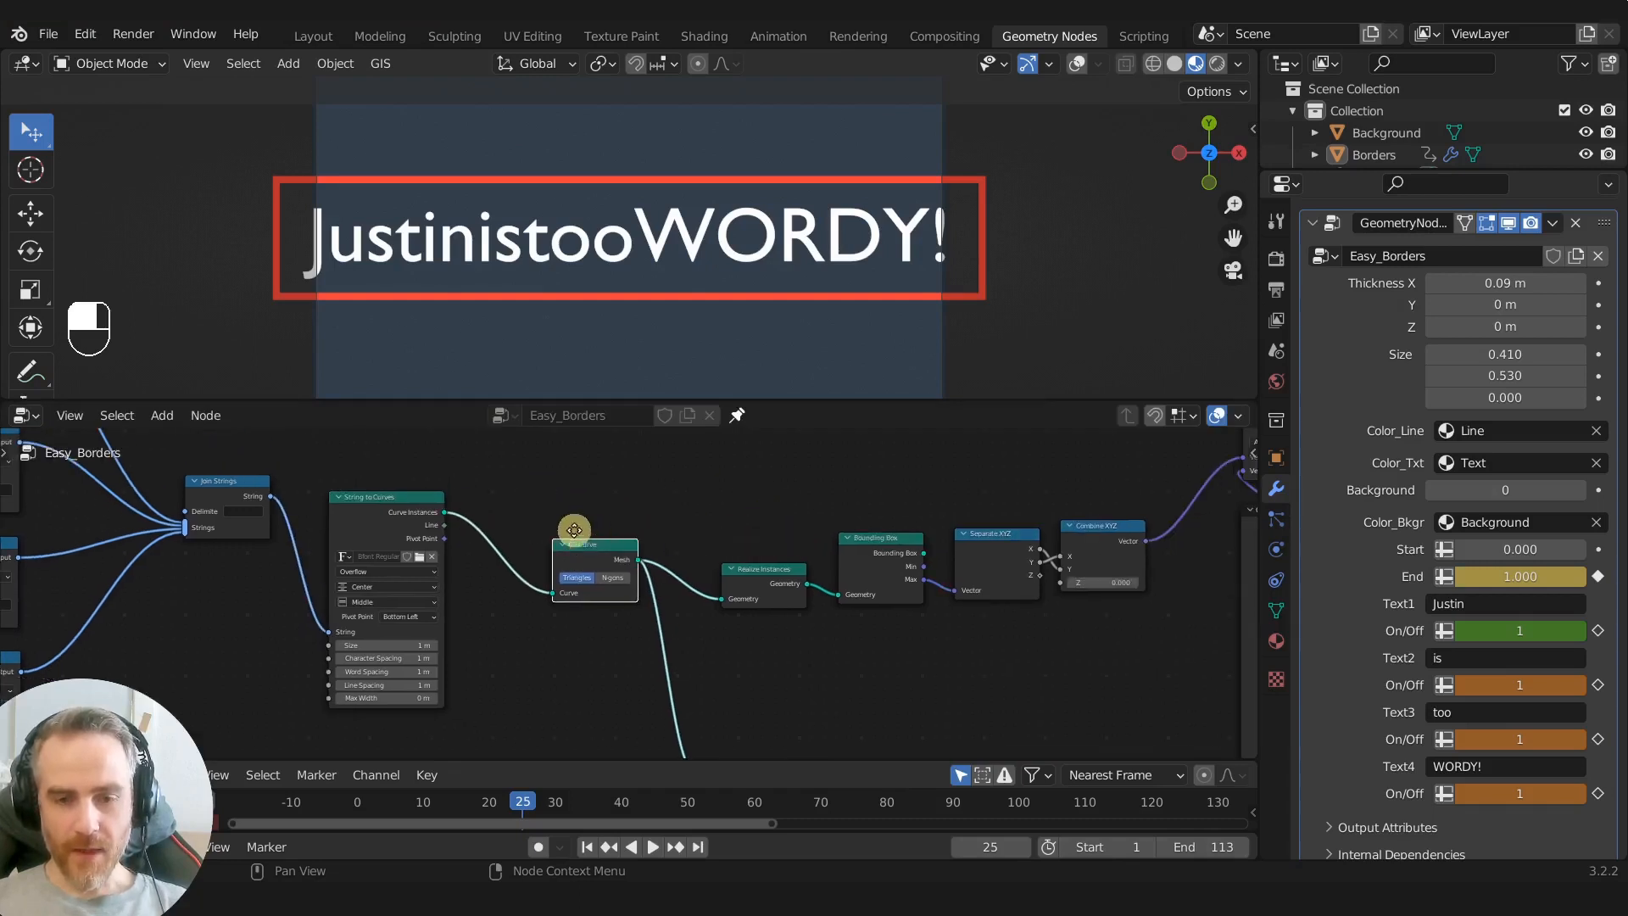
Step: Mute the Fill Curve node with viewport overlays on to inspect the unfilled text outlines, and unmute it
{"action": "key", "text": "m"}
{"action": "scroll", "coordinate": [543, 267], "scroll_direction": "up", "scroll_amount": 3}
{"action": "scroll", "coordinate": [560, 271], "scroll_direction": "down", "scroll_amount": 1}
{"action": "left_click", "coordinate": [1076, 63]}
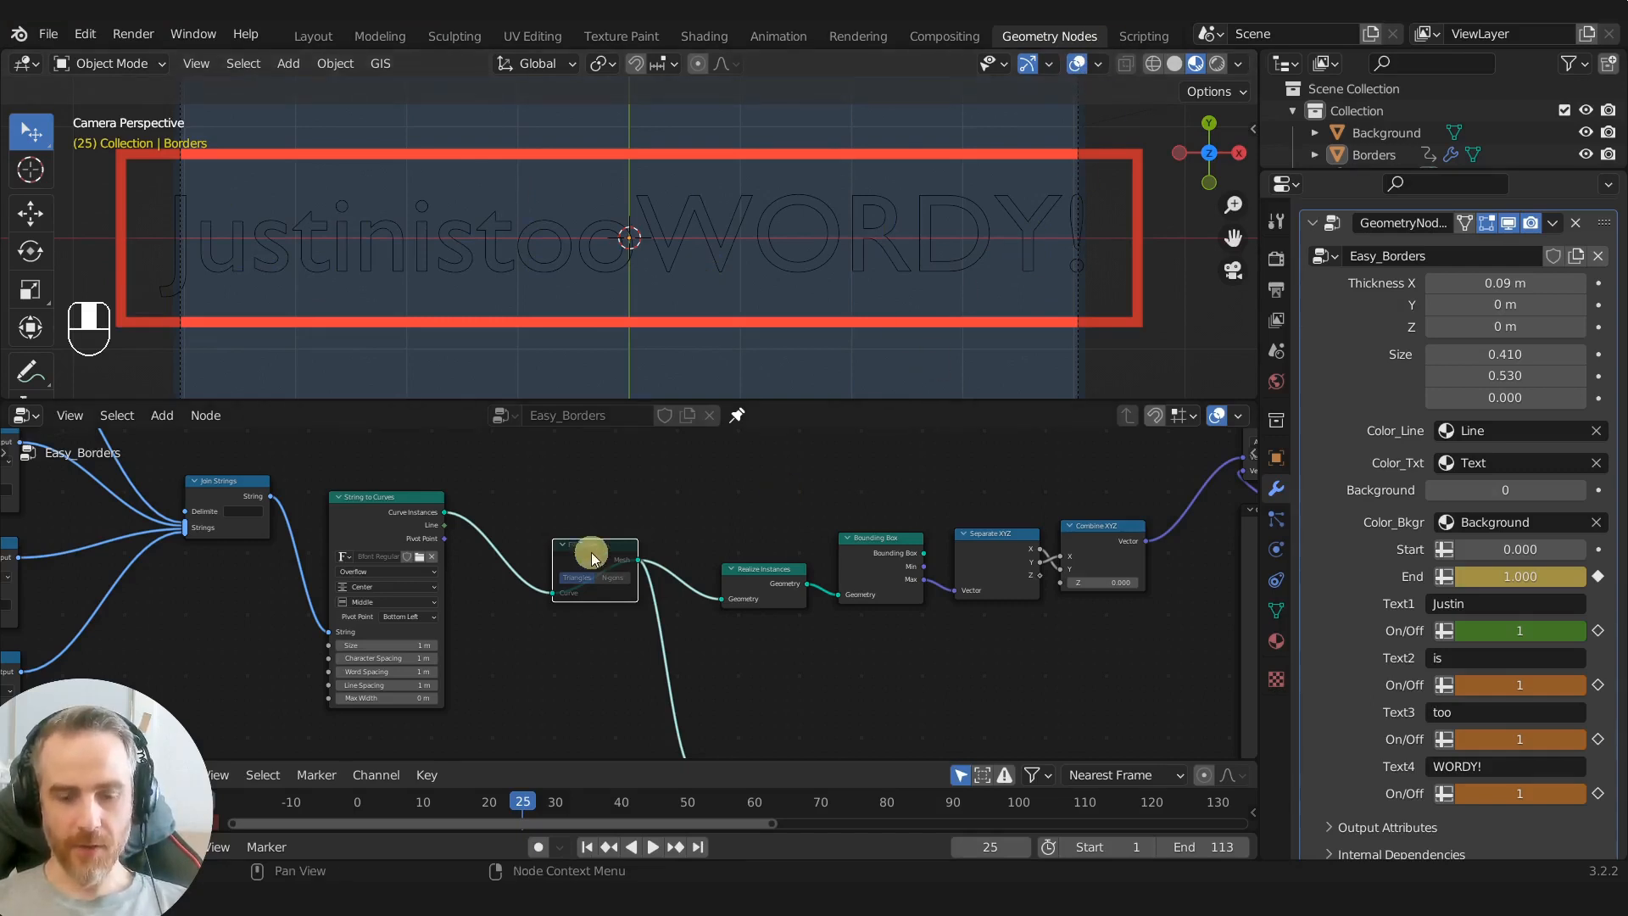
{"action": "key", "text": "m"}
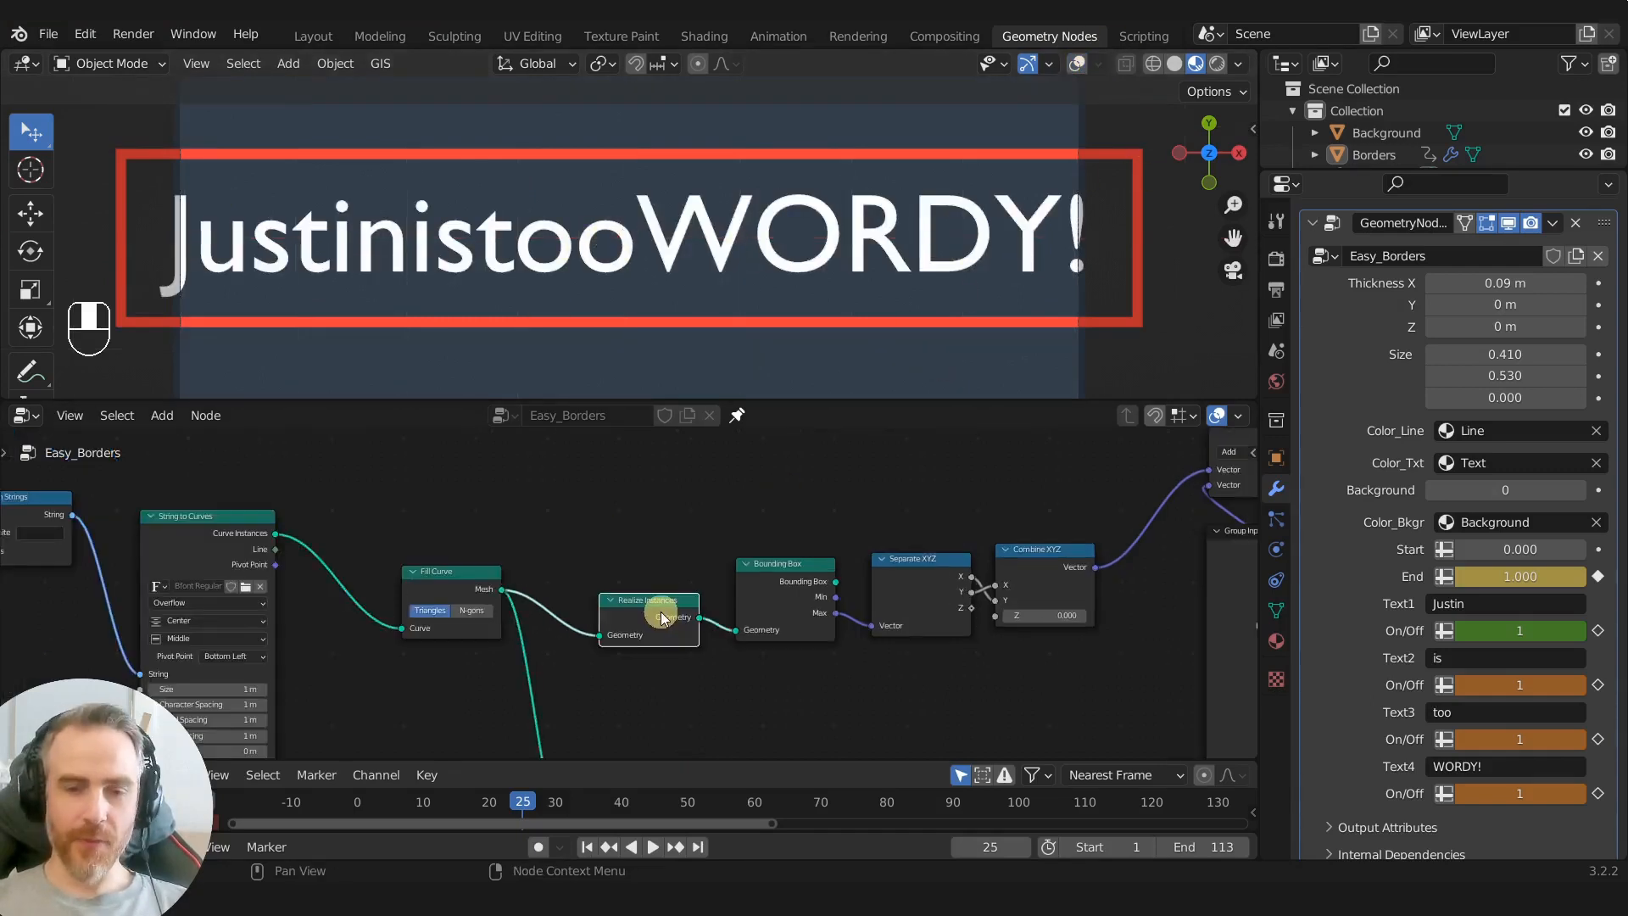
Step: Shift the Realize Instances and Bounding Box nodes slightly toward the Fill Curve node
{"action": "left_click_drag", "start_coordinate": [661, 616], "coordinate": [640, 620]}
{"action": "middle_click_drag", "start_coordinate": [668, 620], "coordinate": [475, 626]}
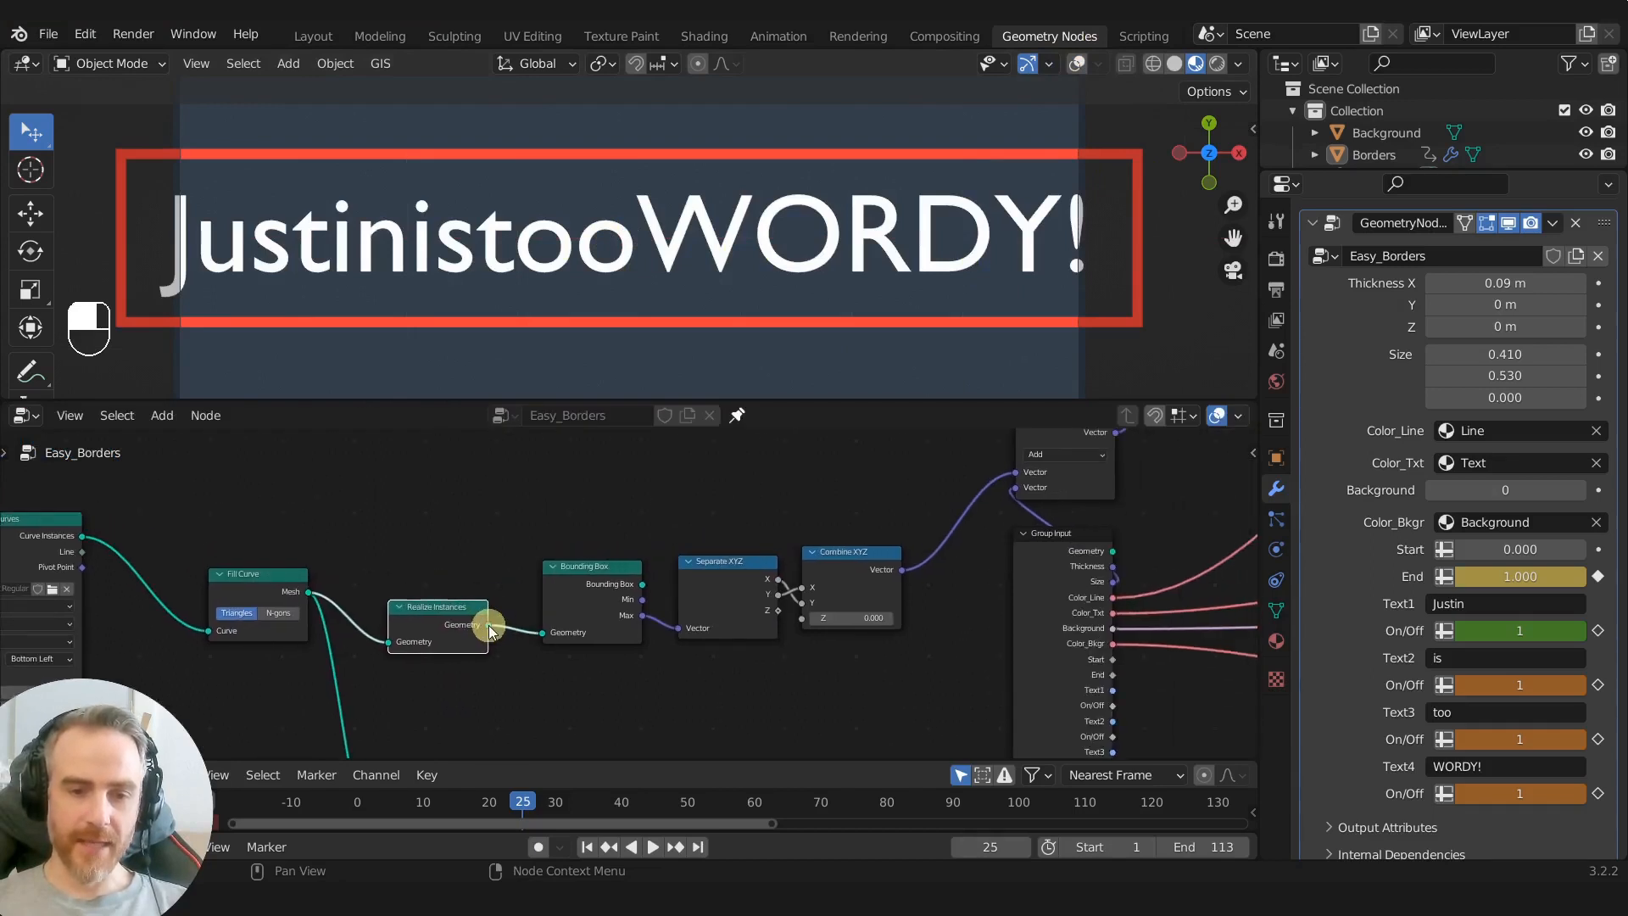
{"action": "left_click_drag", "start_coordinate": [444, 618], "coordinate": [441, 615]}
{"action": "mouse_move", "coordinate": [585, 586]}
{"action": "left_mouse_down"}
{"action": "mouse_move", "coordinate": [629, 585]}
{"action": "mouse_move", "coordinate": [564, 599]}
{"action": "left_mouse_up"}
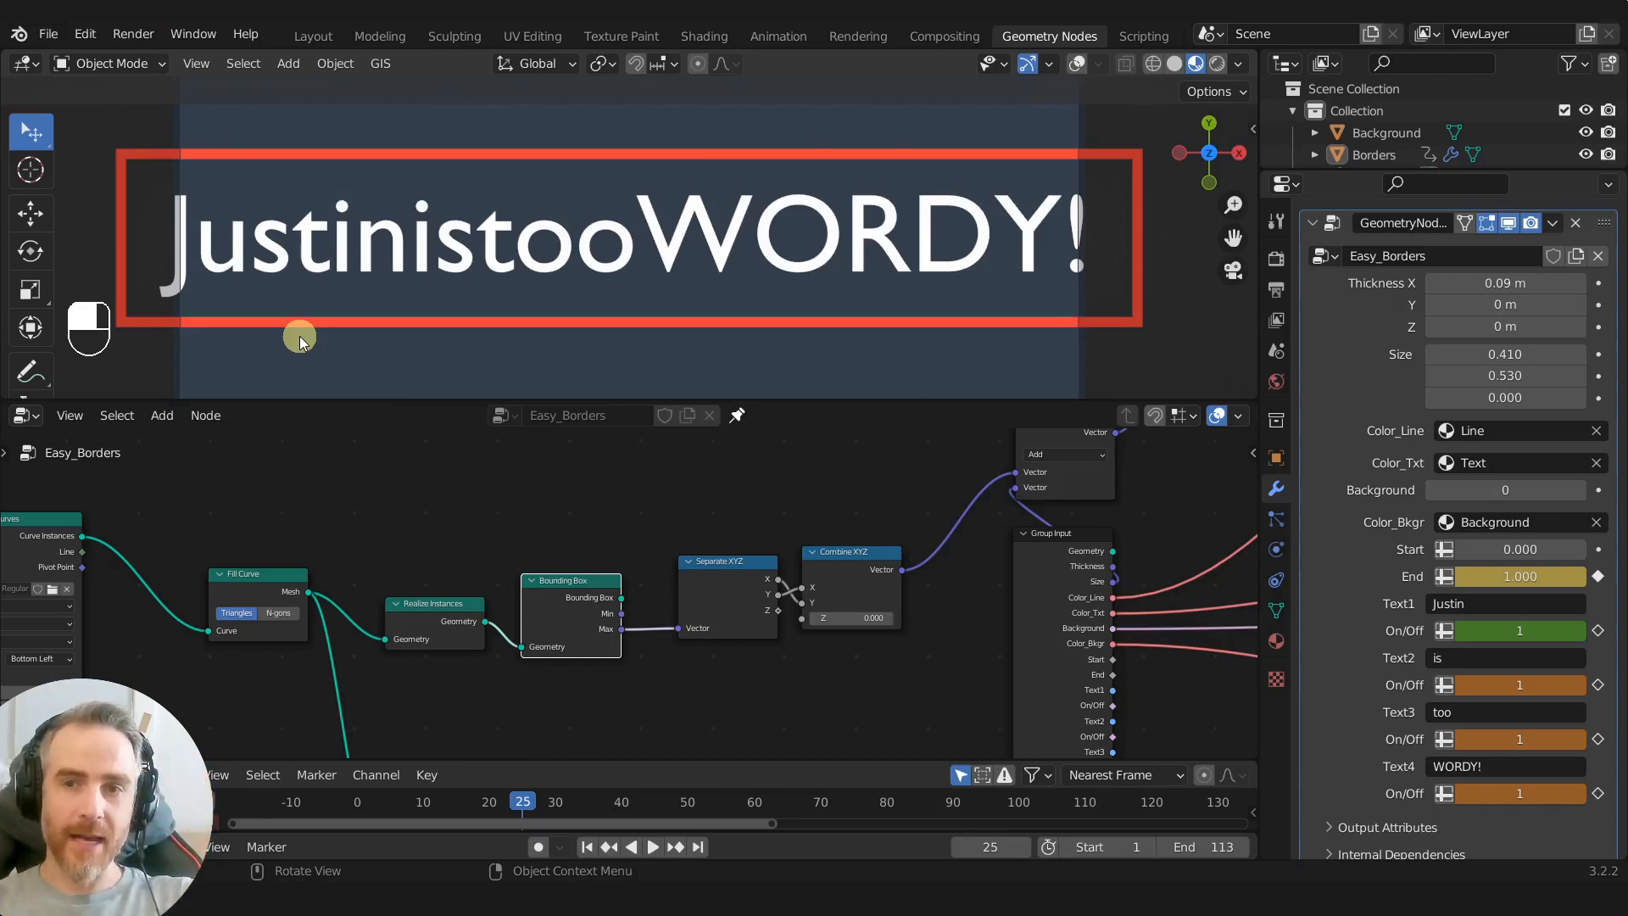
Step: Select the Separate XYZ and Combine XYZ nodes together and view the whole text border in the viewport
{"action": "scroll", "coordinate": [729, 537], "scroll_direction": "up", "scroll_amount": 3}
{"action": "middle_click_drag", "start_coordinate": [728, 538], "coordinate": [494, 509]}
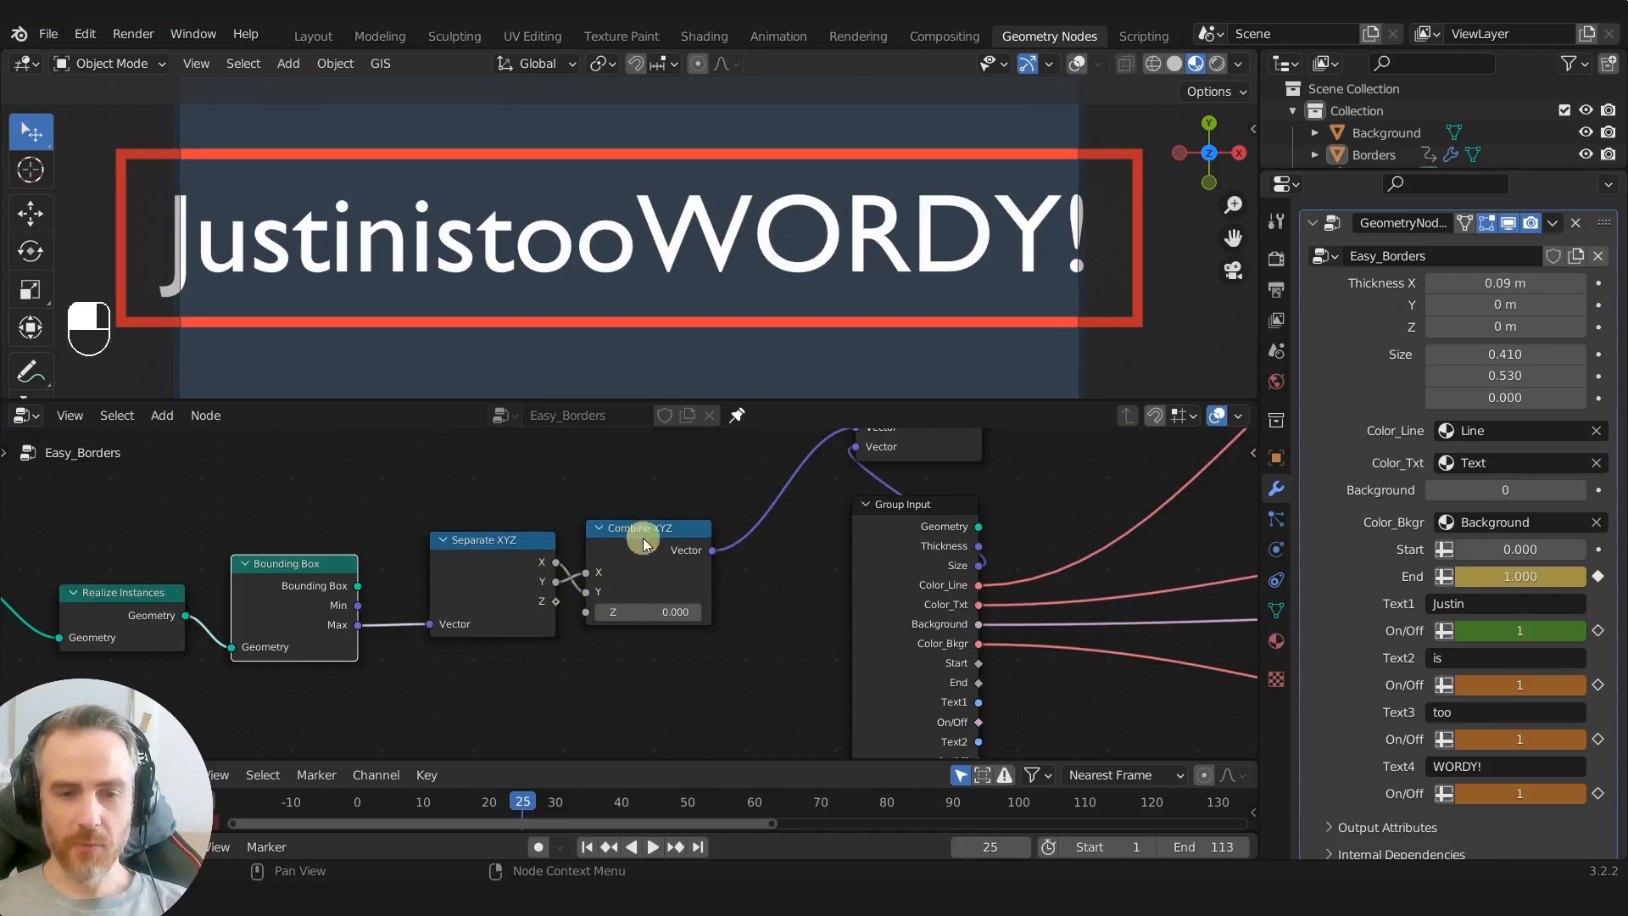
{"action": "left_click_drag", "start_coordinate": [465, 519], "coordinate": [628, 651]}
{"action": "middle_click_drag", "start_coordinate": [654, 557], "coordinate": [625, 629]}
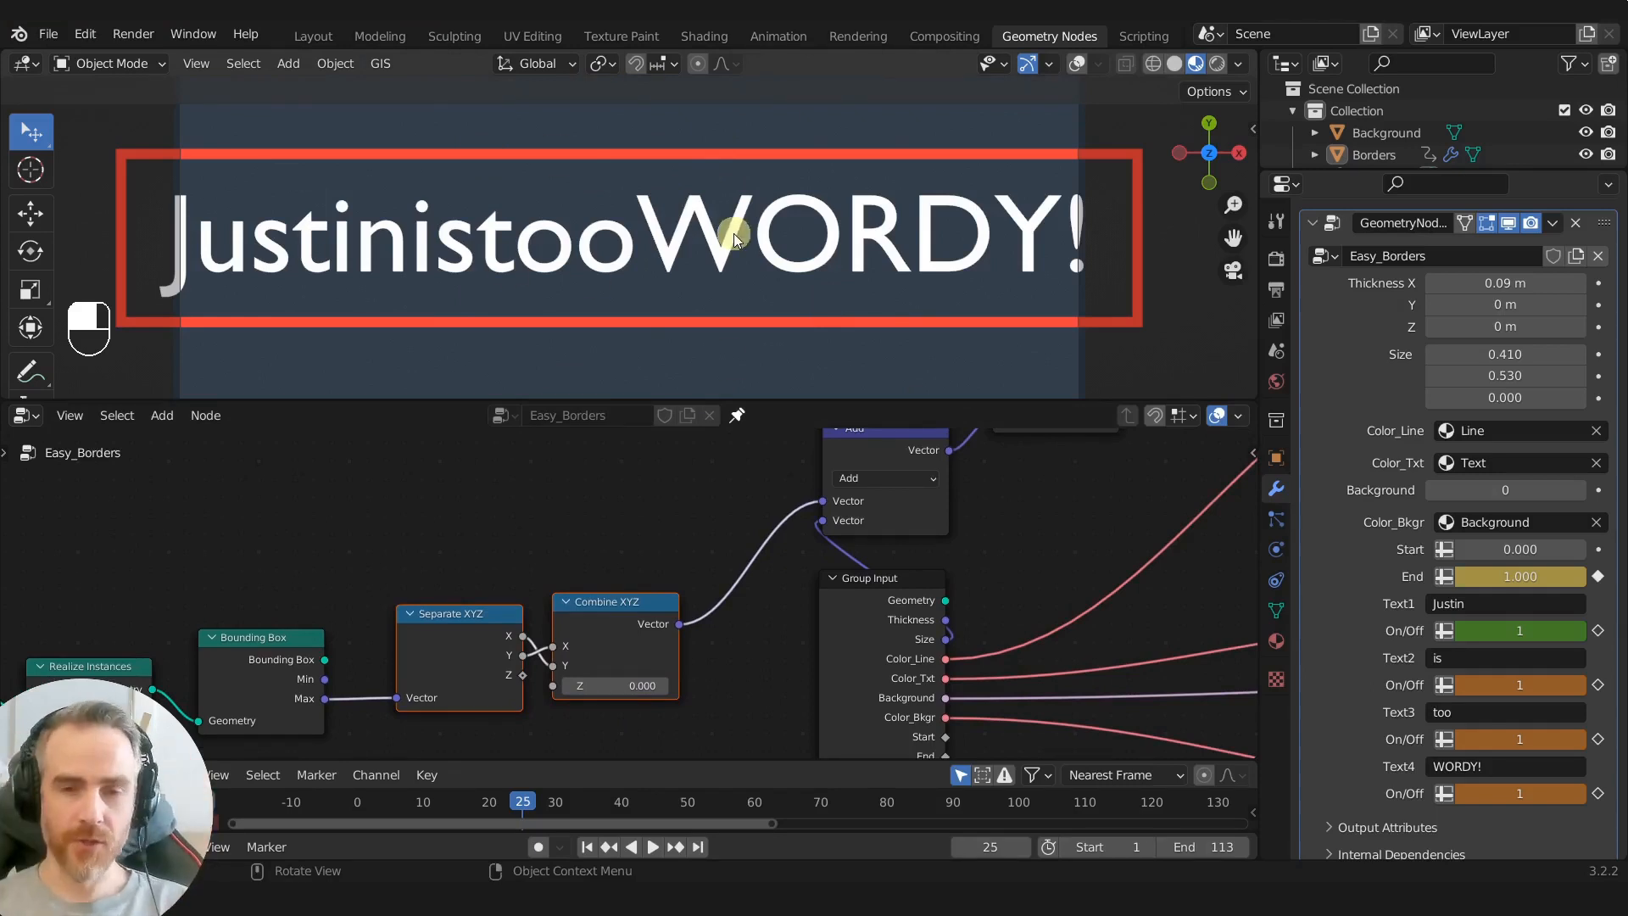
{"action": "scroll", "coordinate": [137, 151], "scroll_direction": "down", "scroll_amount": 1}
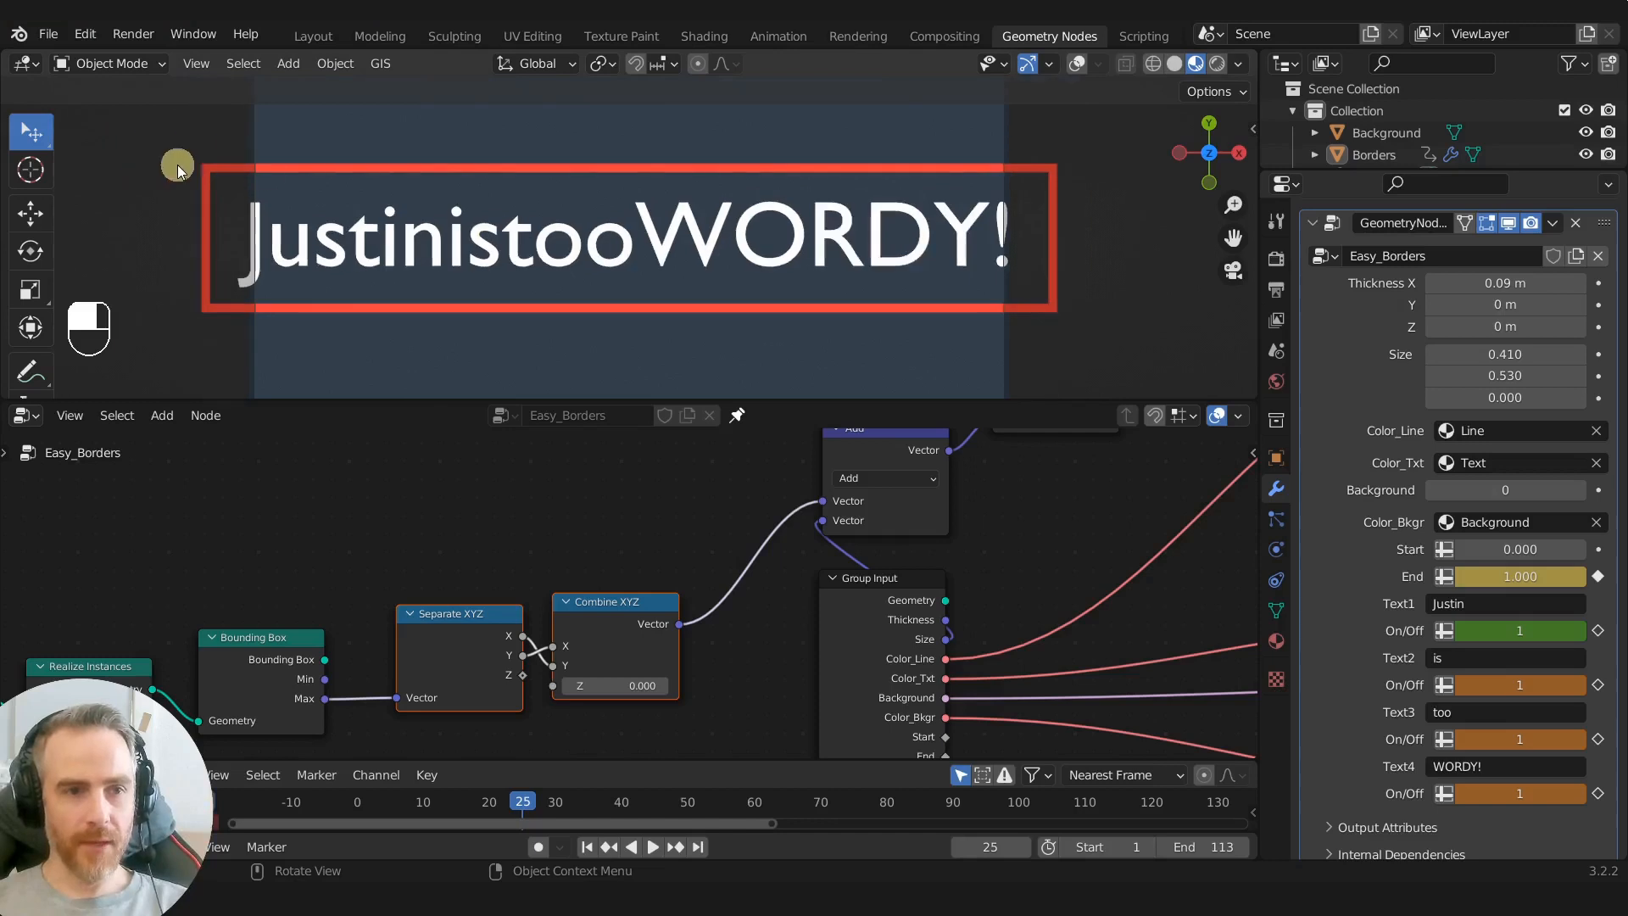
Step: Select the Add vector node and examine its links from Combine XYZ and Group Input to the Transform scale
{"action": "scroll", "coordinate": [611, 585], "scroll_direction": "down", "scroll_amount": 4}
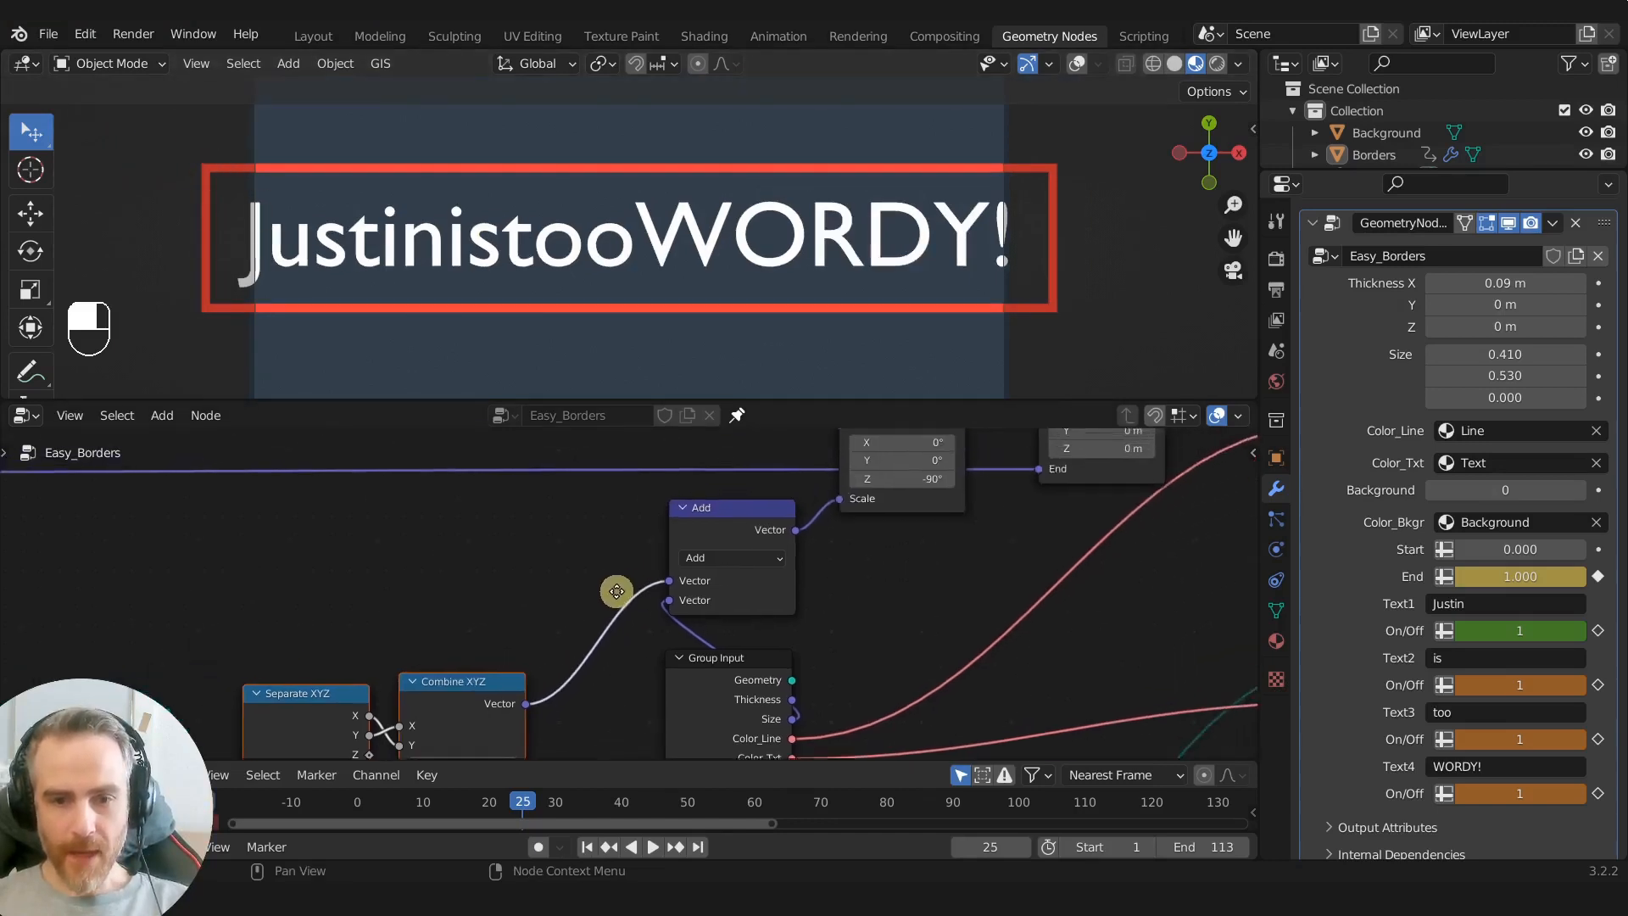
{"action": "scroll", "coordinate": [586, 612], "scroll_direction": "up", "scroll_amount": 2}
{"action": "left_click_drag", "start_coordinate": [708, 646], "coordinate": [716, 644]}
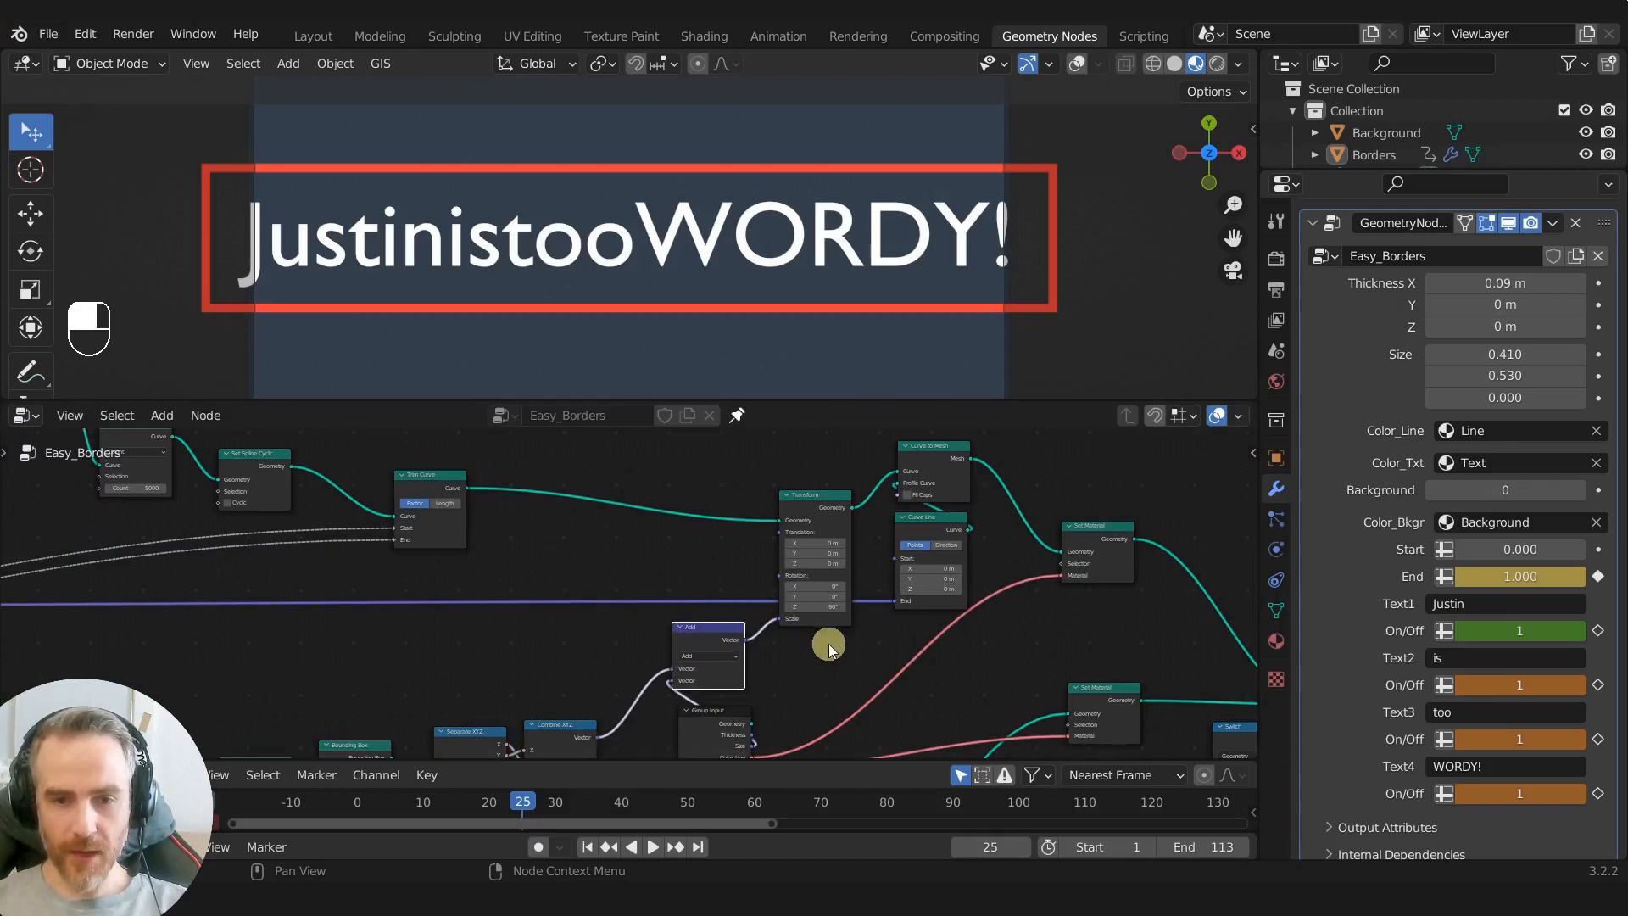
{"action": "scroll", "coordinate": [828, 650], "scroll_direction": "up", "scroll_amount": 1}
{"action": "middle_click_drag", "start_coordinate": [832, 662], "coordinate": [878, 529]}
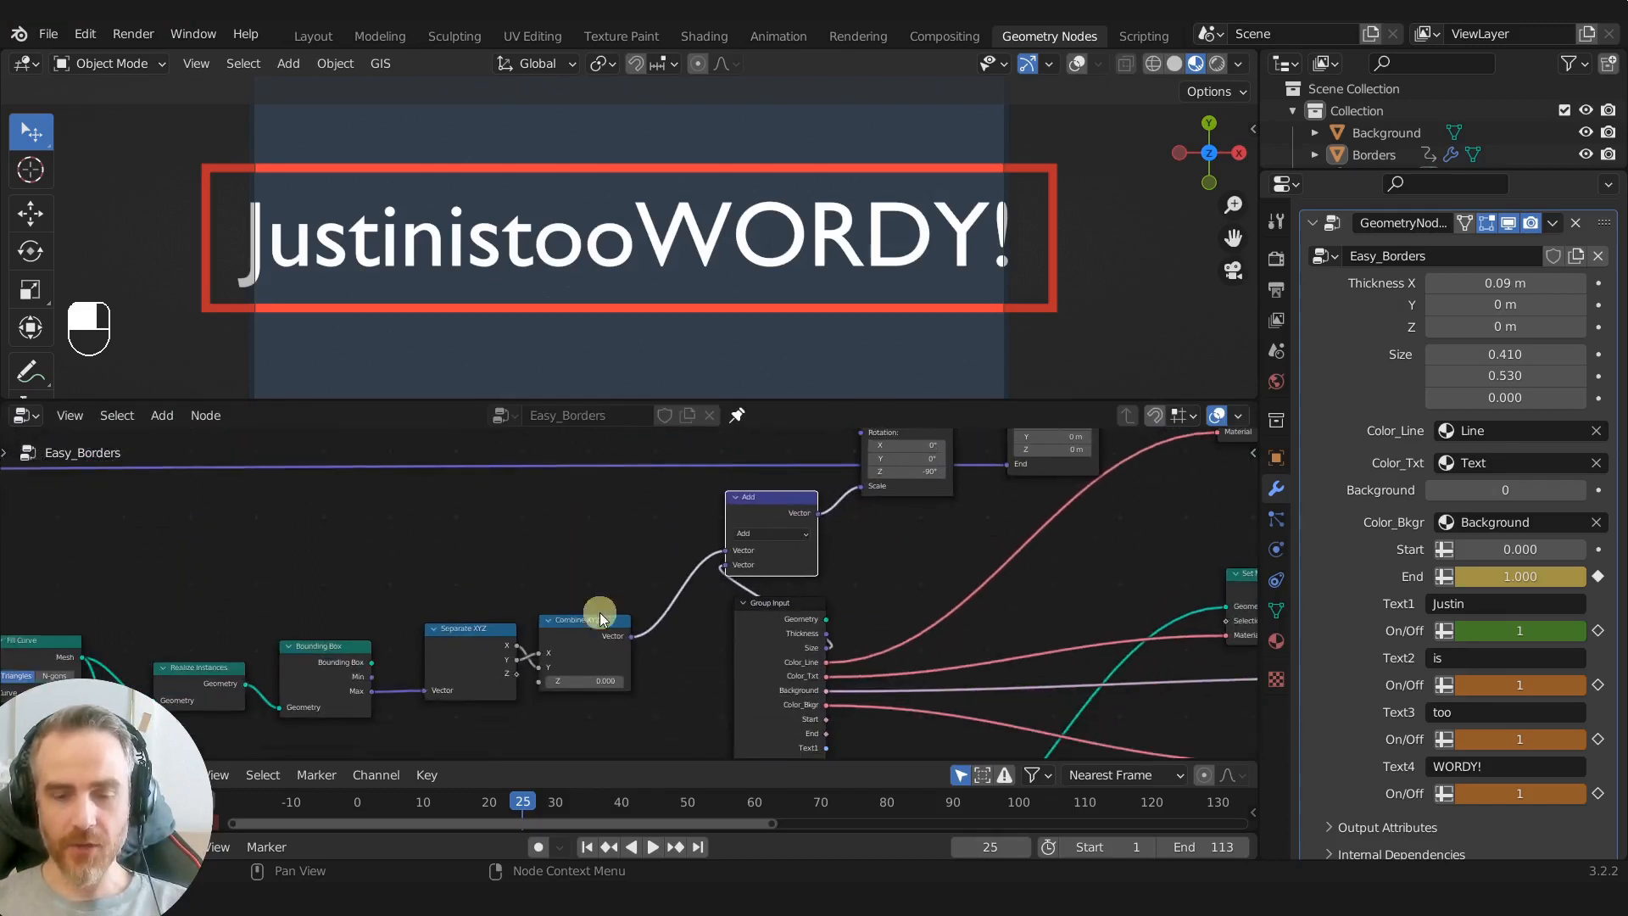
Step: Disconnect the Group Input's Size from the Add node's second vector and set that vector's X value to 0.420
{"action": "scroll", "coordinate": [600, 617], "scroll_direction": "down", "scroll_amount": 2}
{"action": "scroll", "coordinate": [552, 552], "scroll_direction": "up", "scroll_amount": 3}
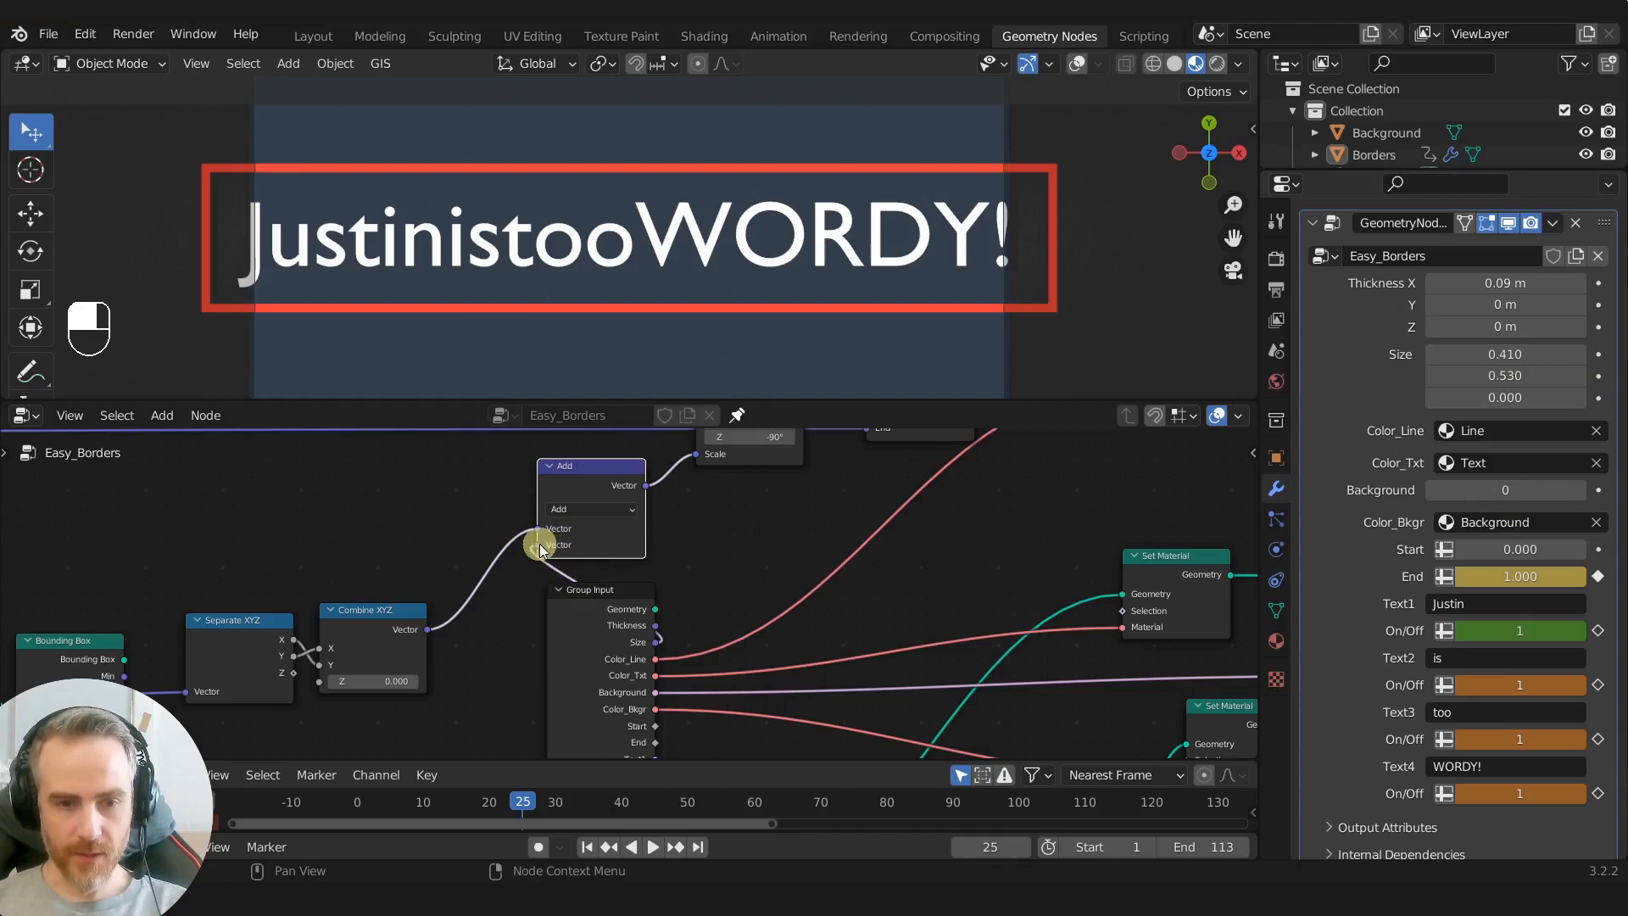
{"action": "left_click_drag", "start_coordinate": [540, 550], "coordinate": [490, 582]}
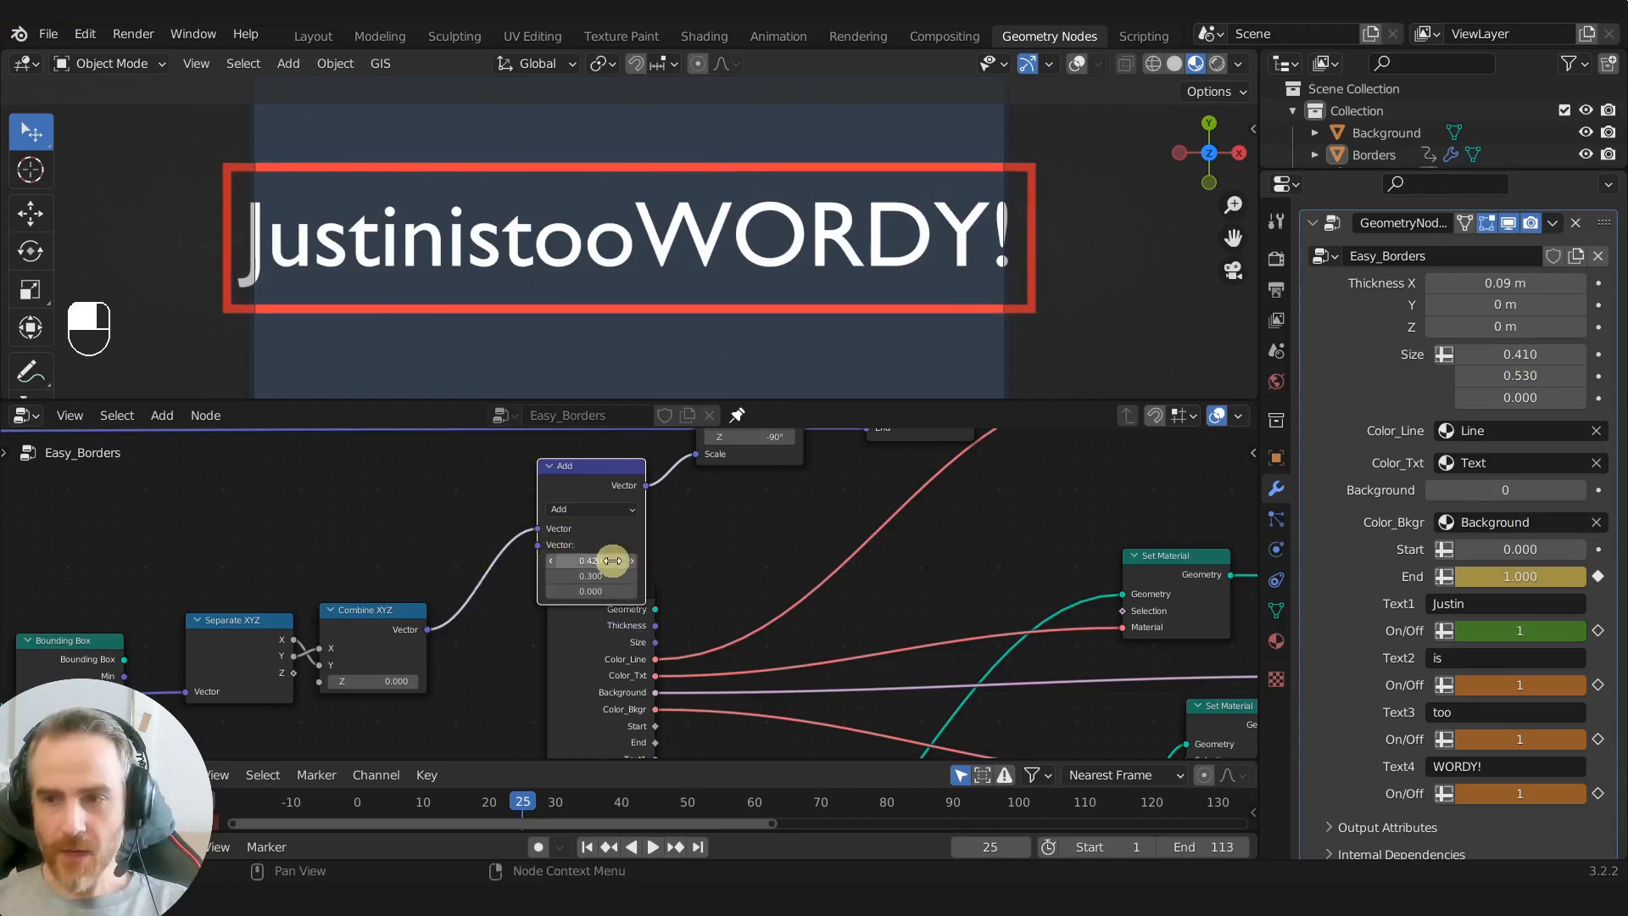
{"action": "mouse_move", "coordinate": [592, 559]}
{"action": "left_mouse_down"}
{"action": "mouse_move", "coordinate": [610, 563]}
{"action": "mouse_move", "coordinate": [596, 569]}
{"action": "left_mouse_up"}
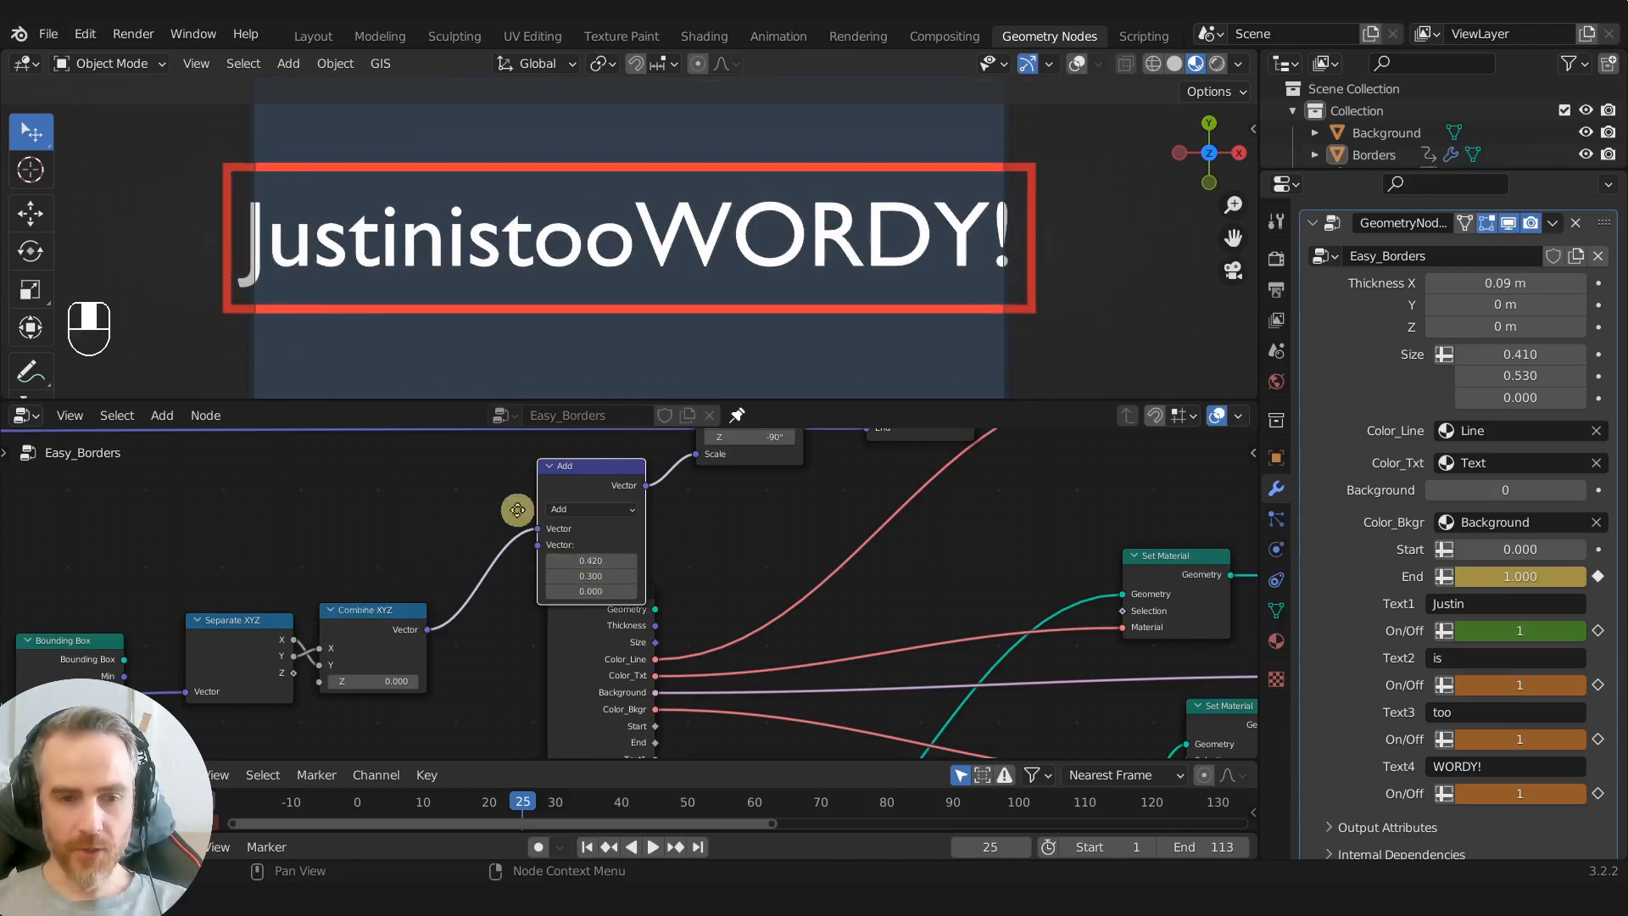
Step: Examine the border branch of the node tree, from the Transform node back to the Trim Curve, Set Spline Cyclic and Resample Curve nodes
{"action": "middle_click_drag", "start_coordinate": [517, 510], "coordinate": [394, 620]}
{"action": "scroll", "coordinate": [614, 580], "scroll_direction": "down", "scroll_amount": 4}
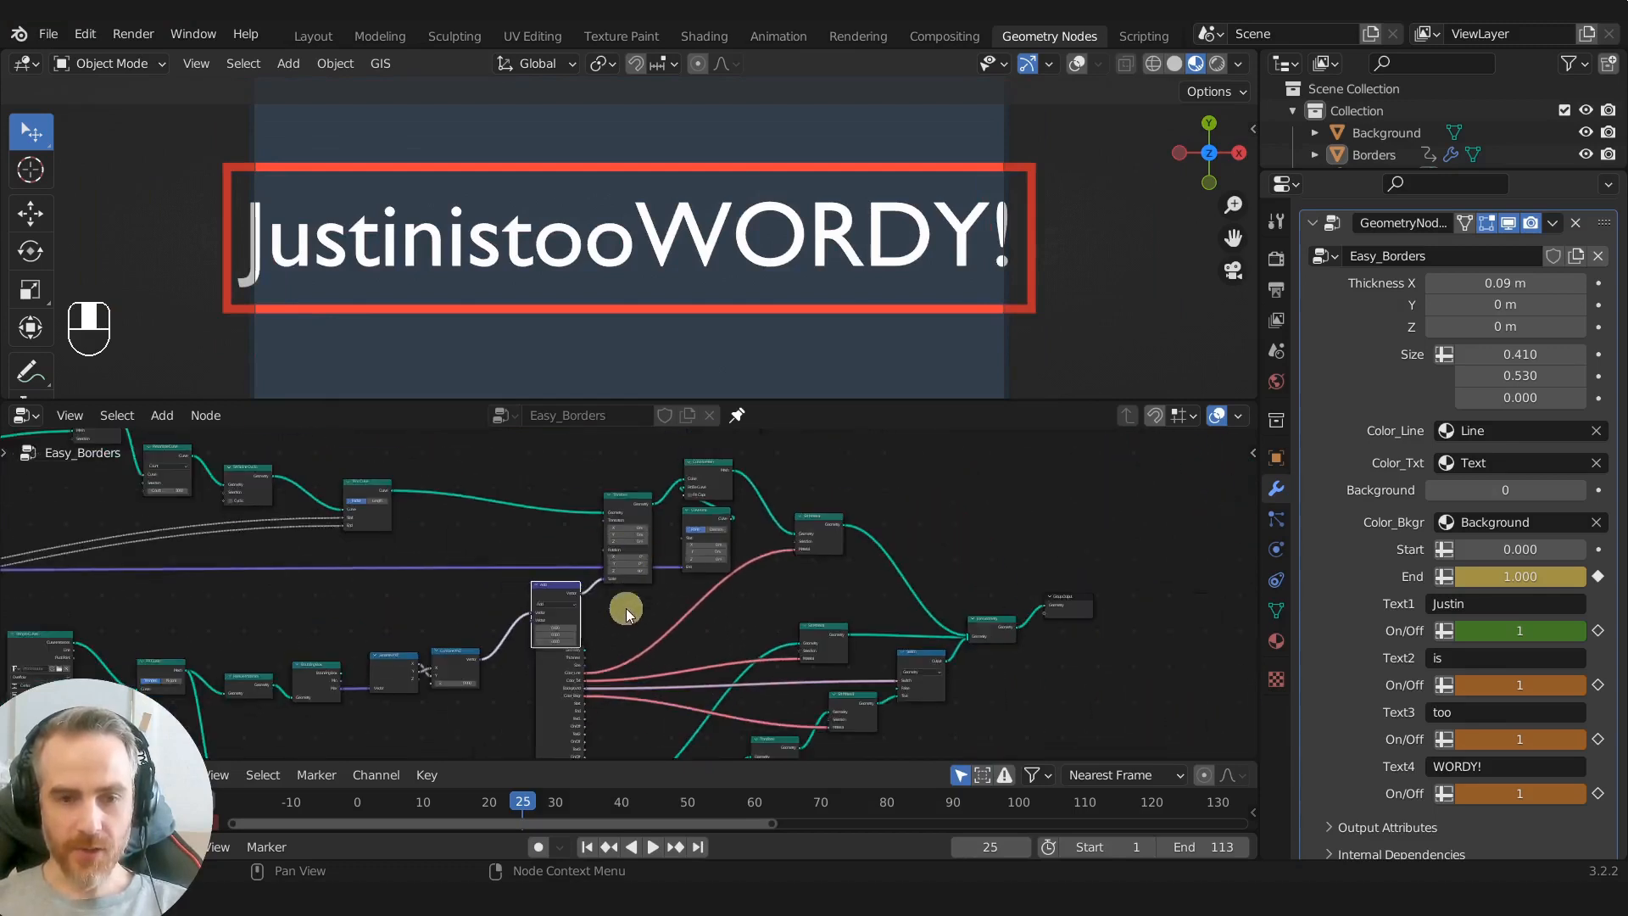
{"action": "middle_click_drag", "start_coordinate": [570, 502], "coordinate": [674, 538]}
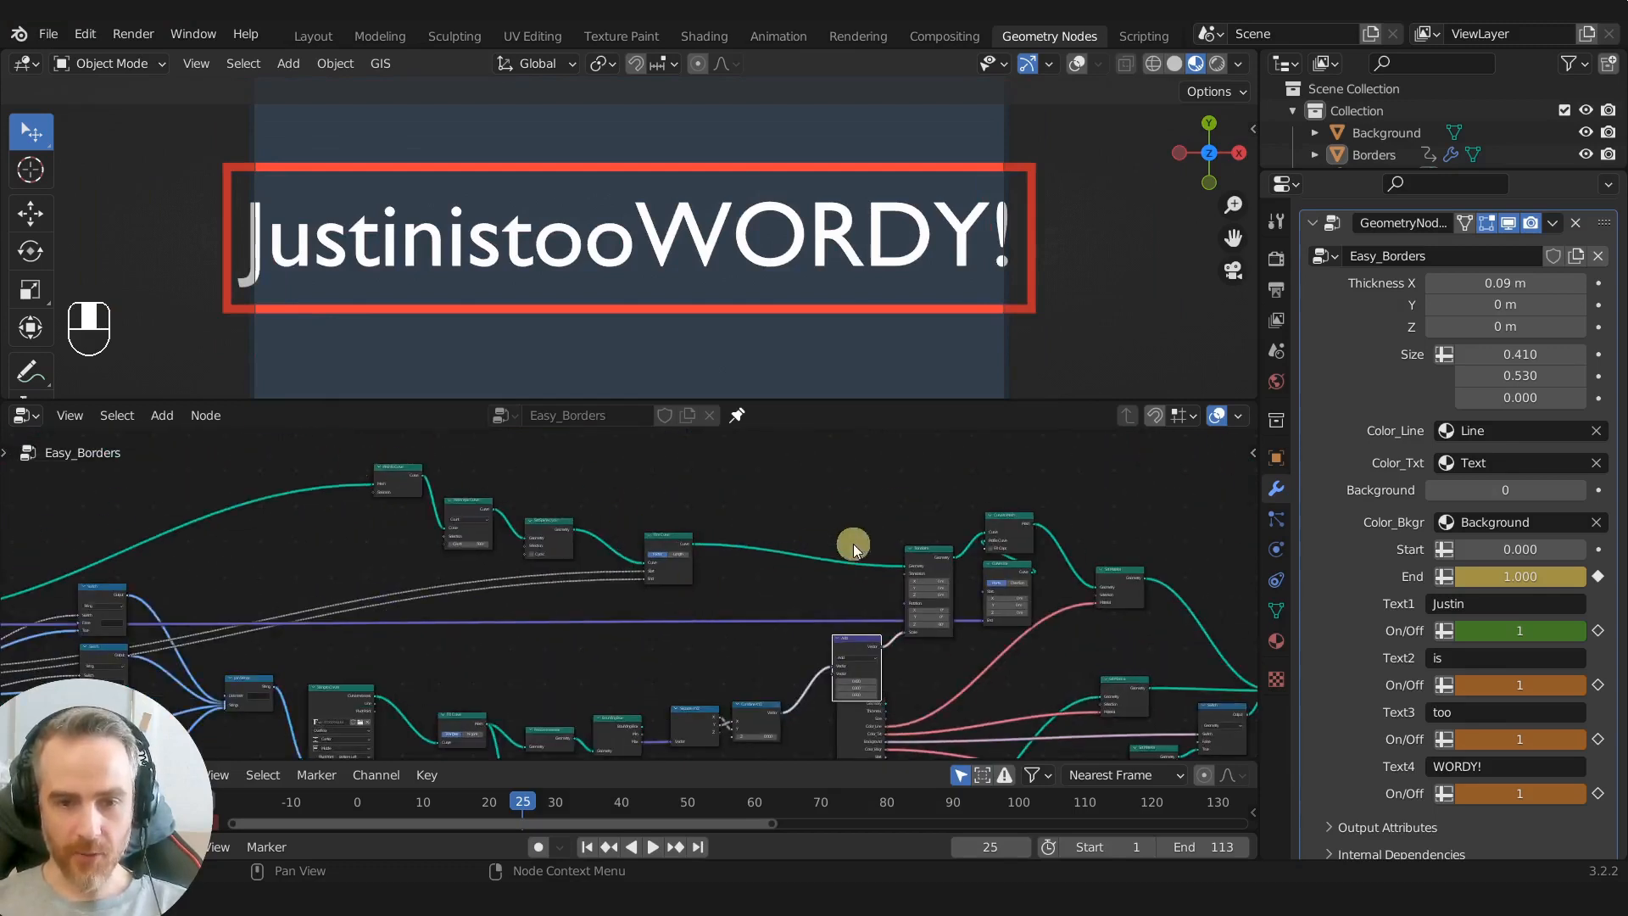
{"action": "middle_click_drag", "start_coordinate": [737, 642], "coordinate": [791, 545]}
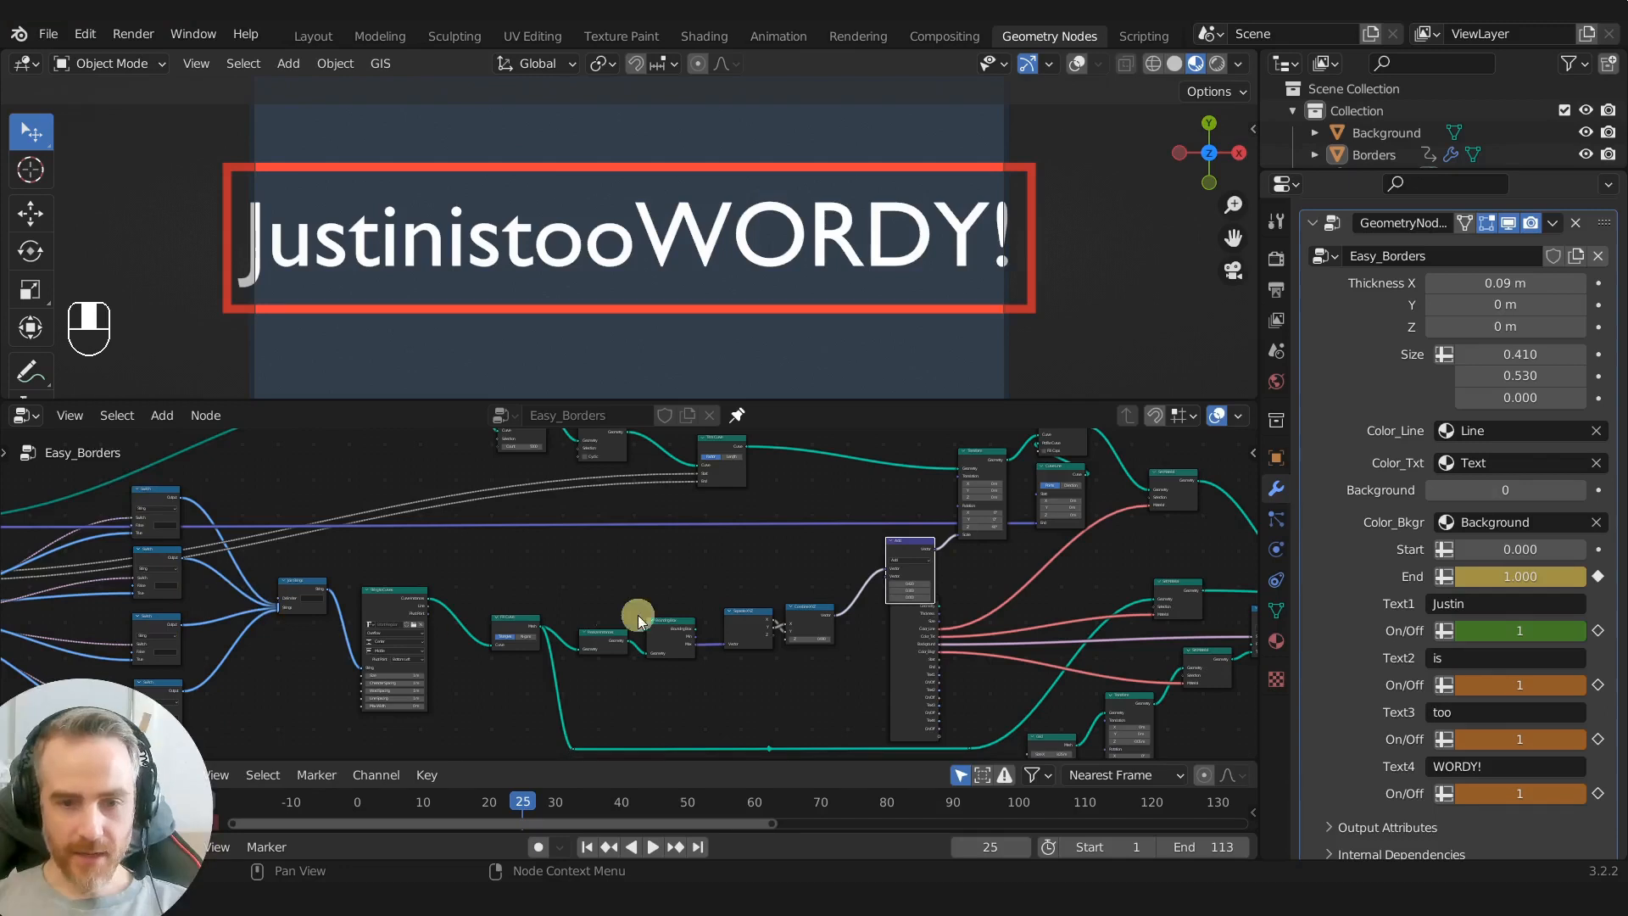
{"action": "middle_click_drag", "start_coordinate": [880, 536], "coordinate": [669, 647]}
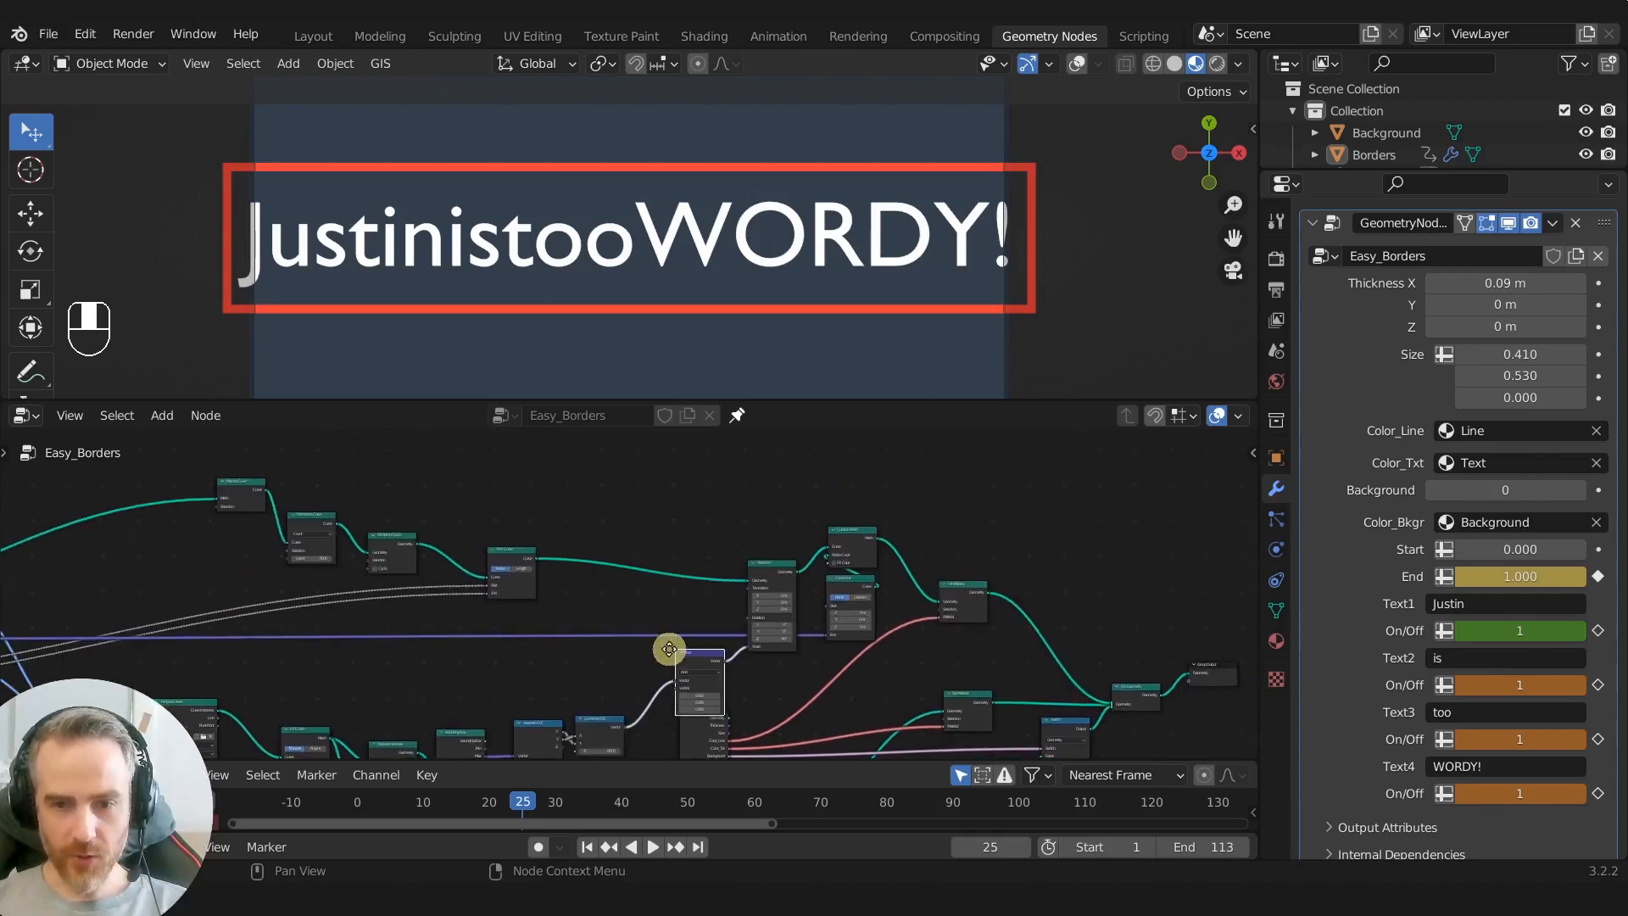
{"action": "scroll", "coordinate": [531, 553], "scroll_direction": "down", "scroll_amount": 1}
{"action": "middle_click_drag", "start_coordinate": [7, 564], "coordinate": [369, 554]}
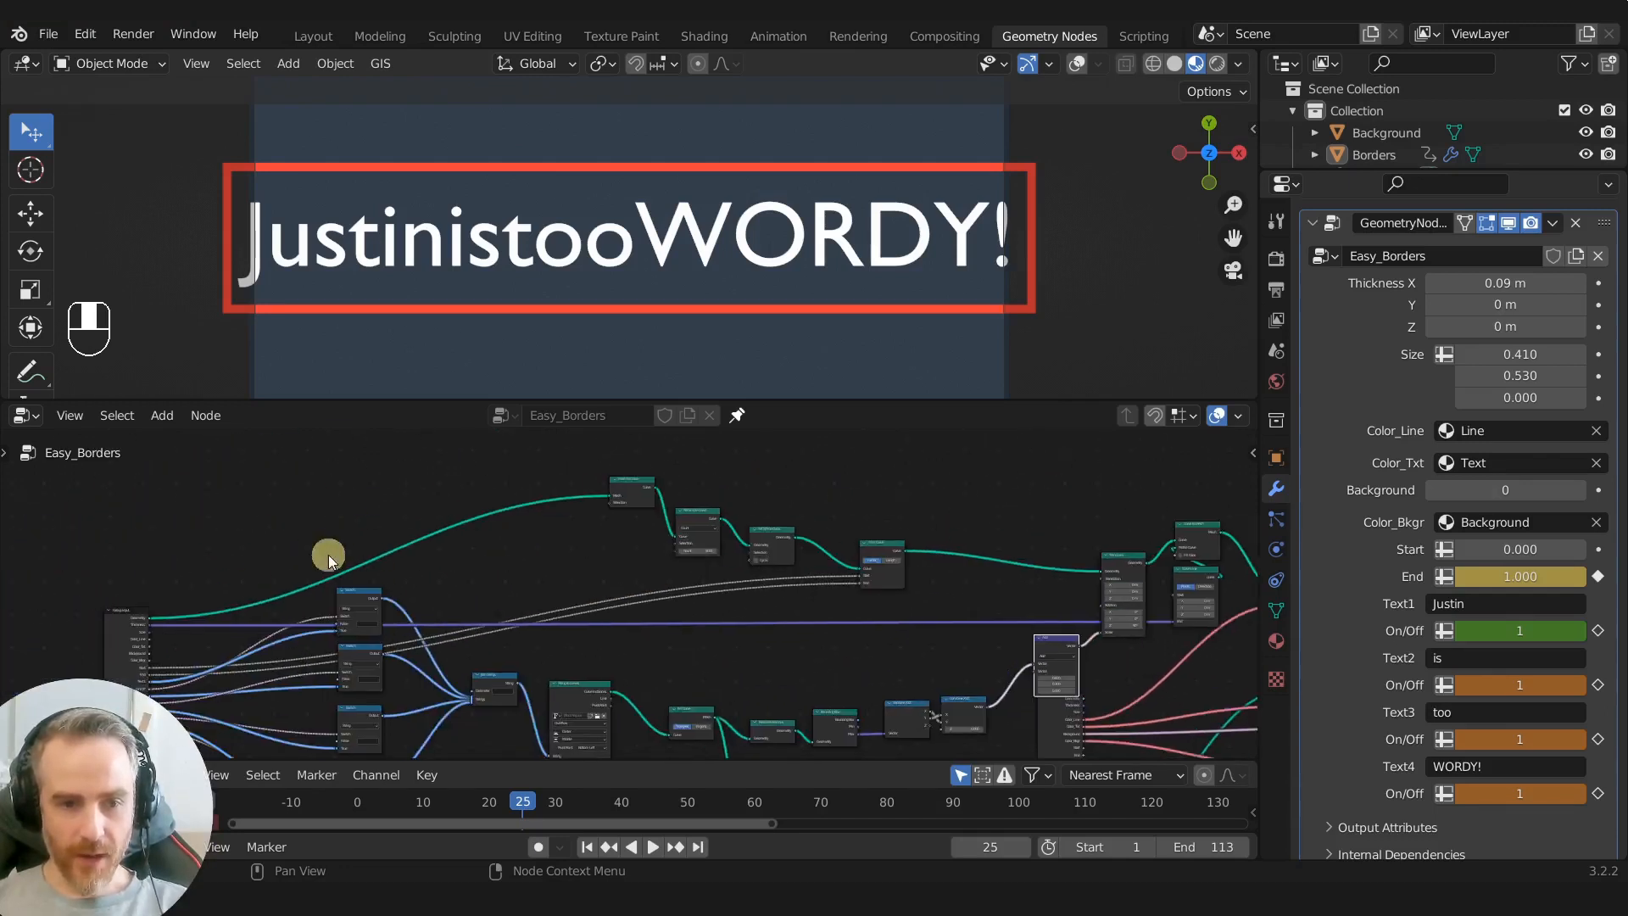
{"action": "scroll", "coordinate": [611, 552], "scroll_direction": "up", "scroll_amount": 1}
{"action": "scroll", "coordinate": [610, 552], "scroll_direction": "down", "scroll_amount": 1}
{"action": "scroll", "coordinate": [475, 563], "scroll_direction": "up", "scroll_amount": 6}
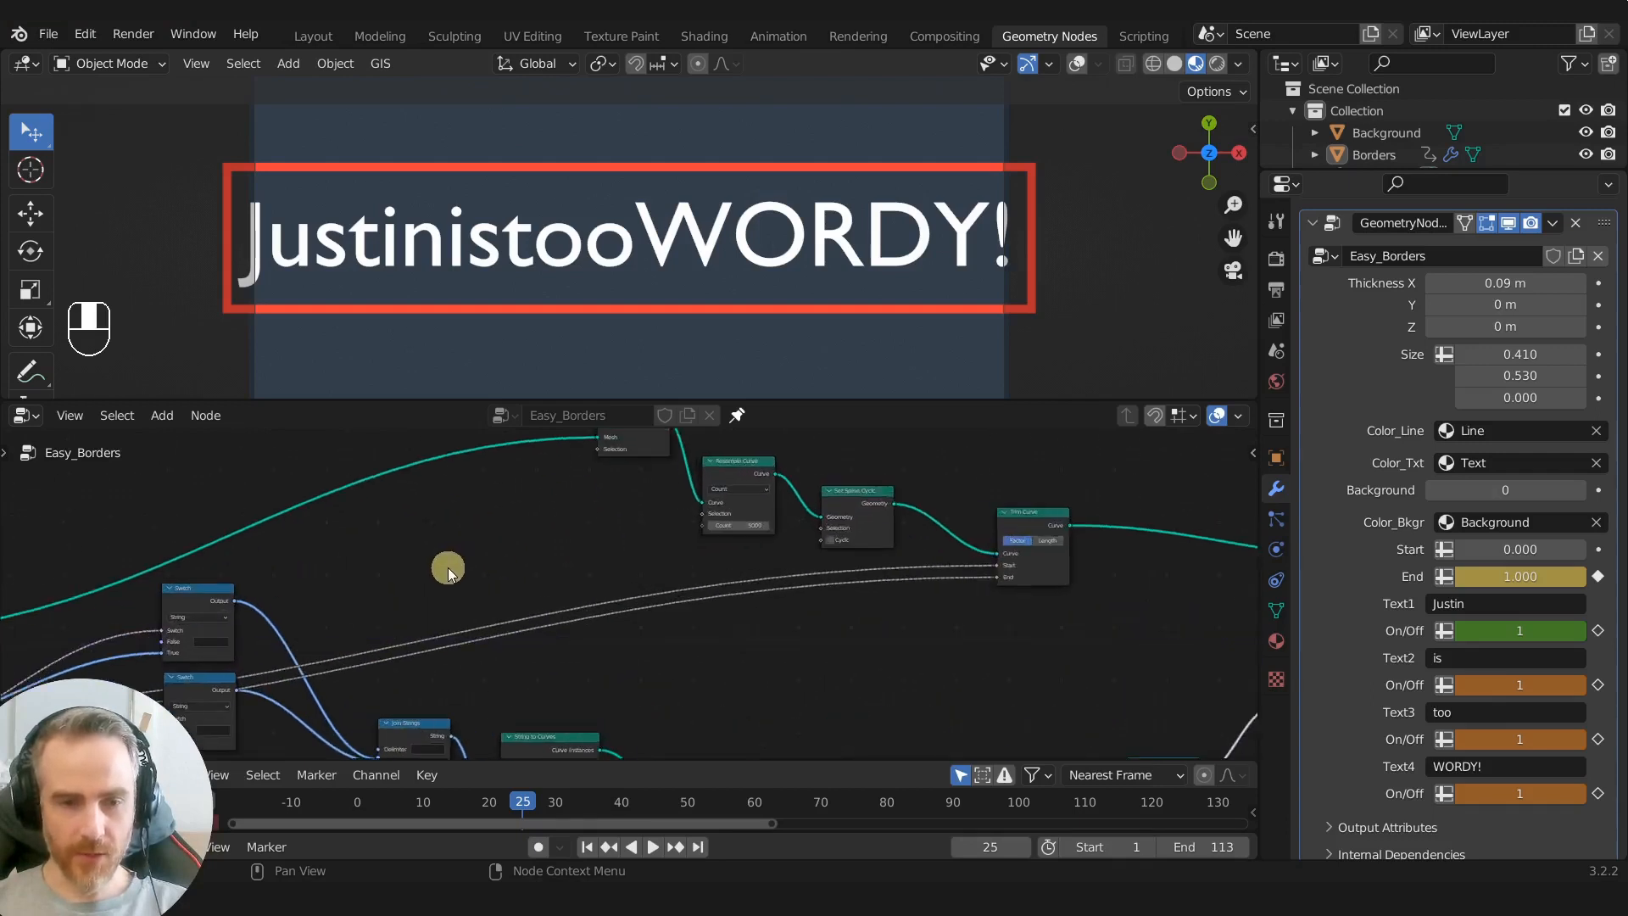
Step: Shift the Mesh to Curve node slightly, examine its link into Resample Curve, and select the Borders object
{"action": "middle_click_drag", "start_coordinate": [454, 561], "coordinate": [483, 648]}
{"action": "scroll", "coordinate": [483, 644], "scroll_direction": "up", "scroll_amount": 2}
{"action": "left_click_drag", "start_coordinate": [650, 486], "coordinate": [600, 499]}
{"action": "middle_click_drag", "start_coordinate": [526, 636], "coordinate": [829, 611]}
{"action": "scroll", "coordinate": [652, 598], "scroll_direction": "down", "scroll_amount": 2}
{"action": "middle_click_drag", "start_coordinate": [405, 589], "coordinate": [262, 569]}
{"action": "scroll", "coordinate": [740, 560], "scroll_direction": "up", "scroll_amount": 6}
{"action": "middle_click_drag", "start_coordinate": [759, 483], "coordinate": [611, 570]}
{"action": "left_click_drag", "start_coordinate": [614, 490], "coordinate": [611, 509]}
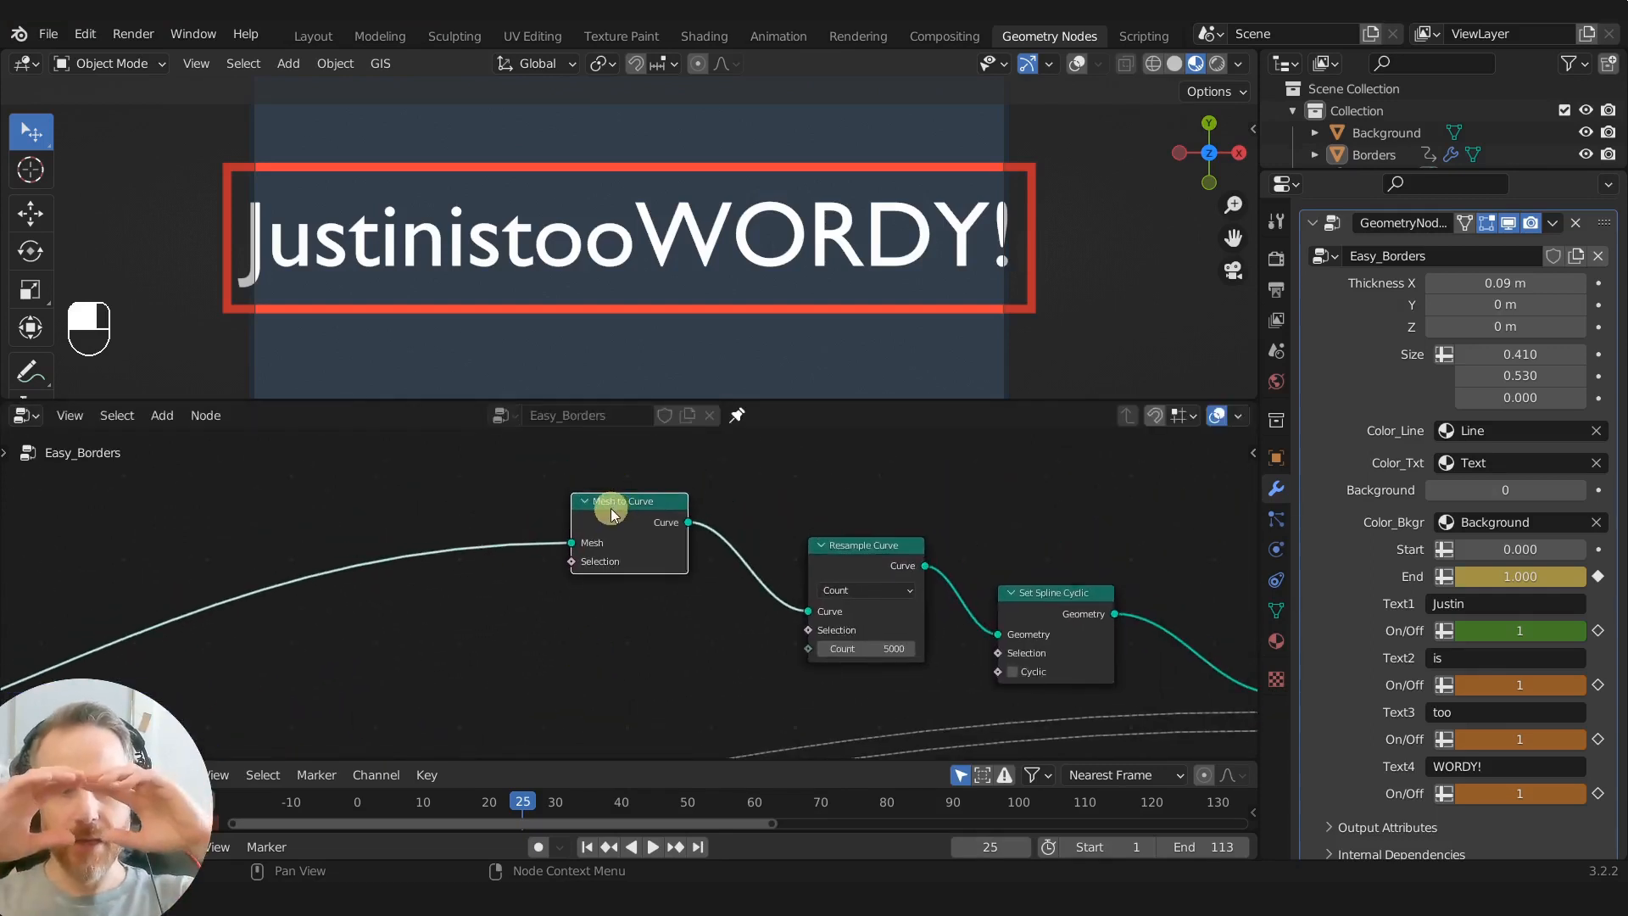
{"action": "left_click", "coordinate": [1379, 156]}
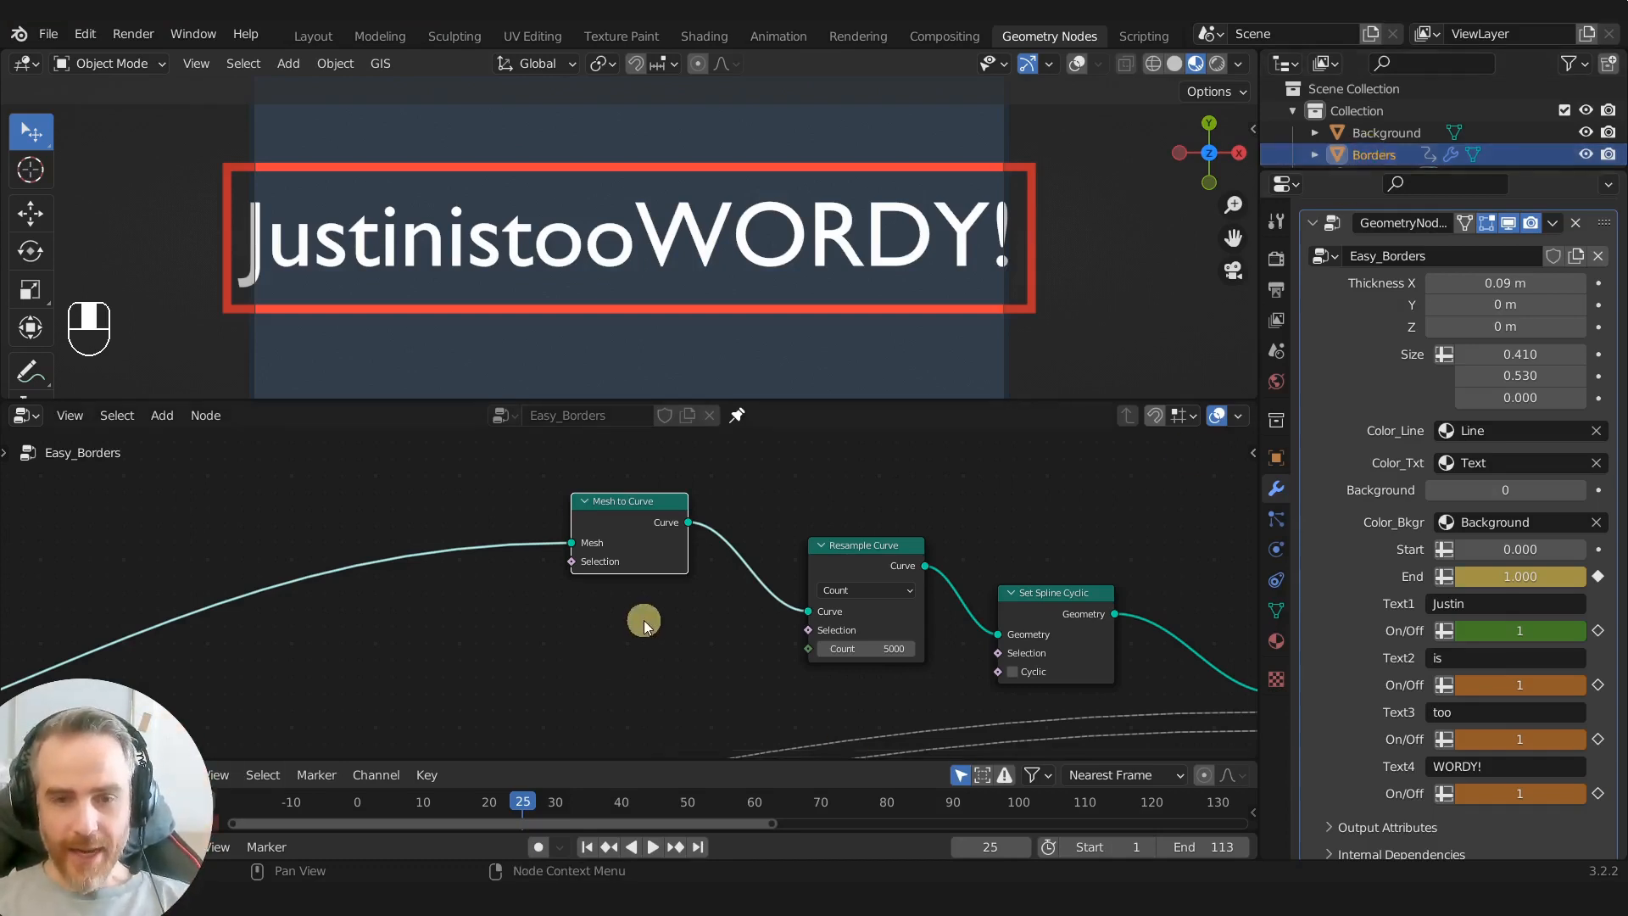
Step: Select the Resample Curve node, nudge it towards Mesh to Curve, and set its Count to 10
{"action": "left_click_drag", "start_coordinate": [867, 560], "coordinate": [834, 557]}
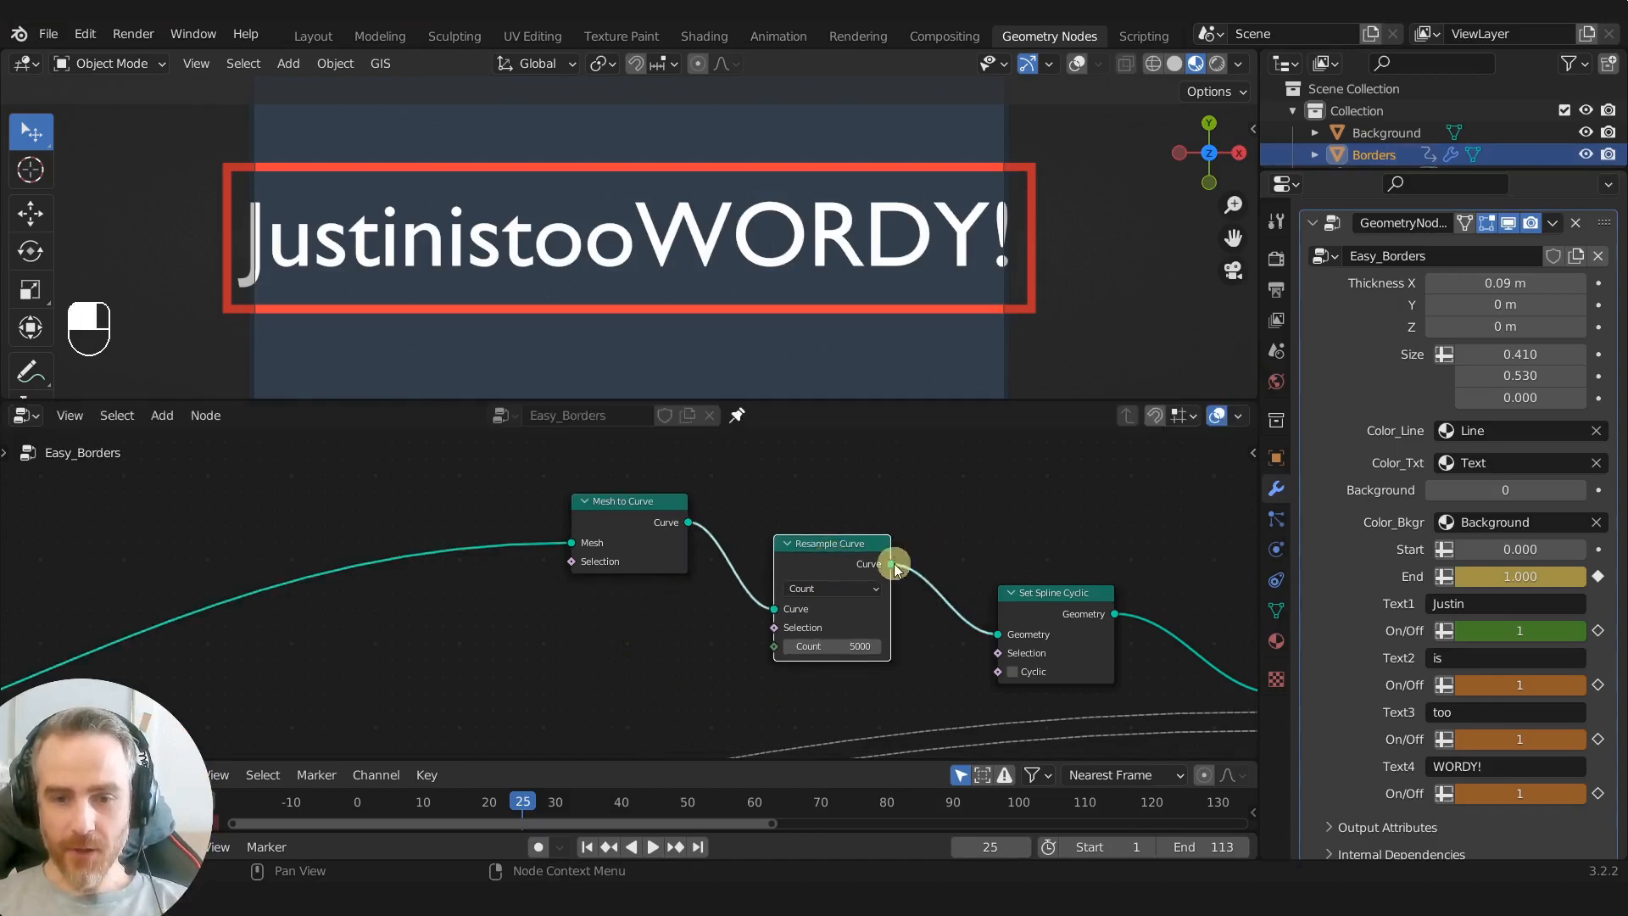
{"action": "middle_click_drag", "start_coordinate": [841, 691], "coordinate": [579, 700]}
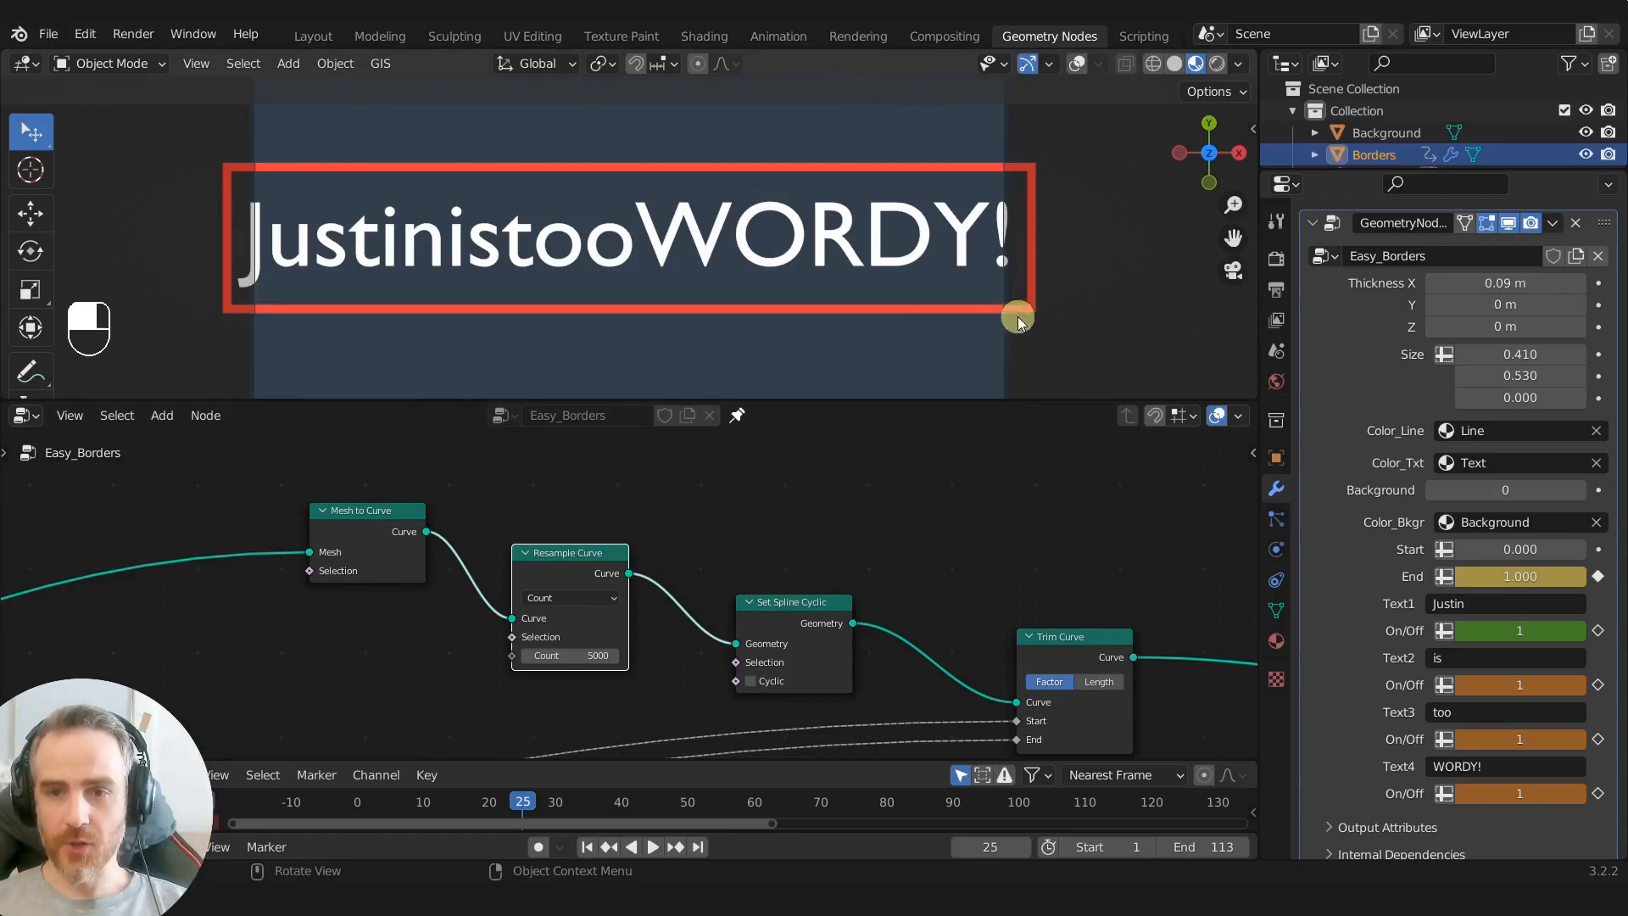
{"action": "scroll", "coordinate": [590, 672], "scroll_direction": "up", "scroll_amount": 2}
{"action": "left_click_drag", "start_coordinate": [590, 671], "coordinate": [628, 674]}
{"action": "left_click", "coordinate": [572, 675]}
{"action": "type", "text": "1"}
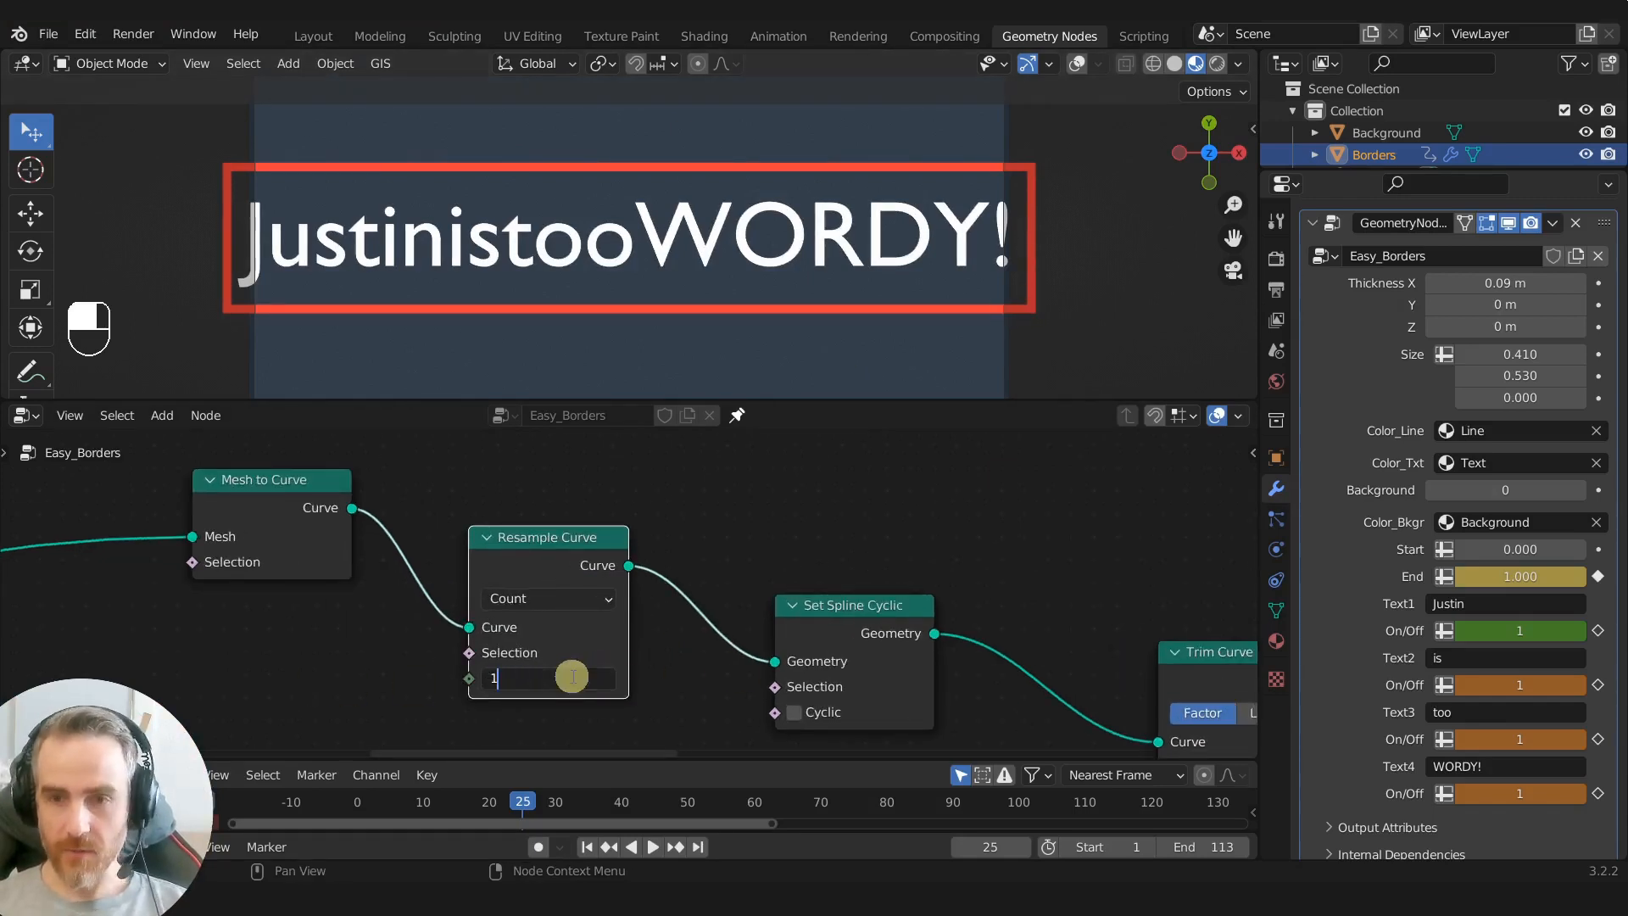
{"action": "type", "text": "0"}
{"action": "key", "text": "Return"}
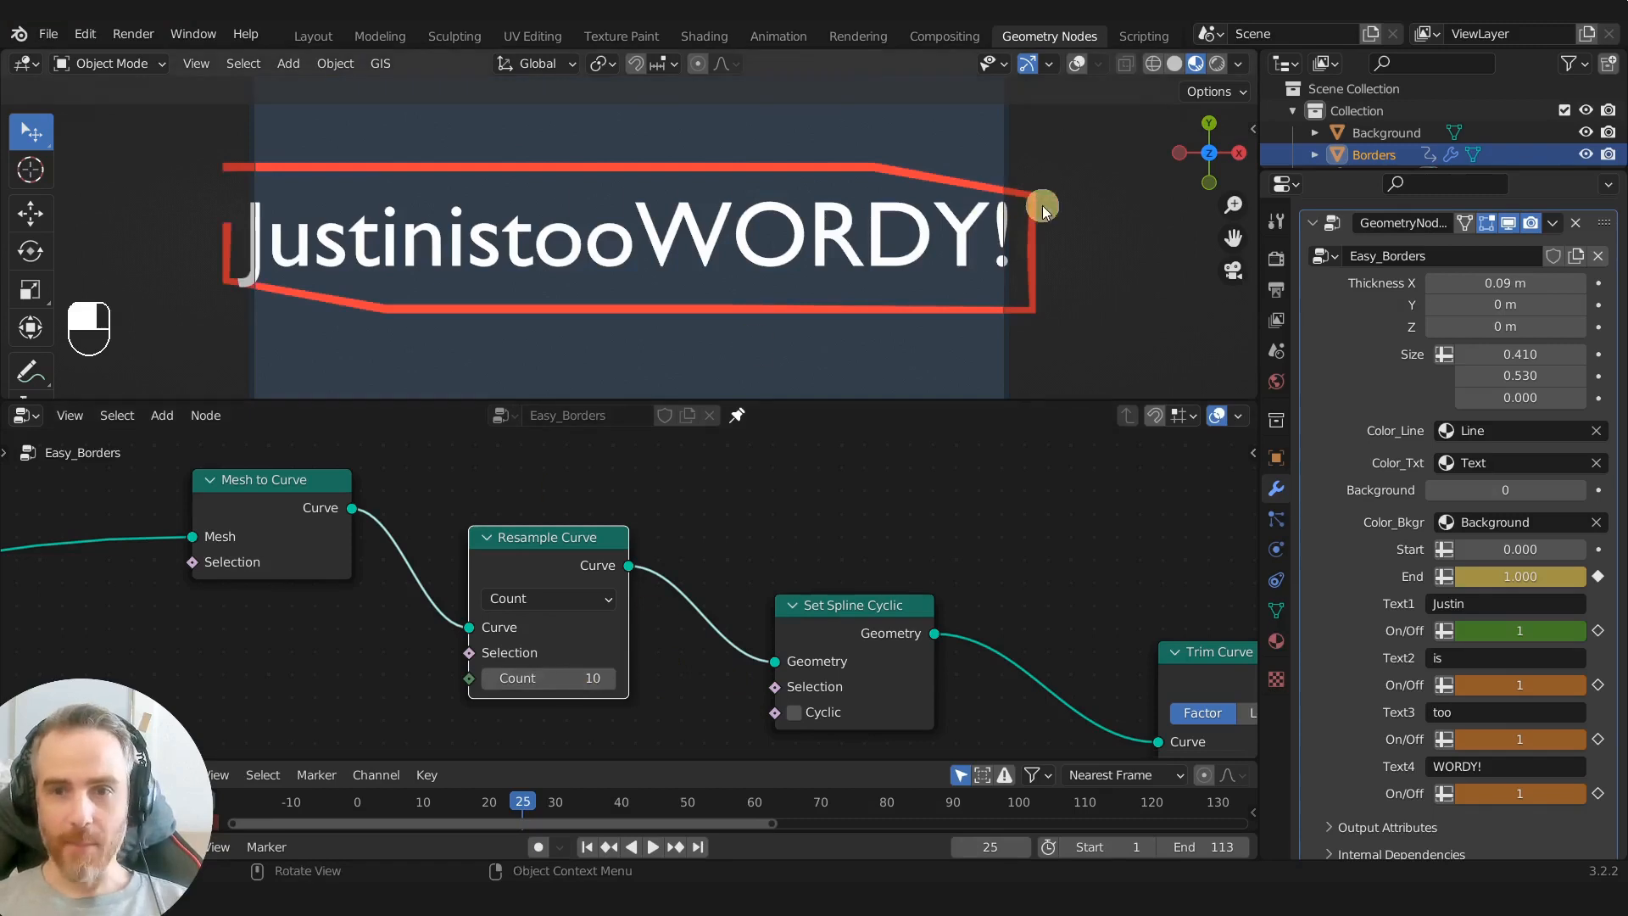
Step: Raise the Resample Curve node's Count to 97 and switch the viewport to the top view
{"action": "left_click_drag", "start_coordinate": [527, 677], "coordinate": [604, 677]}
{"action": "scroll", "coordinate": [866, 316], "scroll_direction": "up", "scroll_amount": 2}
{"action": "middle_click_drag", "start_coordinate": [865, 317], "coordinate": [749, 313]}
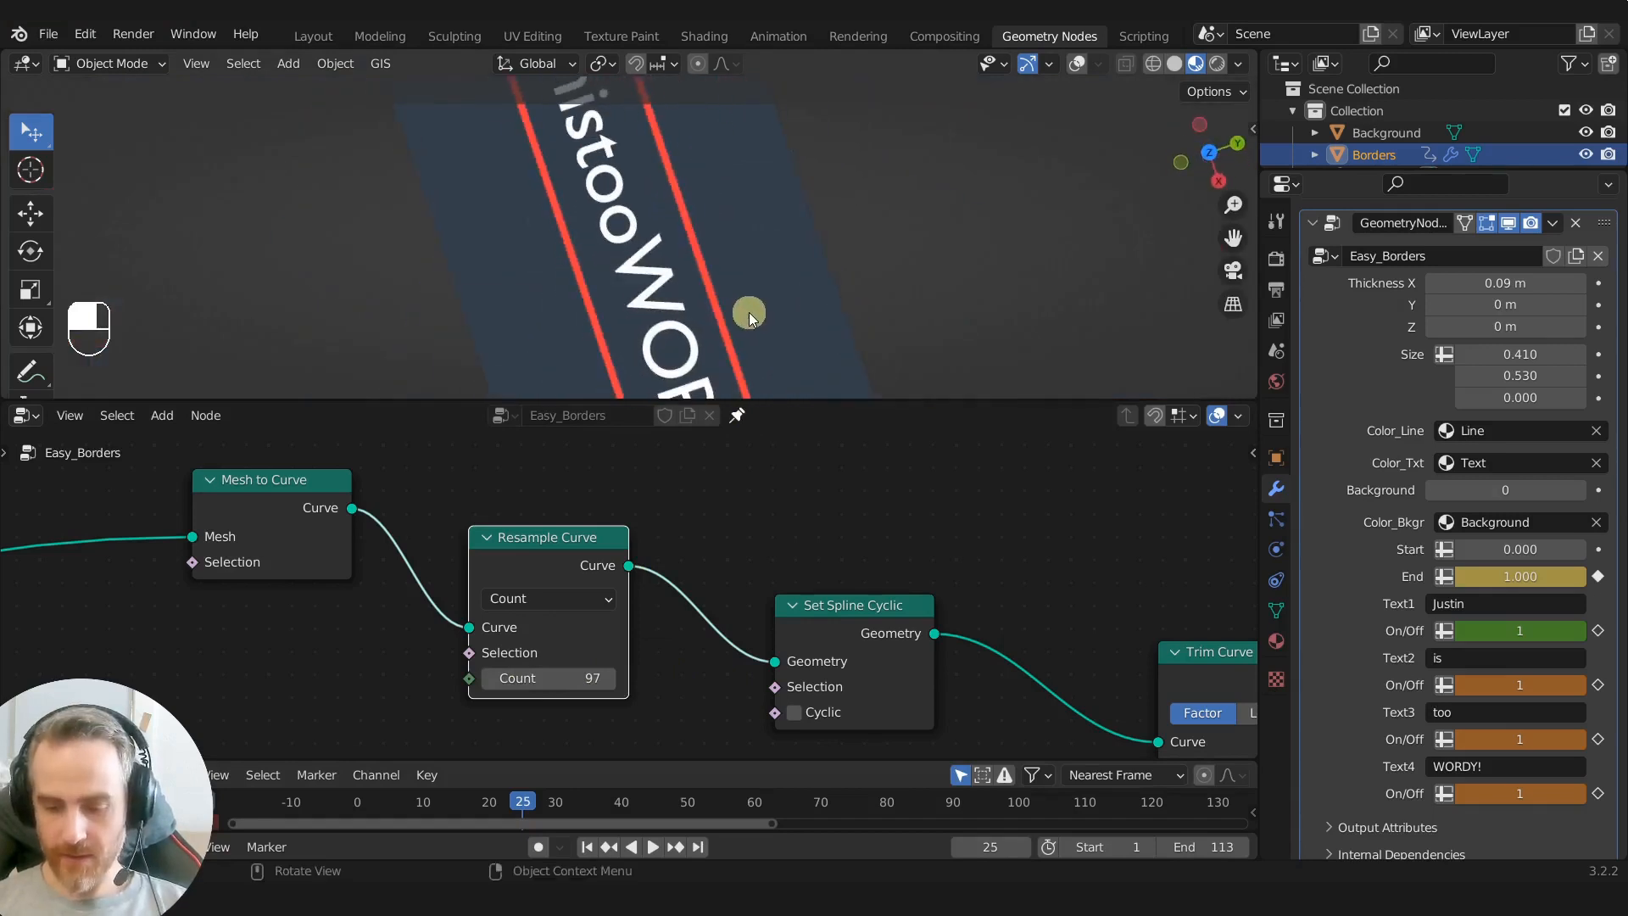
{"action": "key", "text": "KP_7"}
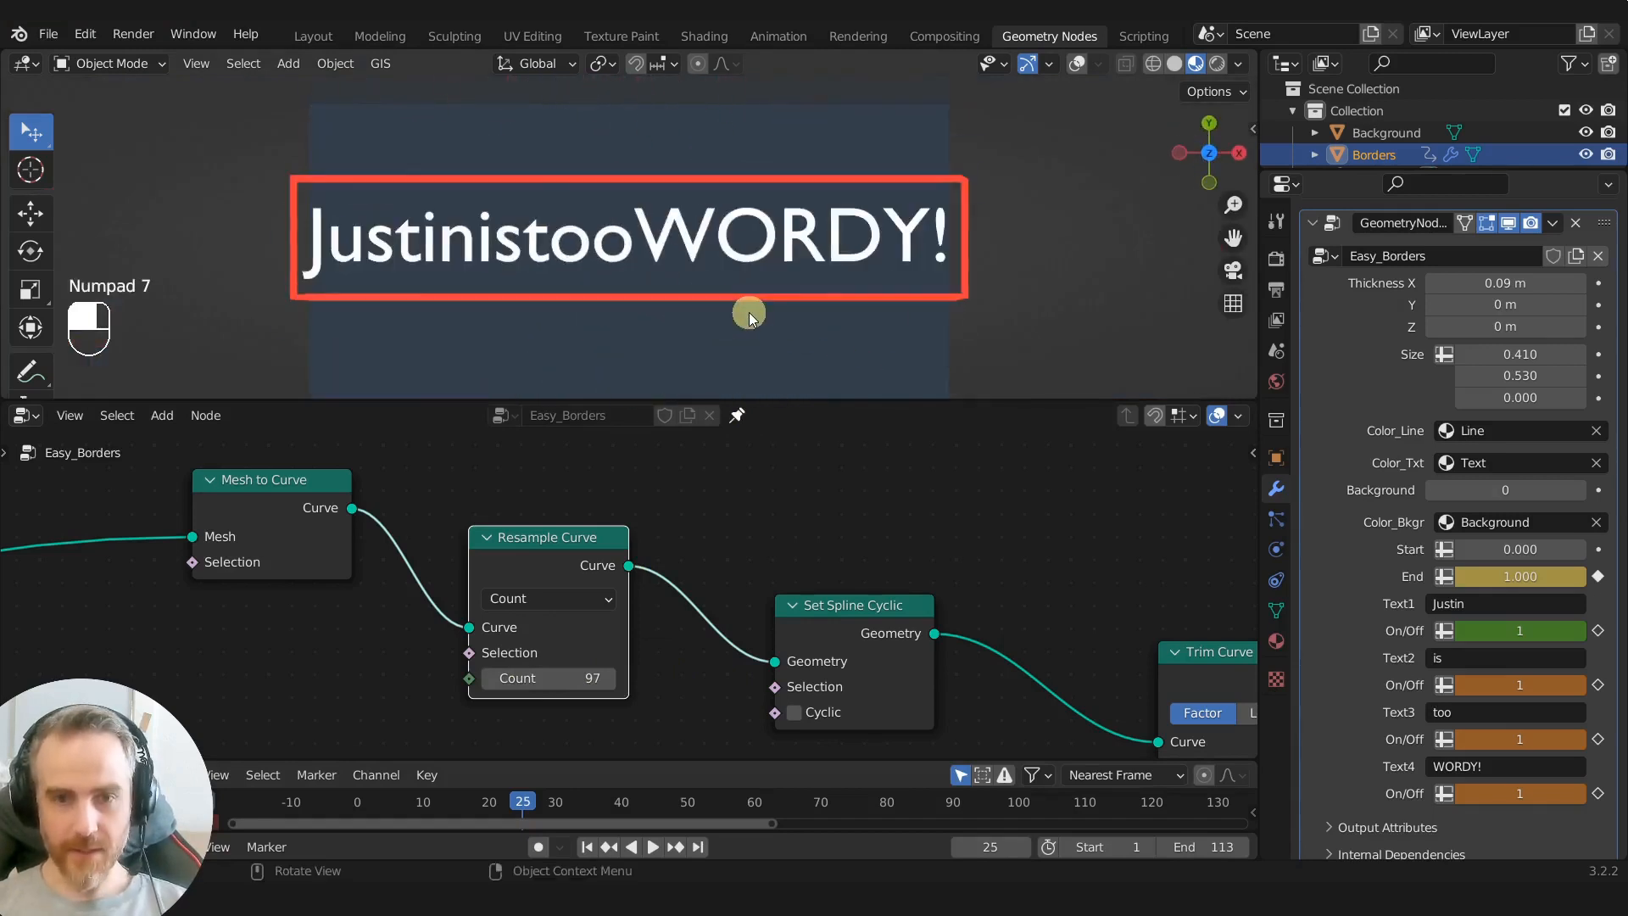
Step: Switch off all four texts, Text1 to Text4, in the Easy_Borders modifier
{"action": "left_click", "coordinate": [1460, 792]}
{"action": "left_click", "coordinate": [1466, 734]}
{"action": "left_click", "coordinate": [1460, 684]}
{"action": "left_click", "coordinate": [1457, 630]}
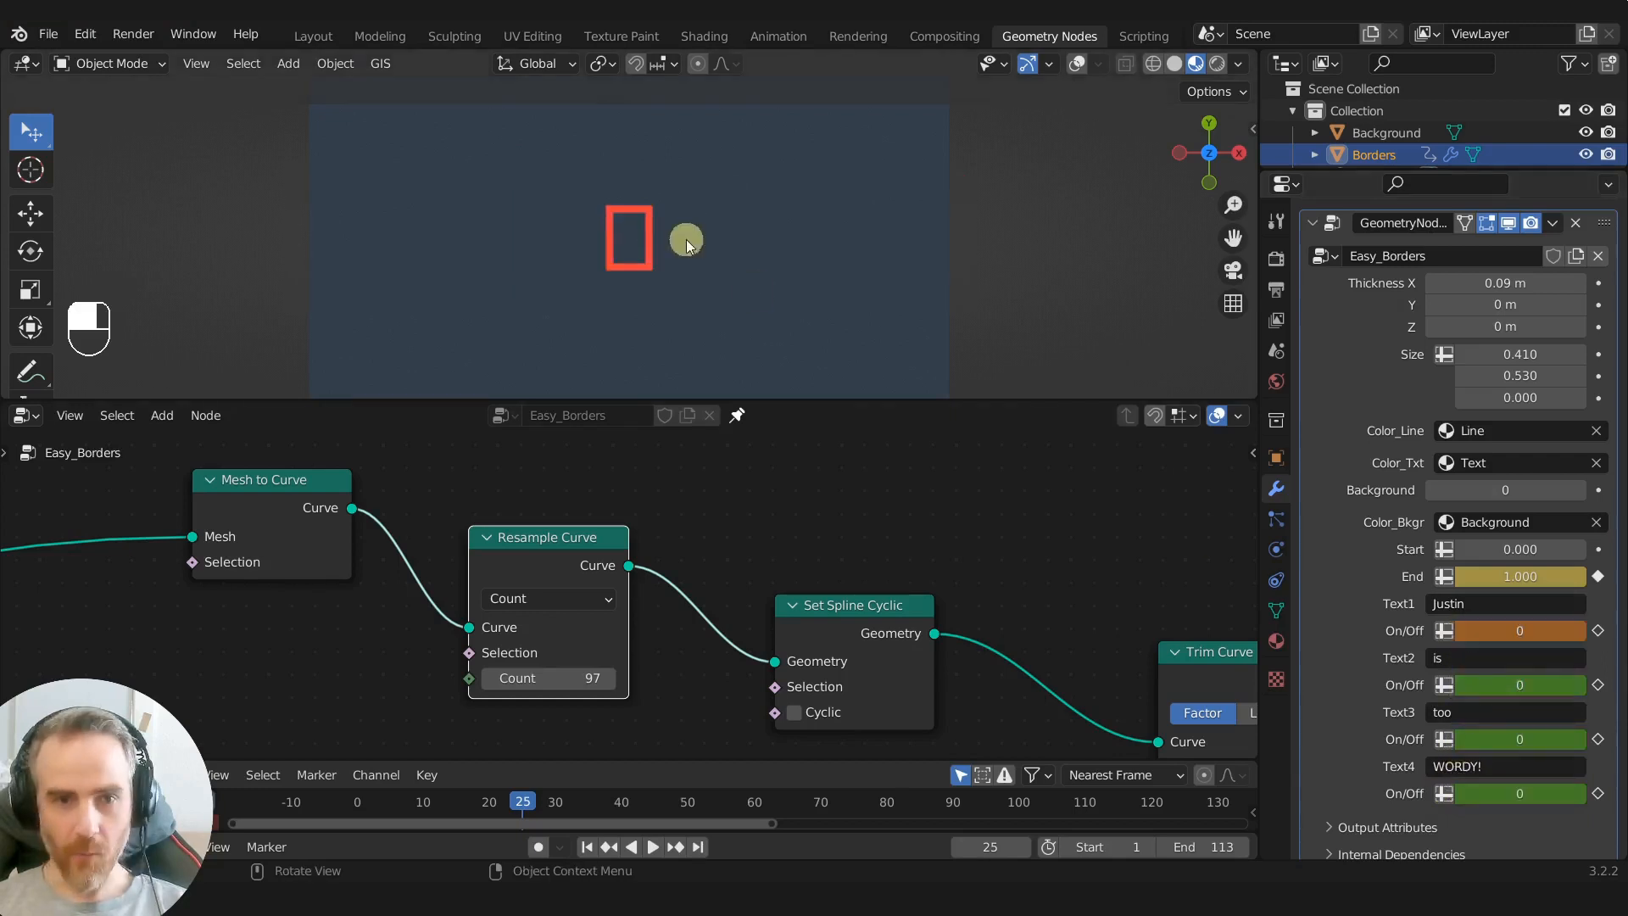
Step: Switch Text1 back on and change its text to Blender
{"action": "left_click", "coordinate": [1575, 630]}
{"action": "left_click", "coordinate": [1486, 599]}
{"action": "type", "text": "Blender"}
{"action": "key", "text": "Return"}
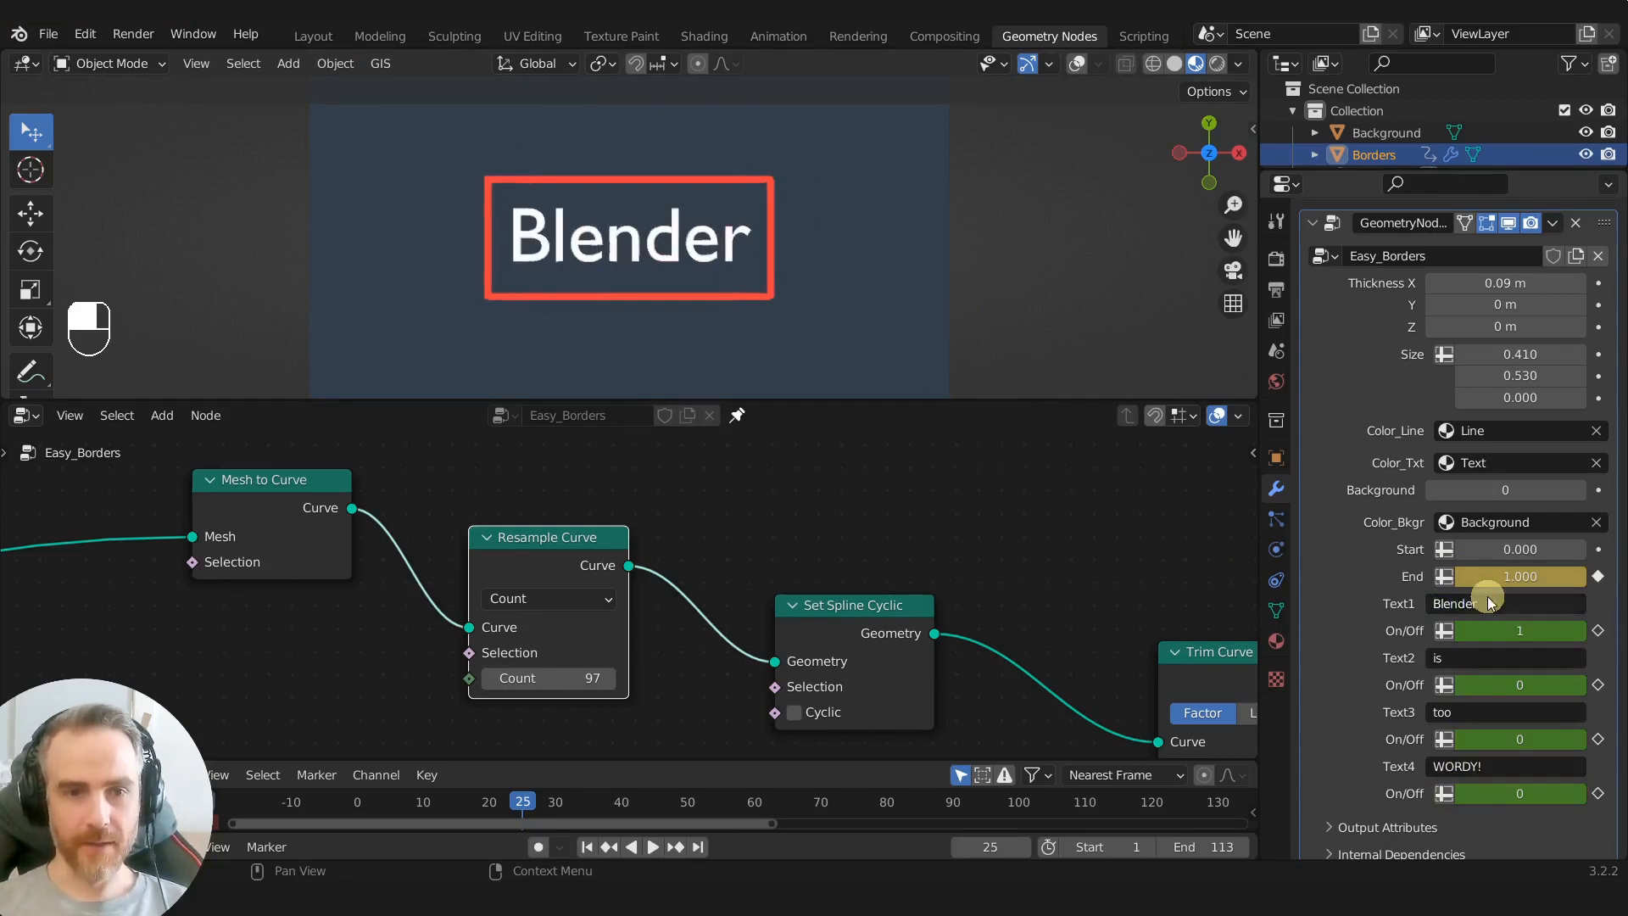
Step: Raise the Resample Curve node's Count to 404 while viewing the border's upper-right corner up close
{"action": "scroll", "coordinate": [676, 162], "scroll_direction": "up", "scroll_amount": 6}
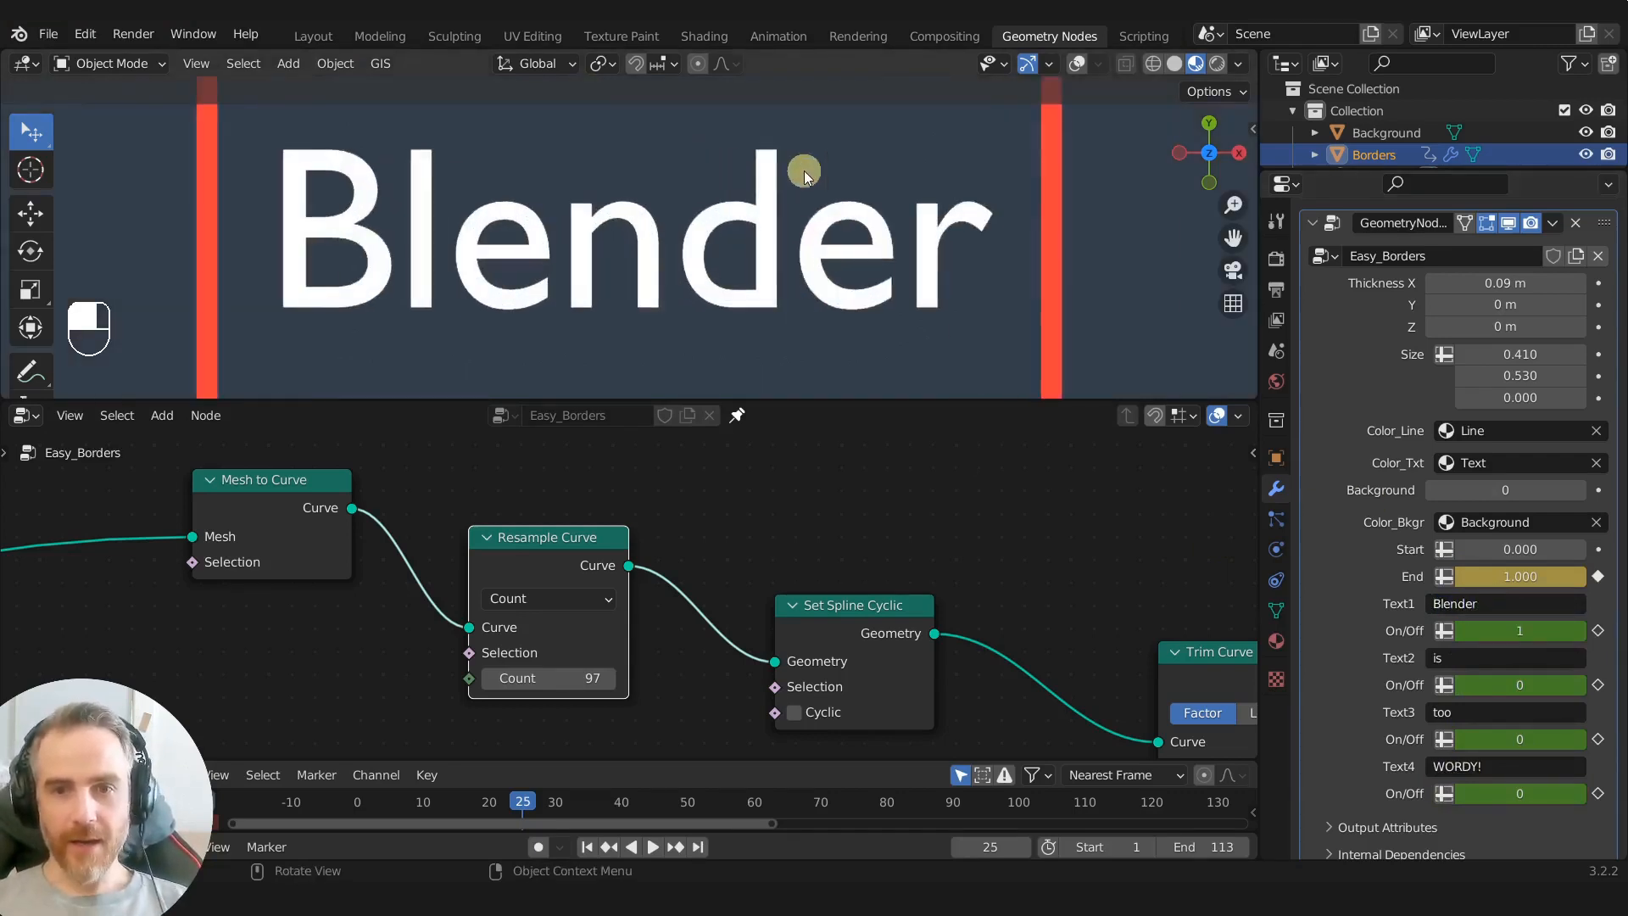
{"action": "scroll", "coordinate": [818, 182], "scroll_direction": "down", "scroll_amount": 2}
{"action": "middle_click_drag", "start_coordinate": [822, 181], "coordinate": [761, 260], "text": "shift"}
{"action": "scroll", "coordinate": [857, 197], "scroll_direction": "up", "scroll_amount": 5}
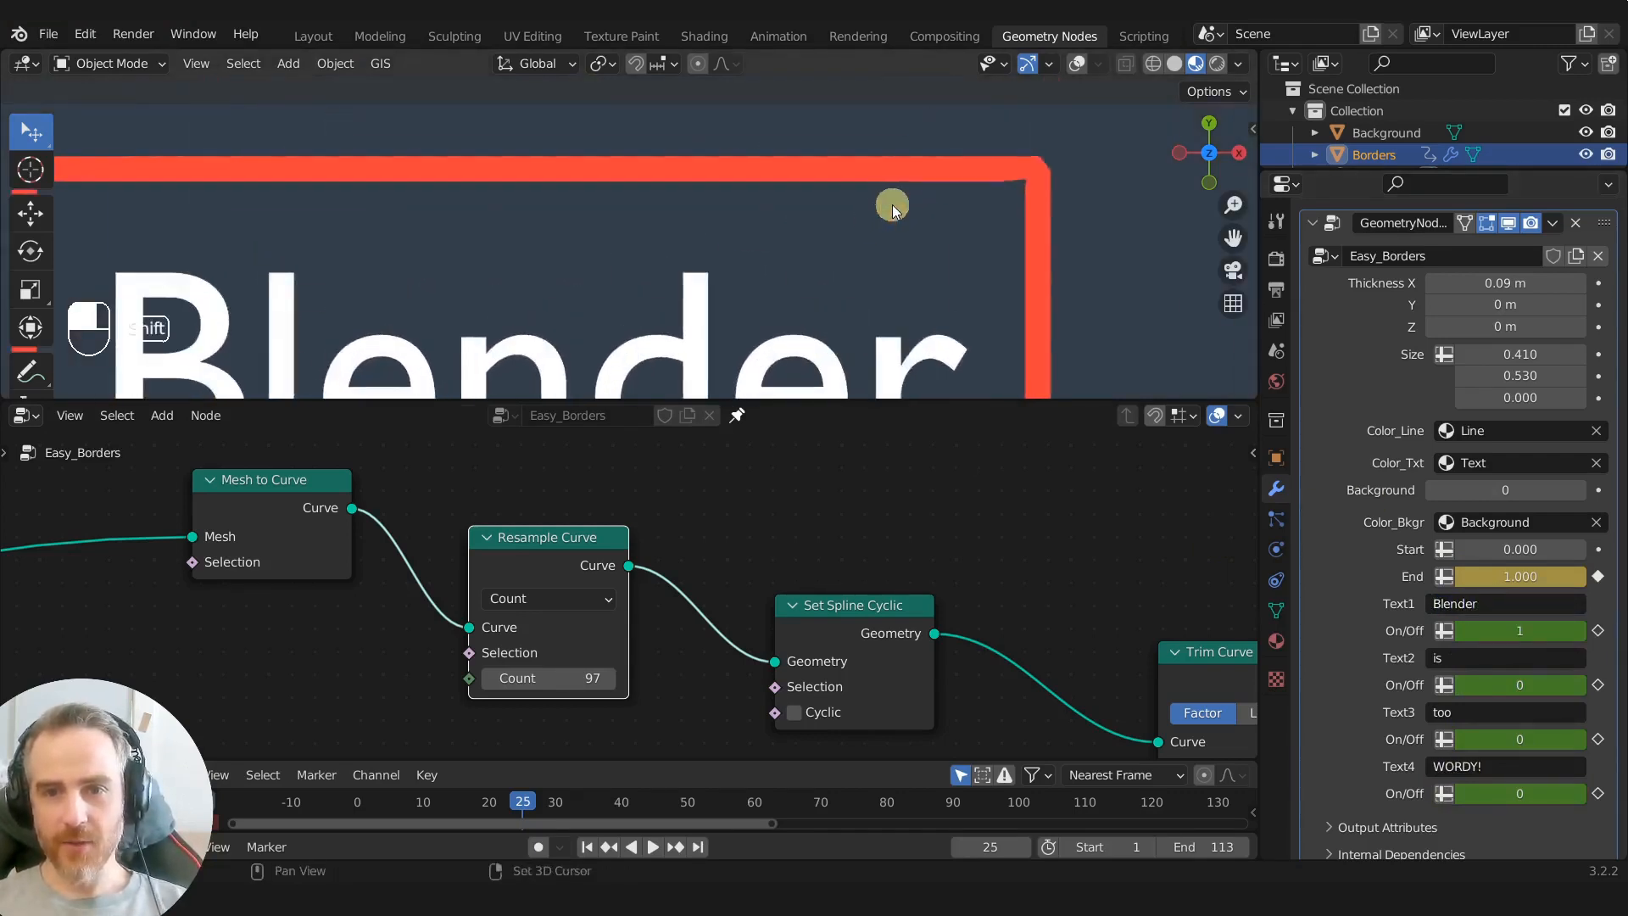
{"action": "left_click_drag", "start_coordinate": [534, 677], "coordinate": [584, 678]}
{"action": "left_click_drag", "start_coordinate": [797, 703], "coordinate": [803, 703]}
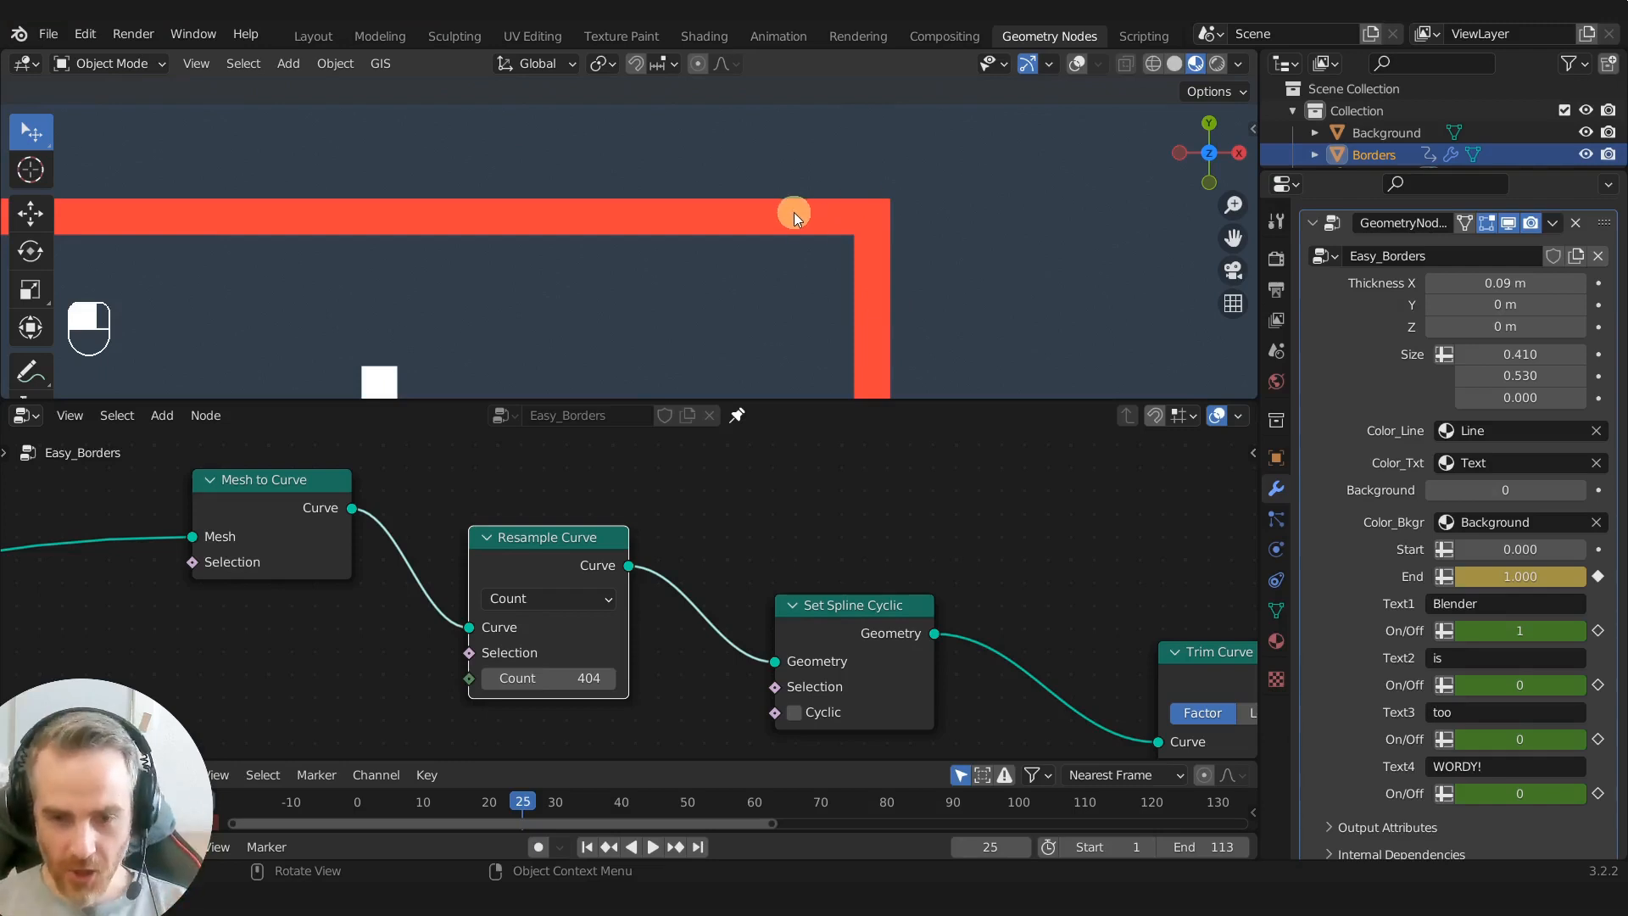
Step: Select the Set Spline Cyclic node and mute it with the whole Blender border in view
{"action": "scroll", "coordinate": [793, 212], "scroll_direction": "down", "scroll_amount": 1}
{"action": "scroll", "coordinate": [846, 520], "scroll_direction": "down", "scroll_amount": 5}
{"action": "middle_click_drag", "start_coordinate": [785, 565], "coordinate": [896, 532]}
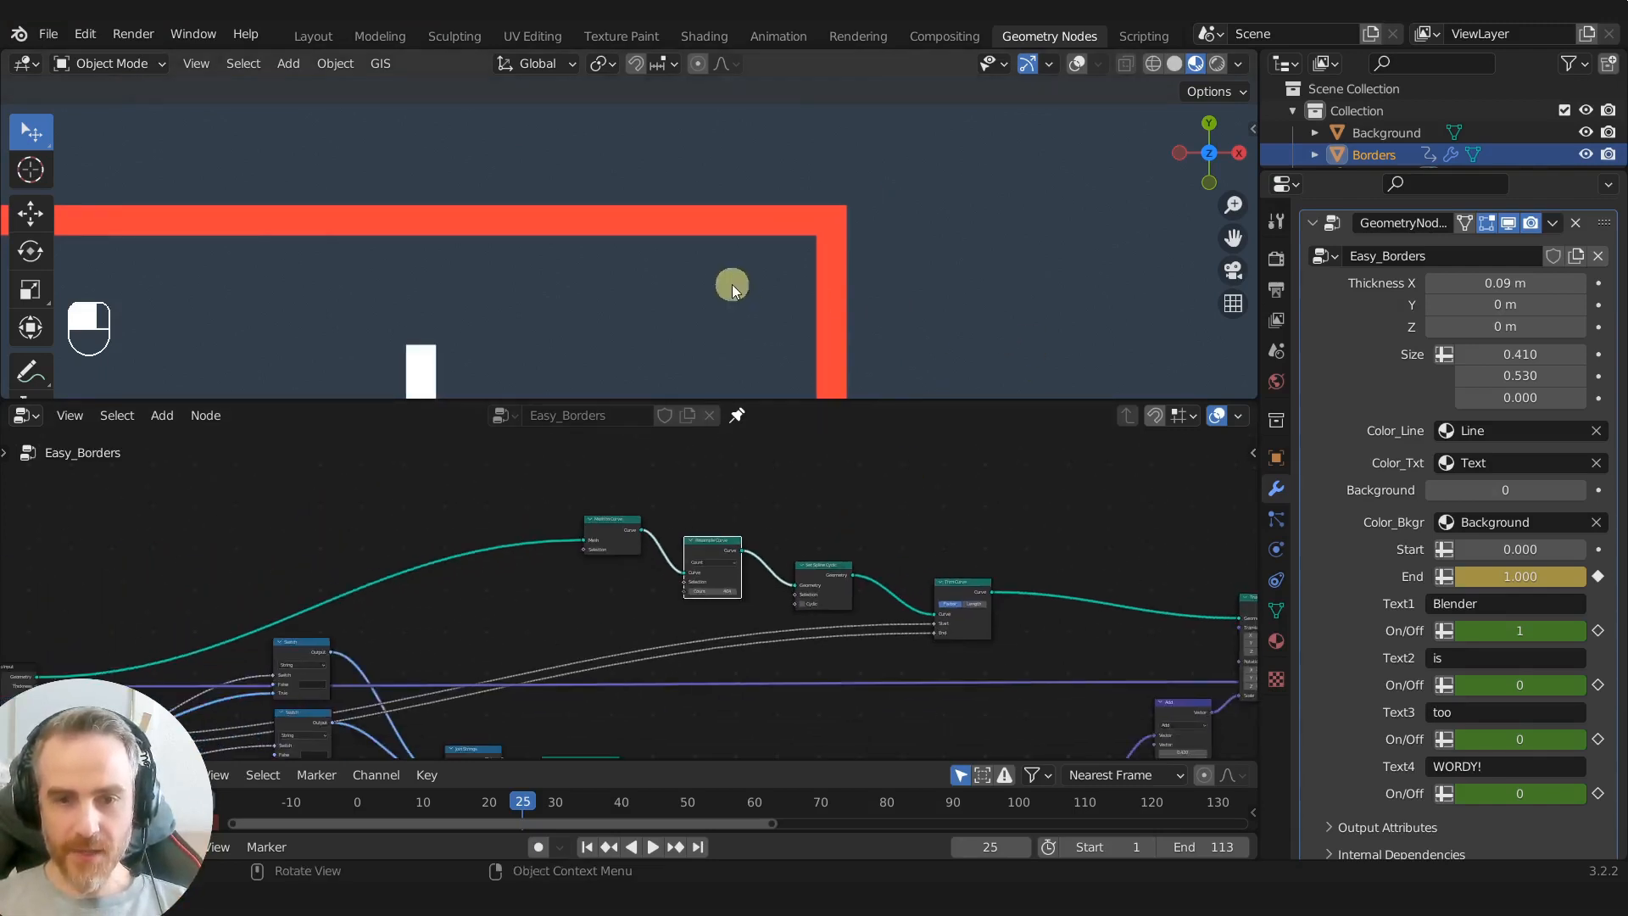
{"action": "scroll", "coordinate": [731, 284], "scroll_direction": "down", "scroll_amount": 5}
{"action": "middle_click_drag", "start_coordinate": [501, 297], "coordinate": [657, 228], "text": "shift"}
{"action": "left_click_drag", "start_coordinate": [827, 576], "coordinate": [830, 576]}
{"action": "scroll", "coordinate": [829, 581], "scroll_direction": "up", "scroll_amount": 3}
{"action": "middle_click_drag", "start_coordinate": [817, 593], "coordinate": [718, 596], "text": "shift"}
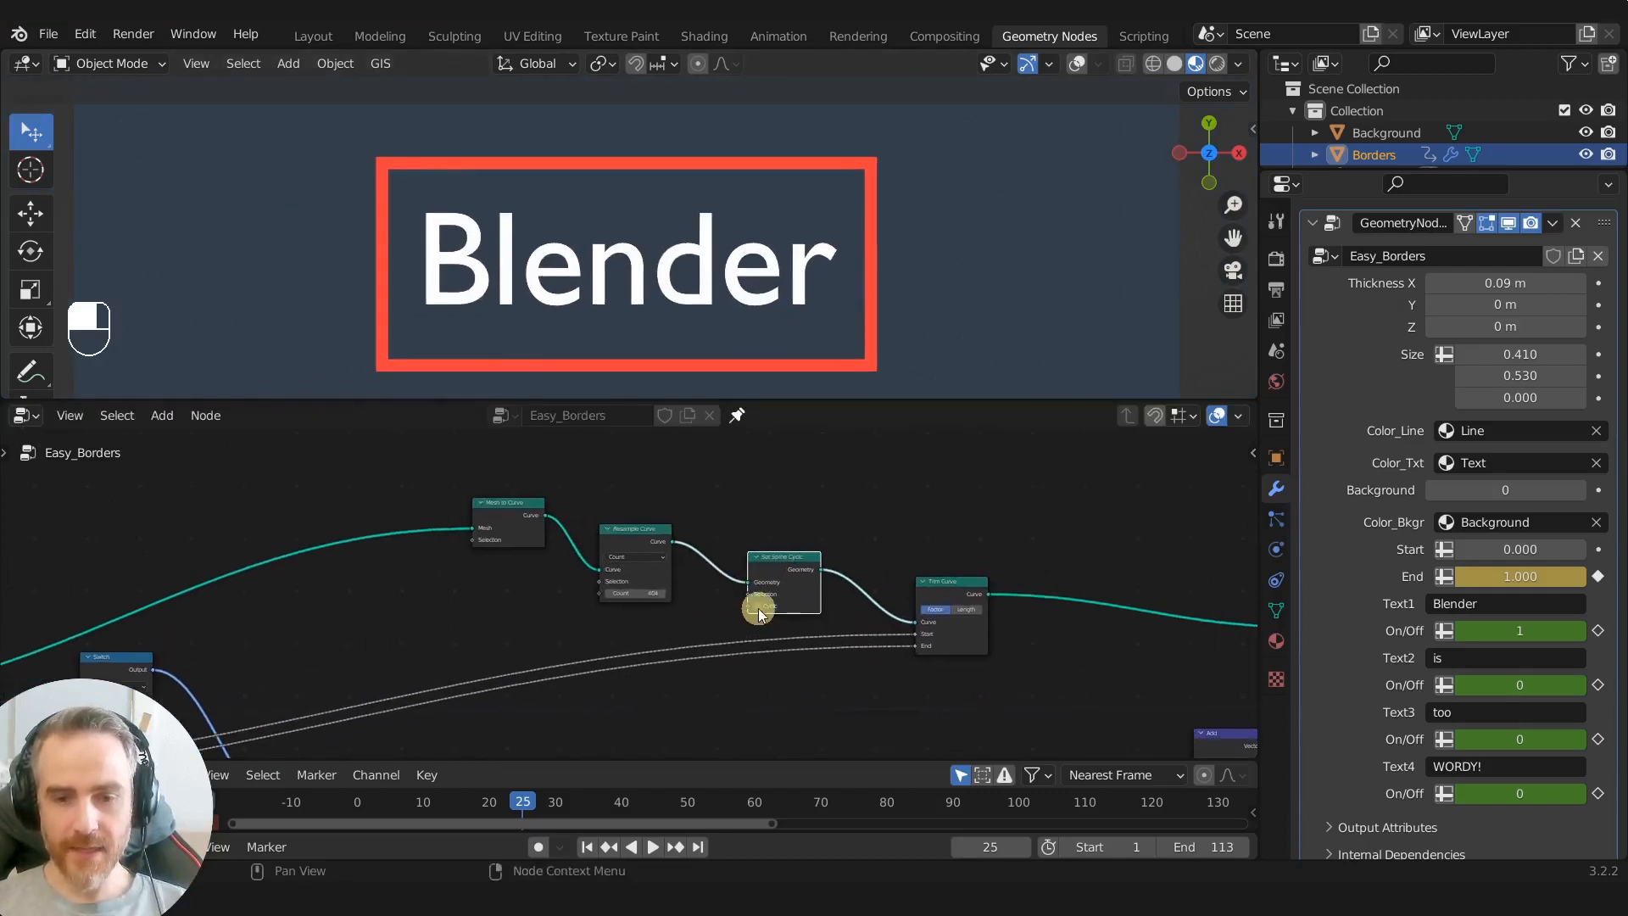
{"action": "key", "text": "m"}
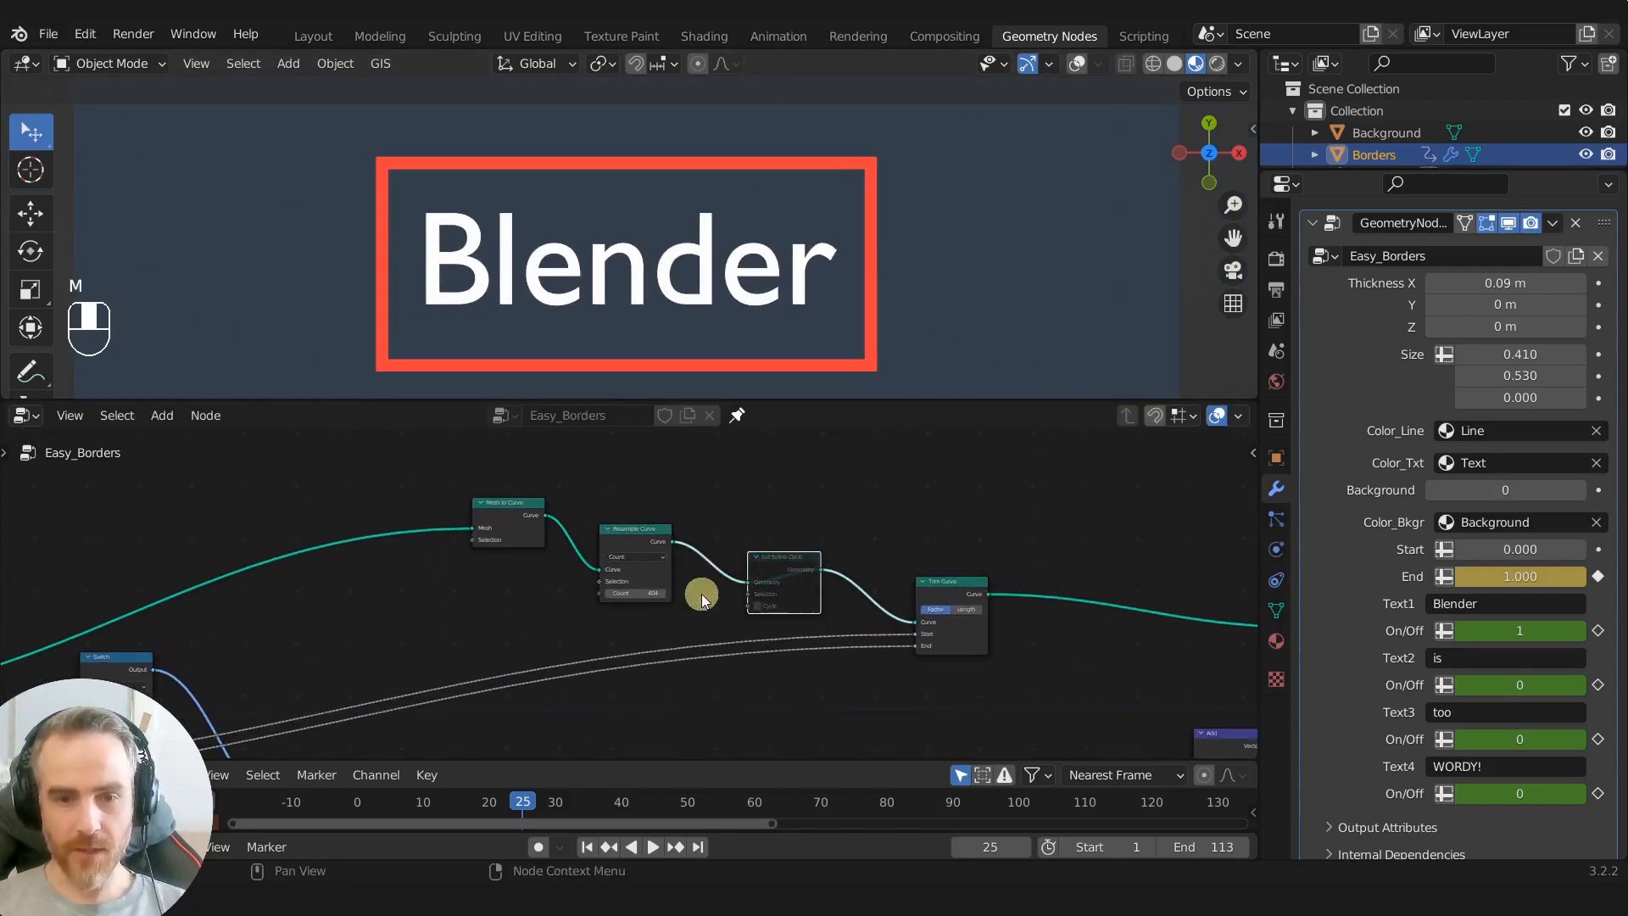
Step: Lower the border's End value to 0.962 and turn Cyclic off on the Set Spline Cyclic node
{"action": "mouse_move", "coordinate": [1541, 577]}
{"action": "left_mouse_down"}
{"action": "mouse_move", "coordinate": [1335, 576]}
{"action": "mouse_move", "coordinate": [1560, 576]}
{"action": "left_mouse_up"}
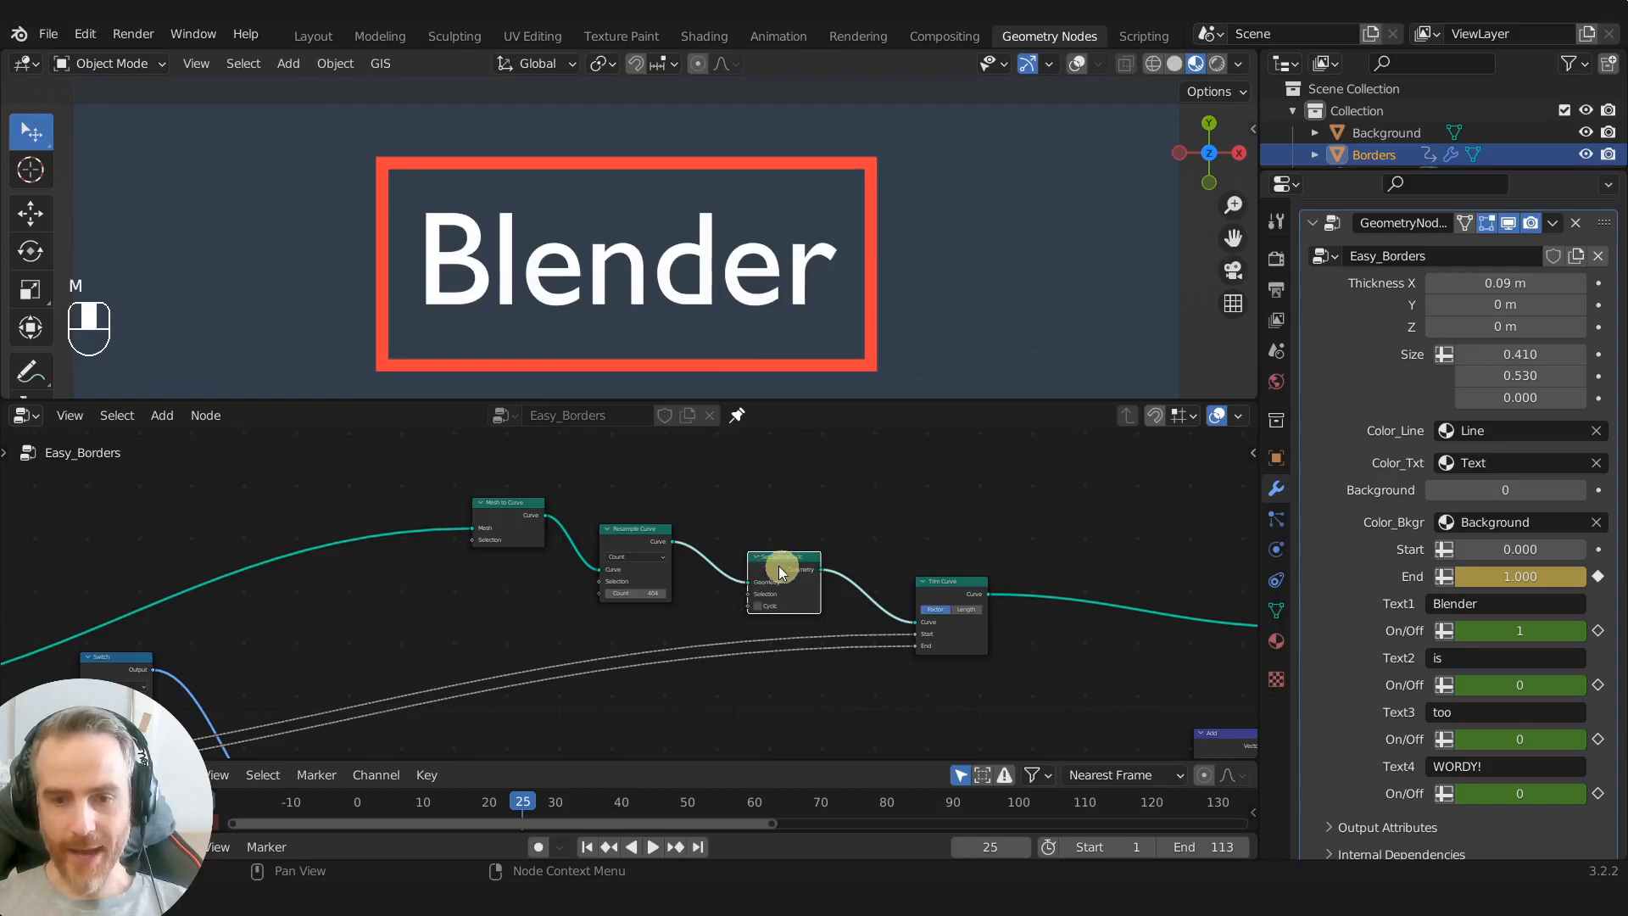
{"action": "left_click_drag", "start_coordinate": [1553, 575], "coordinate": [1518, 576]}
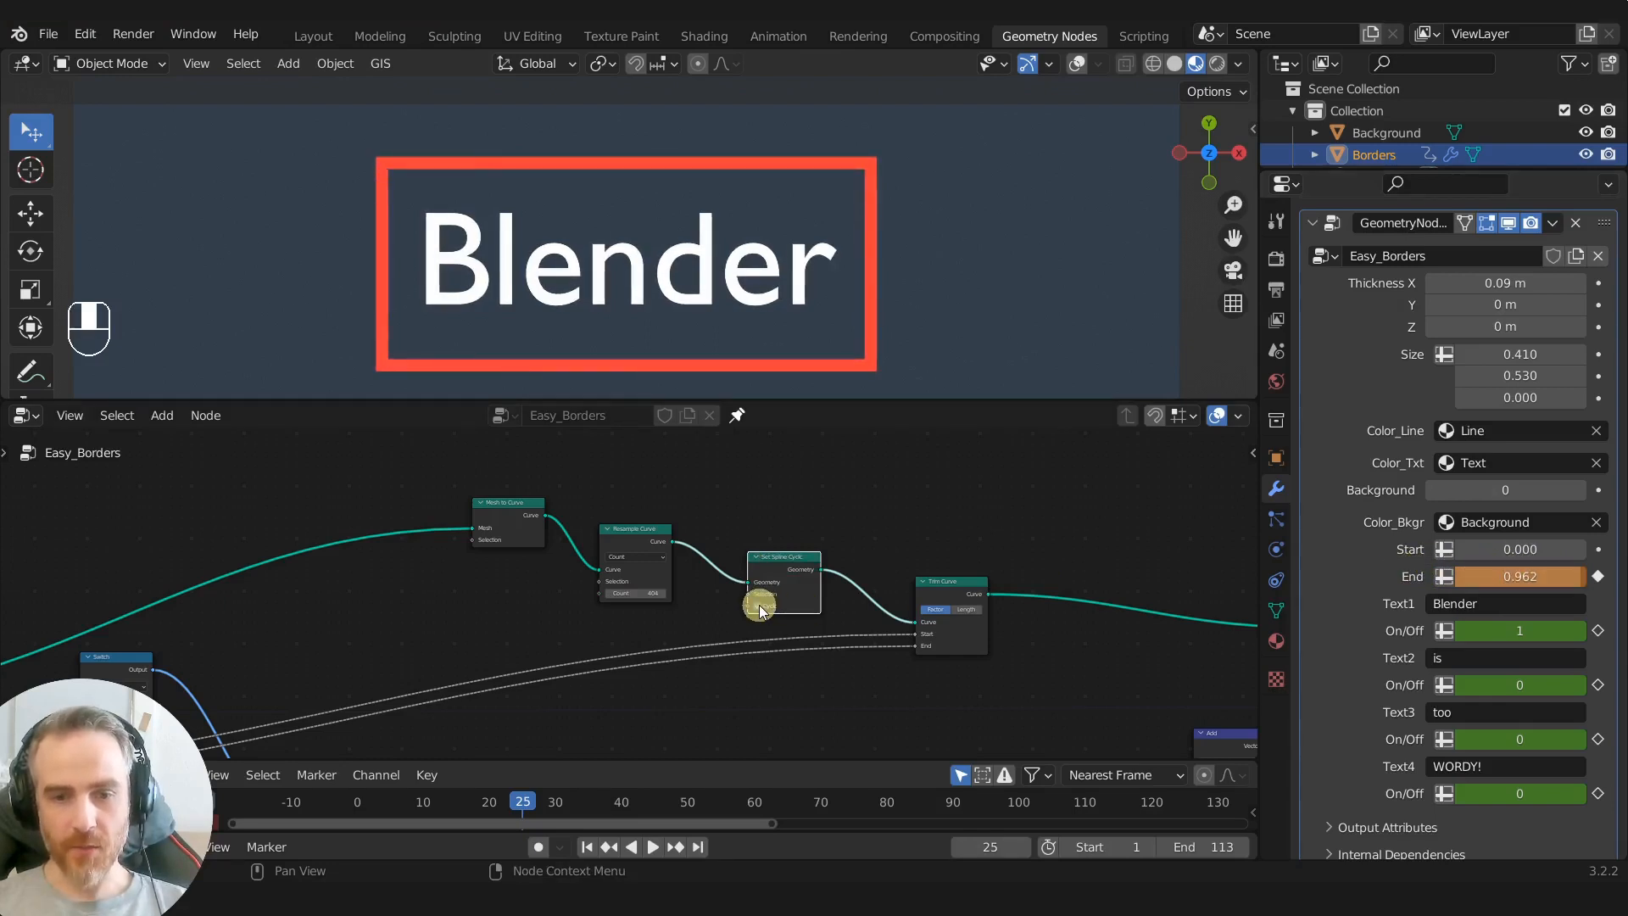
{"action": "left_click", "coordinate": [759, 607]}
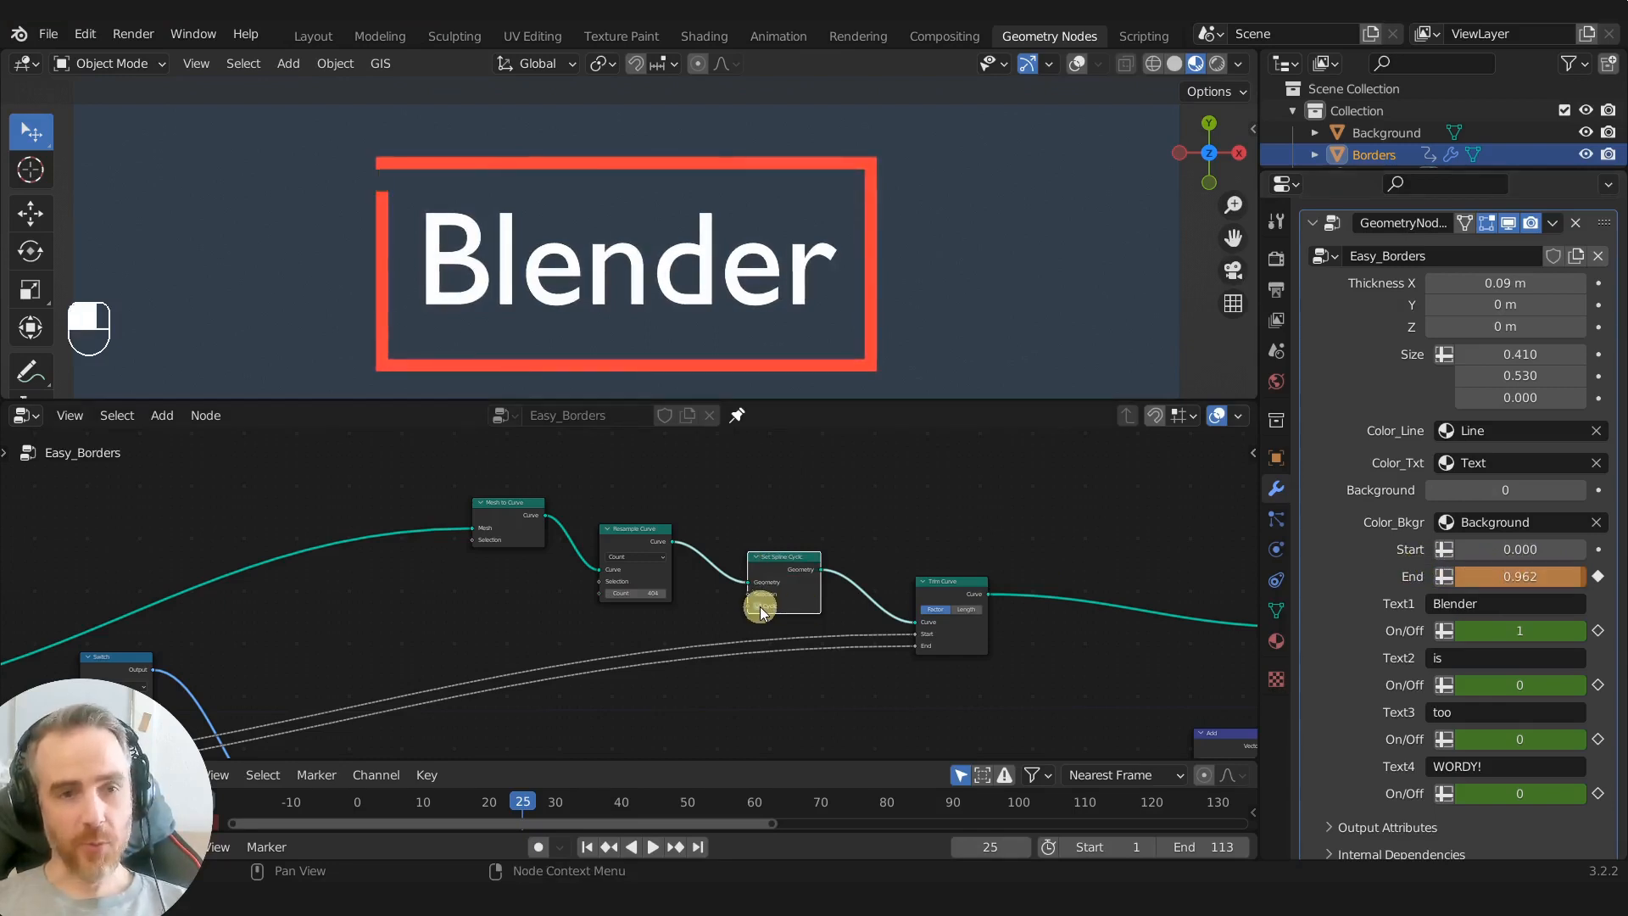
Step: Select the Trim Curve node and set the modifier's End value to 1.000
{"action": "middle_click_drag", "start_coordinate": [881, 647], "coordinate": [570, 628], "text": "shift"}
{"action": "scroll", "coordinate": [596, 621], "scroll_direction": "up", "scroll_amount": 5}
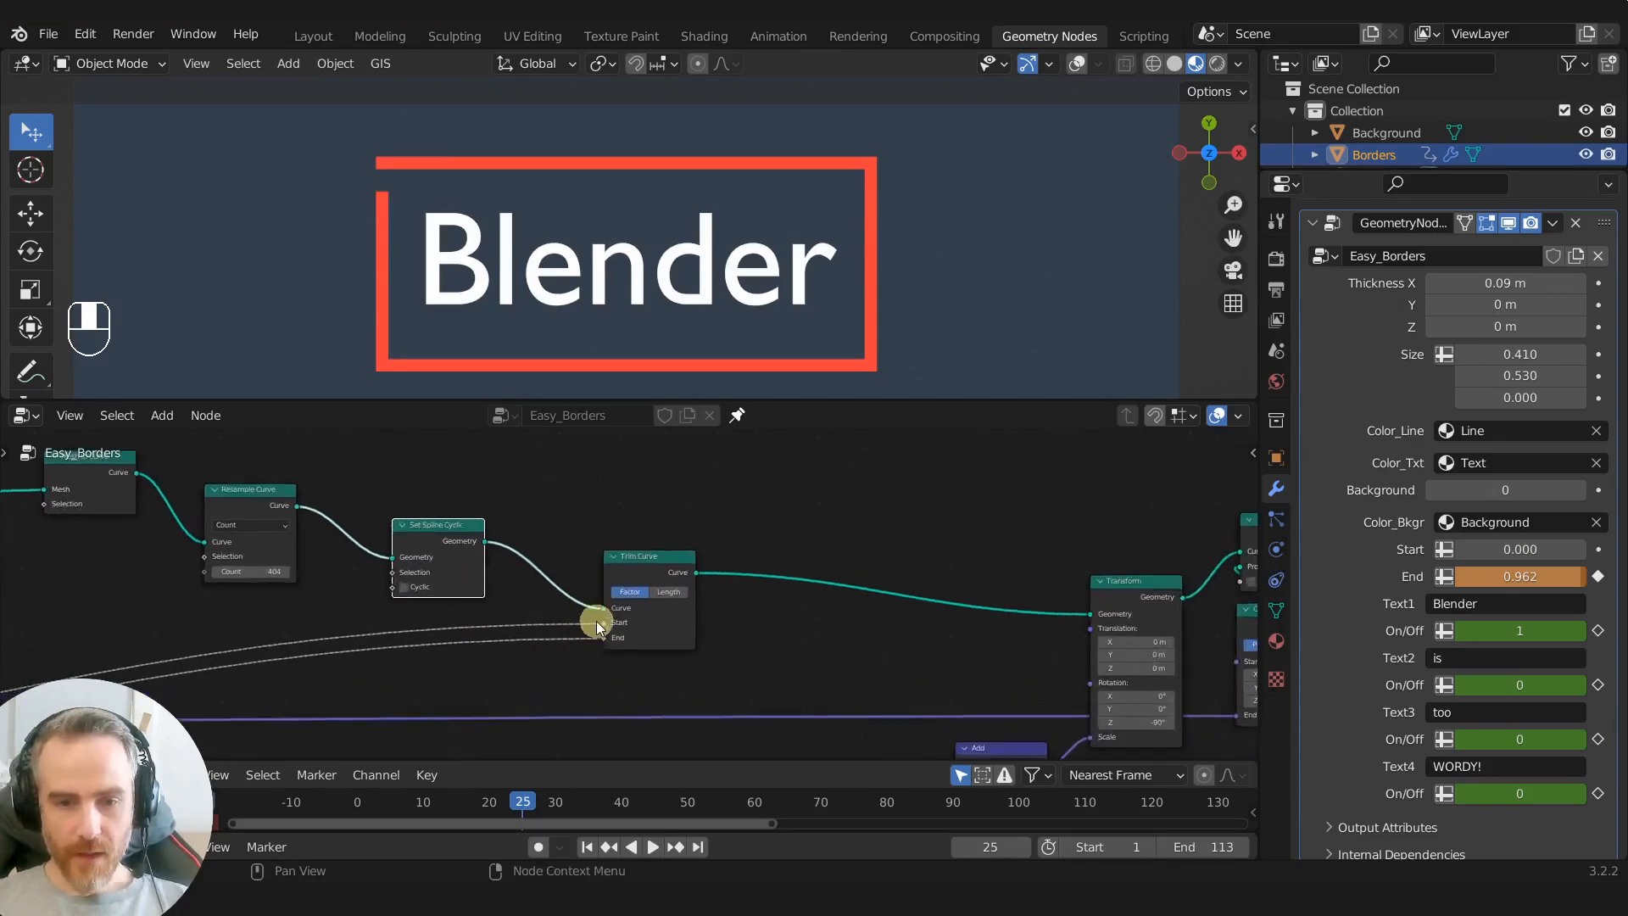
{"action": "mouse_move", "coordinate": [646, 553]}
{"action": "left_mouse_down"}
{"action": "mouse_move", "coordinate": [744, 535]}
{"action": "mouse_move", "coordinate": [646, 548]}
{"action": "left_mouse_up"}
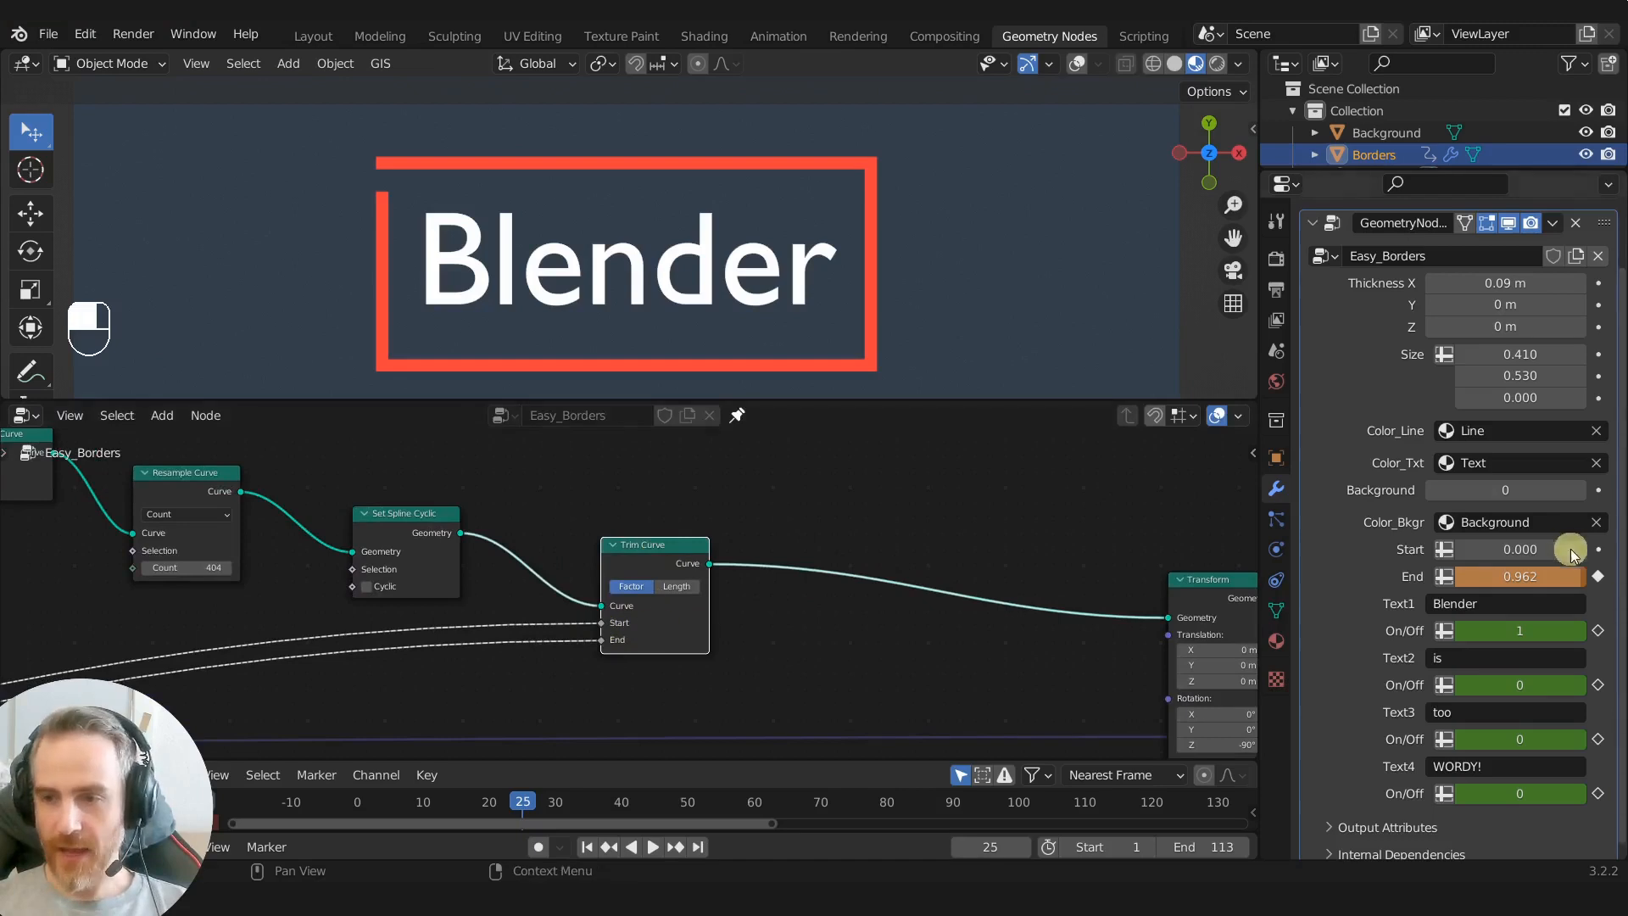
{"action": "left_click", "coordinate": [1523, 580]}
{"action": "left_click_drag", "start_coordinate": [1523, 580], "coordinate": [1560, 580]}
Step: Disconnect the Trim Curve node's Start and End inputs and set Start to 0.000 and End to 0.513
{"action": "left_click_drag", "start_coordinate": [605, 645], "coordinate": [560, 650]}
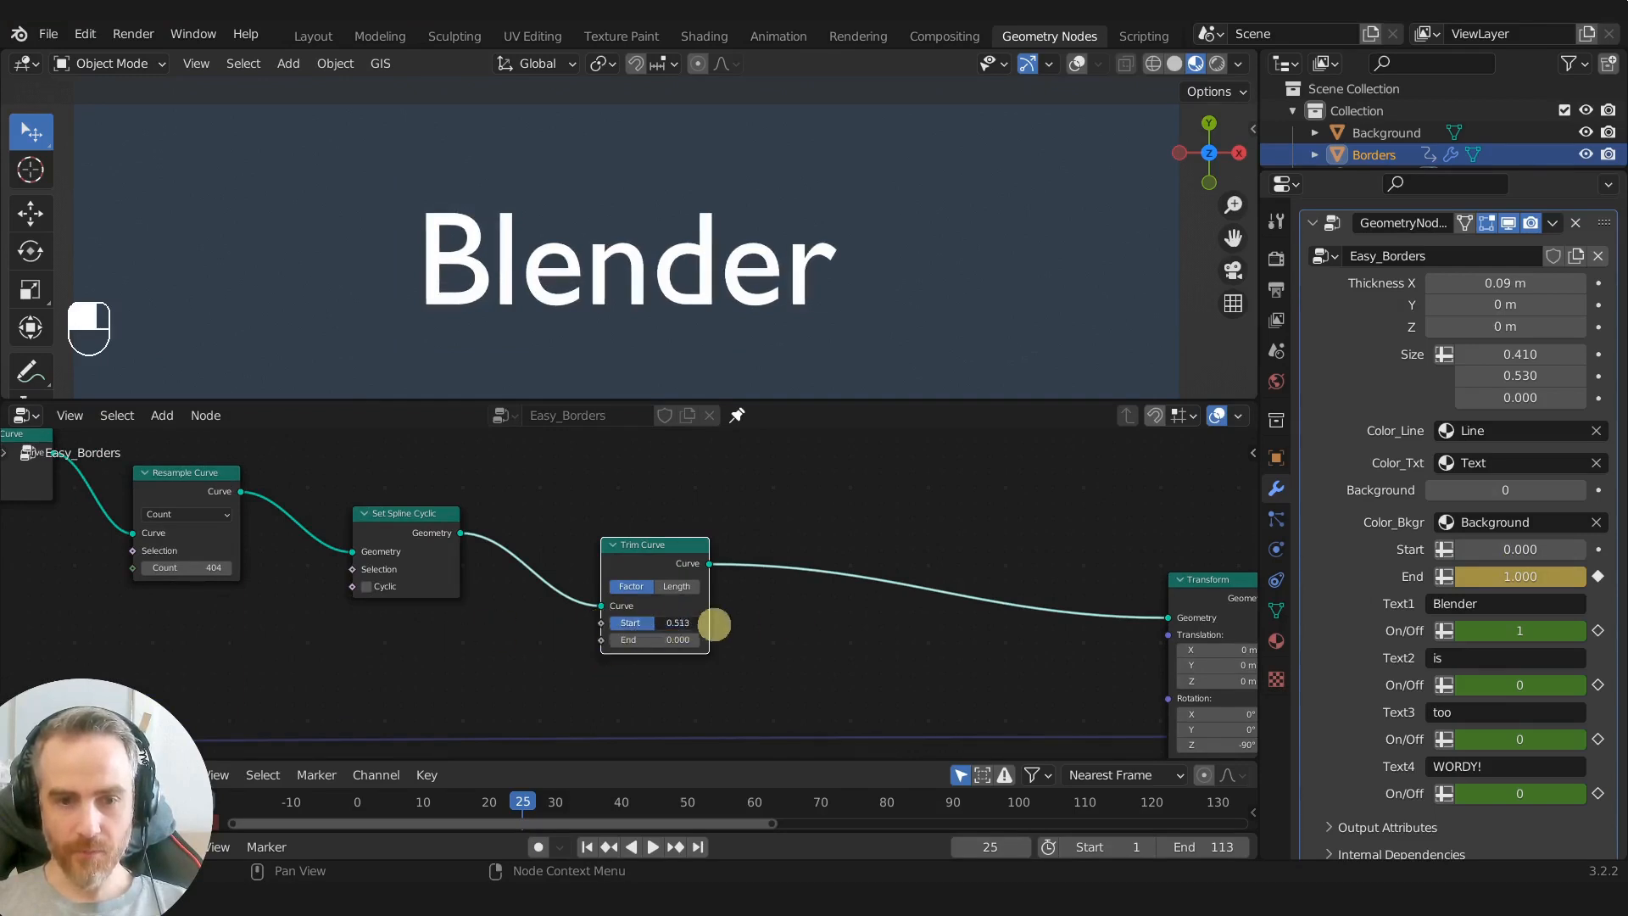
{"action": "left_click_drag", "start_coordinate": [627, 638], "coordinate": [607, 611]}
Step: Select the Transform node and compare its Z rotation with the corner where the border starts
{"action": "scroll", "coordinate": [763, 625], "scroll_direction": "down", "scroll_amount": 2}
{"action": "middle_click_drag", "start_coordinate": [763, 625], "coordinate": [540, 594]}
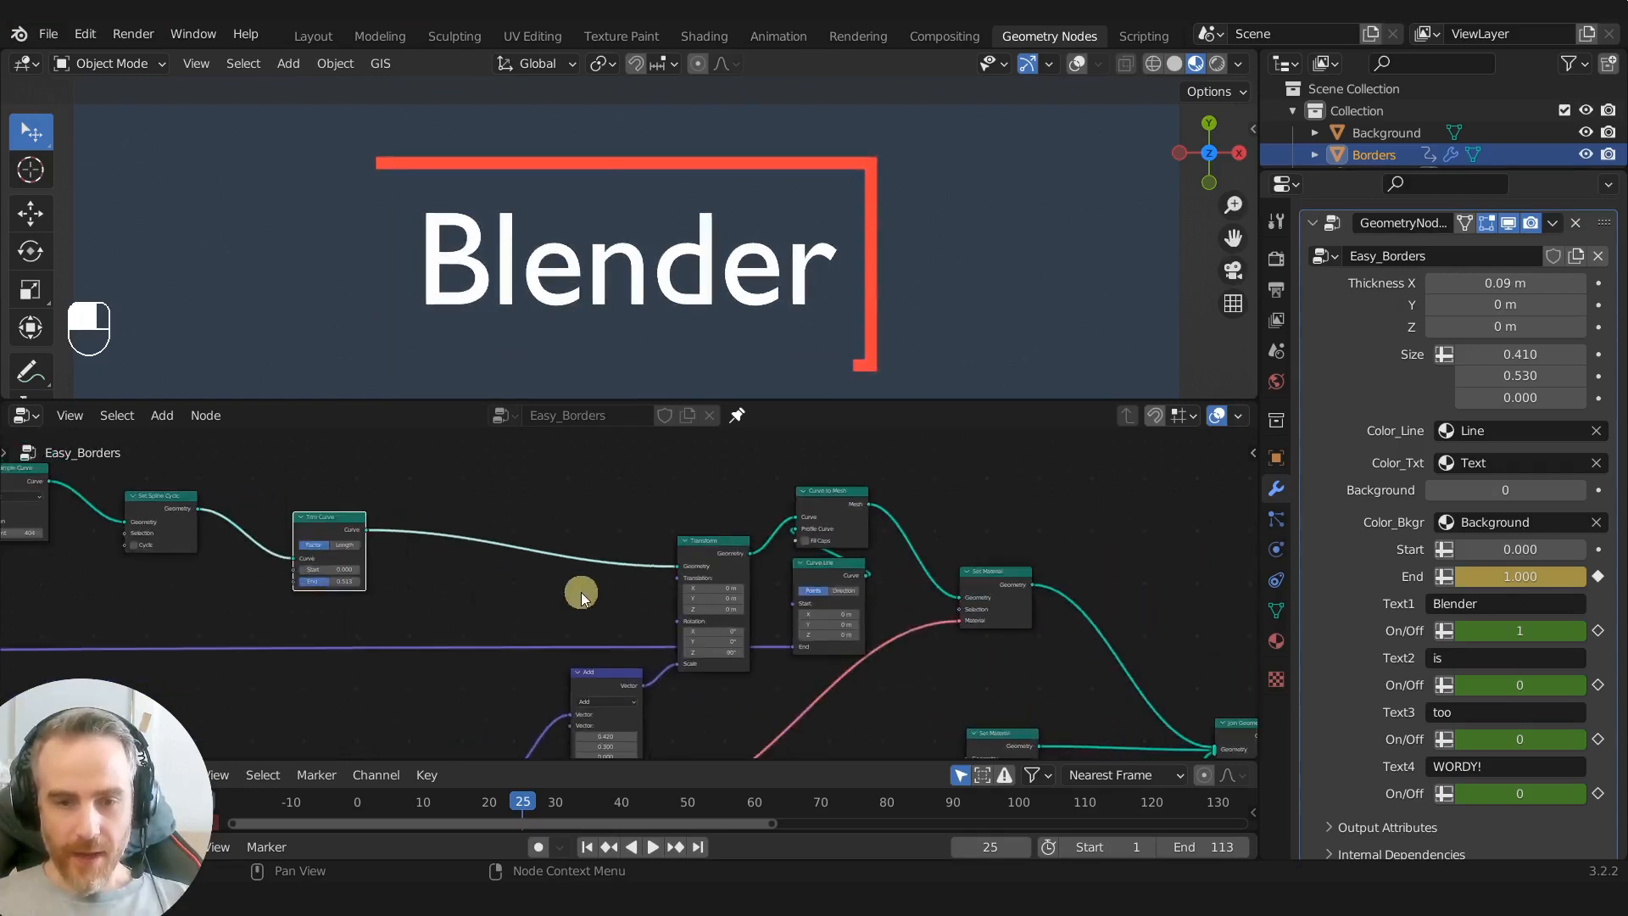
{"action": "scroll", "coordinate": [712, 568], "scroll_direction": "up", "scroll_amount": 2}
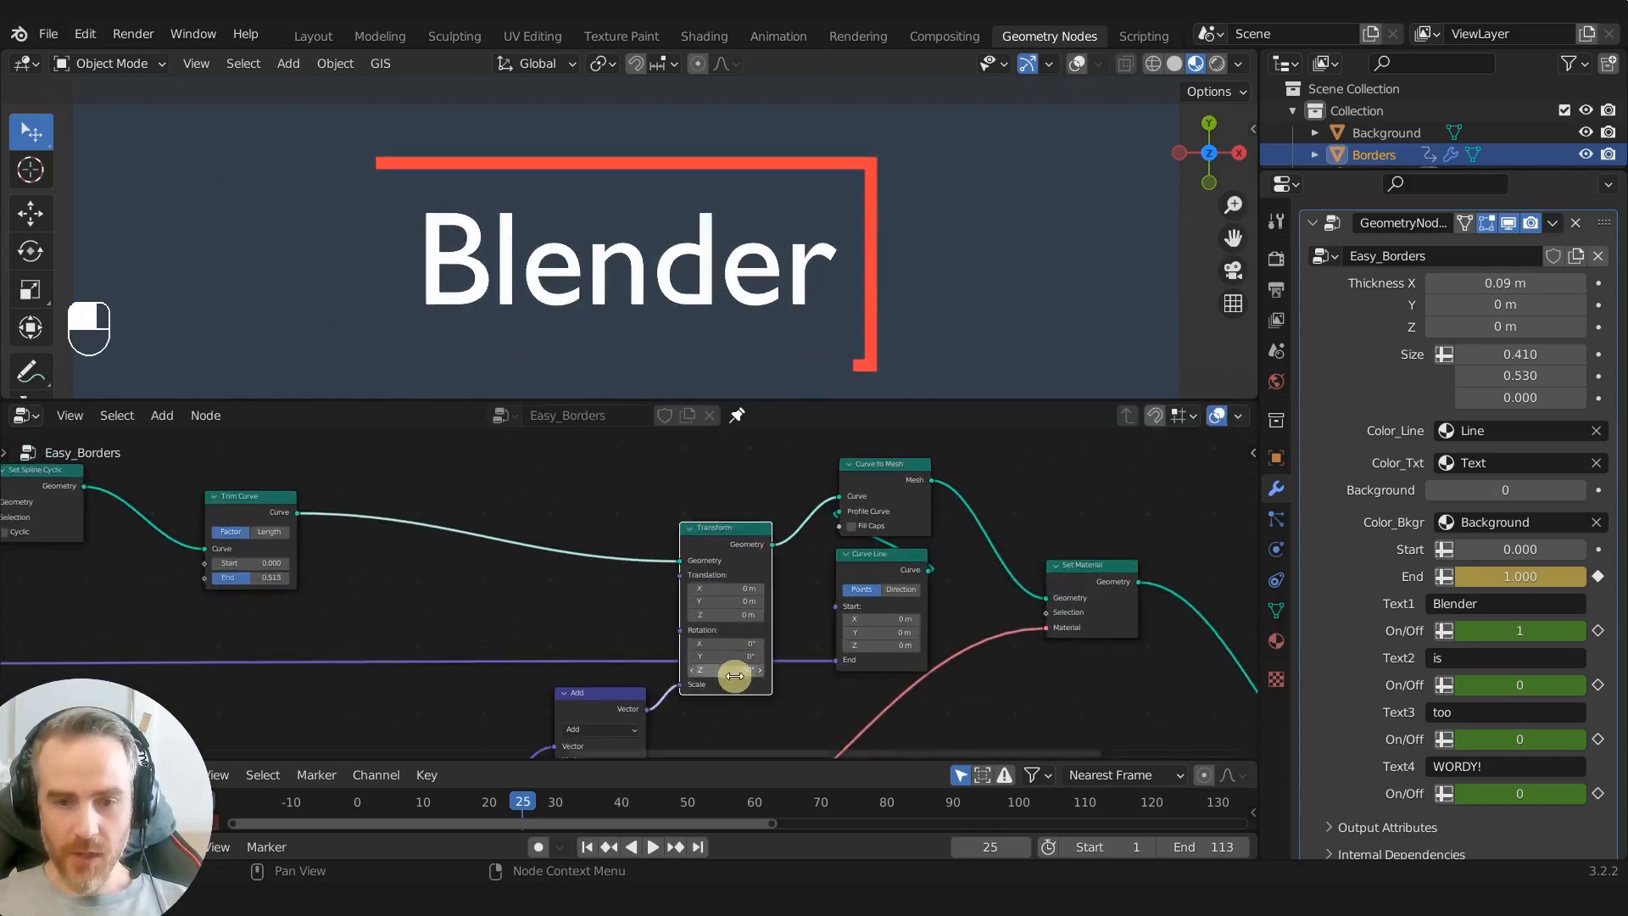
{"action": "scroll", "coordinate": [742, 674], "scroll_direction": "up", "scroll_amount": 2}
{"action": "left_click_drag", "start_coordinate": [779, 695], "coordinate": [443, 219]}
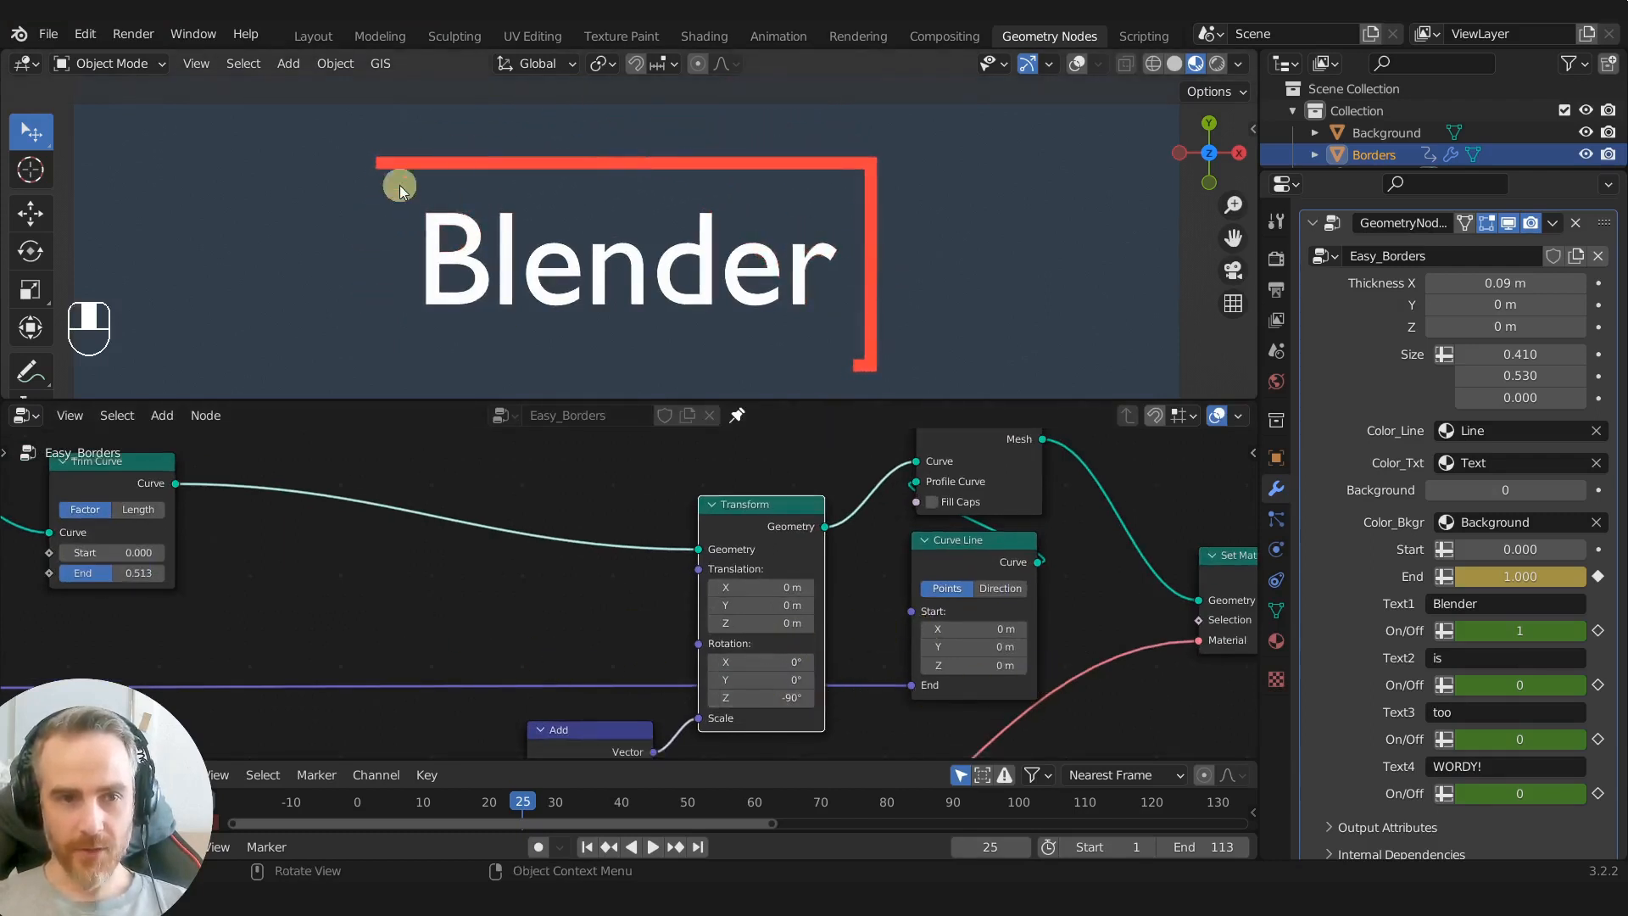
Step: Select the Curve to Mesh and Curve Line nodes in turn and examine the profile link and the modifier's Thickness values
{"action": "middle_click_drag", "start_coordinate": [797, 528], "coordinate": [458, 578]}
{"action": "scroll", "coordinate": [472, 577], "scroll_direction": "down", "scroll_amount": 3}
{"action": "scroll", "coordinate": [517, 579], "scroll_direction": "up", "scroll_amount": 2}
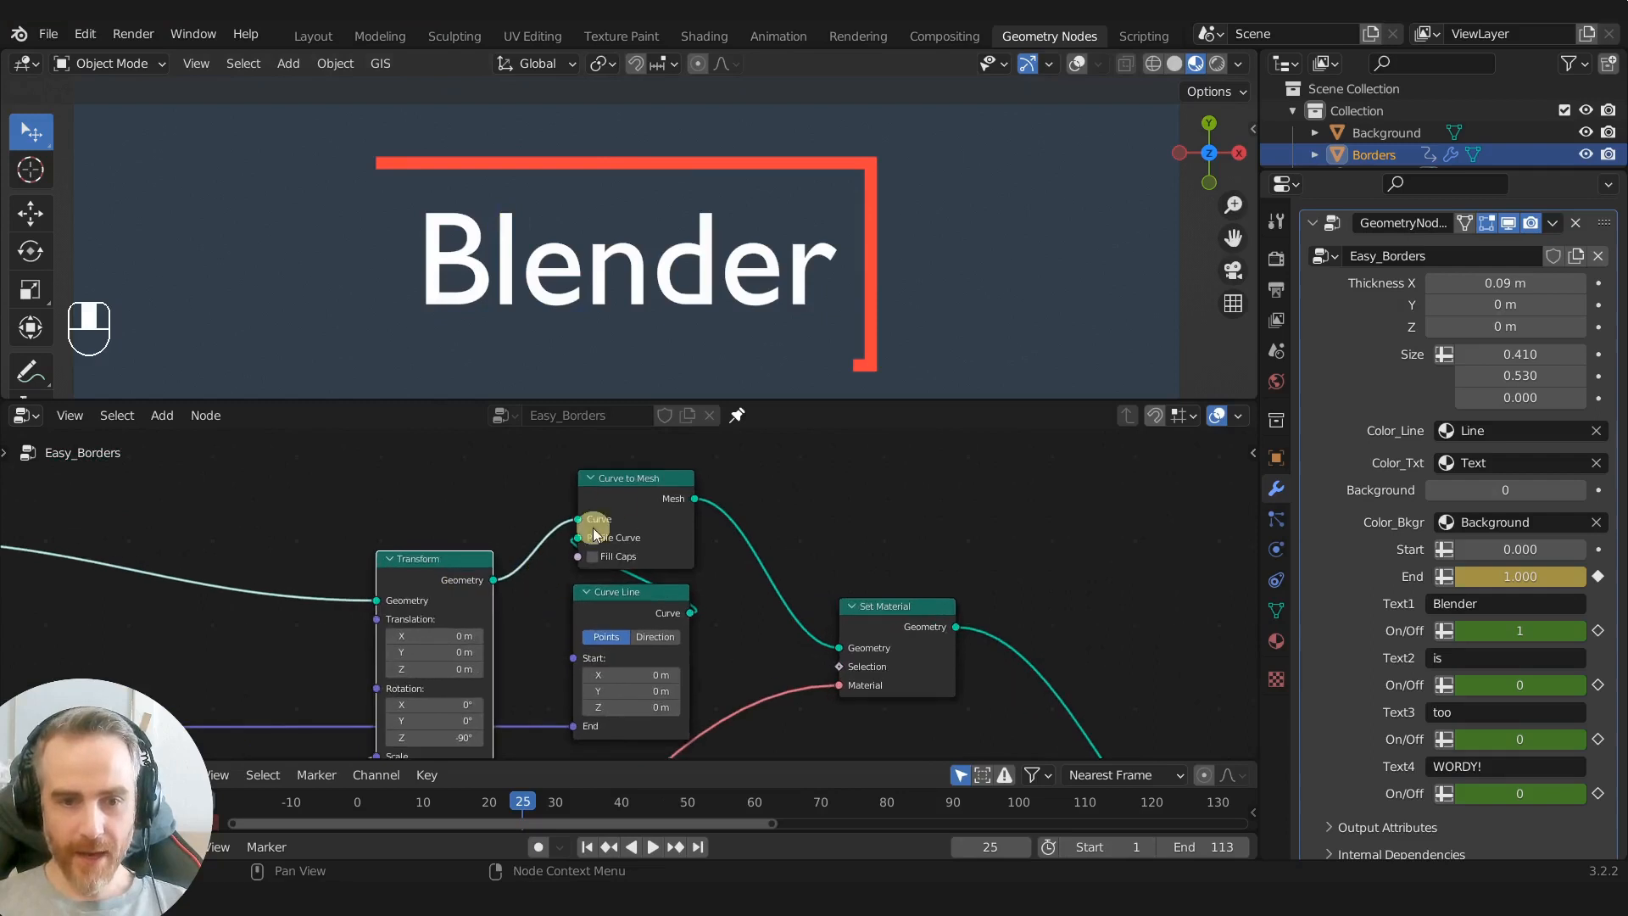
{"action": "left_click", "coordinate": [644, 499]}
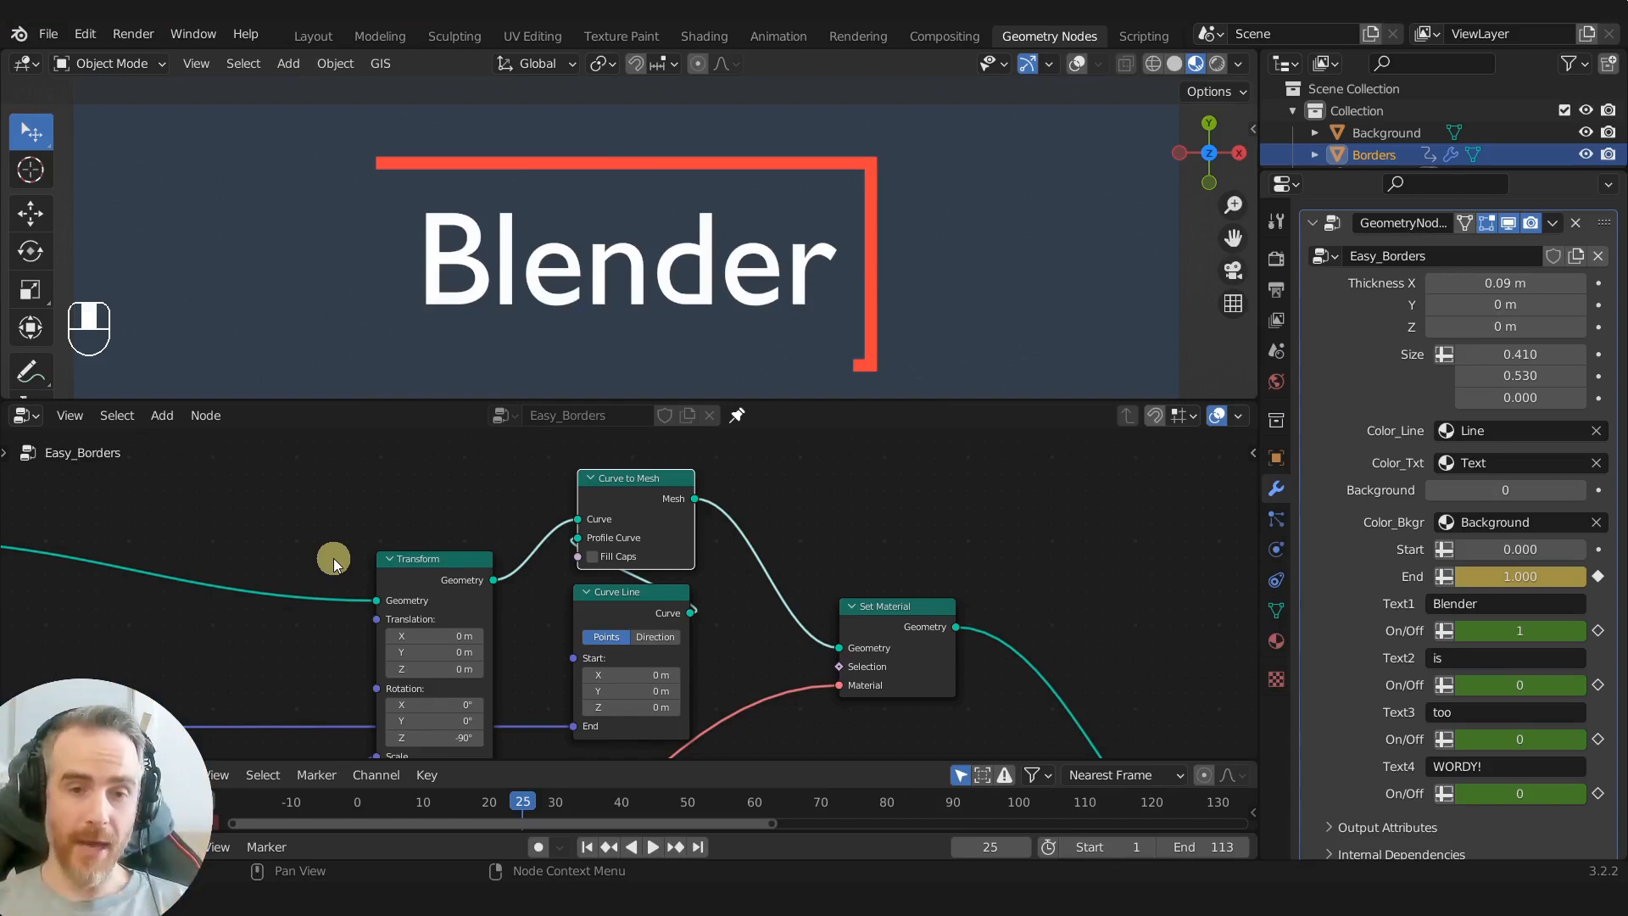
{"action": "left_click_drag", "start_coordinate": [624, 604], "coordinate": [611, 600]}
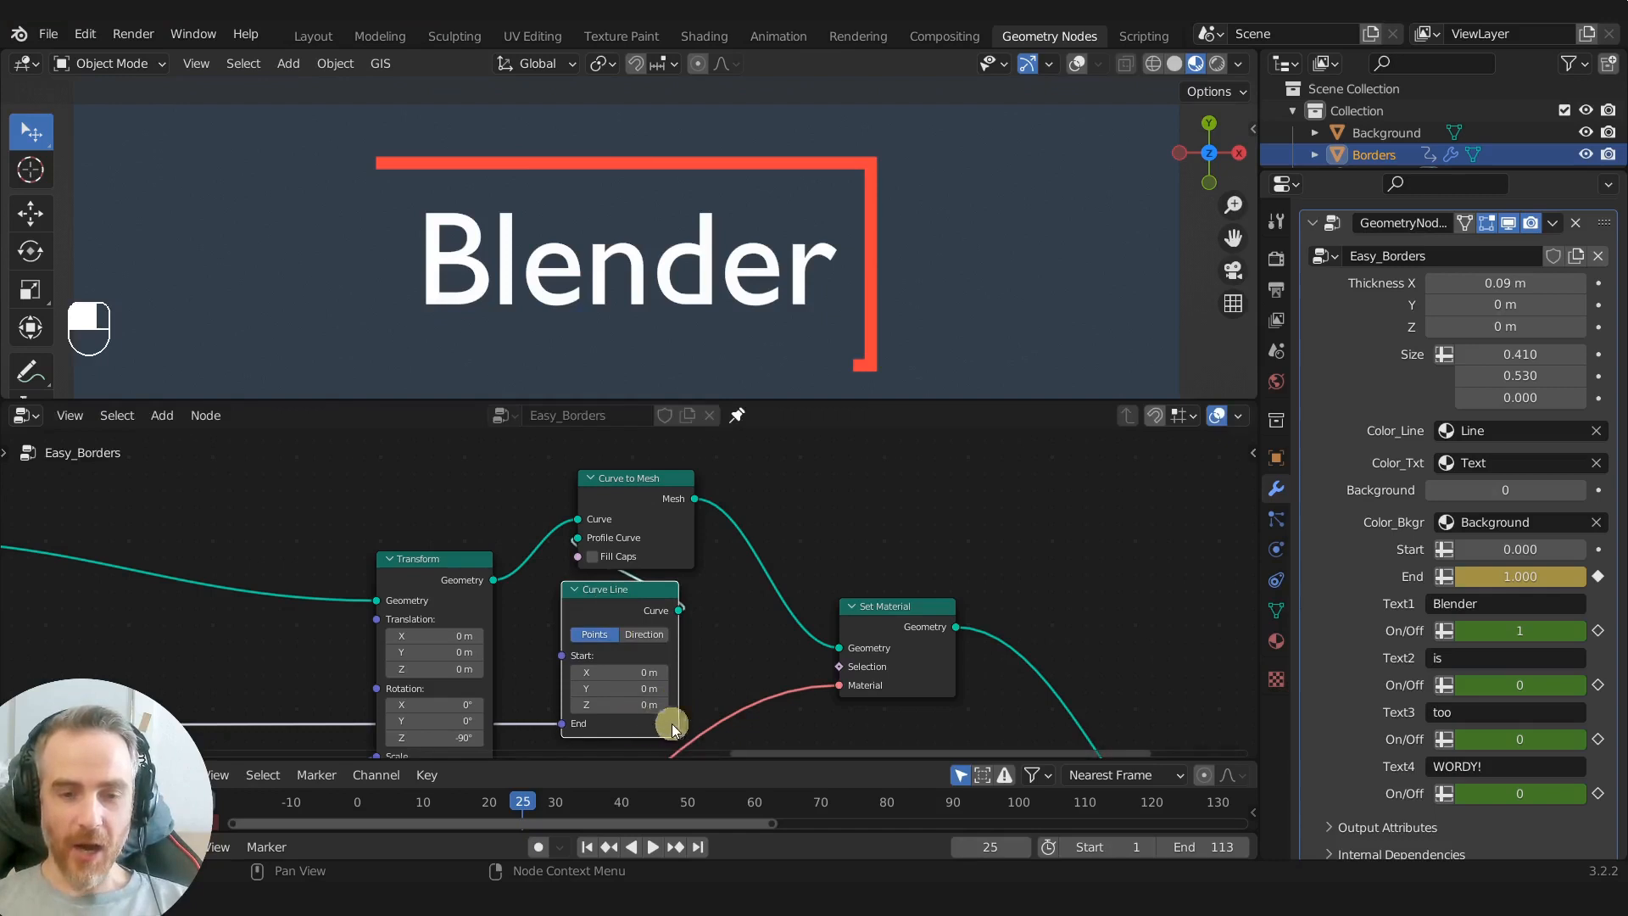
{"action": "scroll", "coordinate": [1517, 525], "scroll_direction": "up", "scroll_amount": 2}
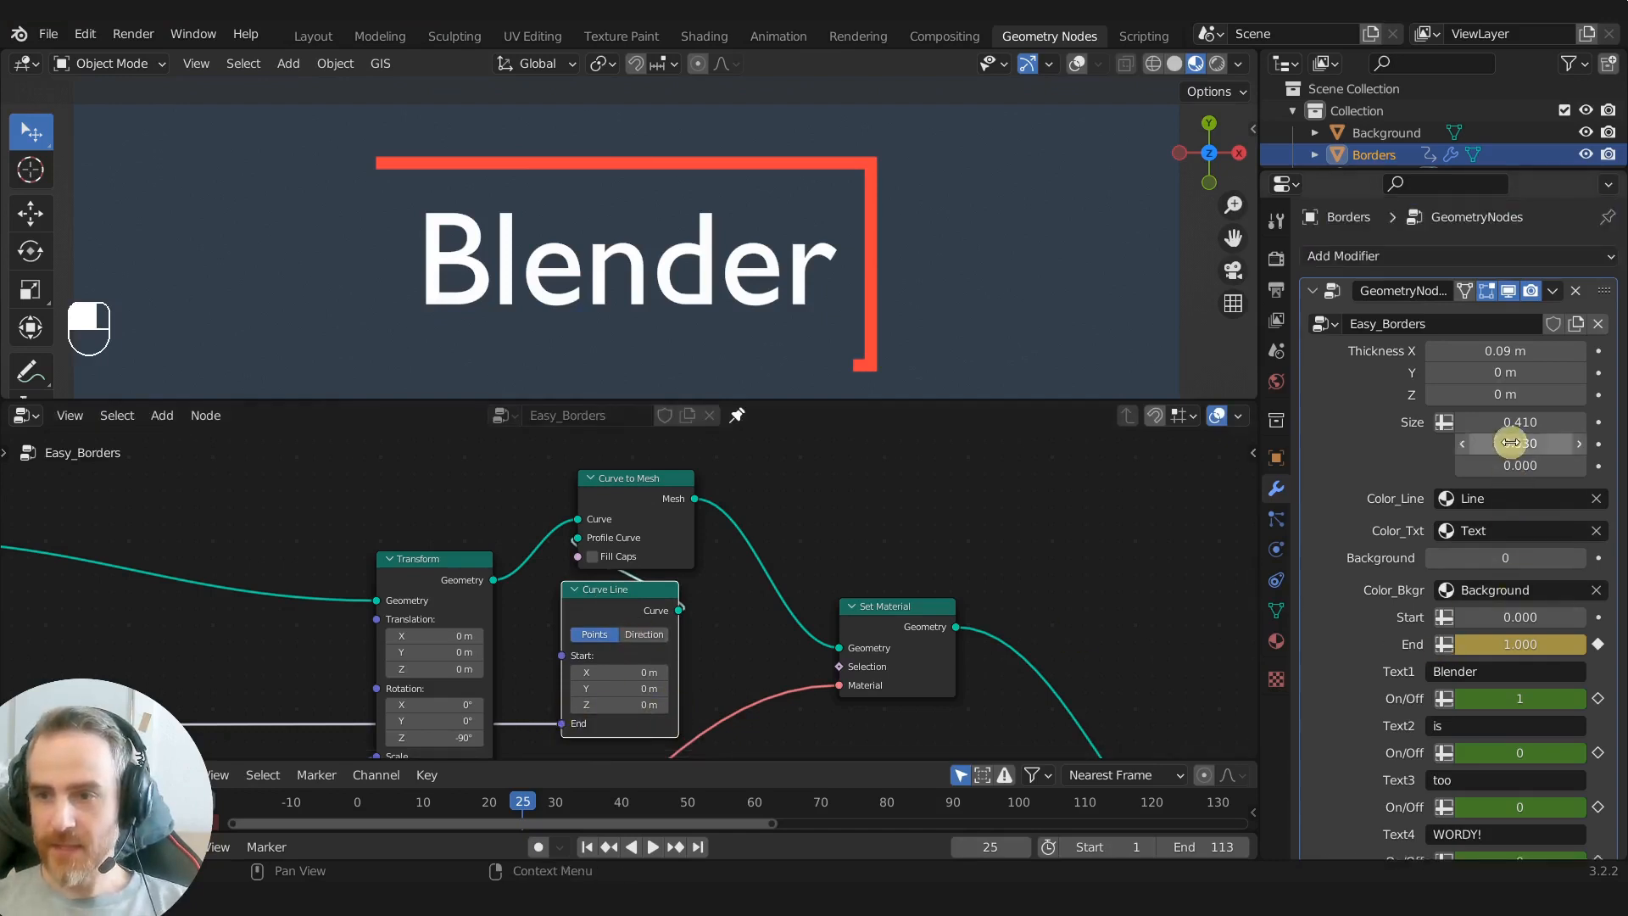
Step: Set the modifier's End to 0.750 and lower the Trim Curve node's End until only a sliver of the border remains
{"action": "scroll", "coordinate": [883, 273], "scroll_direction": "up", "scroll_amount": 8}
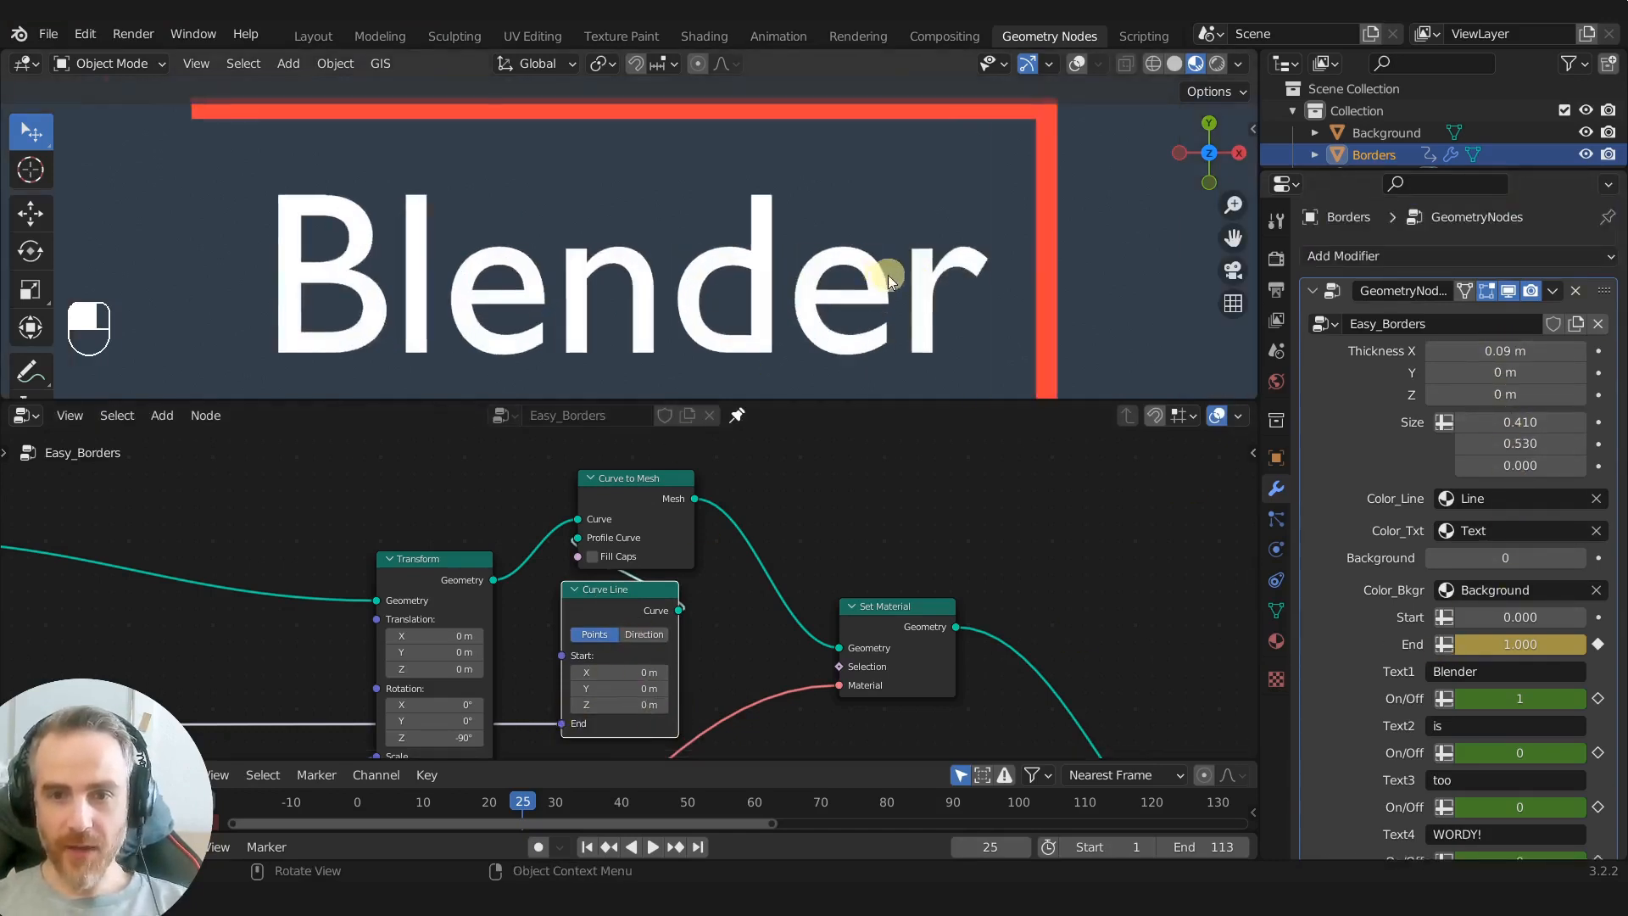
{"action": "middle_click_drag", "start_coordinate": [790, 374], "coordinate": [1031, 379], "text": "shift"}
{"action": "scroll", "coordinate": [675, 242], "scroll_direction": "up", "scroll_amount": 2}
{"action": "middle_click_drag", "start_coordinate": [673, 256], "coordinate": [670, 296], "text": "shift"}
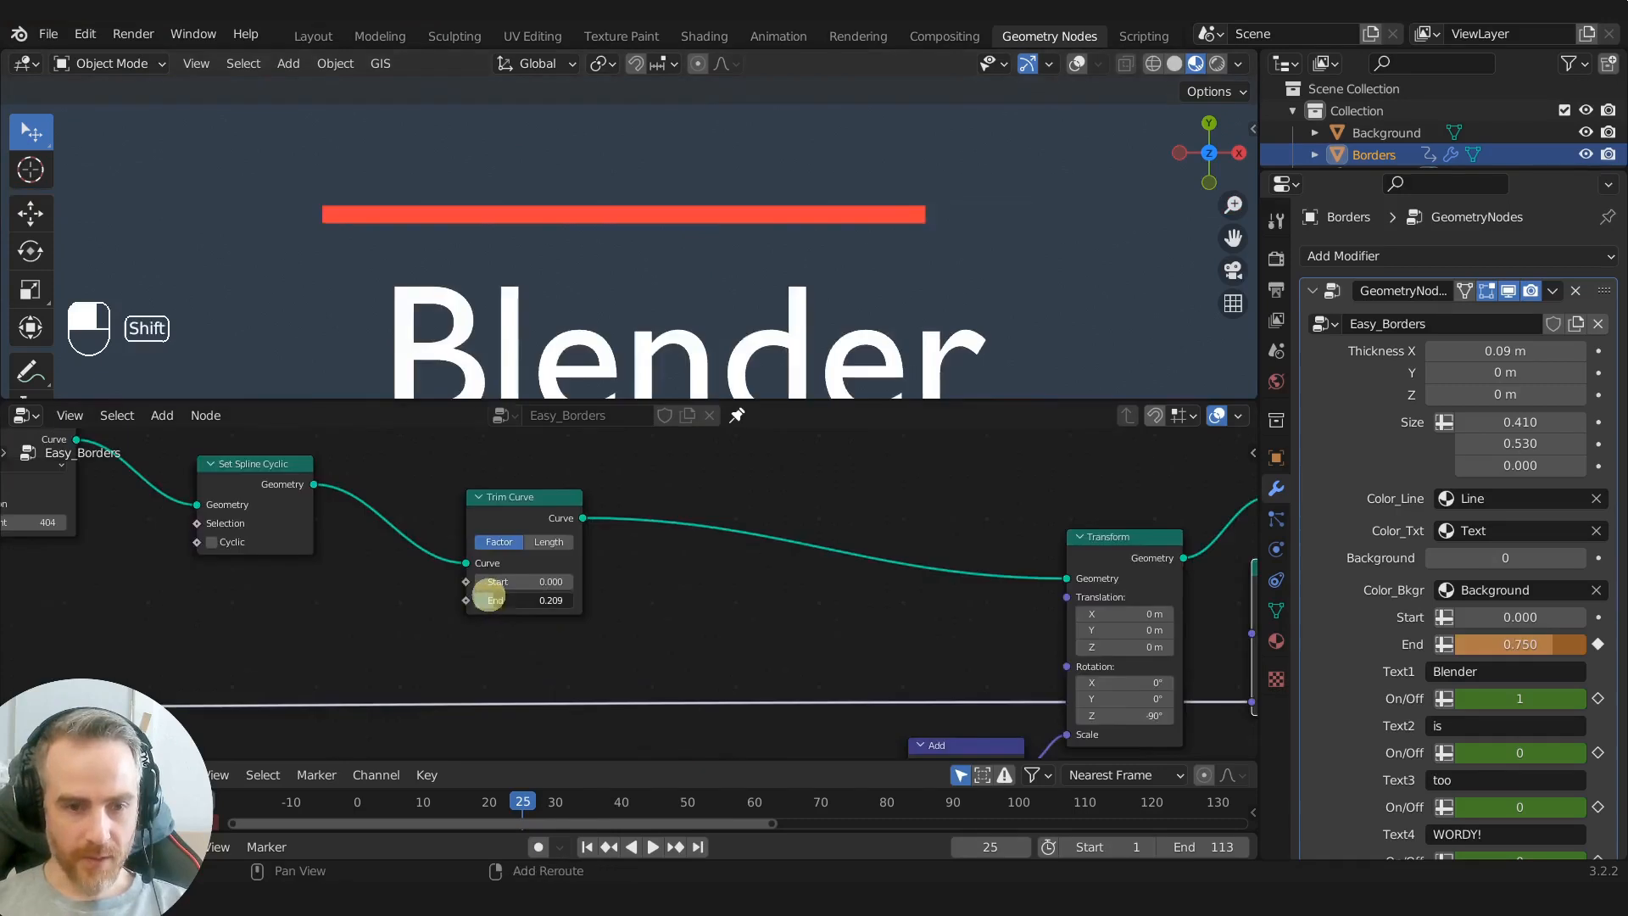
{"action": "left_click_drag", "start_coordinate": [485, 597], "coordinate": [60, 594], "text": "shift"}
{"action": "middle_click_drag", "start_coordinate": [429, 229], "coordinate": [774, 258], "text": "shift"}
{"action": "scroll", "coordinate": [748, 255], "scroll_direction": "up", "scroll_amount": 5}
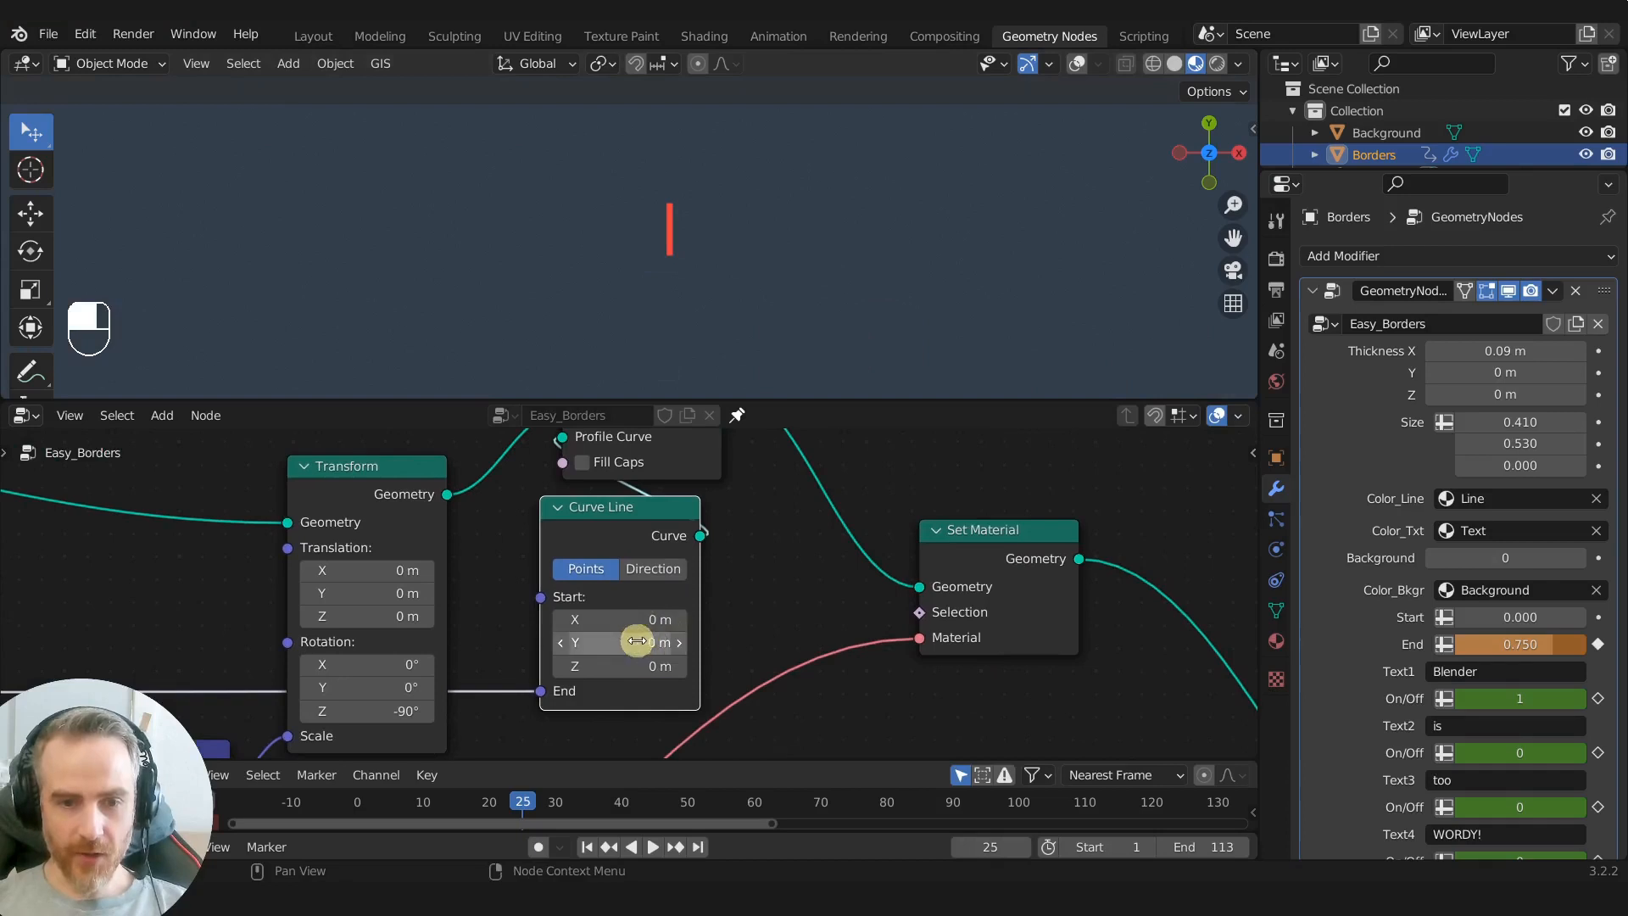
Step: Disconnect Thickness from the Curve Line node's End and vary the End X value between 0.13 m and 0.06 m
{"action": "left_click_drag", "start_coordinate": [541, 691], "coordinate": [391, 625]}
{"action": "scroll", "coordinate": [665, 687], "scroll_direction": "down", "scroll_amount": 3}
{"action": "scroll", "coordinate": [676, 566], "scroll_direction": "down", "scroll_amount": 3, "text": "shift"}
{"action": "scroll", "coordinate": [675, 566], "scroll_direction": "up", "scroll_amount": 3, "text": "shift"}
{"action": "scroll", "coordinate": [670, 580], "scroll_direction": "up", "scroll_amount": 1}
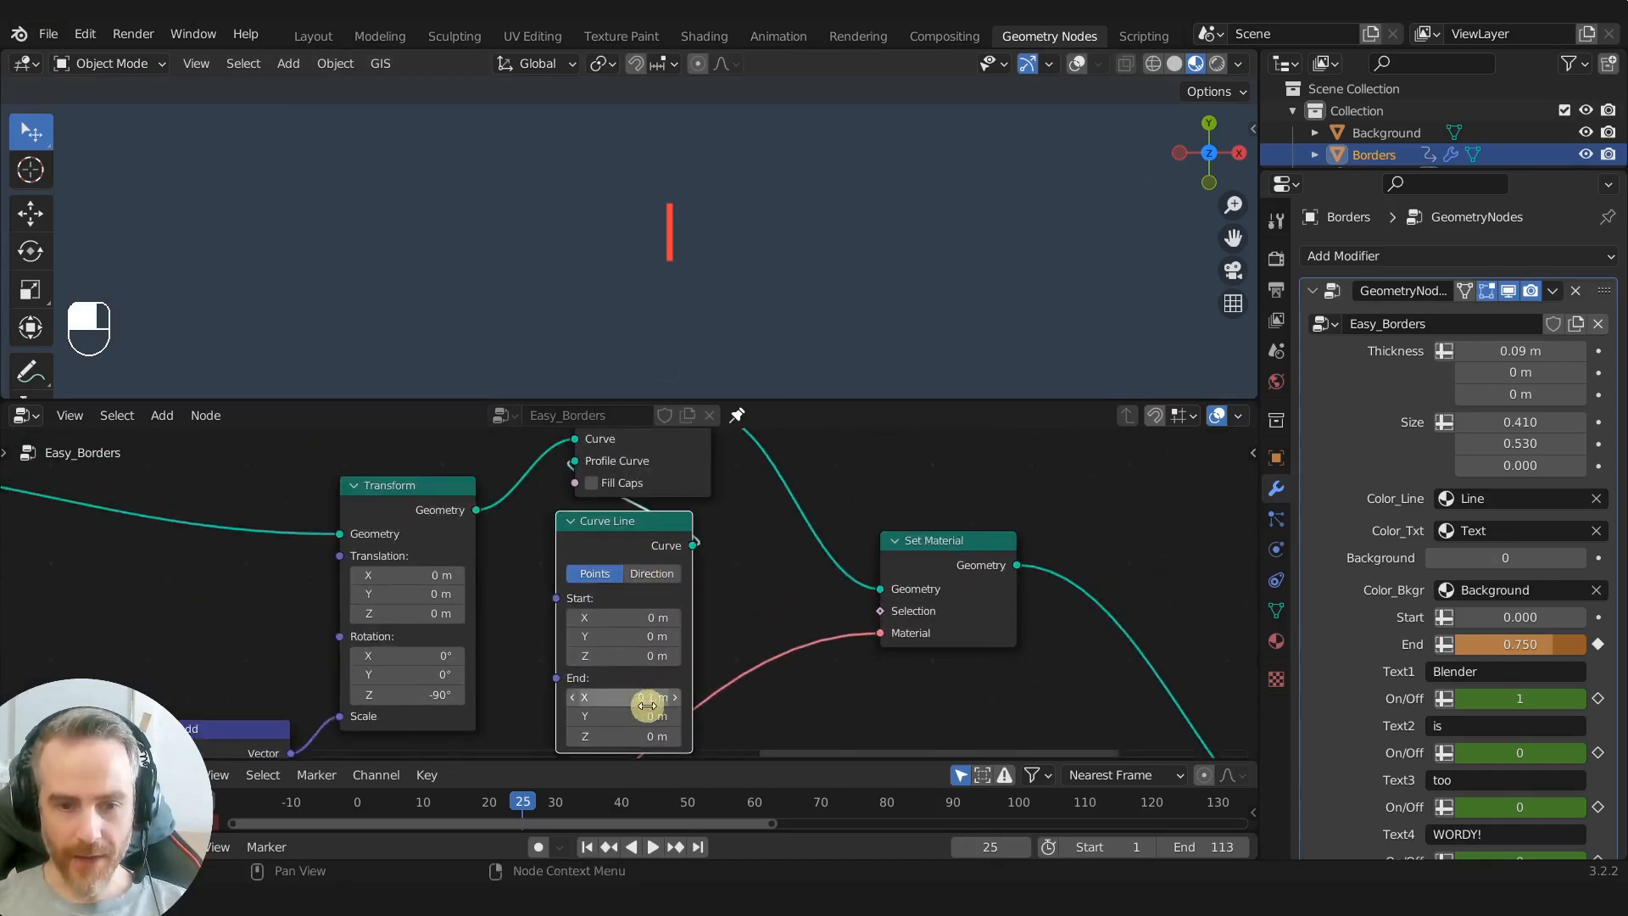
{"action": "left_click_drag", "start_coordinate": [618, 692], "coordinate": [619, 694]}
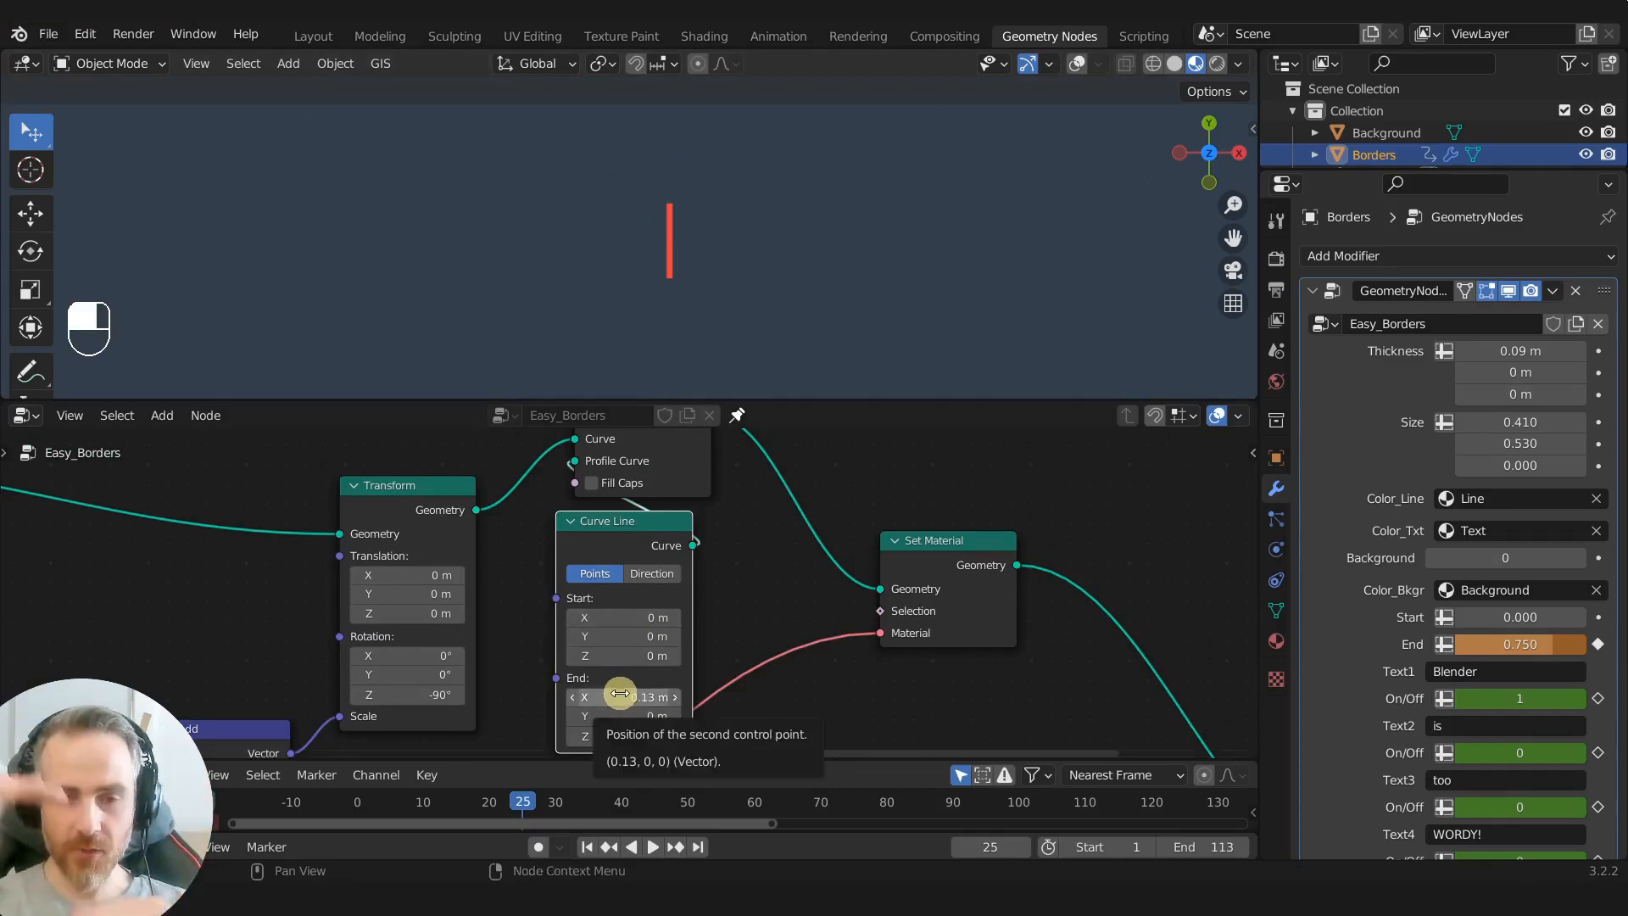
{"action": "left_click_drag", "start_coordinate": [620, 694], "coordinate": [661, 685], "text": "shift"}
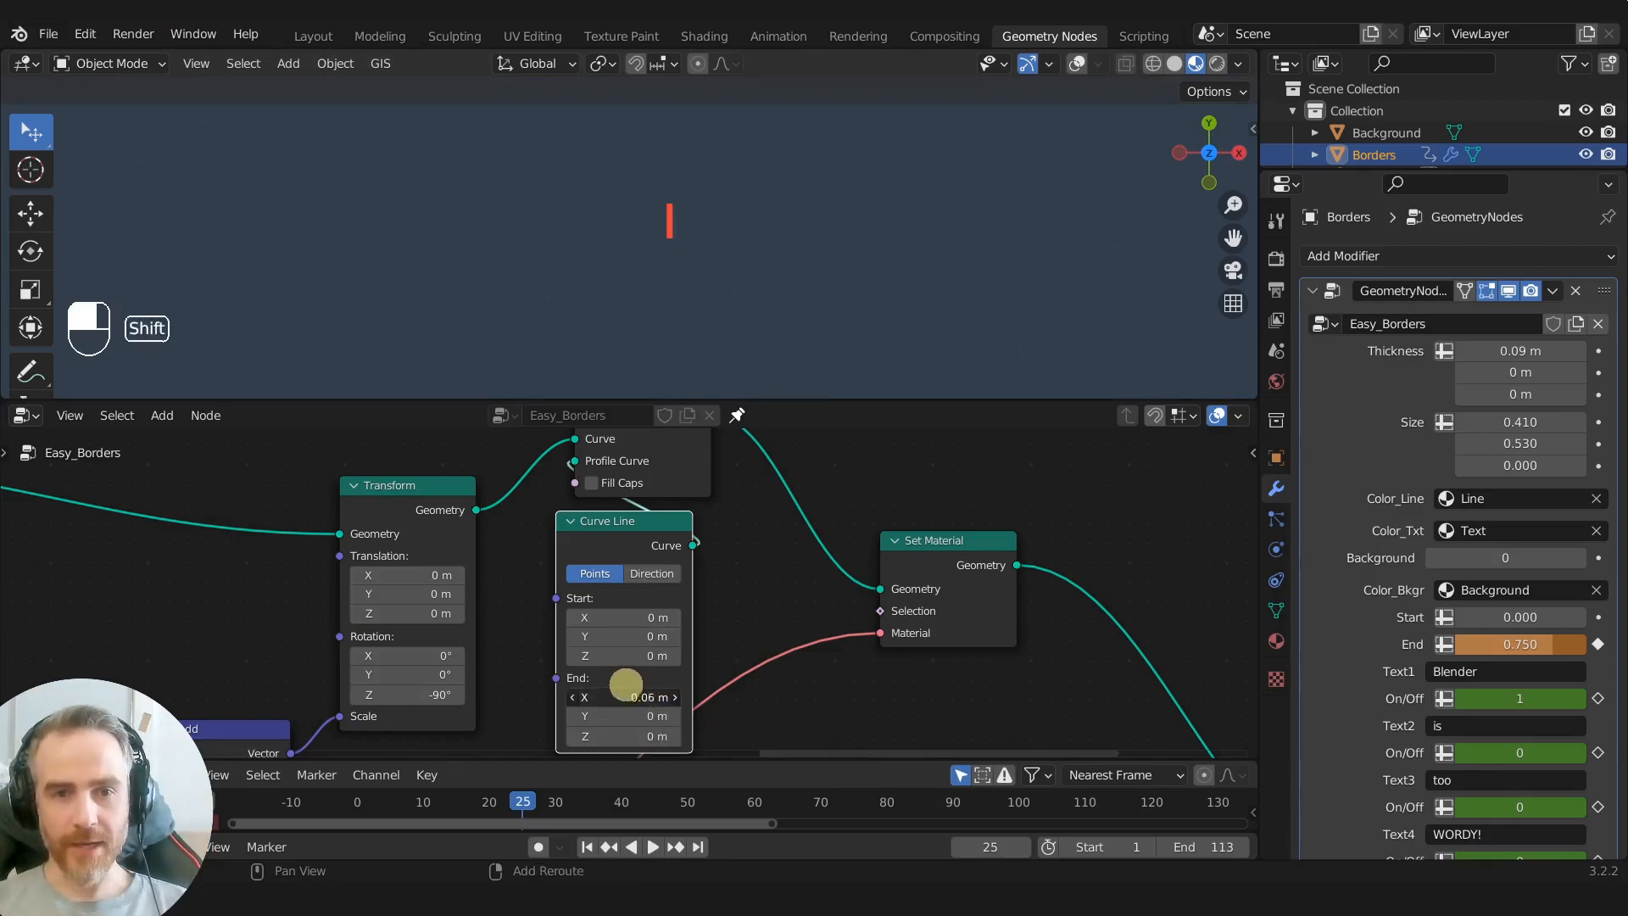
Step: Raise the Curve Line node's End X to 0.36 m
{"action": "left_click_drag", "start_coordinate": [645, 682], "coordinate": [623, 681], "text": "shift"}
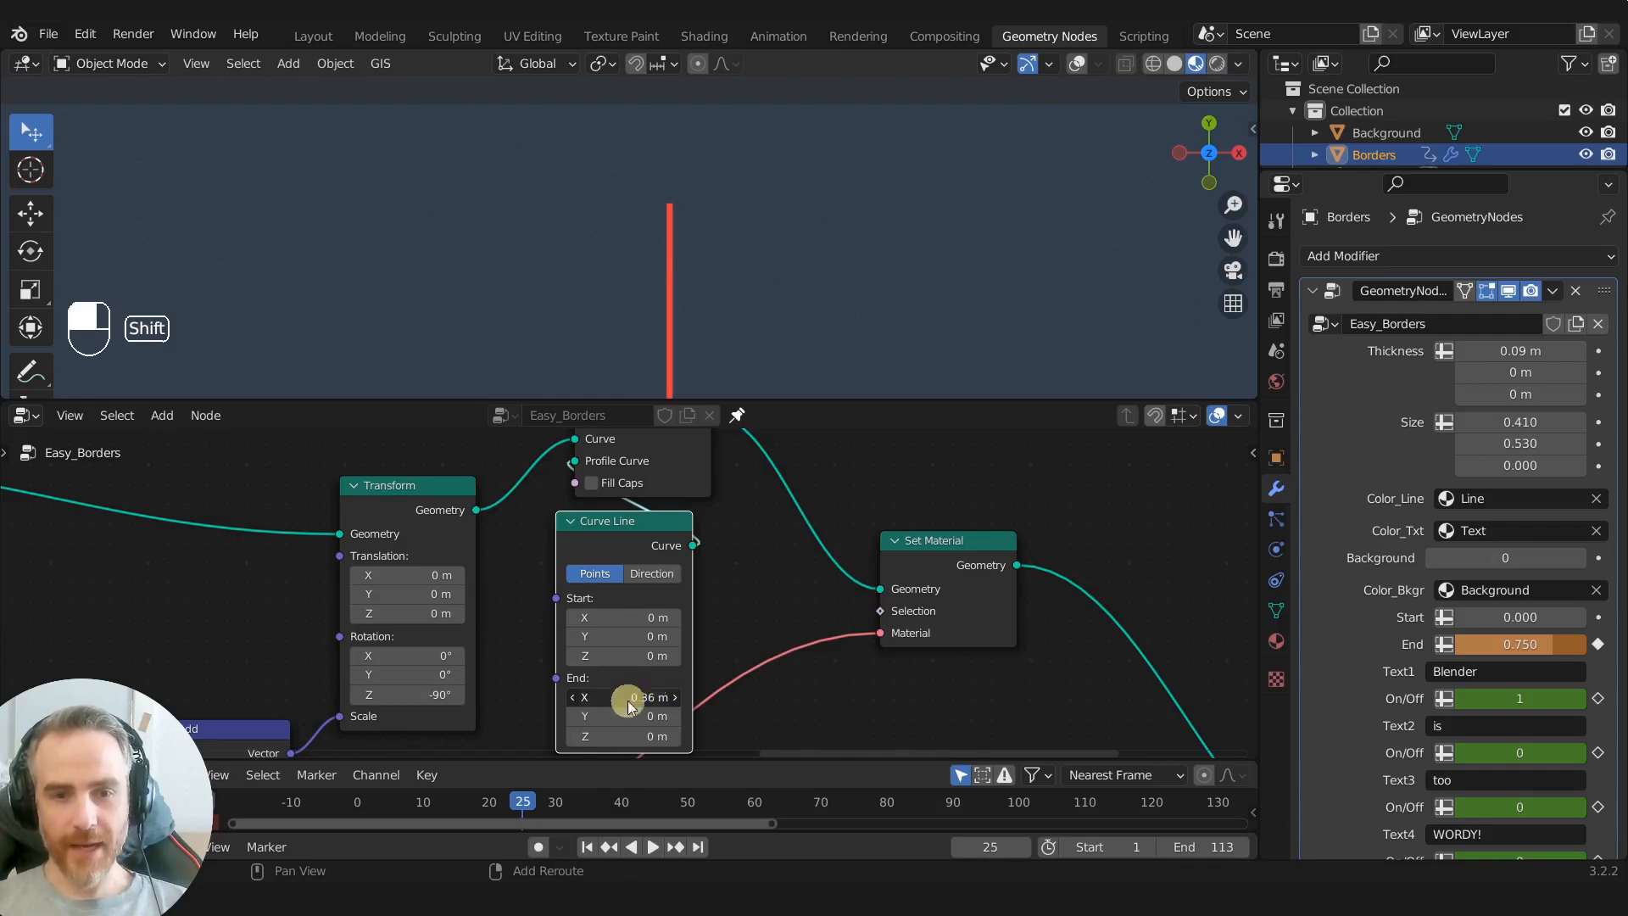
{"action": "scroll", "coordinate": [652, 683], "scroll_direction": "down", "scroll_amount": 1}
{"action": "scroll", "coordinate": [715, 364], "scroll_direction": "down", "scroll_amount": 3}
{"action": "middle_click_drag", "start_coordinate": [716, 364], "coordinate": [615, 314], "text": "shift"}
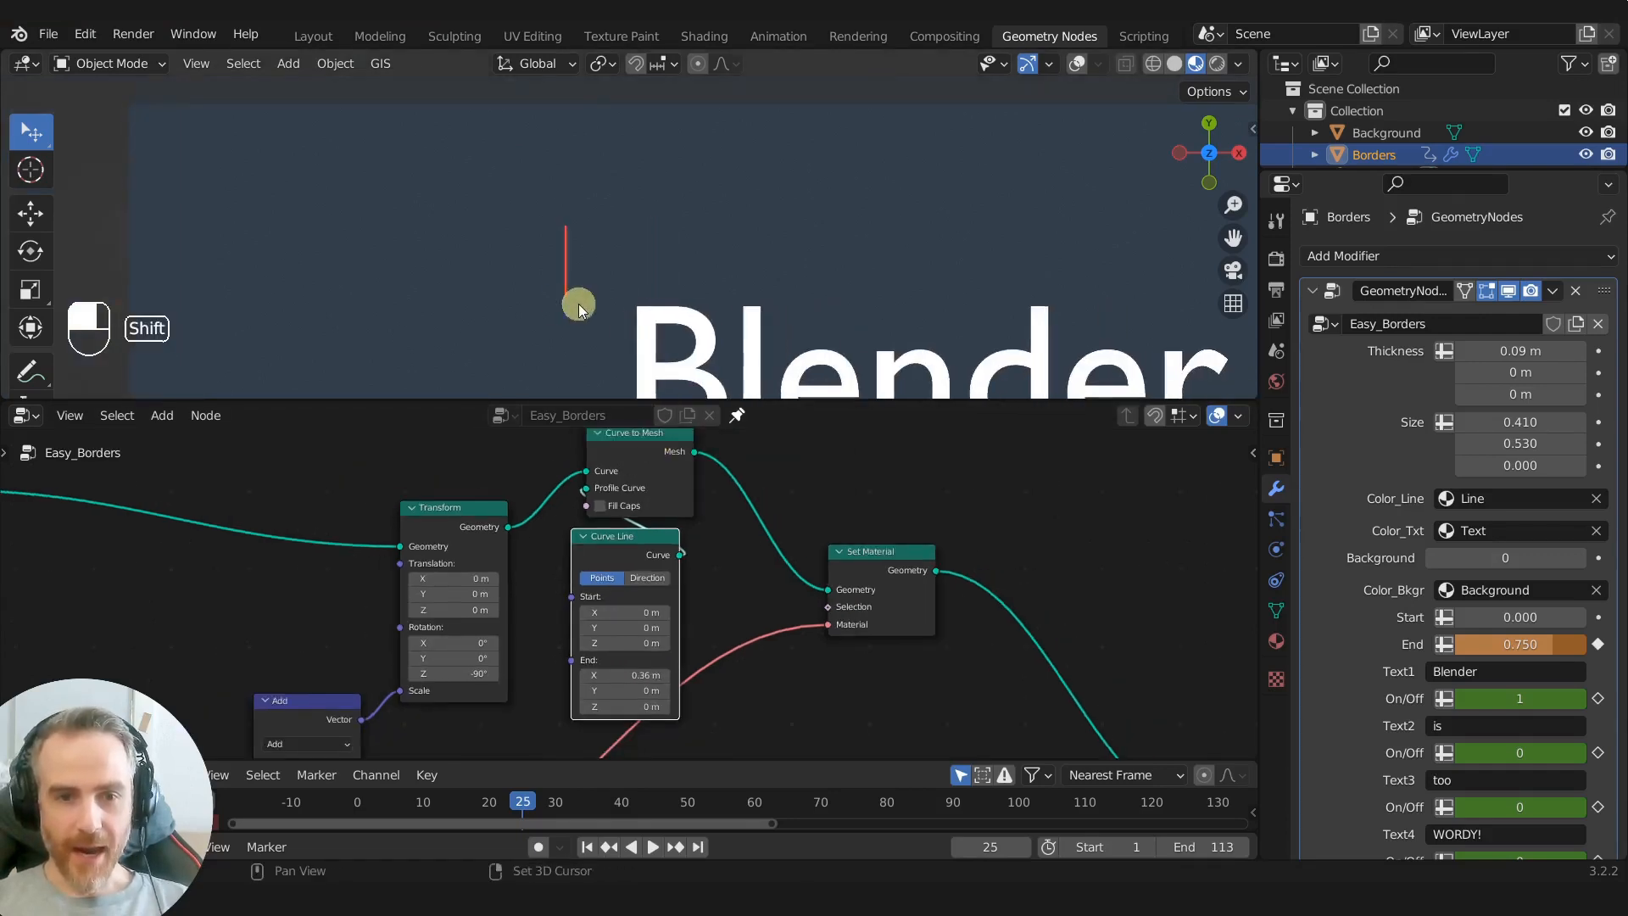
Step: Raise the Trim Curve node's End so the border extends along most of the text's upper edge
{"action": "scroll", "coordinate": [331, 556], "scroll_direction": "down", "scroll_amount": 1}
{"action": "middle_click_drag", "start_coordinate": [331, 556], "coordinate": [683, 596]}
{"action": "left_click_drag", "start_coordinate": [415, 593], "coordinate": [659, 591], "text": "shift"}
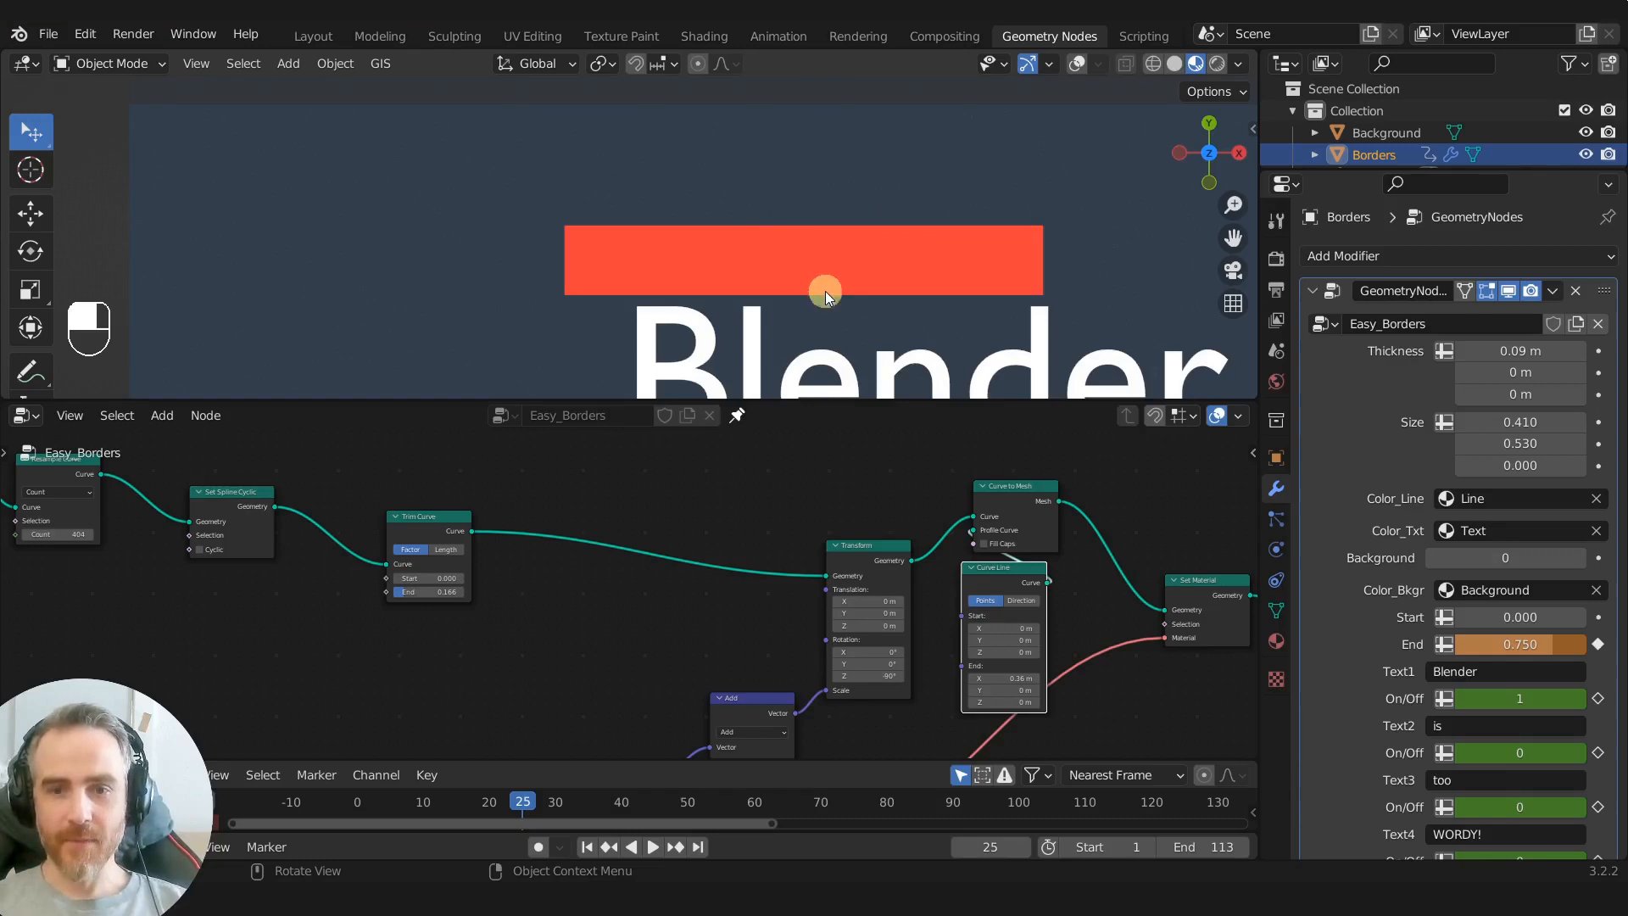
Step: Reduce the Curve Line node's End X to 0.24 m
{"action": "middle_click_drag", "start_coordinate": [810, 552], "coordinate": [468, 564], "text": "shift"}
{"action": "scroll", "coordinate": [698, 669], "scroll_direction": "up", "scroll_amount": 6}
{"action": "middle_click_drag", "start_coordinate": [697, 669], "coordinate": [678, 597], "text": "shift"}
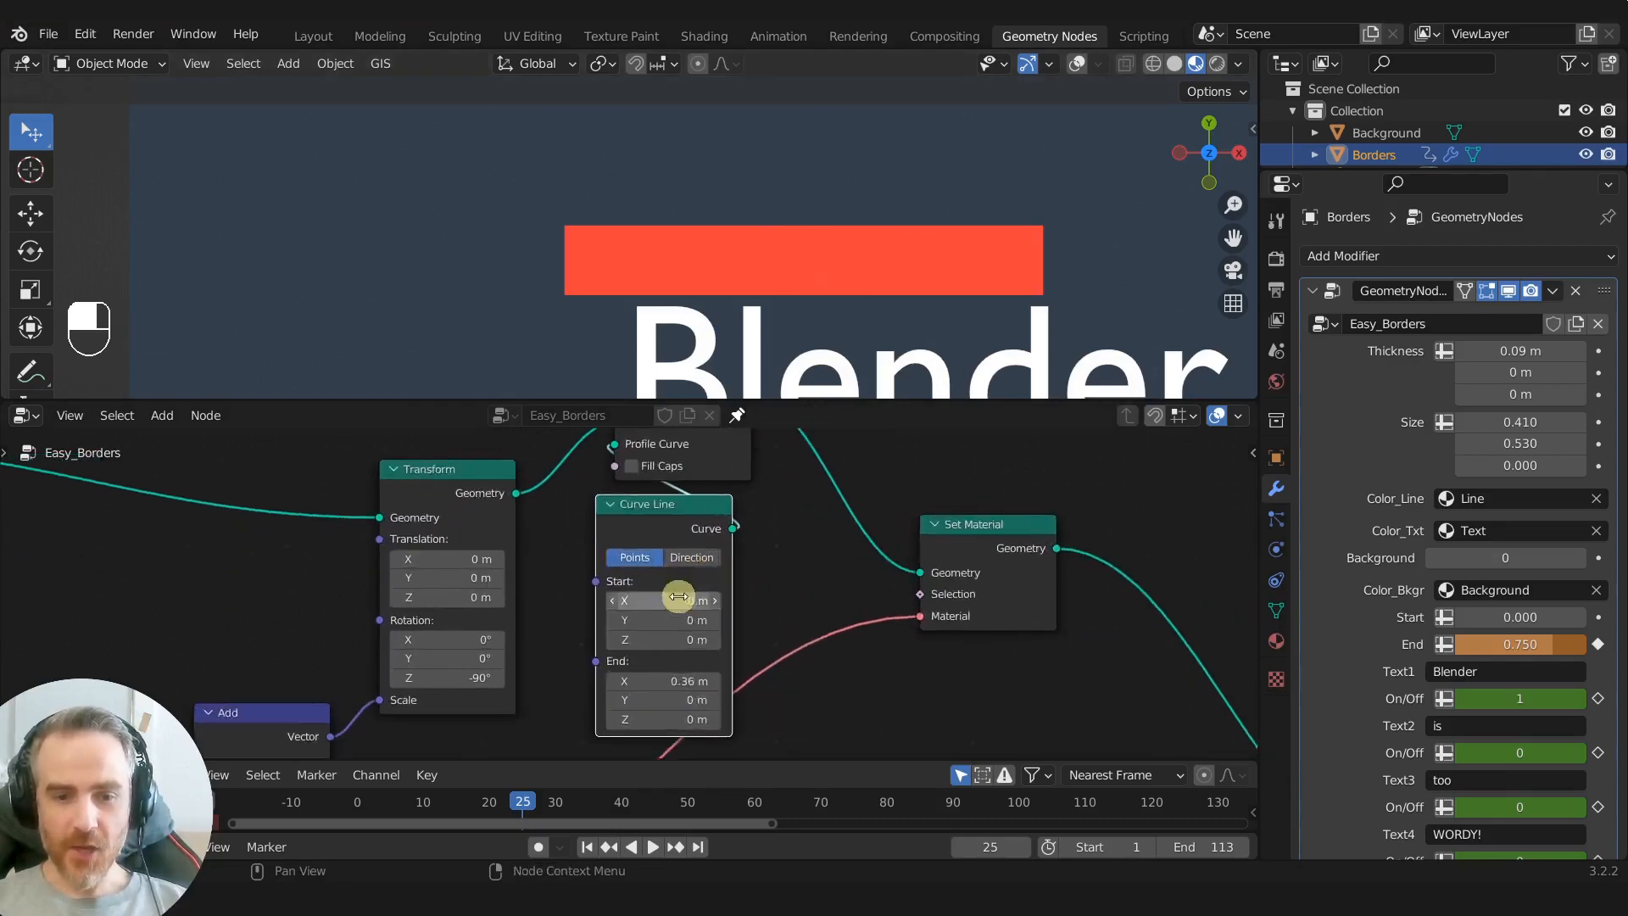
{"action": "scroll", "coordinate": [678, 597], "scroll_direction": "up", "scroll_amount": 1}
{"action": "left_click_drag", "start_coordinate": [683, 684], "coordinate": [675, 679], "text": "shift"}
{"action": "scroll", "coordinate": [885, 642], "scroll_direction": "down", "scroll_amount": 2}
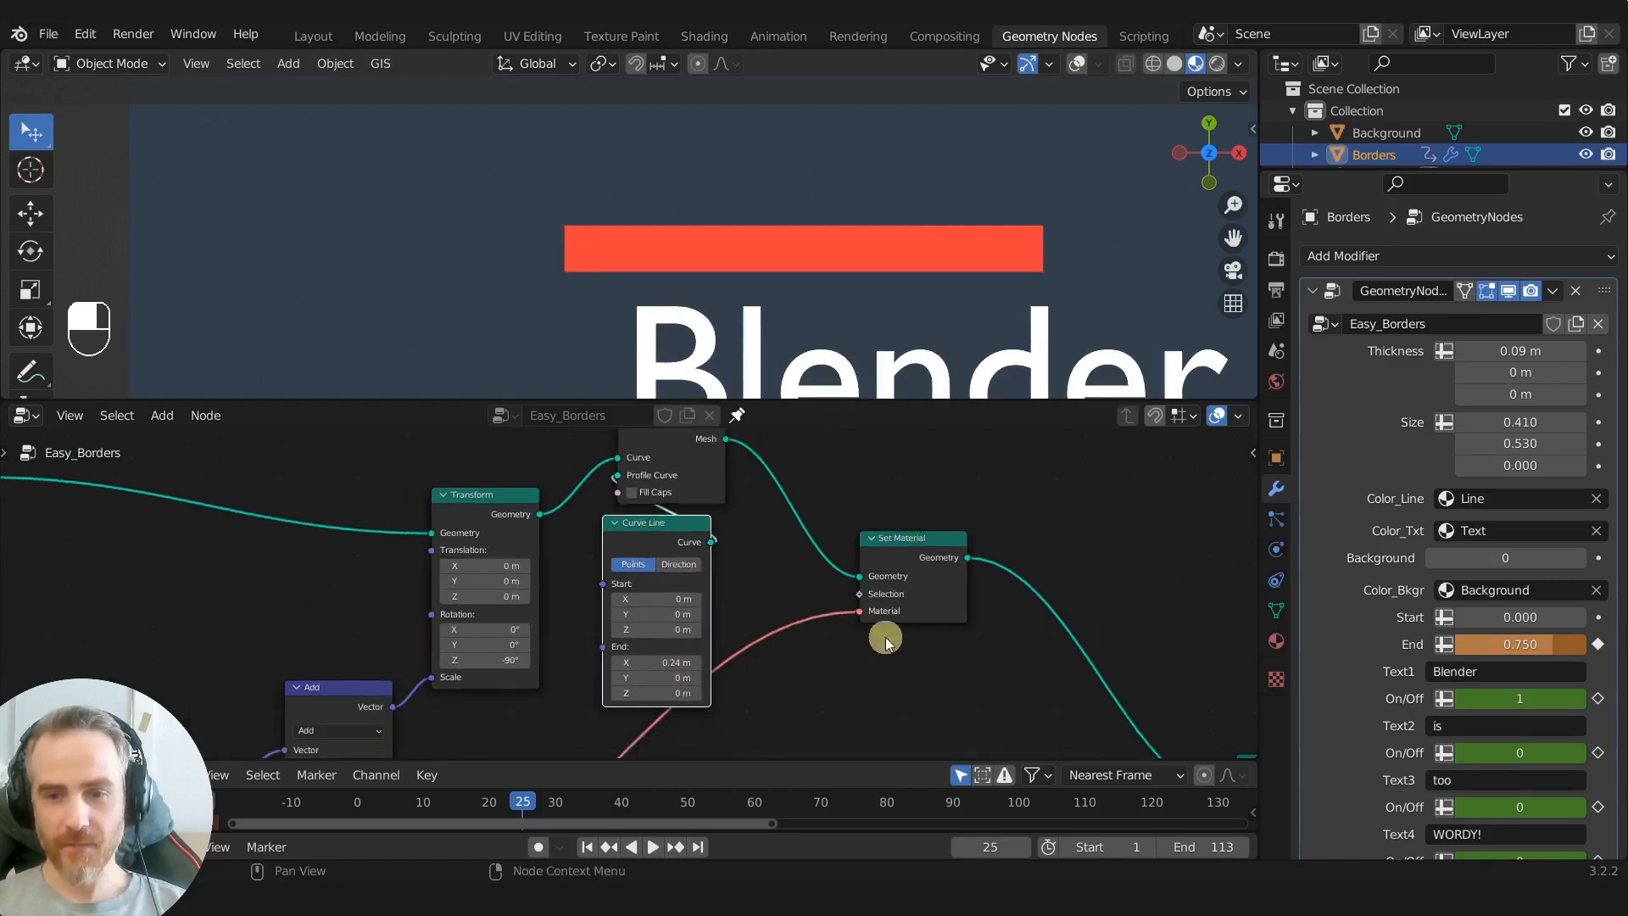
Step: Disconnect Color_Line from the border's Set Material node so the node uses its own Line material
{"action": "scroll", "coordinate": [885, 641], "scroll_direction": "down", "scroll_amount": 2}
{"action": "left_click_drag", "start_coordinate": [618, 527], "coordinate": [493, 596]}
{"action": "scroll", "coordinate": [653, 587], "scroll_direction": "up", "scroll_amount": 2}
{"action": "scroll", "coordinate": [663, 577], "scroll_direction": "up", "scroll_amount": 4}
{"action": "scroll", "coordinate": [843, 647], "scroll_direction": "down", "scroll_amount": 3}
{"action": "middle_click_drag", "start_coordinate": [907, 632], "coordinate": [533, 466]}
{"action": "scroll", "coordinate": [551, 476], "scroll_direction": "up", "scroll_amount": 2}
{"action": "scroll", "coordinate": [509, 488], "scroll_direction": "down", "scroll_amount": 2}
{"action": "middle_click_drag", "start_coordinate": [484, 518], "coordinate": [759, 525]}
{"action": "scroll", "coordinate": [760, 535], "scroll_direction": "down", "scroll_amount": 4}
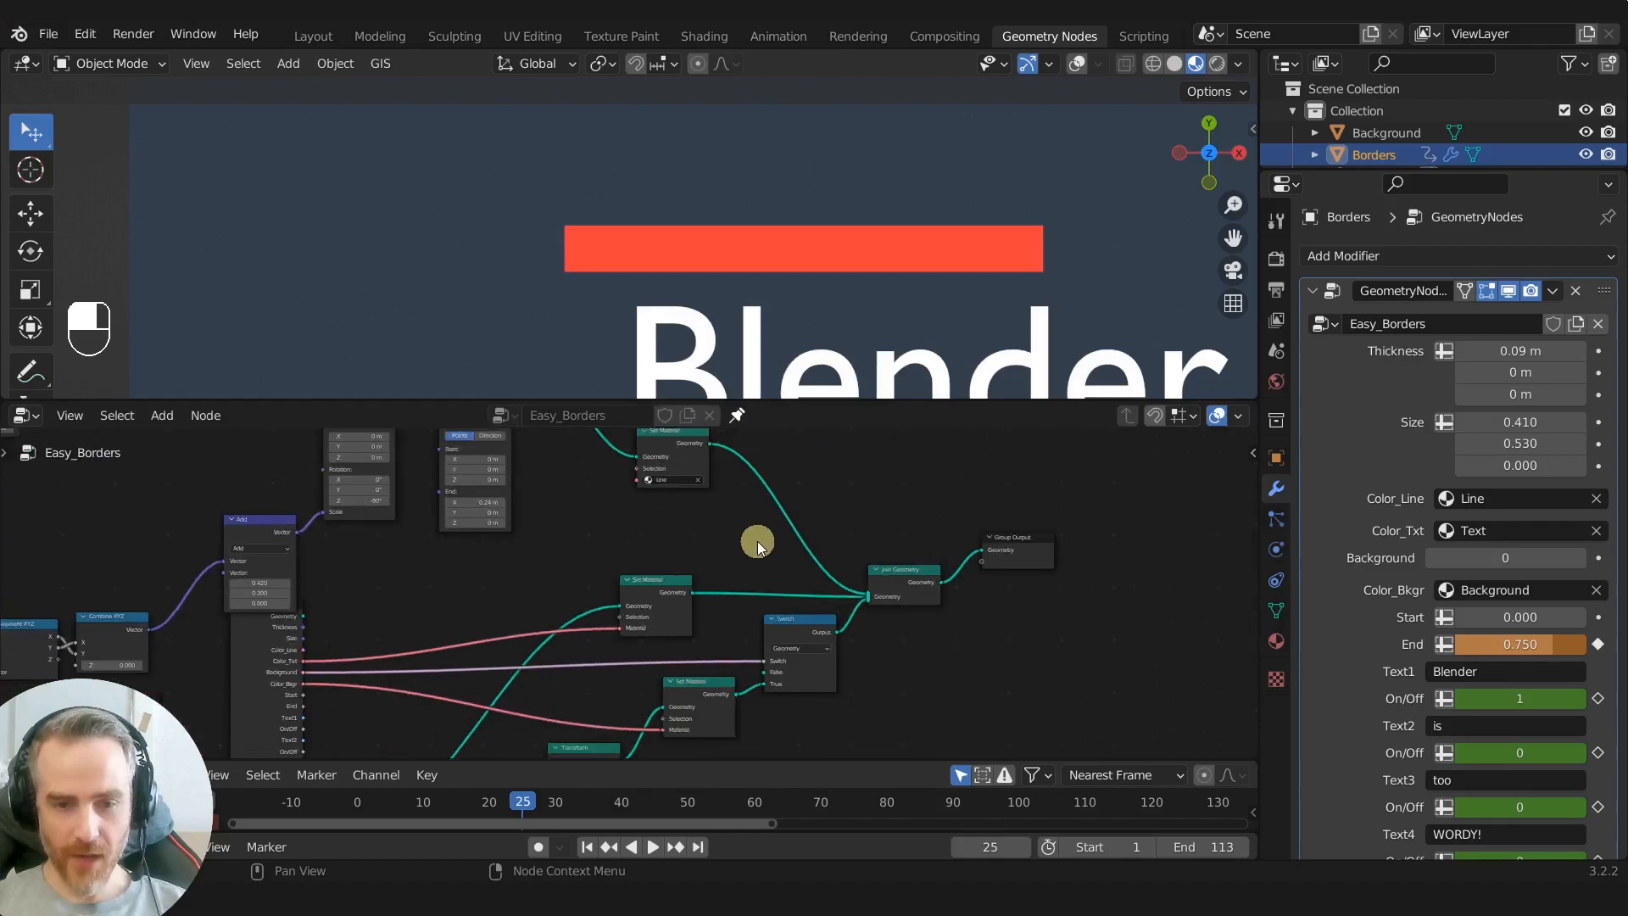
Step: Trace the text branch of the node tree from the Fill Curve node to its Set Material node
{"action": "scroll", "coordinate": [703, 577], "scroll_direction": "down", "scroll_amount": 3}
{"action": "middle_click_drag", "start_coordinate": [687, 568], "coordinate": [797, 437]}
{"action": "scroll", "coordinate": [424, 559], "scroll_direction": "down", "scroll_amount": 3}
{"action": "middle_click_drag", "start_coordinate": [386, 575], "coordinate": [545, 575]}
{"action": "scroll", "coordinate": [509, 572], "scroll_direction": "up", "scroll_amount": 3}
{"action": "middle_click_drag", "start_coordinate": [189, 546], "coordinate": [432, 600]}
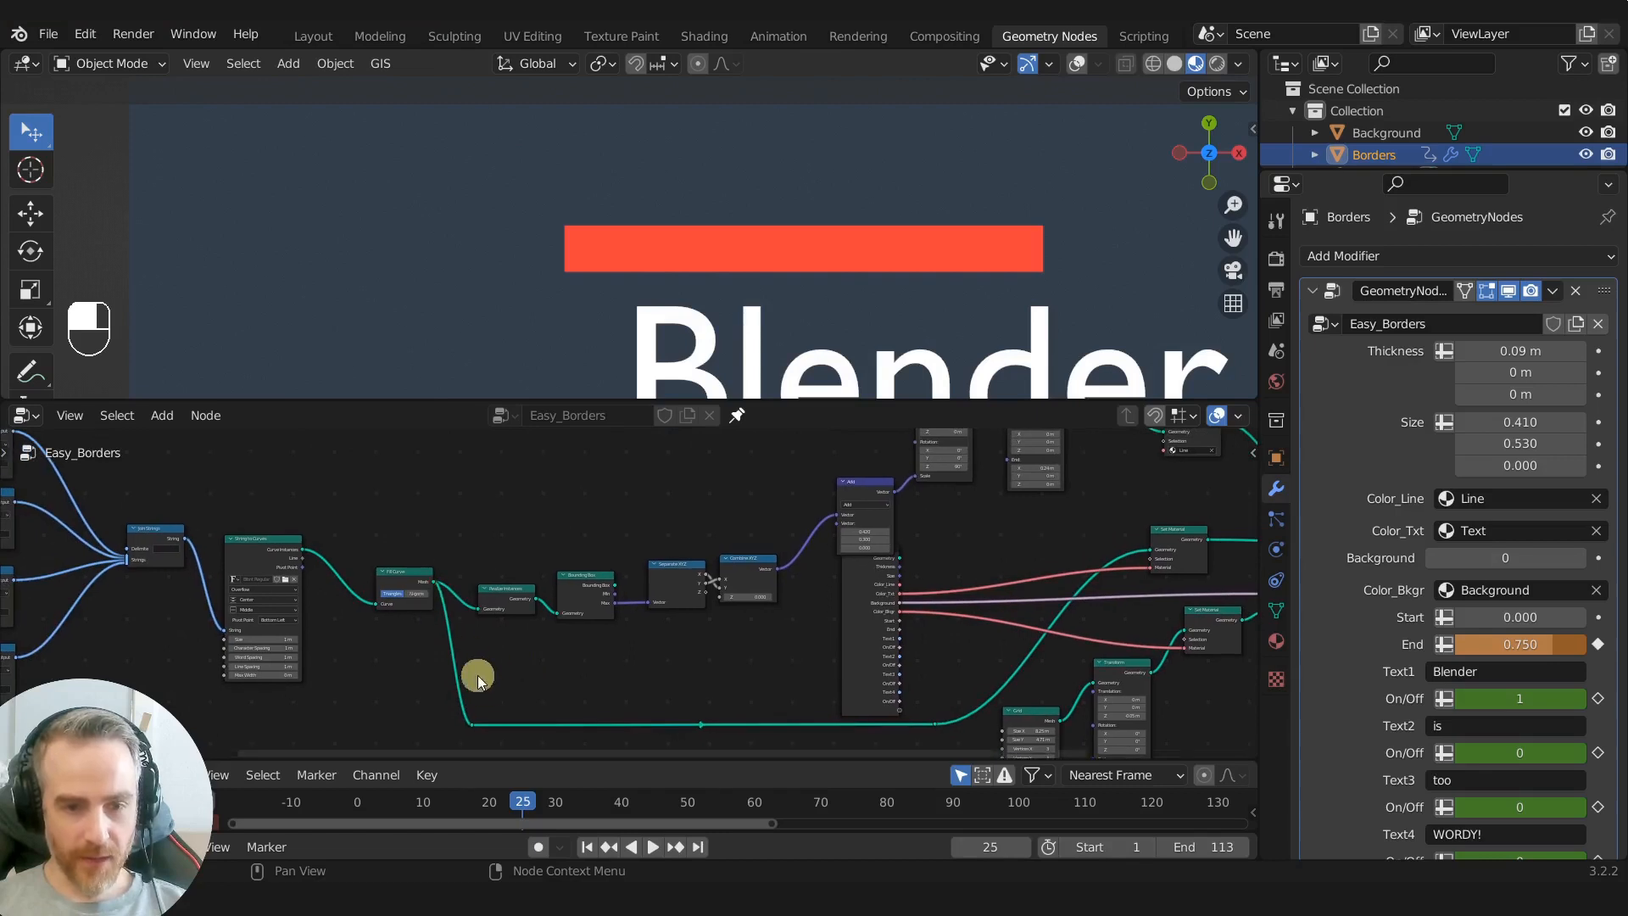
{"action": "scroll", "coordinate": [399, 593], "scroll_direction": "up", "scroll_amount": 3}
{"action": "left_click_drag", "start_coordinate": [339, 575], "coordinate": [338, 568]}
{"action": "scroll", "coordinate": [603, 633], "scroll_direction": "down", "scroll_amount": 2}
{"action": "middle_click_drag", "start_coordinate": [739, 676], "coordinate": [440, 676]}
{"action": "left_click_drag", "start_coordinate": [921, 528], "coordinate": [919, 520]}
Step: Examine the background branch from the Grid node through Set Material to the Switch node controlled by the Background value
{"action": "middle_click_drag", "start_coordinate": [980, 526], "coordinate": [760, 535]}
{"action": "middle_click_drag", "start_coordinate": [926, 602], "coordinate": [923, 572]}
{"action": "scroll", "coordinate": [883, 589], "scroll_direction": "up", "scroll_amount": 2}
{"action": "left_click_drag", "start_coordinate": [856, 531], "coordinate": [860, 533]}
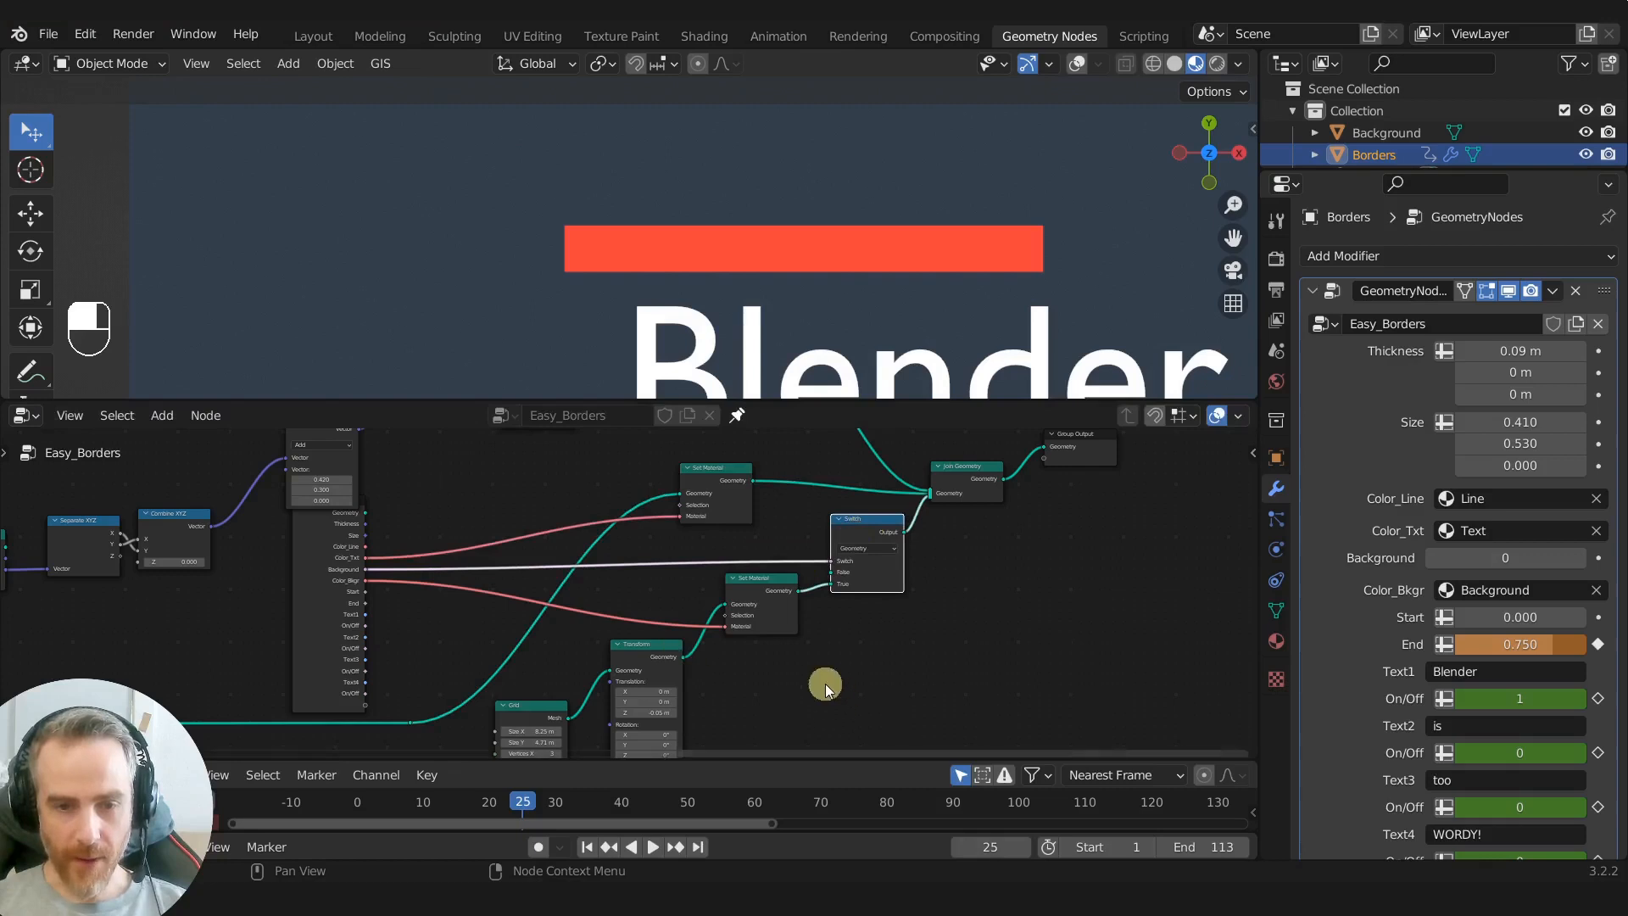
{"action": "middle_click_drag", "start_coordinate": [750, 692], "coordinate": [730, 614]}
{"action": "mouse_move", "coordinate": [508, 632]}
{"action": "left_mouse_down"}
{"action": "mouse_move", "coordinate": [498, 604]}
{"action": "mouse_move", "coordinate": [499, 632]}
{"action": "left_mouse_up"}
{"action": "middle_click_drag", "start_coordinate": [784, 543], "coordinate": [683, 612]}
{"action": "left_click_drag", "start_coordinate": [662, 583], "coordinate": [660, 587]}
{"action": "left_click", "coordinate": [738, 518]}
{"action": "left_click_drag", "start_coordinate": [738, 518], "coordinate": [731, 525]}
{"action": "middle_click_drag", "start_coordinate": [854, 520], "coordinate": [739, 613]}
{"action": "scroll", "coordinate": [740, 620], "scroll_direction": "up", "scroll_amount": 3}
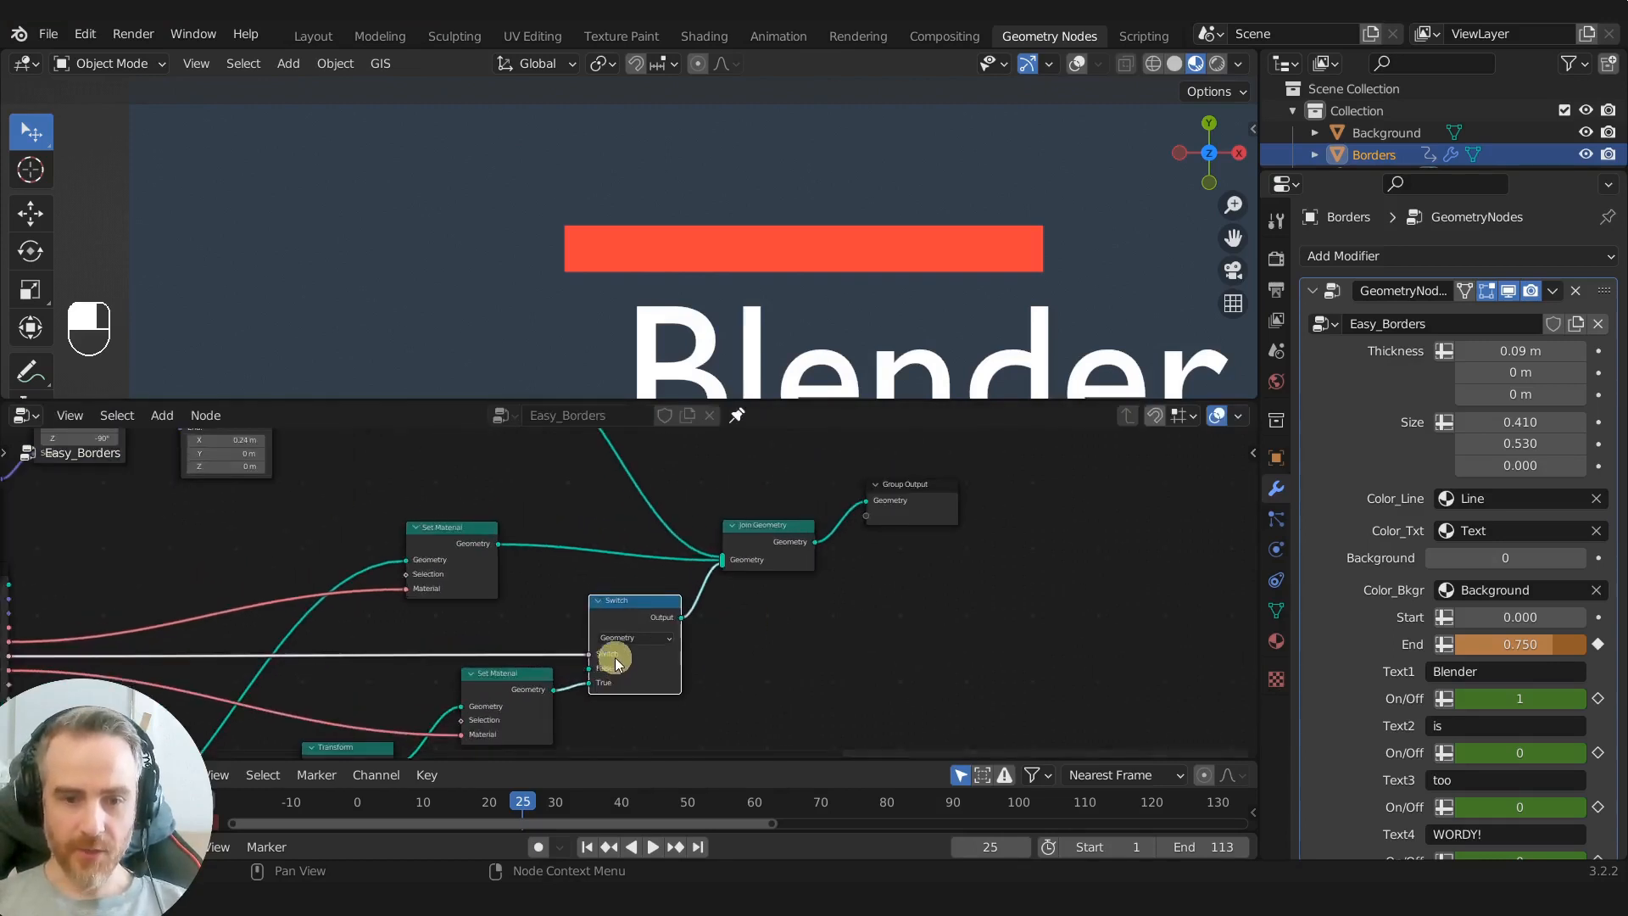
{"action": "scroll", "coordinate": [608, 660], "scroll_direction": "up", "scroll_amount": 1}
{"action": "left_click_drag", "start_coordinate": [635, 608], "coordinate": [646, 595]}
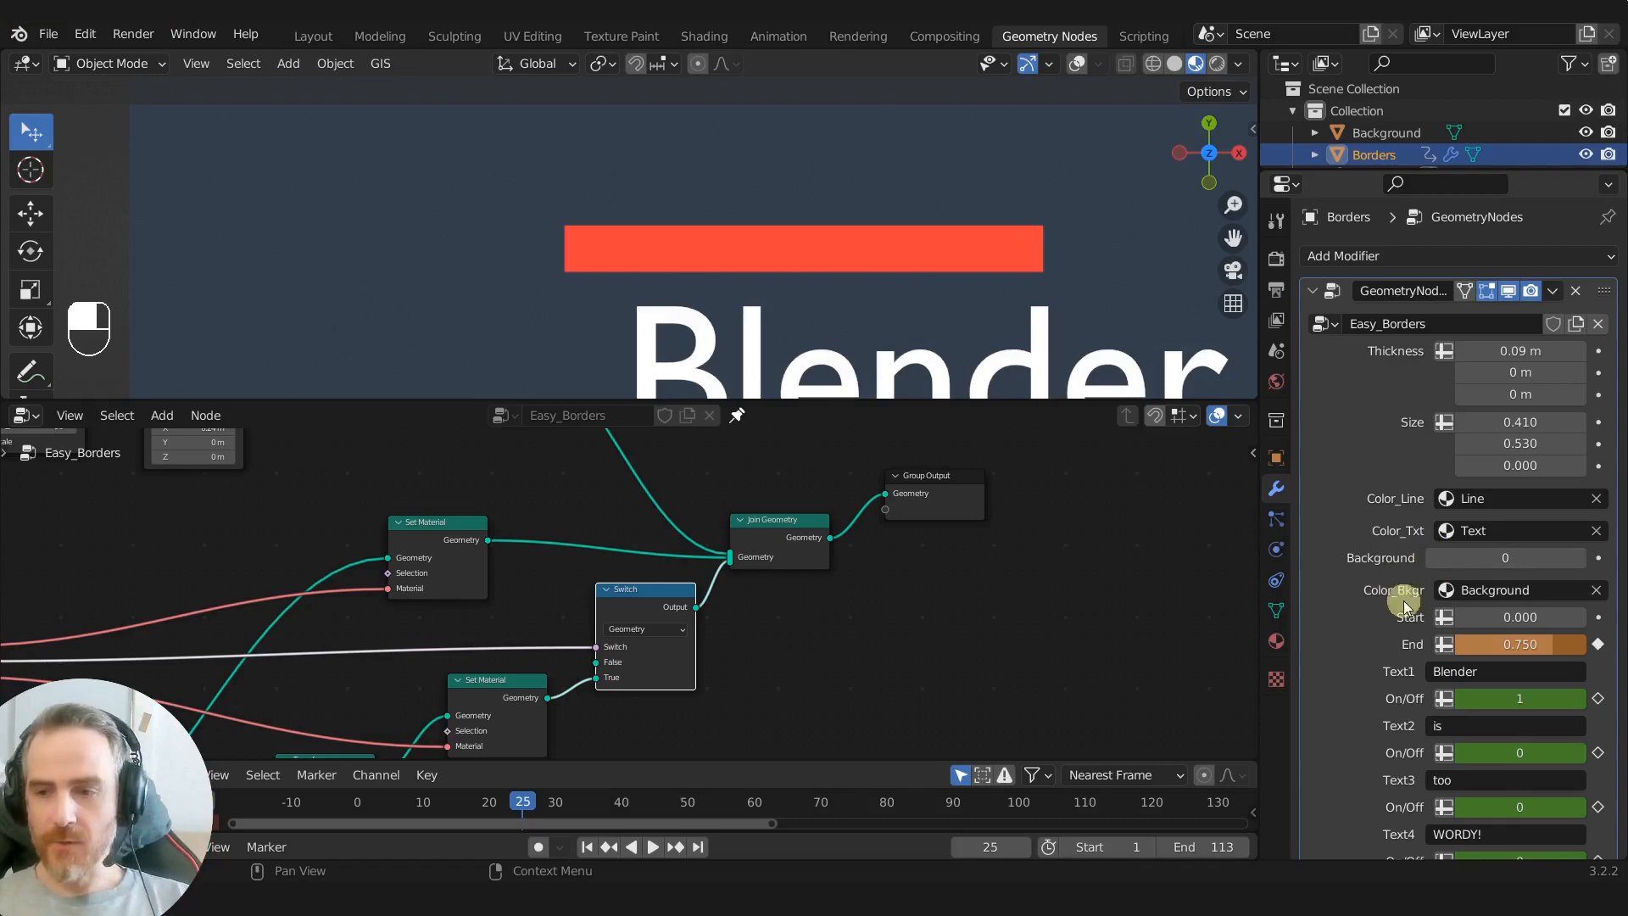
Step: Select the Join Geometry node and move the Group Output node slightly farther away from it
{"action": "scroll", "coordinate": [826, 624], "scroll_direction": "down", "scroll_amount": 1}
{"action": "middle_click_drag", "start_coordinate": [816, 627], "coordinate": [702, 684]}
{"action": "left_click_drag", "start_coordinate": [647, 601], "coordinate": [648, 597]}
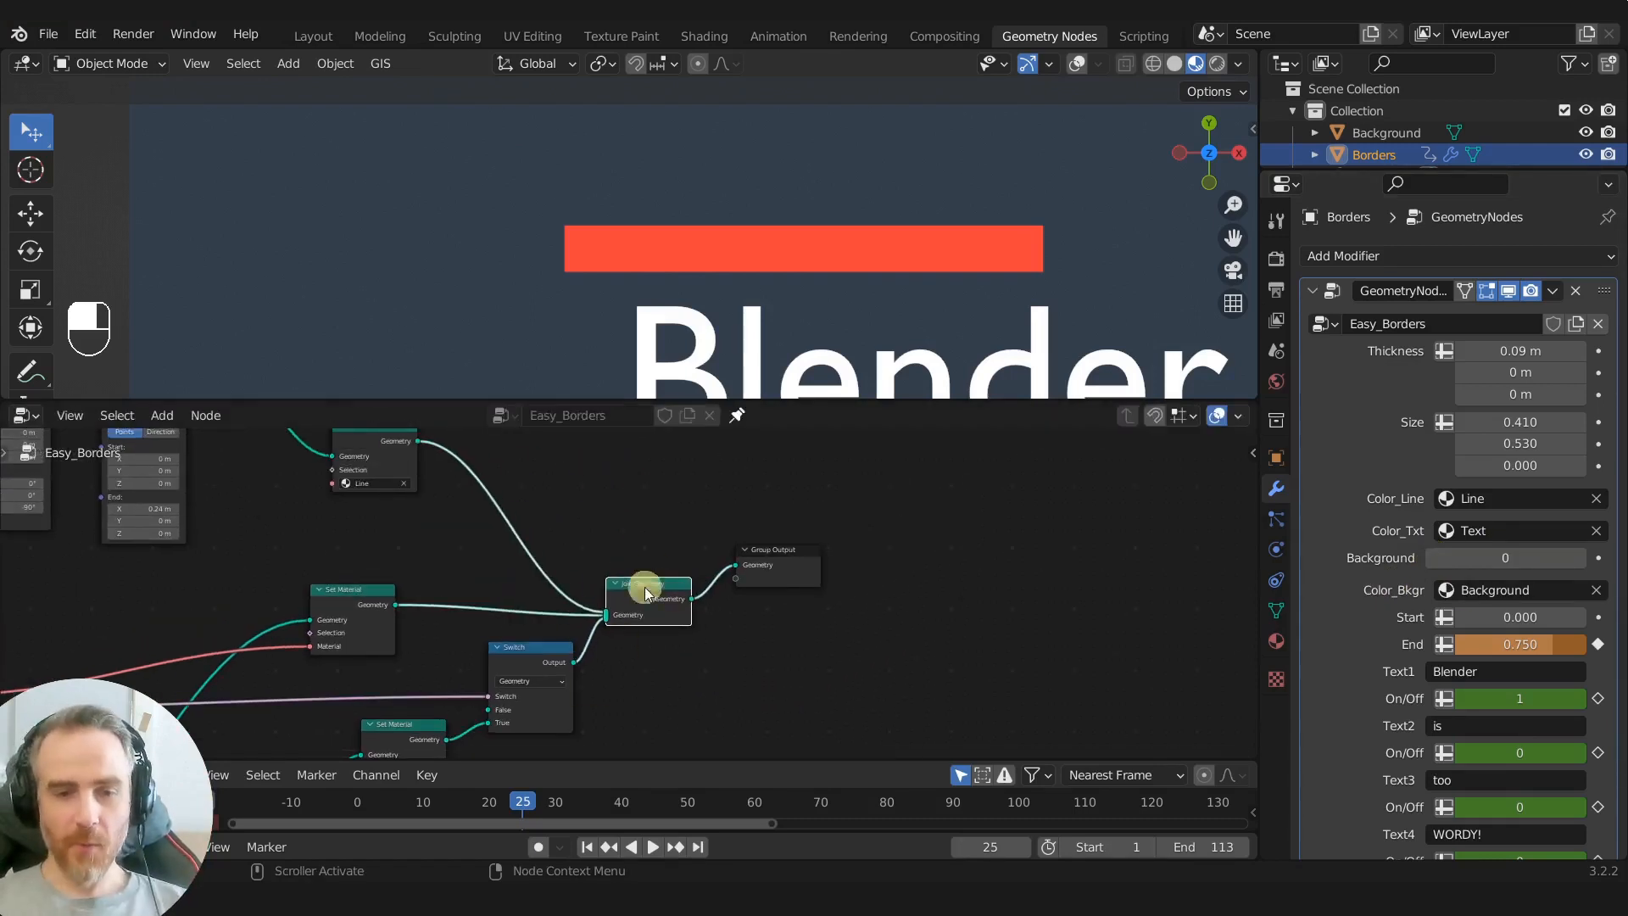
{"action": "left_click_drag", "start_coordinate": [774, 560], "coordinate": [822, 562]}
Step: Raise the modifier's End value to 0.968
{"action": "scroll", "coordinate": [854, 280], "scroll_direction": "down", "scroll_amount": 3}
{"action": "scroll", "coordinate": [853, 276], "scroll_direction": "down", "scroll_amount": 2}
{"action": "middle_click_drag", "start_coordinate": [852, 275], "coordinate": [811, 247], "text": "shift"}
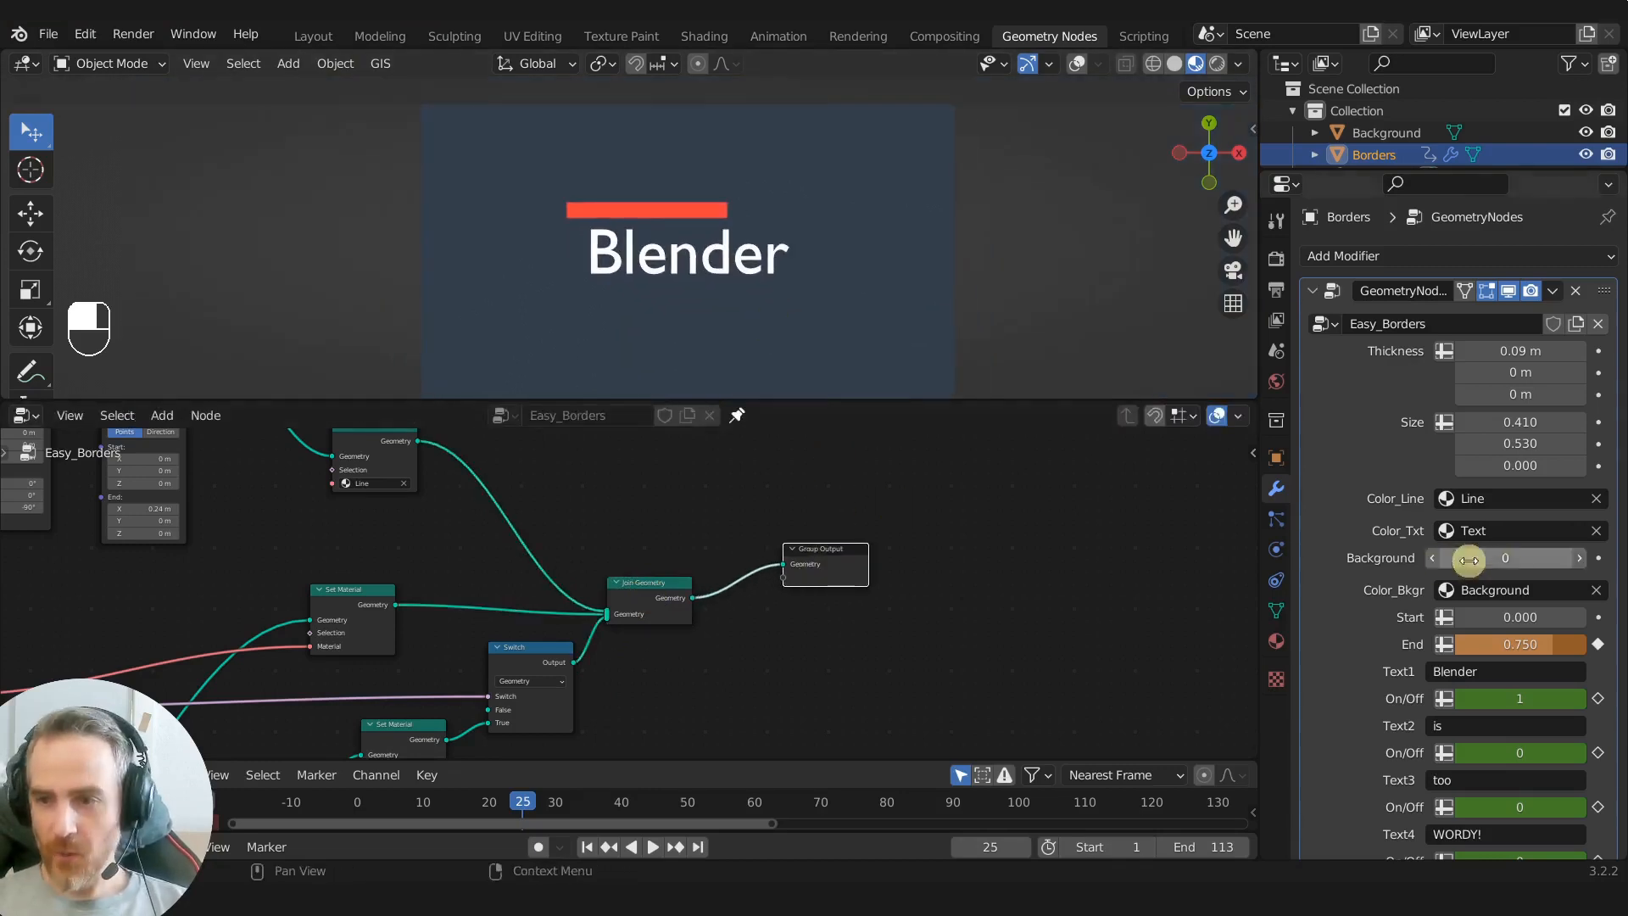
{"action": "left_click_drag", "start_coordinate": [1545, 644], "coordinate": [1582, 644]}
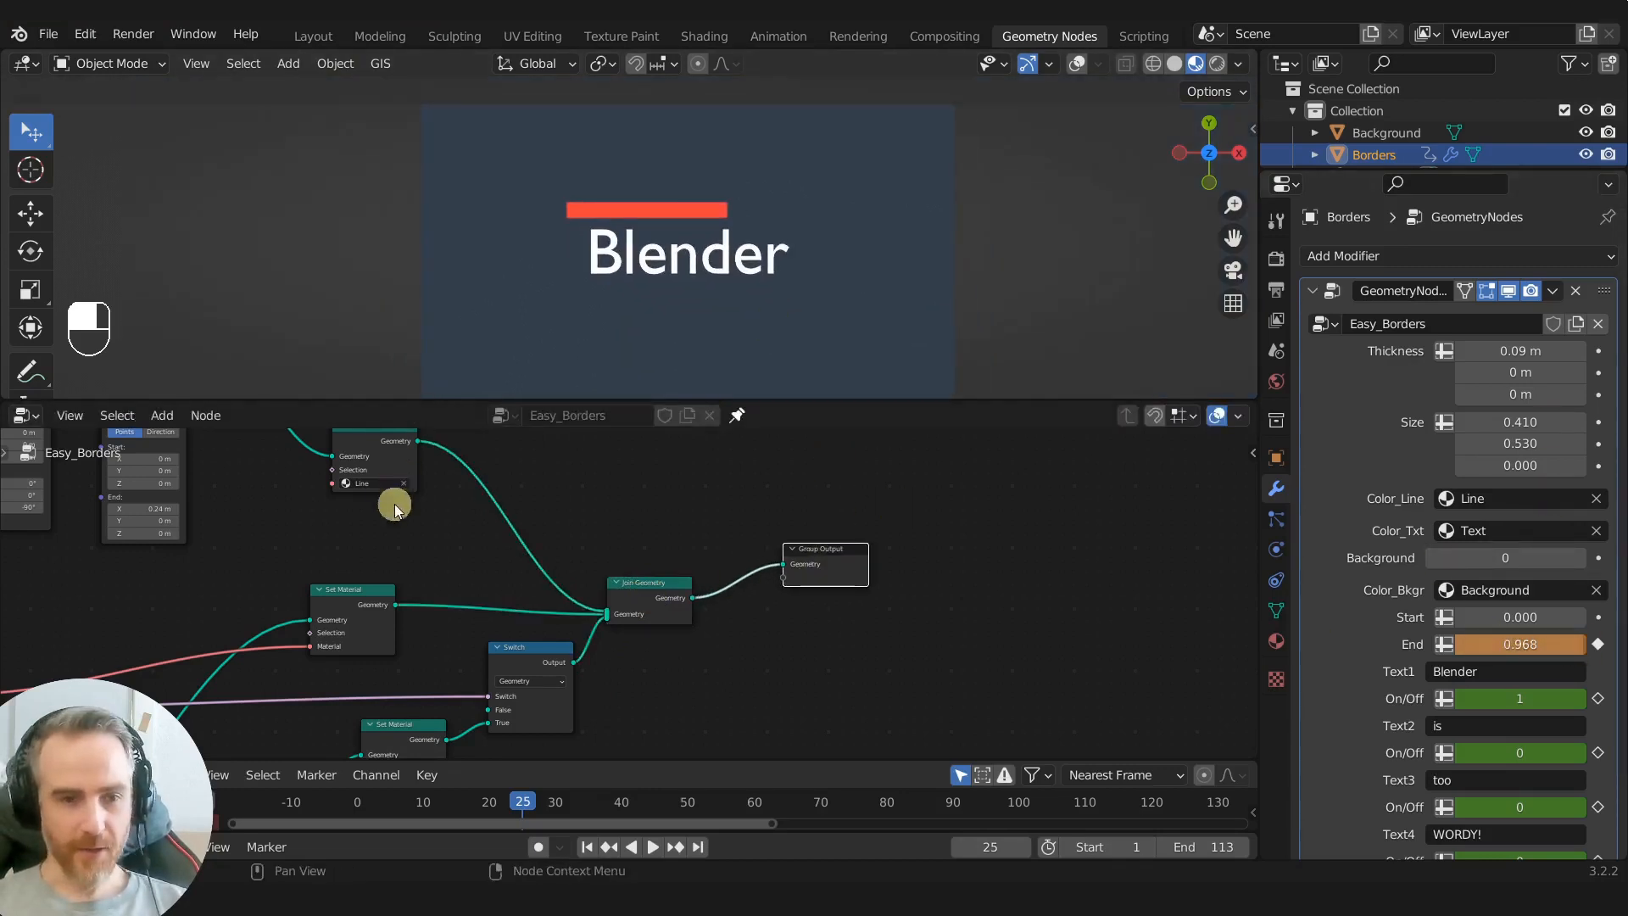
Step: Thin the border by setting the Curve Line node's End X to 0.11 m
{"action": "middle_click_drag", "start_coordinate": [401, 540], "coordinate": [817, 634]}
{"action": "scroll", "coordinate": [700, 603], "scroll_direction": "down", "scroll_amount": 2}
{"action": "middle_click_drag", "start_coordinate": [685, 588], "coordinate": [706, 674]}
{"action": "middle_click_drag", "start_coordinate": [461, 522], "coordinate": [585, 473]}
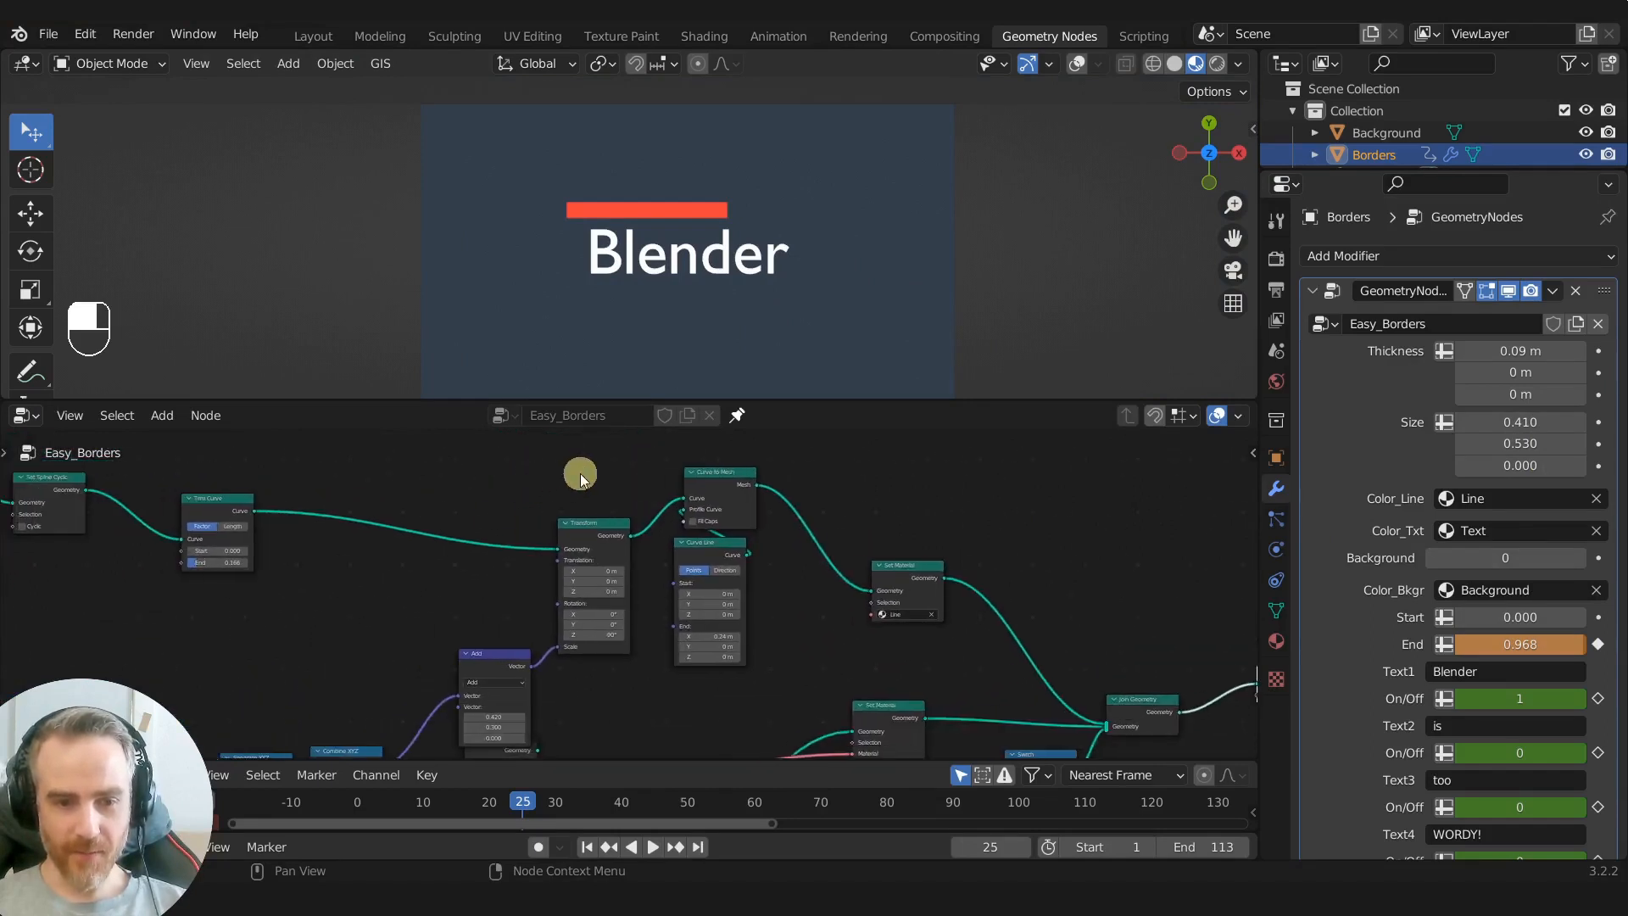
{"action": "scroll", "coordinate": [585, 473], "scroll_direction": "up", "scroll_amount": 2}
{"action": "left_click_drag", "start_coordinate": [722, 642], "coordinate": [709, 644]}
Step: Set the Trim Curve node's End to 1.000 to close the border around the text
{"action": "middle_click_drag", "start_coordinate": [238, 614], "coordinate": [627, 620]}
{"action": "mouse_move", "coordinate": [513, 562]}
{"action": "left_mouse_down"}
{"action": "mouse_move", "coordinate": [577, 561]}
{"action": "mouse_move", "coordinate": [516, 545]}
{"action": "mouse_move", "coordinate": [577, 553]}
{"action": "mouse_move", "coordinate": [572, 571]}
{"action": "left_mouse_up"}
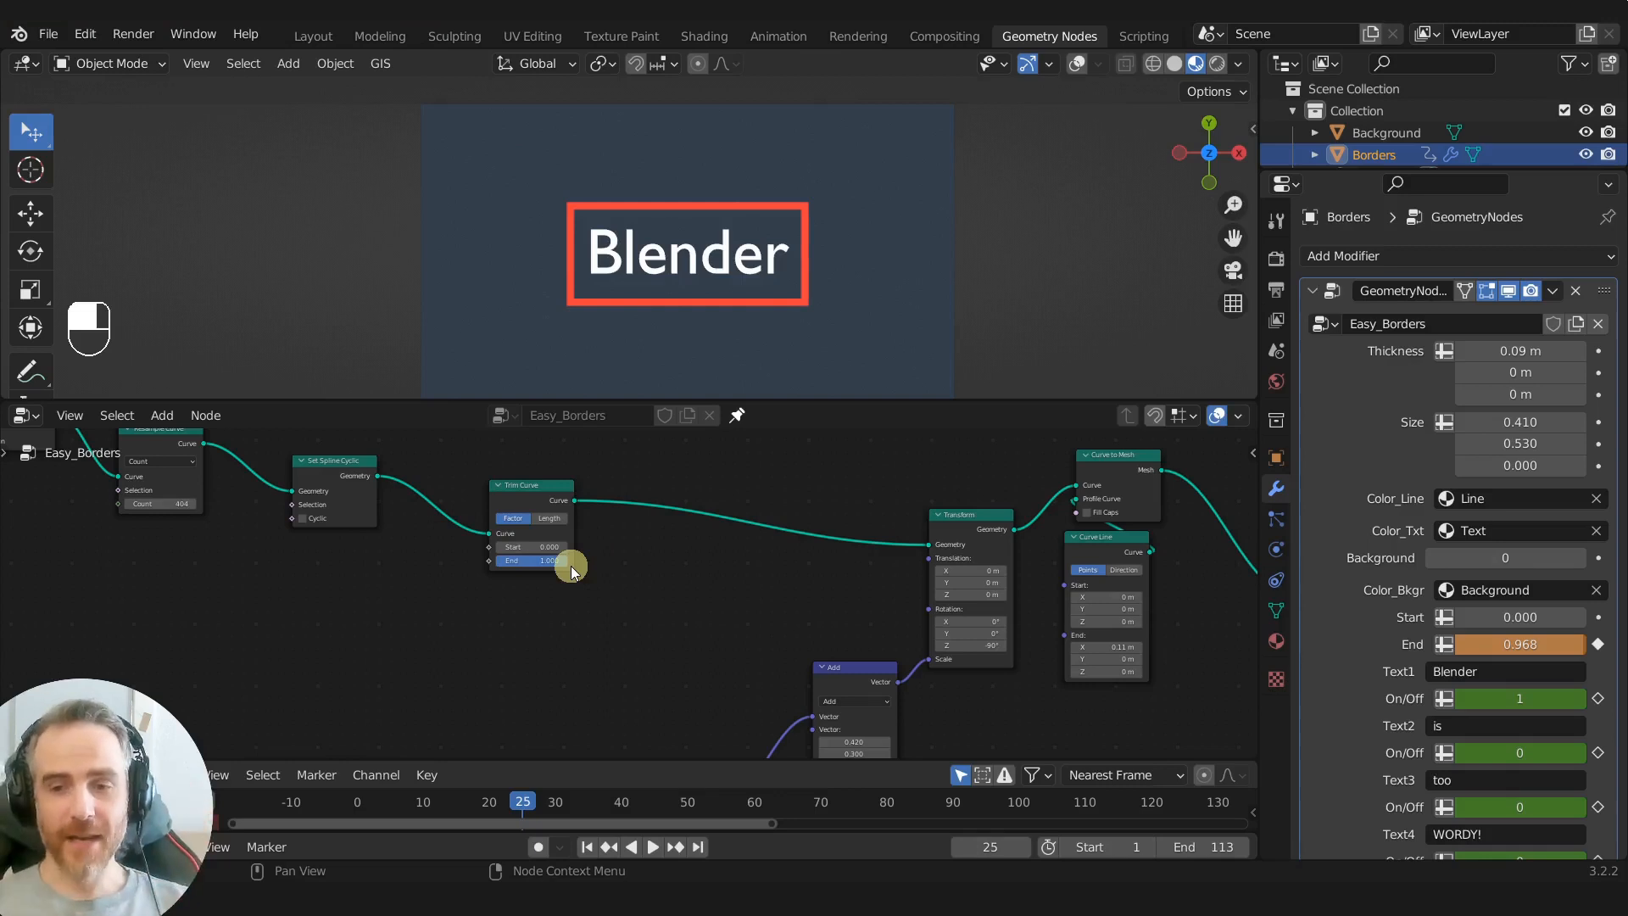
{"action": "scroll", "coordinate": [572, 571], "scroll_direction": "down", "scroll_amount": 5}
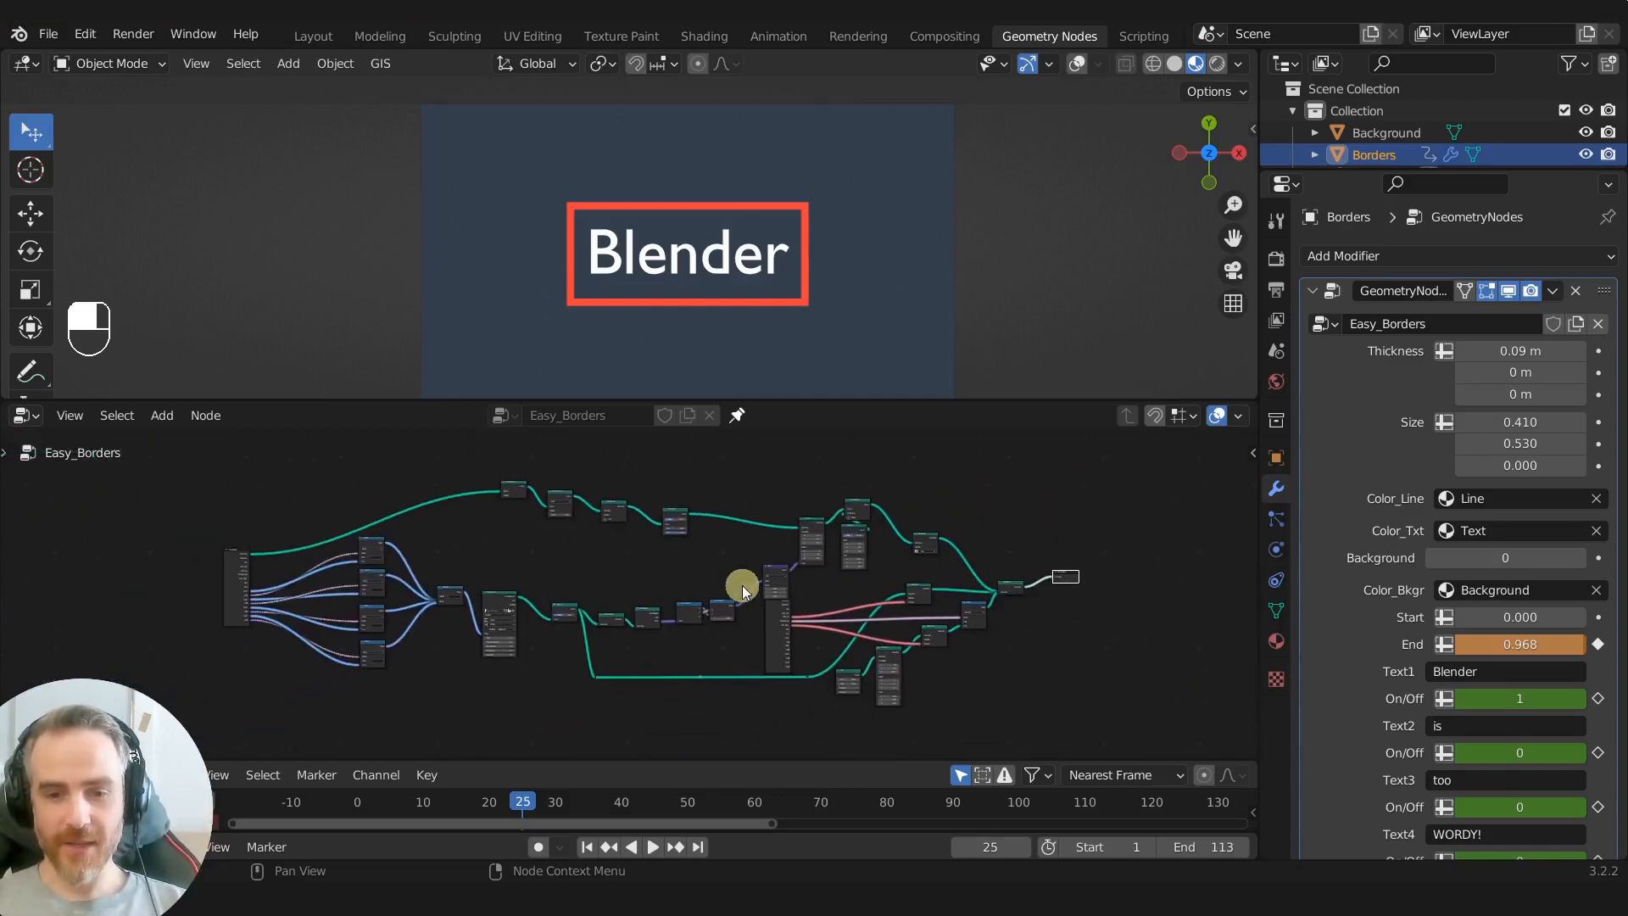
{"action": "middle_click_drag", "start_coordinate": [686, 582], "coordinate": [789, 559]}
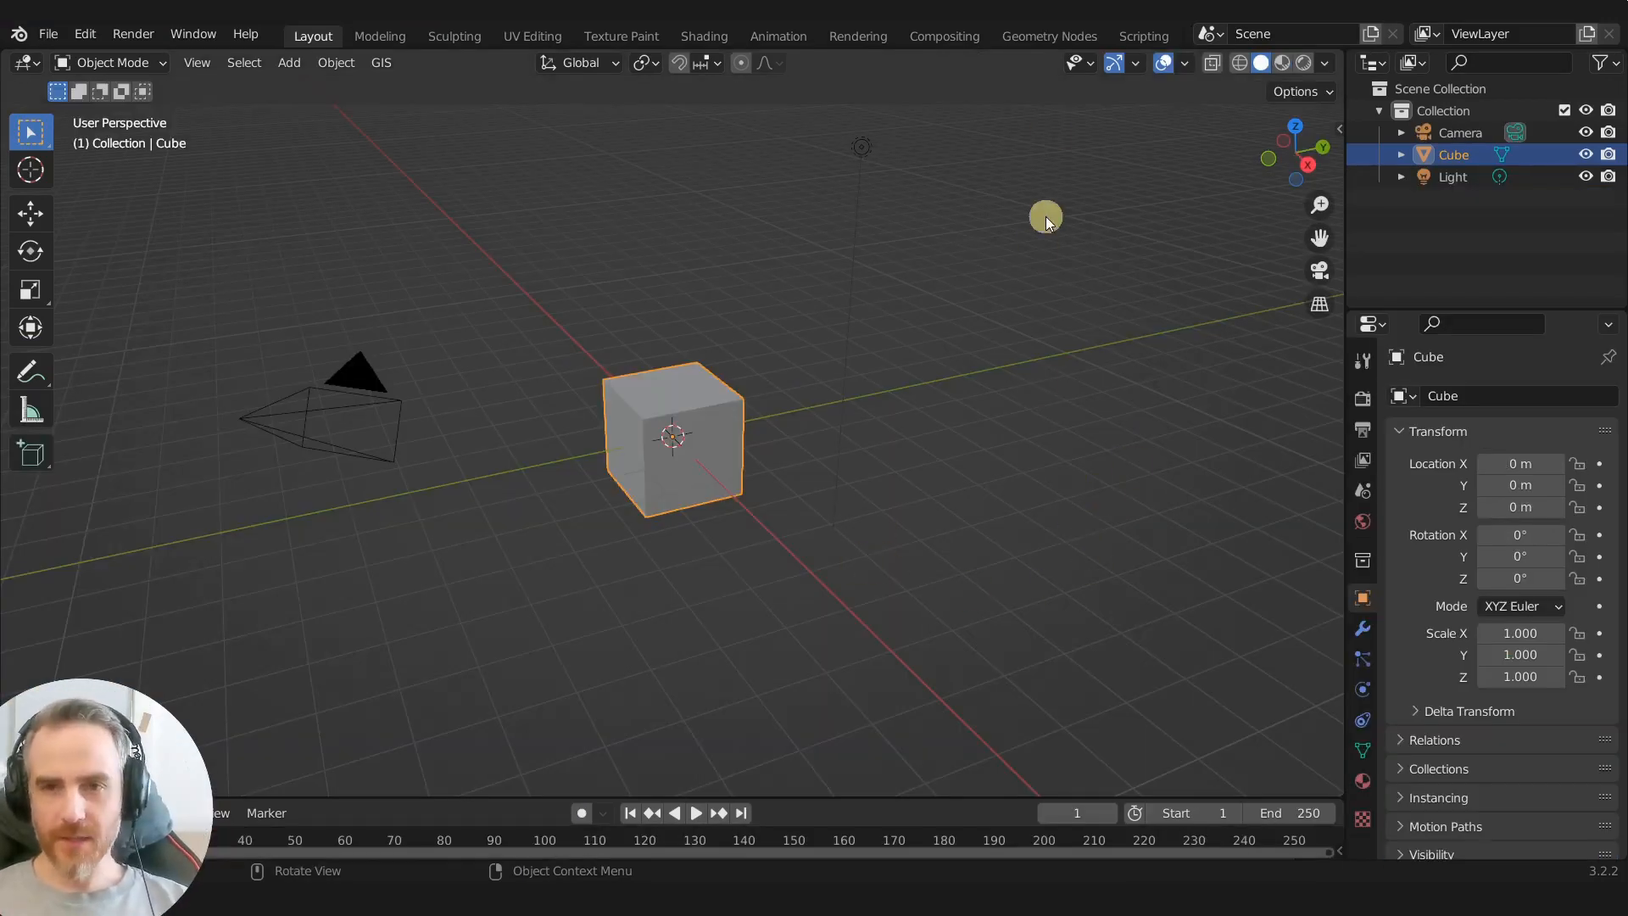
Step: Switch to the Geometry Nodes workspace and replace the default cube with a mesh plane
{"action": "left_click", "coordinate": [1041, 38]}
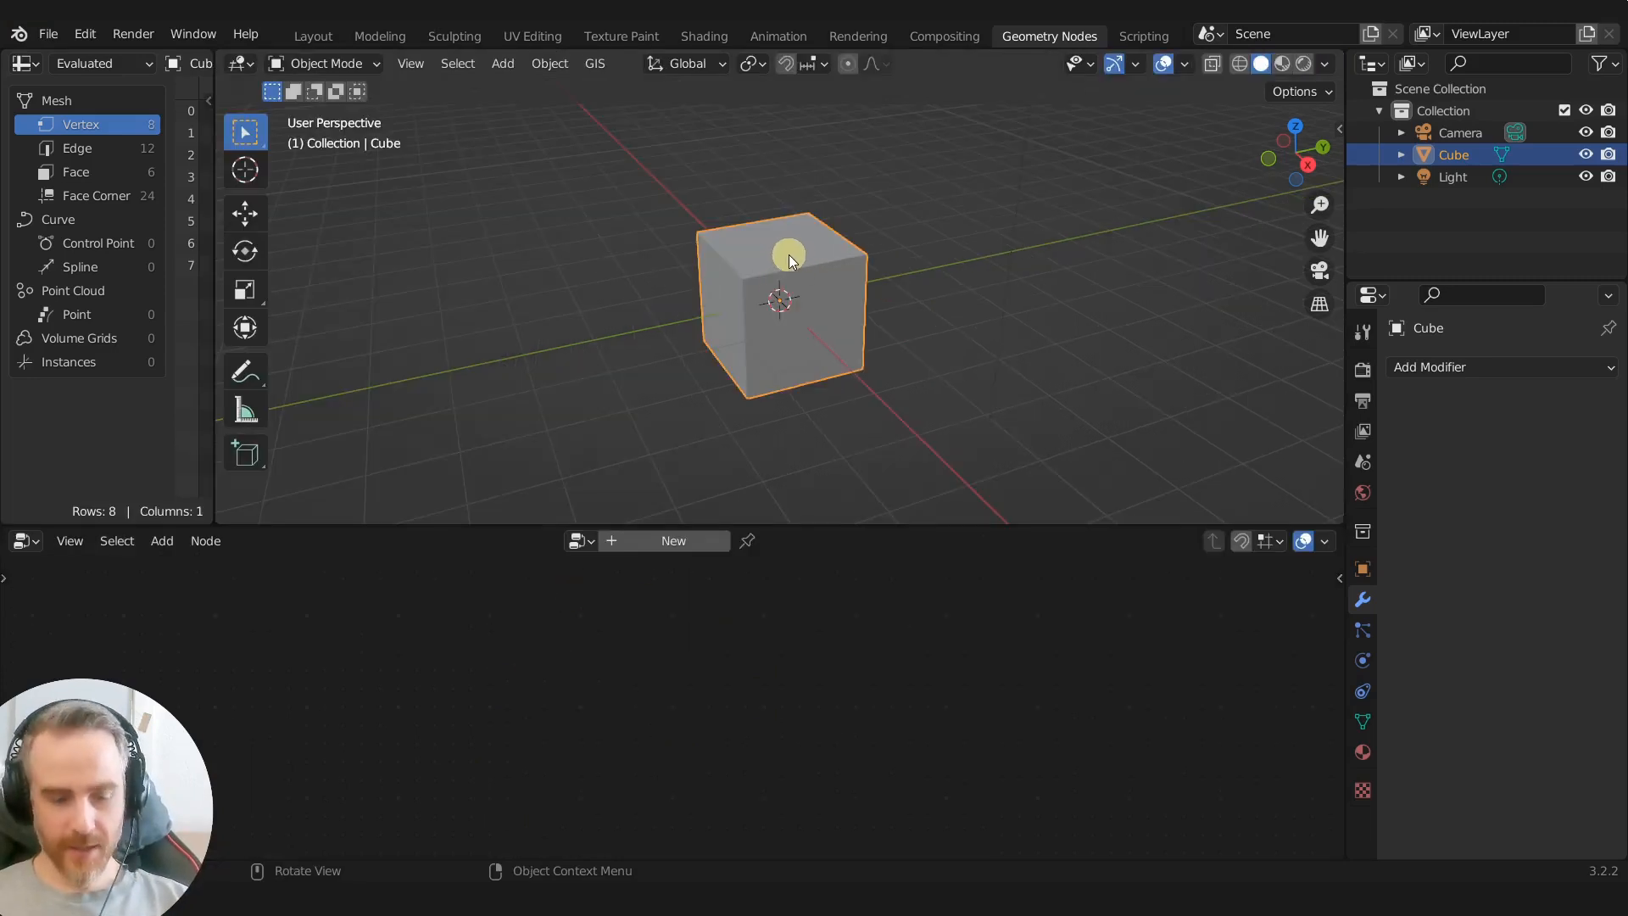
{"action": "key", "text": "x"}
{"action": "left_click", "coordinate": [789, 256]}
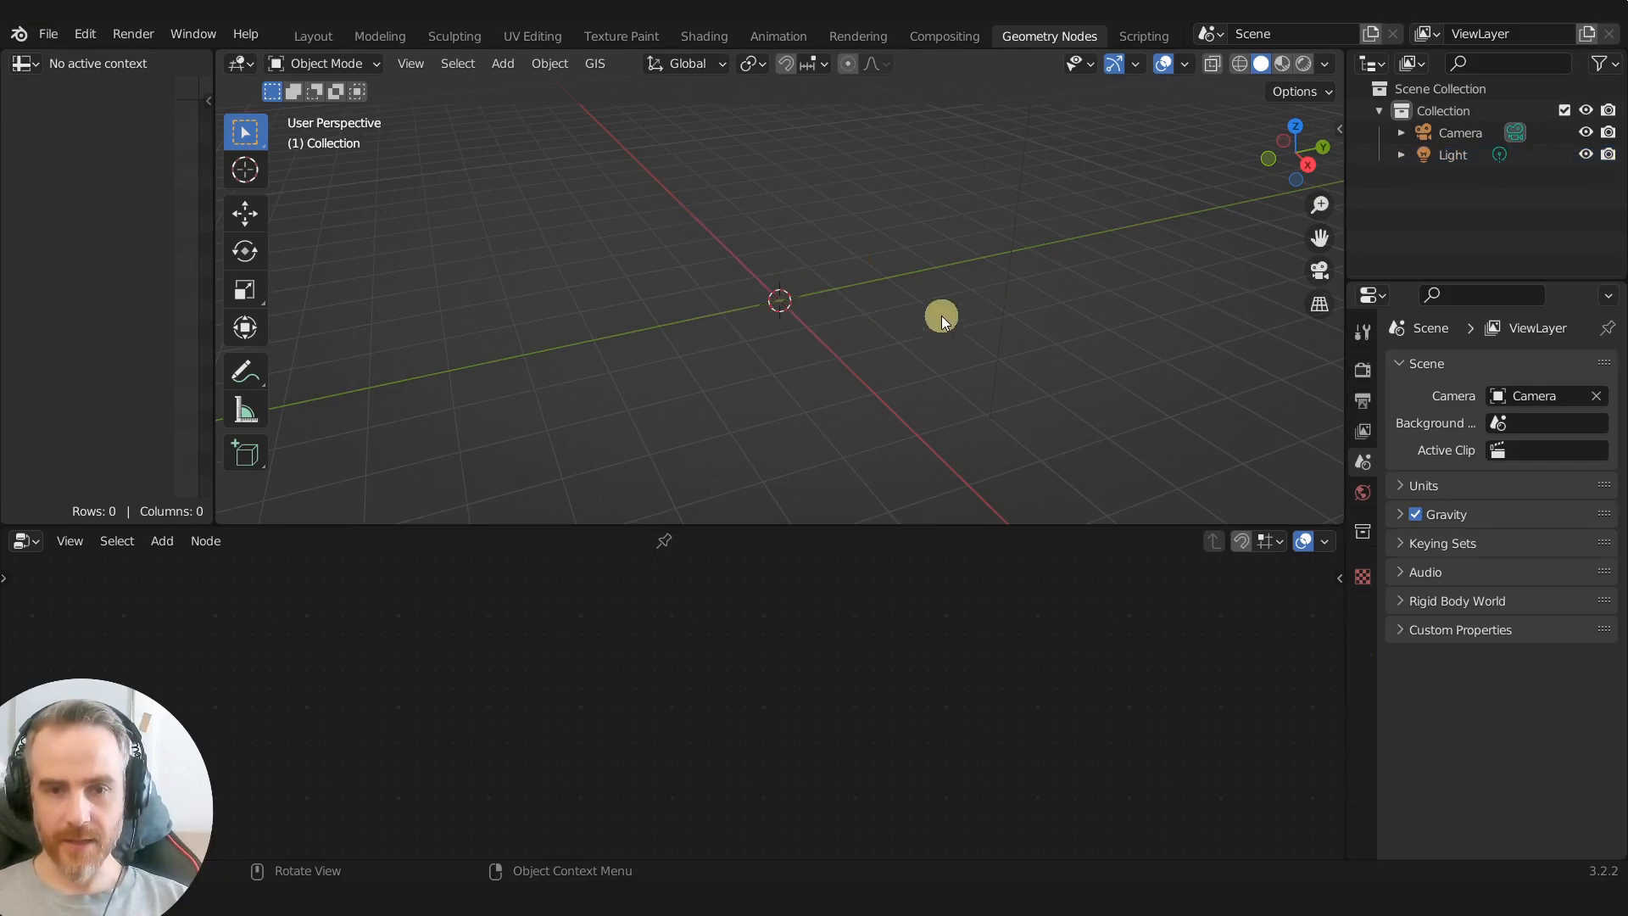
{"action": "key", "text": "shift+a"}
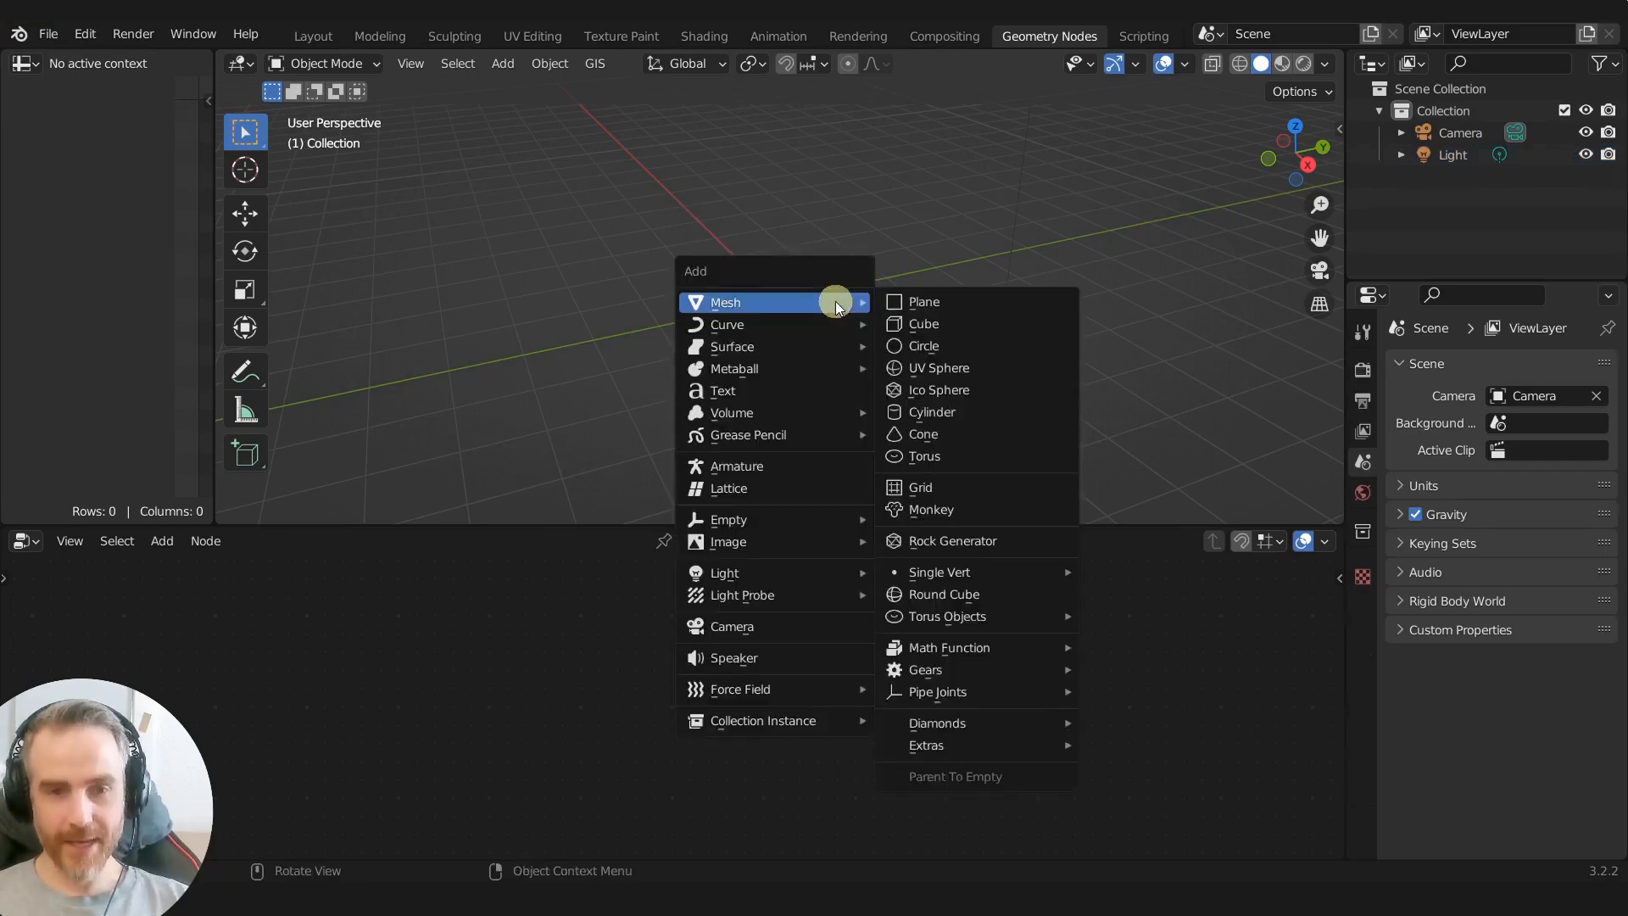
{"action": "left_click", "coordinate": [919, 300]}
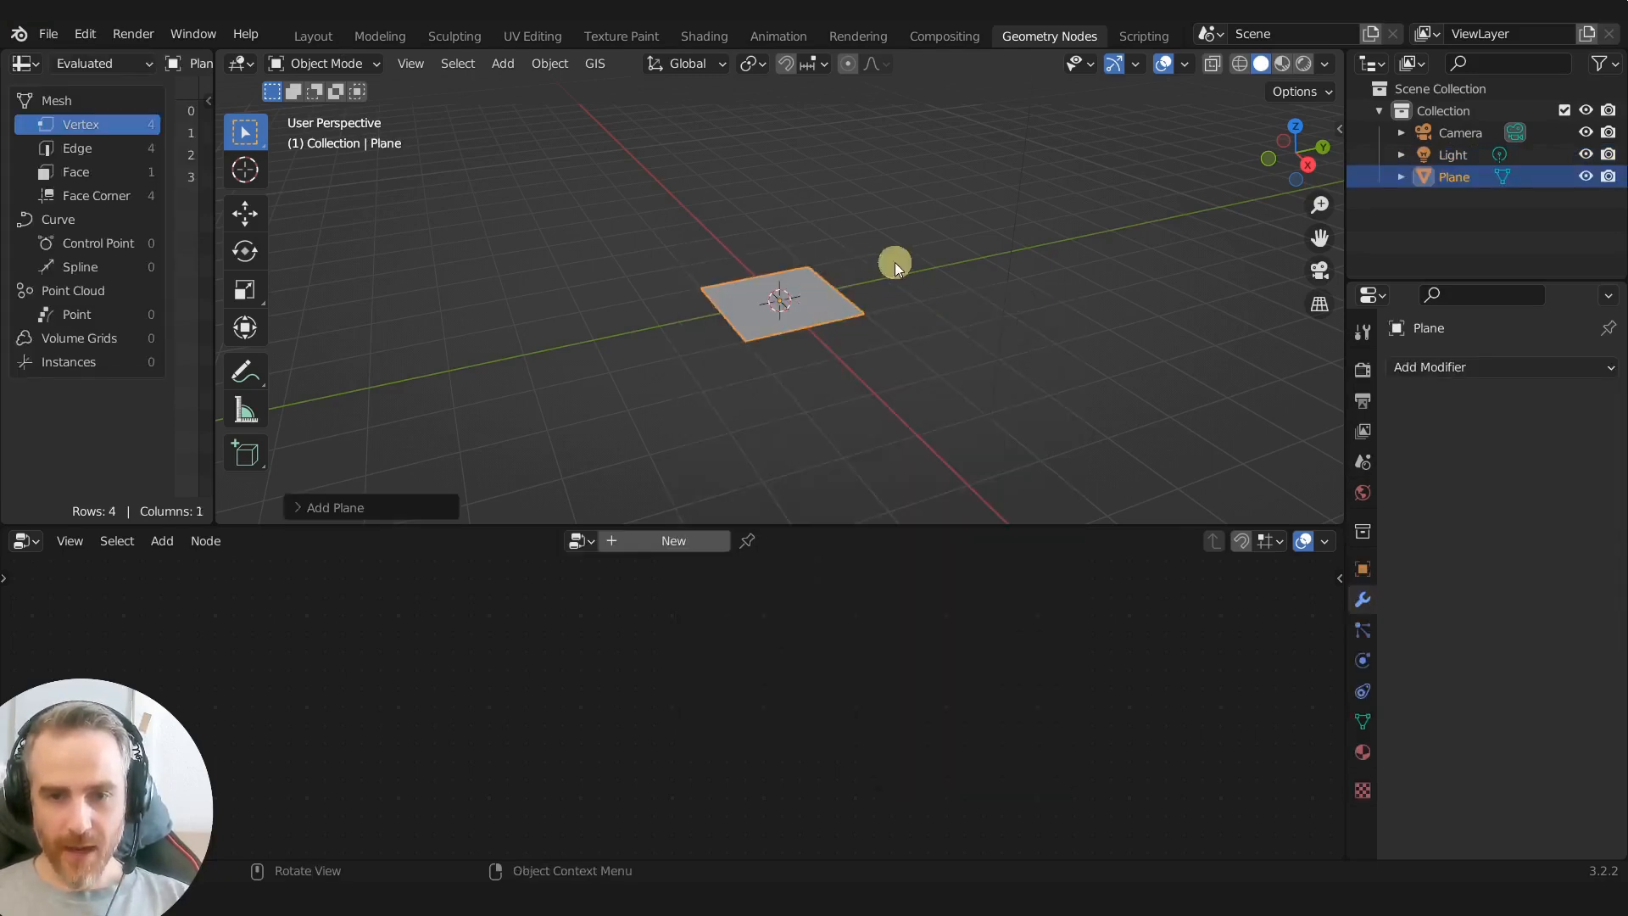
Step: View the plane from the top, center the view on the 3D cursor and align the active camera to it
{"action": "key", "text": "KP_7"}
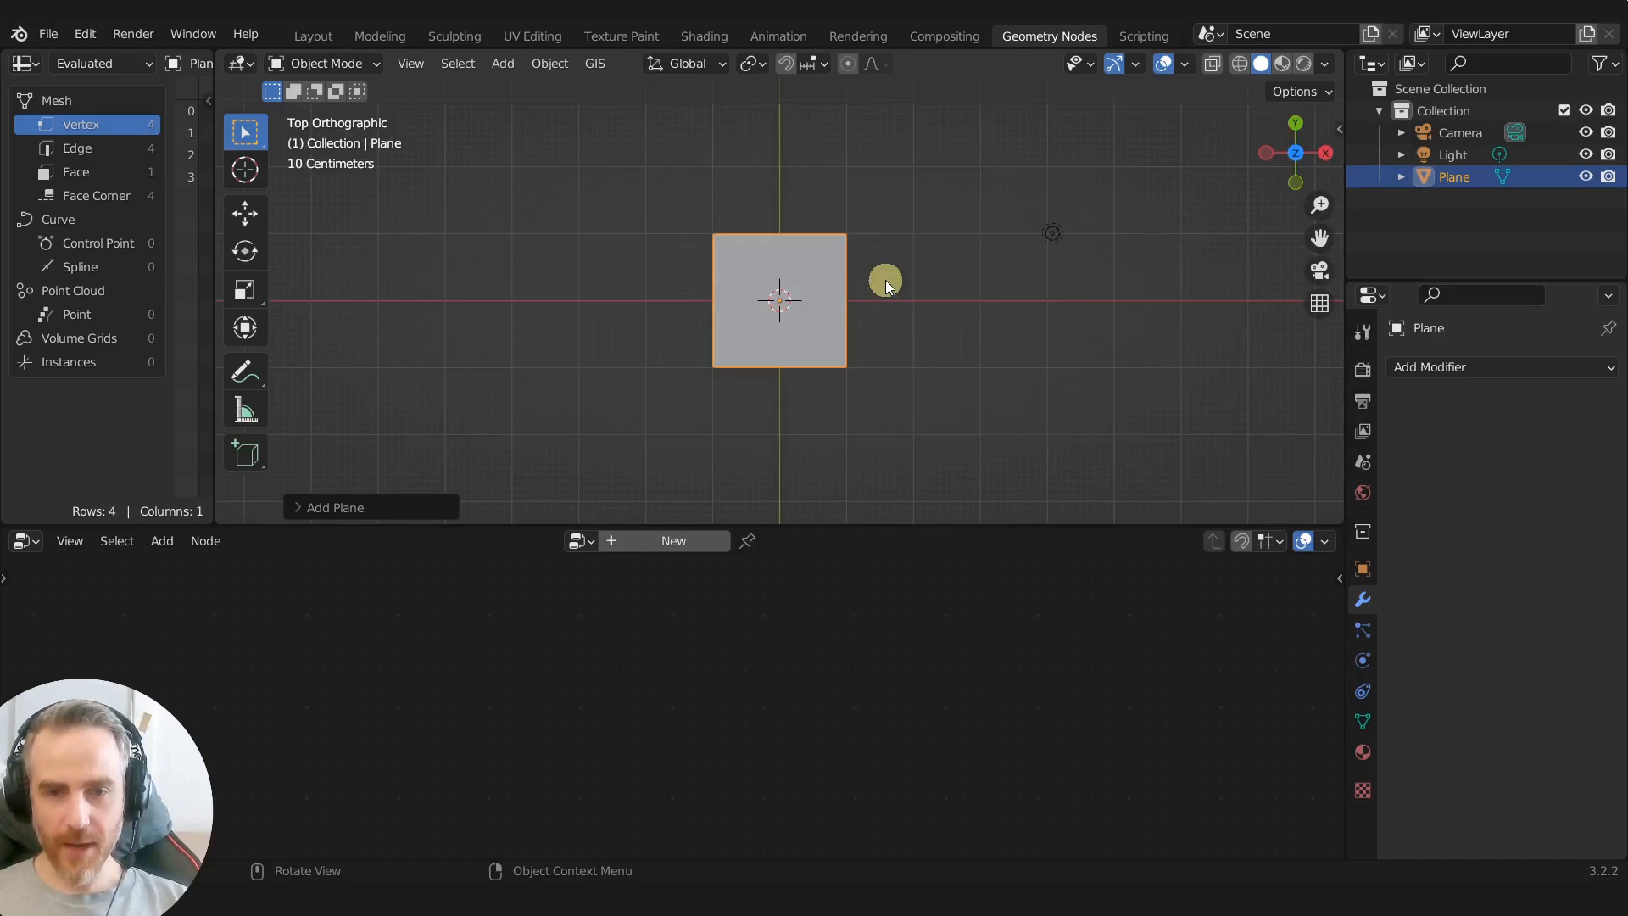
{"action": "left_click", "coordinate": [431, 67]}
{"action": "mouse_move", "coordinate": [599, 356]}
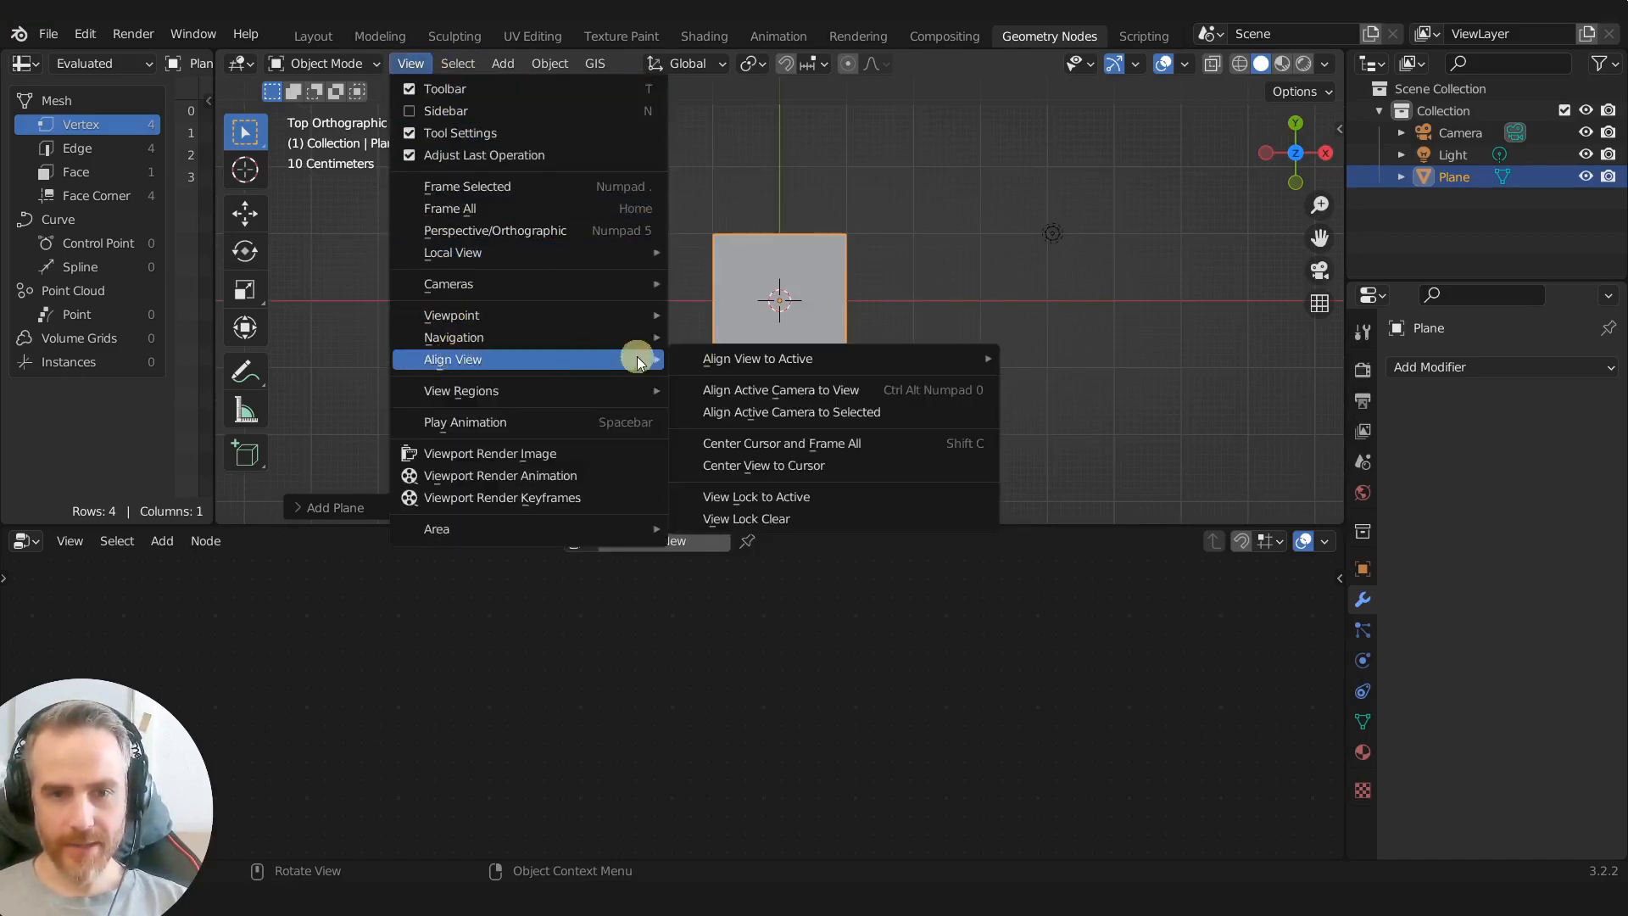
{"action": "left_click", "coordinate": [797, 467]}
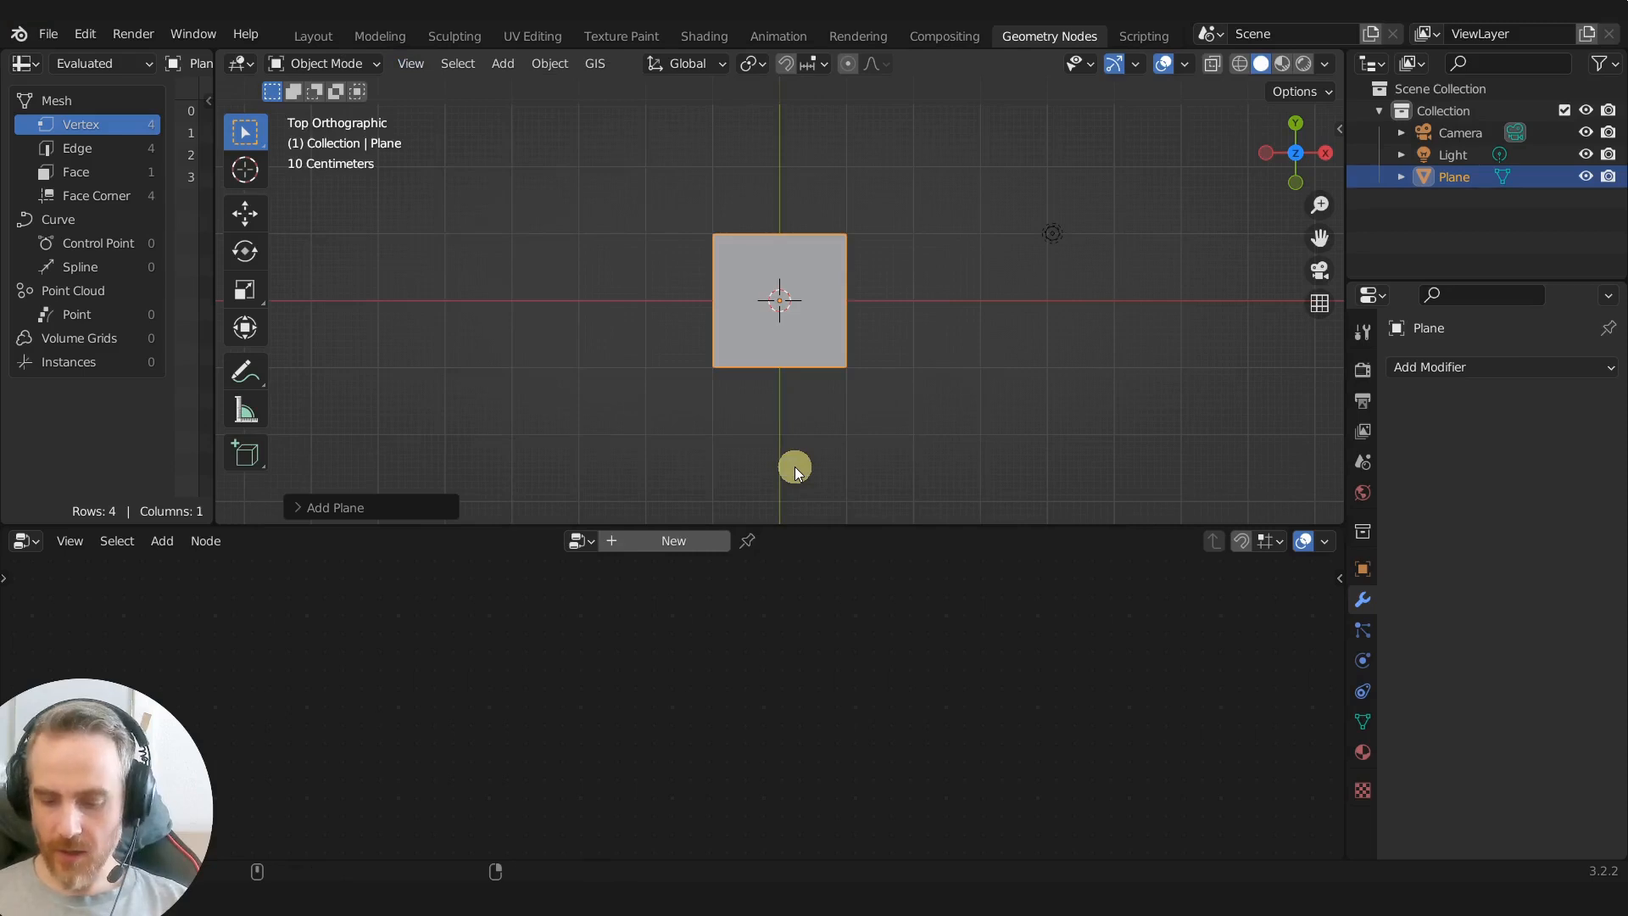
{"action": "key", "text": "KP_0"}
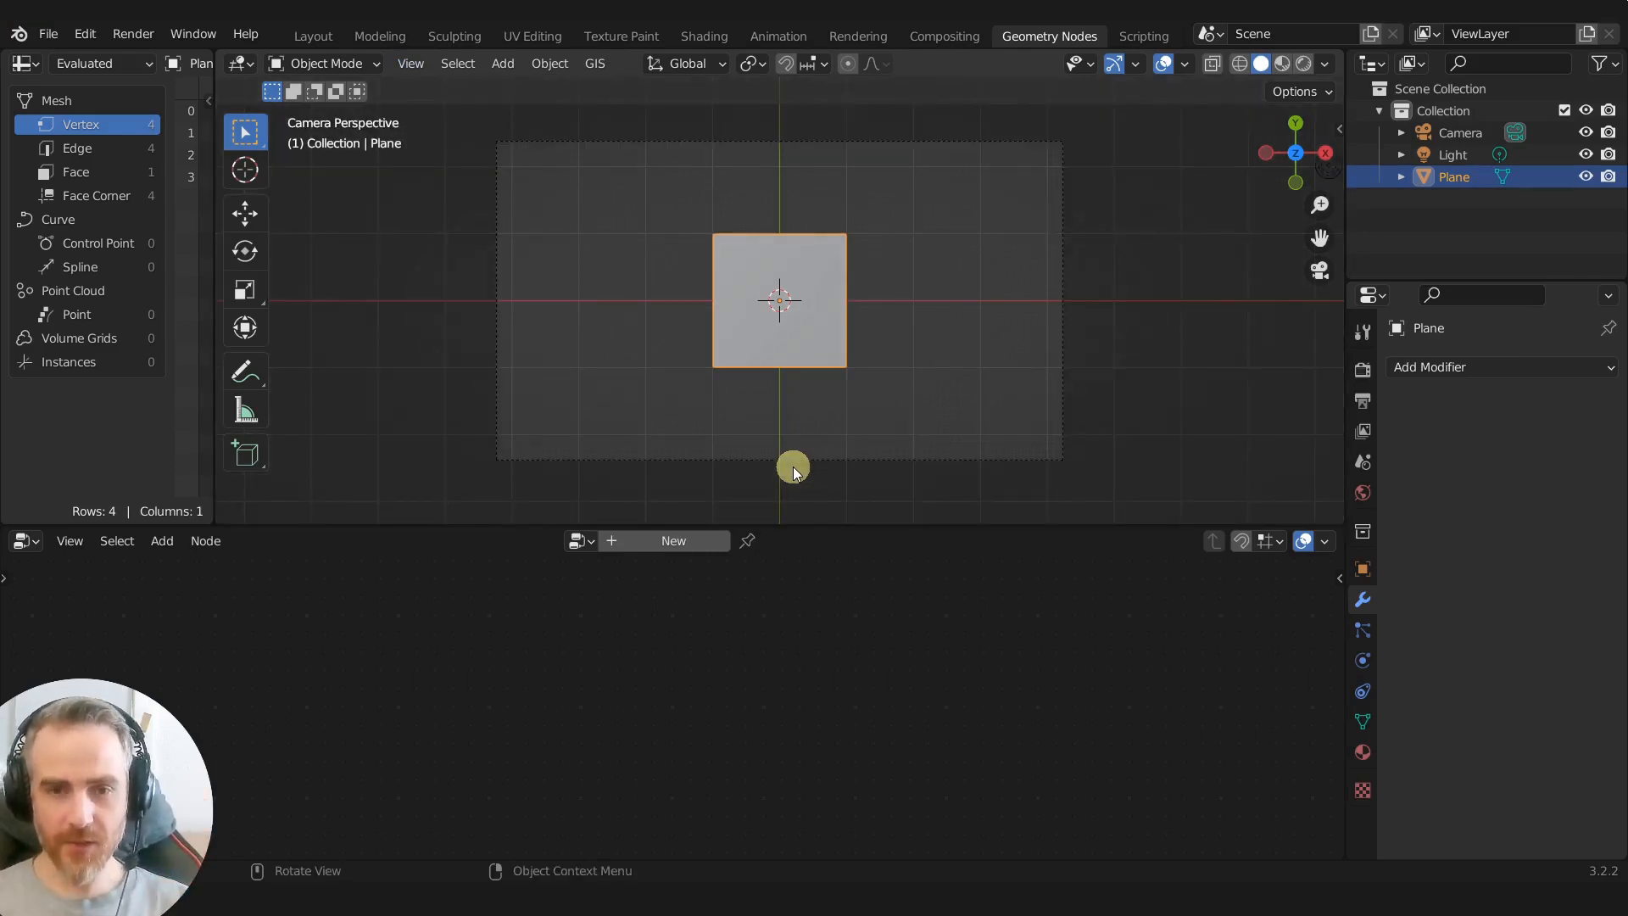
Step: Create a new geometry node tree on the plane, pin it, and widen the modifier properties area
{"action": "left_click", "coordinate": [660, 541]}
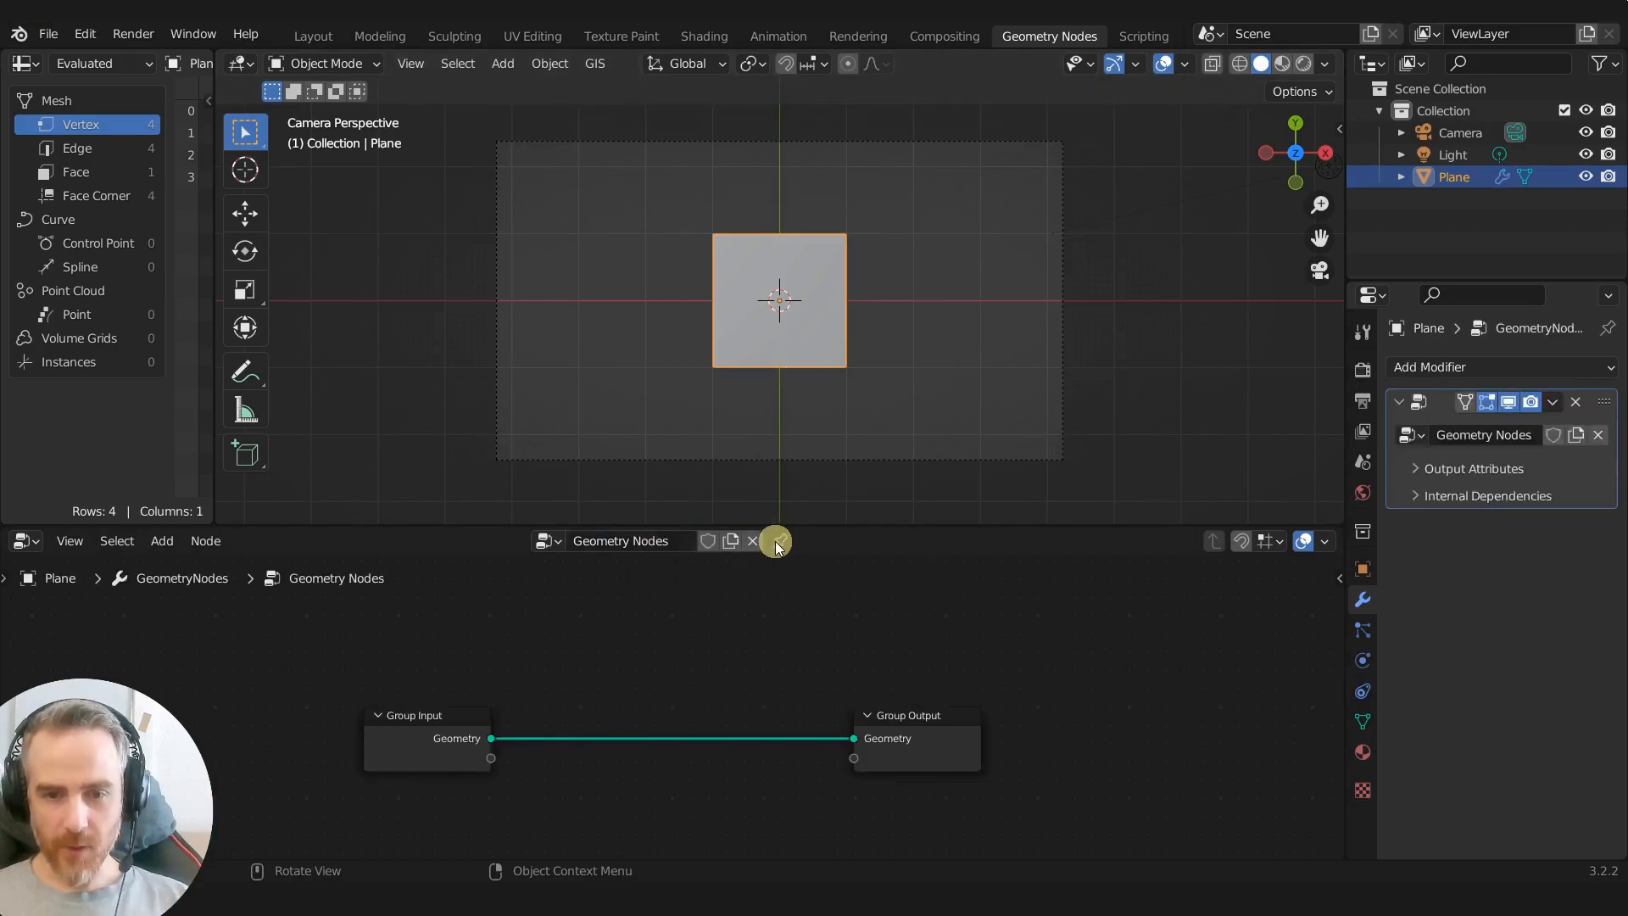
{"action": "left_click", "coordinate": [779, 541]}
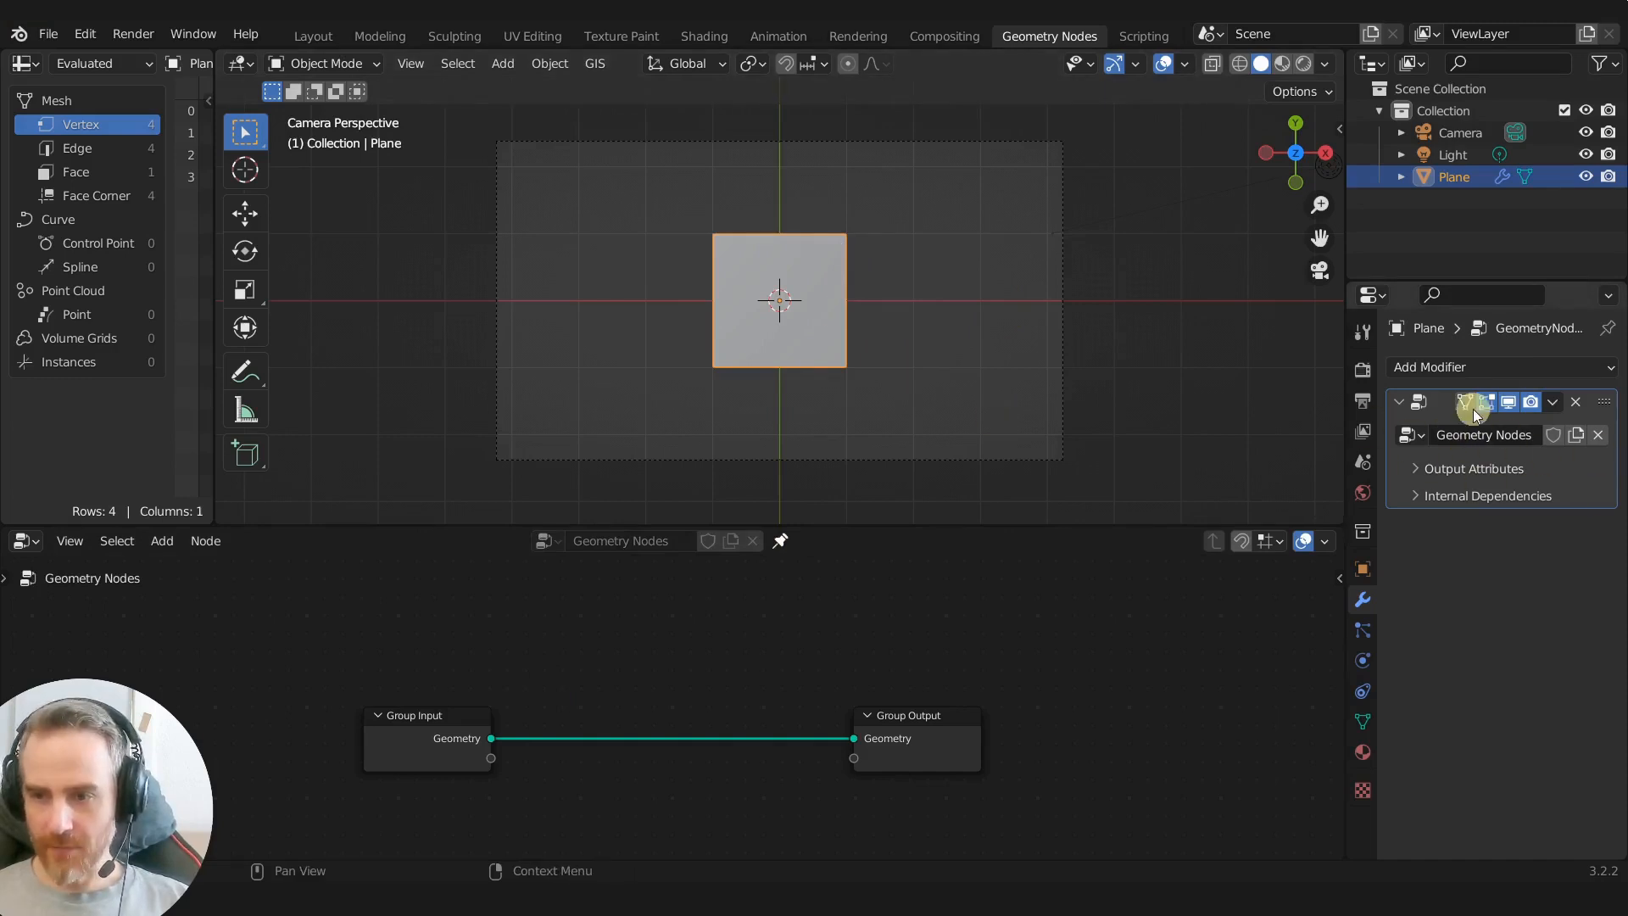
{"action": "left_click_drag", "start_coordinate": [1344, 348], "coordinate": [1245, 351]}
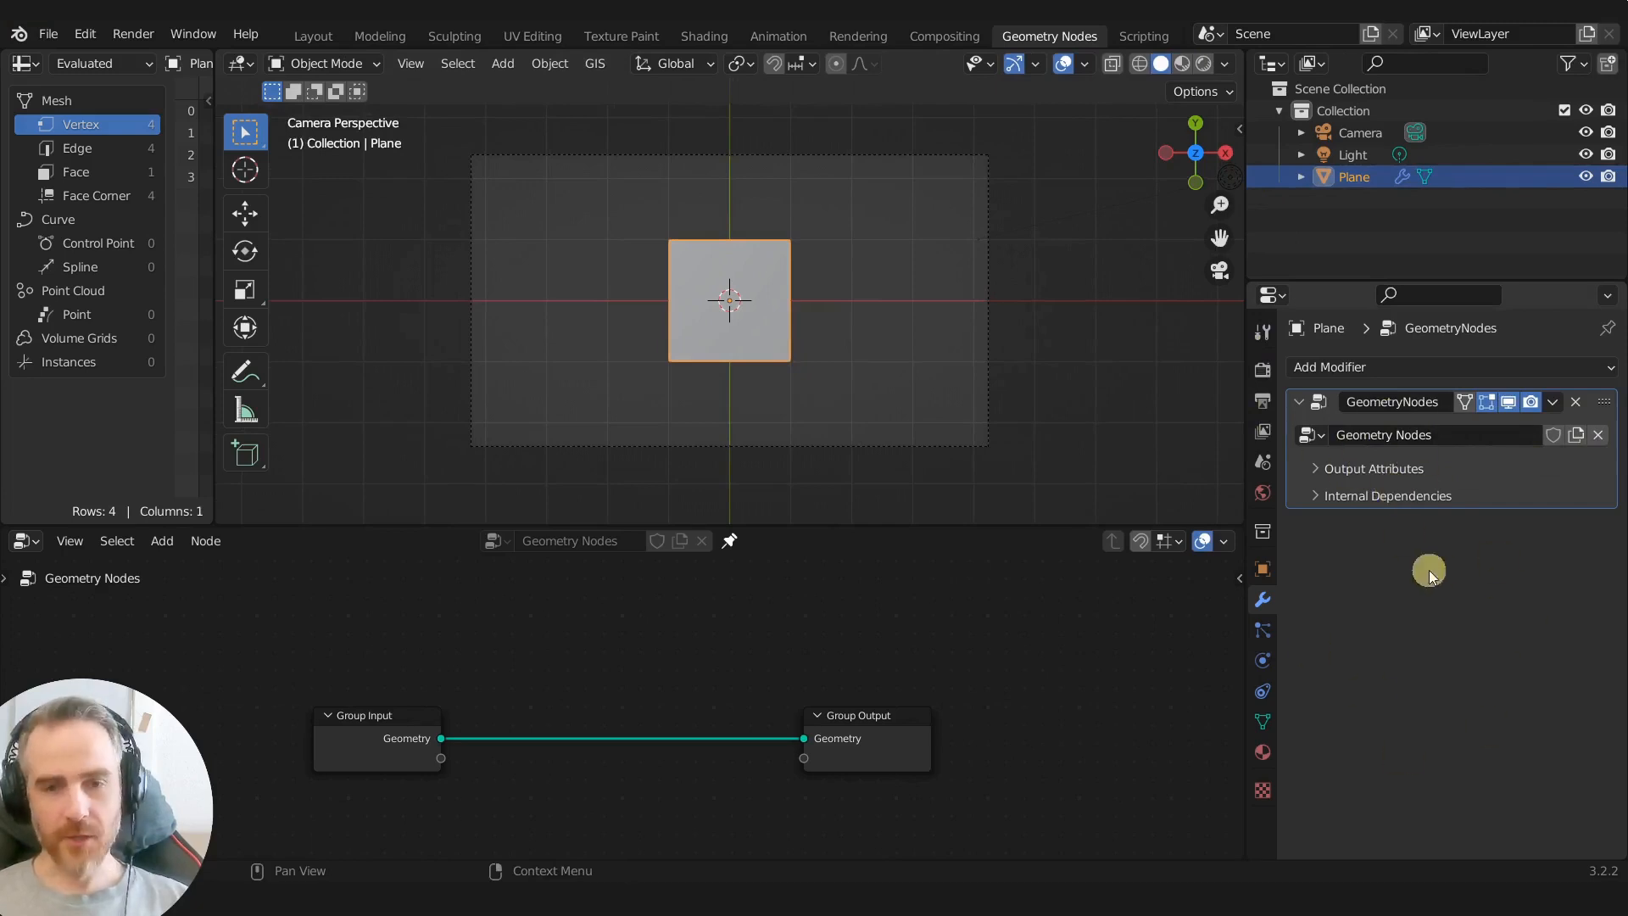
Step: Insert a Mesh to Curve node between Group Input and Group Output
{"action": "key", "text": "shift+a"}
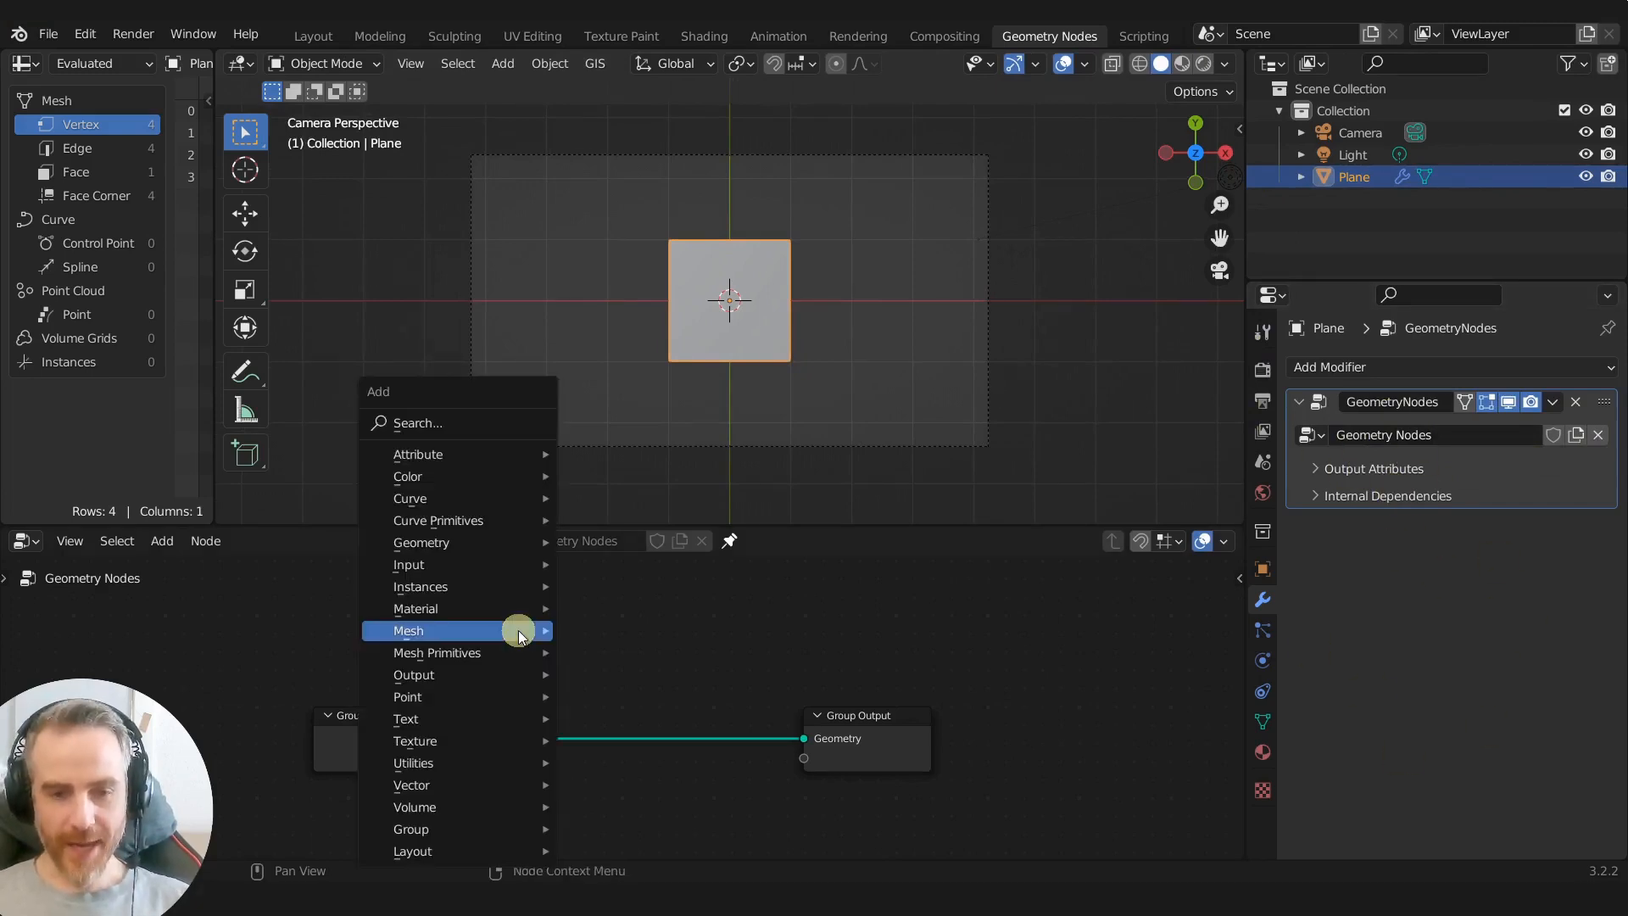
{"action": "mouse_move", "coordinate": [518, 630]}
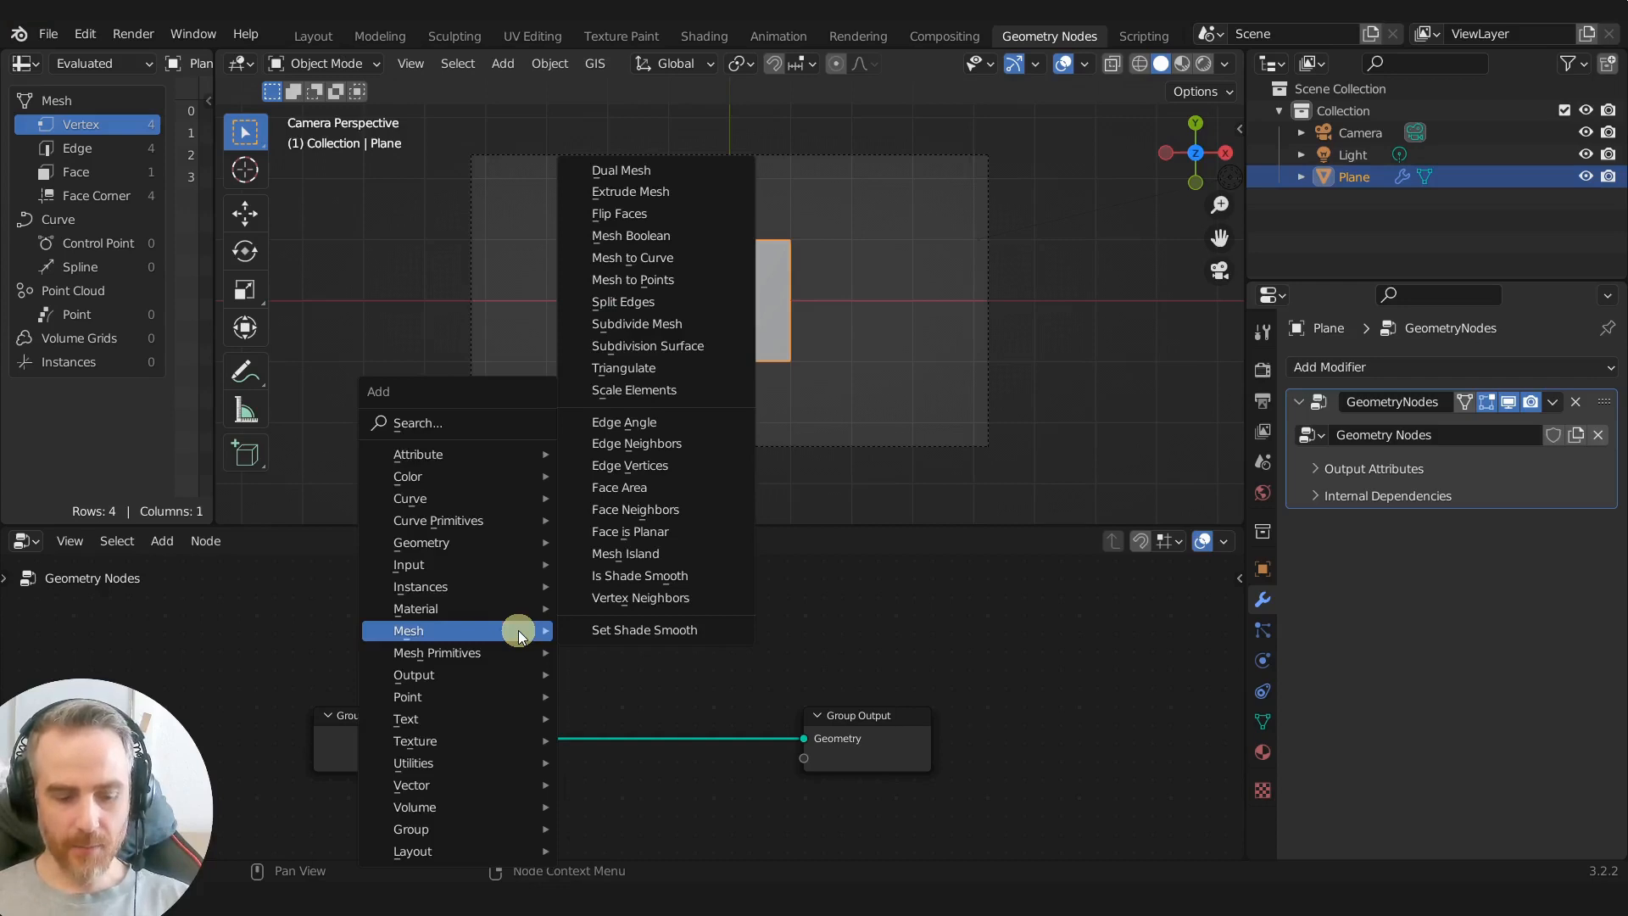
{"action": "type", "text": "s"}
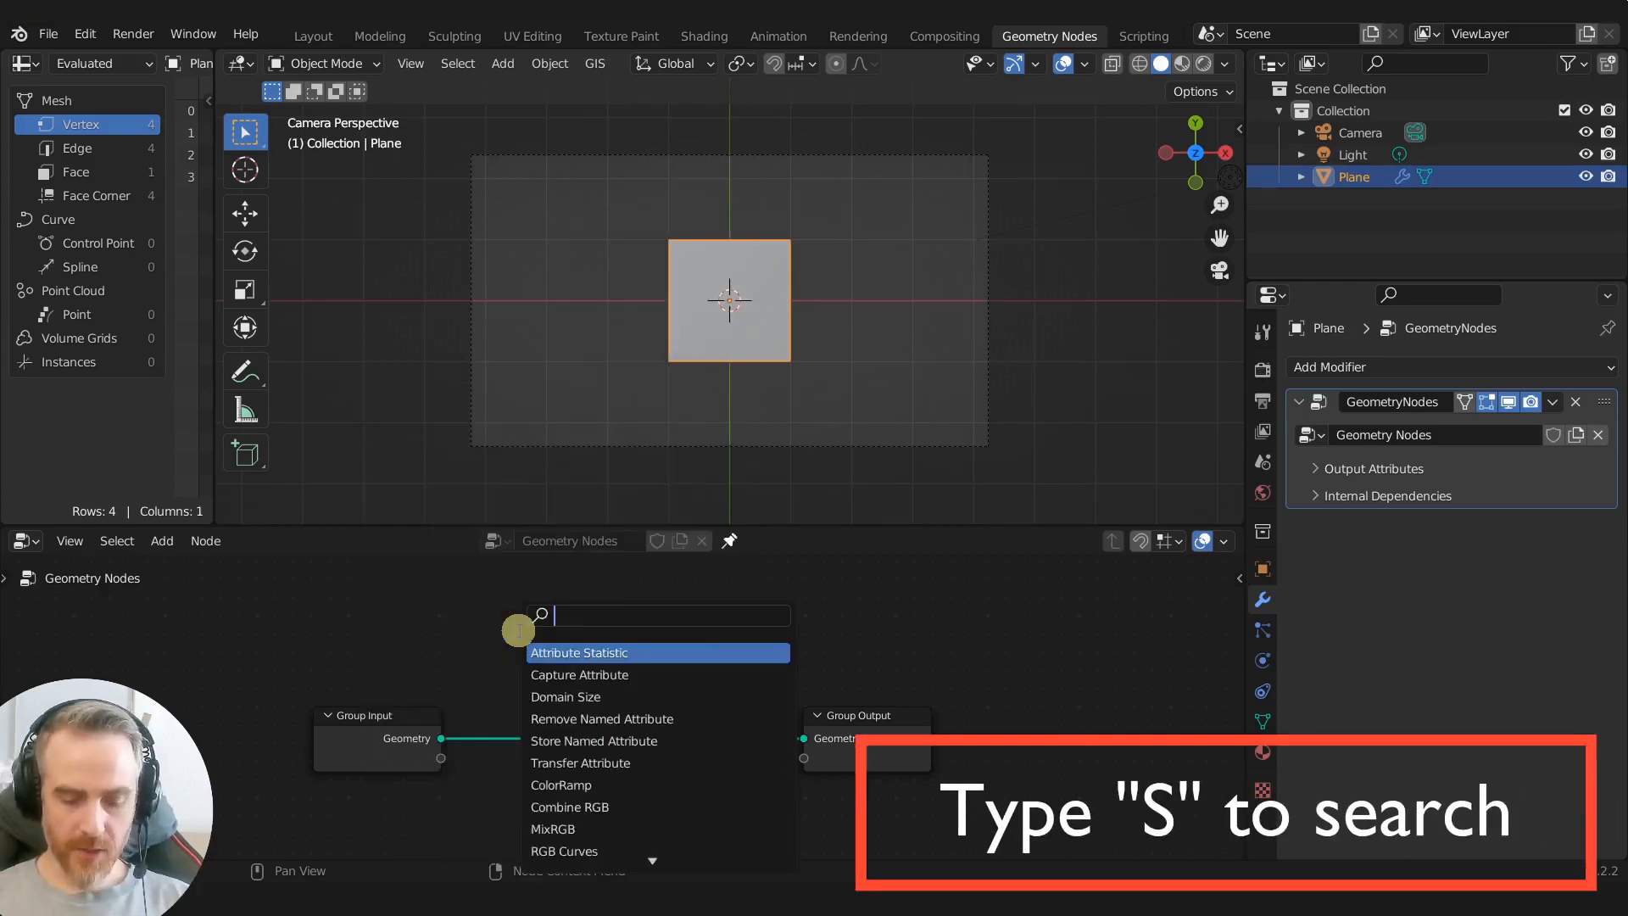
{"action": "type", "text": "mesh to"}
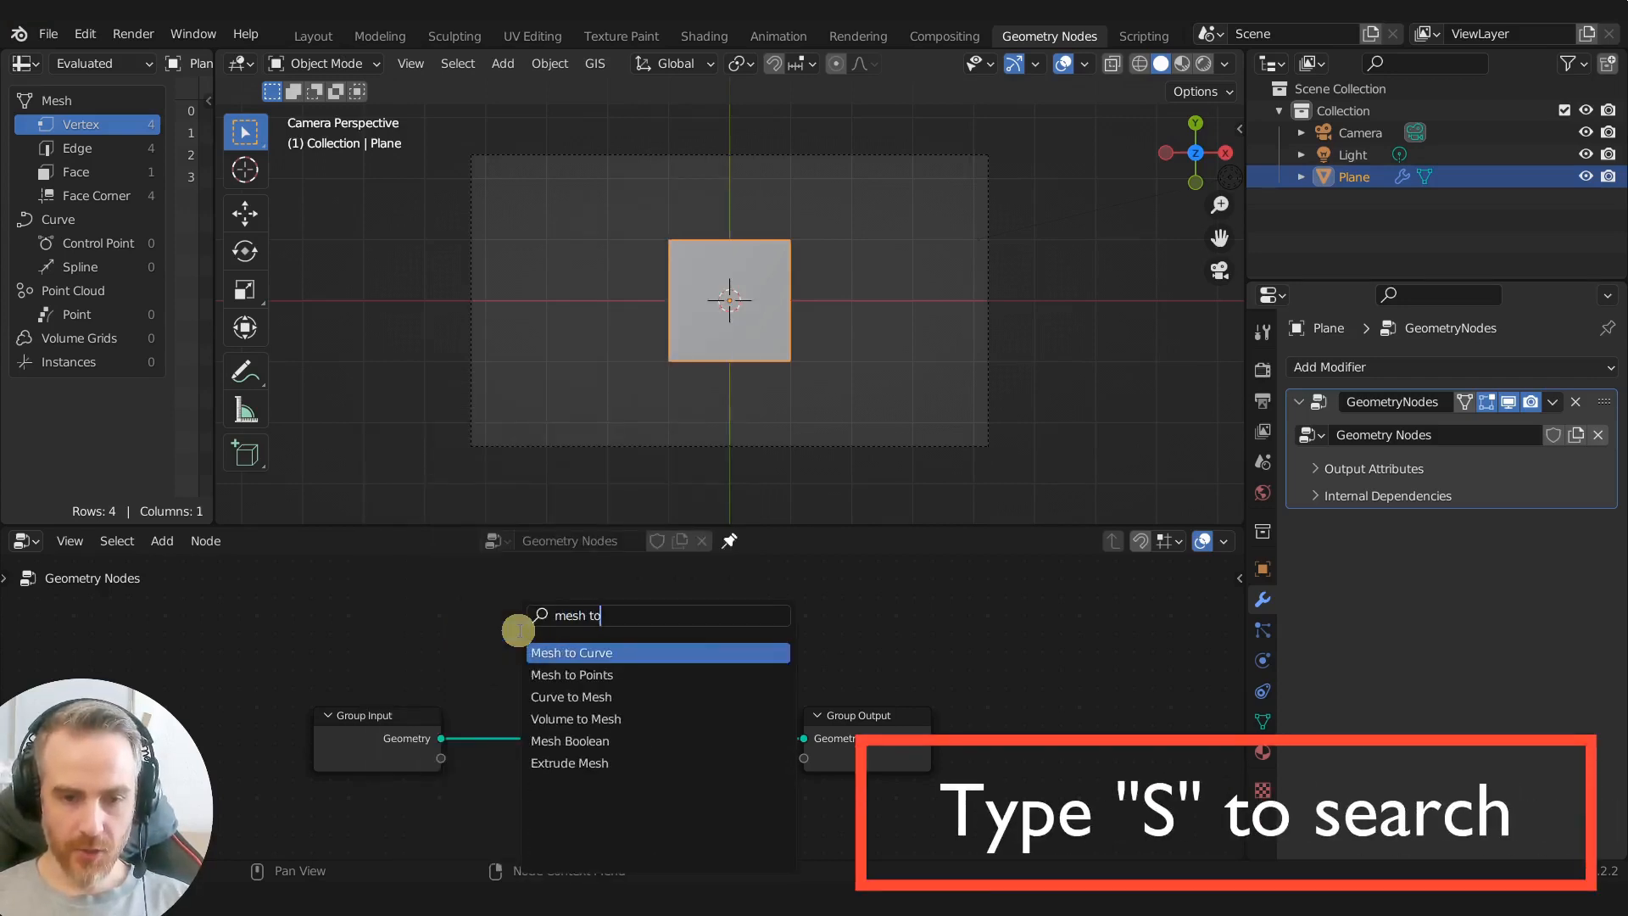
{"action": "left_click", "coordinate": [545, 652]}
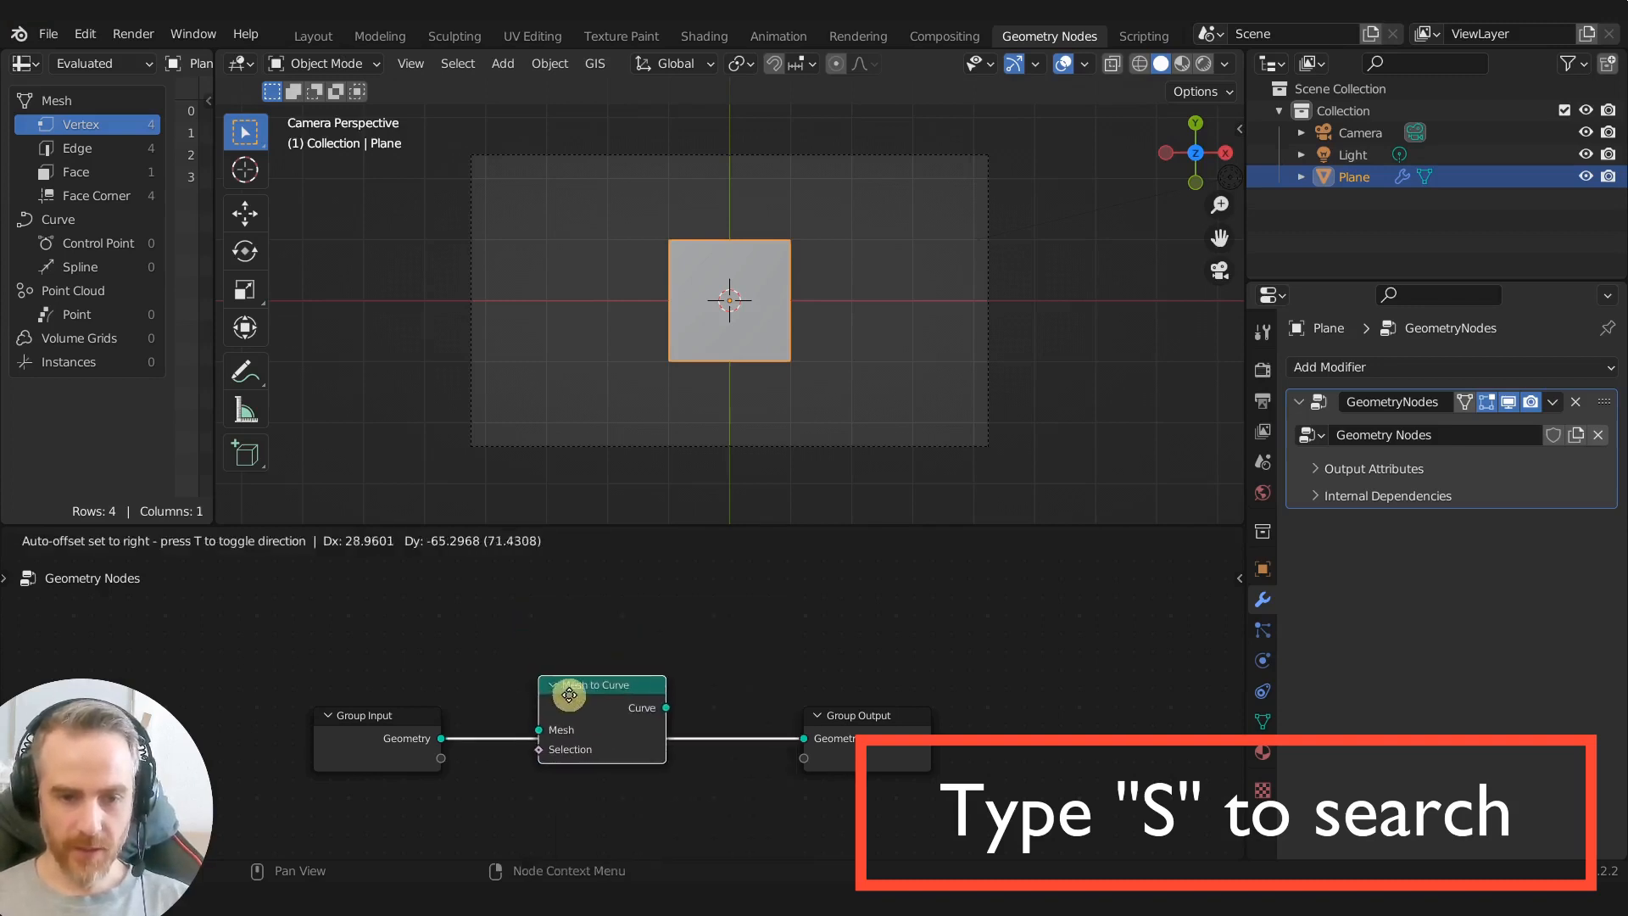
{"action": "left_click", "coordinate": [568, 695]}
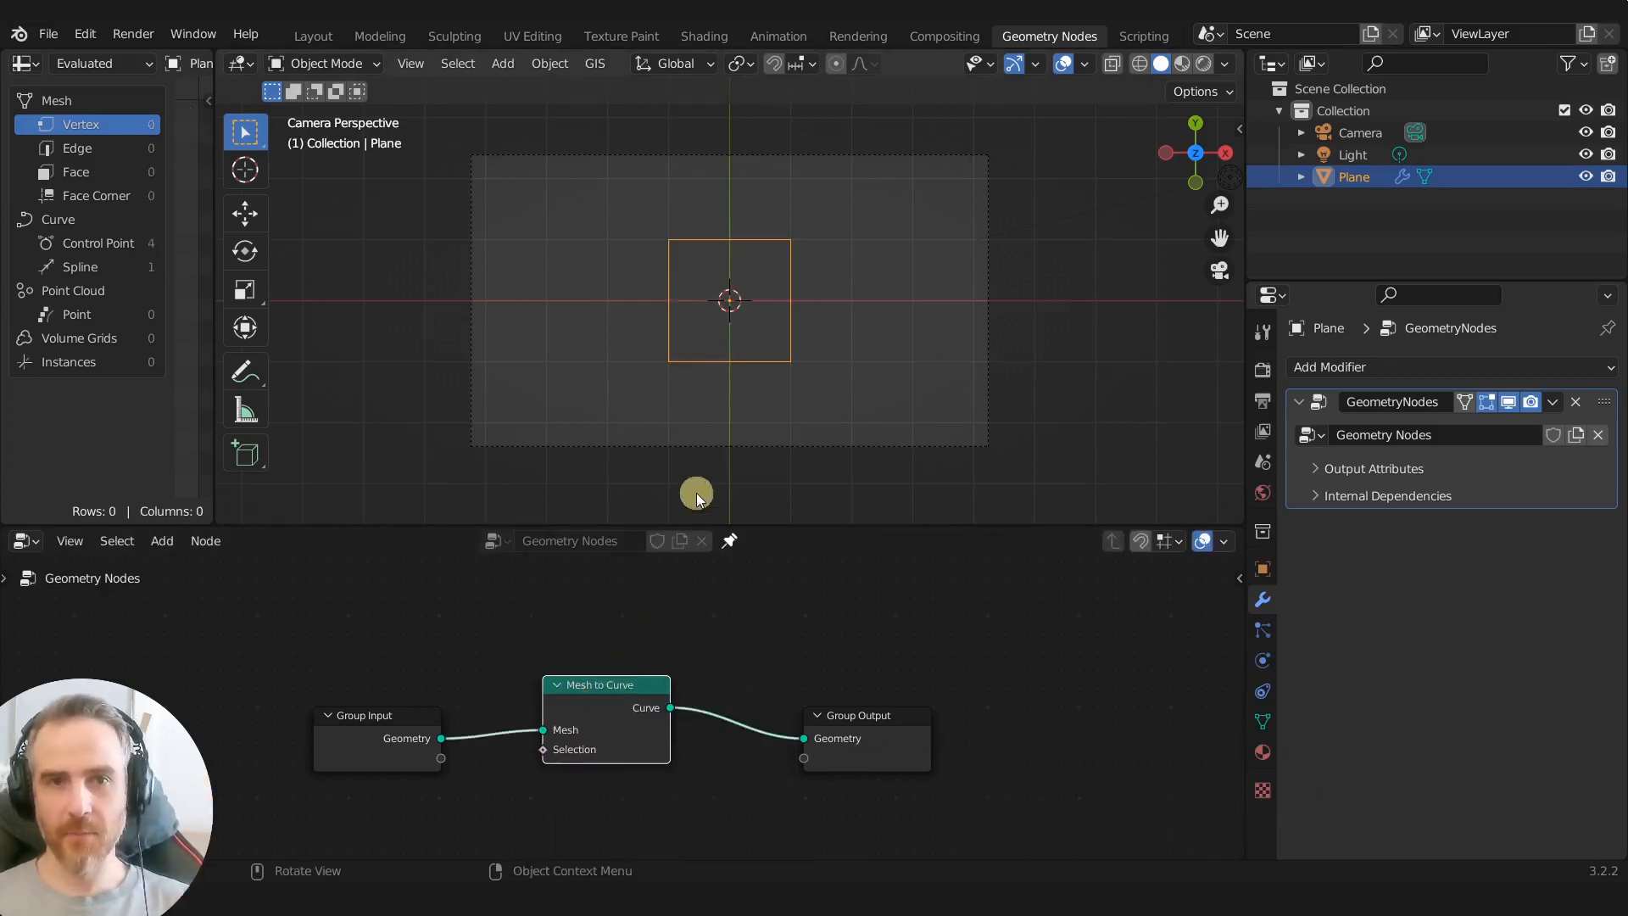
{"action": "scroll", "coordinate": [752, 254], "scroll_direction": "up", "scroll_amount": 3}
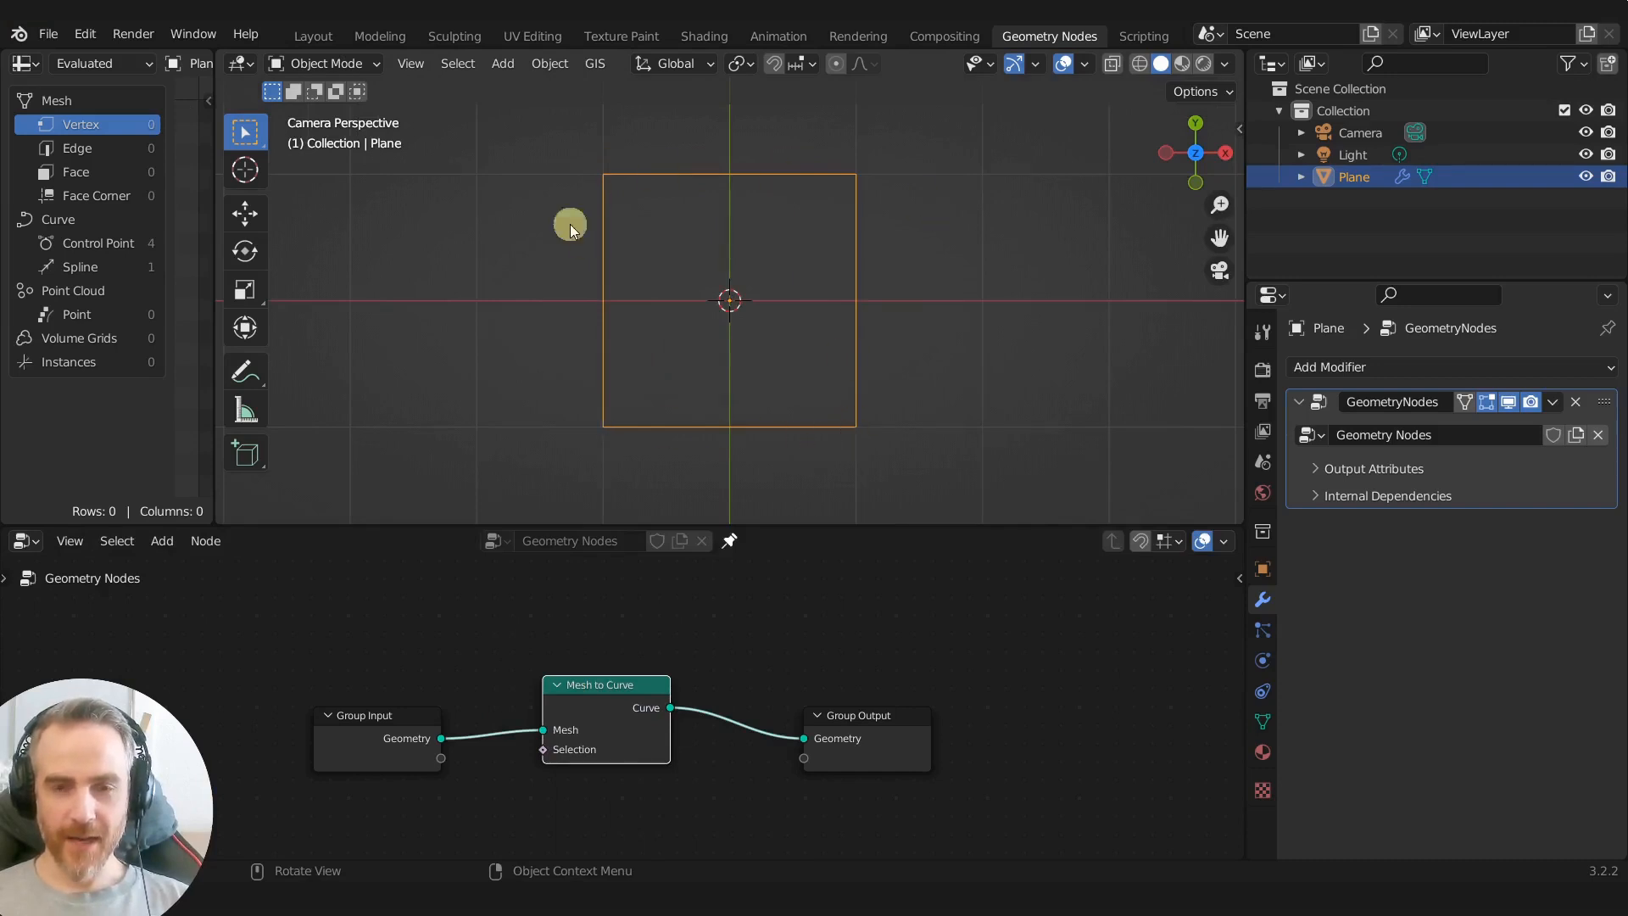
Step: Temporarily insert a Fill Curve node between Mesh to Curve and Group Output and remove it
{"action": "left_click_drag", "start_coordinate": [854, 730], "coordinate": [1029, 751]}
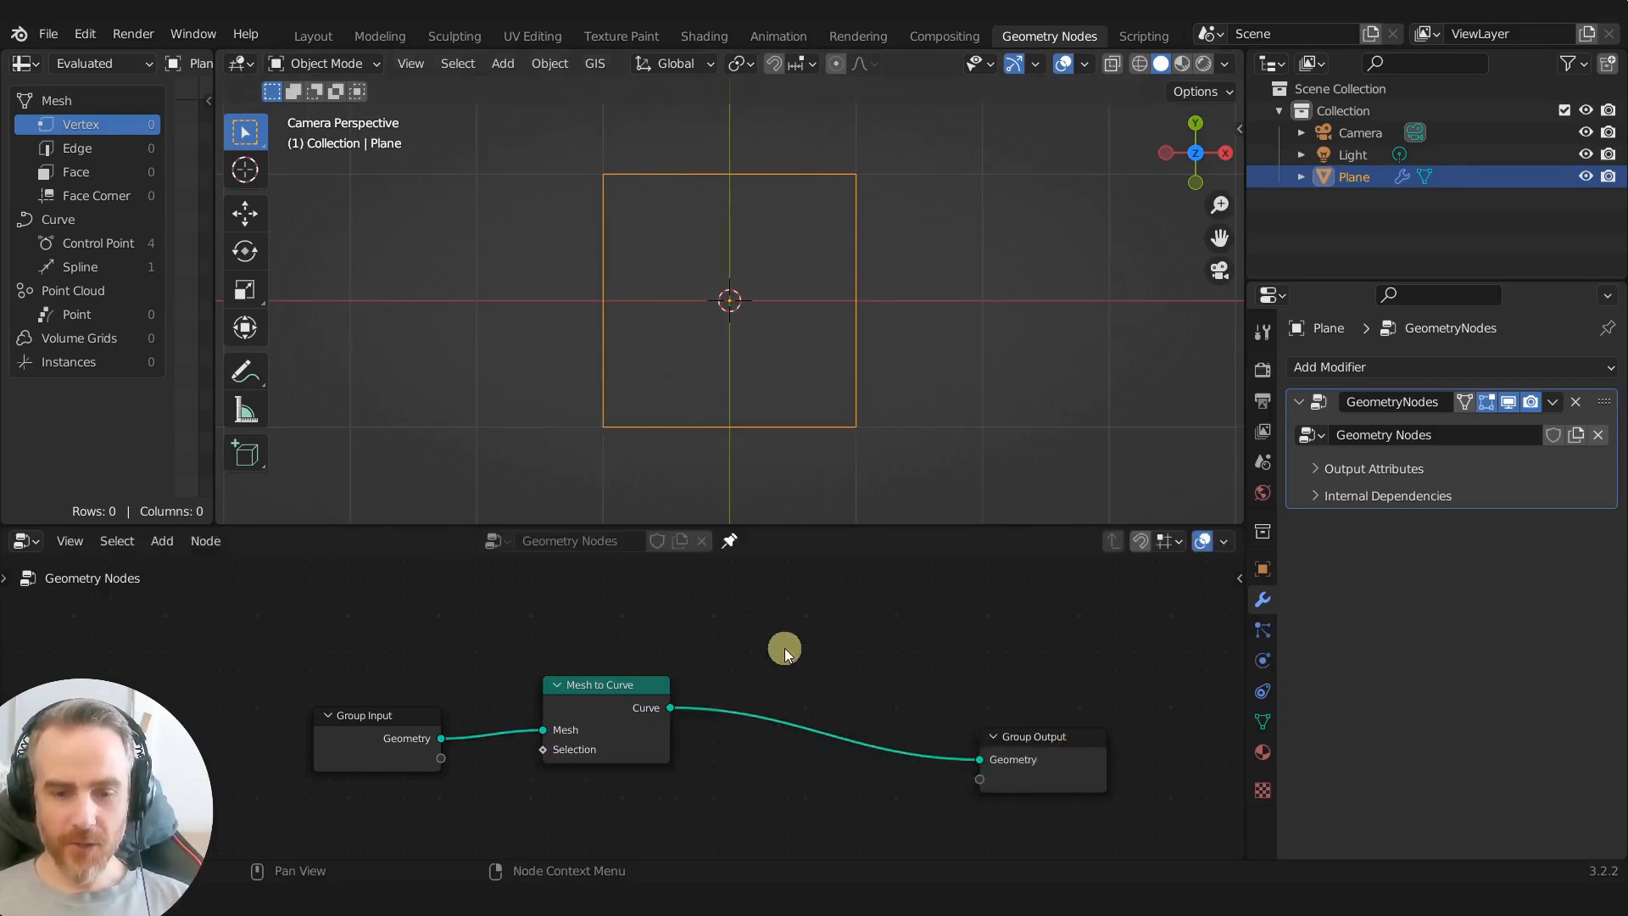
{"action": "key", "text": "shift+a"}
{"action": "type", "text": "s"}
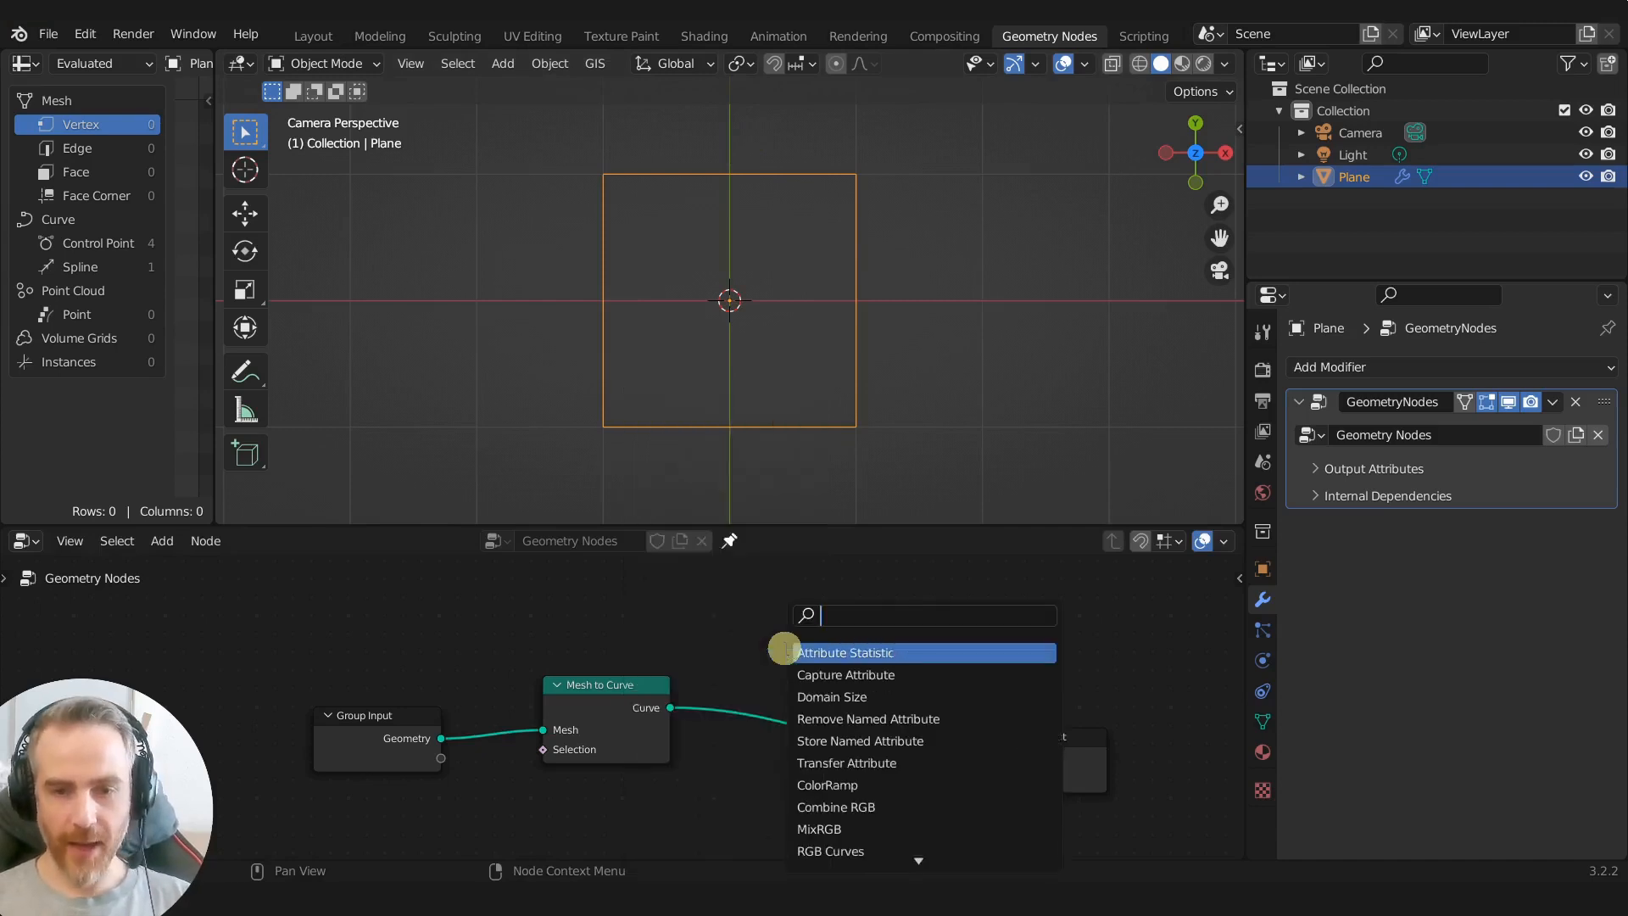
{"action": "type", "text": "fill"}
{"action": "key", "text": "Return"}
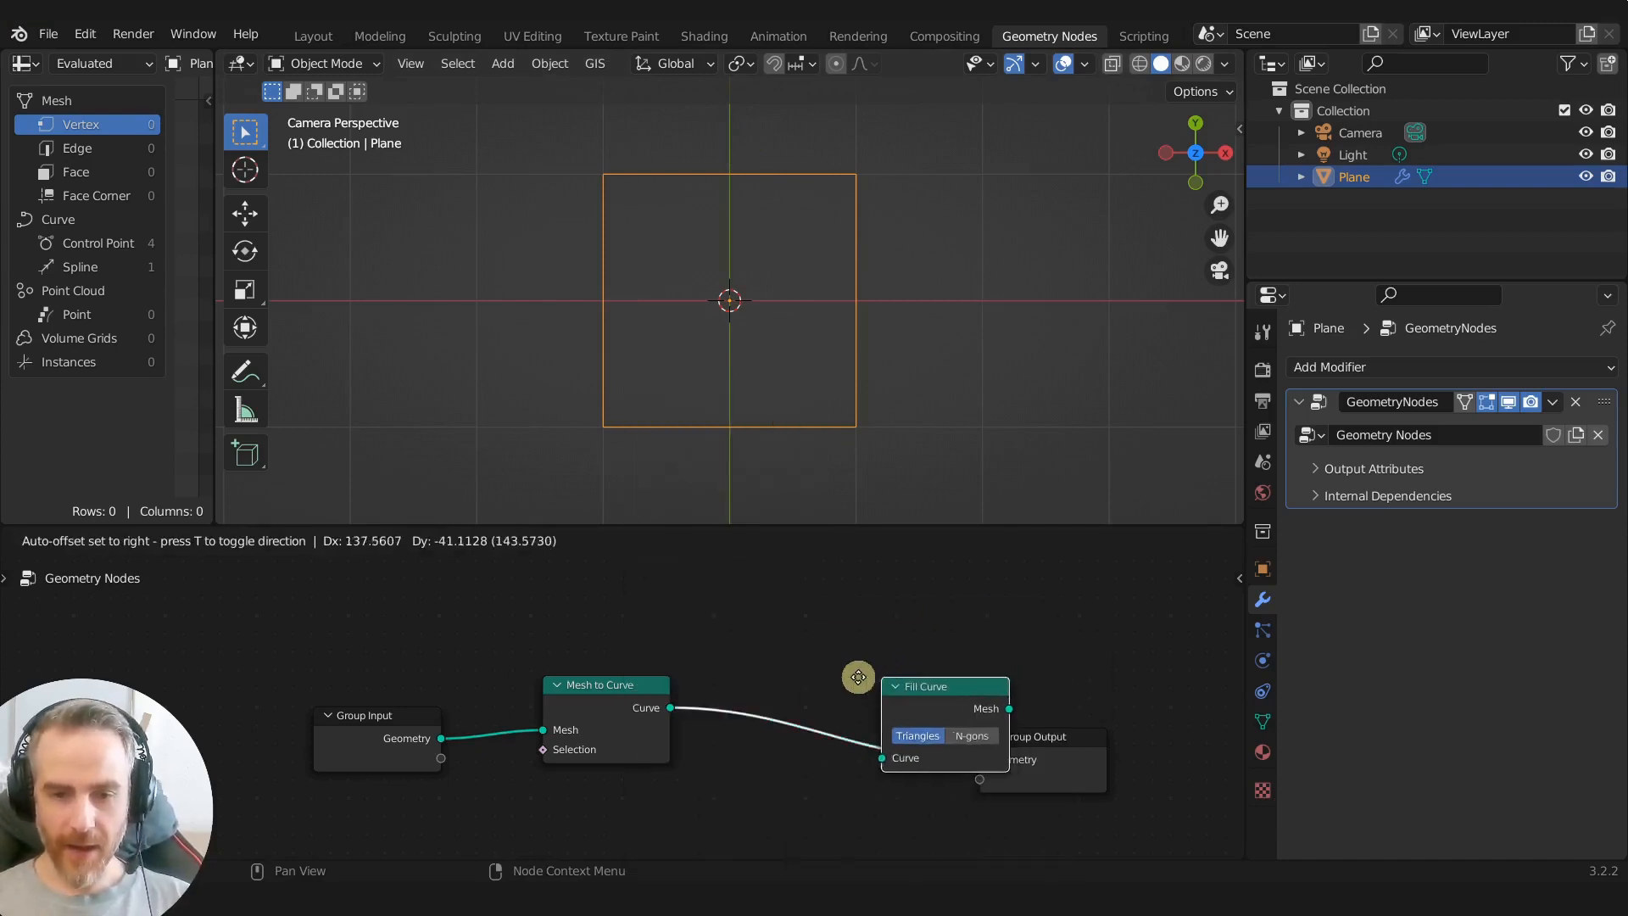
{"action": "left_click", "coordinate": [798, 670]}
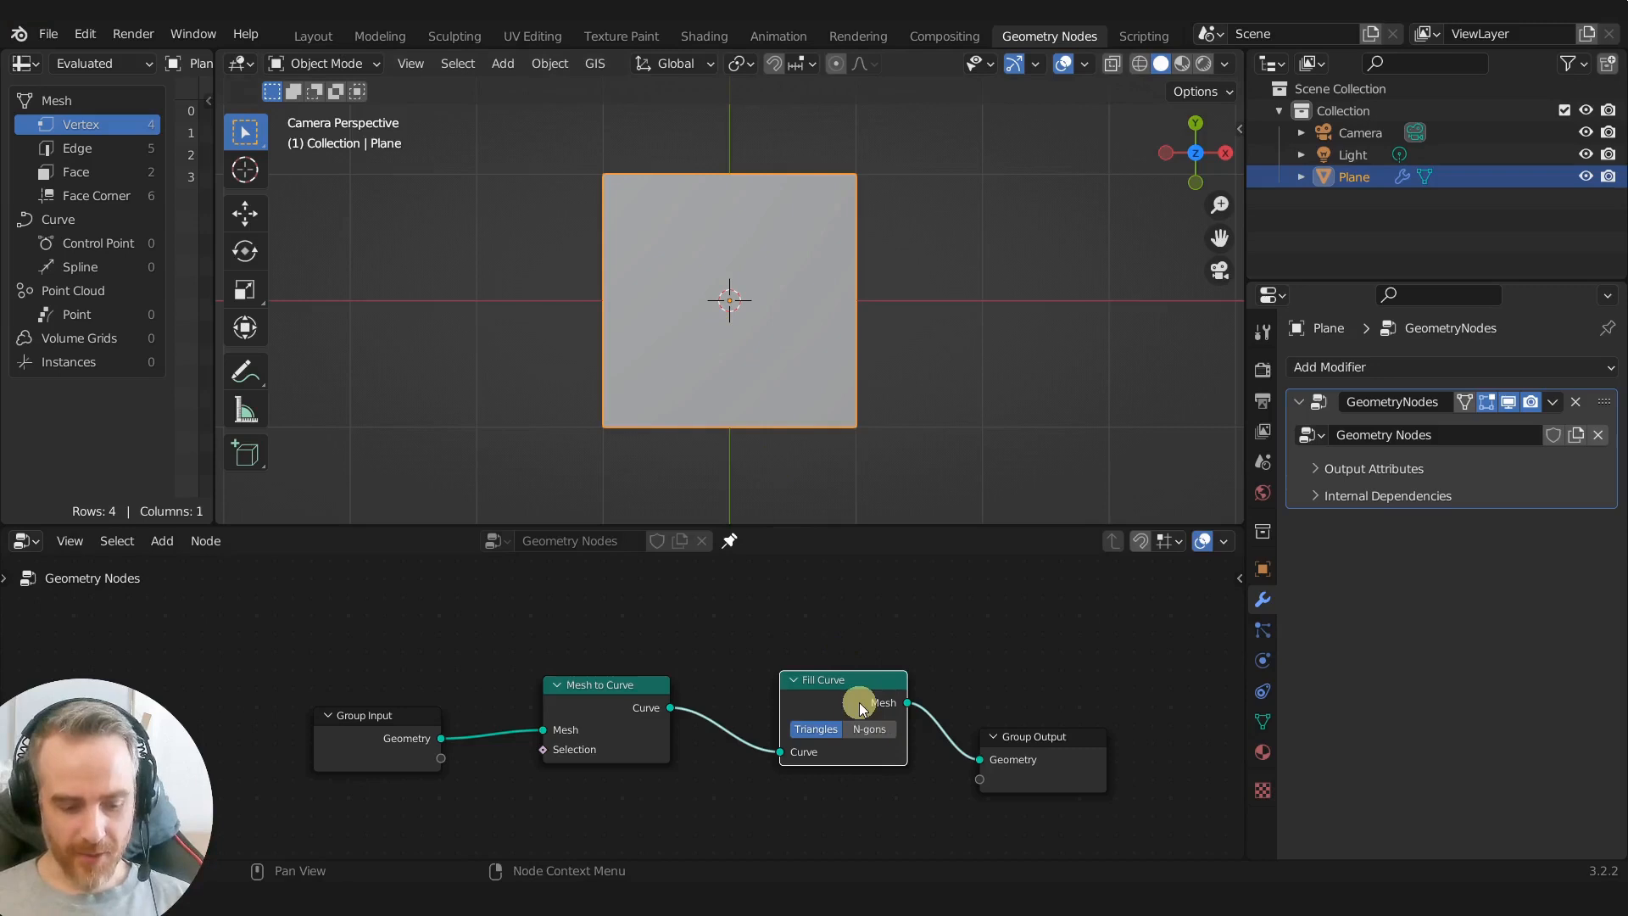
{"action": "key", "text": "ctrl+x"}
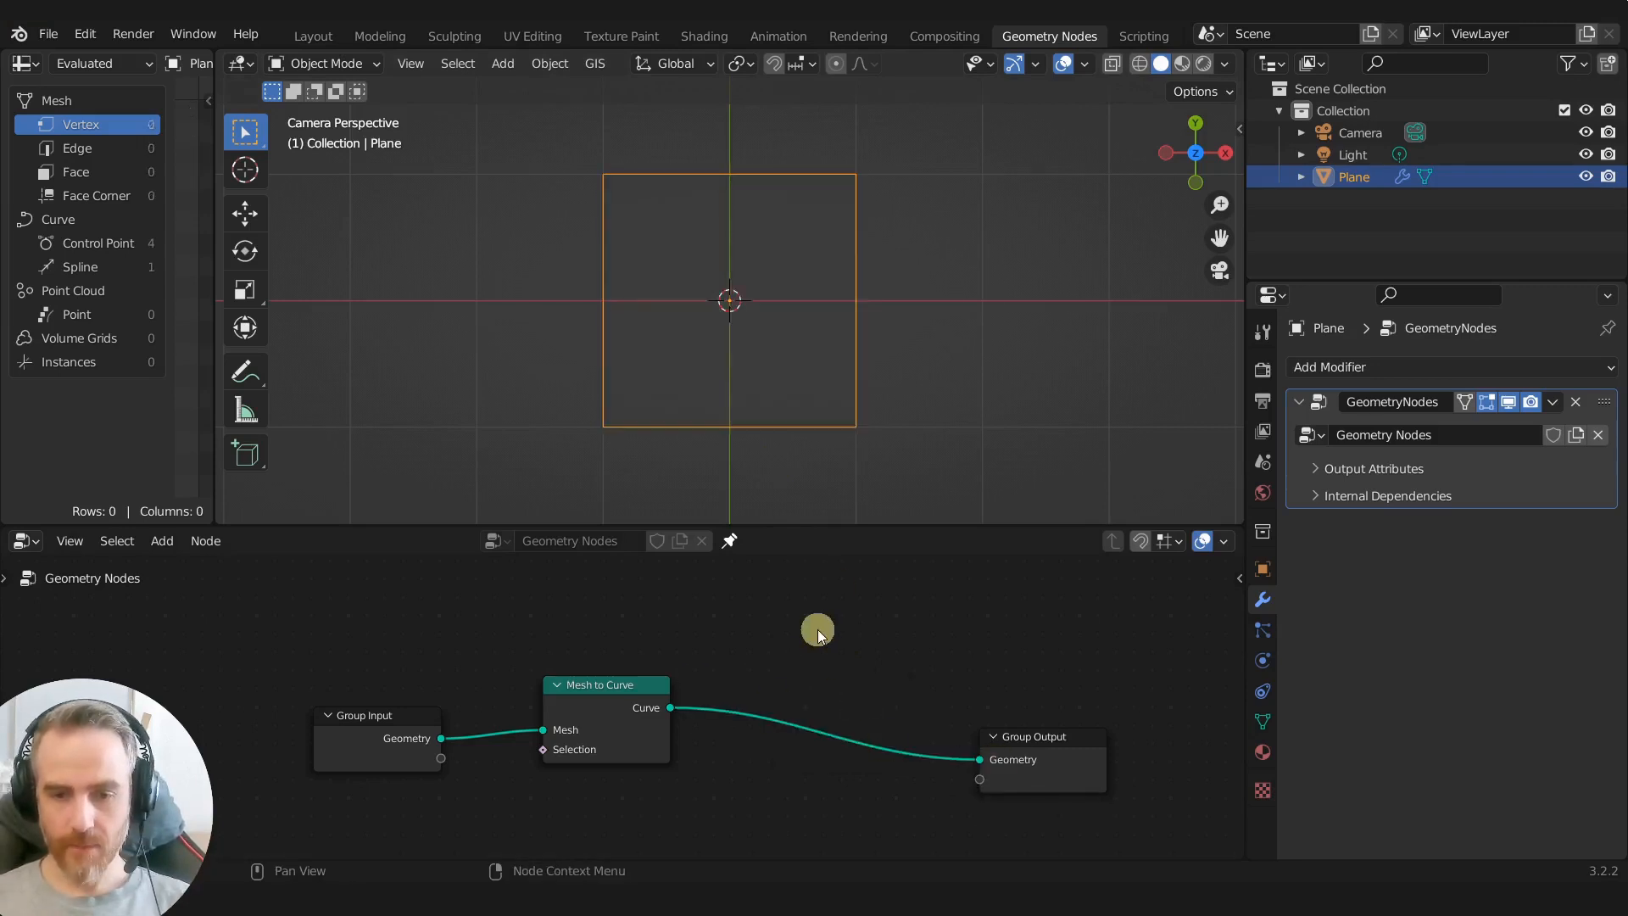
Step: Insert a Trim Curve node between Mesh to Curve and Group Output
{"action": "key", "text": "shift+a"}
{"action": "key", "text": "s"}
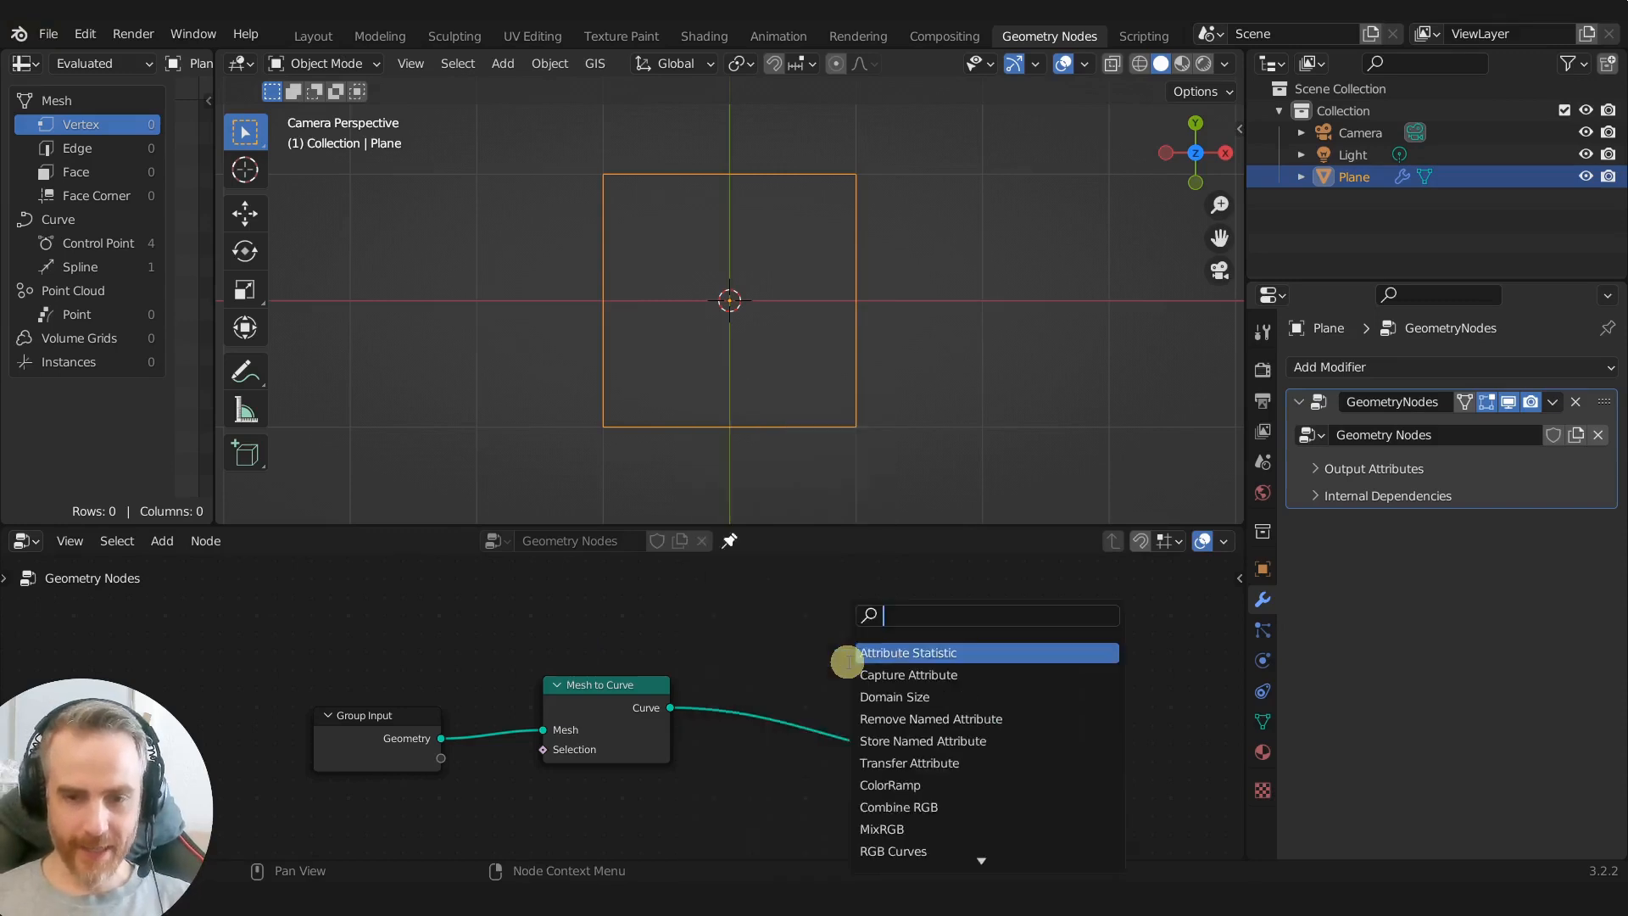
{"action": "type", "text": "trim"}
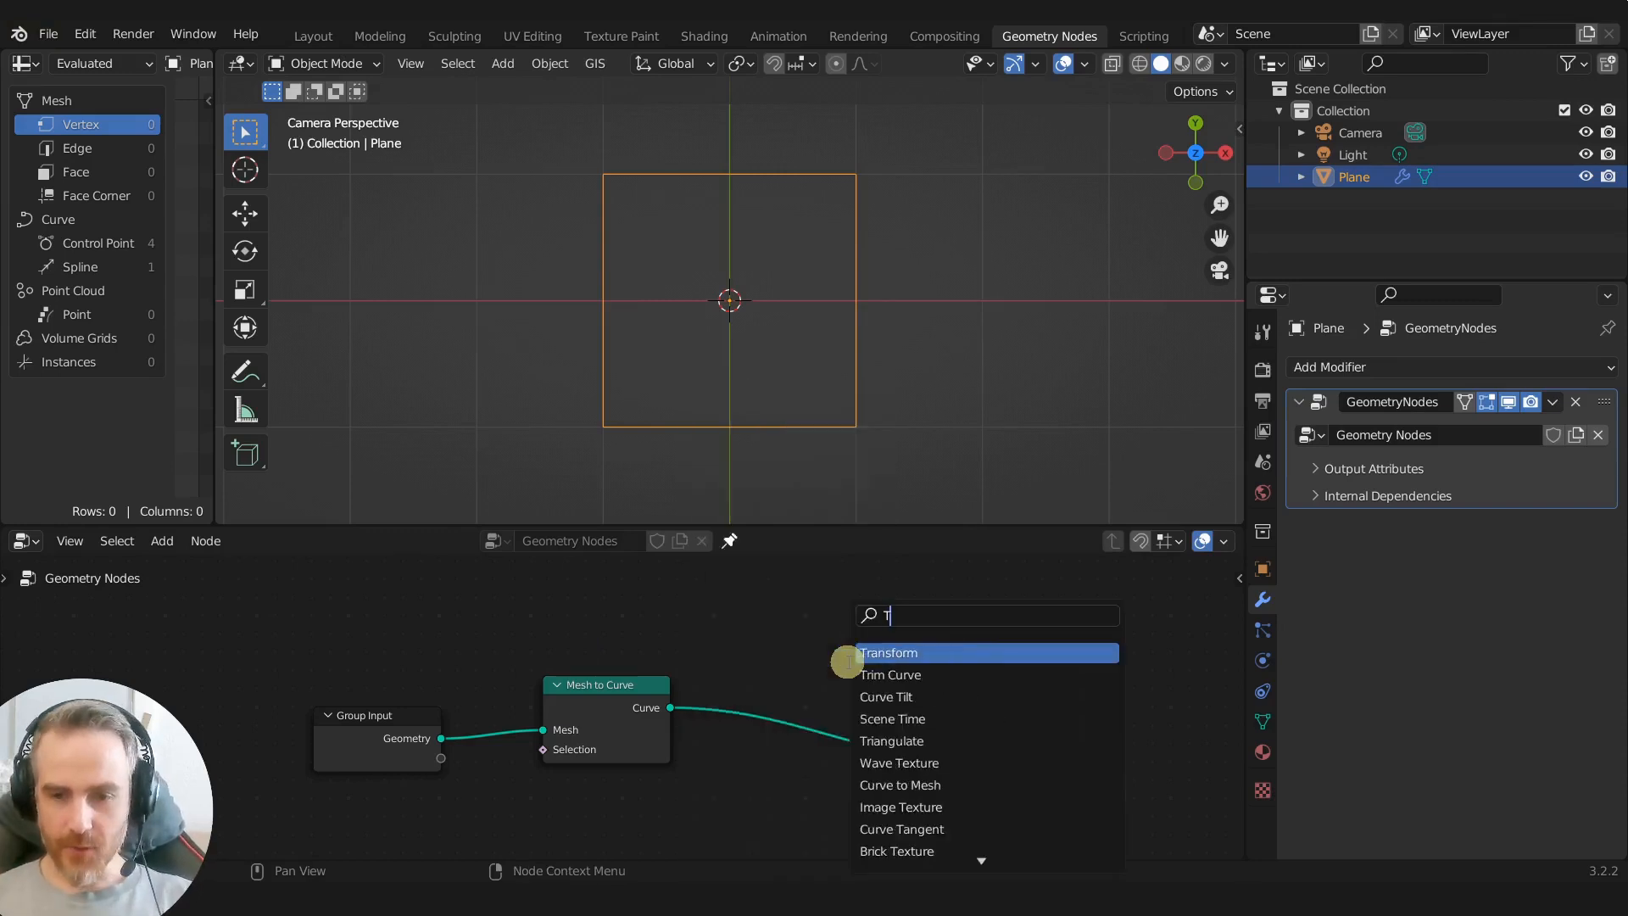
{"action": "key", "text": "Return"}
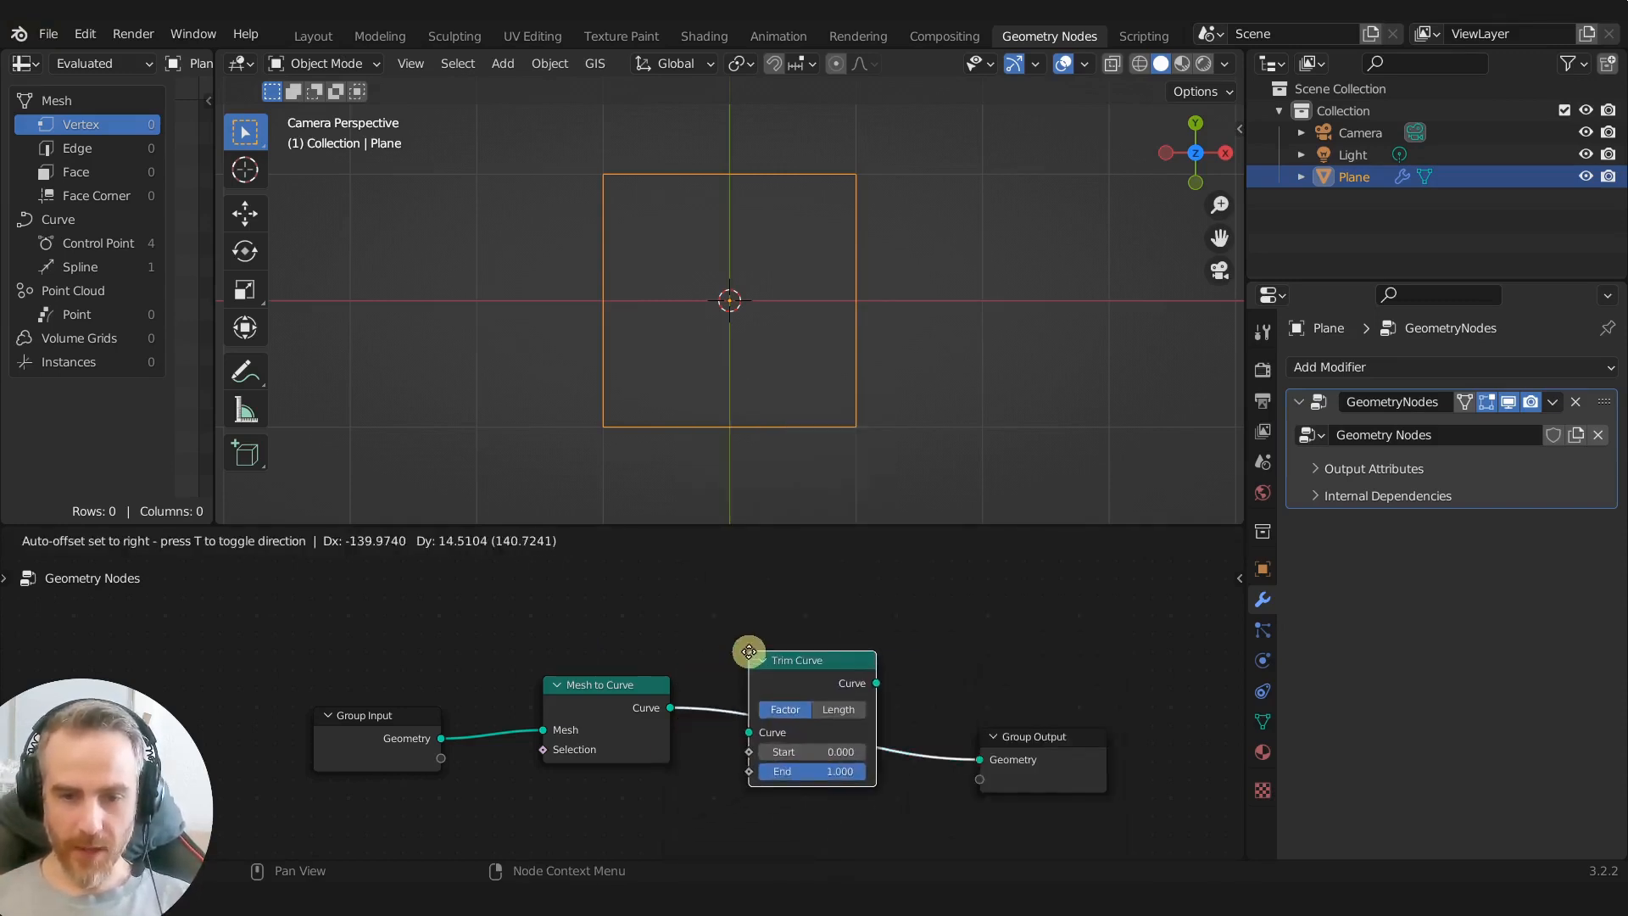
{"action": "left_click", "coordinate": [749, 655]}
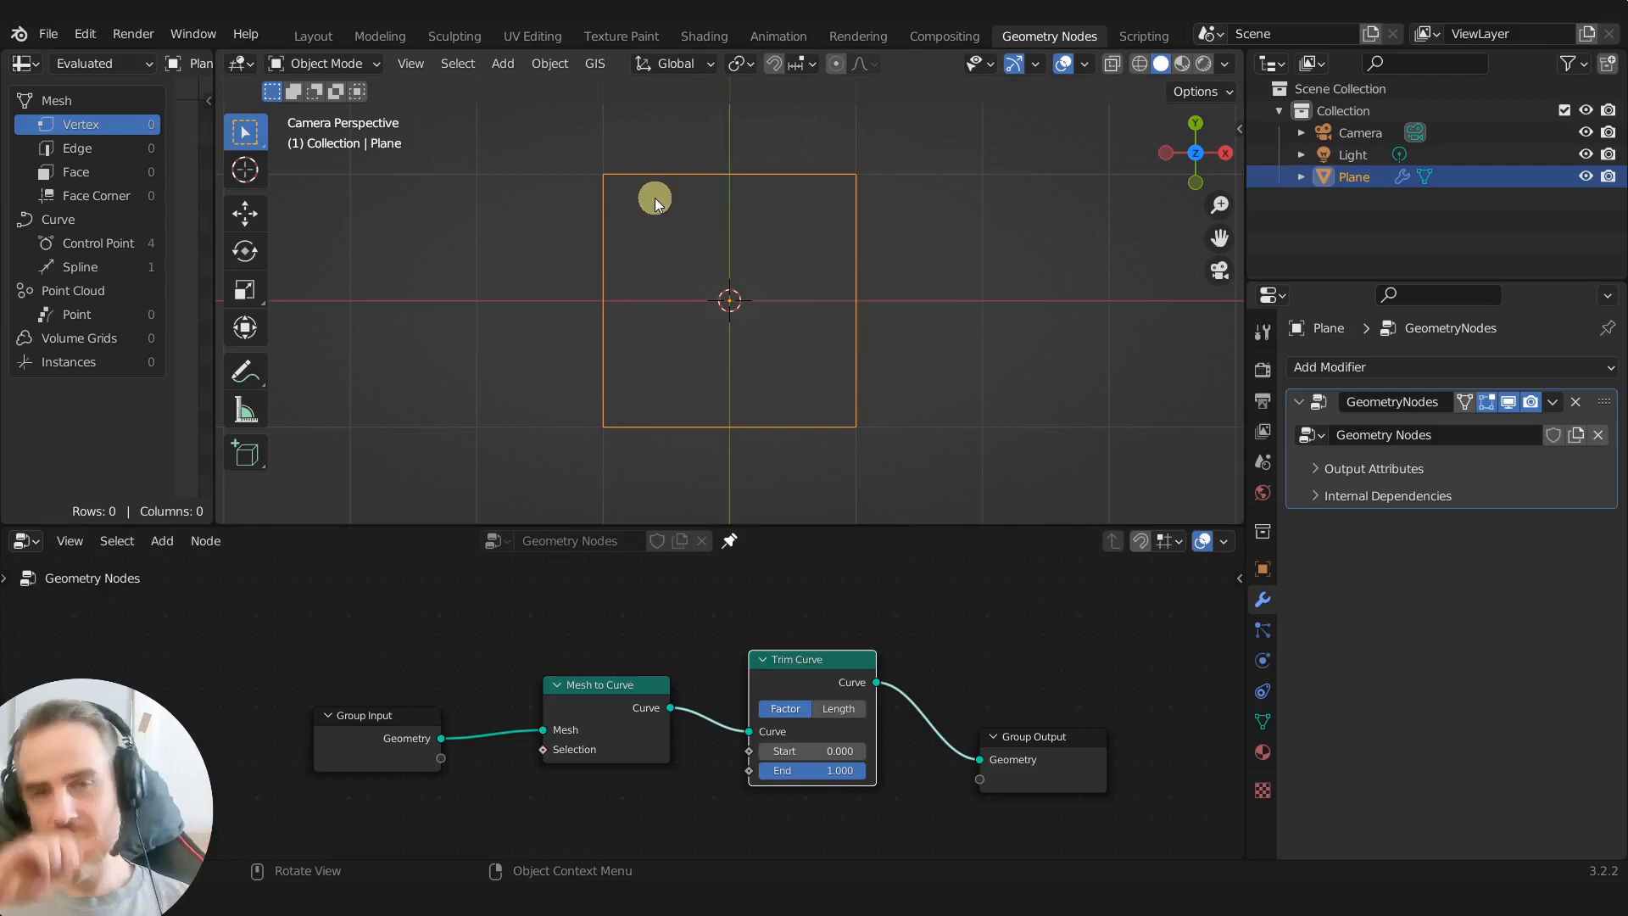
Step: Insert a Set Spline Cyclic node with Cyclic off between Mesh to Curve and Trim Curve, and test the trim range
{"action": "left_click_drag", "start_coordinate": [270, 662], "coordinate": [618, 752]}
{"action": "left_click_drag", "start_coordinate": [590, 760], "coordinate": [450, 757]}
{"action": "key", "text": "shift+a"}
{"action": "type", "text": "set"}
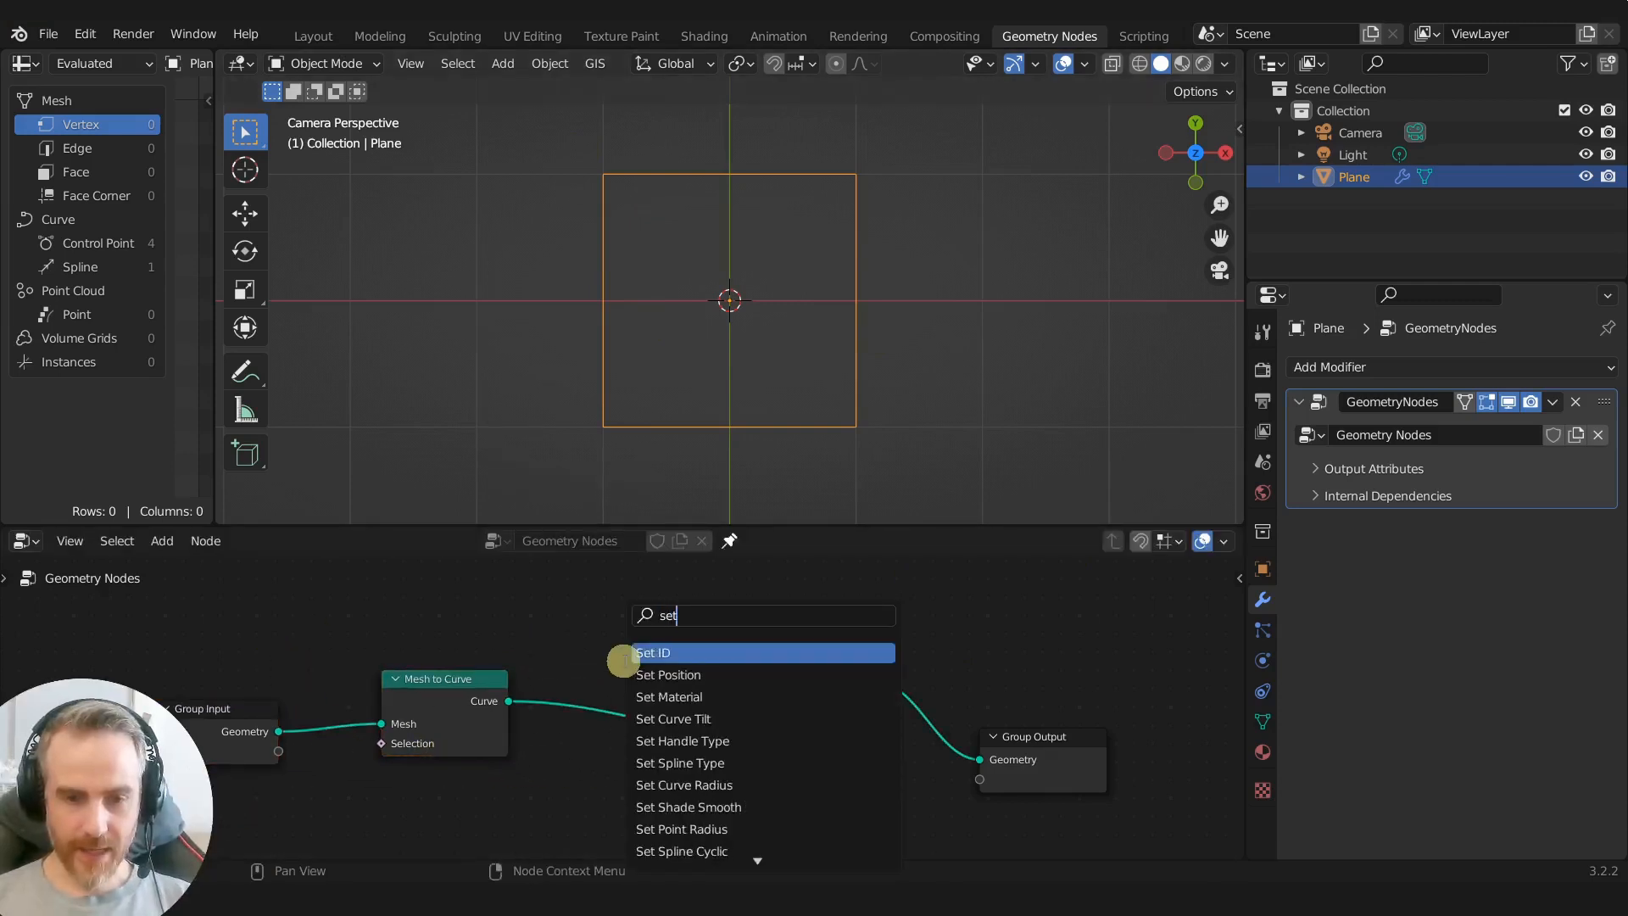
{"action": "type", "text": " sp"}
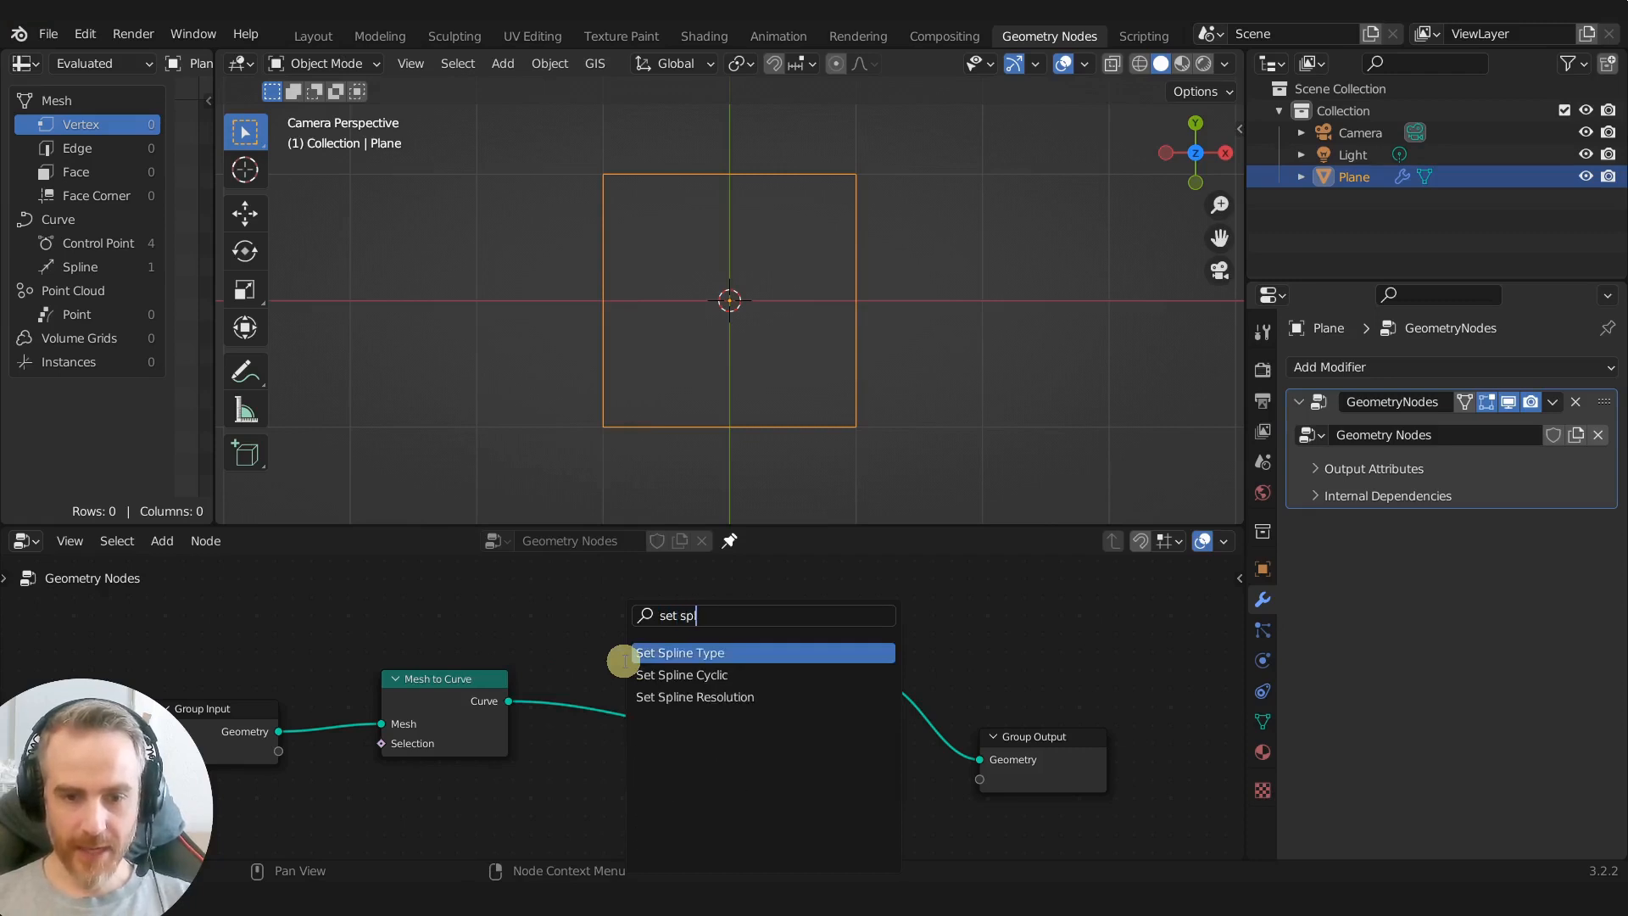
{"action": "left_click", "coordinate": [628, 674]}
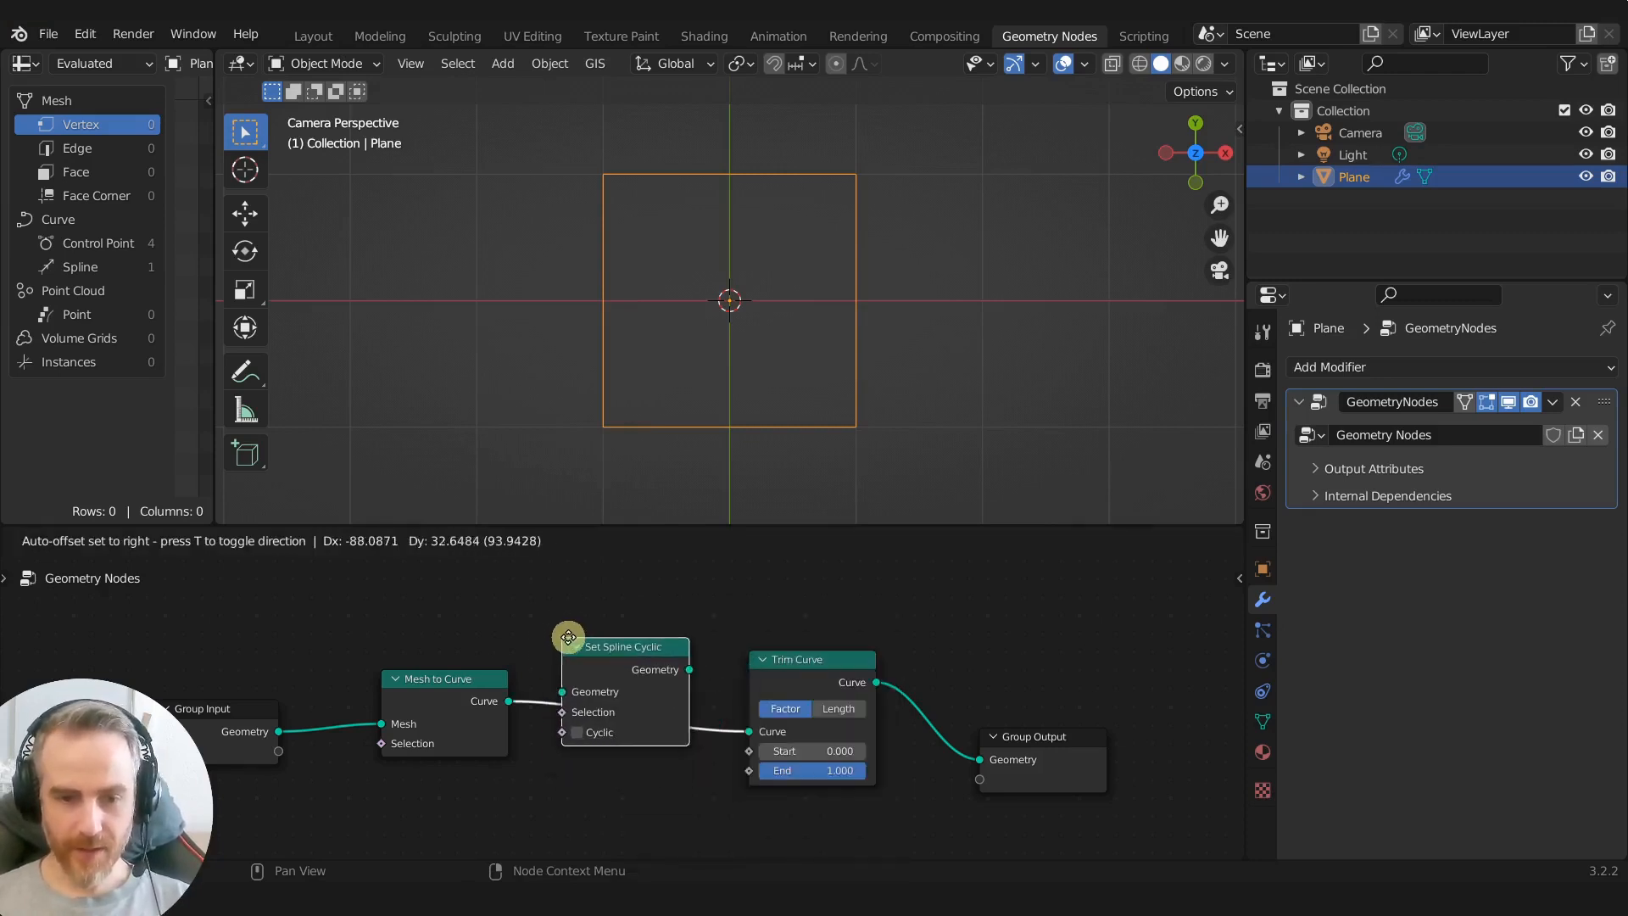
{"action": "left_click", "coordinate": [580, 654]}
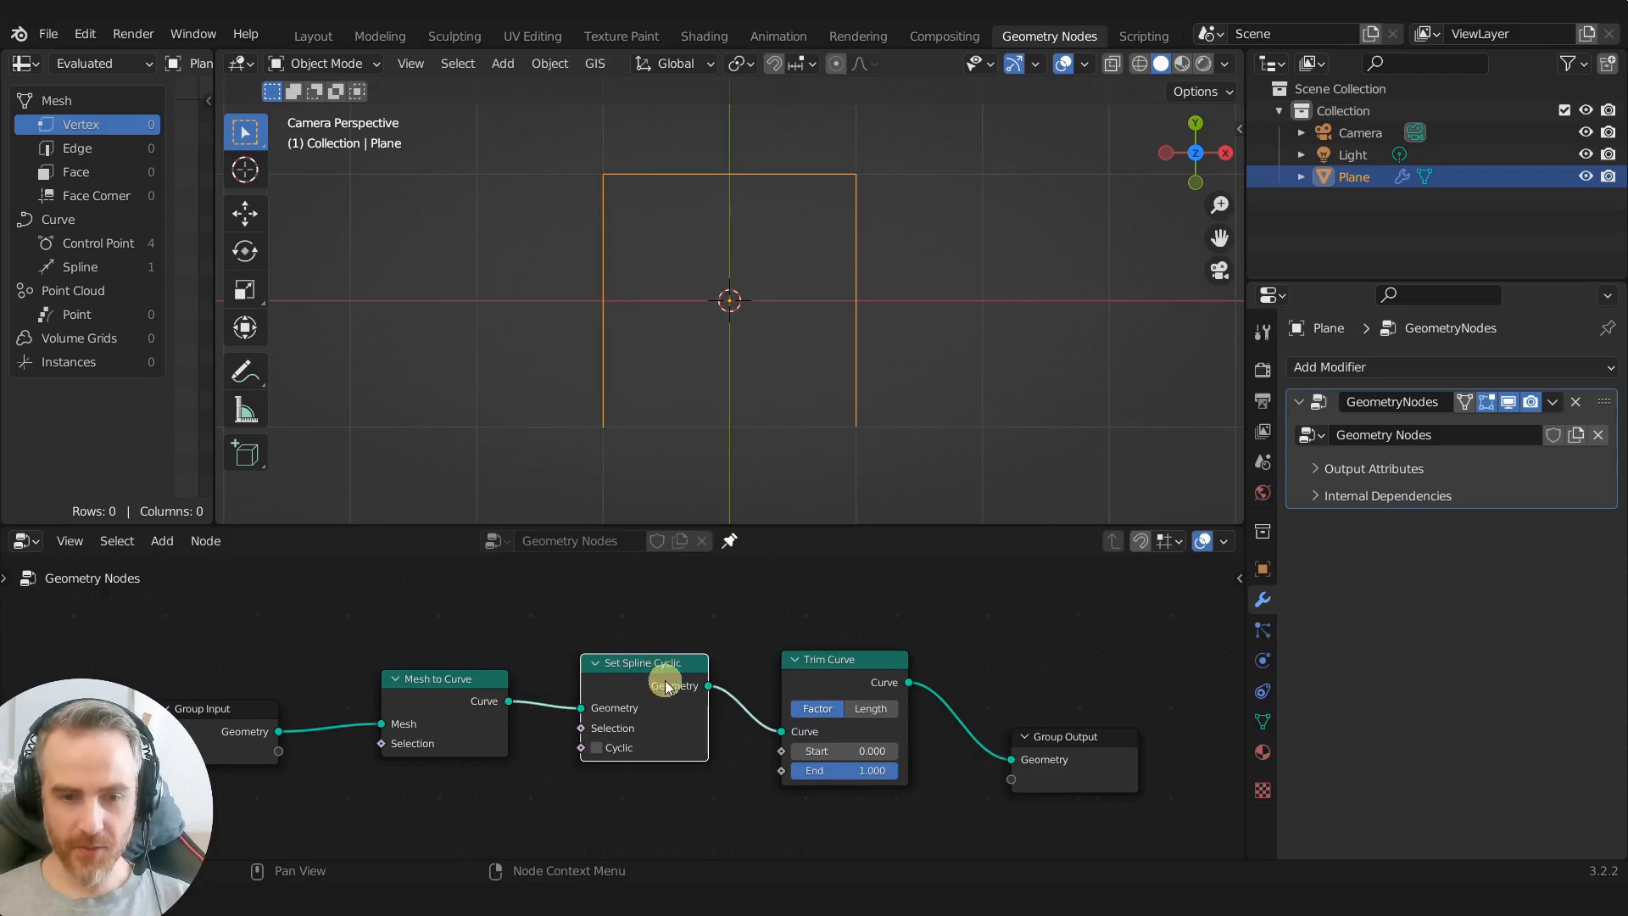
{"action": "mouse_move", "coordinate": [600, 748]}
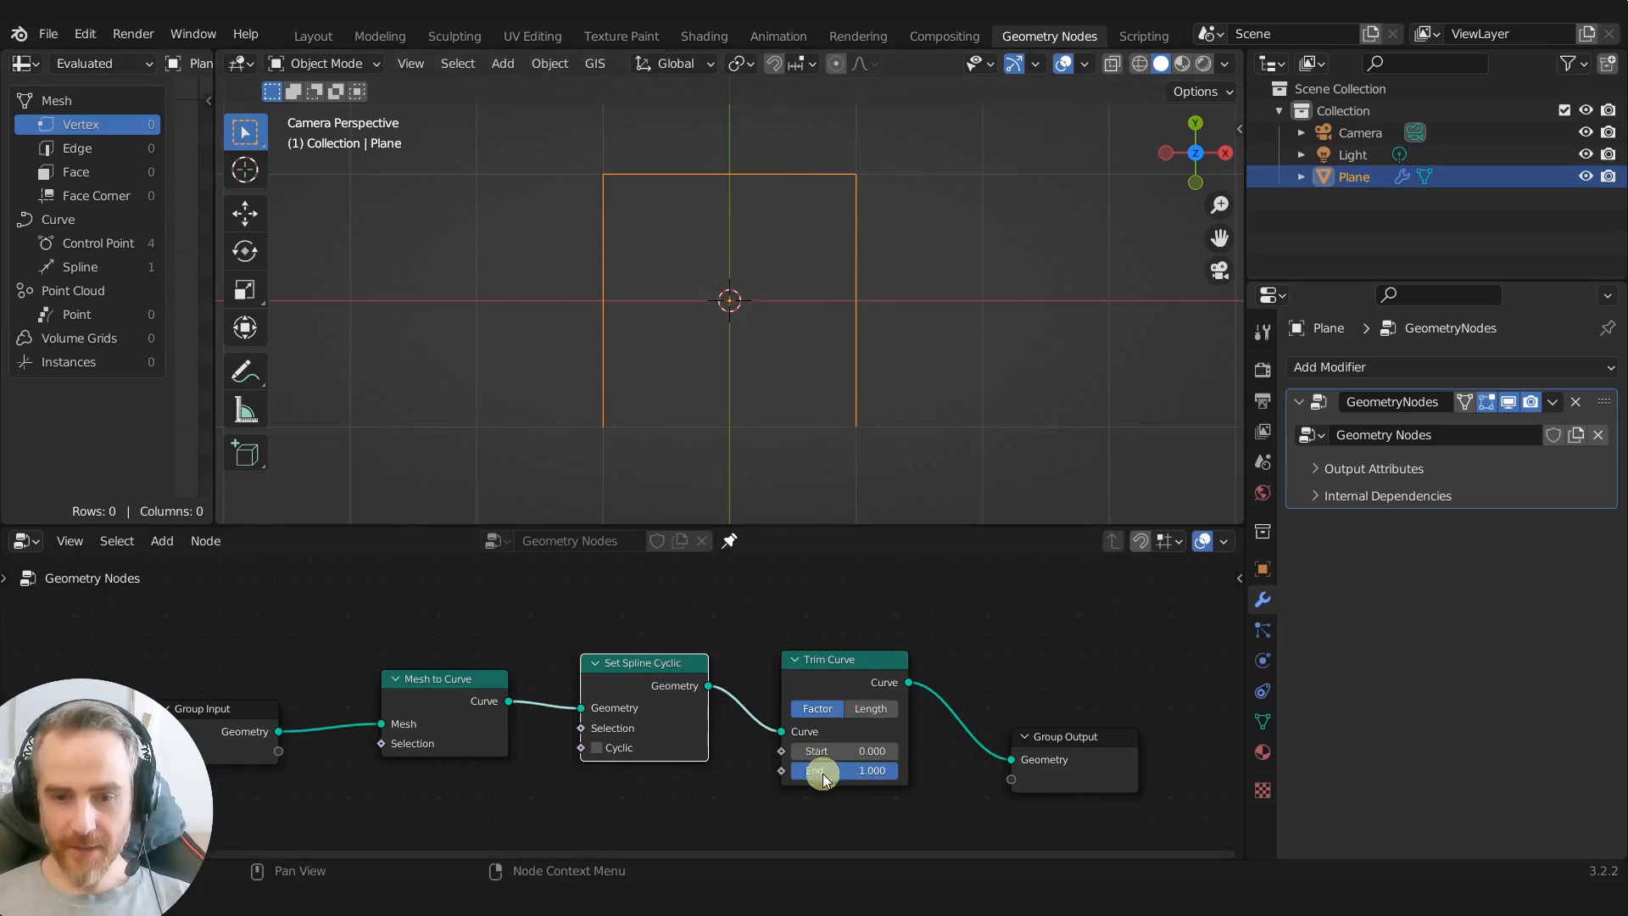
{"action": "left_click_drag", "start_coordinate": [804, 753], "coordinate": [893, 768]}
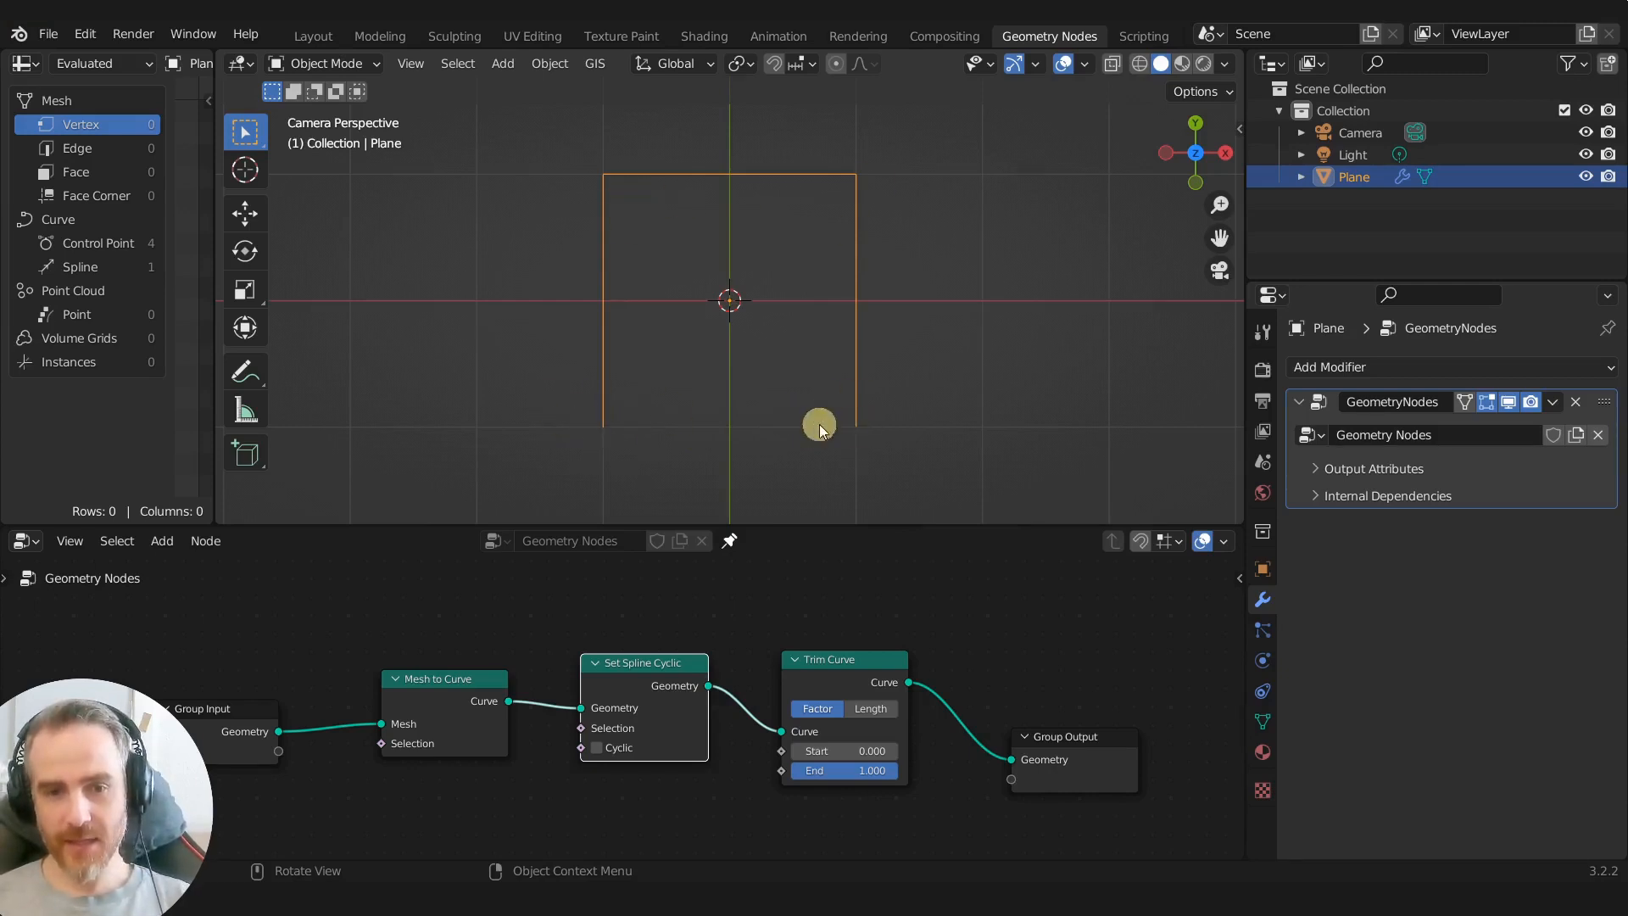
Step: Make room in the node chain and insert a Resample Curve node between Mesh to Curve and Set Spline Cyclic
{"action": "left_click_drag", "start_coordinate": [119, 581], "coordinate": [438, 797]}
{"action": "key", "text": "g"}
{"action": "left_click", "coordinate": [277, 787]}
{"action": "middle_click_drag", "start_coordinate": [466, 783], "coordinate": [641, 779]}
{"action": "left_click", "coordinate": [622, 617]}
{"action": "key", "text": "shift+a"}
{"action": "mouse_move", "coordinate": [619, 642]}
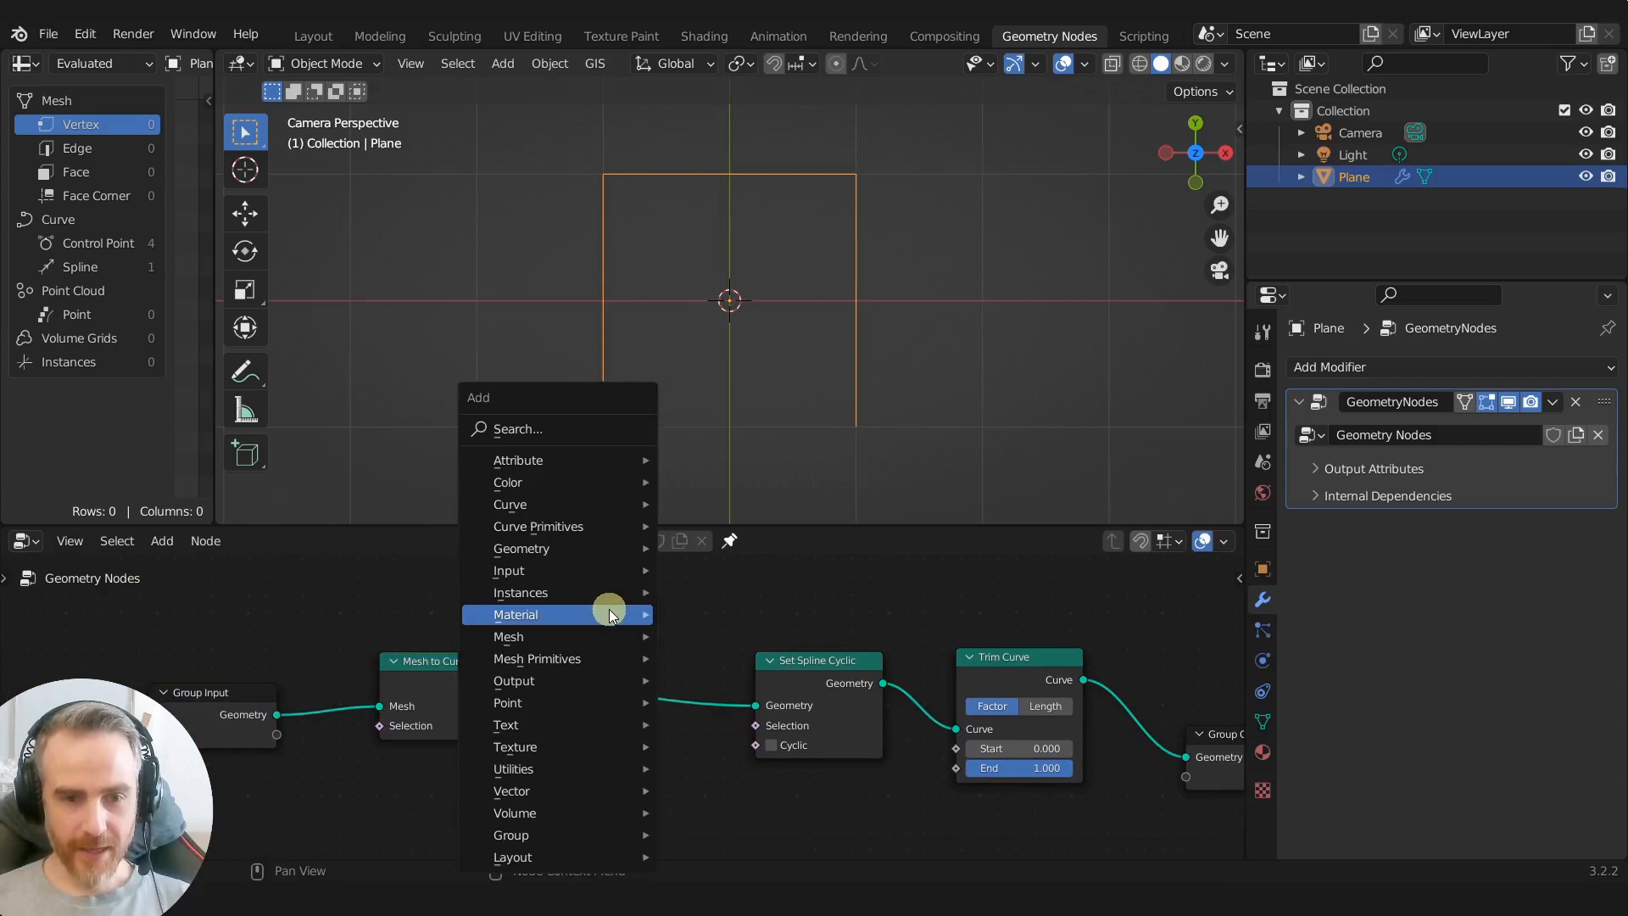
{"action": "type", "text": "res"}
{"action": "key", "text": "Return"}
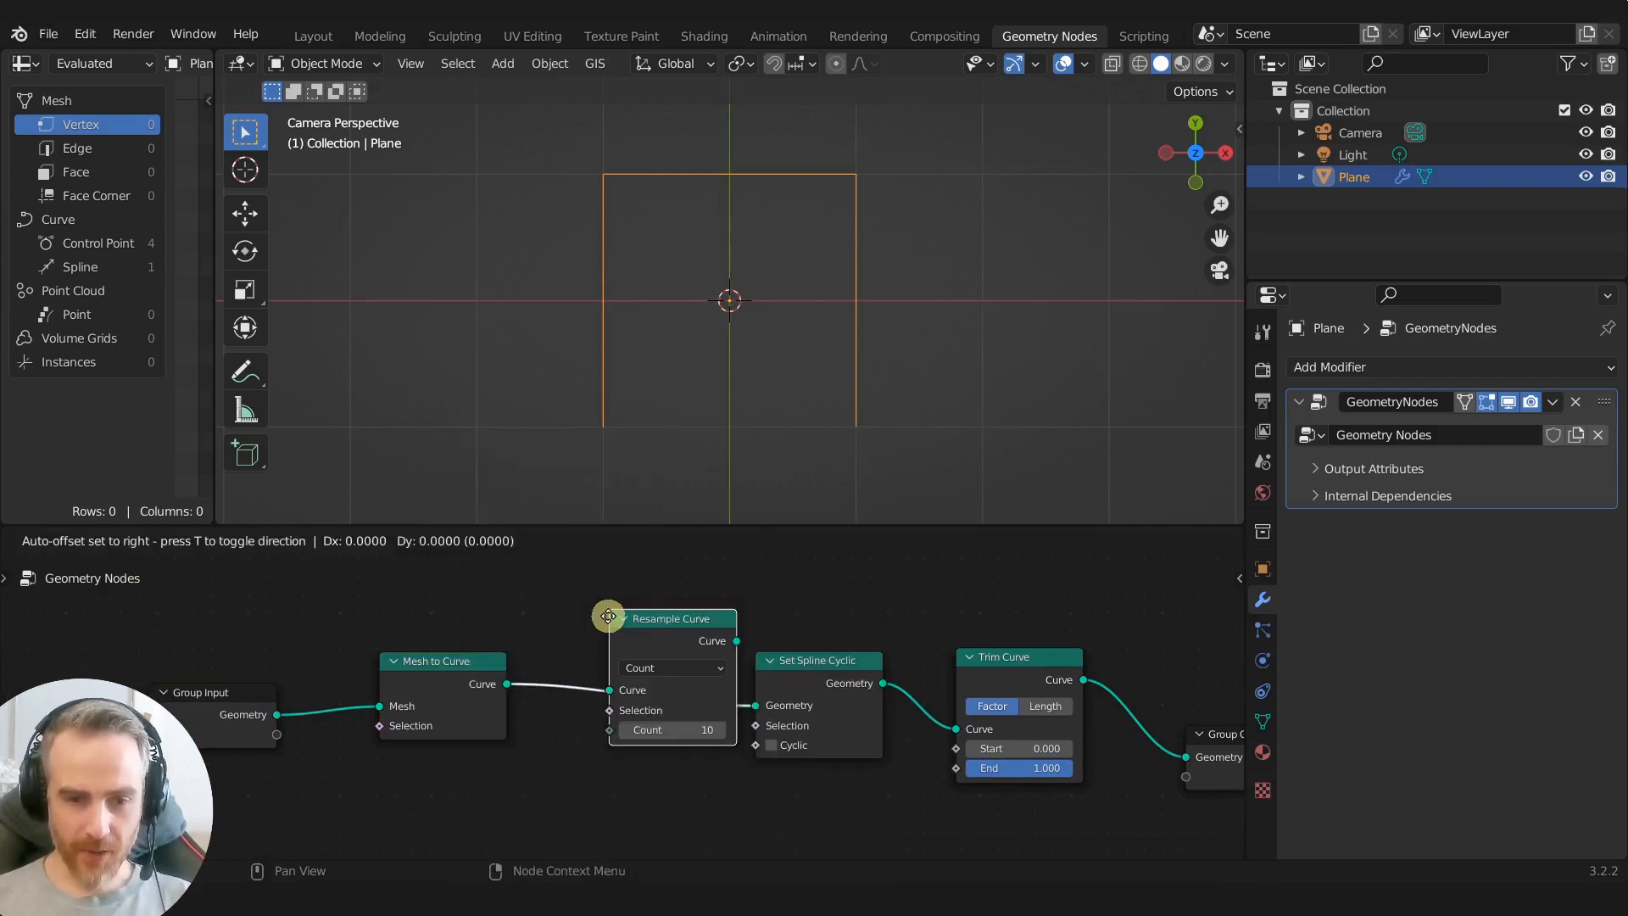
{"action": "left_click", "coordinate": [573, 638]}
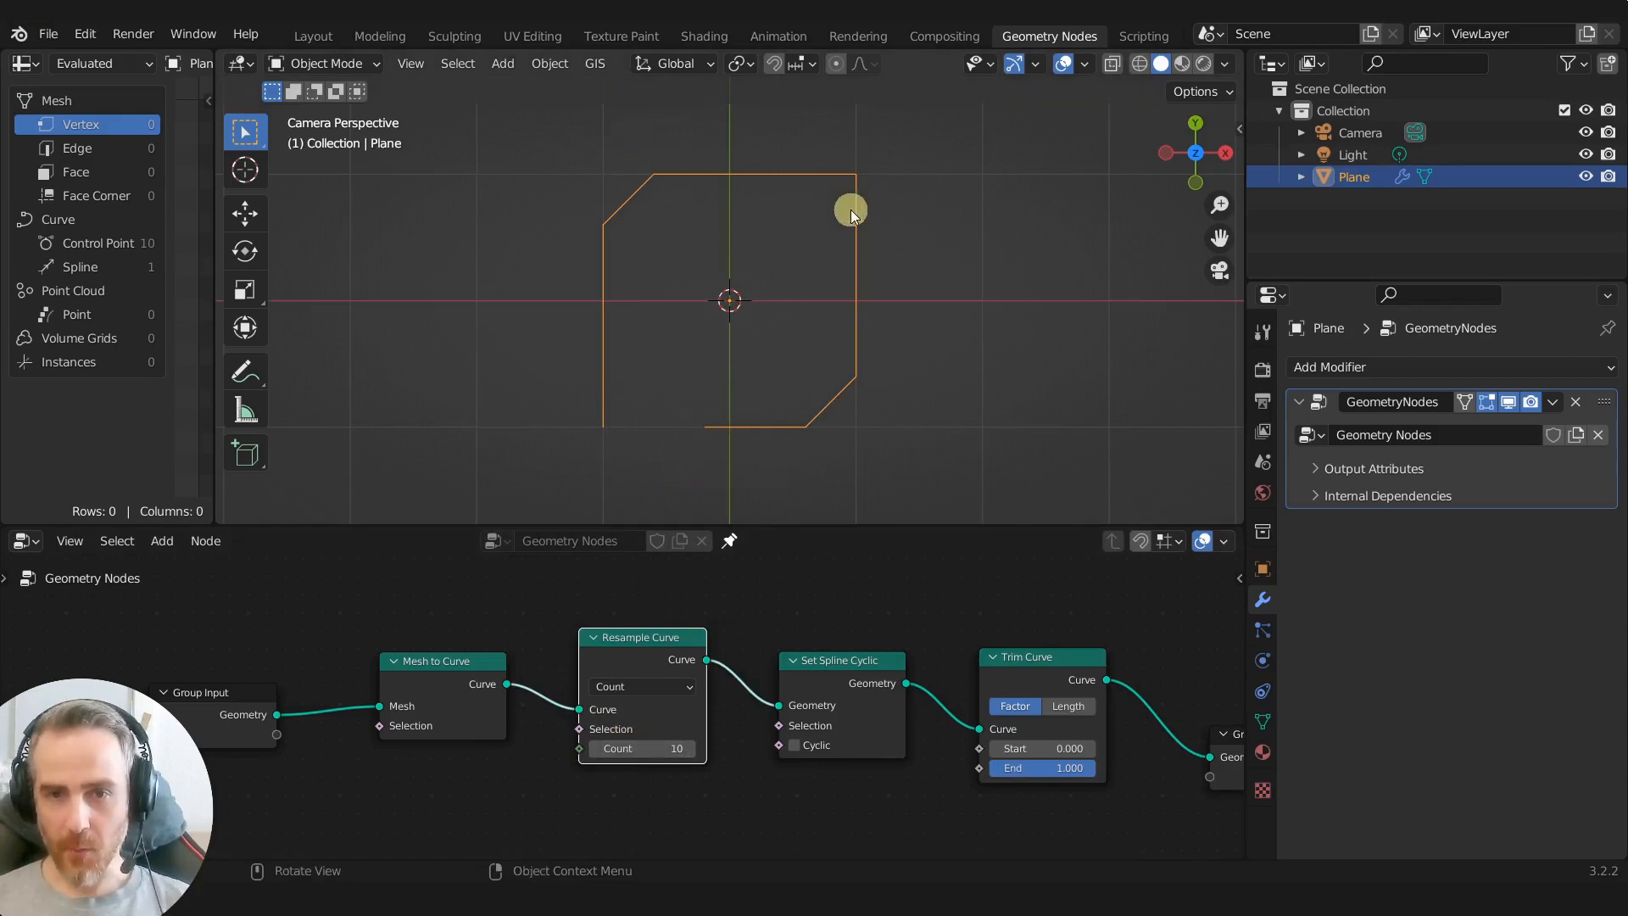
Step: Set the Resample Curve node's Count to 5000, checking the corners of the square outline
{"action": "left_click_drag", "start_coordinate": [619, 753], "coordinate": [1167, 763]}
{"action": "scroll", "coordinate": [967, 502], "scroll_direction": "up", "scroll_amount": 3}
{"action": "scroll", "coordinate": [967, 501], "scroll_direction": "up", "scroll_amount": 5}
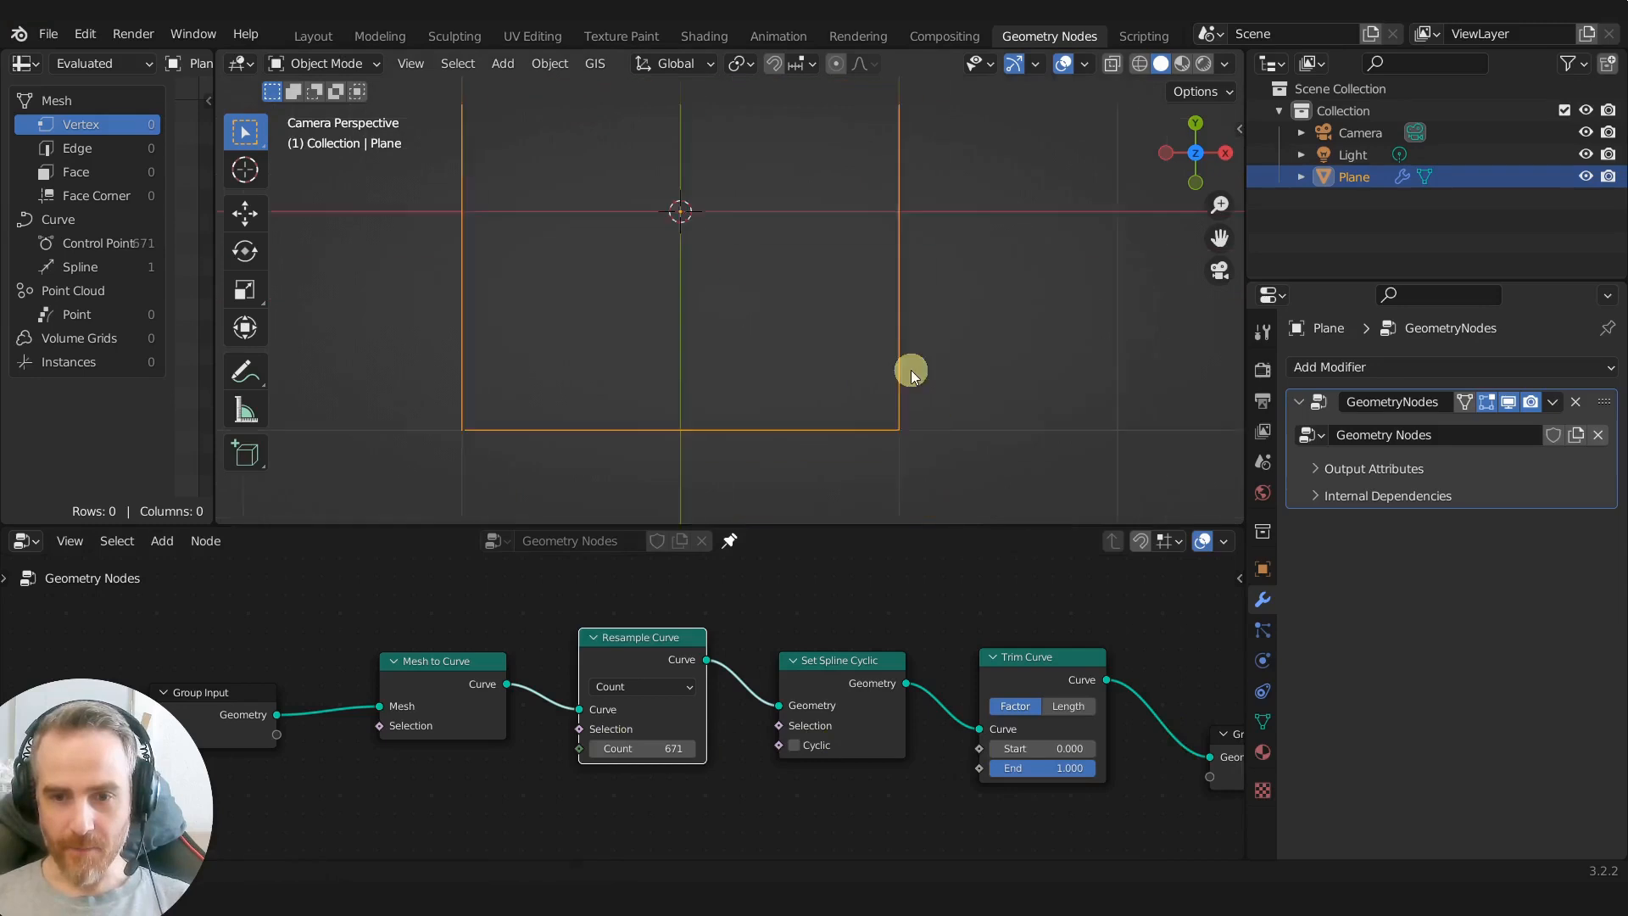
{"action": "middle_click_drag", "start_coordinate": [793, 484], "coordinate": [797, 378], "text": "shift"}
{"action": "left_click_drag", "start_coordinate": [650, 767], "coordinate": [1285, 759]}
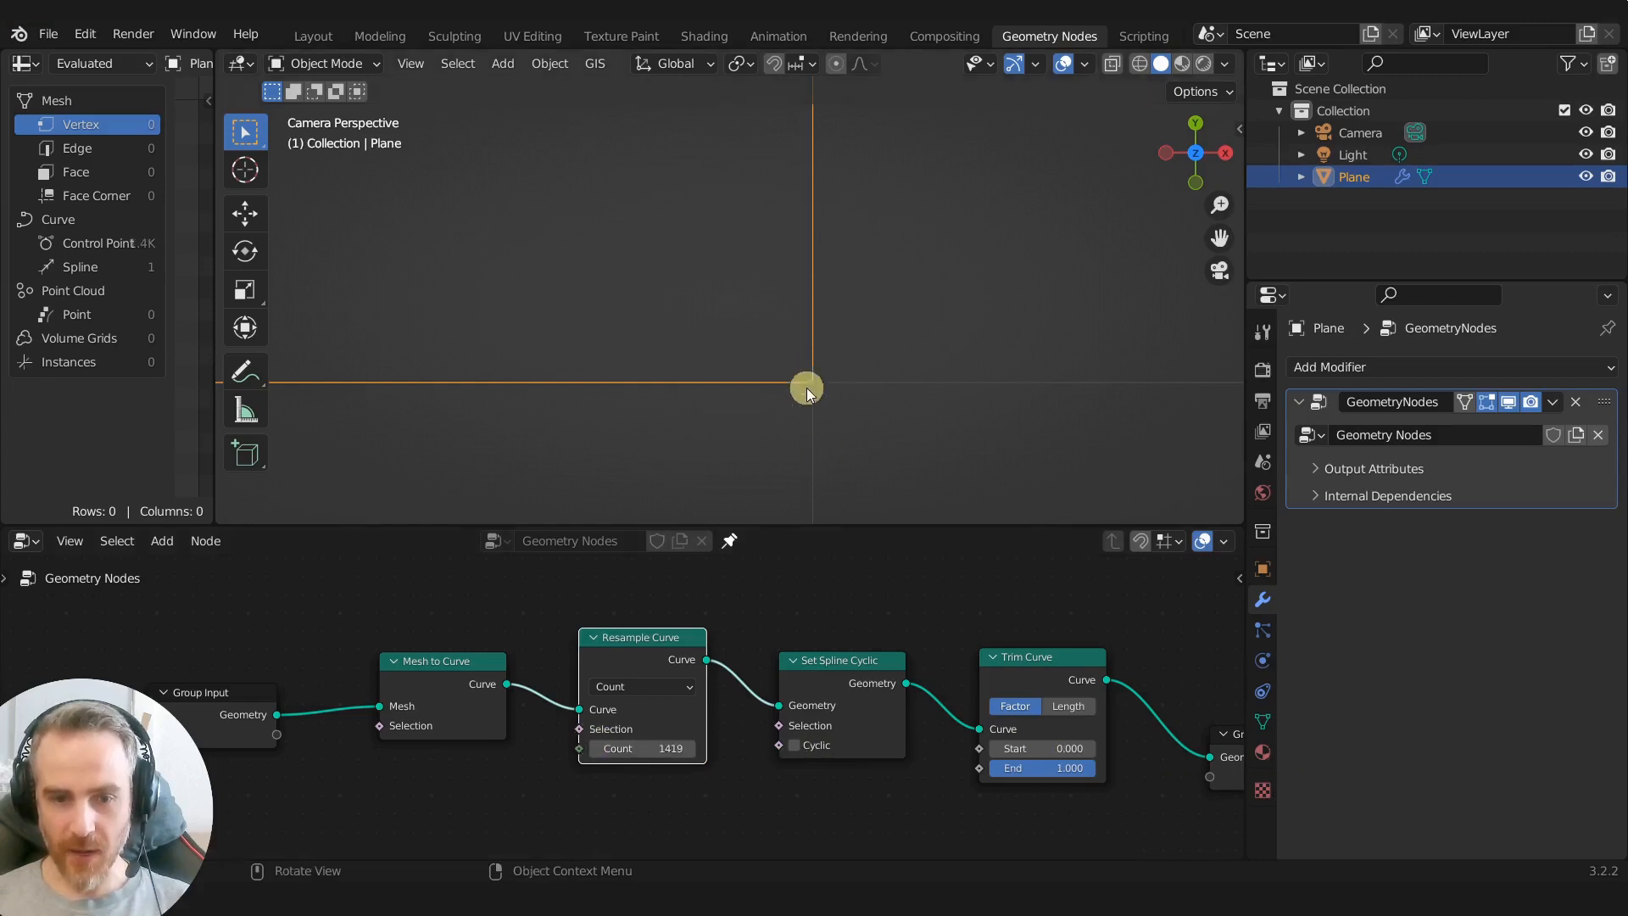
{"action": "left_click", "coordinate": [659, 746]}
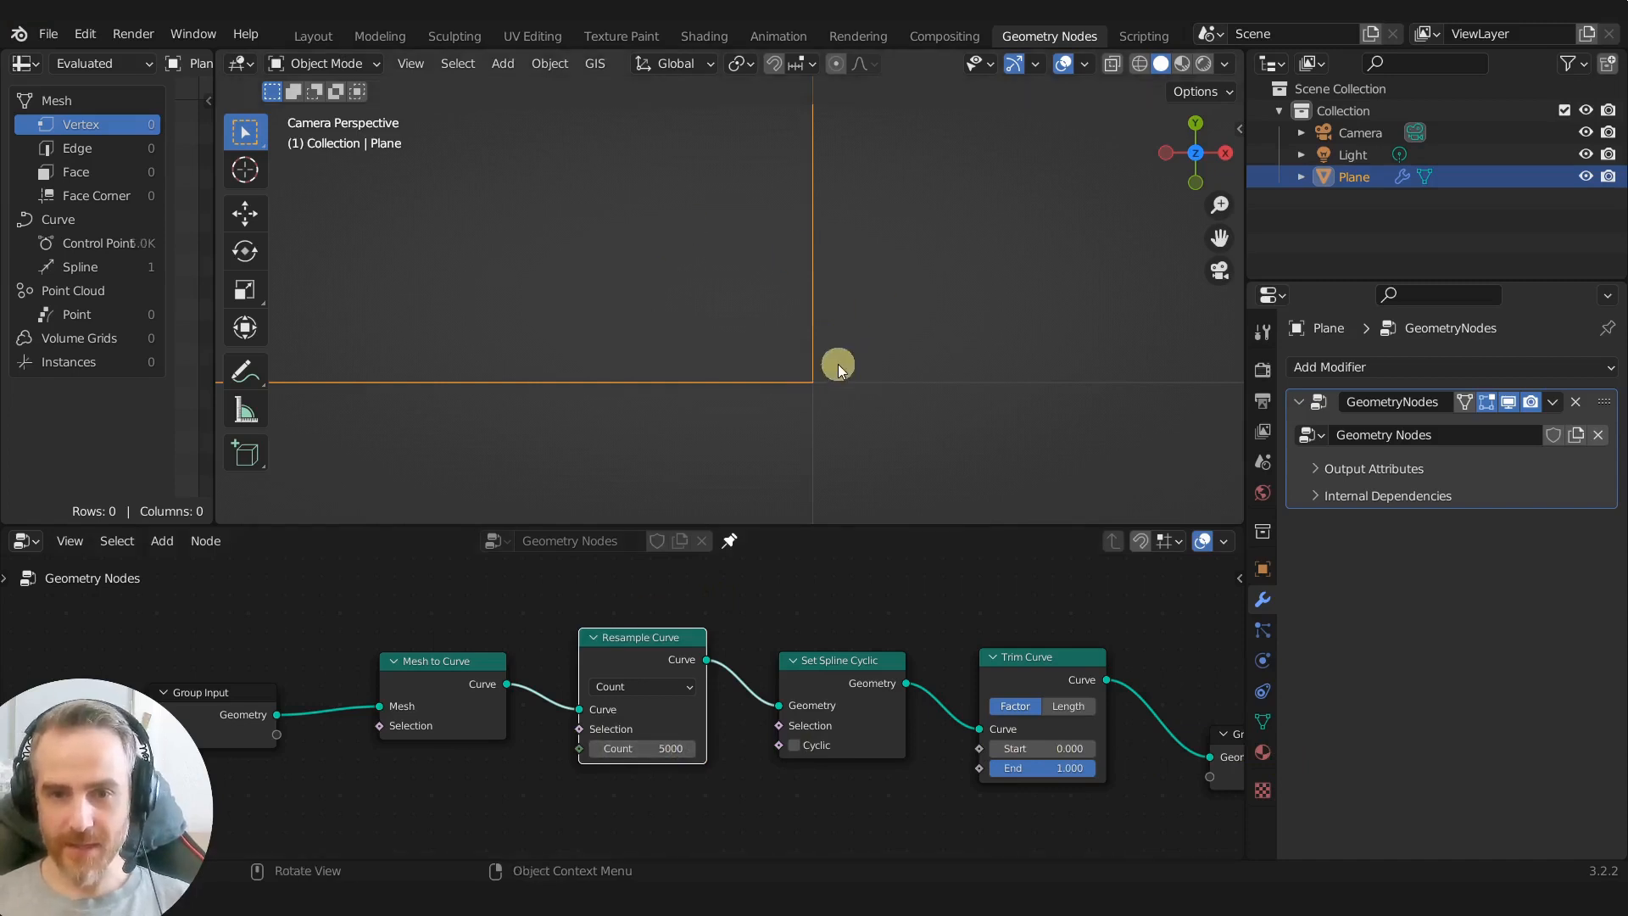
{"action": "scroll", "coordinate": [814, 382], "scroll_direction": "down", "scroll_amount": 10}
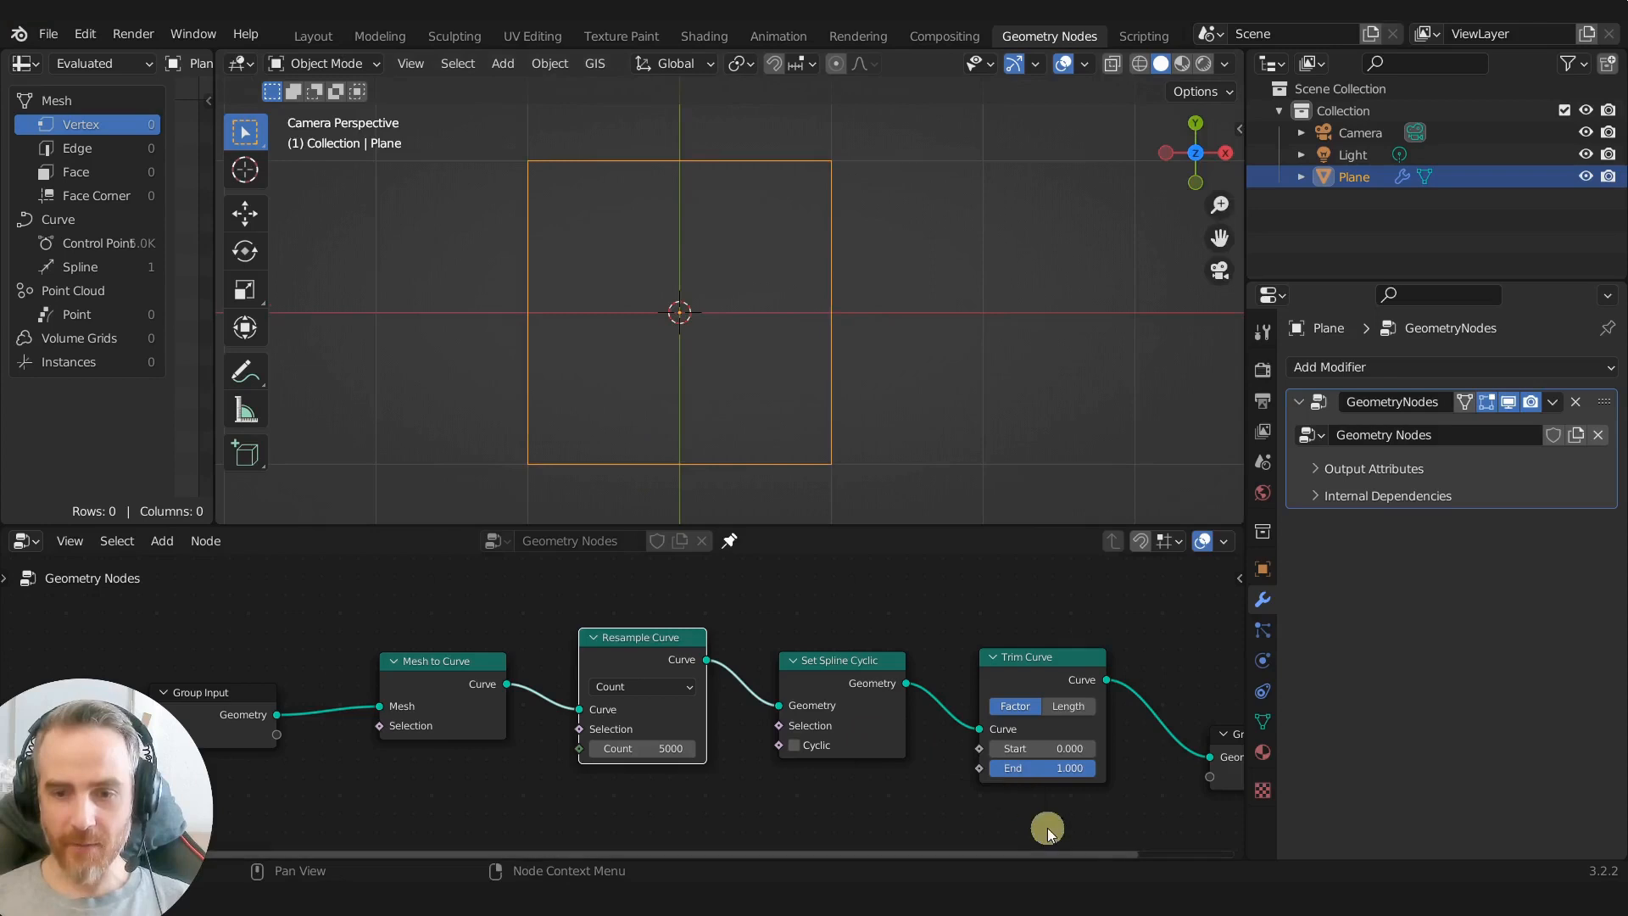
Step: Vary the Trim Curve node's Start and End factors to preview how the outline draws on
{"action": "middle_click_drag", "start_coordinate": [1046, 828], "coordinate": [721, 790]}
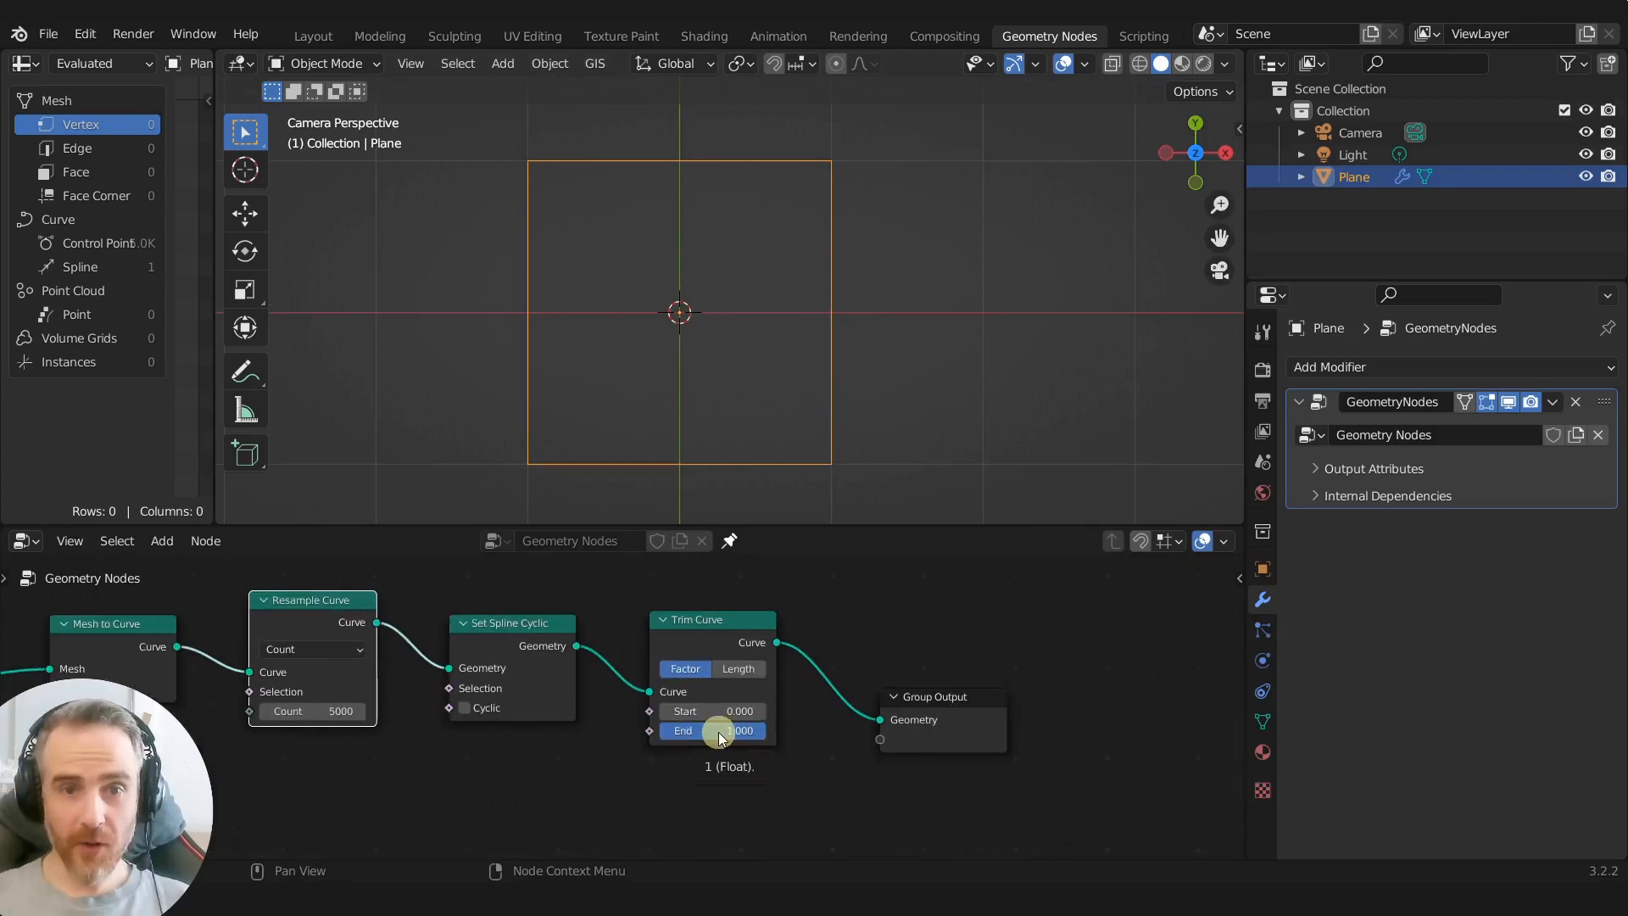
{"action": "left_click_drag", "start_coordinate": [719, 731], "coordinate": [741, 727]}
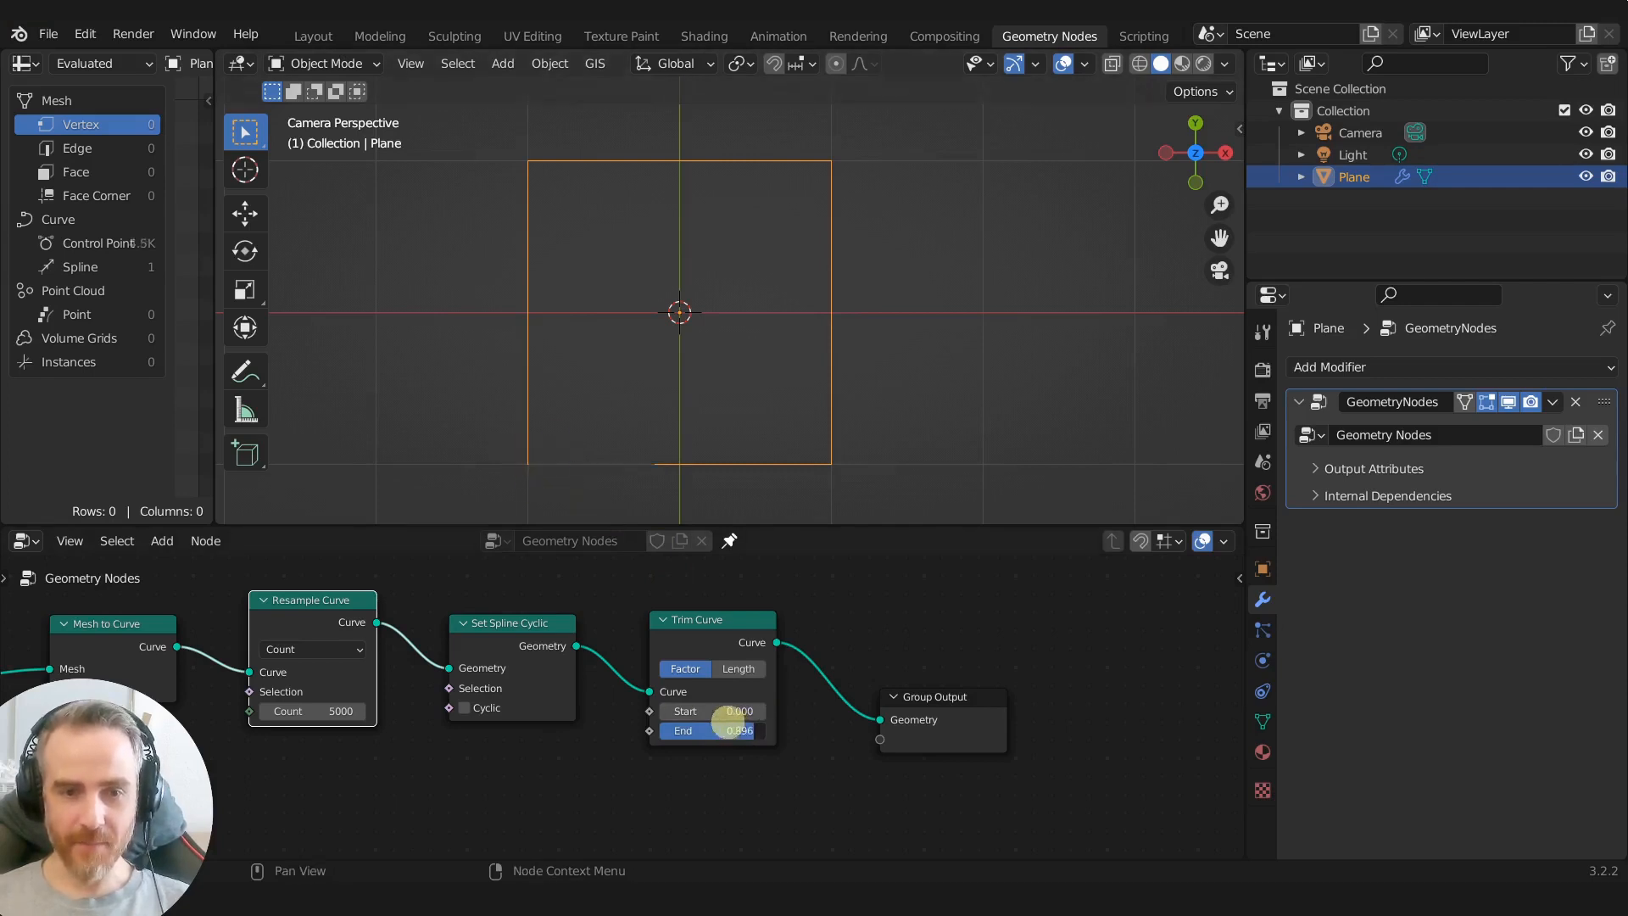
{"action": "left_click_drag", "start_coordinate": [700, 717], "coordinate": [750, 622]}
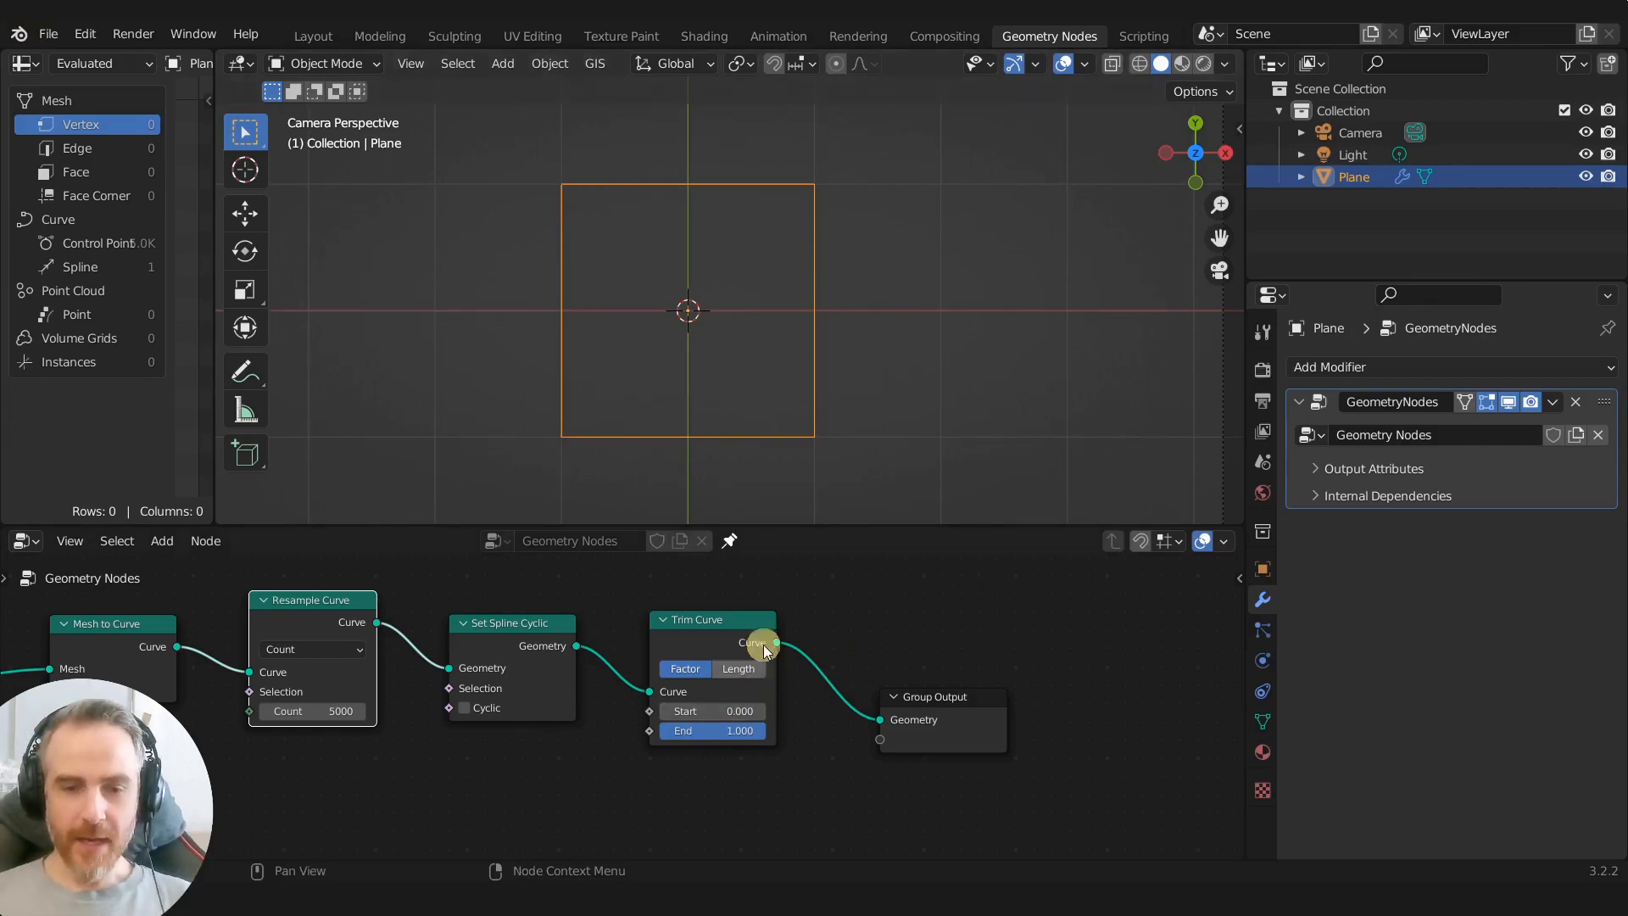
Step: Move Group Output farther along and insert a Transform node between it and Trim Curve
{"action": "left_click_drag", "start_coordinate": [953, 721], "coordinate": [1176, 701]}
{"action": "key", "text": "shift+a"}
{"action": "mouse_move", "coordinate": [883, 635]}
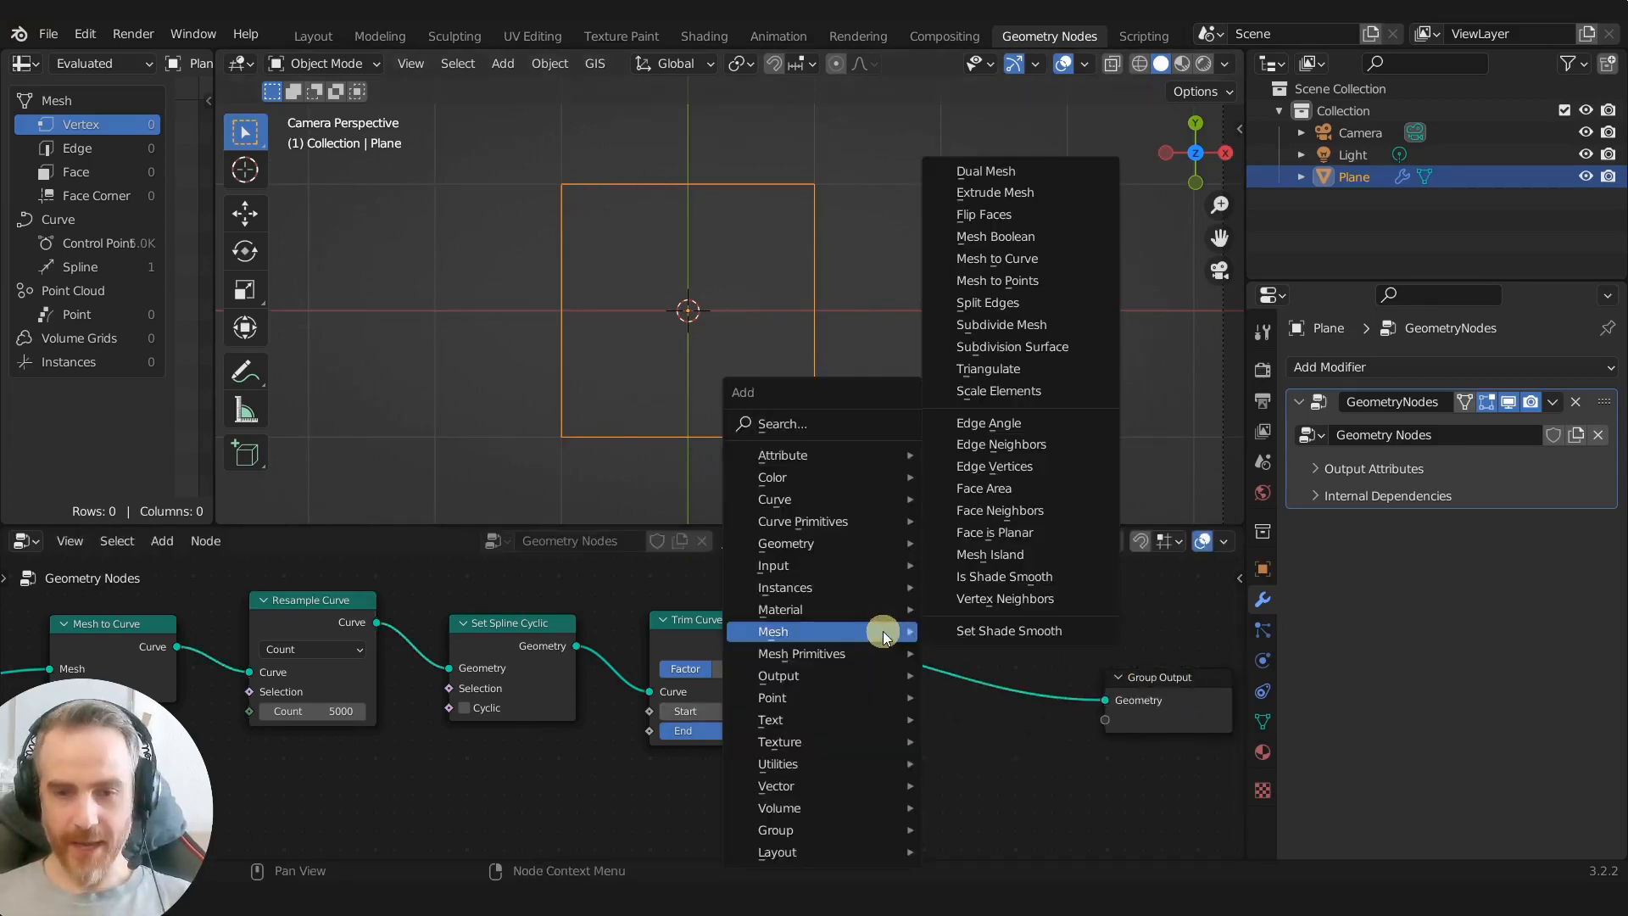
{"action": "type", "text": "tra"}
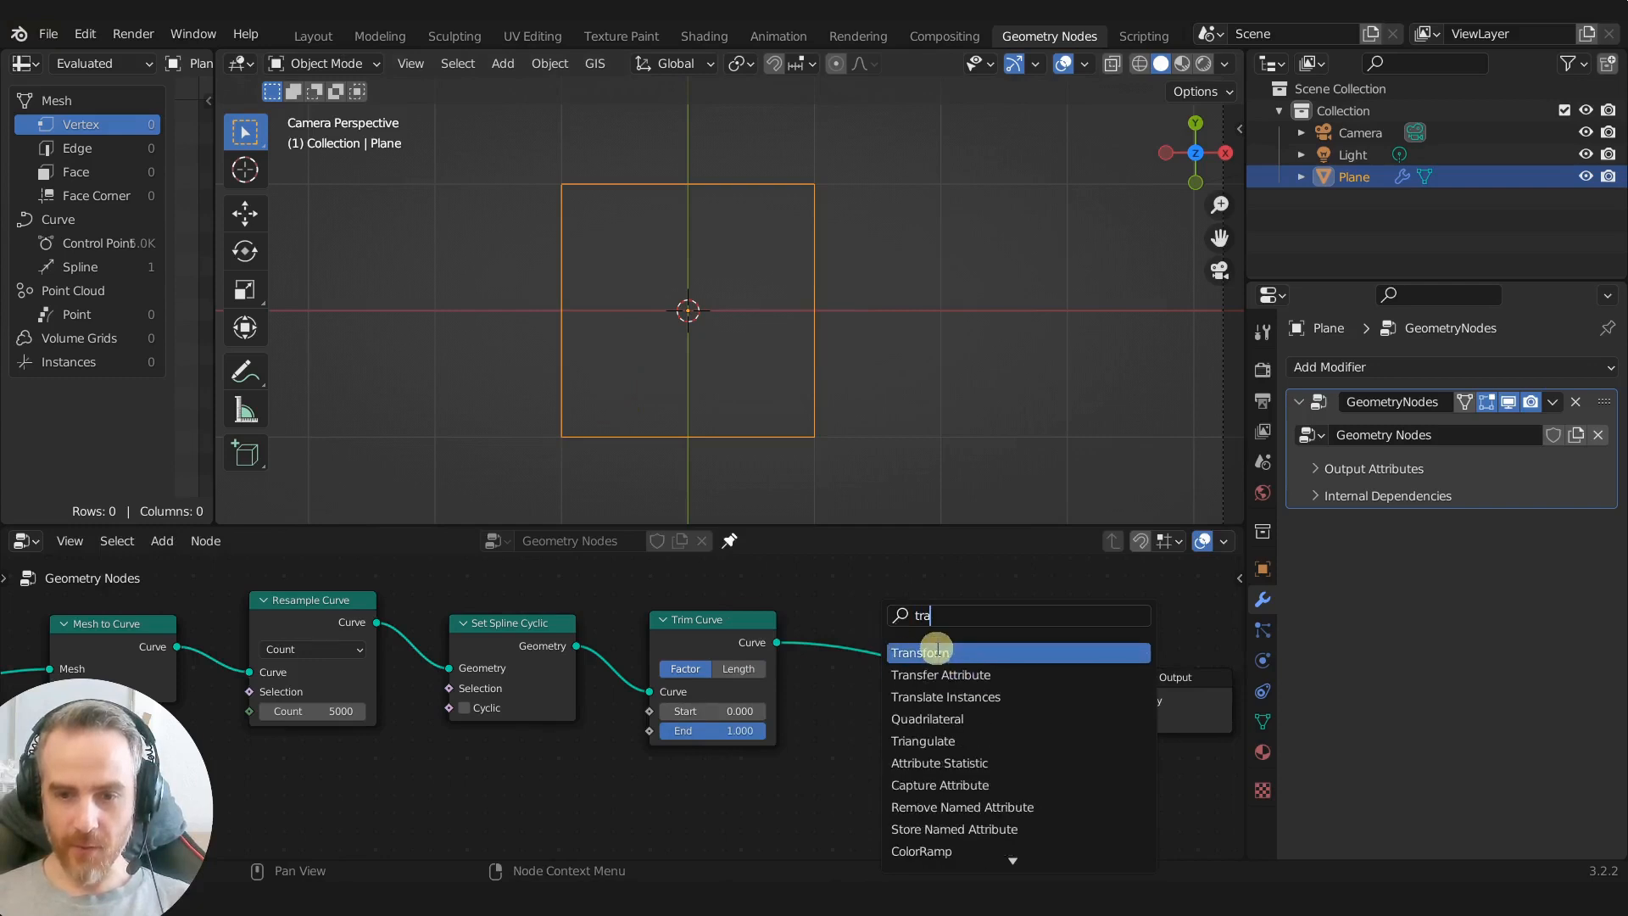
{"action": "key", "text": "Return"}
{"action": "left_click", "coordinate": [885, 625]}
Step: Set the Transform node's Z rotation to -90° and test where the trimmed outline starts
{"action": "middle_click_drag", "start_coordinate": [1072, 756], "coordinate": [772, 719]}
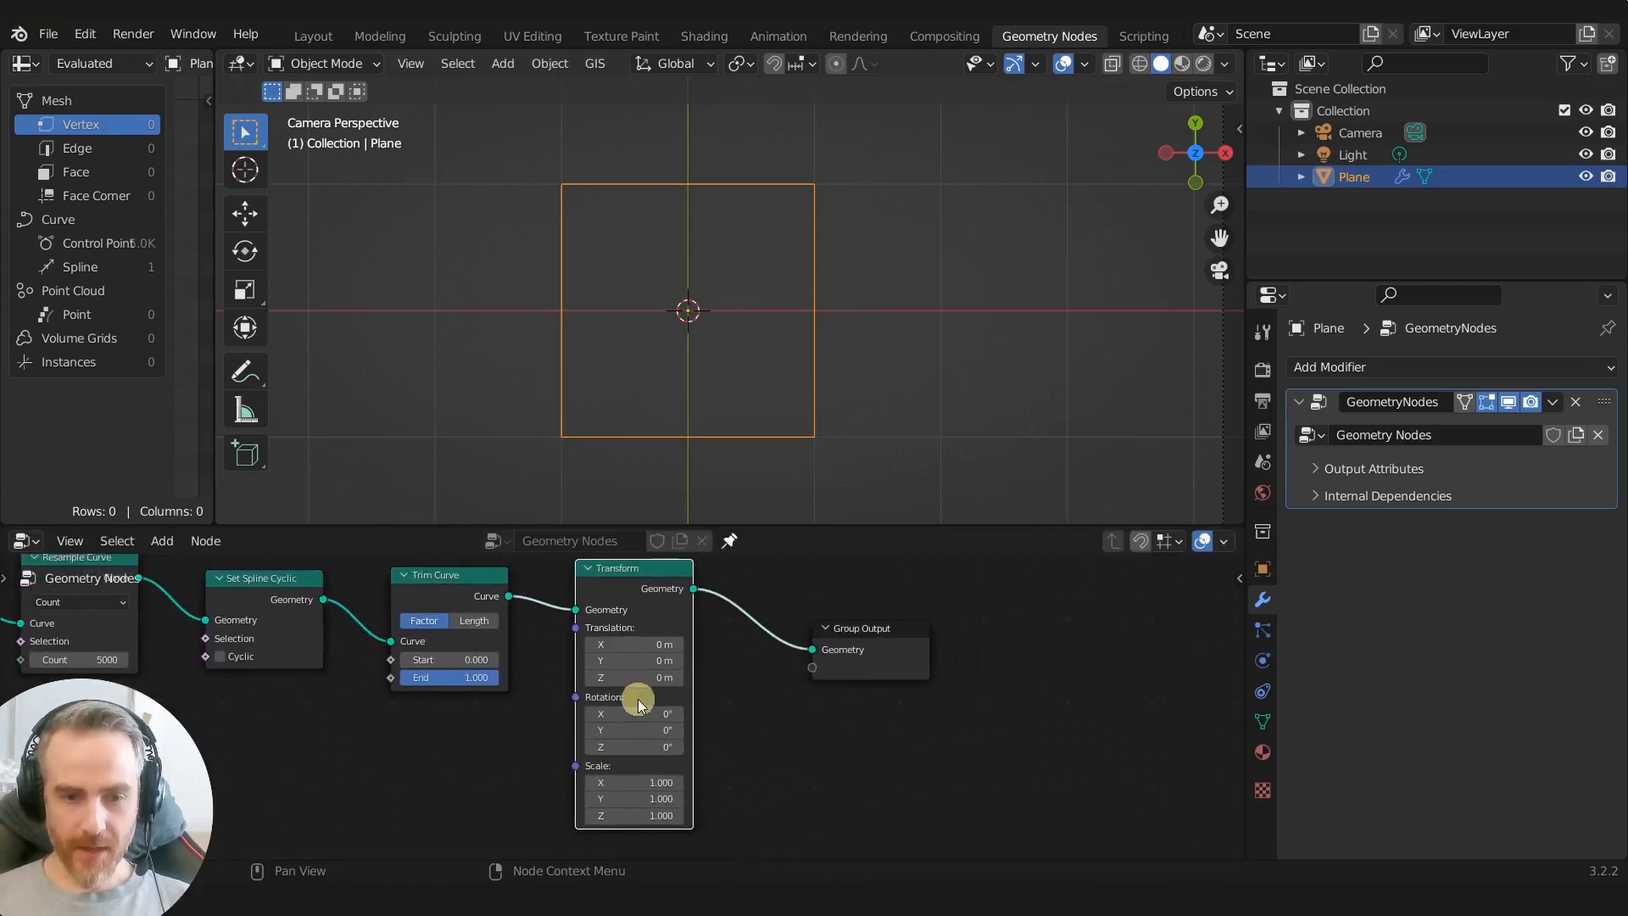
{"action": "mouse_move", "coordinate": [628, 747]}
{"action": "left_mouse_down"}
{"action": "mouse_move", "coordinate": [730, 749]}
{"action": "mouse_move", "coordinate": [536, 744]}
{"action": "mouse_move", "coordinate": [618, 715]}
{"action": "mouse_move", "coordinate": [168, 691]}
{"action": "mouse_move", "coordinate": [621, 694]}
{"action": "mouse_move", "coordinate": [628, 746]}
{"action": "left_mouse_up"}
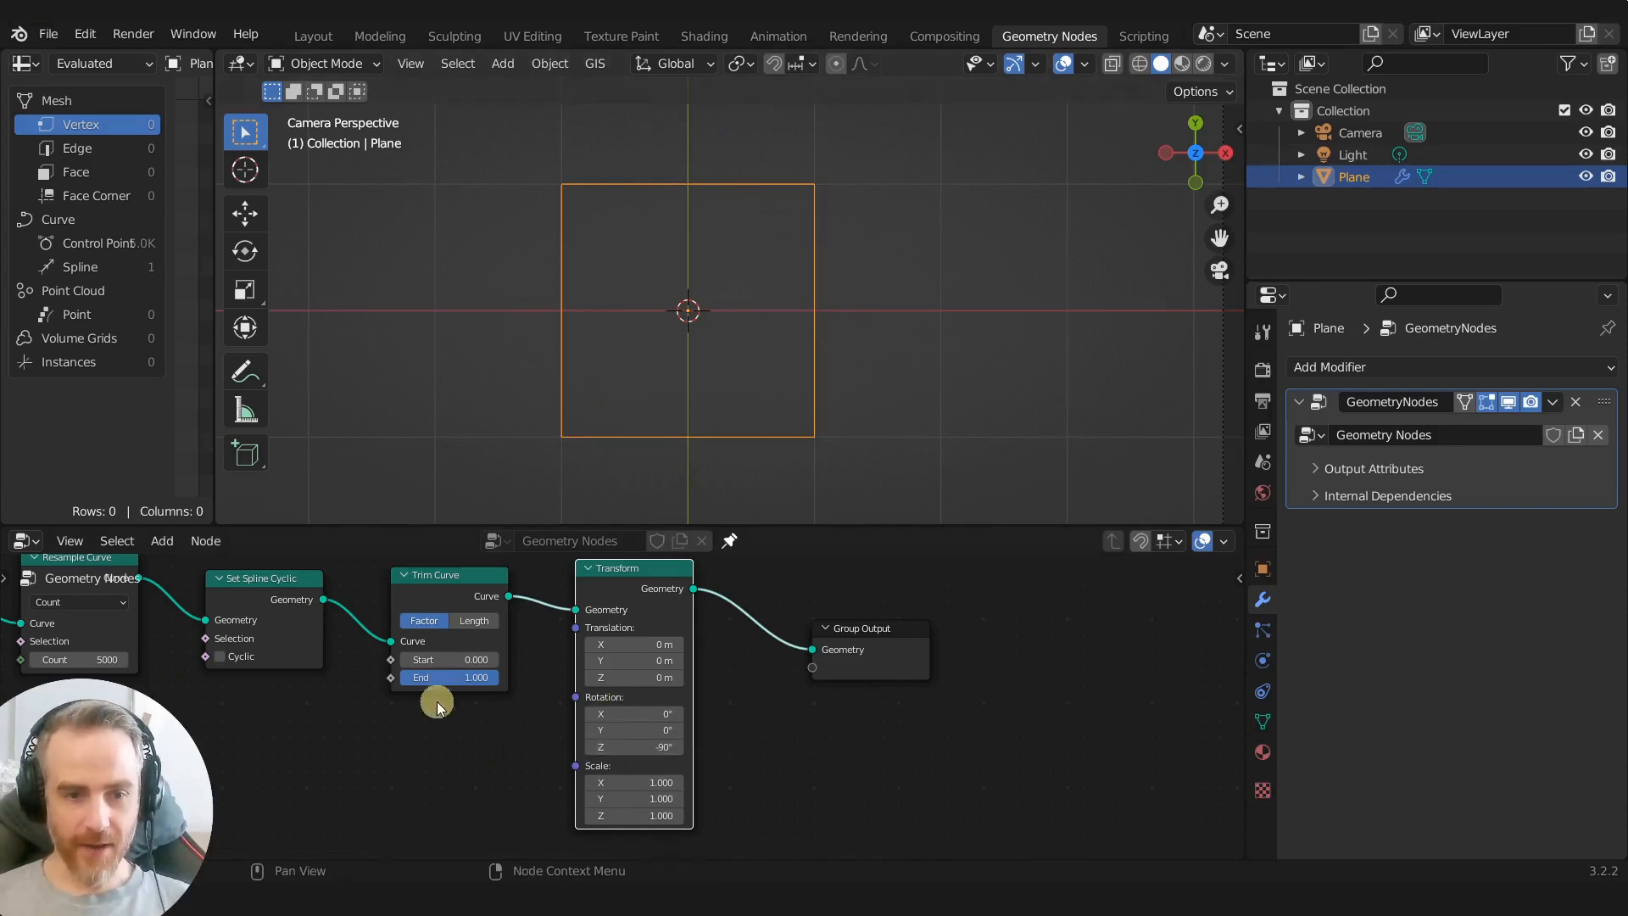
{"action": "left_click_drag", "start_coordinate": [422, 660], "coordinate": [501, 669]}
Step: Move Group Output farther from Transform and insert a Curve to Mesh node between them
{"action": "left_click_drag", "start_coordinate": [873, 636], "coordinate": [1204, 688]}
{"action": "middle_click_drag", "start_coordinate": [983, 655], "coordinate": [766, 630]}
{"action": "scroll", "coordinate": [771, 716], "scroll_direction": "down", "scroll_amount": 2}
{"action": "left_click", "coordinate": [499, 691]}
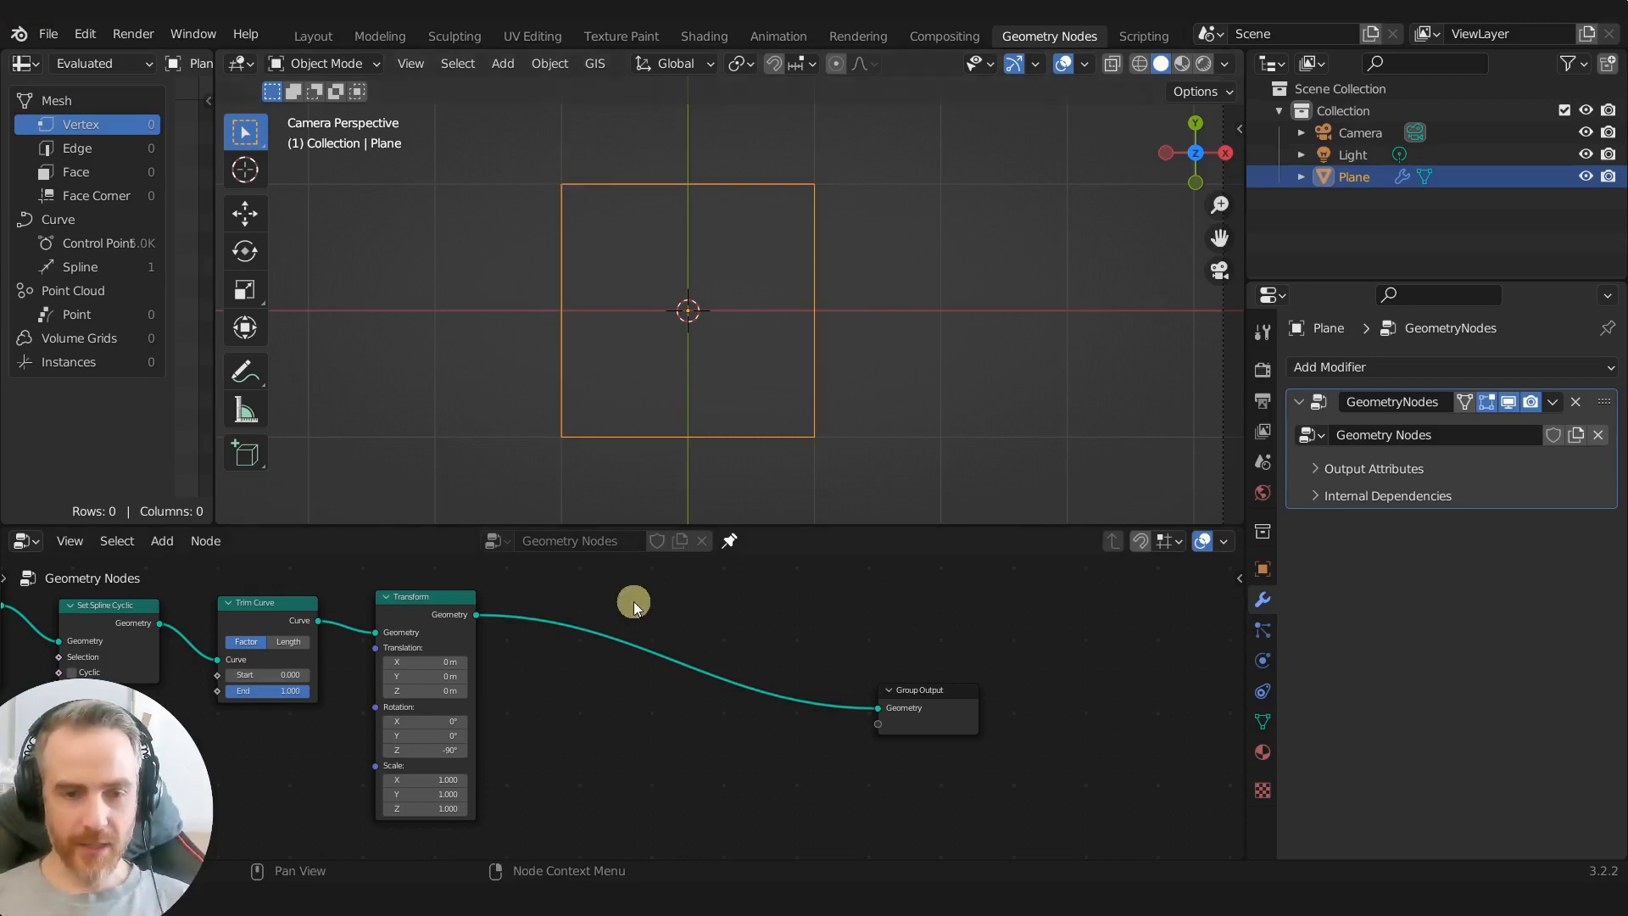
{"action": "middle_click_drag", "start_coordinate": [634, 602], "coordinate": [633, 628]}
{"action": "key", "text": "shift"}
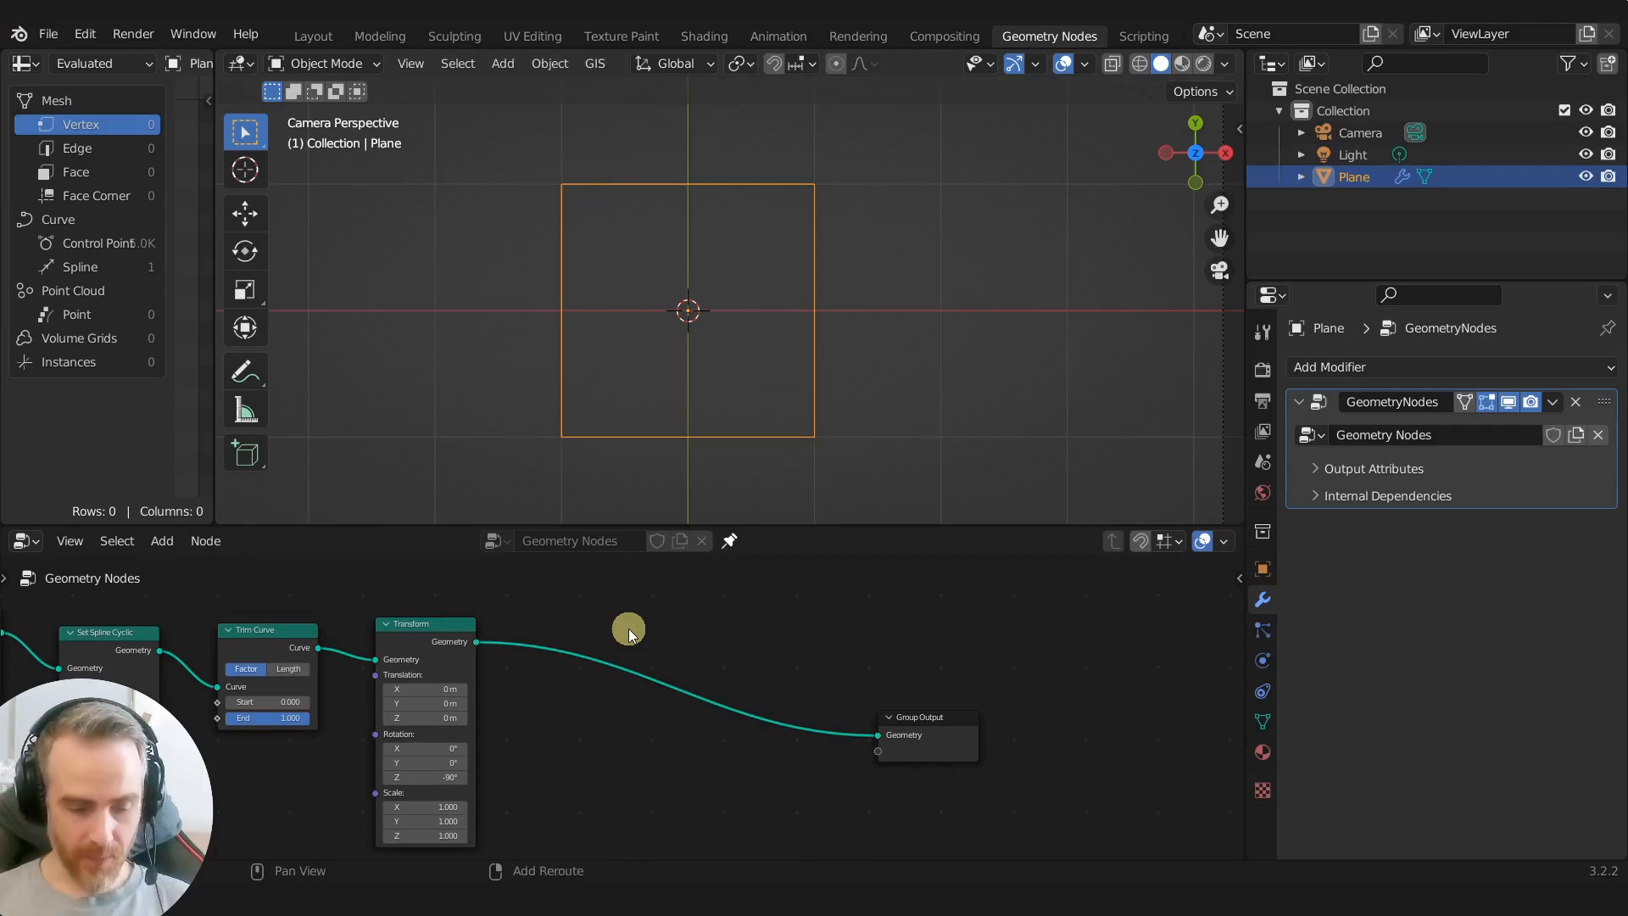
{"action": "key", "text": "shift+a"}
{"action": "key", "text": "s"}
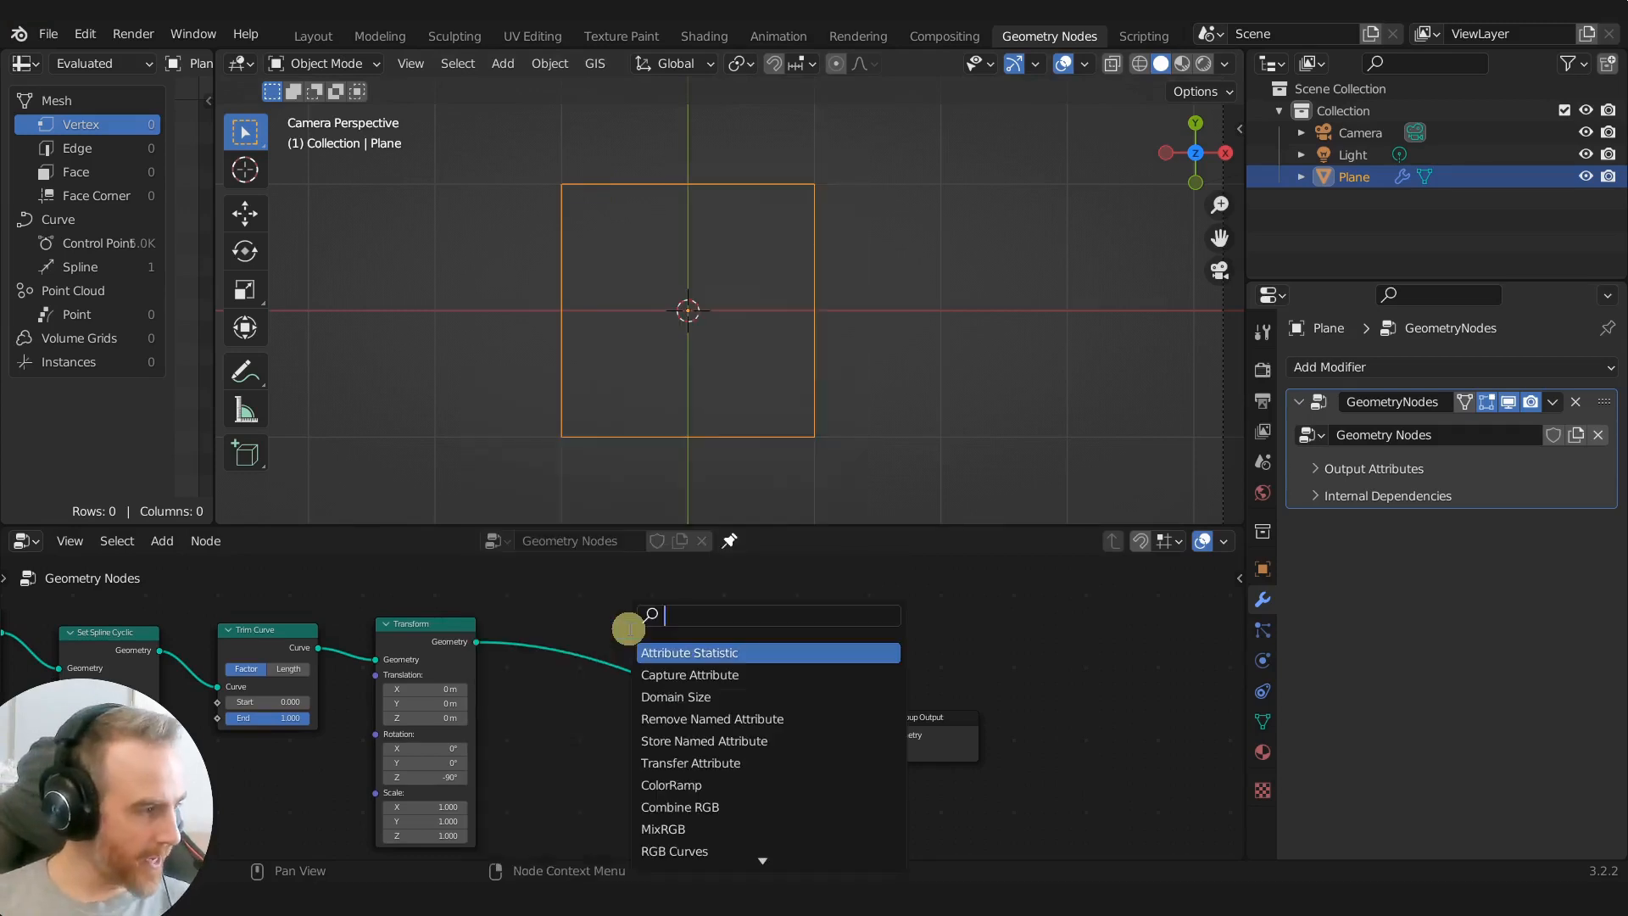
{"action": "type", "text": "curve to"}
{"action": "key", "text": "Return"}
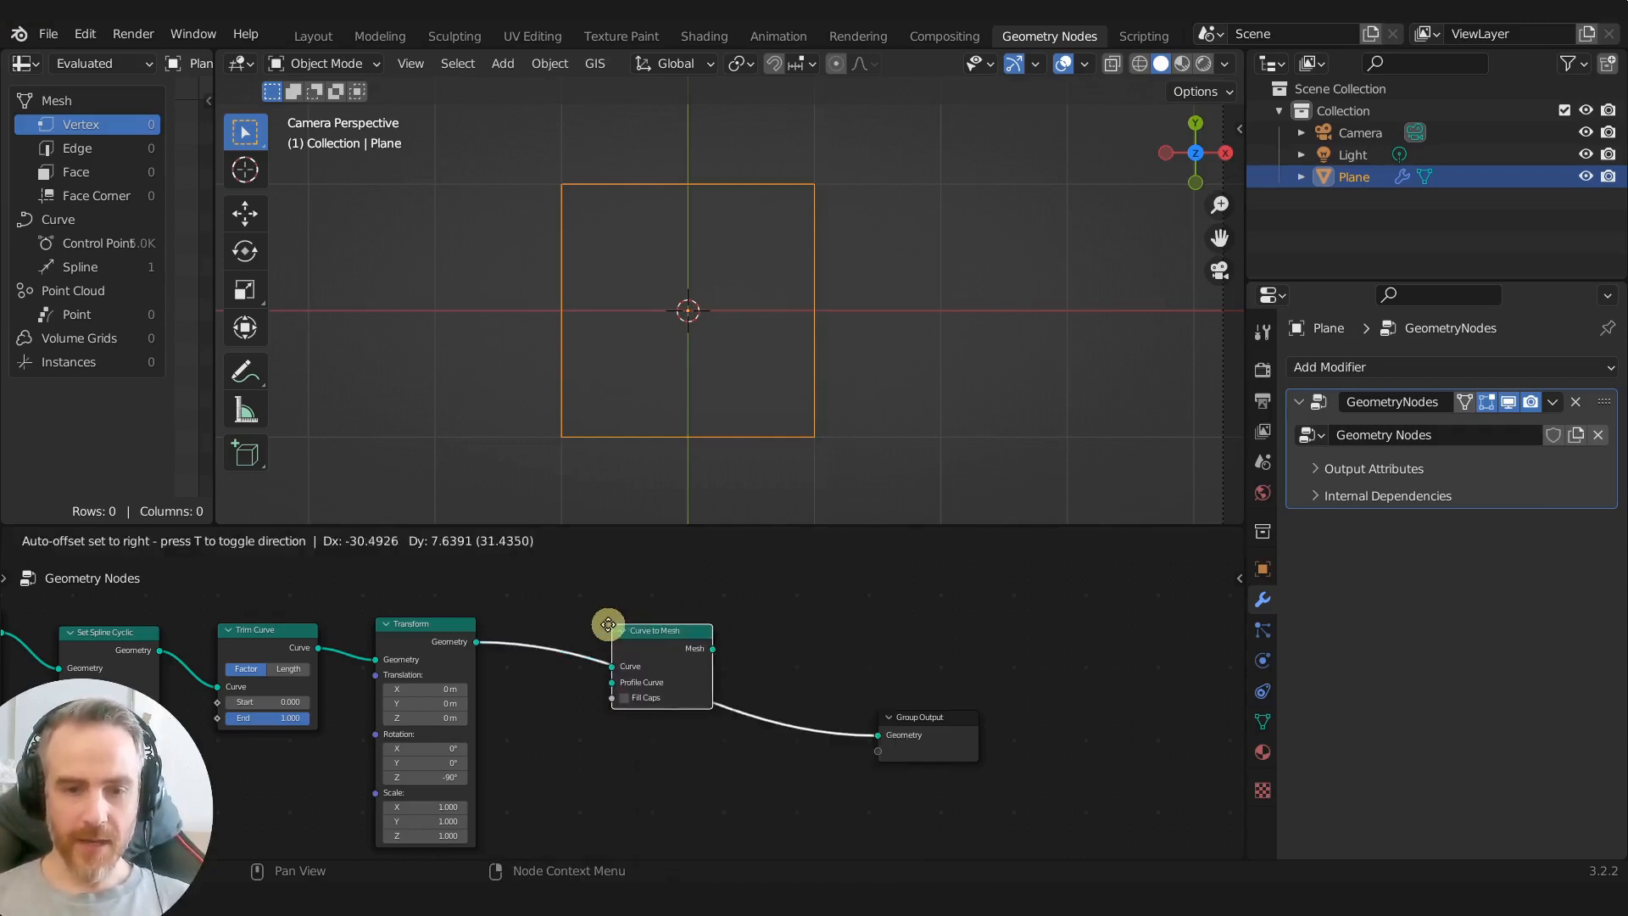
{"action": "left_click", "coordinate": [625, 627]}
Step: Tidy the node tree by repositioning the Mesh to Curve and Curve to Mesh nodes
{"action": "key", "text": "Home"}
{"action": "mouse_move", "coordinate": [295, 643]}
{"action": "left_mouse_down"}
{"action": "mouse_move", "coordinate": [272, 628]}
{"action": "mouse_move", "coordinate": [290, 620]}
{"action": "left_mouse_up"}
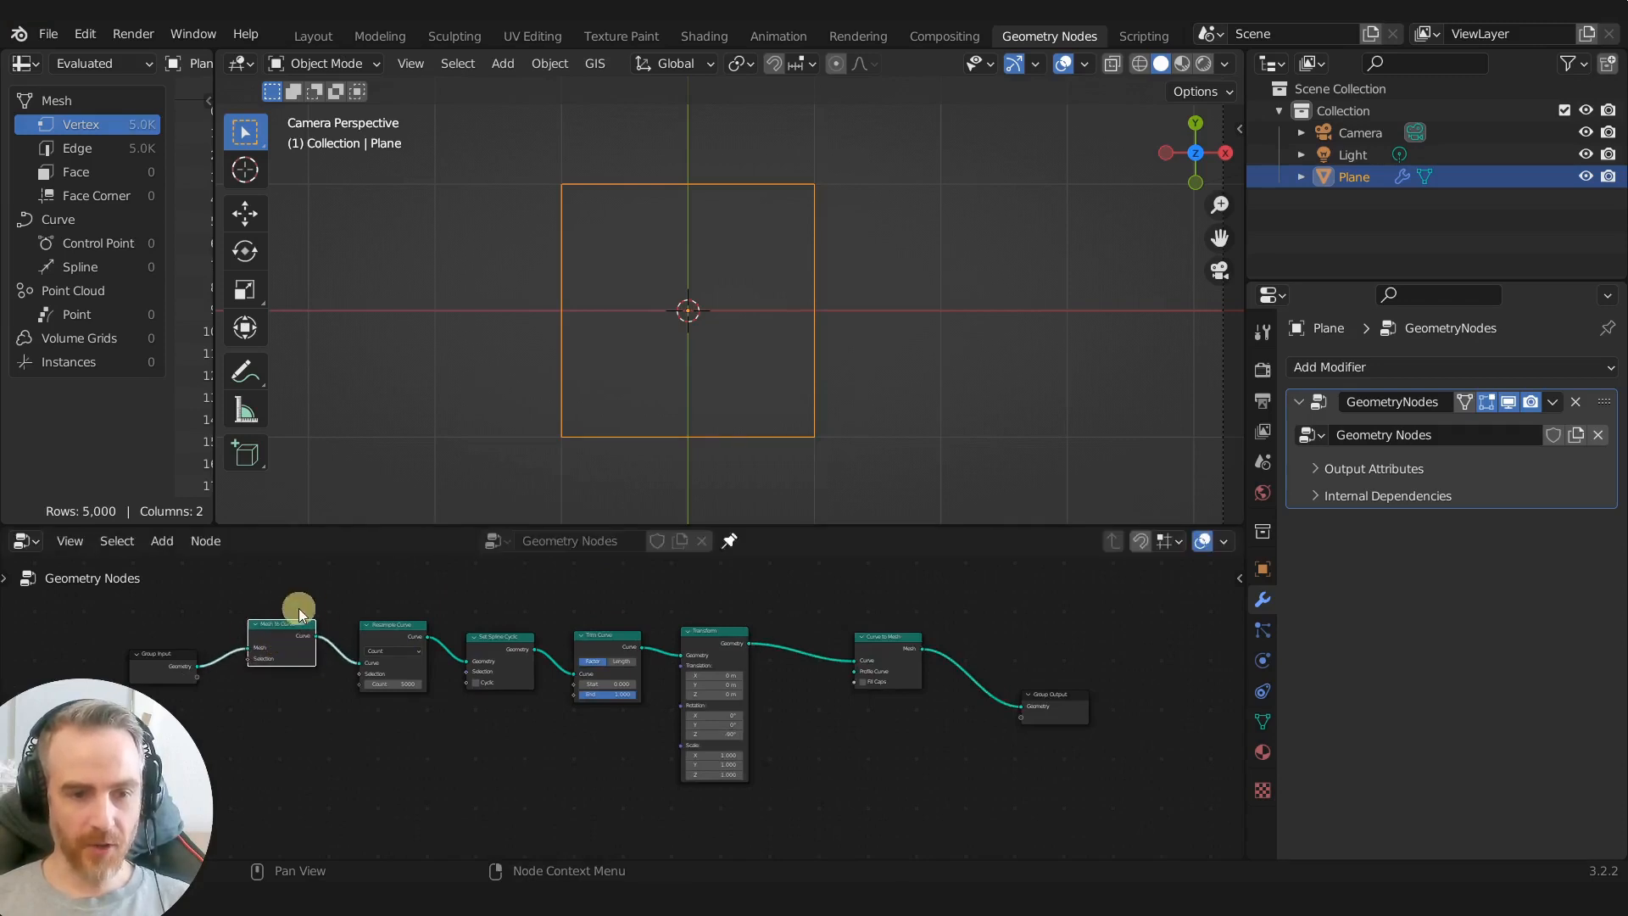
{"action": "left_click_drag", "start_coordinate": [879, 646], "coordinate": [836, 636]}
{"action": "scroll", "coordinate": [854, 726], "scroll_direction": "up", "scroll_amount": 1}
{"action": "middle_click_drag", "start_coordinate": [854, 726], "coordinate": [683, 787]}
{"action": "scroll", "coordinate": [683, 786], "scroll_direction": "up", "scroll_amount": 2}
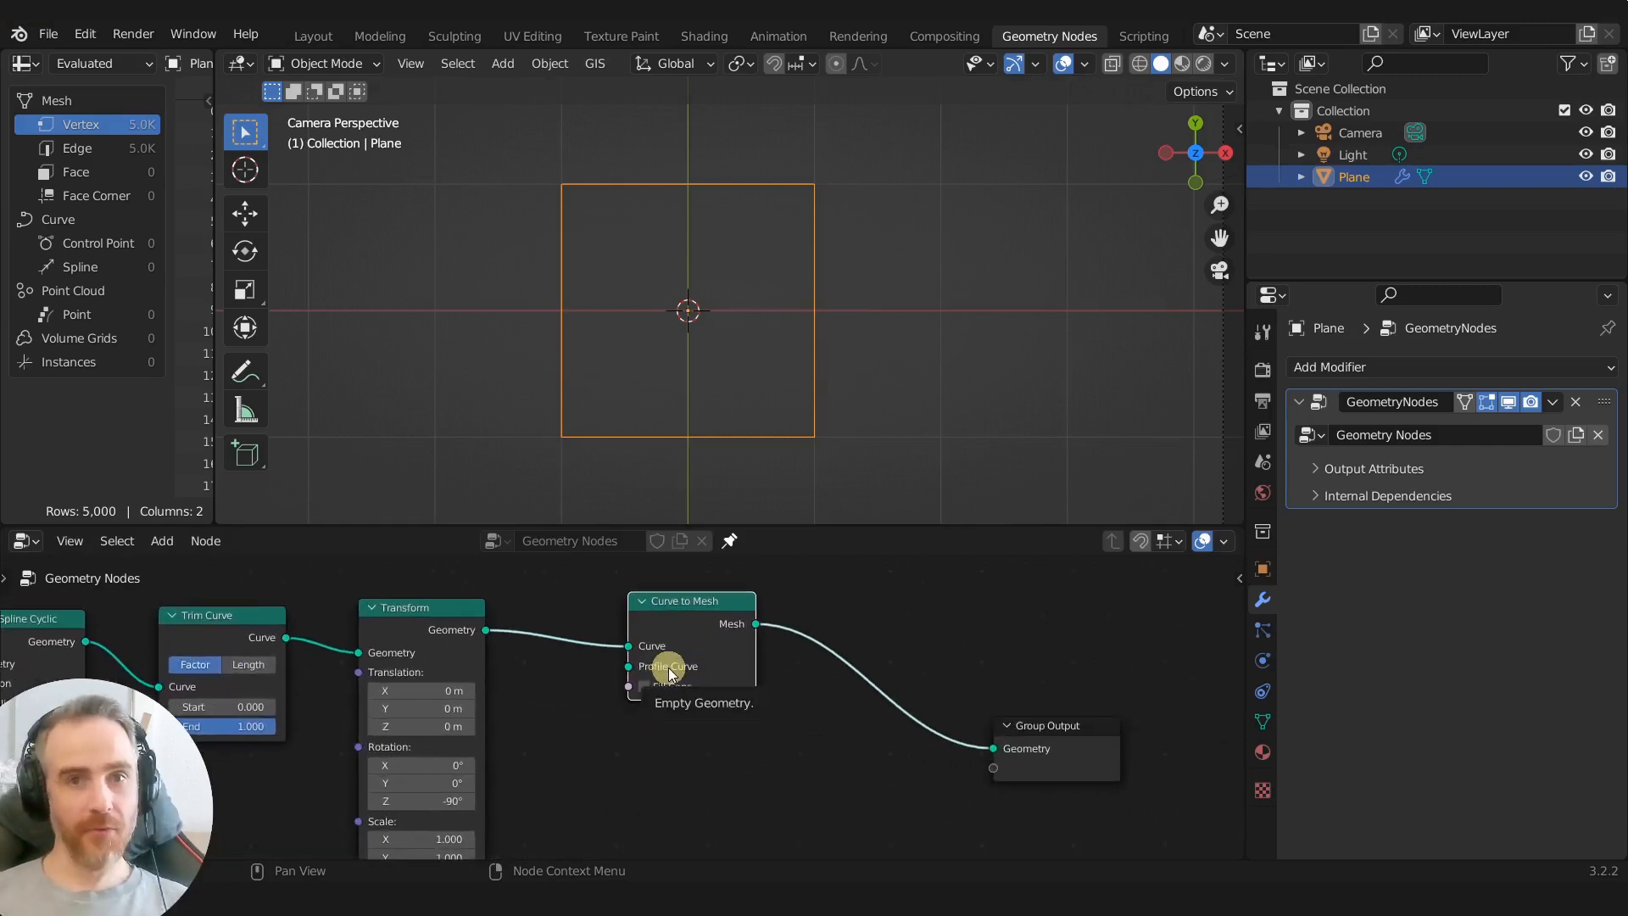
Step: Add a Curve Line node below Curve to Mesh and connect it to the Profile Curve input
{"action": "mouse_move", "coordinate": [676, 616]}
{"action": "left_mouse_down"}
{"action": "mouse_move", "coordinate": [690, 610]}
{"action": "mouse_move", "coordinate": [676, 612]}
{"action": "left_mouse_up"}
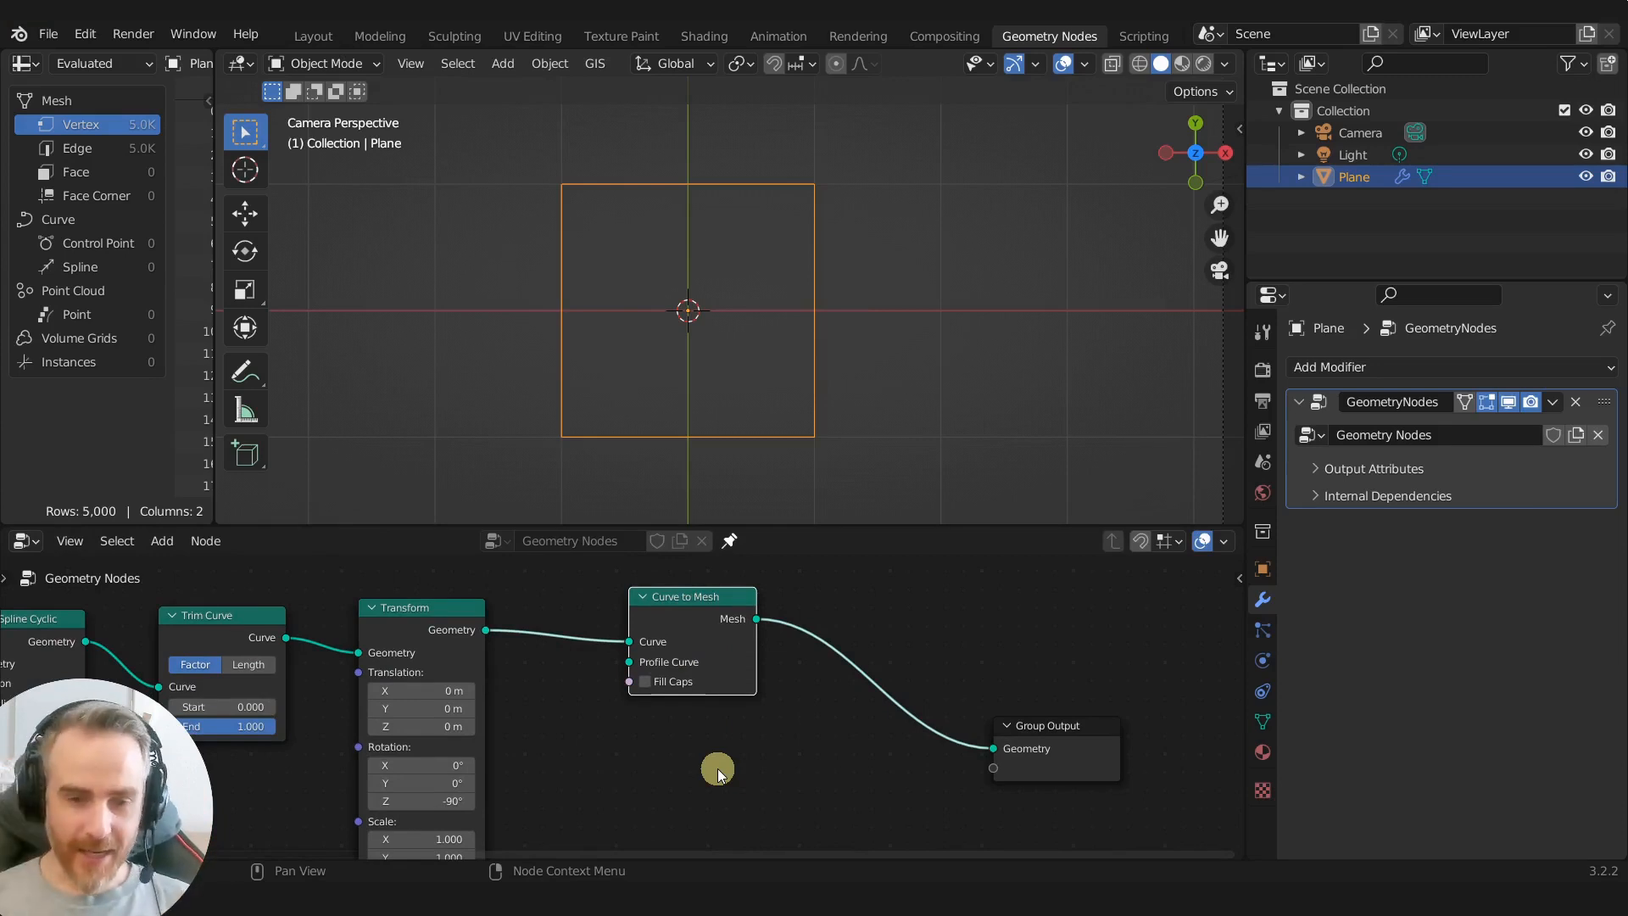
{"action": "scroll", "coordinate": [658, 732], "scroll_direction": "down", "scroll_amount": 2}
{"action": "key", "text": "shift+a"}
{"action": "mouse_move", "coordinate": [657, 729]}
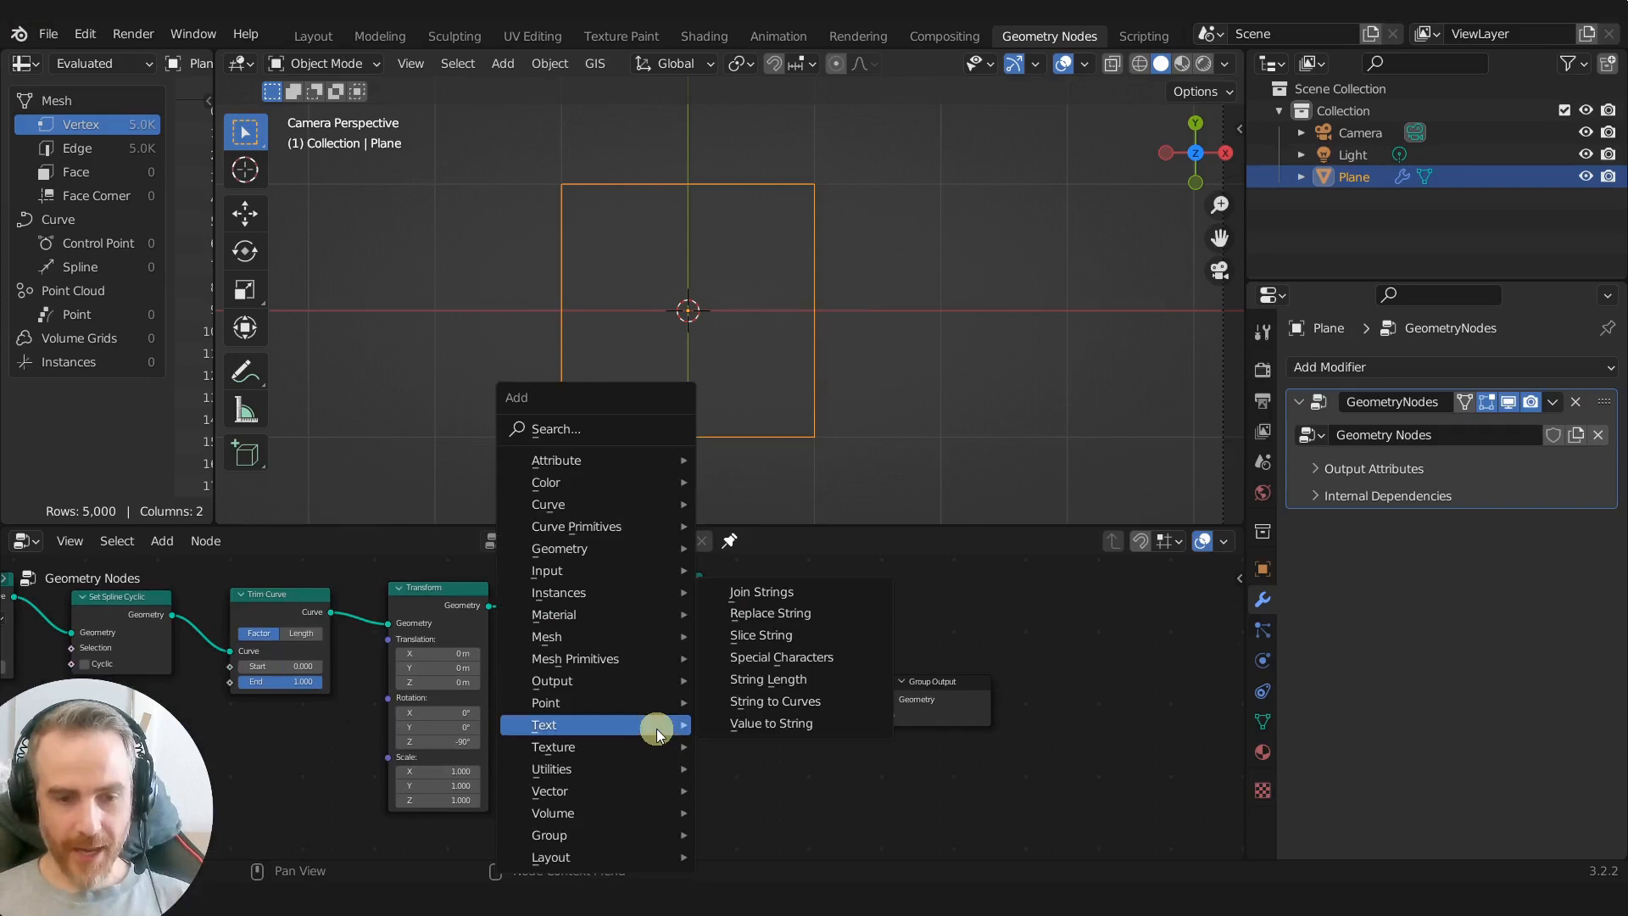
{"action": "type", "text": "cr"}
{"action": "type", "text": "rve l"}
{"action": "key", "text": "Return"}
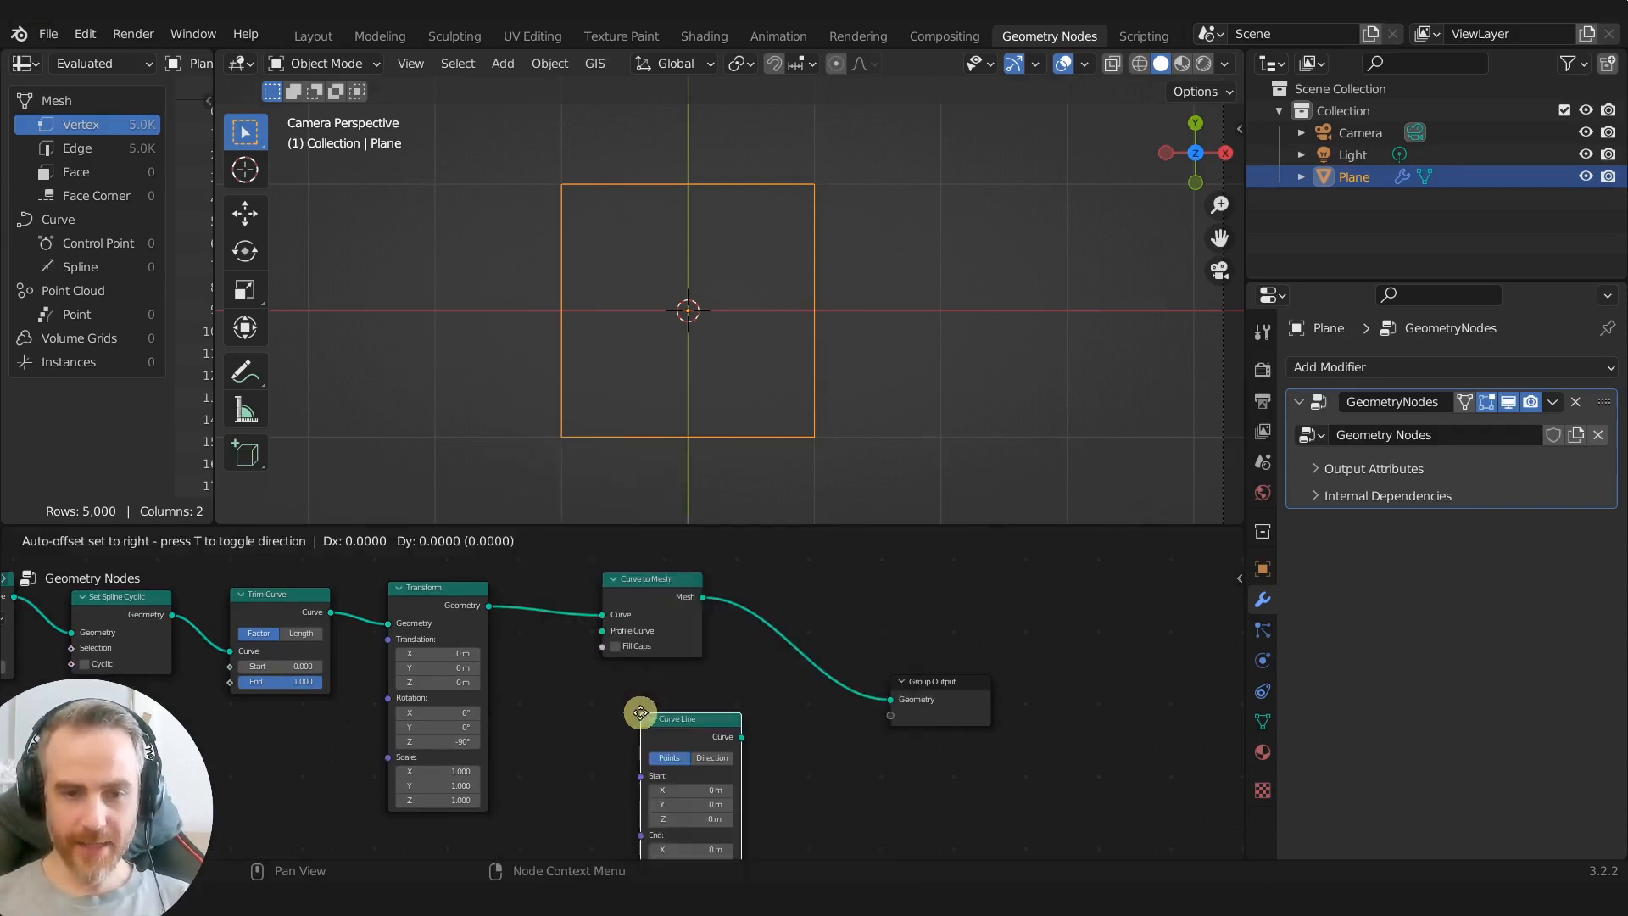
{"action": "left_click", "coordinate": [591, 692]}
{"action": "left_click_drag", "start_coordinate": [690, 709], "coordinate": [603, 633]}
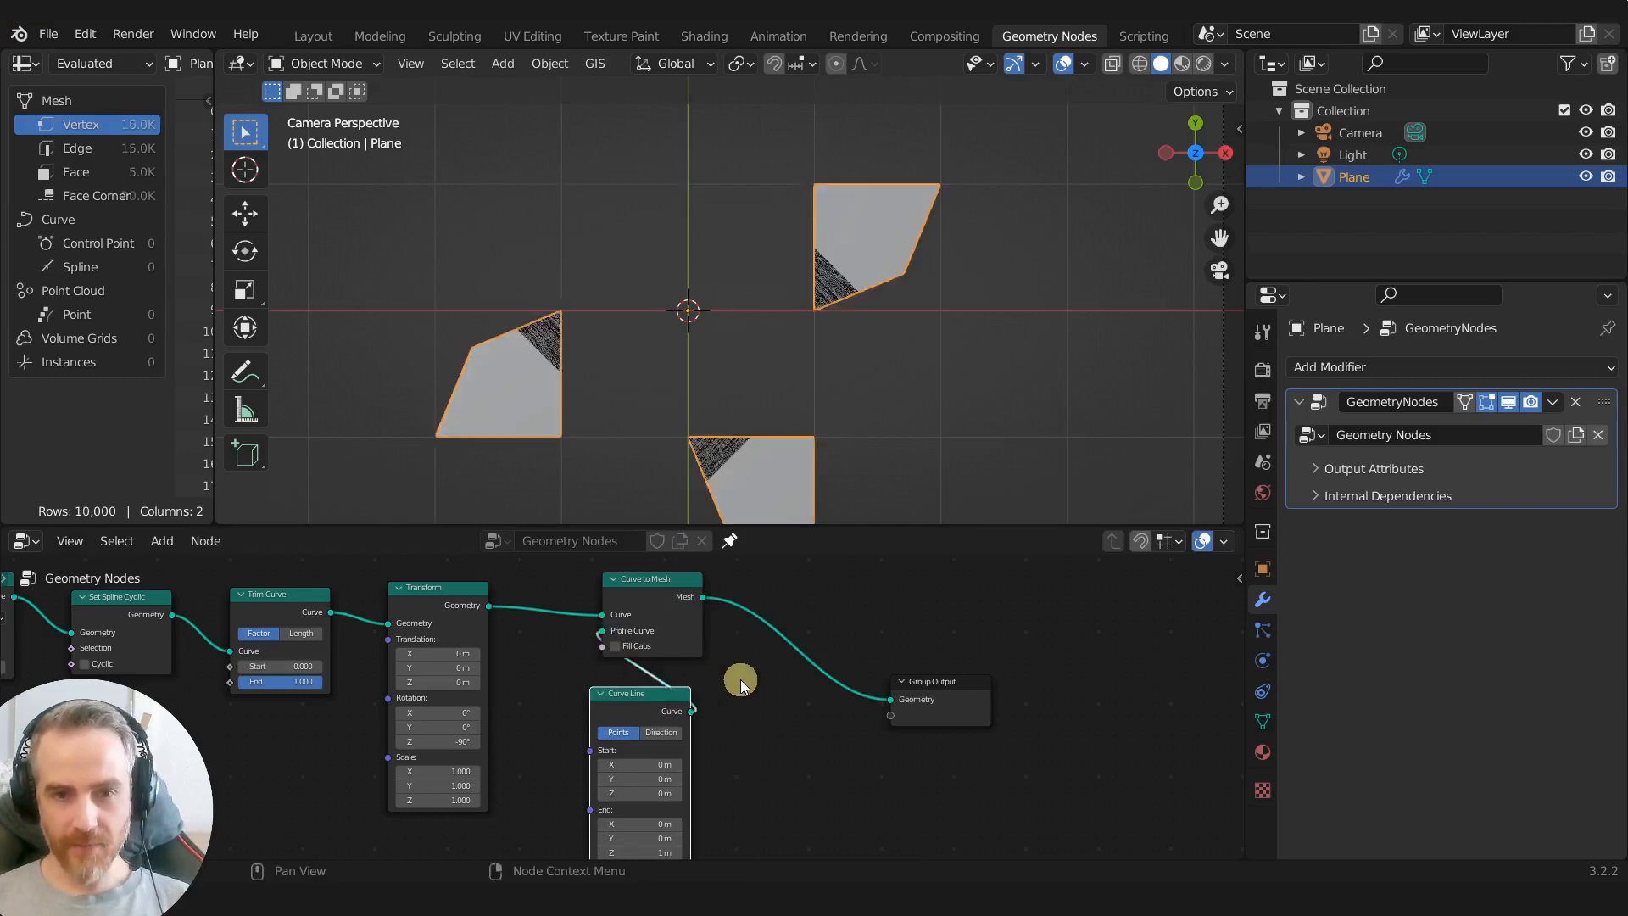
Step: Set the Curve Line's end point to 0 m in Z and 0.25 m in X
{"action": "scroll", "coordinate": [740, 685], "scroll_direction": "down", "scroll_amount": 3}
{"action": "mouse_move", "coordinate": [743, 701]}
{"action": "middle_mouse_down"}
{"action": "mouse_move", "coordinate": [730, 643]}
{"action": "mouse_move", "coordinate": [726, 712]}
{"action": "middle_mouse_up"}
{"action": "scroll", "coordinate": [730, 643], "scroll_direction": "up", "scroll_amount": 3}
{"action": "scroll", "coordinate": [744, 669], "scroll_direction": "up", "scroll_amount": 1}
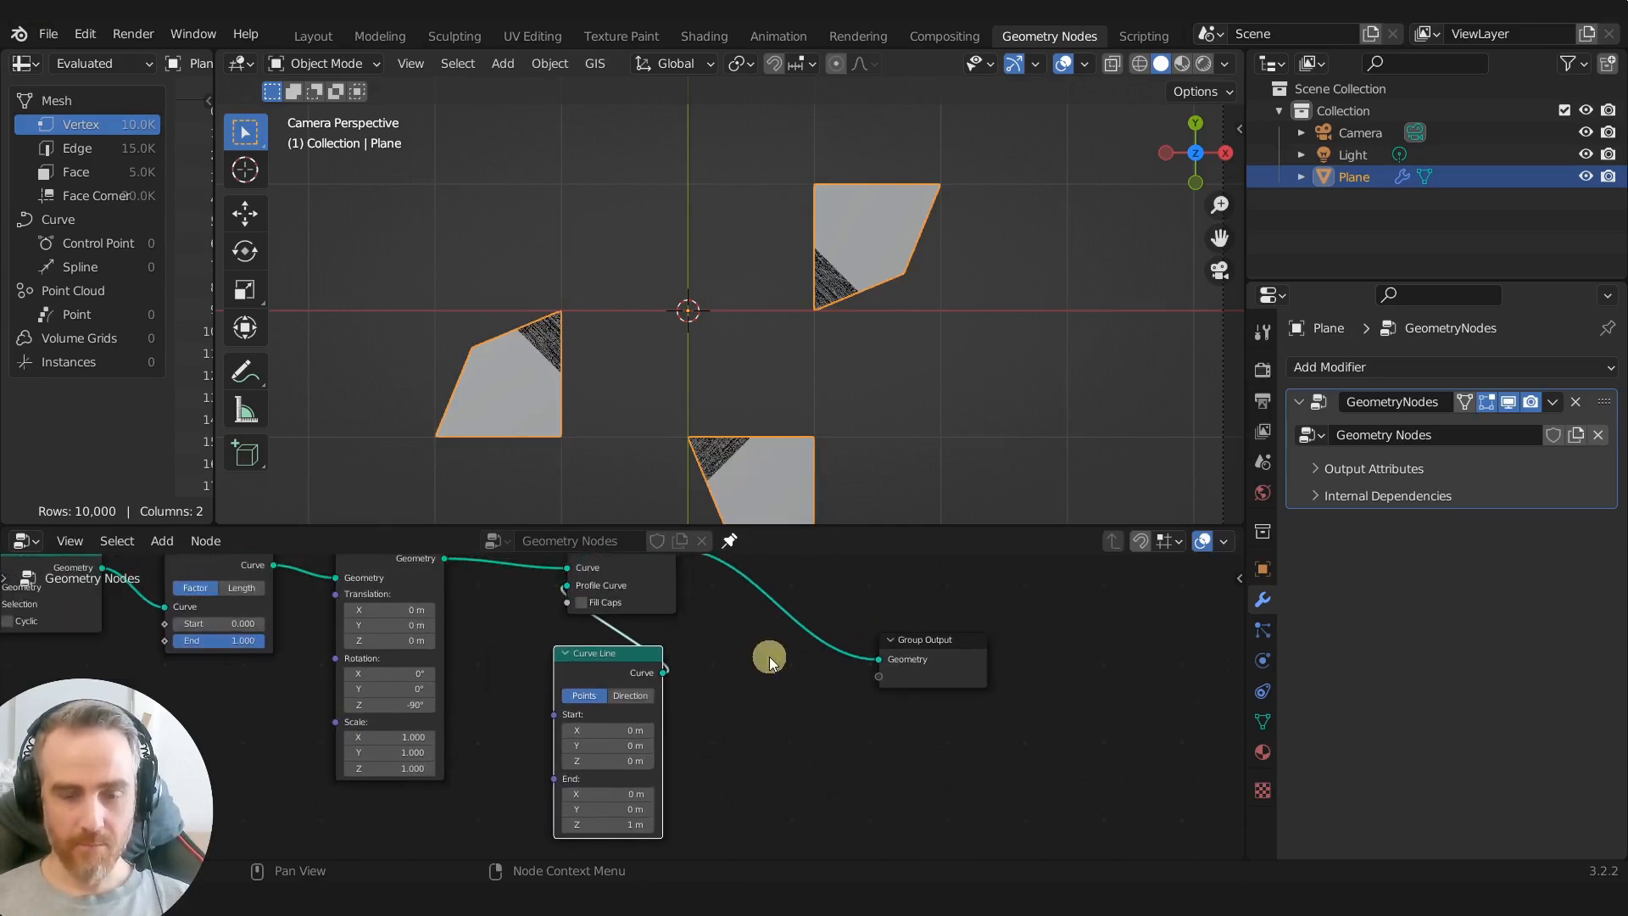
{"action": "scroll", "coordinate": [721, 818], "scroll_direction": "up", "scroll_amount": 1}
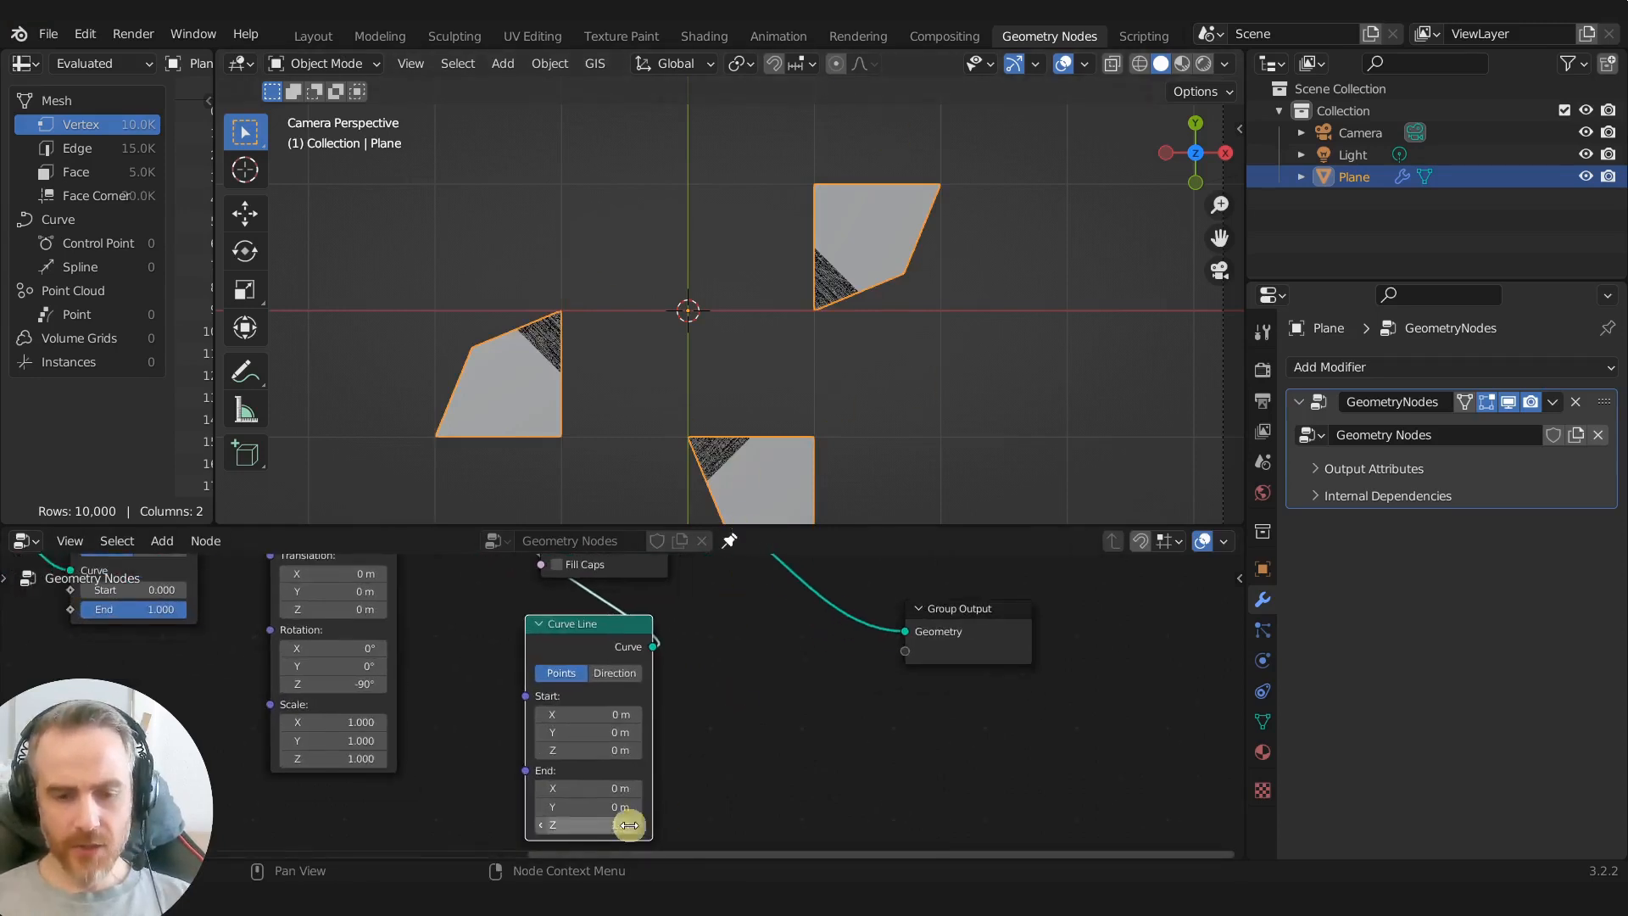
{"action": "scroll", "coordinate": [618, 823], "scroll_direction": "up", "scroll_amount": 1}
{"action": "middle_click_drag", "start_coordinate": [693, 743], "coordinate": [709, 538]}
{"action": "scroll", "coordinate": [690, 644], "scroll_direction": "up", "scroll_amount": 1}
{"action": "middle_click_drag", "start_coordinate": [689, 662], "coordinate": [656, 807]}
{"action": "scroll", "coordinate": [581, 814], "scroll_direction": "down", "scroll_amount": 1}
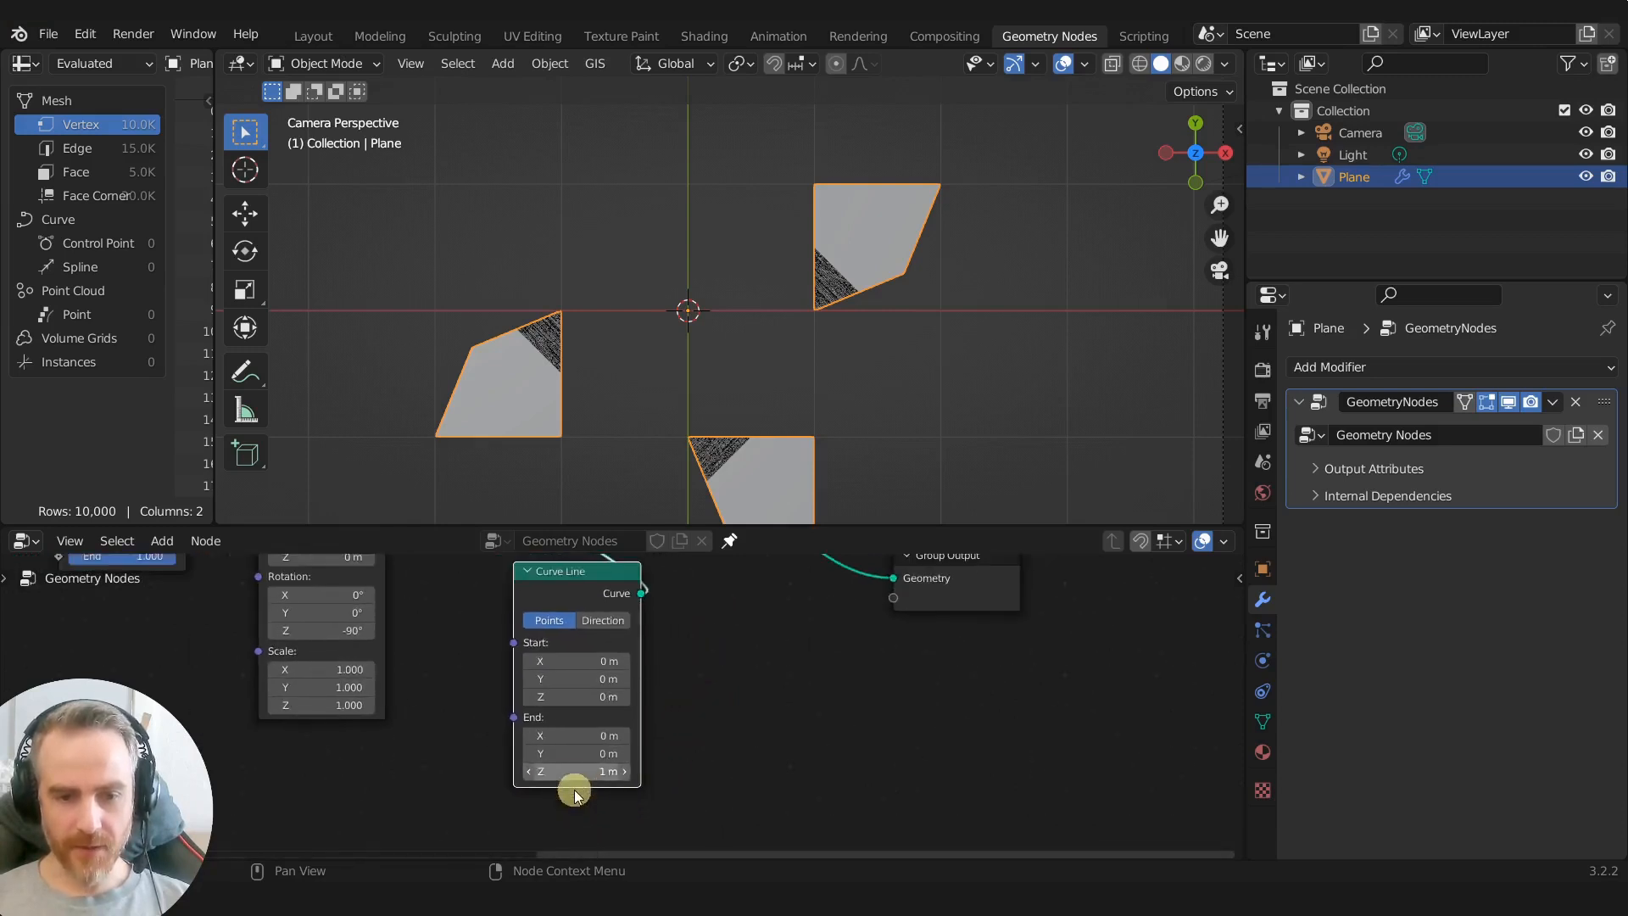
{"action": "type", "text": "0"}
{"action": "key", "text": "Return"}
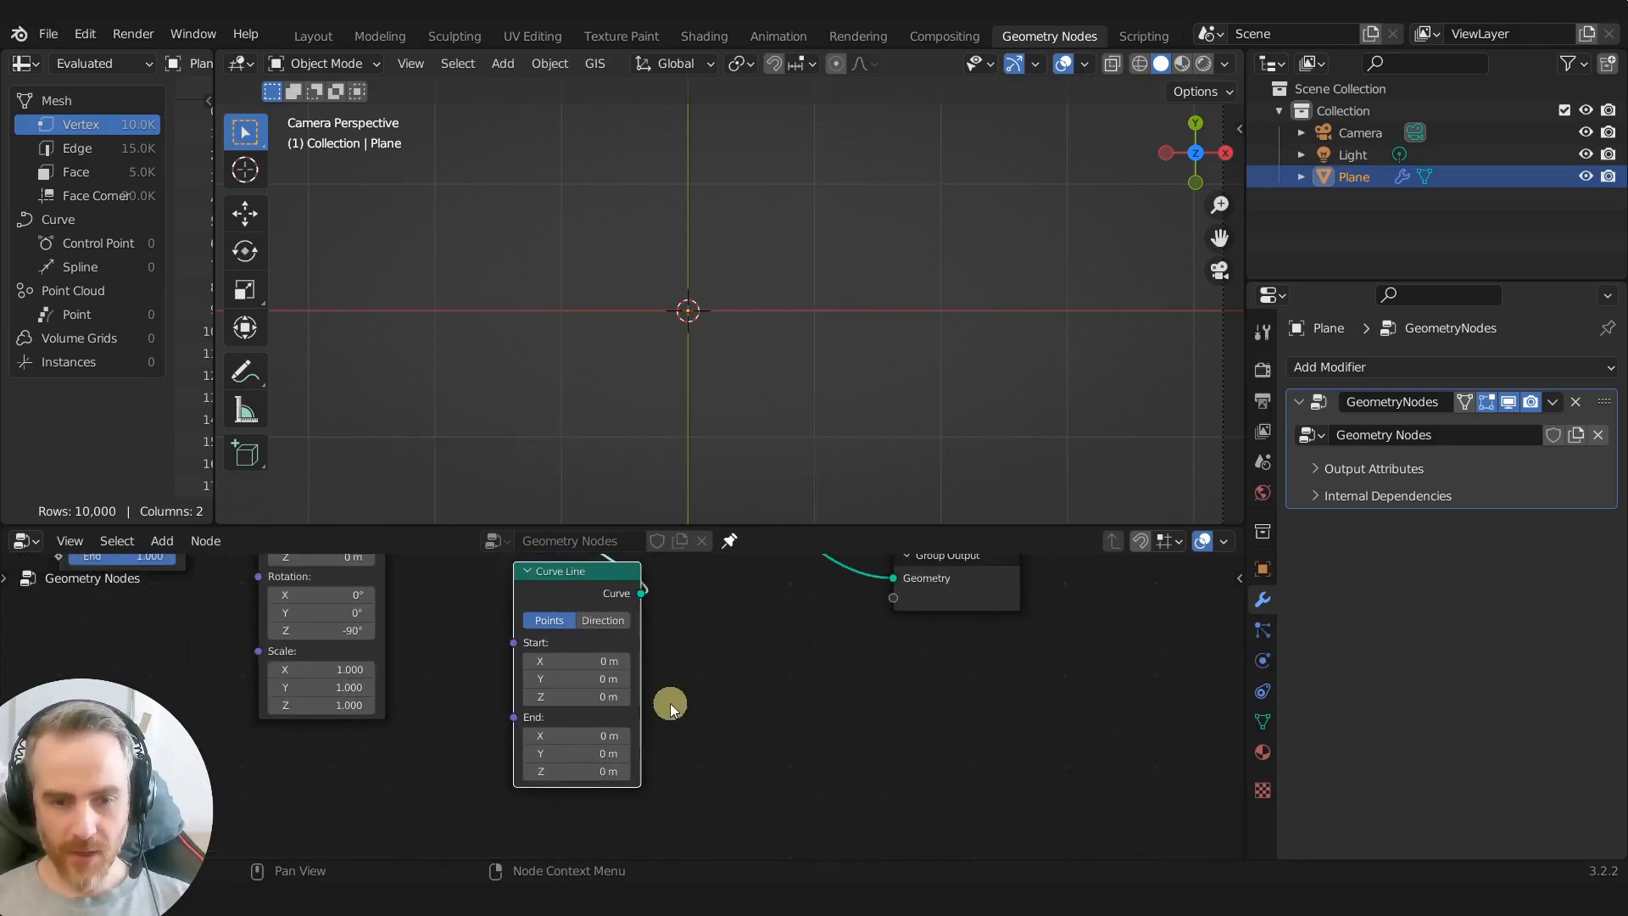
{"action": "mouse_move", "coordinate": [563, 734]}
{"action": "left_mouse_down"}
{"action": "mouse_move", "coordinate": [597, 735]}
{"action": "mouse_move", "coordinate": [563, 736]}
{"action": "left_mouse_up"}
{"action": "scroll", "coordinate": [577, 801], "scroll_direction": "down", "scroll_amount": 1}
{"action": "middle_click_drag", "start_coordinate": [578, 803], "coordinate": [746, 814]}
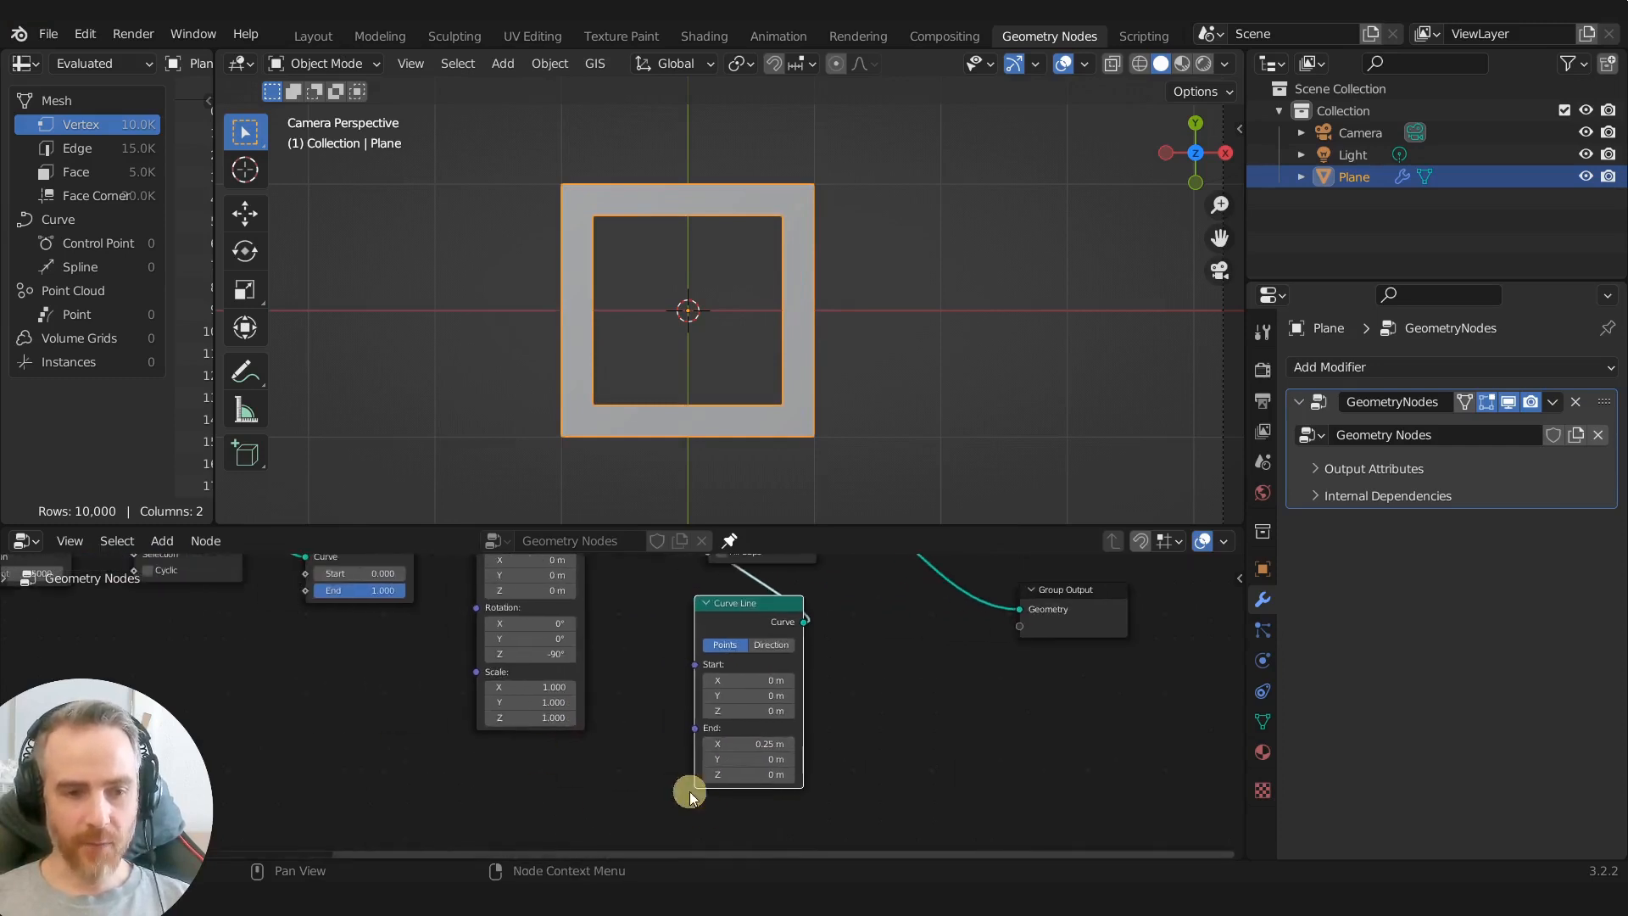
Step: Lower the Trim Curve's End to 0.00097 and link Curve Line directly to Group Output to inspect the profile line
{"action": "middle_click_drag", "start_coordinate": [285, 631], "coordinate": [521, 802]}
{"action": "scroll", "coordinate": [521, 802], "scroll_direction": "up", "scroll_amount": 2}
{"action": "left_click_drag", "start_coordinate": [644, 779], "coordinate": [255, 777]}
{"action": "left_click_drag", "start_coordinate": [646, 723], "coordinate": [871, 705]}
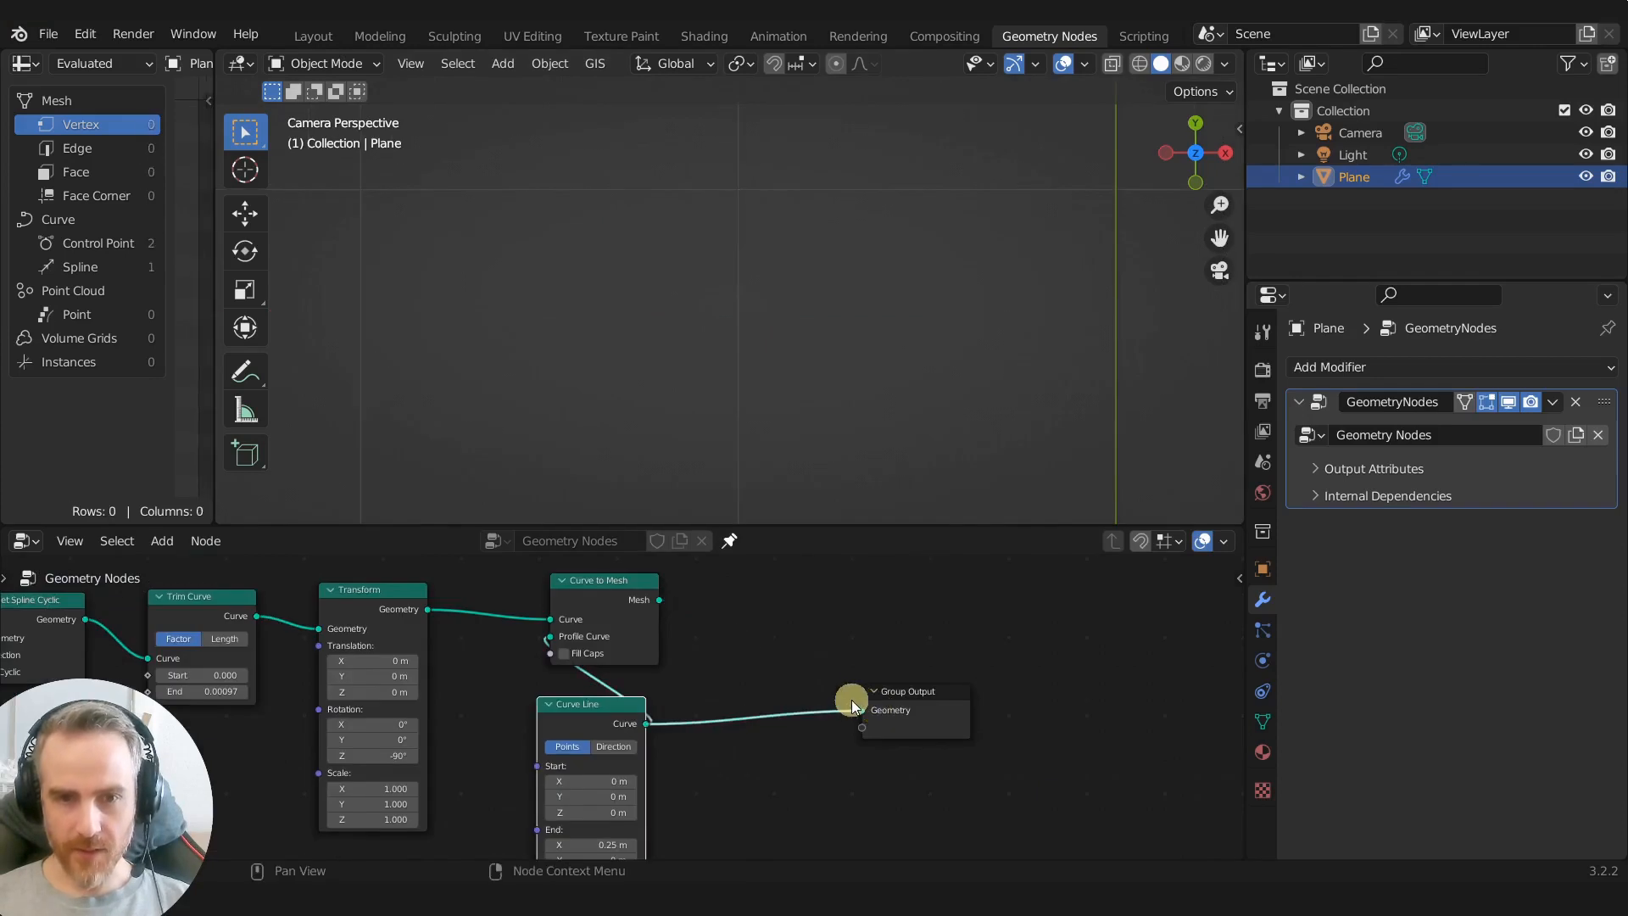
{"action": "scroll", "coordinate": [857, 352], "scroll_direction": "down", "scroll_amount": 2}
{"action": "scroll", "coordinate": [796, 338], "scroll_direction": "down", "scroll_amount": 6}
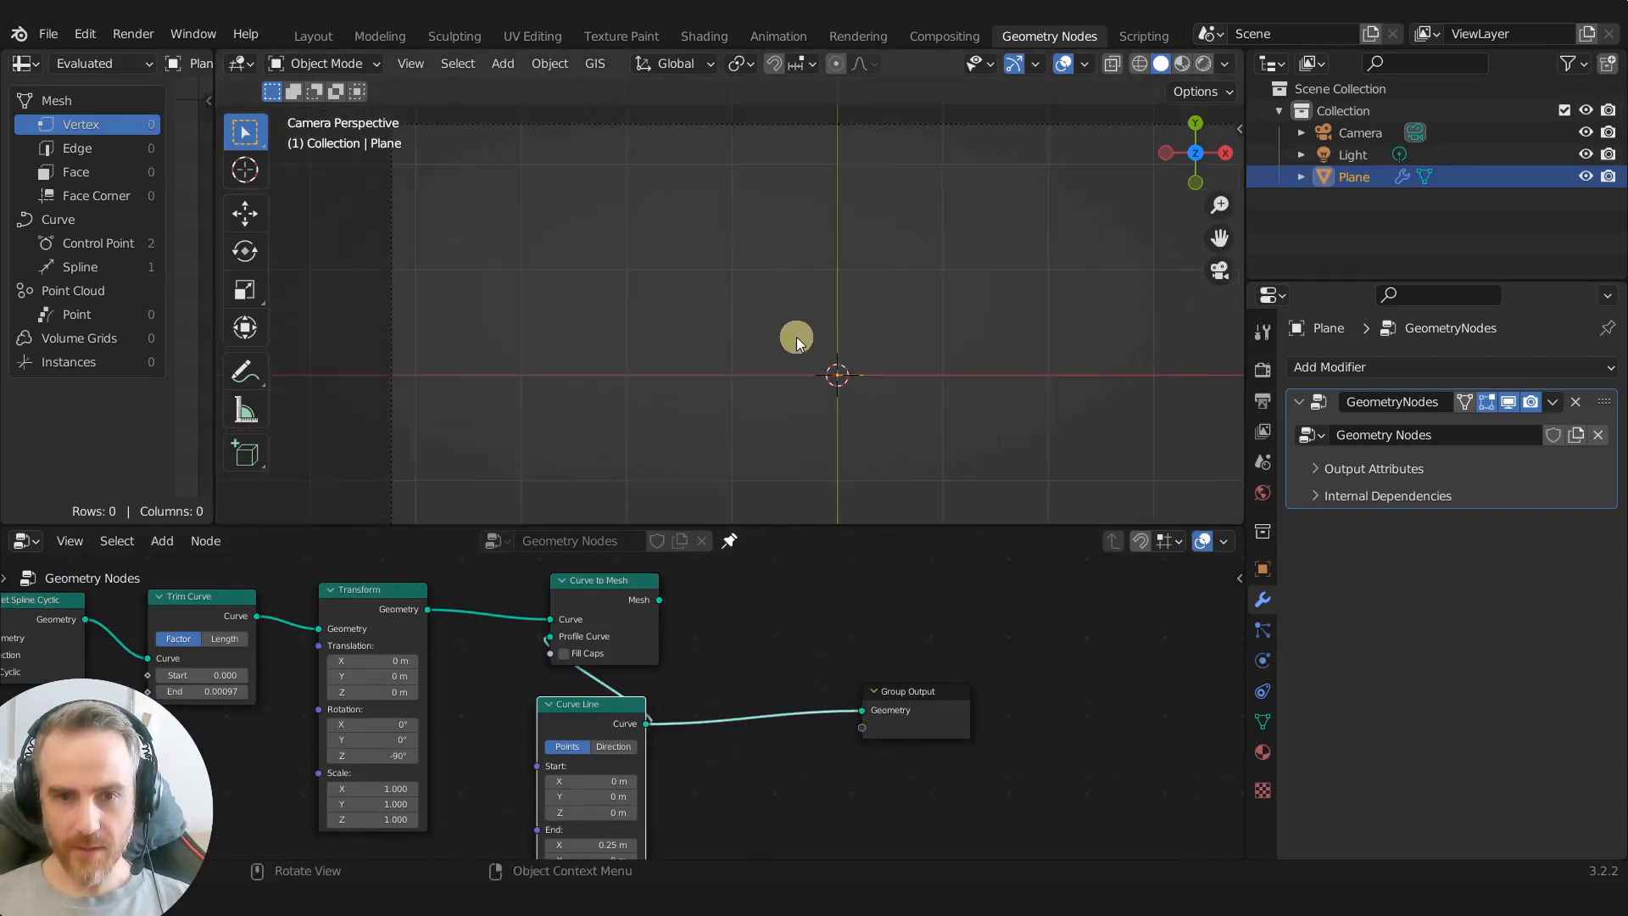
{"action": "scroll", "coordinate": [909, 385], "scroll_direction": "up", "scroll_amount": 4}
{"action": "middle_click_drag", "start_coordinate": [966, 398], "coordinate": [738, 282], "text": "shift"}
{"action": "scroll", "coordinate": [778, 343], "scroll_direction": "up", "scroll_amount": 7}
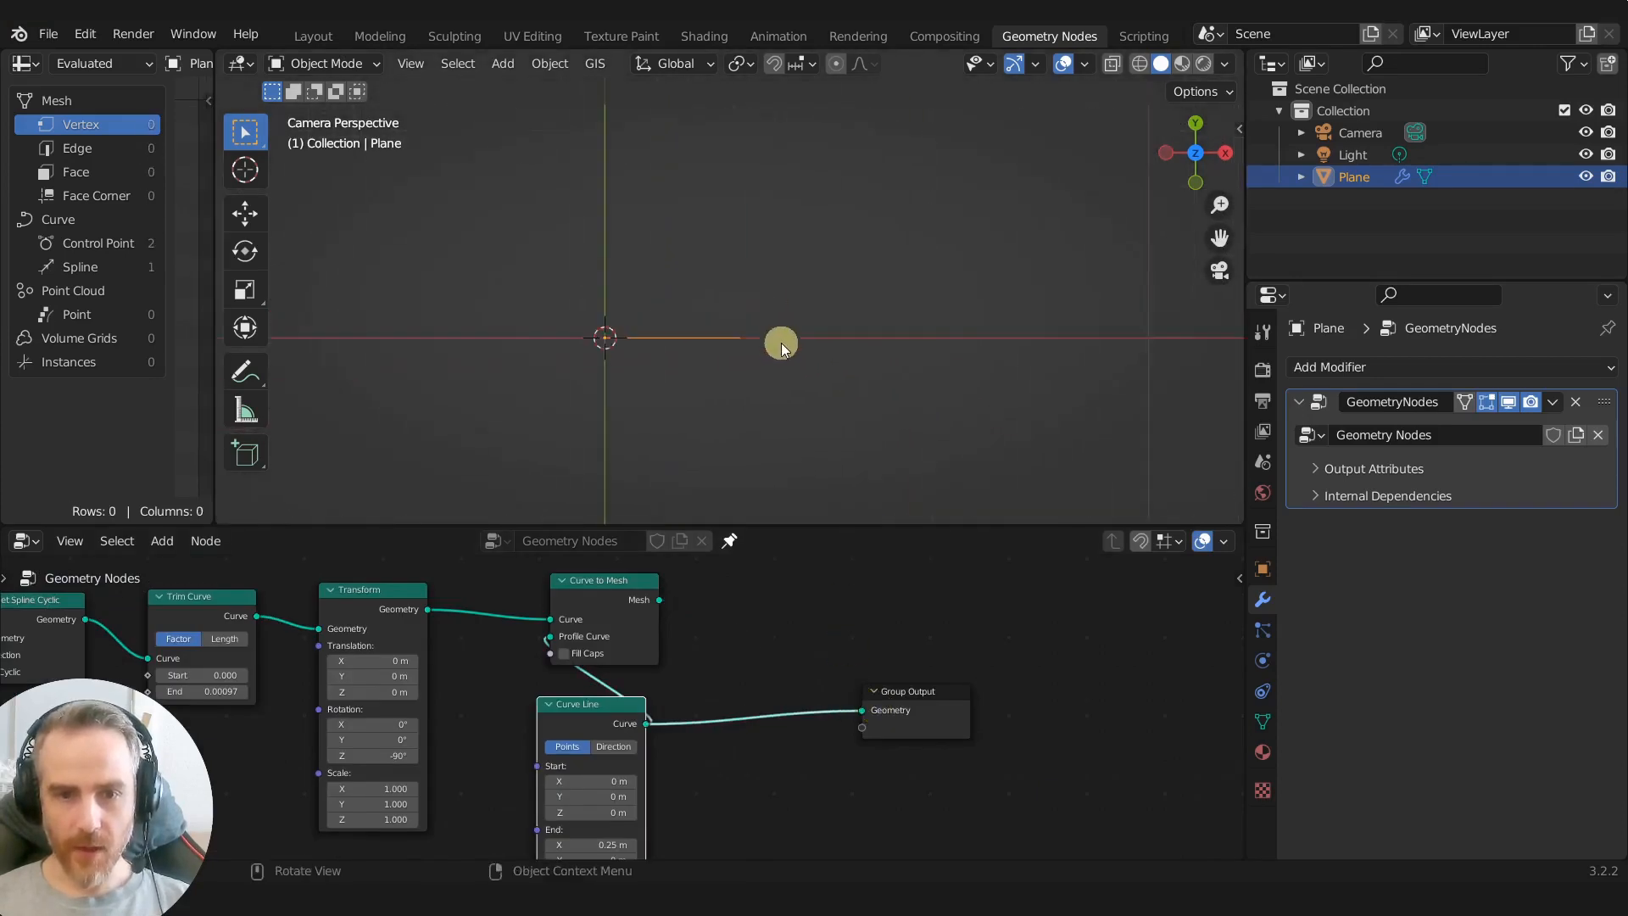
{"action": "scroll", "coordinate": [776, 351], "scroll_direction": "up", "scroll_amount": 1}
{"action": "scroll", "coordinate": [687, 373], "scroll_direction": "down", "scroll_amount": 3}
{"action": "scroll", "coordinate": [685, 375], "scroll_direction": "down", "scroll_amount": 1}
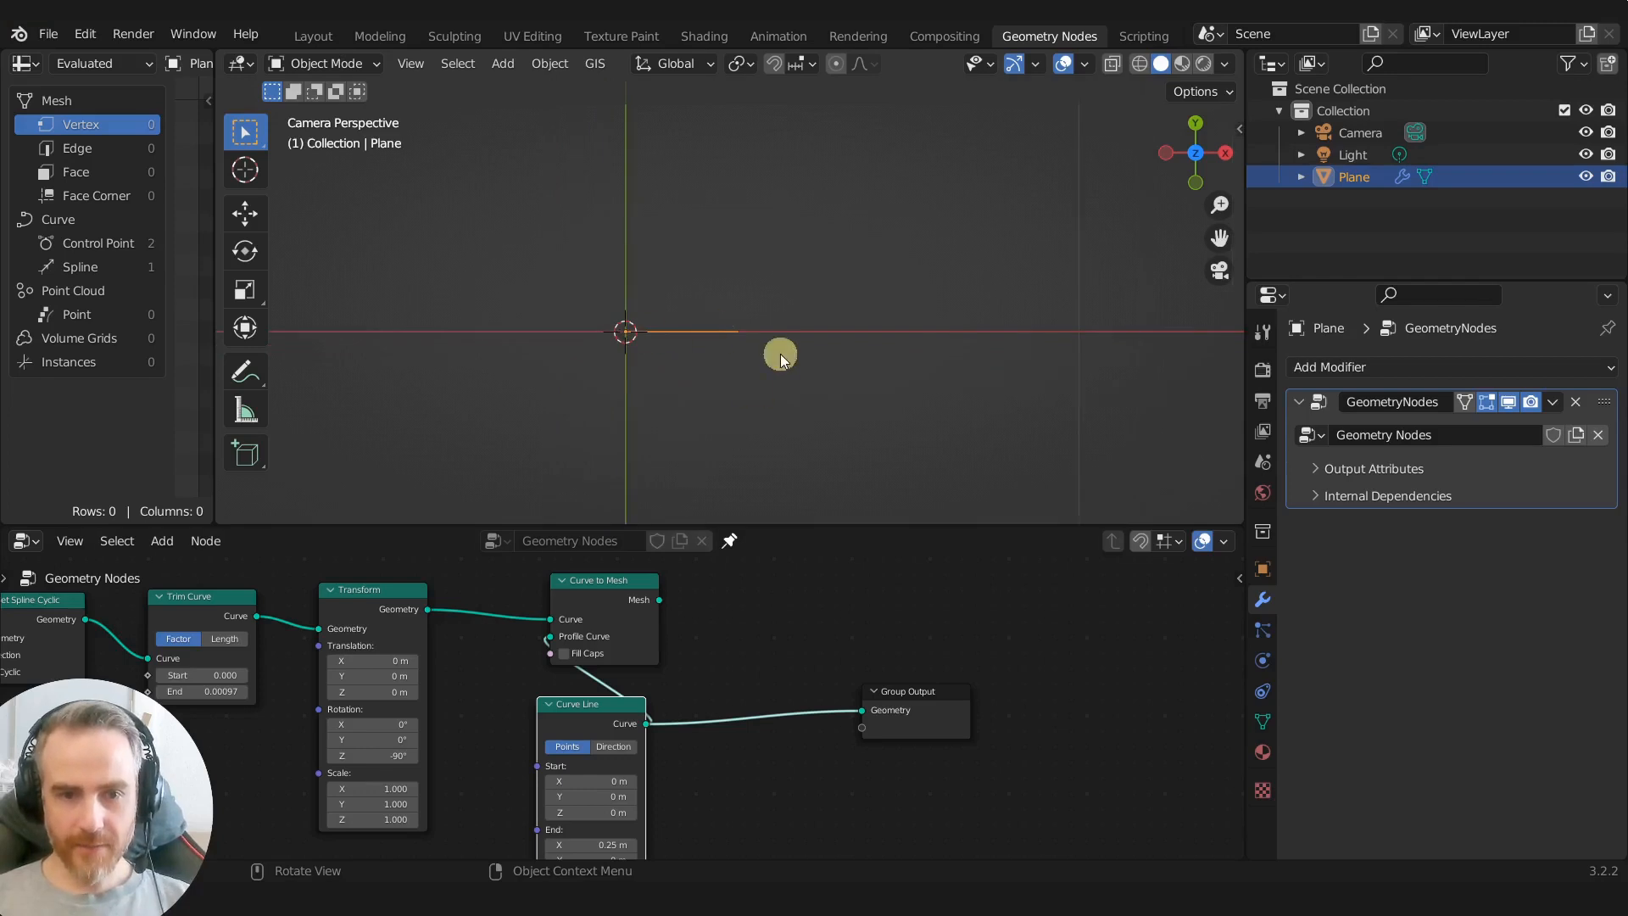
Step: Test the Curve Line's start and end X values, returning the start to 0 m and leaving the end at 1.45 m
{"action": "scroll", "coordinate": [694, 795], "scroll_direction": "up", "scroll_amount": 1}
{"action": "middle_click_drag", "start_coordinate": [695, 796], "coordinate": [702, 684]}
{"action": "mouse_move", "coordinate": [611, 730]}
{"action": "left_mouse_down"}
{"action": "mouse_move", "coordinate": [636, 727]}
{"action": "mouse_move", "coordinate": [621, 729]}
{"action": "left_mouse_up"}
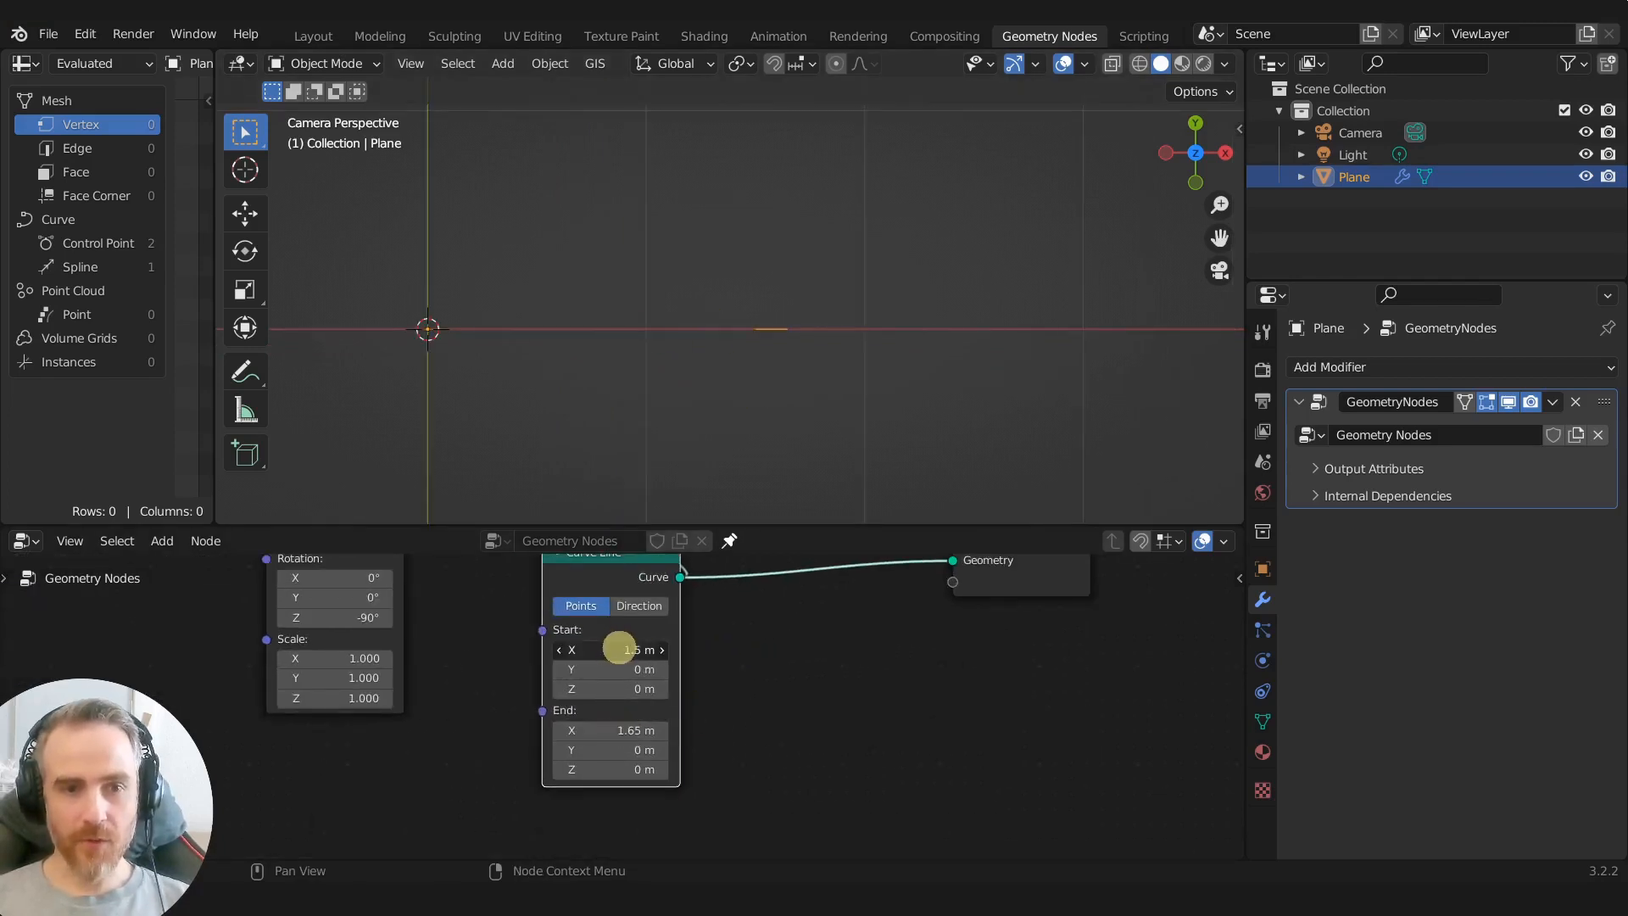
{"action": "mouse_move", "coordinate": [599, 668]}
{"action": "left_mouse_down"}
{"action": "mouse_move", "coordinate": [701, 662]}
{"action": "mouse_move", "coordinate": [603, 672]}
{"action": "left_mouse_up"}
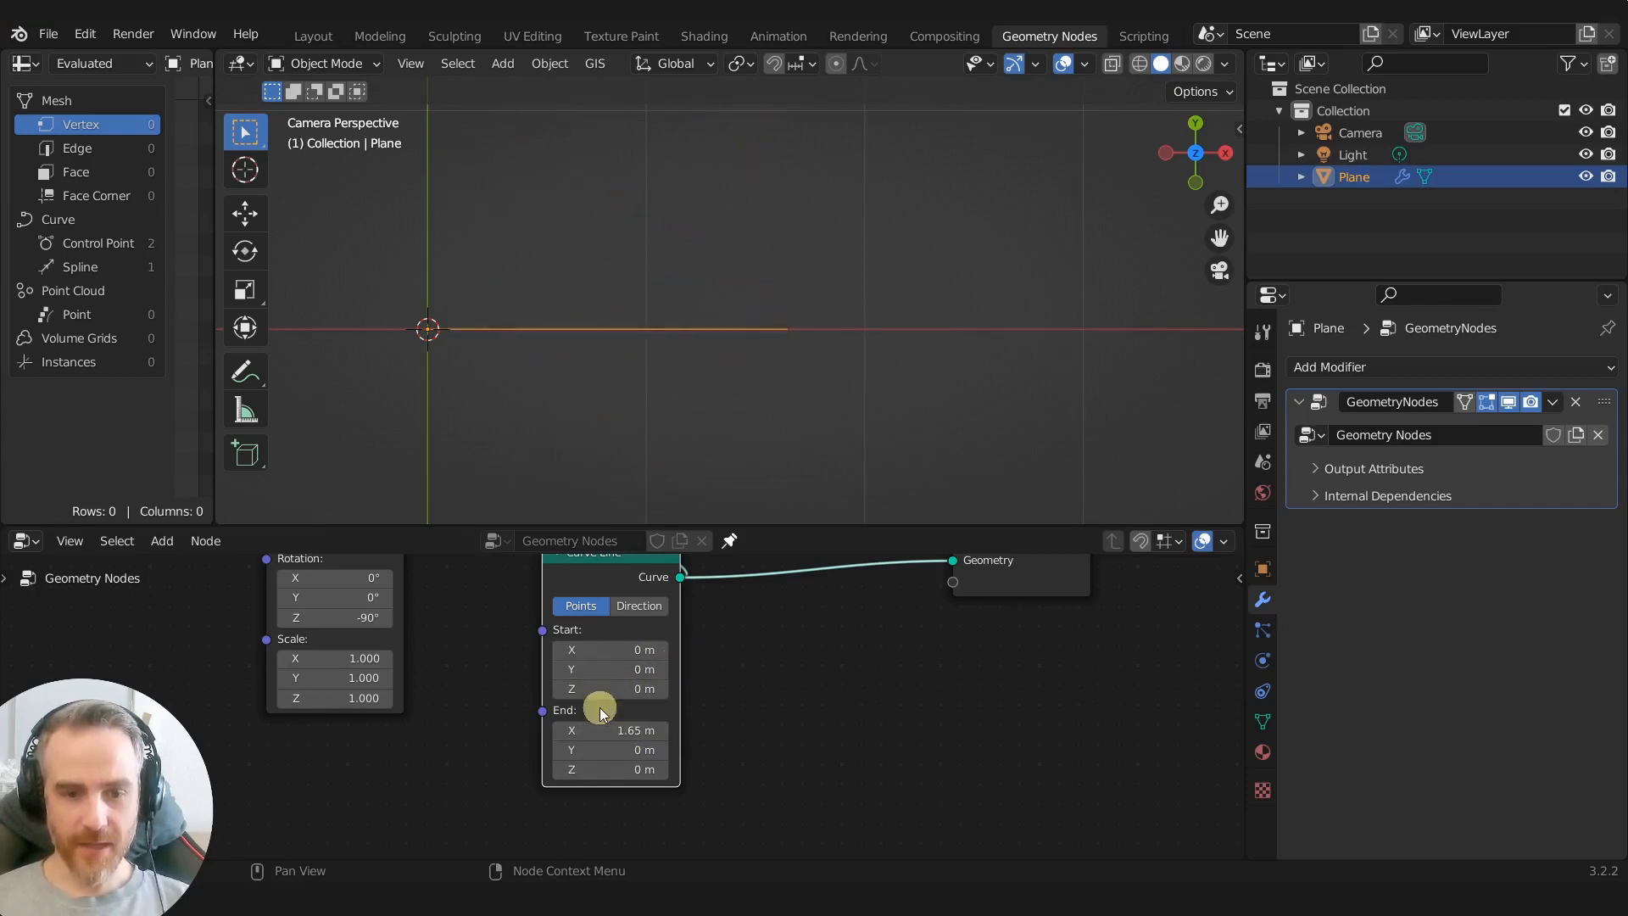
{"action": "mouse_move", "coordinate": [609, 750]}
{"action": "left_mouse_down"}
{"action": "mouse_move", "coordinate": [633, 731]}
{"action": "mouse_move", "coordinate": [615, 727]}
{"action": "left_mouse_up"}
{"action": "scroll", "coordinate": [690, 370], "scroll_direction": "down", "scroll_amount": 3}
{"action": "scroll", "coordinate": [806, 356], "scroll_direction": "down", "scroll_amount": 2}
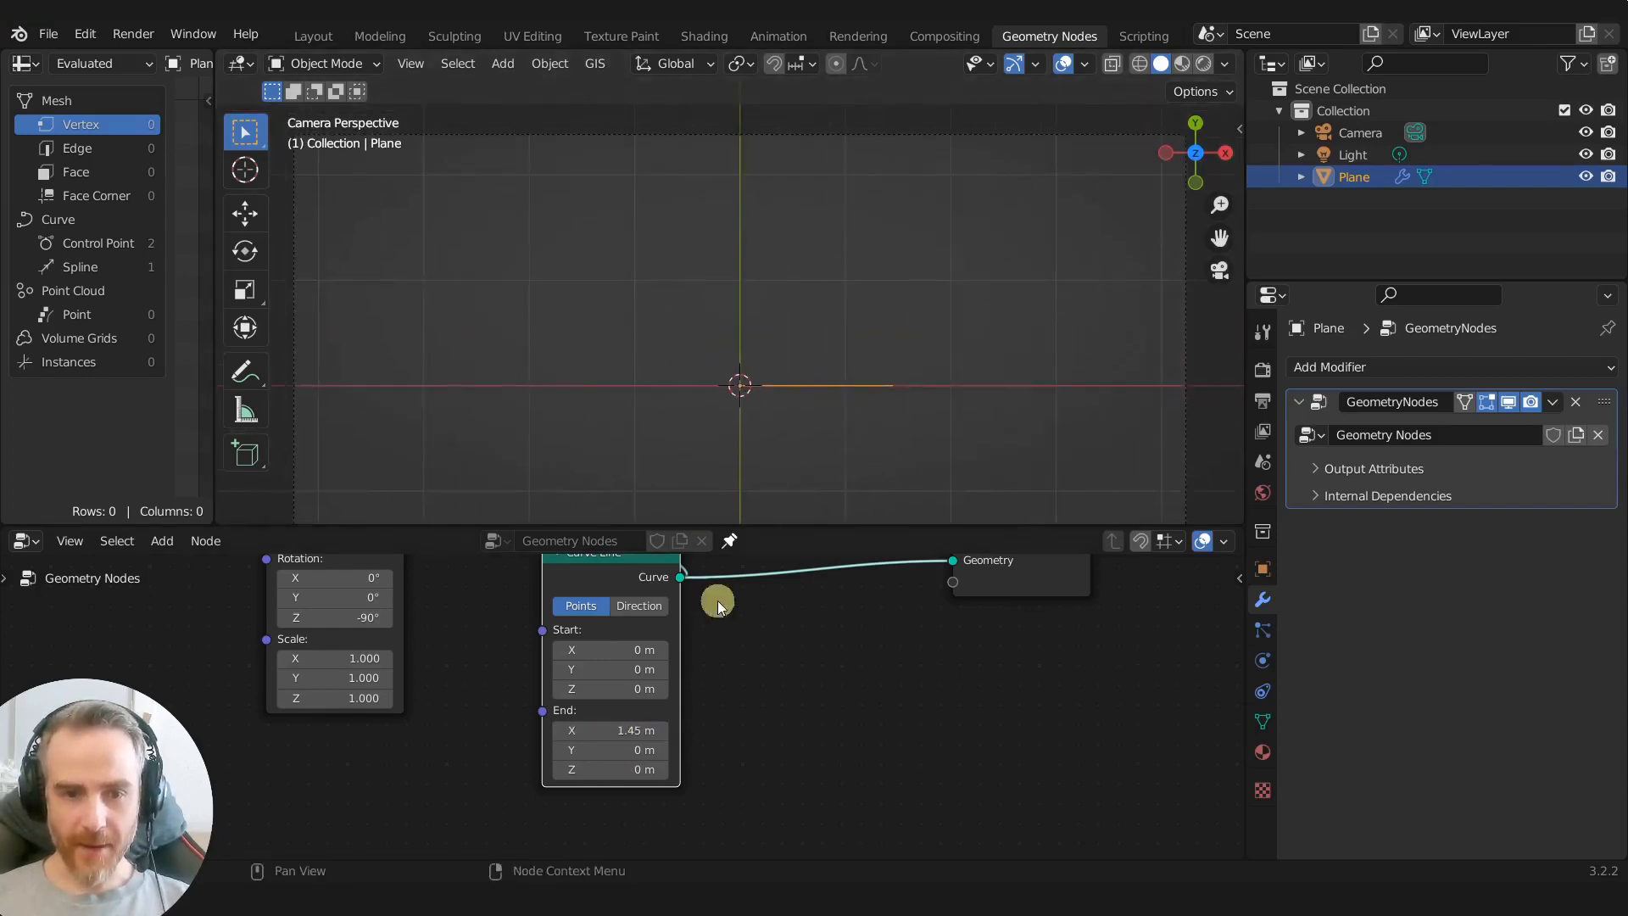
Step: Reconnect Curve to Mesh to Group Output and set the Curve Line's end X to 0.21 m
{"action": "scroll", "coordinate": [717, 600], "scroll_direction": "down", "scroll_amount": 2}
{"action": "left_click_drag", "start_coordinate": [687, 606], "coordinate": [745, 630]}
{"action": "left_click_drag", "start_coordinate": [879, 705], "coordinate": [882, 712]}
{"action": "scroll", "coordinate": [656, 340], "scroll_direction": "up", "scroll_amount": 2}
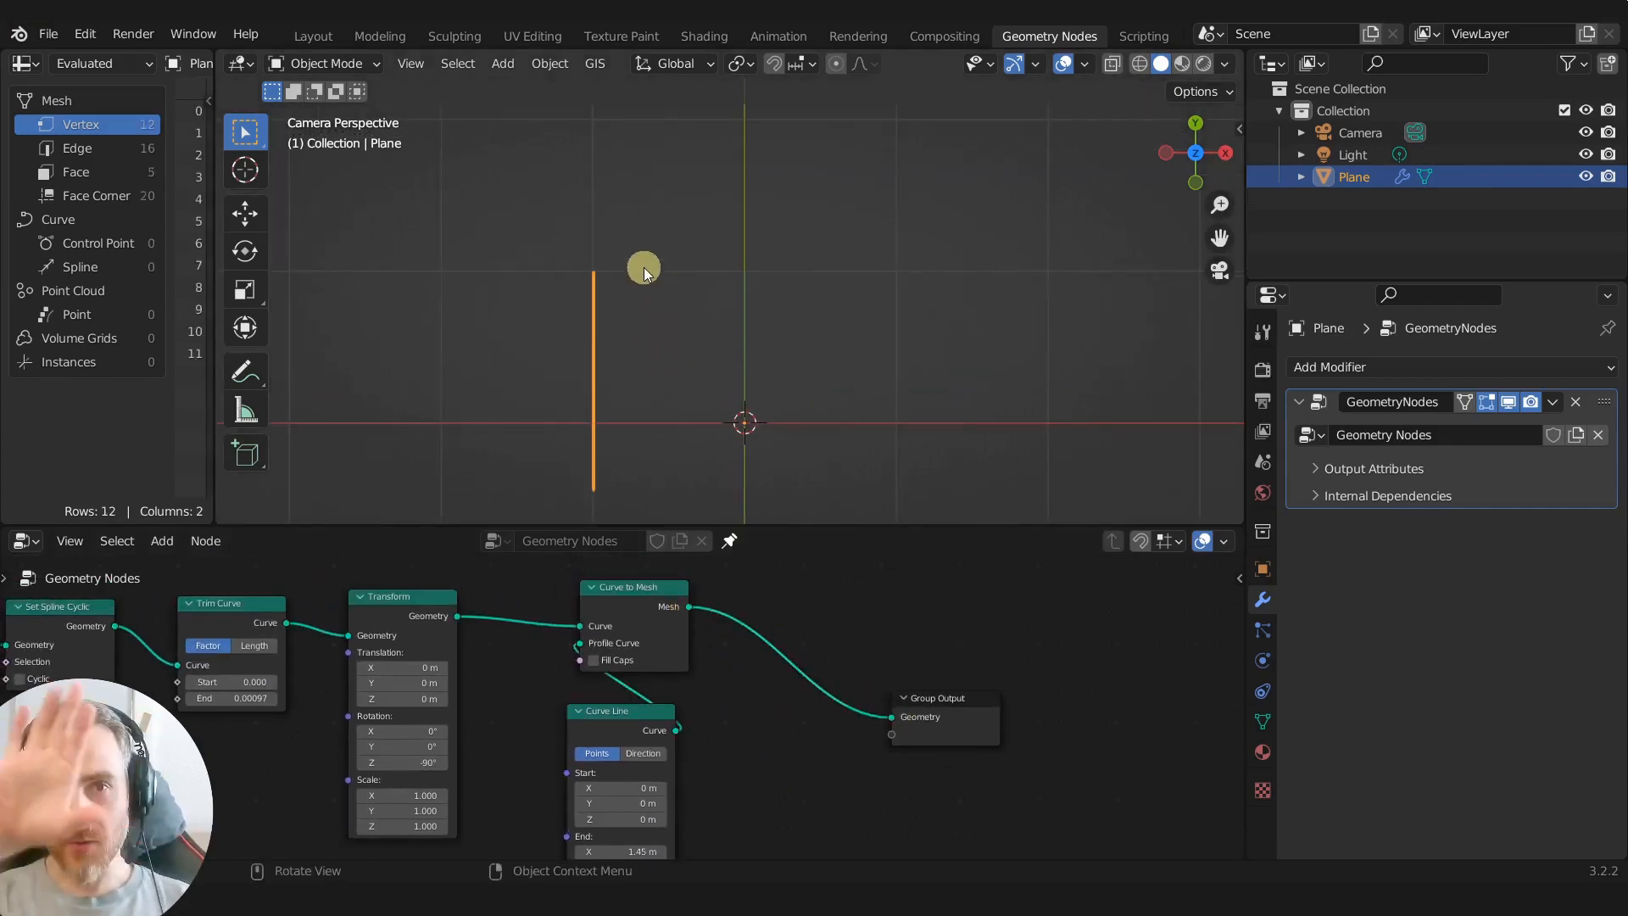
{"action": "middle_click_drag", "start_coordinate": [646, 696], "coordinate": [974, 724]}
{"action": "left_click_drag", "start_coordinate": [933, 782], "coordinate": [814, 769]}
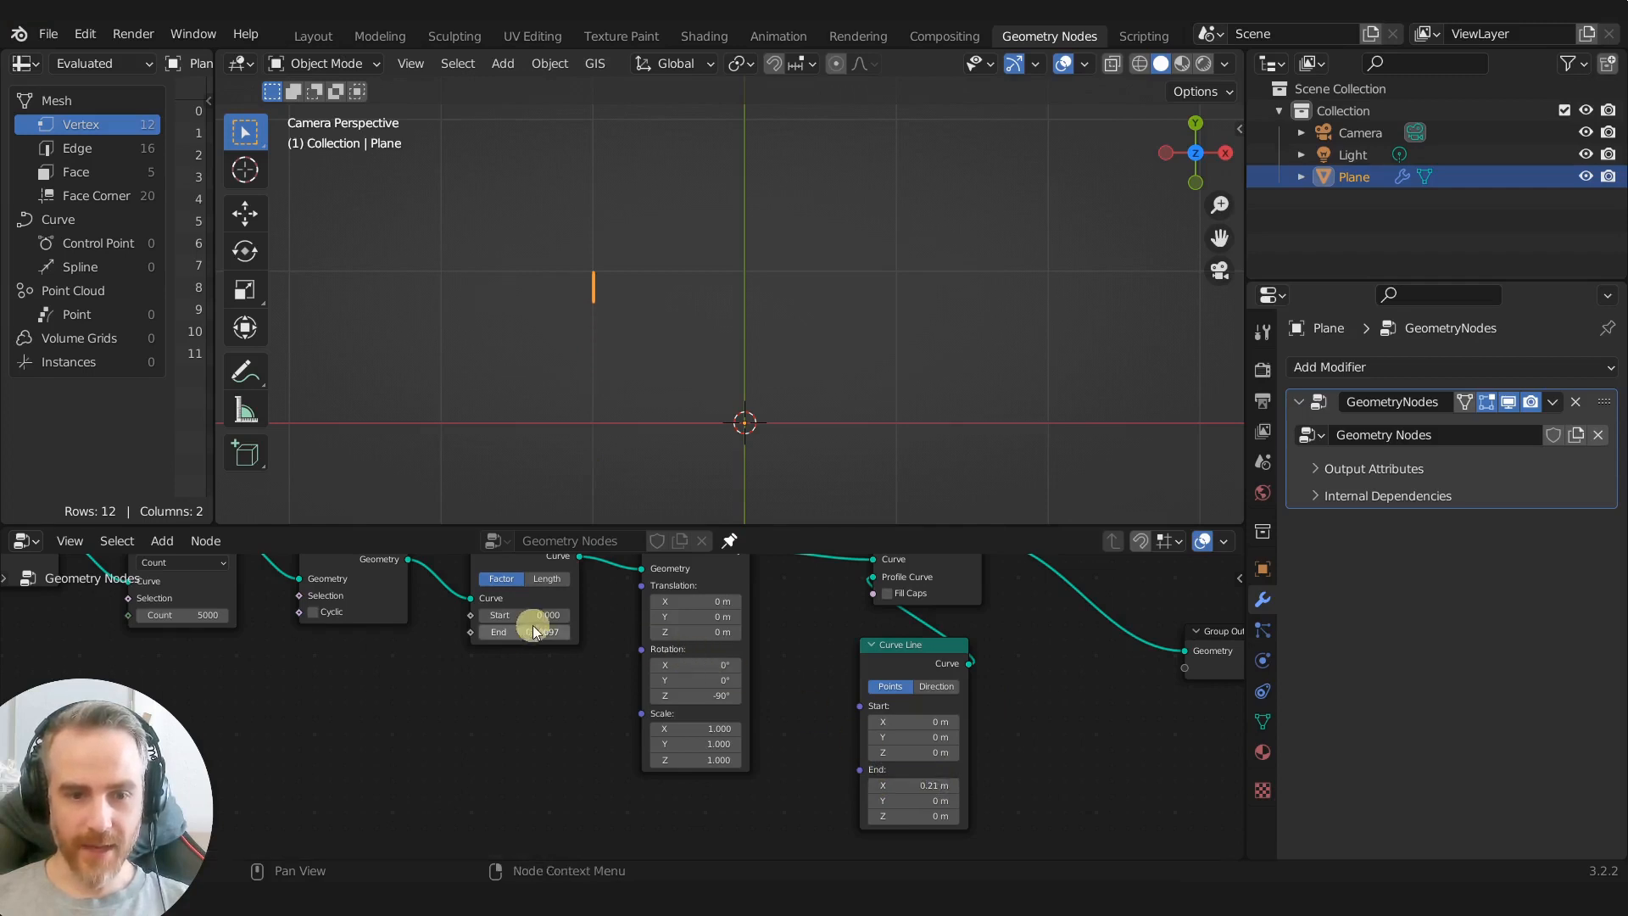
Step: Raise the Trim Curve's End to 0.254 and inspect the border strip's corner from the camera and an orbited view
{"action": "left_click_drag", "start_coordinate": [501, 630], "coordinate": [534, 632]}
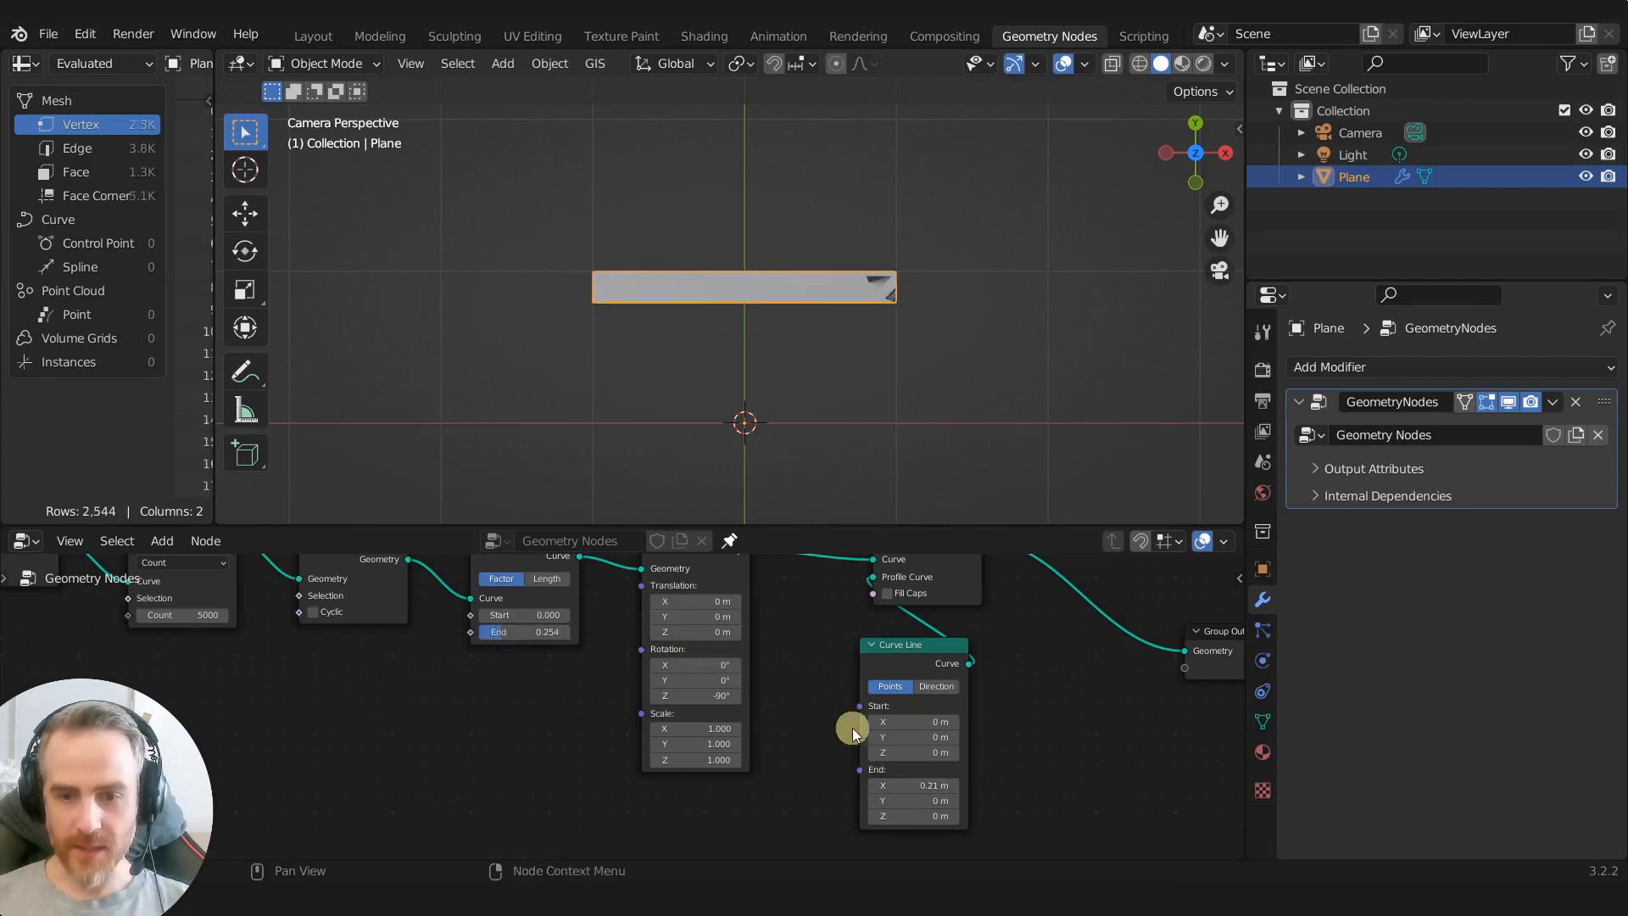
{"action": "mouse_move", "coordinate": [919, 782]}
{"action": "left_mouse_down"}
{"action": "mouse_move", "coordinate": [974, 778]}
{"action": "mouse_move", "coordinate": [920, 779]}
{"action": "left_mouse_up"}
{"action": "scroll", "coordinate": [868, 773], "scroll_direction": "down", "scroll_amount": 1}
{"action": "middle_click_drag", "start_coordinate": [869, 774], "coordinate": [625, 836]}
{"action": "scroll", "coordinate": [938, 320], "scroll_direction": "up", "scroll_amount": 4}
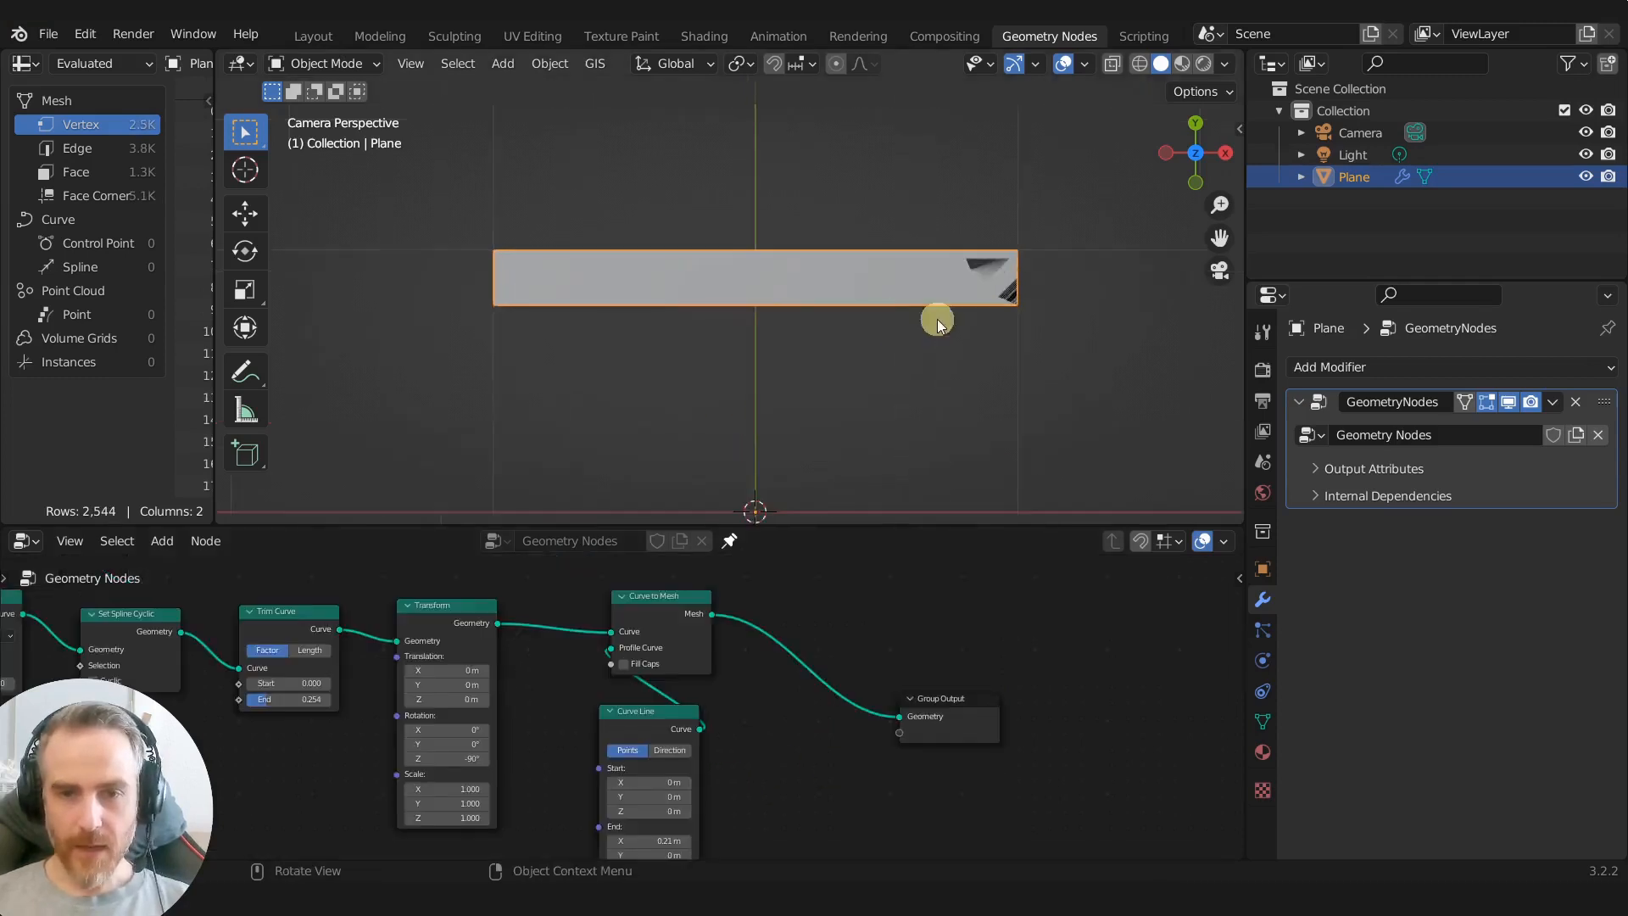
{"action": "middle_click_drag", "start_coordinate": [958, 348], "coordinate": [784, 389], "text": "shift"}
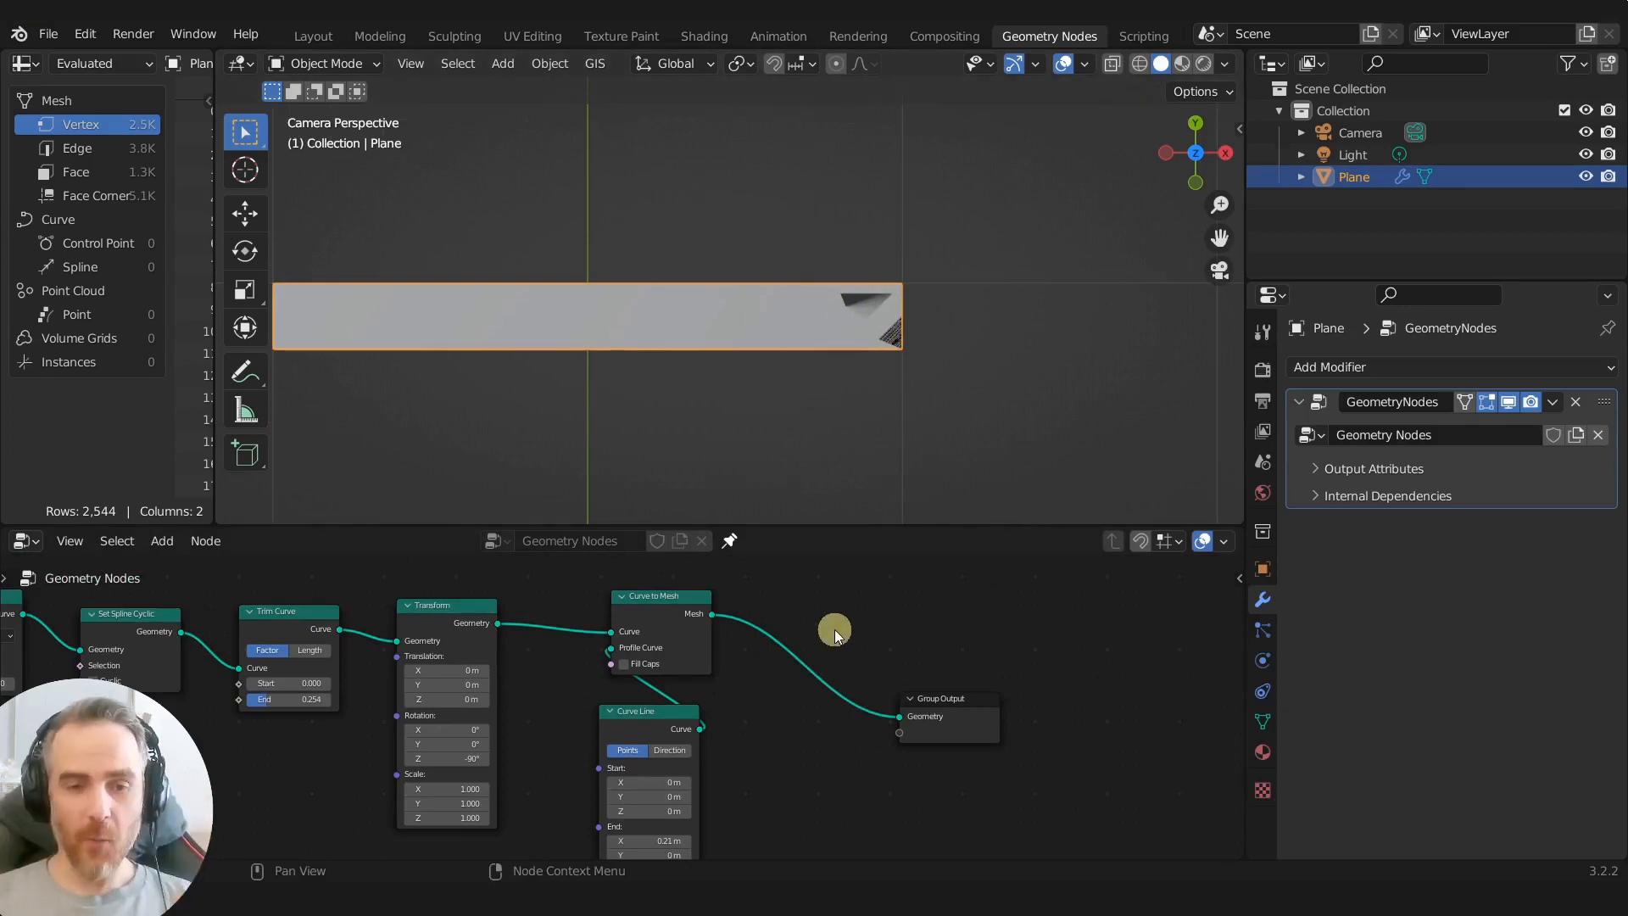
{"action": "scroll", "coordinate": [390, 740], "scroll_direction": "down", "scroll_amount": 3}
{"action": "middle_click_drag", "start_coordinate": [306, 794], "coordinate": [634, 813]}
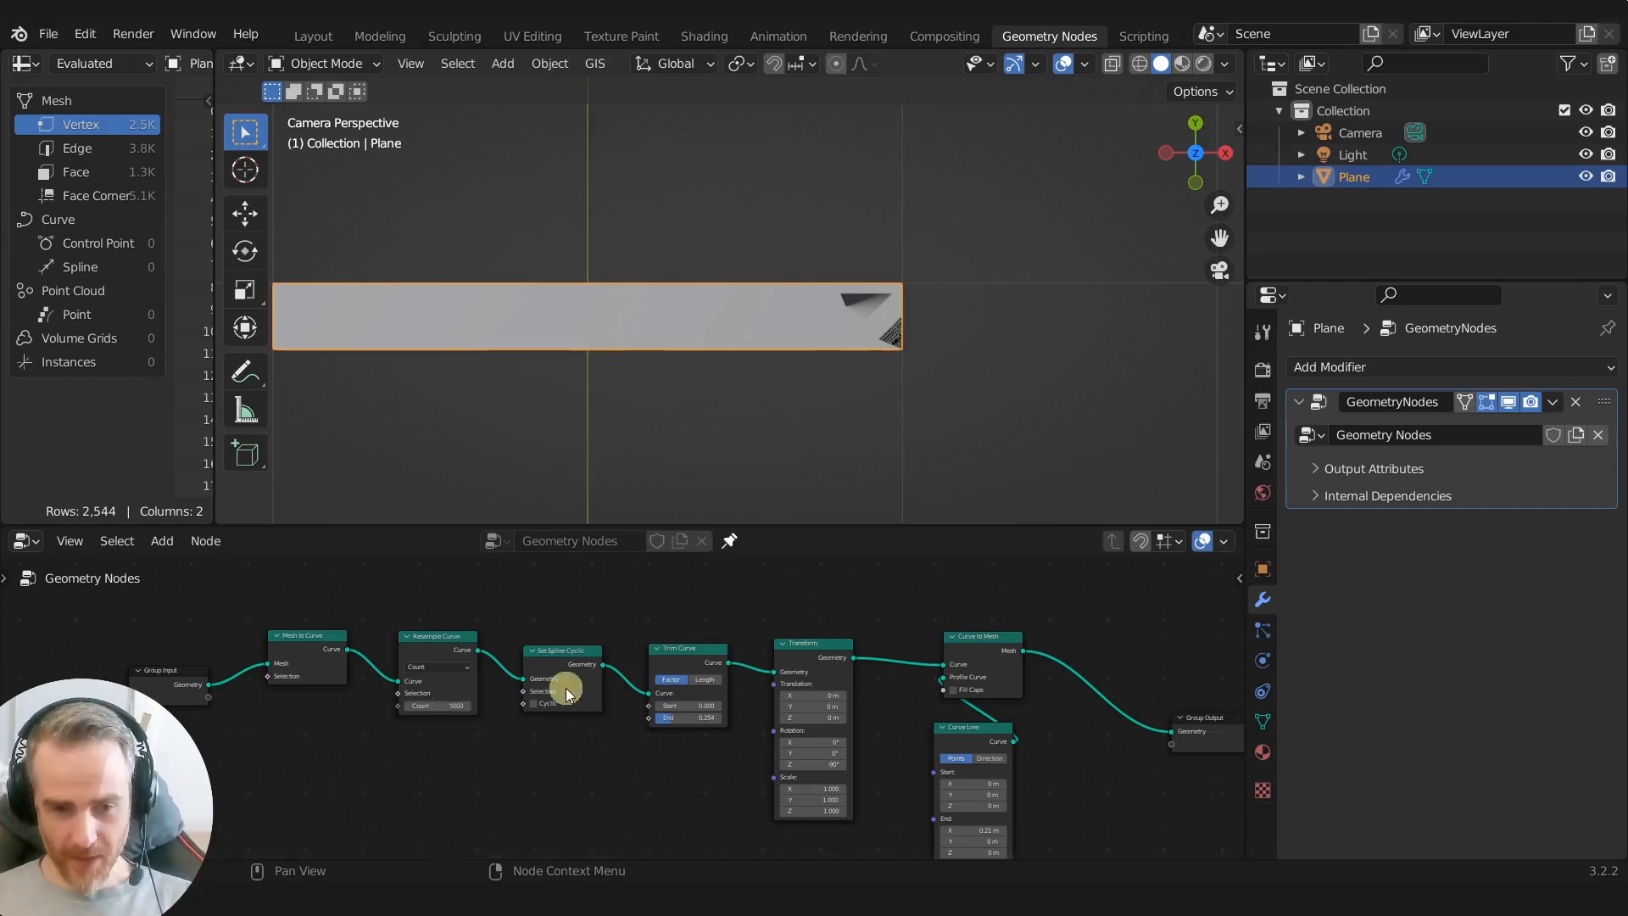
{"action": "middle_click_drag", "start_coordinate": [883, 283], "coordinate": [894, 384]}
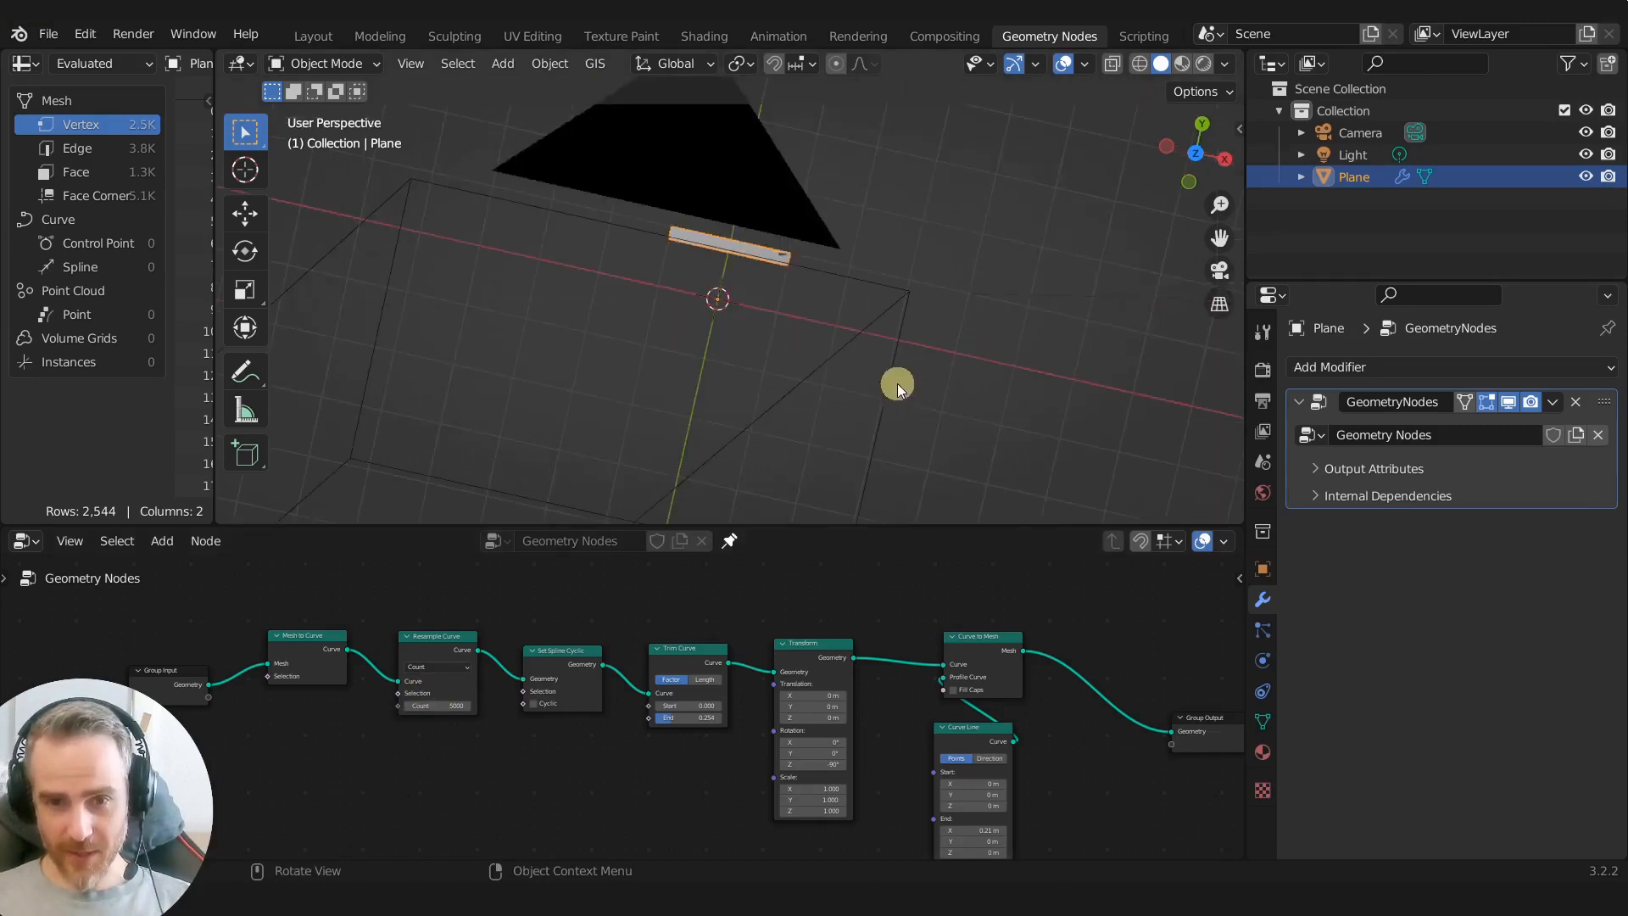
{"action": "key", "text": "KP_0"}
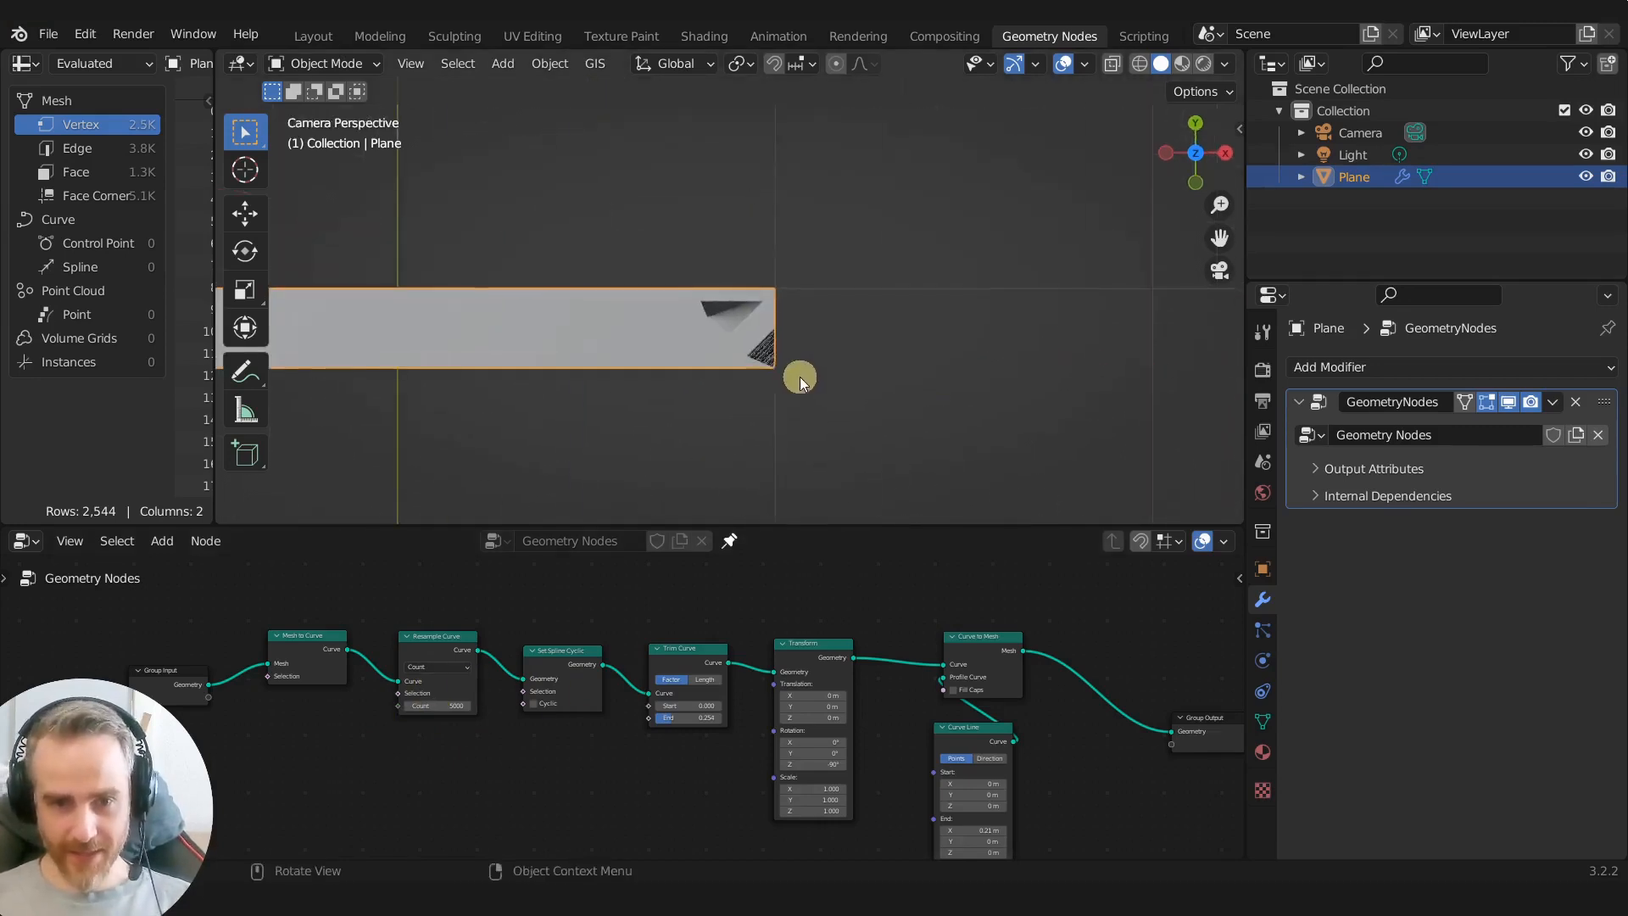
Step: Set the Trim Curve's End to 0.261 and examine the overlapping faces at the border's corner up close
{"action": "scroll", "coordinate": [1119, 759], "scroll_direction": "up", "scroll_amount": 1}
{"action": "middle_click_drag", "start_coordinate": [1107, 767], "coordinate": [568, 700]}
{"action": "left_click_drag", "start_coordinate": [469, 666], "coordinate": [473, 665]}
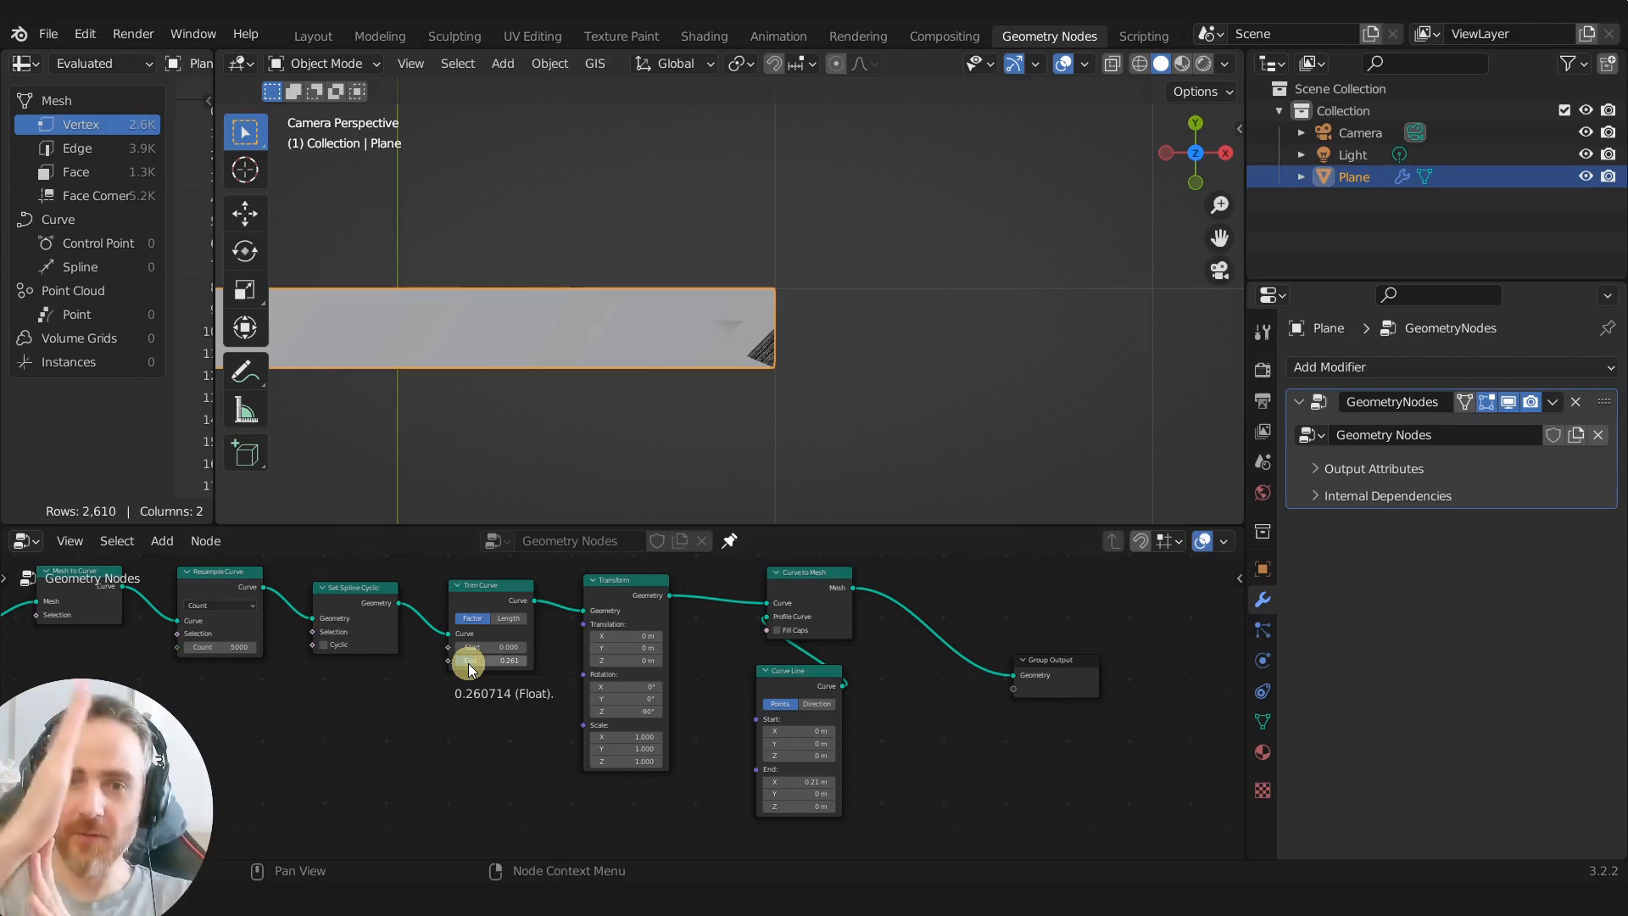
{"action": "scroll", "coordinate": [887, 277], "scroll_direction": "up", "scroll_amount": 8}
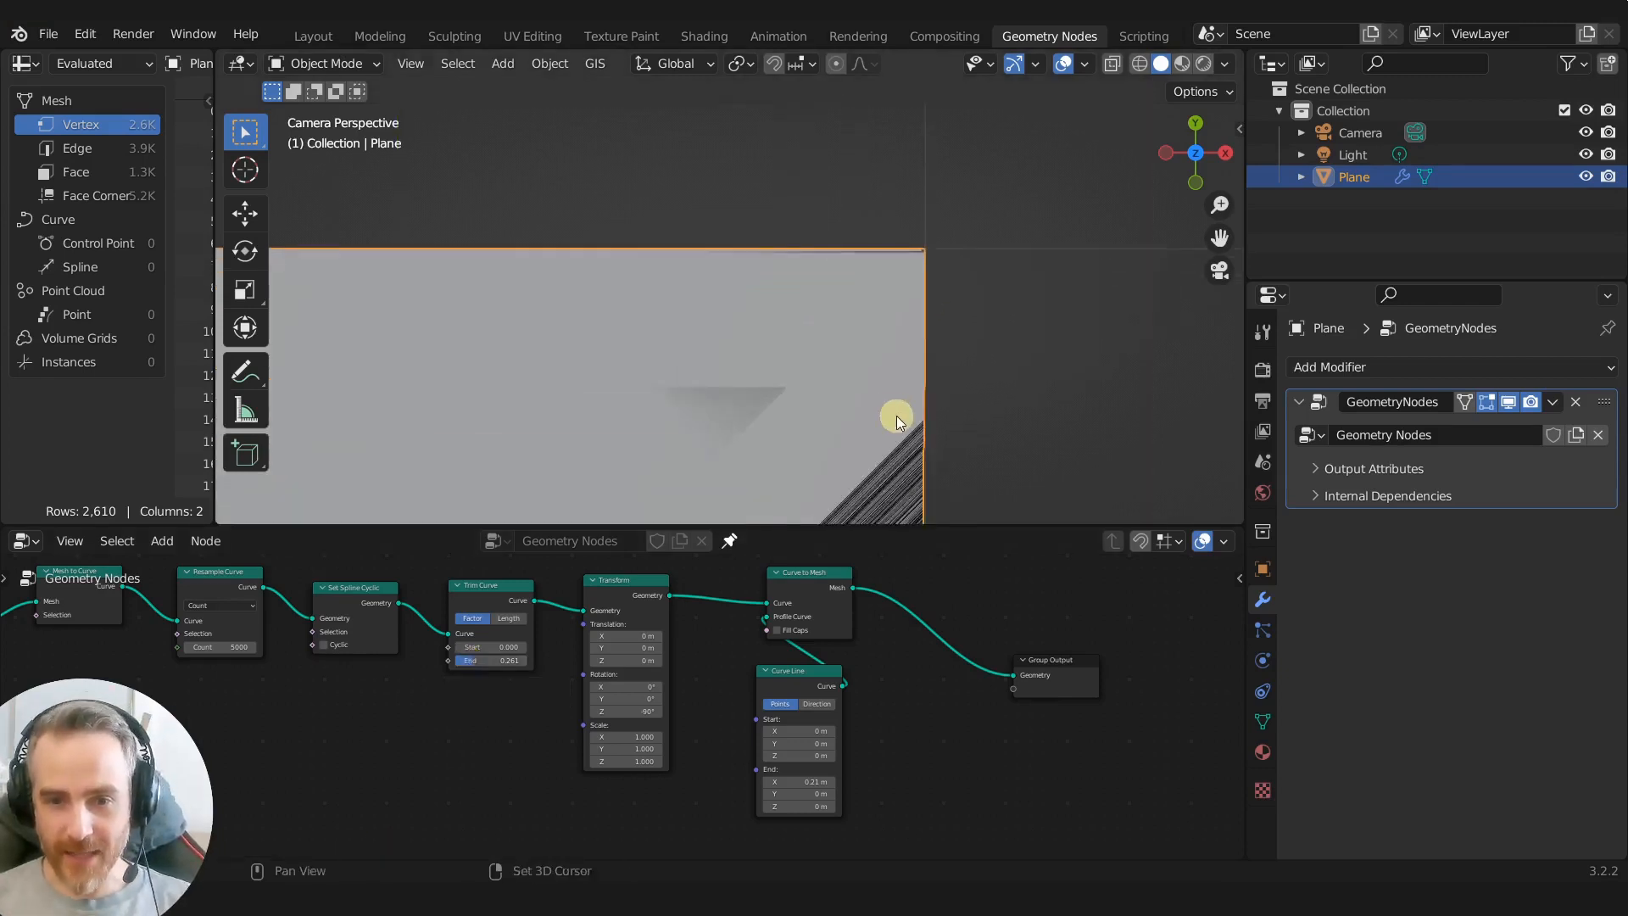
{"action": "scroll", "coordinate": [831, 374], "scroll_direction": "down", "scroll_amount": 3}
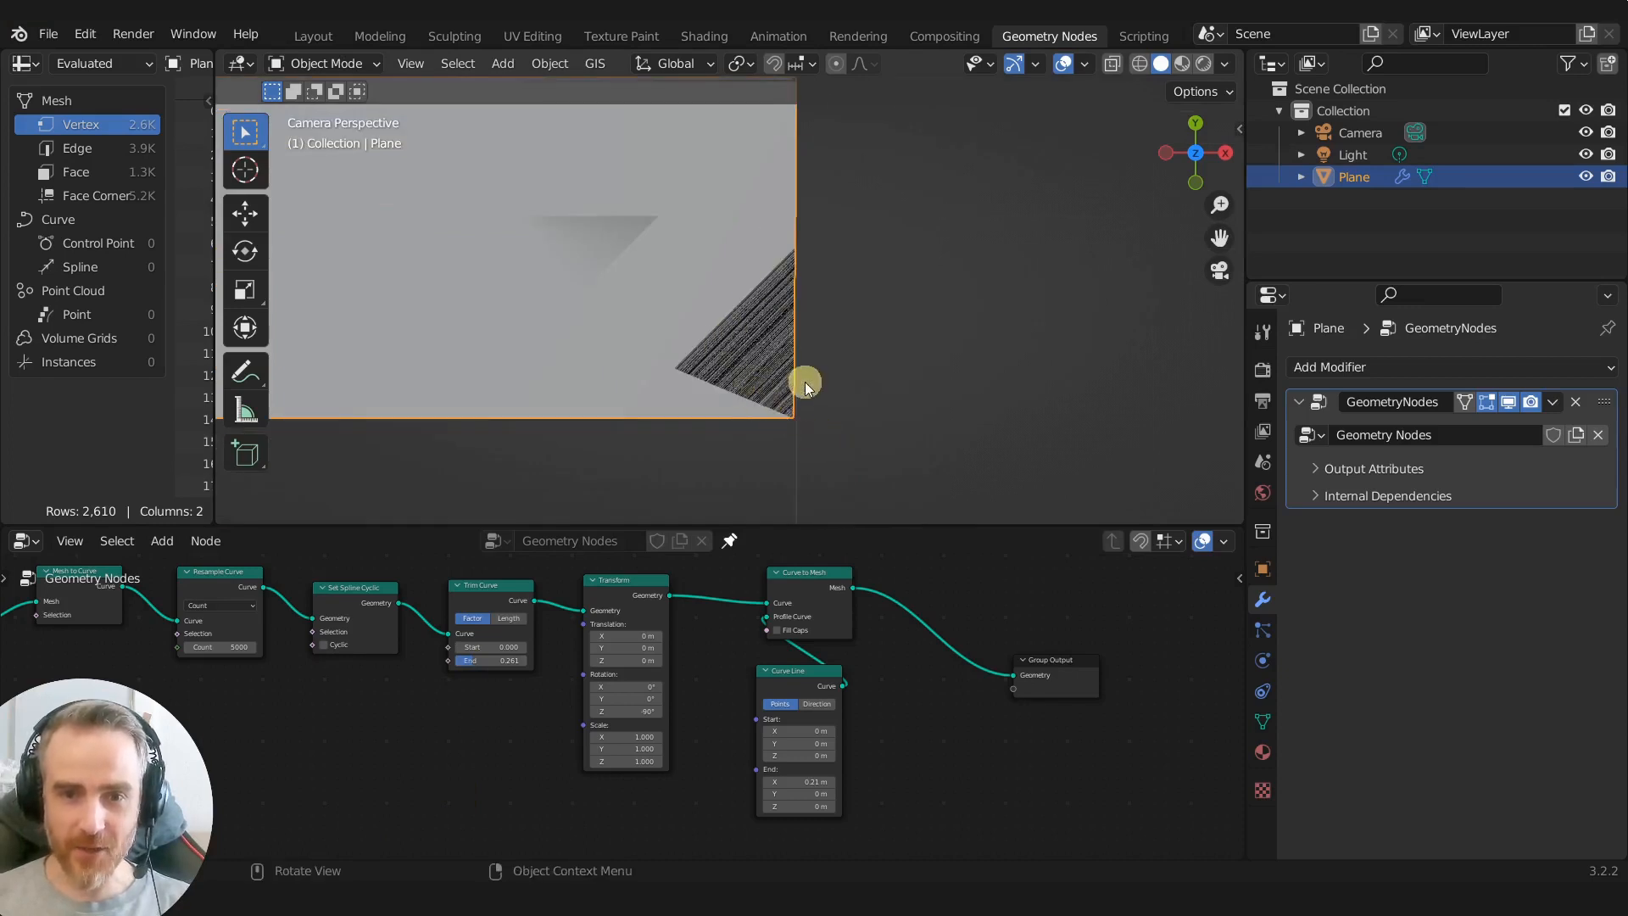
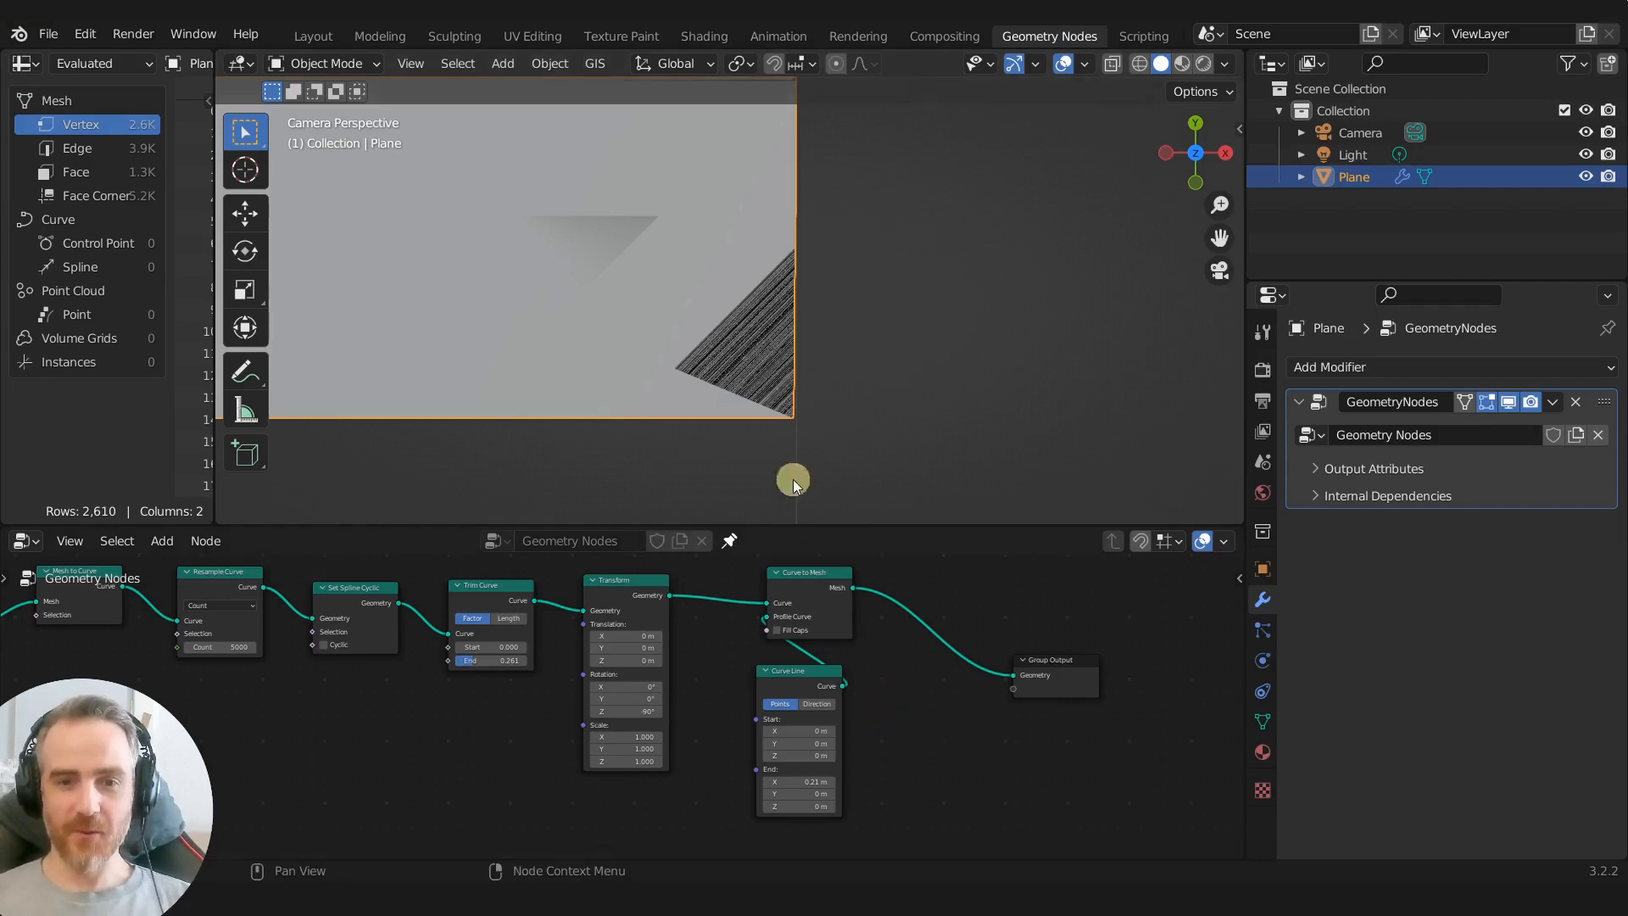
Step: Switch the viewport to Material Preview shading and check the border strip's corner
{"action": "scroll", "coordinate": [792, 480], "scroll_direction": "down", "scroll_amount": 3}
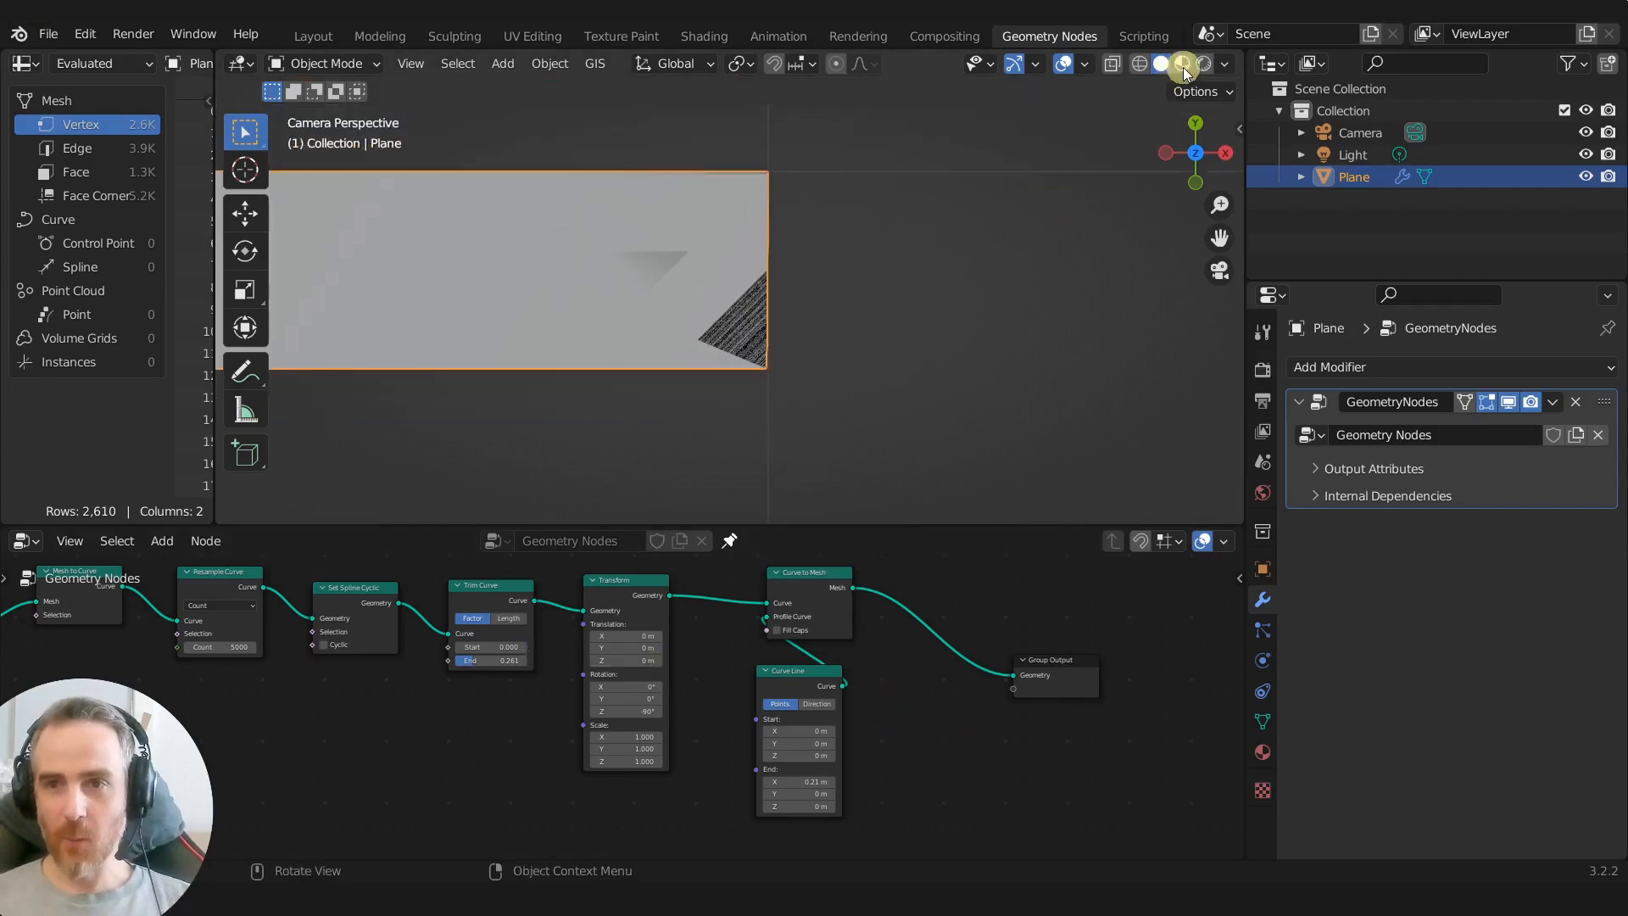
{"action": "left_click", "coordinate": [1183, 67]}
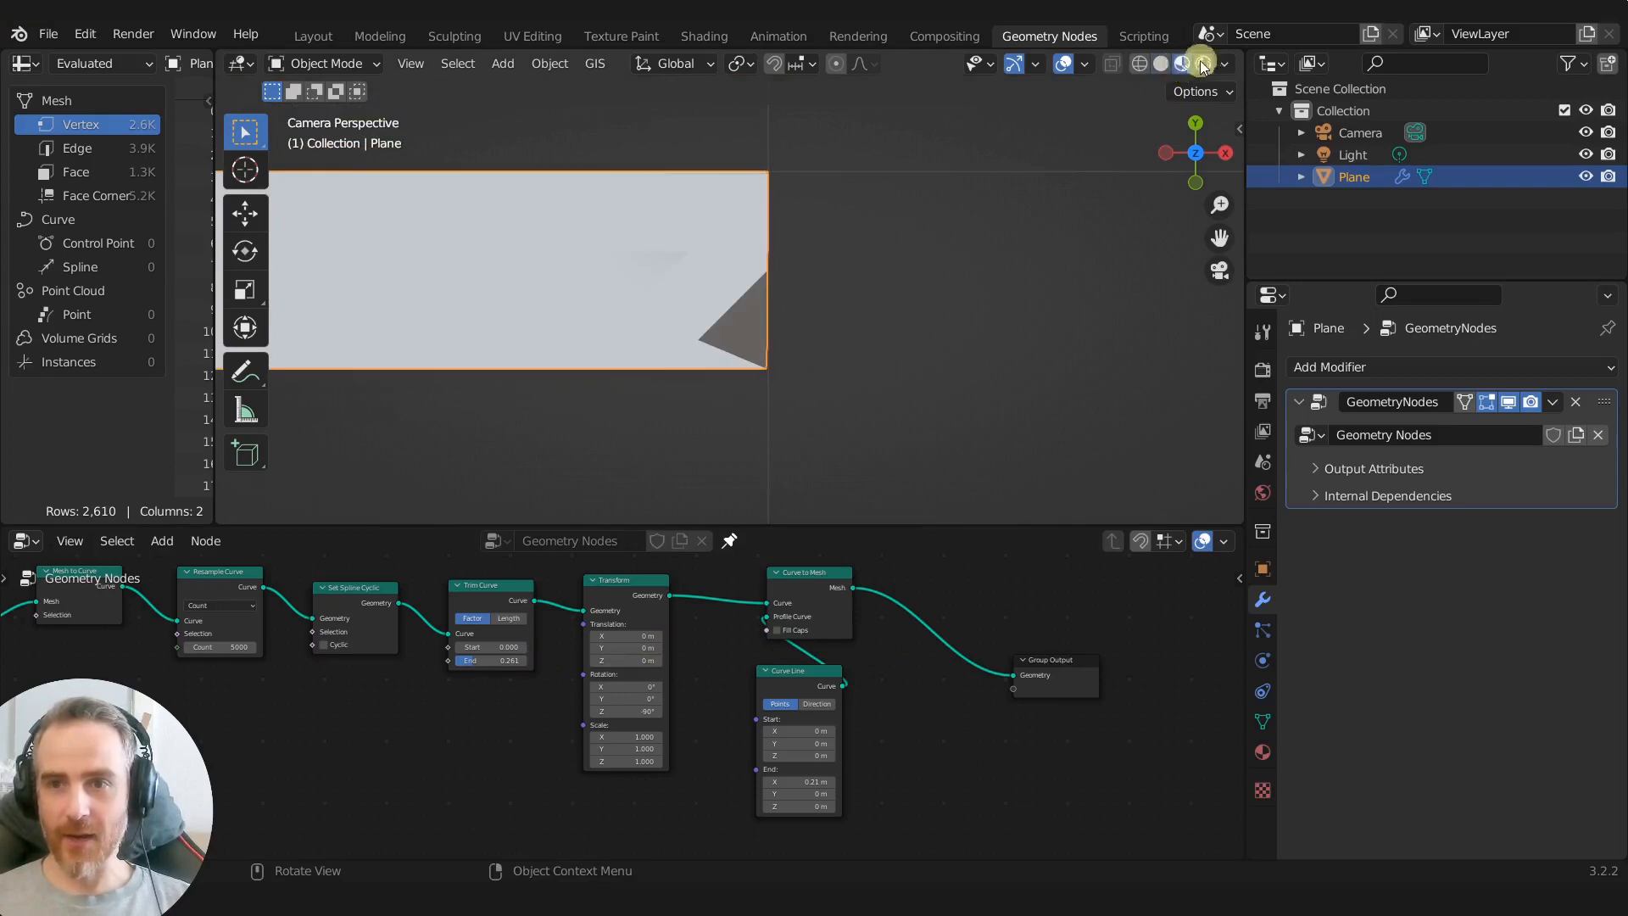
{"action": "scroll", "coordinate": [664, 340], "scroll_direction": "down", "scroll_amount": 5}
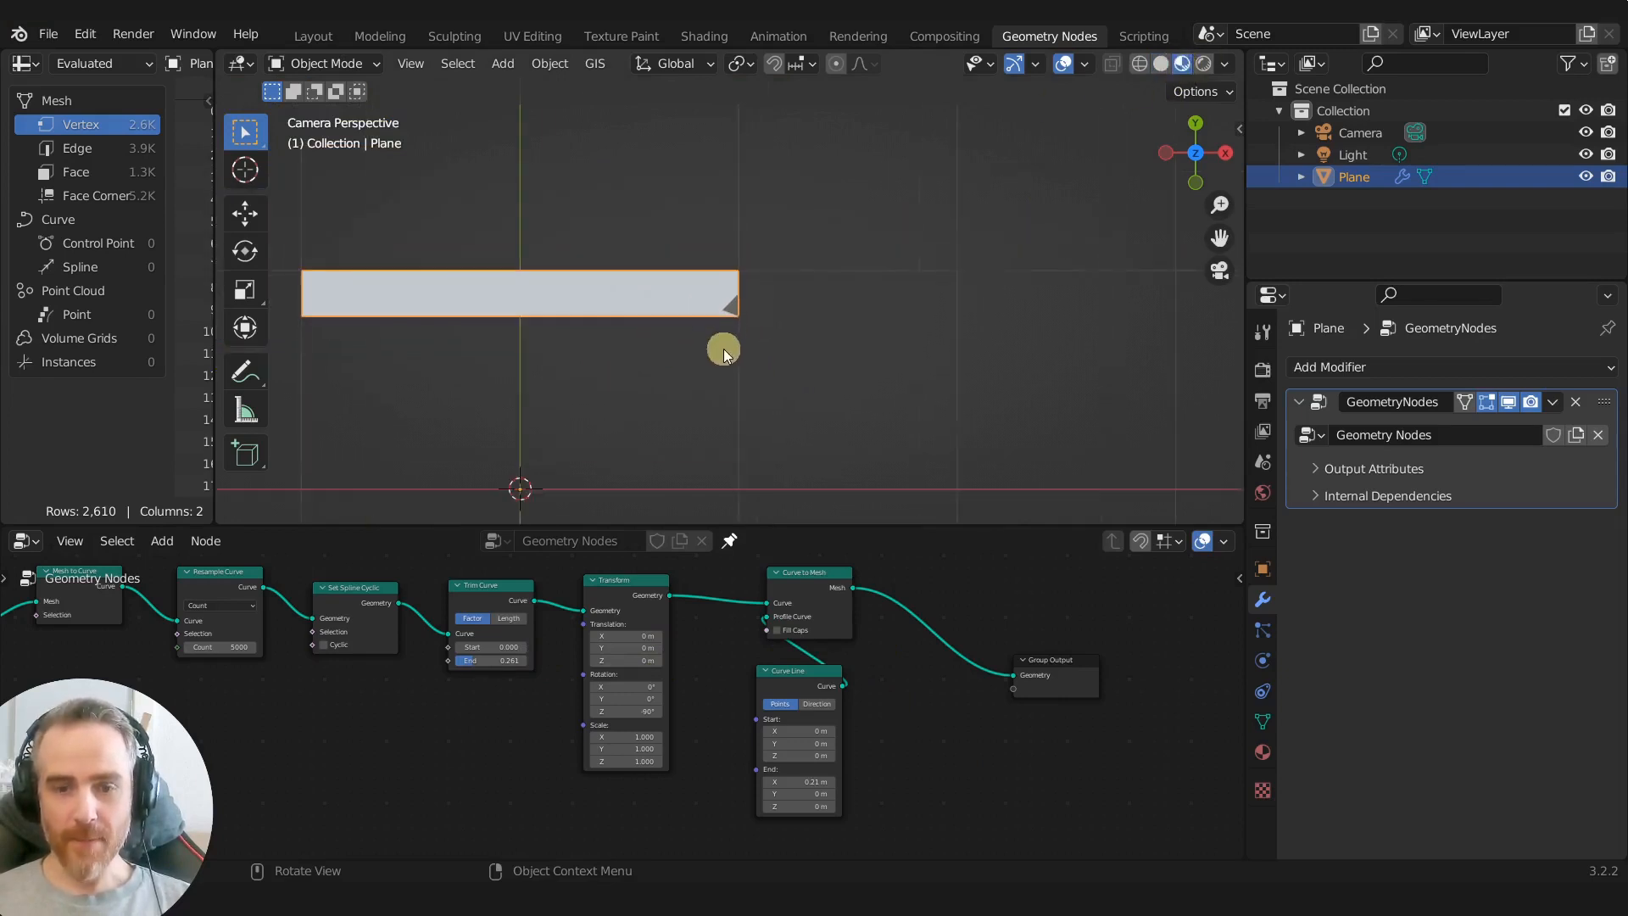
Step: Move the Group Output node farther from Curve to Mesh to make room for more nodes
{"action": "middle_click_drag", "start_coordinate": [918, 712], "coordinate": [759, 703]}
{"action": "left_click_drag", "start_coordinate": [920, 662], "coordinate": [1018, 671]}
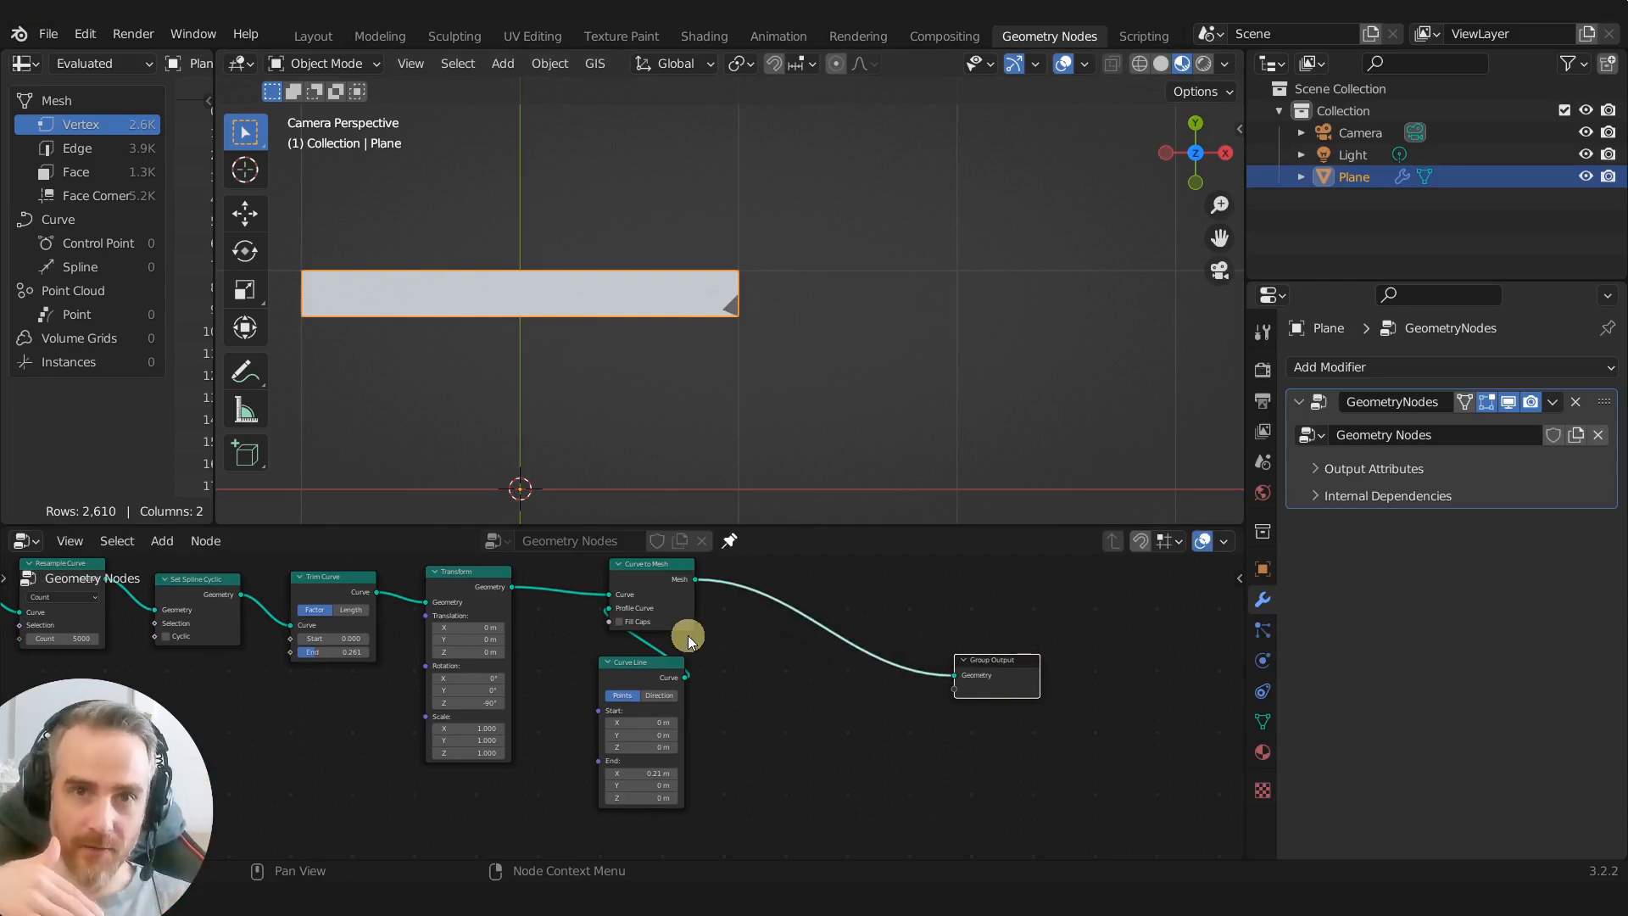
{"action": "middle_click_drag", "start_coordinate": [821, 695], "coordinate": [711, 693]}
{"action": "left_click_drag", "start_coordinate": [873, 668], "coordinate": [938, 669]}
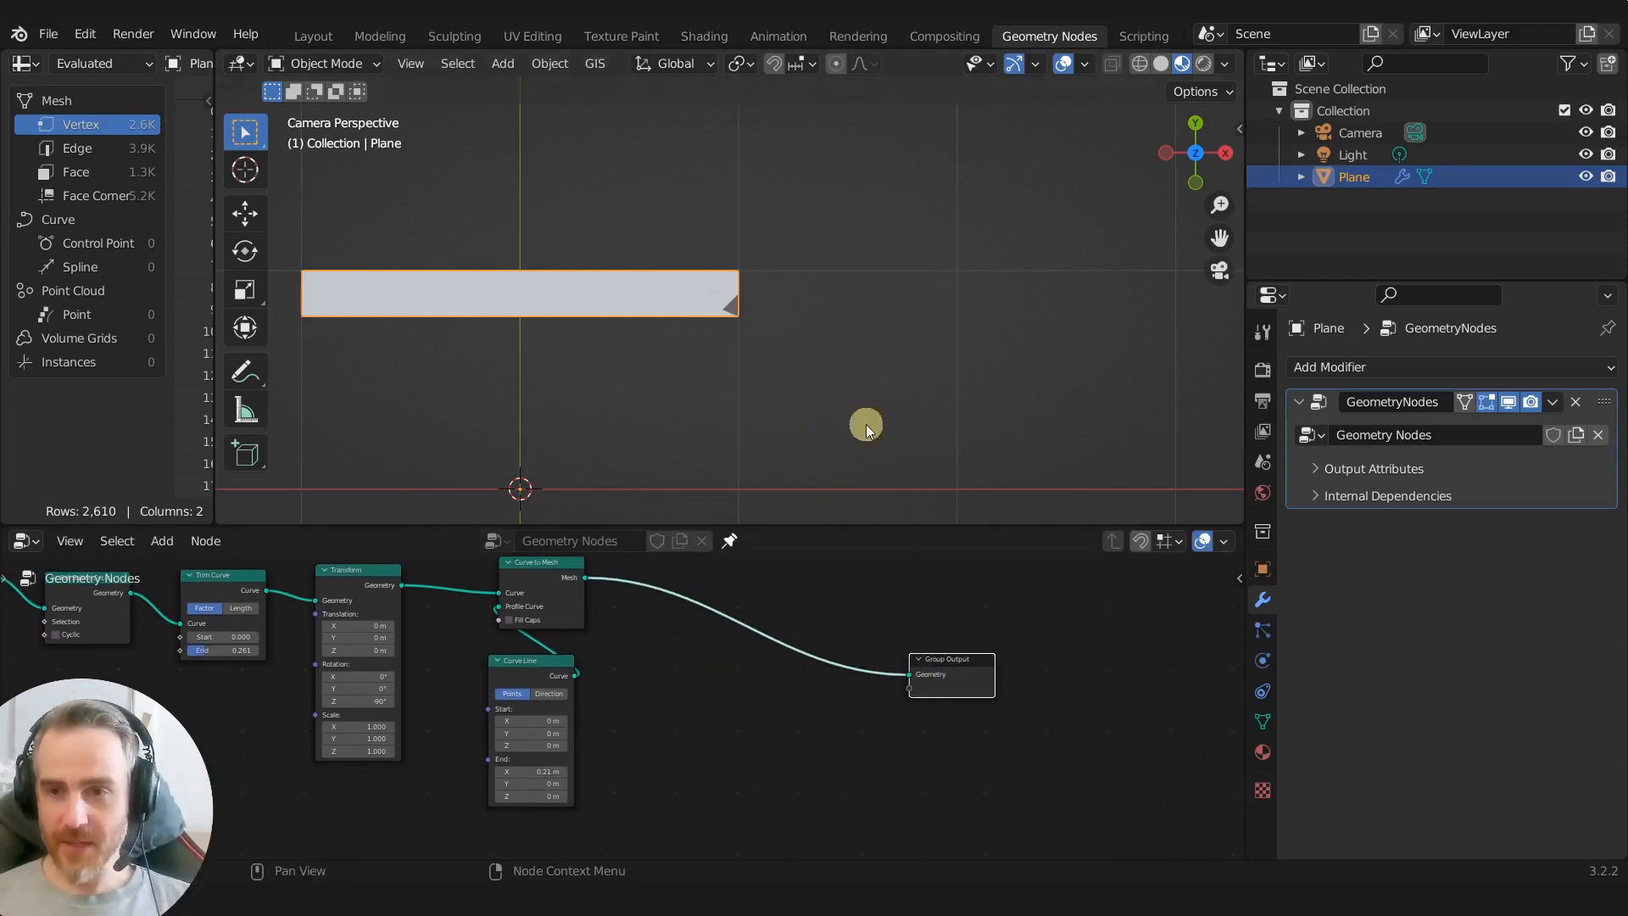
Step: Set the scene's color management view transform to Standard for truer viewport colors
{"action": "left_click", "coordinate": [1184, 66]}
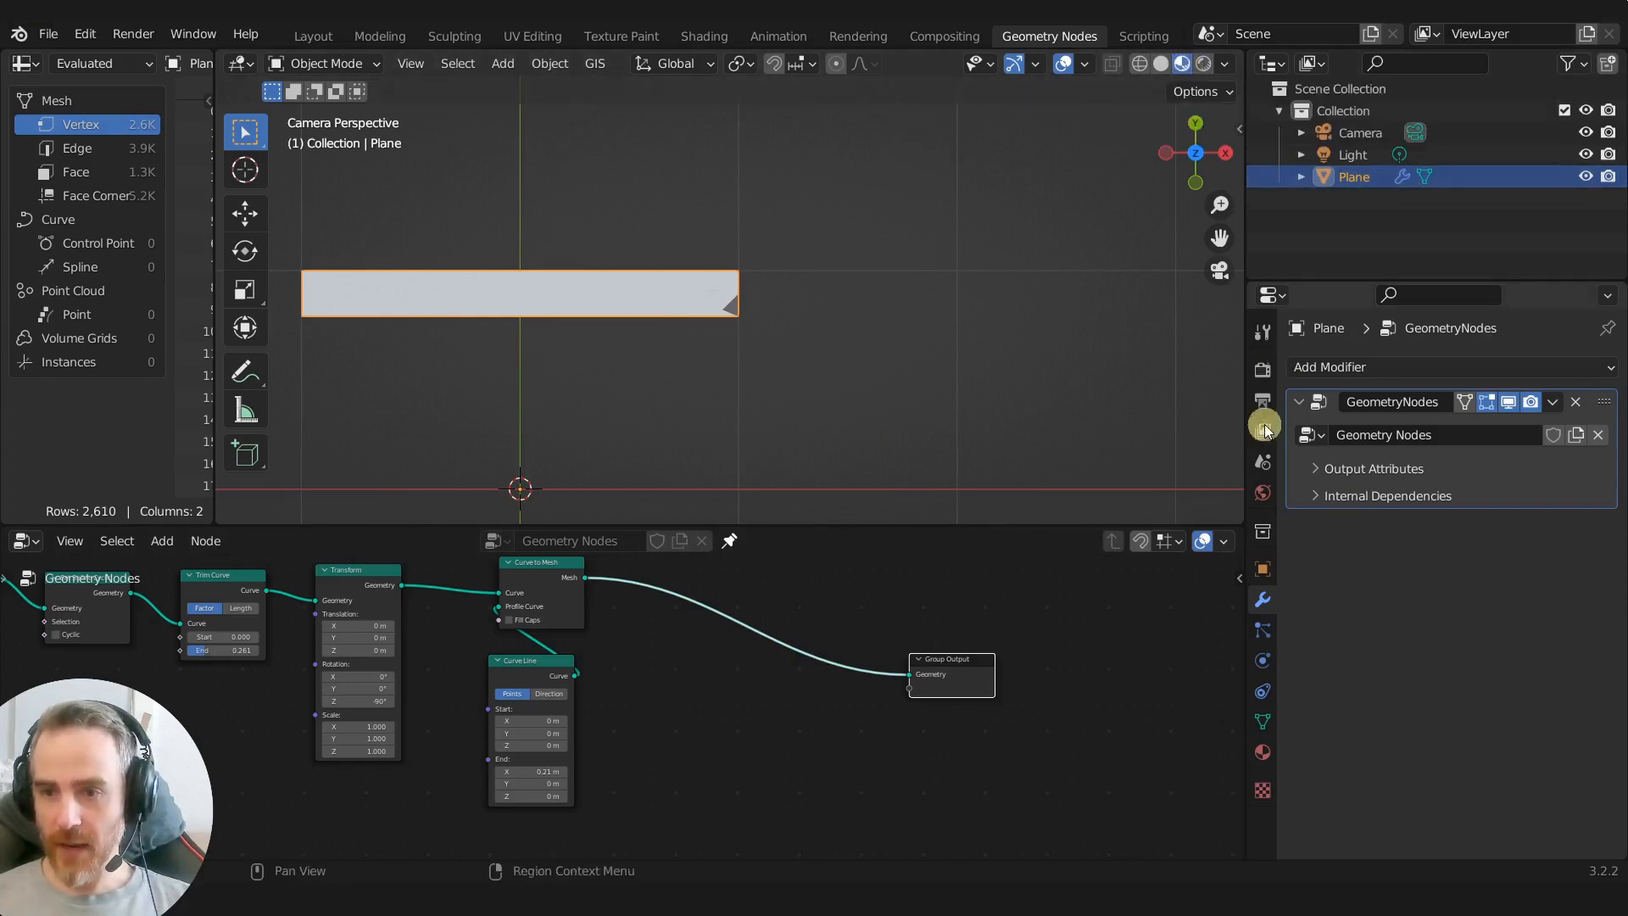
{"action": "left_click", "coordinate": [1264, 371]}
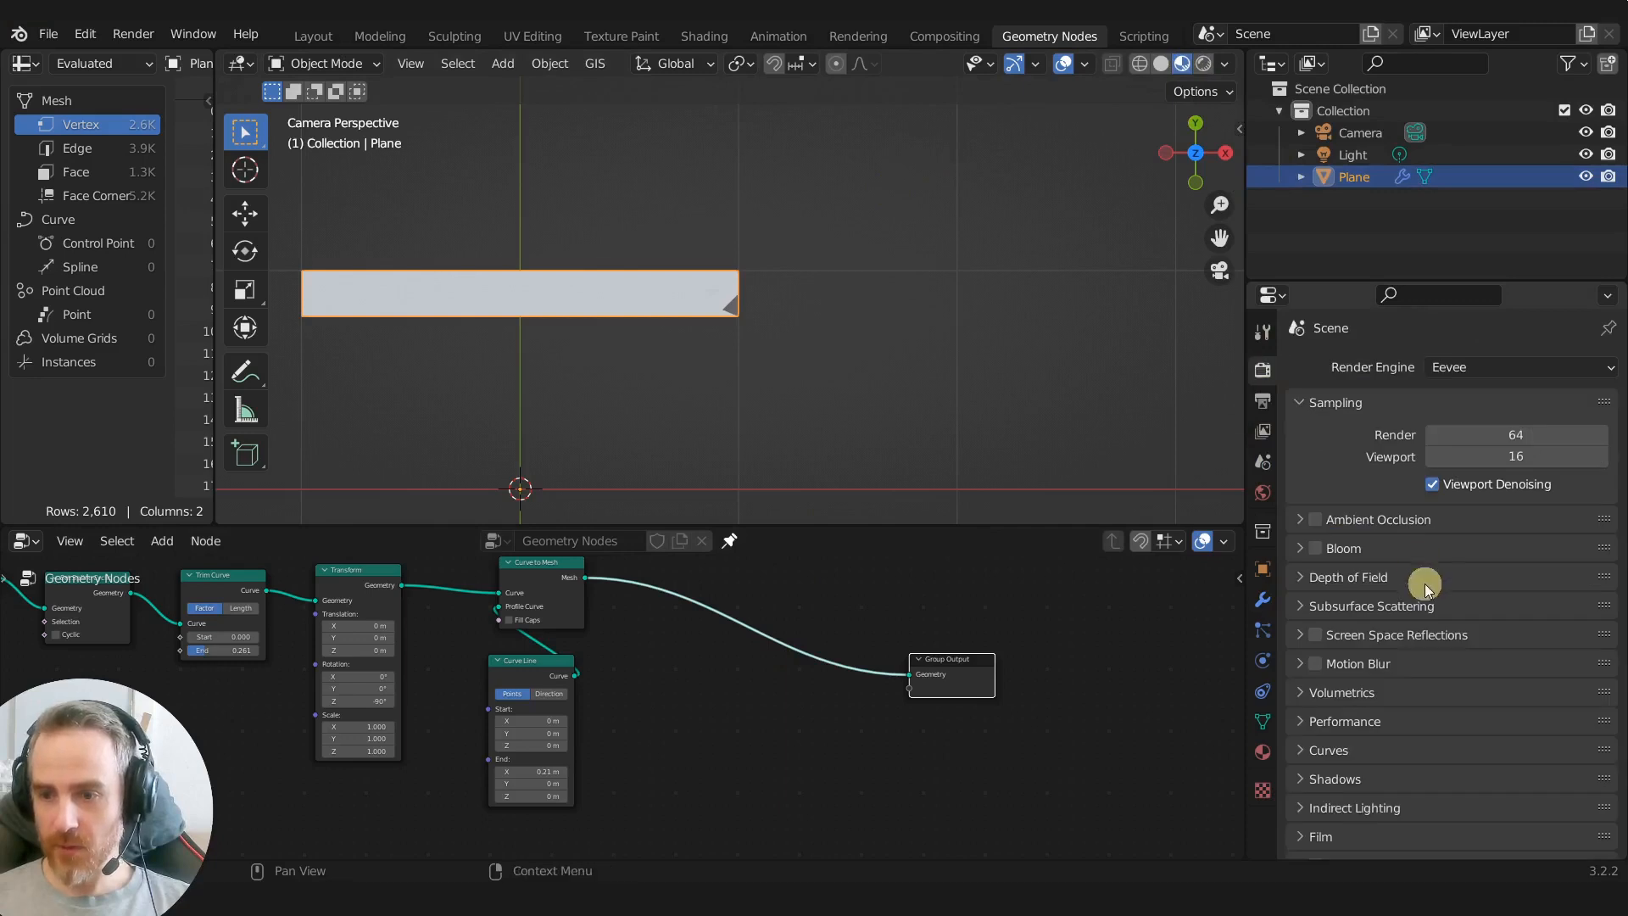
{"action": "scroll", "coordinate": [1422, 628], "scroll_direction": "down", "scroll_amount": 4}
{"action": "left_click", "coordinate": [1395, 845]}
{"action": "scroll", "coordinate": [1399, 840], "scroll_direction": "down", "scroll_amount": 5}
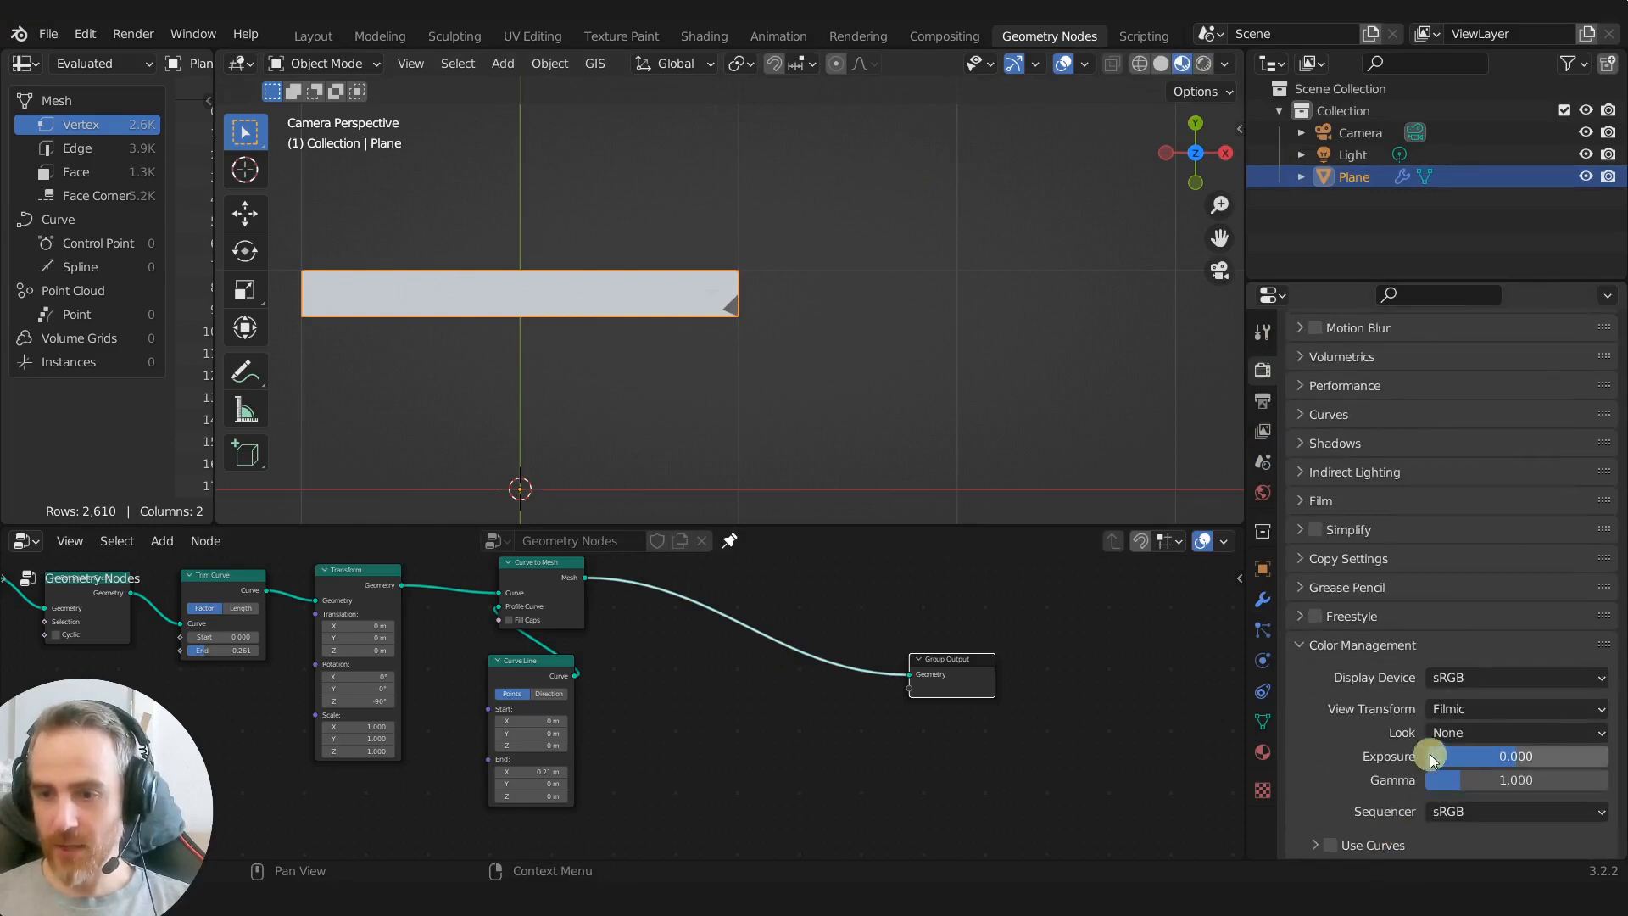
{"action": "left_click", "coordinate": [1478, 711]}
{"action": "left_click", "coordinate": [1474, 735]}
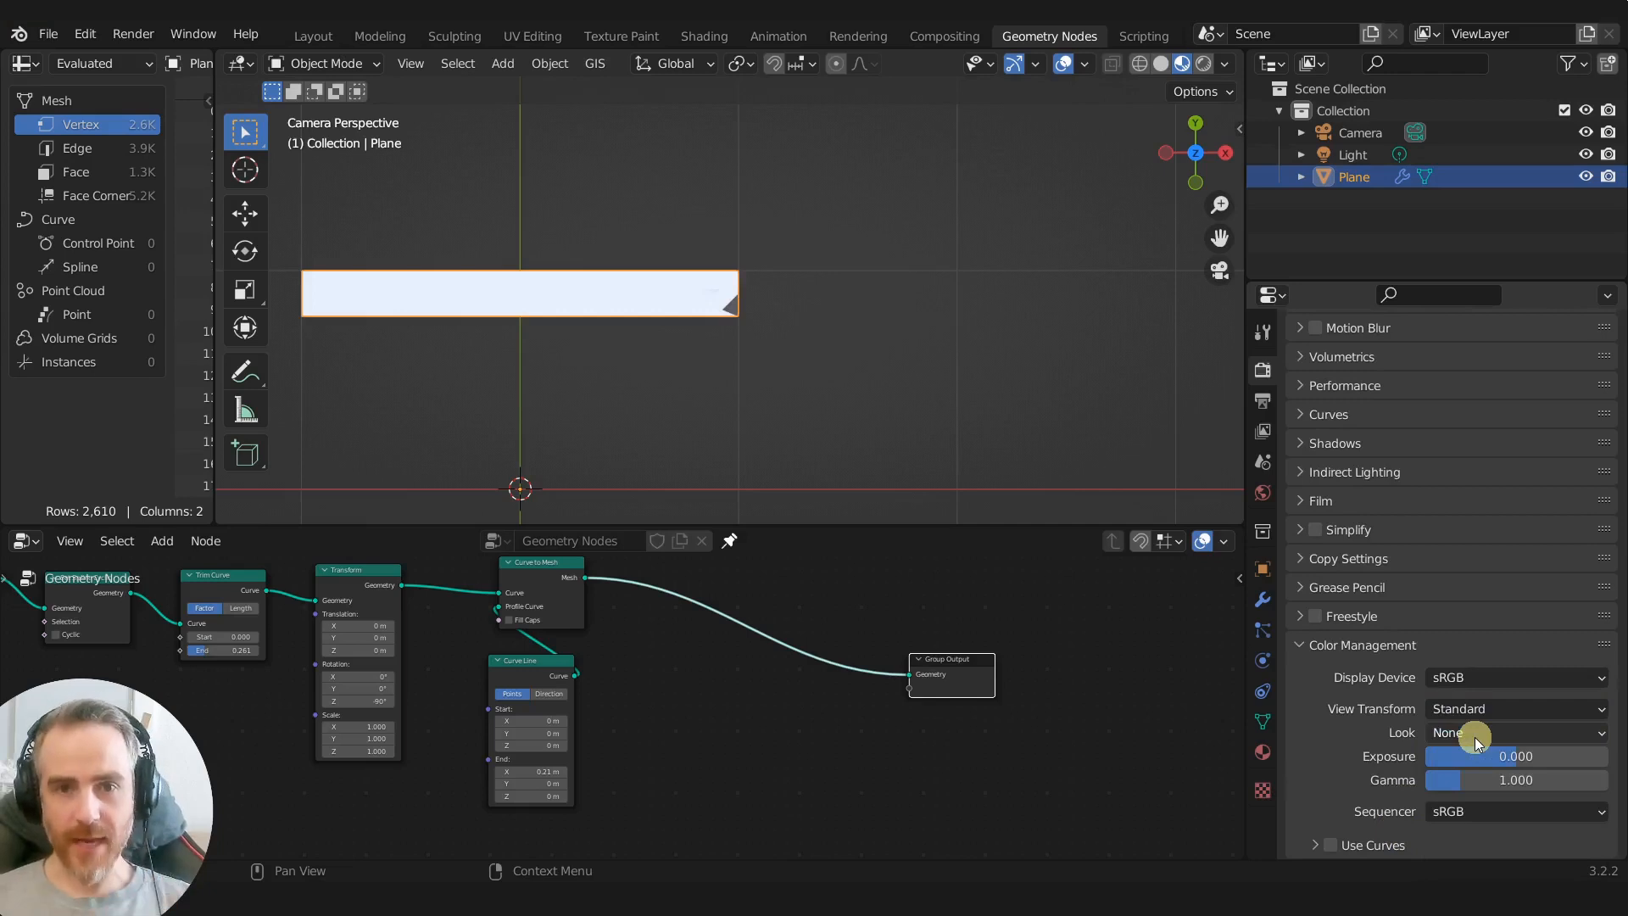
Step: Add a Set Material node between Curve to Mesh and Group Output
{"action": "left_click", "coordinate": [710, 701]}
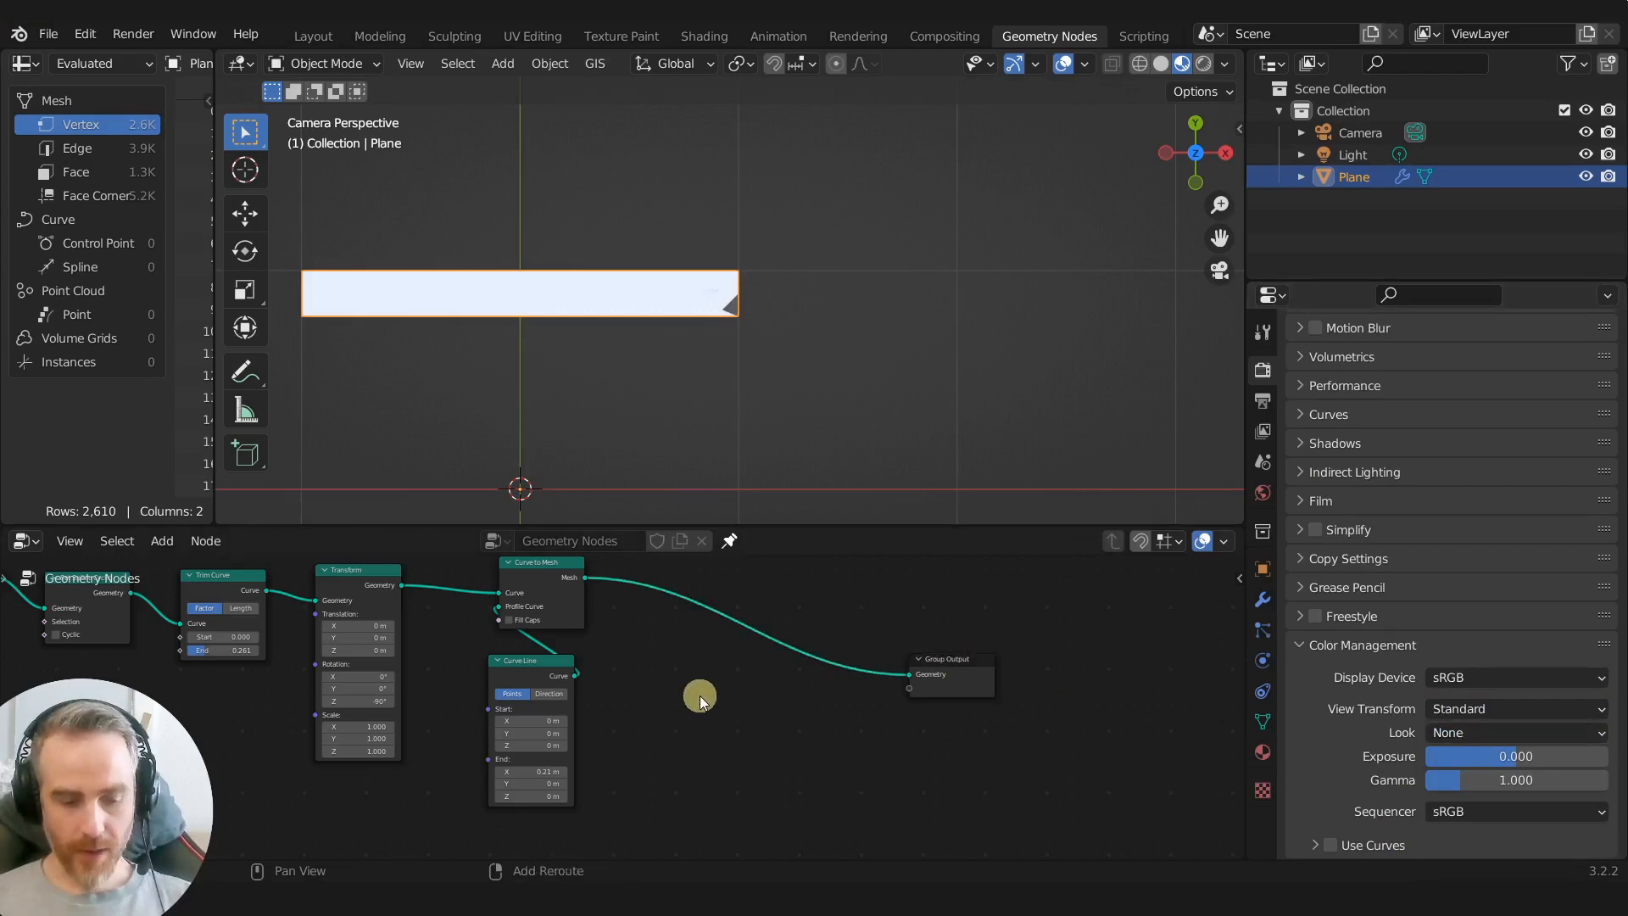
{"action": "key", "text": "shift+a"}
{"action": "type", "text": "s"}
{"action": "type", "text": "set m"}
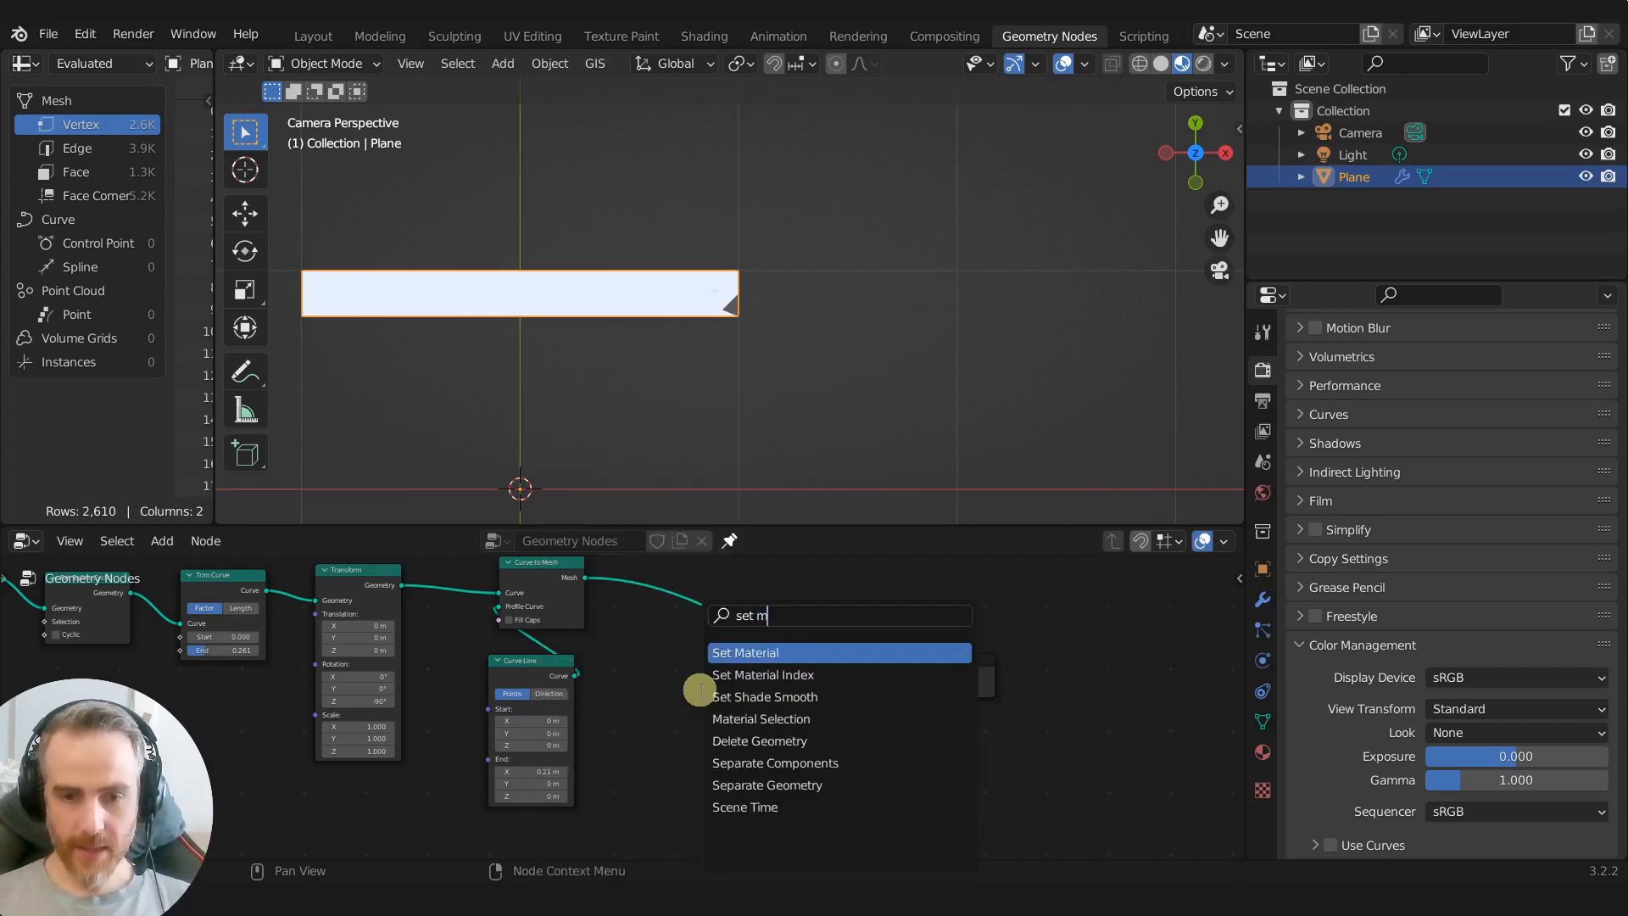
{"action": "key", "text": "Return"}
{"action": "left_click", "coordinate": [687, 603]}
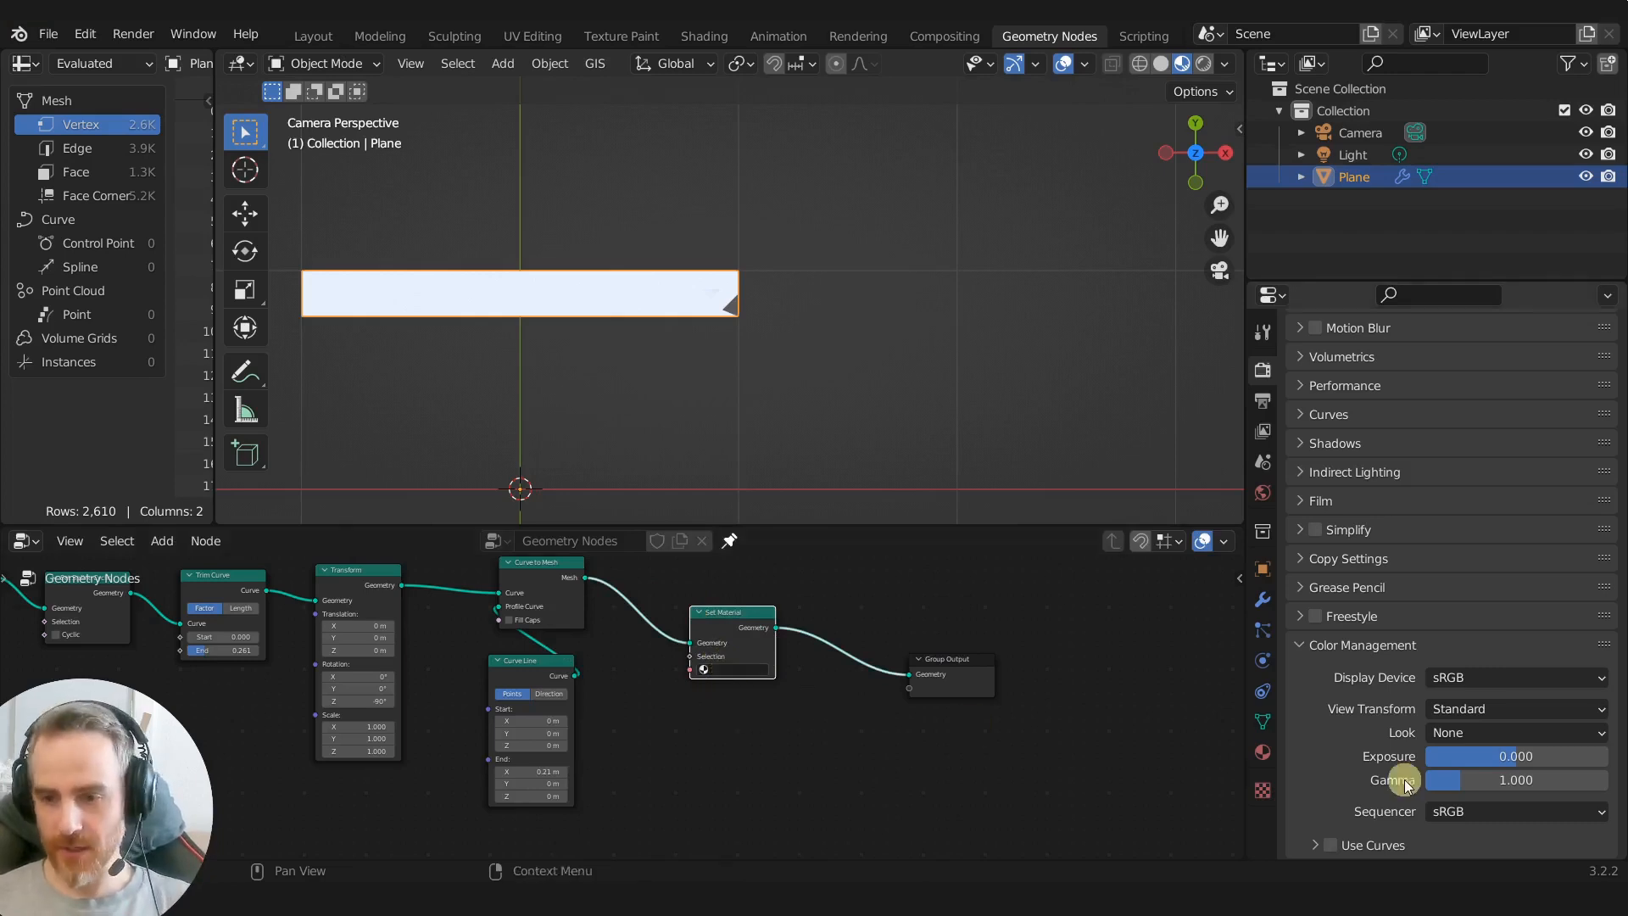
Step: Create a new material on the plane and name it Line
{"action": "left_click", "coordinate": [1267, 755]}
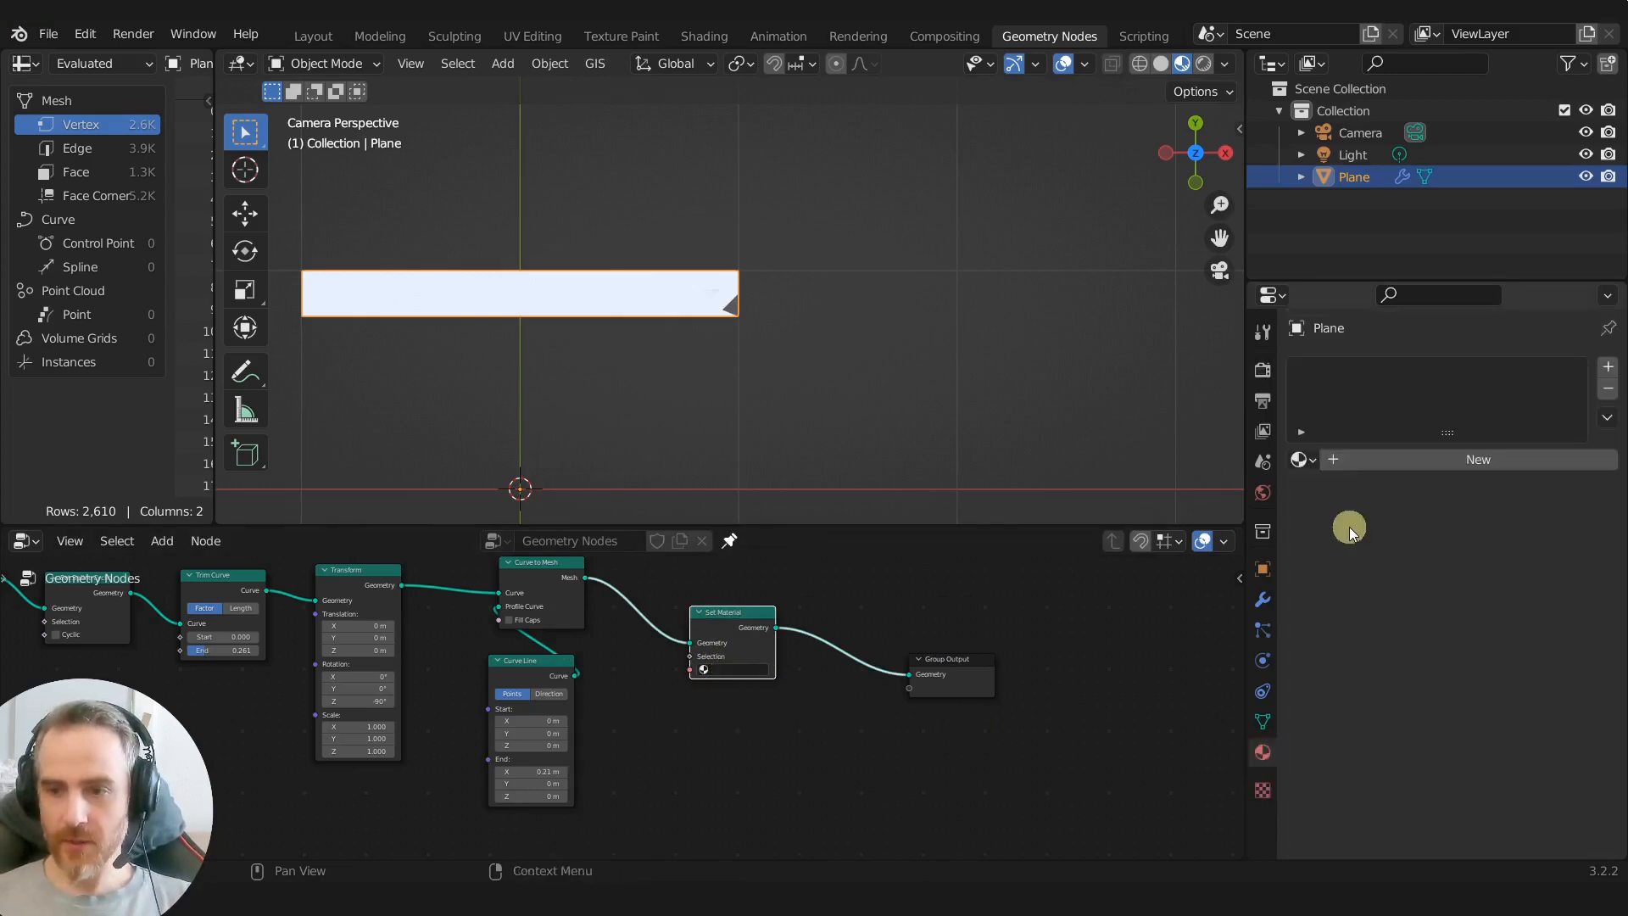
{"action": "left_click", "coordinate": [1400, 461]}
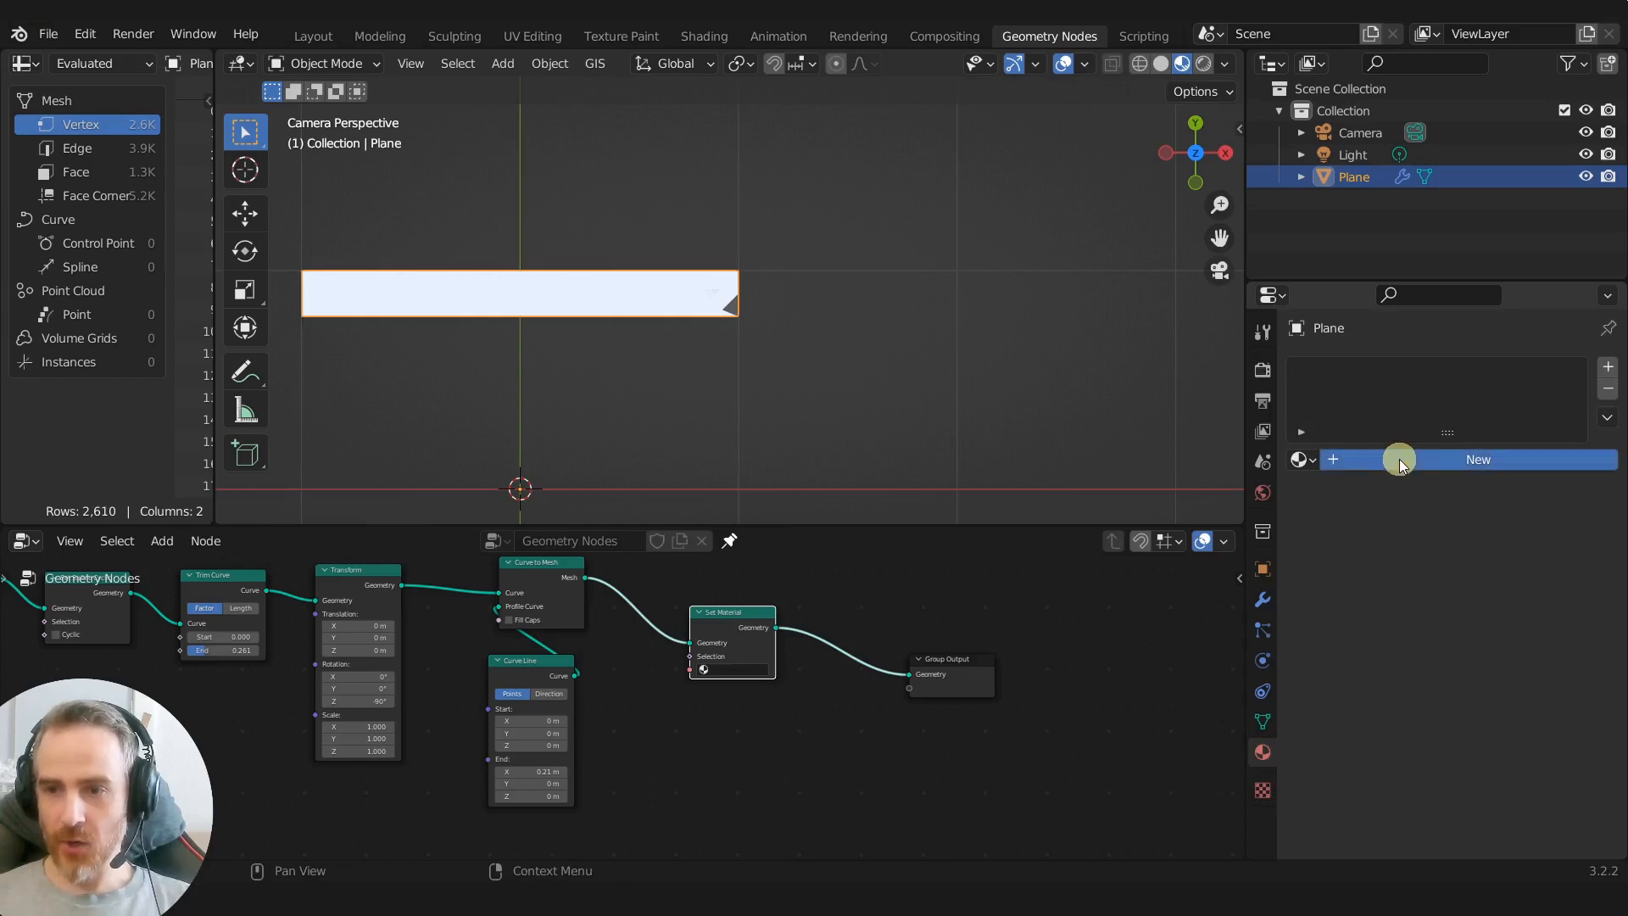
{"action": "double_click", "coordinate": [1367, 373]}
{"action": "type", "text": "Line"}
{"action": "key", "text": "Return"}
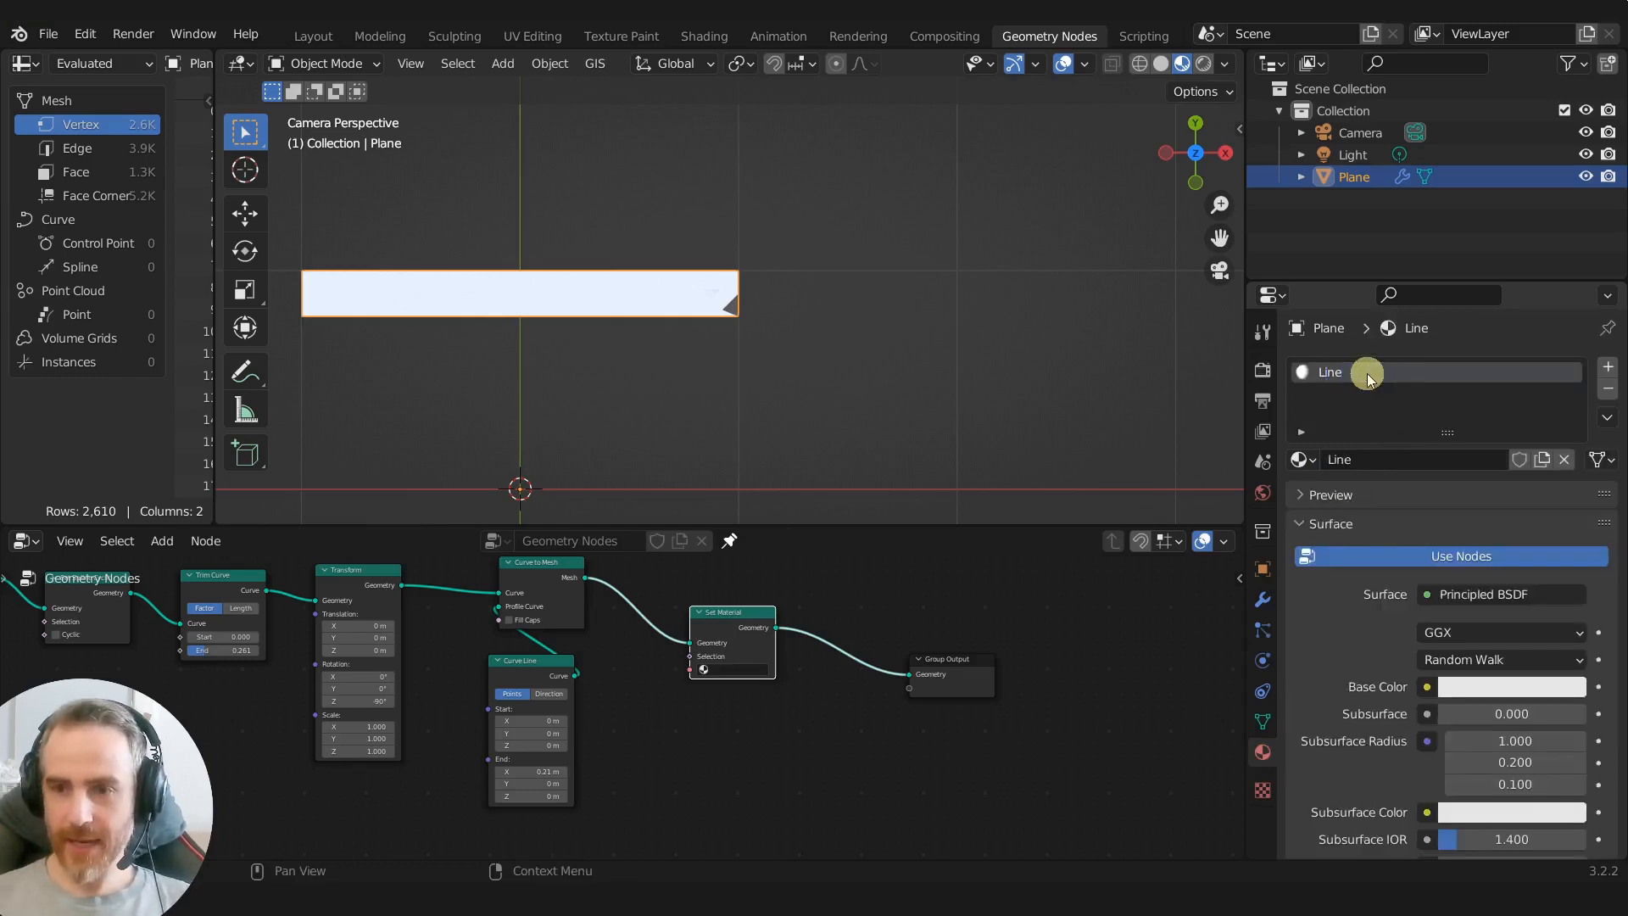
Step: Change the Line material's surface shader to Emission and make its color bright red
{"action": "left_click", "coordinate": [1465, 594]}
{"action": "left_click", "coordinate": [1330, 164]}
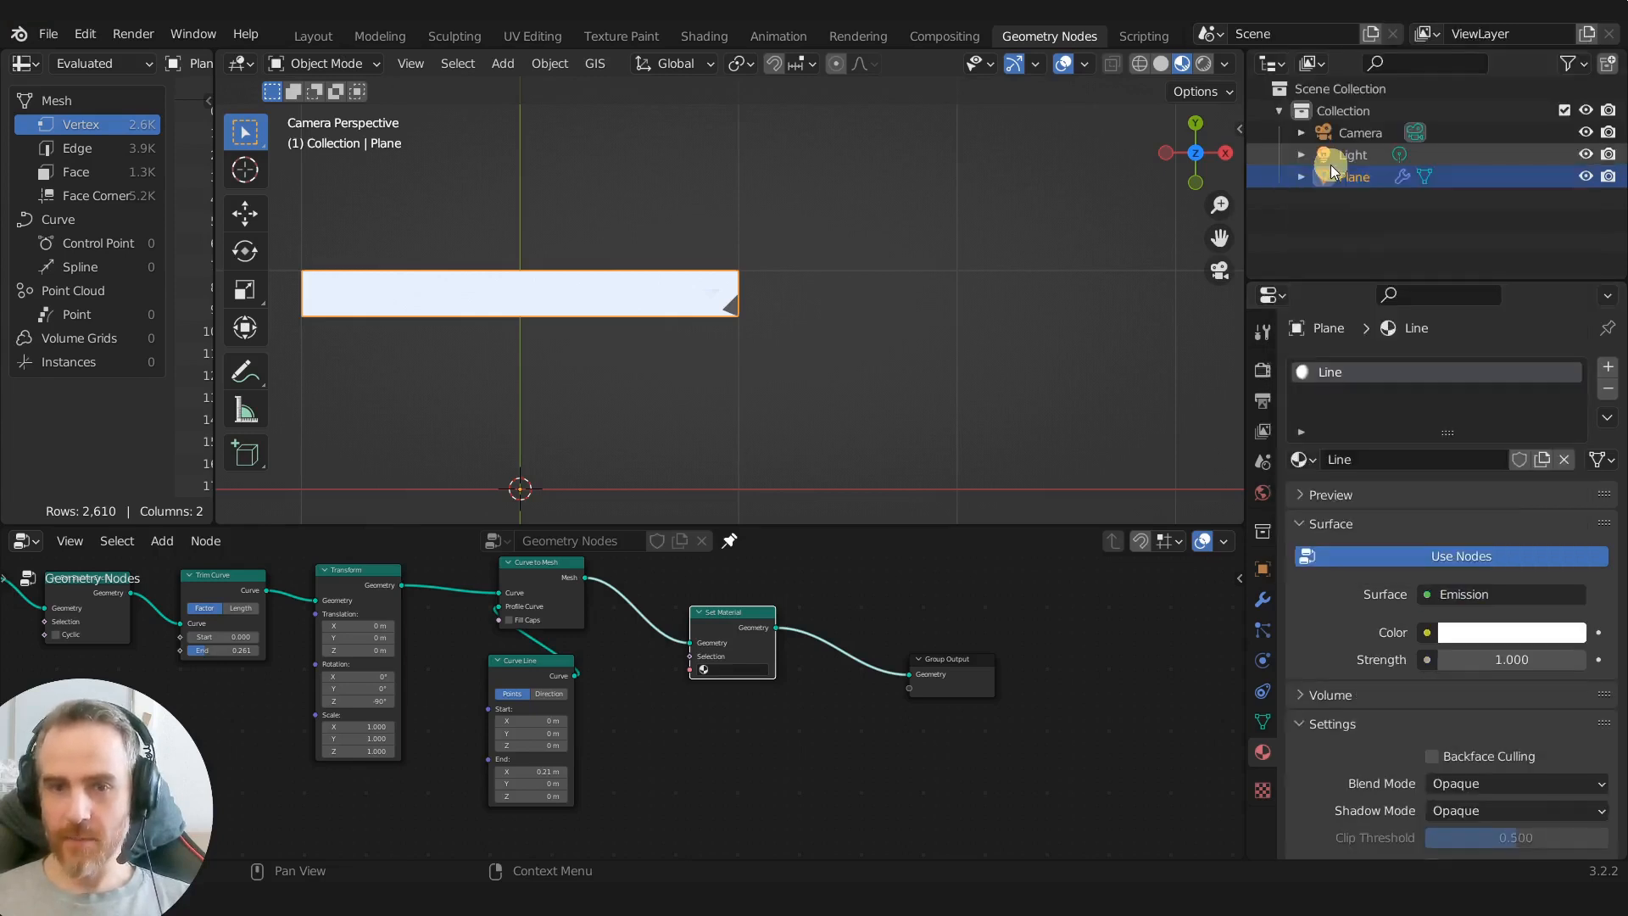
{"action": "left_click", "coordinate": [1497, 633]}
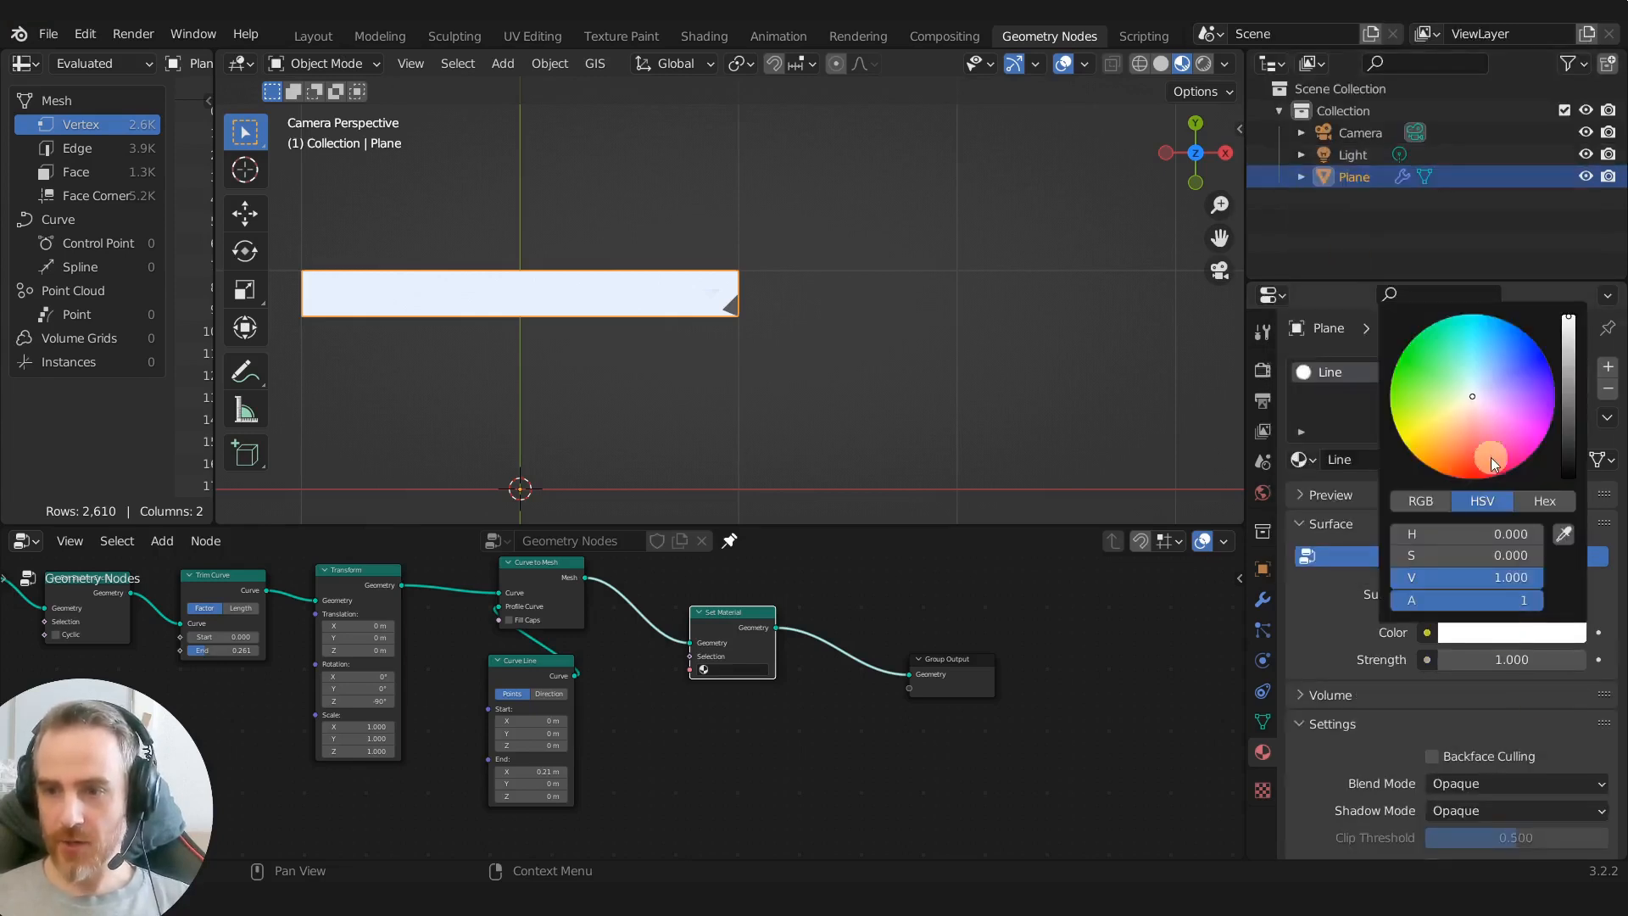
{"action": "left_click_drag", "start_coordinate": [1483, 444], "coordinate": [1470, 474]}
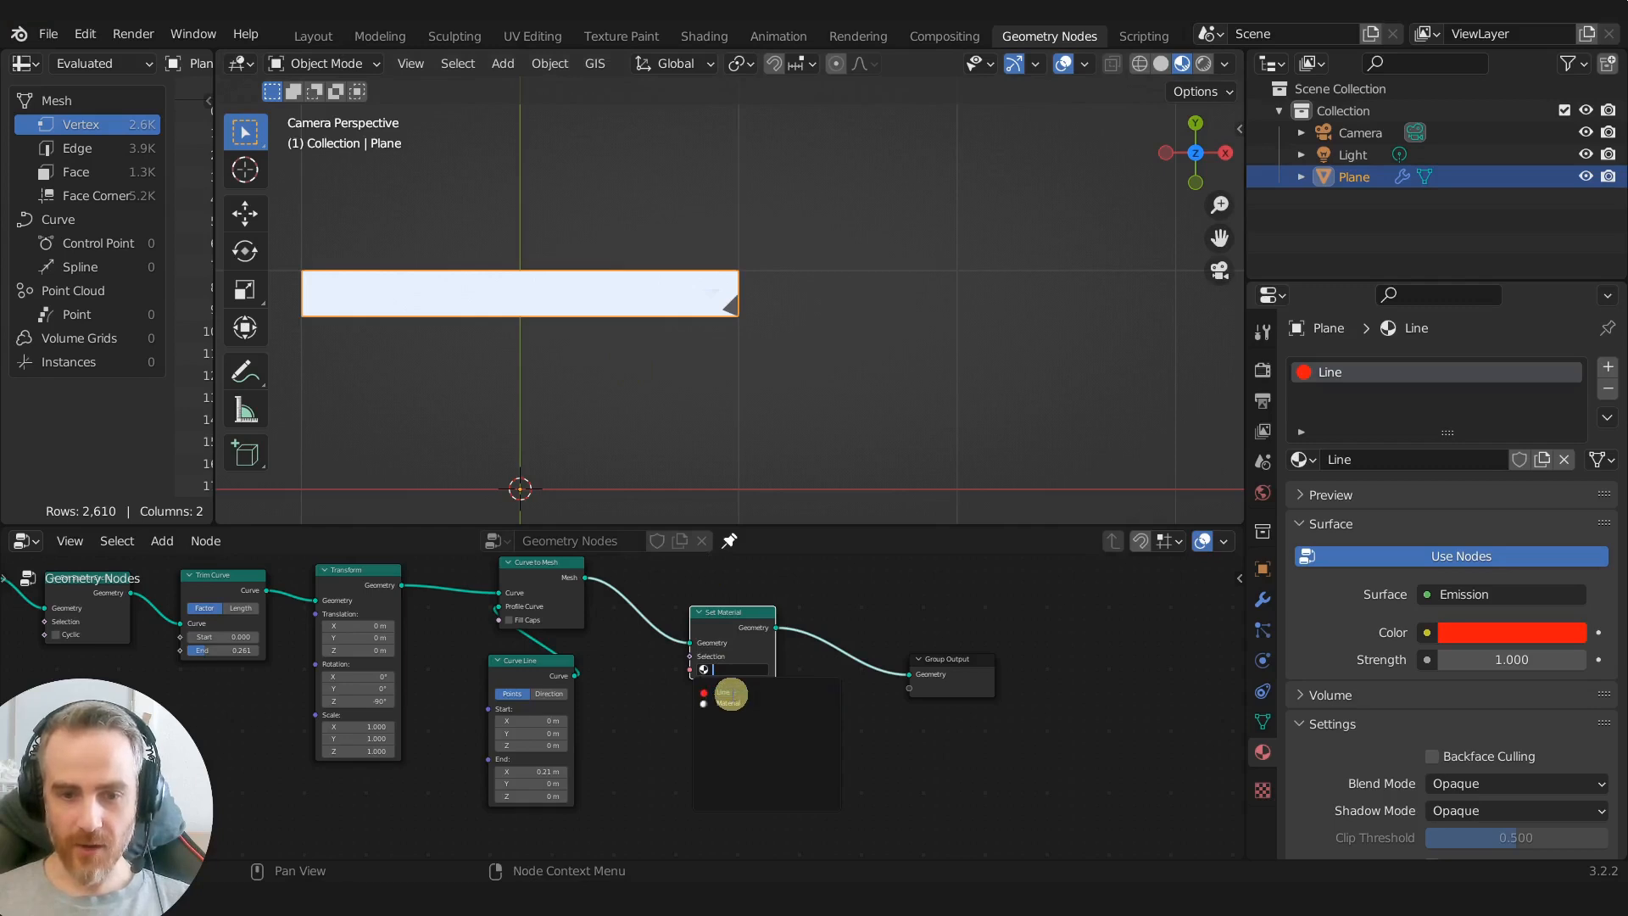
Step: Assign the Line material in the Set Material node
{"action": "left_click", "coordinate": [731, 693]}
{"action": "left_click", "coordinate": [726, 669]}
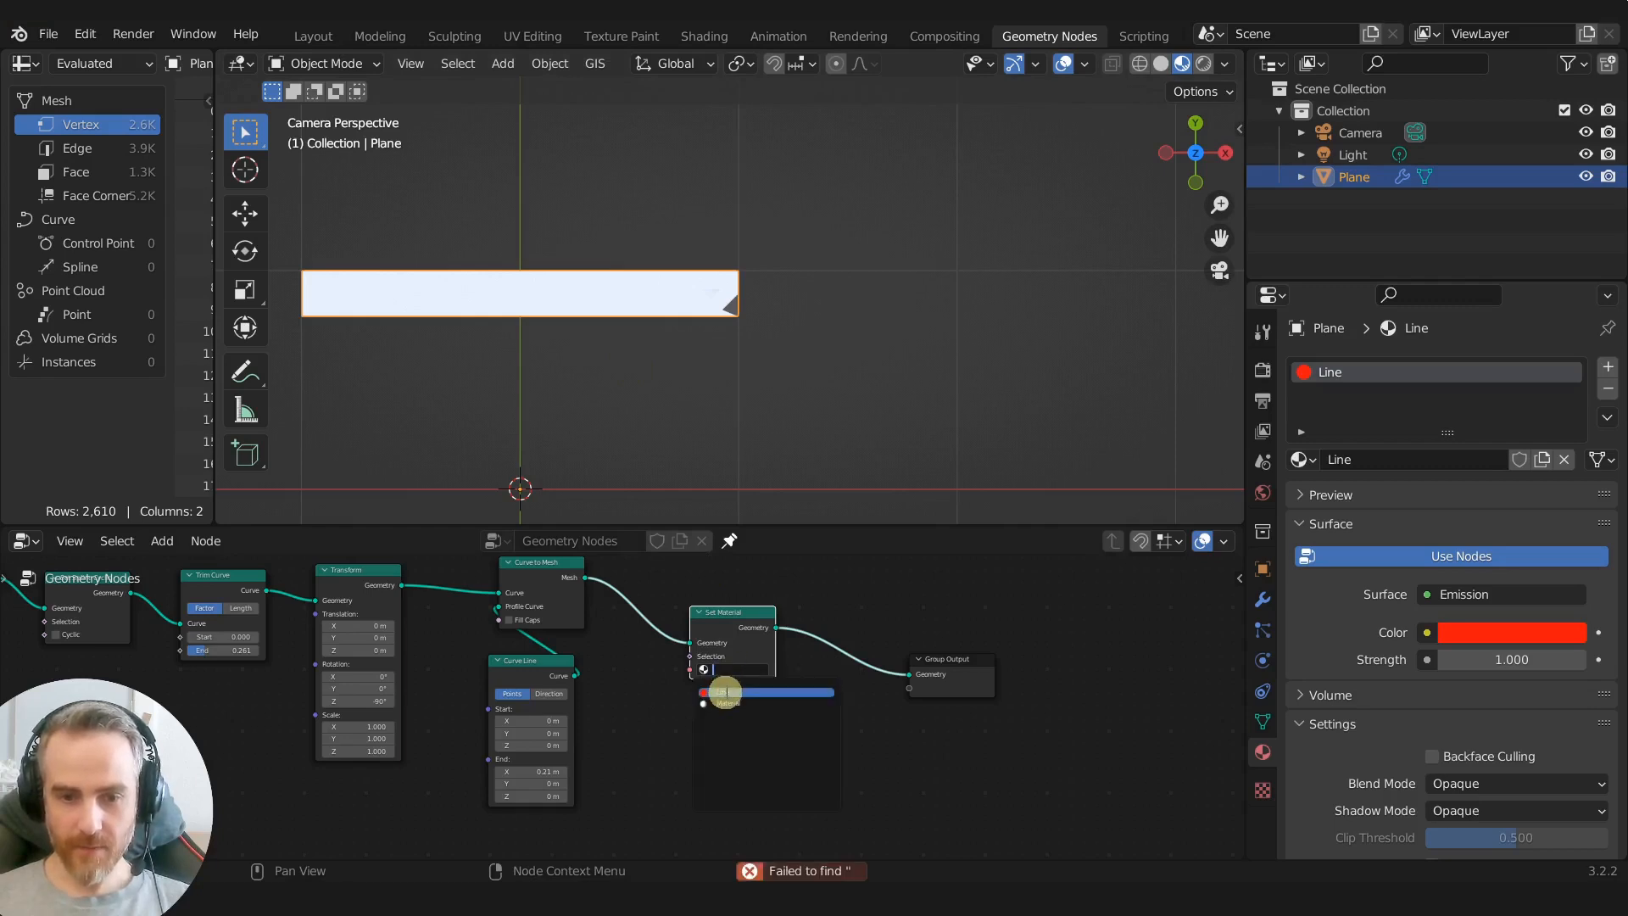
{"action": "left_click", "coordinate": [726, 694]}
{"action": "left_click", "coordinate": [767, 360]}
{"action": "scroll", "coordinate": [755, 349], "scroll_direction": "down", "scroll_amount": 2}
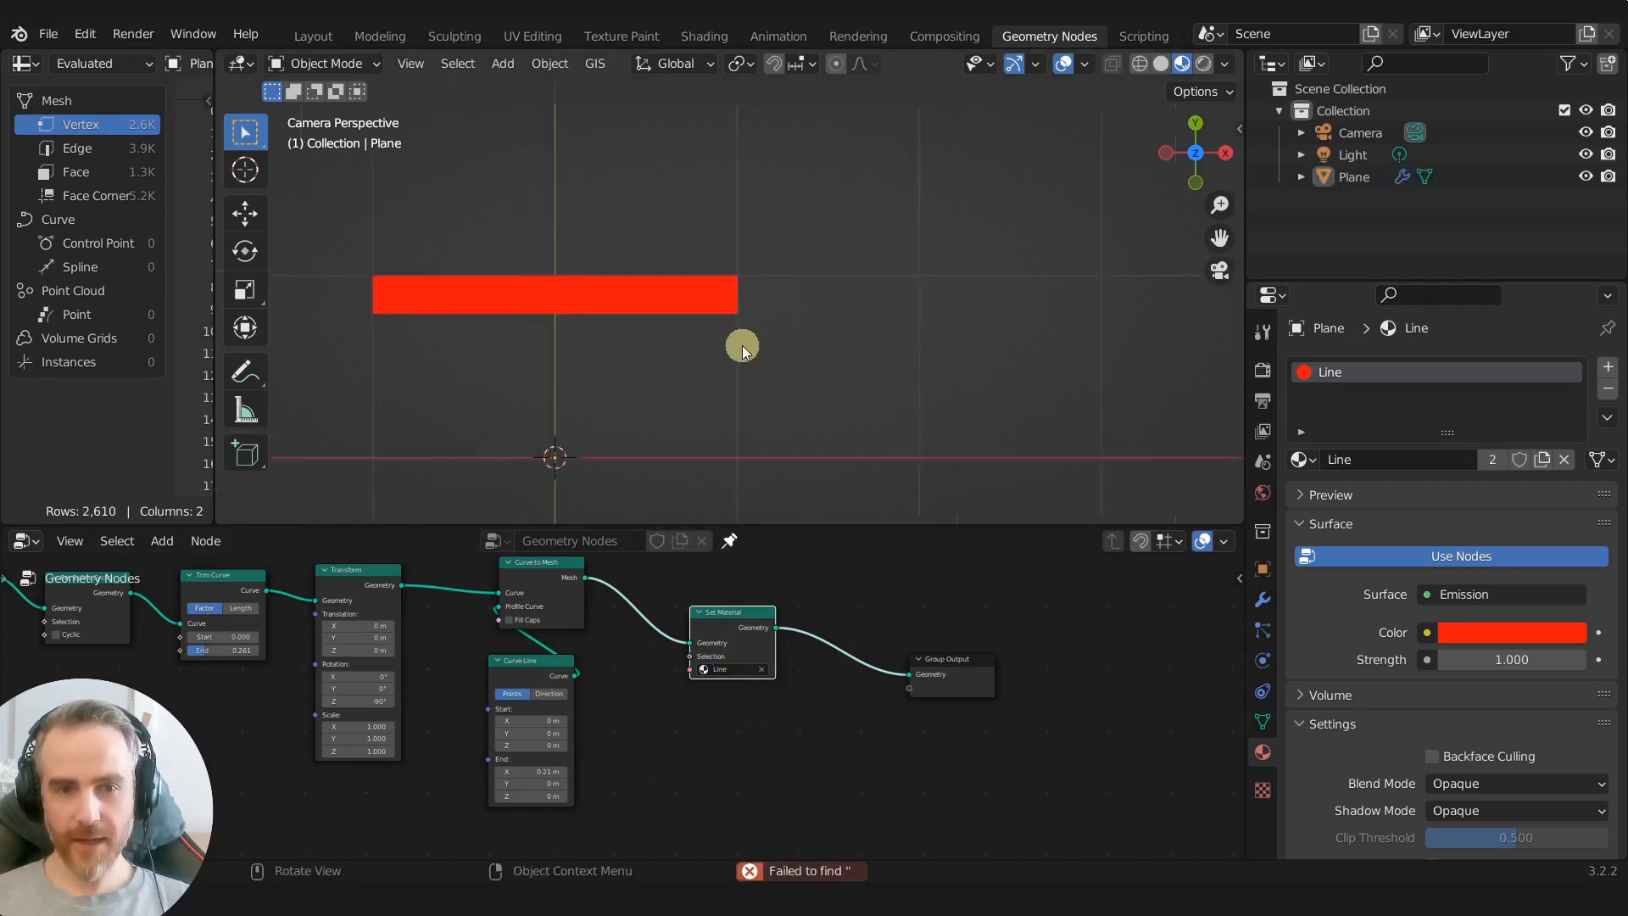
Step: Raise the Trim Curve's End to 0.423 and inspect the red border around its corner
{"action": "scroll", "coordinate": [754, 350], "scroll_direction": "up", "scroll_amount": 3}
{"action": "scroll", "coordinate": [623, 687], "scroll_direction": "up", "scroll_amount": 2}
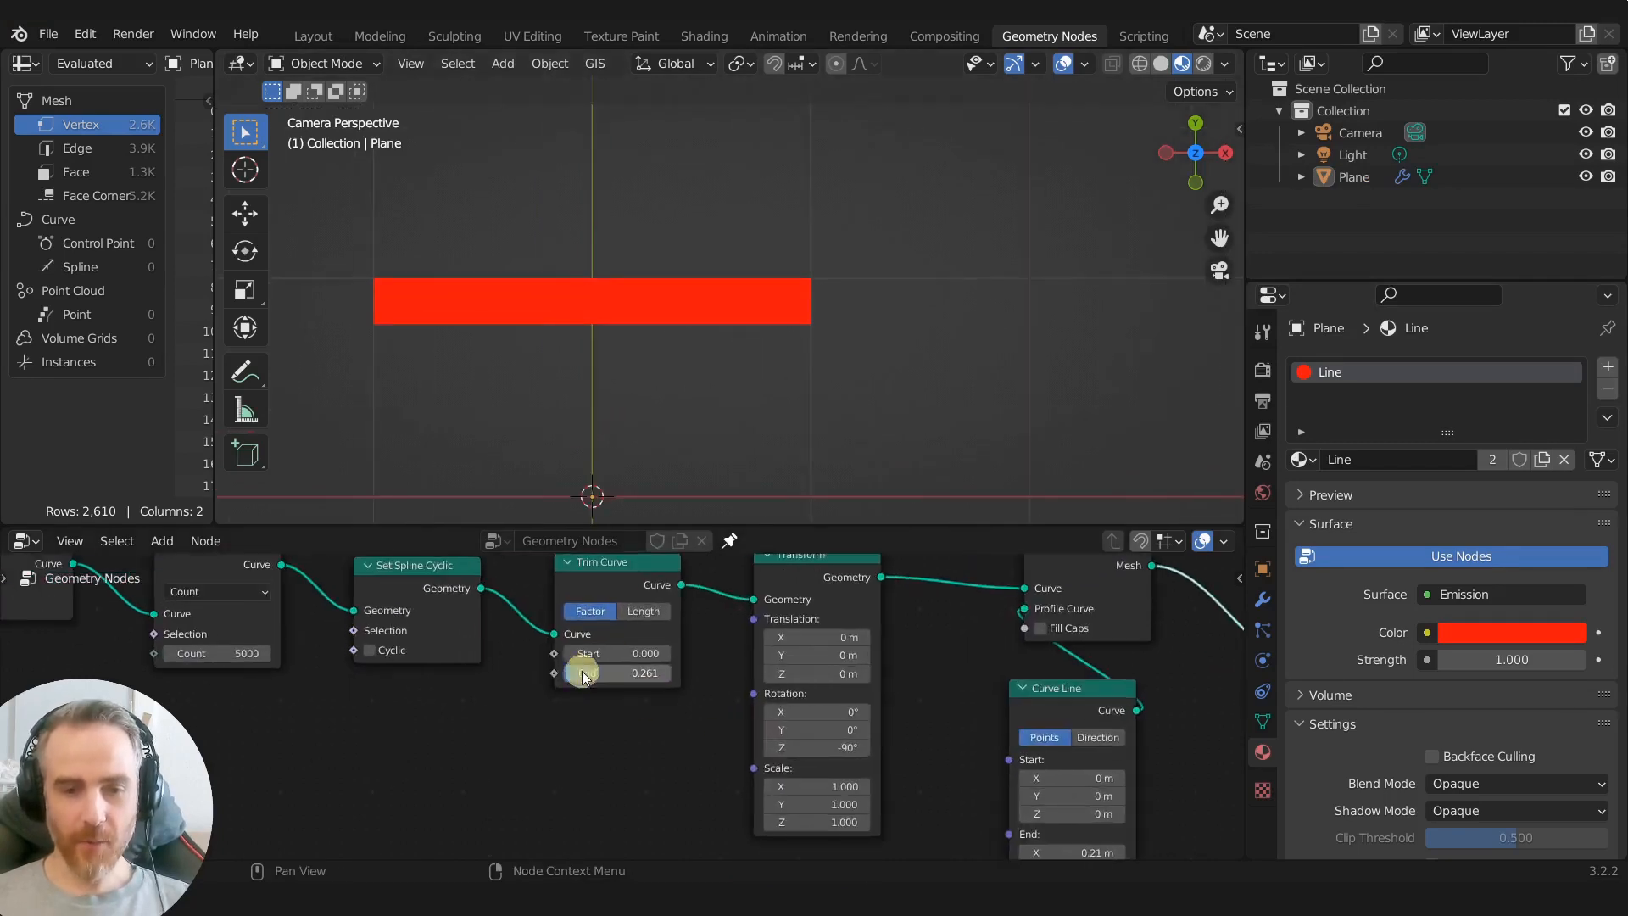
{"action": "left_click_drag", "start_coordinate": [588, 676], "coordinate": [616, 640]}
{"action": "scroll", "coordinate": [739, 443], "scroll_direction": "down", "scroll_amount": 5}
{"action": "scroll", "coordinate": [761, 391], "scroll_direction": "up", "scroll_amount": 3}
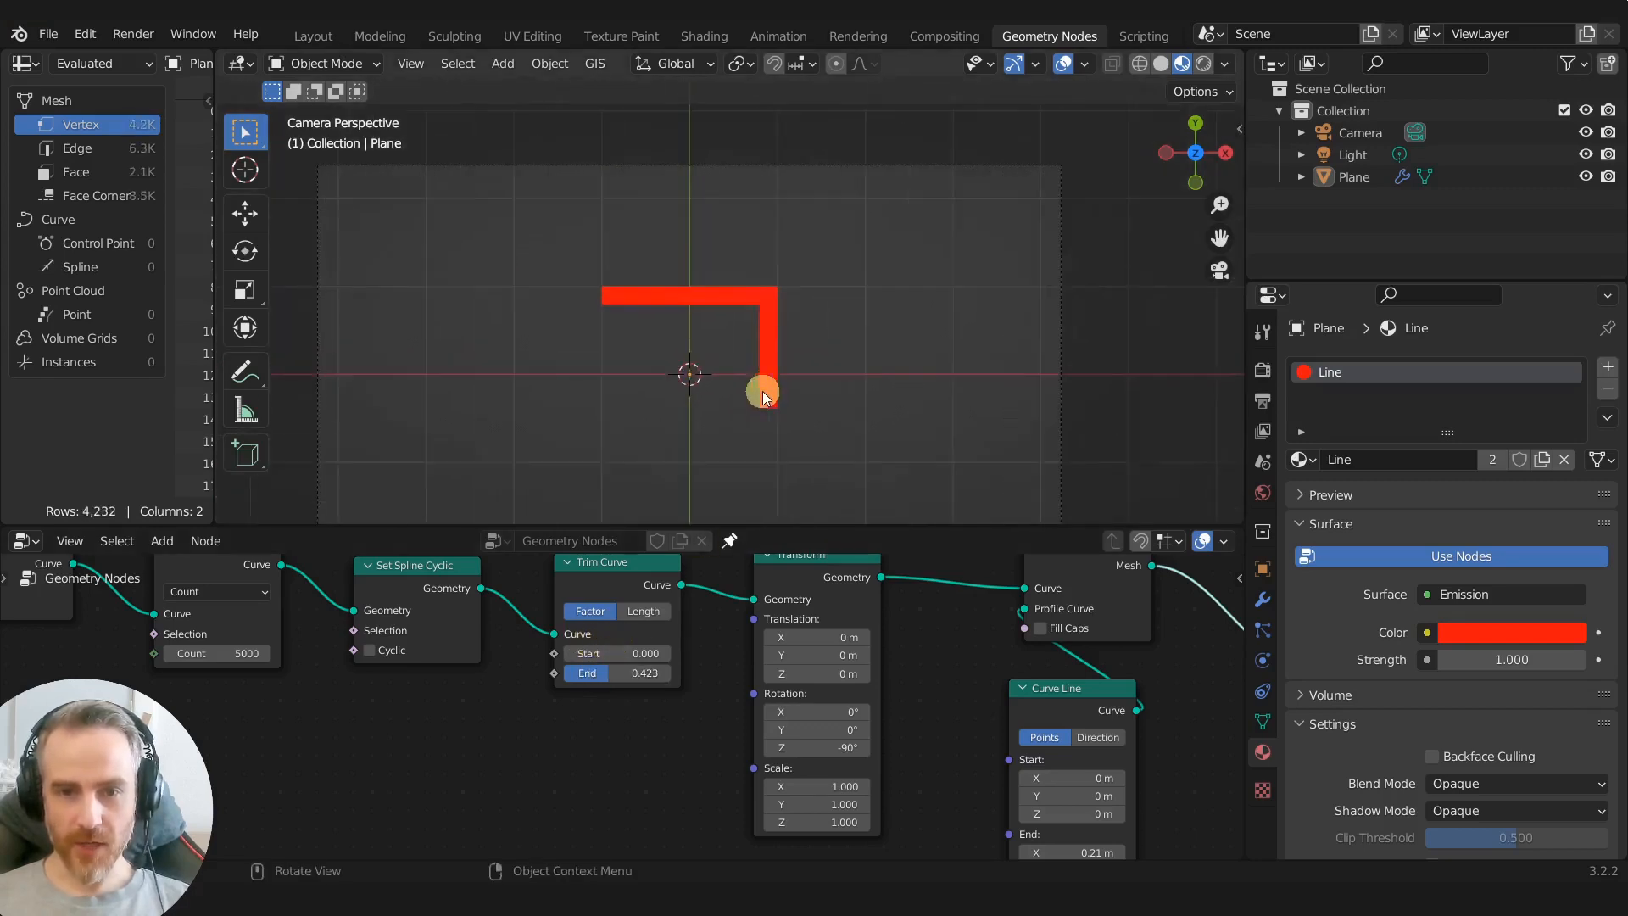
{"action": "middle_click_drag", "start_coordinate": [762, 392], "coordinate": [716, 379], "text": "shift"}
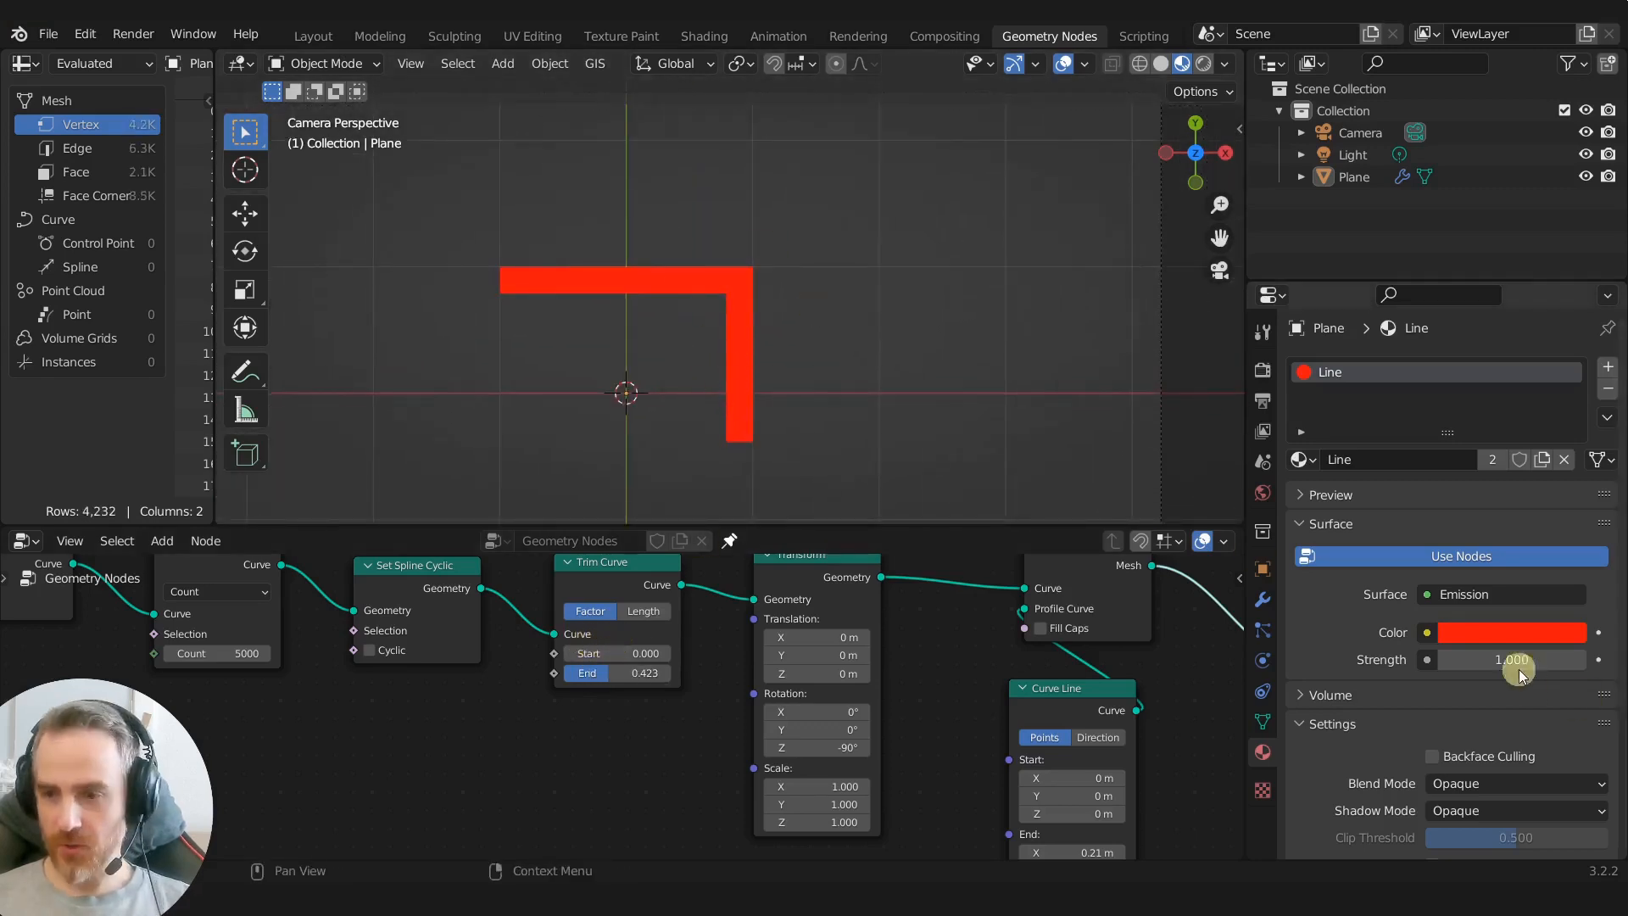
Step: Desaturate the Line material's emission color slightly to a softer red
{"action": "left_click", "coordinate": [1499, 643]}
{"action": "left_click_drag", "start_coordinate": [1523, 556], "coordinate": [1518, 555]}
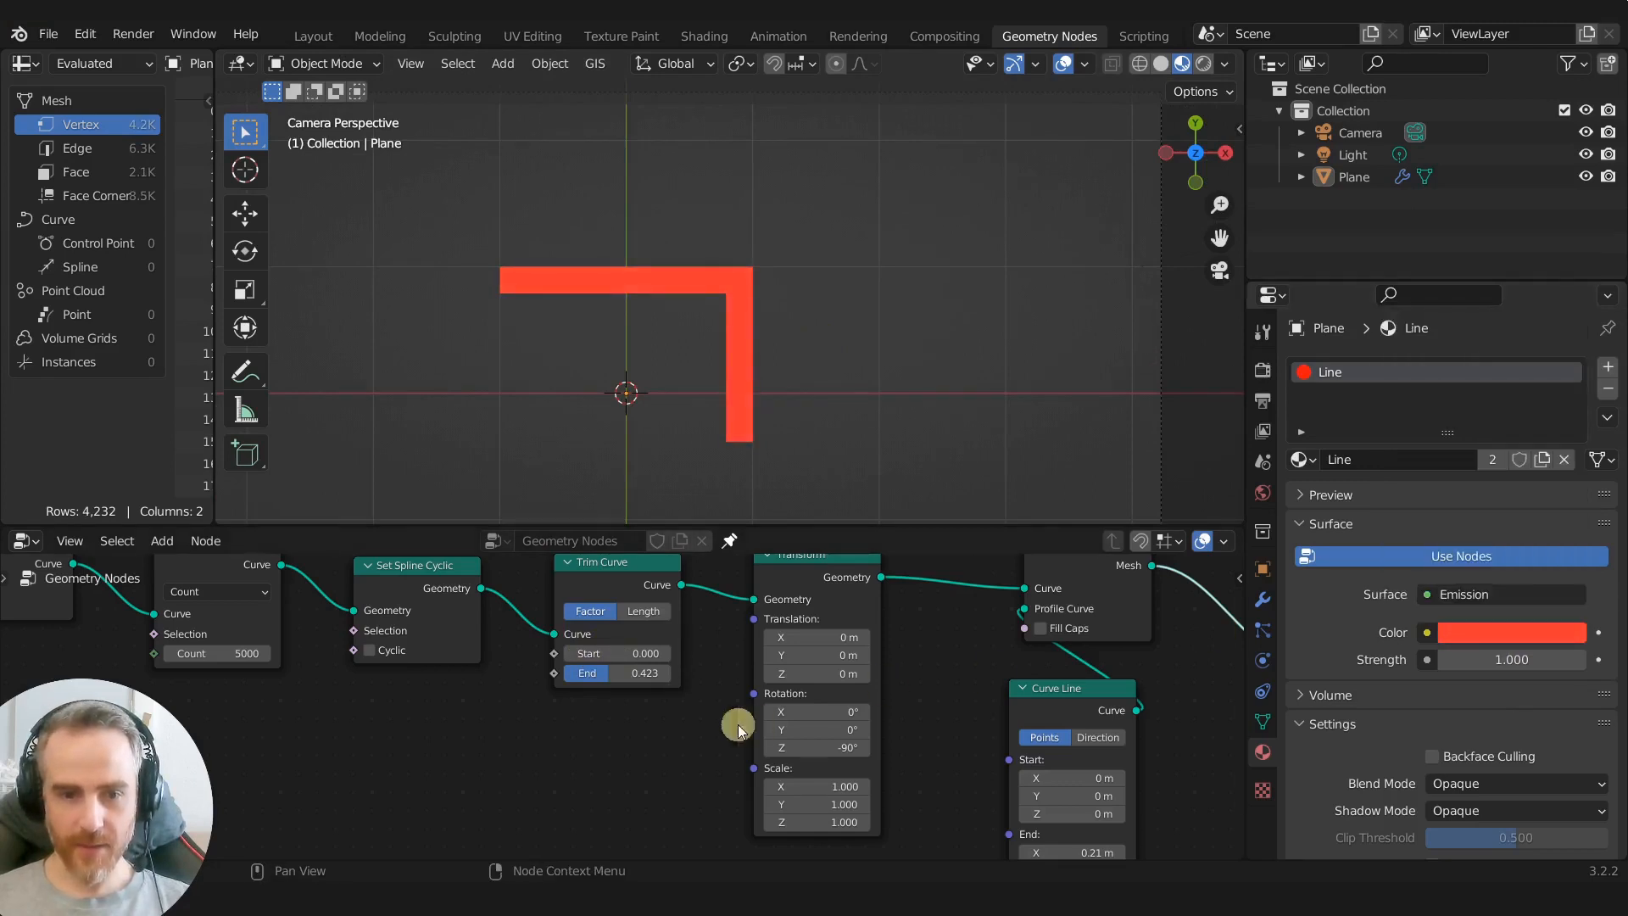
Step: Set the Trim Curve node's End factor to 1.000 to close the square outline
{"action": "left_click_drag", "start_coordinate": [600, 673], "coordinate": [676, 660]}
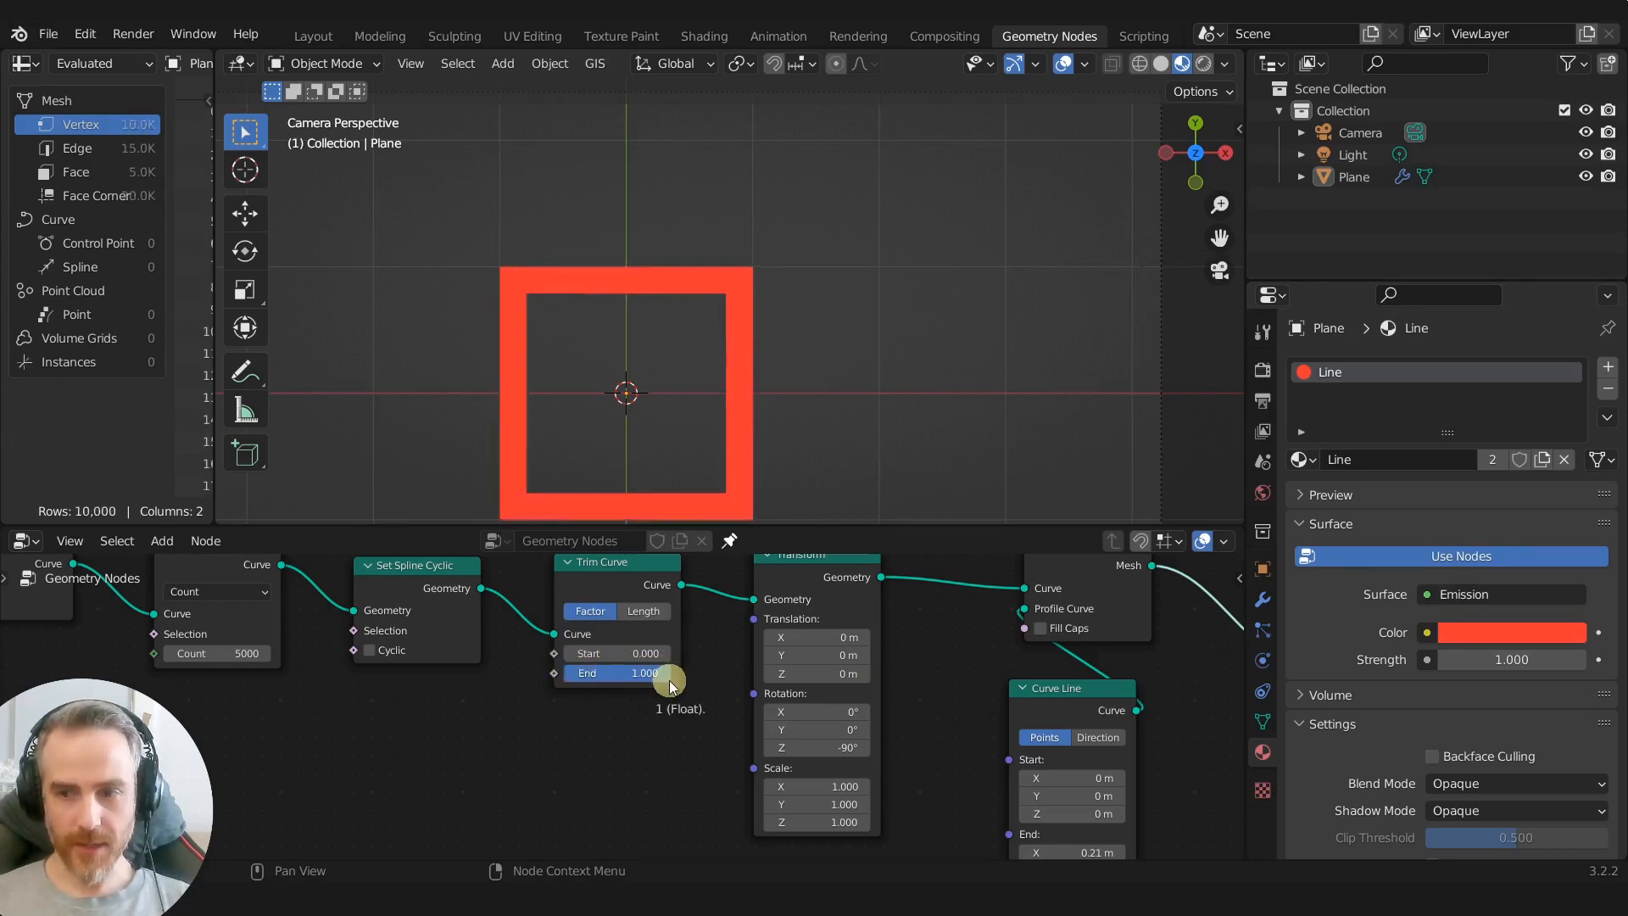
{"action": "scroll", "coordinate": [669, 680], "scroll_direction": "down", "scroll_amount": 2}
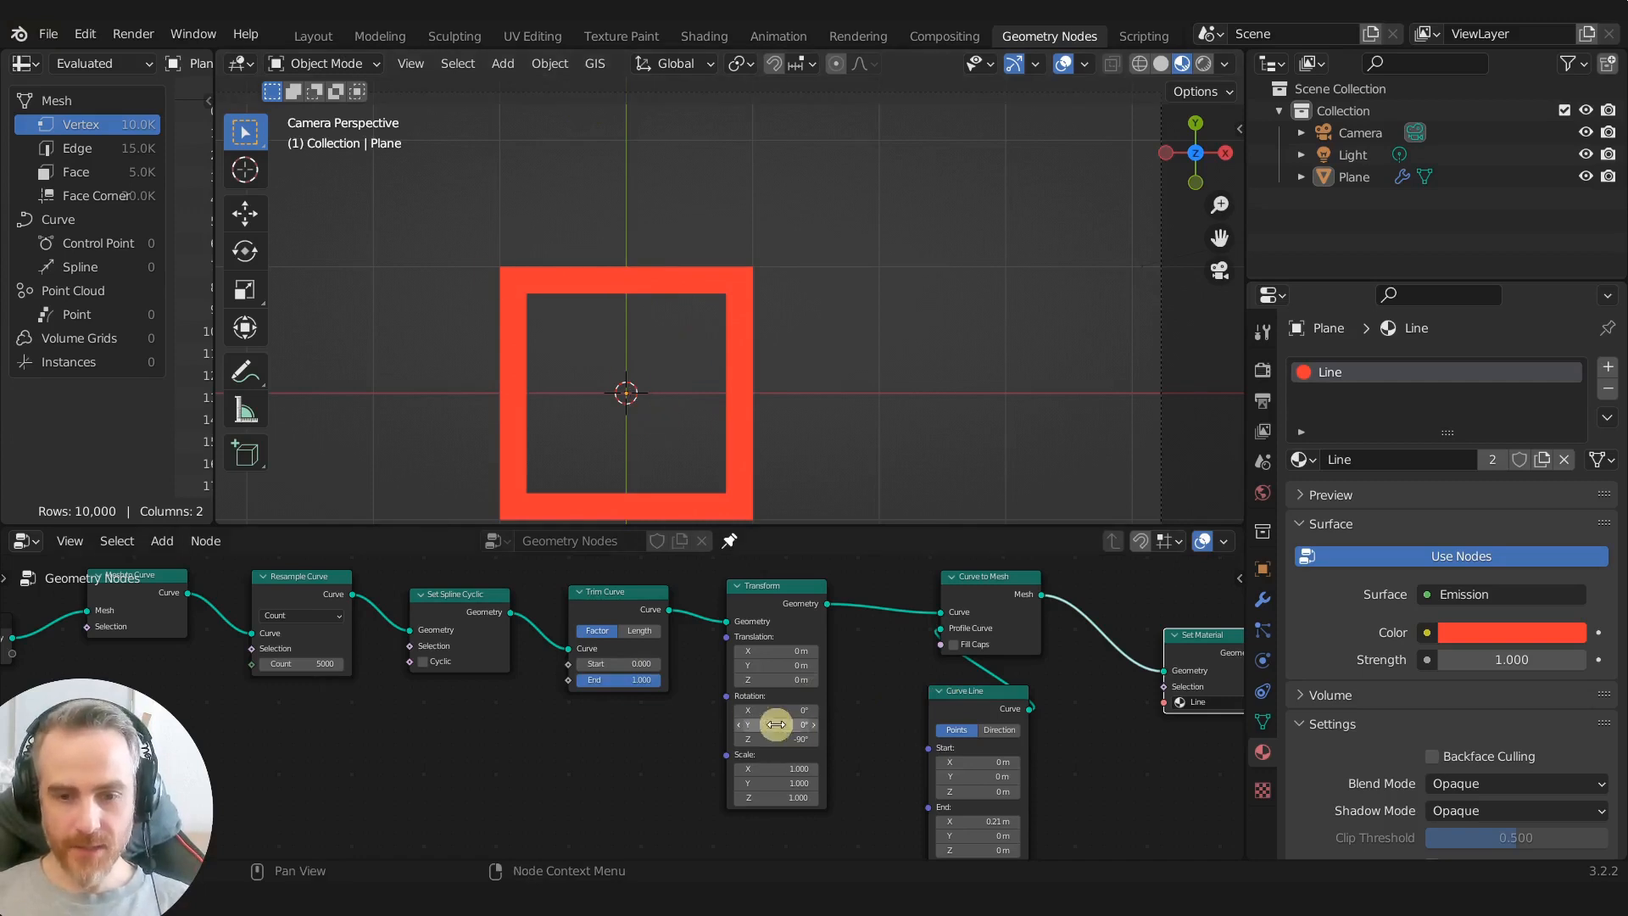
Step: Try stretching the square by raising the Transform node's X scale to 1.700
{"action": "scroll", "coordinate": [839, 758], "scroll_direction": "up", "scroll_amount": 1}
{"action": "scroll", "coordinate": [848, 755], "scroll_direction": "up", "scroll_amount": 1}
{"action": "left_click_drag", "start_coordinate": [831, 780], "coordinate": [817, 775]}
{"action": "scroll", "coordinate": [807, 298], "scroll_direction": "down", "scroll_amount": 1}
{"action": "scroll", "coordinate": [807, 298], "scroll_direction": "down", "scroll_amount": 2}
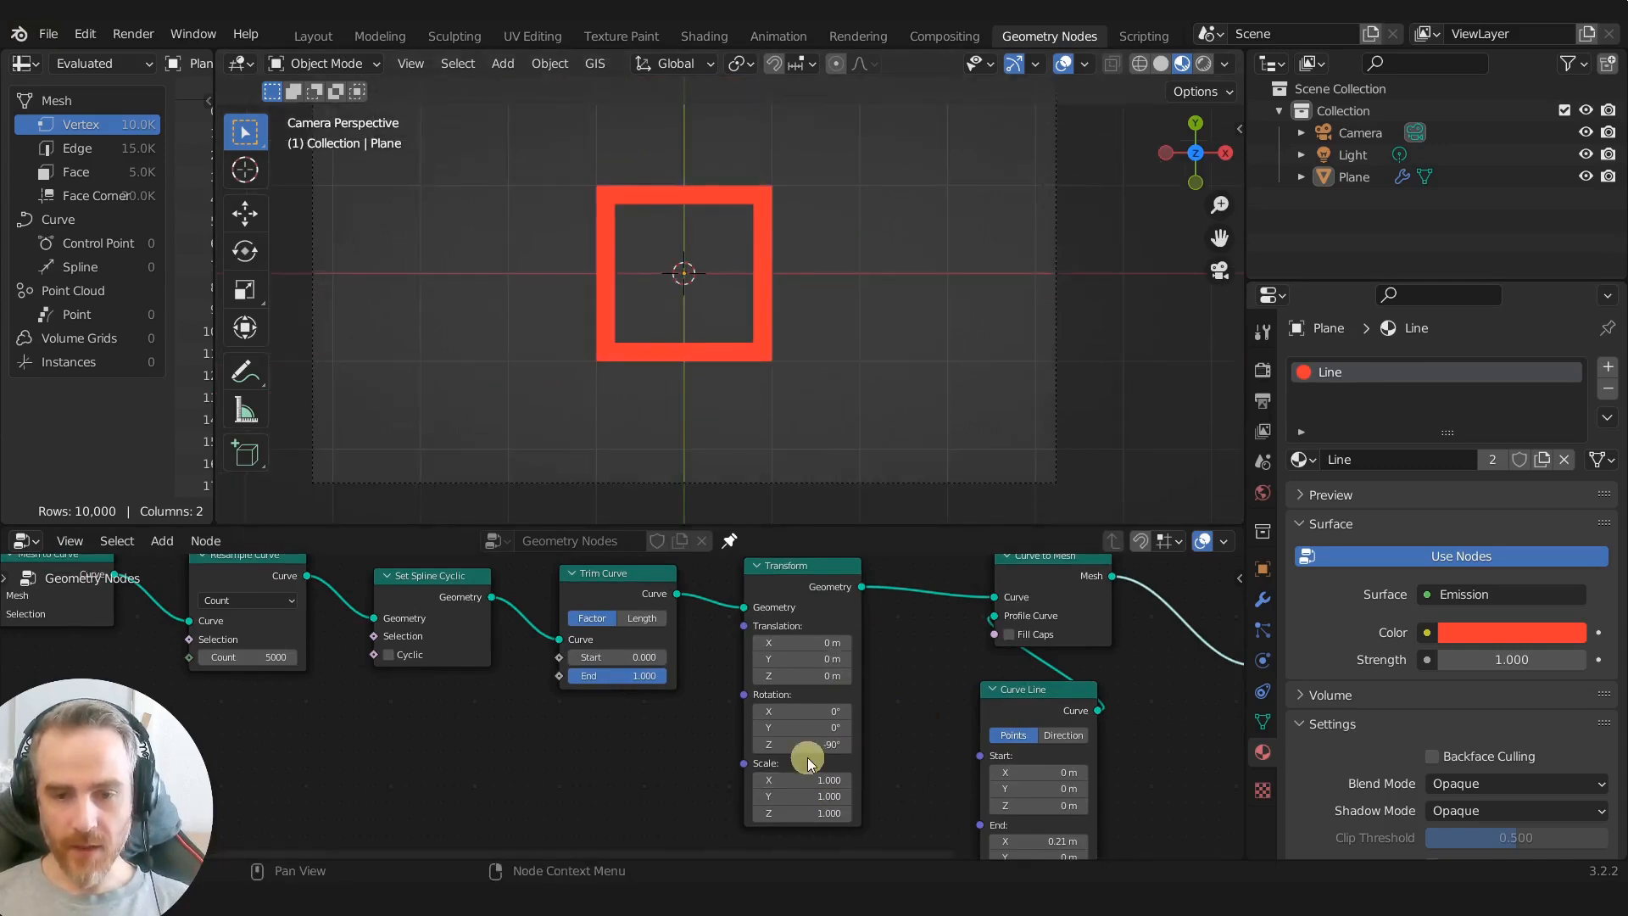
{"action": "left_click_drag", "start_coordinate": [817, 777], "coordinate": [805, 778]}
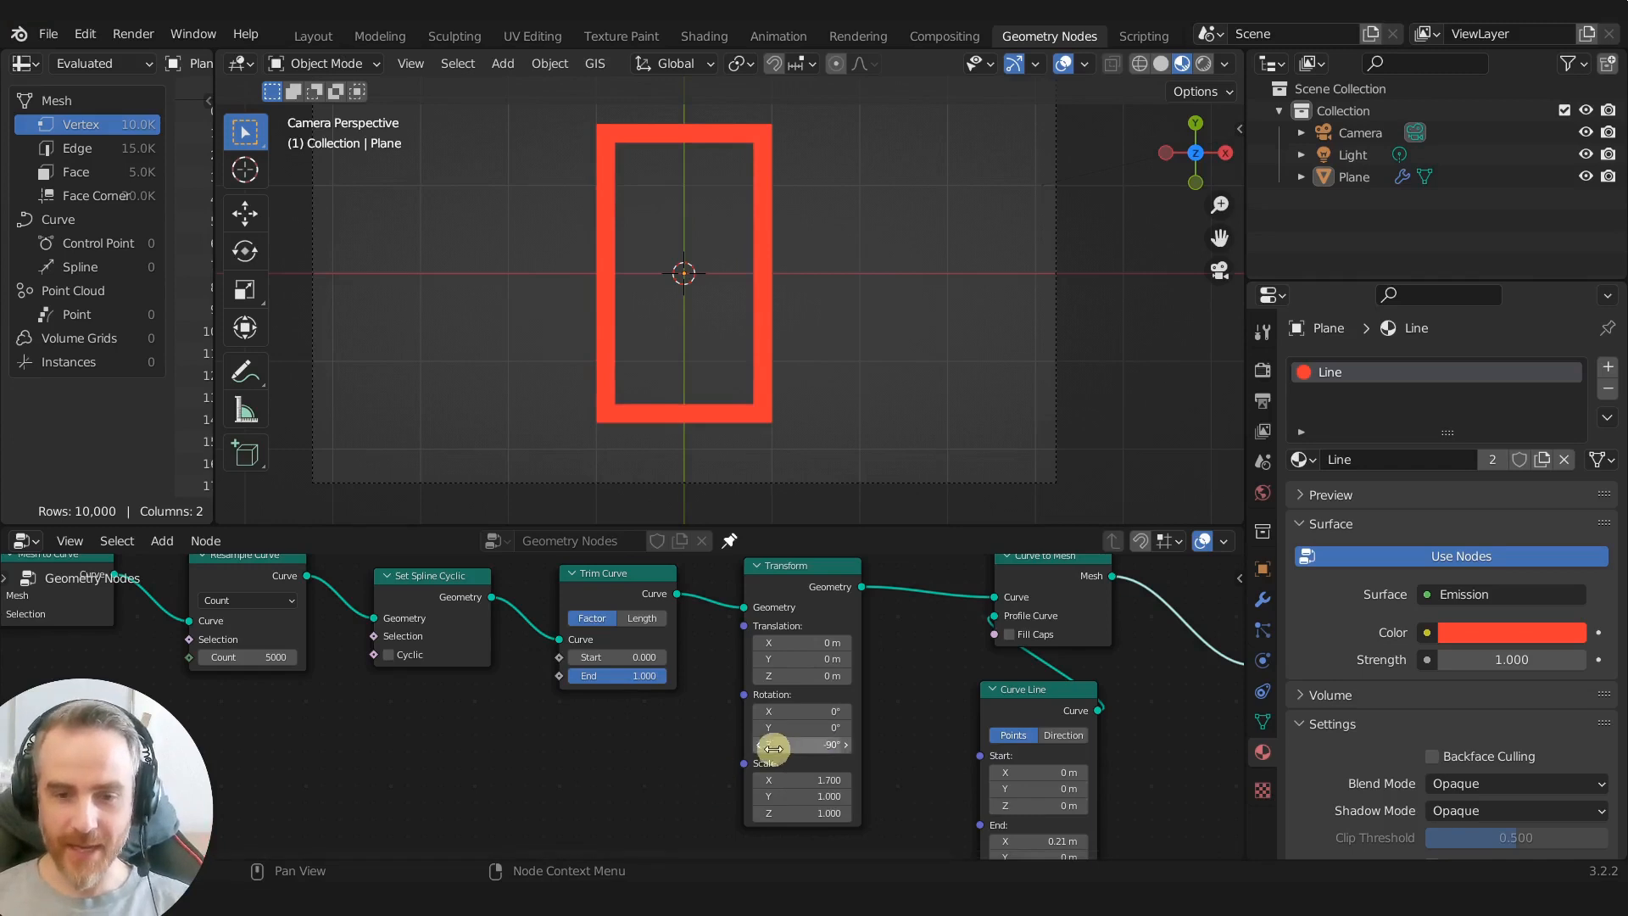
{"action": "mouse_move", "coordinate": [813, 802]}
{"action": "left_mouse_down"}
{"action": "mouse_move", "coordinate": [840, 795]}
{"action": "mouse_move", "coordinate": [810, 796]}
{"action": "left_mouse_up"}
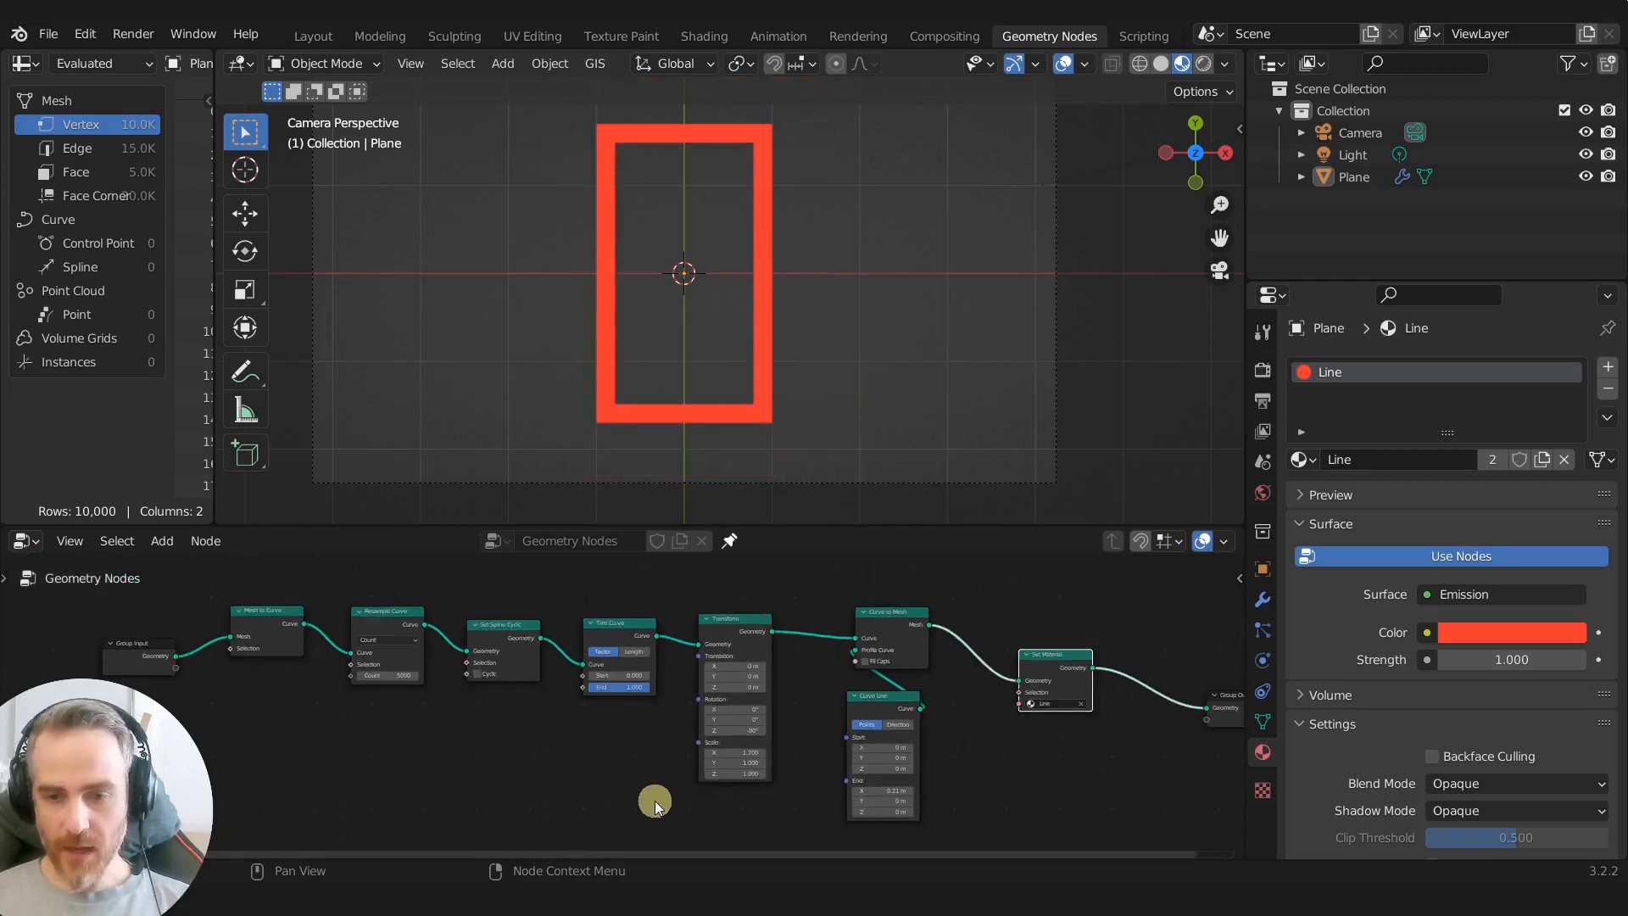
Step: Reset the Transform node's X scale to its default value of 1.000
{"action": "scroll", "coordinate": [655, 801], "scroll_direction": "down", "scroll_amount": 1}
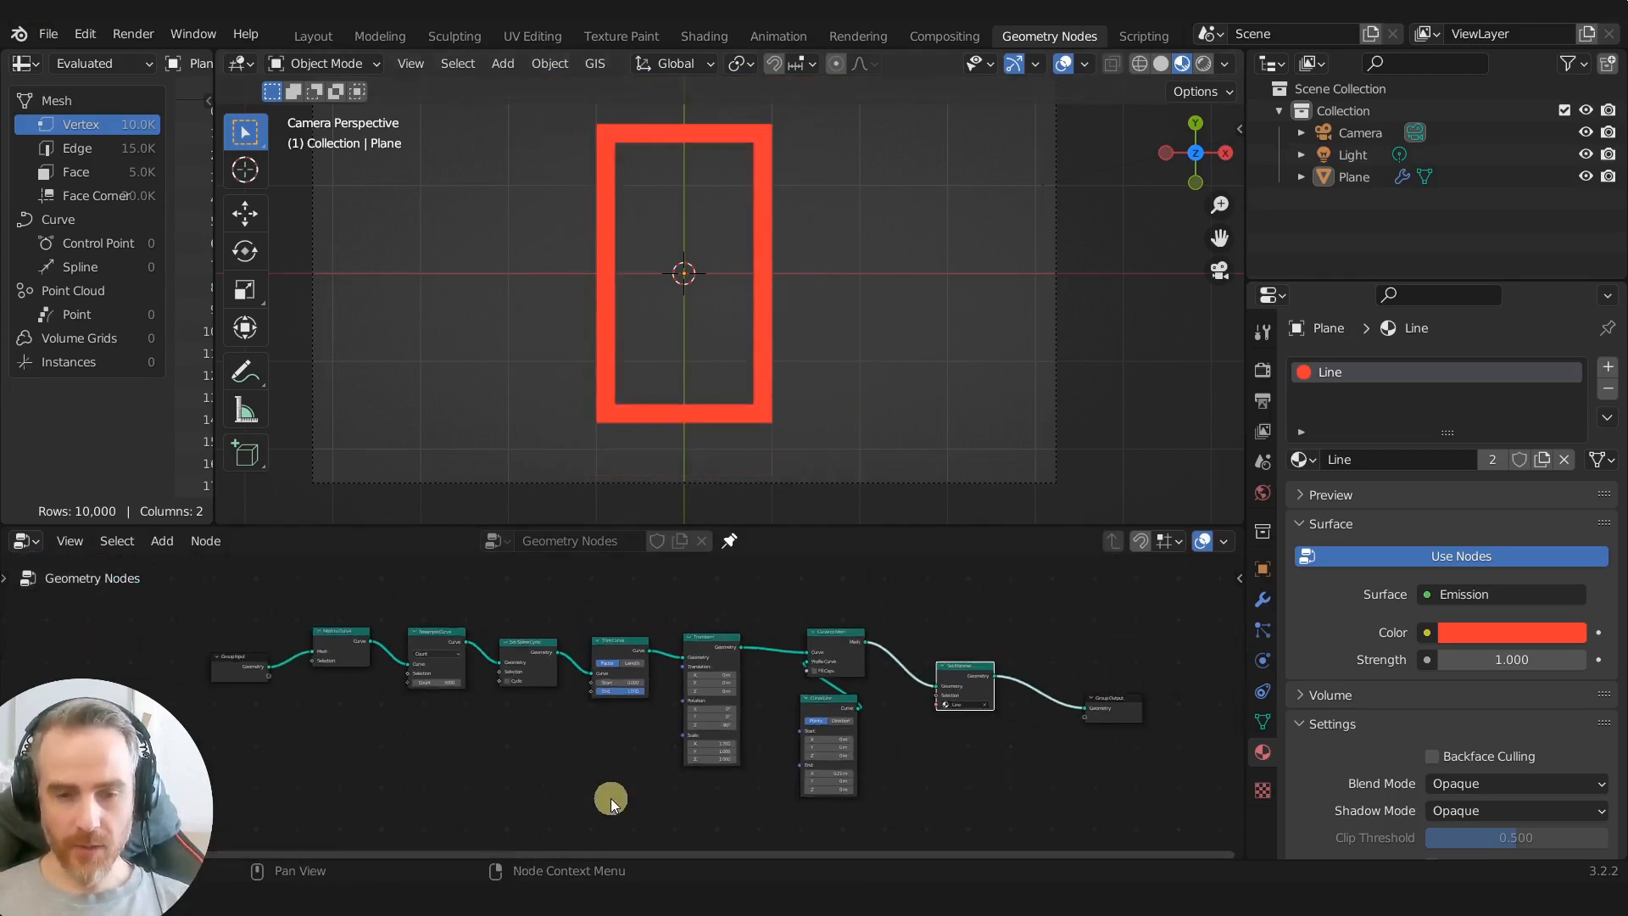
{"action": "scroll", "coordinate": [611, 797], "scroll_direction": "up", "scroll_amount": 2}
{"action": "key", "text": "BackSpace"}
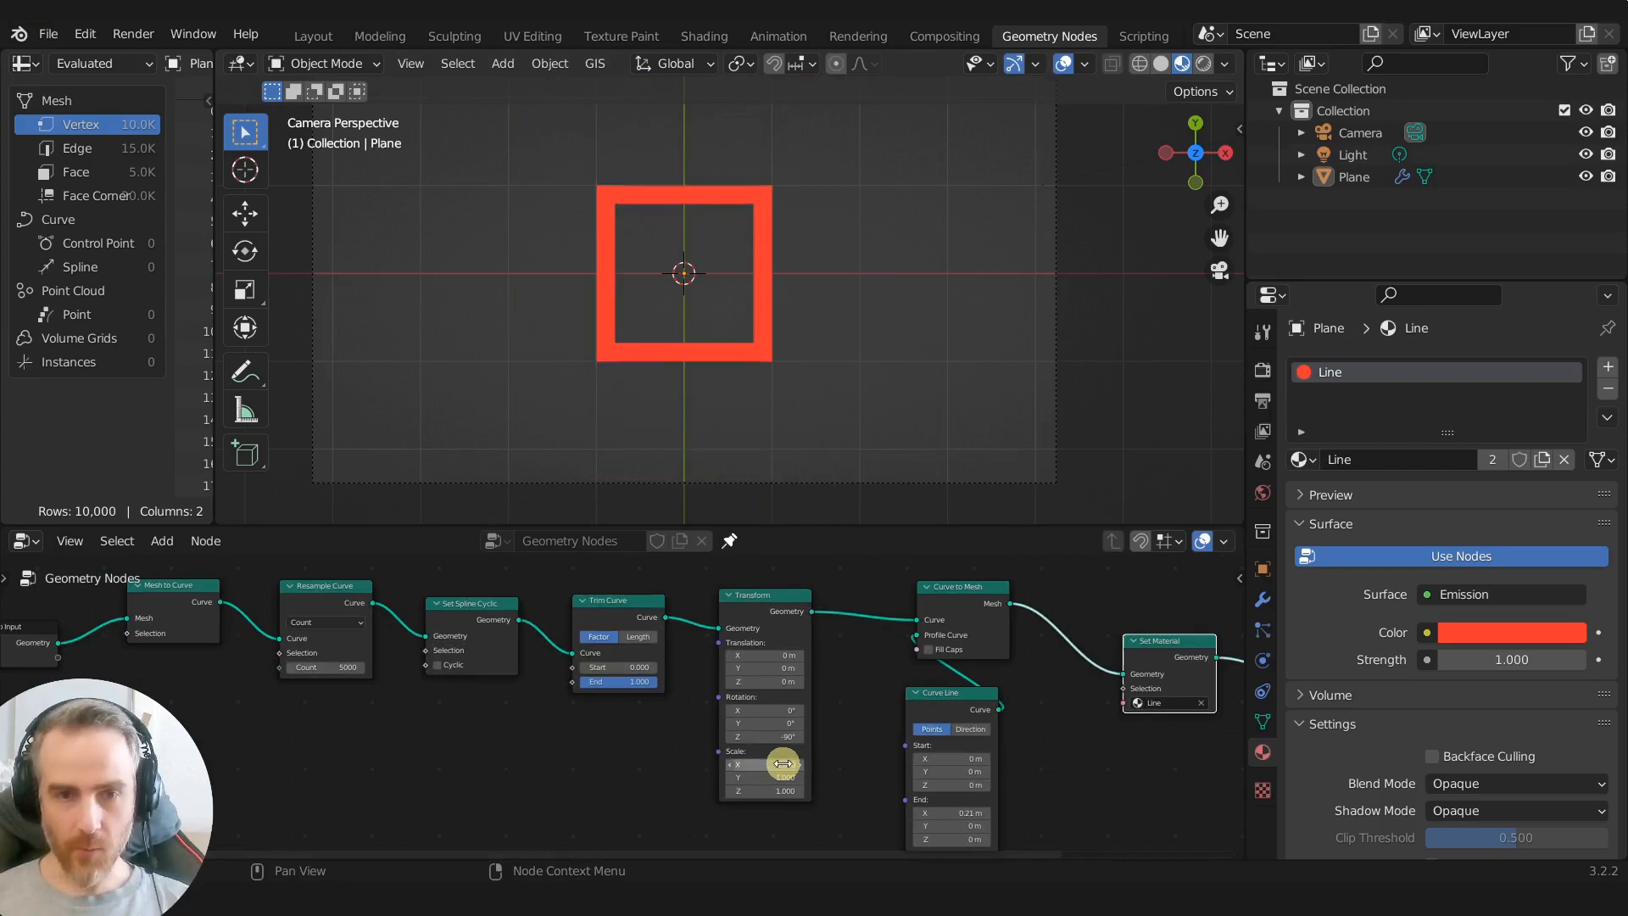
Step: Move the Group Output node down into the empty space below the existing node chain
{"action": "scroll", "coordinate": [576, 755], "scroll_direction": "down", "scroll_amount": 3}
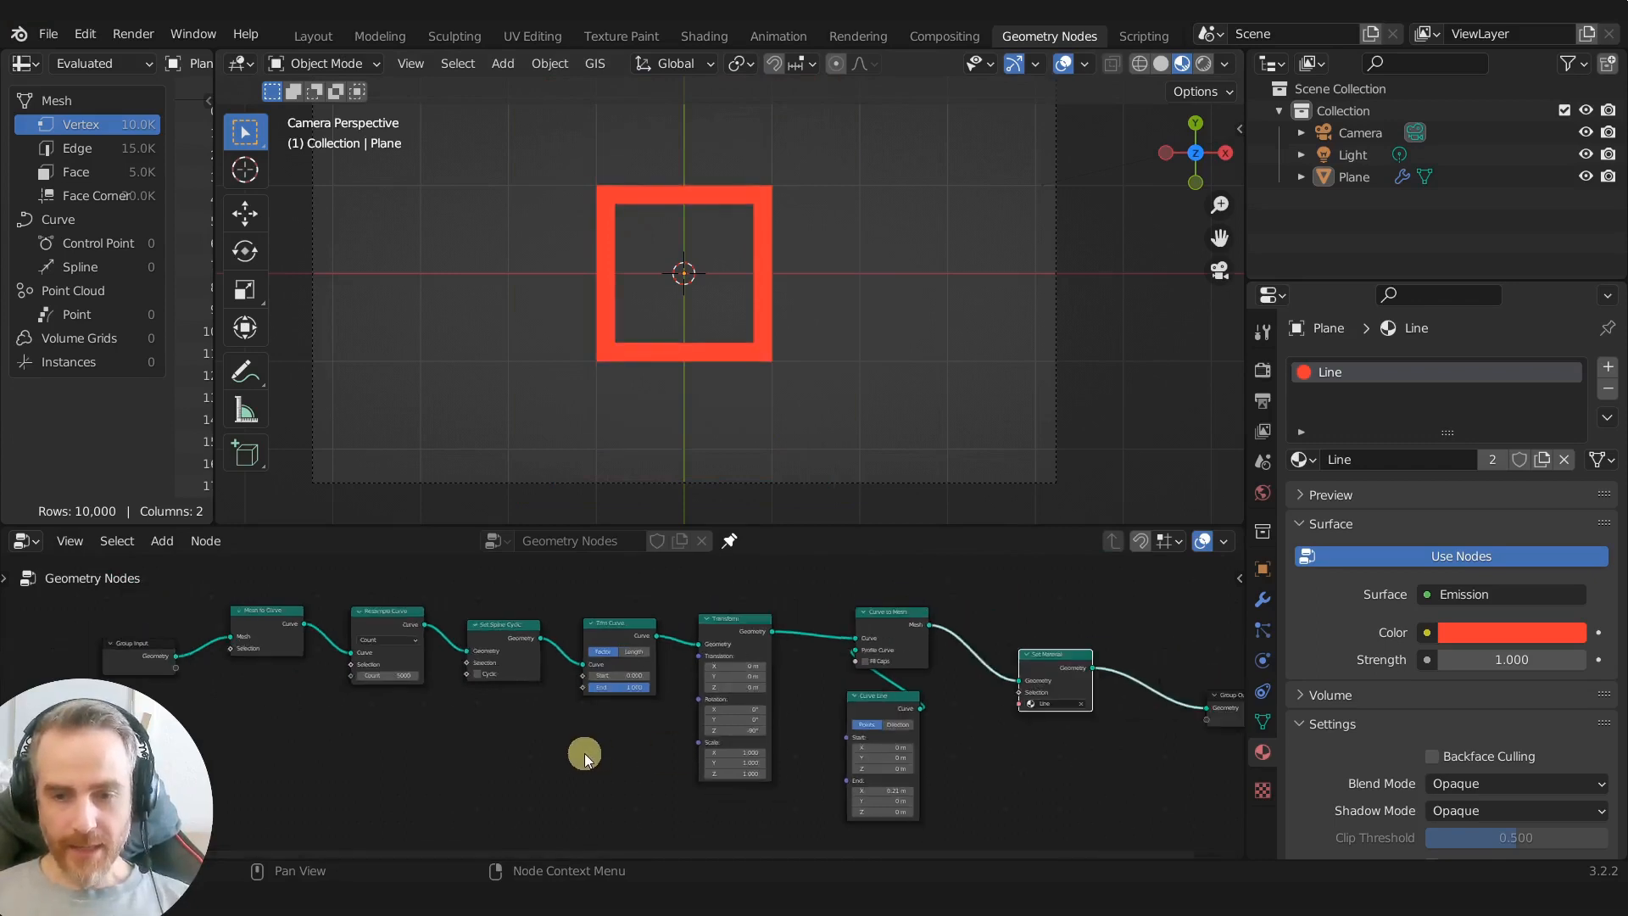
{"action": "middle_click_drag", "start_coordinate": [607, 717], "coordinate": [630, 665]}
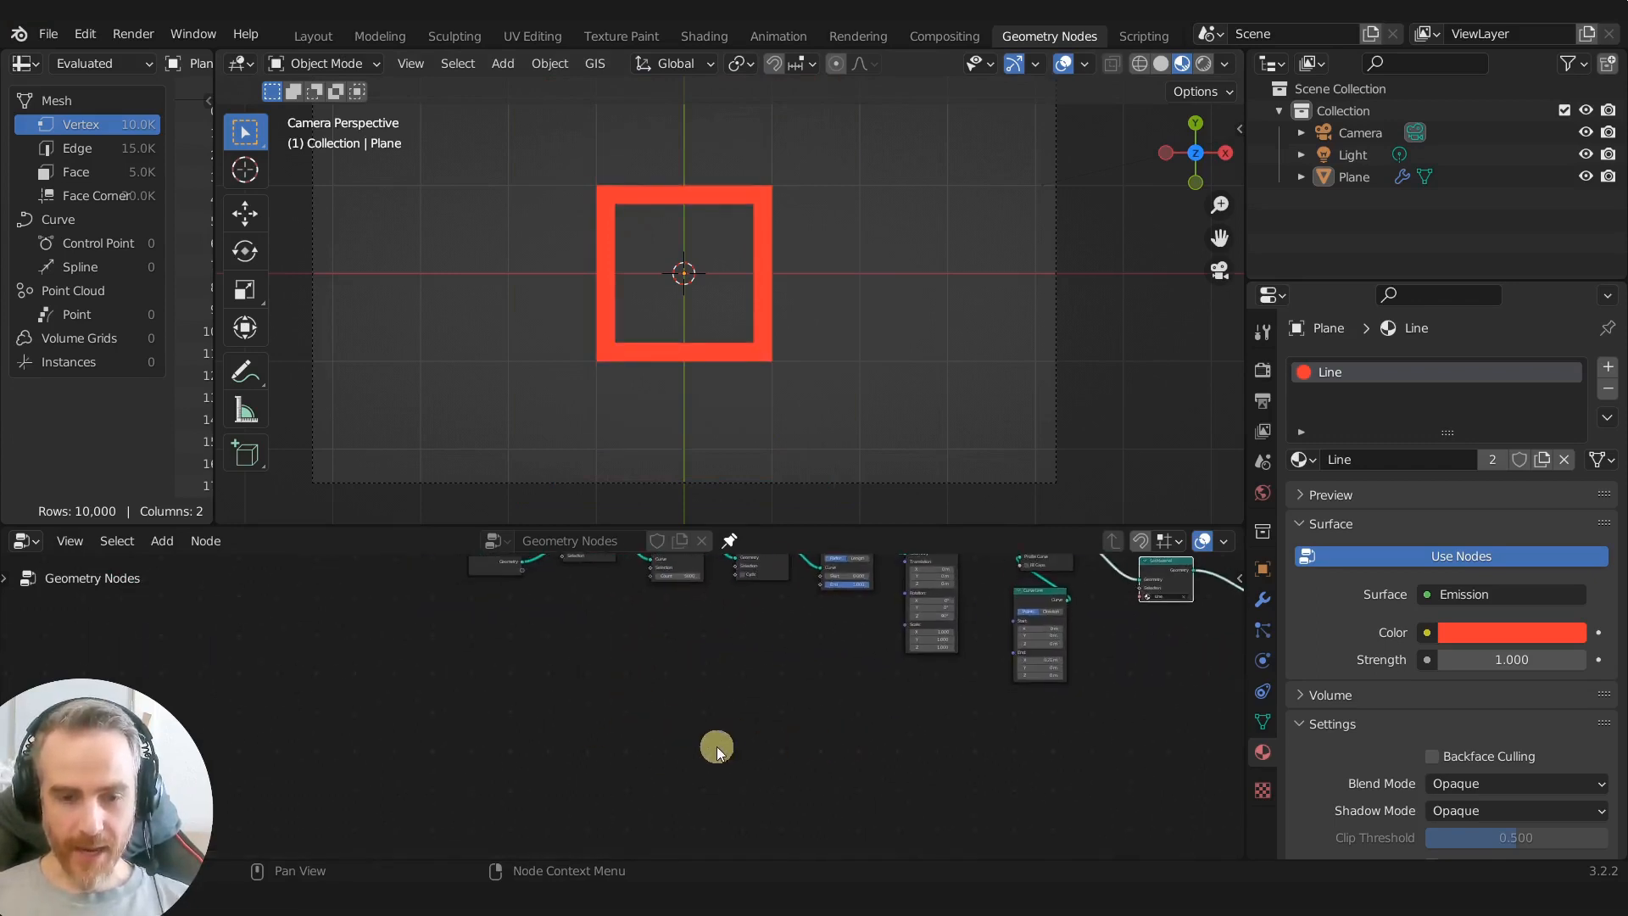
{"action": "left_click_drag", "start_coordinate": [1098, 574], "coordinate": [1166, 705]}
Step: Add a String to Curves node in the empty area below the existing nodes
{"action": "middle_click_drag", "start_coordinate": [540, 718], "coordinate": [565, 643]}
{"action": "scroll", "coordinate": [565, 643], "scroll_direction": "up", "scroll_amount": 2}
{"action": "middle_click_drag", "start_coordinate": [504, 691], "coordinate": [469, 727]}
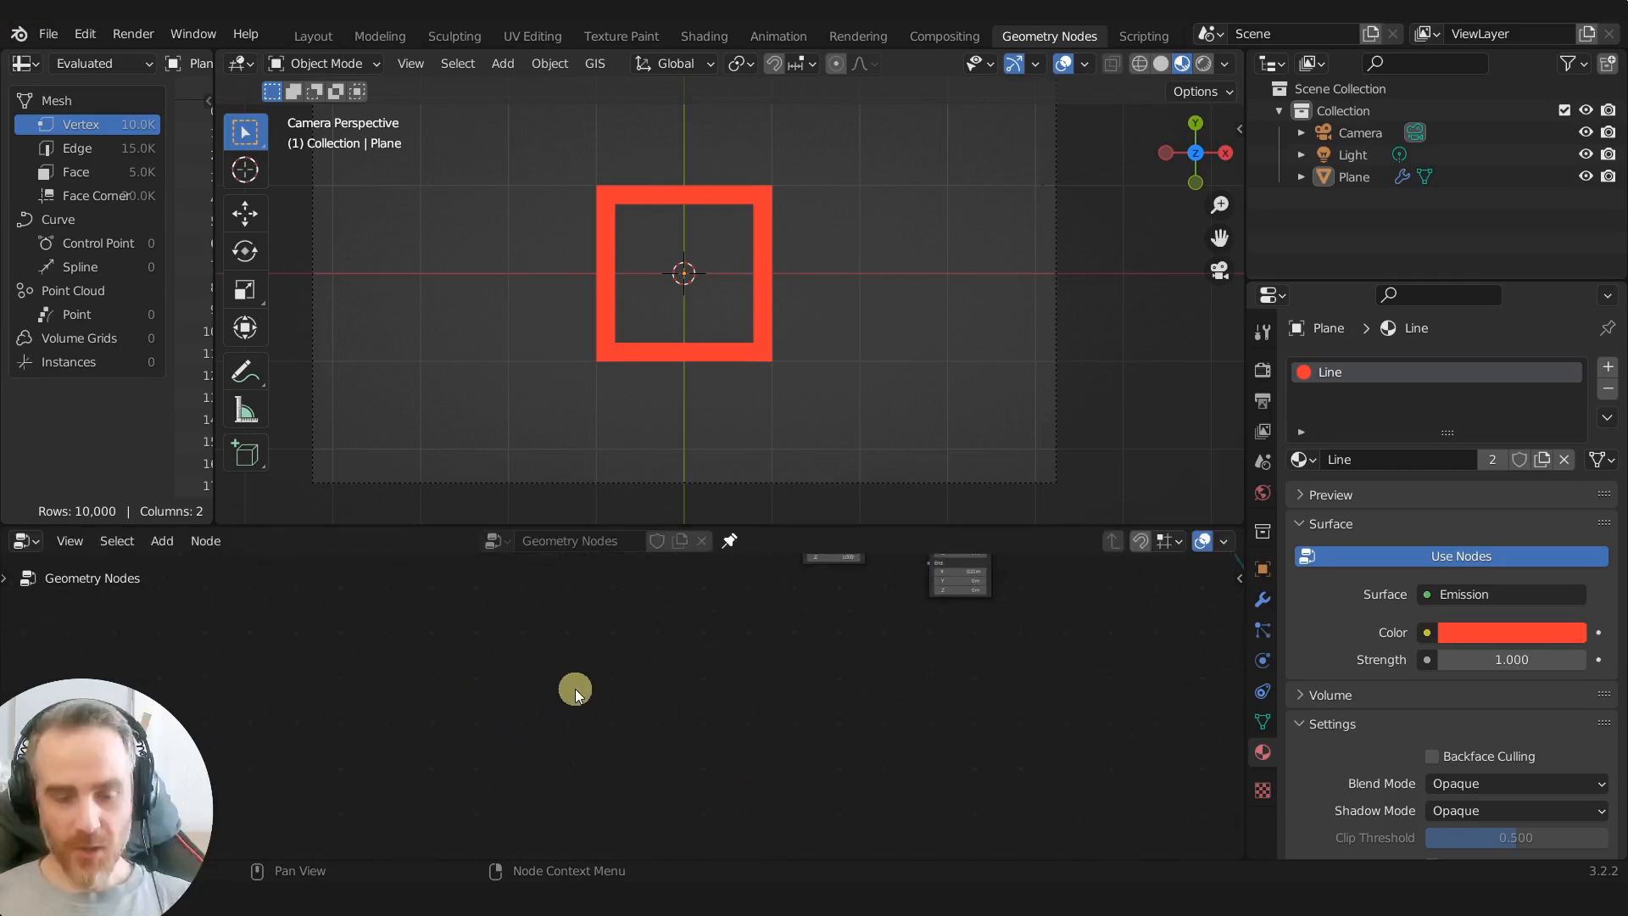
{"action": "key", "text": "shift+a"}
{"action": "type", "text": "string t"}
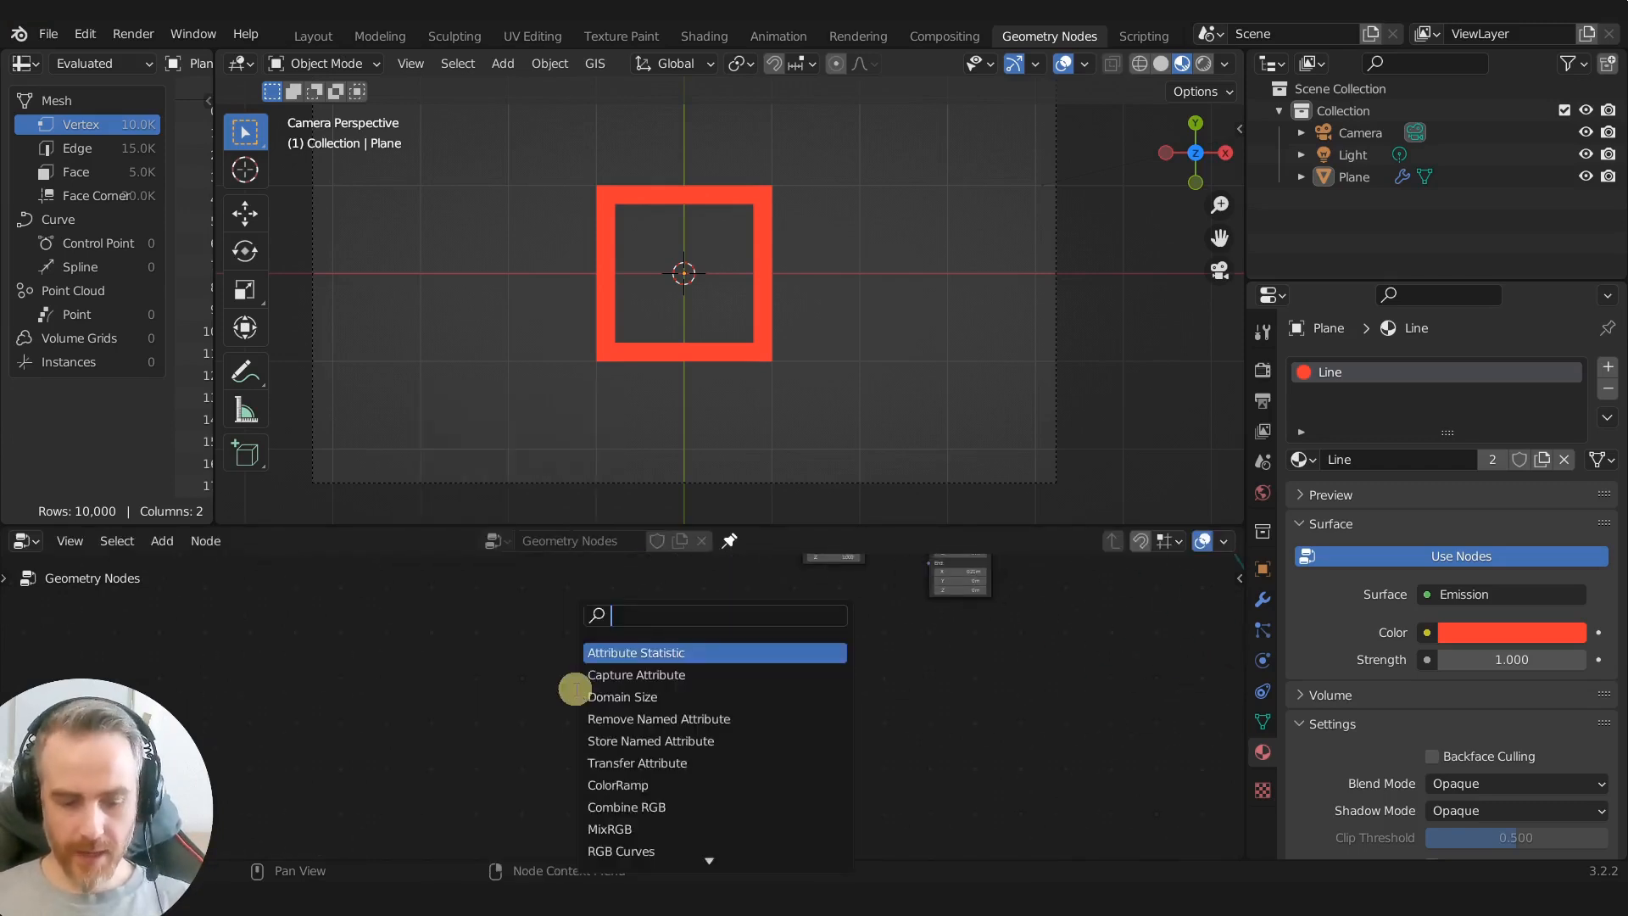
{"action": "type", "text": "o"}
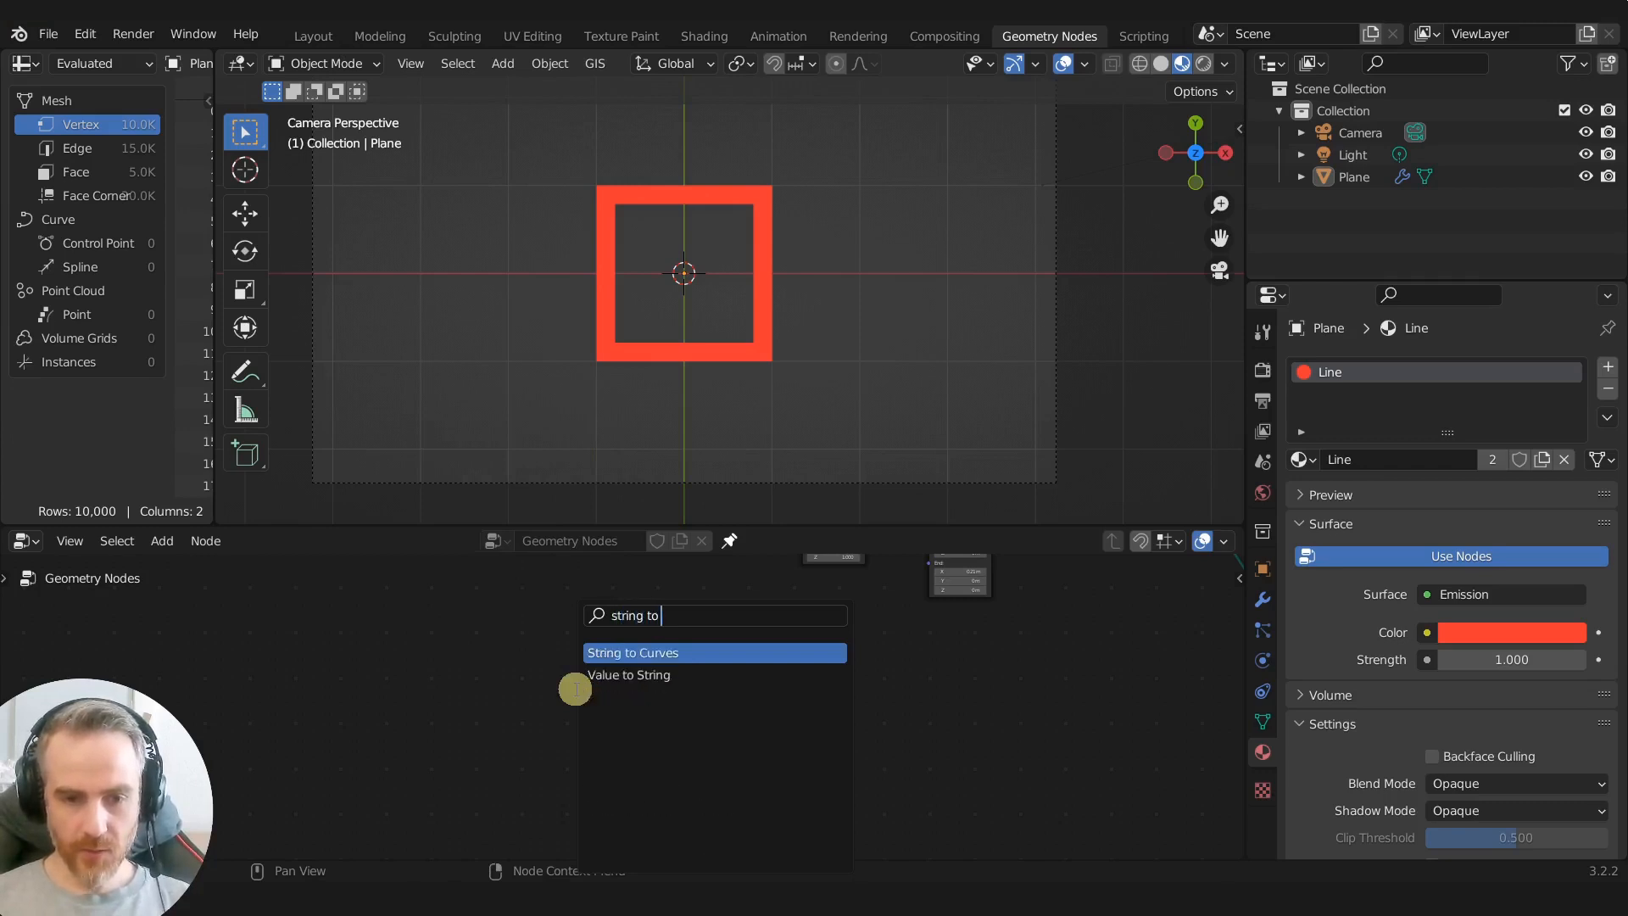
{"action": "key", "text": "Return"}
{"action": "left_click", "coordinate": [653, 699]}
Step: Enter "Blender" as the string of the String to Curves node
{"action": "scroll", "coordinate": [691, 670], "scroll_direction": "up", "scroll_amount": 3}
{"action": "left_click", "coordinate": [680, 699]}
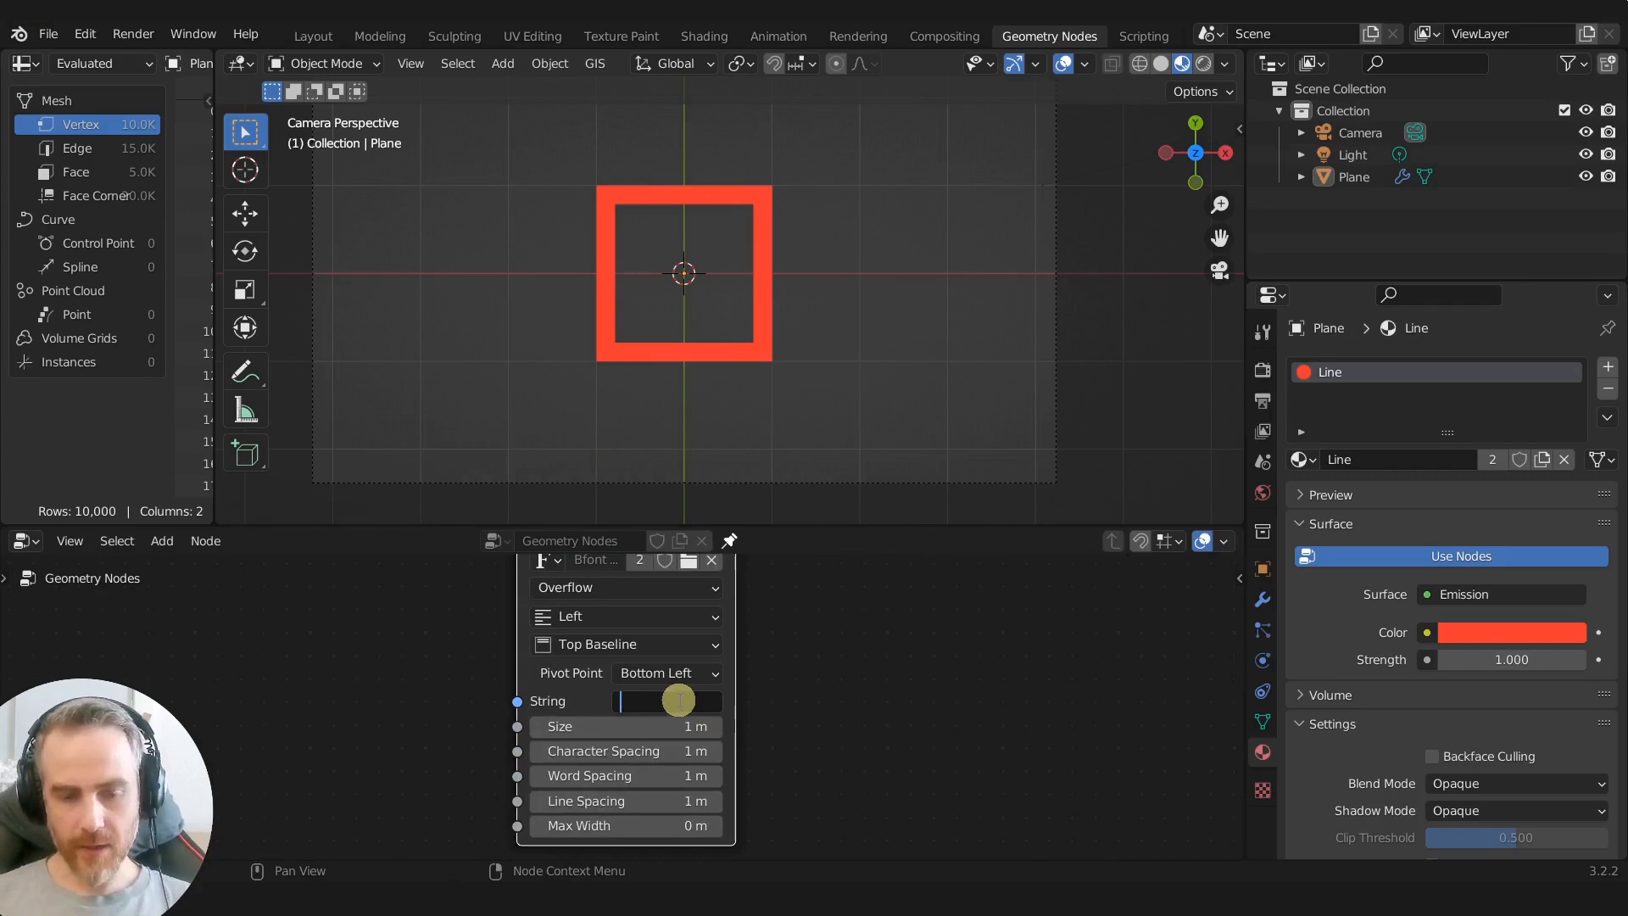
{"action": "left_click", "coordinate": [213, 694]}
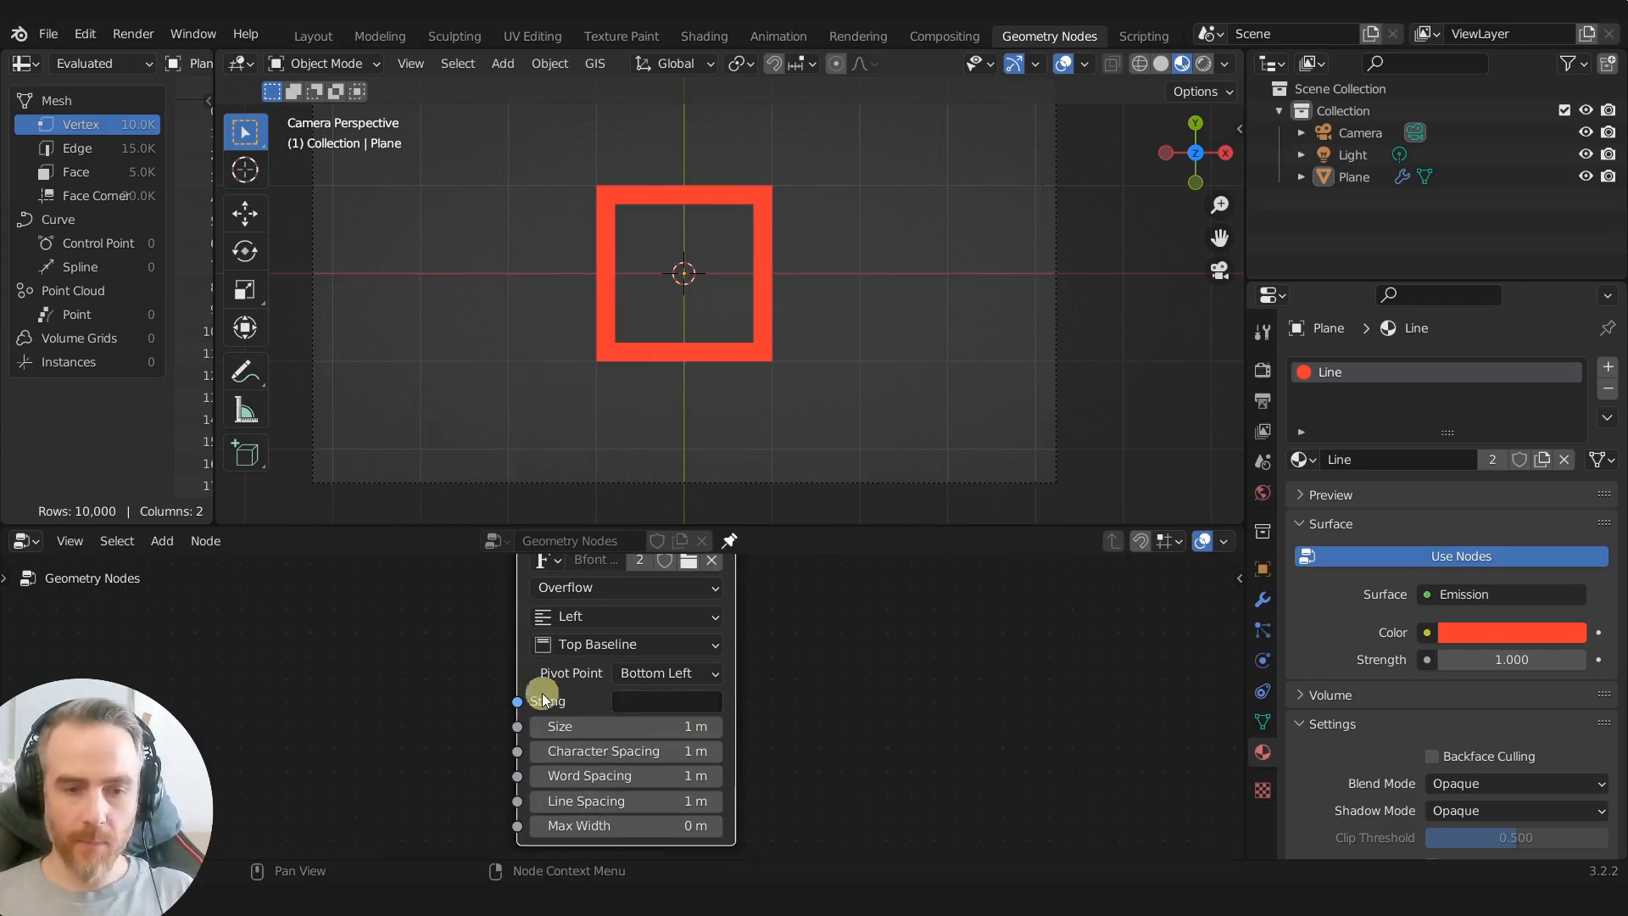
{"action": "left_click", "coordinate": [654, 698]}
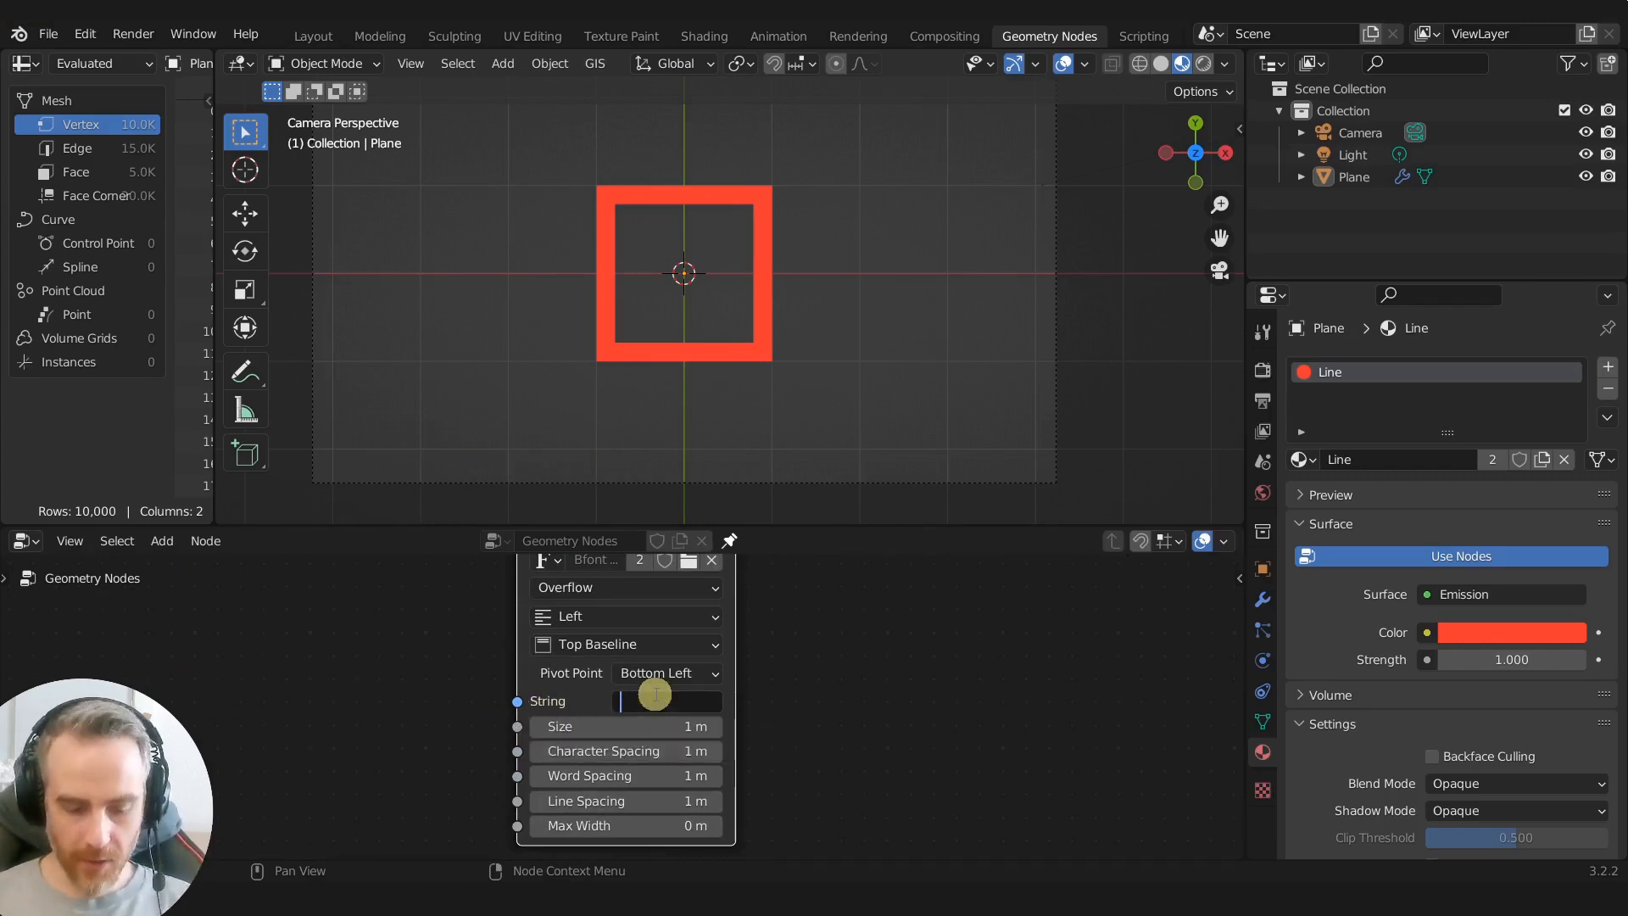
{"action": "type", "text": "Belnd"}
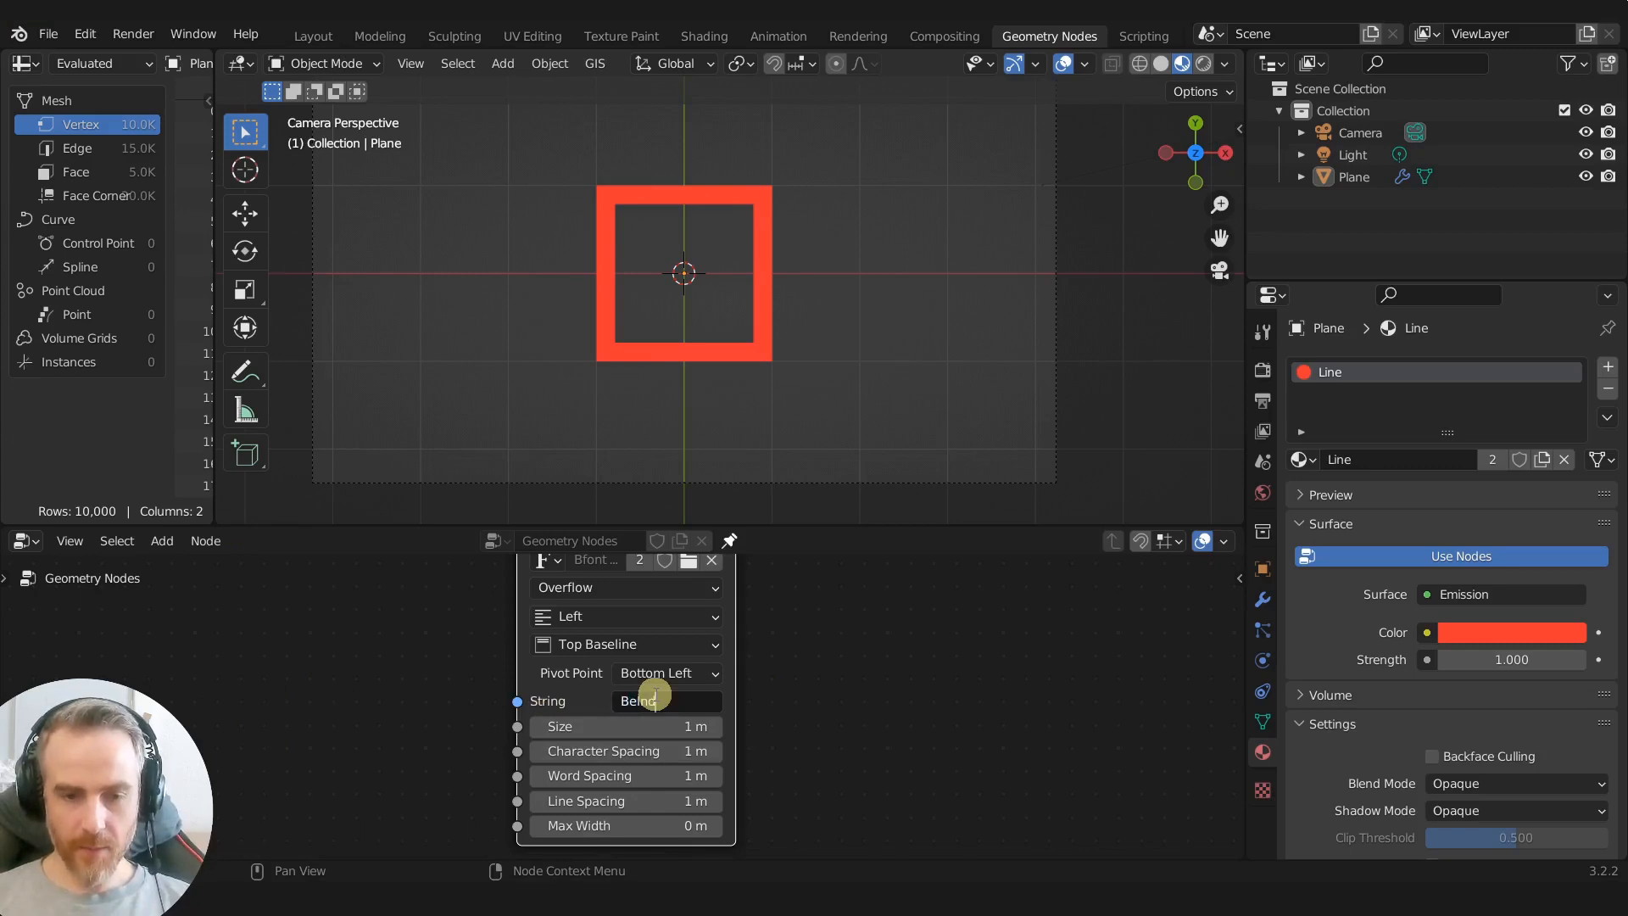
{"action": "type", "text": "n"}
{"action": "key", "text": "BackSpace"}
{"action": "key", "text": "BackSpace"}
{"action": "key", "text": "BackSpace"}
{"action": "type", "text": "le"}
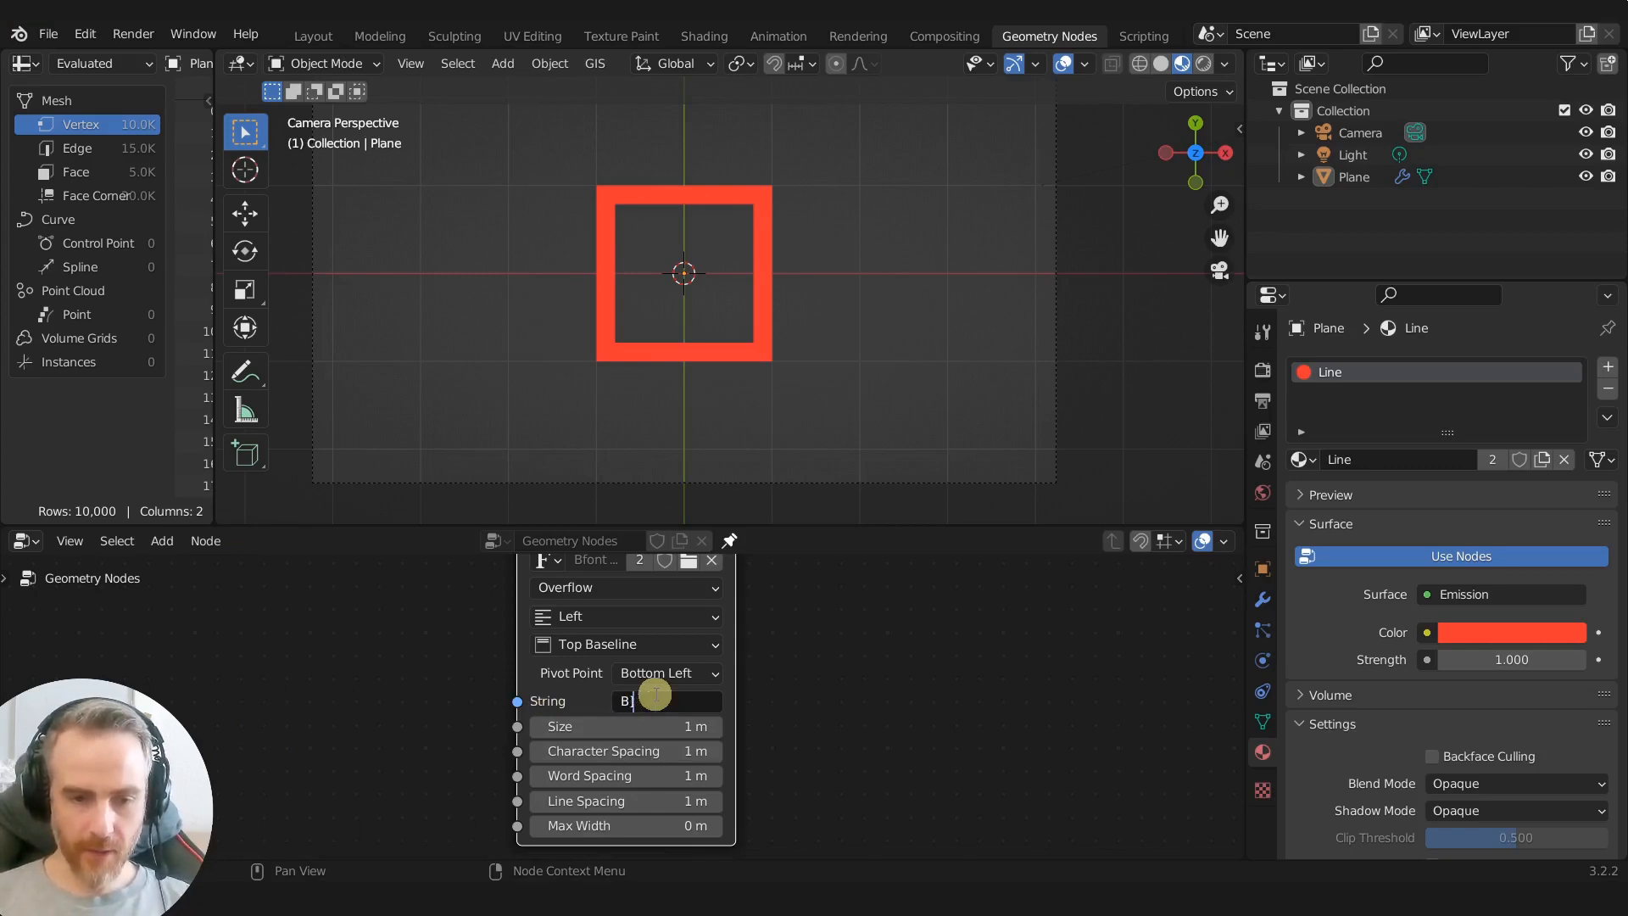
{"action": "type", "text": "nder"}
{"action": "key", "text": "Return"}
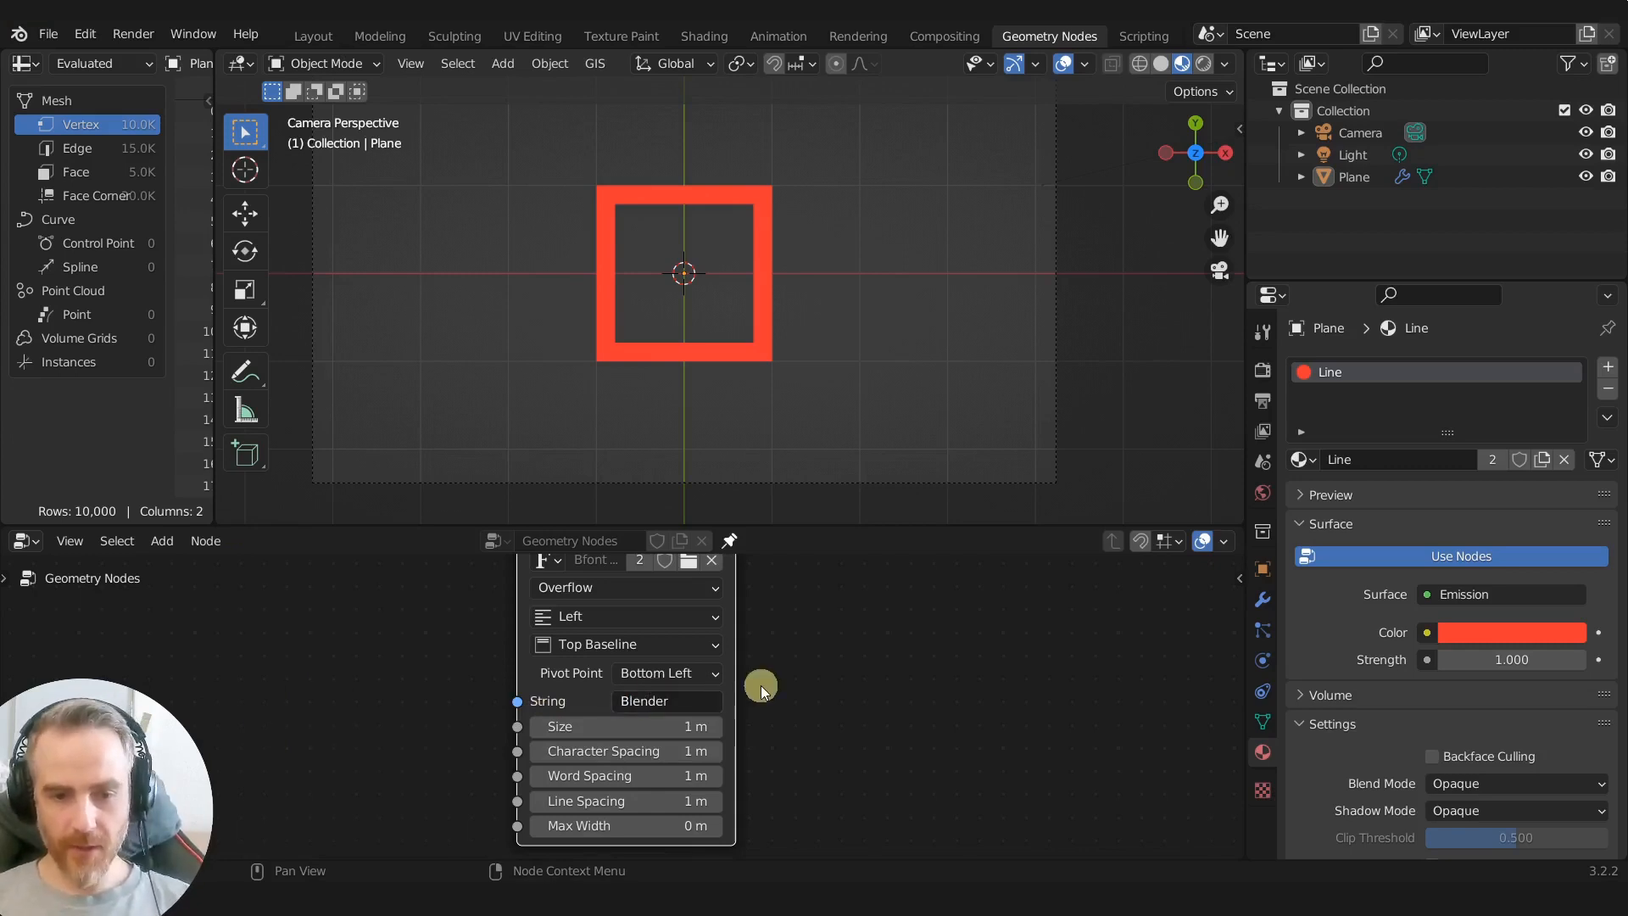
Step: Connect the String to Curves node's Curve Instances output to the Group Output node
{"action": "scroll", "coordinate": [755, 689], "scroll_direction": "down", "scroll_amount": 3}
{"action": "middle_click_drag", "start_coordinate": [747, 694], "coordinate": [498, 750]}
{"action": "scroll", "coordinate": [500, 750], "scroll_direction": "down", "scroll_amount": 2}
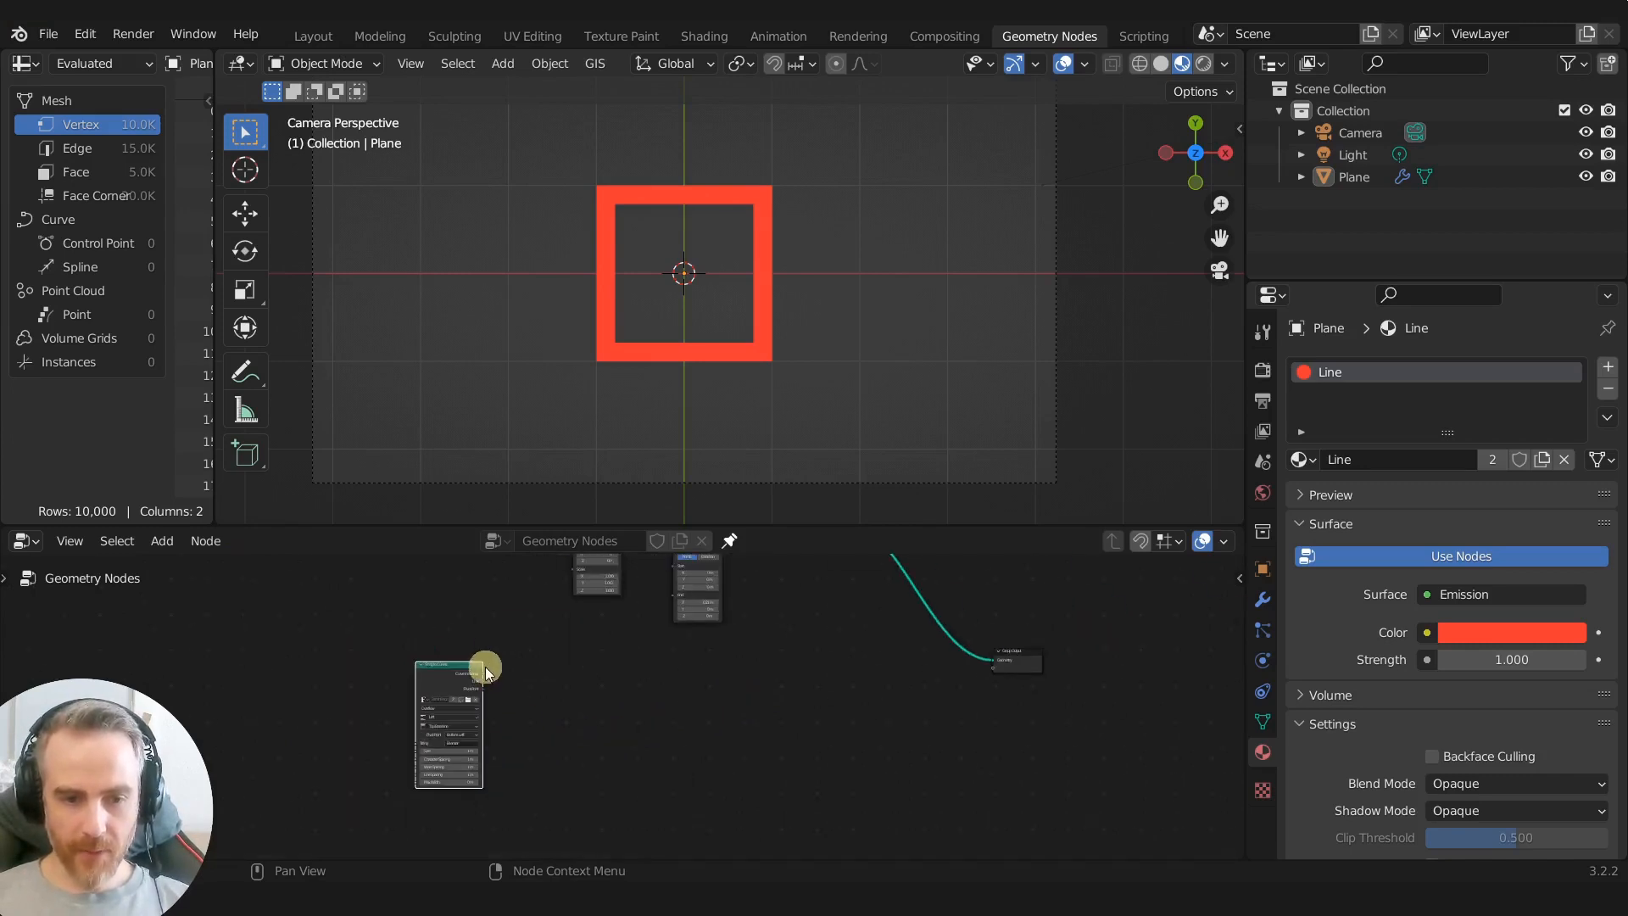
{"action": "left_click", "coordinate": [458, 678], "text": "ctrl+shift"}
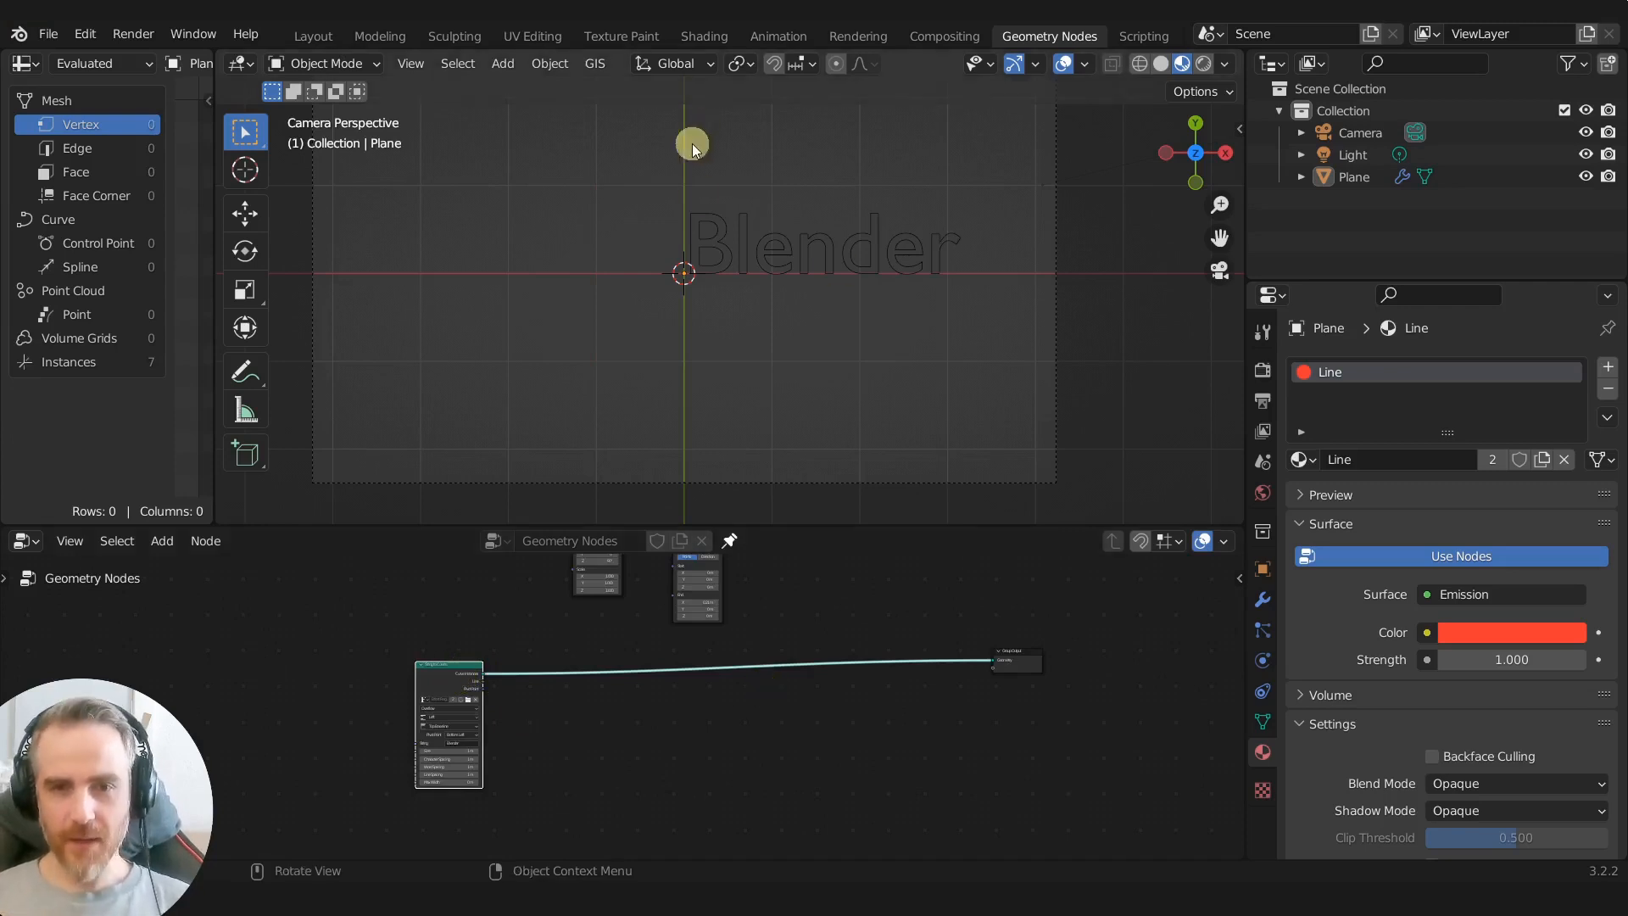
{"action": "scroll", "coordinate": [919, 266], "scroll_direction": "up", "scroll_amount": 1}
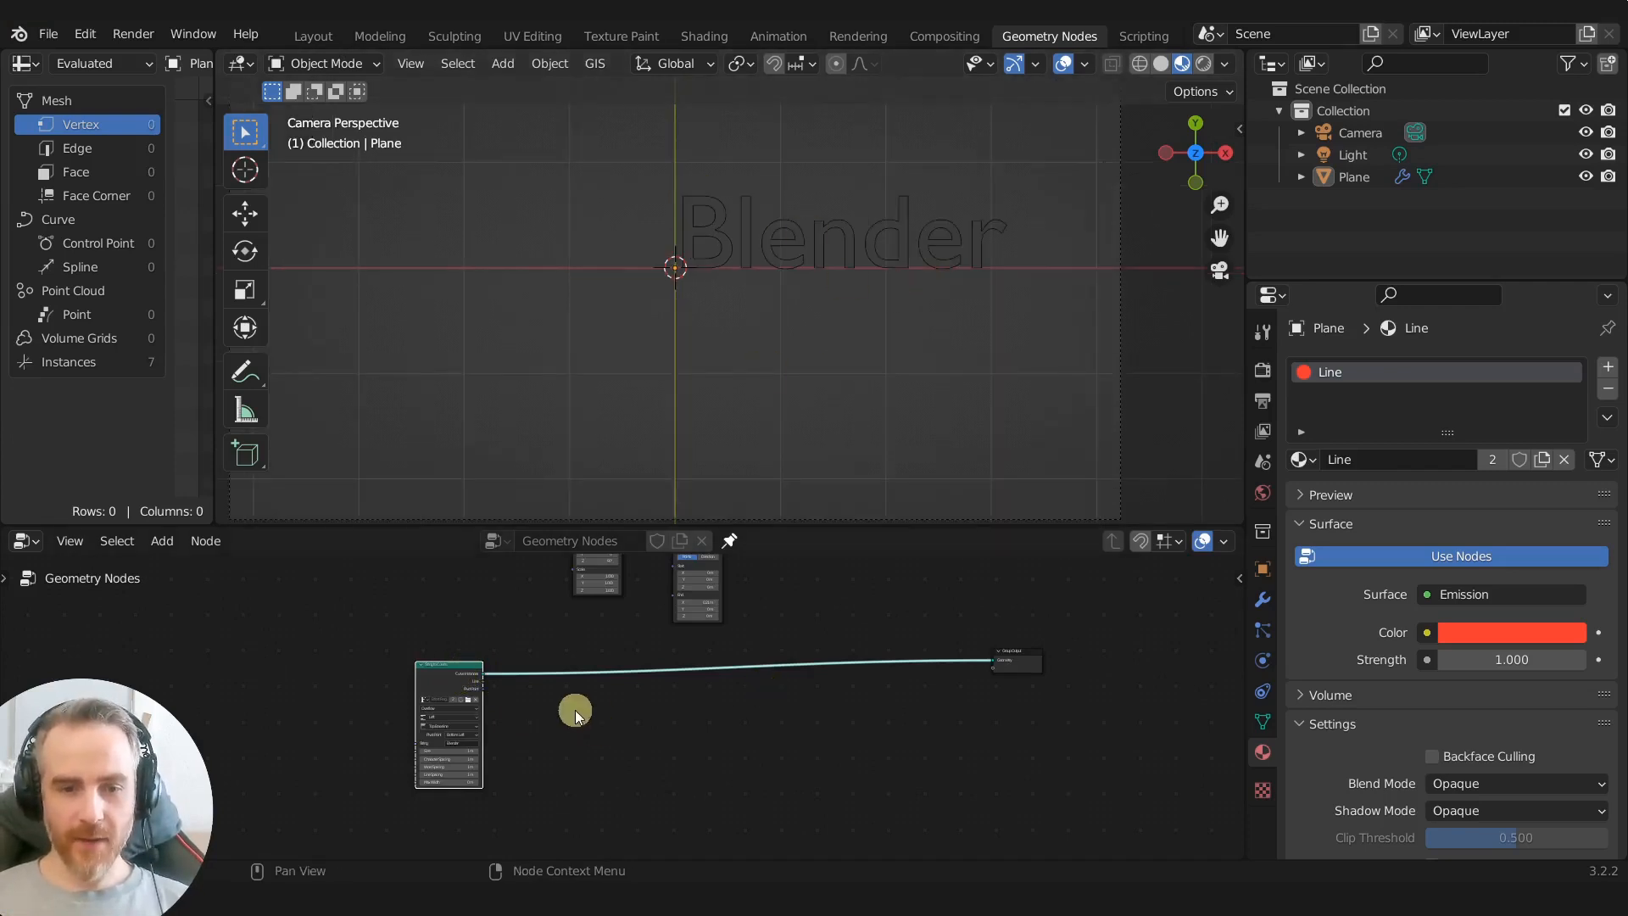
Step: Insert a Fill Curve node on the link between String to Curves and Group Output
{"action": "key", "text": "shift+a"}
{"action": "mouse_move", "coordinate": [614, 722]}
{"action": "type", "text": "fill"}
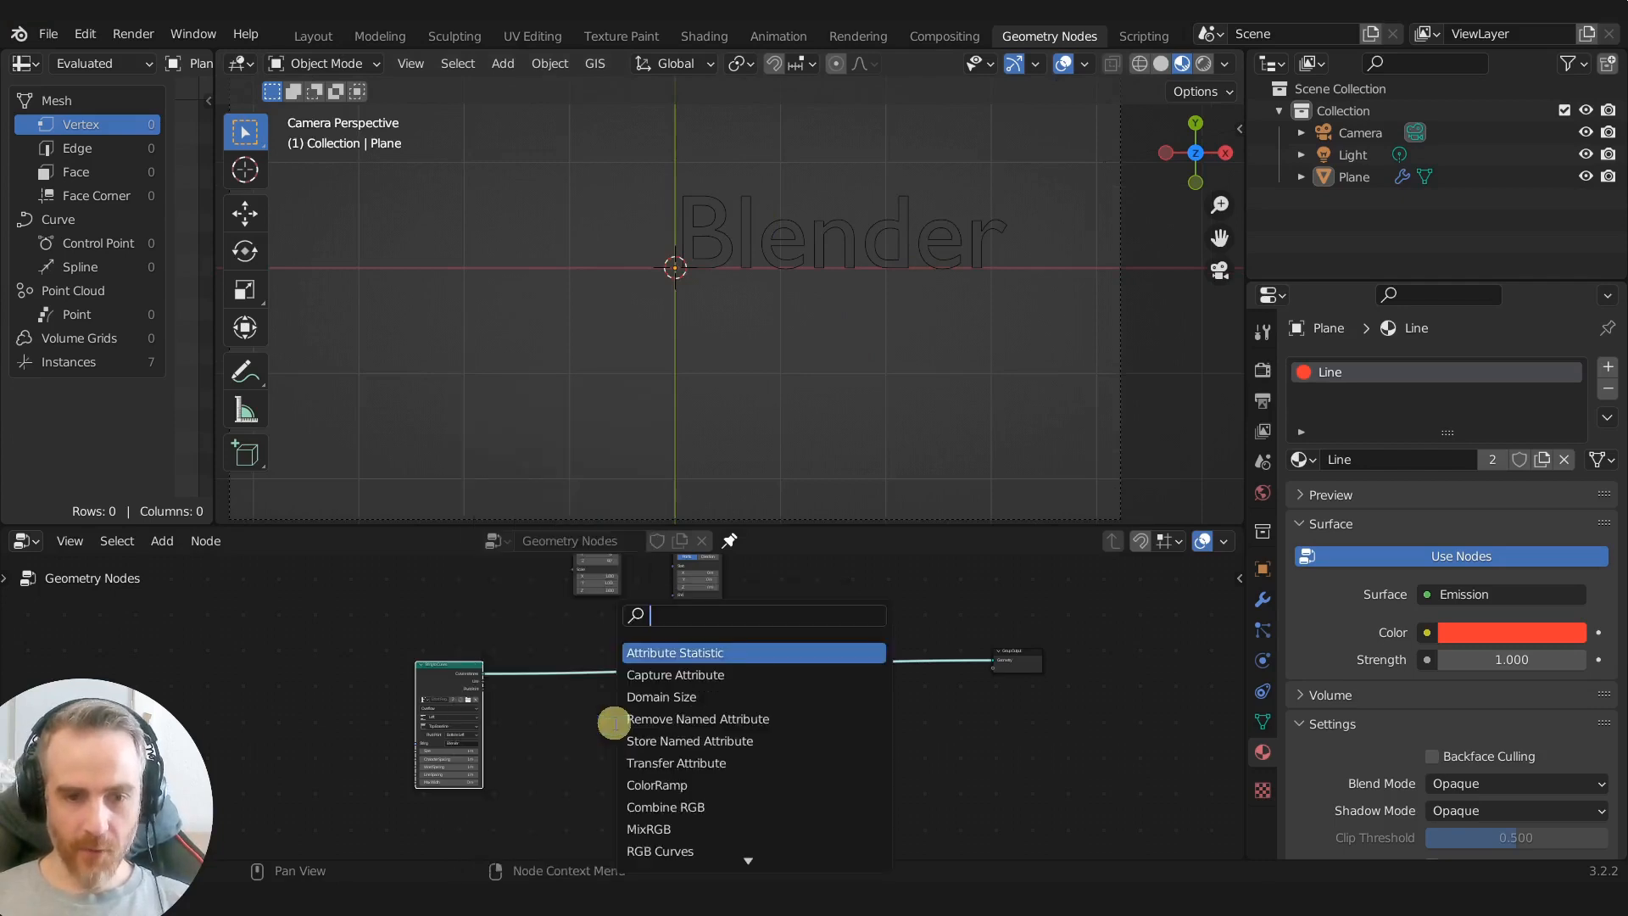
{"action": "key", "text": "Return"}
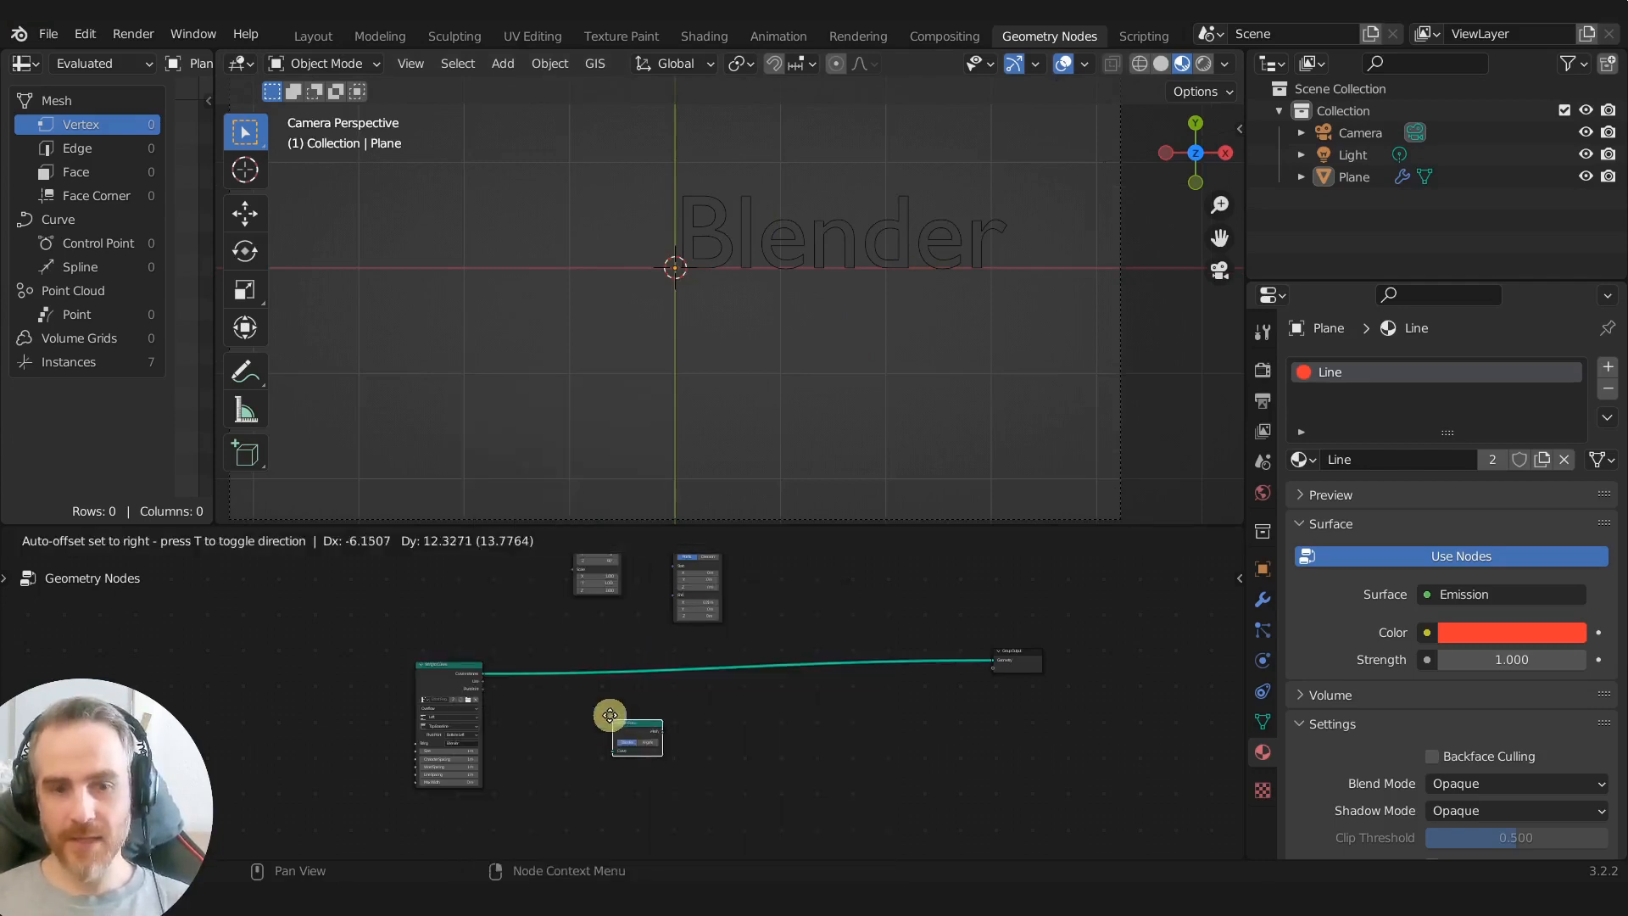
{"action": "left_click", "coordinate": [586, 658]}
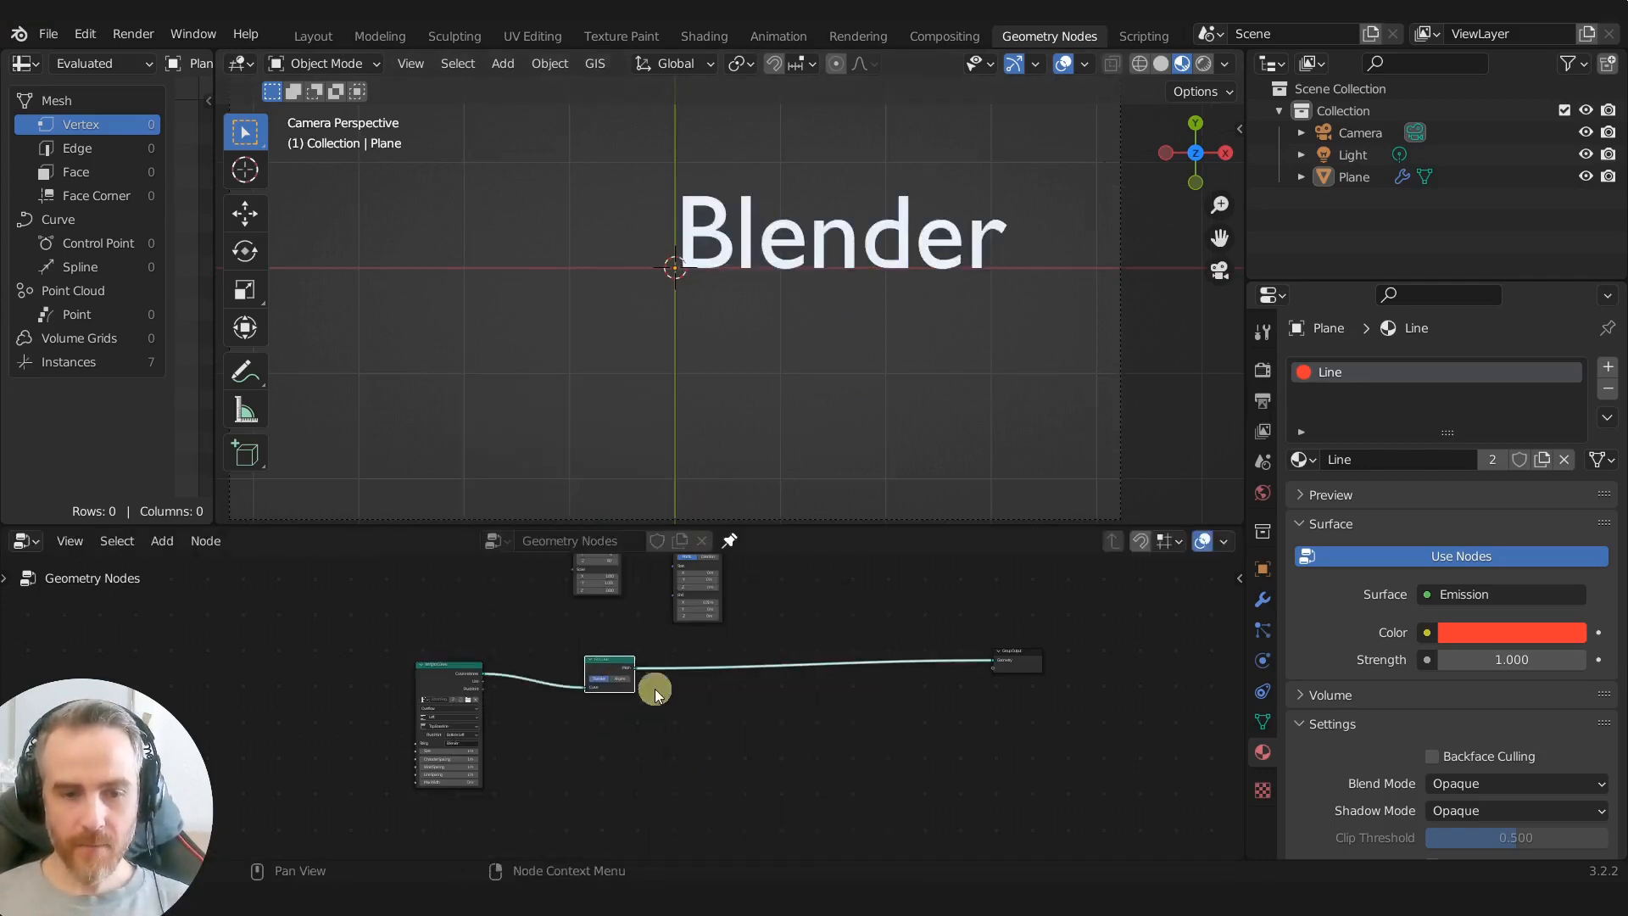
{"action": "scroll", "coordinate": [765, 265], "scroll_direction": "up", "scroll_amount": 1}
{"action": "scroll", "coordinate": [765, 265], "scroll_direction": "up", "scroll_amount": 2}
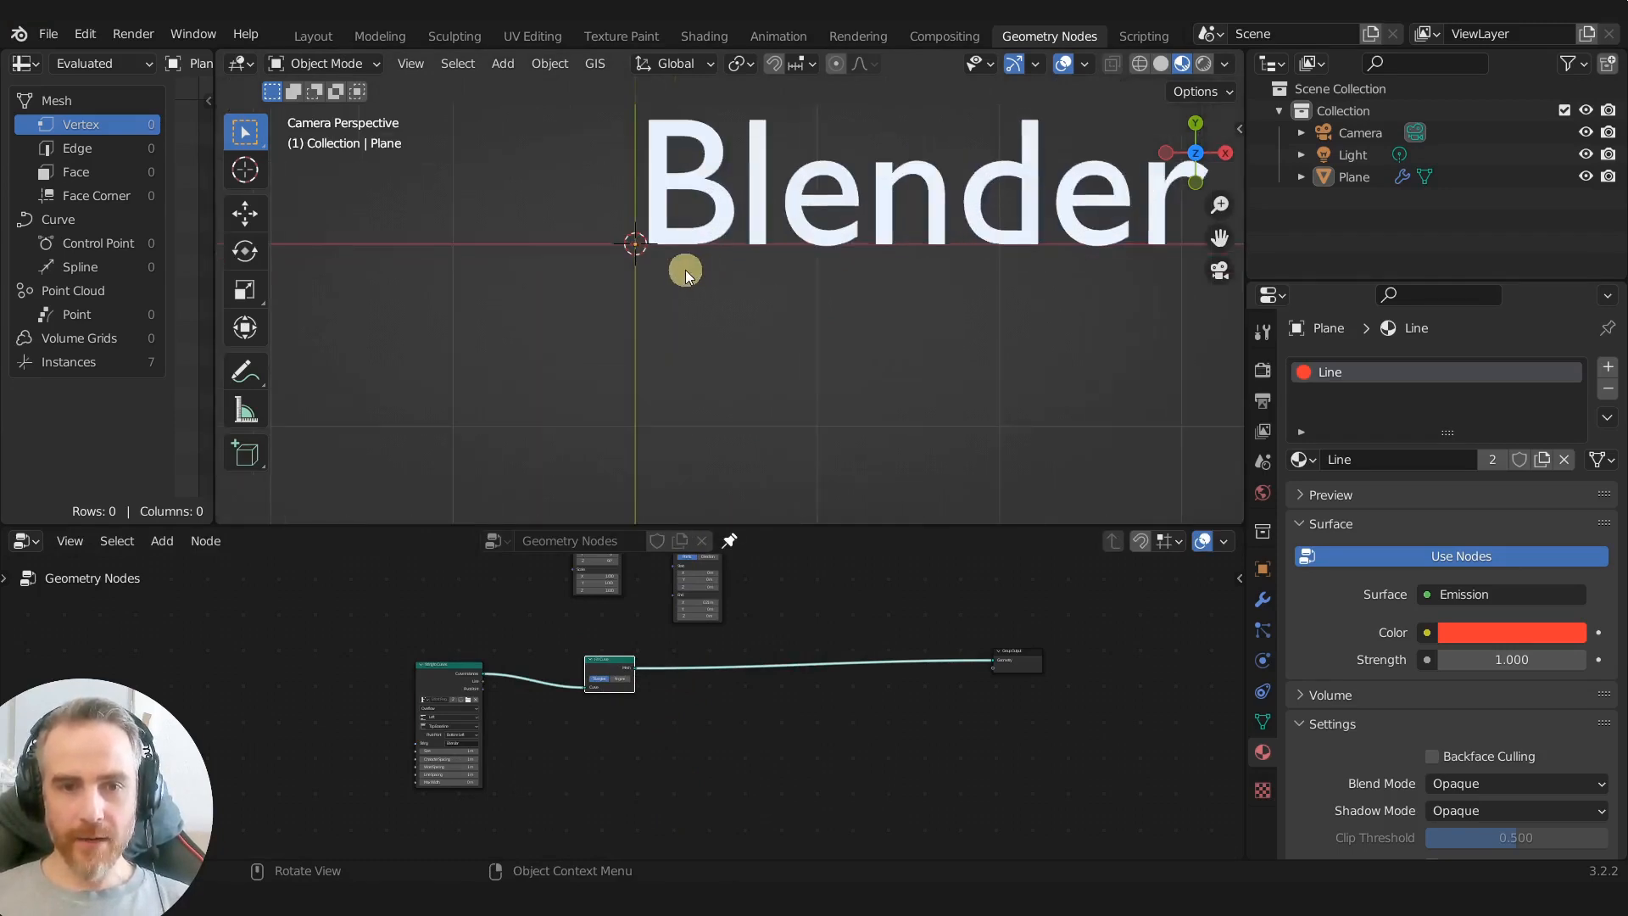
Step: Select the text object and try rotating it about its origin
{"action": "scroll", "coordinate": [465, 725], "scroll_direction": "up", "scroll_amount": 6}
{"action": "middle_click_drag", "start_coordinate": [577, 738], "coordinate": [792, 716]}
{"action": "scroll", "coordinate": [726, 745], "scroll_direction": "up", "scroll_amount": 5}
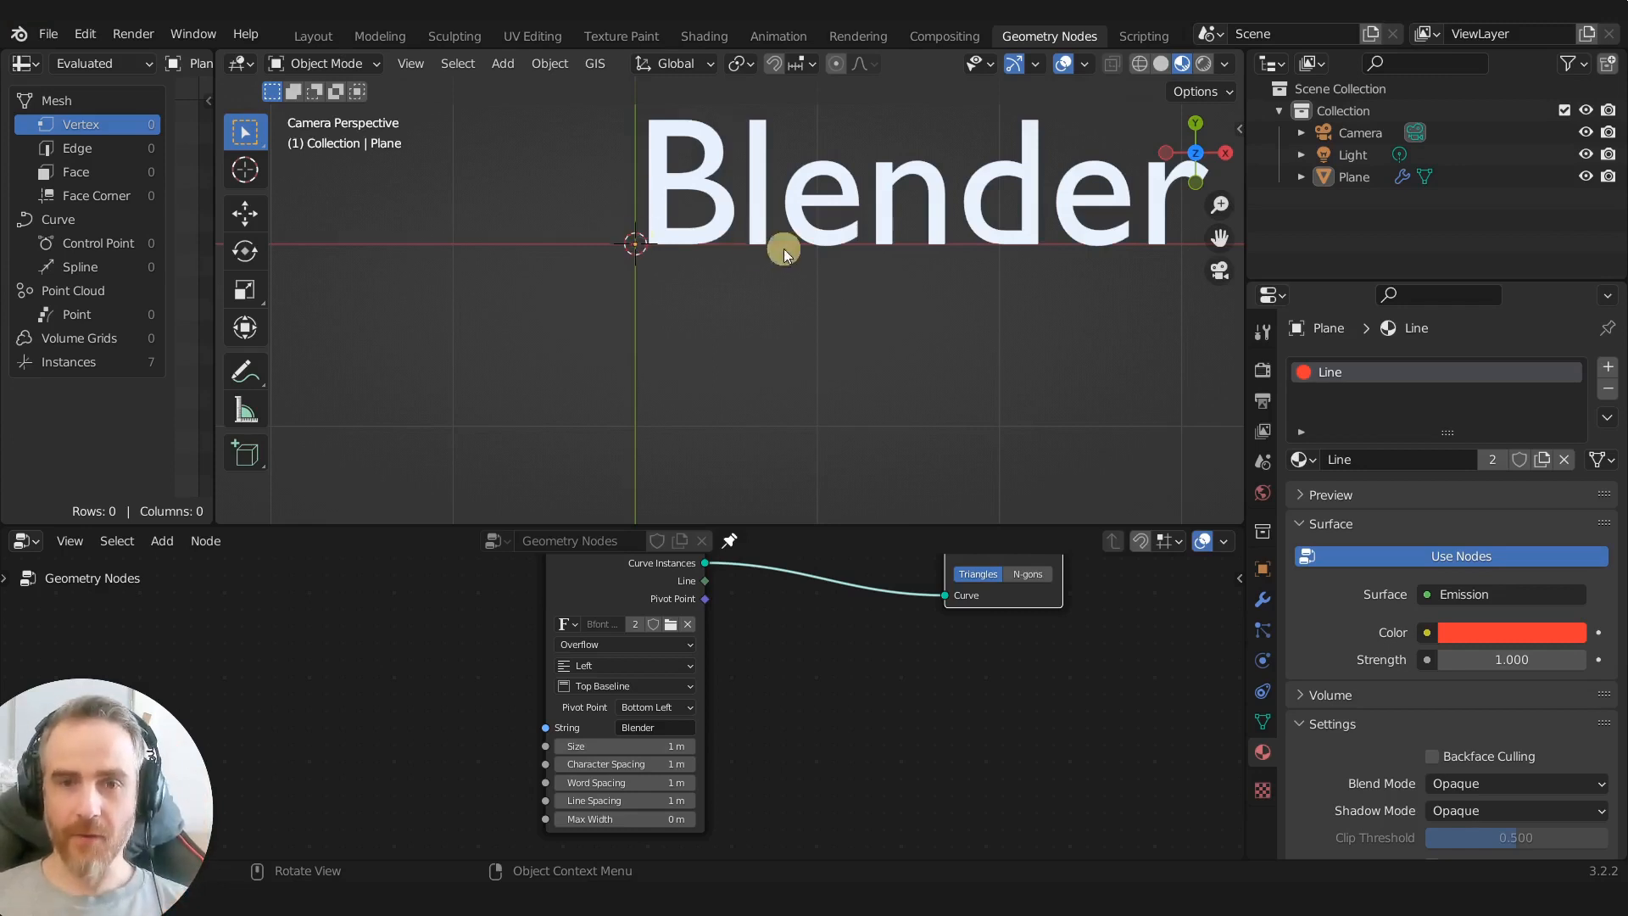
{"action": "left_click", "coordinate": [883, 242]}
{"action": "key", "text": "r"}
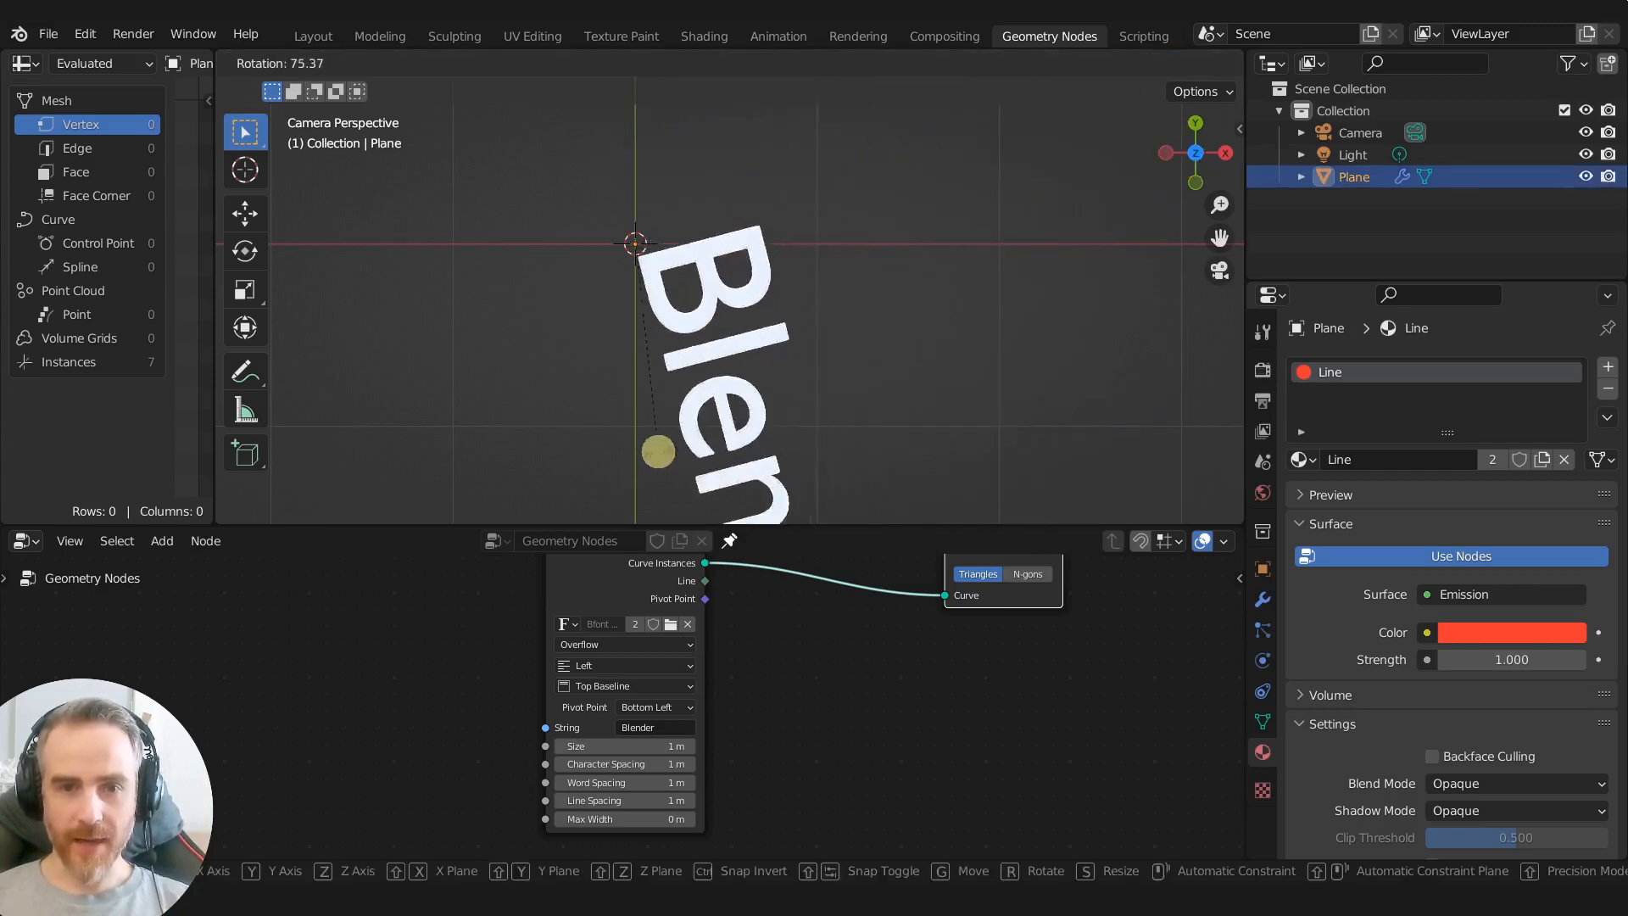
{"action": "left_click", "coordinate": [810, 303]}
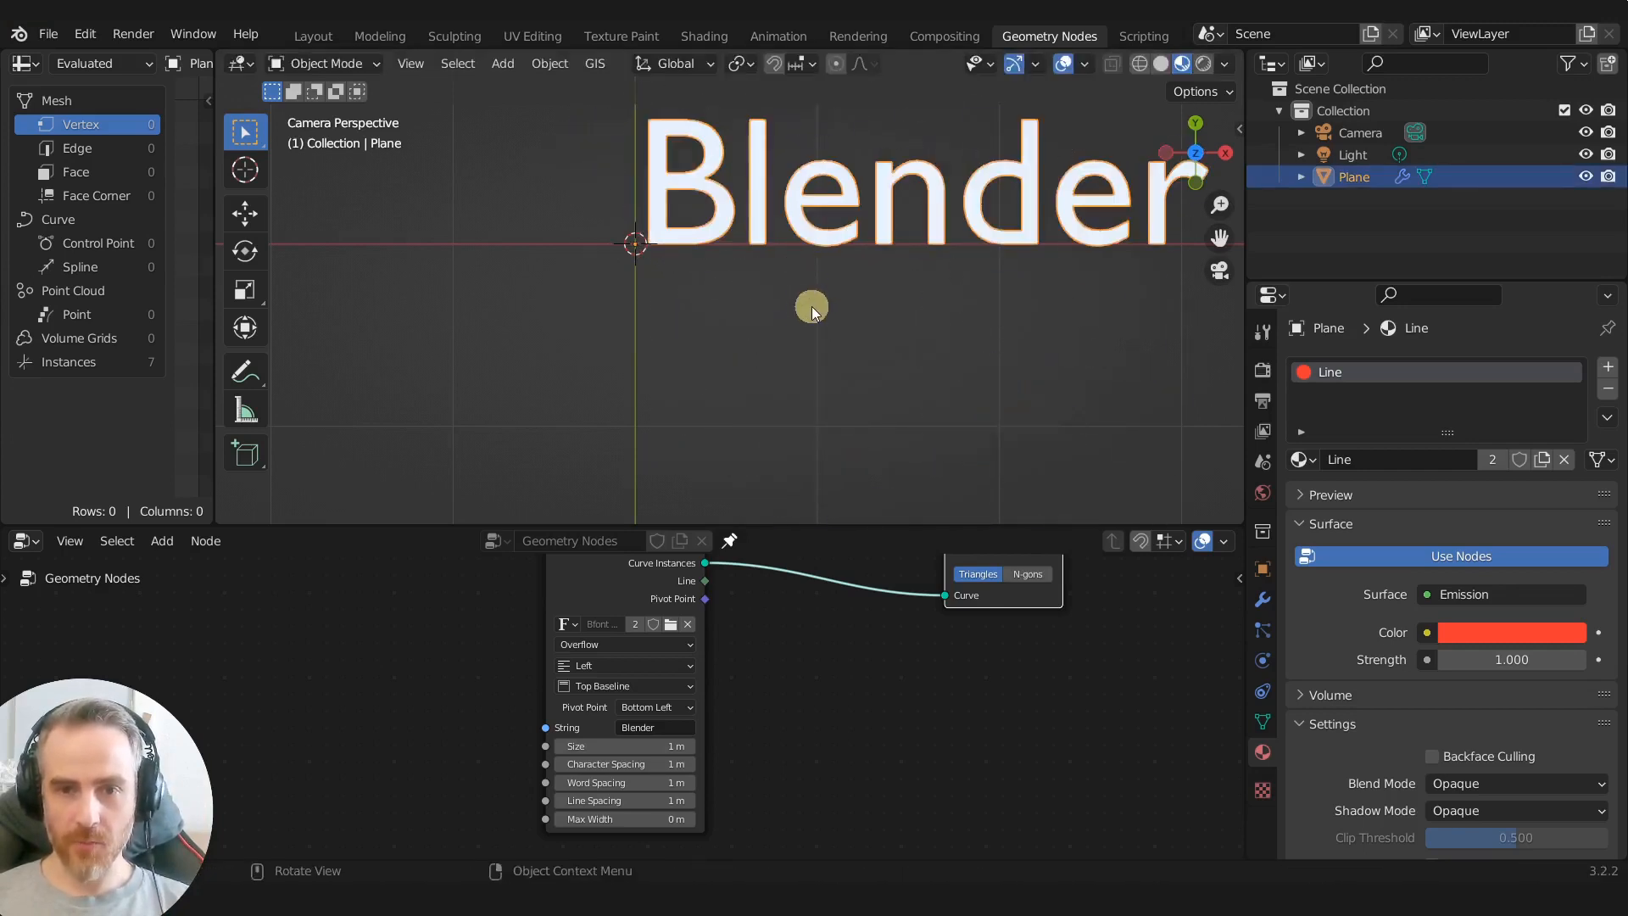
Step: Set the String to Curves node's horizontal alignment to Center
{"action": "left_click", "coordinate": [599, 665]}
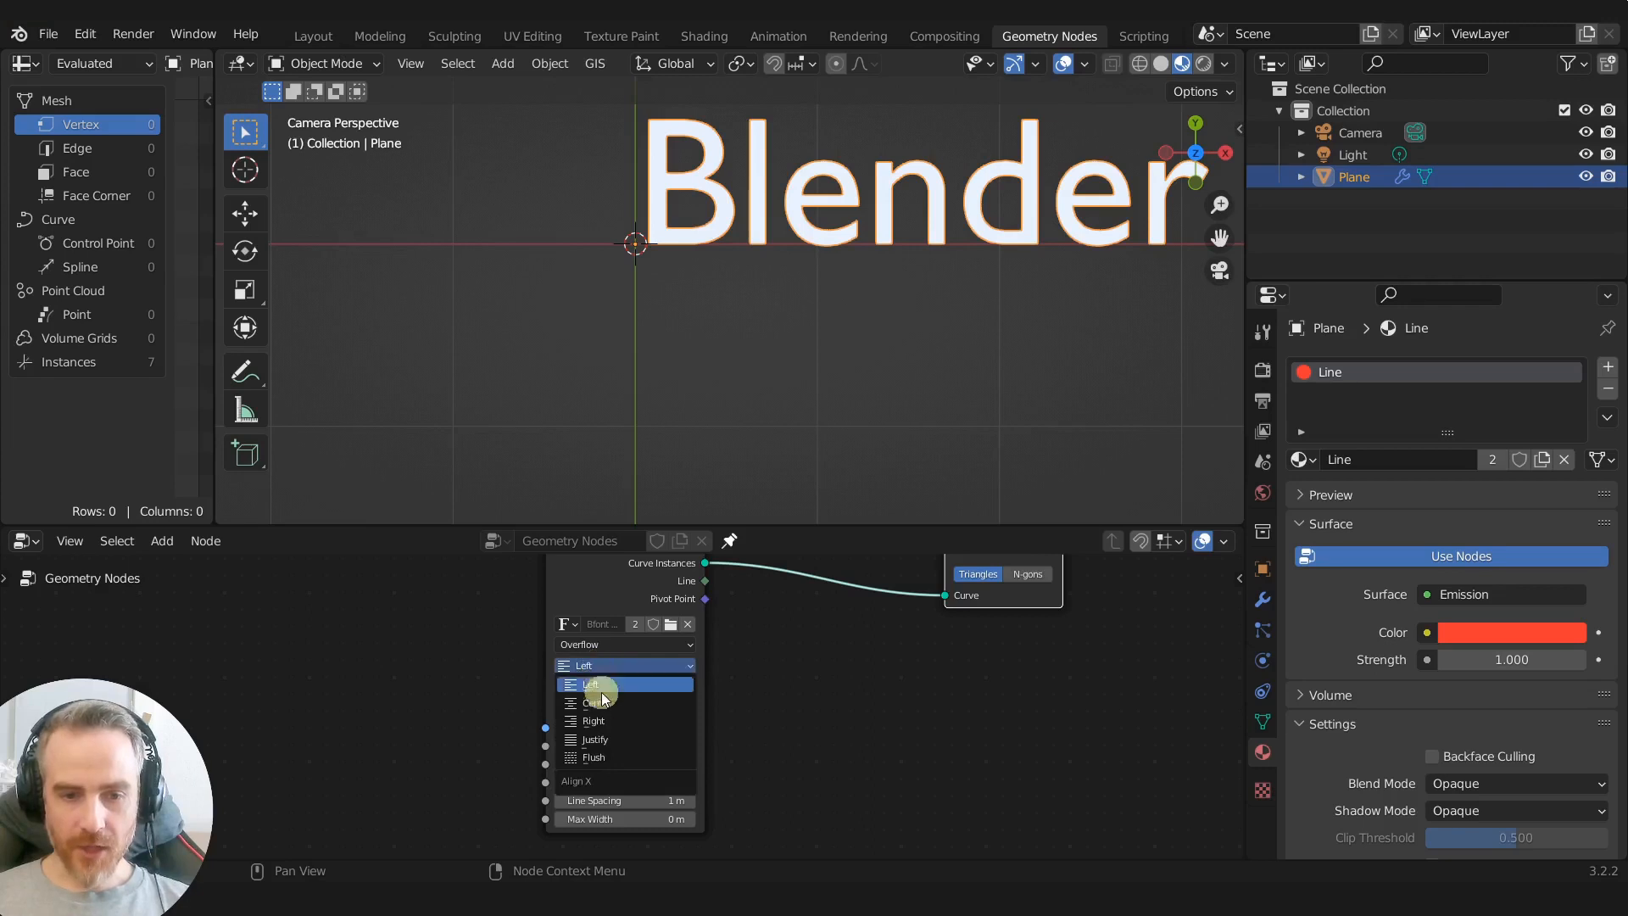
{"action": "left_click", "coordinate": [602, 702]}
{"action": "scroll", "coordinate": [647, 317], "scroll_direction": "down", "scroll_amount": 2}
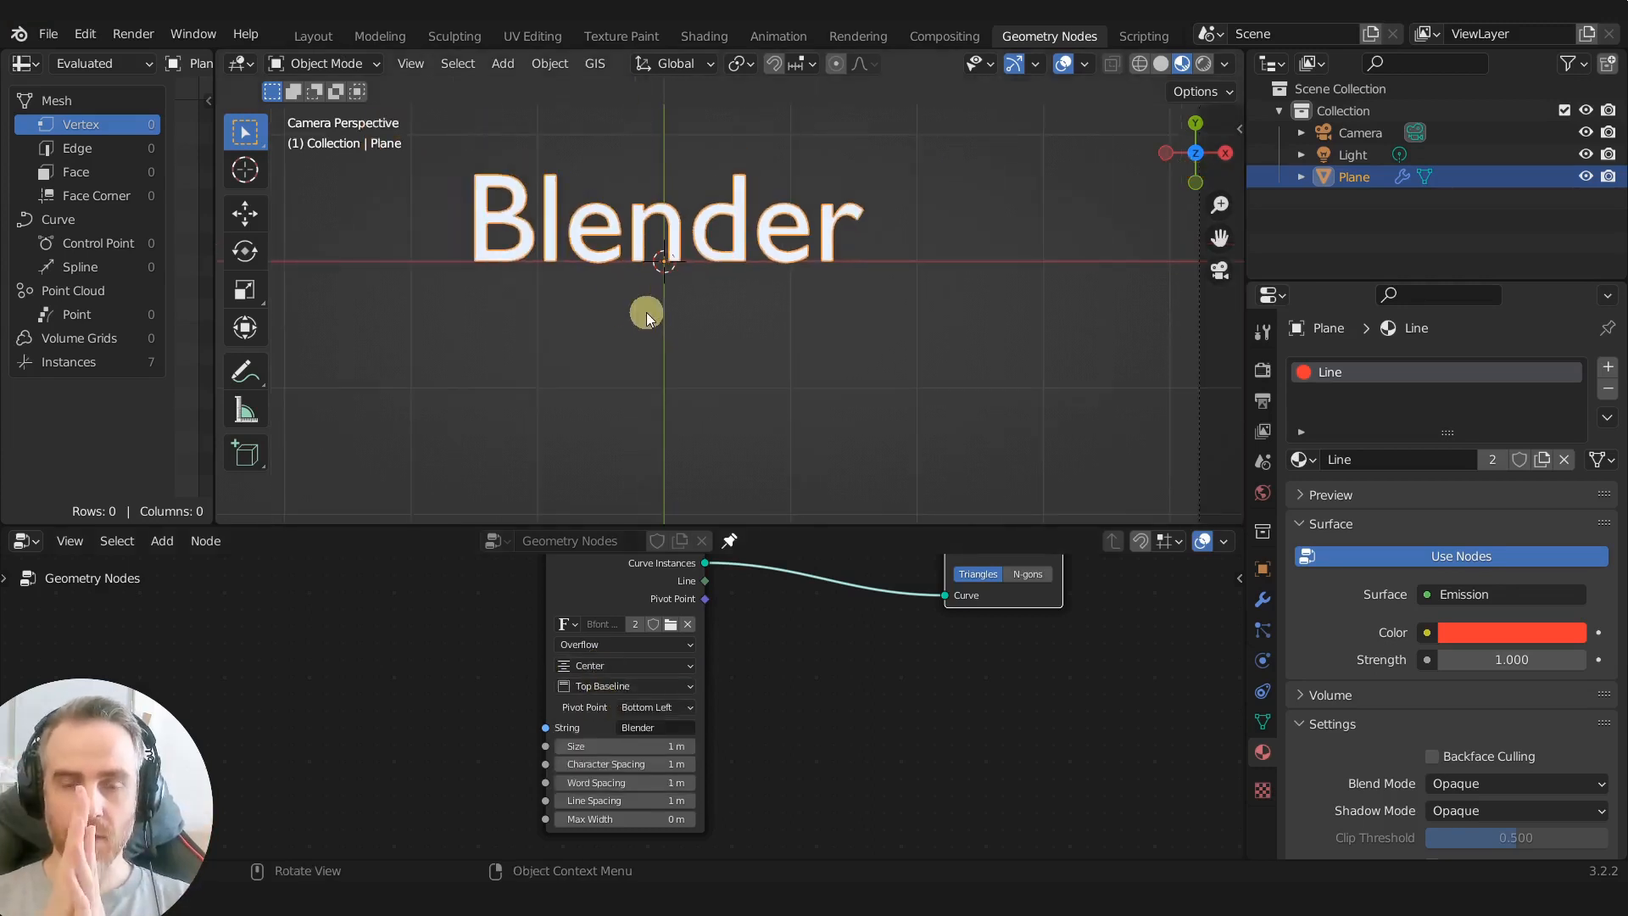
Step: Extend the text string to "Blender is Awesome" to test the centred alignment
{"action": "left_click", "coordinate": [676, 728]}
{"action": "left_click", "coordinate": [676, 731]}
{"action": "type", "text": "is A"}
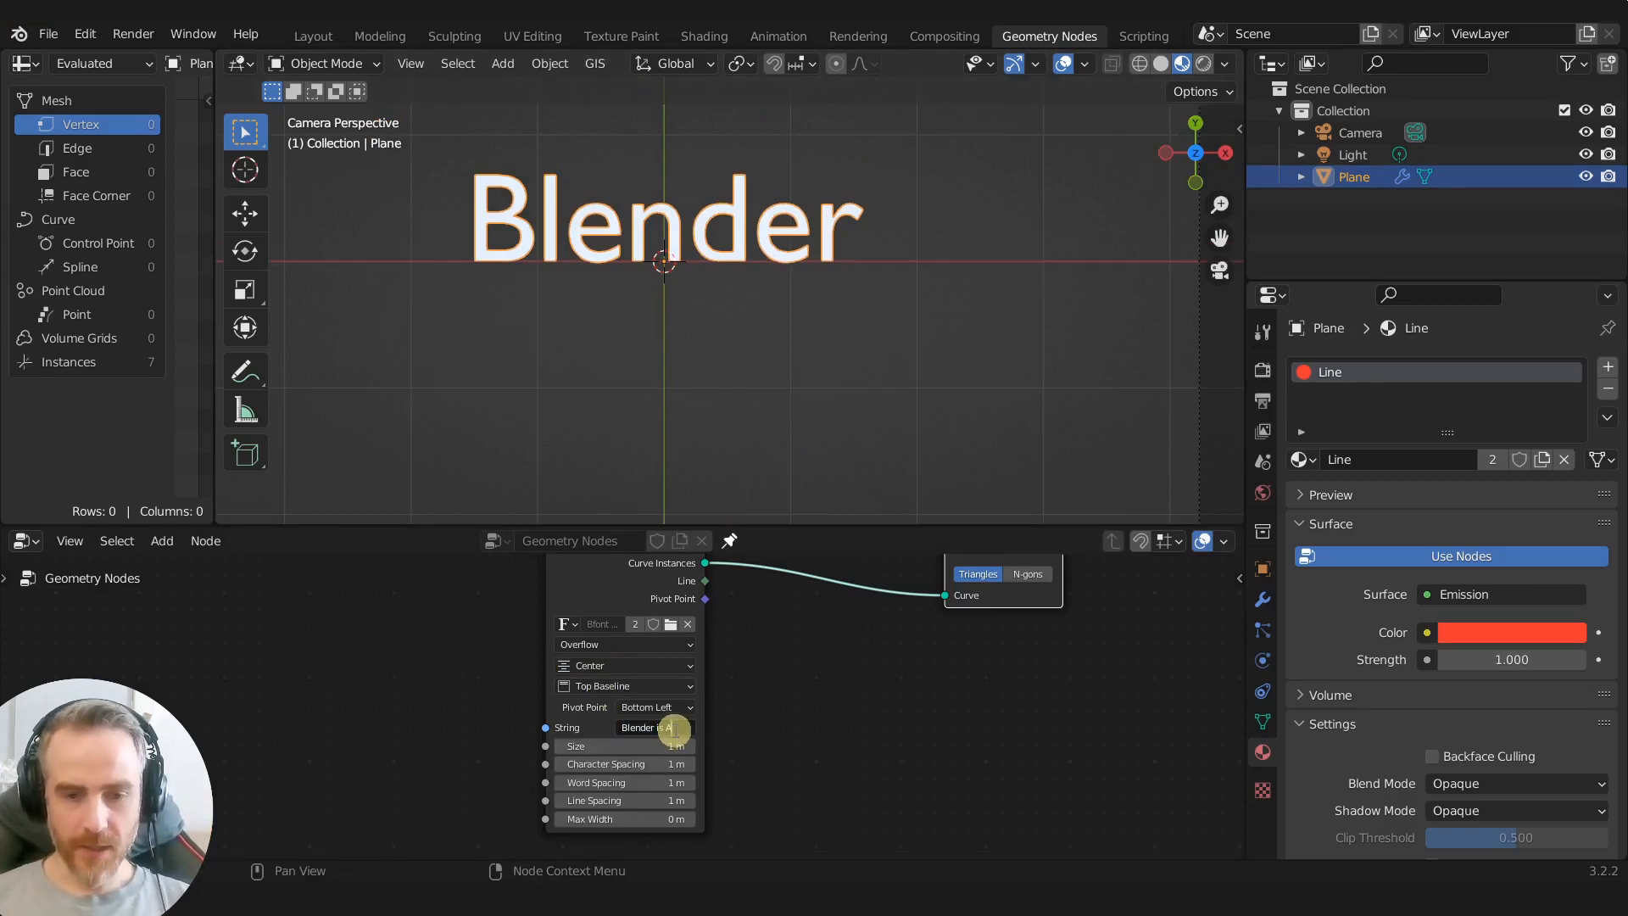
{"action": "type", "text": "wesome"}
{"action": "key", "text": "Return"}
{"action": "scroll", "coordinate": [719, 159], "scroll_direction": "down", "scroll_amount": 3}
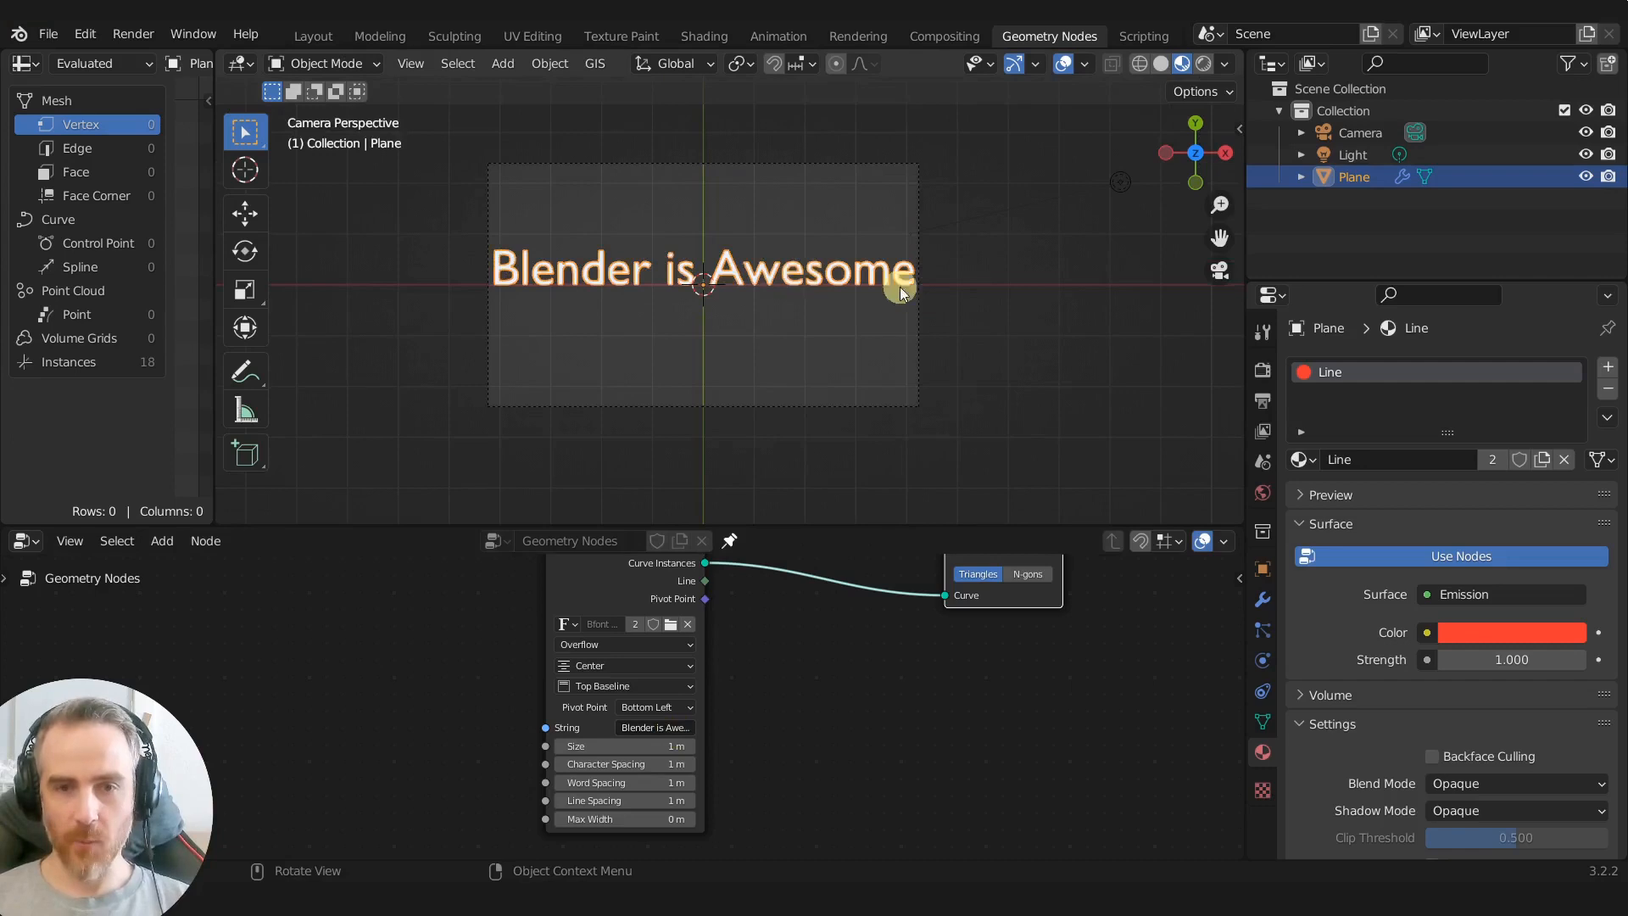
Step: Change the text string back to "Blender"
{"action": "scroll", "coordinate": [645, 746], "scroll_direction": "up", "scroll_amount": 1}
{"action": "scroll", "coordinate": [644, 746], "scroll_direction": "up", "scroll_amount": 1}
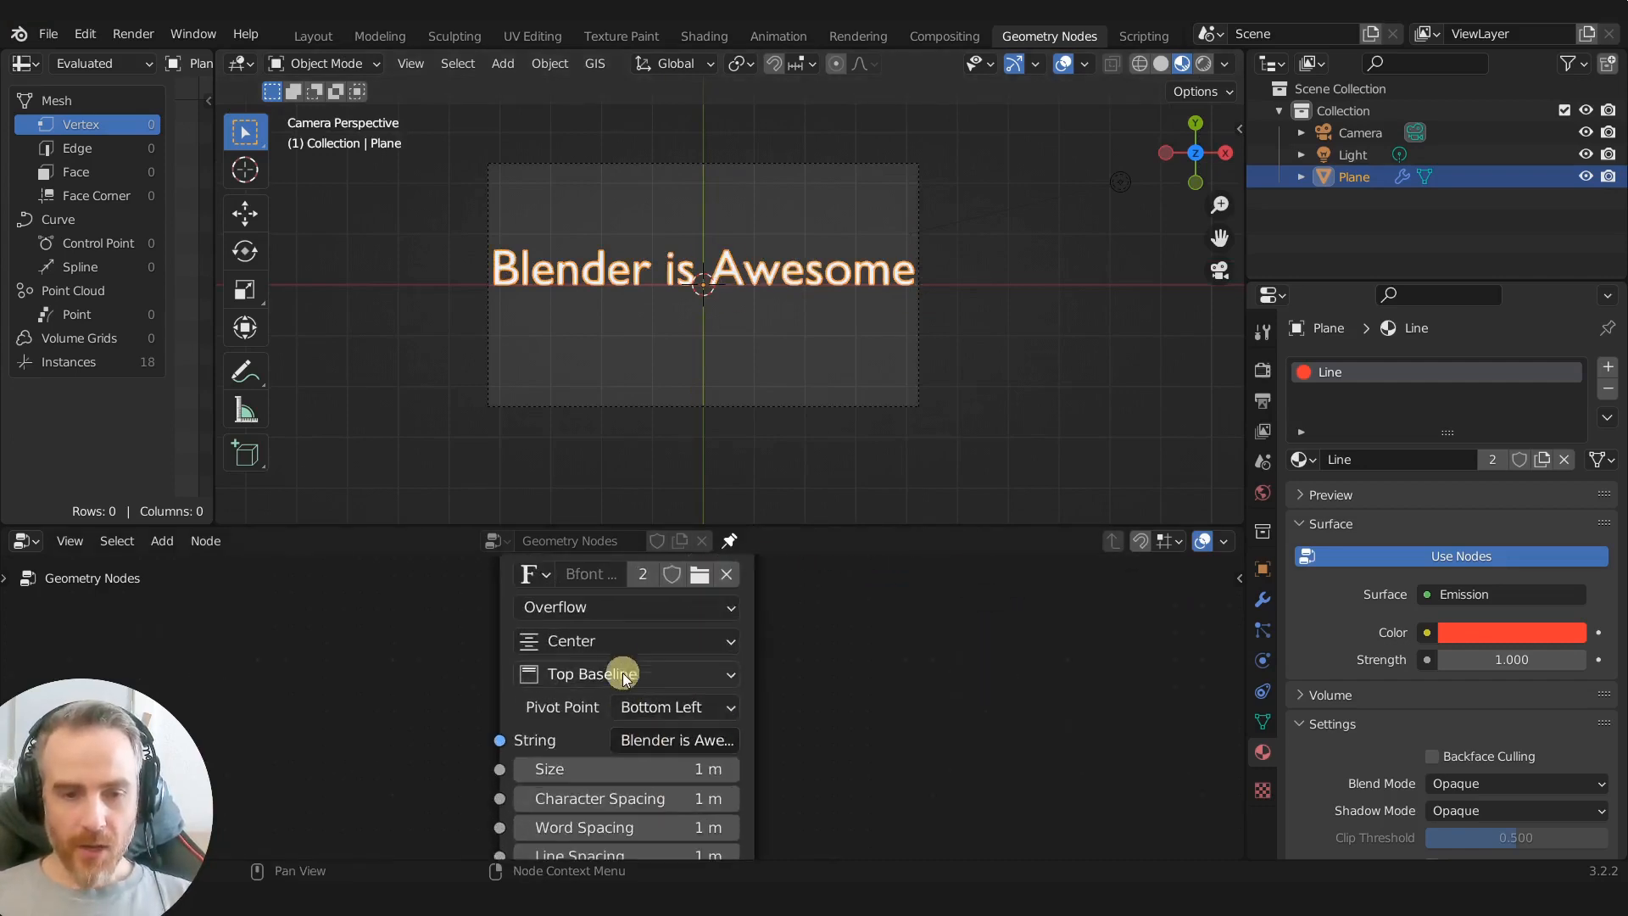
{"action": "left_click", "coordinate": [681, 741]}
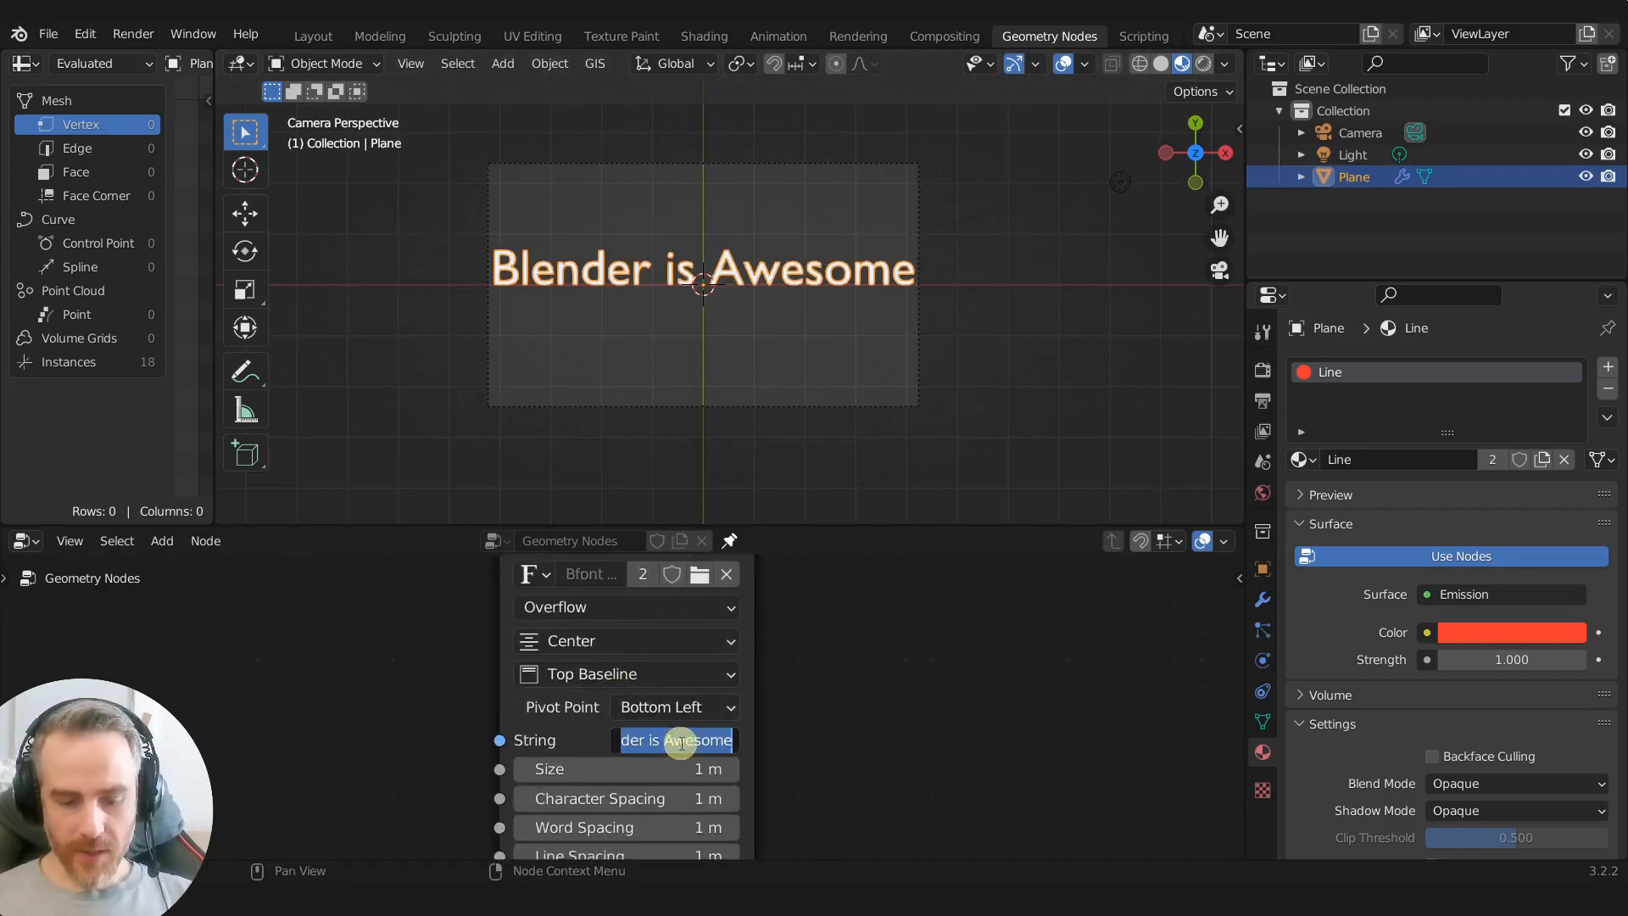
{"action": "type", "text": "Blender"}
{"action": "key", "text": "Return"}
{"action": "scroll", "coordinate": [813, 646], "scroll_direction": "down", "scroll_amount": 4}
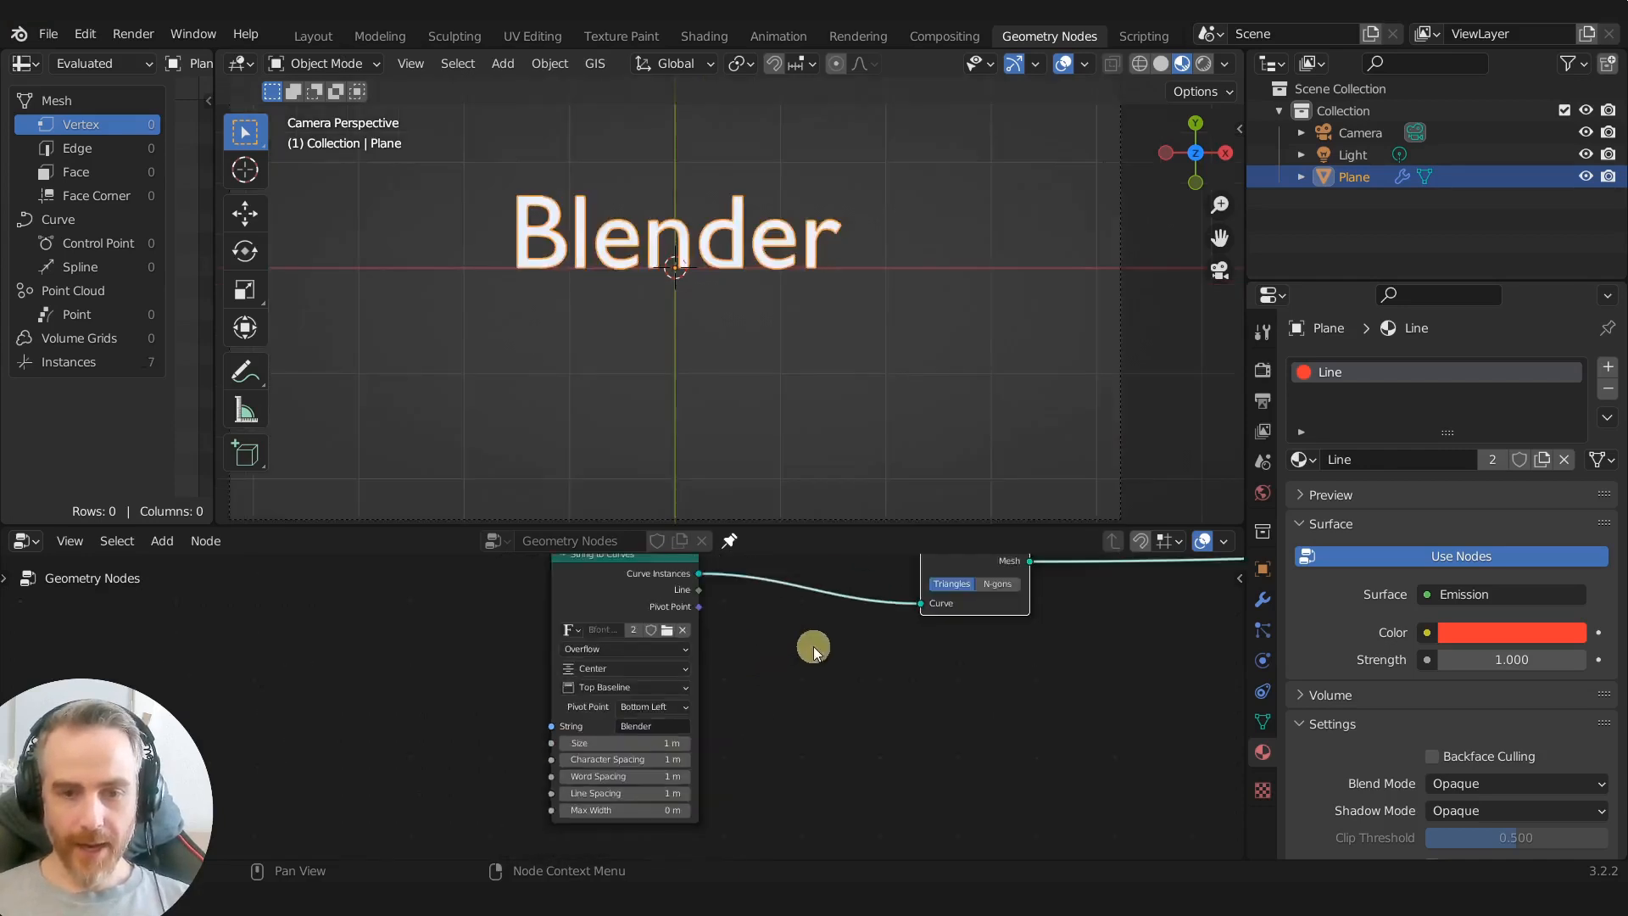
Step: Move the Fill Curve node closer to the String to Curves node to make room after it
{"action": "middle_click_drag", "start_coordinate": [1045, 568], "coordinate": [949, 789]}
{"action": "scroll", "coordinate": [807, 719], "scroll_direction": "down", "scroll_amount": 3}
{"action": "left_click_drag", "start_coordinate": [774, 811], "coordinate": [449, 731]}
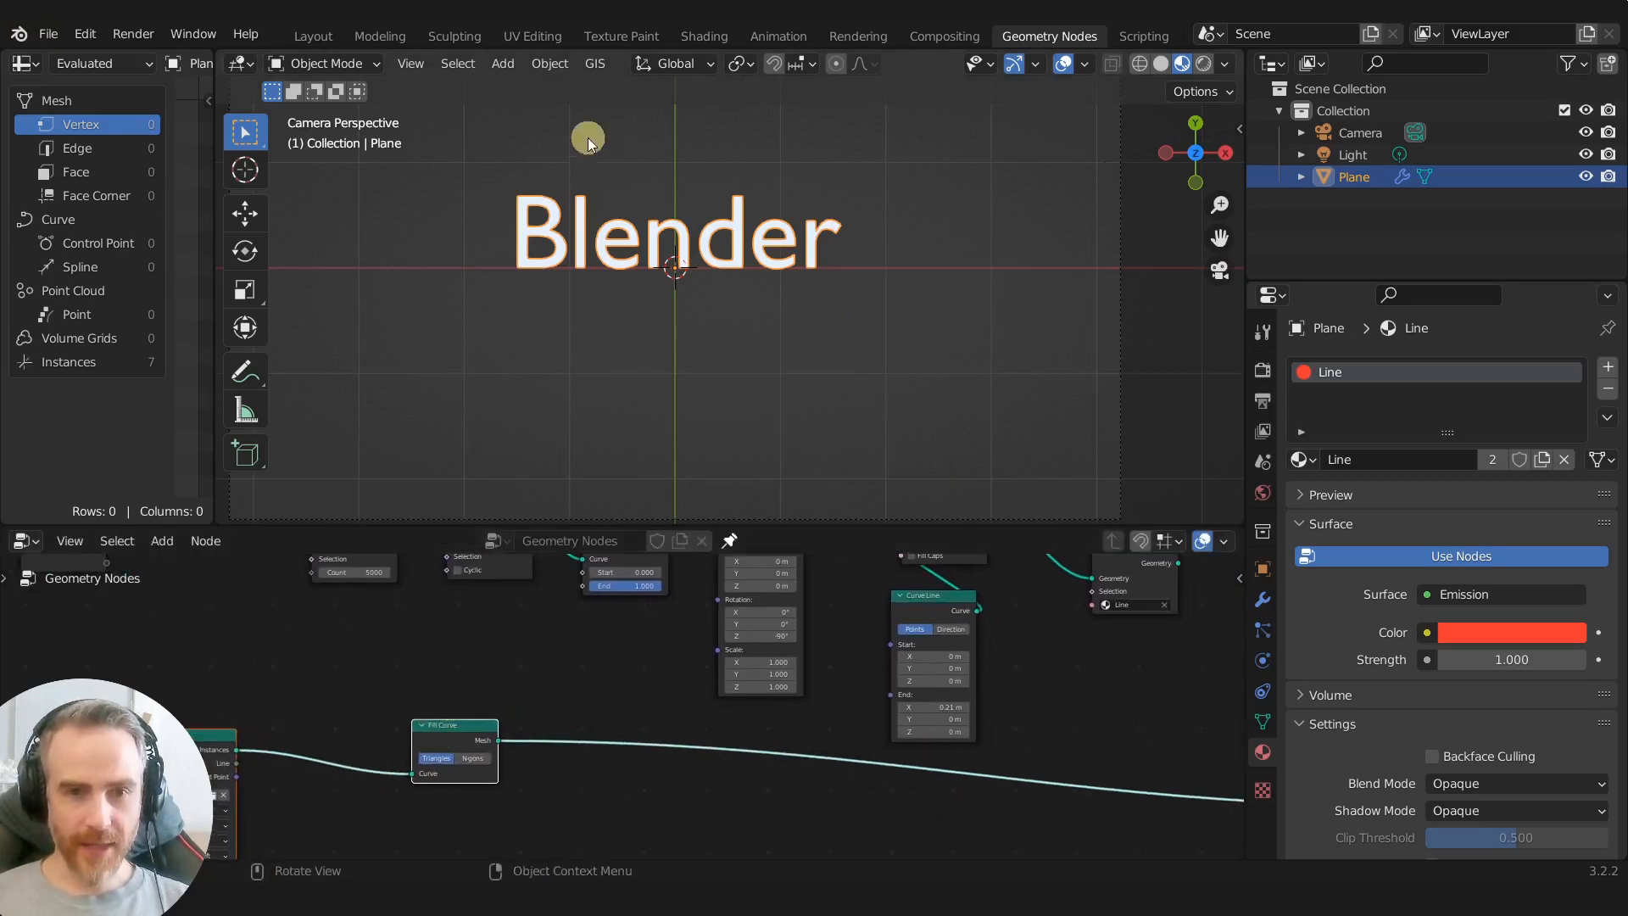
{"action": "scroll", "coordinate": [727, 666], "scroll_direction": "up", "scroll_amount": 1}
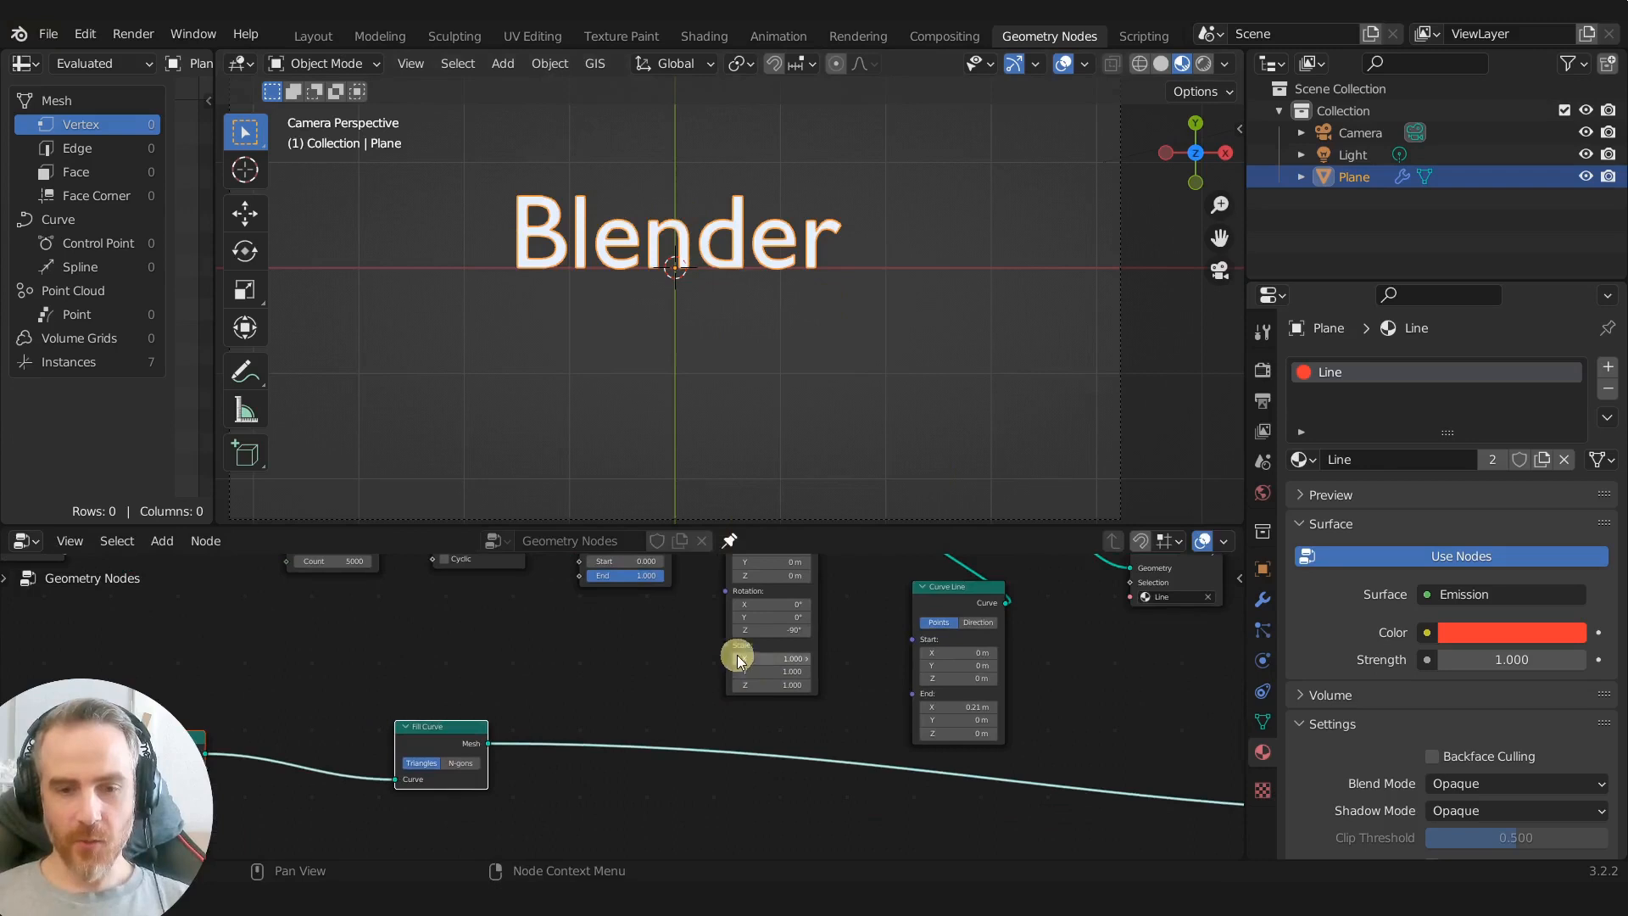
{"action": "mouse_move", "coordinate": [757, 630]}
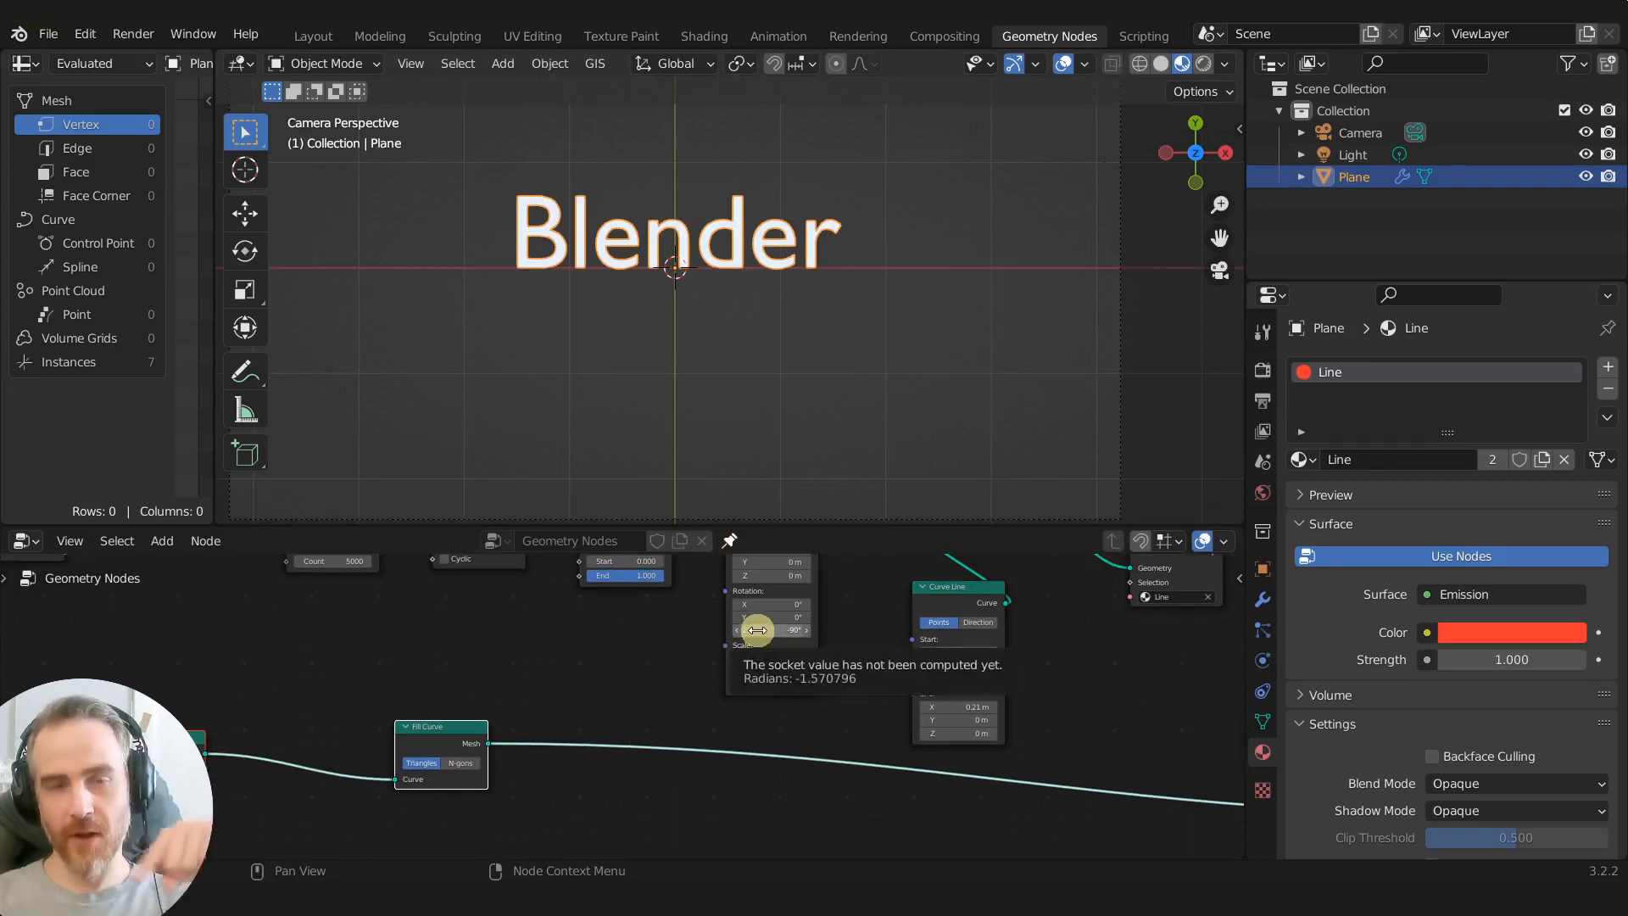
{"action": "left_click", "coordinate": [406, 726]}
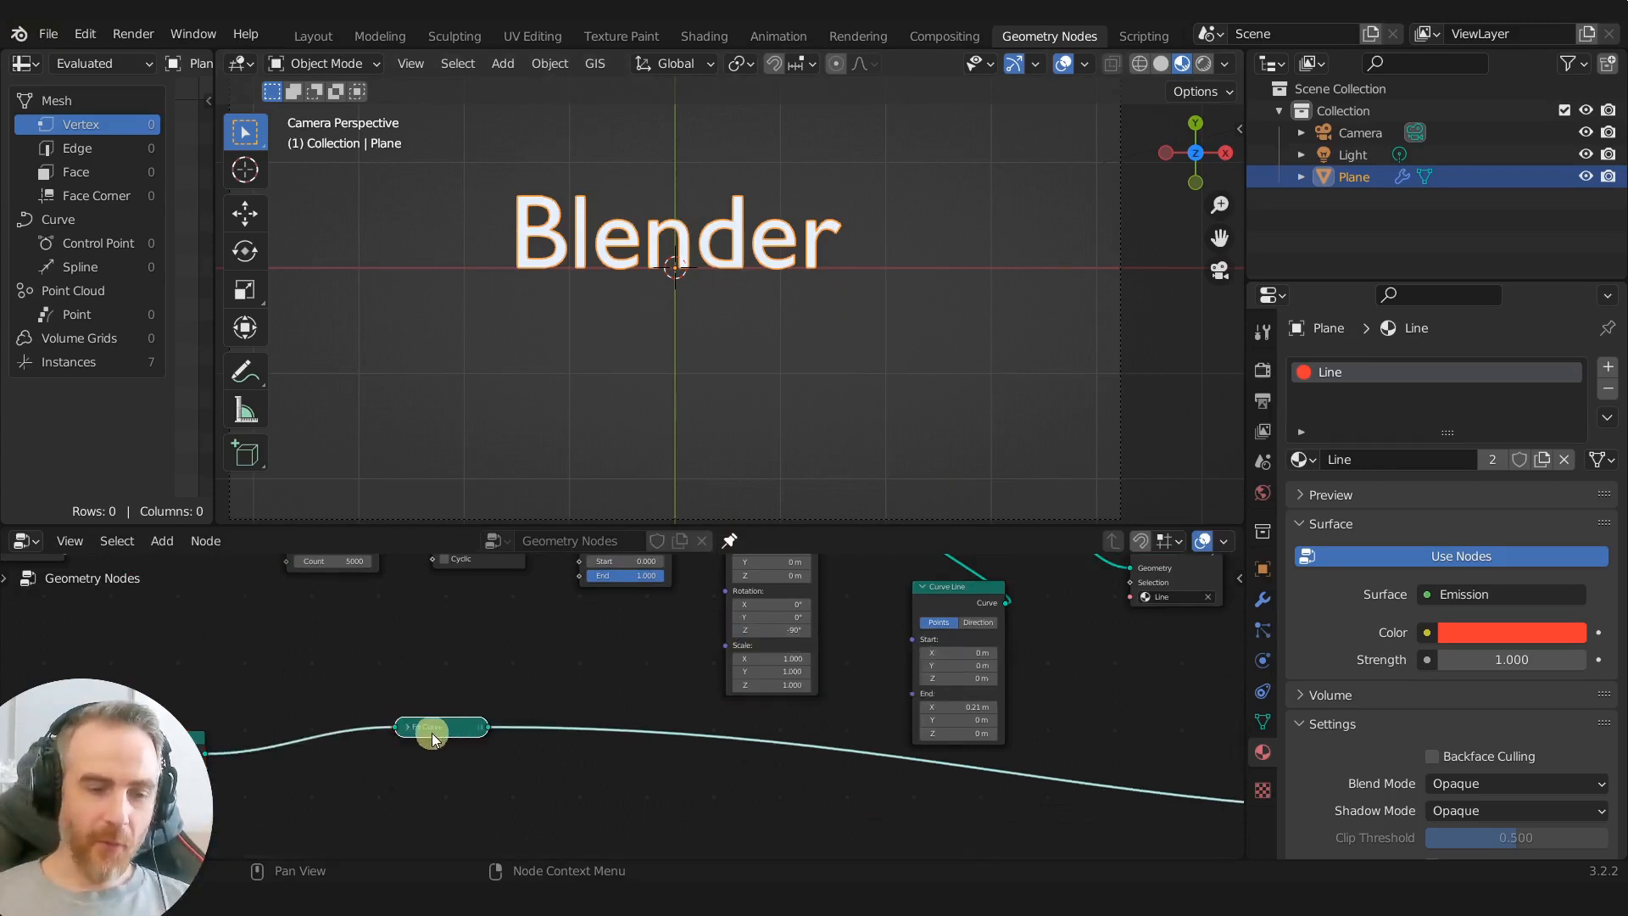
{"action": "left_click", "coordinate": [403, 729]}
{"action": "left_click_drag", "start_coordinate": [429, 727], "coordinate": [342, 748]}
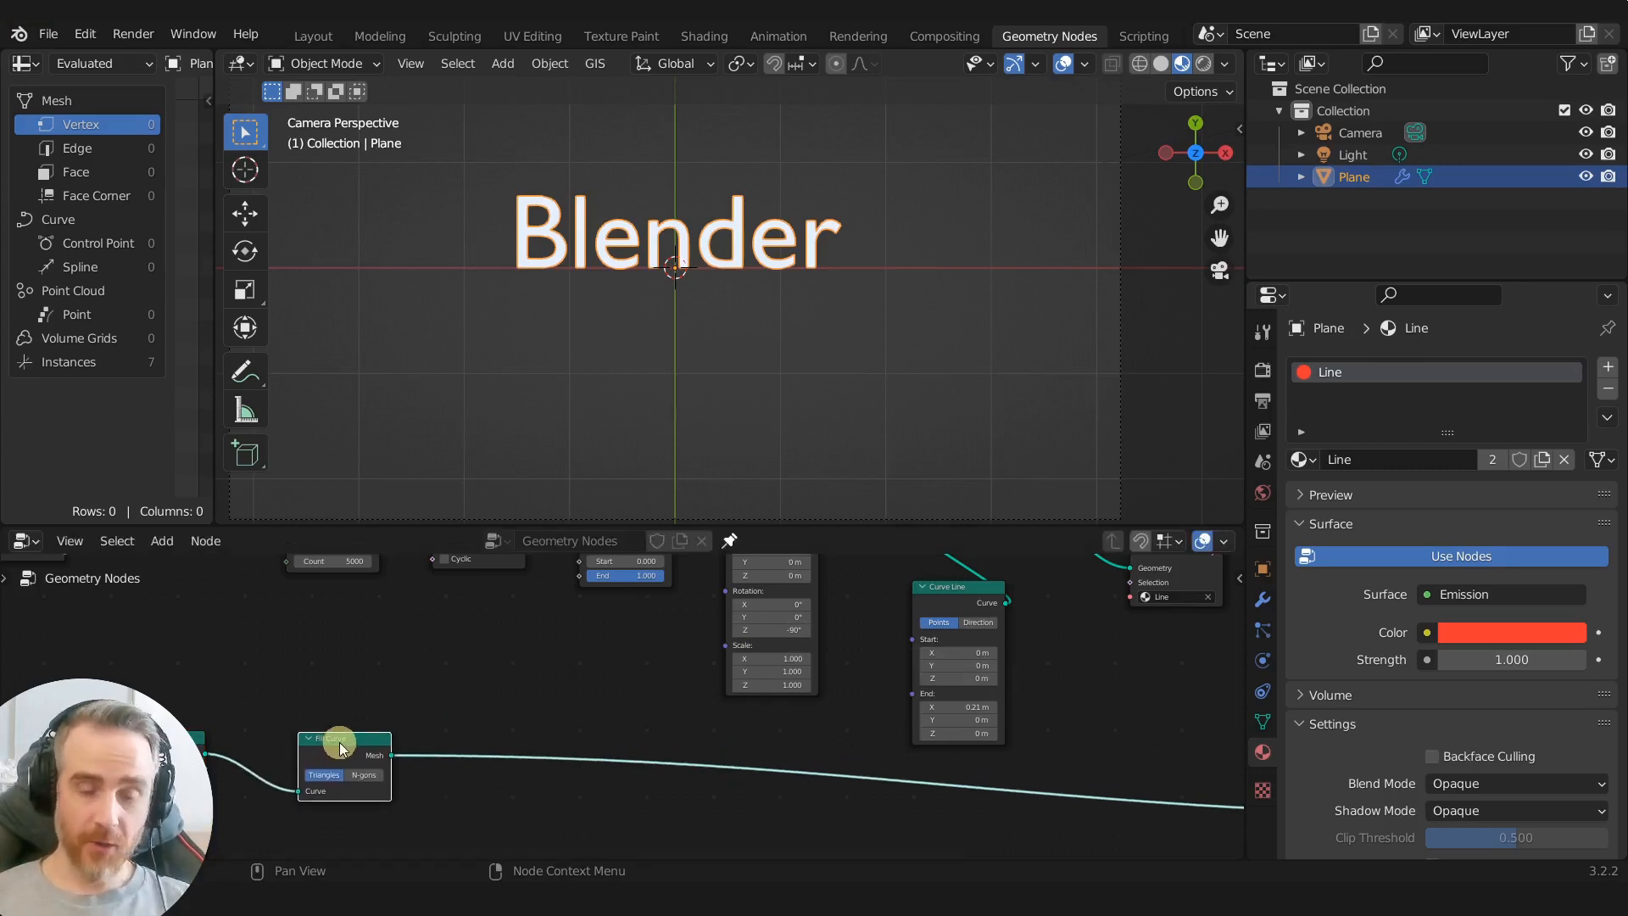
Step: Add a Bounding Box node on the link after the Fill Curve node
{"action": "left_click", "coordinate": [500, 724]}
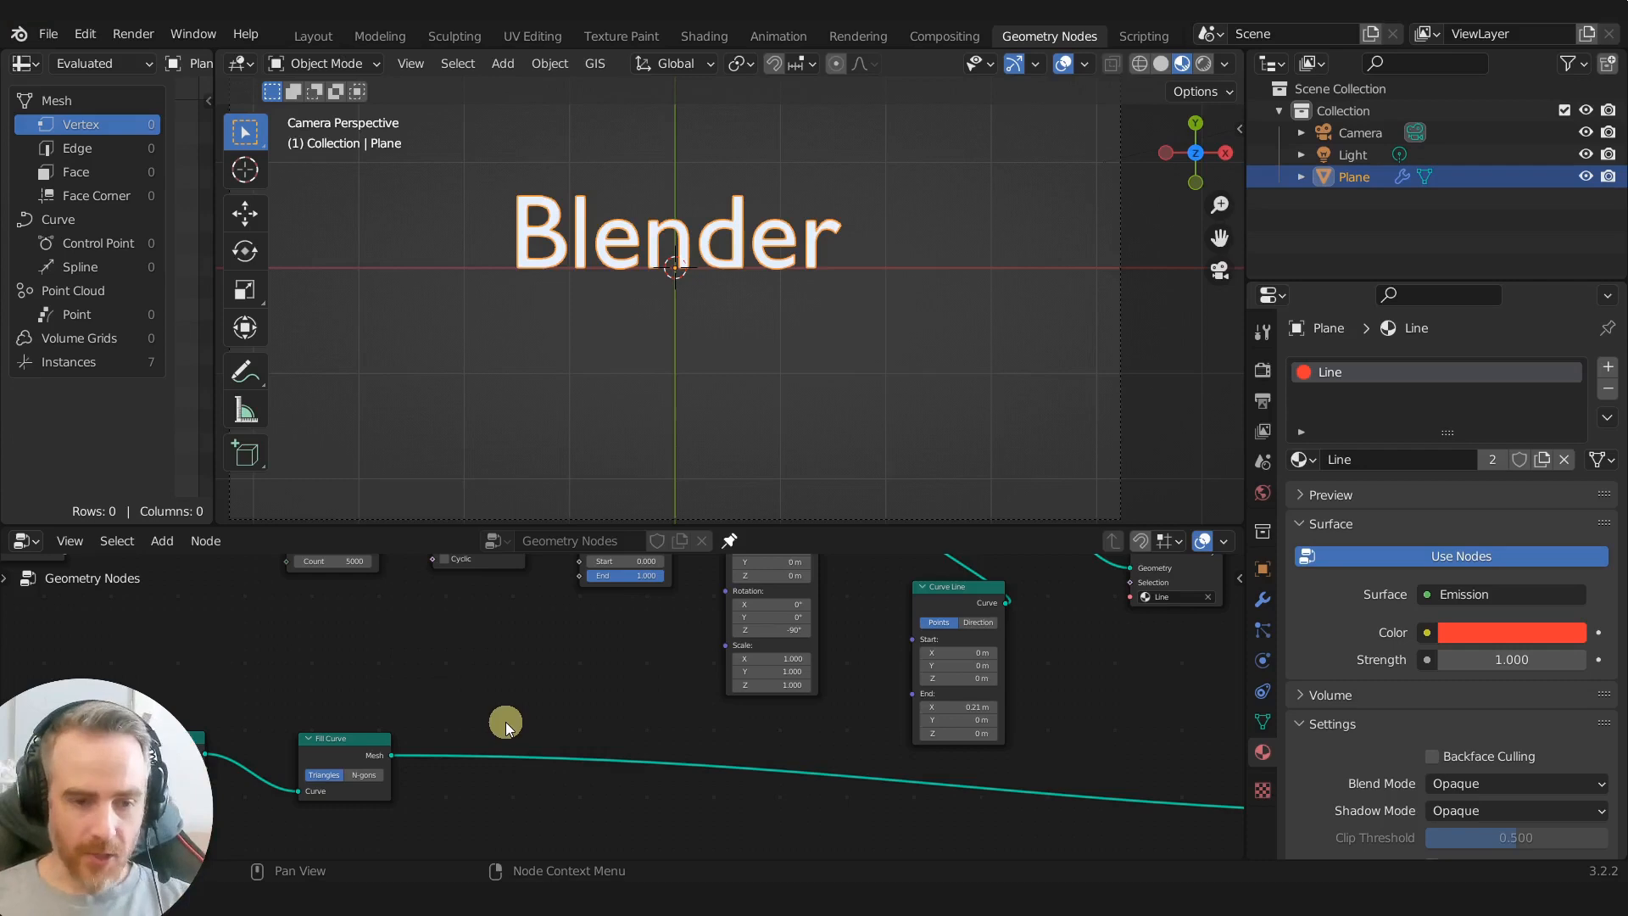
{"action": "key", "text": "shift+a"}
{"action": "mouse_move", "coordinate": [484, 738]}
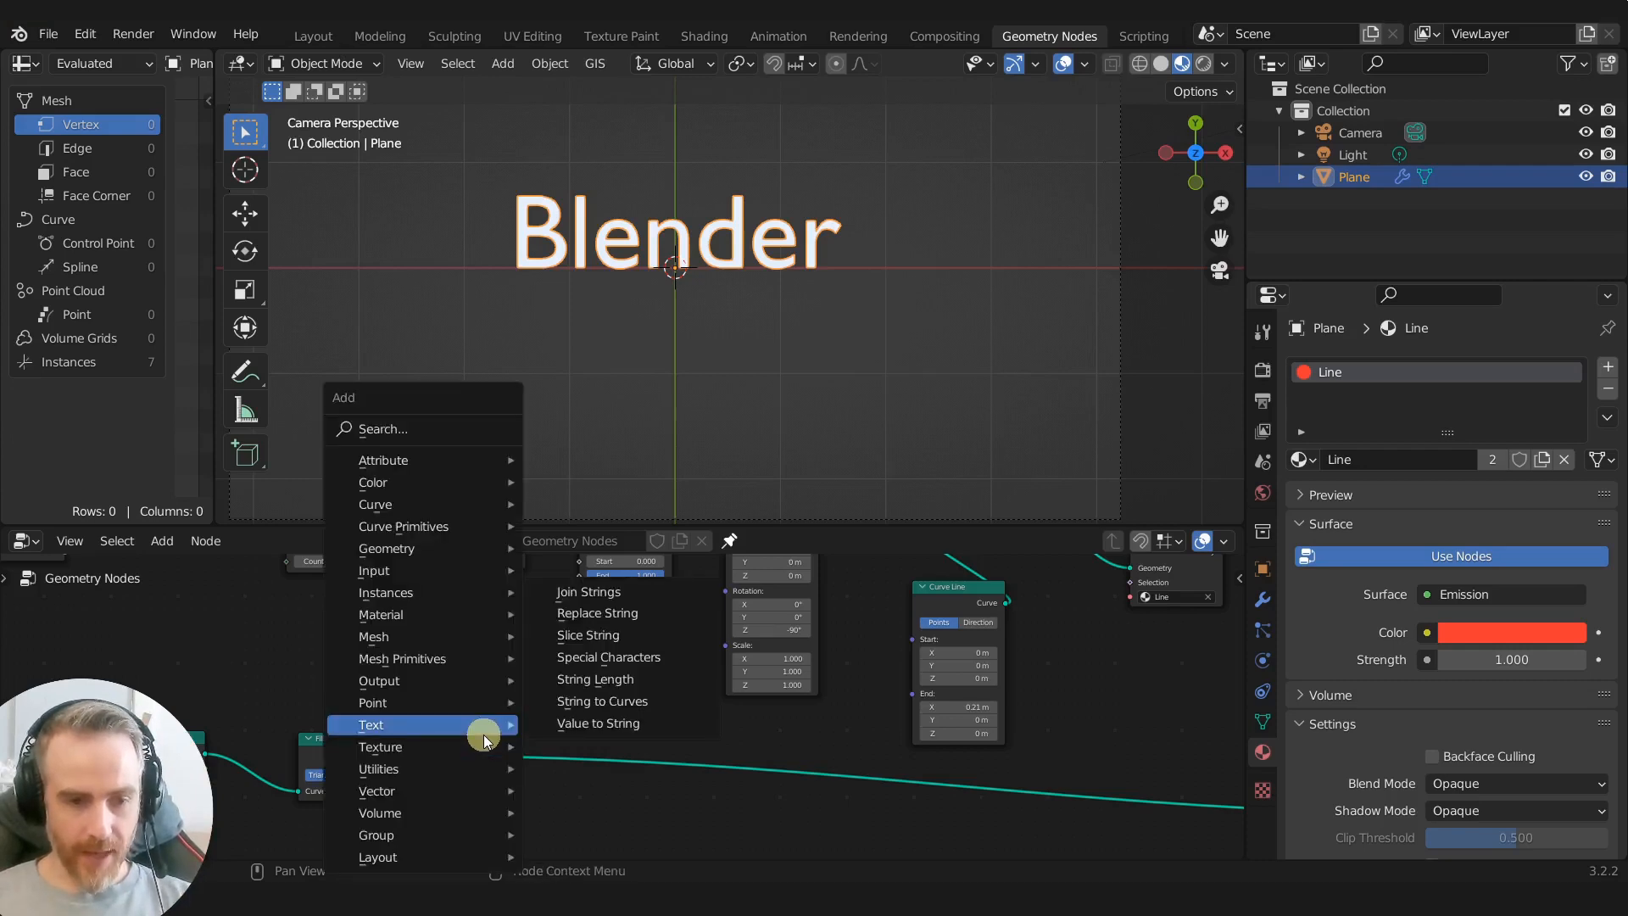
{"action": "left_click", "coordinate": [432, 428]}
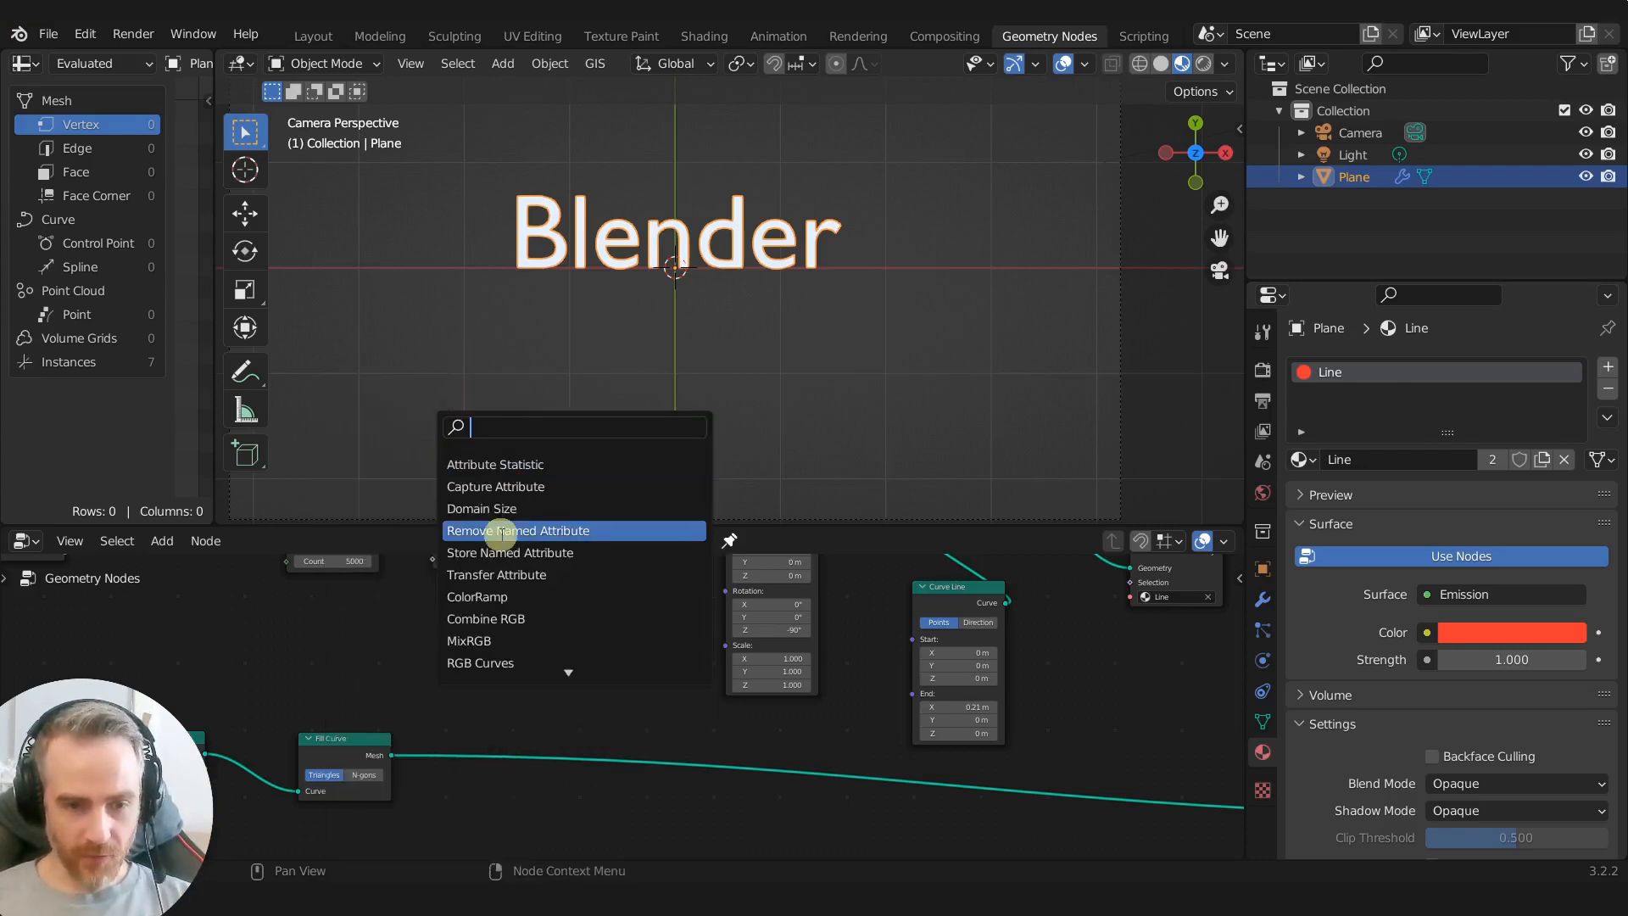
{"action": "type", "text": "bound"}
{"action": "key", "text": "Return"}
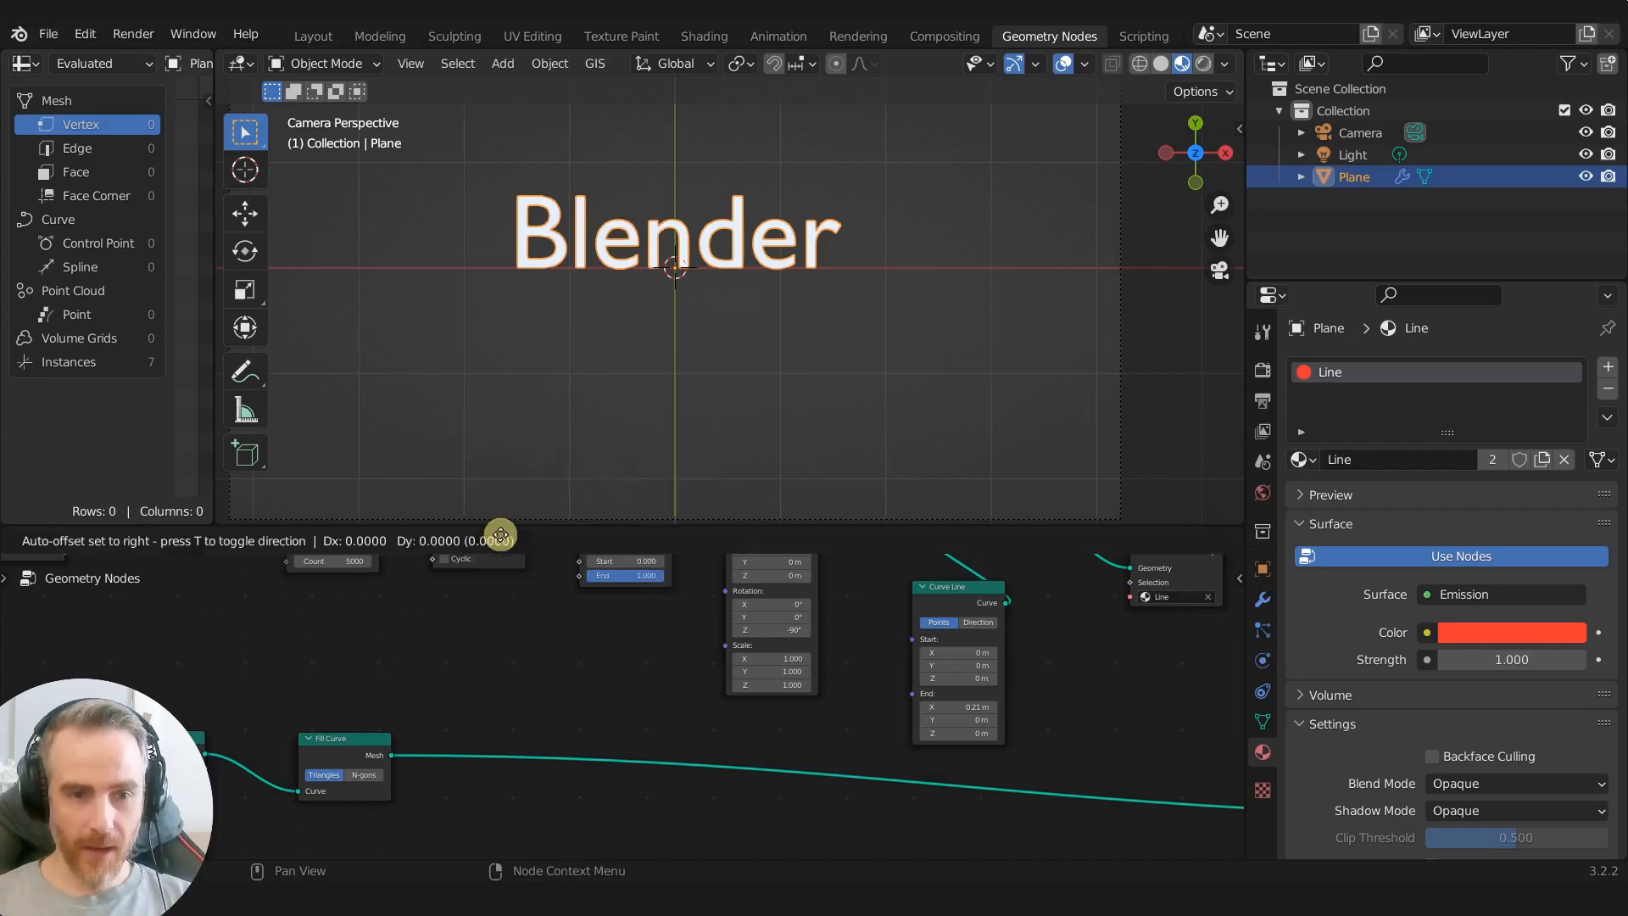
{"action": "left_click", "coordinate": [537, 808]}
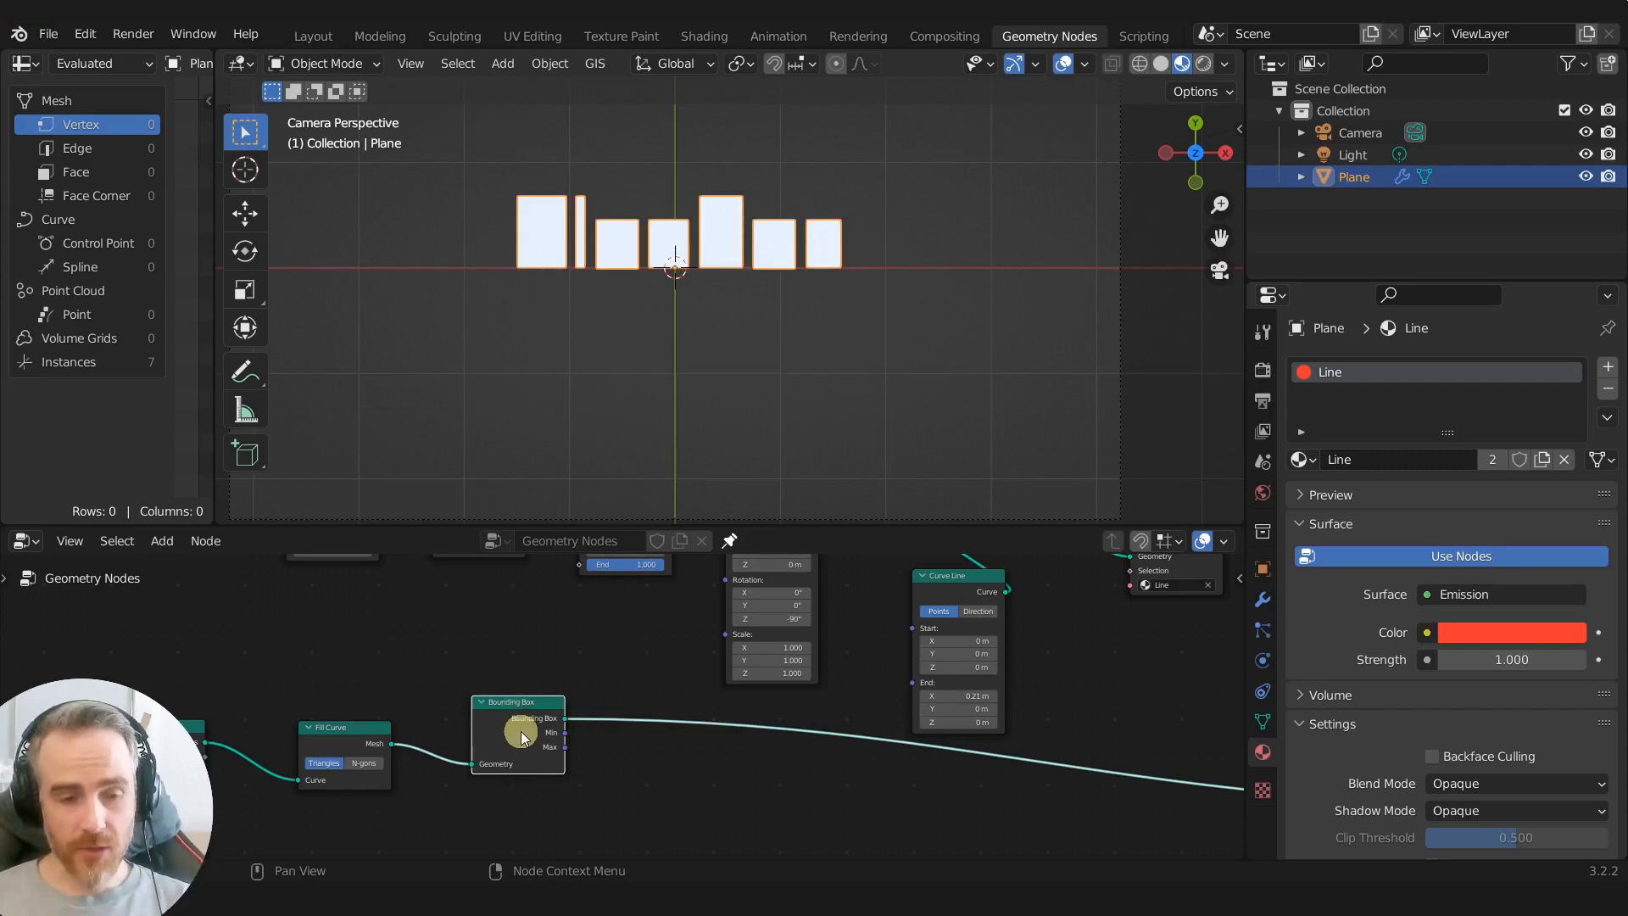
Step: Examine the Bounding Box node's Min and Max outputs and the outline's chain from Trim Curve to Set Material
{"action": "scroll", "coordinate": [563, 664], "scroll_direction": "up", "scroll_amount": 3}
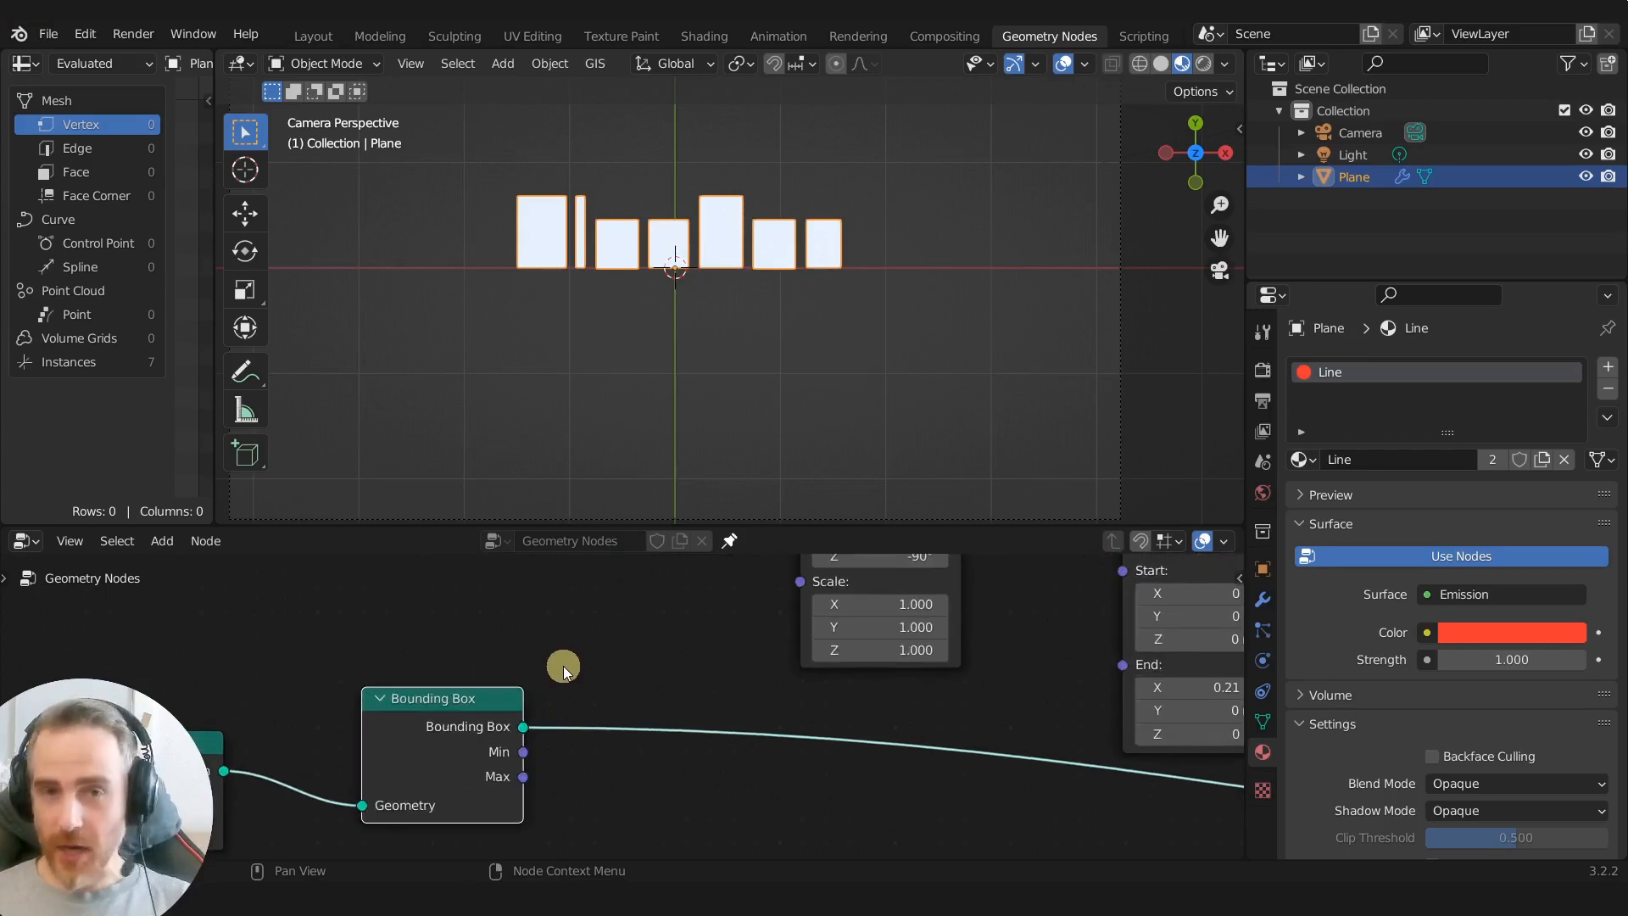
{"action": "mouse_move", "coordinate": [523, 752]}
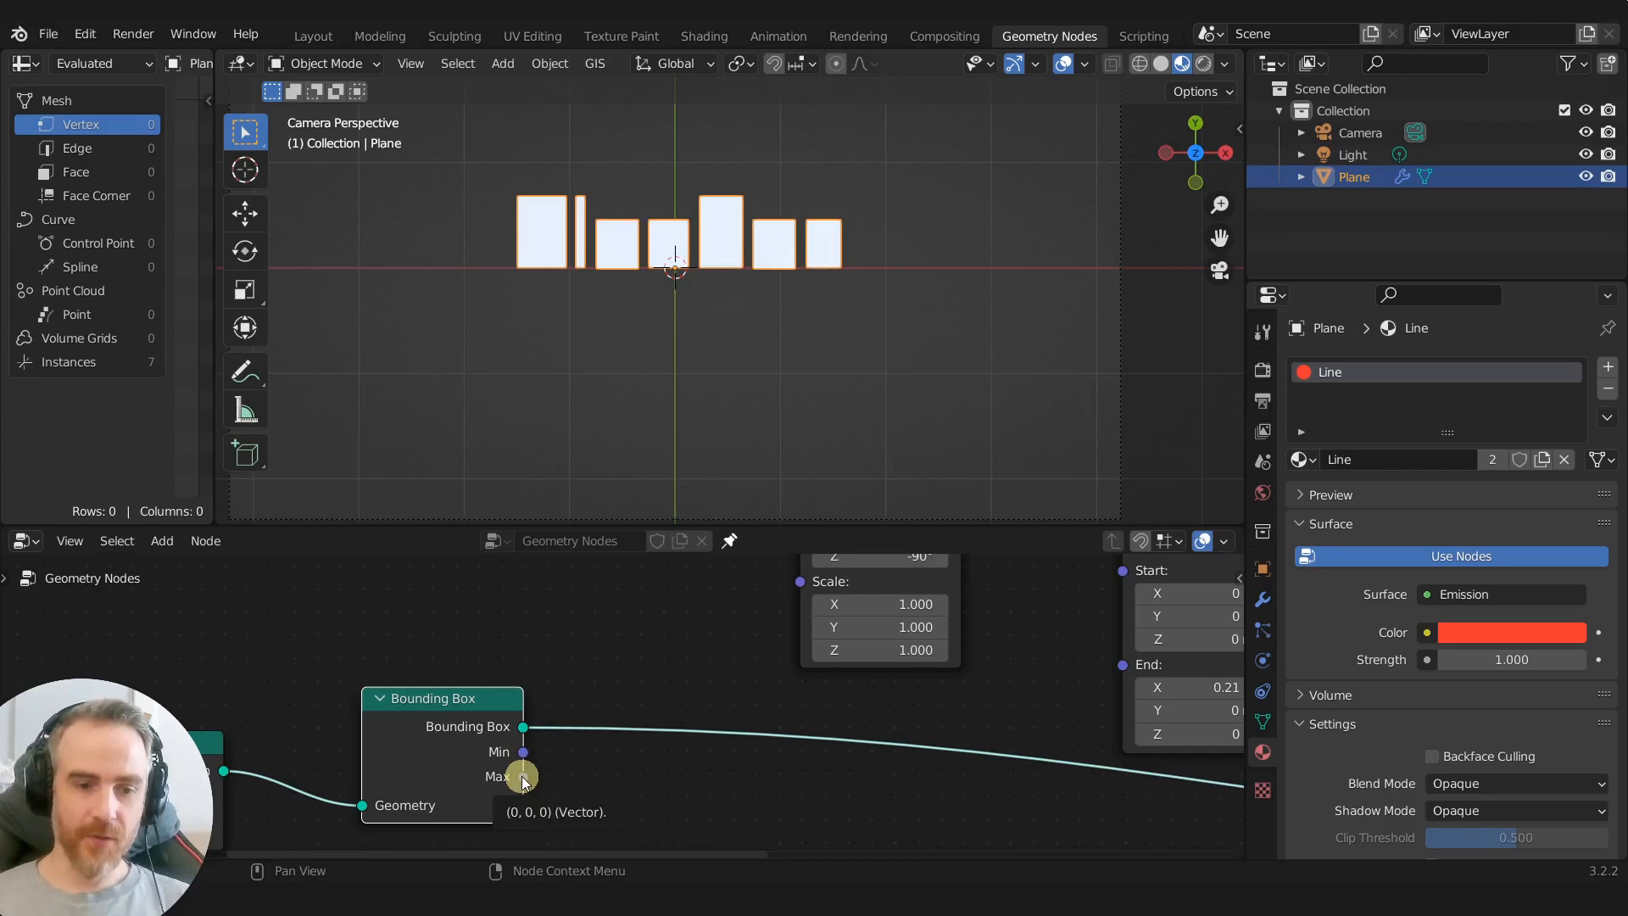
{"action": "scroll", "coordinate": [806, 654], "scroll_direction": "down", "scroll_amount": 4}
{"action": "middle_click_drag", "start_coordinate": [807, 654], "coordinate": [642, 770]}
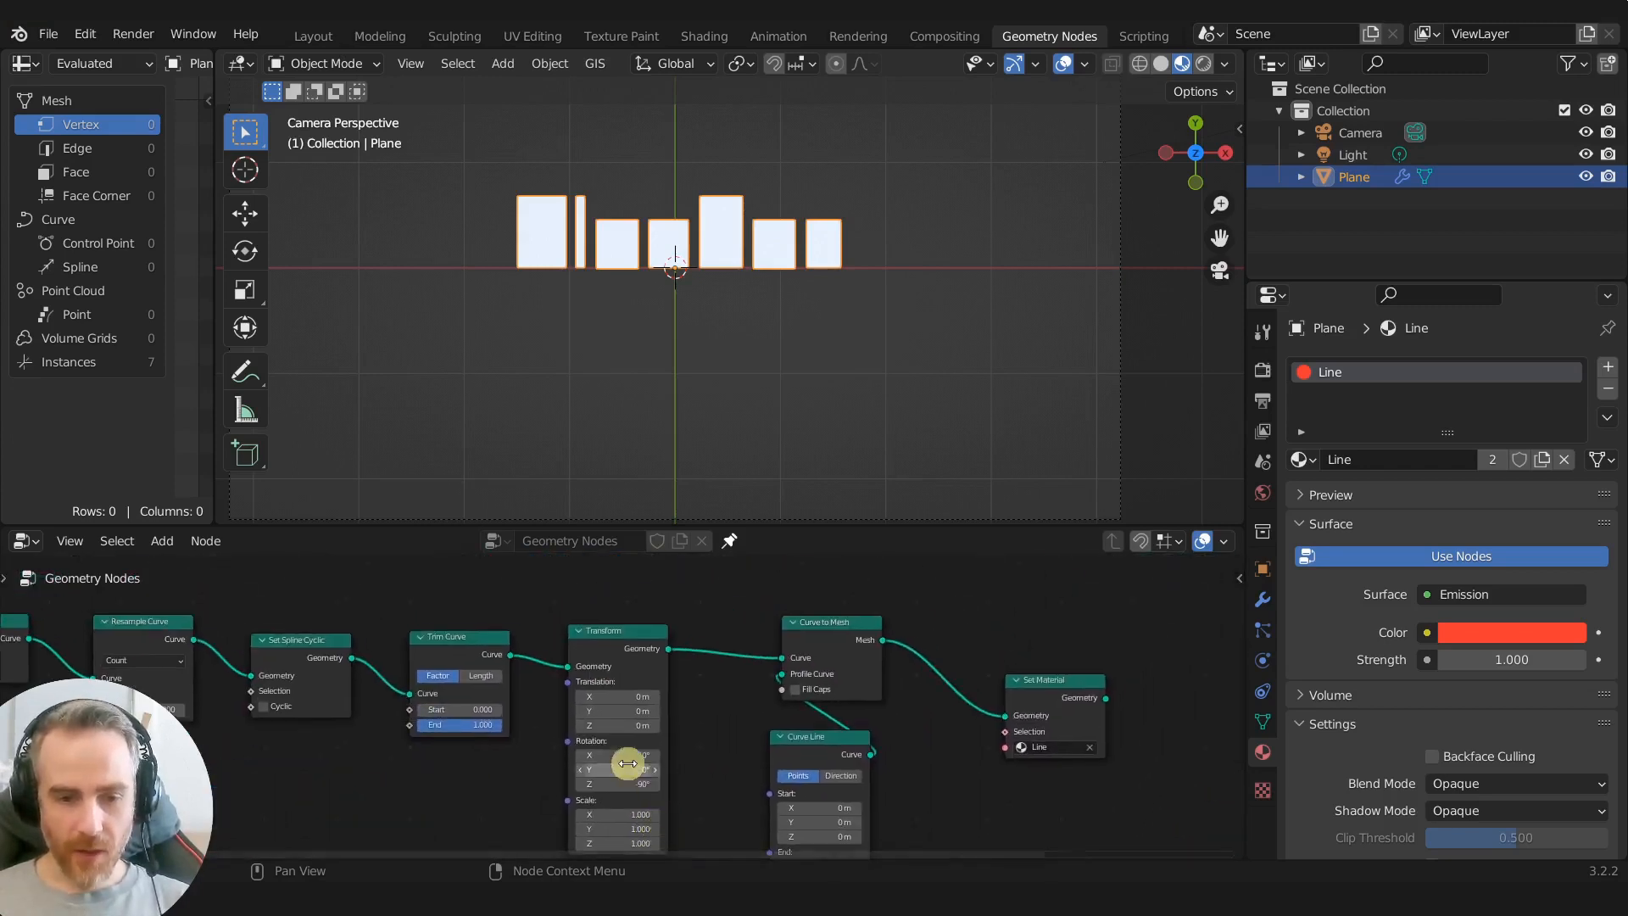
{"action": "scroll", "coordinate": [643, 770], "scroll_direction": "up", "scroll_amount": 5}
{"action": "middle_click_drag", "start_coordinate": [534, 702], "coordinate": [696, 728]}
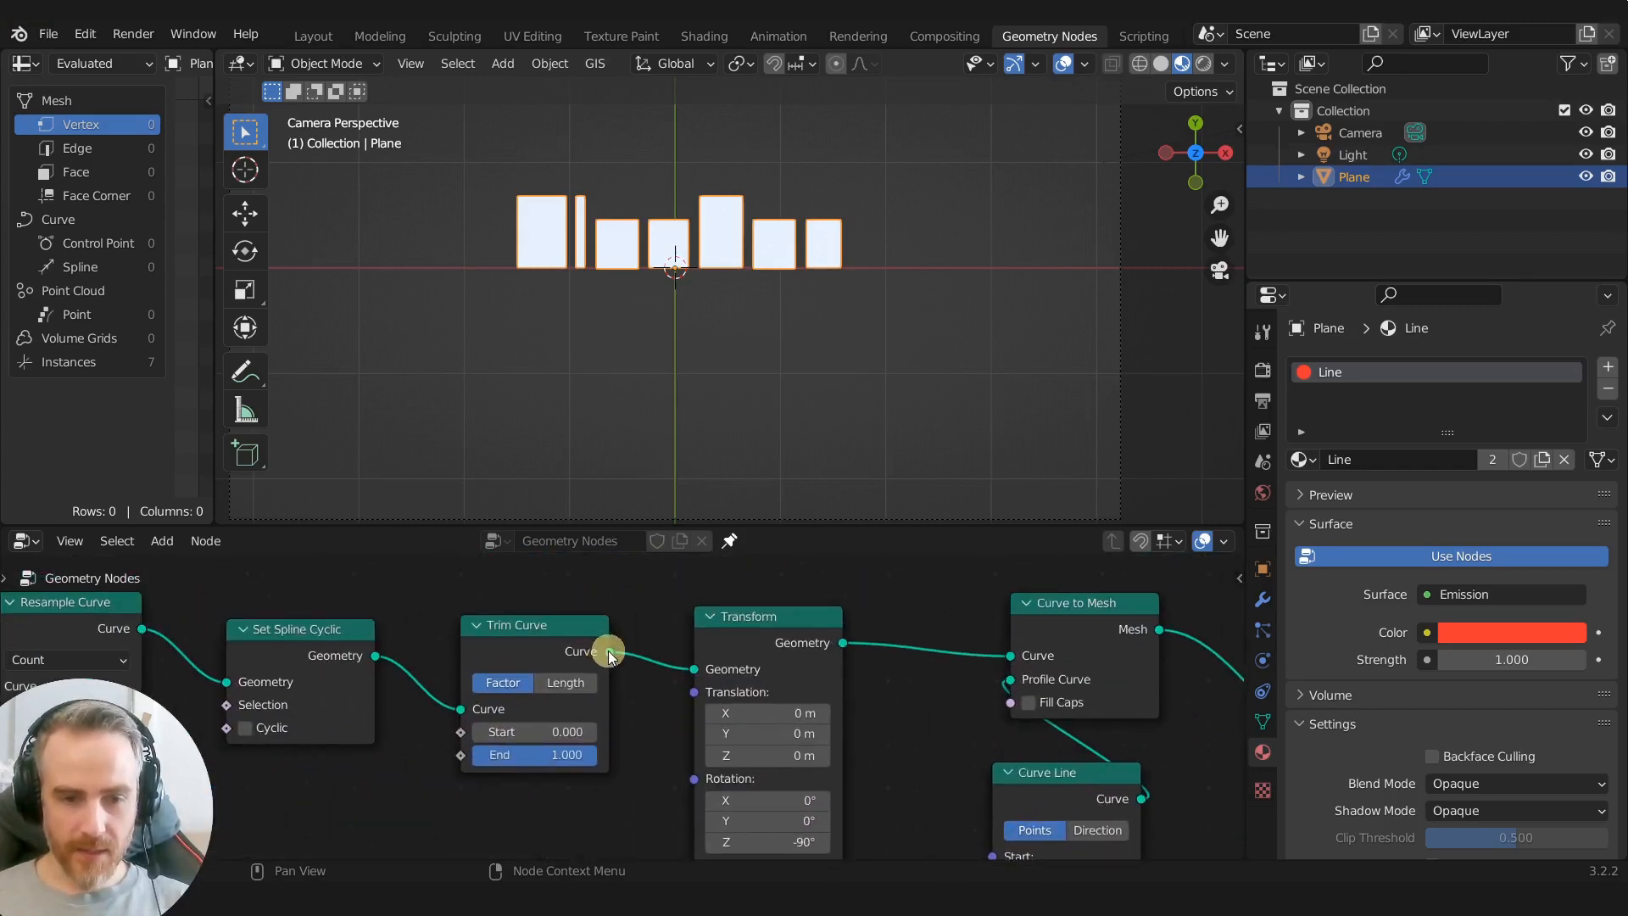
{"action": "mouse_move", "coordinate": [608, 649]}
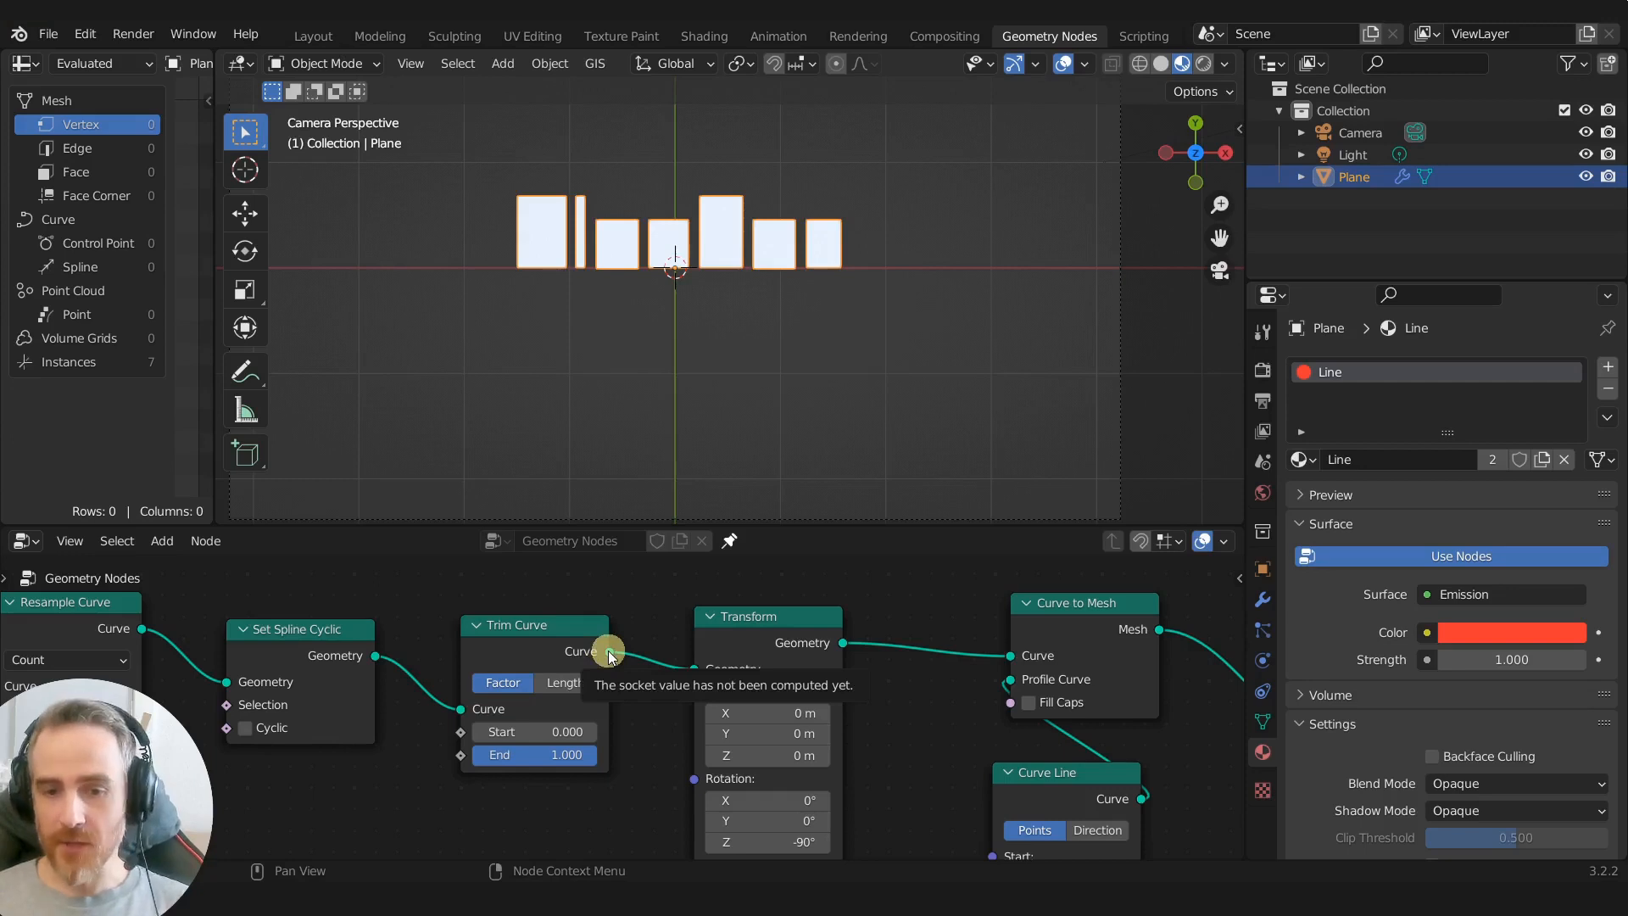
{"action": "middle_click_drag", "start_coordinate": [887, 673], "coordinate": [563, 623]}
{"action": "scroll", "coordinate": [620, 710], "scroll_direction": "down", "scroll_amount": 1}
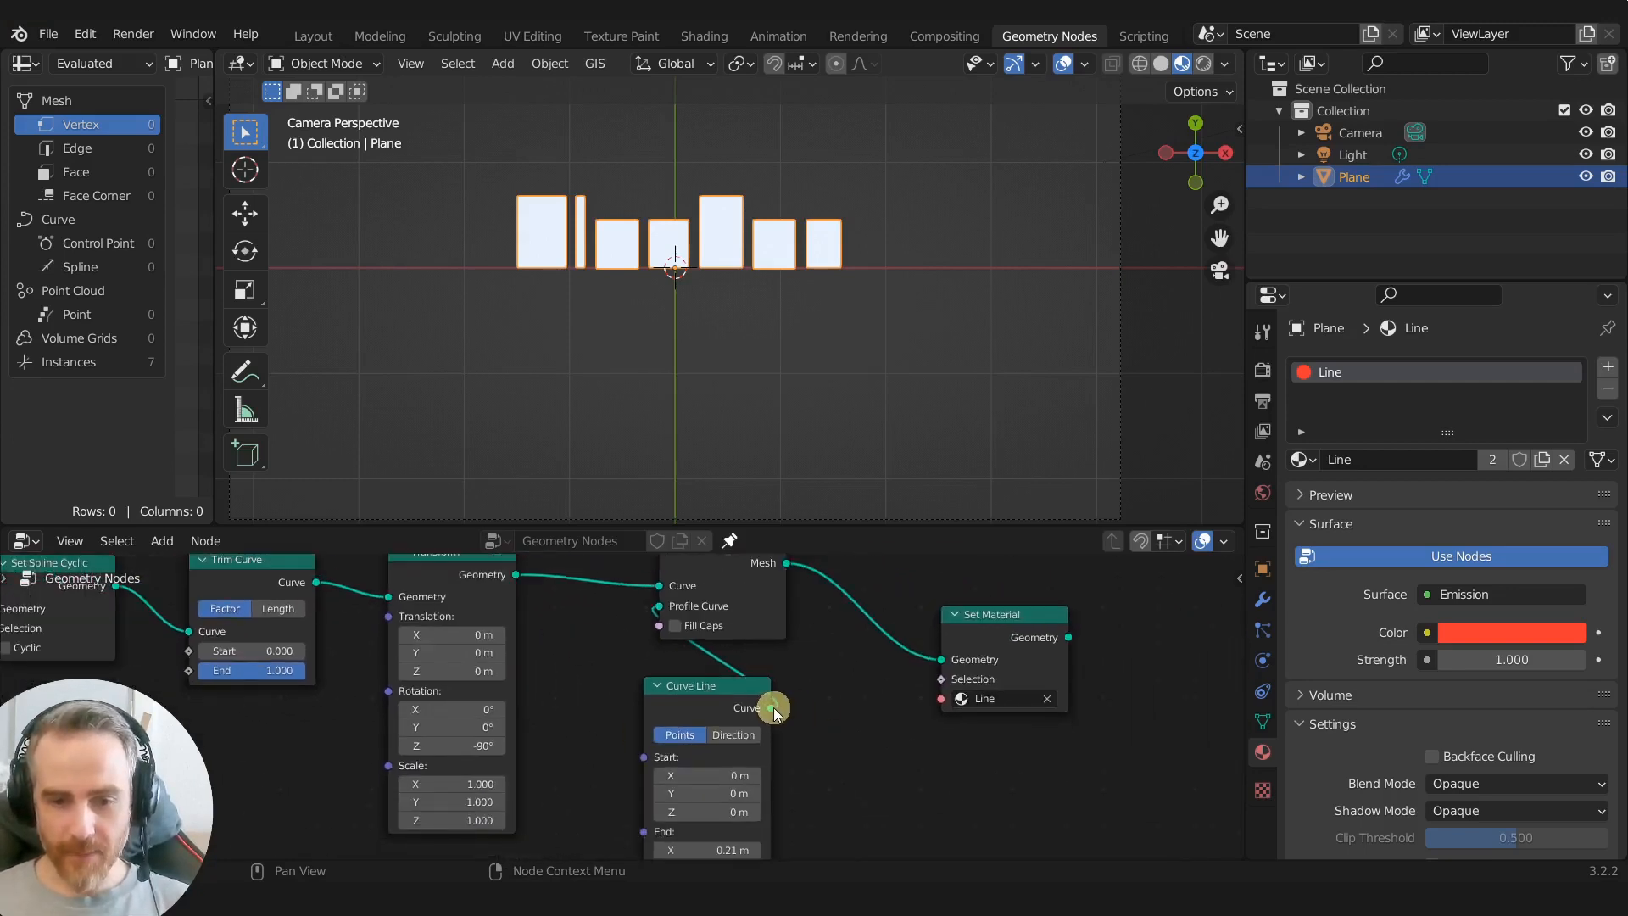
{"action": "scroll", "coordinate": [646, 745], "scroll_direction": "down", "scroll_amount": 3}
{"action": "middle_click_drag", "start_coordinate": [718, 726], "coordinate": [816, 646]}
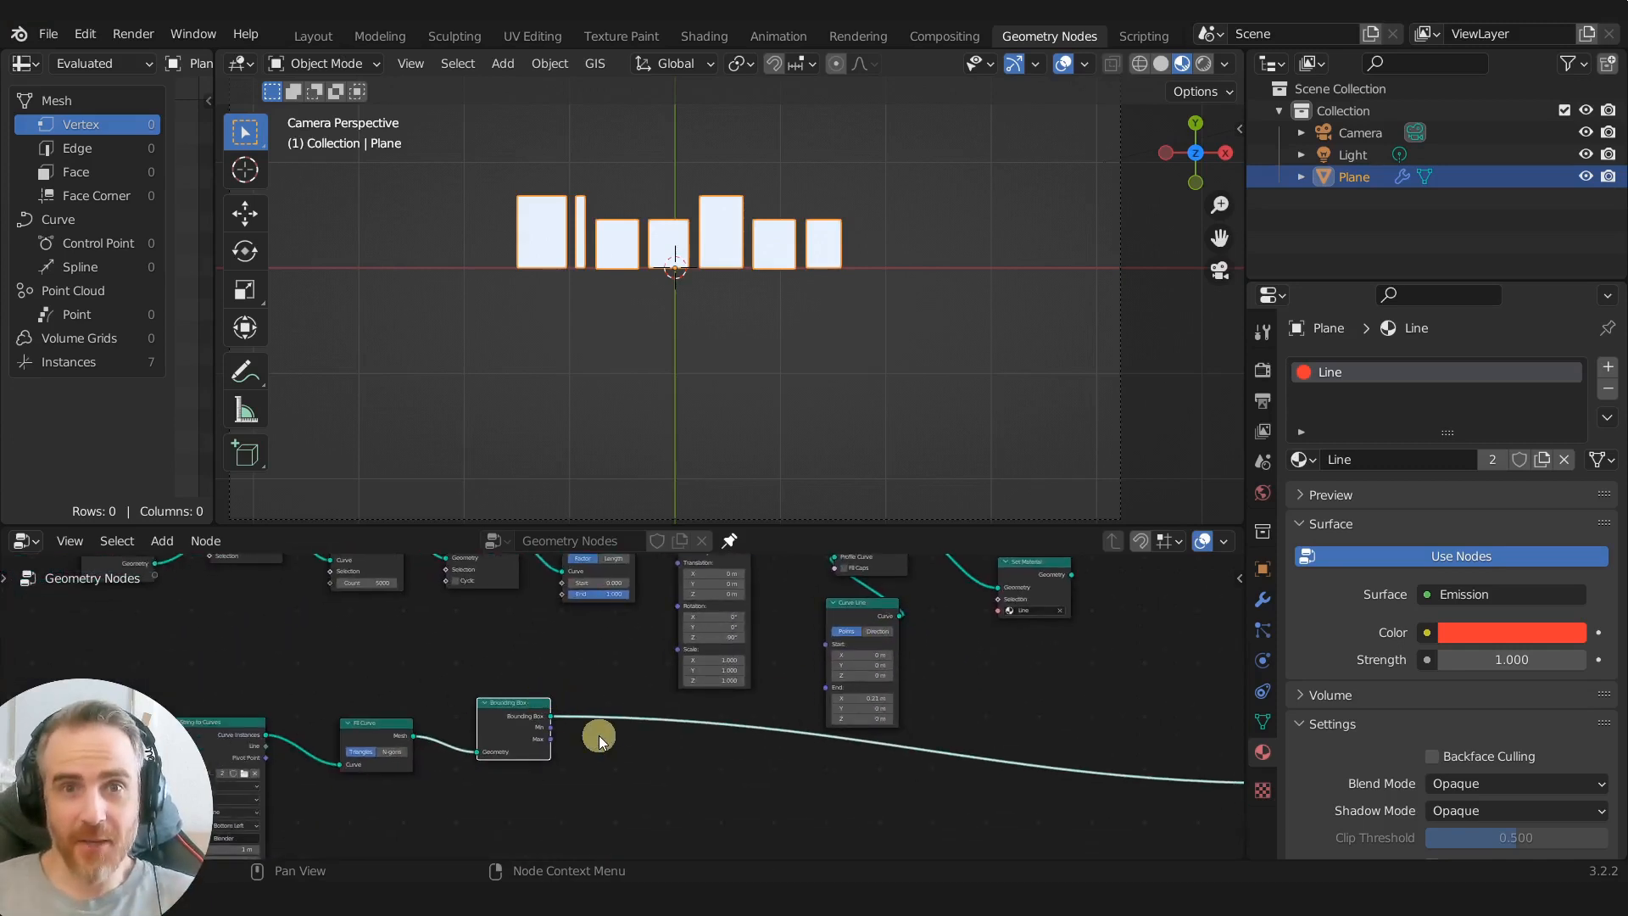
Step: Inspect the output data of the String to Curves, Fill Curve and Bounding Box nodes
{"action": "scroll", "coordinate": [598, 734], "scroll_direction": "up", "scroll_amount": 2}
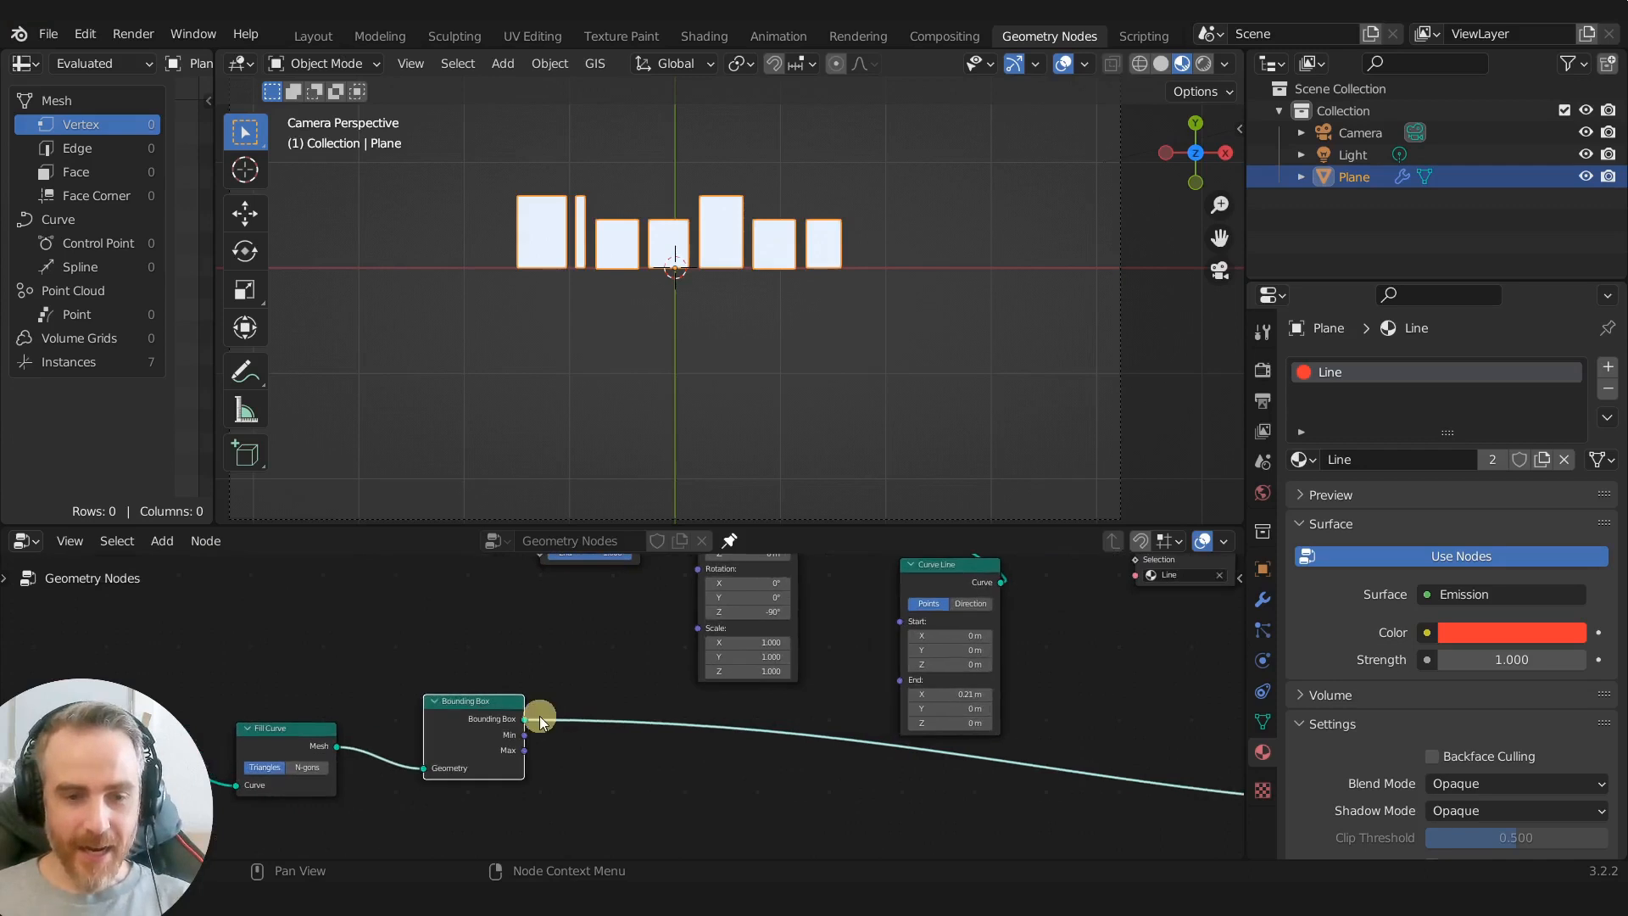
{"action": "mouse_move", "coordinate": [526, 719]}
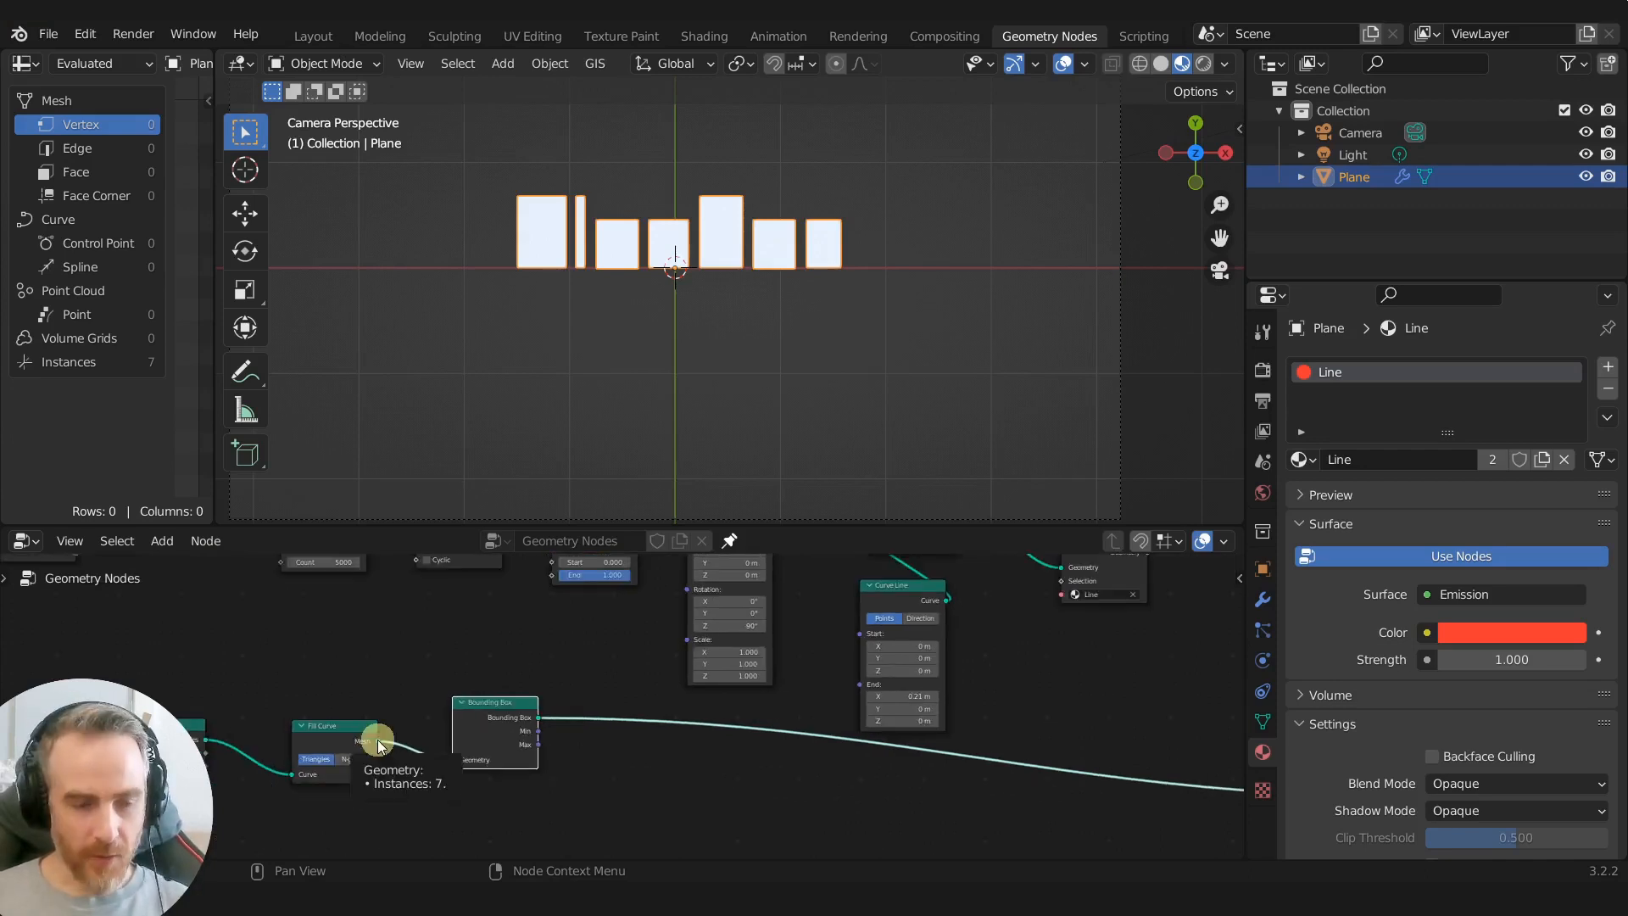
{"action": "middle_click_drag", "start_coordinate": [379, 739], "coordinate": [673, 709]}
{"action": "mouse_move", "coordinate": [492, 712]}
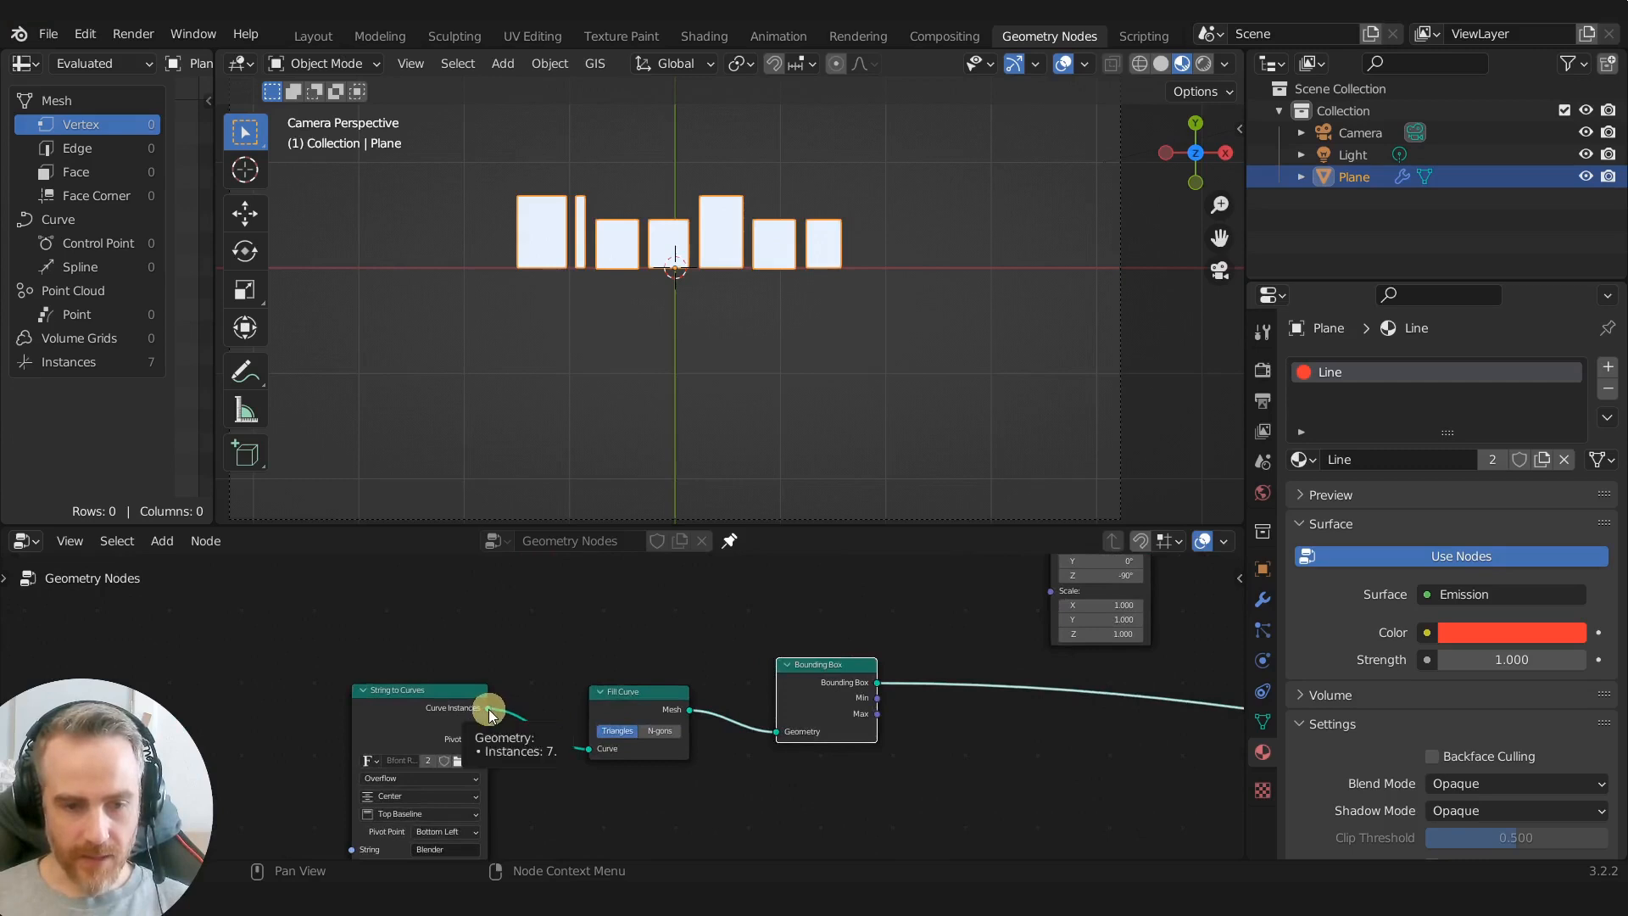
{"action": "left_click_drag", "start_coordinate": [418, 691], "coordinate": [414, 687]}
{"action": "middle_click_drag", "start_coordinate": [705, 648], "coordinate": [575, 626]}
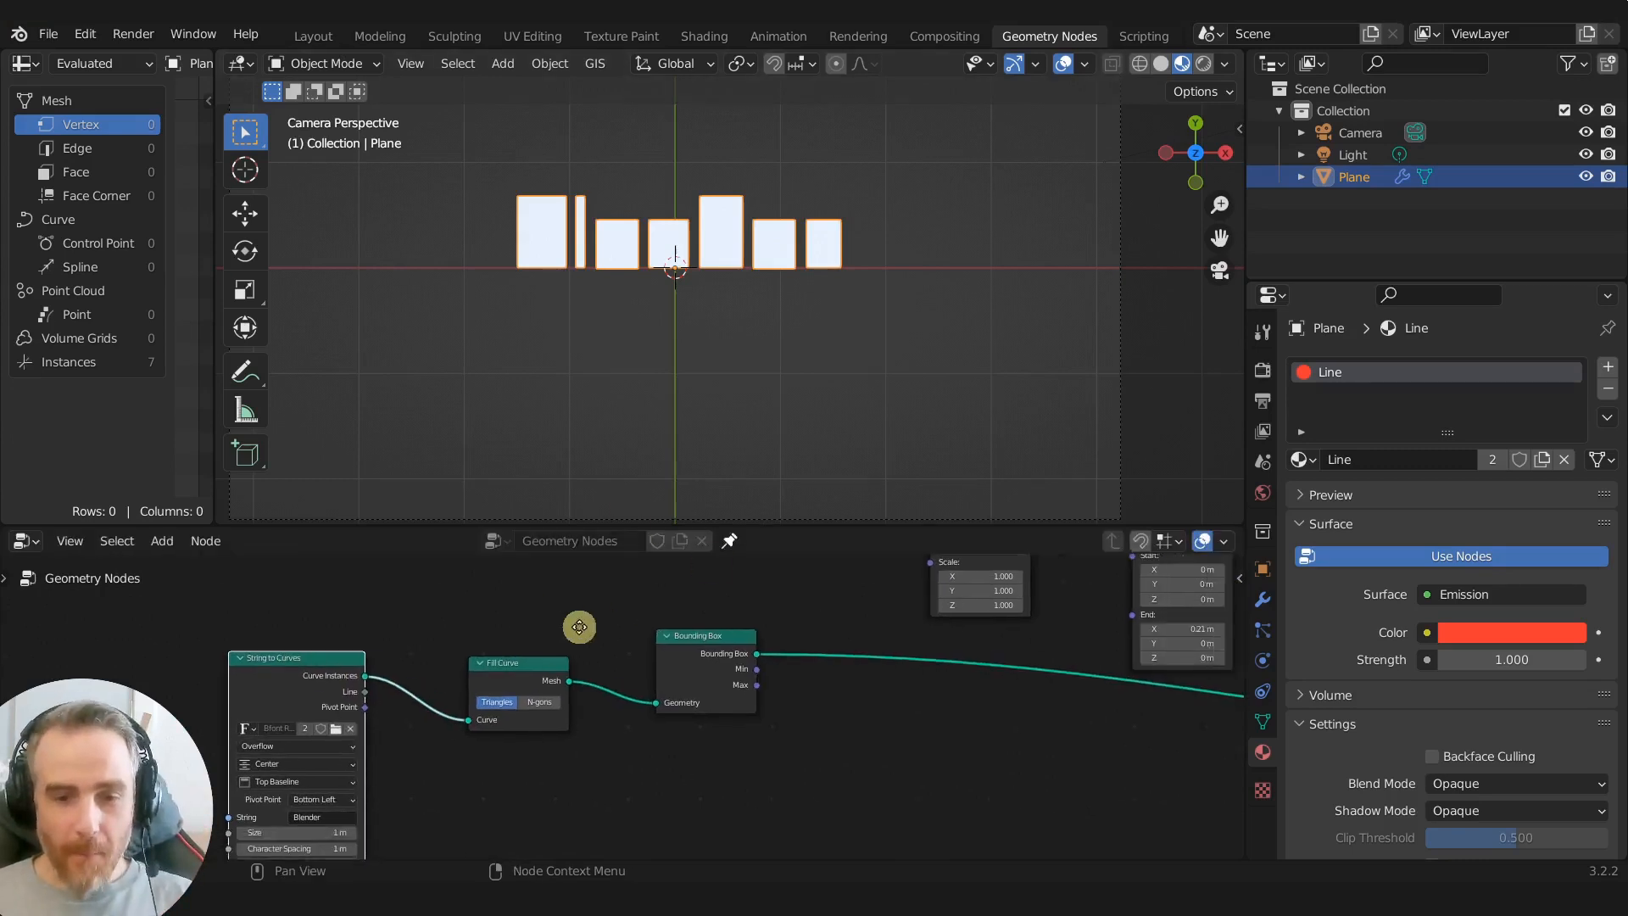
{"action": "scroll", "coordinate": [683, 672], "scroll_direction": "up", "scroll_amount": 3}
{"action": "mouse_move", "coordinate": [666, 677]}
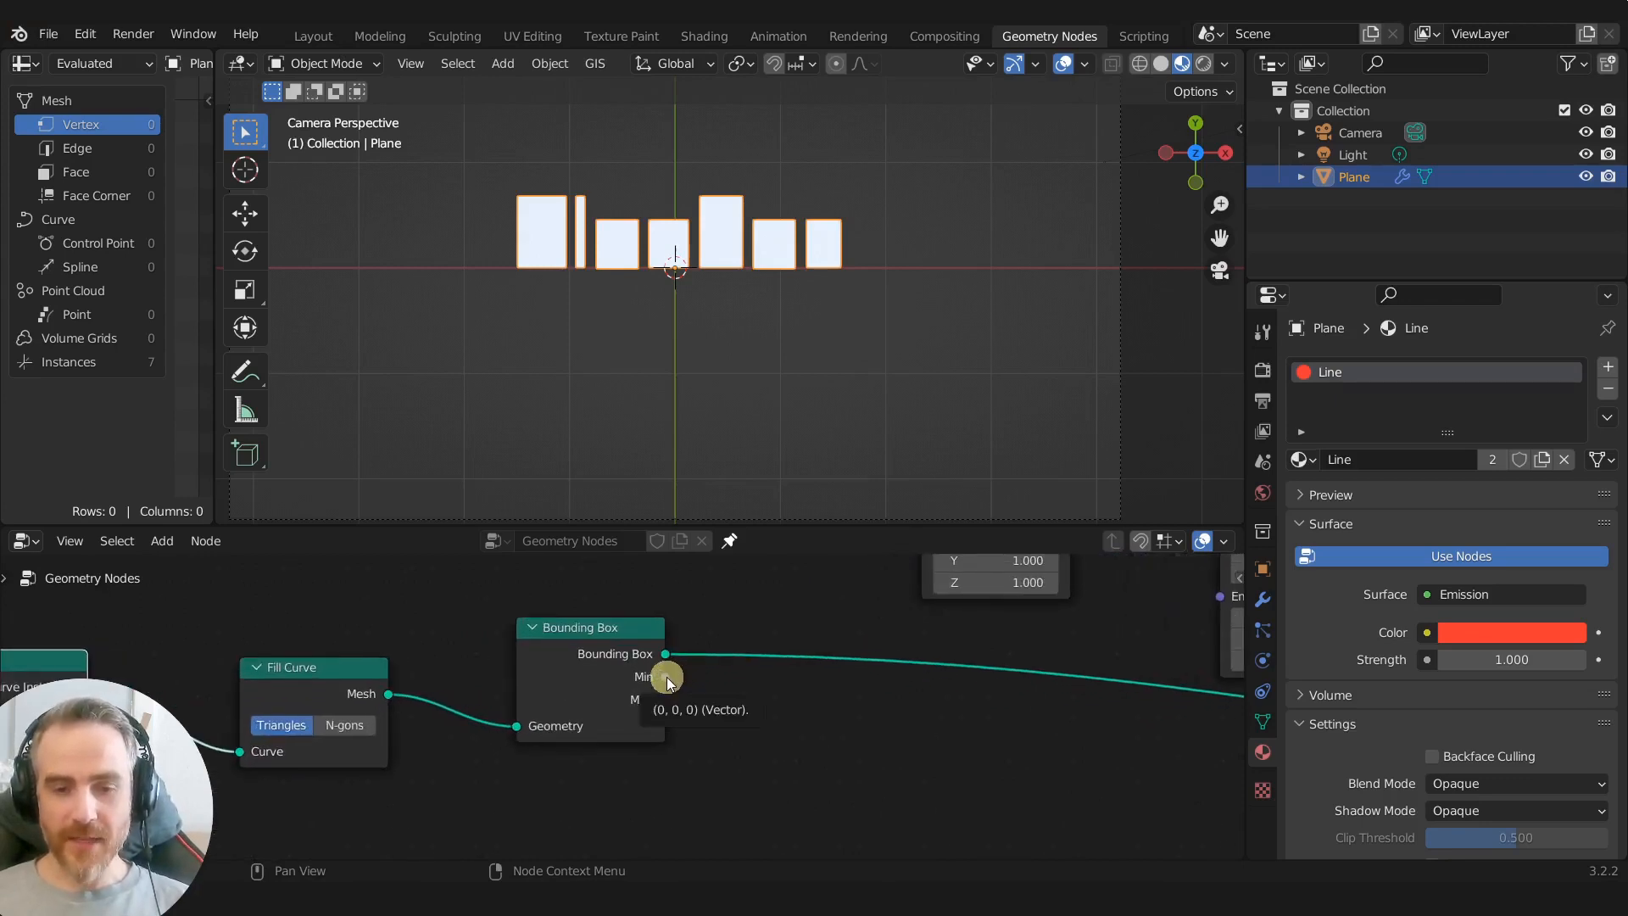
Step: Try driving the Transform node's Scale with the Bounding Box's Max output, and route the Set Material node to the group output
{"action": "middle_click_drag", "start_coordinate": [666, 677], "coordinate": [499, 720]}
{"action": "left_click_drag", "start_coordinate": [388, 757], "coordinate": [648, 652]}
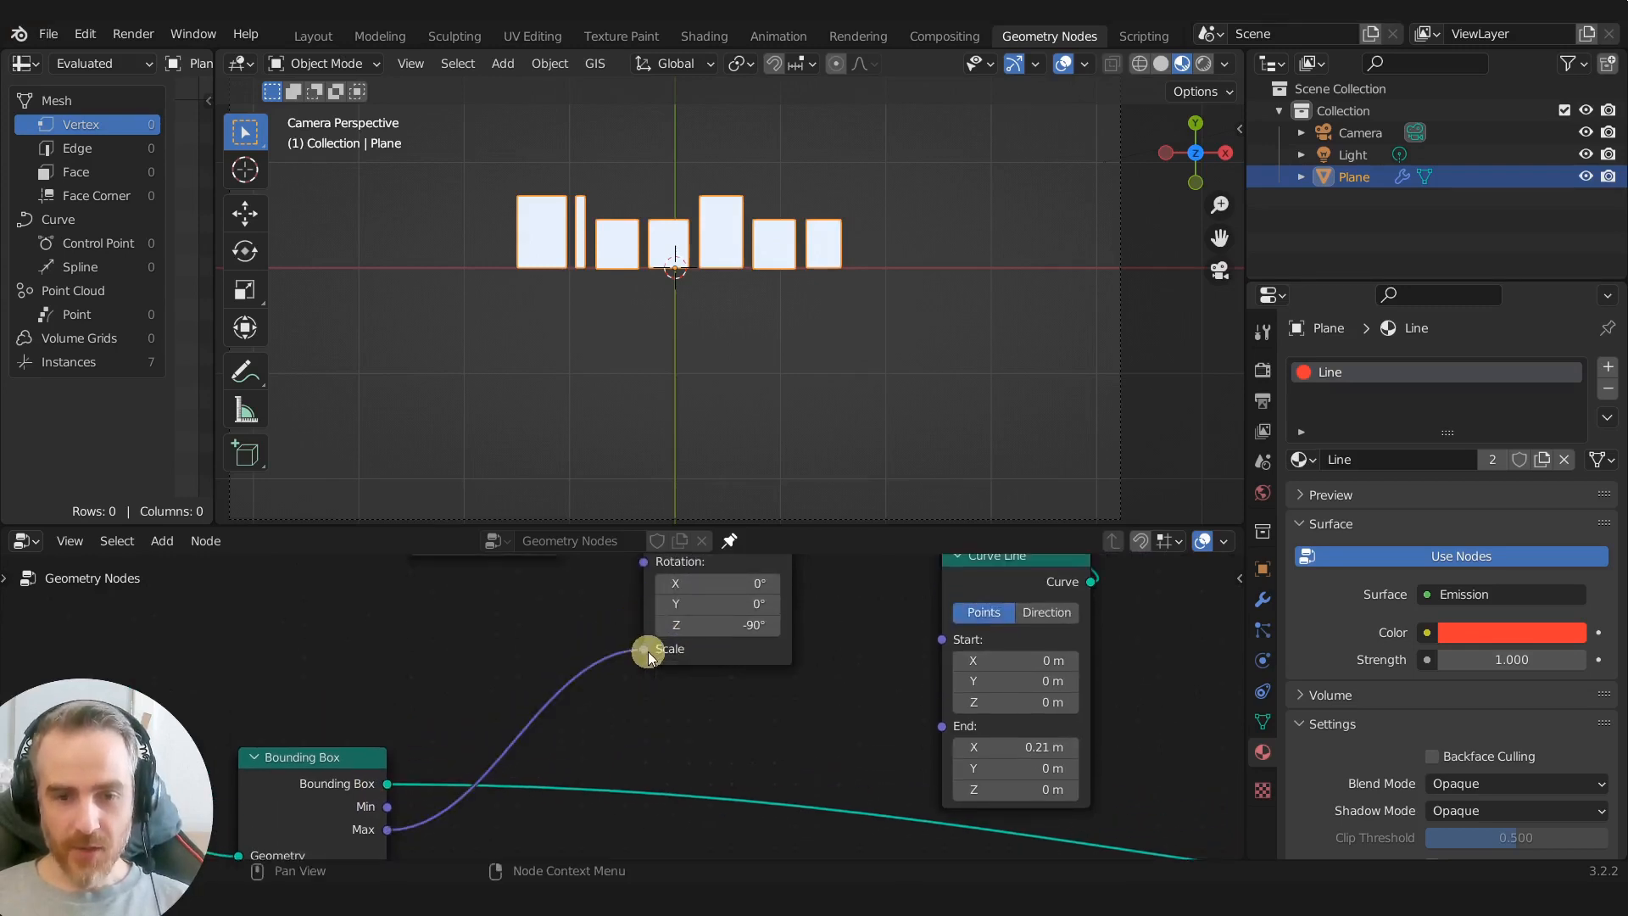
{"action": "scroll", "coordinate": [763, 683], "scroll_direction": "down", "scroll_amount": 3}
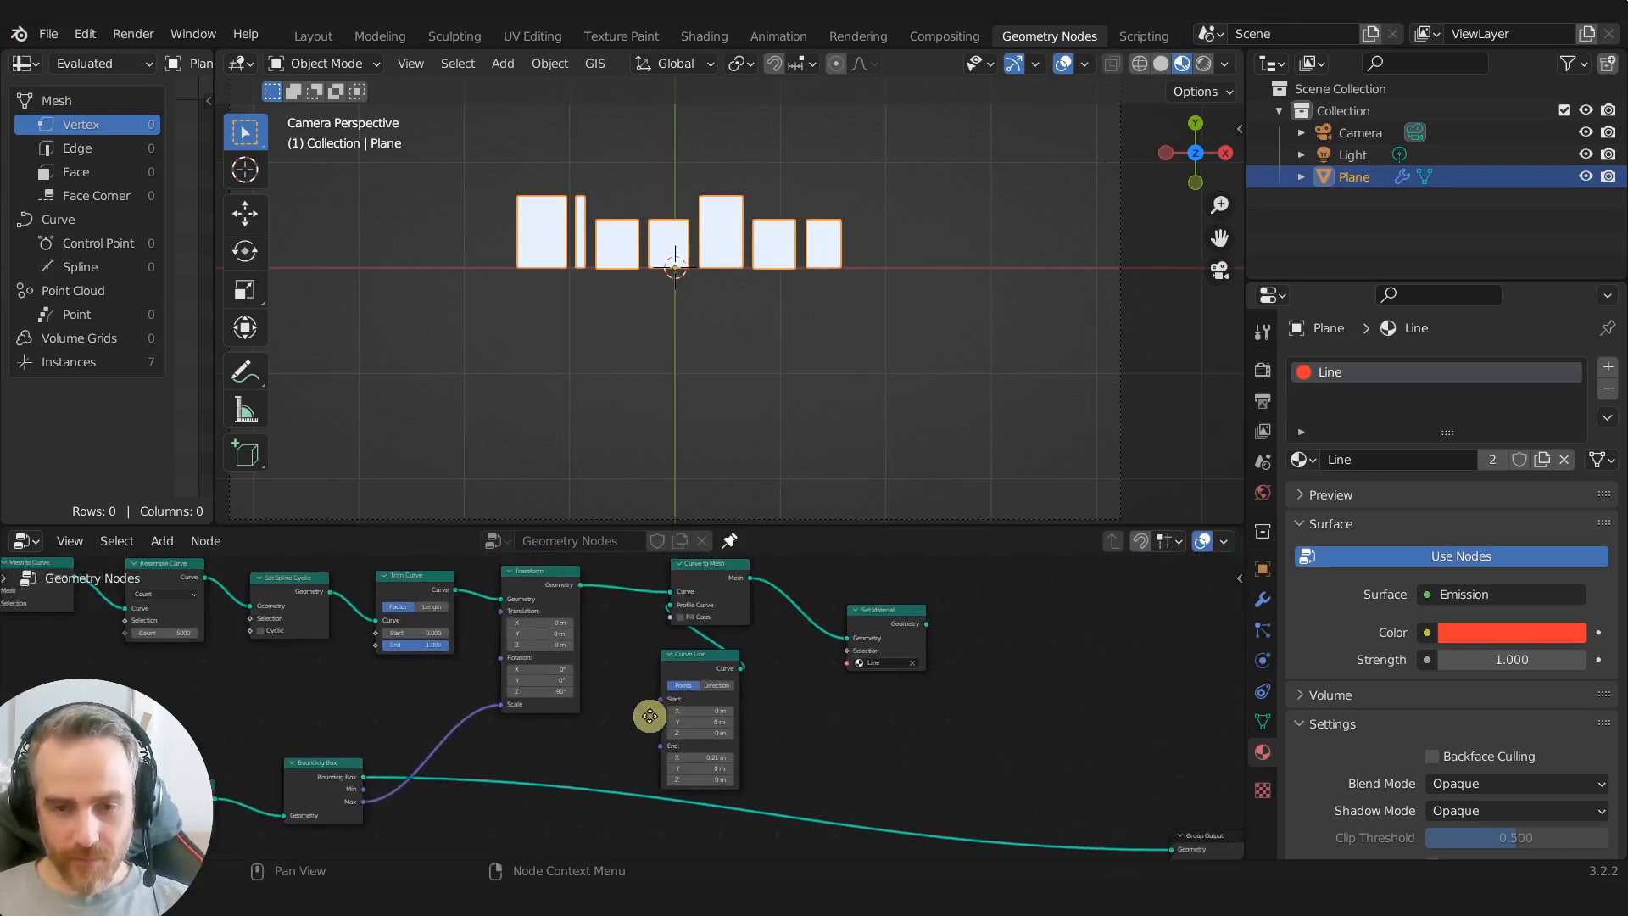
{"action": "middle_click_drag", "start_coordinate": [862, 636], "coordinate": [629, 626]}
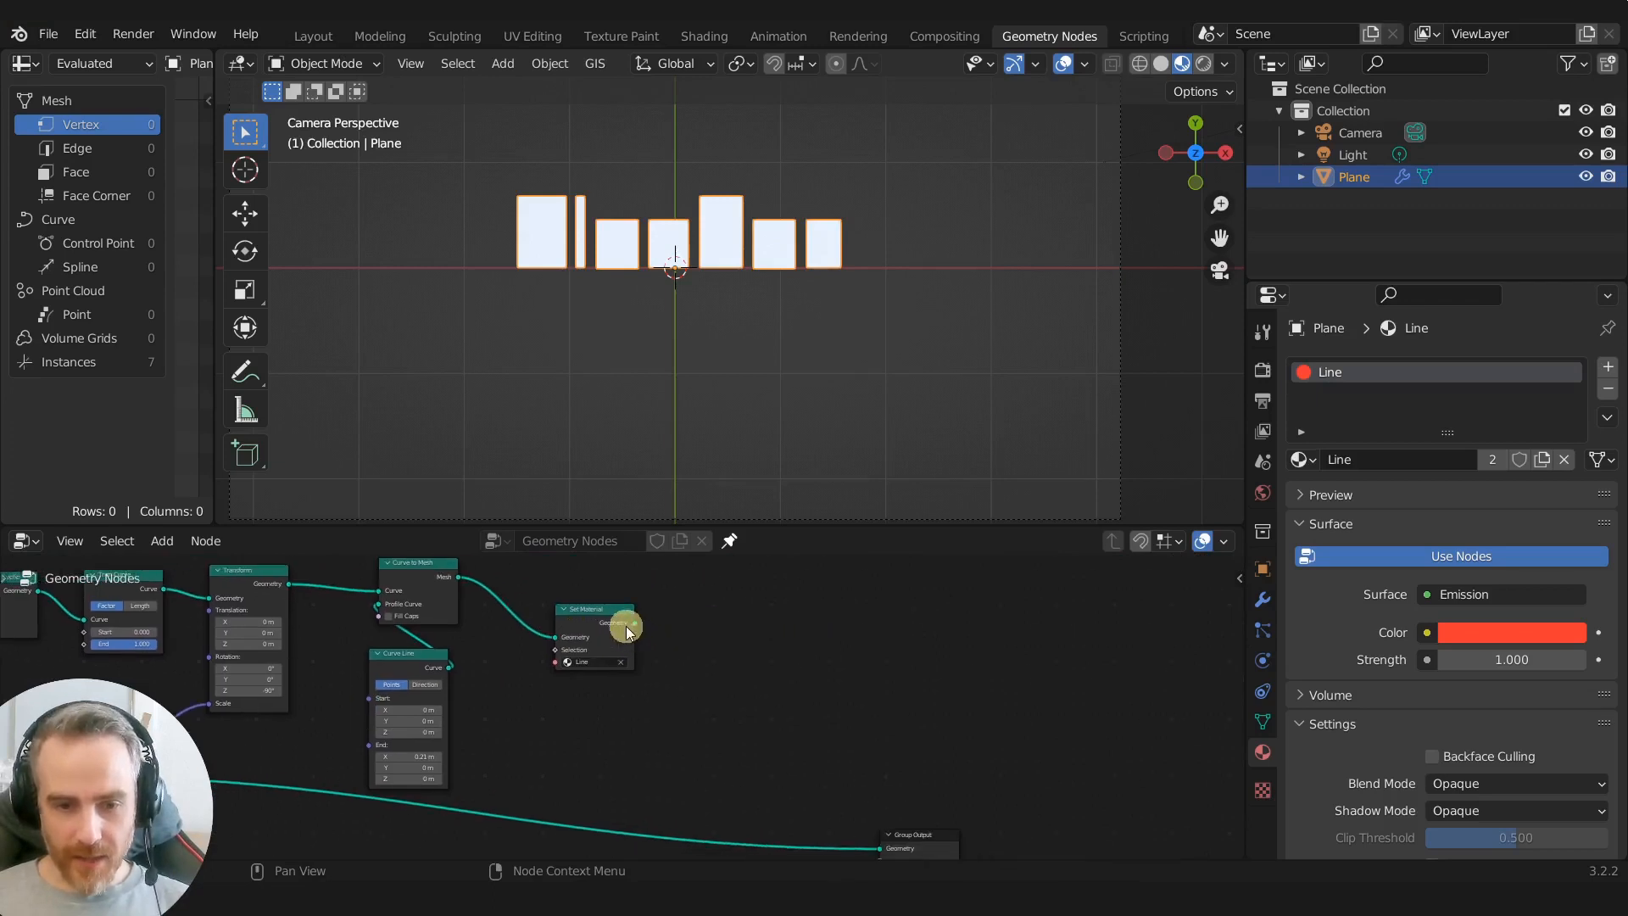
{"action": "left_click", "coordinate": [615, 622], "text": "ctrl+shift"}
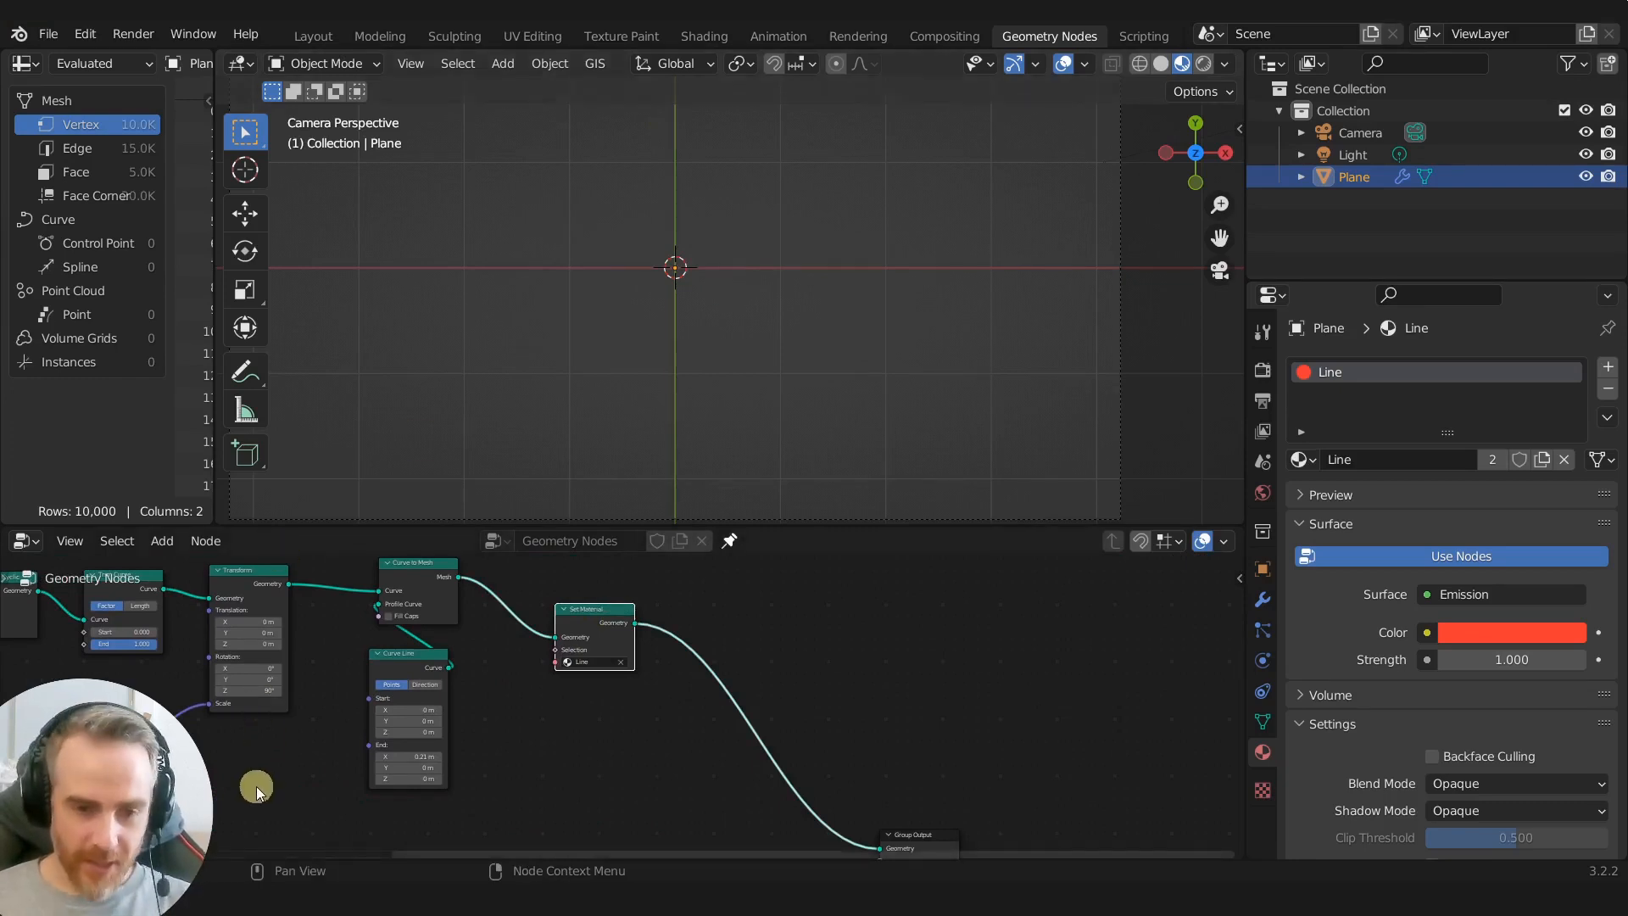
Step: Disconnect the Max output from the Transform node's Scale and route the Bounding Box geometry to the group output
{"action": "middle_click_drag", "start_coordinate": [257, 778], "coordinate": [664, 665]}
{"action": "scroll", "coordinate": [730, 774], "scroll_direction": "up", "scroll_amount": 2}
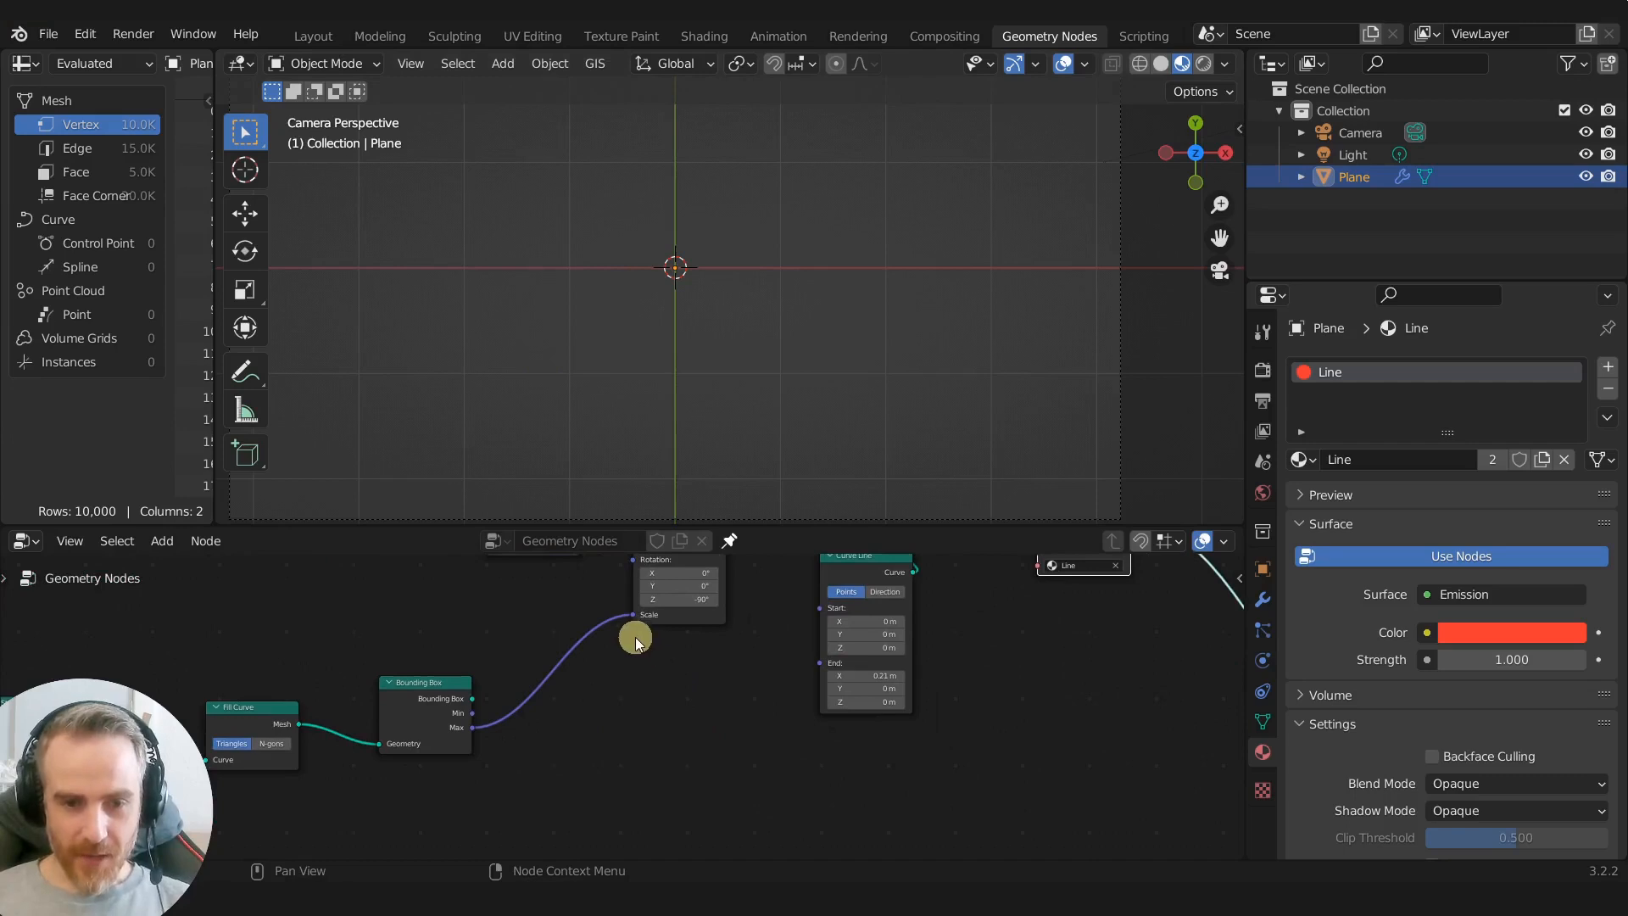
{"action": "left_click_drag", "start_coordinate": [631, 617], "coordinate": [558, 529]}
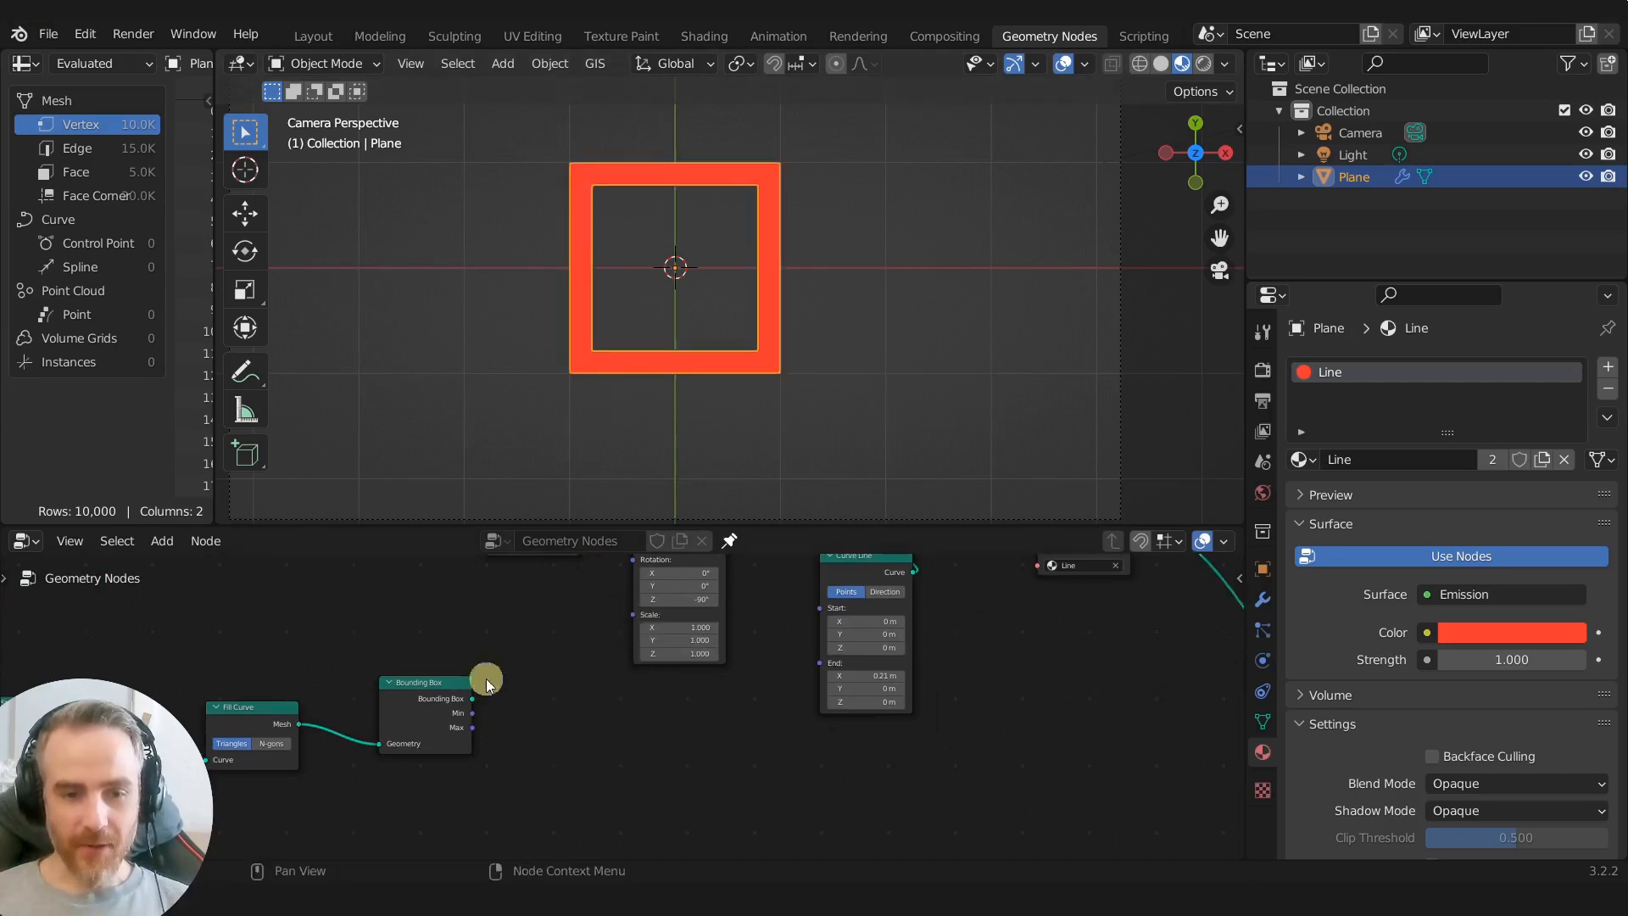
{"action": "middle_click_drag", "start_coordinate": [507, 639], "coordinate": [630, 712]}
{"action": "scroll", "coordinate": [615, 711], "scroll_direction": "up", "scroll_amount": 1}
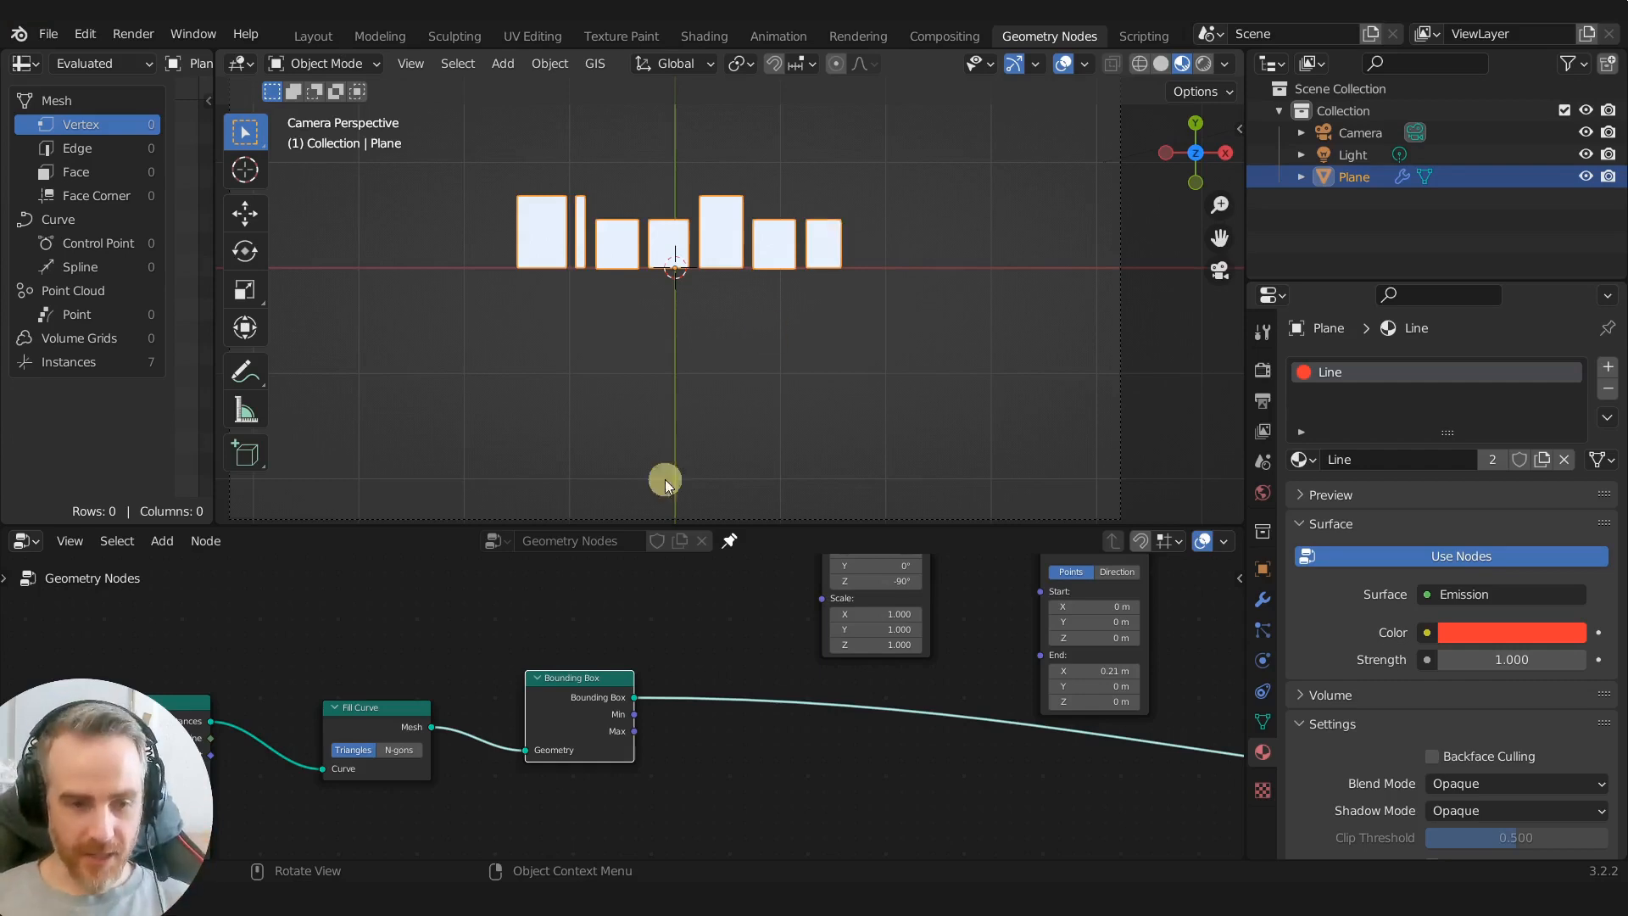
Step: Insert a Realize Instances node between the Fill Curve and Bounding Box nodes, moving the Bounding Box to make room
{"action": "middle_click_drag", "start_coordinate": [429, 640], "coordinate": [694, 598]}
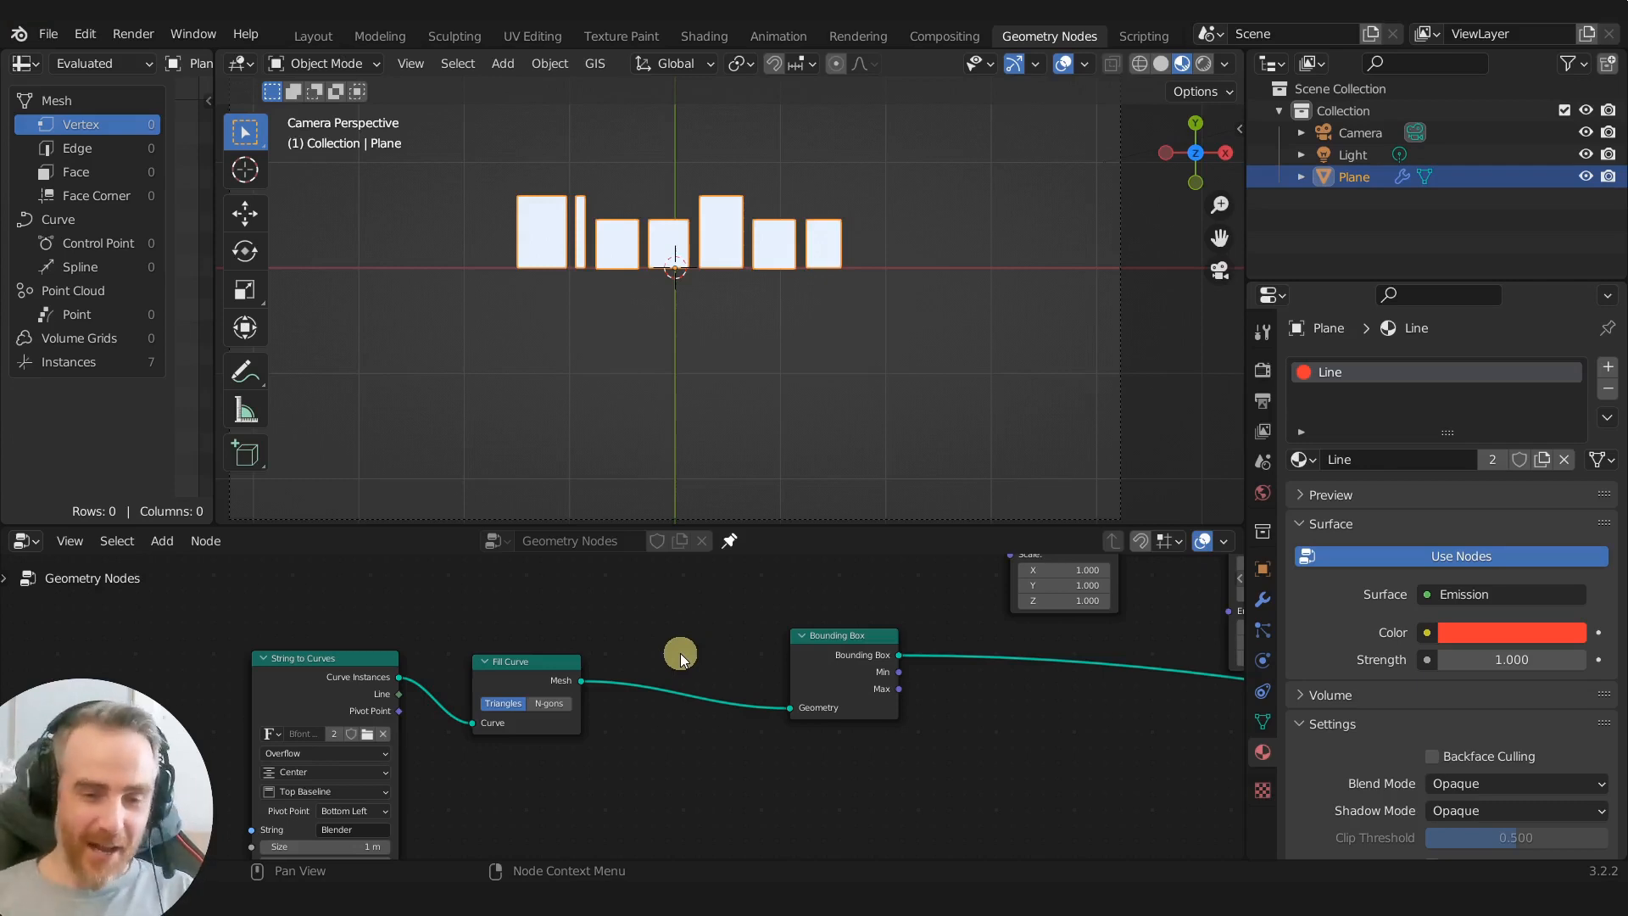
{"action": "key", "text": "shift+a"}
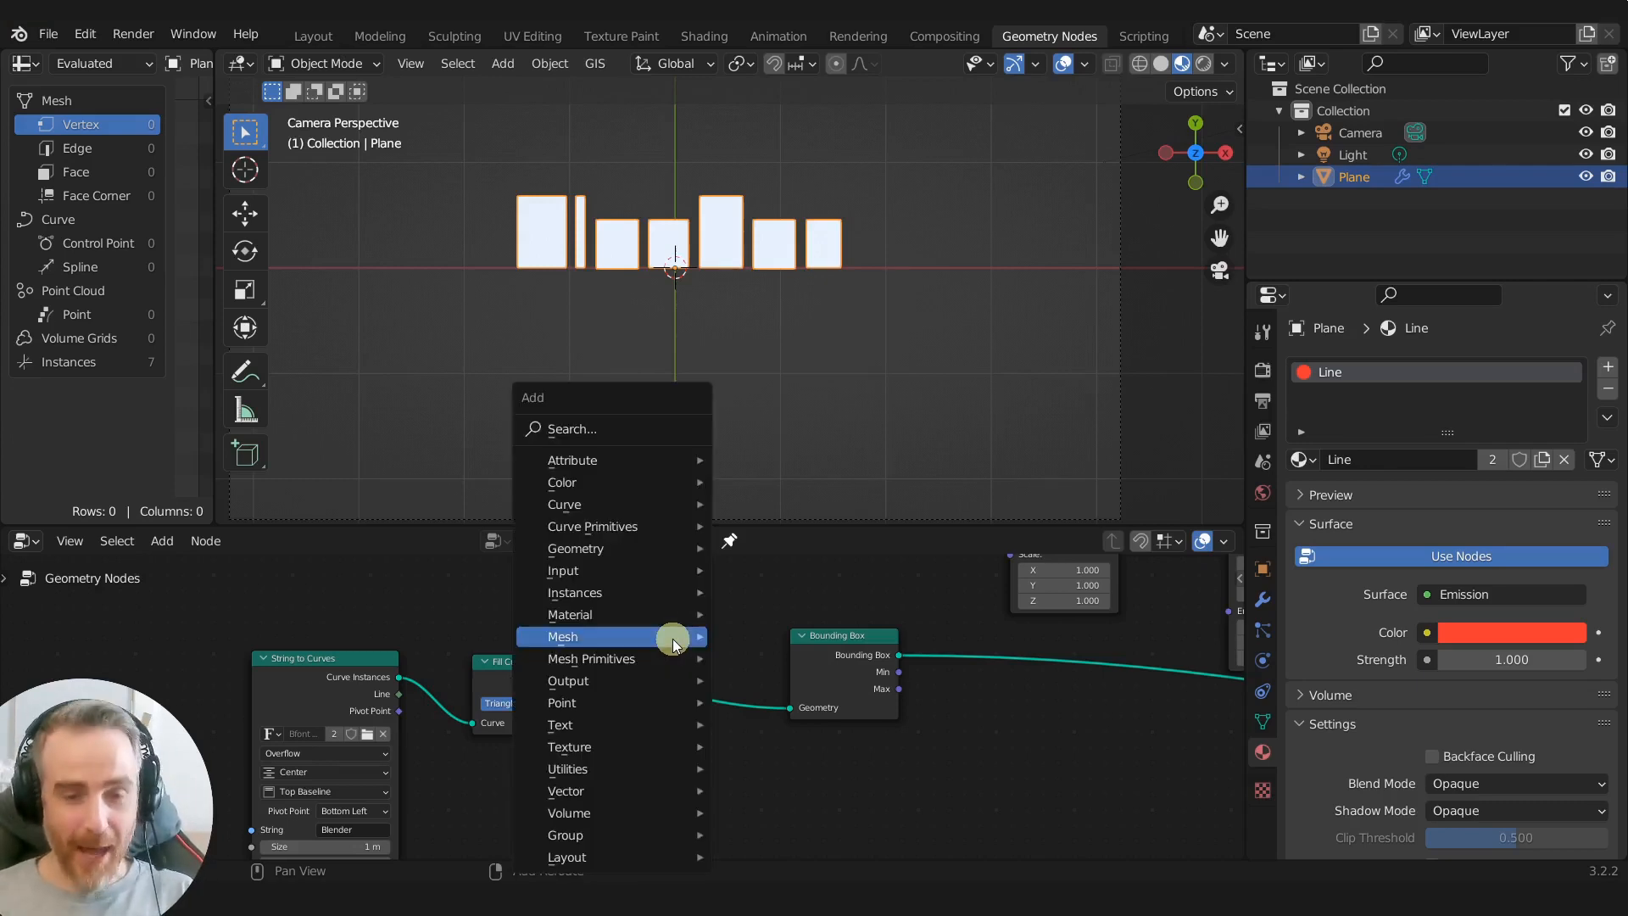
{"action": "mouse_move", "coordinate": [674, 638]}
{"action": "type", "text": "real"}
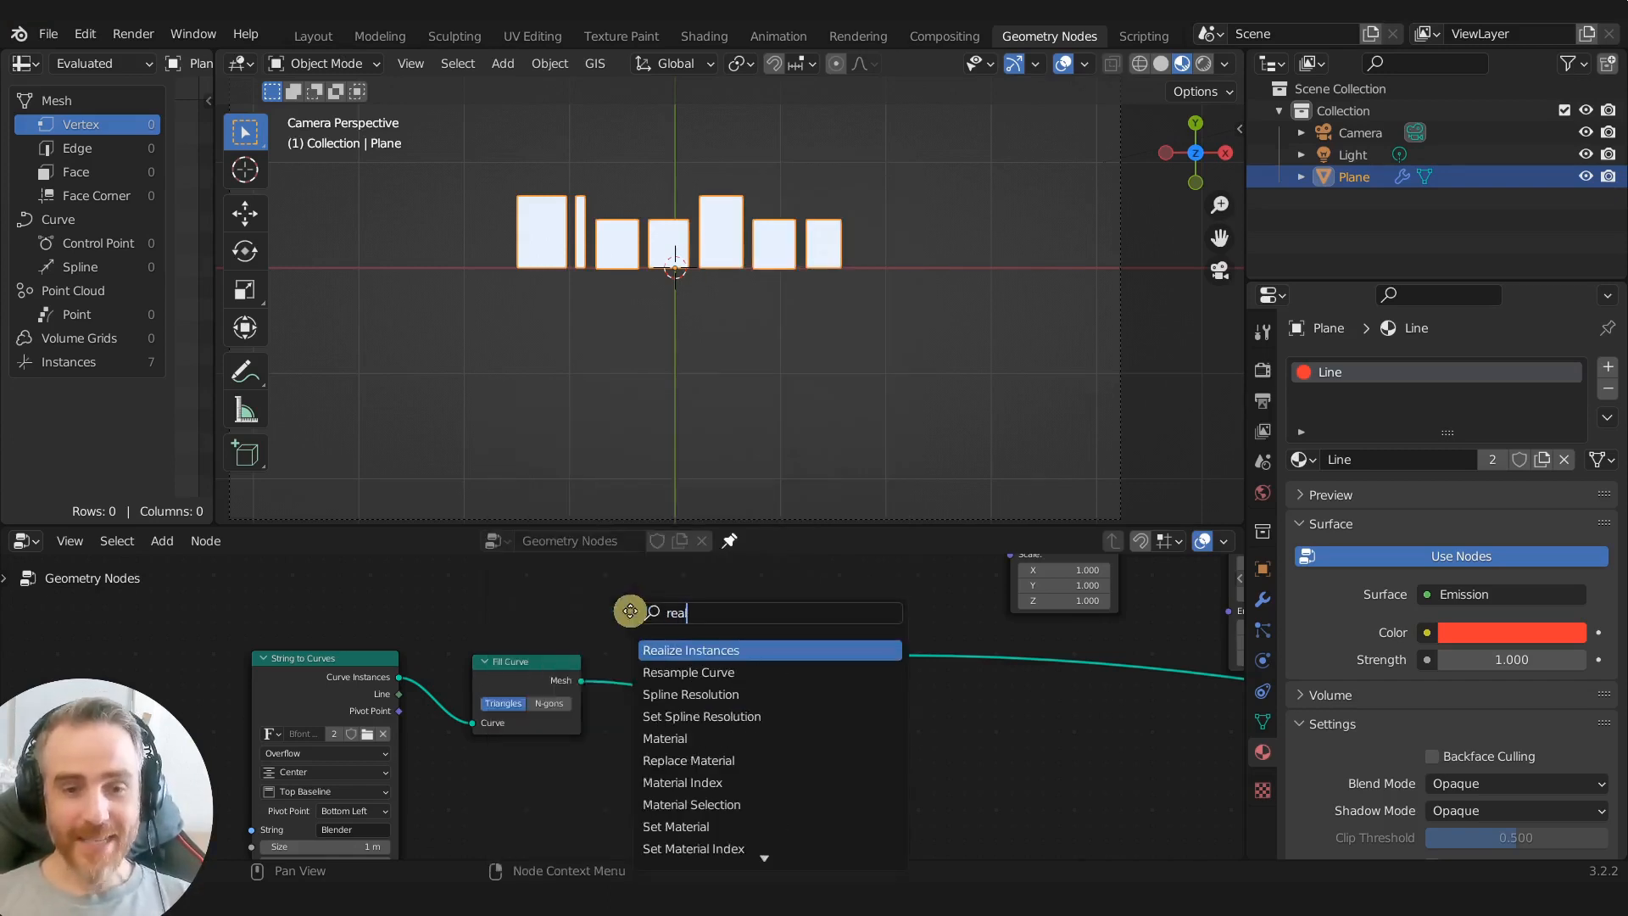
{"action": "key", "text": "Return"}
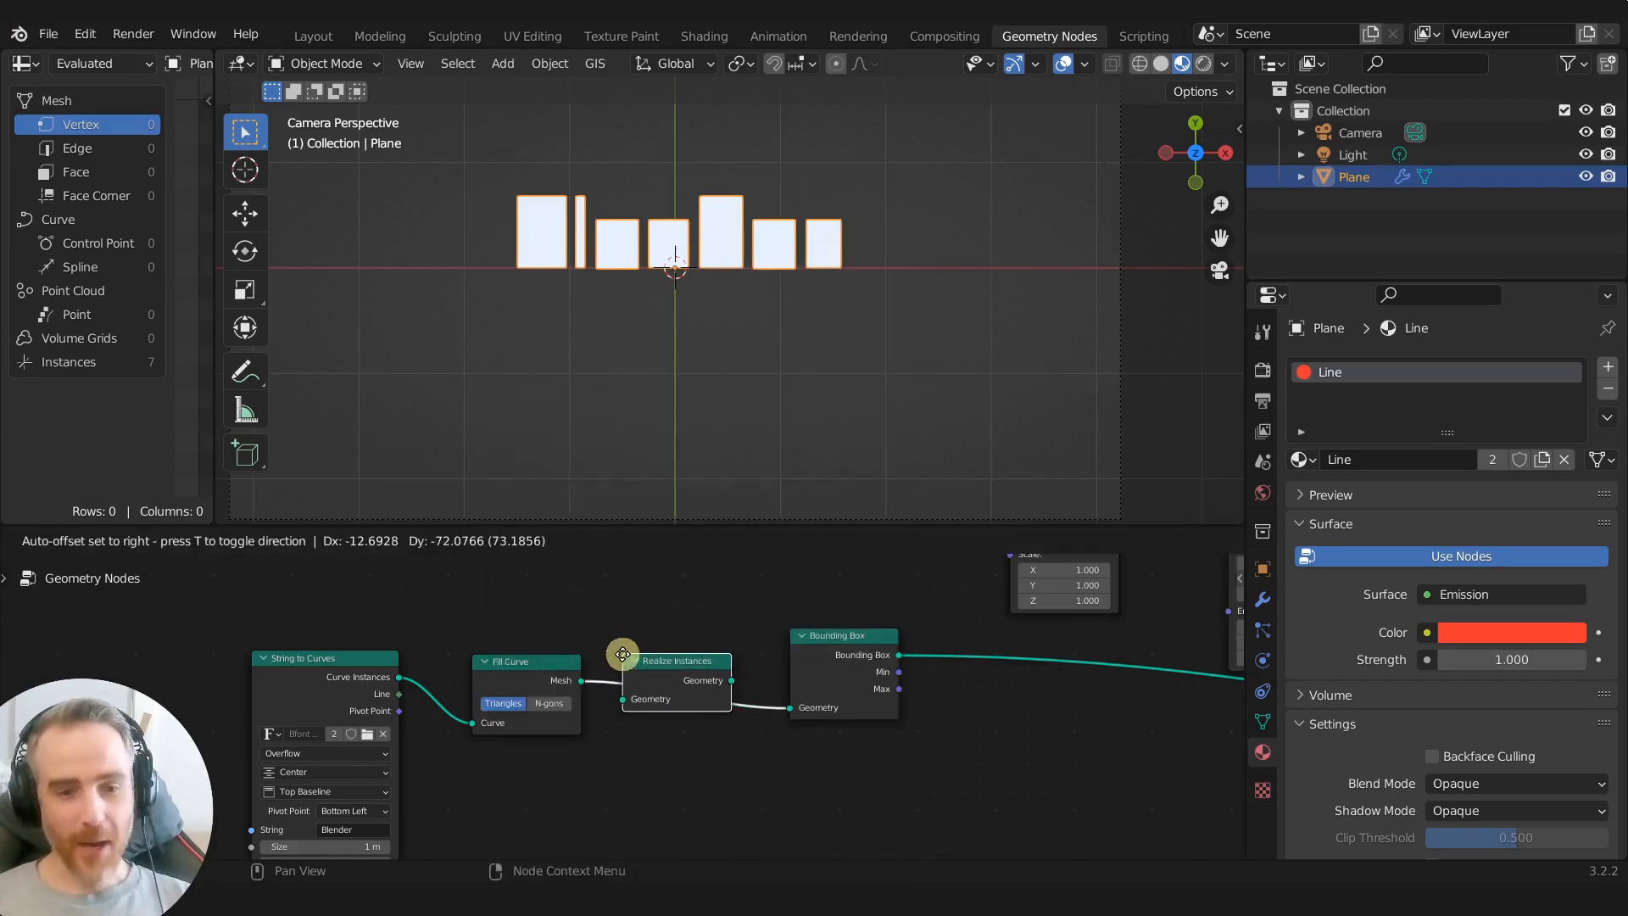
{"action": "left_click", "coordinate": [622, 654]}
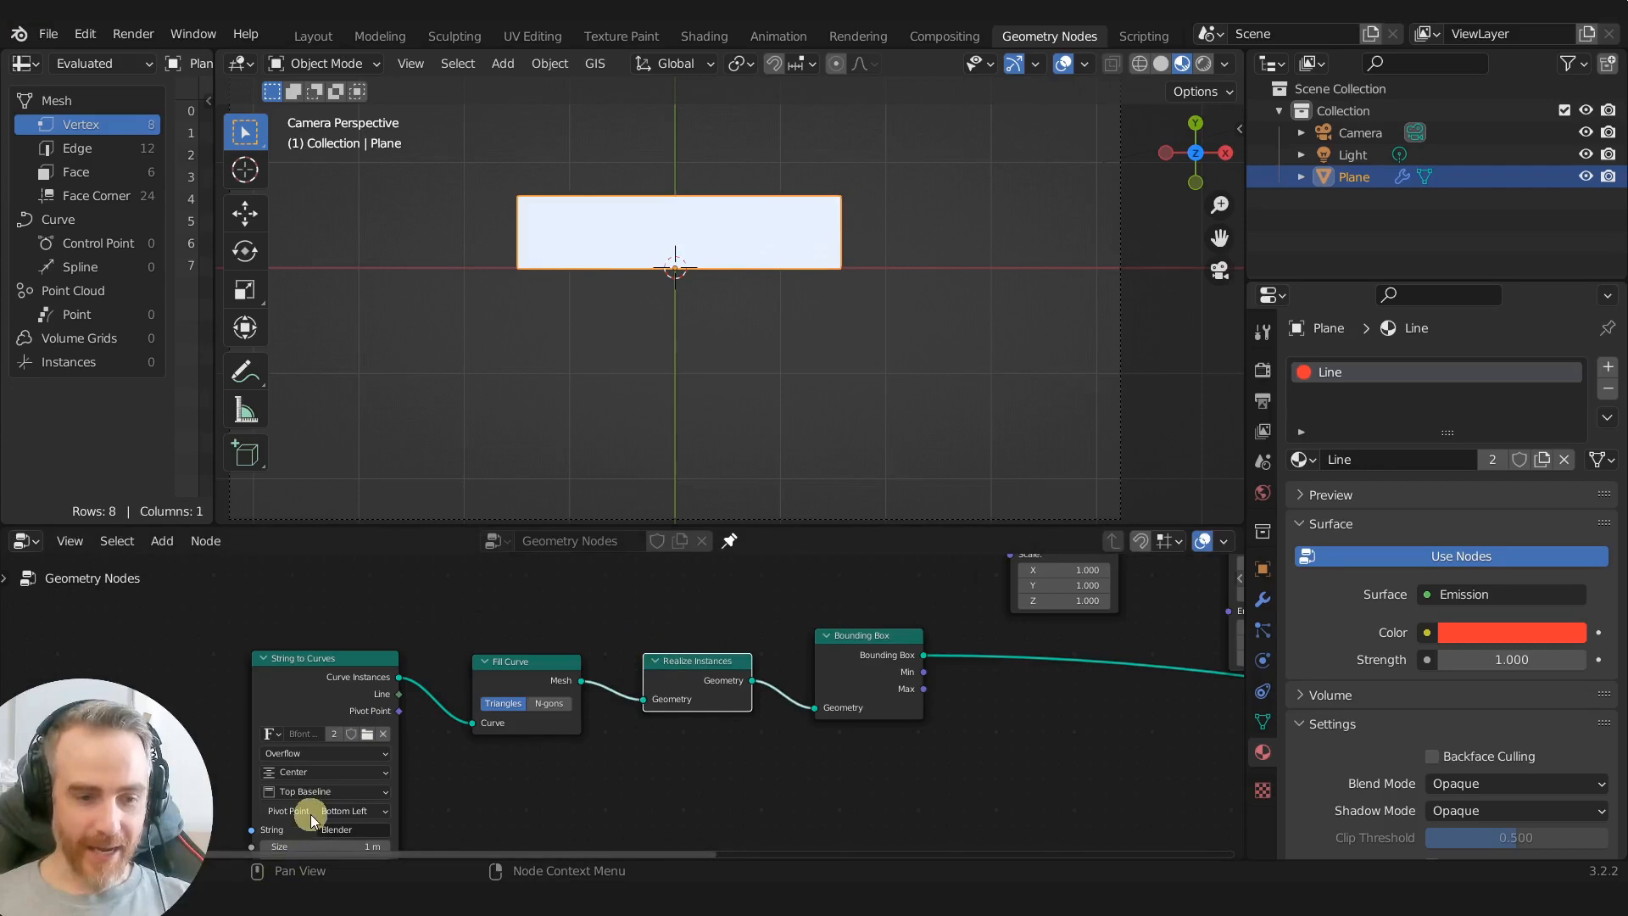
Step: Try the string "Blender is anything over" in the String to Curves node and undo the change
{"action": "scroll", "coordinate": [312, 814], "scroll_direction": "down", "scroll_amount": 1}
{"action": "middle_click_drag", "start_coordinate": [354, 811], "coordinate": [390, 756]}
{"action": "left_click", "coordinate": [420, 769]}
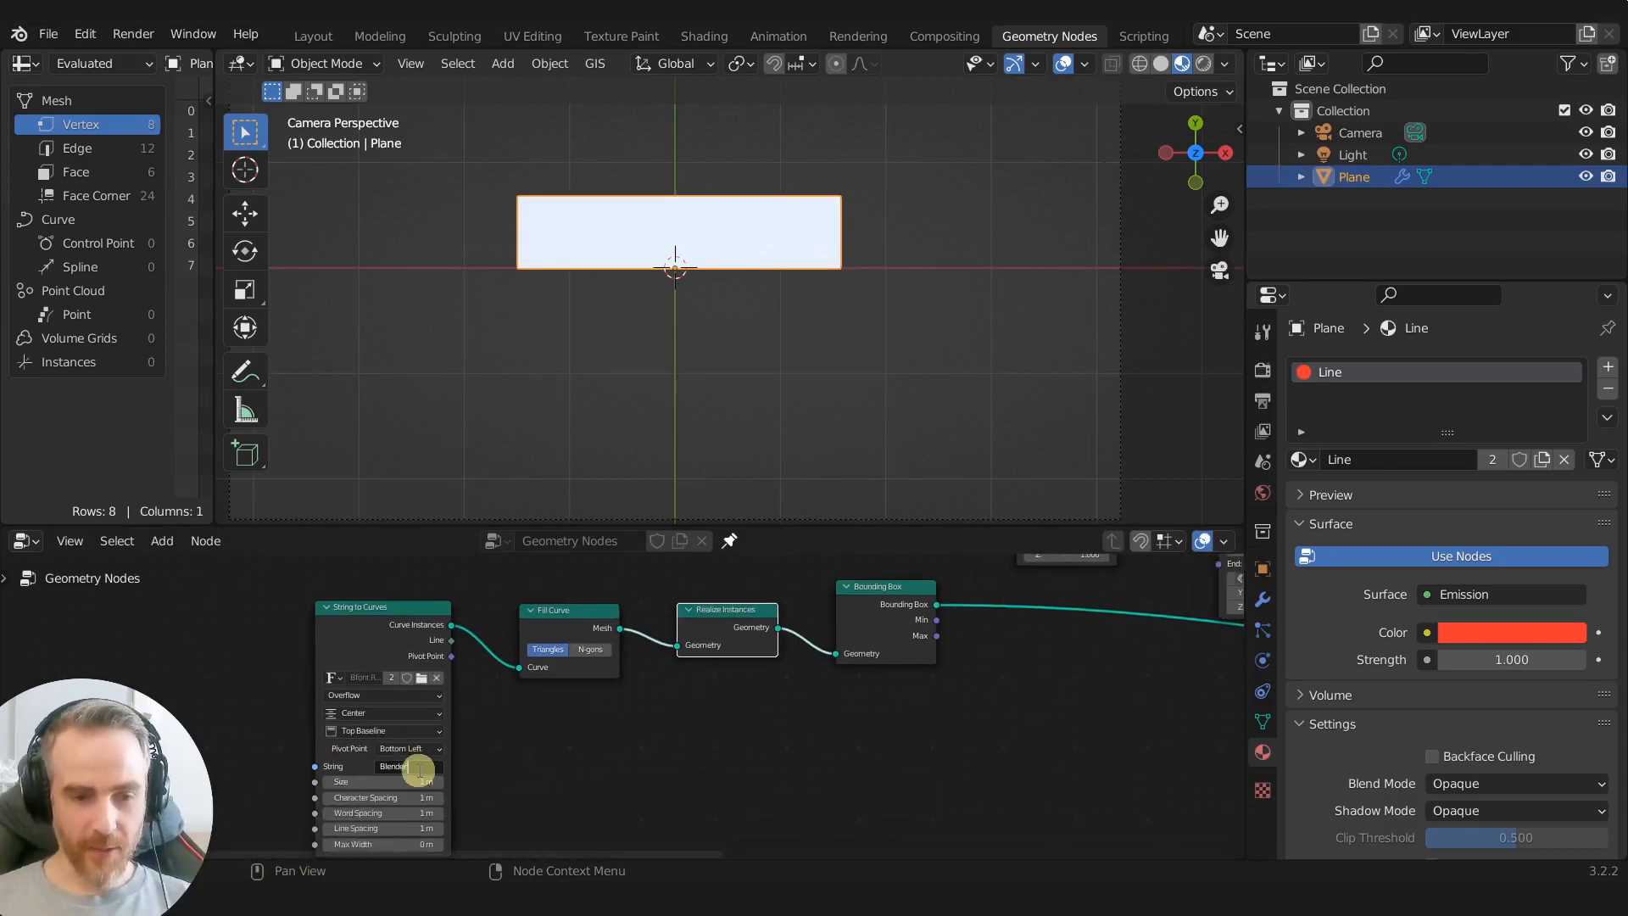
{"action": "type", "text": "is anything over"}
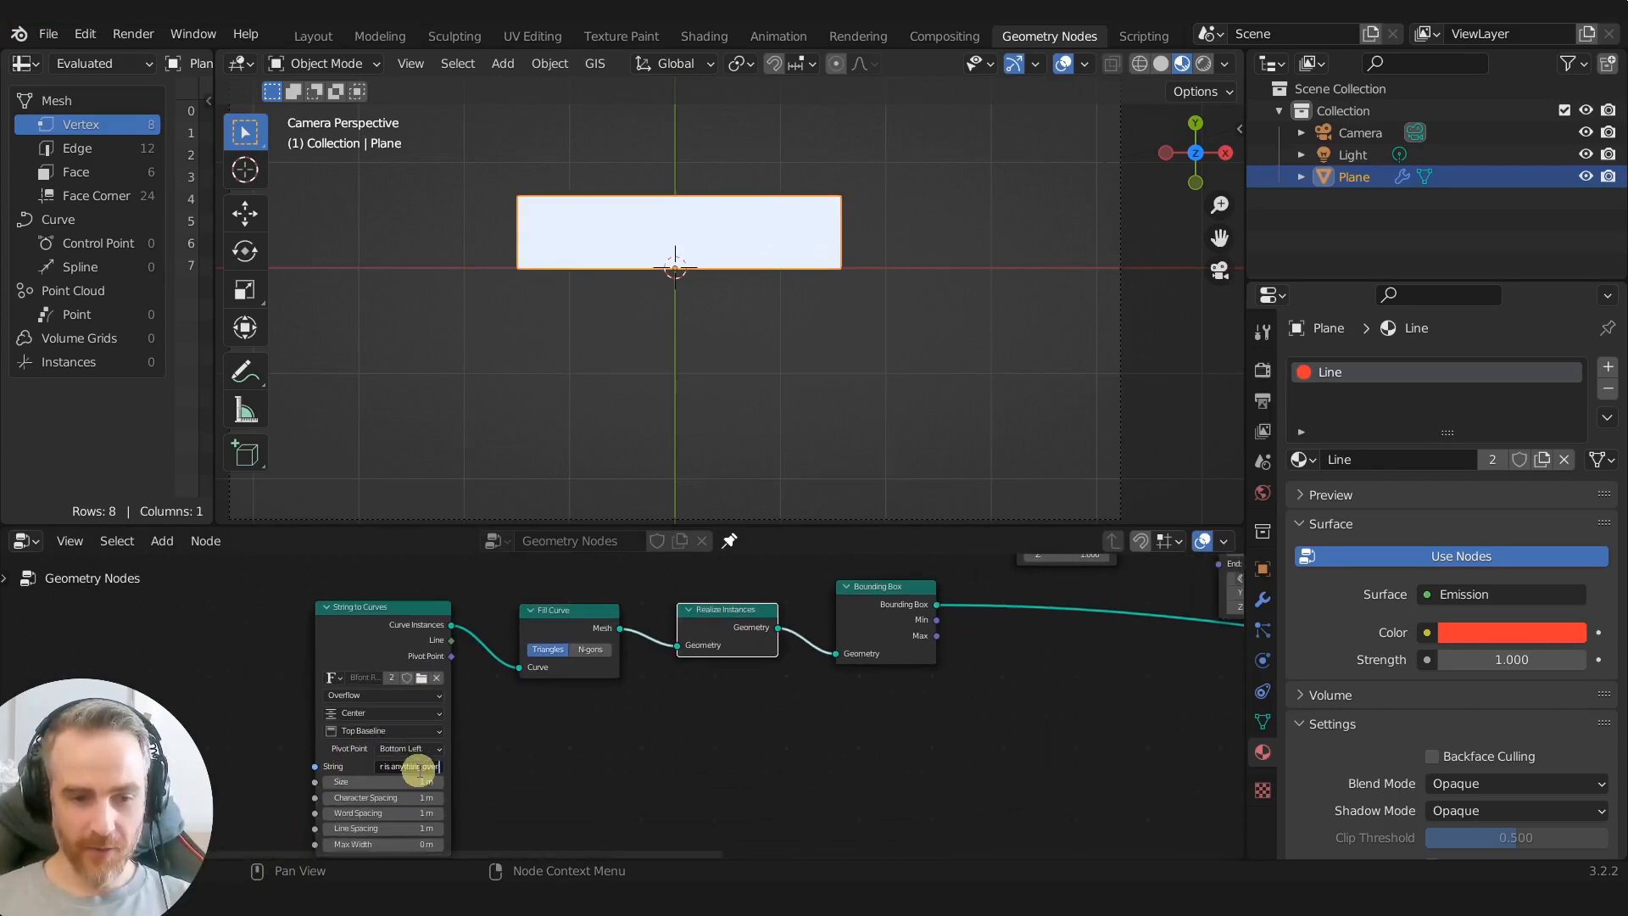
{"action": "key", "text": "Return"}
{"action": "scroll", "coordinate": [594, 290], "scroll_direction": "down", "scroll_amount": 5}
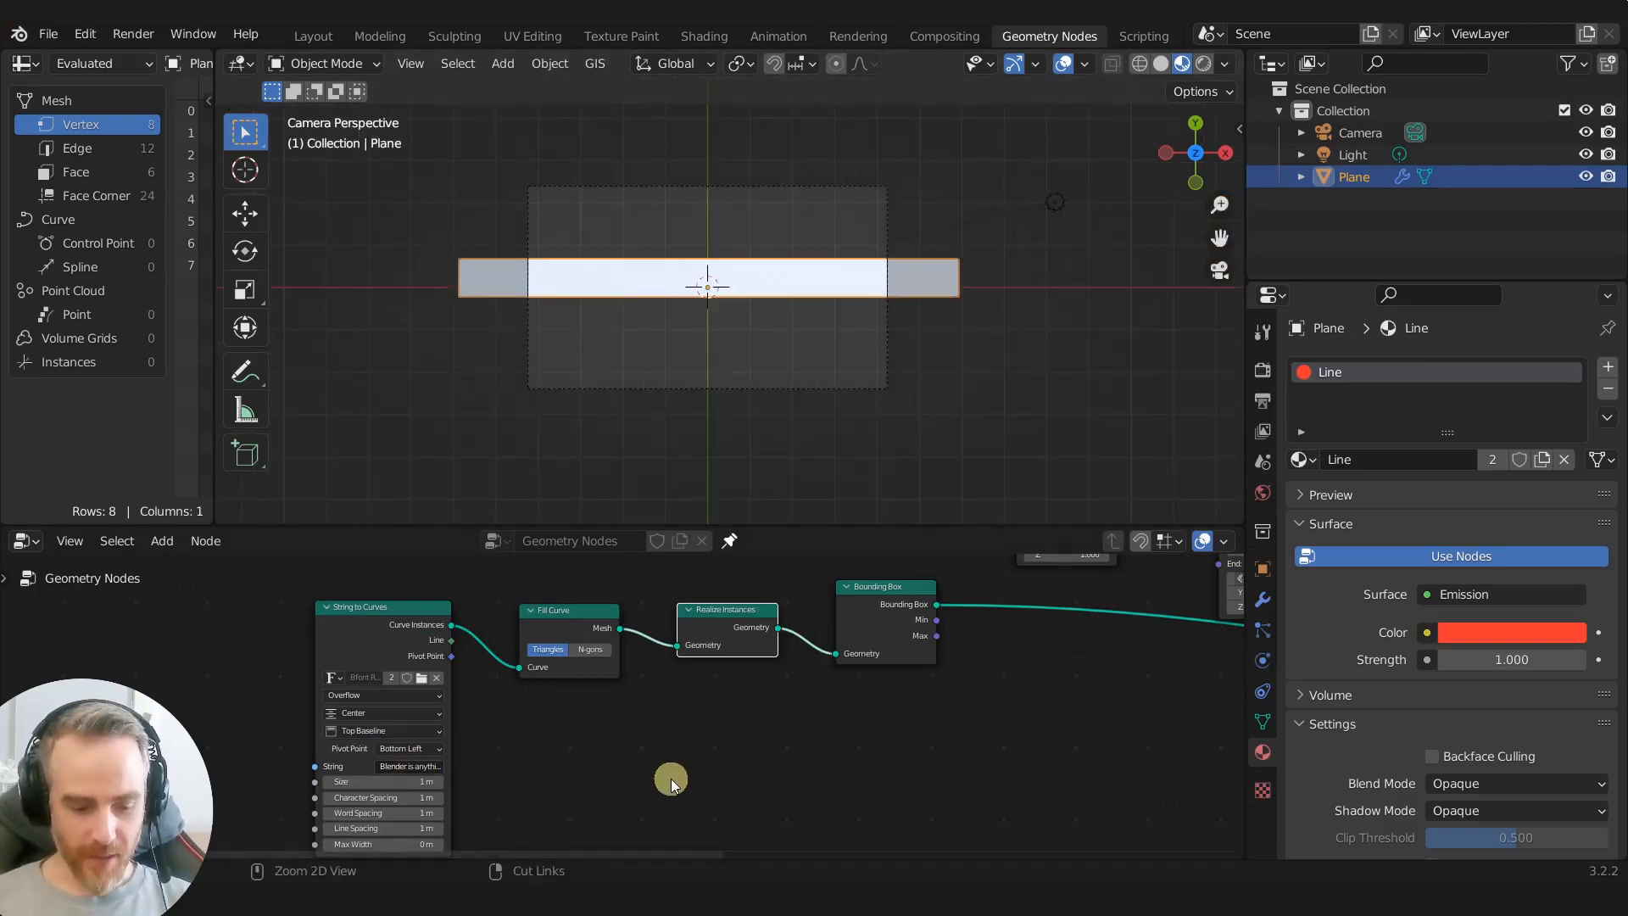
{"action": "key", "text": "ctrl+z"}
Step: Connect the Bounding Box node's Max output to the Scale input of the Transform node
{"action": "scroll", "coordinate": [583, 750], "scroll_direction": "up", "scroll_amount": 1}
{"action": "scroll", "coordinate": [619, 721], "scroll_direction": "up", "scroll_amount": 3}
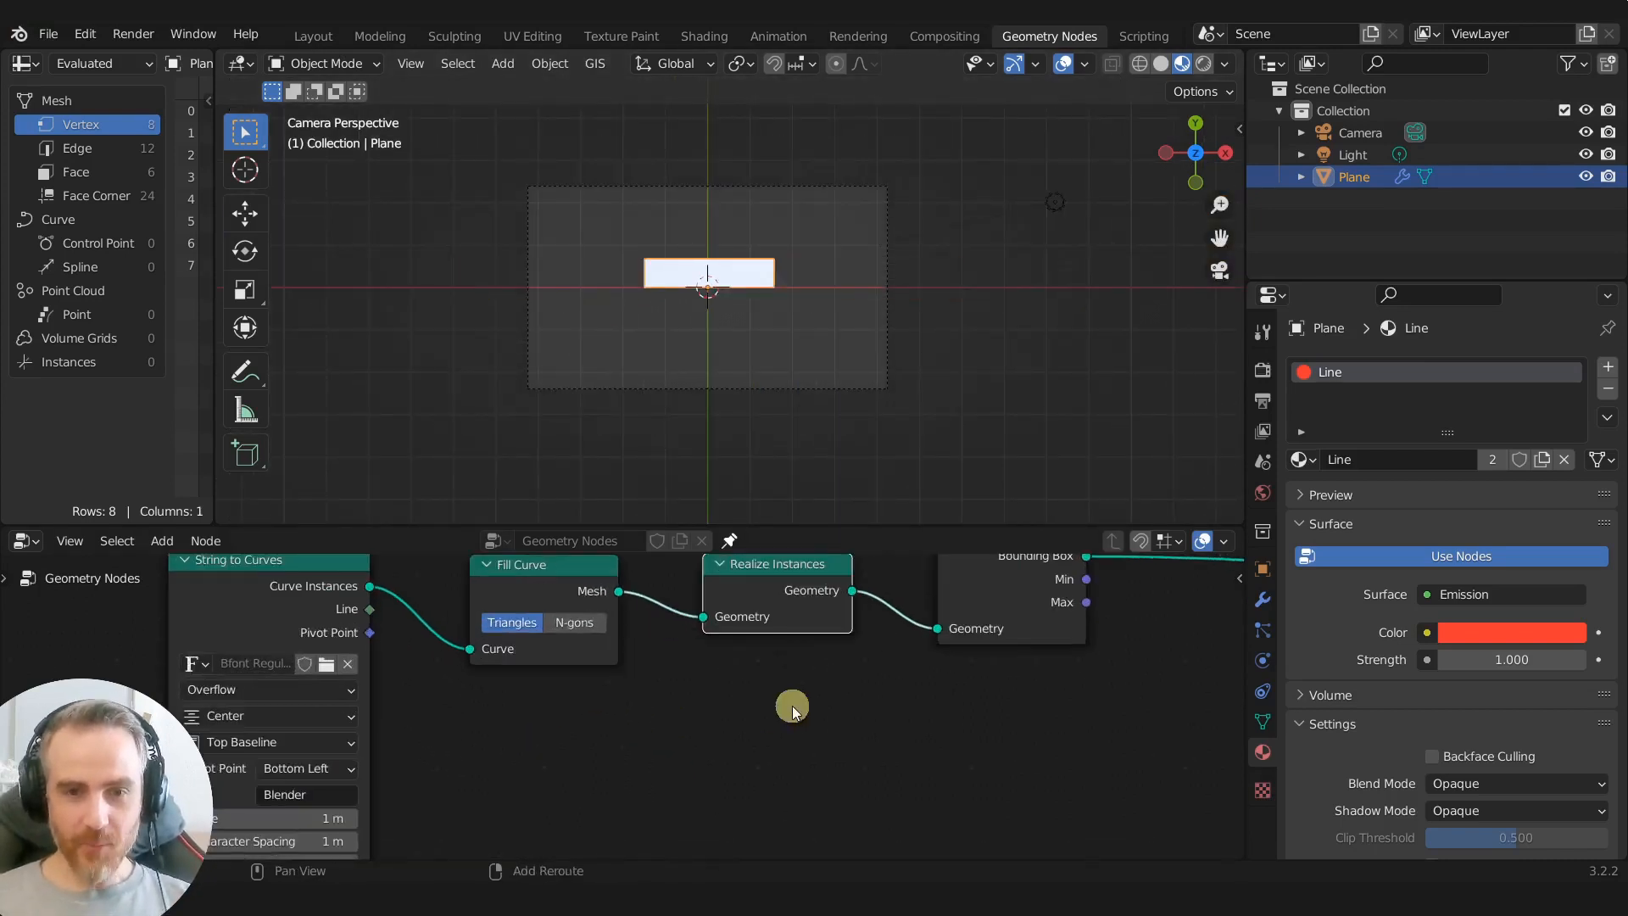
{"action": "middle_click_drag", "start_coordinate": [827, 673], "coordinate": [637, 745]}
{"action": "scroll", "coordinate": [678, 721], "scroll_direction": "up", "scroll_amount": 2}
{"action": "scroll", "coordinate": [639, 751], "scroll_direction": "up", "scroll_amount": 1}
{"action": "middle_click_drag", "start_coordinate": [935, 755], "coordinate": [596, 827]}
{"action": "middle_click_drag", "start_coordinate": [707, 775], "coordinate": [635, 821]}
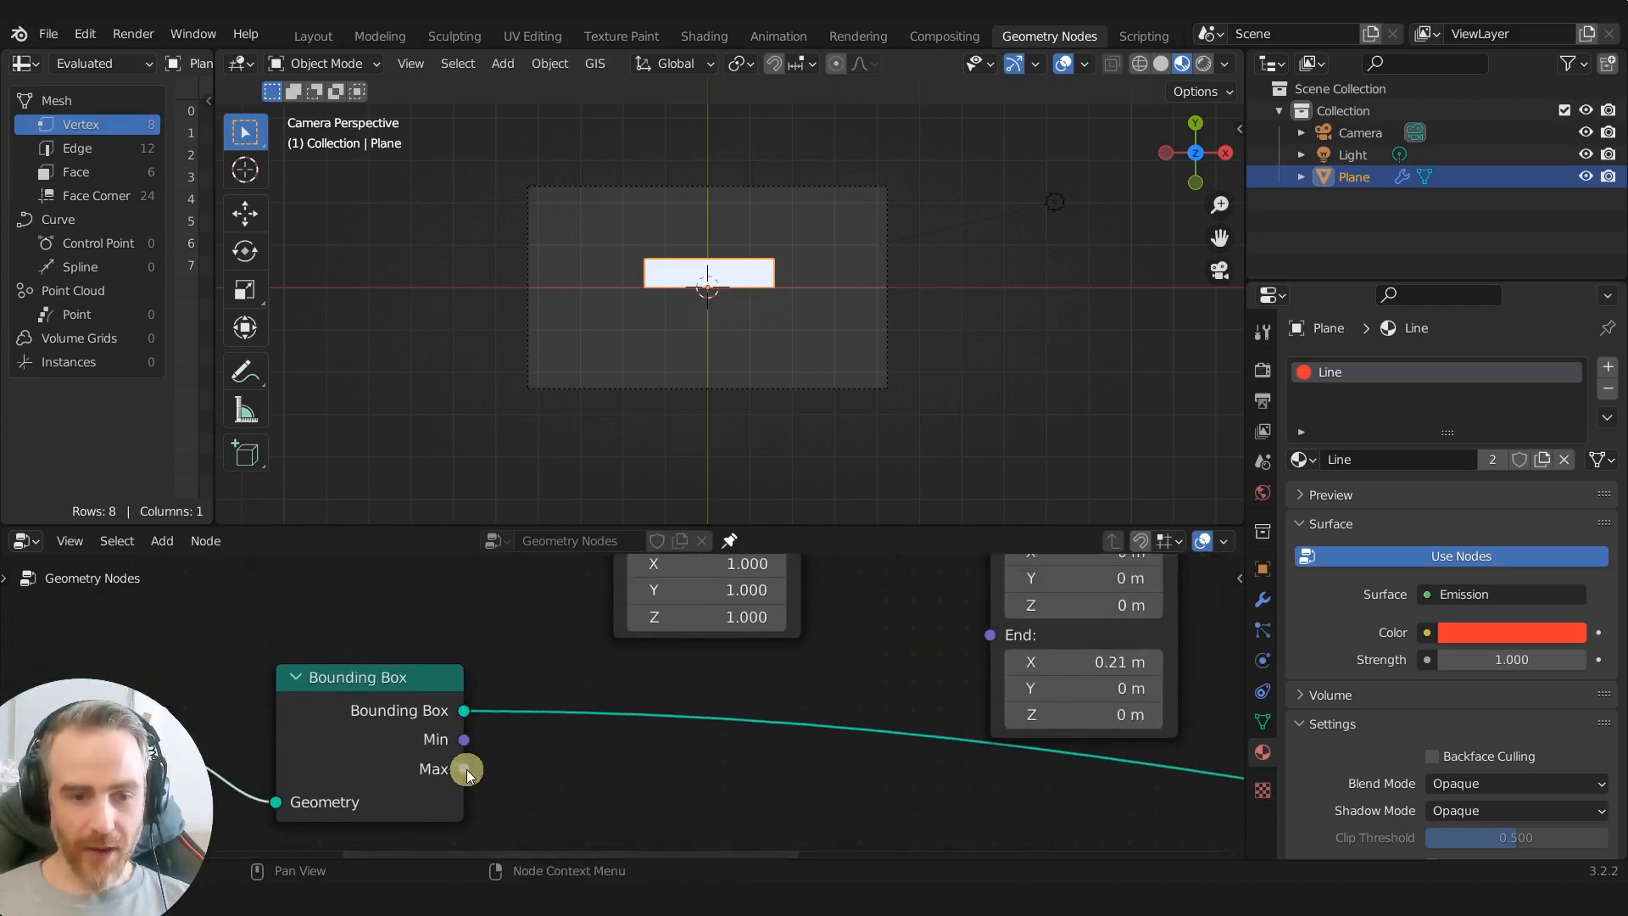
{"action": "mouse_move", "coordinate": [467, 768]}
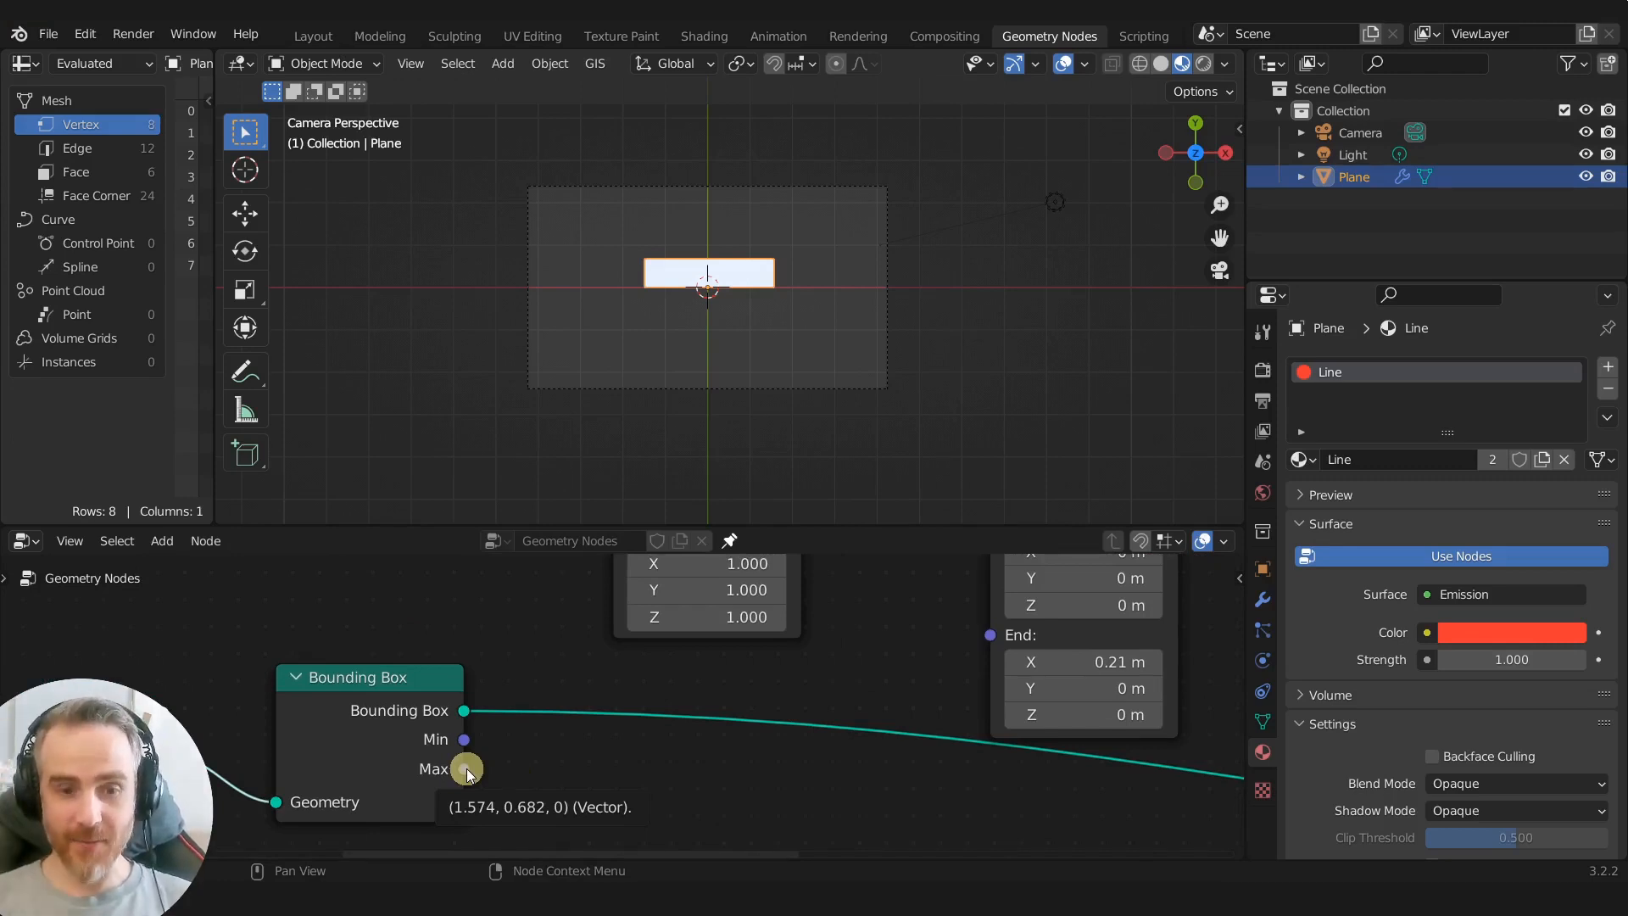
{"action": "left_click_drag", "start_coordinate": [464, 769], "coordinate": [585, 638]}
{"action": "left_click", "coordinate": [542, 653]}
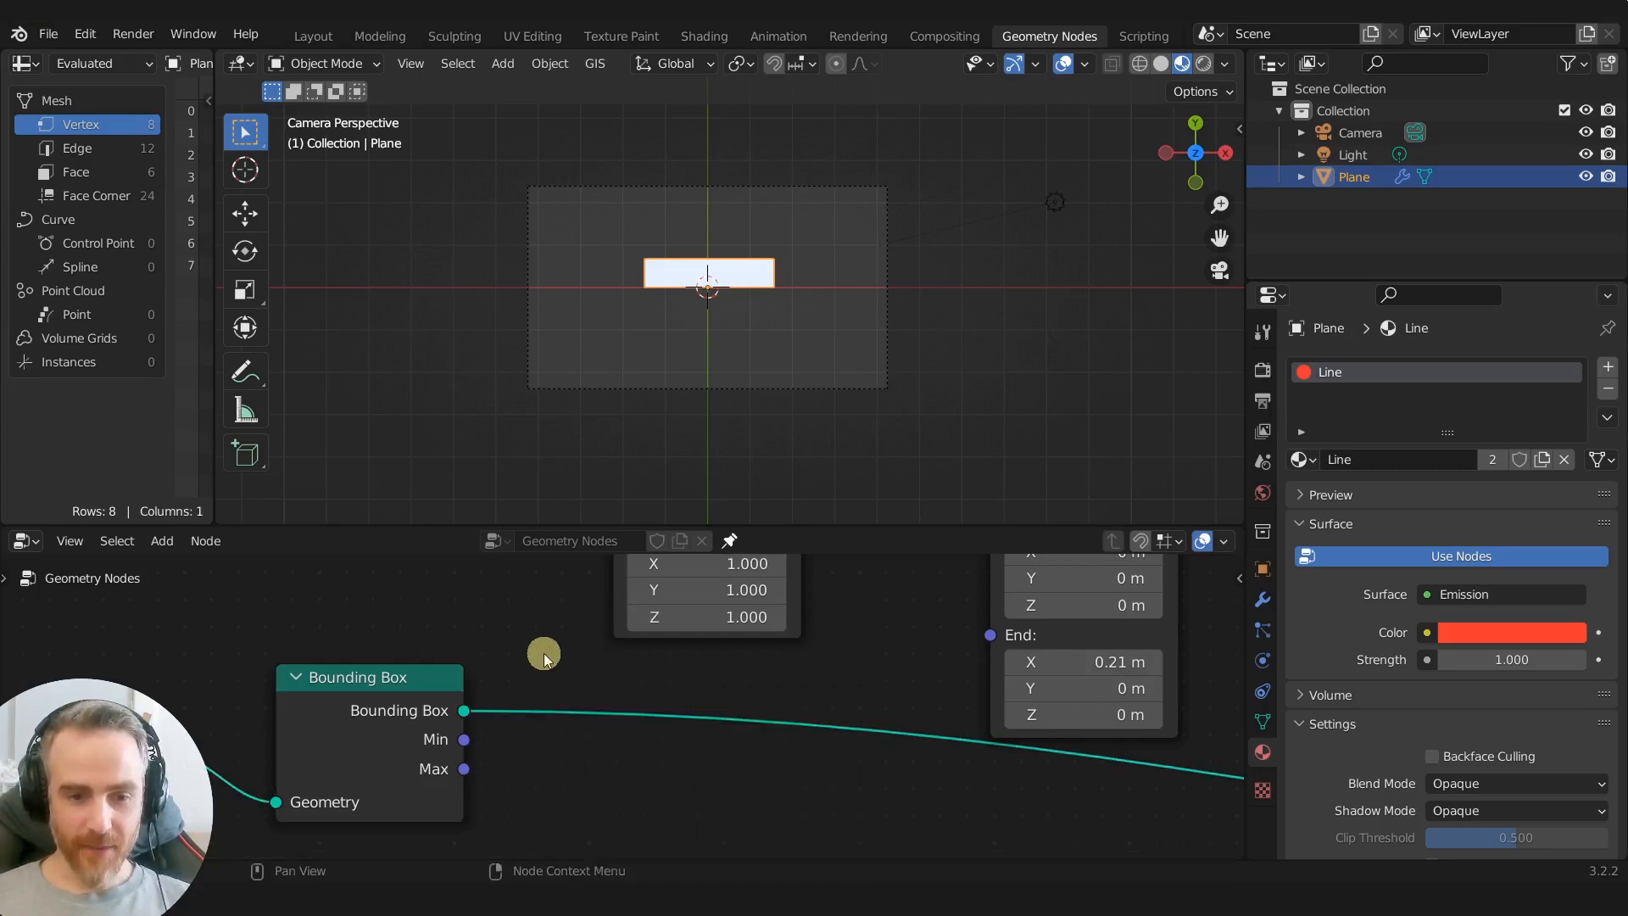
{"action": "middle_click_drag", "start_coordinate": [543, 653], "coordinate": [552, 722]}
{"action": "scroll", "coordinate": [552, 723], "scroll_direction": "down", "scroll_amount": 1}
{"action": "left_click_drag", "start_coordinate": [497, 822], "coordinate": [620, 625]}
Step: Route the Set Material node to the group output to preview the line outline
{"action": "scroll", "coordinate": [848, 674], "scroll_direction": "down", "scroll_amount": 2}
{"action": "middle_click_drag", "start_coordinate": [900, 693], "coordinate": [553, 634]}
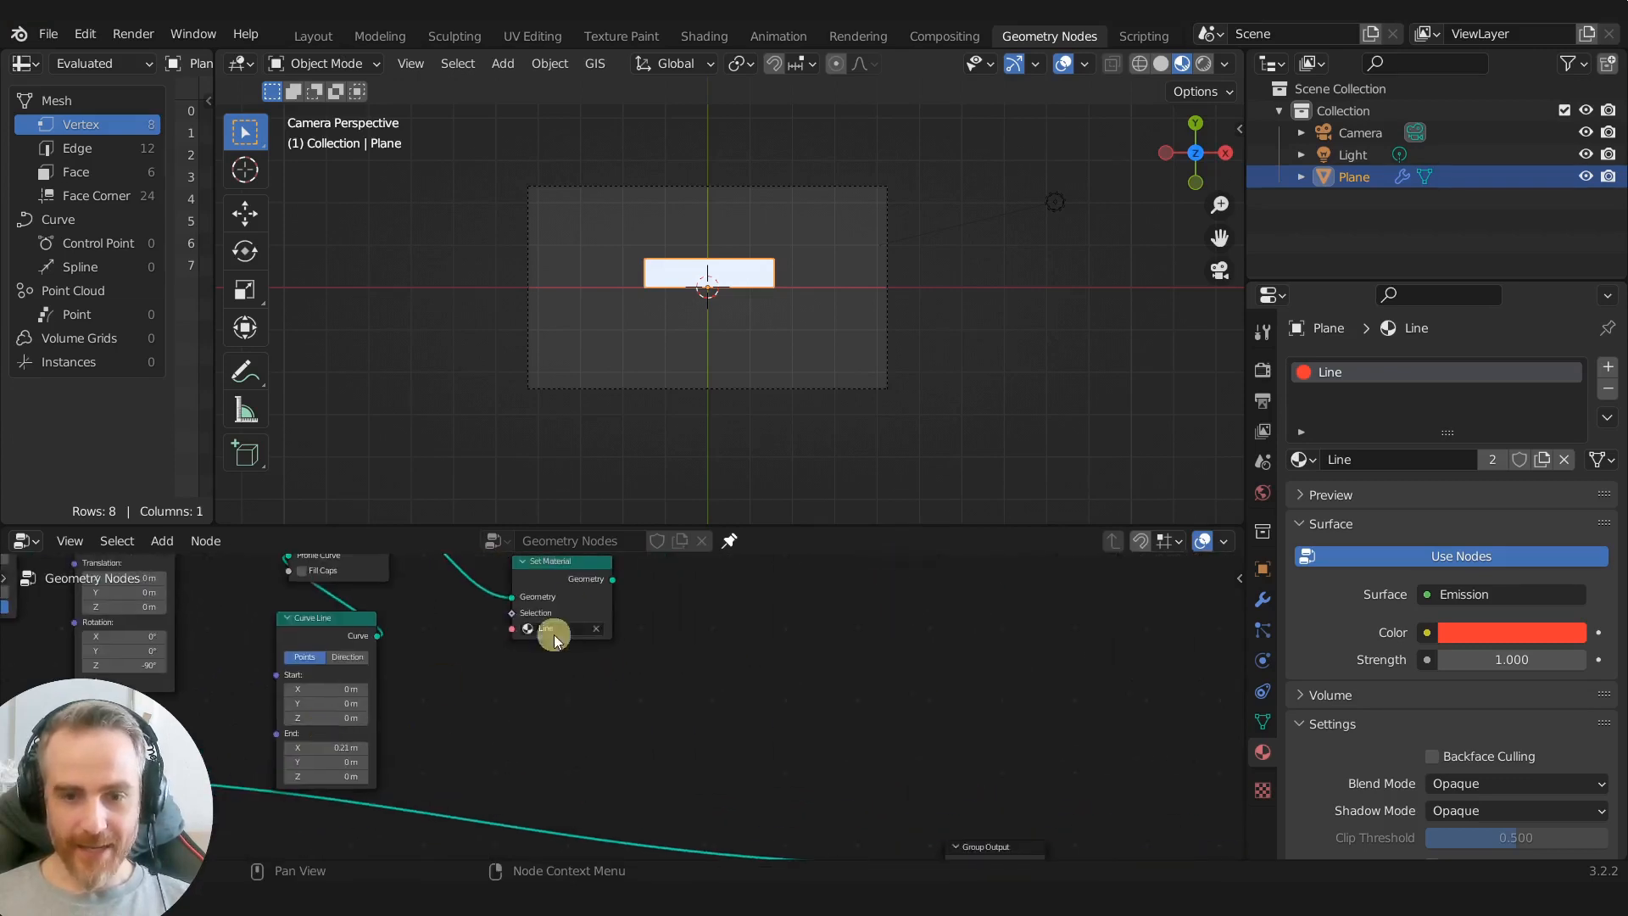
{"action": "middle_click_drag", "start_coordinate": [765, 671], "coordinate": [693, 648]}
{"action": "scroll", "coordinate": [635, 657], "scroll_direction": "down", "scroll_amount": 3}
{"action": "left_click", "coordinate": [526, 588], "text": "alt+shift"}
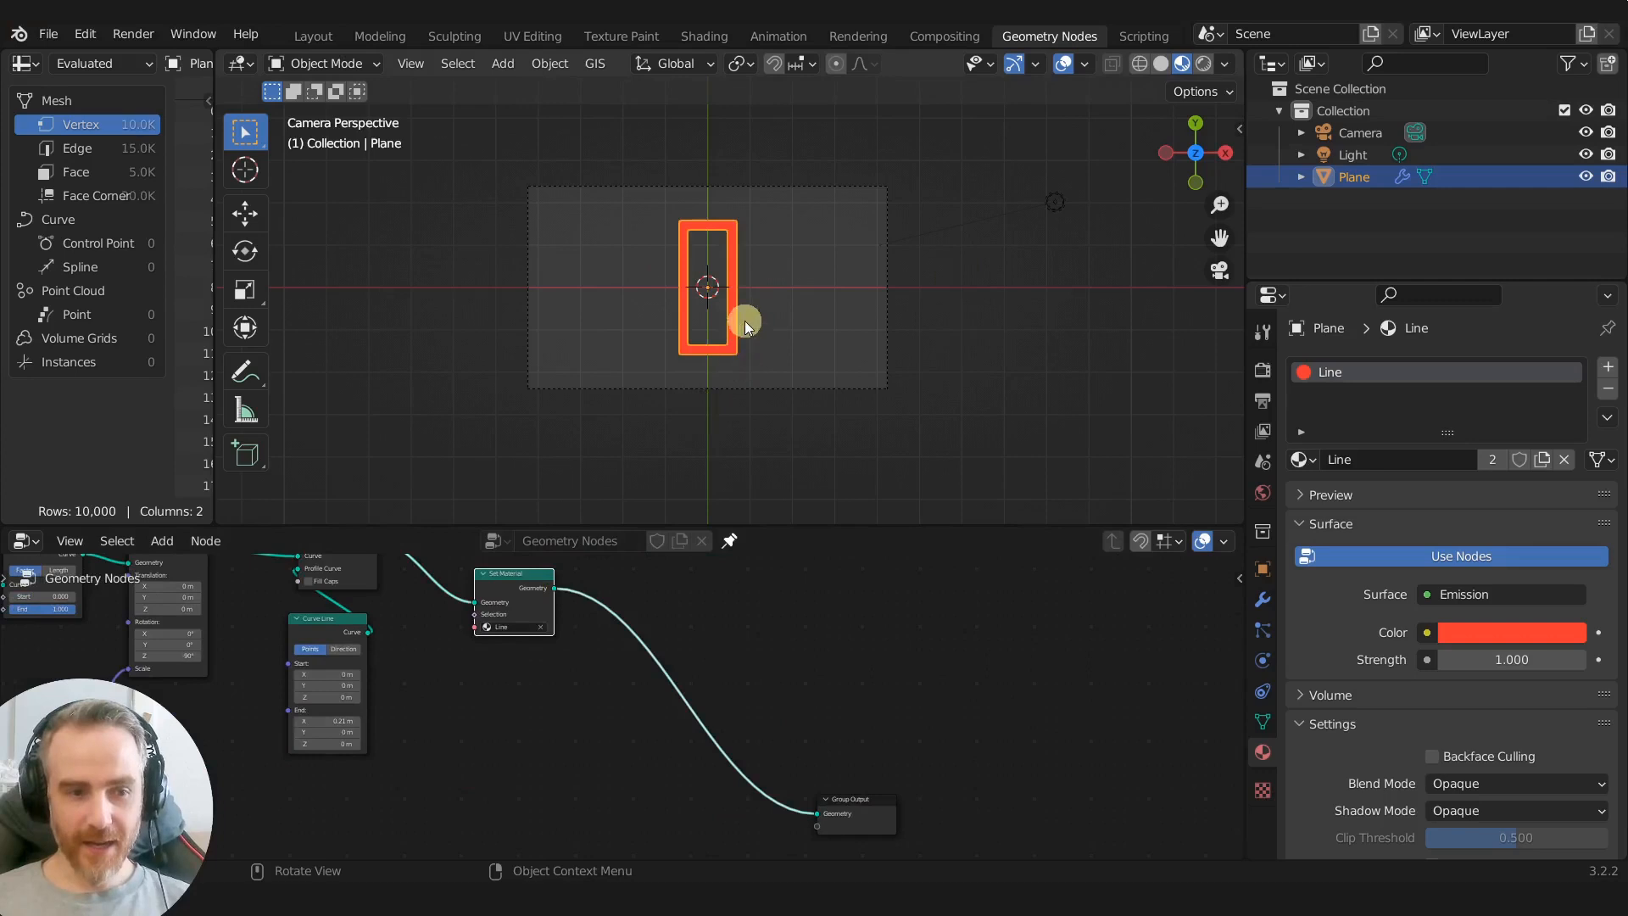
{"action": "scroll", "coordinate": [745, 318], "scroll_direction": "up", "scroll_amount": 3}
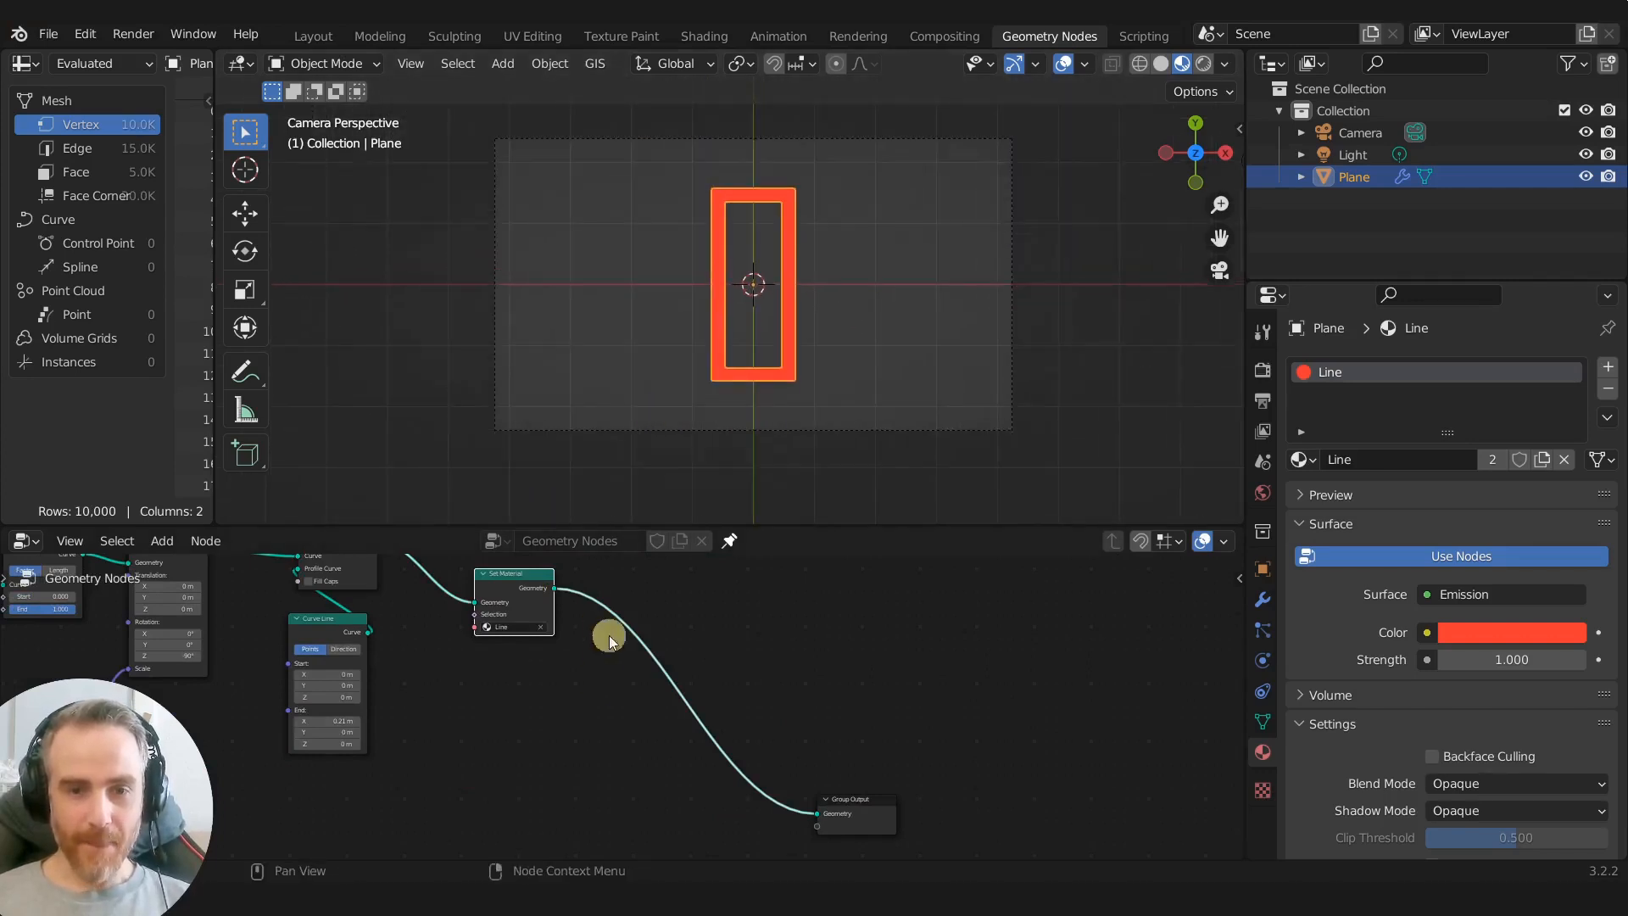
Step: Set the String to Curves text to "Blender is awesome" to test how the outline scales
{"action": "middle_click_drag", "start_coordinate": [609, 635], "coordinate": [916, 665]}
{"action": "middle_click_drag", "start_coordinate": [658, 701], "coordinate": [865, 719]}
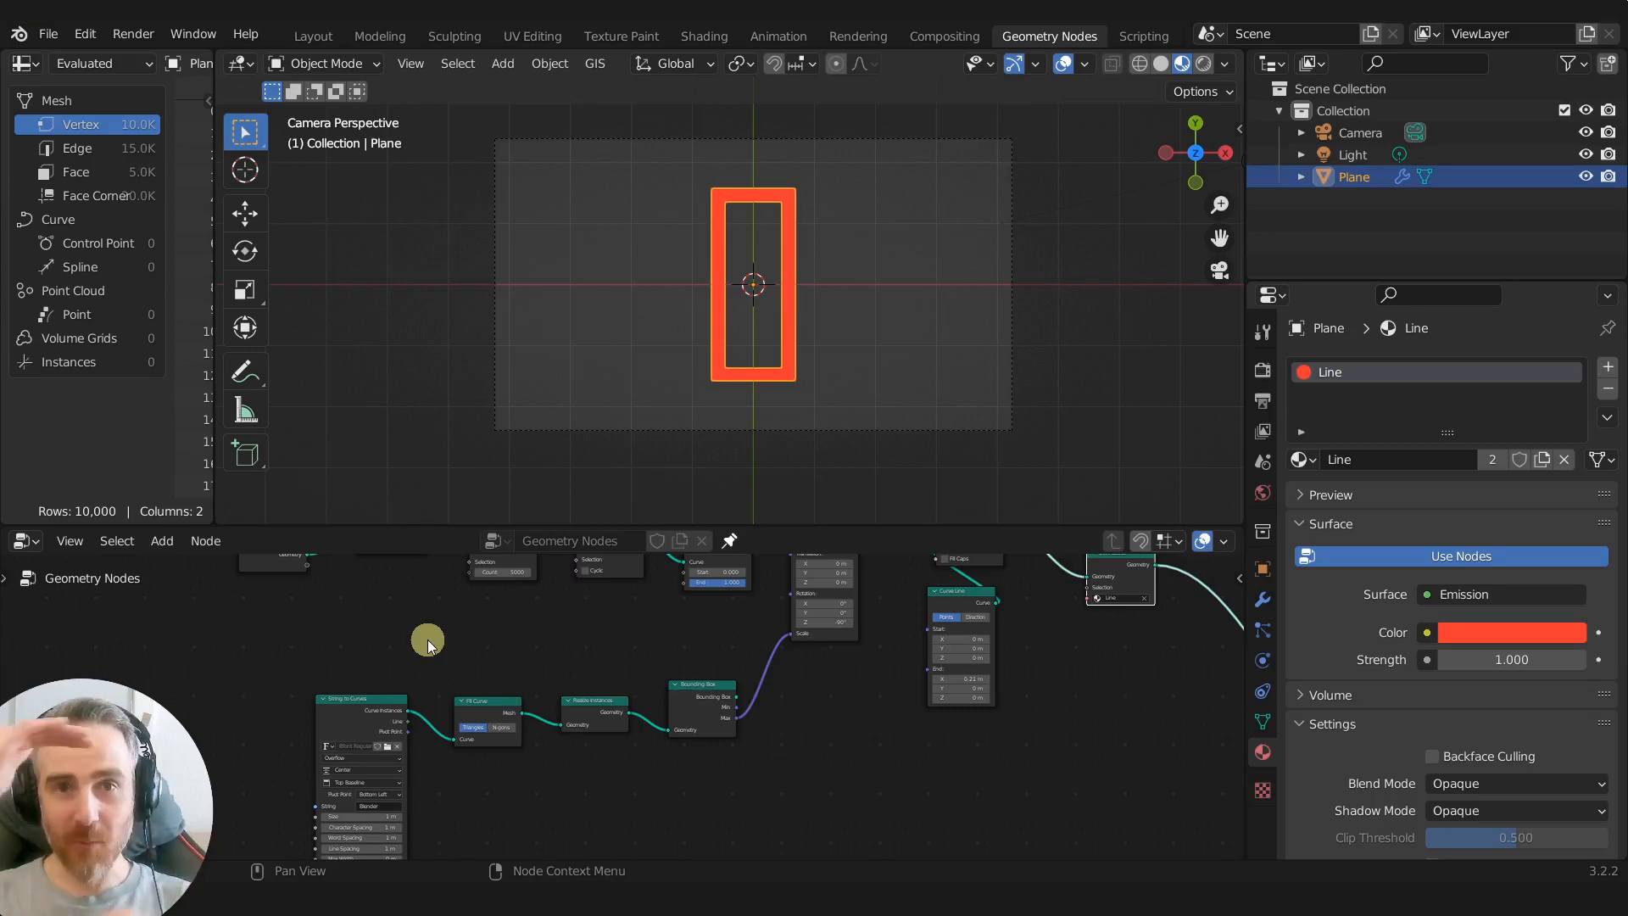
{"action": "scroll", "coordinate": [451, 666], "scroll_direction": "up", "scroll_amount": 3}
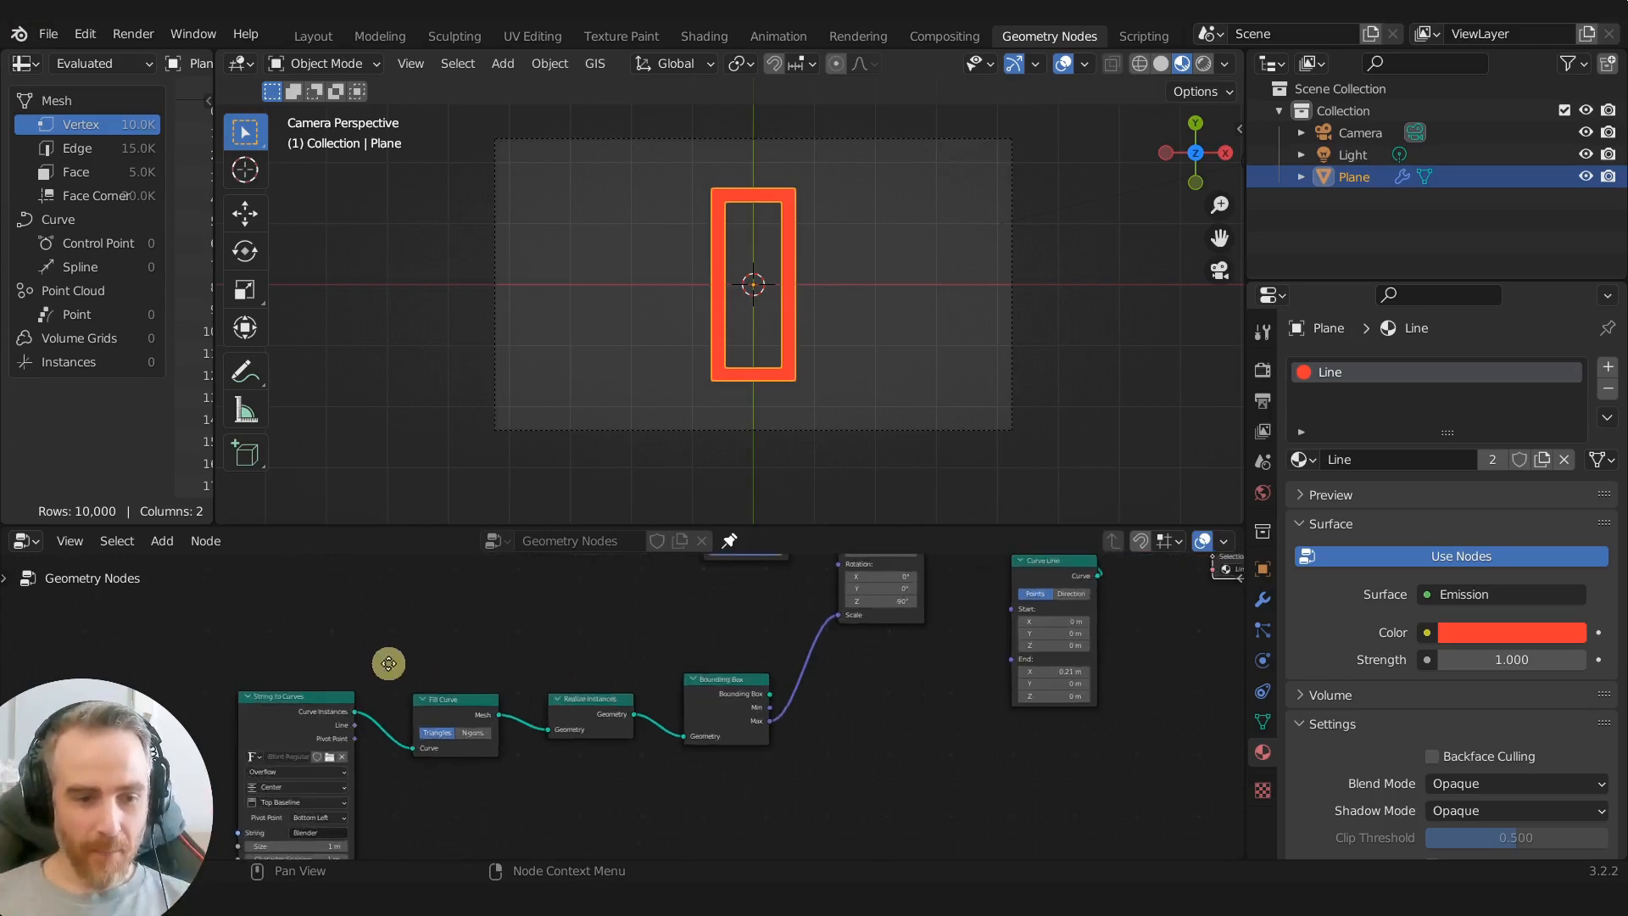
{"action": "middle_click_drag", "start_coordinate": [343, 712], "coordinate": [583, 659]}
{"action": "scroll", "coordinate": [578, 669], "scroll_direction": "up", "scroll_amount": 1}
{"action": "left_click", "coordinate": [566, 785]}
{"action": "type", "text": "is awesome"}
{"action": "key", "text": "Return"}
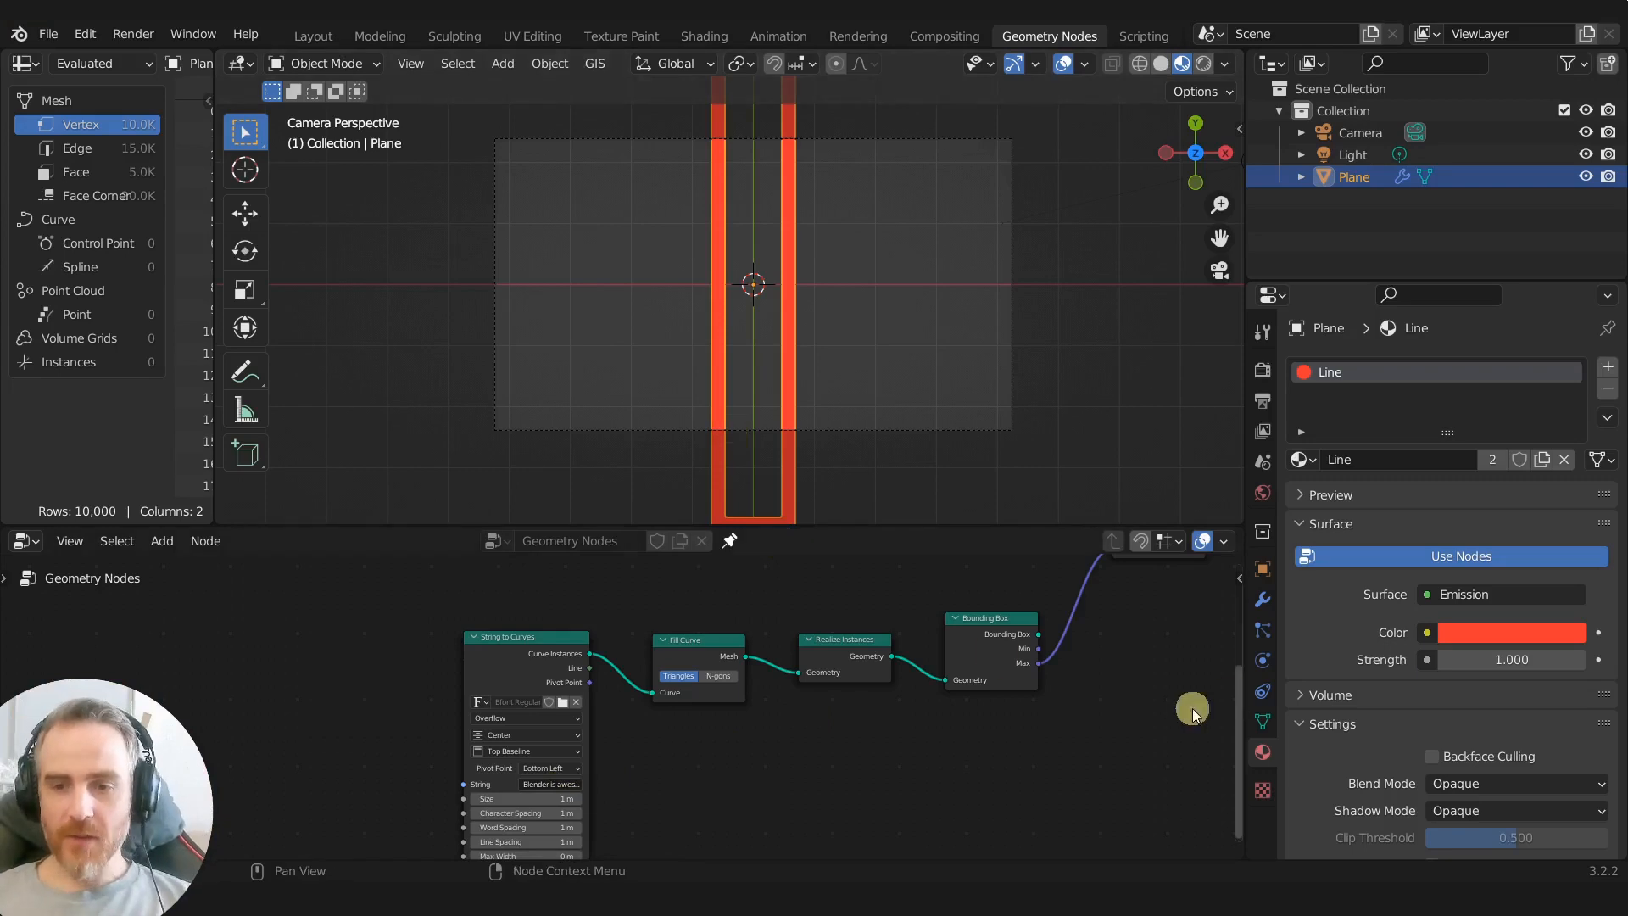
Step: Move the text node chain up to the Bounding Box away from the Transform node to make room
{"action": "middle_click_drag", "start_coordinate": [1102, 685], "coordinate": [698, 823]}
{"action": "scroll", "coordinate": [683, 721], "scroll_direction": "down", "scroll_amount": 3}
{"action": "middle_click_drag", "start_coordinate": [437, 744], "coordinate": [493, 732]}
{"action": "left_click_drag", "start_coordinate": [270, 711], "coordinate": [732, 800]}
{"action": "key", "text": "g"}
{"action": "left_click", "coordinate": [464, 813]}
{"action": "left_click", "coordinate": [601, 789]}
Step: Insert a Separate XYZ node on the link between the Bounding Box's Max output and the Transform's Scale
{"action": "key", "text": "shift+a"}
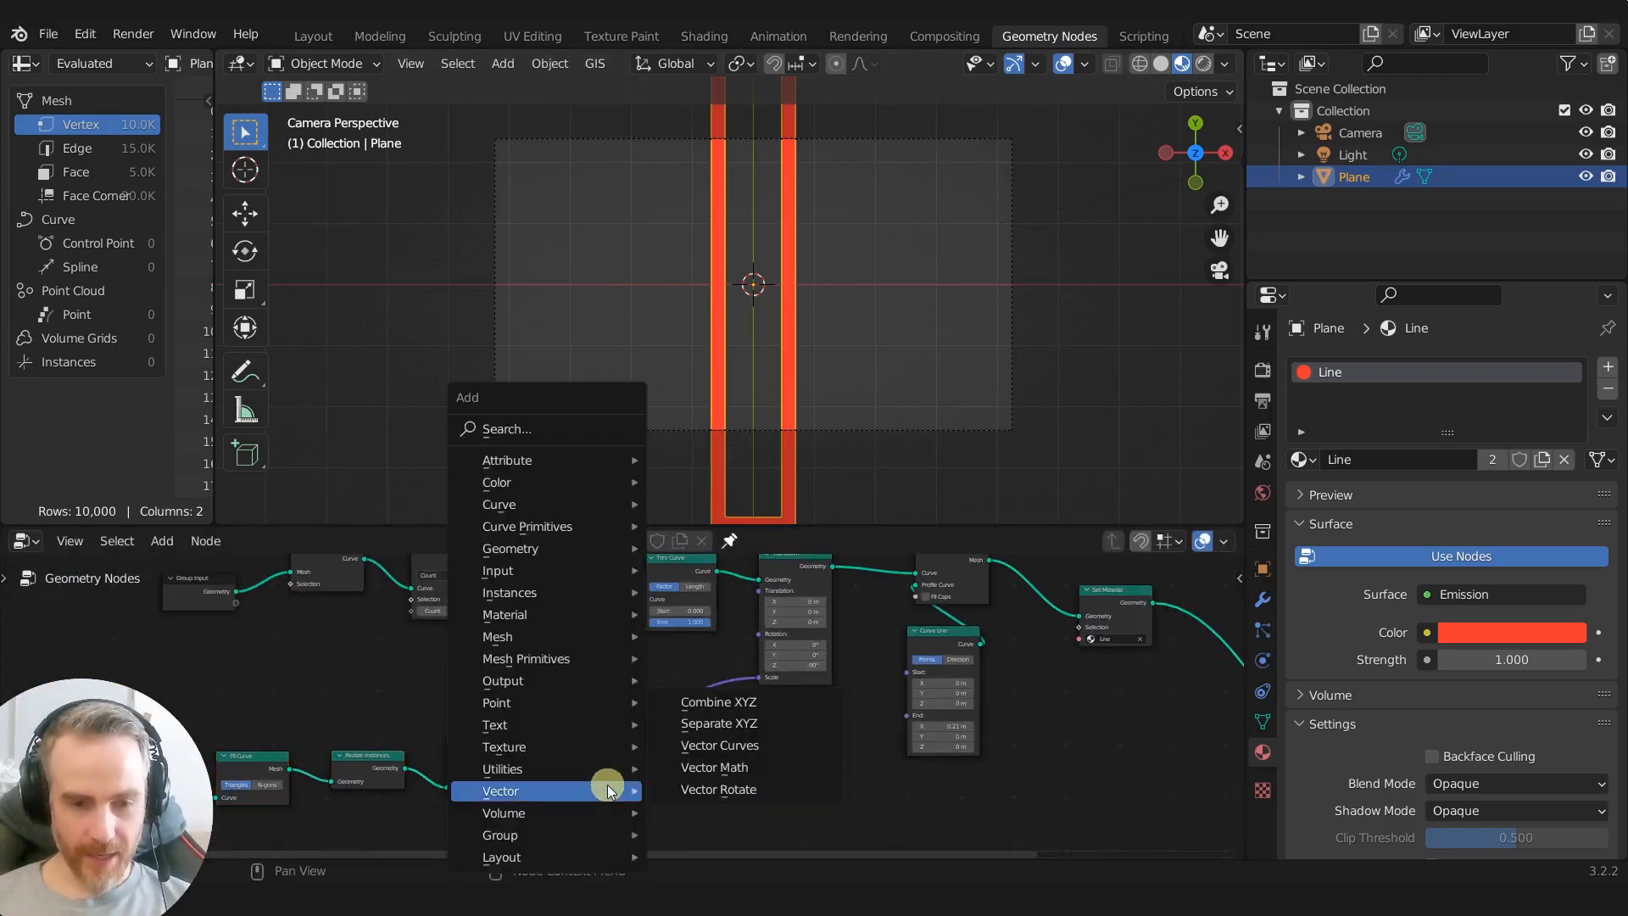
{"action": "type", "text": "sepa"}
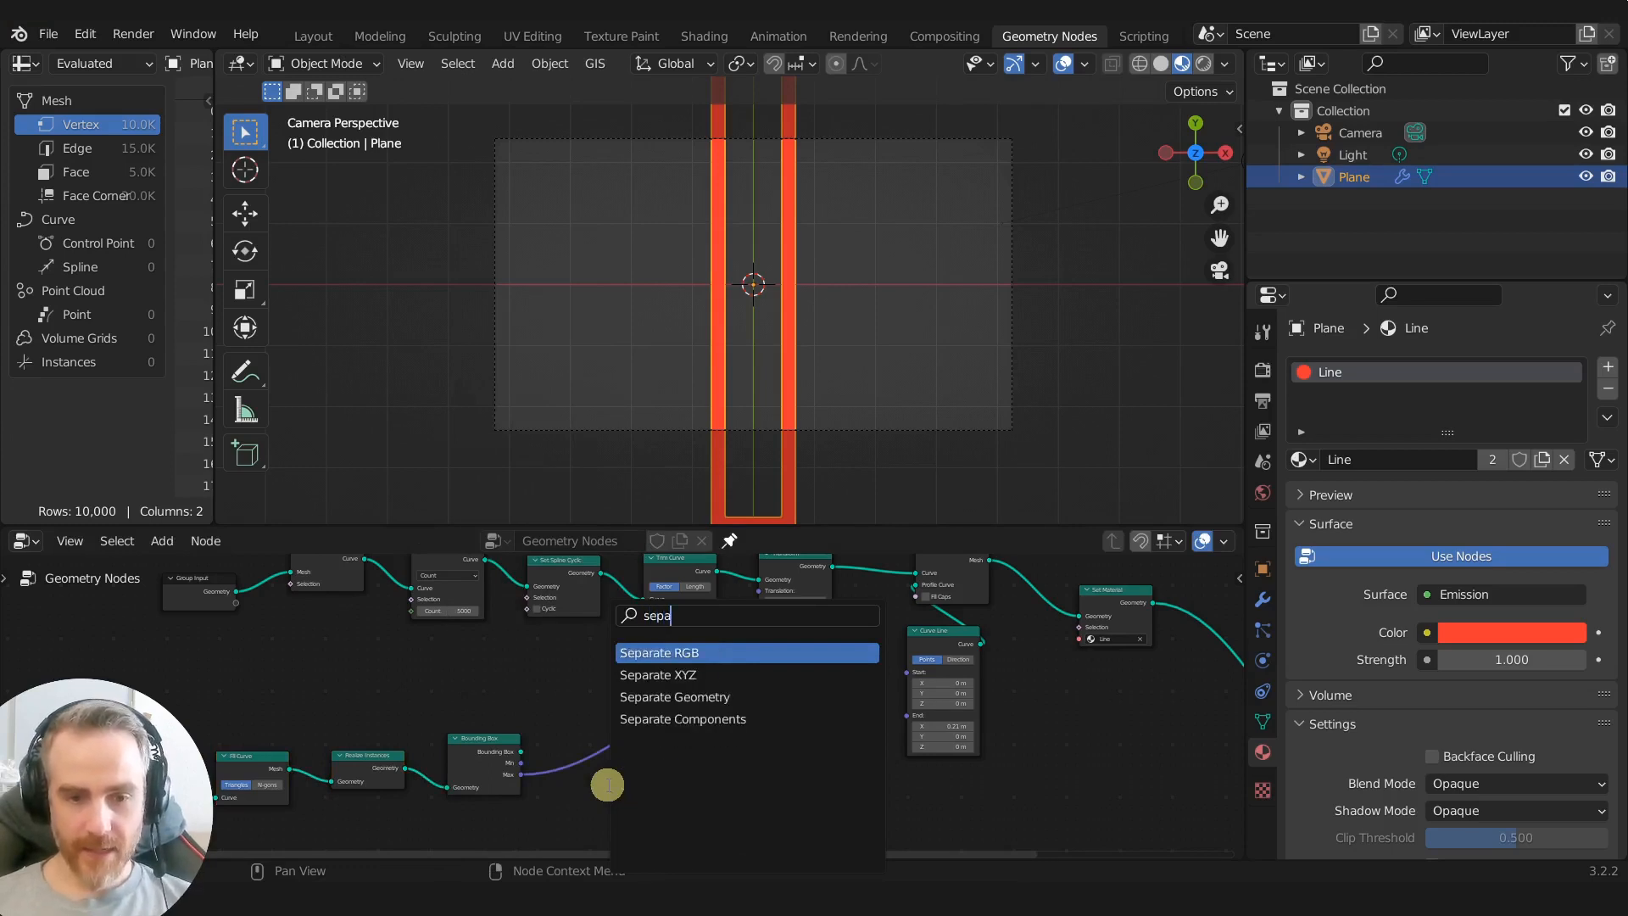
{"action": "key", "text": "Down"}
{"action": "key", "text": "Return"}
{"action": "left_click", "coordinate": [603, 778]}
Step: Insert a Combine XYZ node on the link between Separate XYZ and the Transform's Scale
{"action": "scroll", "coordinate": [563, 792], "scroll_direction": "up", "scroll_amount": 1}
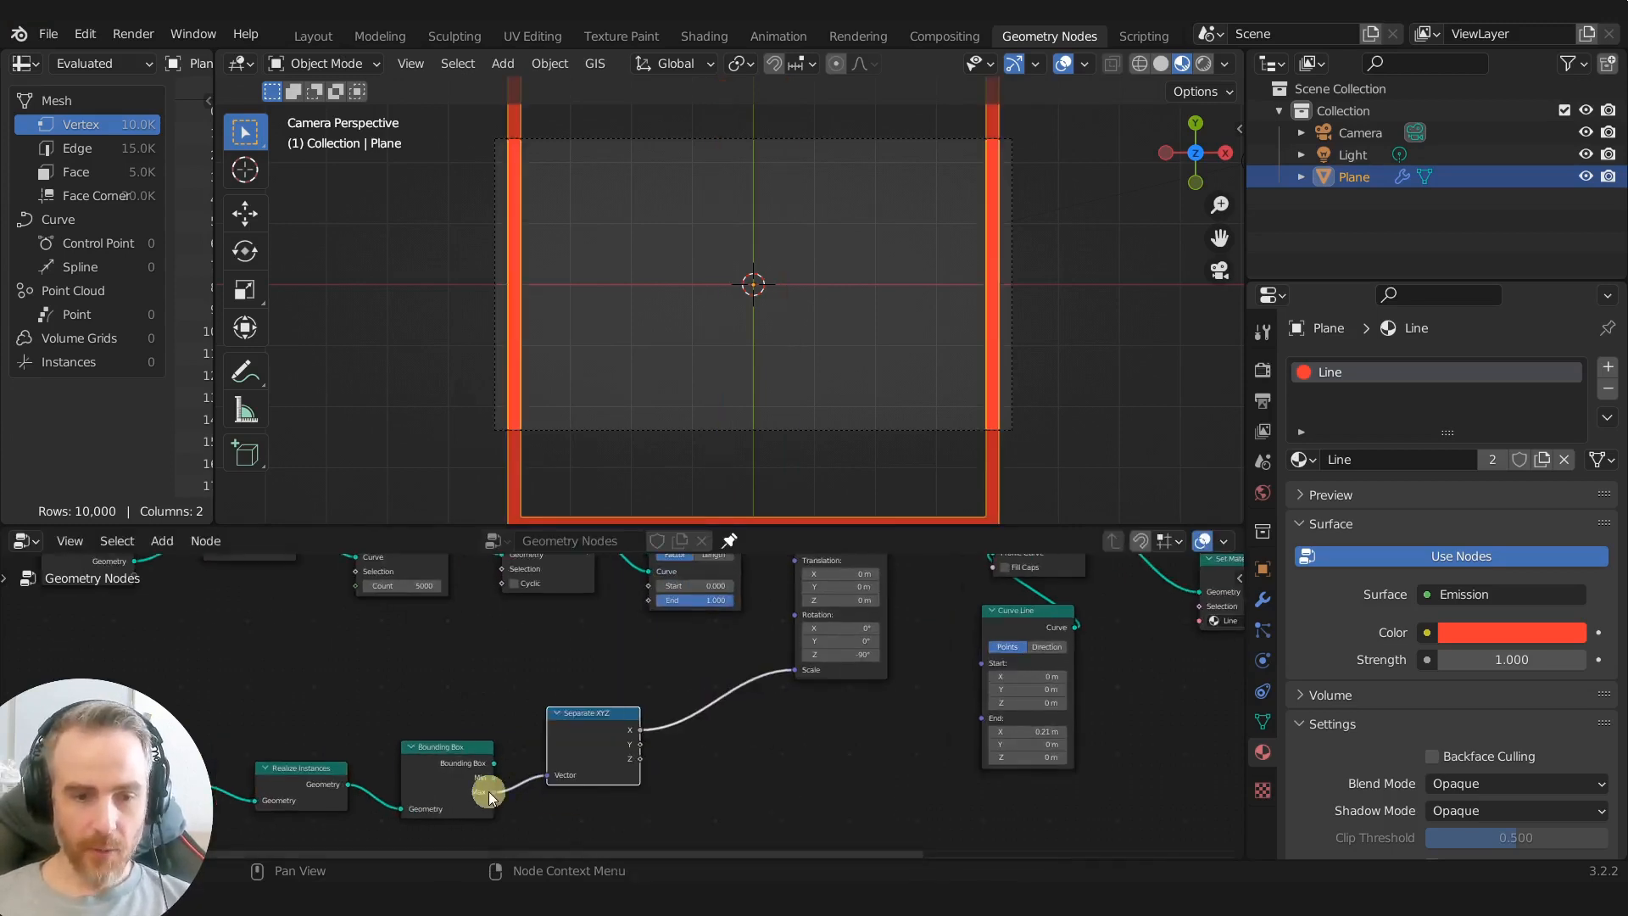
{"action": "scroll", "coordinate": [548, 781], "scroll_direction": "up", "scroll_amount": 2}
{"action": "mouse_move", "coordinate": [492, 758]}
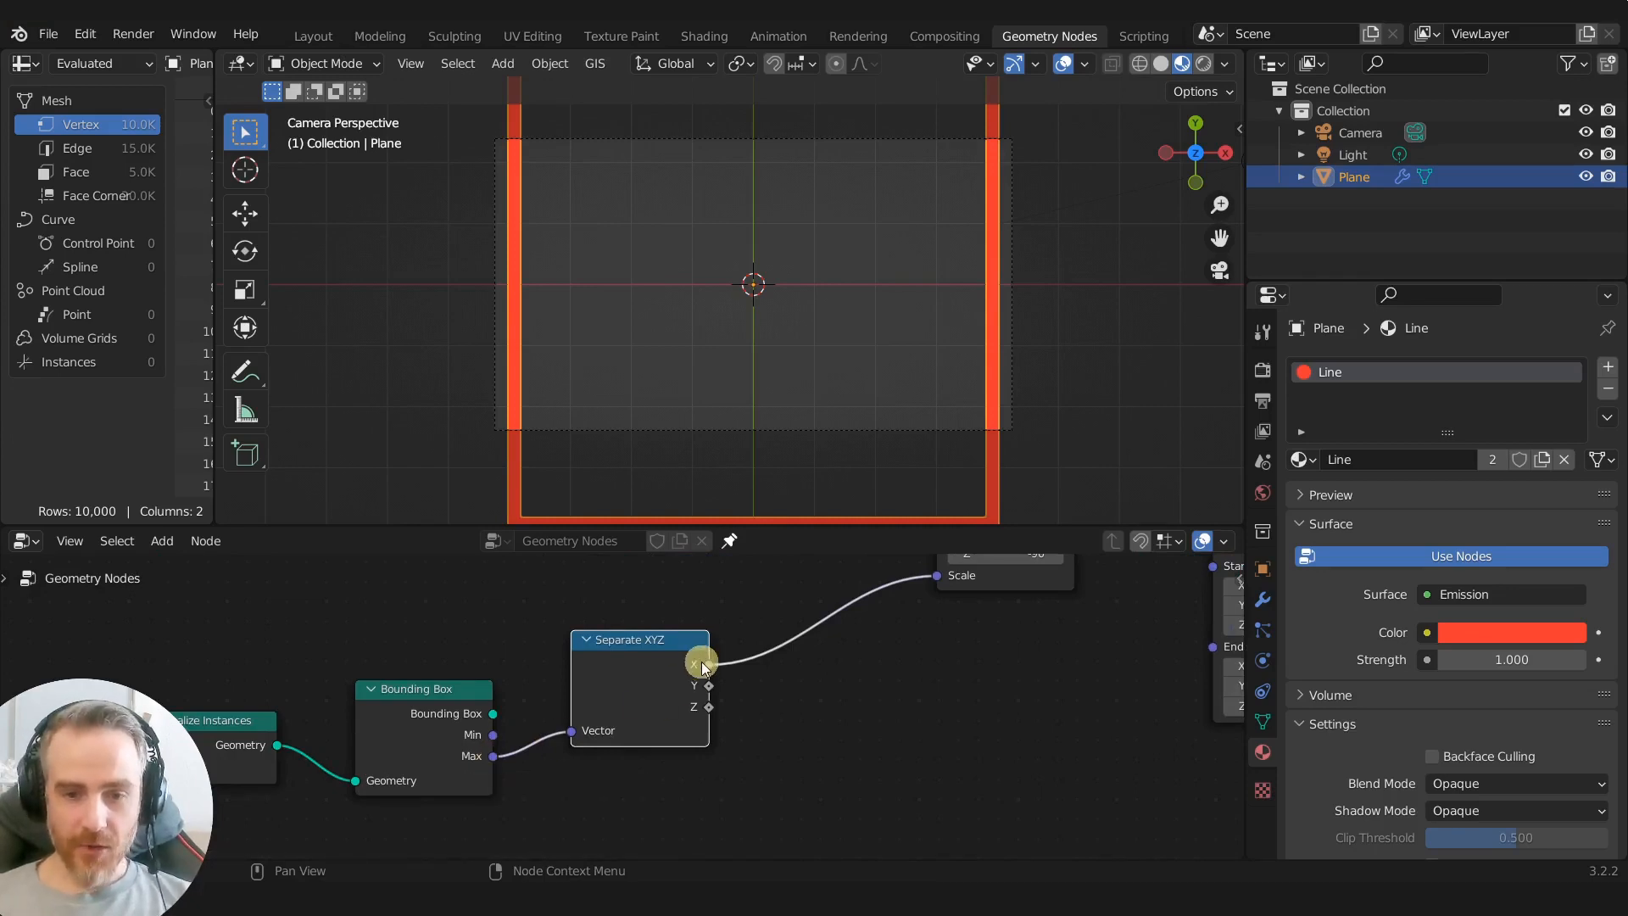
{"action": "scroll", "coordinate": [822, 684], "scroll_direction": "down", "scroll_amount": 2}
{"action": "middle_click_drag", "start_coordinate": [822, 684], "coordinate": [716, 771], "text": "shift"}
{"action": "key", "text": "shift+a"}
{"action": "mouse_move", "coordinate": [716, 771]}
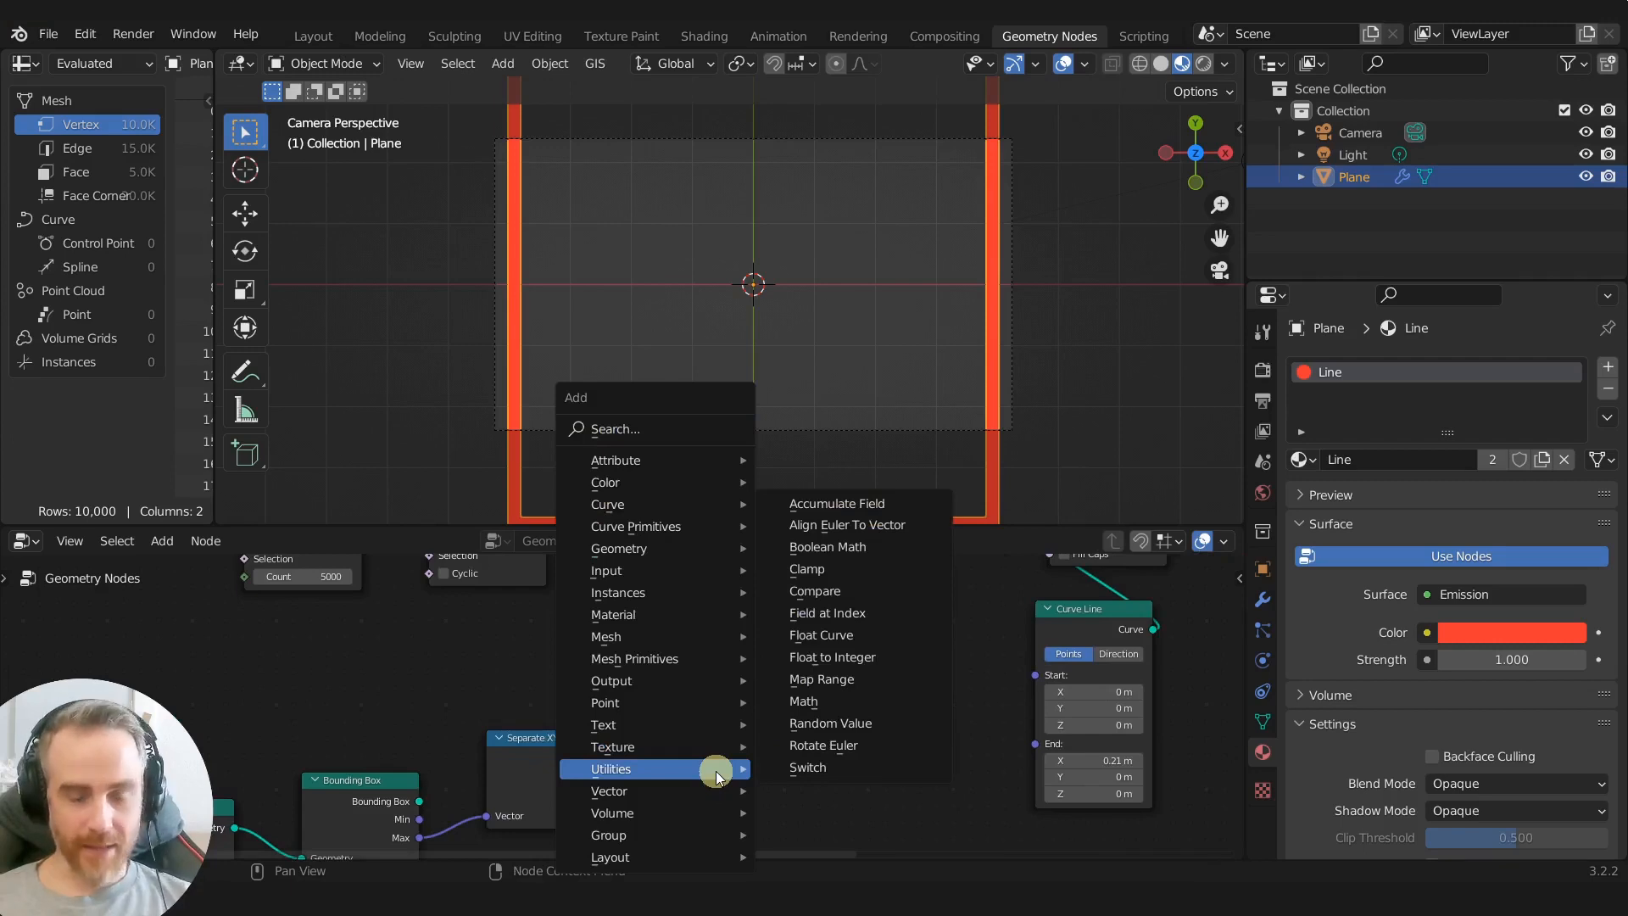
{"action": "type", "text": "comb"}
{"action": "key", "text": "Return"}
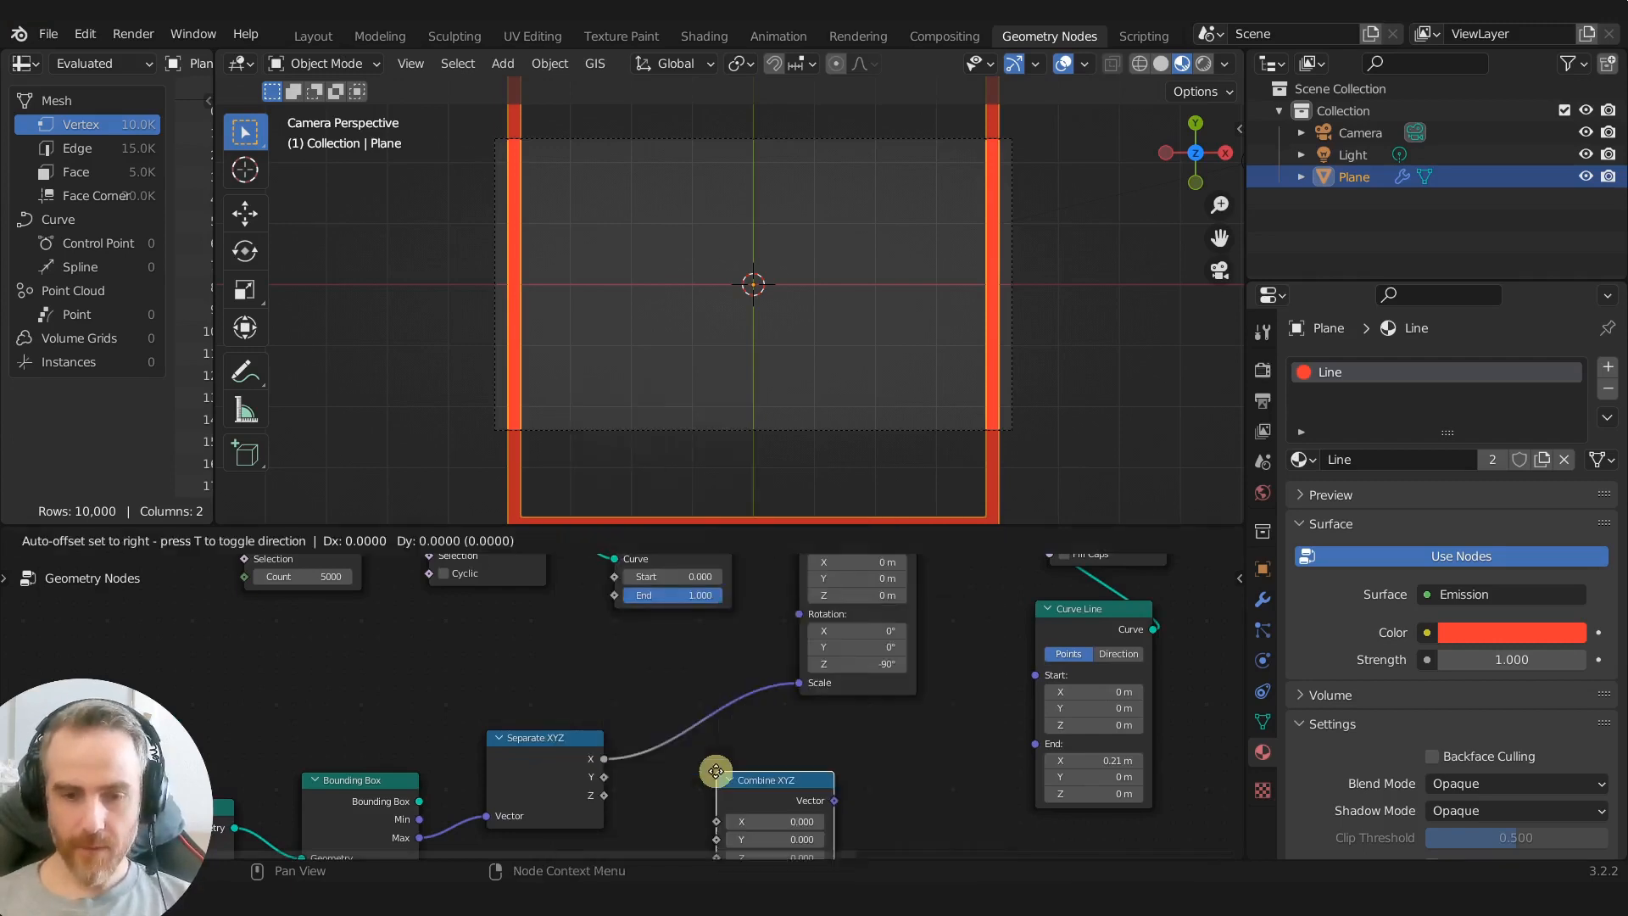
{"action": "left_click", "coordinate": [644, 675]}
{"action": "scroll", "coordinate": [738, 746], "scroll_direction": "up", "scroll_amount": 1}
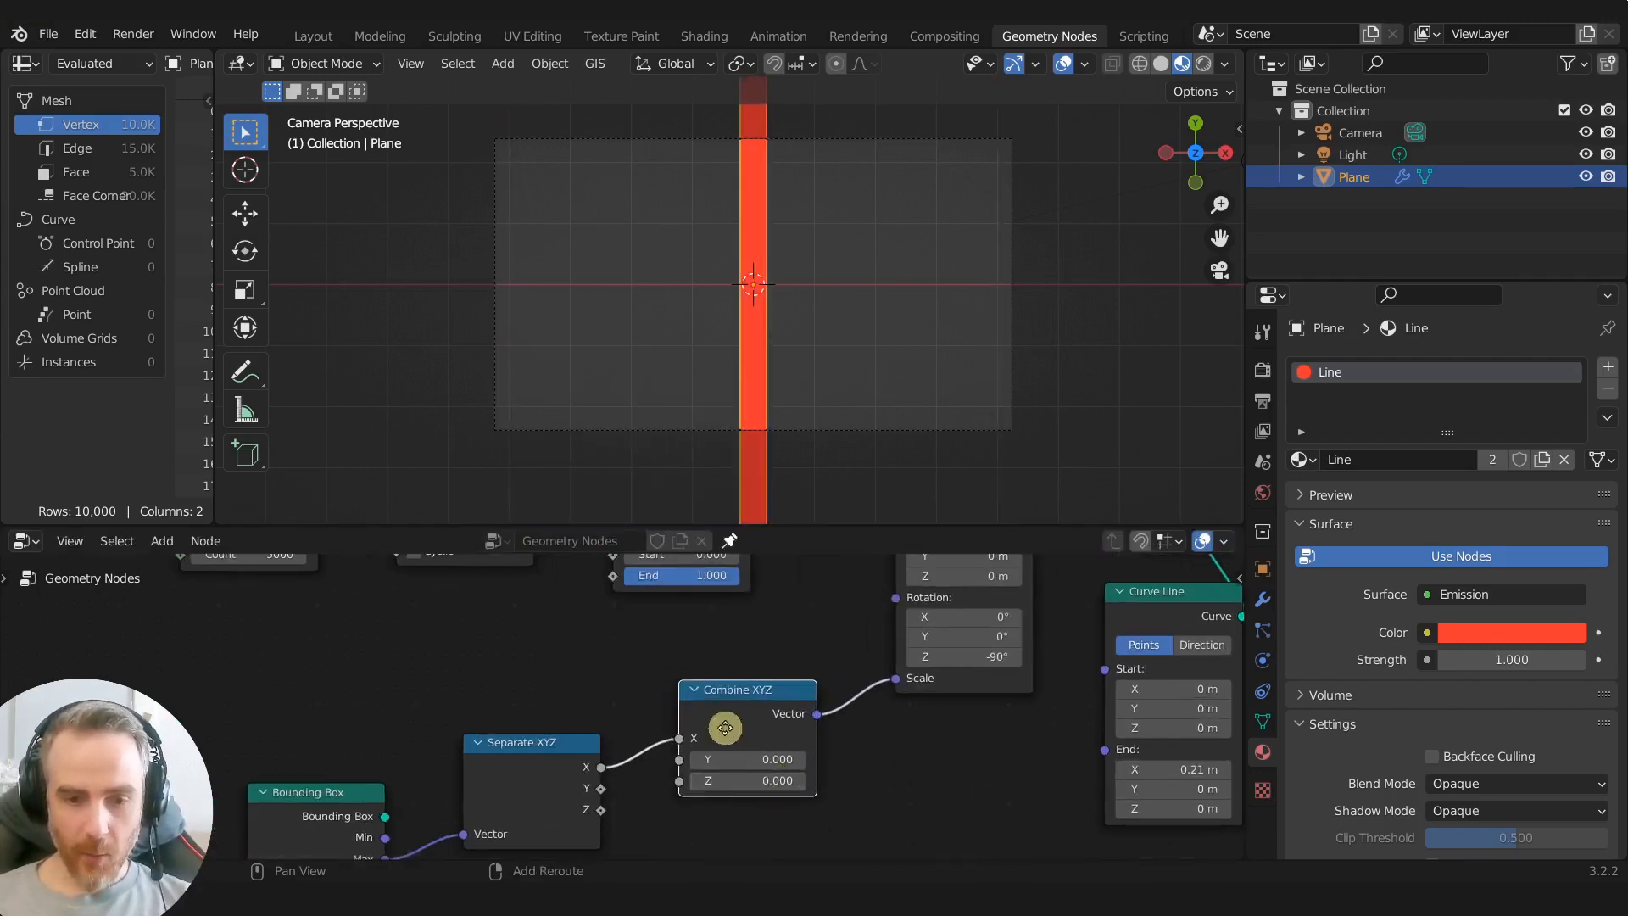
Step: Swap the axes by connecting Separate XYZ's X to Combine XYZ's Y and its Y to Combine XYZ's X
{"action": "middle_click_drag", "start_coordinate": [725, 727], "coordinate": [710, 676]}
{"action": "mouse_move", "coordinate": [664, 688]}
{"action": "left_mouse_down"}
{"action": "mouse_move", "coordinate": [643, 709]}
{"action": "mouse_move", "coordinate": [679, 710]}
{"action": "left_mouse_up"}
{"action": "left_click_drag", "start_coordinate": [586, 737], "coordinate": [665, 689]}
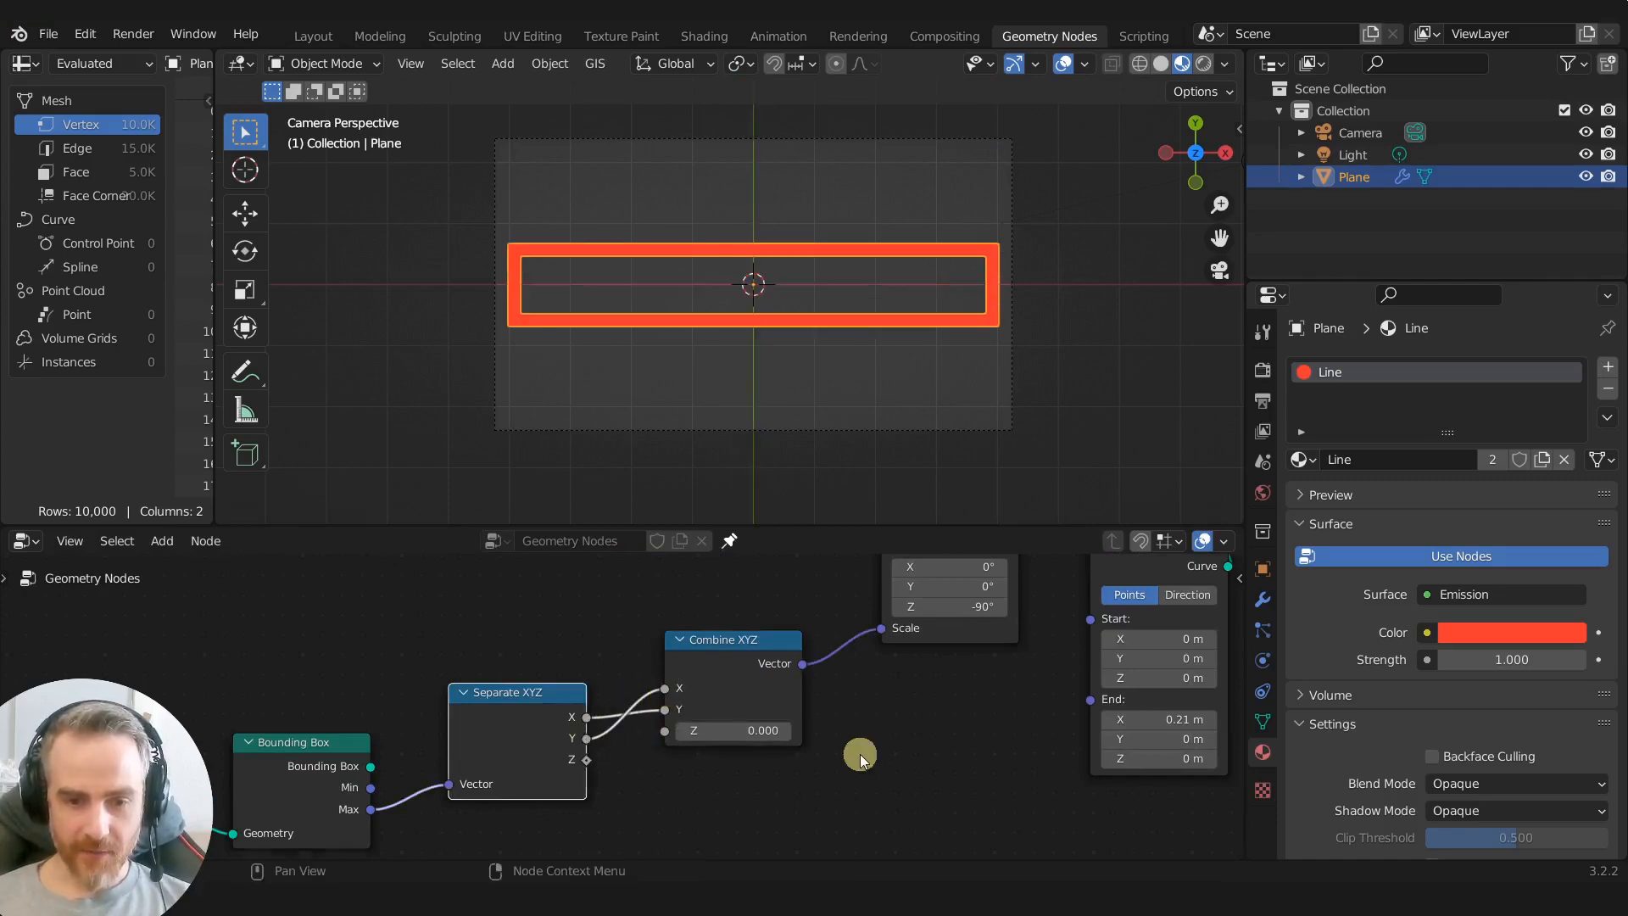
Step: Change the text in the String to Curves node to "Hi"
{"action": "scroll", "coordinate": [860, 755], "scroll_direction": "down", "scroll_amount": 2}
{"action": "middle_click_drag", "start_coordinate": [843, 775], "coordinate": [641, 606]}
{"action": "scroll", "coordinate": [475, 796], "scroll_direction": "up", "scroll_amount": 2}
{"action": "middle_click_drag", "start_coordinate": [481, 769], "coordinate": [599, 671], "text": "shift"}
{"action": "scroll", "coordinate": [562, 734], "scroll_direction": "up", "scroll_amount": 2}
{"action": "scroll", "coordinate": [542, 710], "scroll_direction": "up", "scroll_amount": 1}
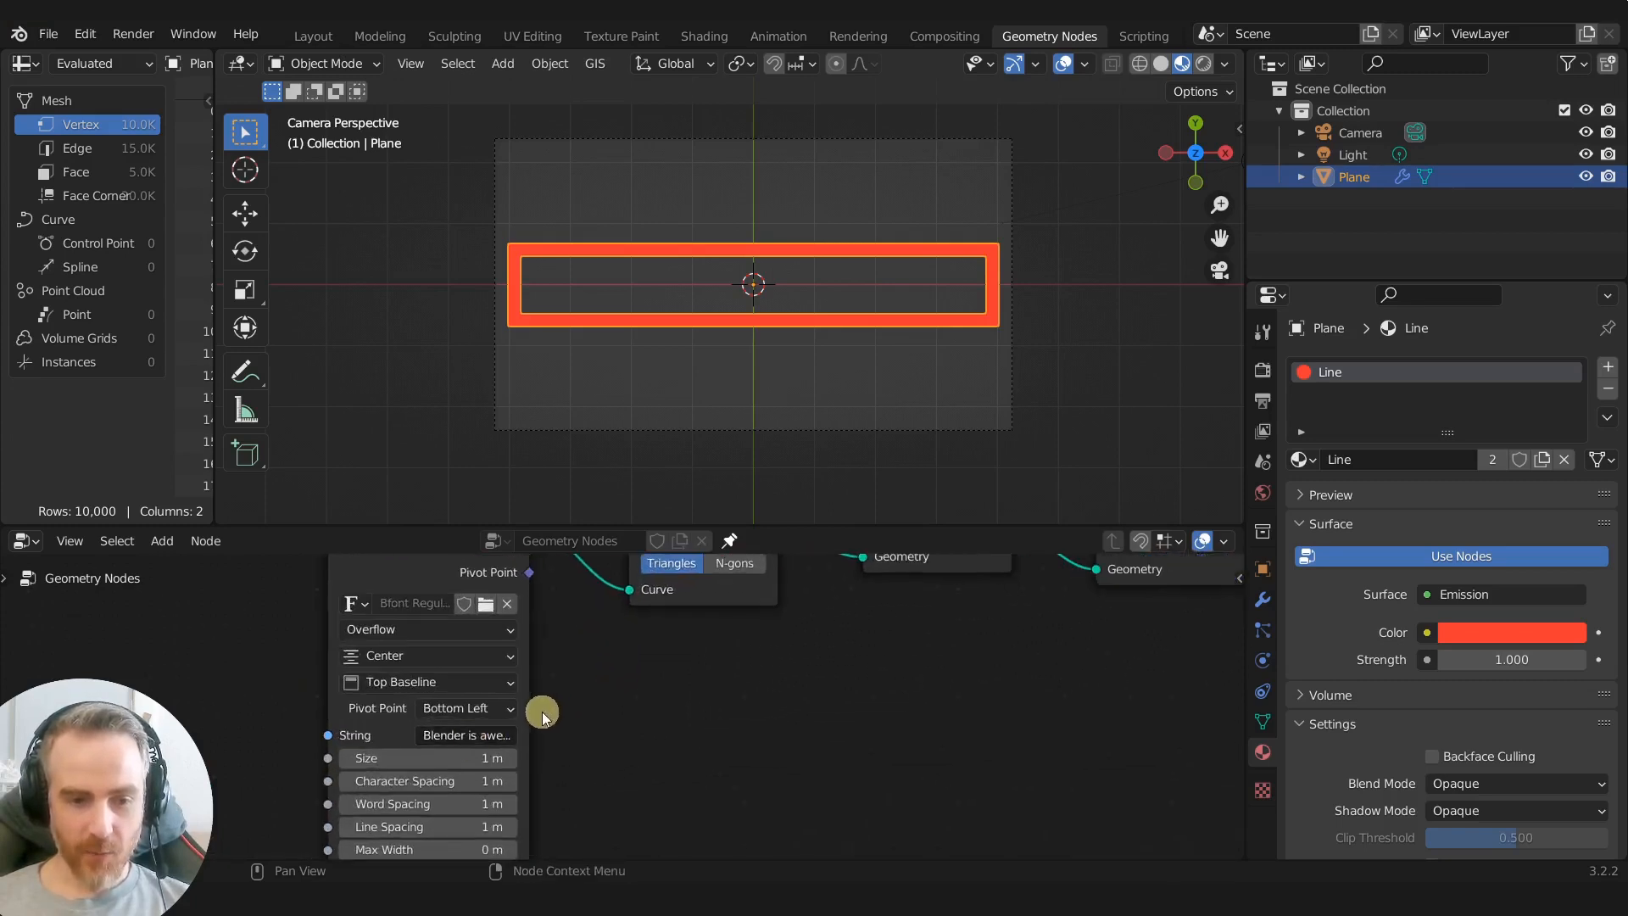
{"action": "left_click", "coordinate": [444, 736]}
{"action": "type", "text": "Hi"}
{"action": "key", "text": "Return"}
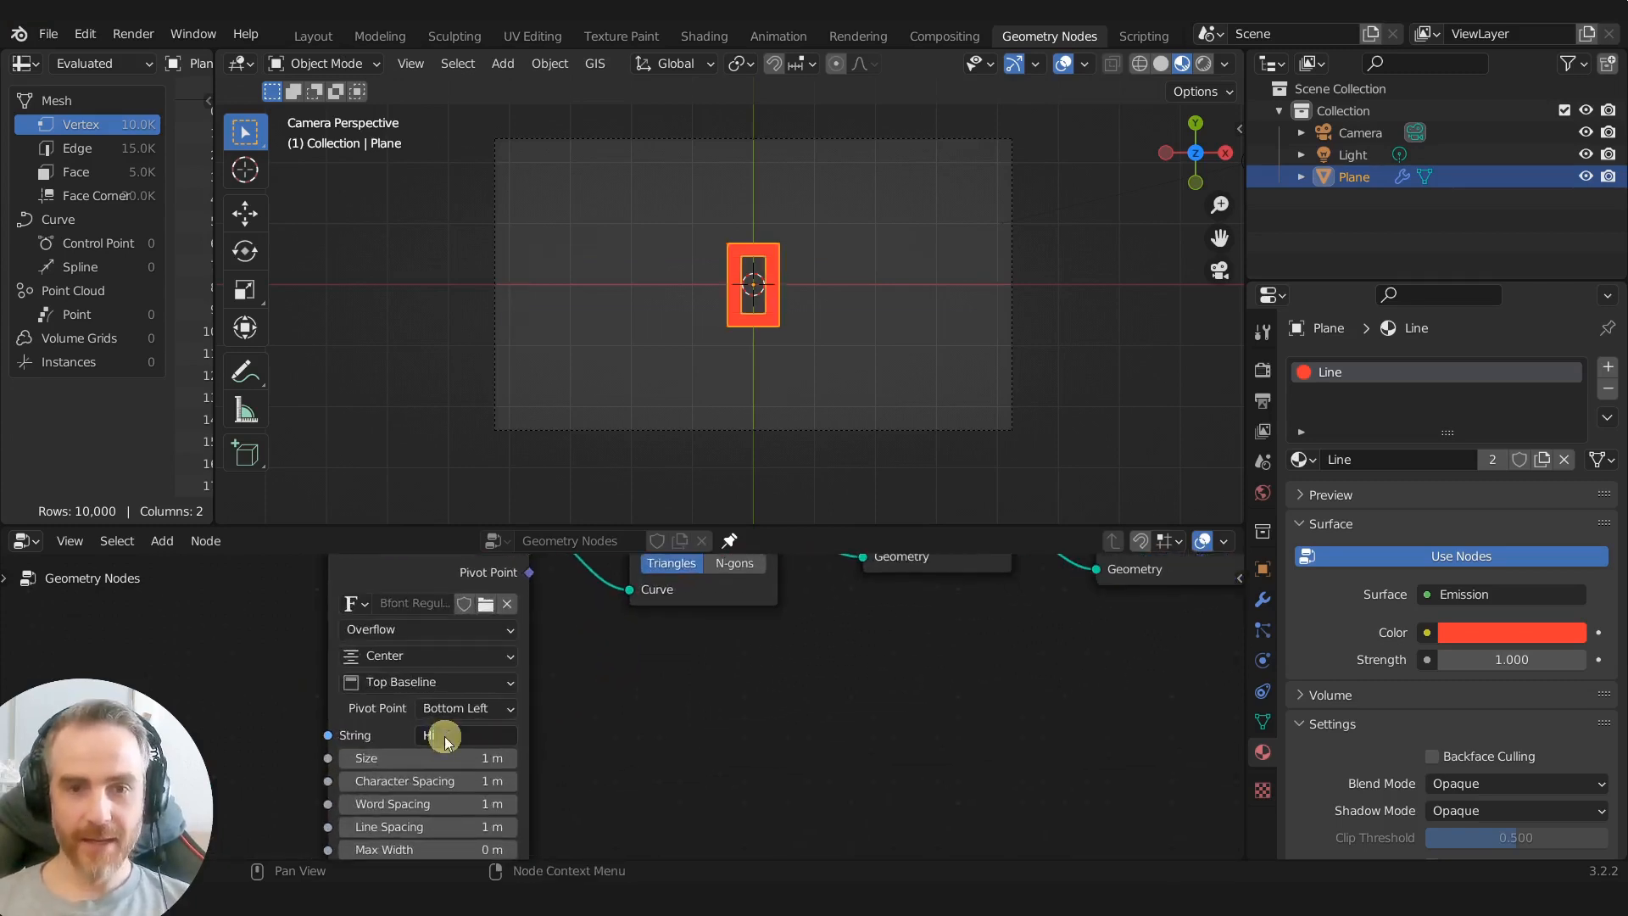
Step: Insert a Join Geometry node on the link between the Set Material node and the Group Output
{"action": "scroll", "coordinate": [619, 379], "scroll_direction": "up", "scroll_amount": 3}
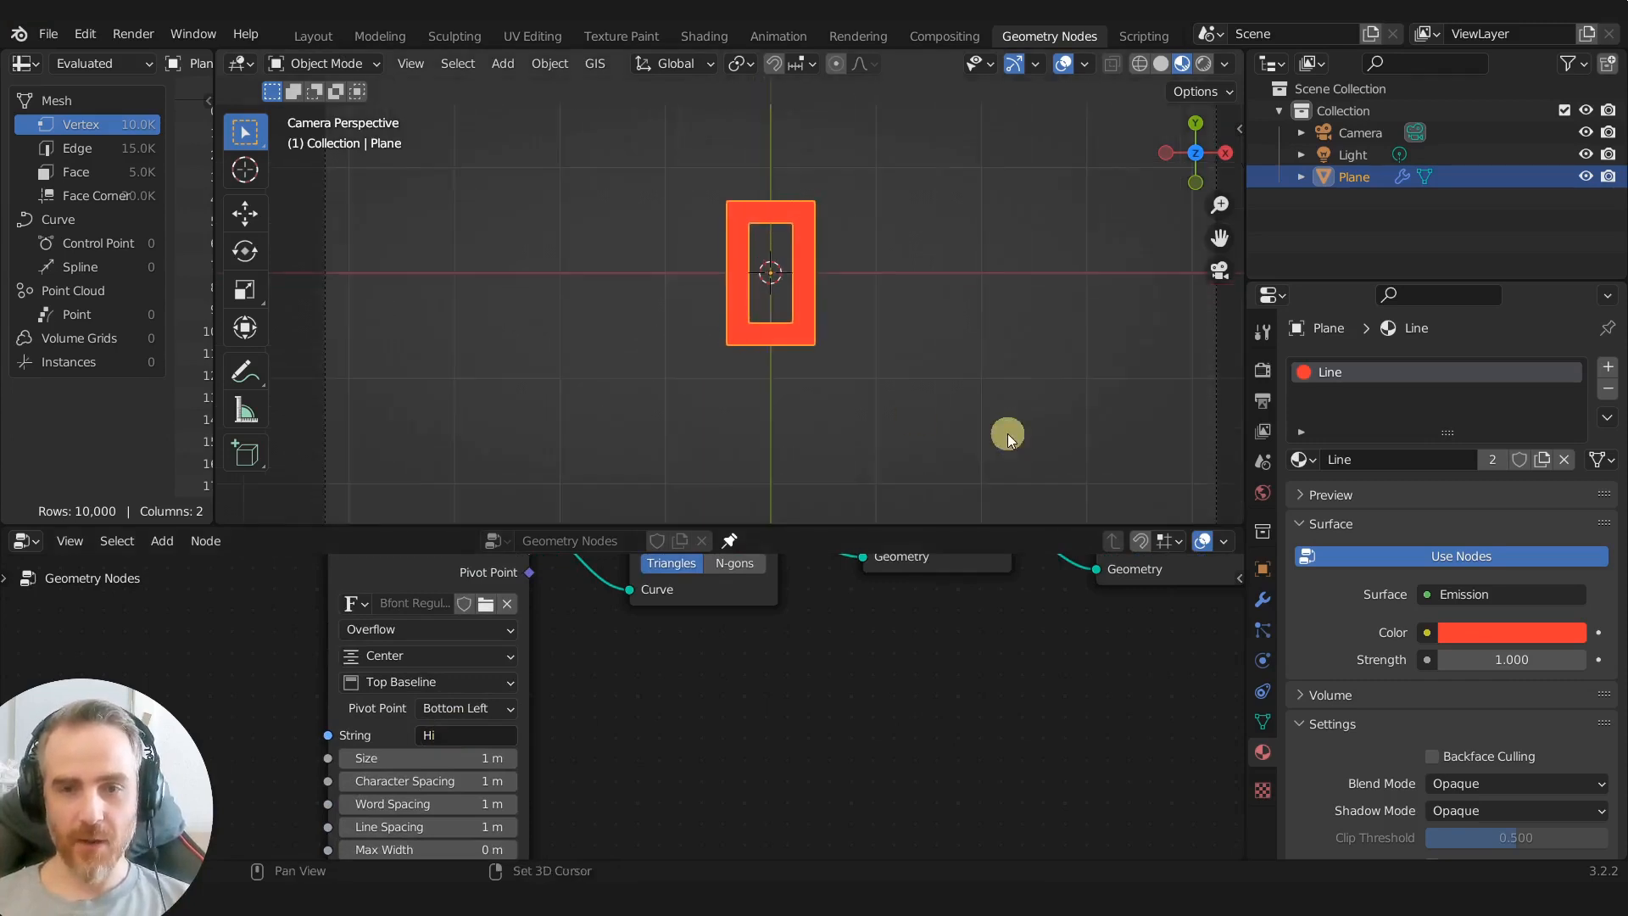
{"action": "middle_click_drag", "start_coordinate": [993, 434], "coordinate": [923, 451], "text": "shift"}
{"action": "scroll", "coordinate": [953, 694], "scroll_direction": "down", "scroll_amount": 4}
{"action": "scroll", "coordinate": [953, 693], "scroll_direction": "down", "scroll_amount": 3}
{"action": "middle_click_drag", "start_coordinate": [1094, 701], "coordinate": [672, 785], "text": "shift"}
{"action": "middle_click_drag", "start_coordinate": [793, 727], "coordinate": [549, 818], "text": "shift"}
{"action": "middle_click_drag", "start_coordinate": [999, 697], "coordinate": [556, 758], "text": "shift"}
{"action": "middle_click_drag", "start_coordinate": [771, 775], "coordinate": [734, 719]}
{"action": "key", "text": "shift+a"}
{"action": "type", "text": "s"}
{"action": "type", "text": "join"}
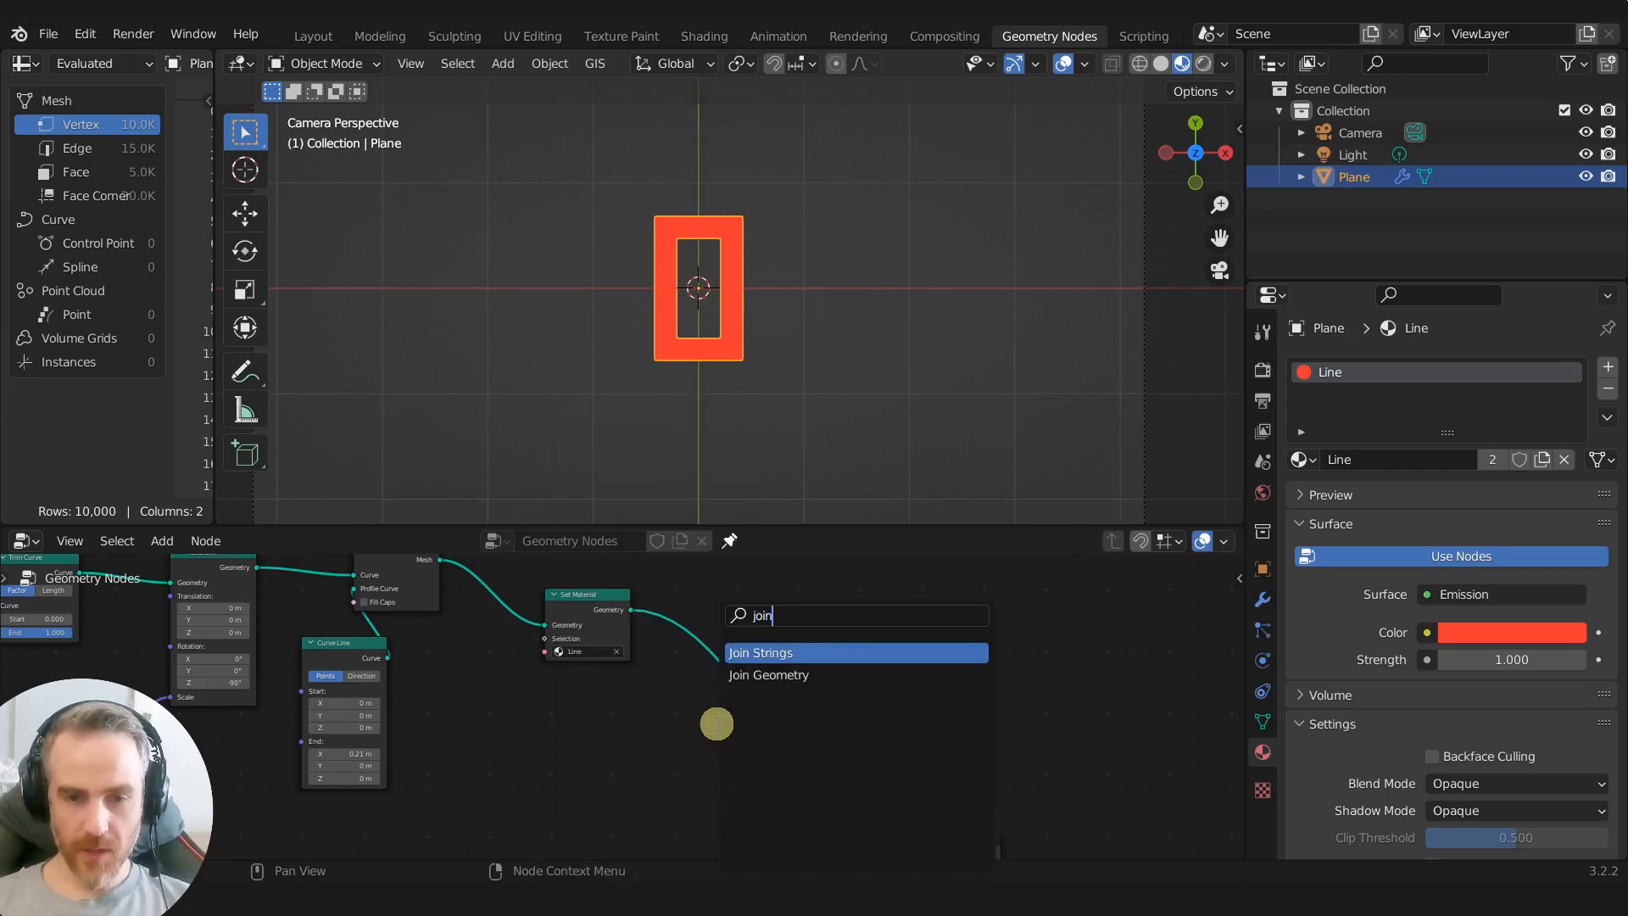
{"action": "key", "text": "Down"}
{"action": "key", "text": "Return"}
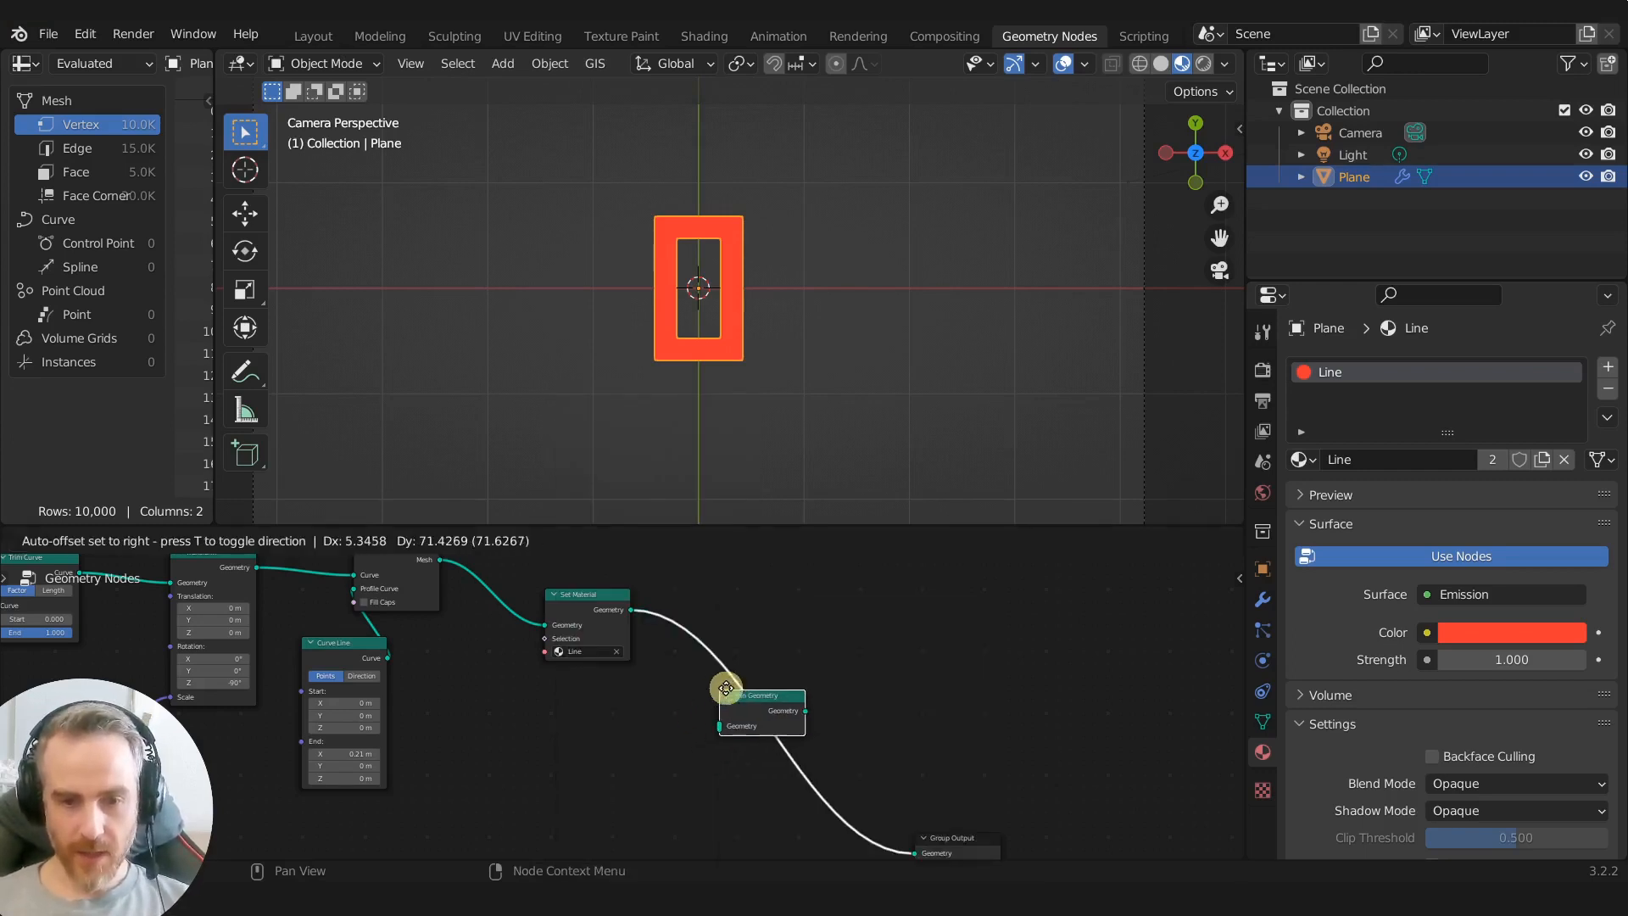
{"action": "left_click", "coordinate": [726, 685]}
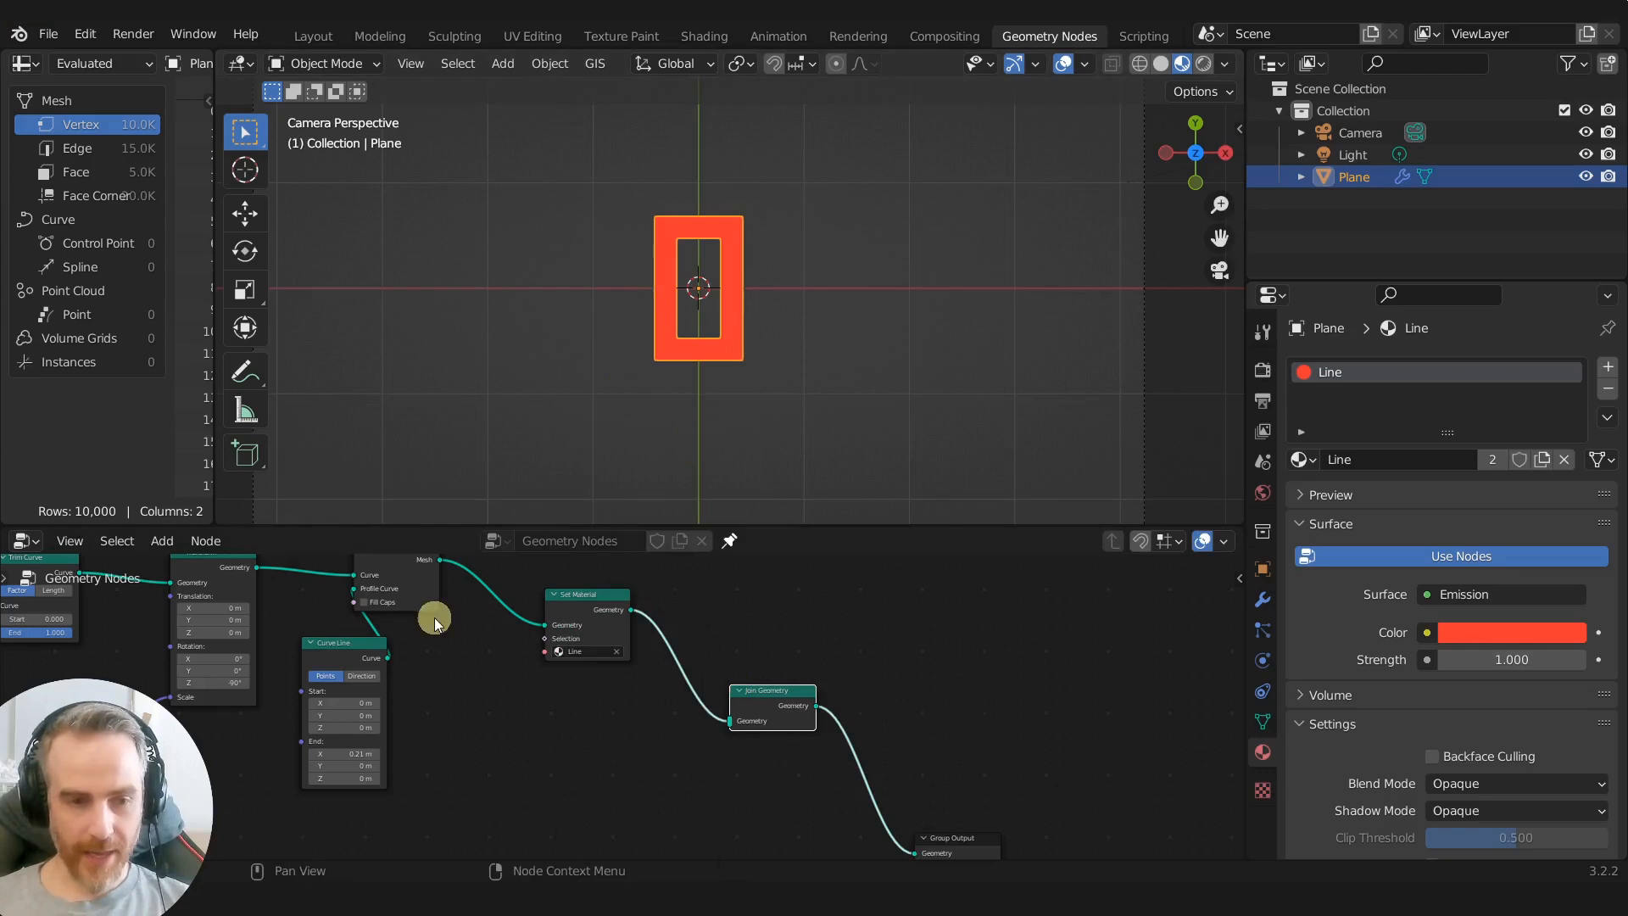
Step: Shift the Realize Instances node slightly up and the Bounding Box node slightly closer to it
{"action": "scroll", "coordinate": [434, 745], "scroll_direction": "down", "scroll_amount": 1}
{"action": "middle_click_drag", "start_coordinate": [524, 748], "coordinate": [752, 718]}
{"action": "scroll", "coordinate": [559, 703], "scroll_direction": "down", "scroll_amount": 1}
{"action": "scroll", "coordinate": [563, 770], "scroll_direction": "up", "scroll_amount": 1}
{"action": "middle_click_drag", "start_coordinate": [563, 771], "coordinate": [686, 734]}
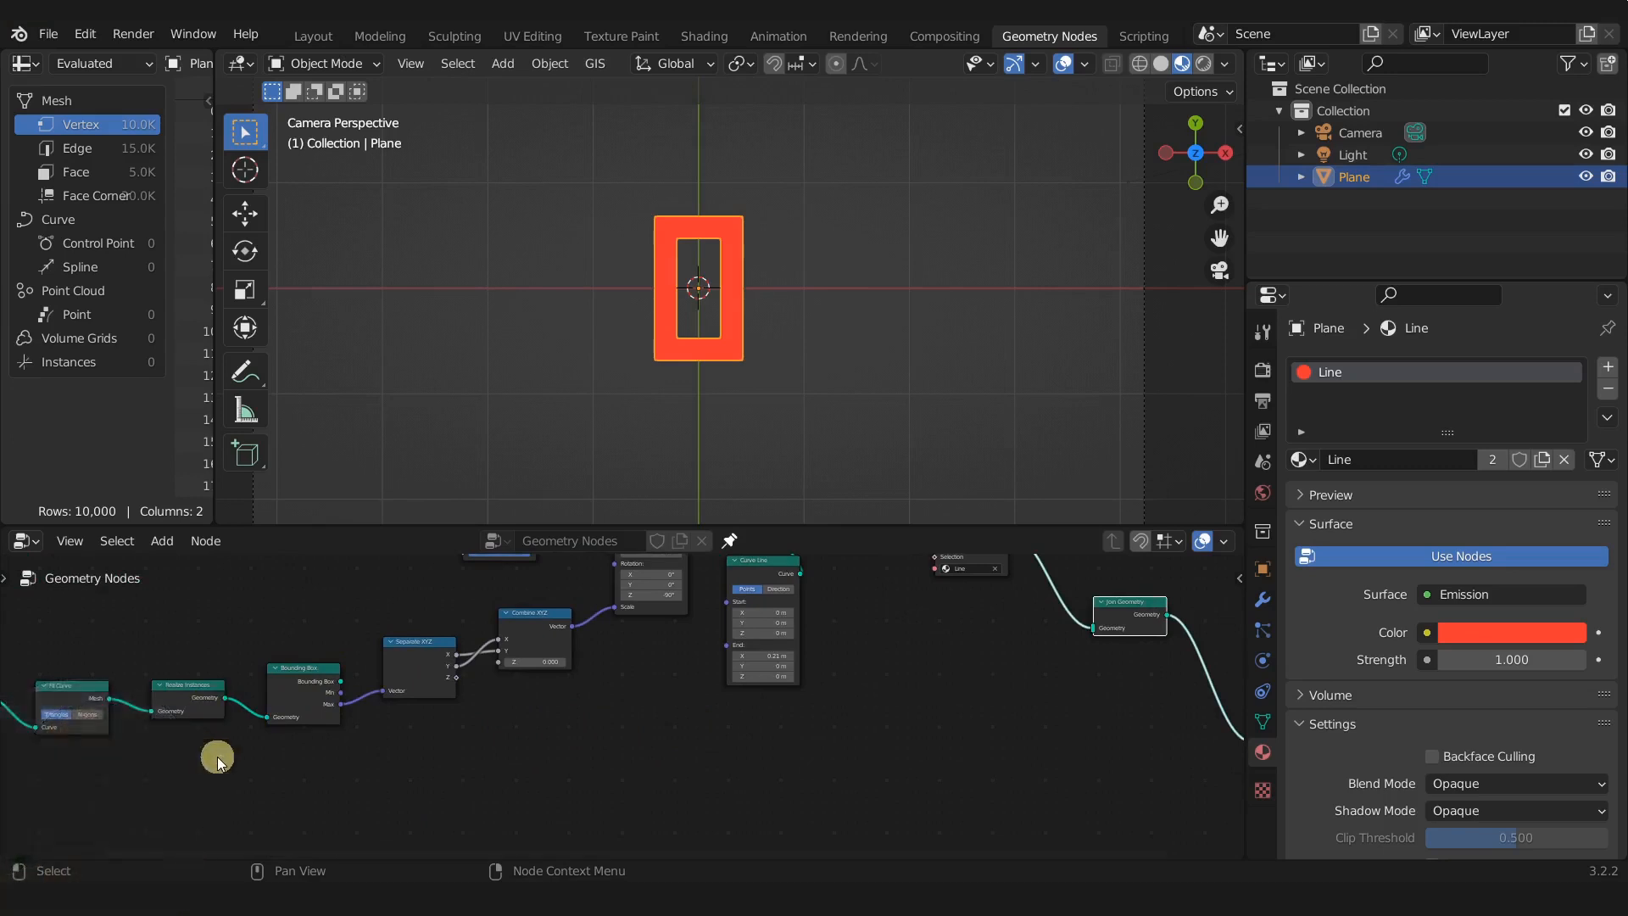
{"action": "middle_click_drag", "start_coordinate": [212, 751], "coordinate": [451, 751]}
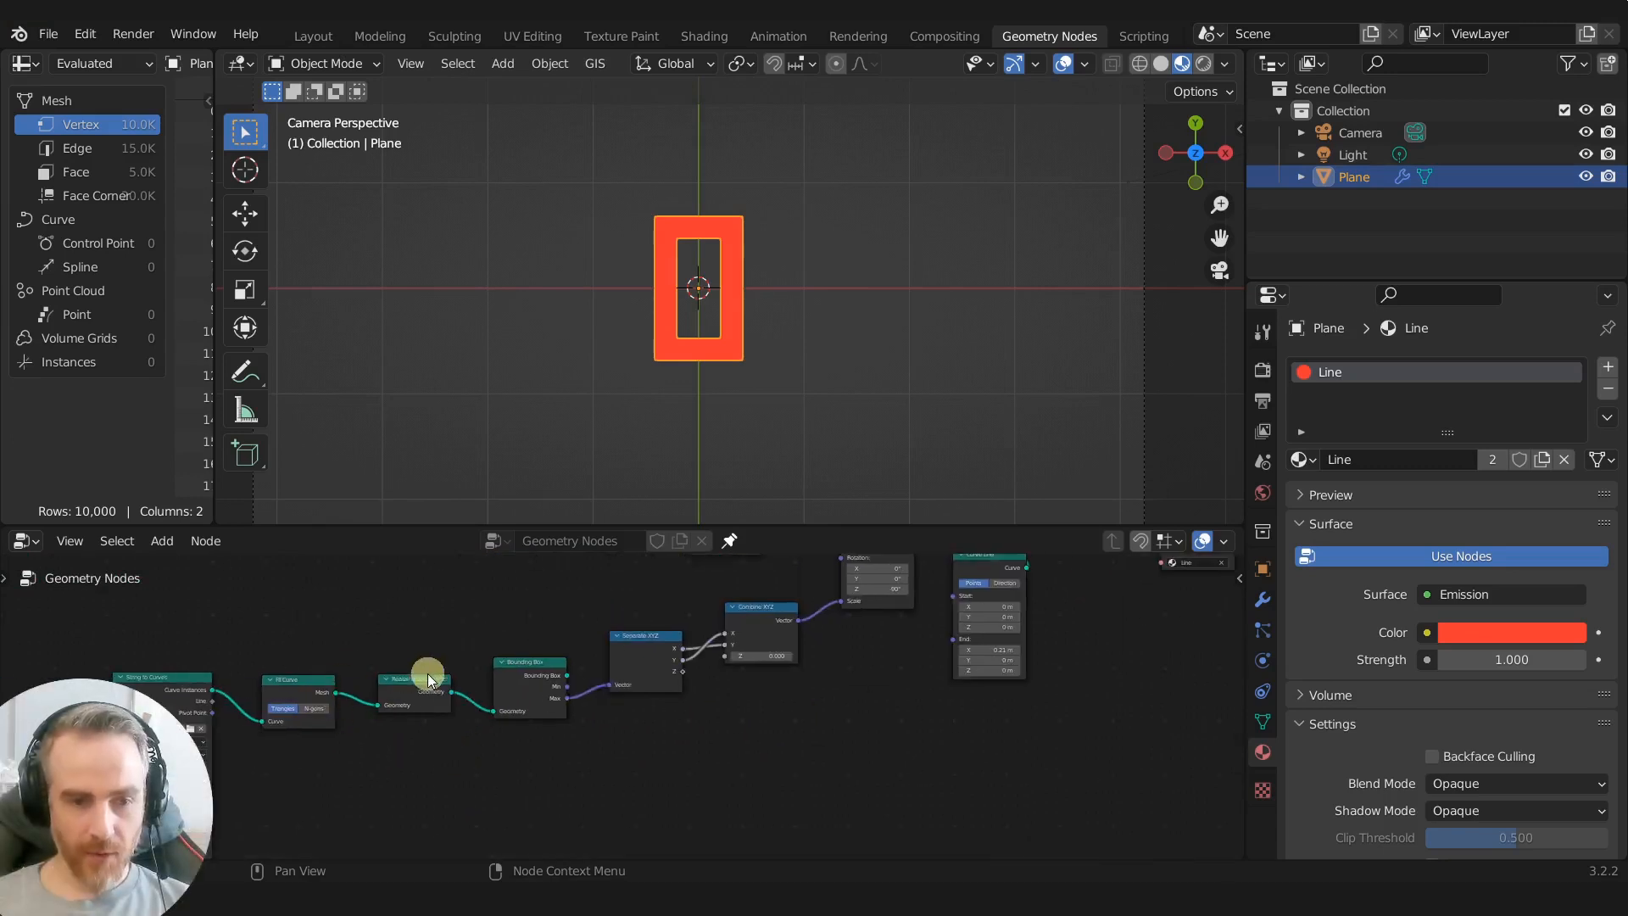
{"action": "left_click_drag", "start_coordinate": [429, 685], "coordinate": [425, 673]}
{"action": "left_click_drag", "start_coordinate": [527, 676], "coordinate": [519, 680]}
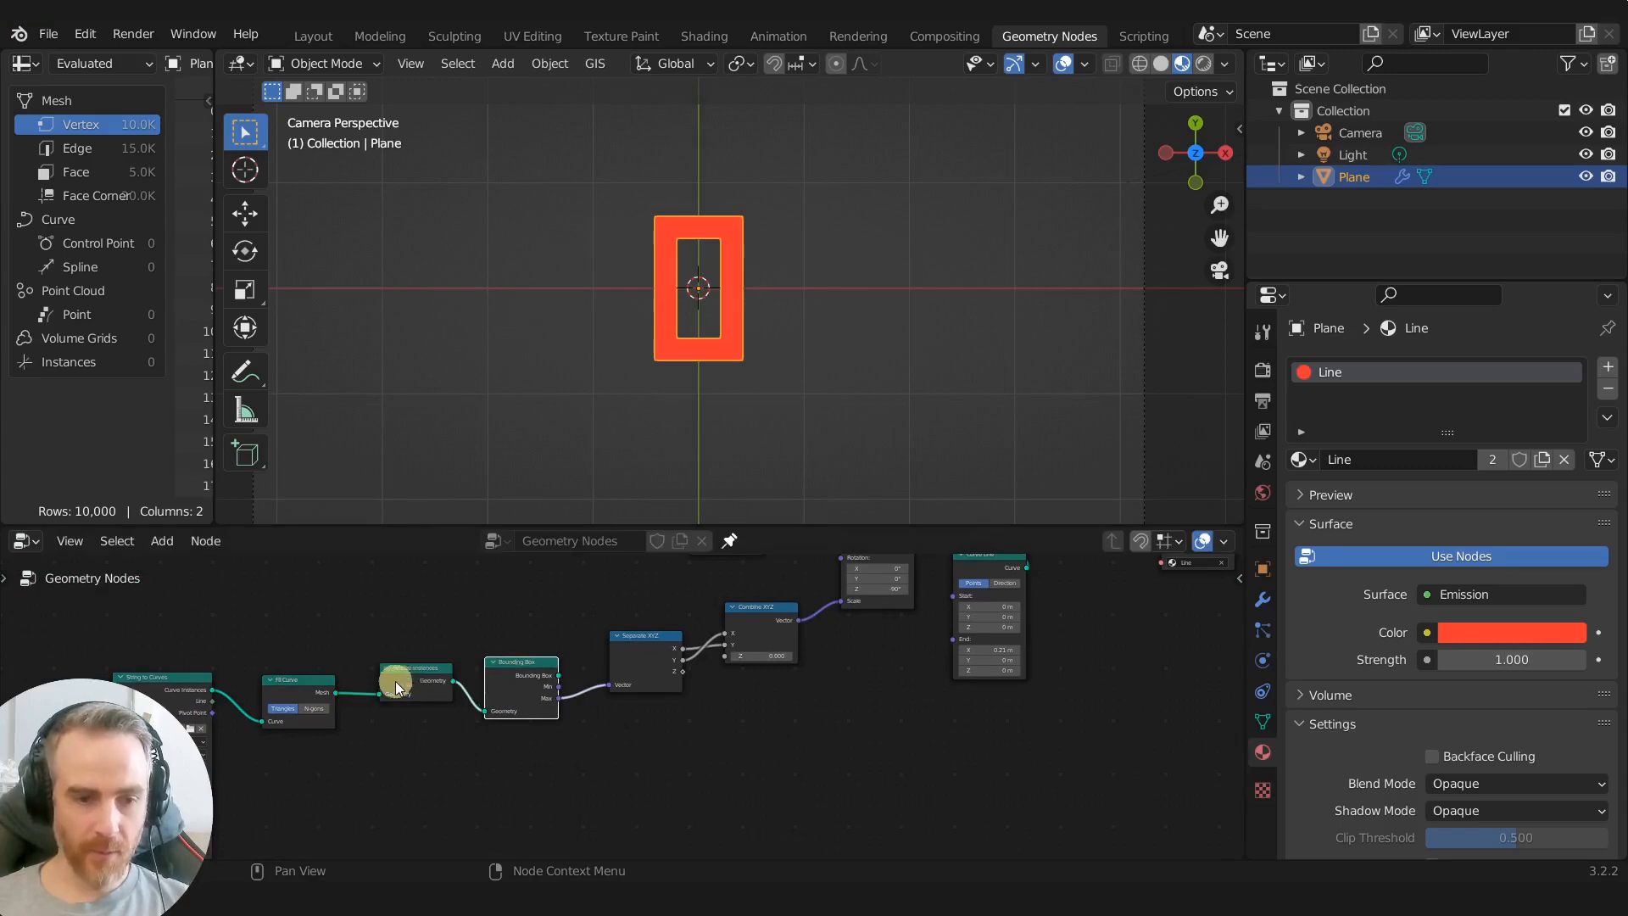
Step: Connect the Fill Curve's Mesh output to the Join Geometry node and route Join Geometry to the group output
{"action": "left_click", "coordinate": [314, 687], "text": "ctrl+shift"}
{"action": "scroll", "coordinate": [665, 760], "scroll_direction": "down", "scroll_amount": 2}
{"action": "middle_click_drag", "start_coordinate": [664, 760], "coordinate": [130, 695]}
{"action": "left_click_drag", "start_coordinate": [109, 692], "coordinate": [885, 644]}
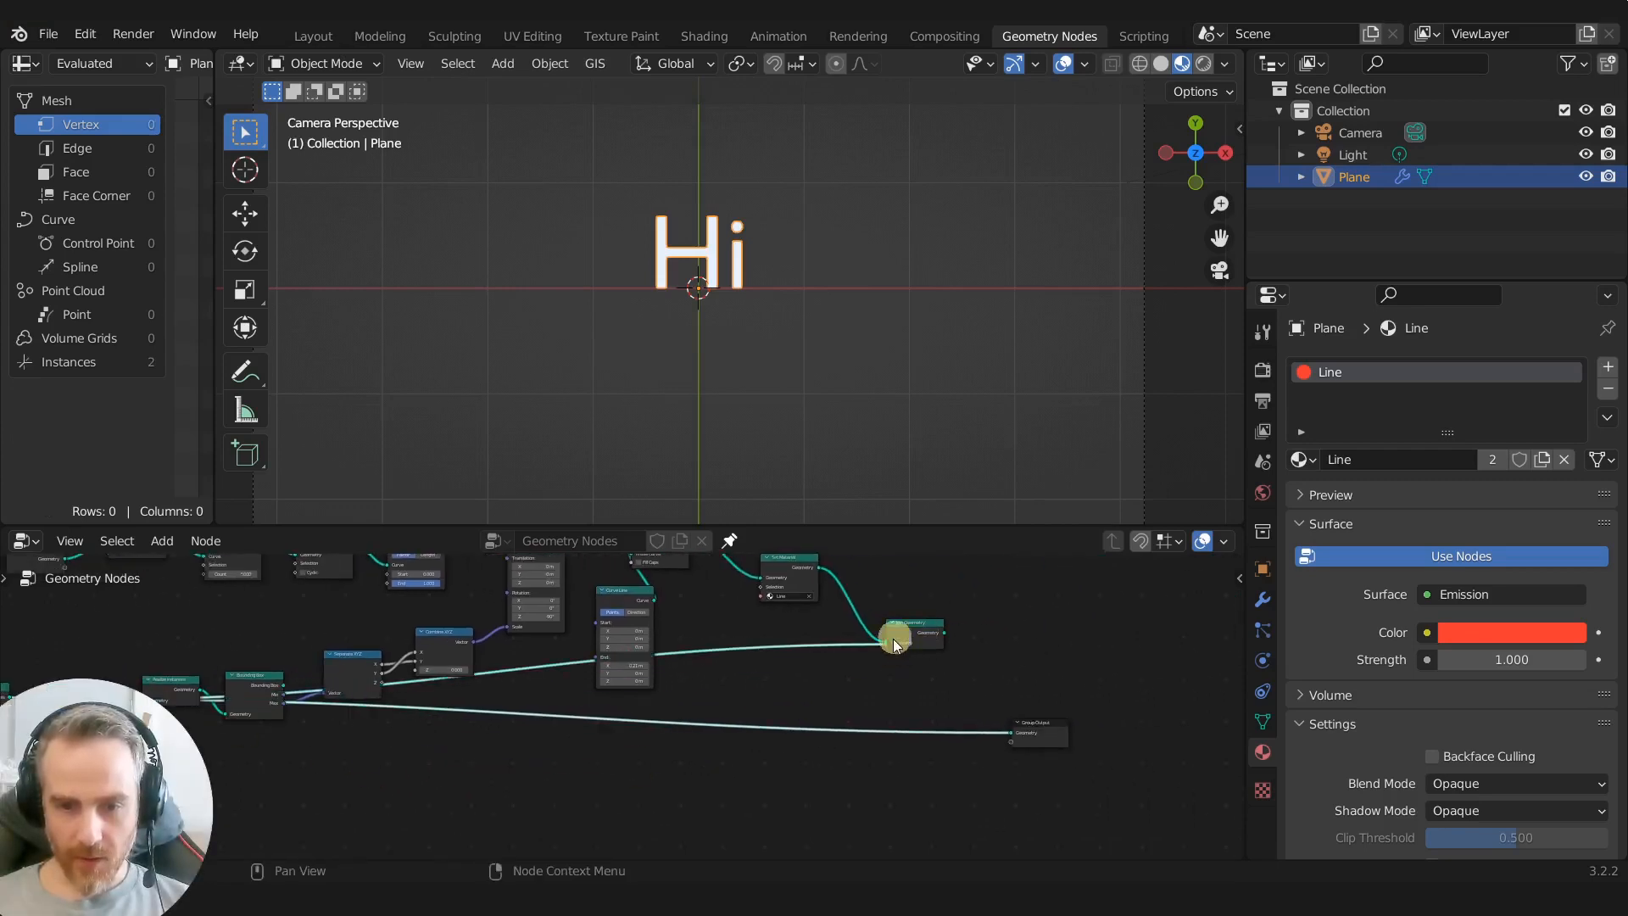
{"action": "left_click", "coordinate": [914, 628], "text": "ctrl+shift"}
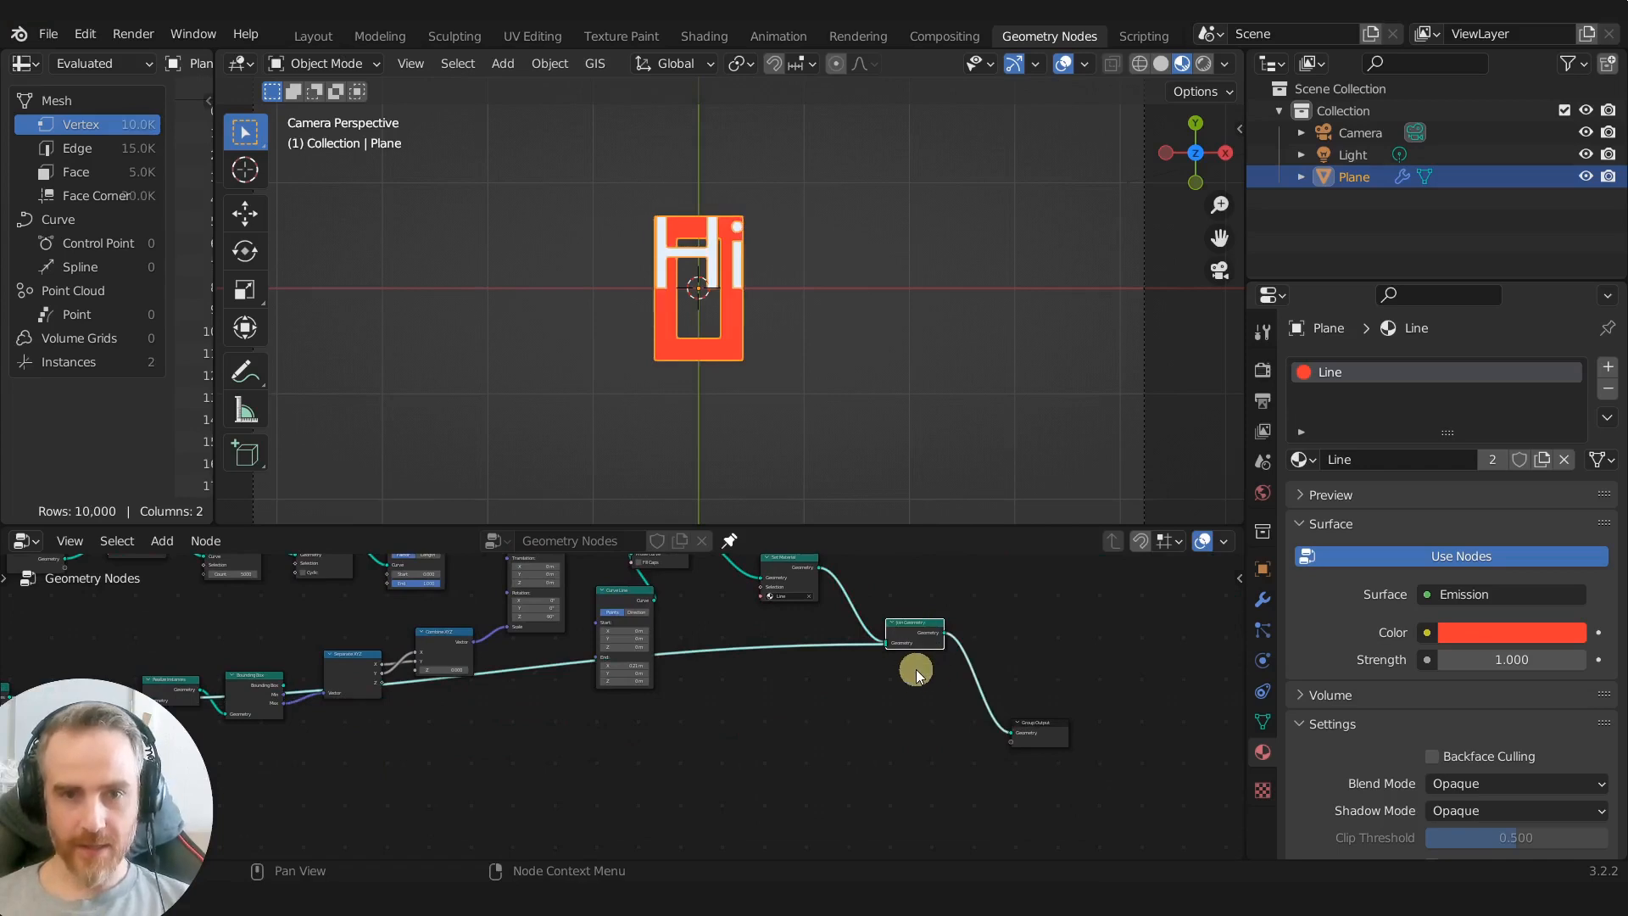
Step: Mute the Curve Line node that supplies the outline's profile curve
{"action": "scroll", "coordinate": [765, 252], "scroll_direction": "up", "scroll_amount": 2}
{"action": "middle_click_drag", "start_coordinate": [722, 283], "coordinate": [744, 343], "text": "shift"}
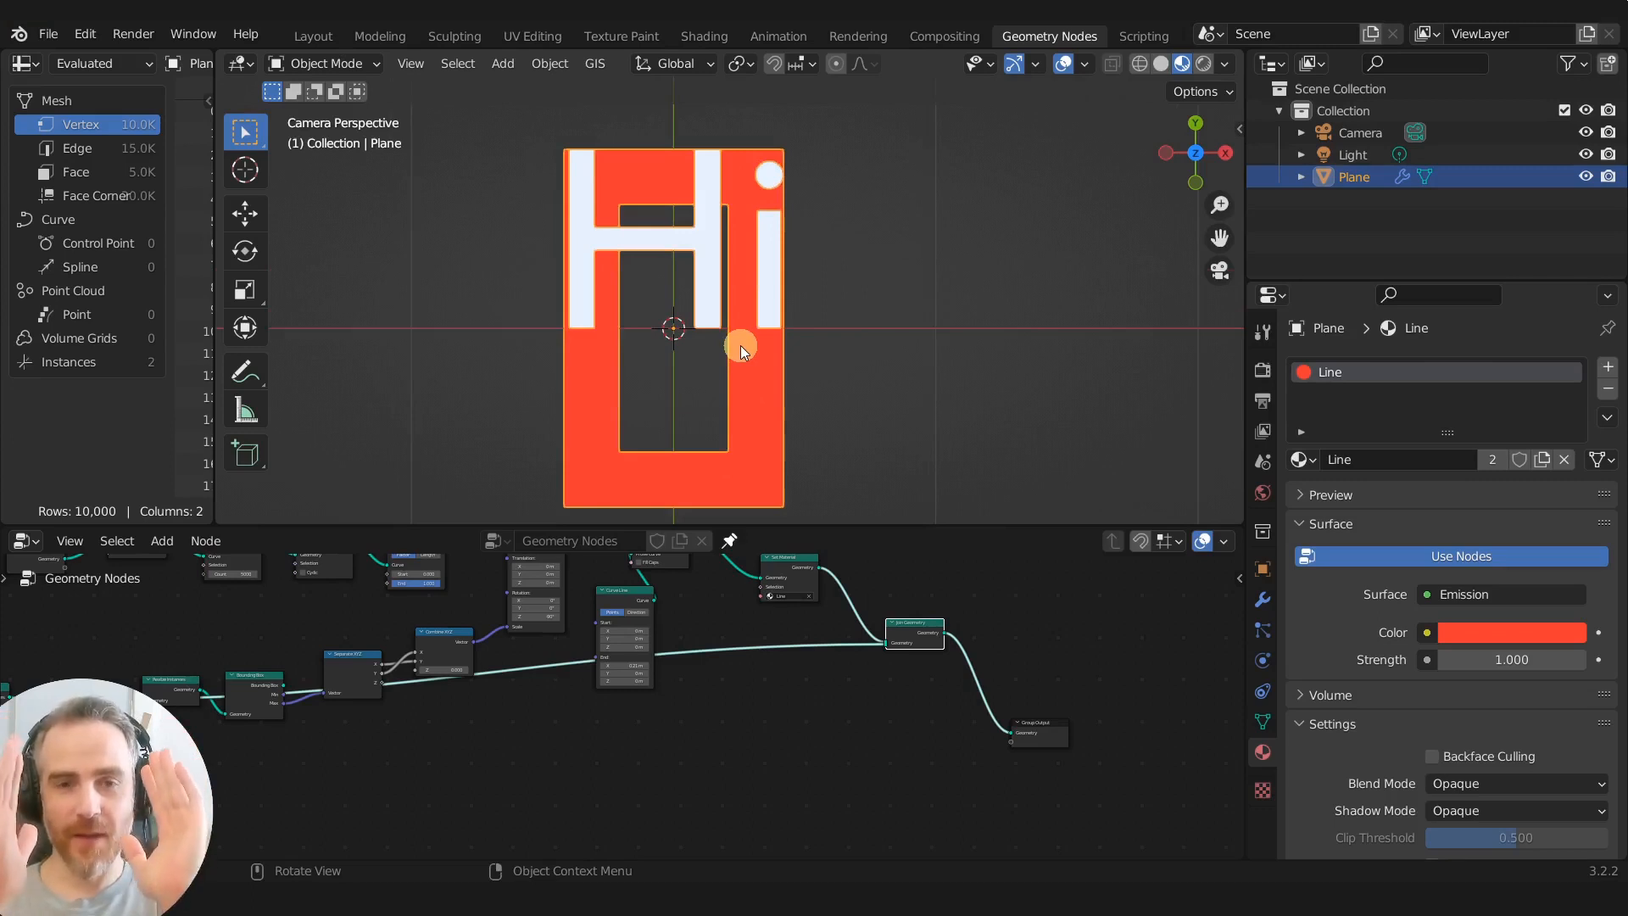
{"action": "scroll", "coordinate": [490, 734], "scroll_direction": "up", "scroll_amount": 3}
{"action": "middle_click_drag", "start_coordinate": [513, 695], "coordinate": [846, 775]}
{"action": "middle_click_drag", "start_coordinate": [955, 744], "coordinate": [600, 673]}
{"action": "left_click", "coordinate": [602, 676]}
{"action": "key", "text": "m"}
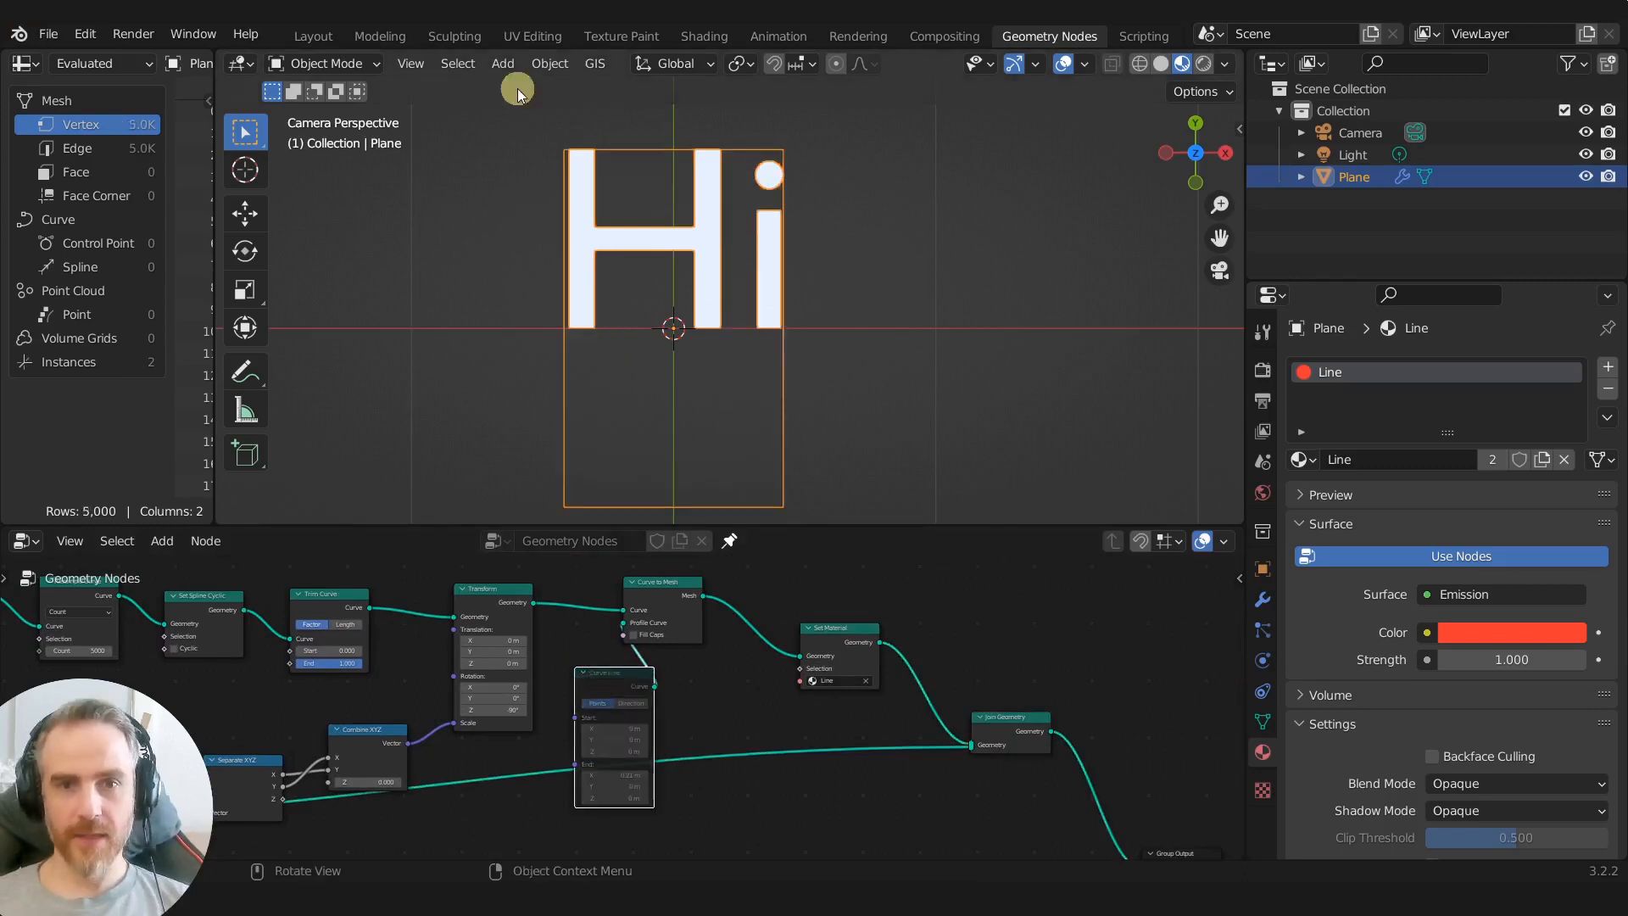
{"action": "middle_click_drag", "start_coordinate": [455, 810], "coordinate": [802, 745]}
{"action": "scroll", "coordinate": [666, 370], "scroll_direction": "down", "scroll_amount": 1}
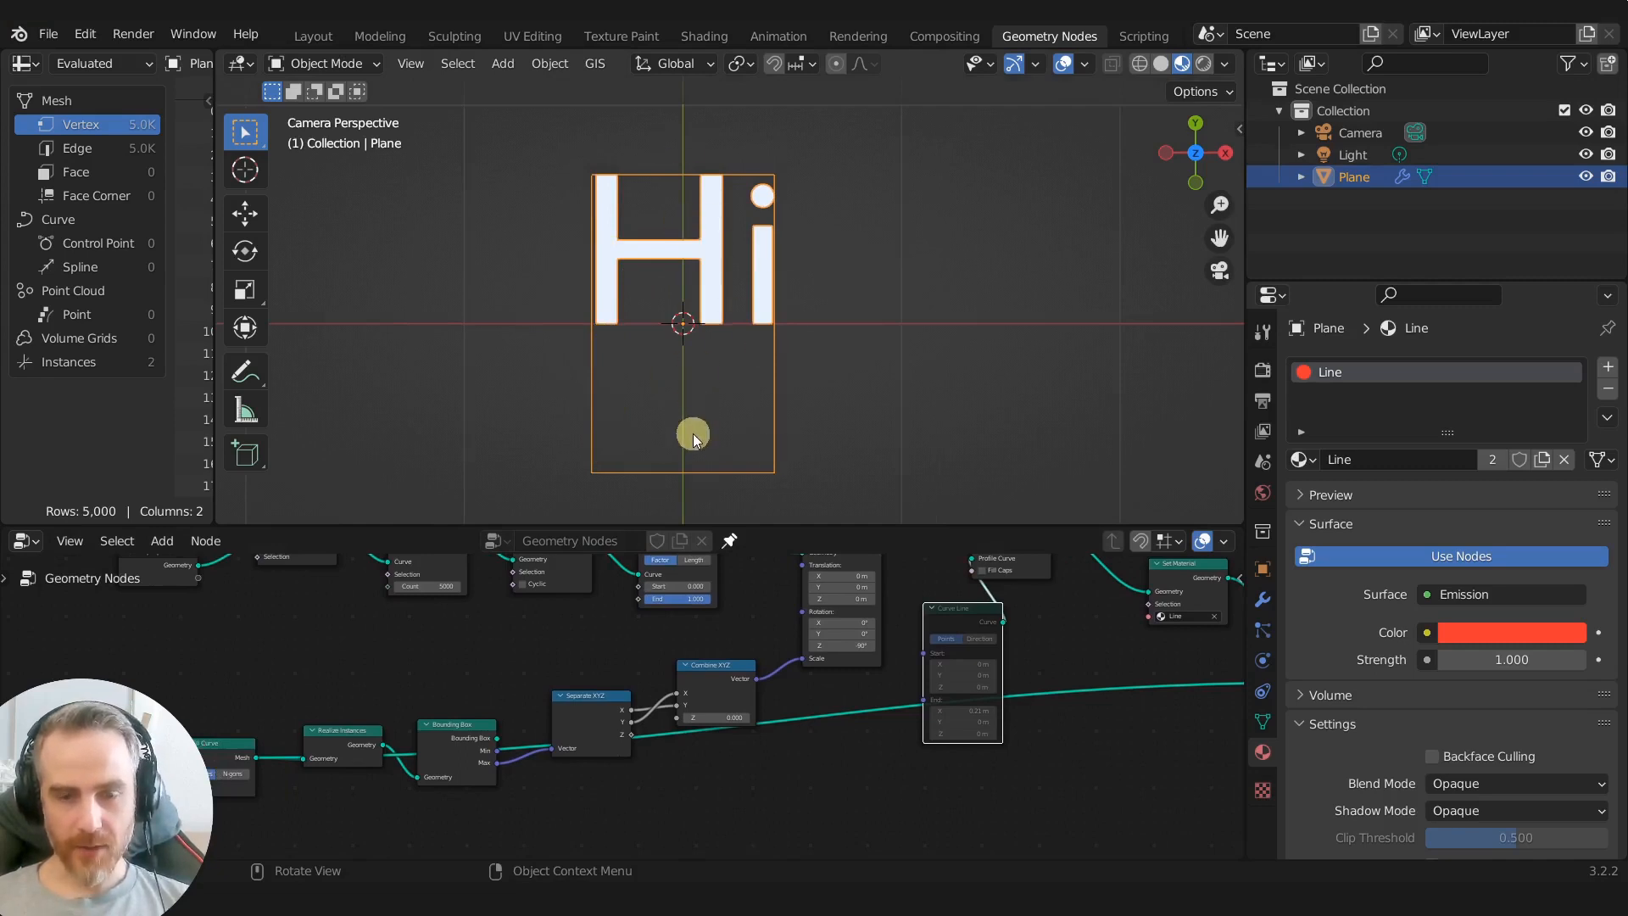
Step: Move the Separate XYZ and Combine XYZ nodes closer to the Bounding Box node
{"action": "scroll", "coordinate": [802, 759], "scroll_direction": "up", "scroll_amount": 3}
{"action": "middle_click_drag", "start_coordinate": [827, 754], "coordinate": [774, 766], "text": "shift"}
{"action": "scroll", "coordinate": [774, 766], "scroll_direction": "down", "scroll_amount": 2}
{"action": "left_click_drag", "start_coordinate": [524, 655], "coordinate": [649, 717]}
{"action": "key", "text": "g"}
{"action": "left_click", "coordinate": [618, 714]}
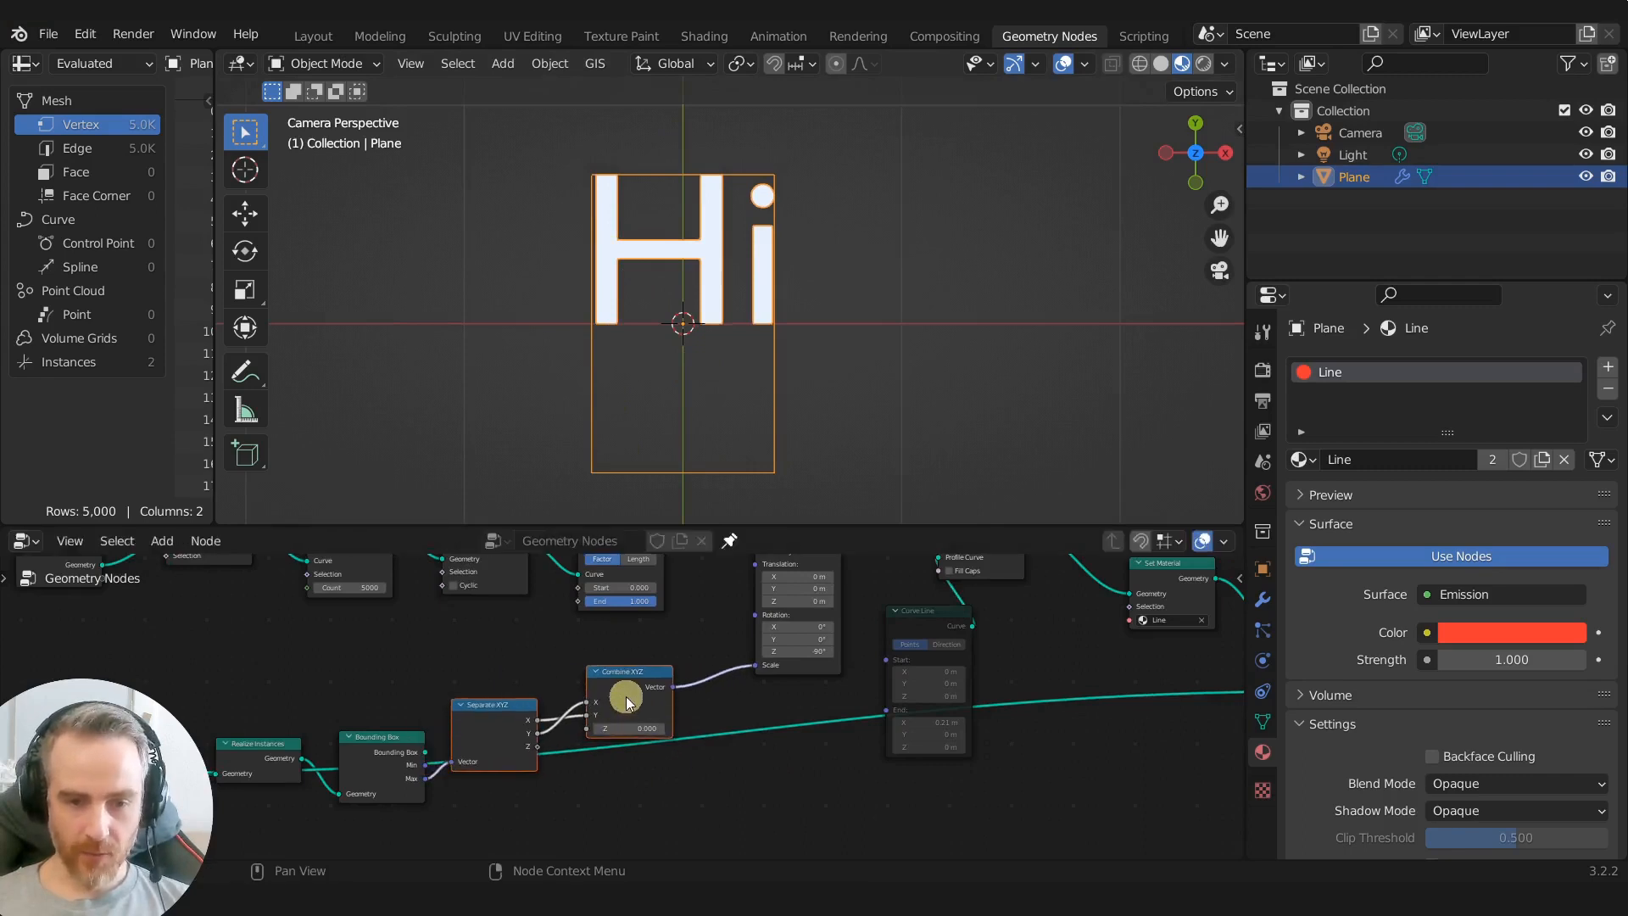
{"action": "key", "text": "s"}
{"action": "left_click", "coordinate": [622, 697]}
{"action": "key", "text": "g"}
{"action": "left_click", "coordinate": [610, 702]}
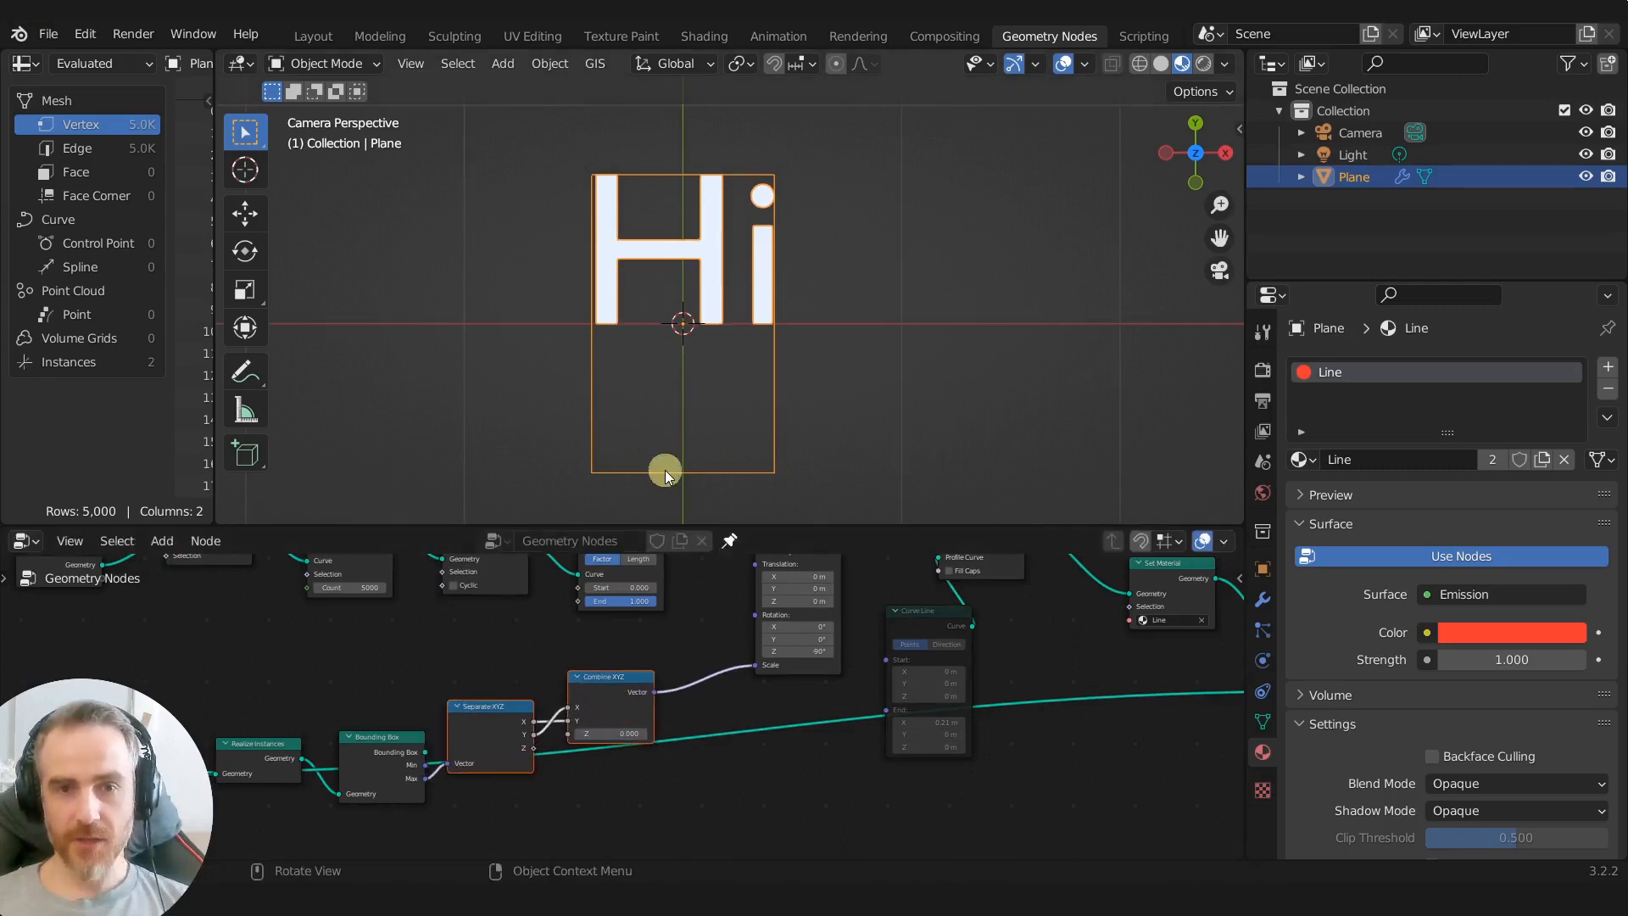
Step: Insert a Vector Math node set to Add between Combine XYZ and the Transform node's Scale input
{"action": "scroll", "coordinate": [704, 633], "scroll_direction": "up", "scroll_amount": 1}
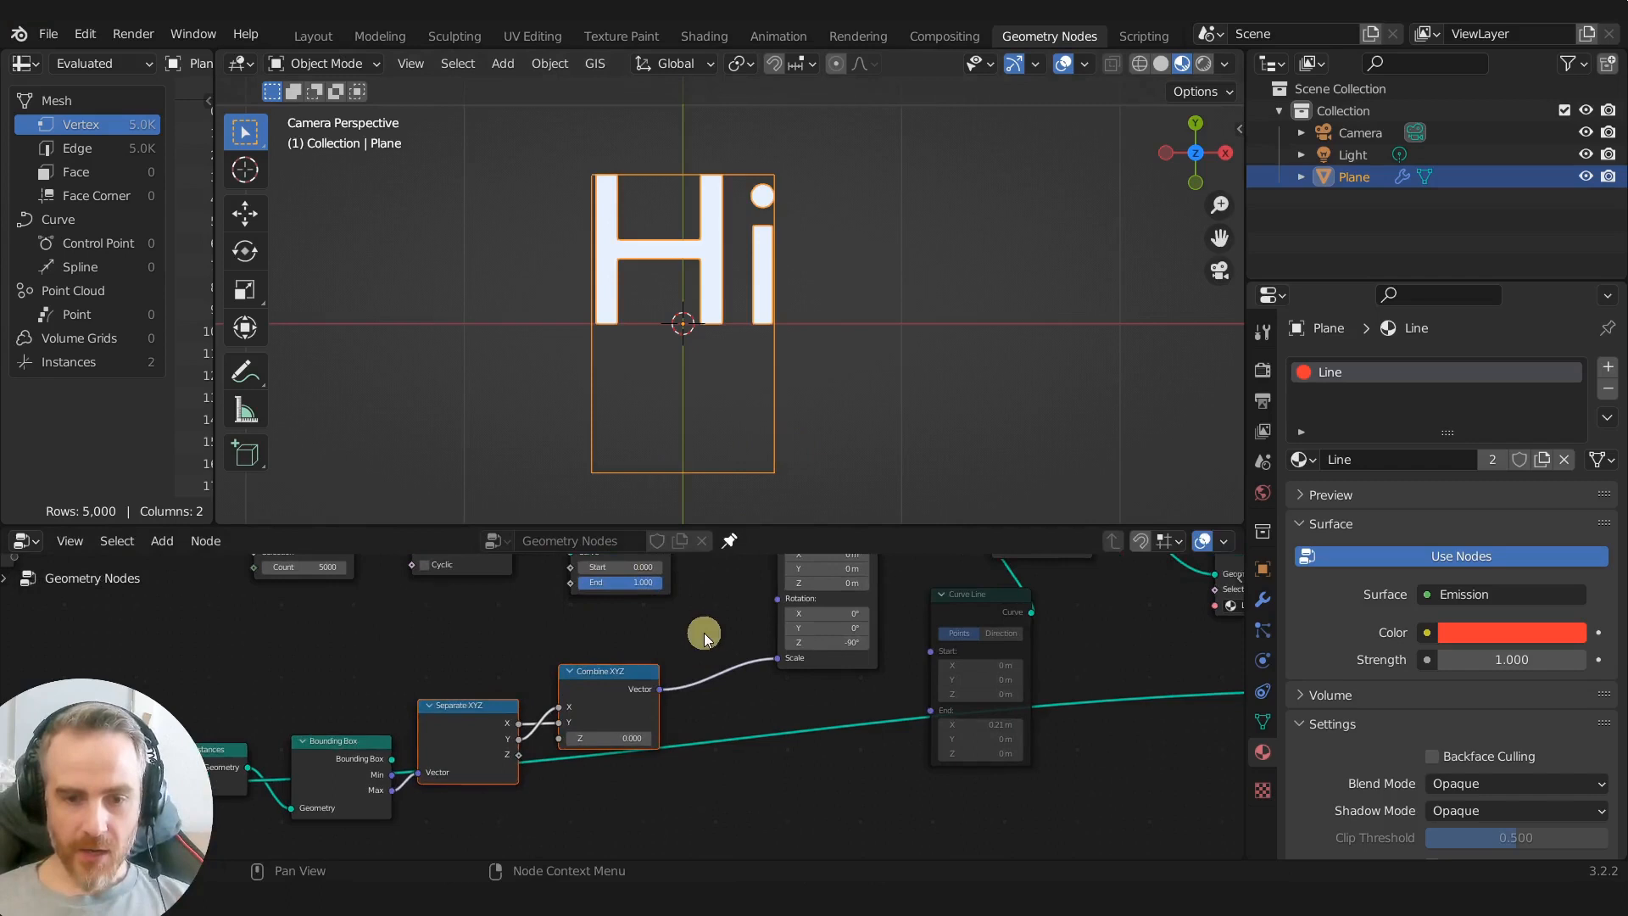
{"action": "scroll", "coordinate": [704, 638], "scroll_direction": "up", "scroll_amount": 1}
{"action": "key", "text": "shift+a"}
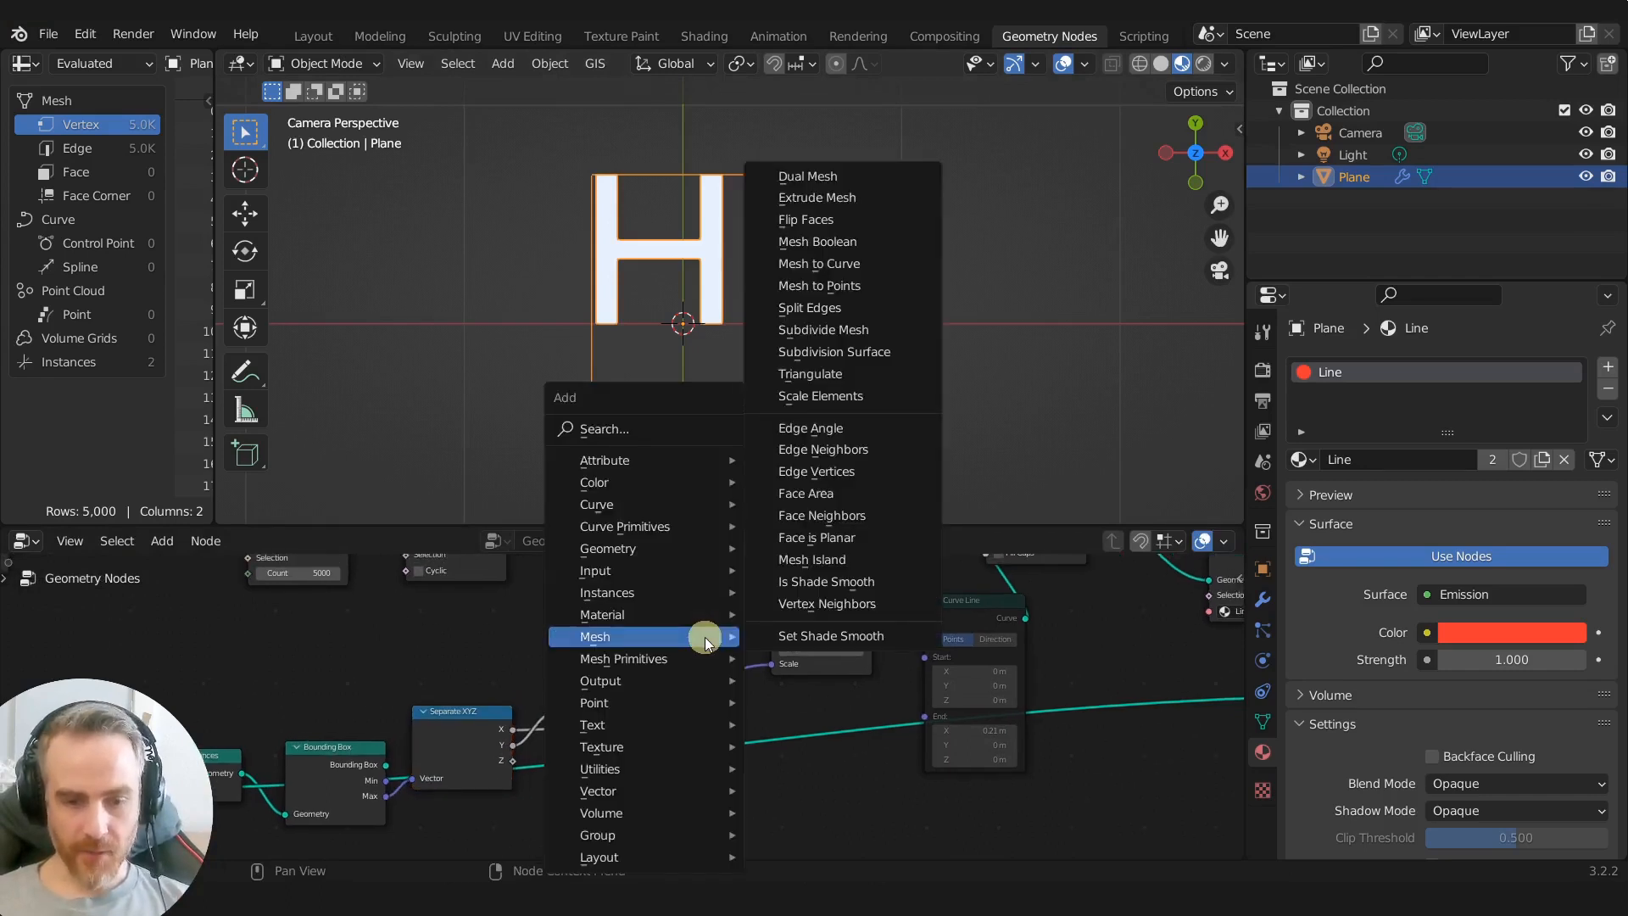
{"action": "mouse_move", "coordinate": [736, 786]}
{"action": "left_click", "coordinate": [826, 768]}
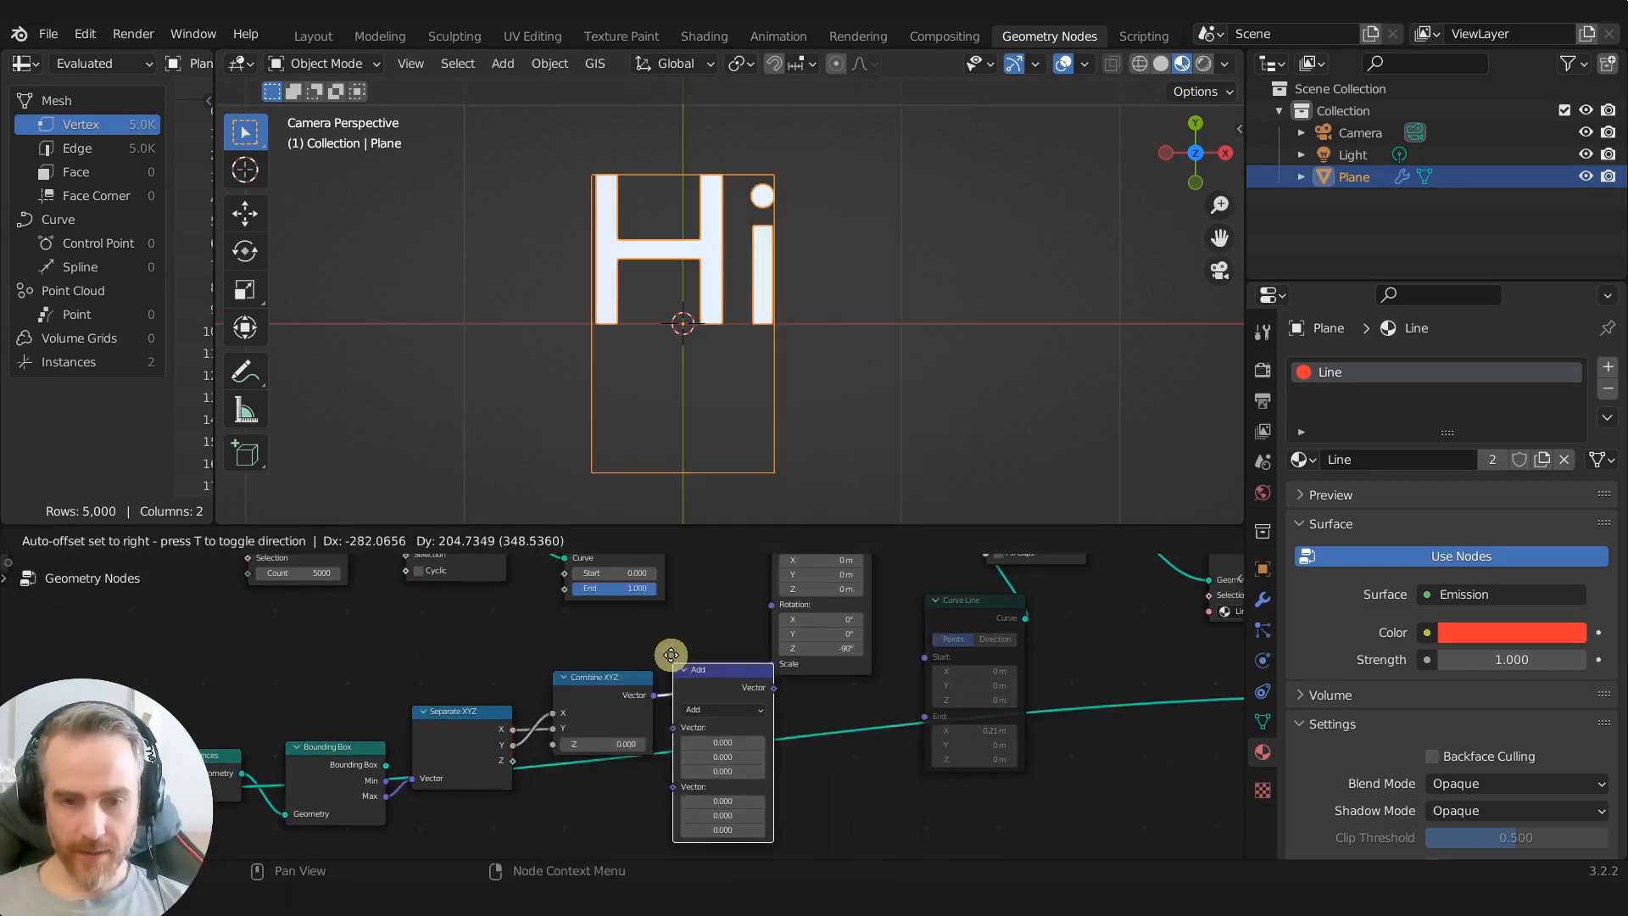
{"action": "left_click", "coordinate": [668, 644]}
{"action": "scroll", "coordinate": [814, 695], "scroll_direction": "up", "scroll_amount": 1}
{"action": "left_click_drag", "start_coordinate": [789, 651], "coordinate": [776, 616]}
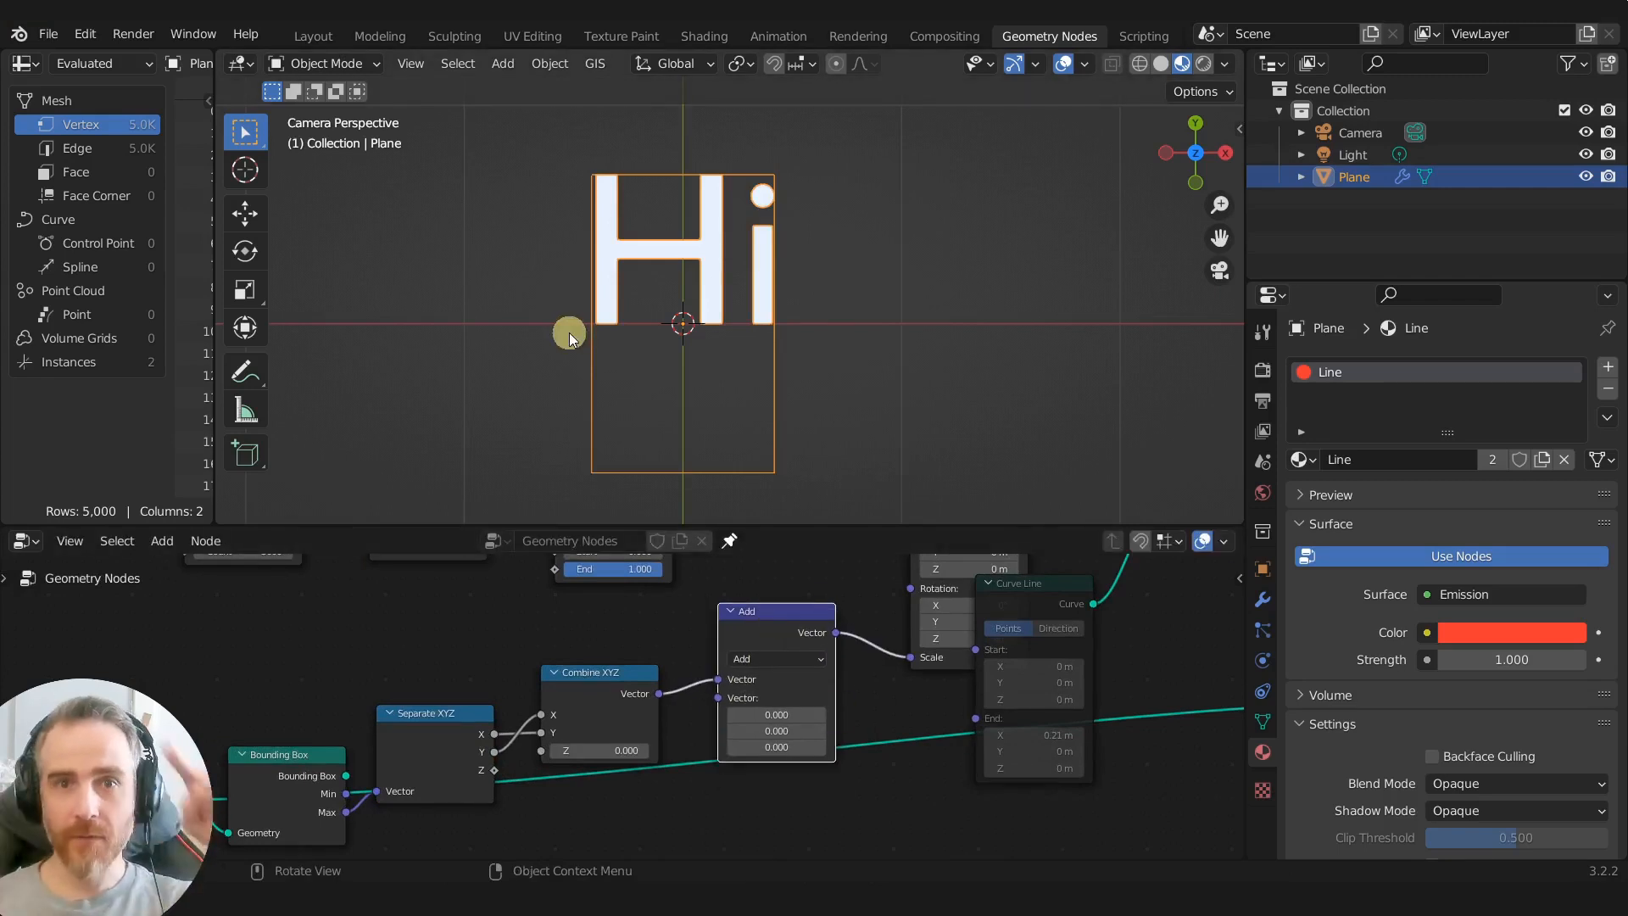
Step: Set the String to Curves node's text to "Blender"
{"action": "scroll", "coordinate": [516, 644], "scroll_direction": "down", "scroll_amount": 4}
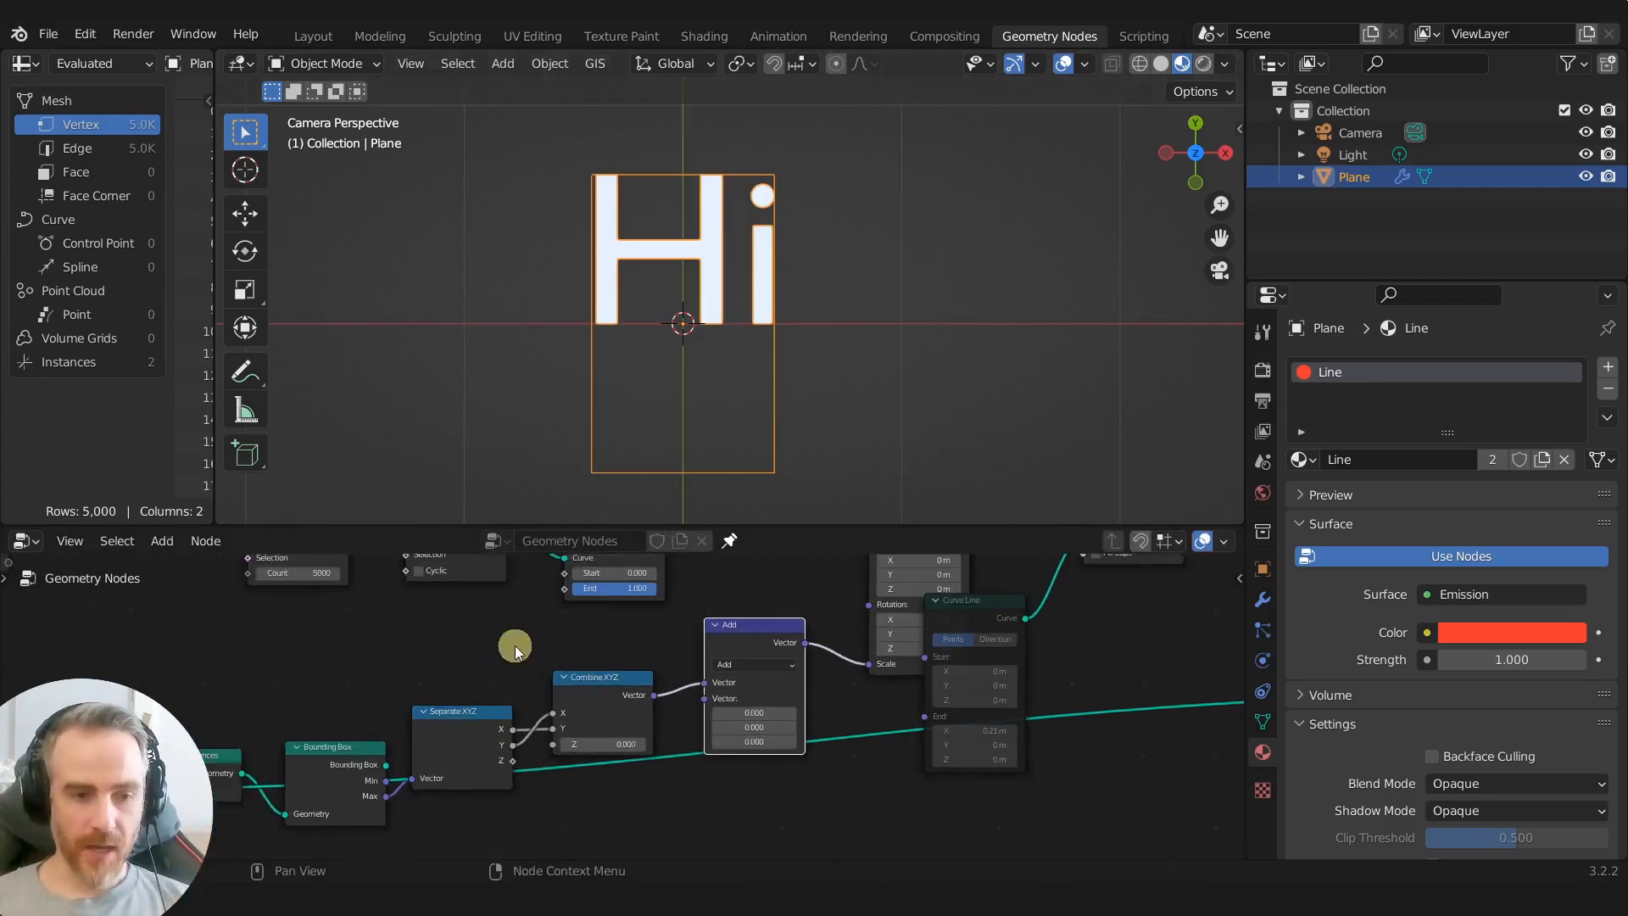
{"action": "middle_click_drag", "start_coordinate": [472, 709], "coordinate": [598, 633]}
{"action": "scroll", "coordinate": [598, 632], "scroll_direction": "up", "scroll_amount": 6}
{"action": "left_click", "coordinate": [578, 727]}
{"action": "type", "text": "Blender"}
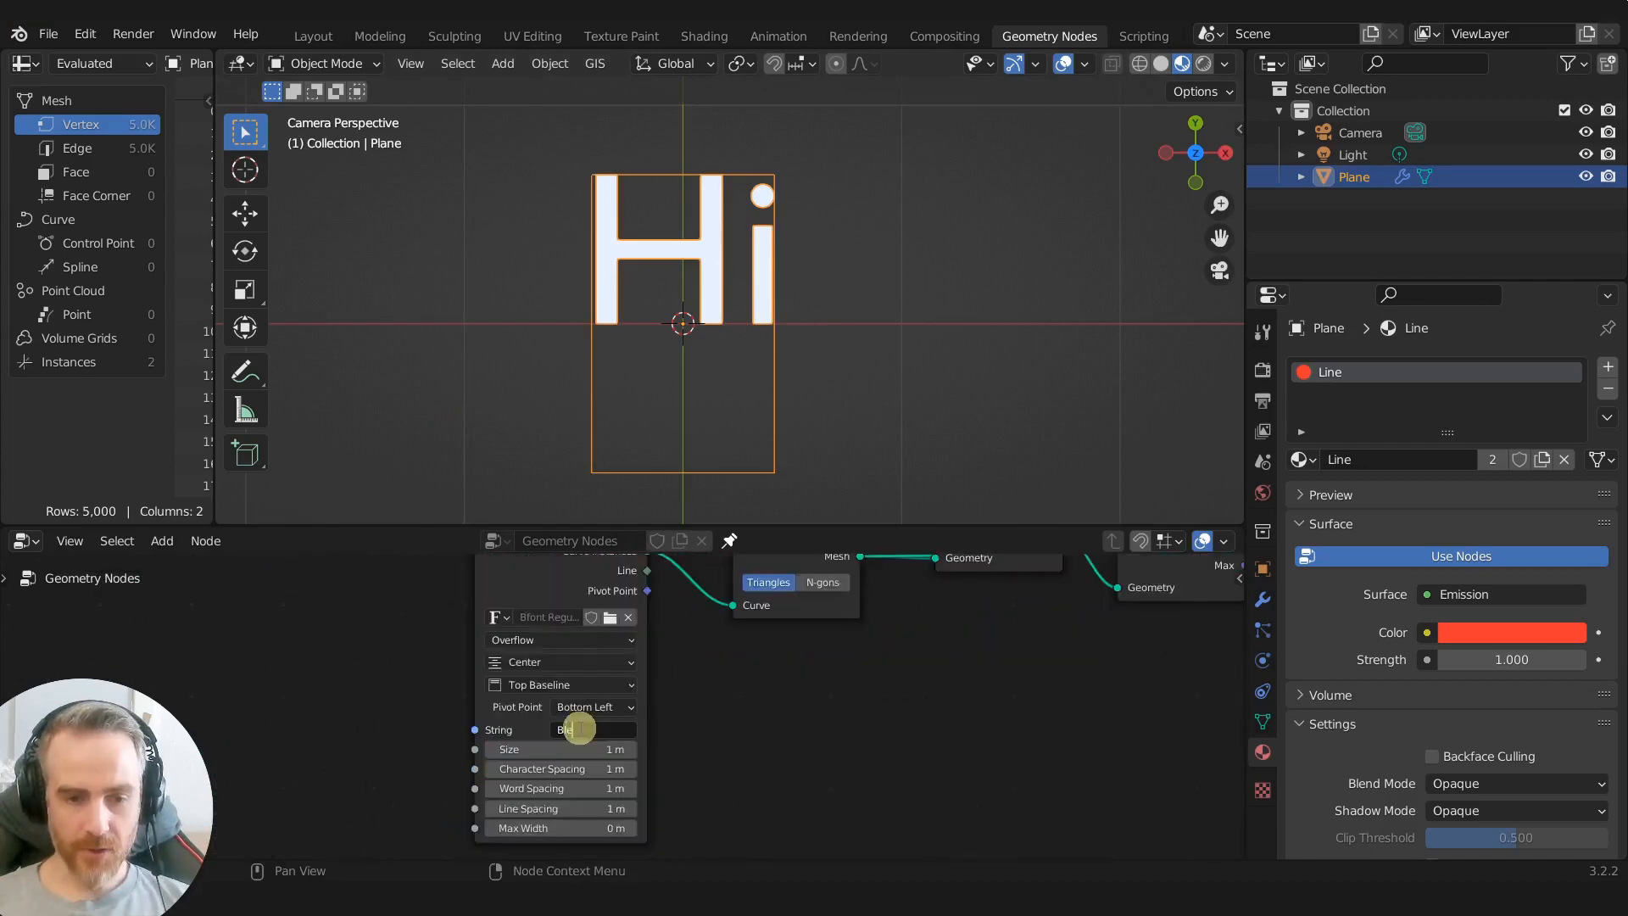
{"action": "key", "text": "Return"}
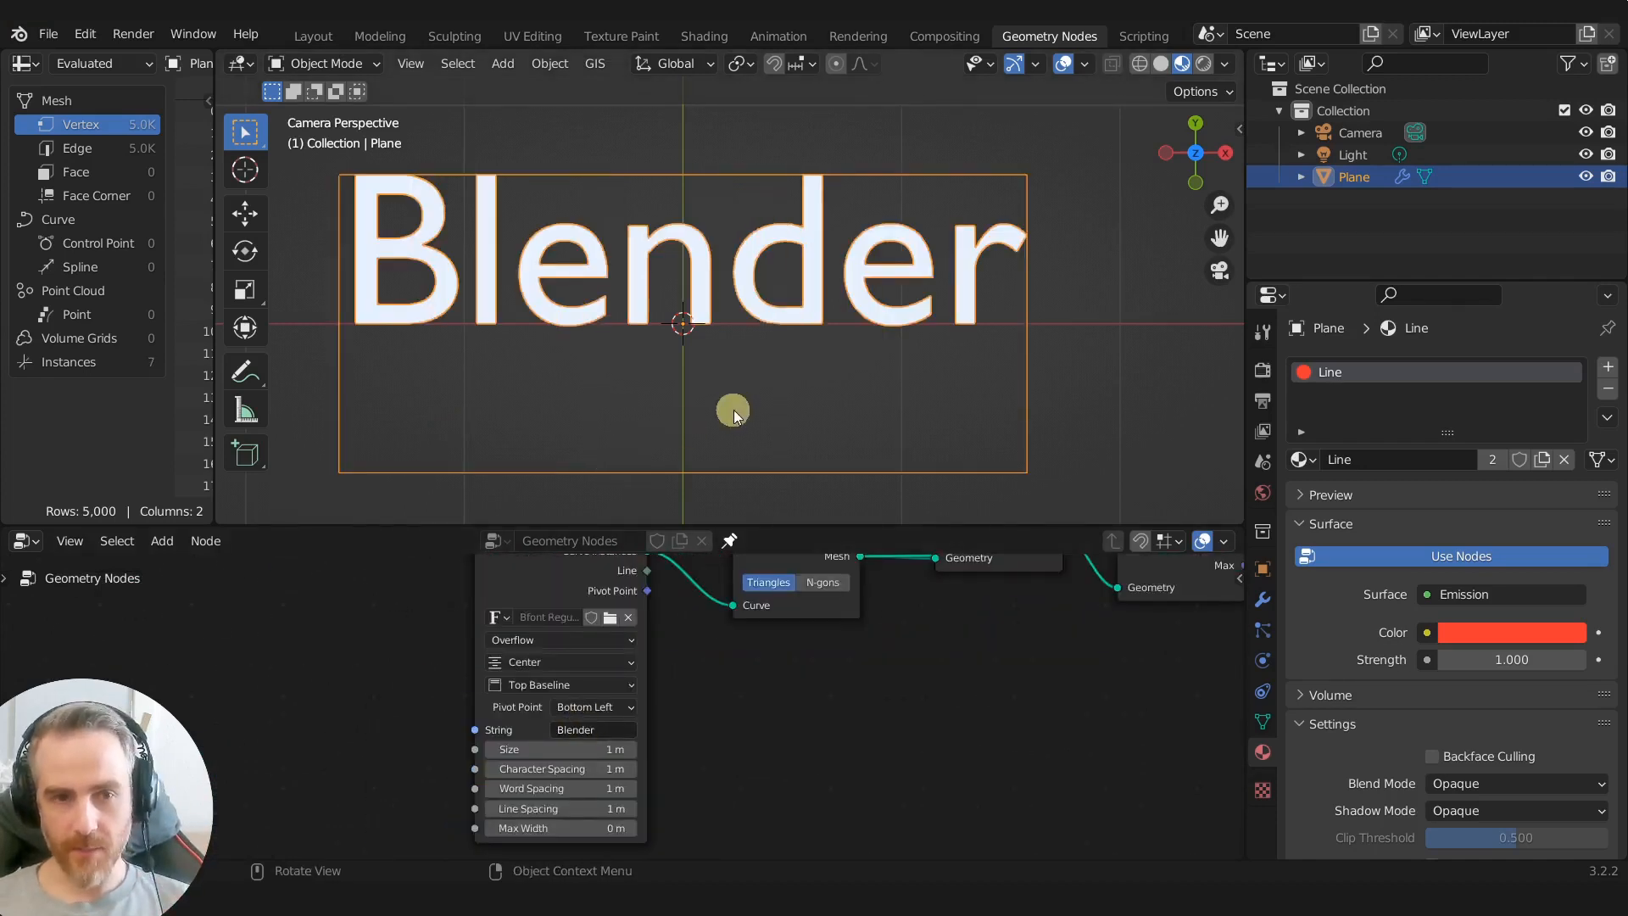
{"action": "scroll", "coordinate": [710, 430], "scroll_direction": "down", "scroll_amount": 4}
{"action": "scroll", "coordinate": [696, 424], "scroll_direction": "up", "scroll_amount": 3}
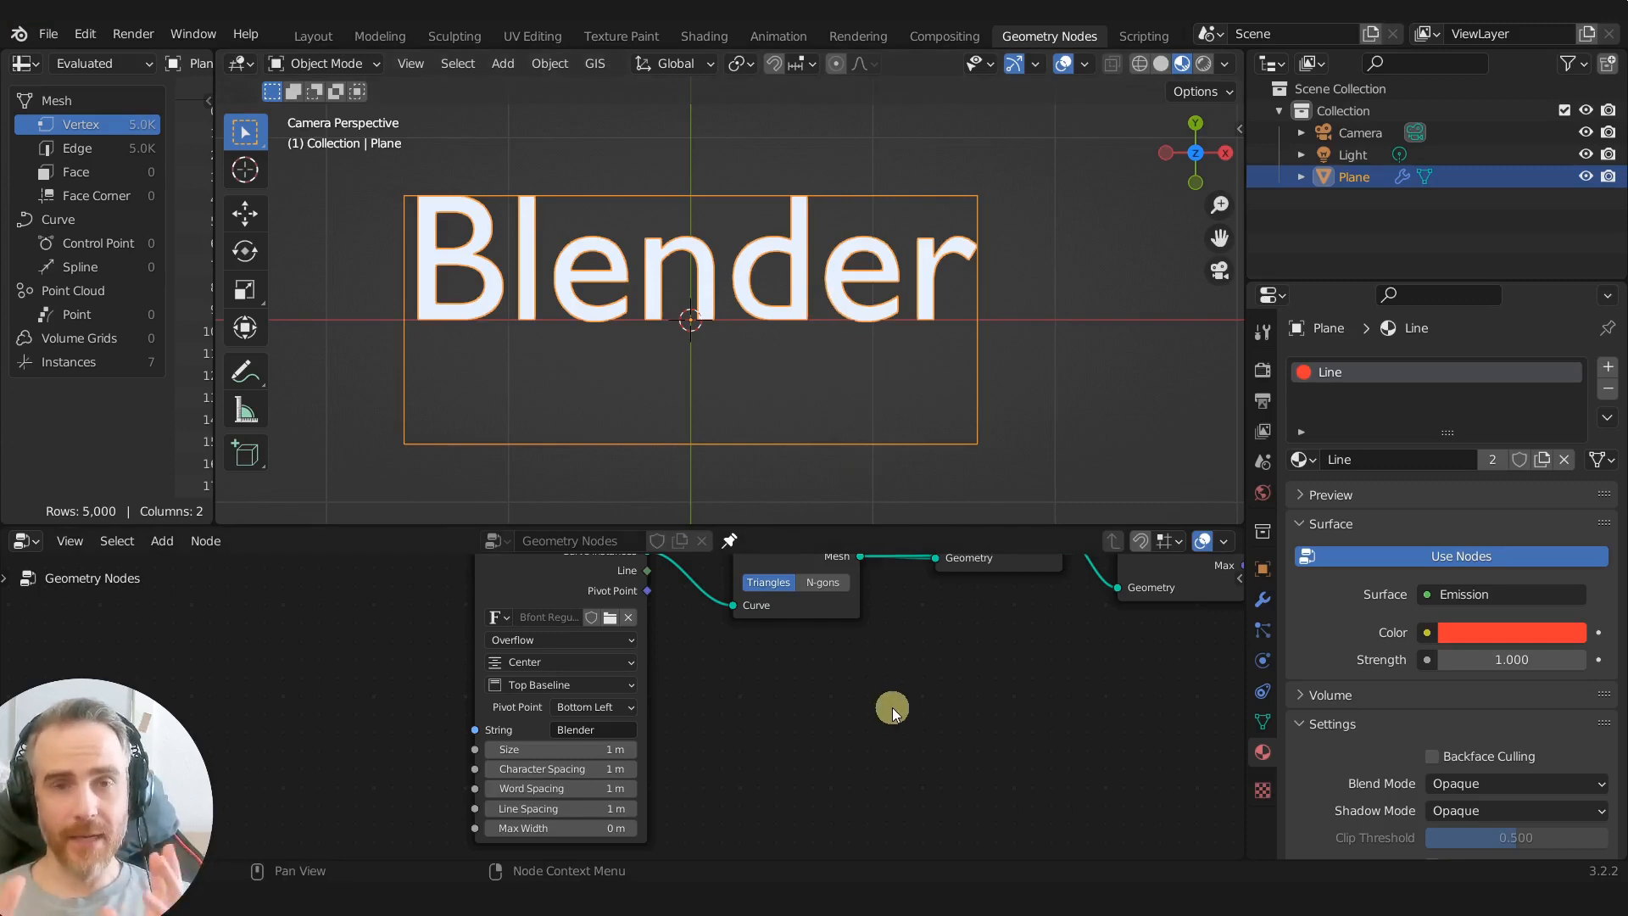
Step: Set the Add node's second vector to 0.320 in X and 0.360 in Y to pad the outline
{"action": "scroll", "coordinate": [892, 707], "scroll_direction": "down", "scroll_amount": 4}
{"action": "middle_click_drag", "start_coordinate": [876, 701], "coordinate": [750, 778]}
{"action": "scroll", "coordinate": [750, 779], "scroll_direction": "down", "scroll_amount": 5}
{"action": "scroll", "coordinate": [800, 763], "scroll_direction": "up", "scroll_amount": 9}
{"action": "middle_click_drag", "start_coordinate": [1104, 717], "coordinate": [709, 912]}
{"action": "scroll", "coordinate": [565, 754], "scroll_direction": "up", "scroll_amount": 3}
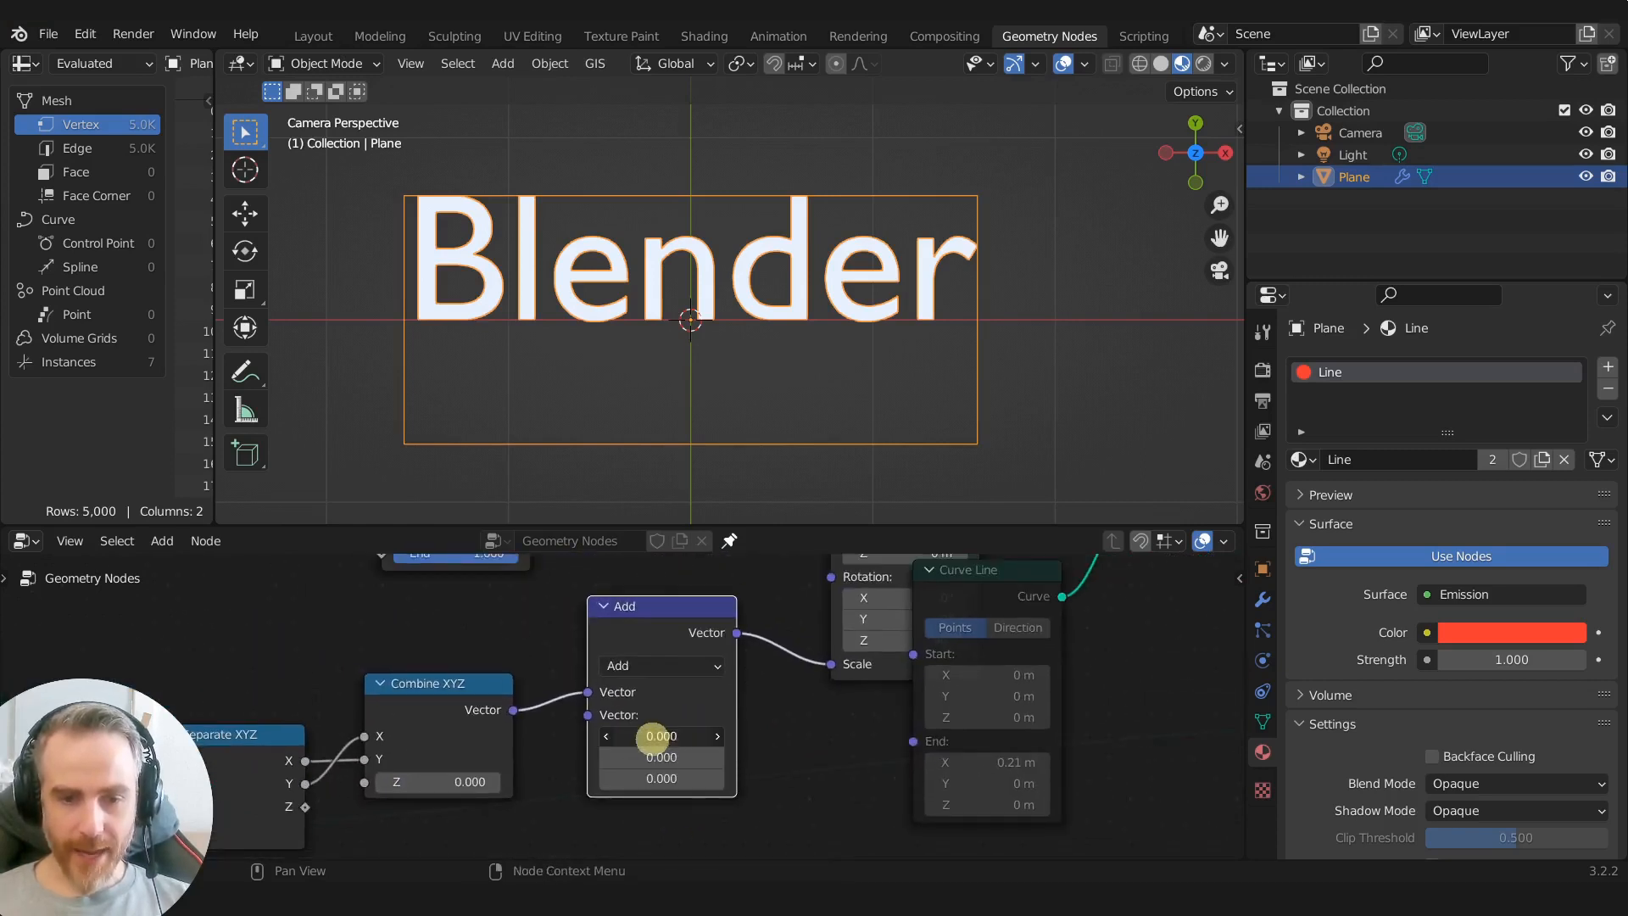
{"action": "left_click_drag", "start_coordinate": [661, 736], "coordinate": [686, 736]}
{"action": "mouse_move", "coordinate": [655, 758]}
{"action": "left_mouse_down"}
{"action": "mouse_move", "coordinate": [680, 758]}
{"action": "mouse_move", "coordinate": [654, 756]}
{"action": "left_mouse_up"}
{"action": "scroll", "coordinate": [662, 746], "scroll_direction": "down", "scroll_amount": 2}
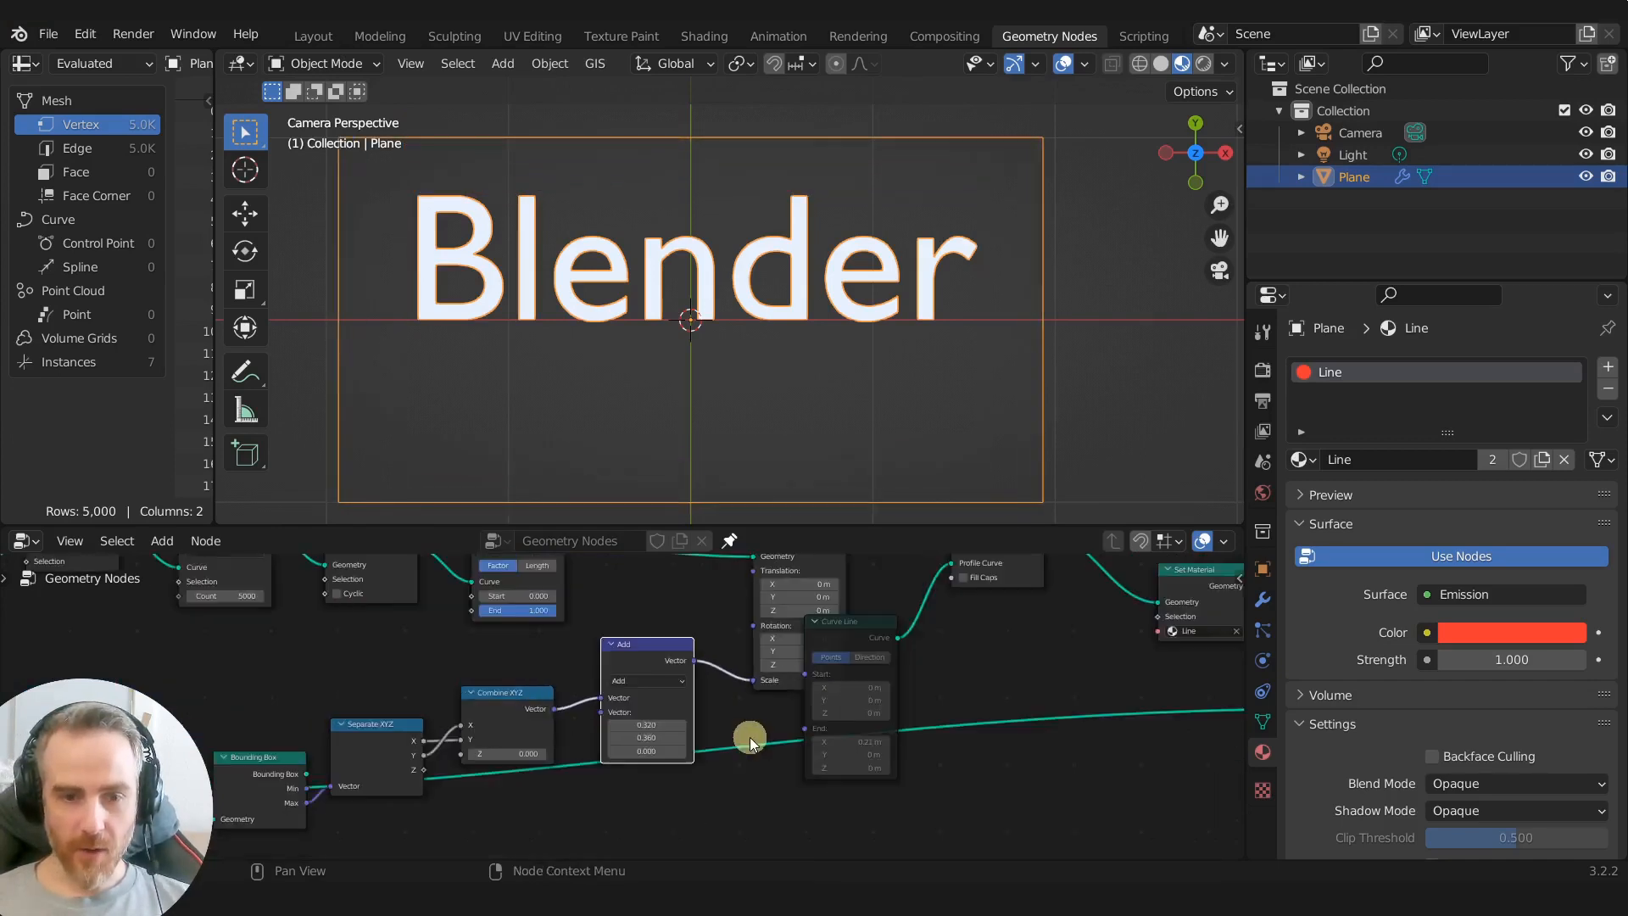
{"action": "scroll", "coordinate": [657, 762], "scroll_direction": "up", "scroll_amount": 2}
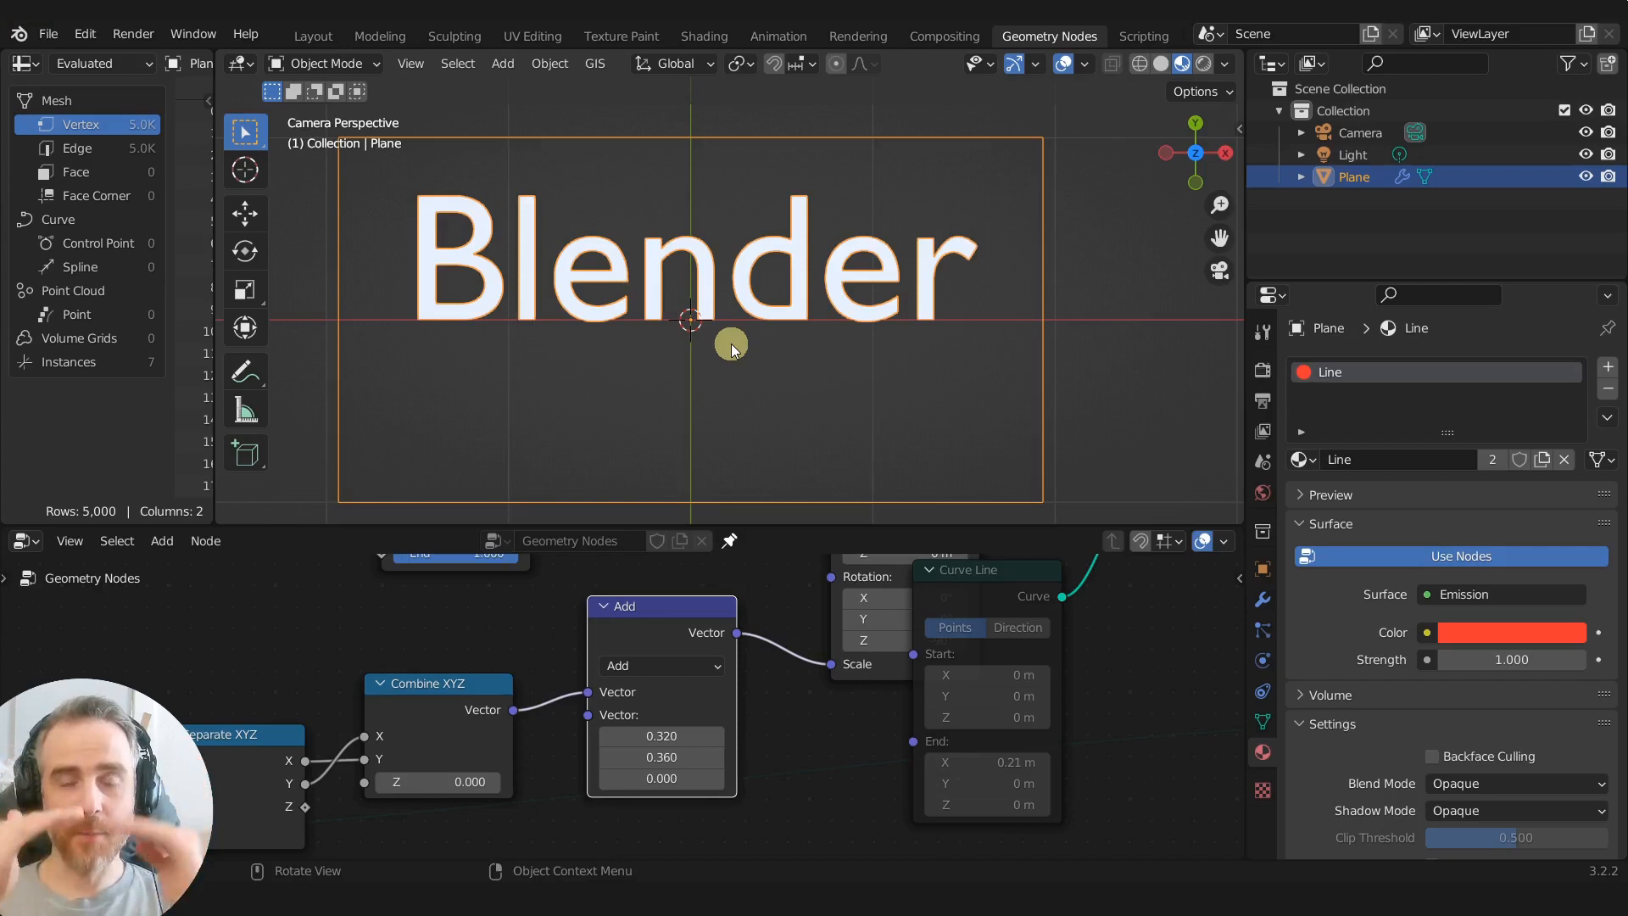
Step: Set the vertical alignment of the String to Curves node to Middle
{"action": "scroll", "coordinate": [731, 344], "scroll_direction": "down", "scroll_amount": 2}
{"action": "middle_click_drag", "start_coordinate": [538, 672], "coordinate": [1099, 555]}
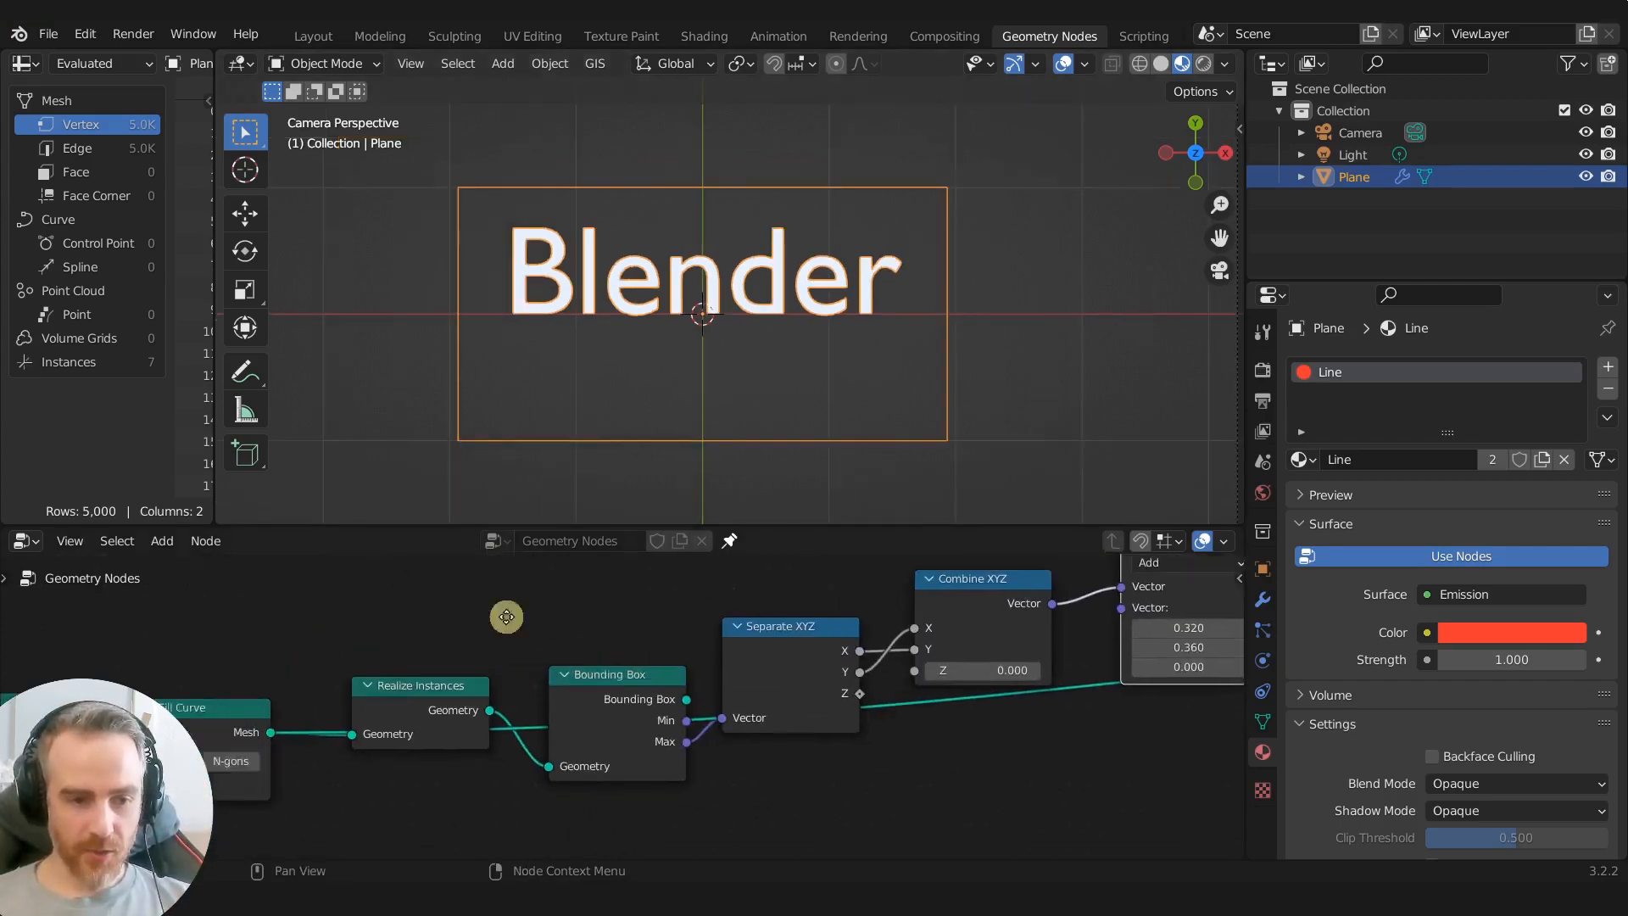
{"action": "scroll", "coordinate": [582, 624], "scroll_direction": "up", "scroll_amount": 3}
{"action": "scroll", "coordinate": [781, 785], "scroll_direction": "down", "scroll_amount": 2}
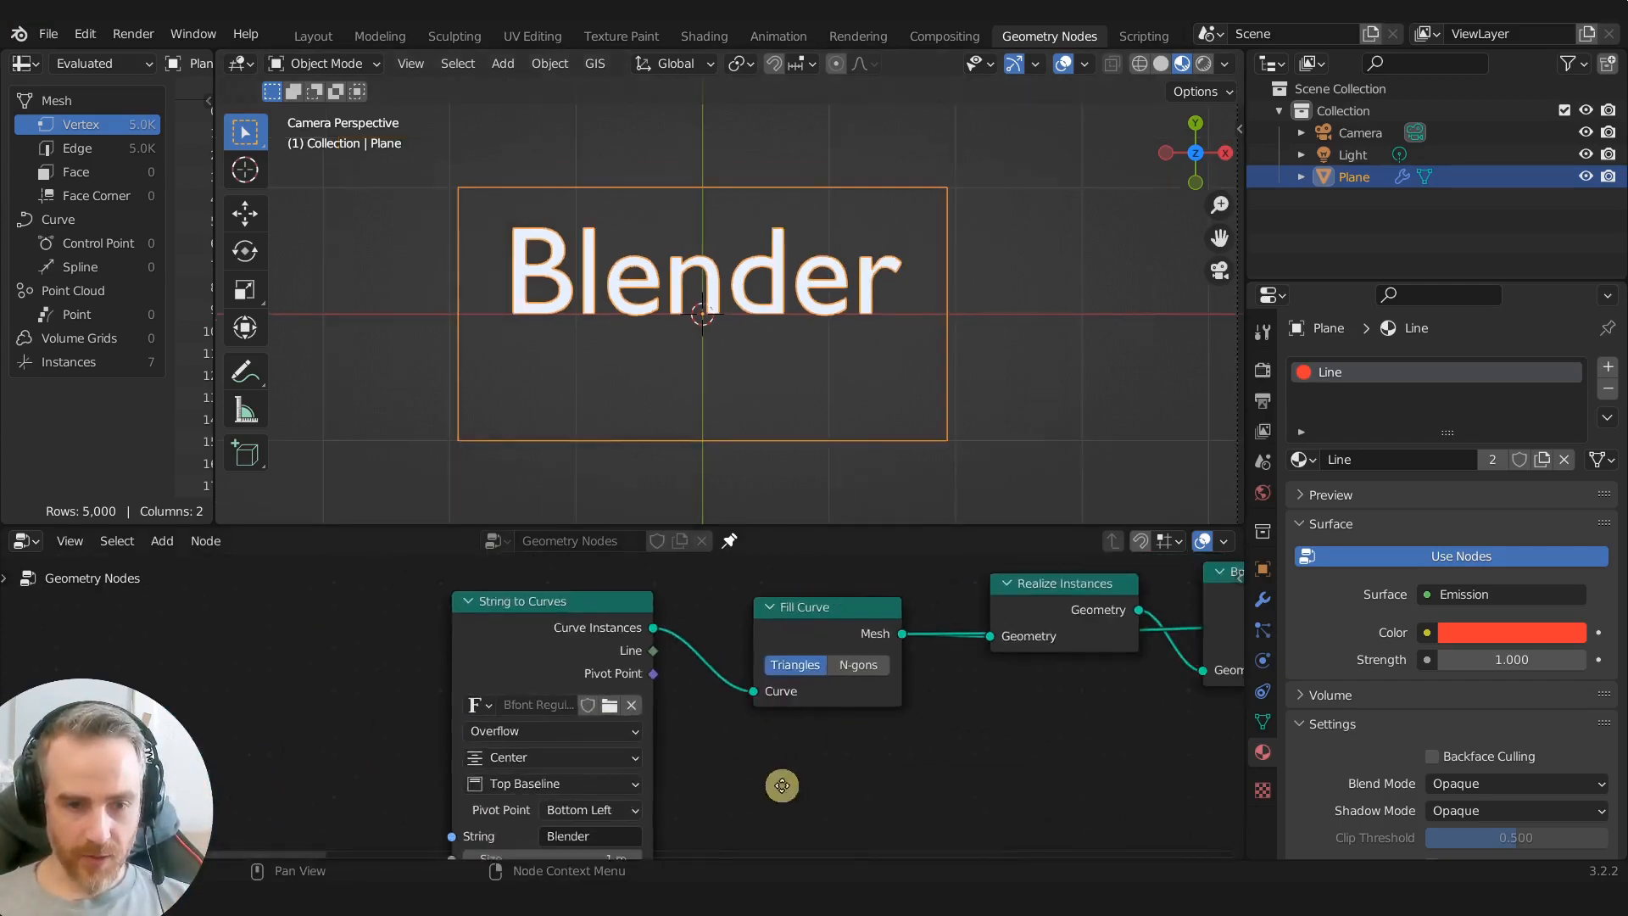
{"action": "middle_click_drag", "start_coordinate": [674, 843], "coordinate": [688, 684]}
{"action": "scroll", "coordinate": [688, 685], "scroll_direction": "up", "scroll_amount": 1}
{"action": "scroll", "coordinate": [543, 700], "scroll_direction": "up", "scroll_amount": 1}
{"action": "middle_click_drag", "start_coordinate": [512, 658], "coordinate": [511, 755]}
{"action": "left_click", "coordinate": [512, 716]}
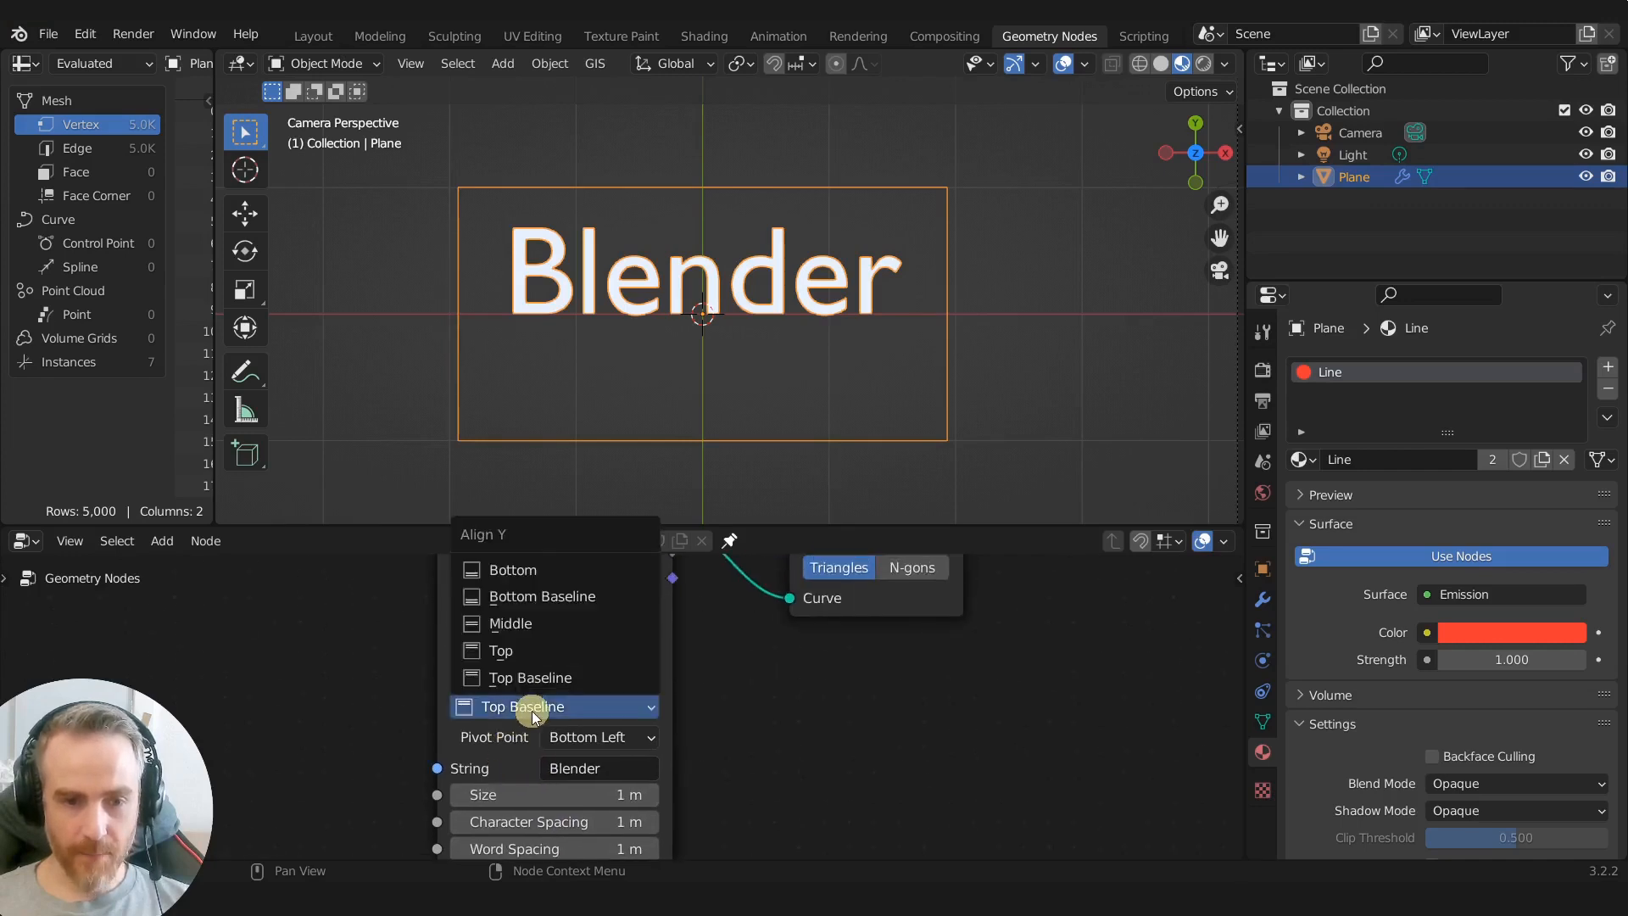
{"action": "left_click", "coordinate": [527, 621]}
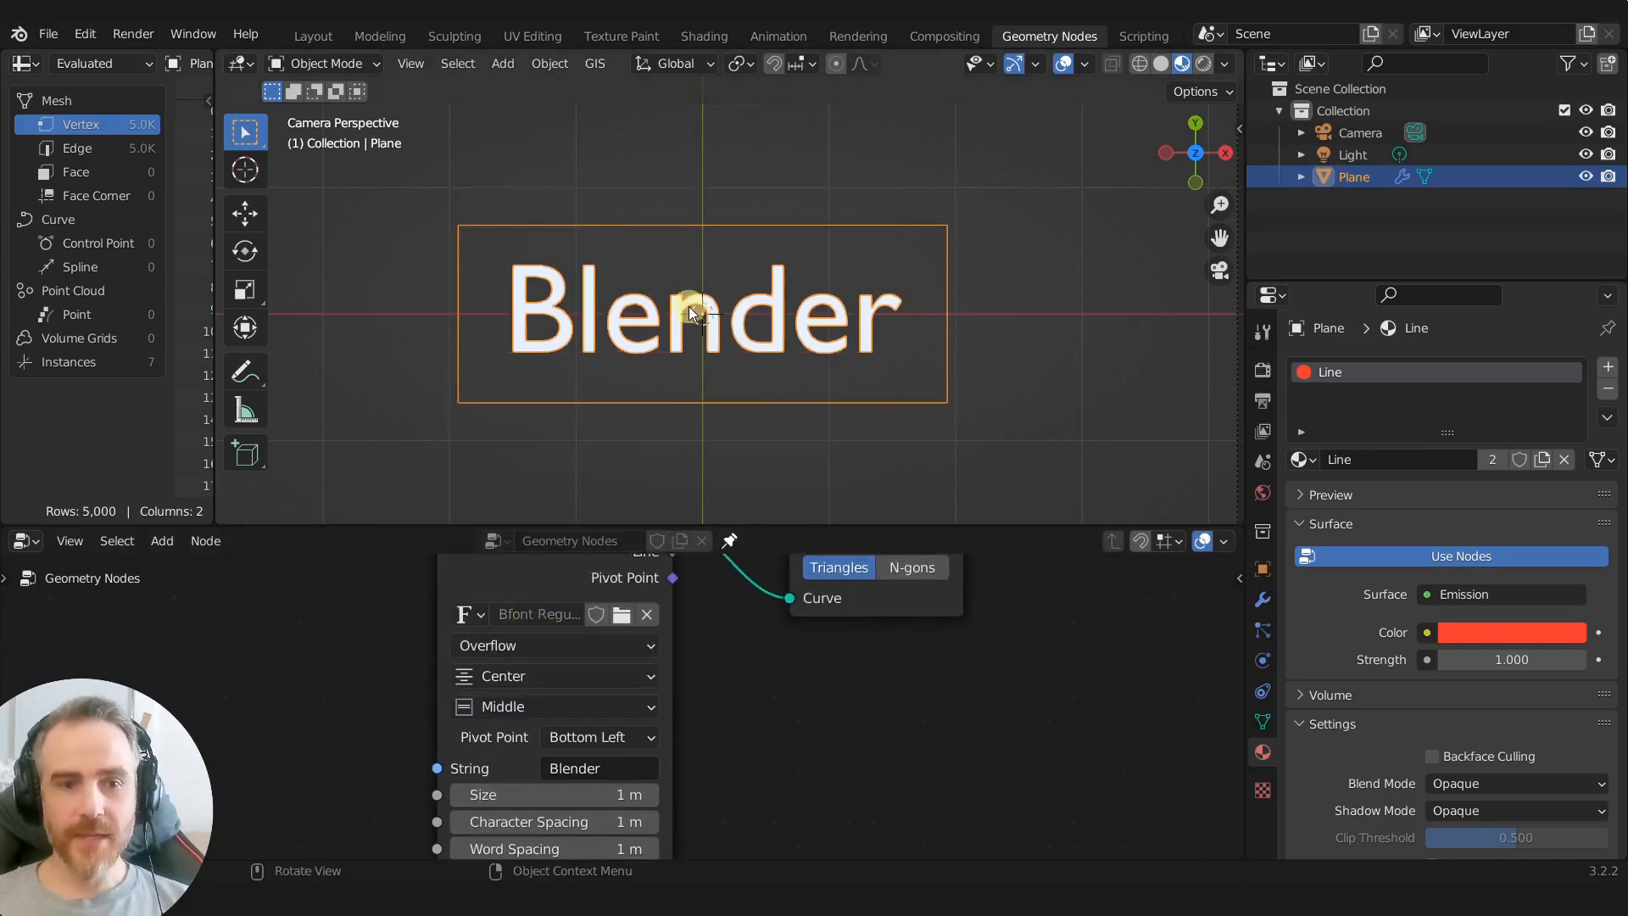
Step: Mute the Add node and unmute it again to compare the outline with and without the padding
{"action": "scroll", "coordinate": [902, 682], "scroll_direction": "down", "scroll_amount": 1}
{"action": "scroll", "coordinate": [902, 681], "scroll_direction": "down", "scroll_amount": 8}
{"action": "middle_click_drag", "start_coordinate": [949, 695], "coordinate": [487, 792]}
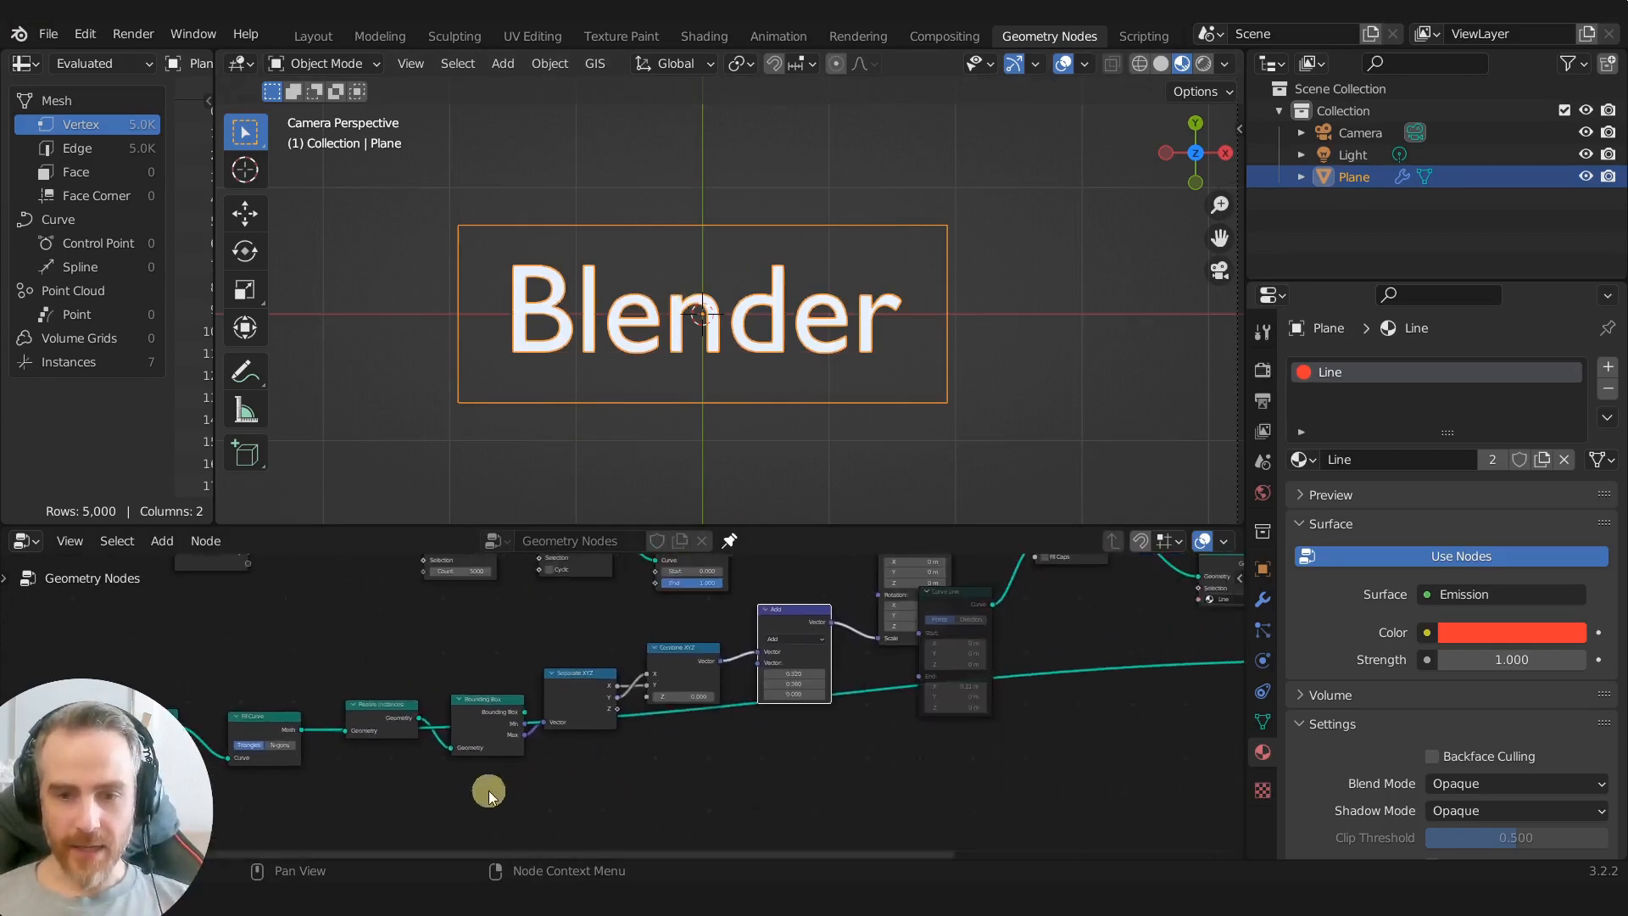
{"action": "scroll", "coordinate": [865, 632], "scroll_direction": "up", "scroll_amount": 3}
{"action": "middle_click_drag", "start_coordinate": [846, 603], "coordinate": [837, 597]}
{"action": "key", "text": "m"}
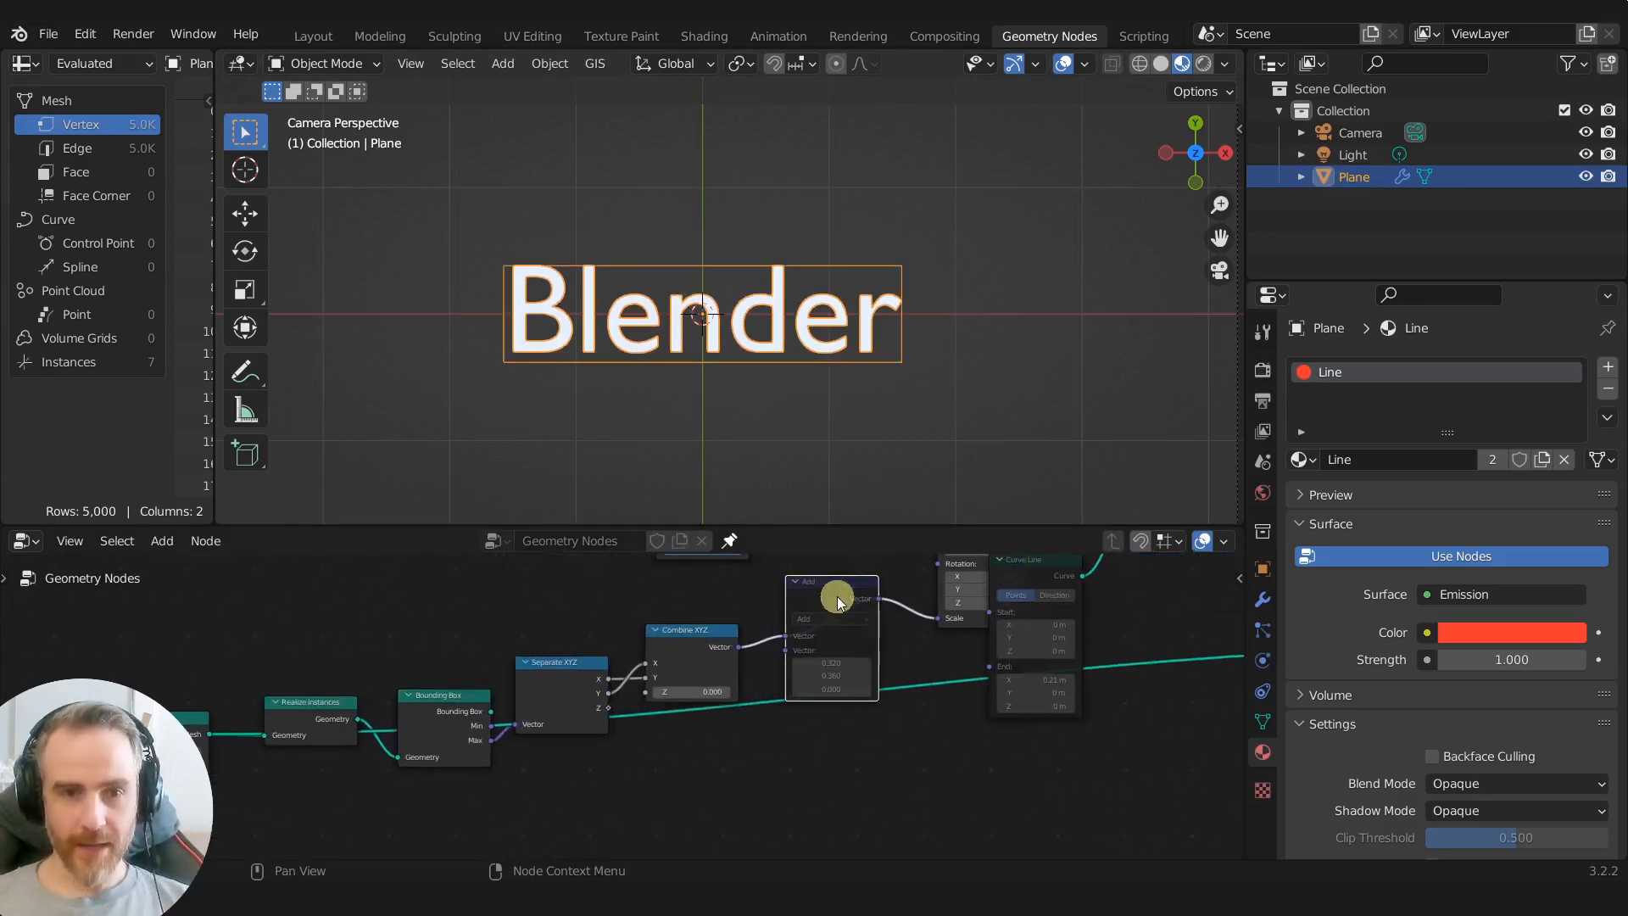
{"action": "scroll", "coordinate": [783, 373], "scroll_direction": "up", "scroll_amount": 3}
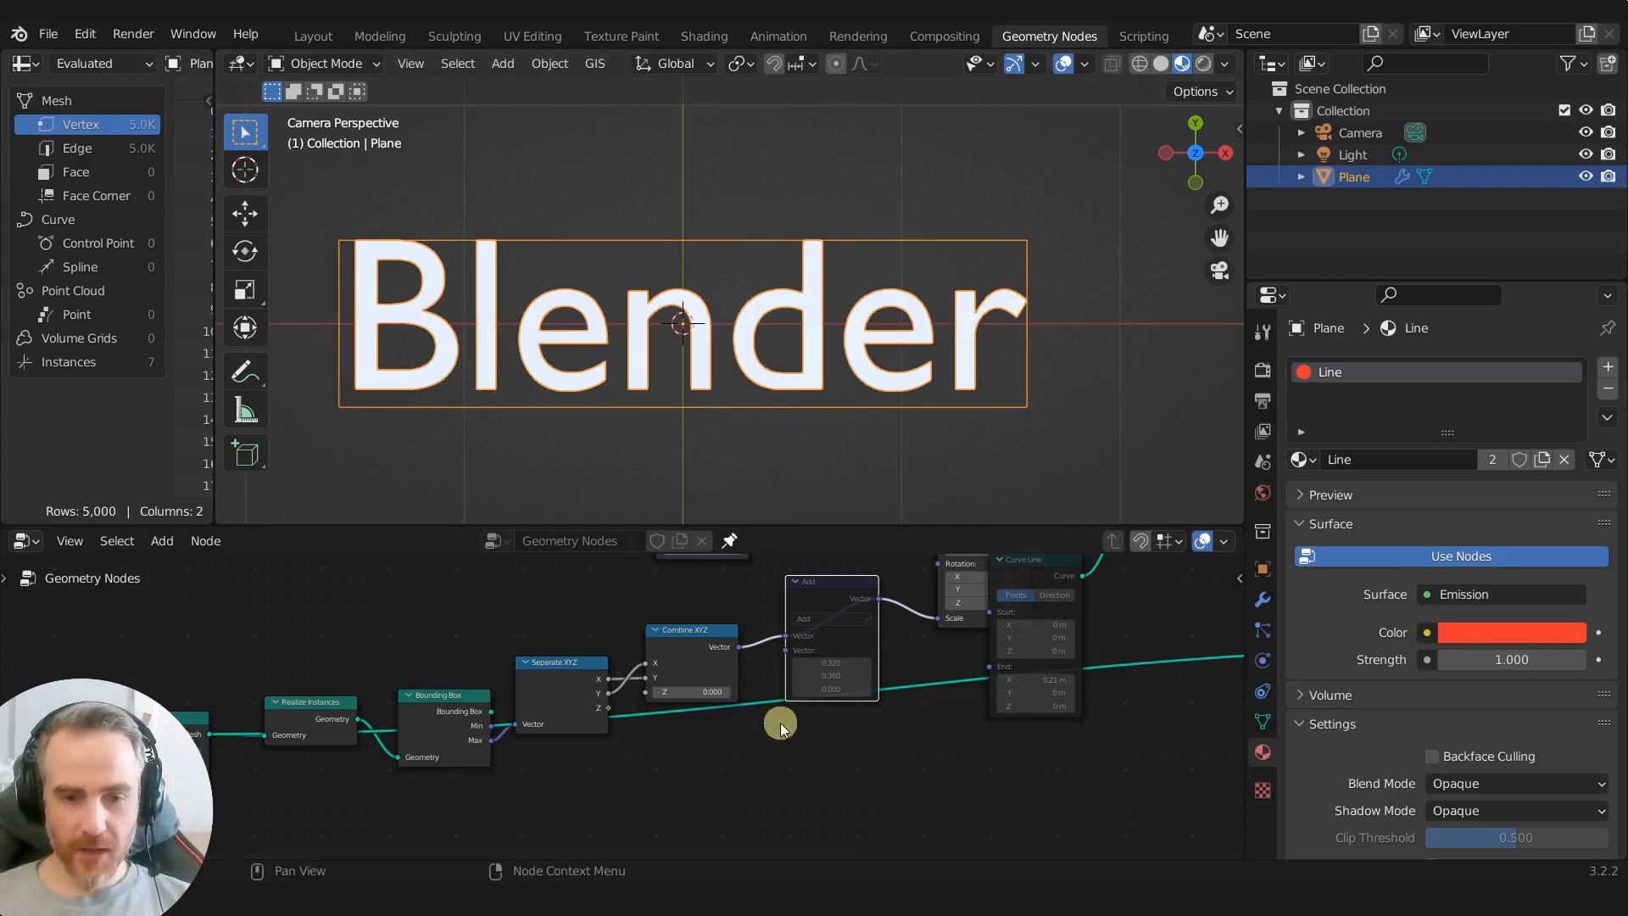
{"action": "key", "text": "m"}
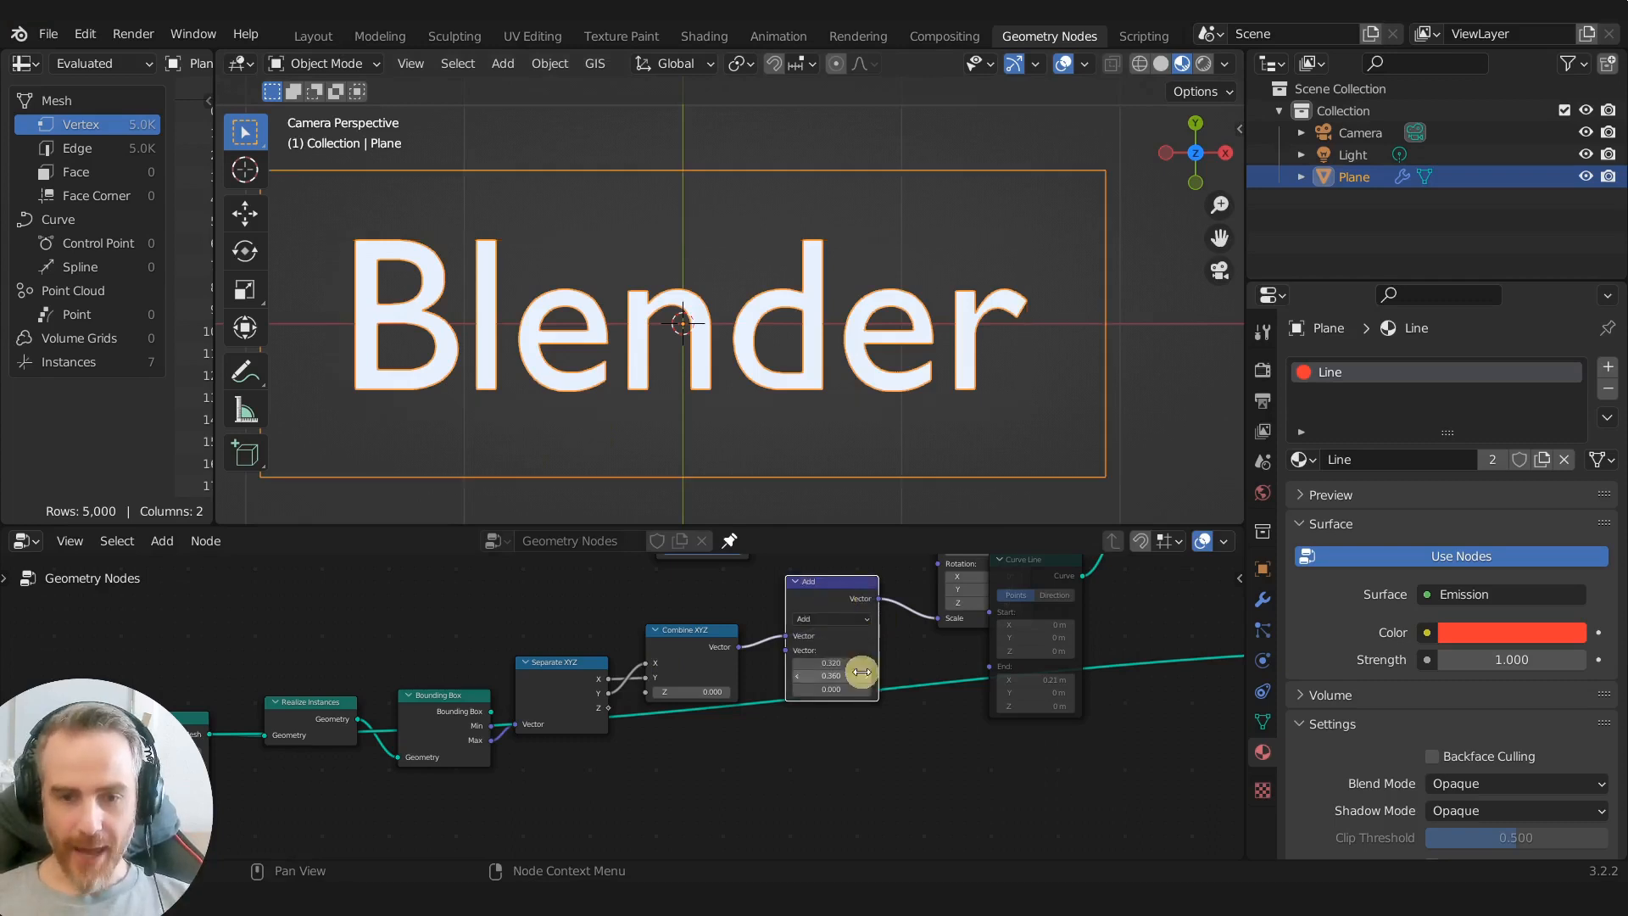
Step: Set the Add node's second vector to 0.420 in X and 0.760 in Y
{"action": "scroll", "coordinate": [831, 666], "scroll_direction": "up", "scroll_amount": 1}
{"action": "left_click_drag", "start_coordinate": [873, 655], "coordinate": [875, 672]}
{"action": "scroll", "coordinate": [745, 353], "scroll_direction": "down", "scroll_amount": 6}
Step: Move the Curve Line node clear of the Transform node and unmute it
{"action": "middle_click_drag", "start_coordinate": [1028, 658], "coordinate": [630, 786]}
{"action": "left_click_drag", "start_coordinate": [745, 642], "coordinate": [876, 649]}
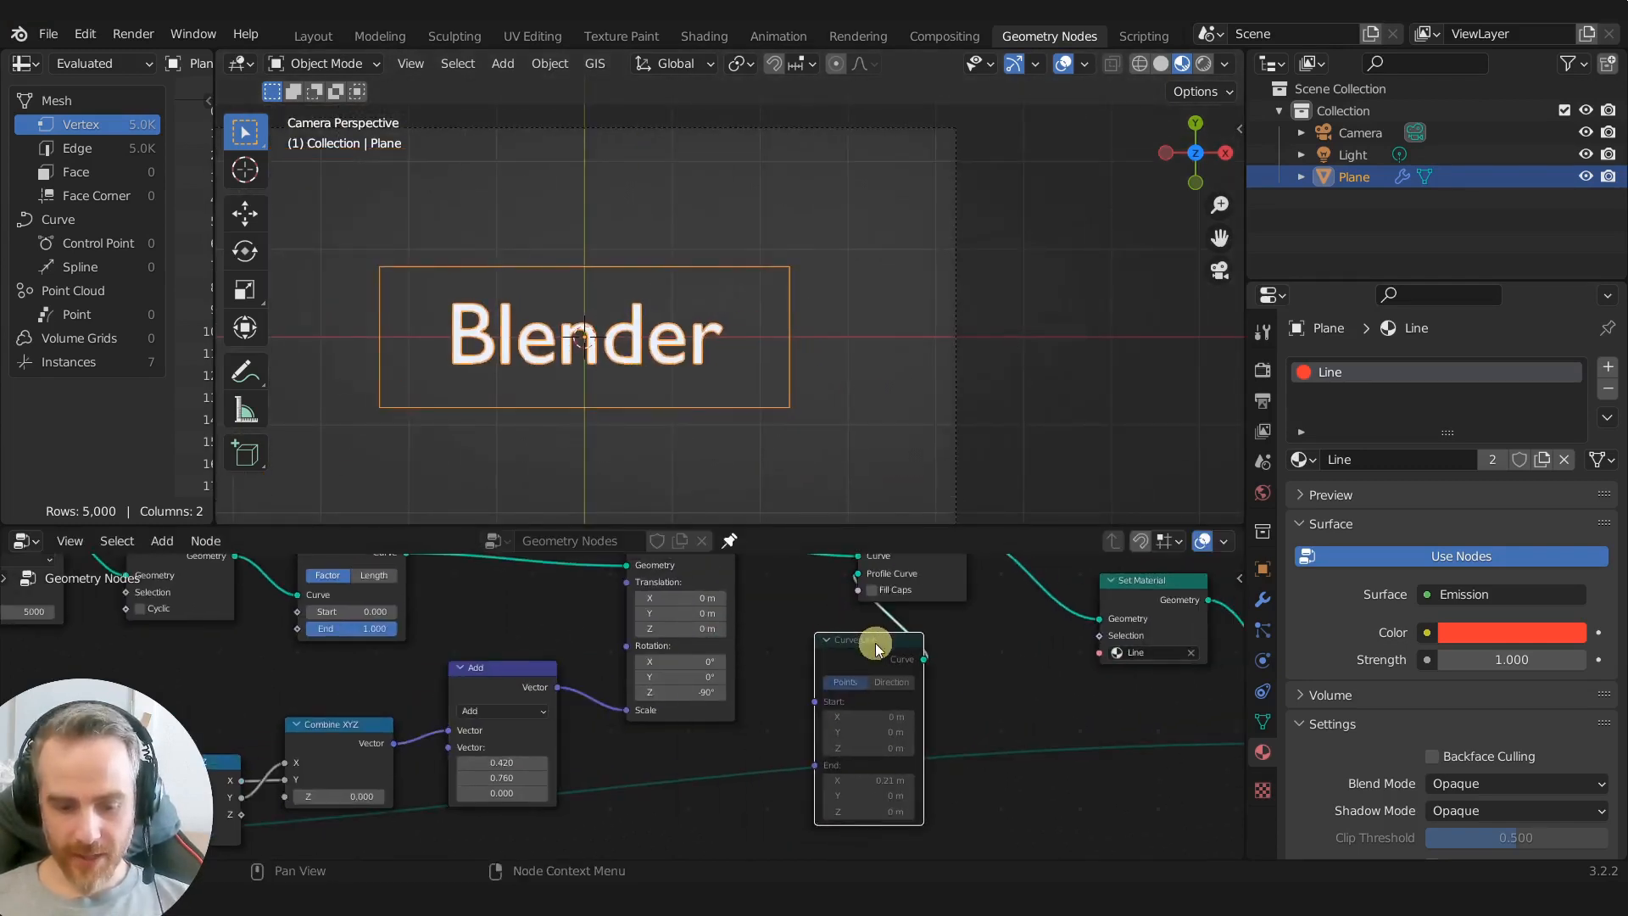
{"action": "key", "text": "m"}
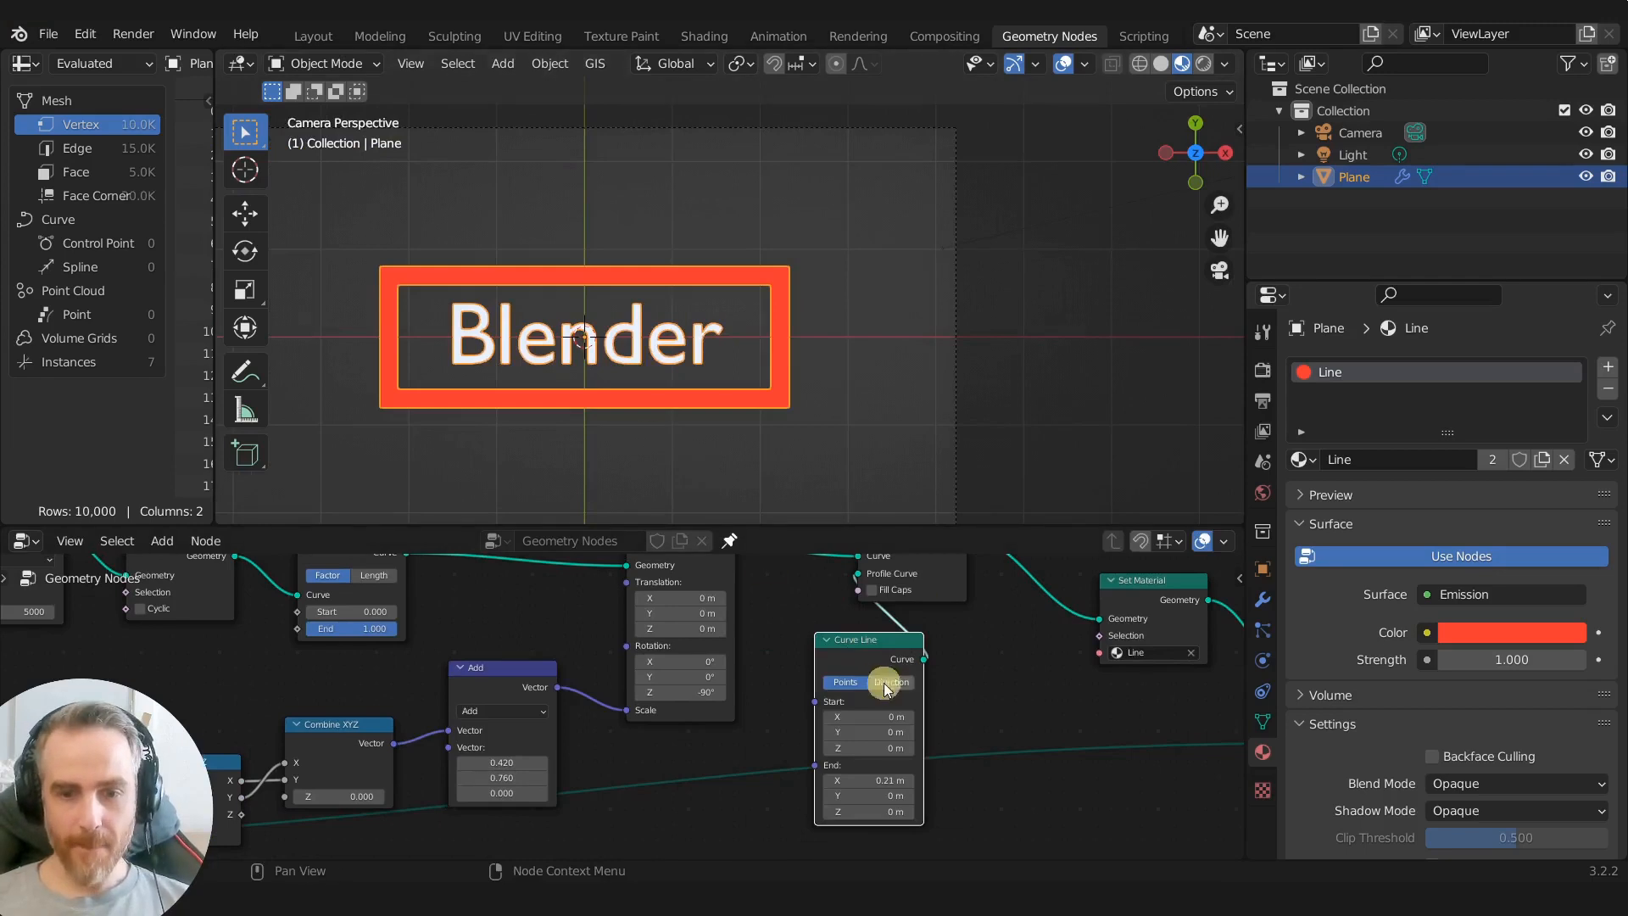
Step: Set the Curve Line node's End X to 0.11 m to thin the outline
{"action": "scroll", "coordinate": [618, 702], "scroll_direction": "down", "scroll_amount": 2}
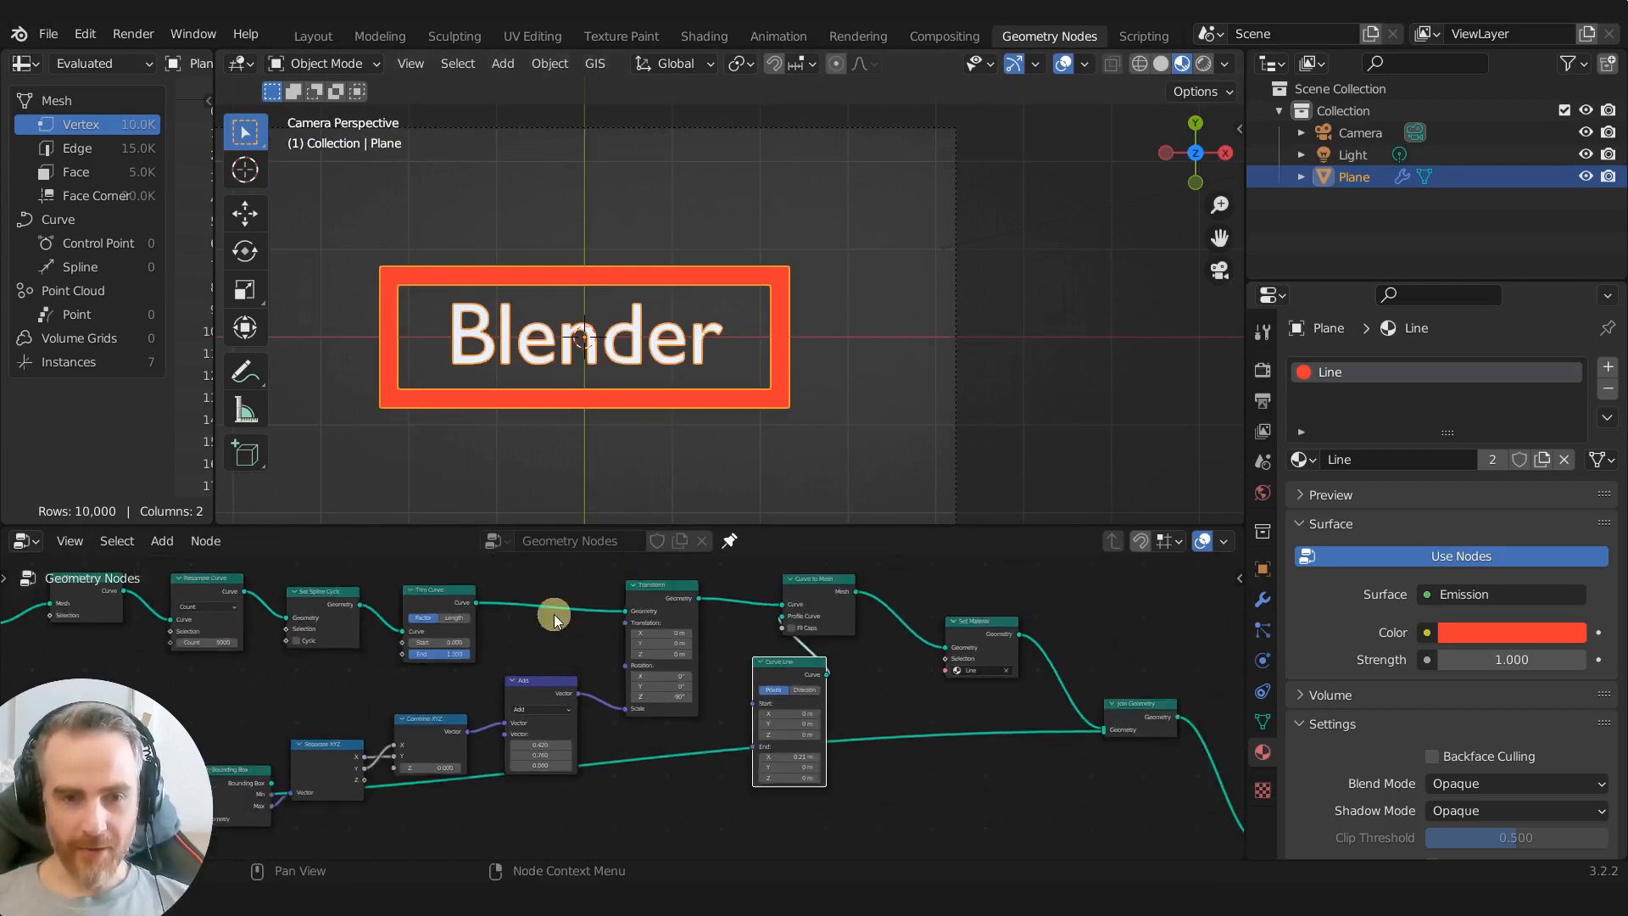
{"action": "middle_click_drag", "start_coordinate": [364, 665], "coordinate": [466, 697]}
{"action": "middle_click_drag", "start_coordinate": [966, 741], "coordinate": [786, 680]}
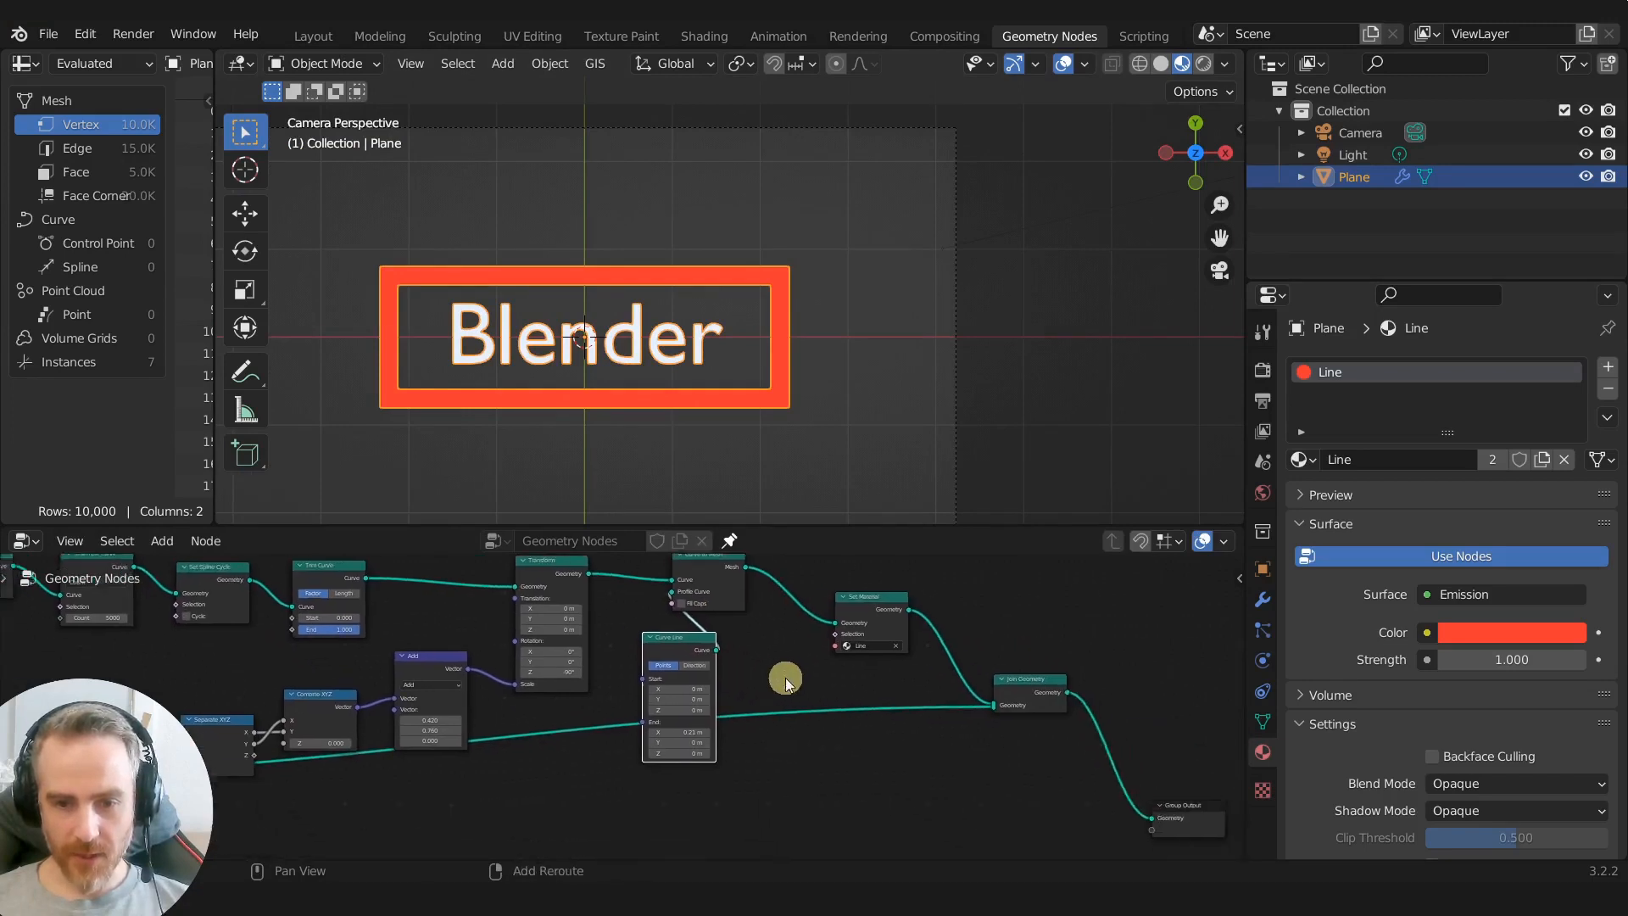
{"action": "scroll", "coordinate": [786, 680], "scroll_direction": "up", "scroll_amount": 3}
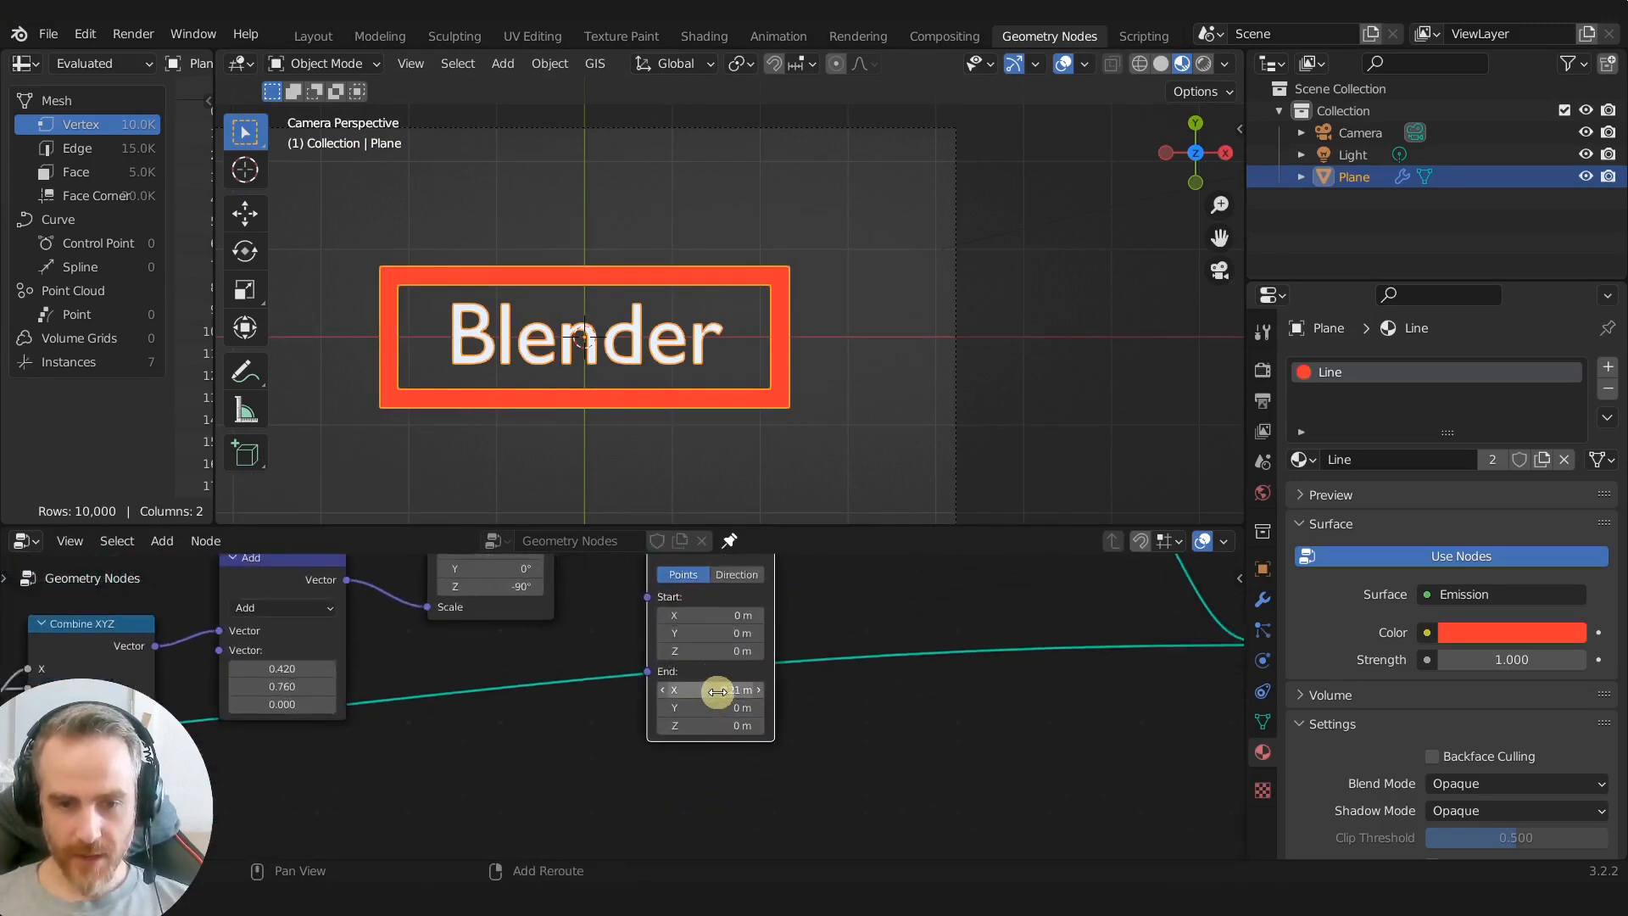
{"action": "middle_click_drag", "start_coordinate": [717, 691], "coordinate": [705, 752]}
{"action": "mouse_move", "coordinate": [695, 764]}
{"action": "left_mouse_down"}
{"action": "mouse_move", "coordinate": [713, 771]}
{"action": "mouse_move", "coordinate": [690, 771]}
{"action": "left_mouse_up"}
Step: Reduce the Add node's Y padding to 0.380
{"action": "scroll", "coordinate": [676, 436], "scroll_direction": "down", "scroll_amount": 1}
{"action": "middle_click_drag", "start_coordinate": [625, 654], "coordinate": [948, 621]}
{"action": "left_click_drag", "start_coordinate": [612, 727], "coordinate": [582, 719]}
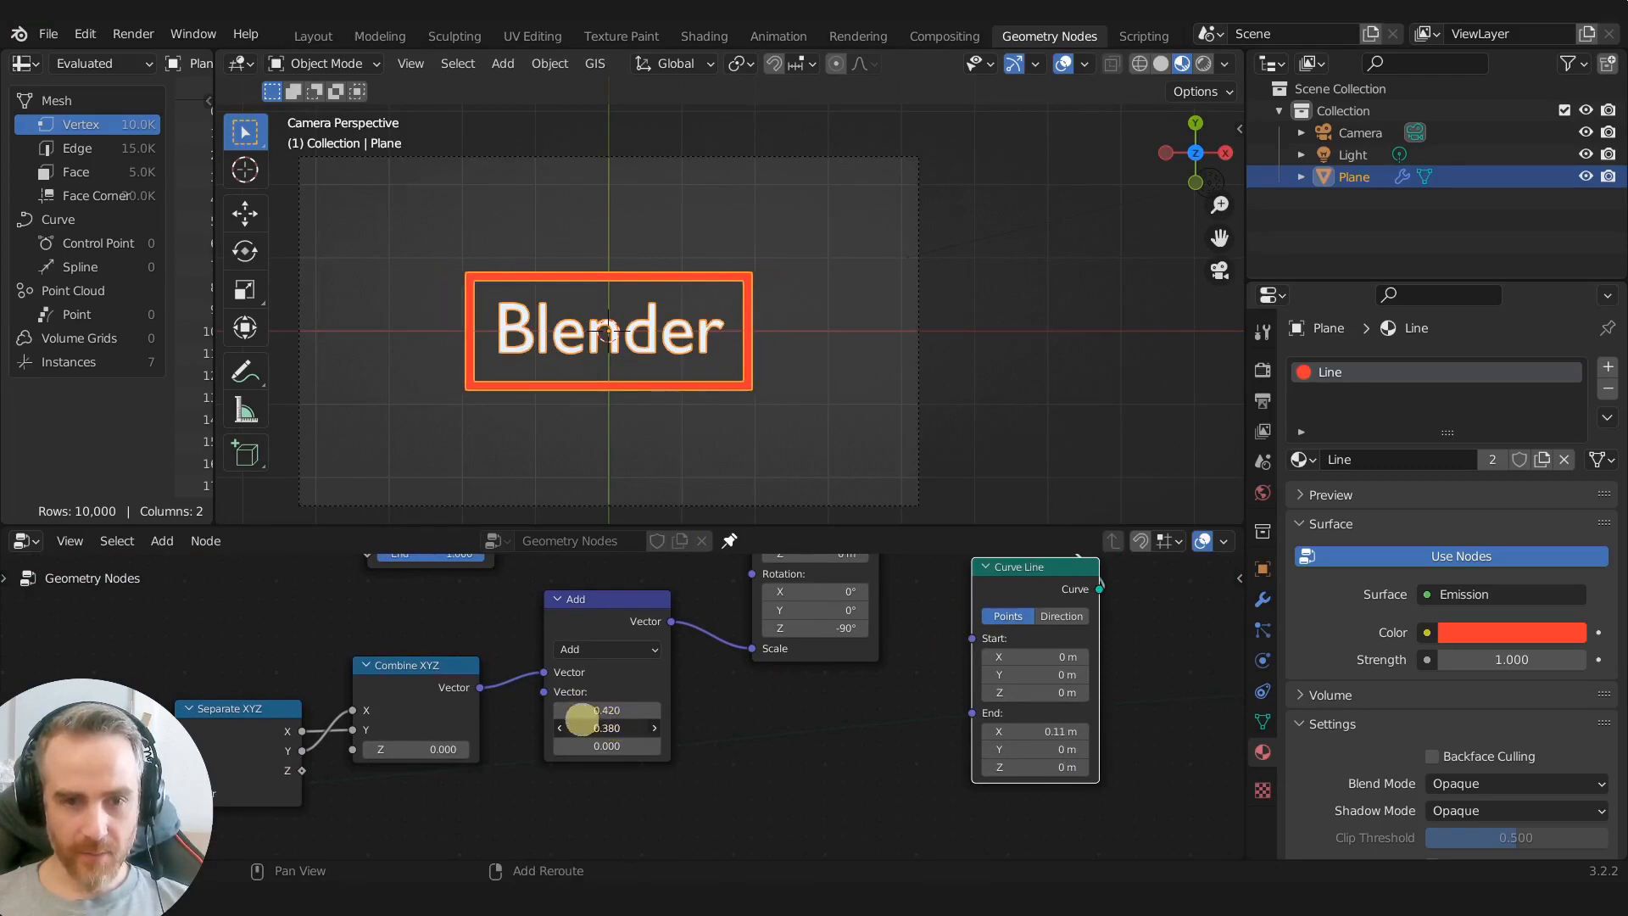
Step: Change the String to Curves text to "Whatever we put in here" to test the outline's automatic sizing
{"action": "scroll", "coordinate": [738, 738], "scroll_direction": "down", "scroll_amount": 2}
{"action": "scroll", "coordinate": [618, 763], "scroll_direction": "down", "scroll_amount": 1}
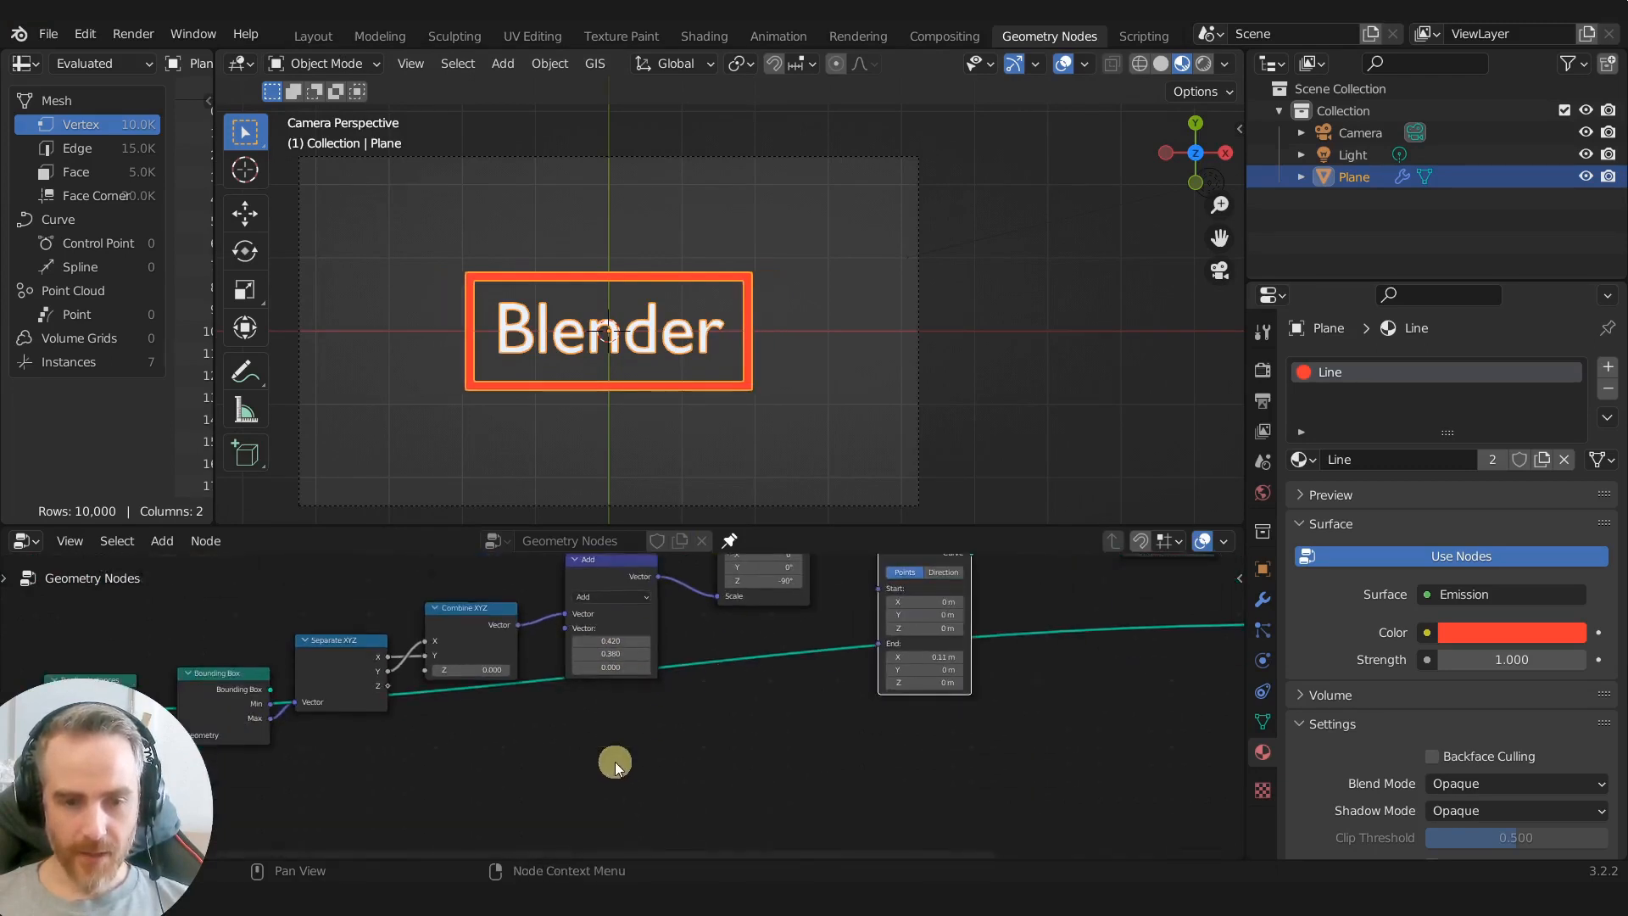
{"action": "middle_click_drag", "start_coordinate": [613, 852], "coordinate": [1064, 845], "text": "shift"}
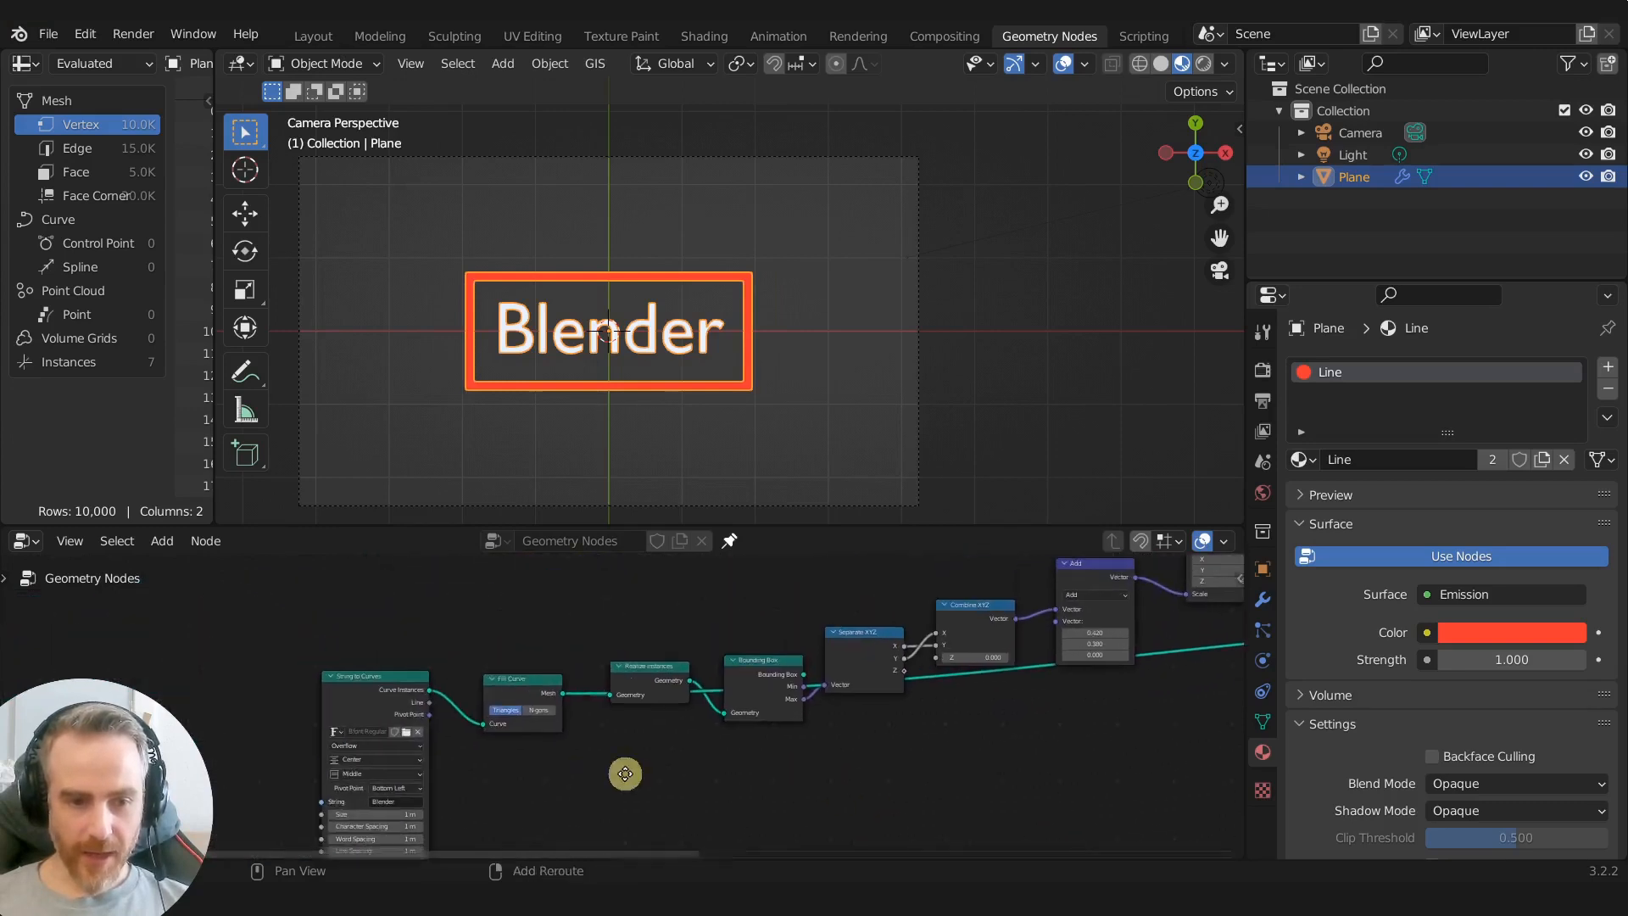
{"action": "middle_click_drag", "start_coordinate": [471, 806], "coordinate": [780, 733], "text": "shift"}
{"action": "scroll", "coordinate": [780, 733], "scroll_direction": "up", "scroll_amount": 1}
{"action": "scroll", "coordinate": [779, 734], "scroll_direction": "up", "scroll_amount": 2}
{"action": "left_click", "coordinate": [672, 739]}
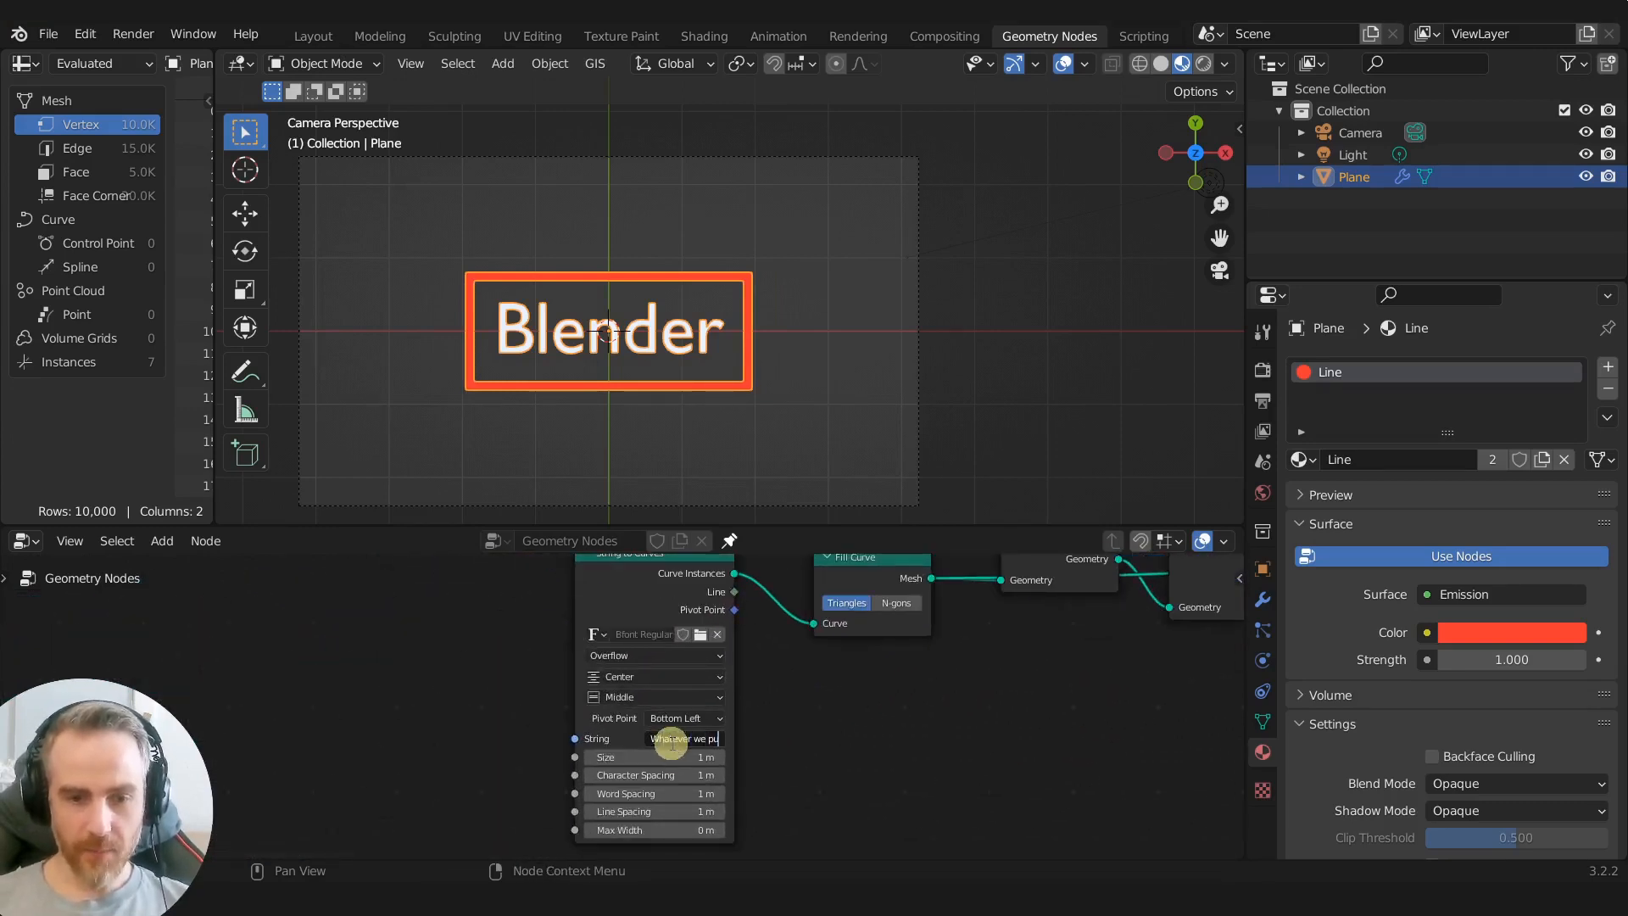
{"action": "type", "text": "Whatever we put in here"}
{"action": "key", "text": "Return"}
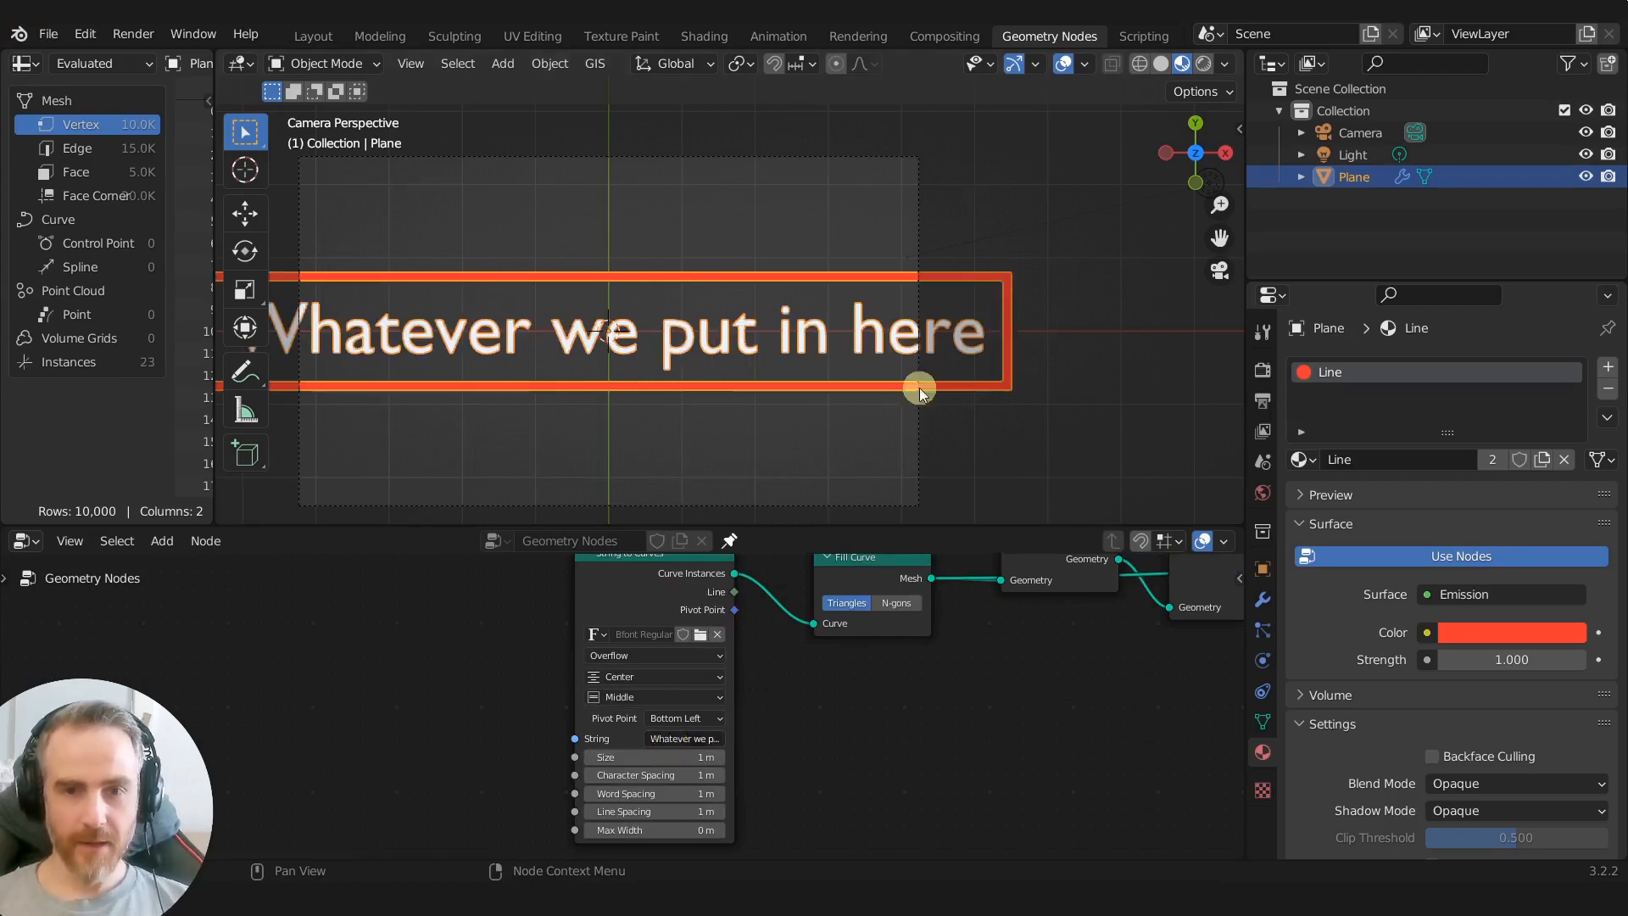
{"action": "scroll", "coordinate": [736, 380], "scroll_direction": "down", "scroll_amount": 3}
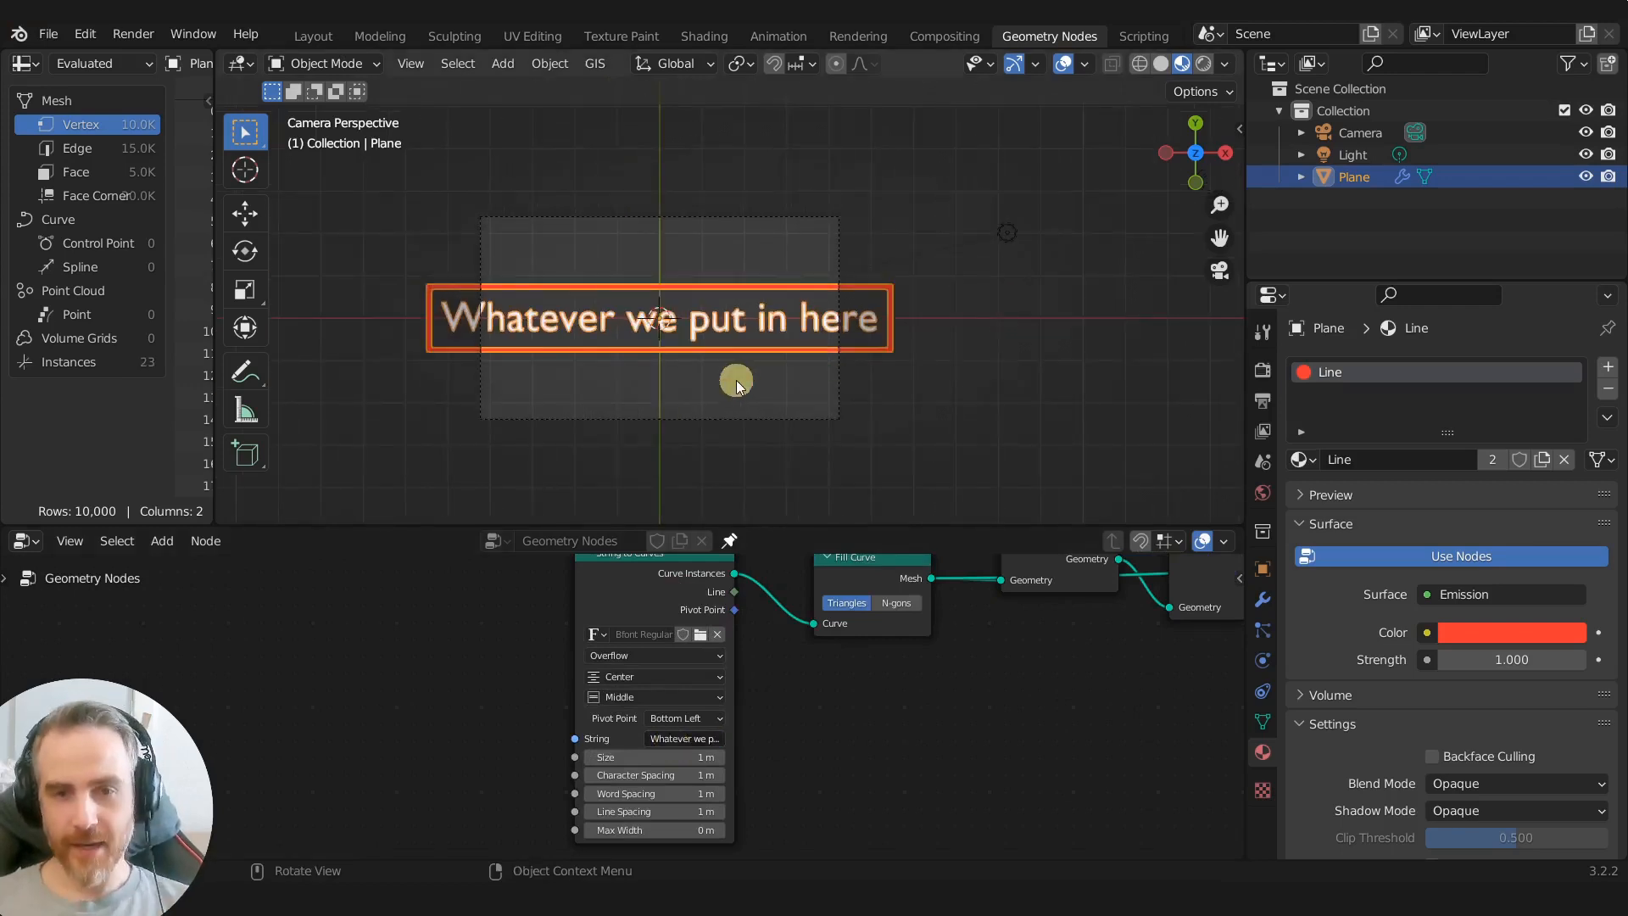
Step: Set the Trim Curve node's End factor to 0.500 to draw only part of the outline
{"action": "scroll", "coordinate": [837, 818], "scroll_direction": "down", "scroll_amount": 2}
{"action": "middle_click_drag", "start_coordinate": [836, 818], "coordinate": [741, 750]}
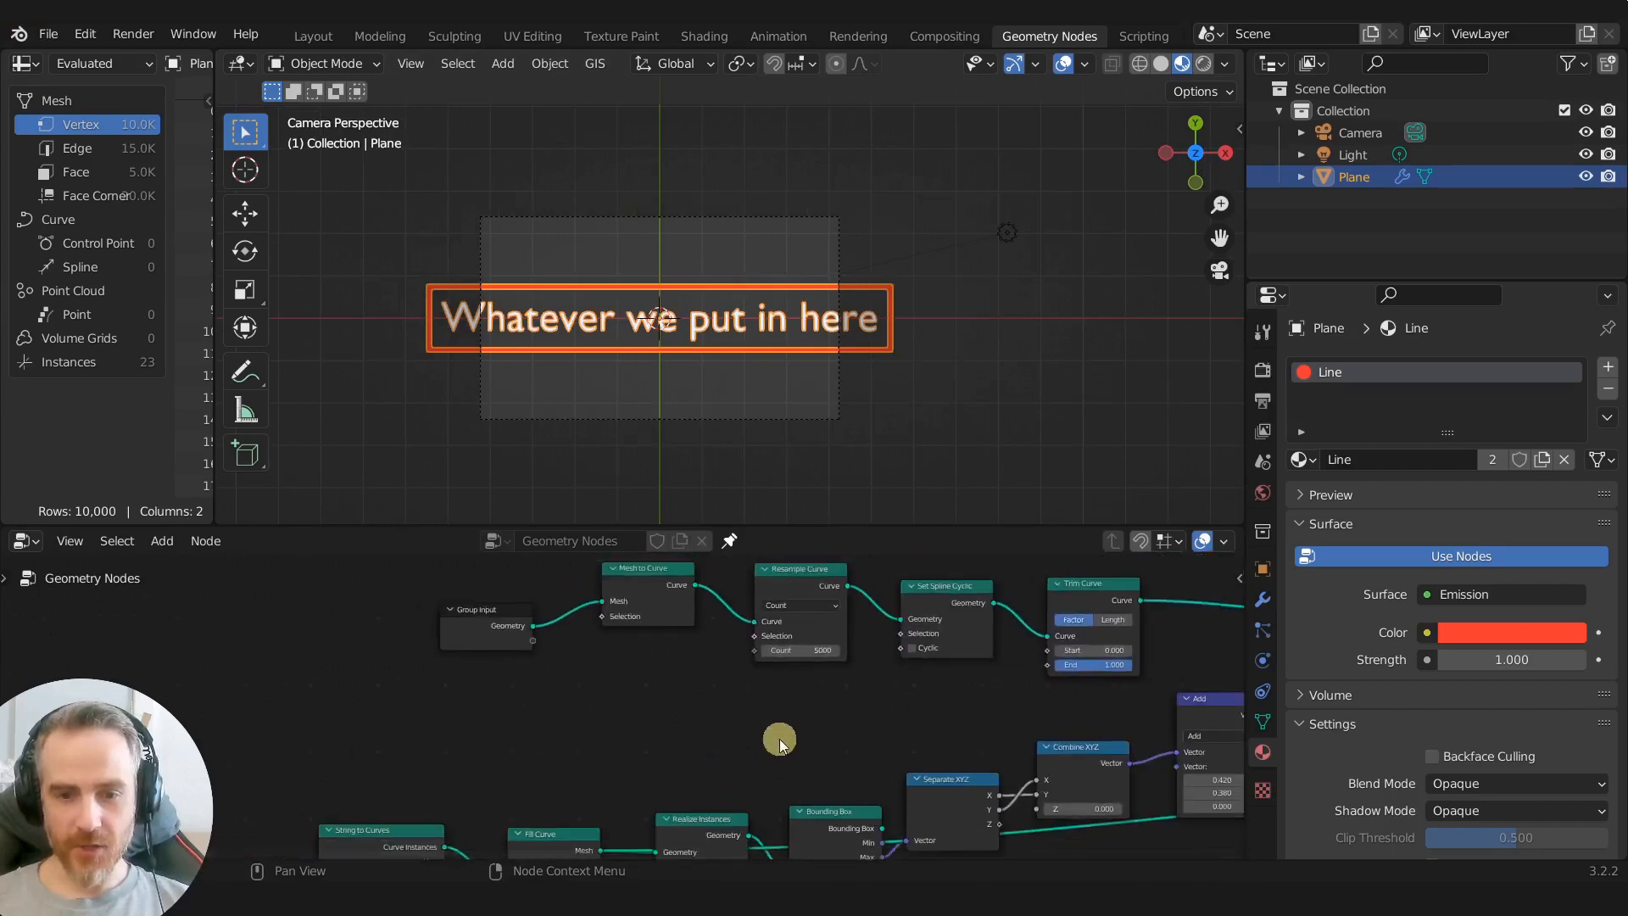
{"action": "middle_click_drag", "start_coordinate": [966, 688], "coordinate": [734, 705]}
{"action": "scroll", "coordinate": [625, 730], "scroll_direction": "up", "scroll_amount": 6}
{"action": "middle_click_drag", "start_coordinate": [877, 737], "coordinate": [642, 762]}
{"action": "mouse_move", "coordinate": [640, 723]}
{"action": "left_mouse_down"}
{"action": "mouse_move", "coordinate": [484, 702]}
{"action": "mouse_move", "coordinate": [633, 709]}
{"action": "mouse_move", "coordinate": [581, 712]}
{"action": "mouse_move", "coordinate": [494, 786]}
{"action": "mouse_move", "coordinate": [556, 692]}
{"action": "mouse_move", "coordinate": [617, 691]}
{"action": "mouse_move", "coordinate": [581, 684]}
{"action": "mouse_move", "coordinate": [627, 727]}
{"action": "left_mouse_up"}
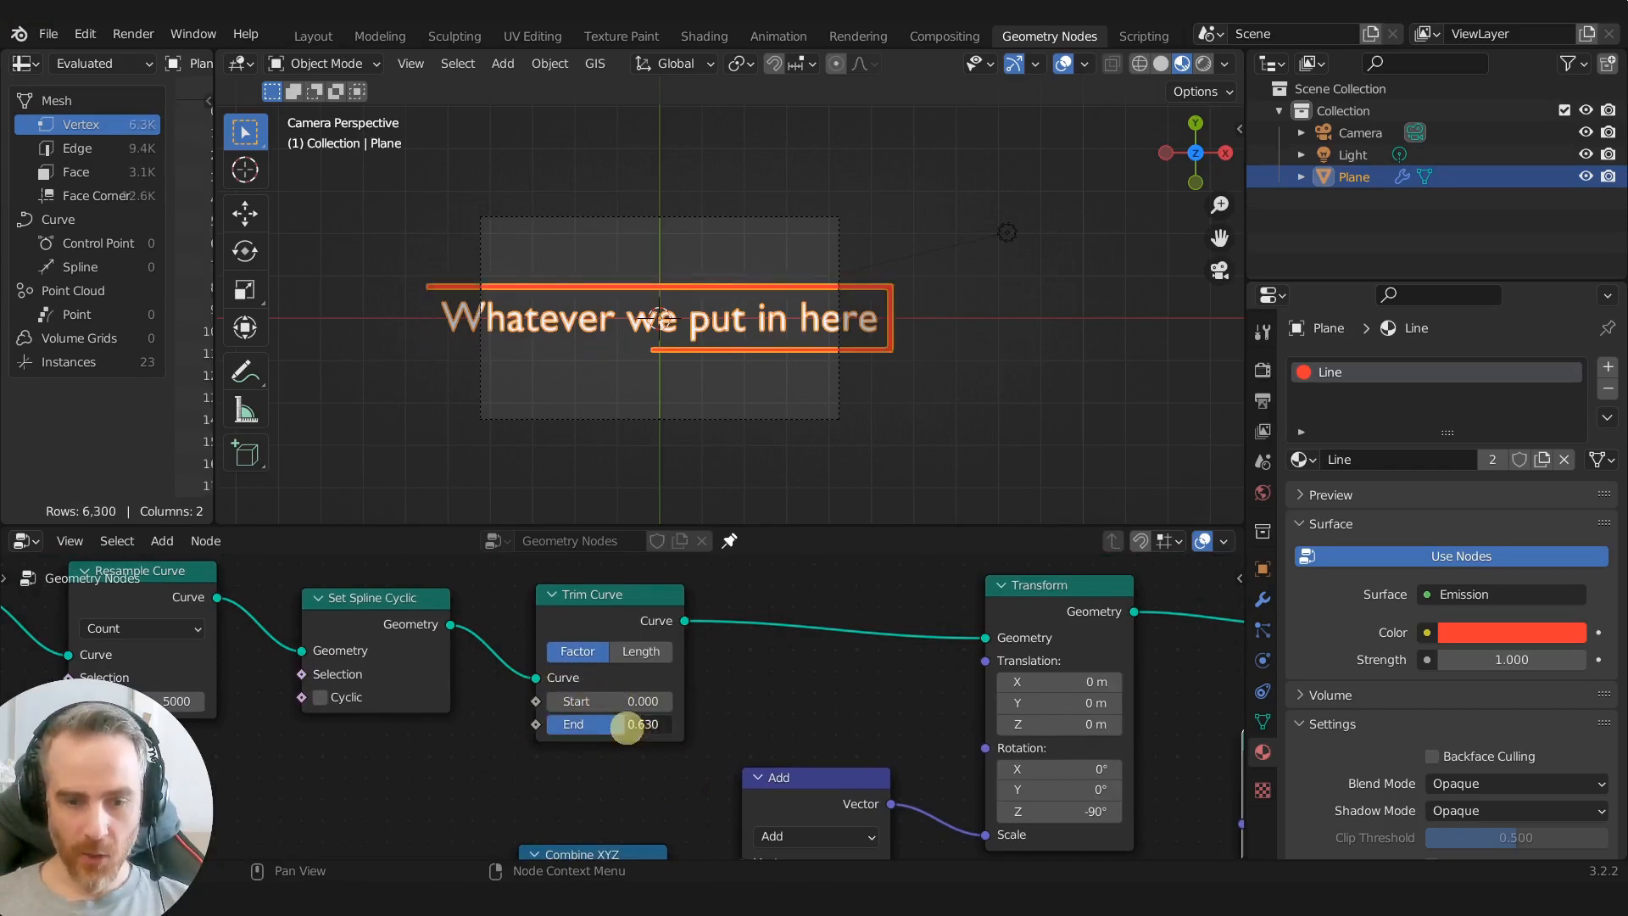
{"action": "key", "text": "Return"}
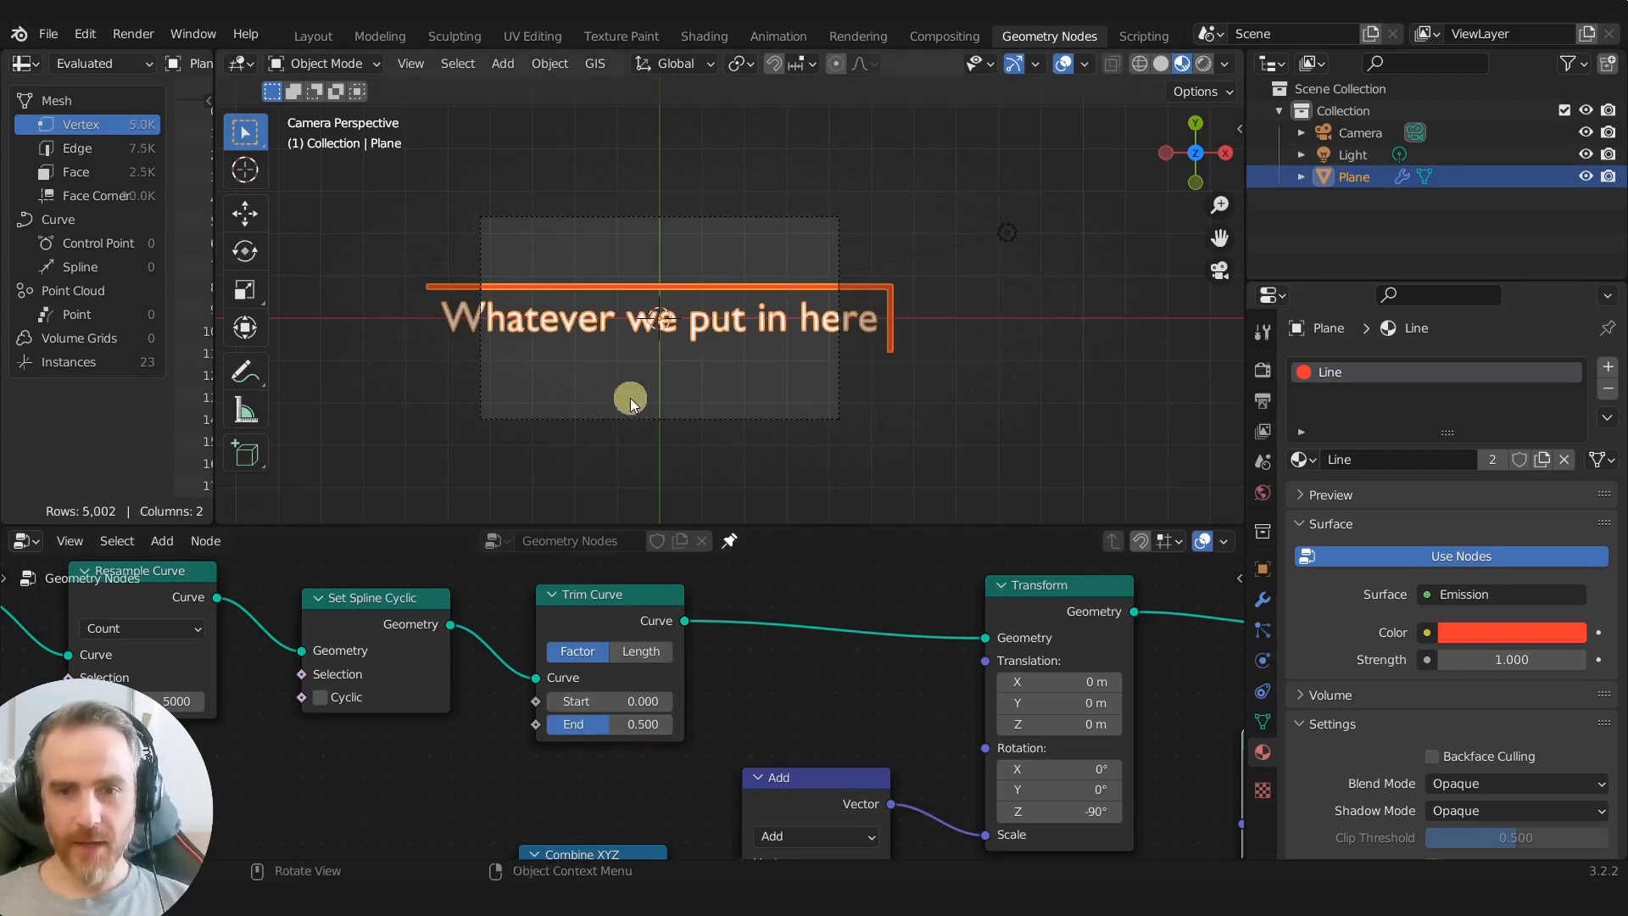
Step: Change the String to Curves text to "Hi" to test the outline's automatic sizing on short text
{"action": "middle_click_drag", "start_coordinate": [647, 574], "coordinate": [817, 594]}
{"action": "middle_click_drag", "start_coordinate": [506, 644], "coordinate": [653, 754]}
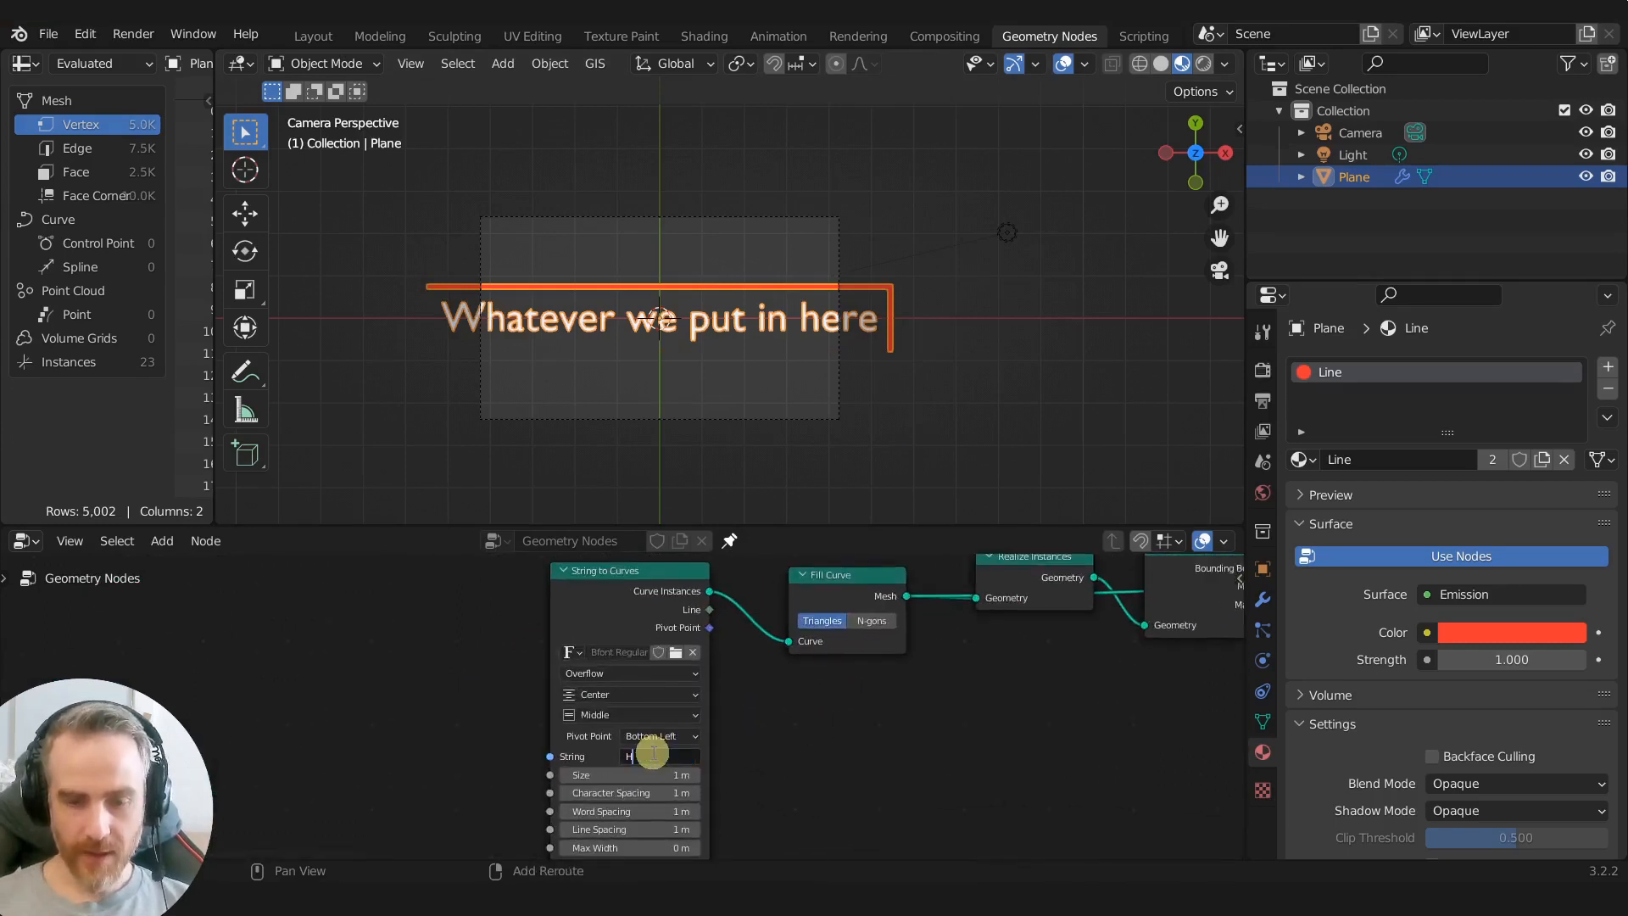
{"action": "left_click", "coordinate": [653, 754]}
{"action": "type", "text": "Hi"}
{"action": "key", "text": "Return"}
Step: Test the outline's sizing with a first name and with "blenderfrenzy.com" as the String to Curves text
{"action": "scroll", "coordinate": [652, 753], "scroll_direction": "up", "scroll_amount": 2}
{"action": "left_click", "coordinate": [651, 767]}
{"action": "type", "text": "Justin"}
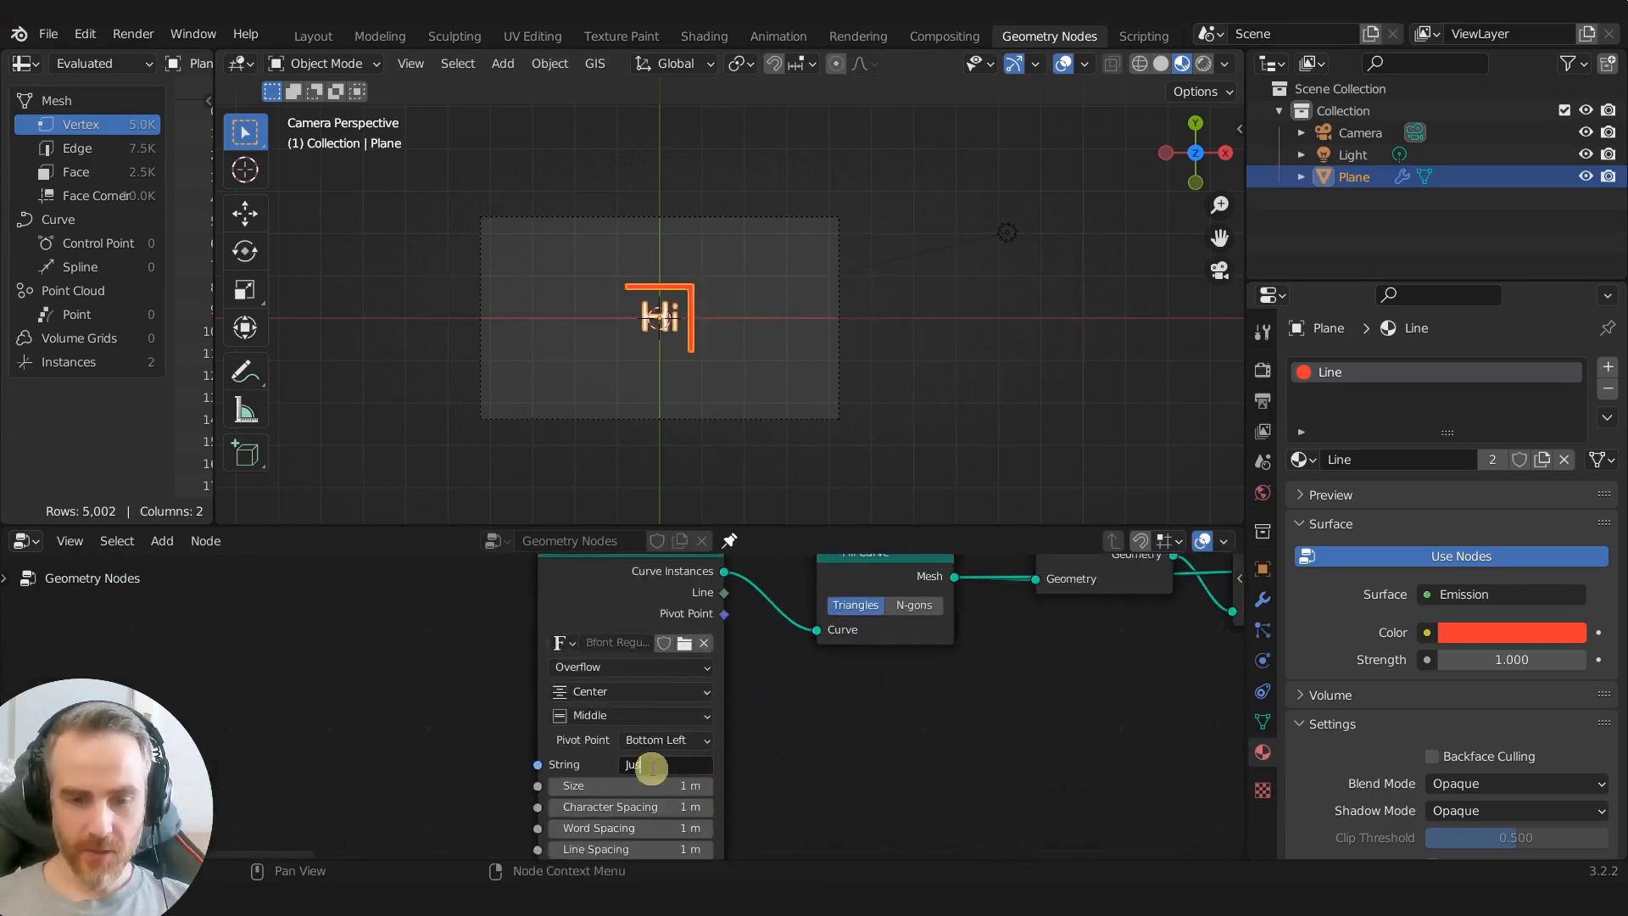
{"action": "key", "text": "Return"}
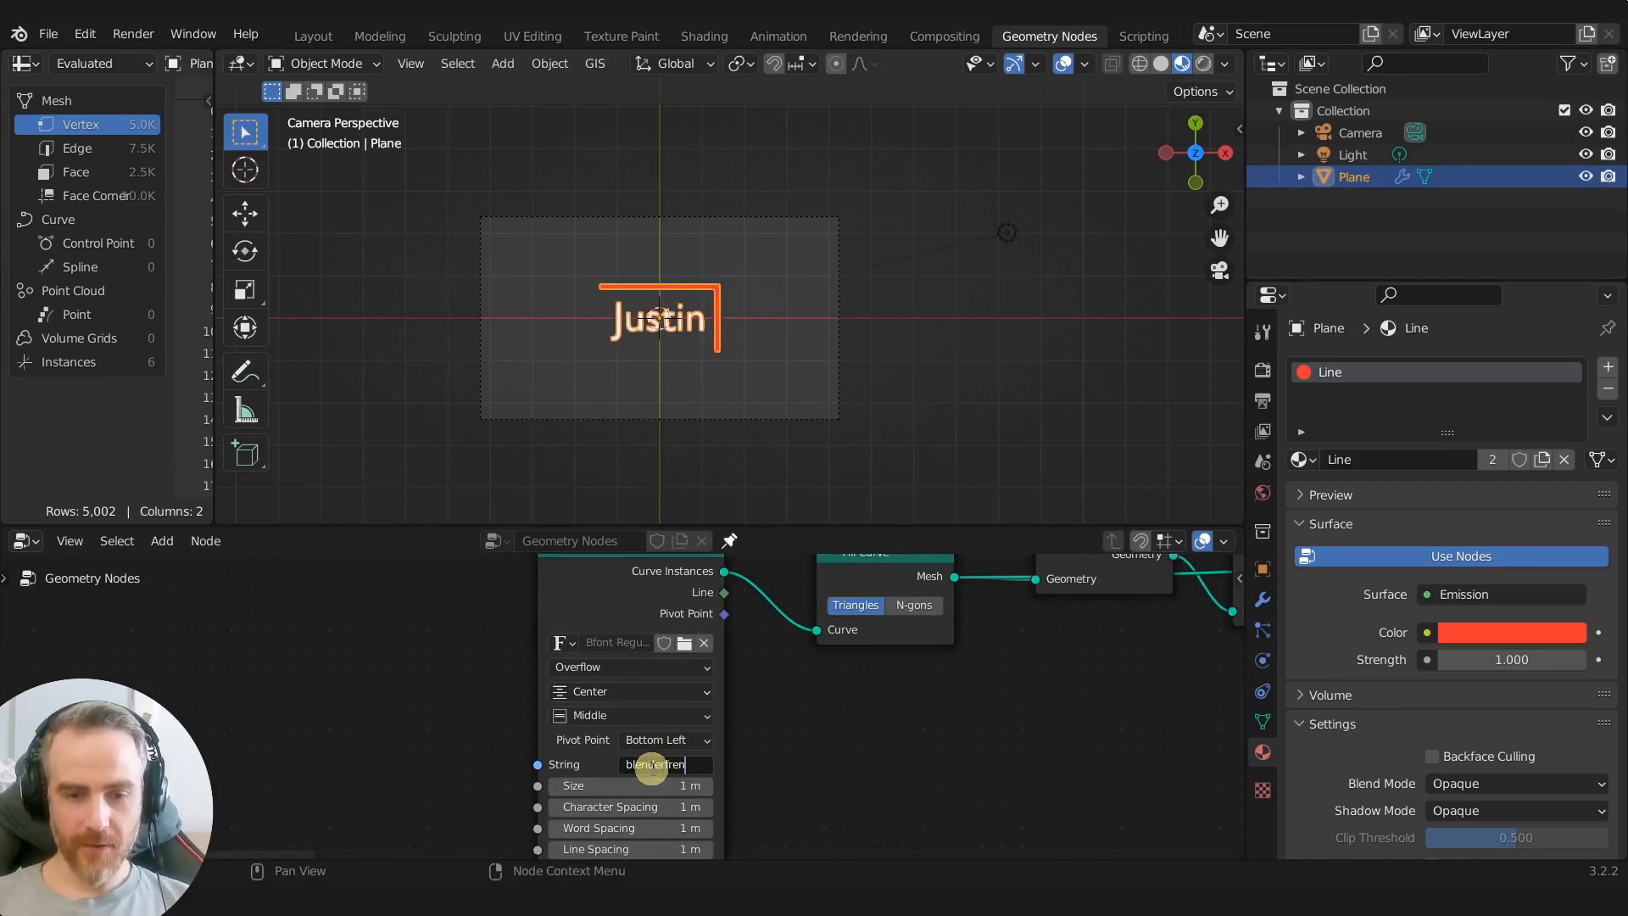
{"action": "type", "text": "om"}
{"action": "key", "text": "Return"}
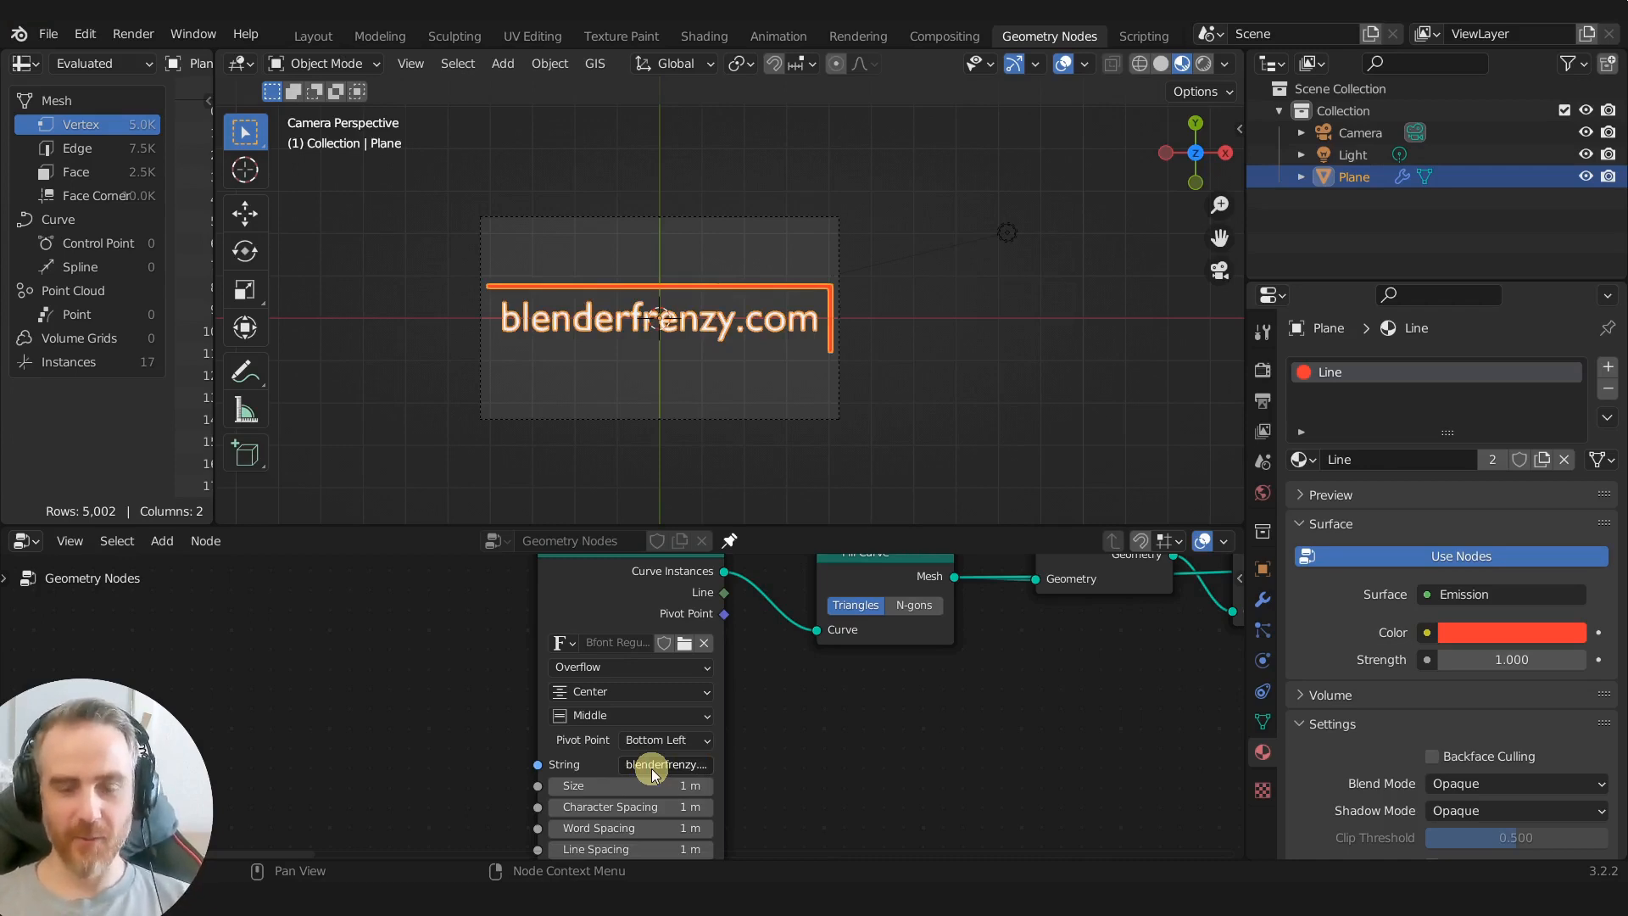
Step: Change the String to Curves text to "FREEBIES!"
{"action": "left_click", "coordinate": [651, 766]}
{"action": "type", "text": "FREEBIES!"}
{"action": "key", "text": "Return"}
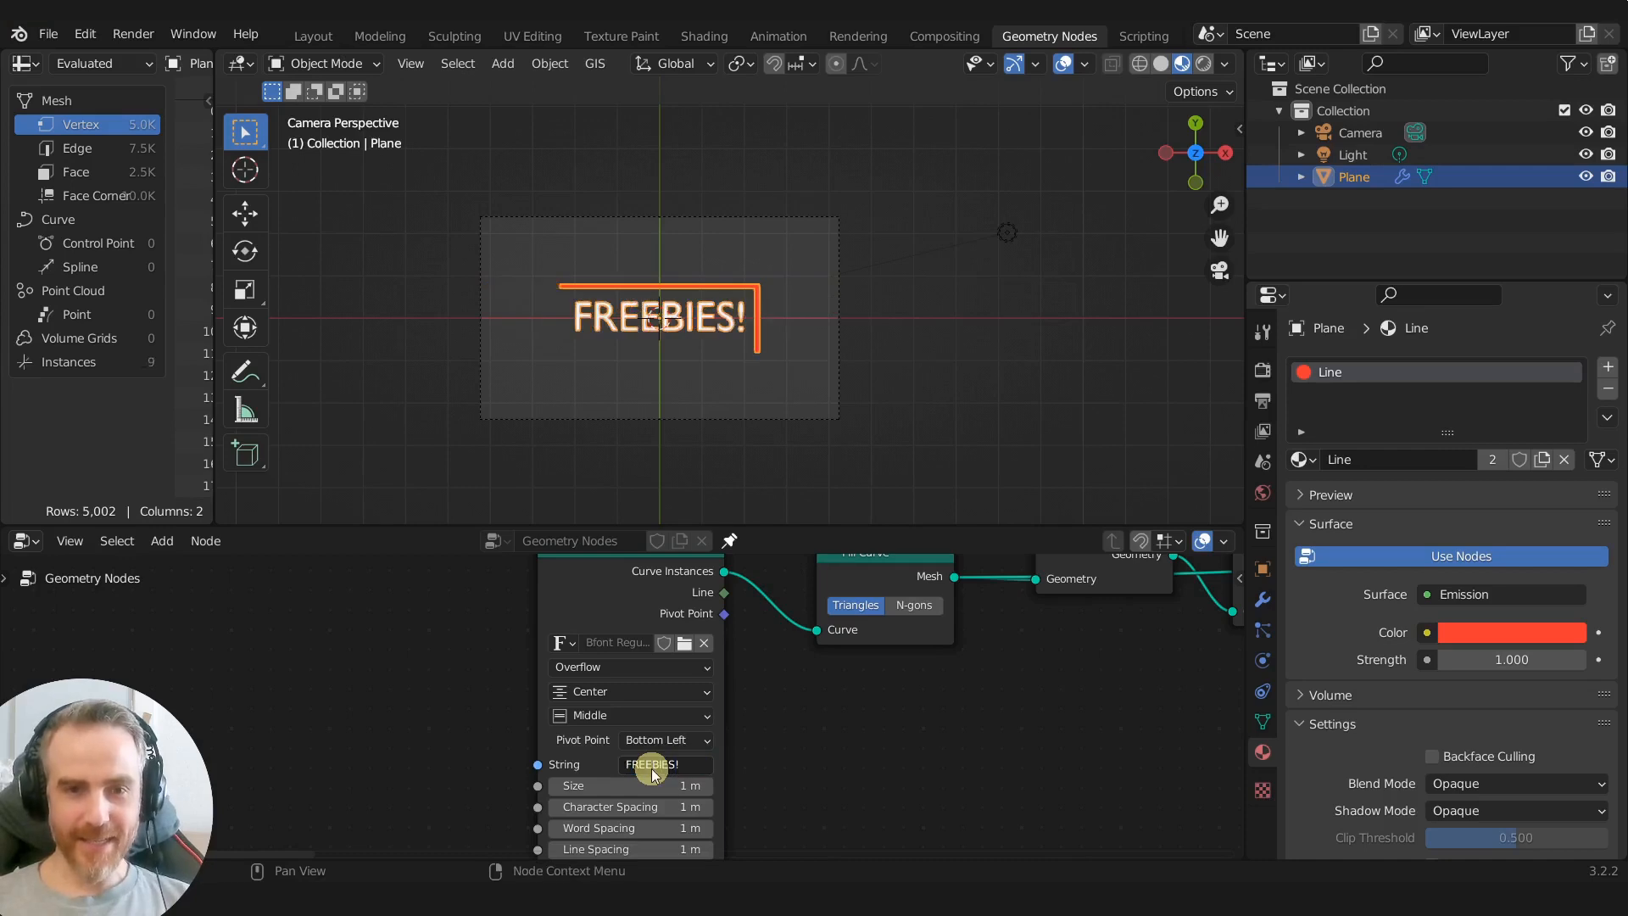
Step: Set the Trim Curve node's End factor to 1.000 to draw the complete outline
{"action": "scroll", "coordinate": [950, 686], "scroll_direction": "down", "scroll_amount": 2}
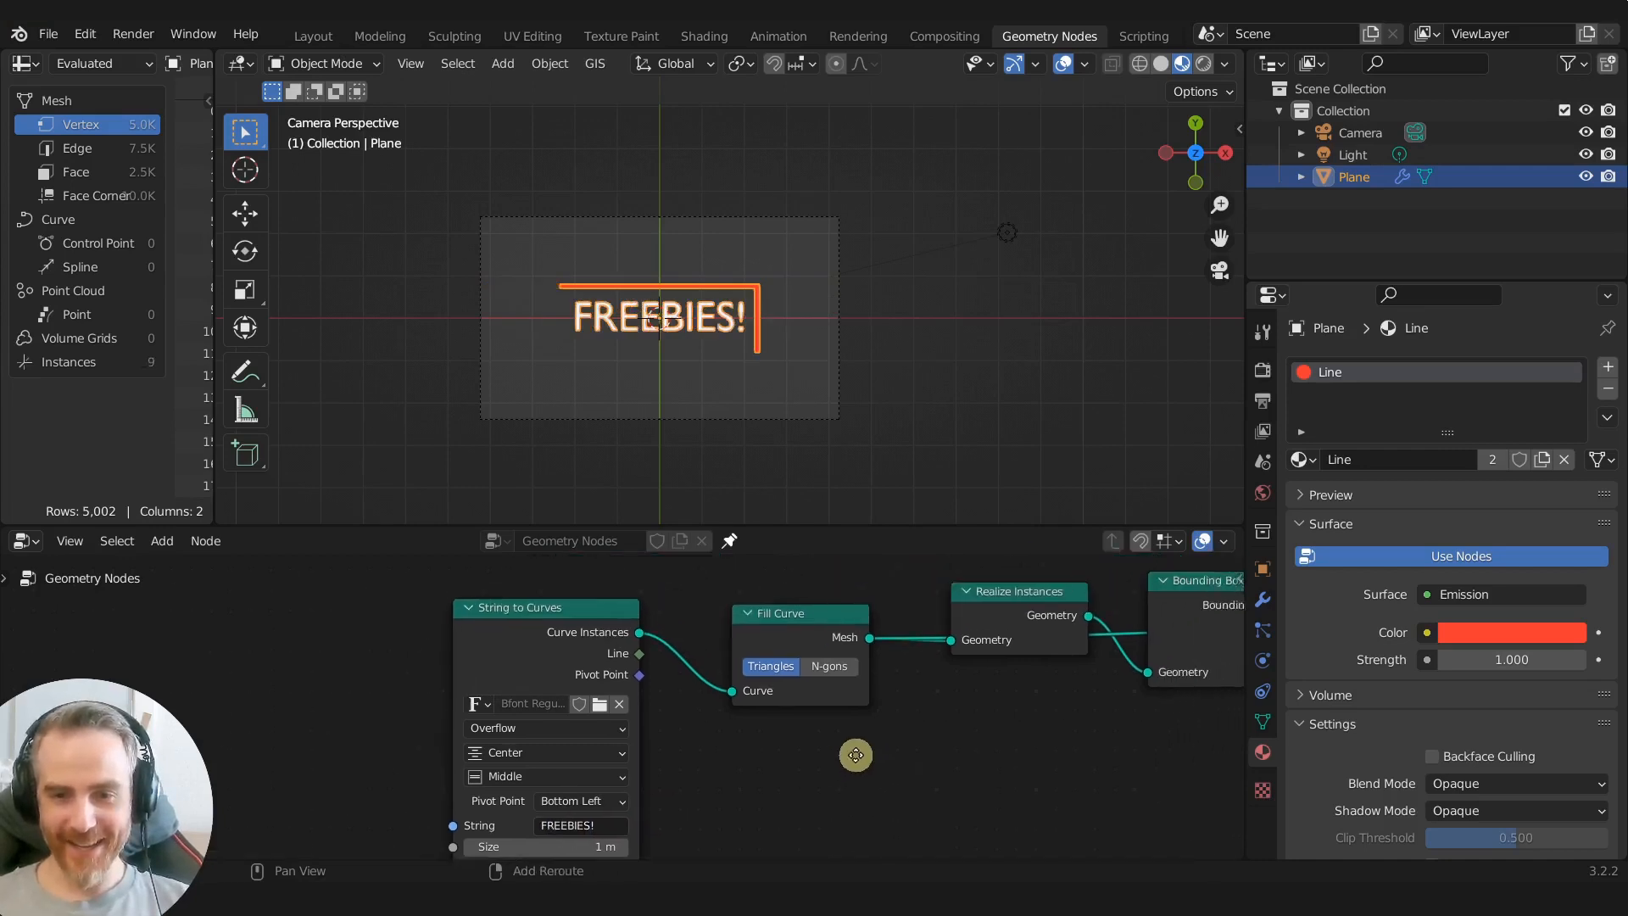
{"action": "scroll", "coordinate": [672, 781], "scroll_direction": "down", "scroll_amount": 4}
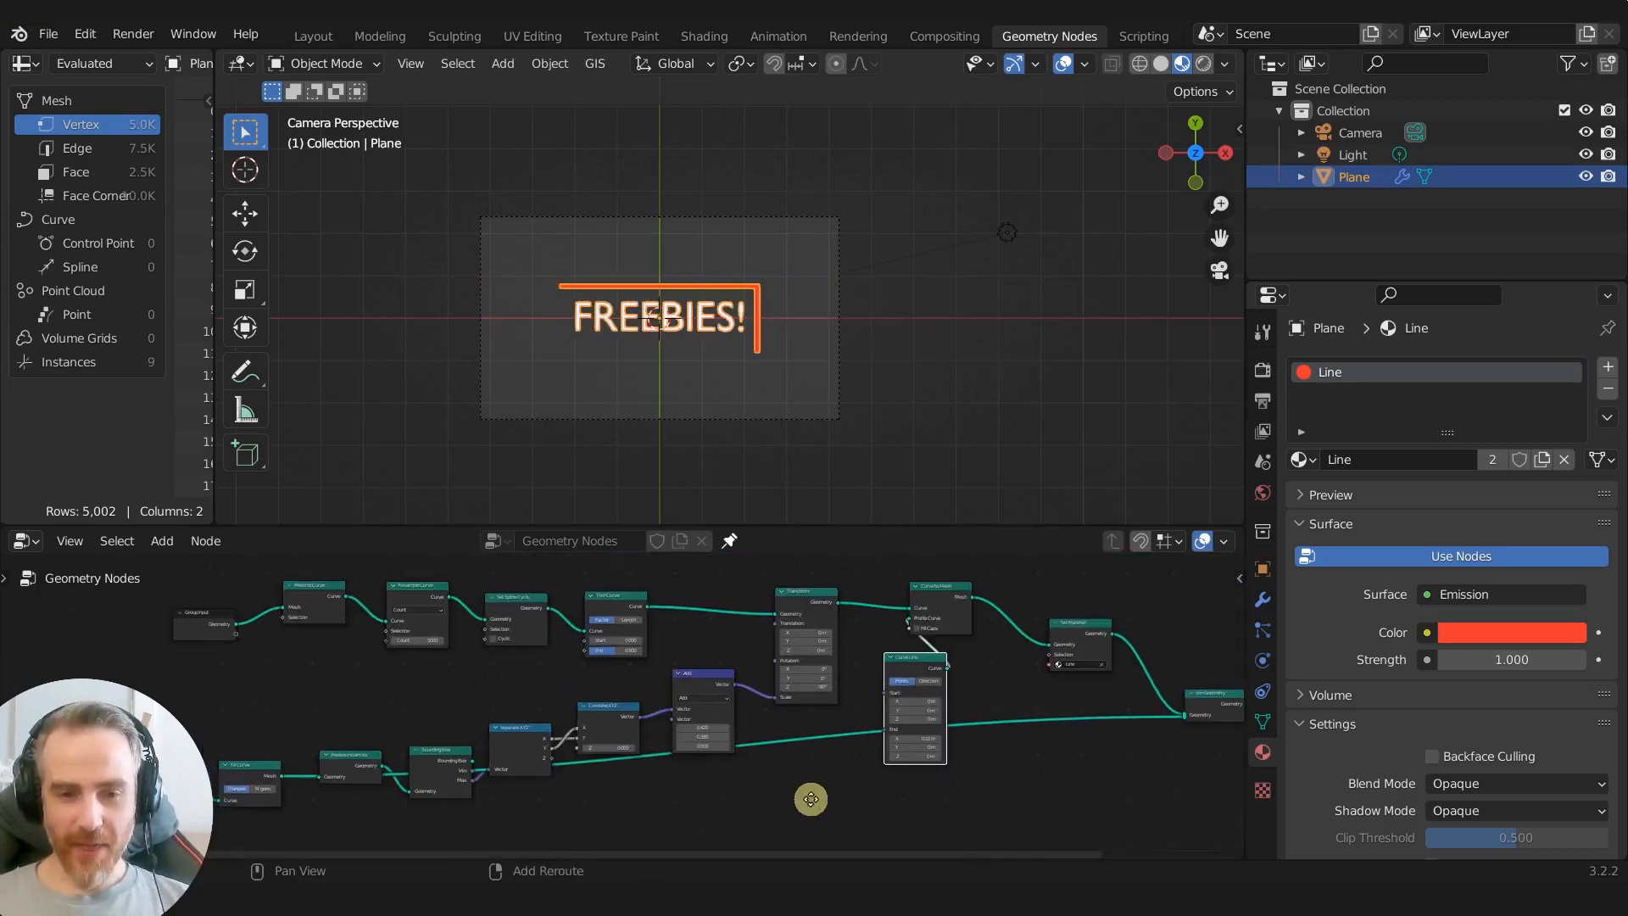
{"action": "scroll", "coordinate": [676, 691], "scroll_direction": "up", "scroll_amount": 2}
{"action": "left_click_drag", "start_coordinate": [764, 643], "coordinate": [804, 644]}
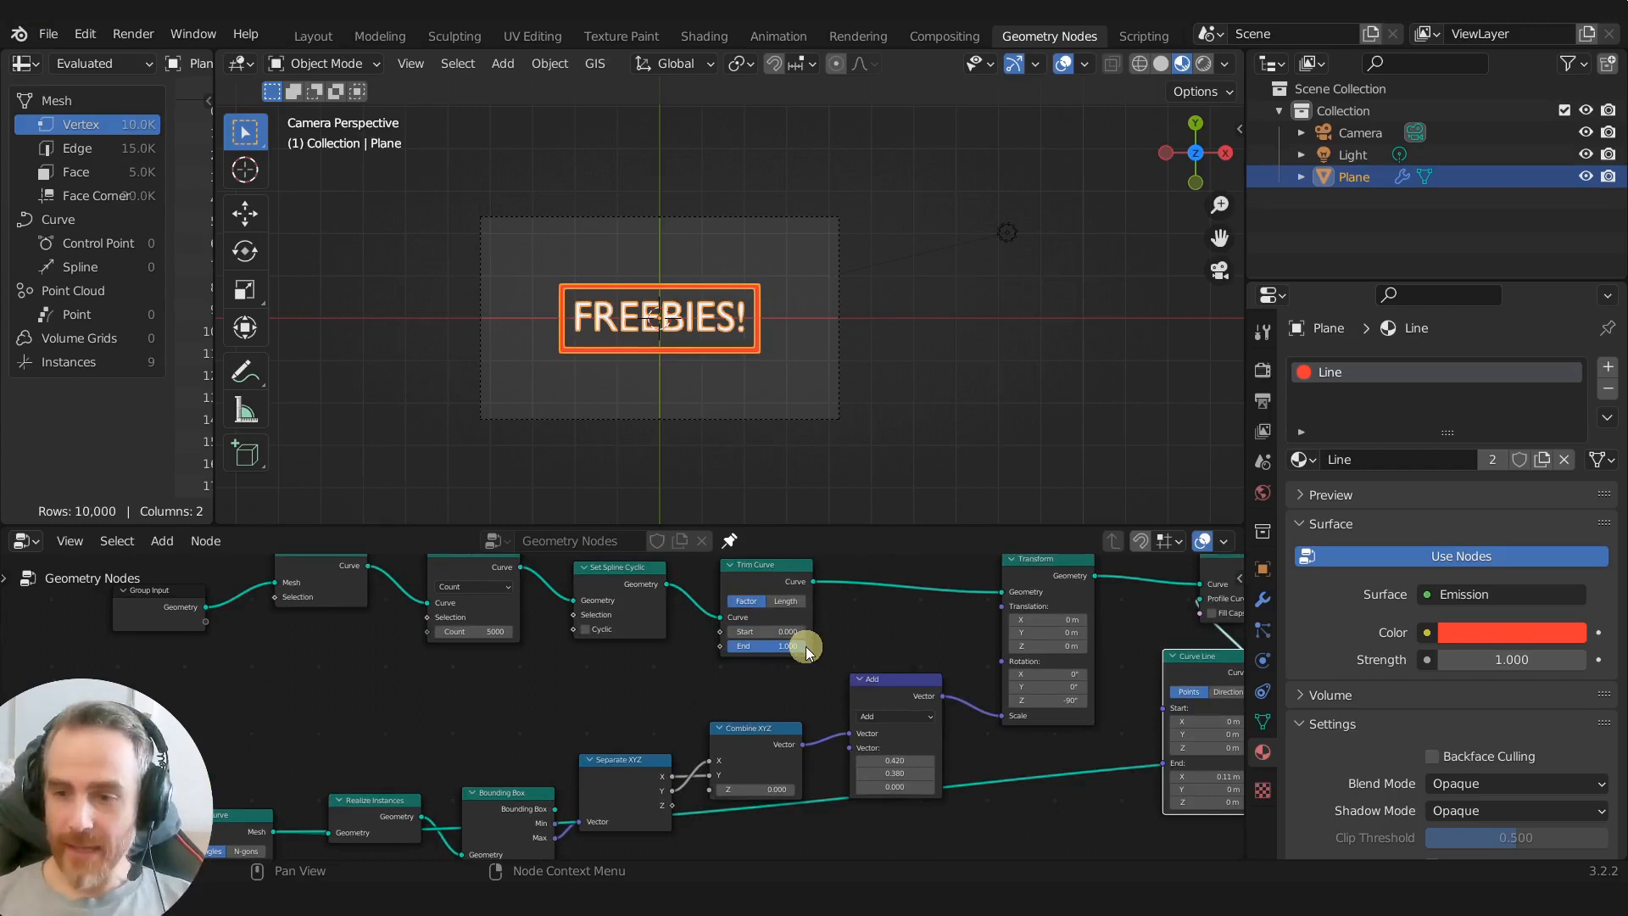
{"action": "scroll", "coordinate": [730, 700], "scroll_direction": "down", "scroll_amount": 2}
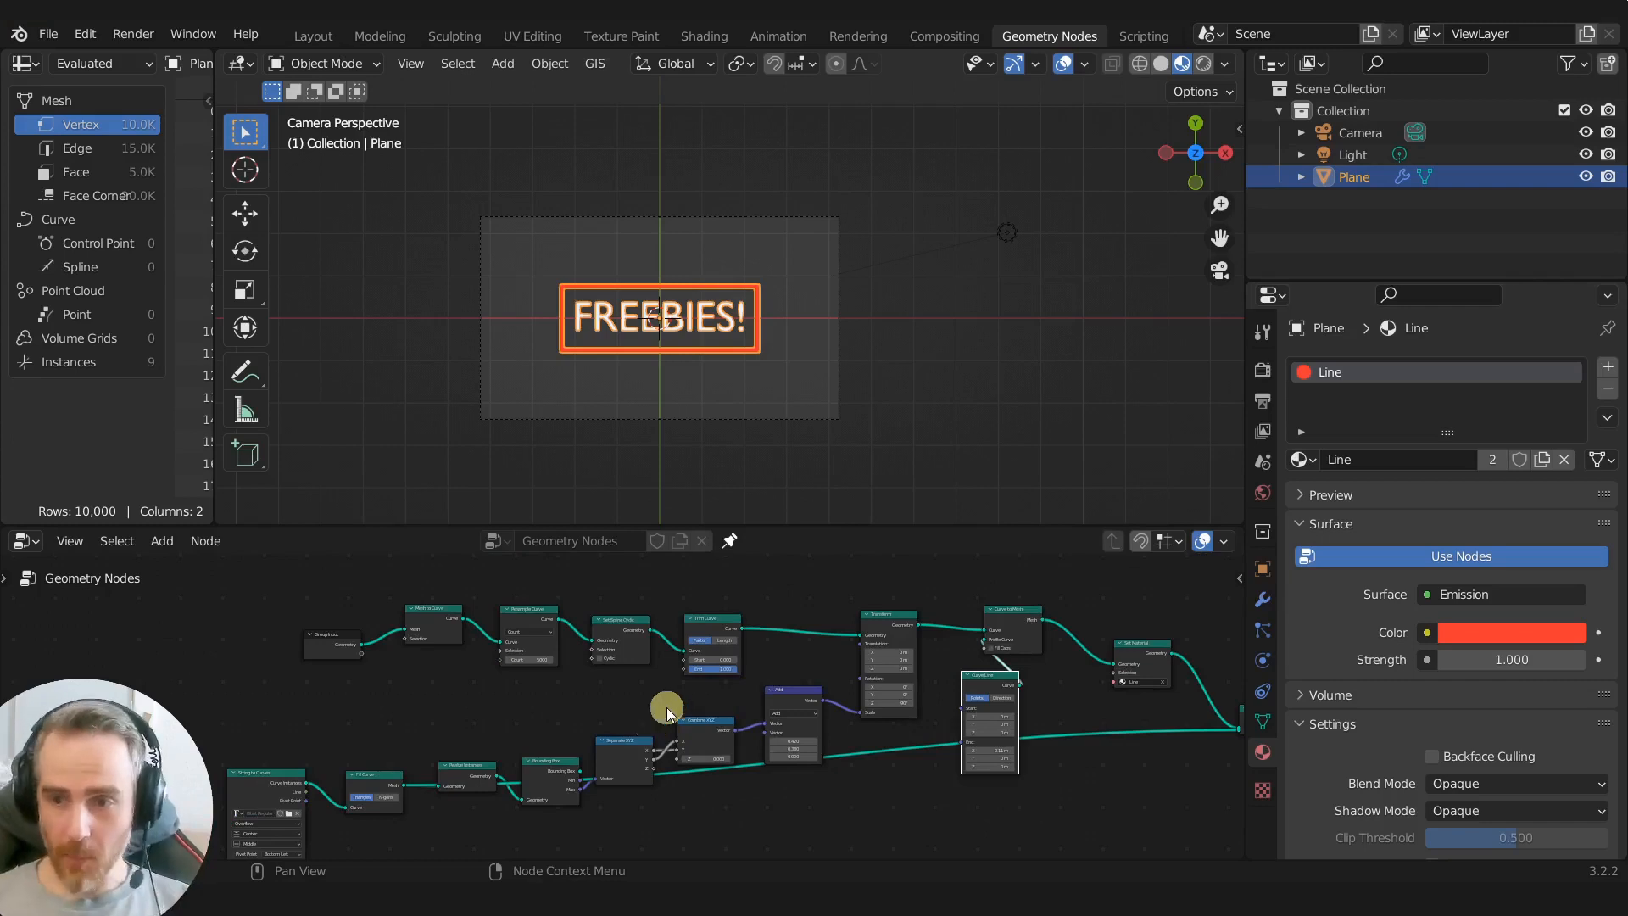
Step: Show the plane's Geometry Nodes modifier settings and move the Group Input node farther away from the Mesh to Curve node
{"action": "left_click", "coordinate": [1261, 600]}
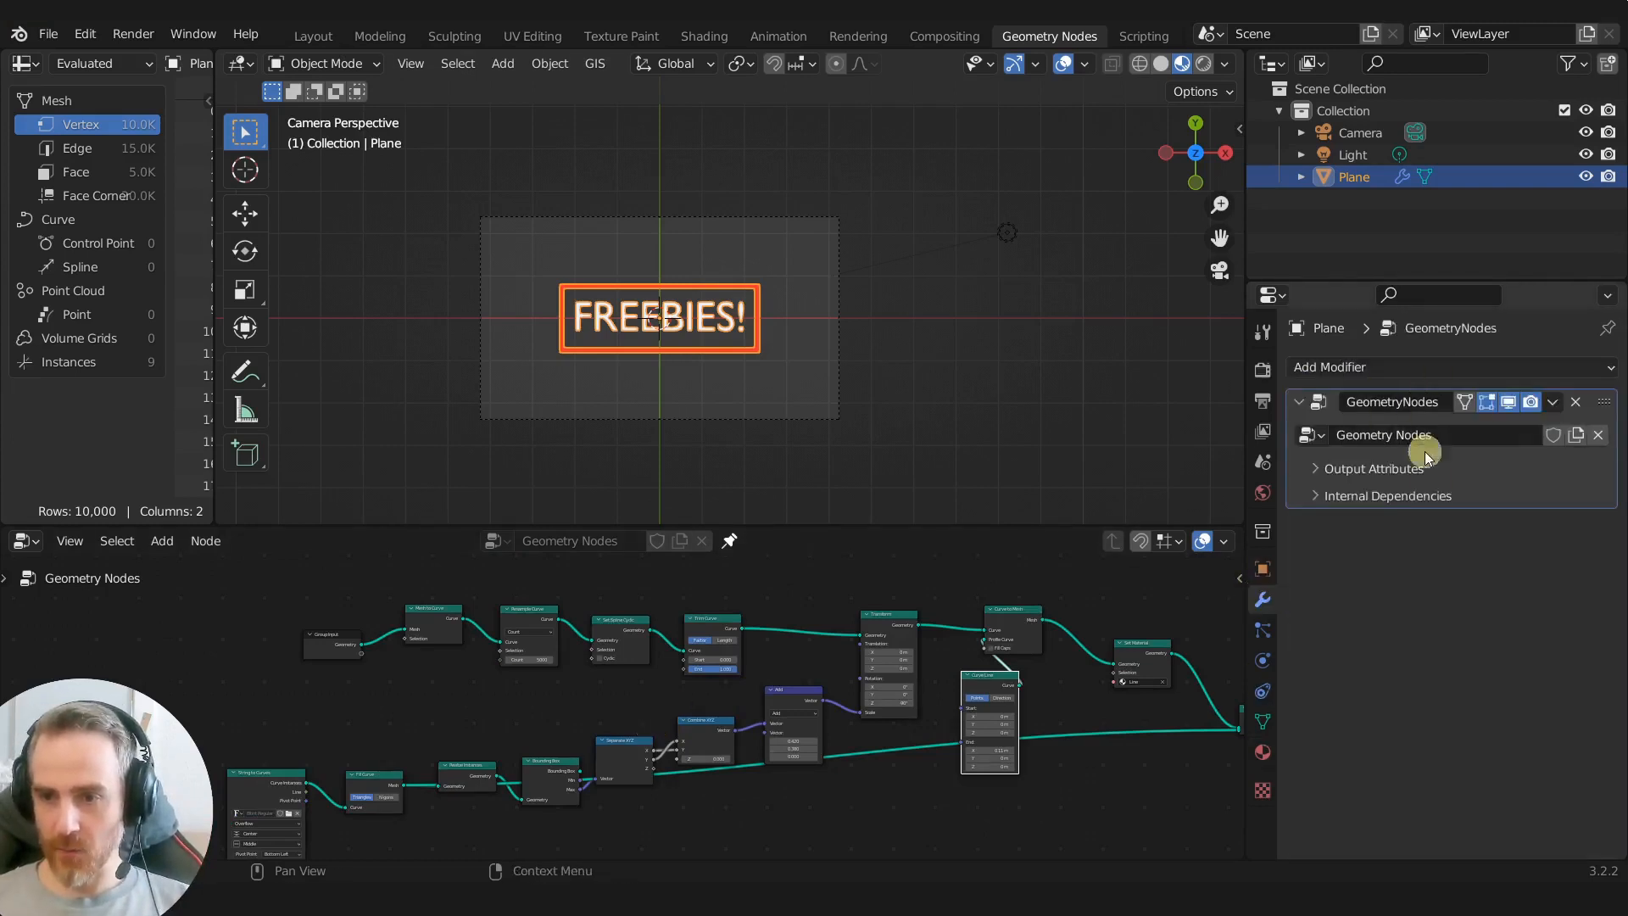
{"action": "scroll", "coordinate": [618, 703], "scroll_direction": "down", "scroll_amount": 5}
{"action": "middle_click_drag", "start_coordinate": [495, 692], "coordinate": [813, 663]}
{"action": "scroll", "coordinate": [744, 660], "scroll_direction": "up", "scroll_amount": 3}
{"action": "left_click_drag", "start_coordinate": [765, 628], "coordinate": [494, 639]}
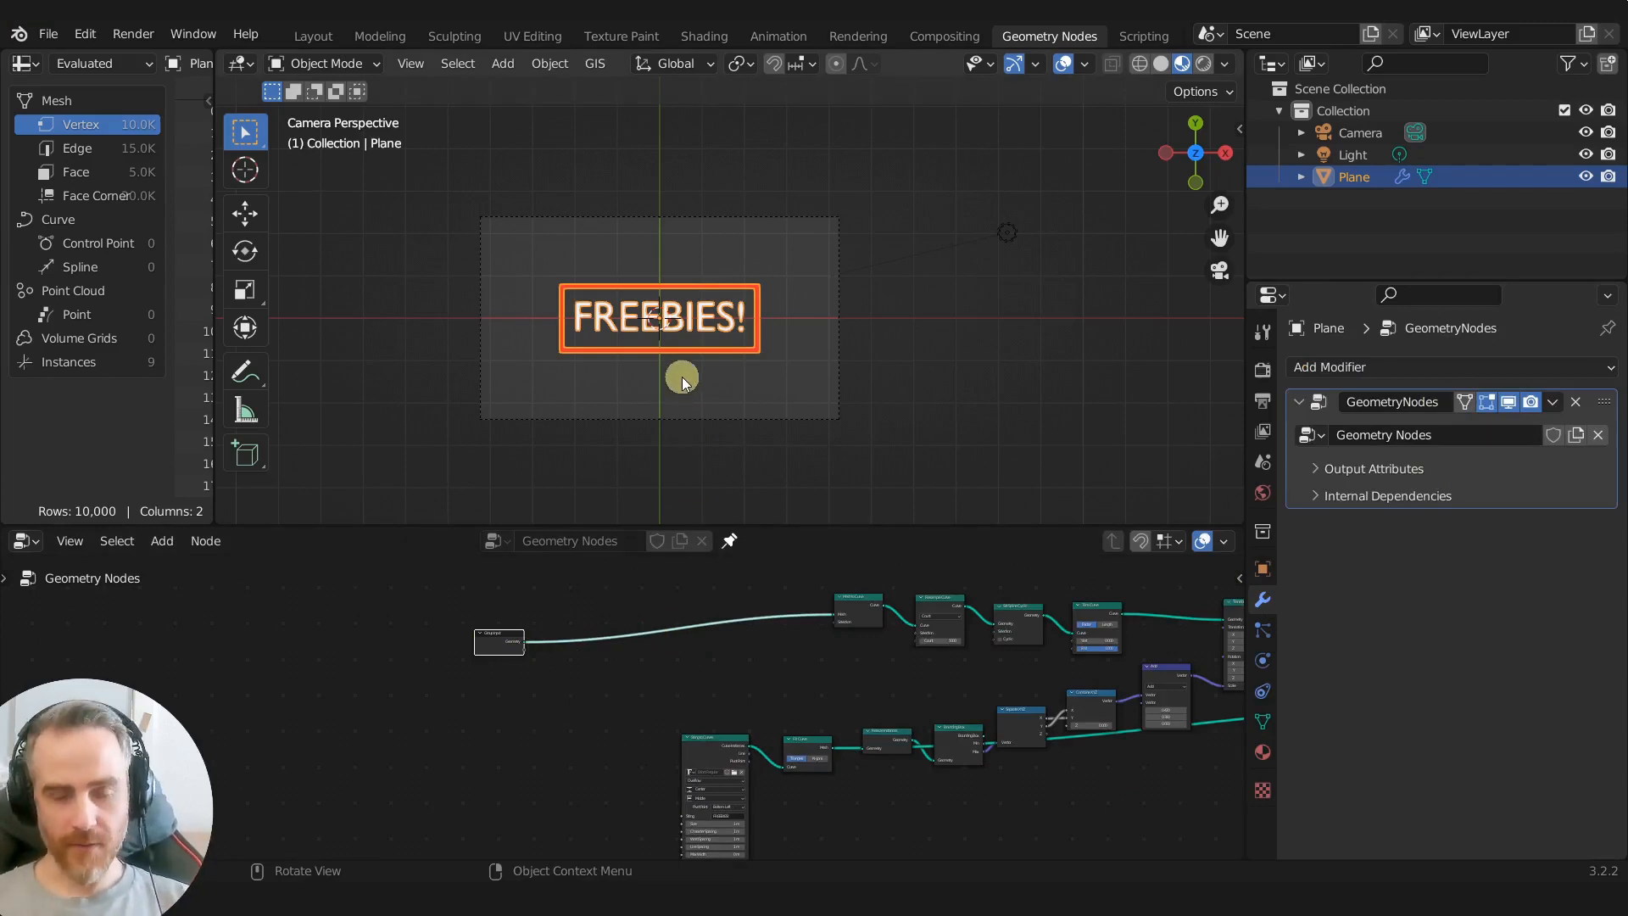
Step: Frame the text closely in the camera view and hide the viewport overlays
{"action": "scroll", "coordinate": [691, 309], "scroll_direction": "up", "scroll_amount": 4}
{"action": "middle_click_drag", "start_coordinate": [636, 314], "coordinate": [793, 314], "text": "shift"}
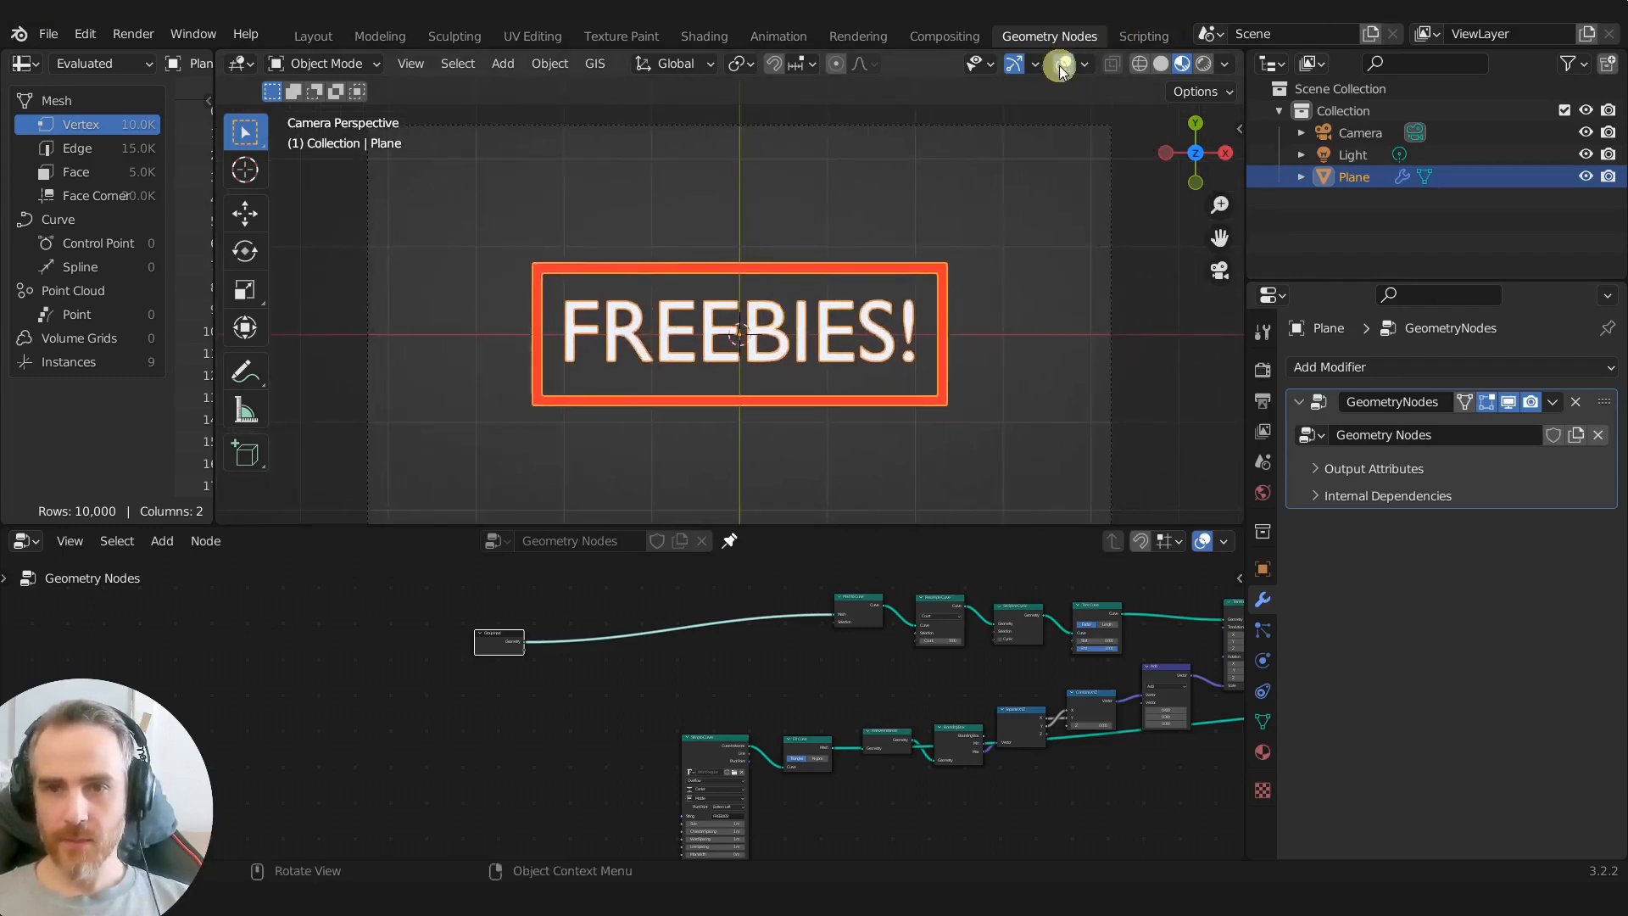
{"action": "left_click", "coordinate": [1060, 66]}
{"action": "mouse_move", "coordinate": [930, 383]}
{"action": "middle_mouse_down", "text": "shift"}
{"action": "mouse_move", "coordinate": [844, 369]}
{"action": "mouse_move", "coordinate": [922, 353]}
{"action": "middle_mouse_up", "text": "shift"}
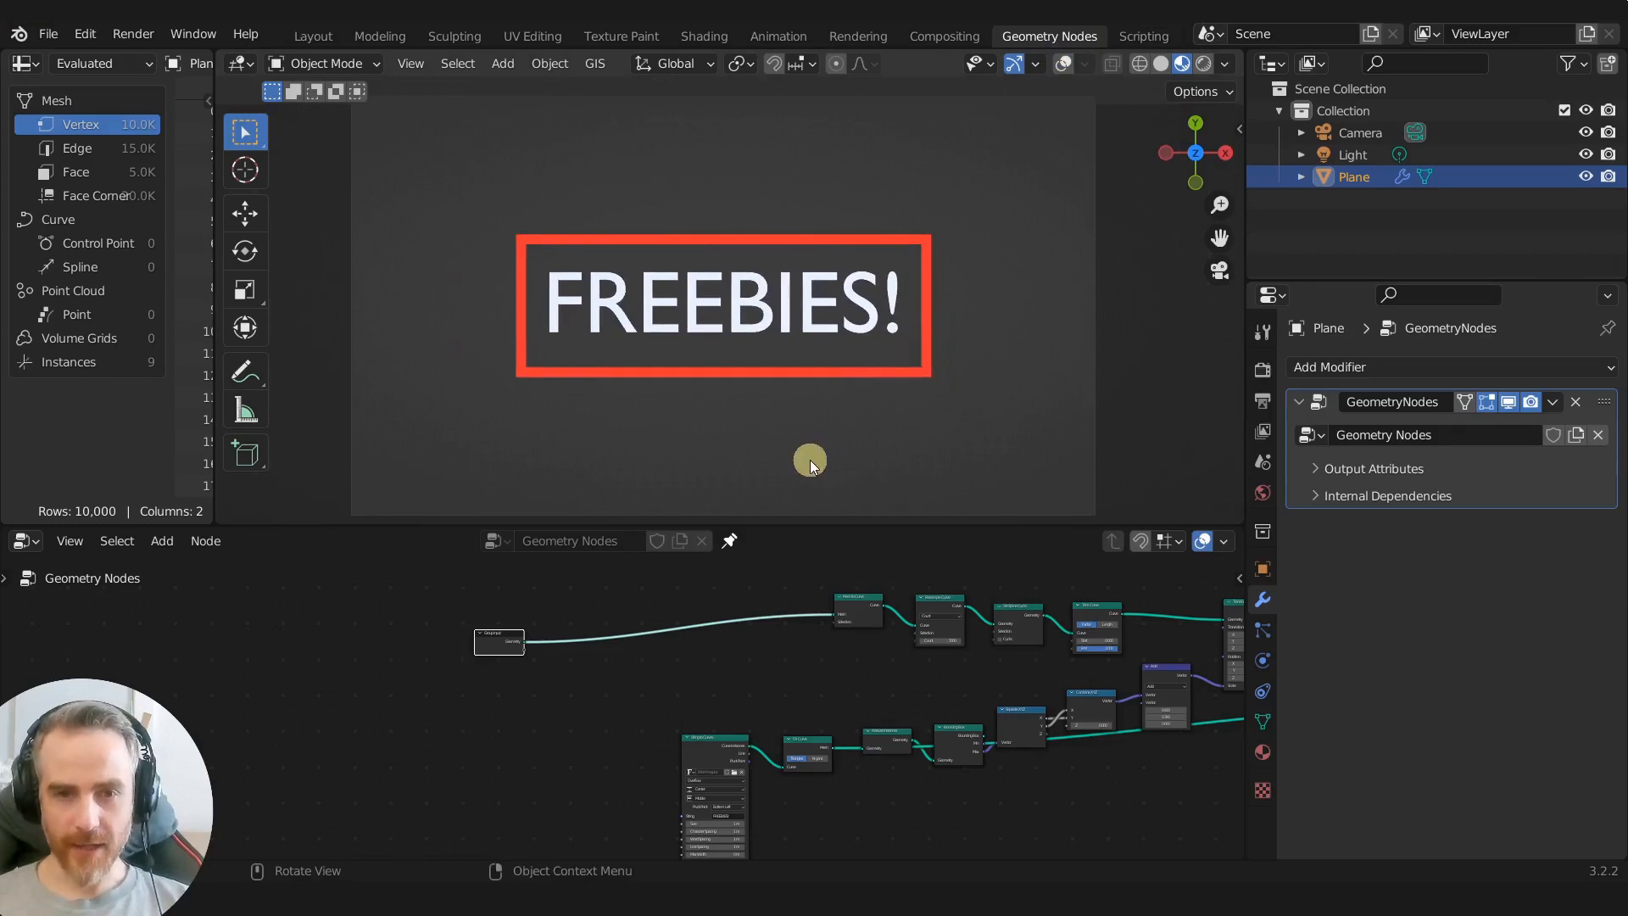
Step: Reposition the Group Input node and link its empty socket to the Curve Line node's End input to expose the outline thickness
{"action": "middle_click_drag", "start_coordinate": [697, 632], "coordinate": [644, 626]}
{"action": "left_click_drag", "start_coordinate": [459, 644], "coordinate": [603, 632]}
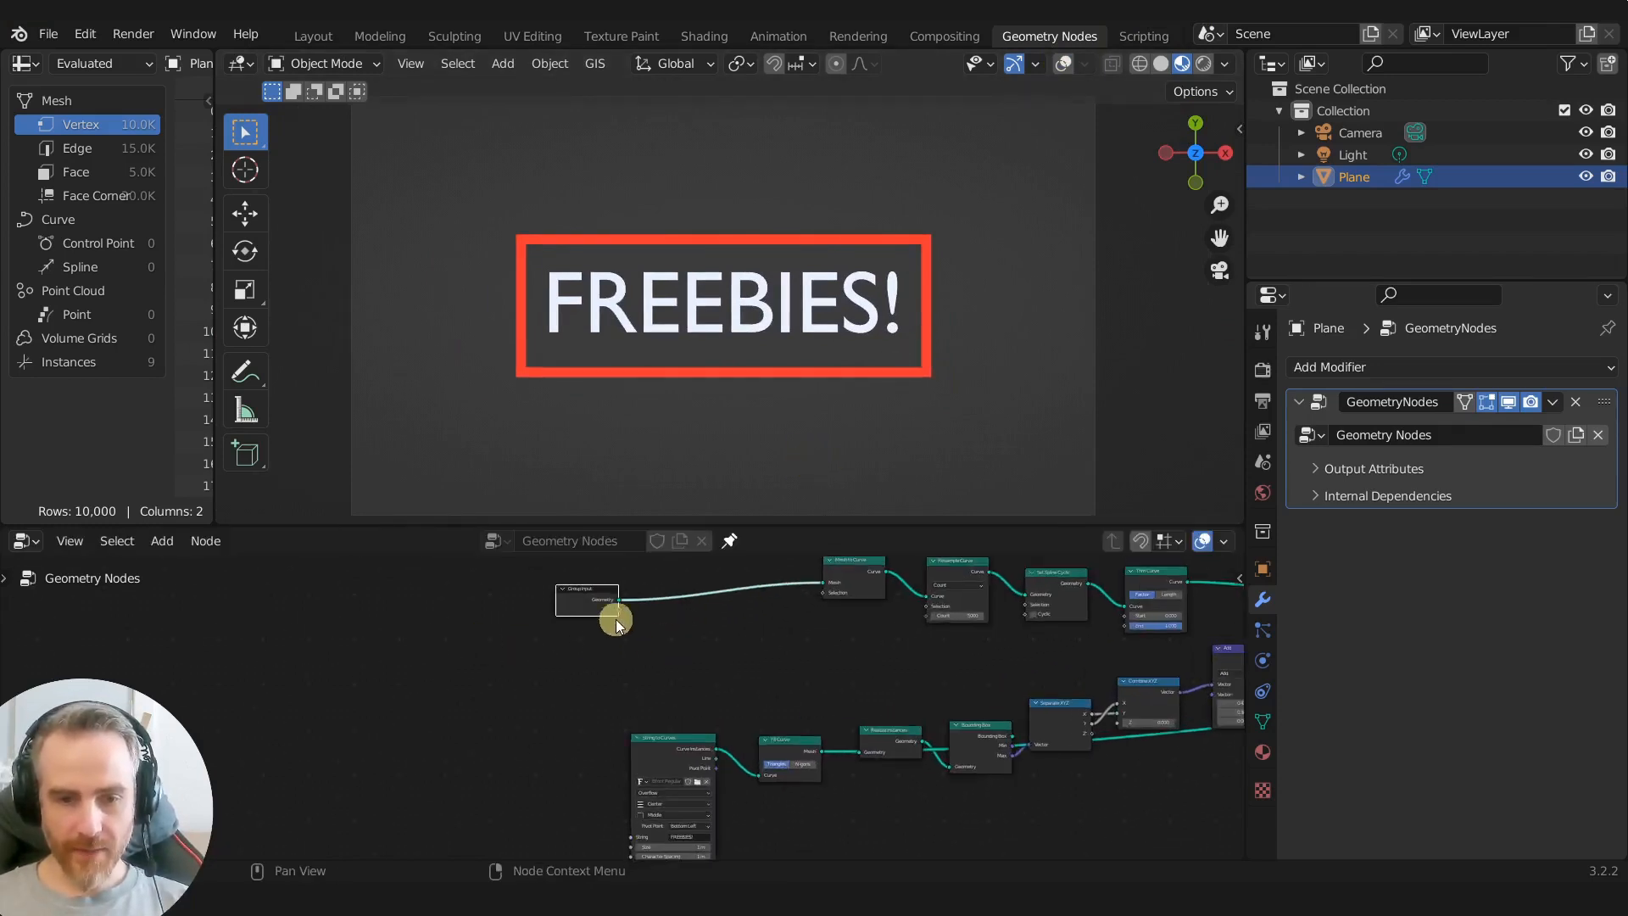
{"action": "scroll", "coordinate": [616, 604], "scroll_direction": "up", "scroll_amount": 3}
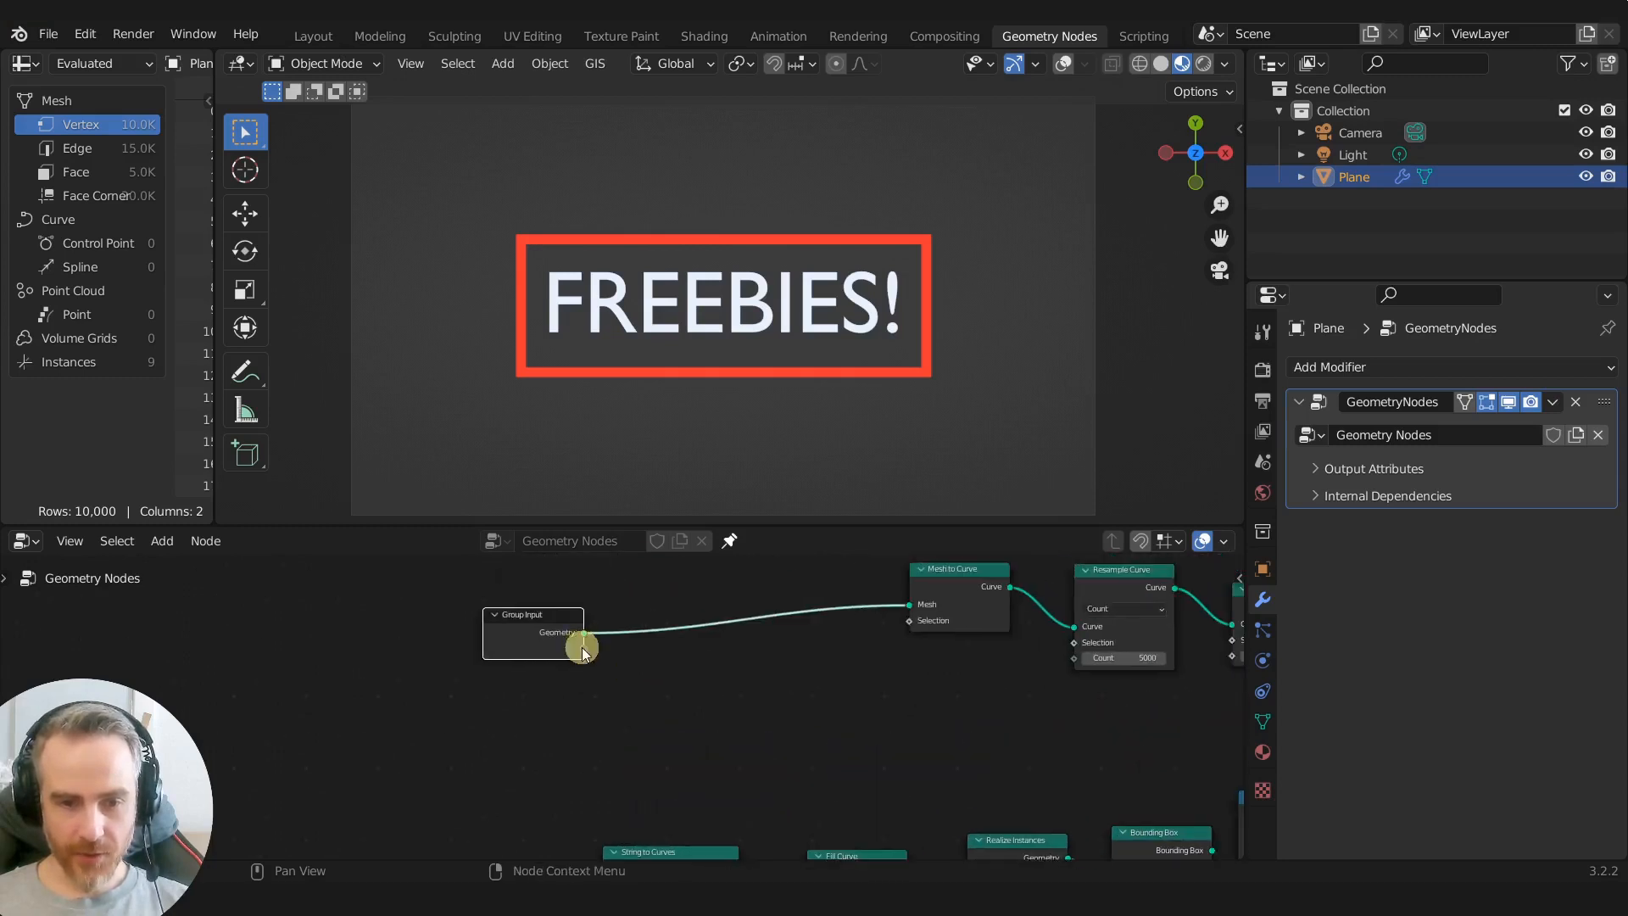
{"action": "scroll", "coordinate": [979, 715], "scroll_direction": "down", "scroll_amount": 3}
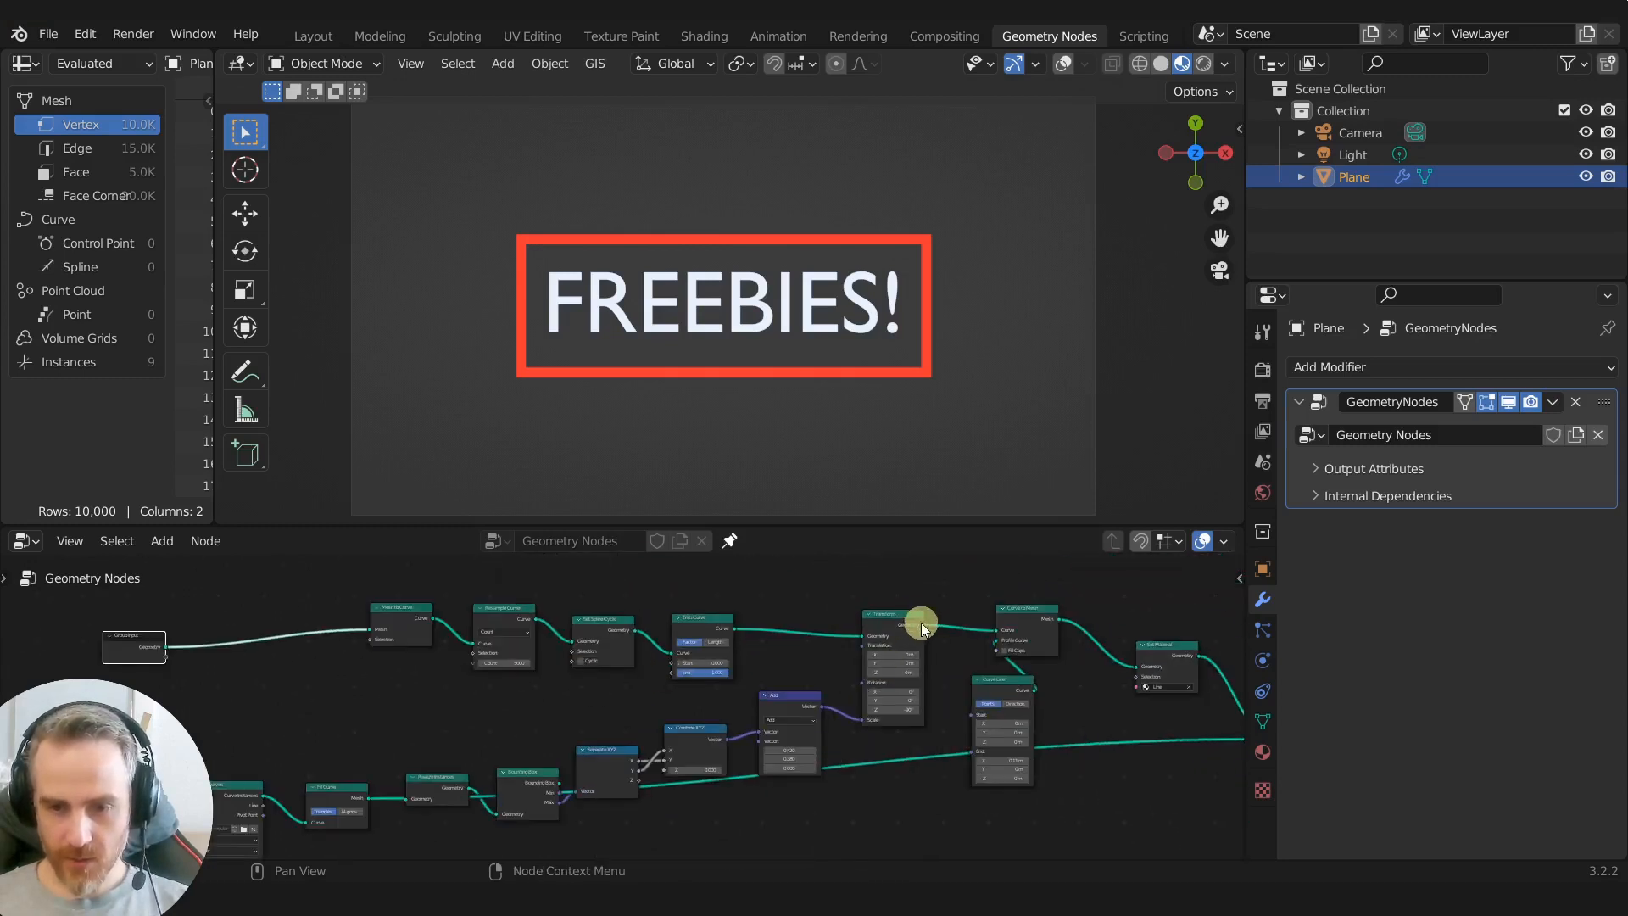
{"action": "middle_click_drag", "start_coordinate": [1060, 714], "coordinate": [882, 690]}
{"action": "left_click_drag", "start_coordinate": [827, 657], "coordinate": [855, 647]}
{"action": "middle_click_drag", "start_coordinate": [796, 726], "coordinate": [1102, 726]}
{"action": "mouse_move", "coordinate": [1113, 725]}
{"action": "left_mouse_down"}
{"action": "mouse_move", "coordinate": [262, 639]}
{"action": "mouse_move", "coordinate": [1116, 725]}
{"action": "left_mouse_up"}
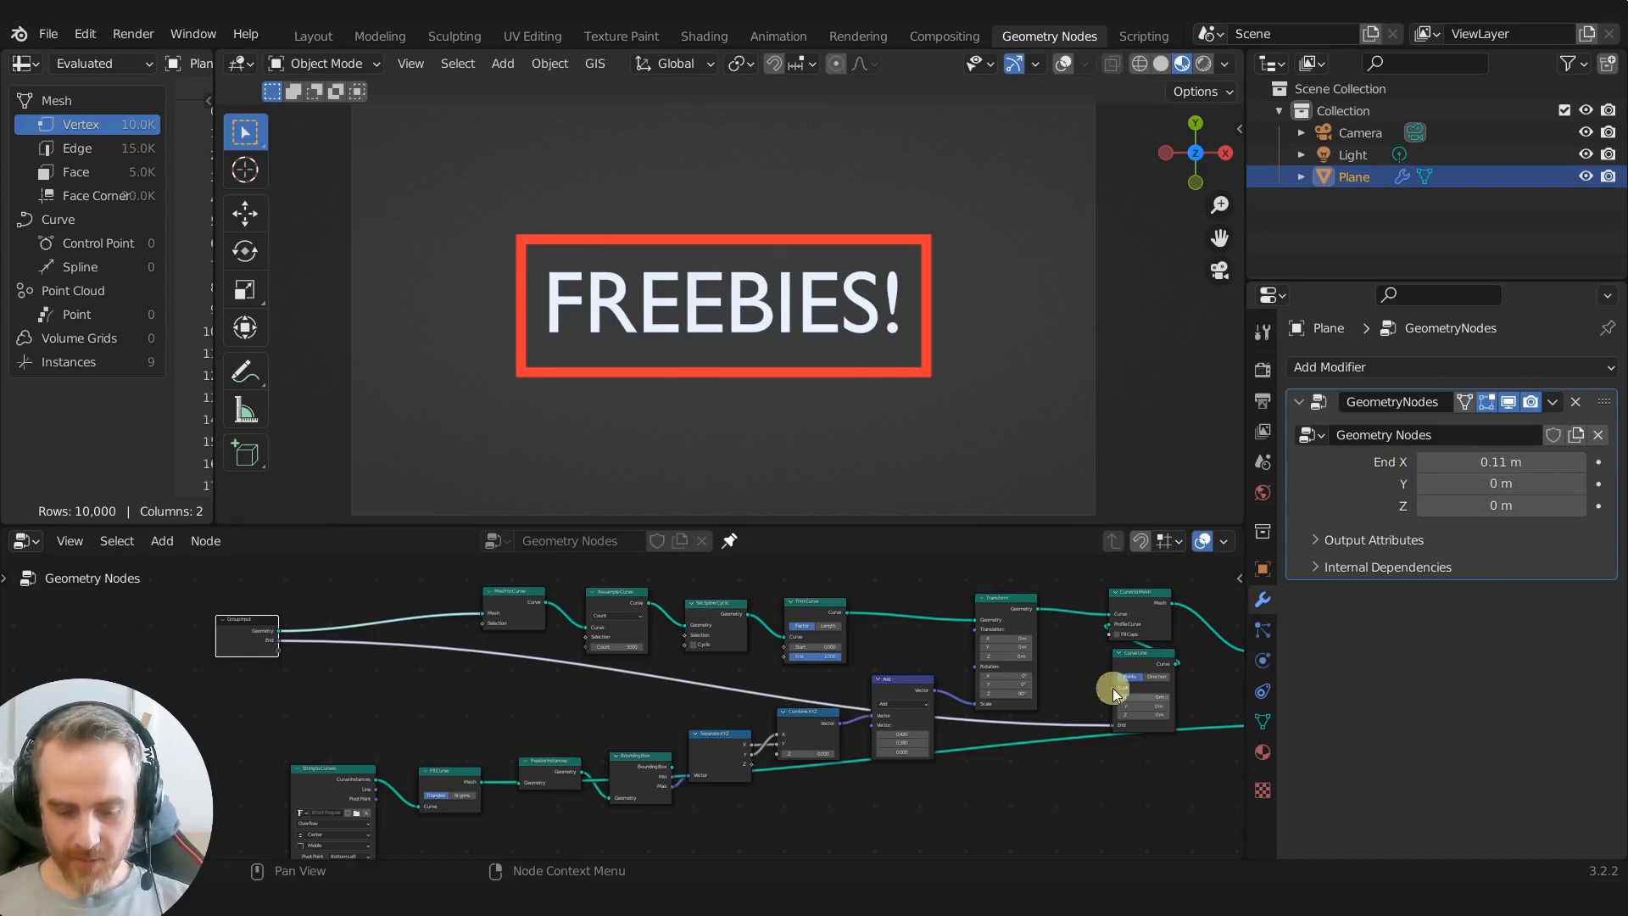
Step: Rename the group input End to "Thickness" and set its X value to 0.244 m in the modifier
{"action": "key", "text": "n"}
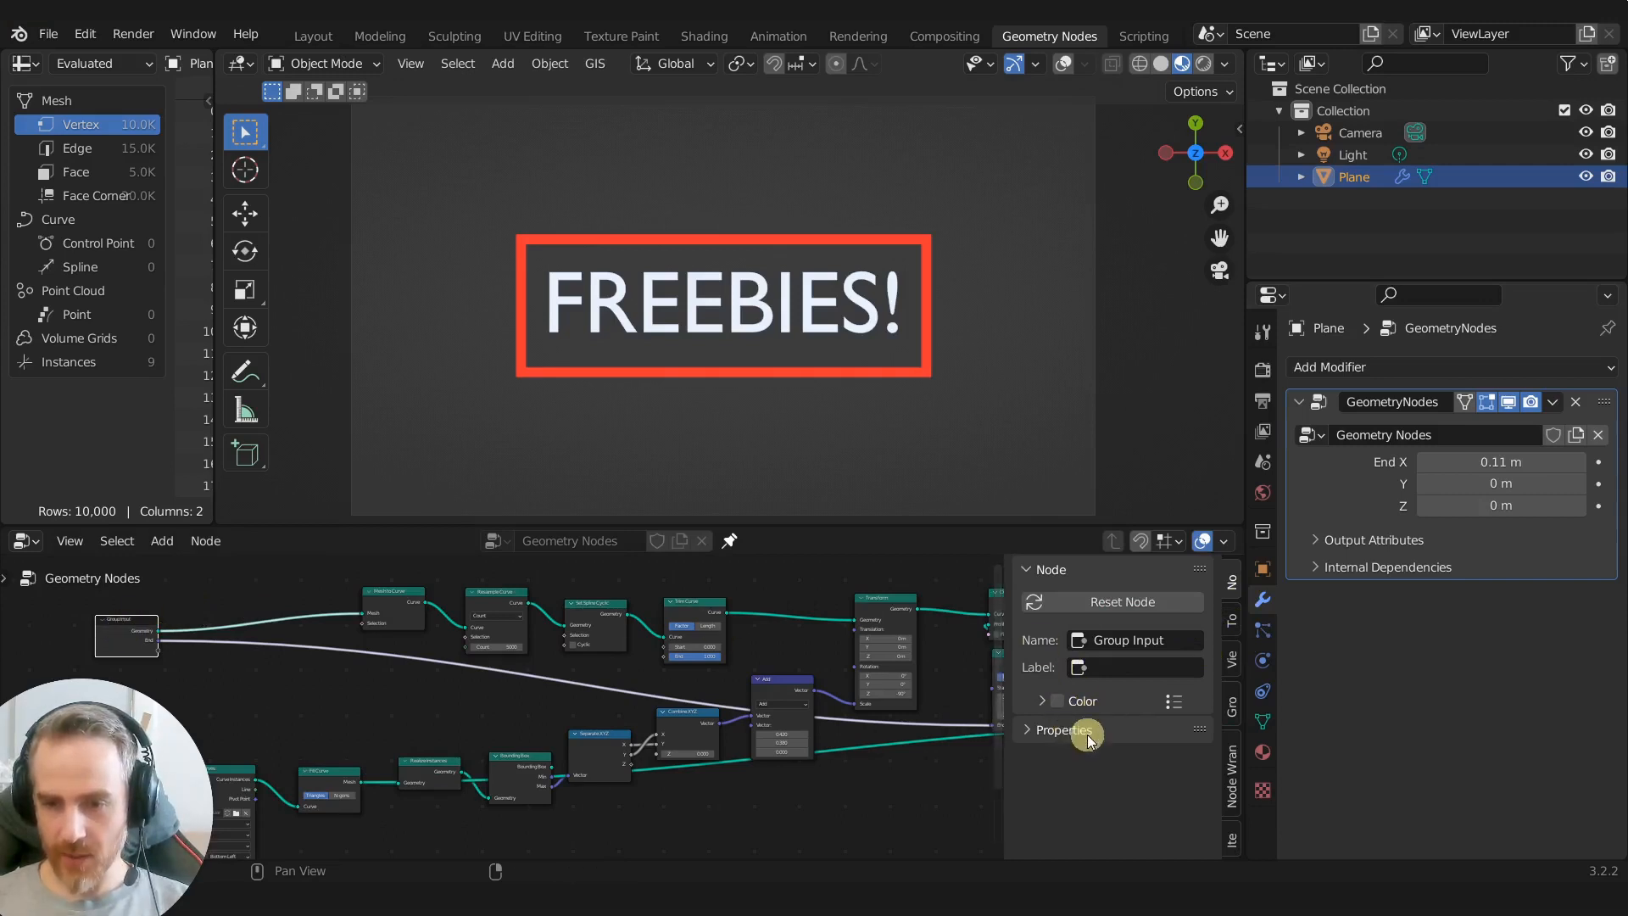
{"action": "left_click", "coordinate": [1231, 704]}
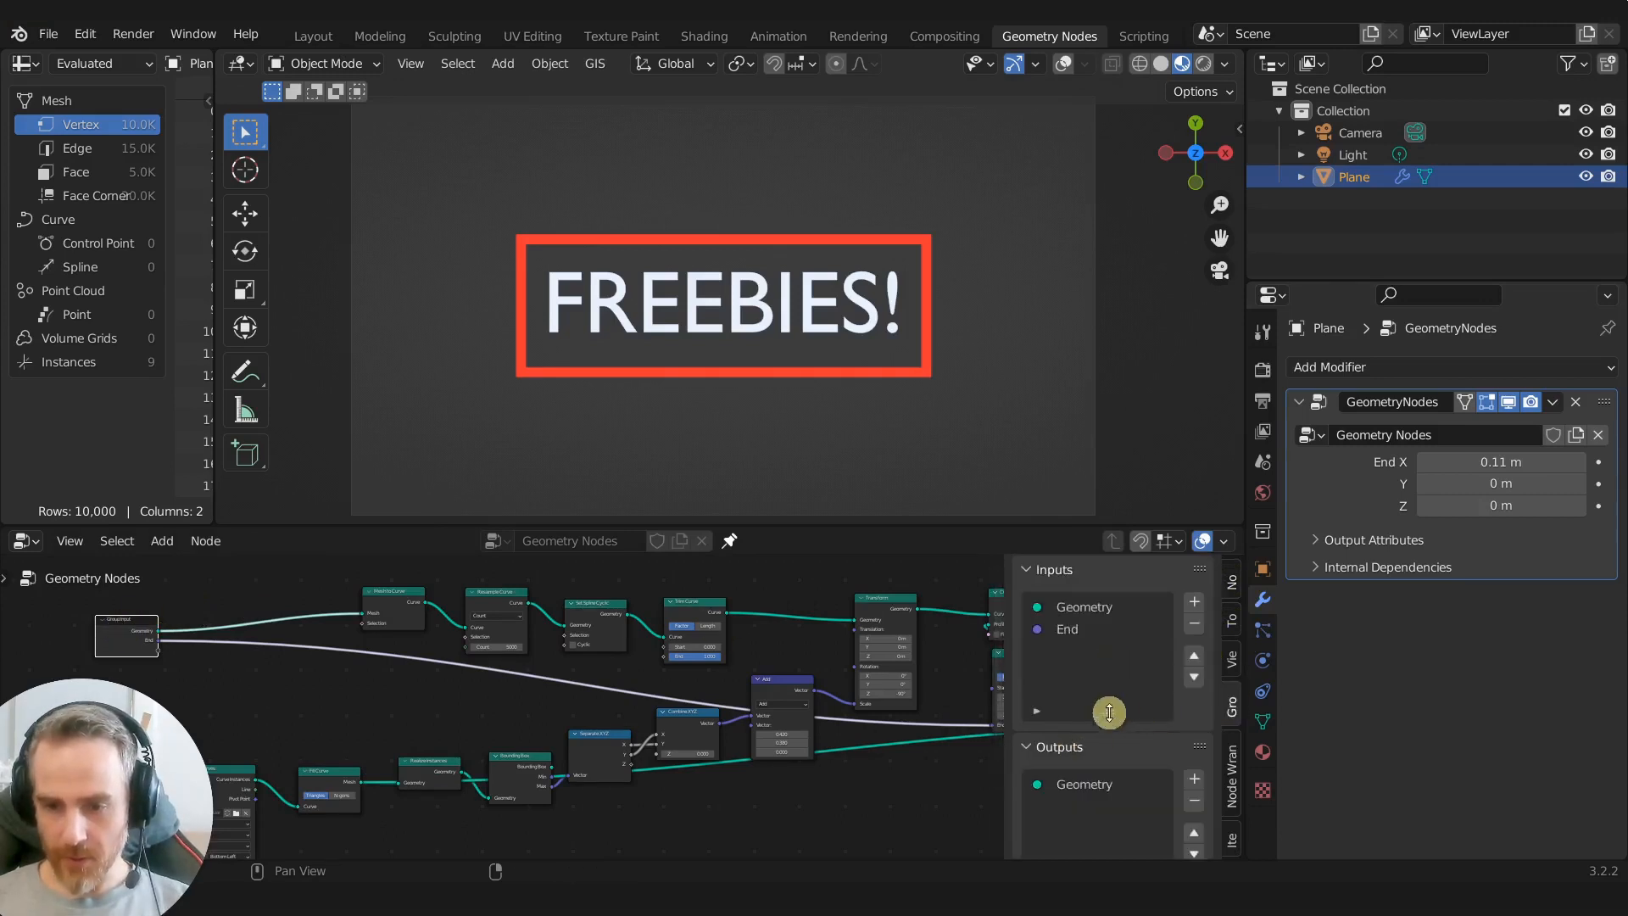
{"action": "left_click", "coordinate": [1071, 629]}
{"action": "double_click", "coordinate": [1070, 630]}
{"action": "type", "text": "Thic"}
{"action": "key", "text": "Return"}
{"action": "left_click_drag", "start_coordinate": [1489, 465], "coordinate": [1615, 463]}
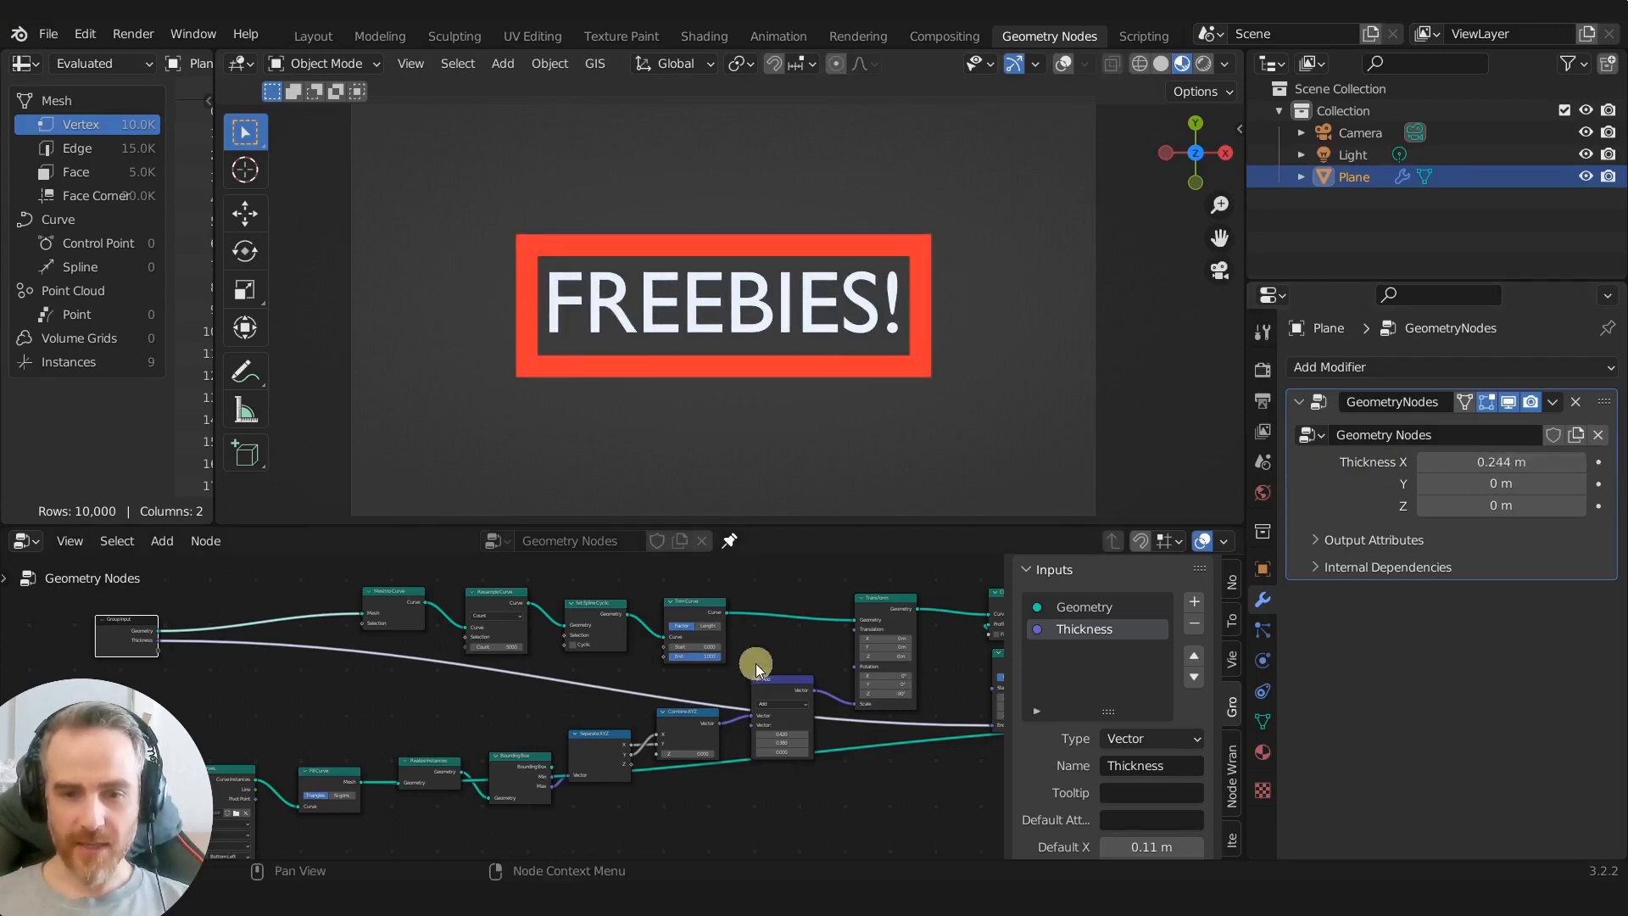
Step: Link the Group Input node's empty socket to the Add node's second Vector input to expose the outline padding
{"action": "scroll", "coordinate": [847, 653], "scroll_direction": "up", "scroll_amount": 1}
{"action": "middle_click_drag", "start_coordinate": [883, 649], "coordinate": [545, 655]}
{"action": "scroll", "coordinate": [618, 683], "scroll_direction": "up", "scroll_amount": 2}
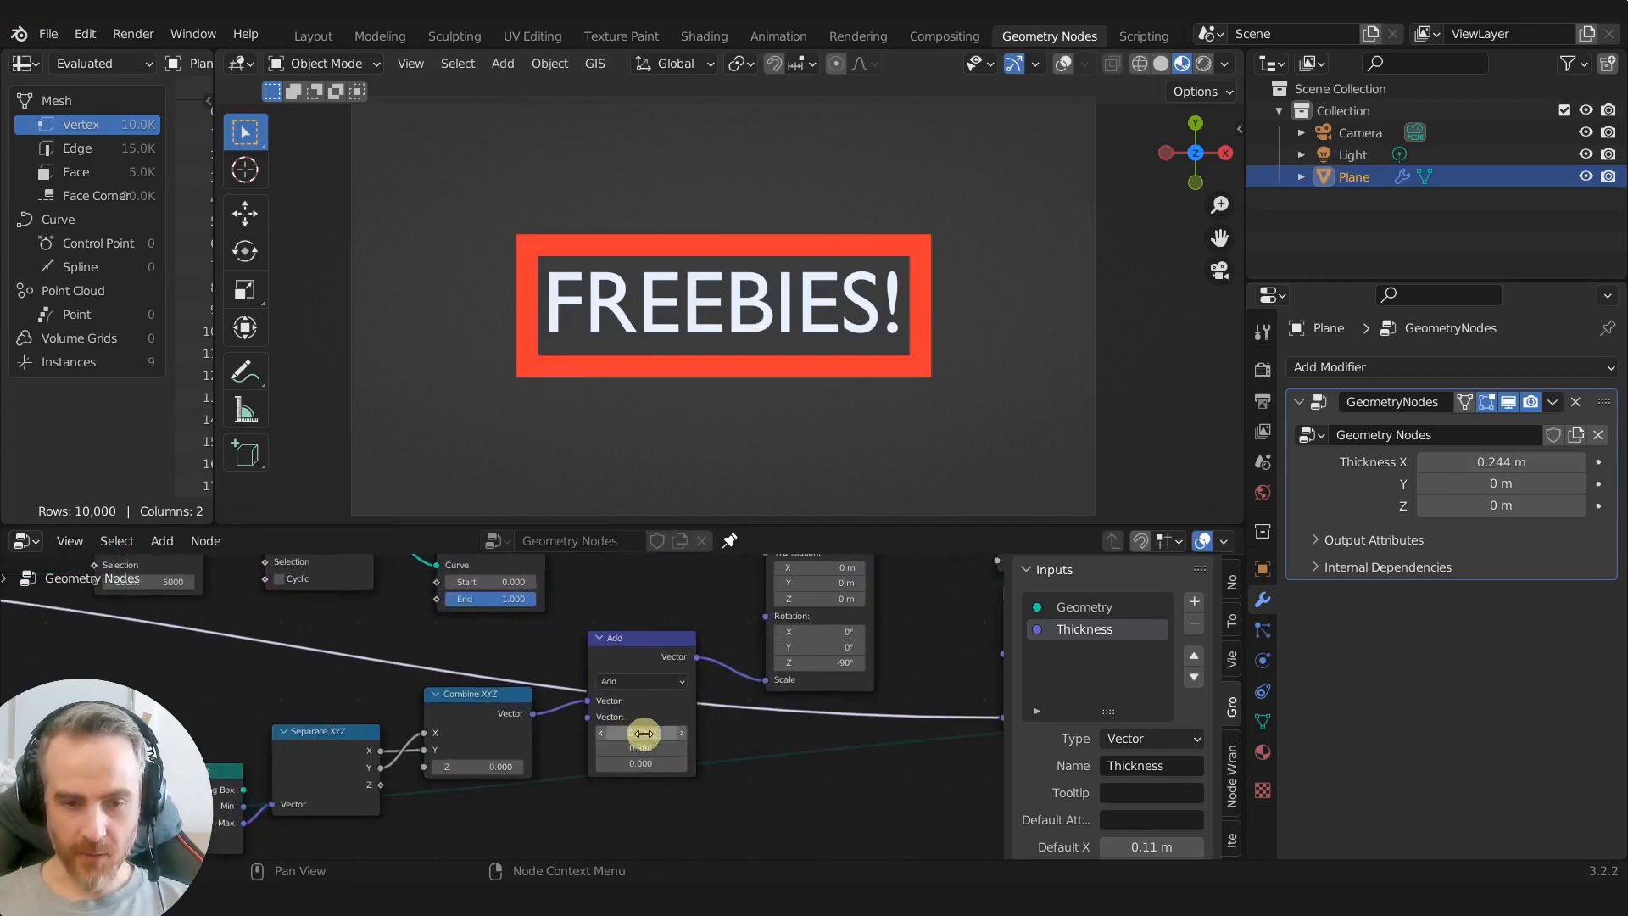
{"action": "left_click_drag", "start_coordinate": [646, 735], "coordinate": [659, 748]}
{"action": "key", "text": "Escape"}
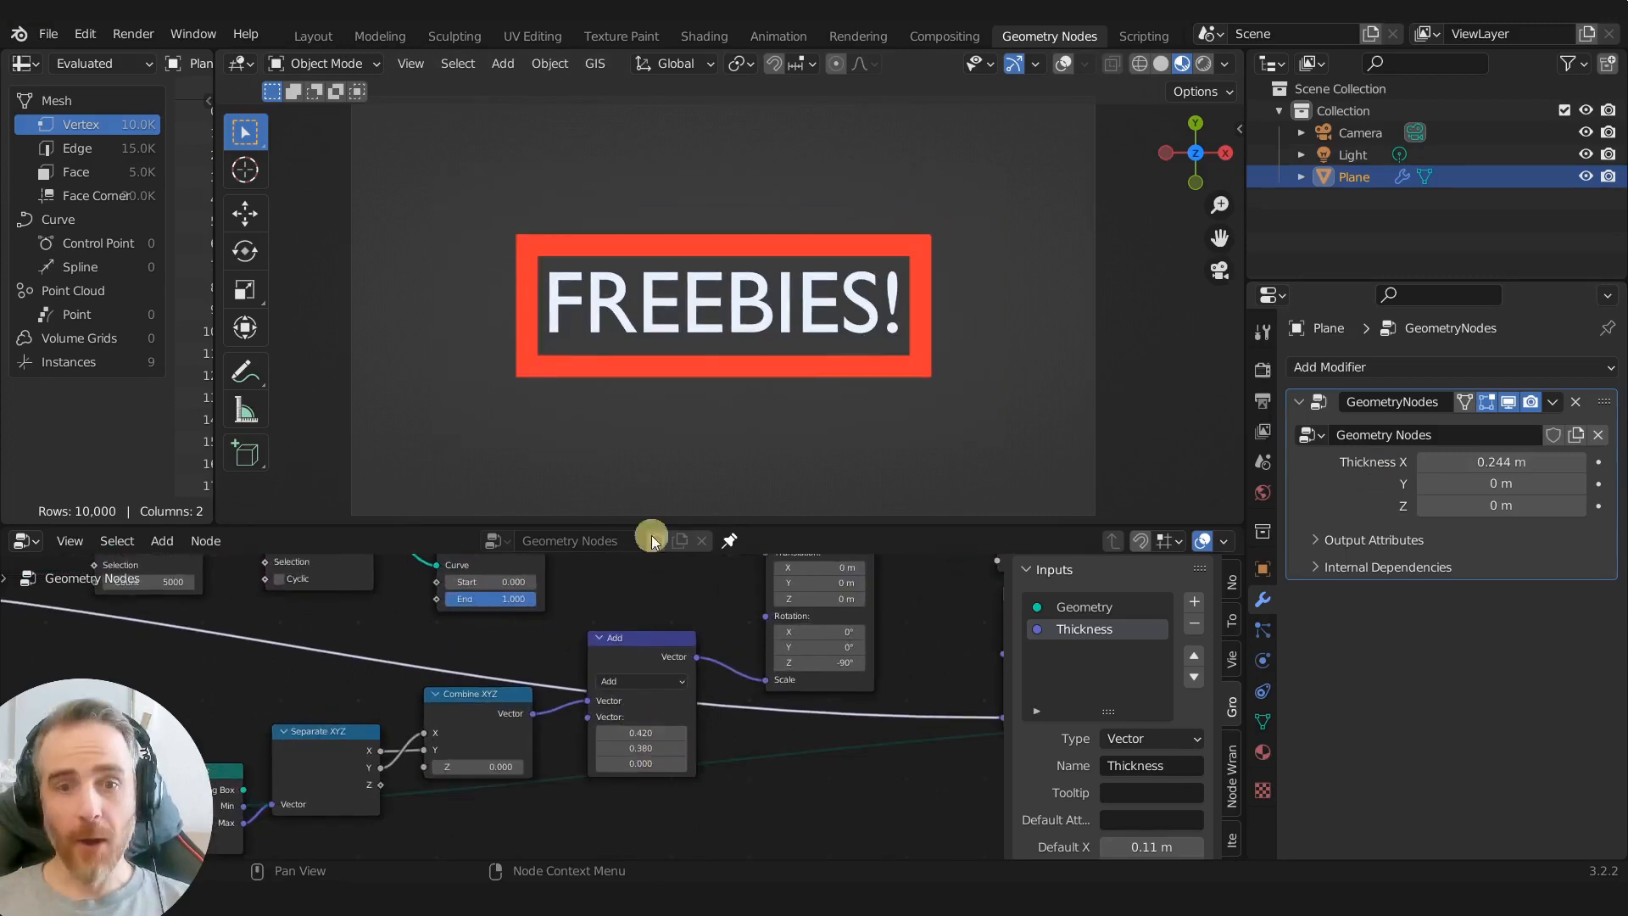
{"action": "scroll", "coordinate": [582, 746], "scroll_direction": "down", "scroll_amount": 2}
{"action": "middle_click_drag", "start_coordinate": [581, 746], "coordinate": [920, 756]}
{"action": "scroll", "coordinate": [857, 743], "scroll_direction": "down", "scroll_amount": 1}
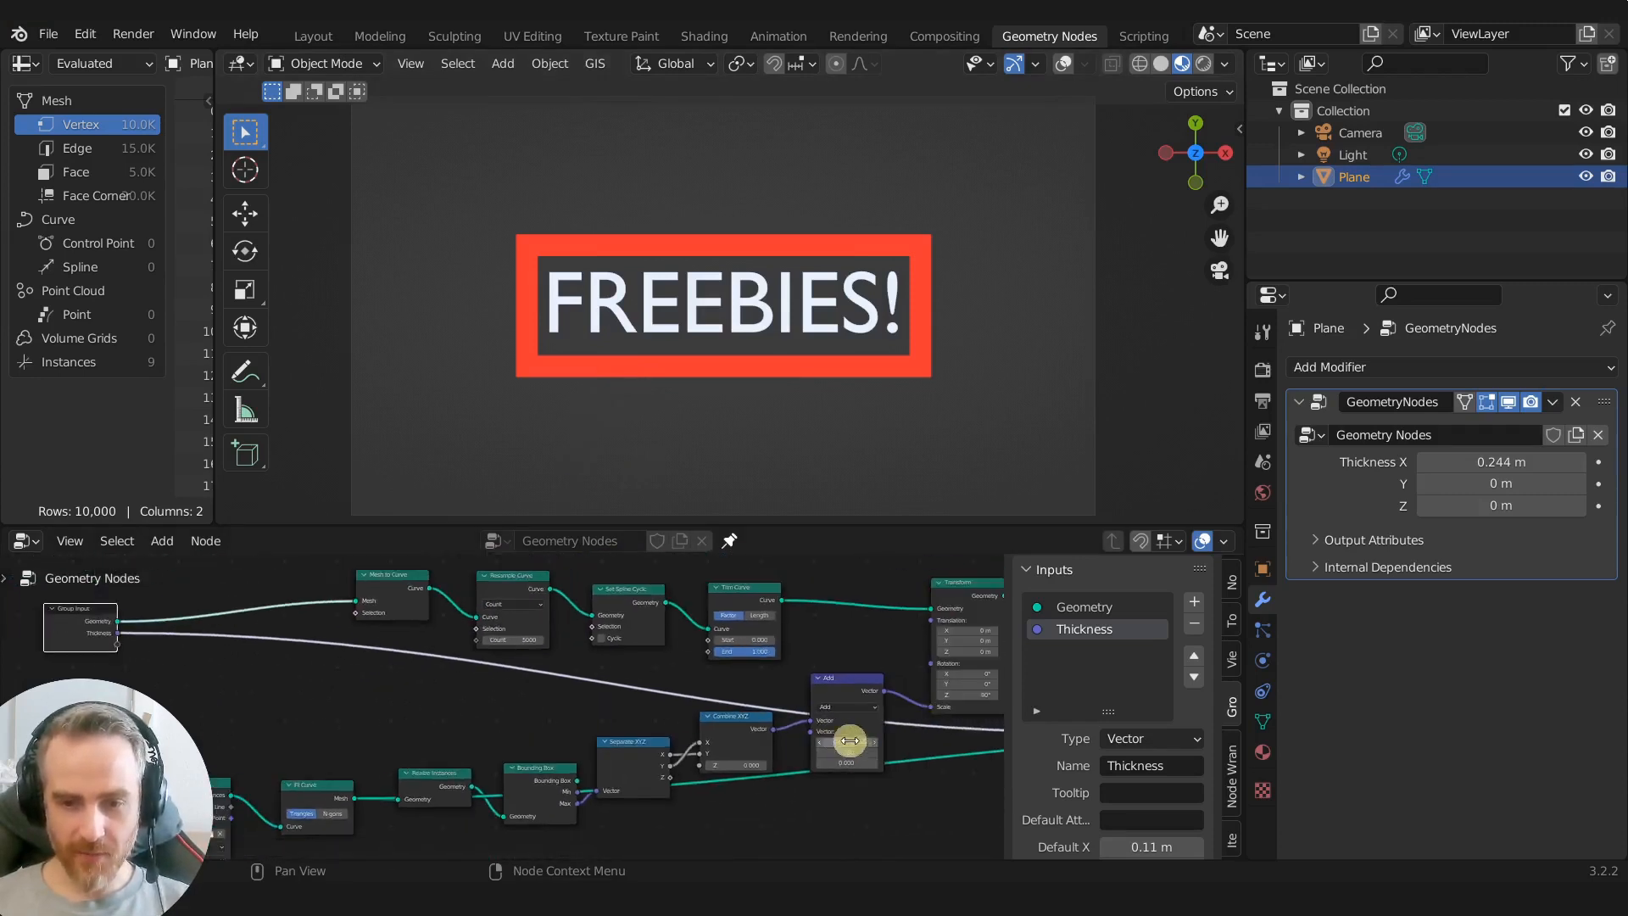
{"action": "left_click_drag", "start_coordinate": [118, 646], "coordinate": [817, 730]}
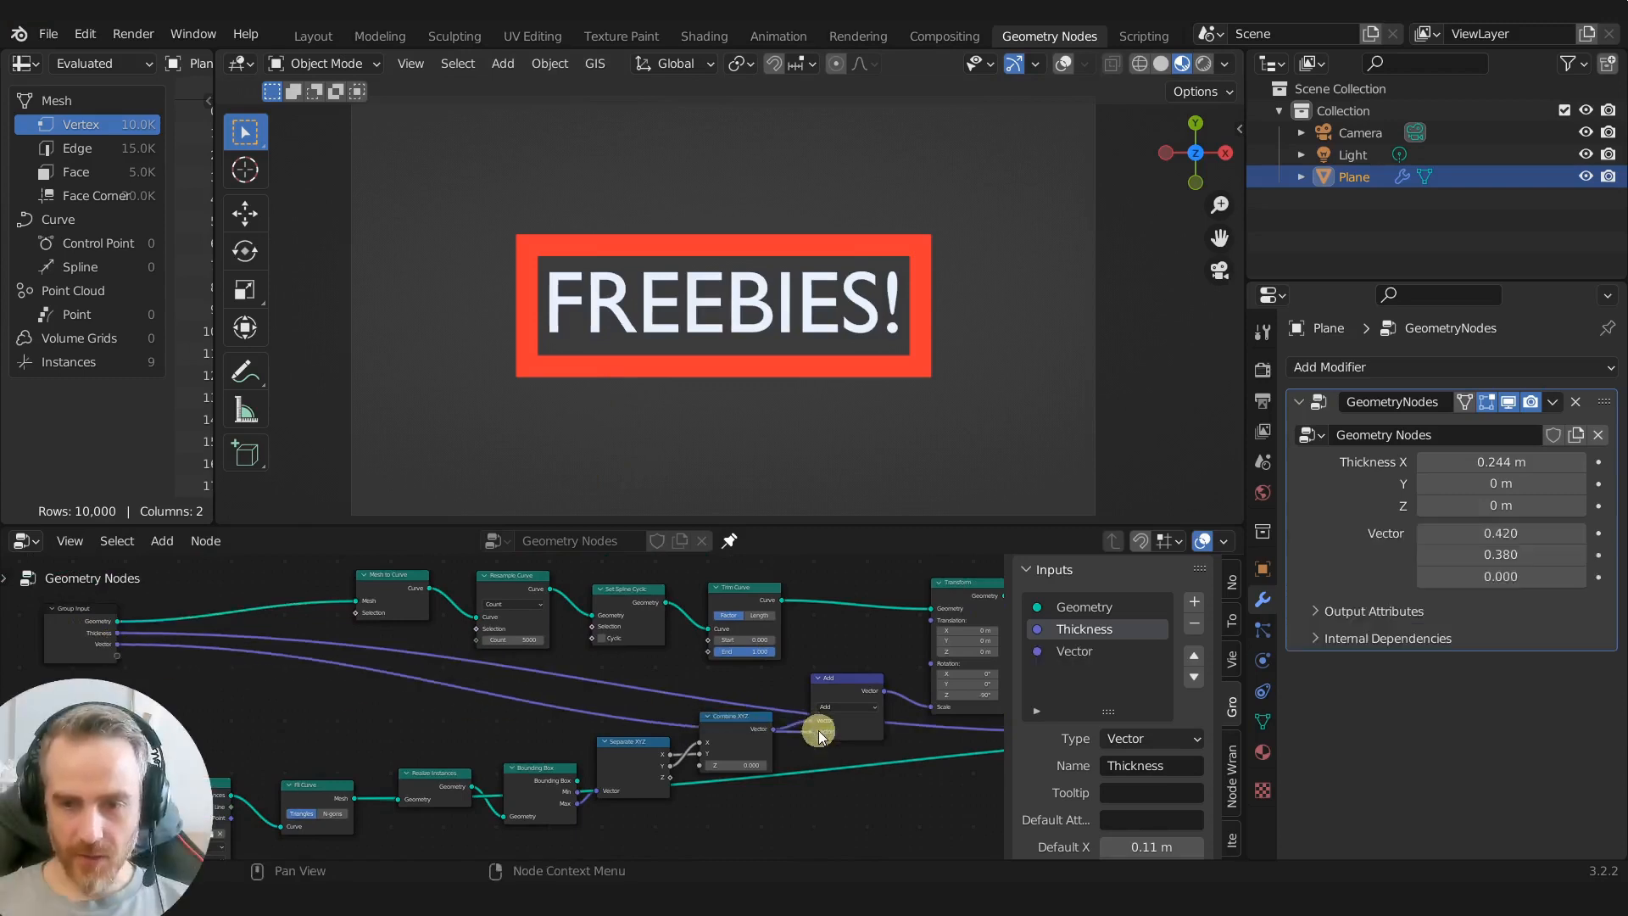
Step: Rename the new Vector group input to "Line_Size"
{"action": "double_click", "coordinate": [1085, 660]}
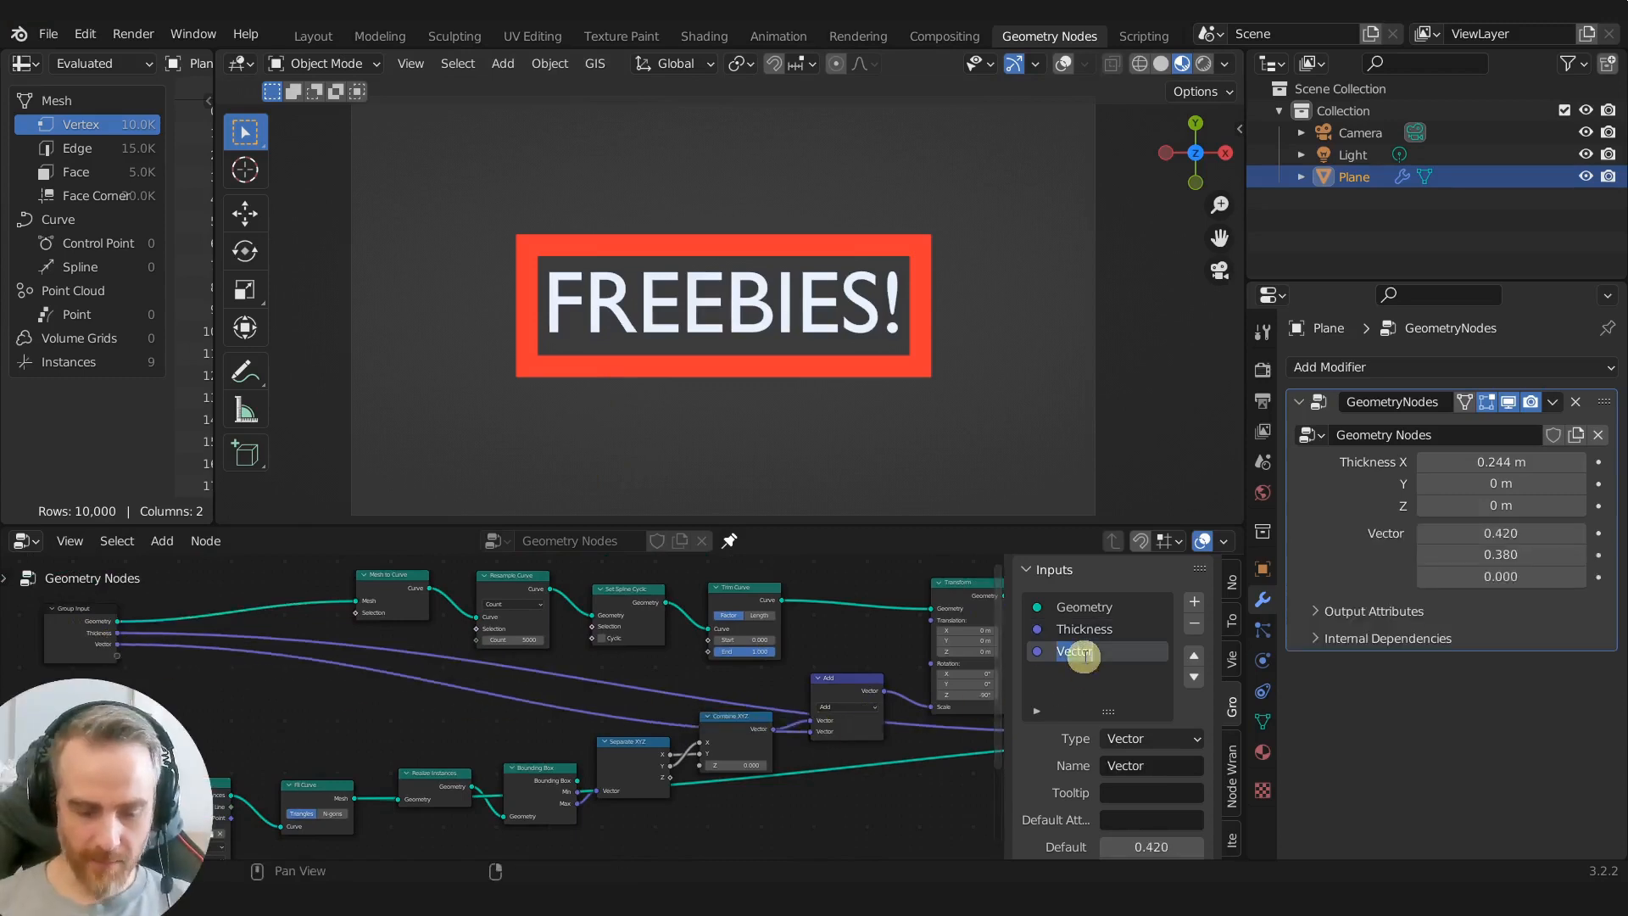
{"action": "type", "text": "Si"}
{"action": "key", "text": "BackSpace"}
{"action": "key", "text": "BackSpace"}
{"action": "type", "text": "Lin"}
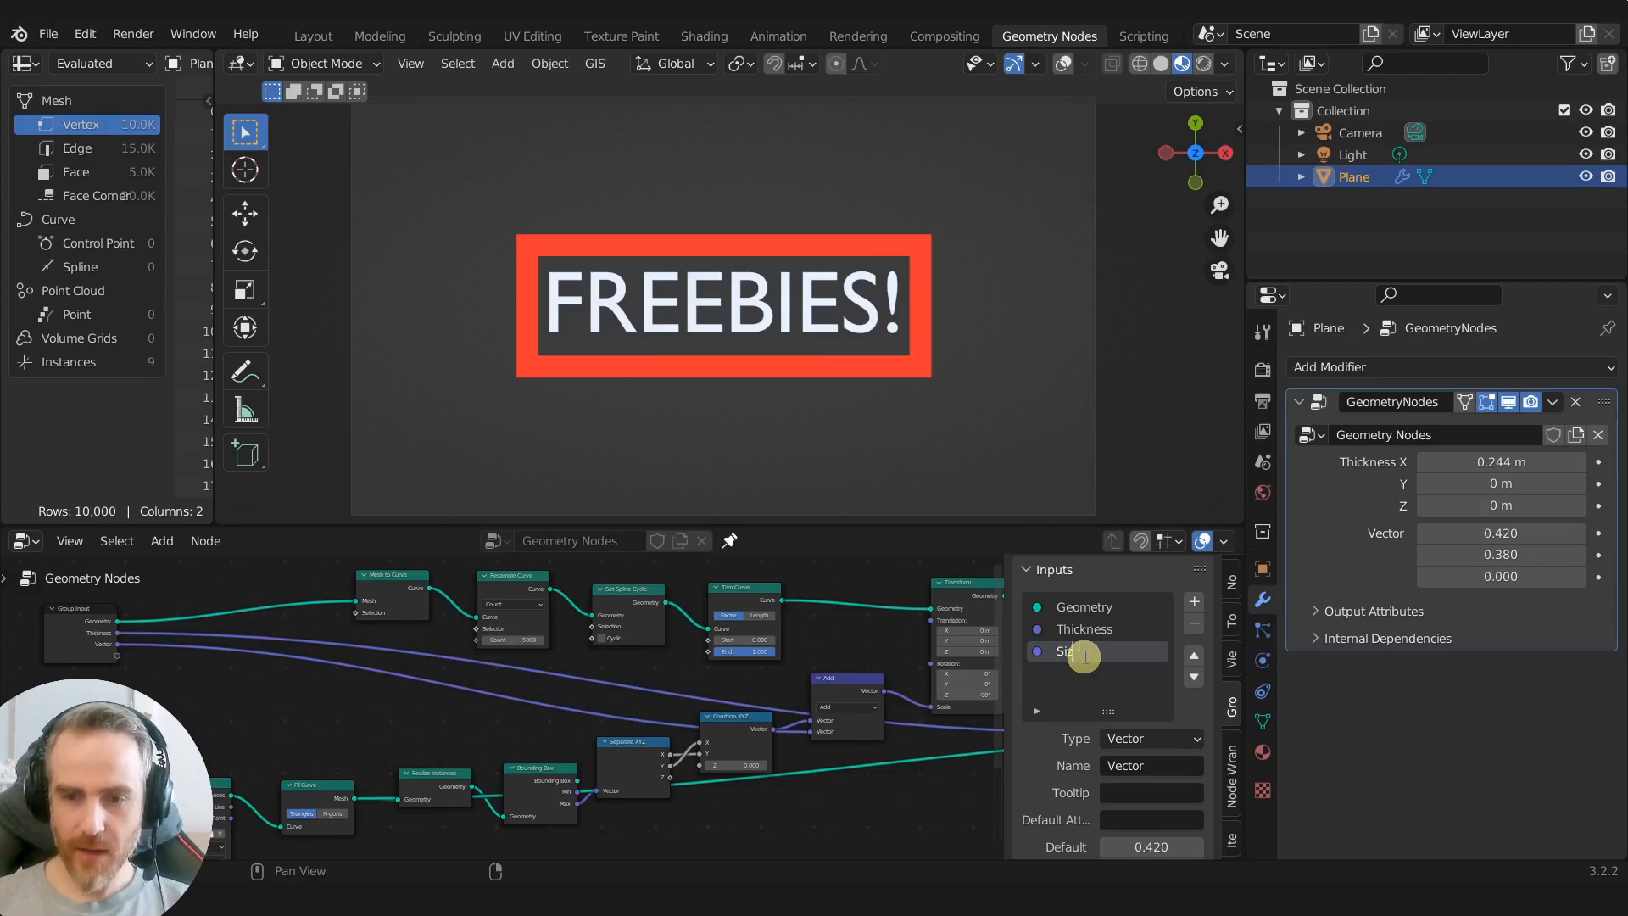
{"action": "type", "text": "e"}
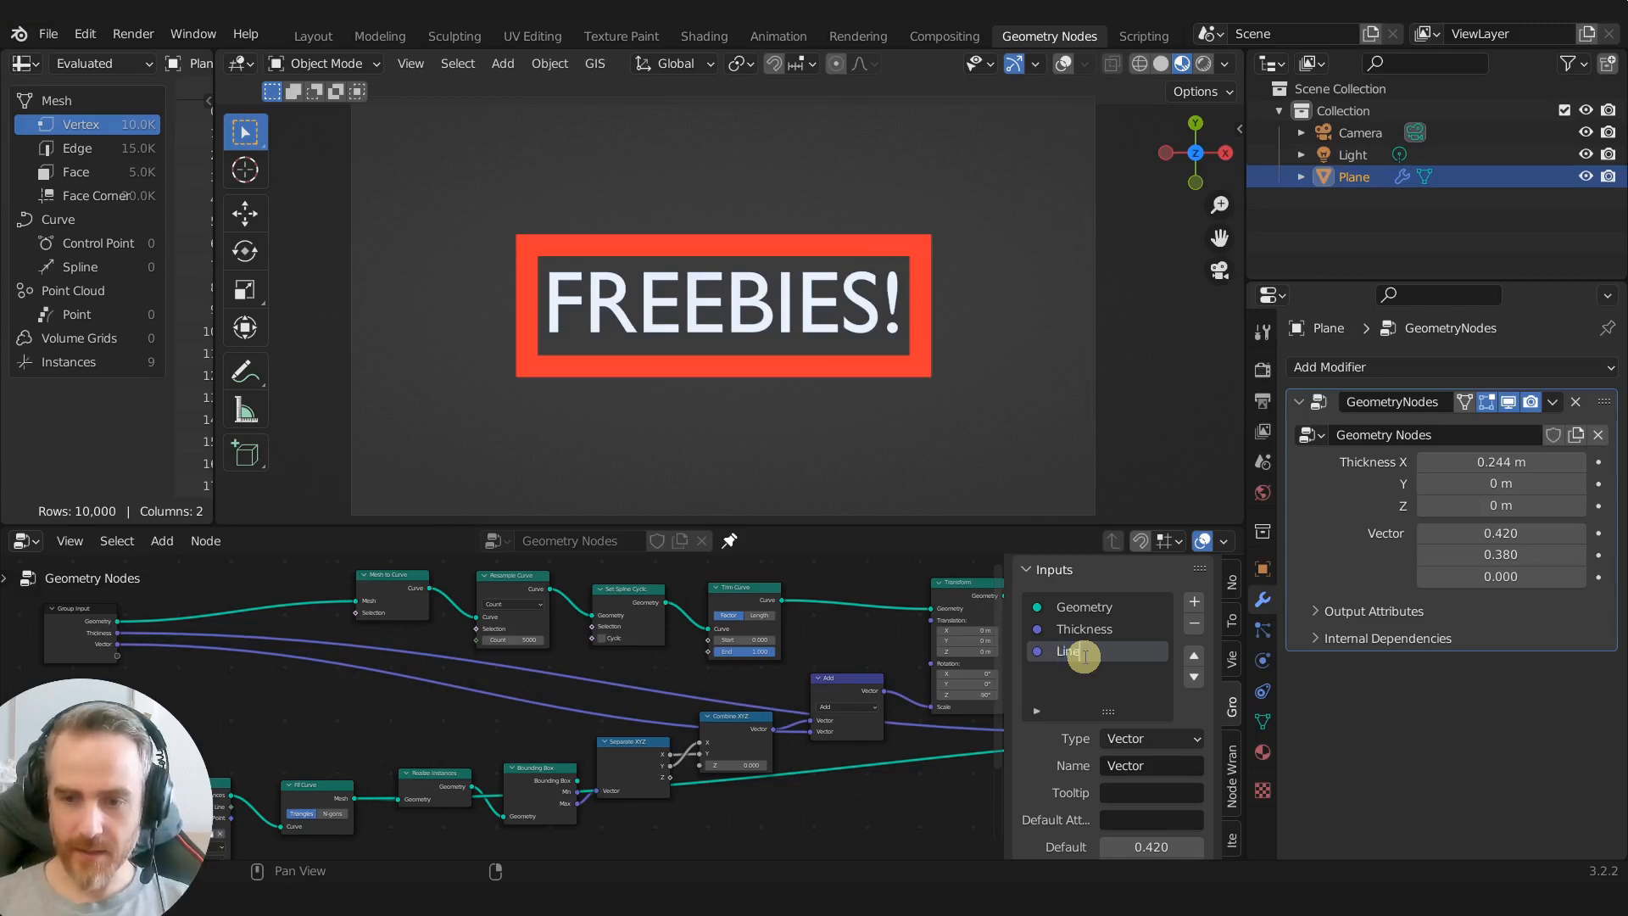
{"action": "type", "text": "_Size"}
{"action": "key", "text": "Return"}
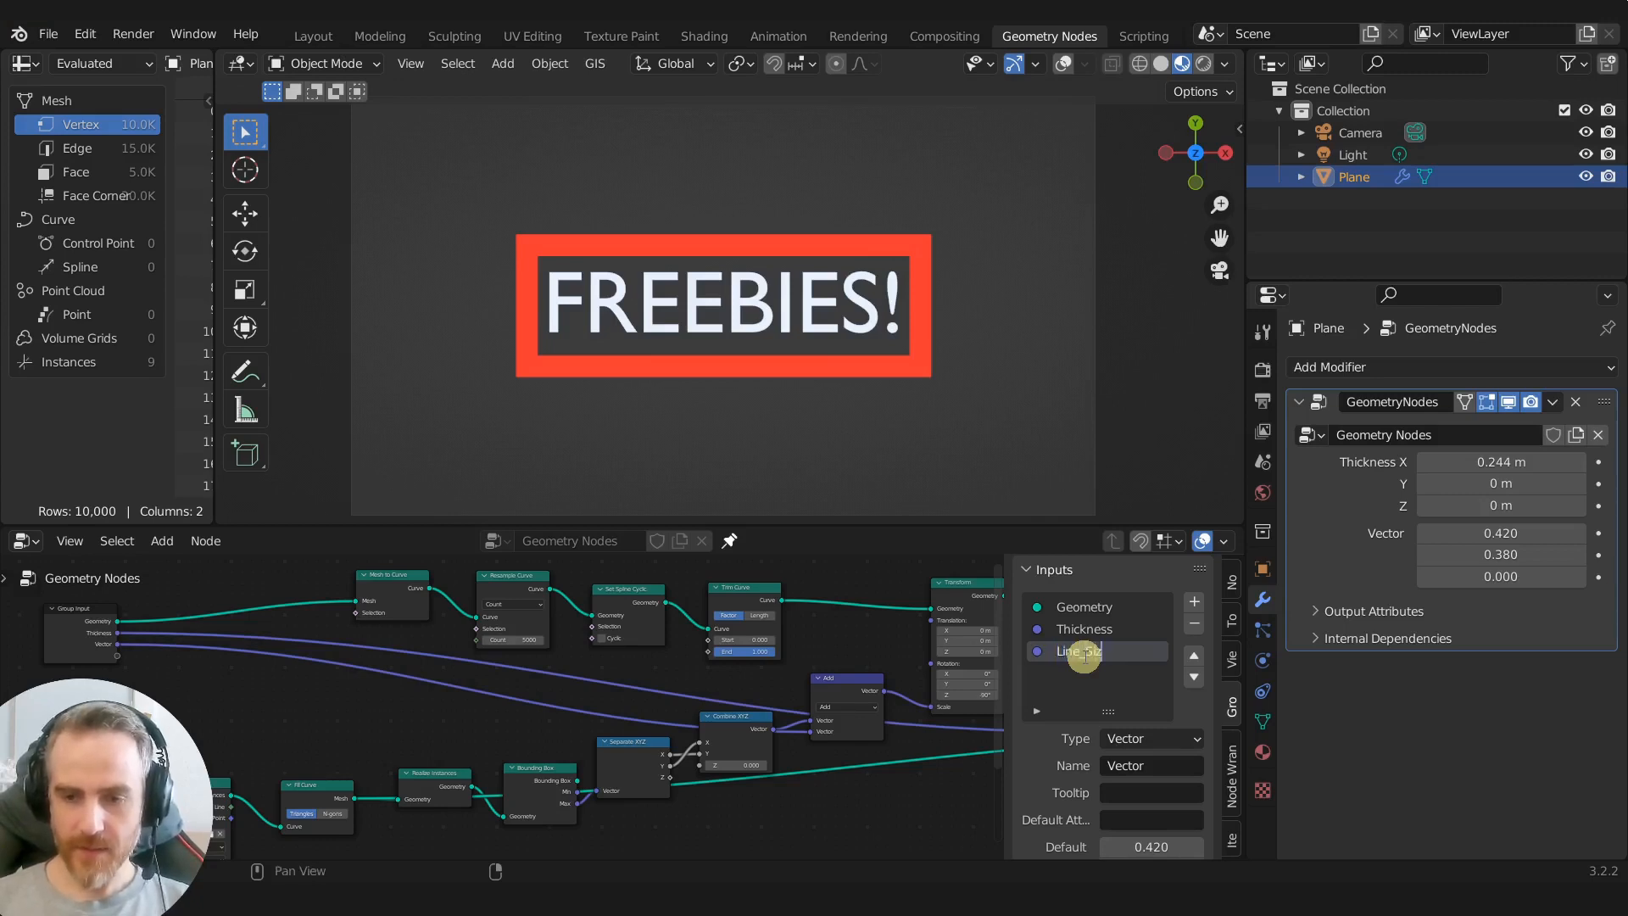
Step: Name the thickness input Line_Size and the padding input Border_Margins, setting their first values to 0.125 m and 0.740
{"action": "mouse_move", "coordinate": [1498, 534]}
{"action": "left_mouse_down"}
{"action": "mouse_move", "coordinate": [1578, 541]}
{"action": "mouse_move", "coordinate": [1498, 531]}
{"action": "mouse_move", "coordinate": [1490, 552]}
{"action": "mouse_move", "coordinate": [1572, 553]}
{"action": "mouse_move", "coordinate": [1475, 556]}
{"action": "mouse_move", "coordinate": [1486, 534]}
{"action": "left_mouse_up"}
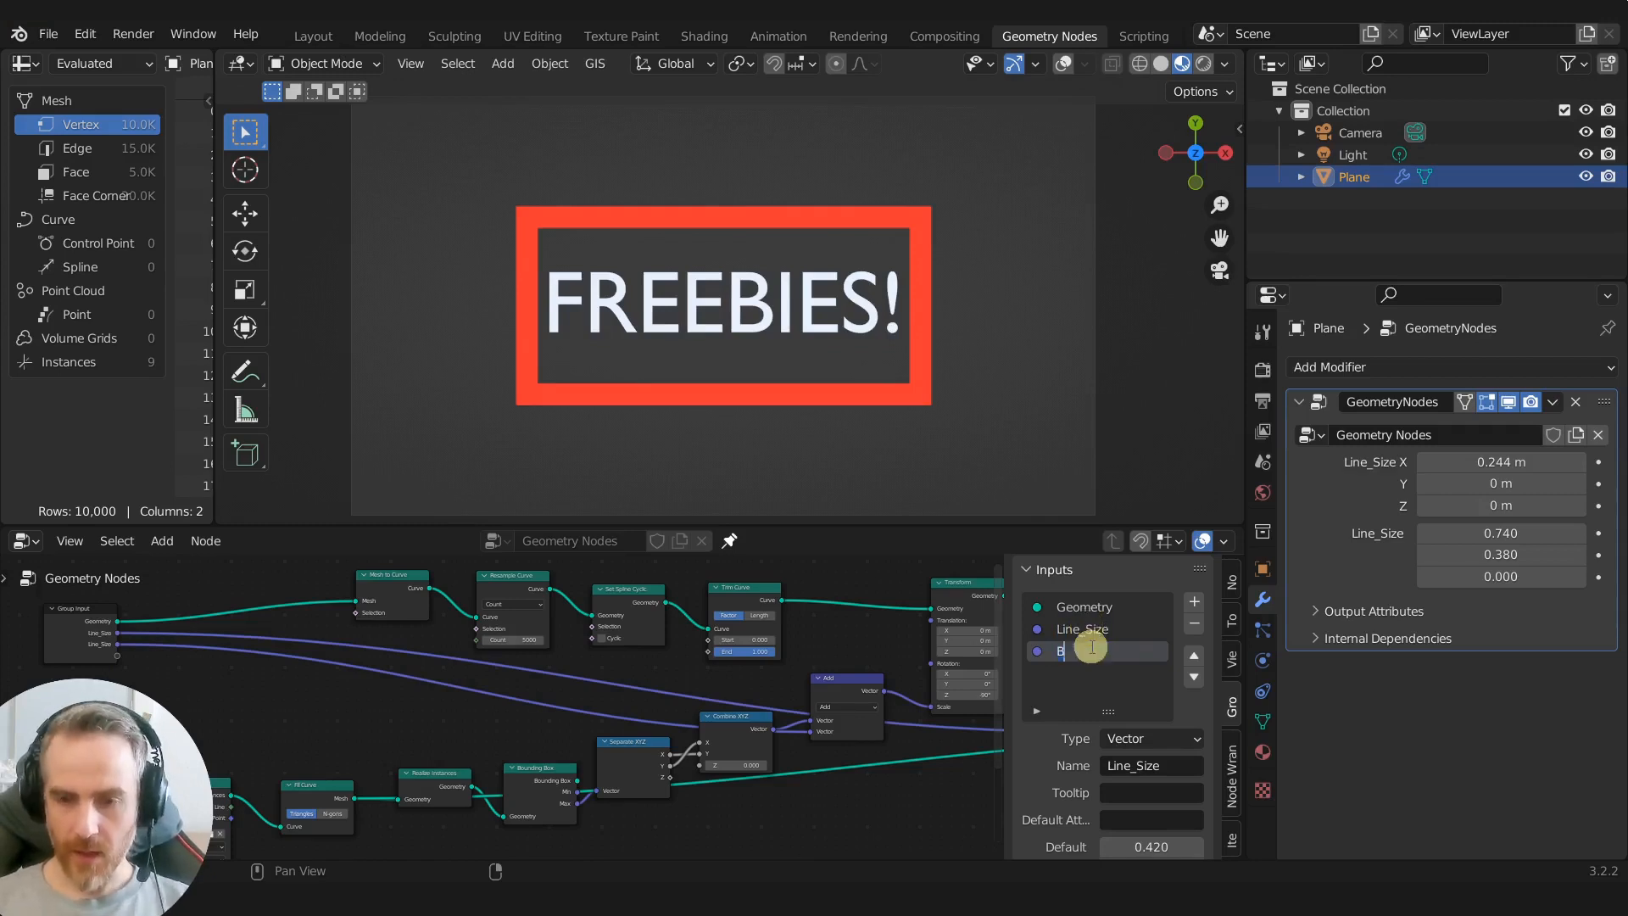
{"action": "type", "text": "s"}
{"action": "key", "text": "Return"}
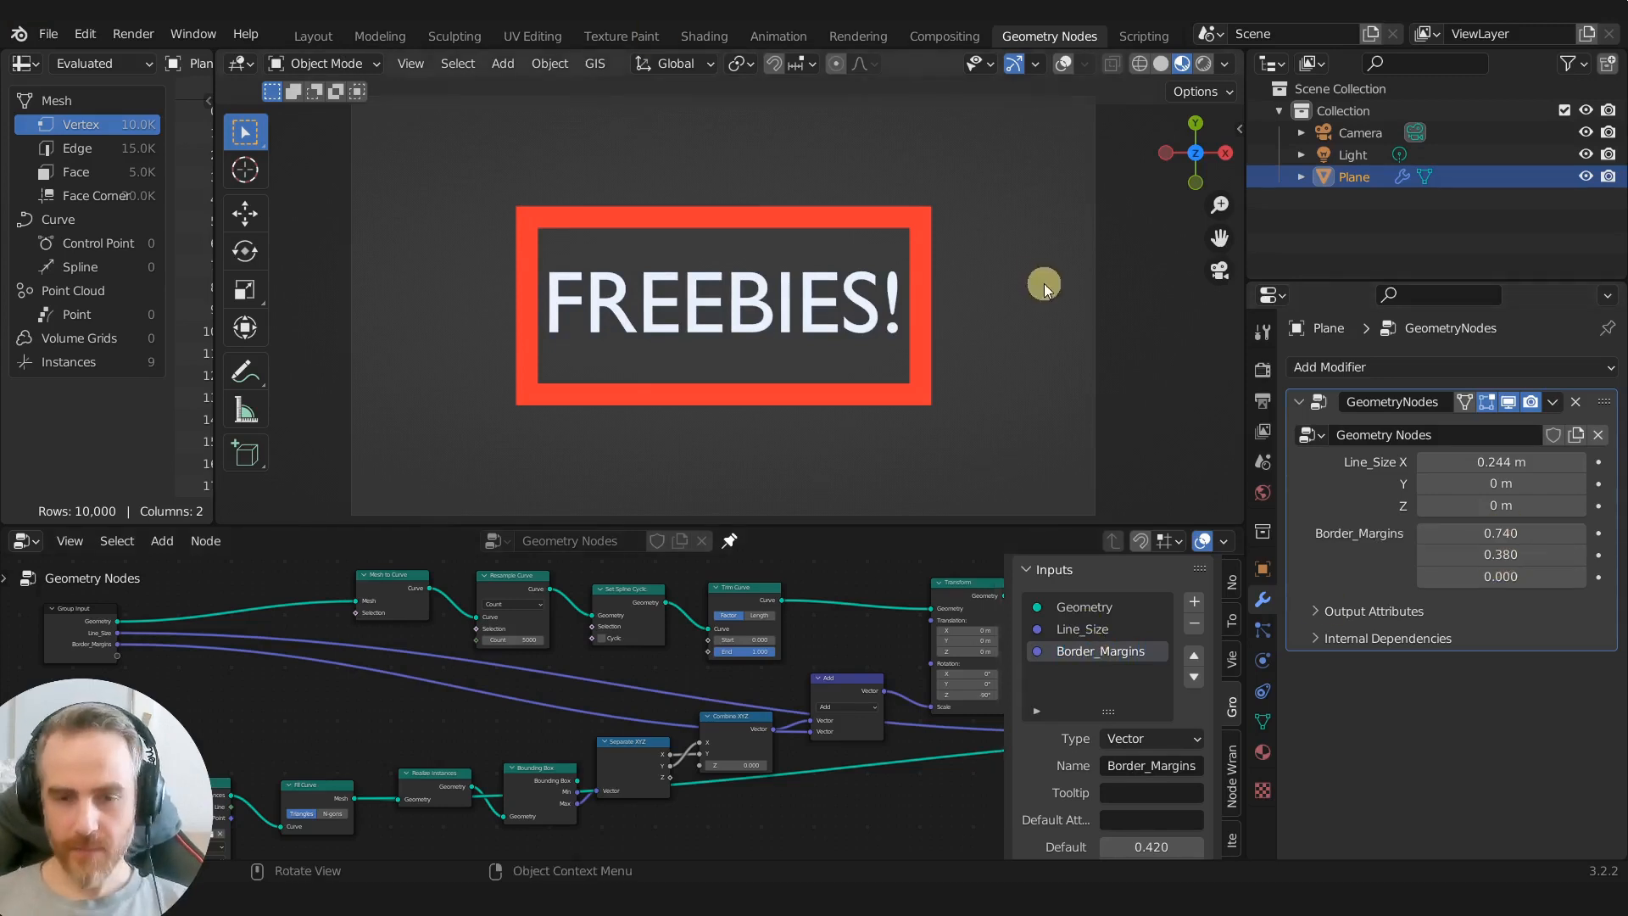
{"action": "left_click_drag", "start_coordinate": [1479, 462], "coordinate": [1407, 462]}
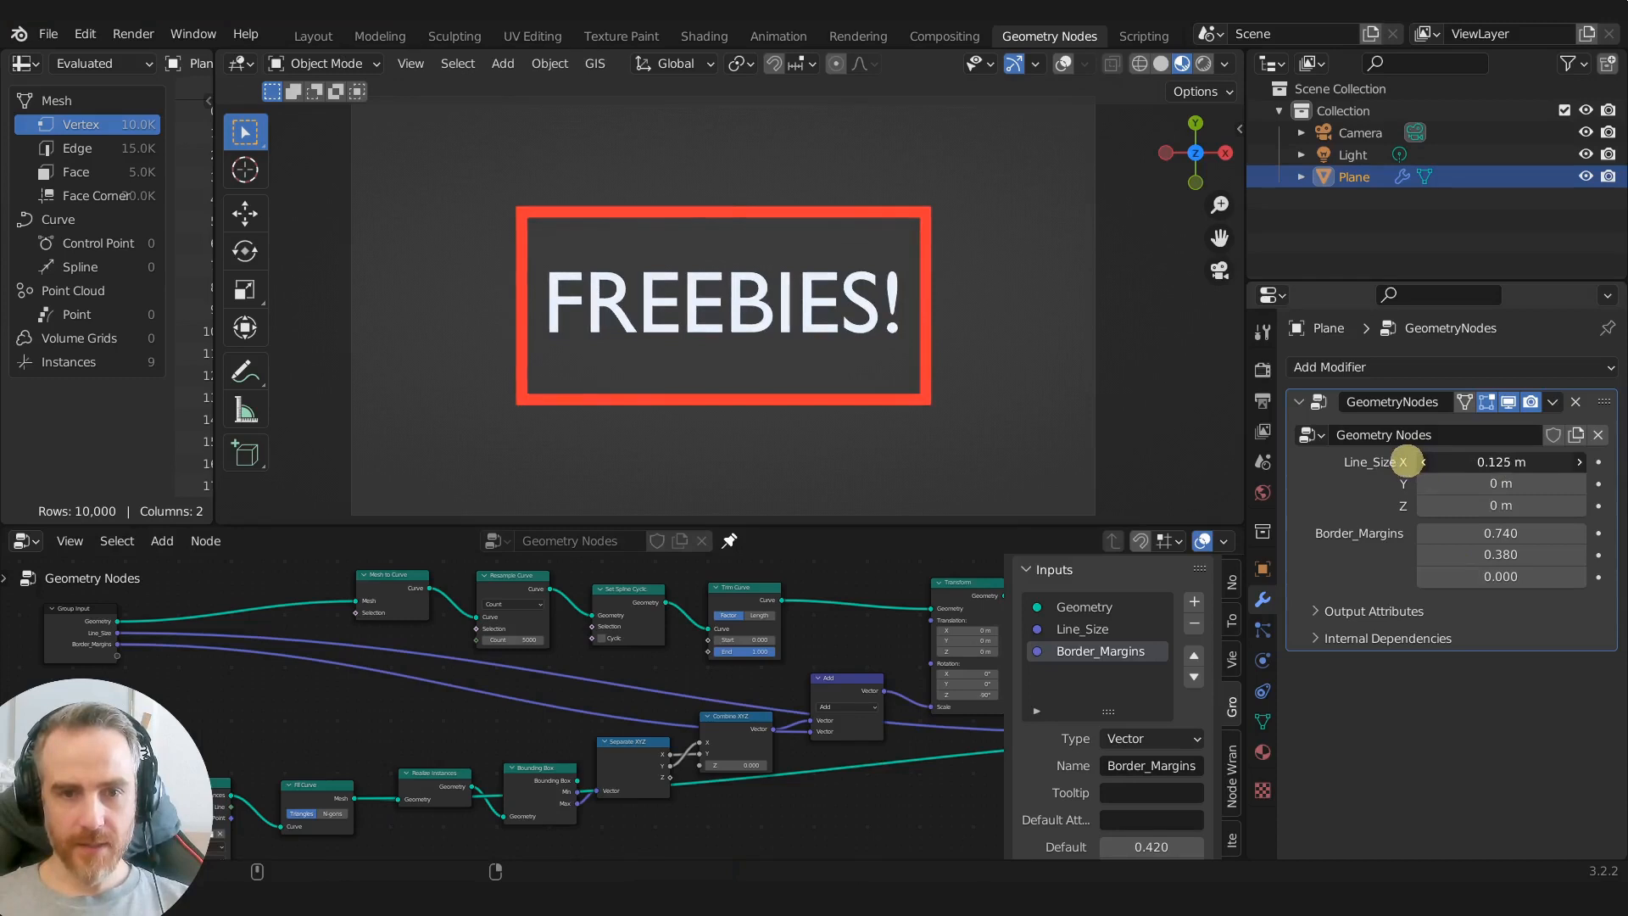
Step: Duplicate the Set Material node and insert the copy into the text's link before the Join Geometry node
{"action": "mouse_move", "coordinate": [876, 745]}
{"action": "middle_mouse_down"}
{"action": "mouse_move", "coordinate": [556, 684]}
{"action": "mouse_move", "coordinate": [689, 748]}
{"action": "mouse_move", "coordinate": [885, 742]}
{"action": "middle_mouse_up"}
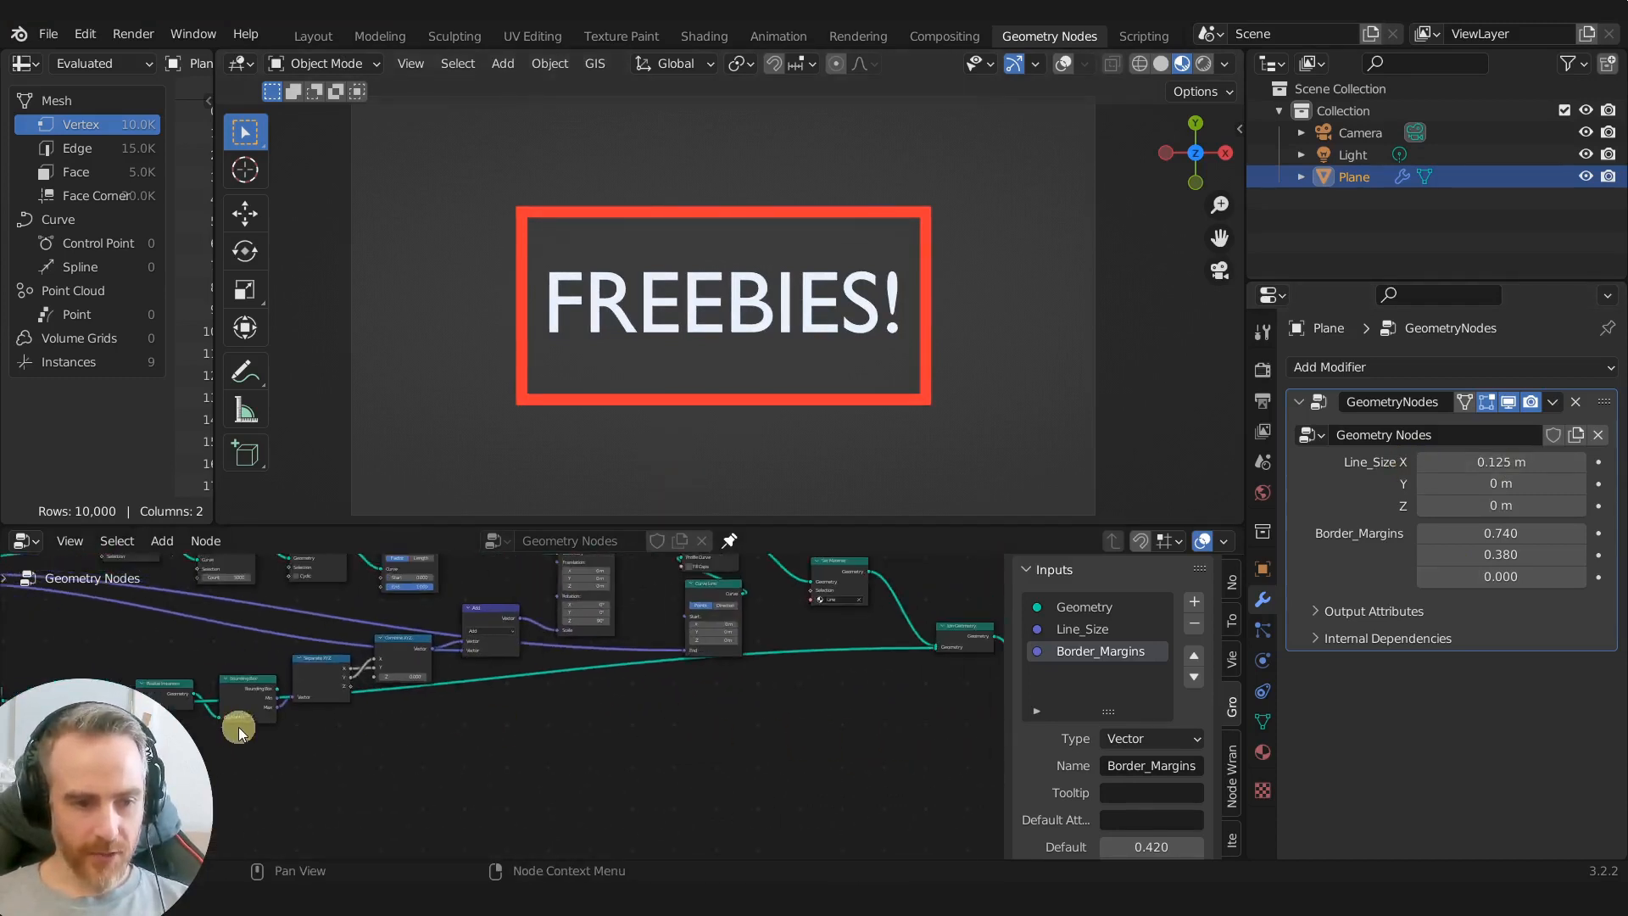
{"action": "scroll", "coordinate": [236, 727], "scroll_direction": "down", "scroll_amount": 3}
{"action": "middle_click_drag", "start_coordinate": [672, 697], "coordinate": [723, 772]}
{"action": "scroll", "coordinate": [683, 775], "scroll_direction": "up", "scroll_amount": 1}
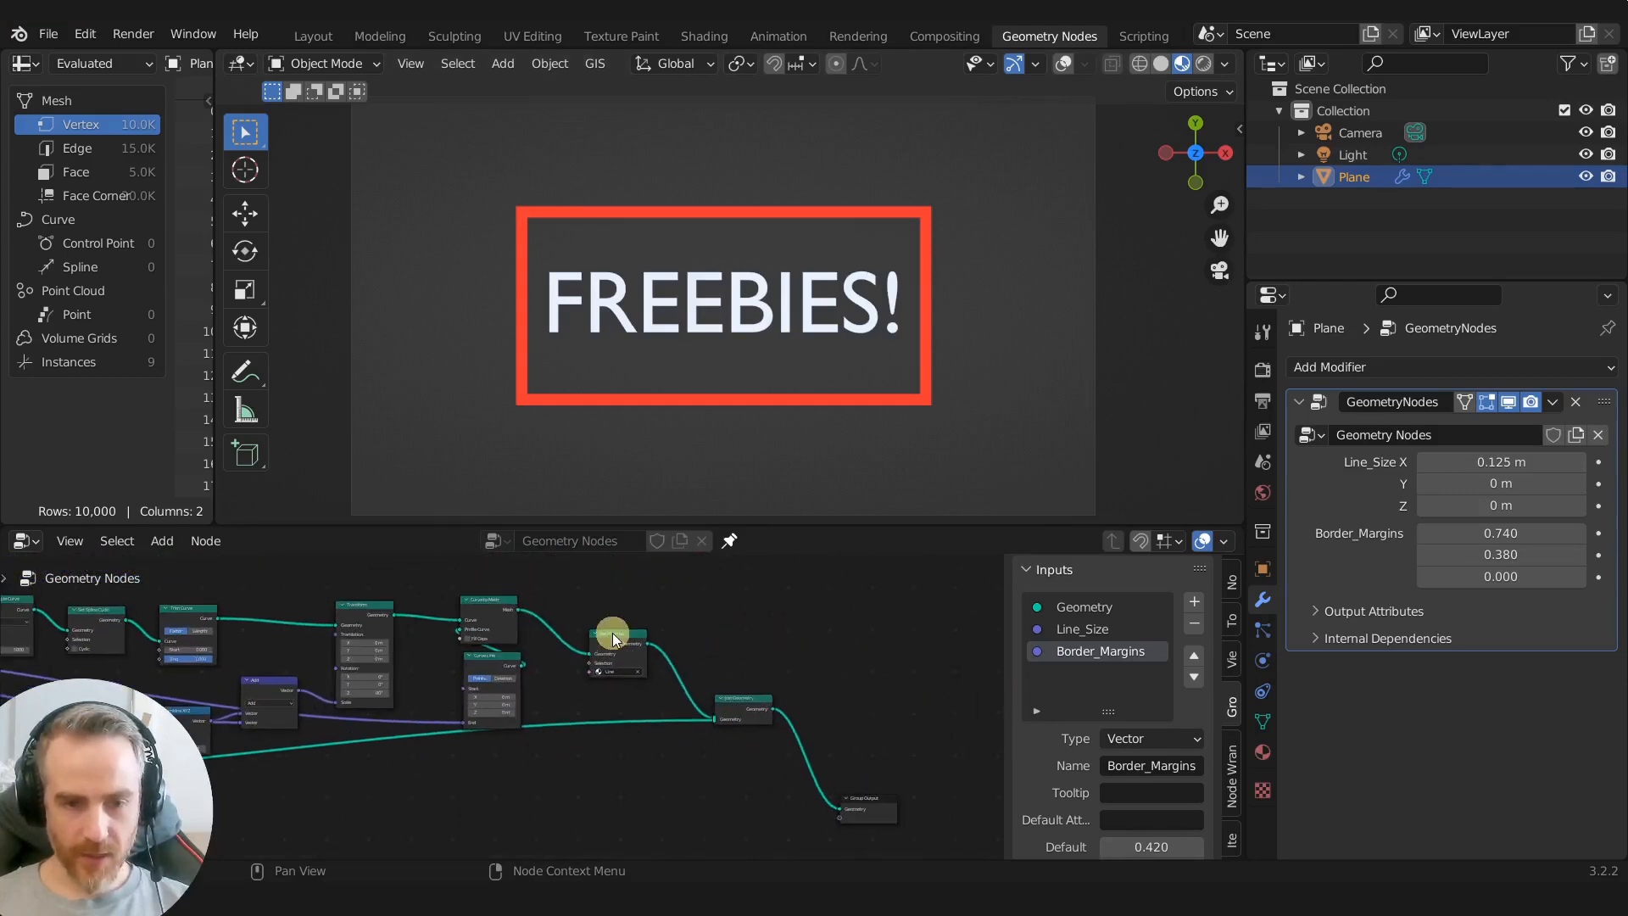
{"action": "scroll", "coordinate": [627, 638], "scroll_direction": "up", "scroll_amount": 2}
{"action": "key", "text": "shift+d"}
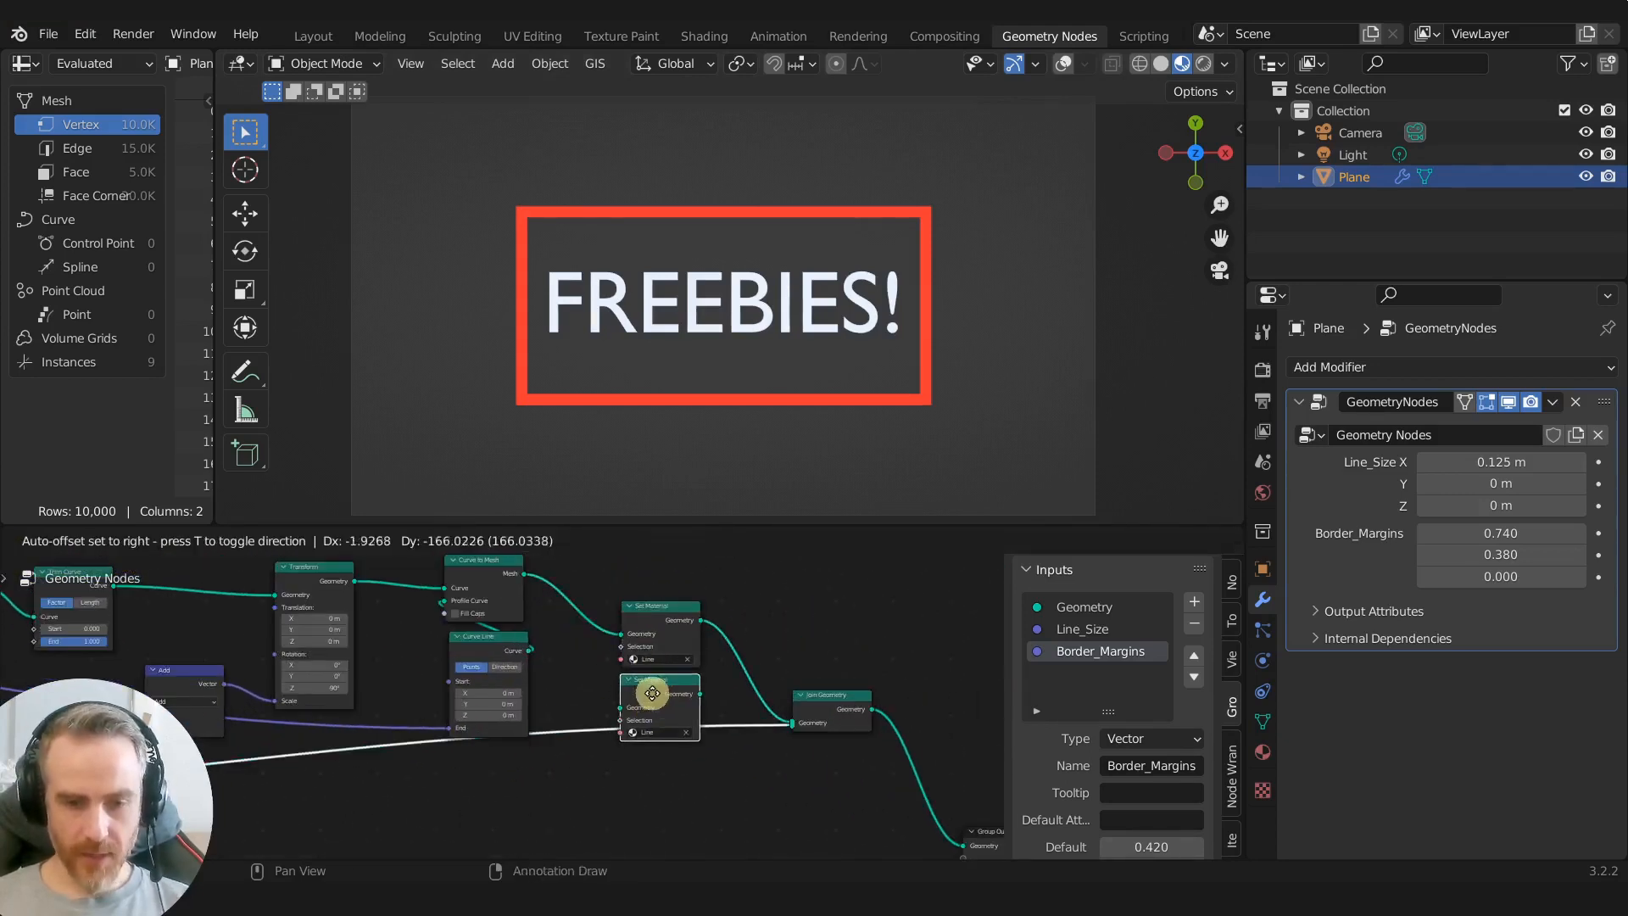
{"action": "left_click", "coordinate": [644, 711]}
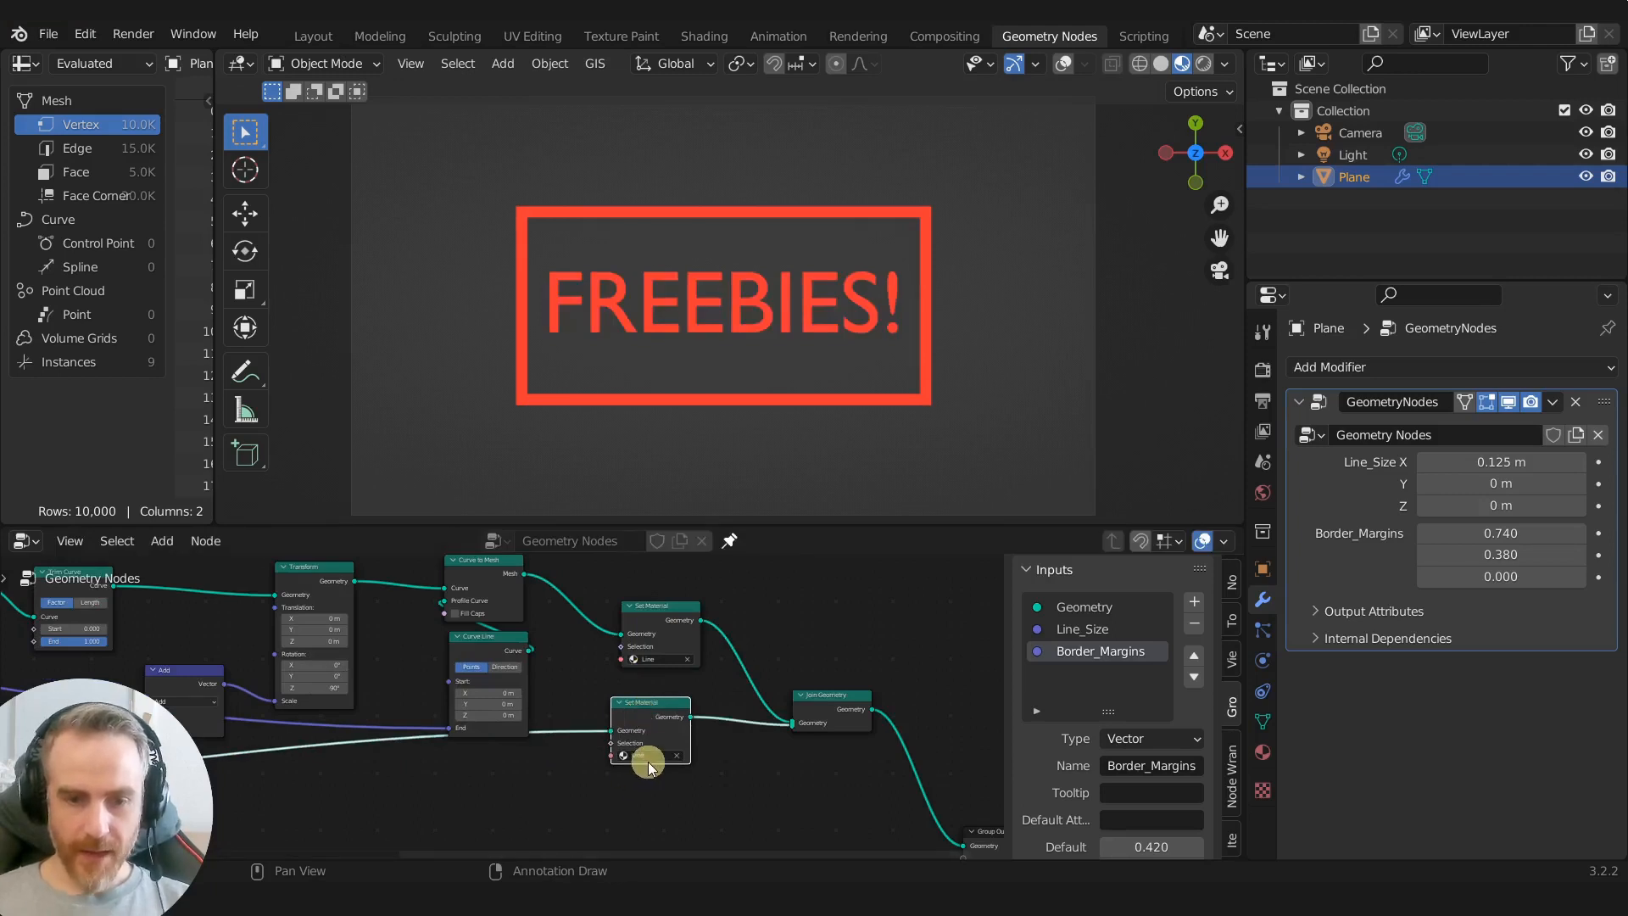
Step: Rename the Plane object to "Border" in the outliner
{"action": "scroll", "coordinate": [647, 762], "scroll_direction": "up", "scroll_amount": 2}
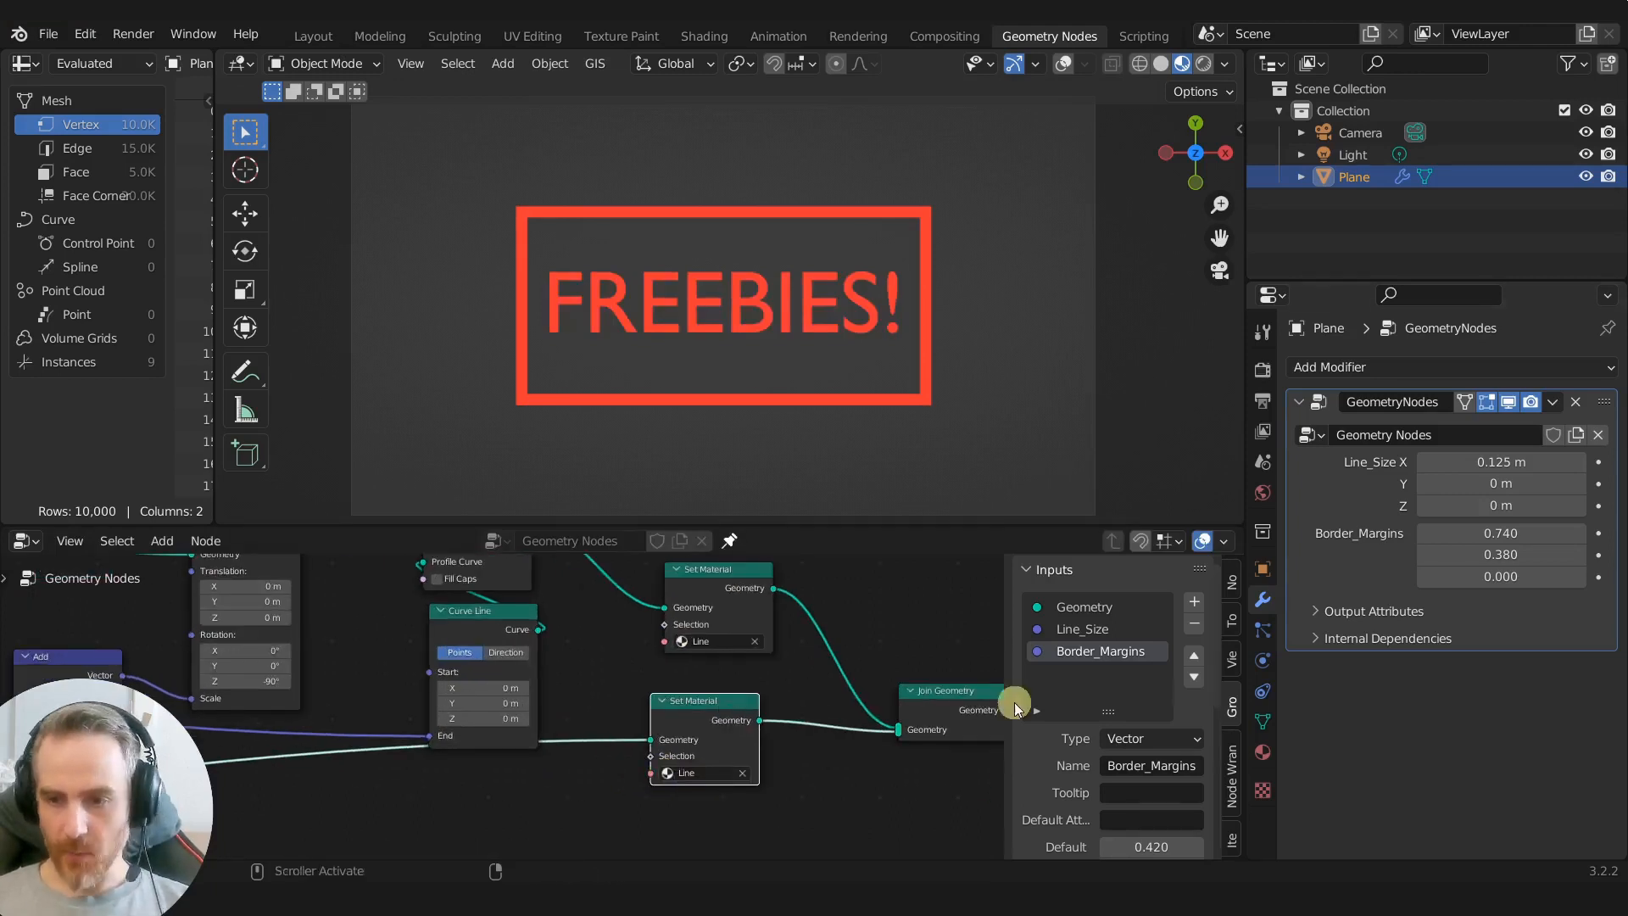
{"action": "left_click", "coordinate": [1263, 757]}
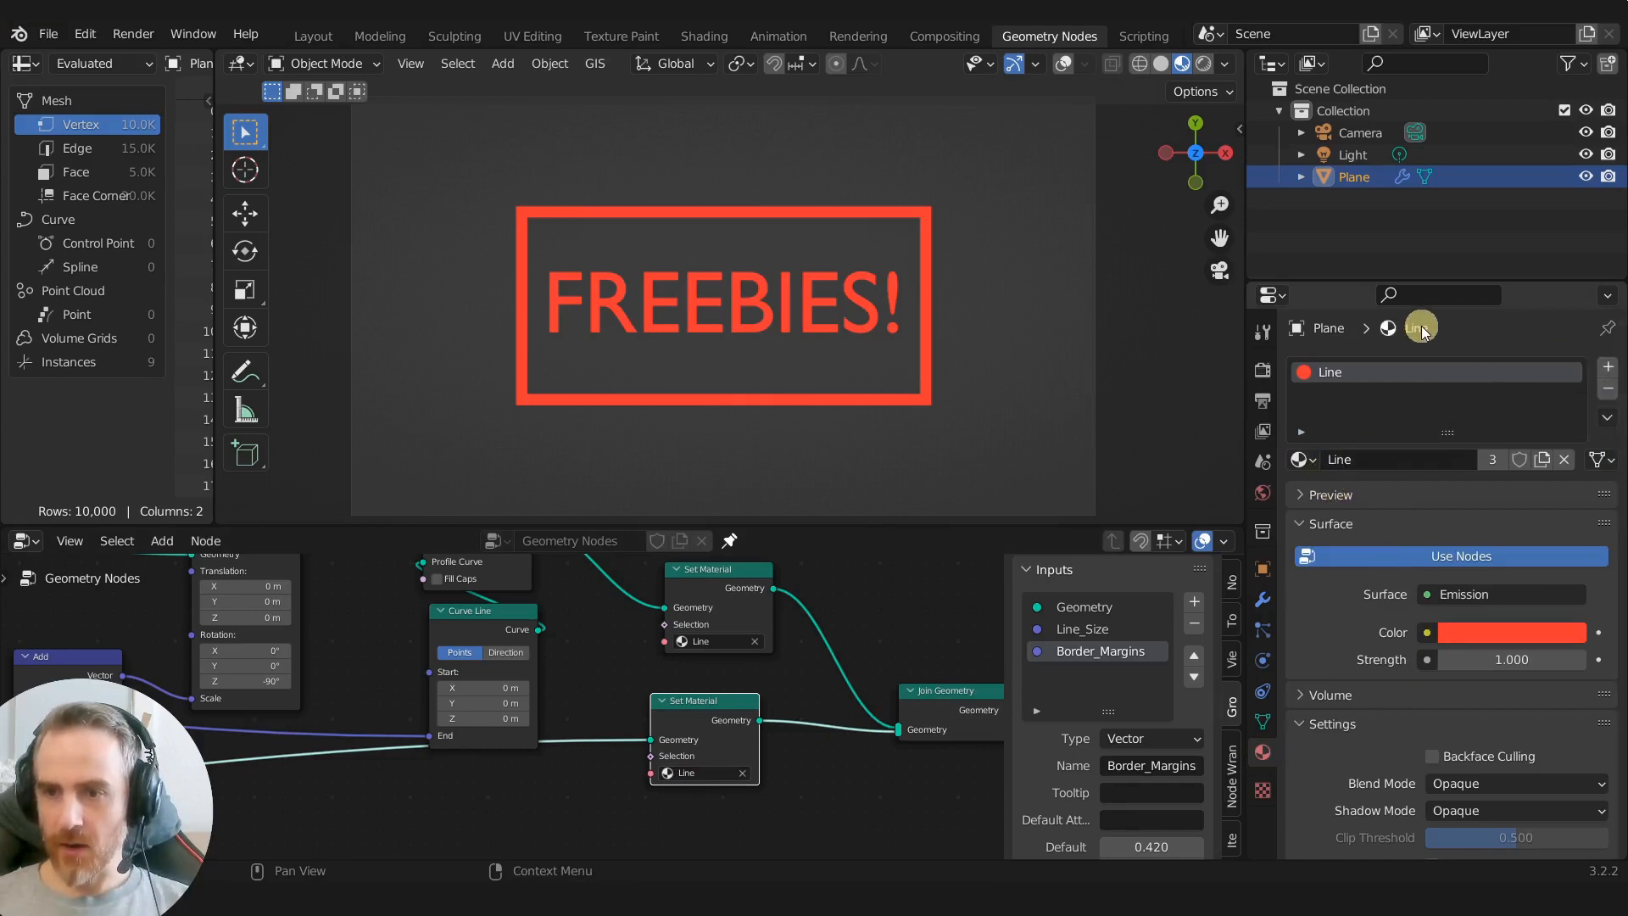
{"action": "double_click", "coordinate": [1359, 175]}
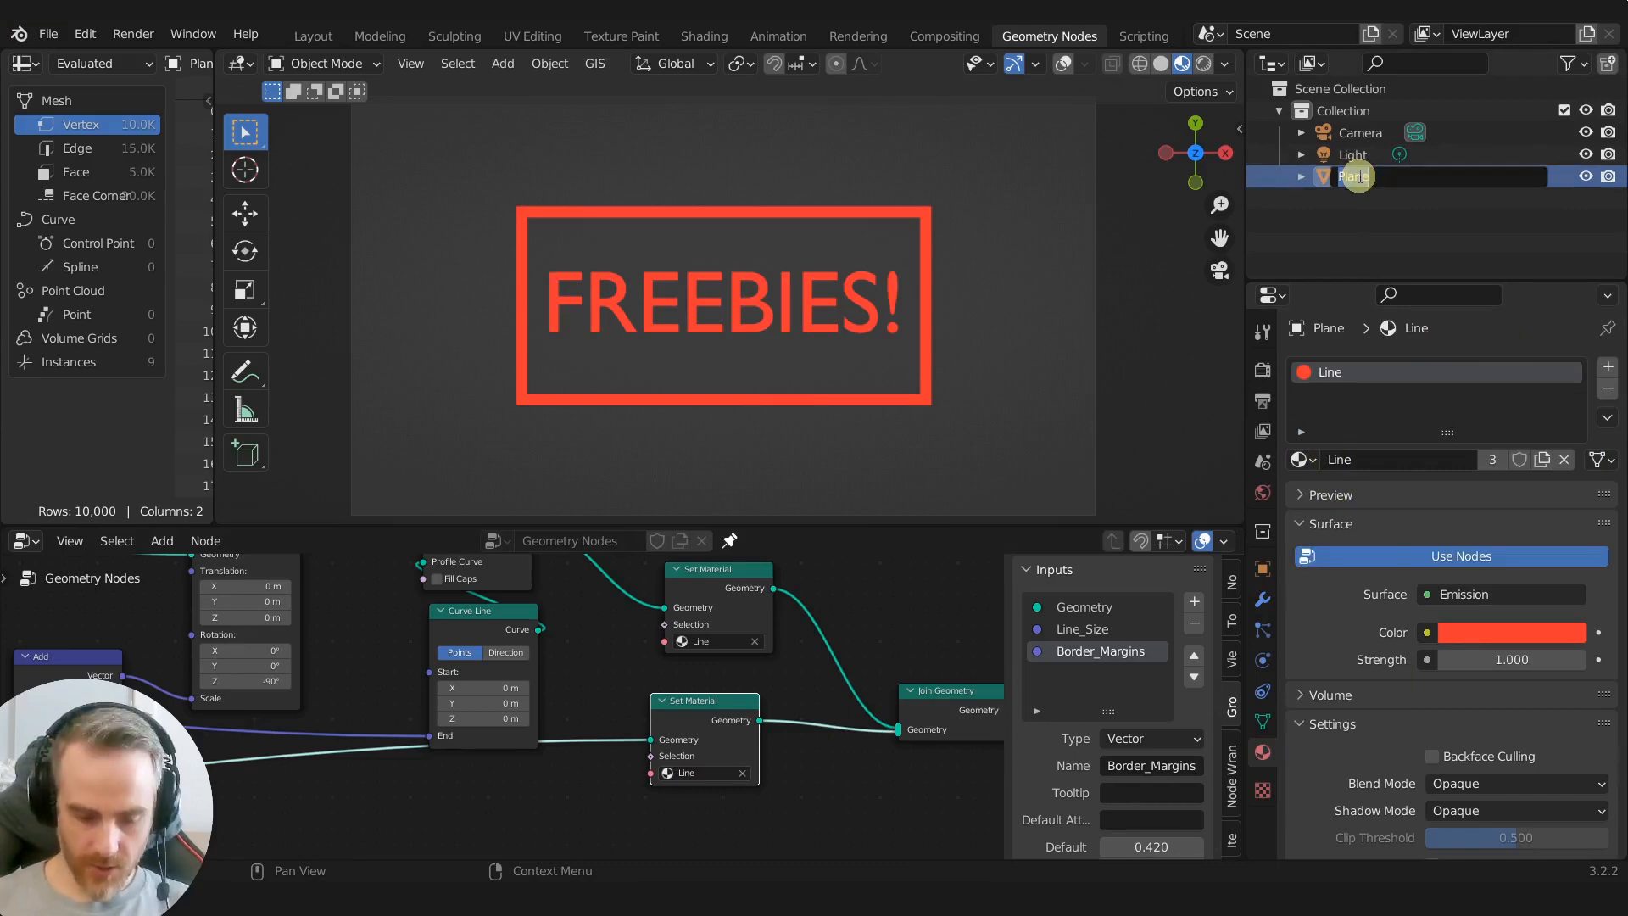
{"action": "type", "text": "Border"}
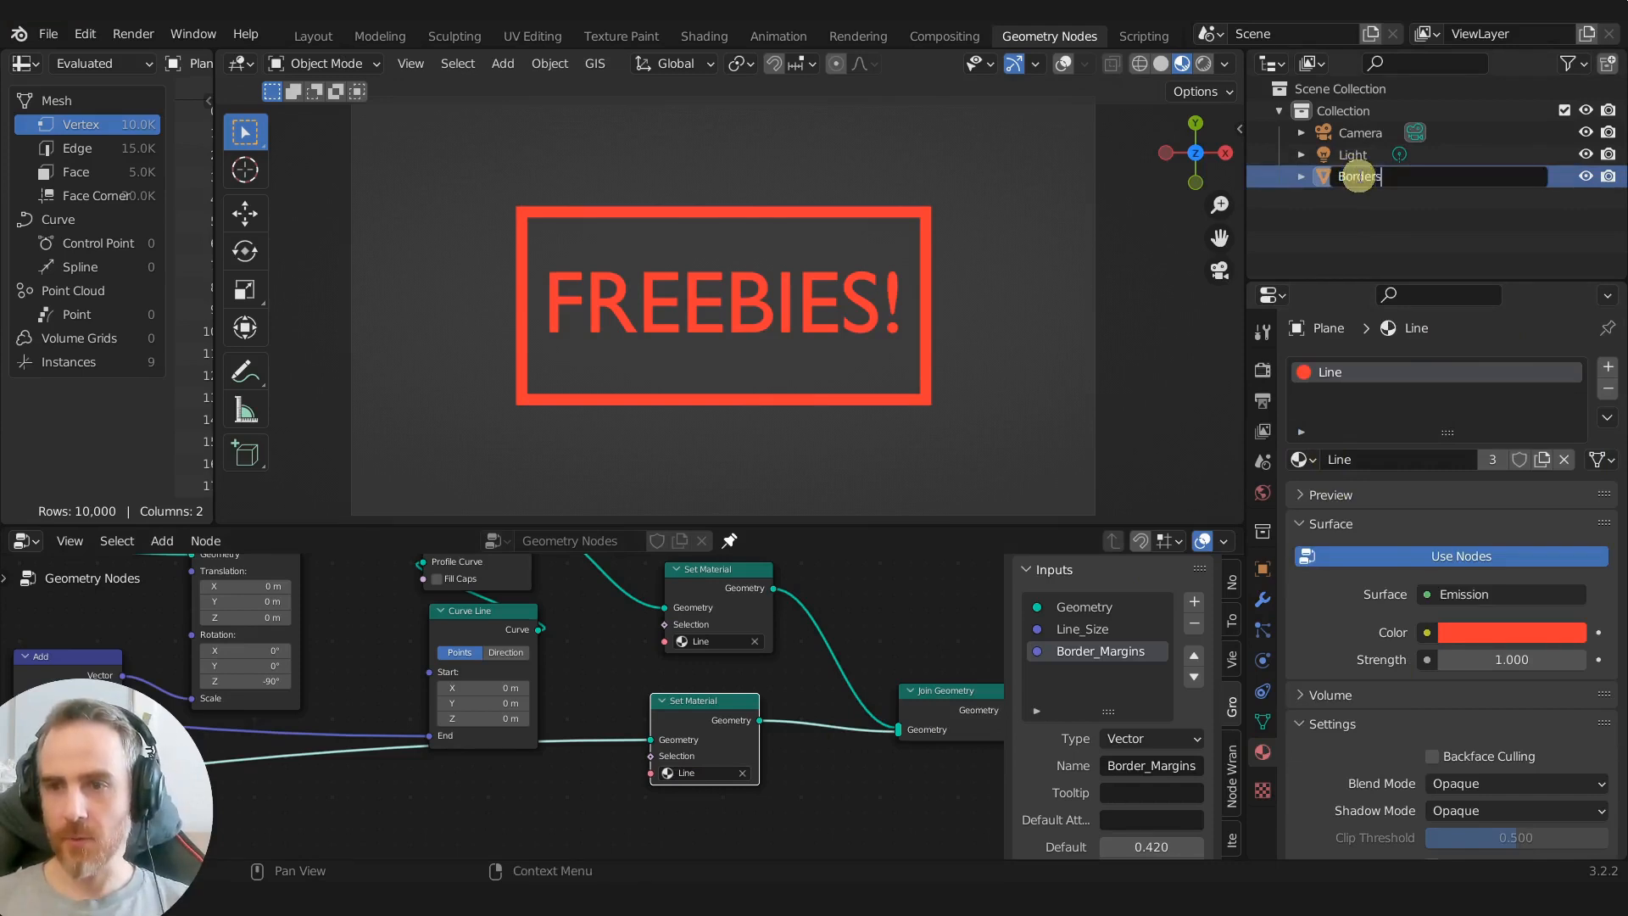
{"action": "type", "text": "s"}
{"action": "key", "text": "Return"}
{"action": "double_click", "coordinate": [1387, 135]}
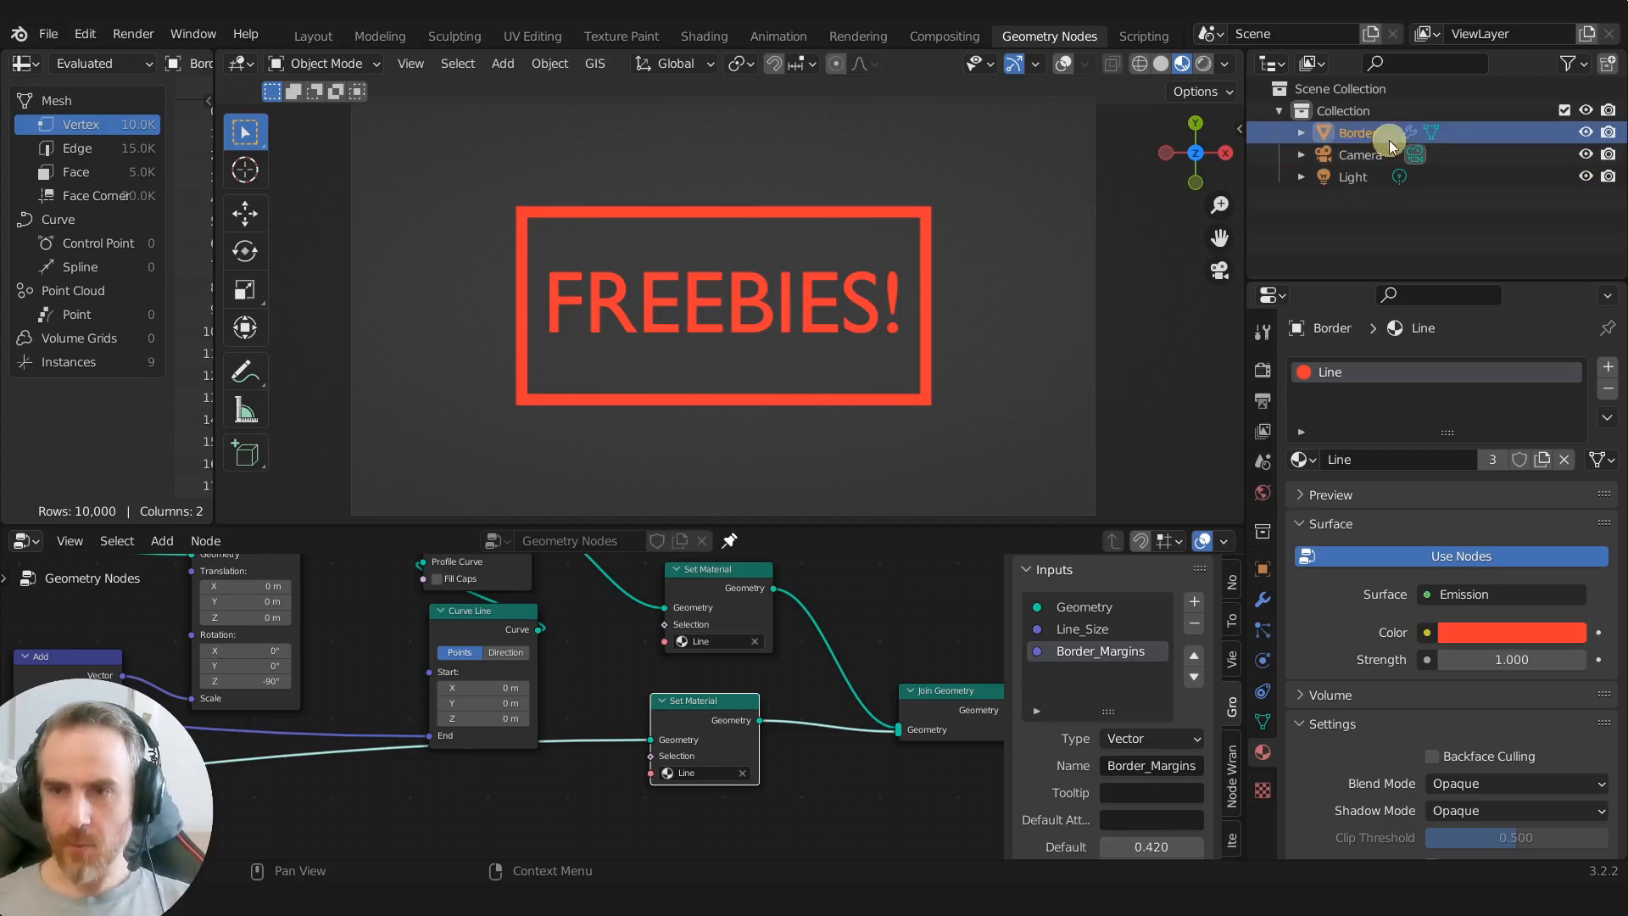
{"action": "key", "text": "Return"}
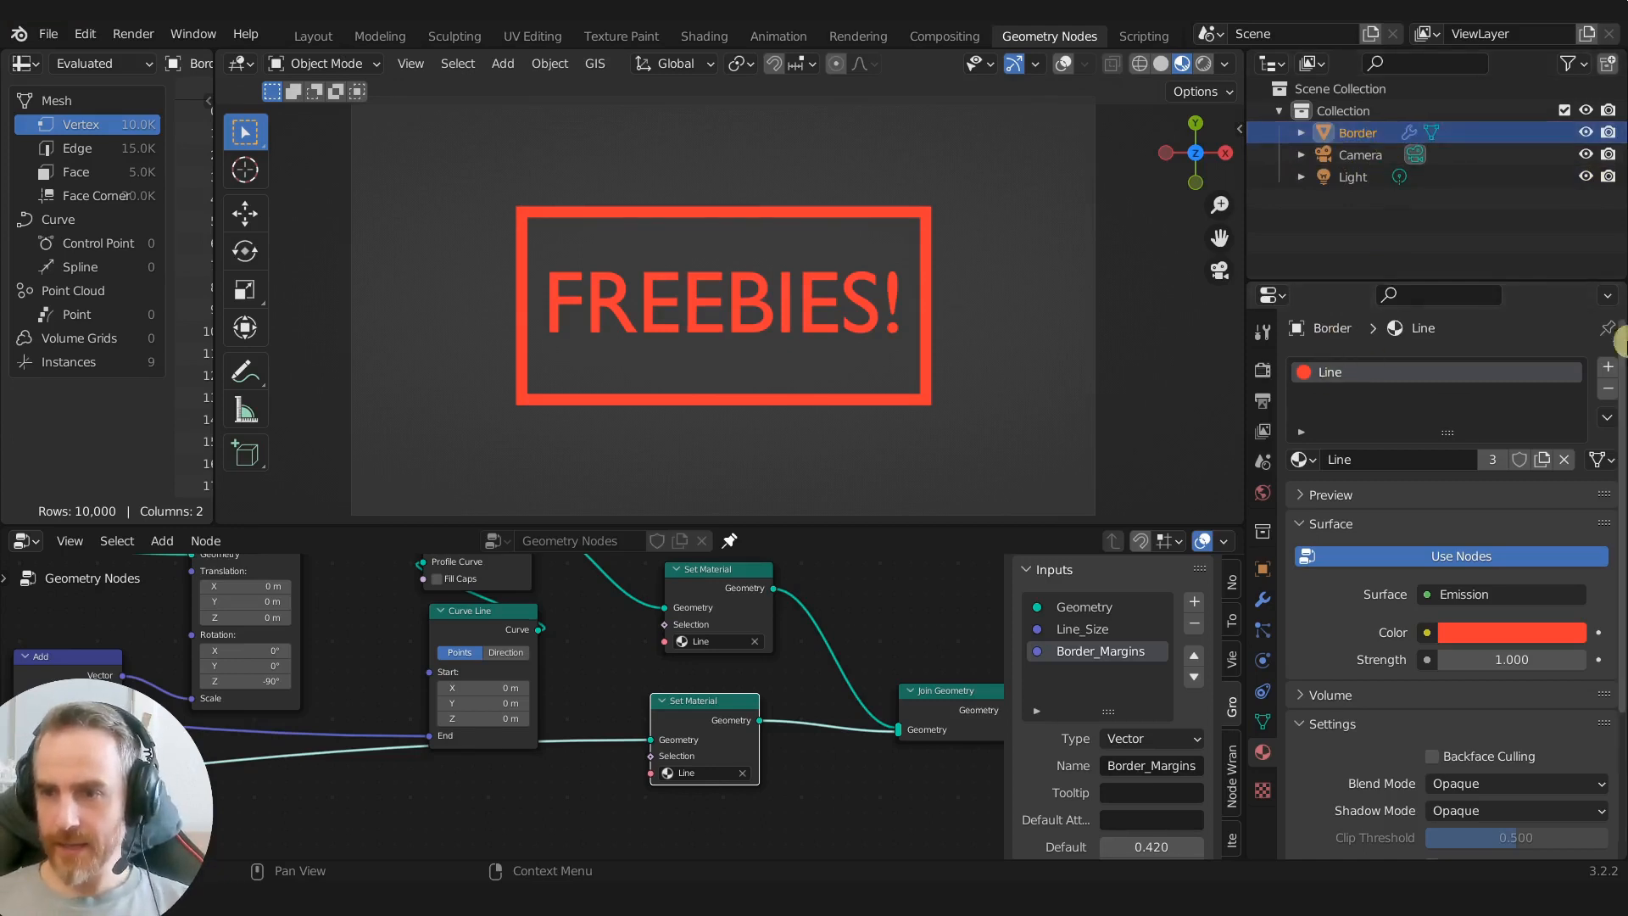
Step: Add a second material slot to the Border object with a new Emission material named "Text"
{"action": "left_click", "coordinate": [1608, 368]}
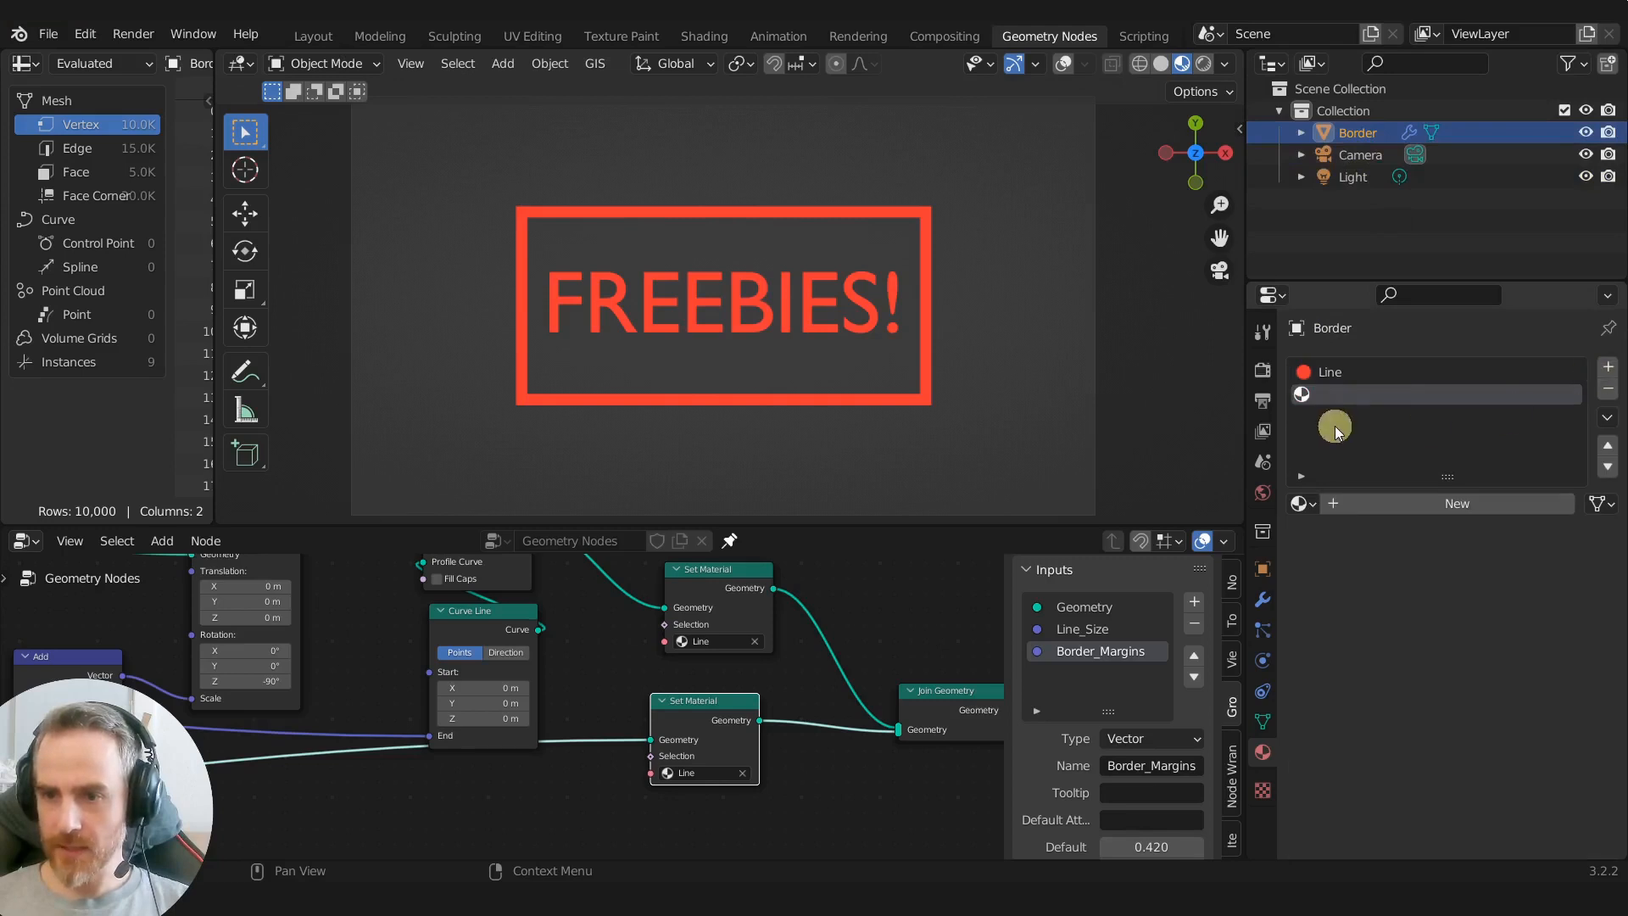
{"action": "left_click", "coordinate": [1387, 507]}
{"action": "left_click", "coordinate": [1482, 638]}
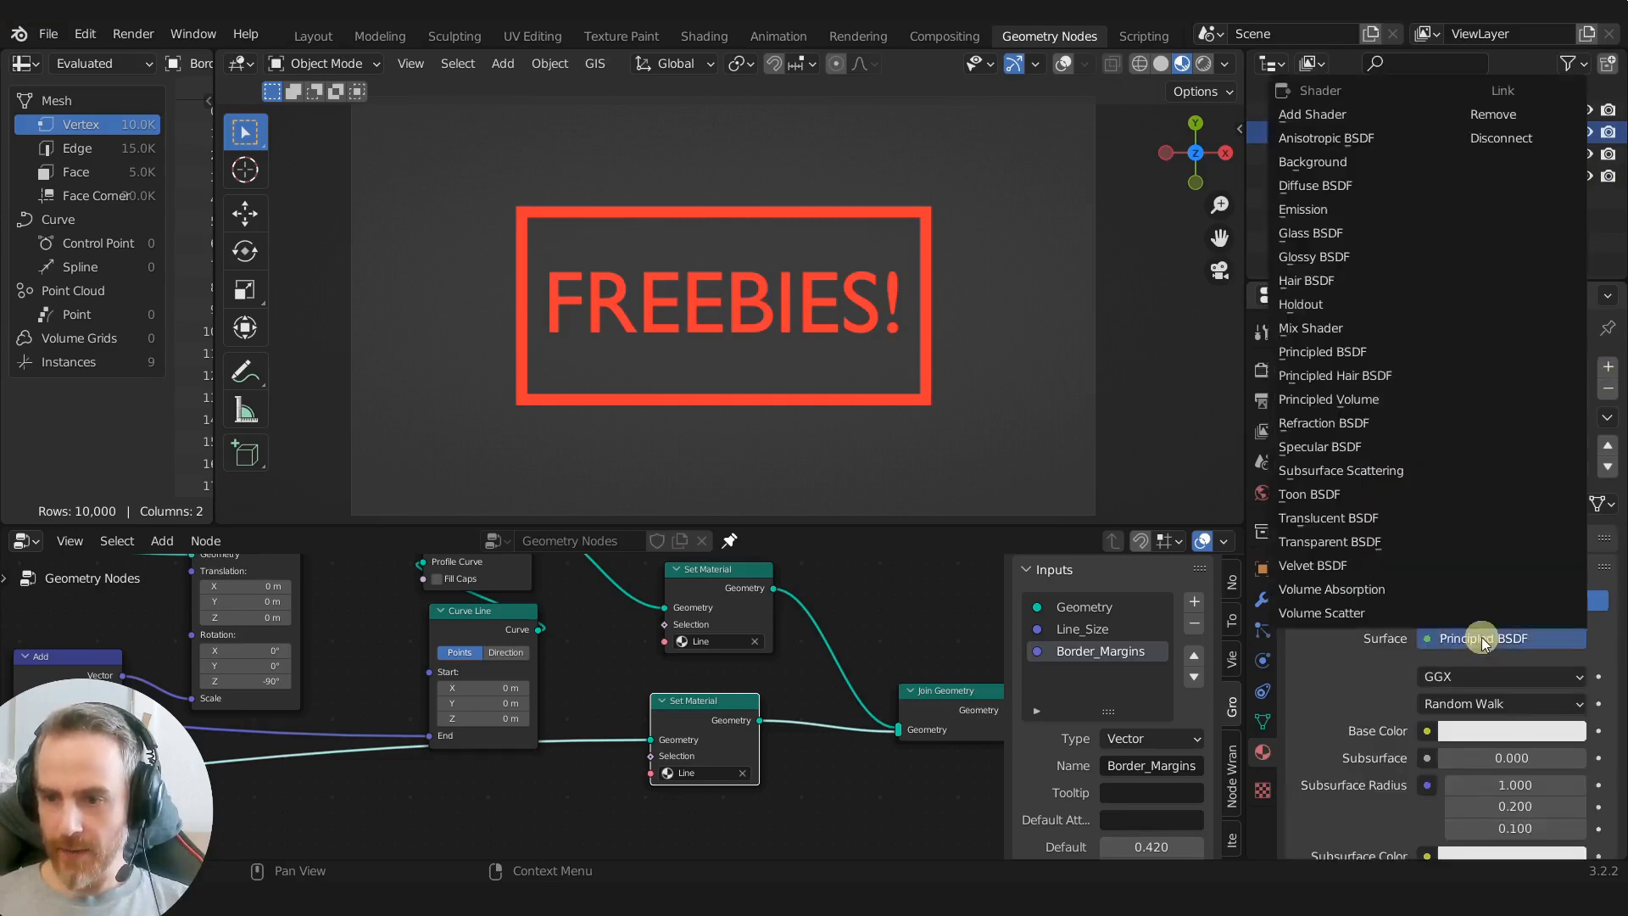
{"action": "left_click", "coordinate": [1327, 210]}
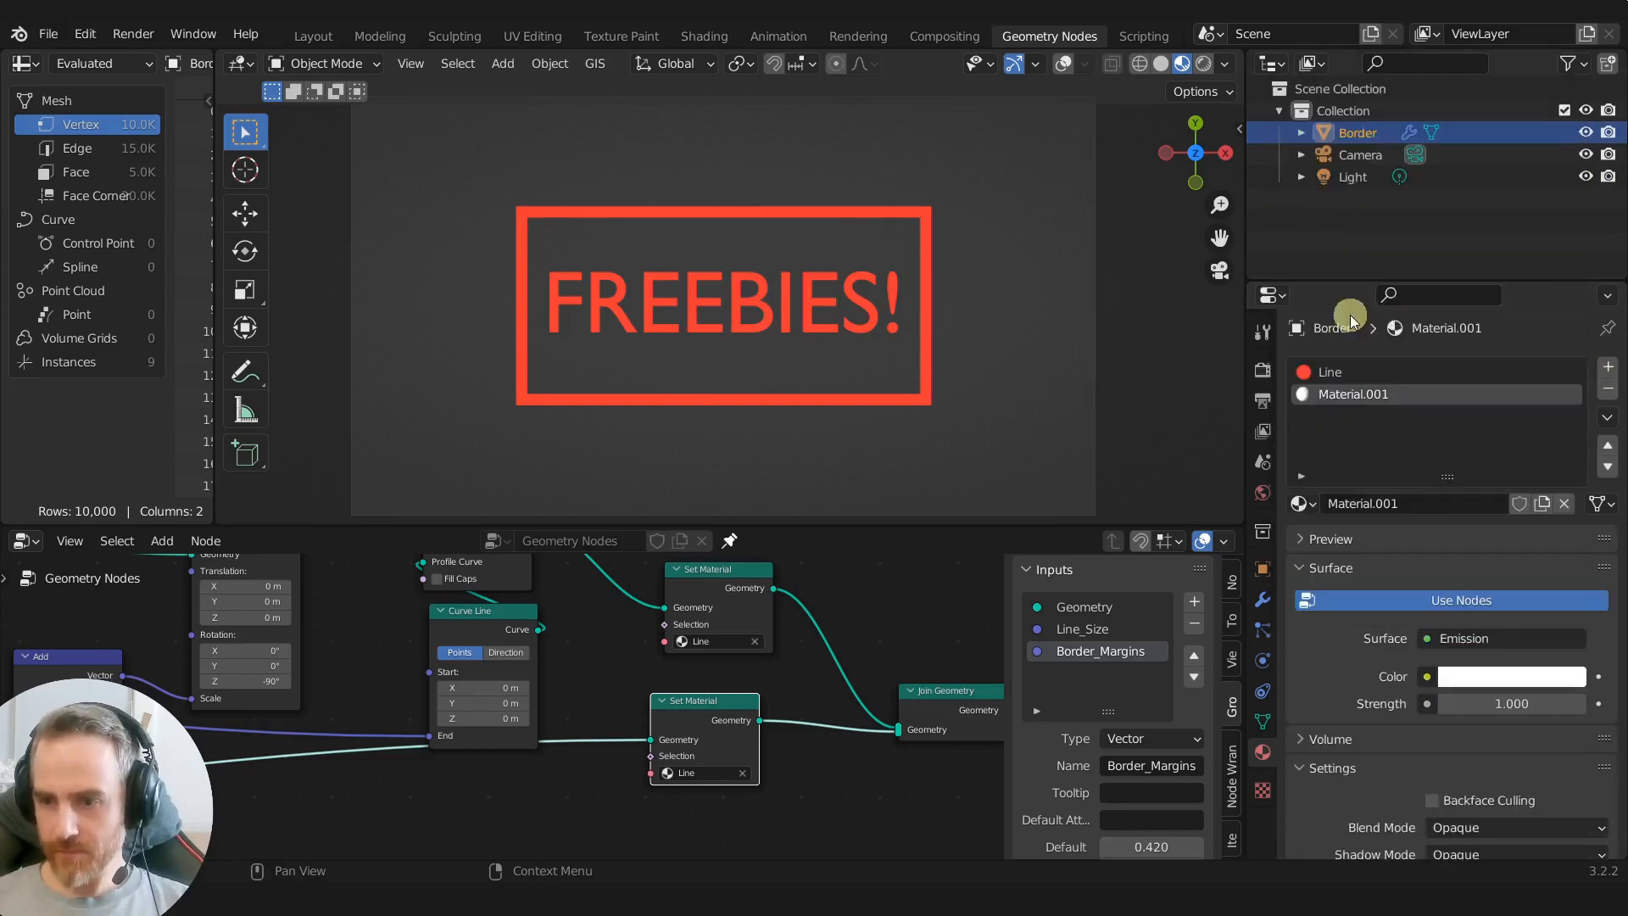
{"action": "scroll", "coordinate": [770, 751], "scroll_direction": "up", "scroll_amount": 2}
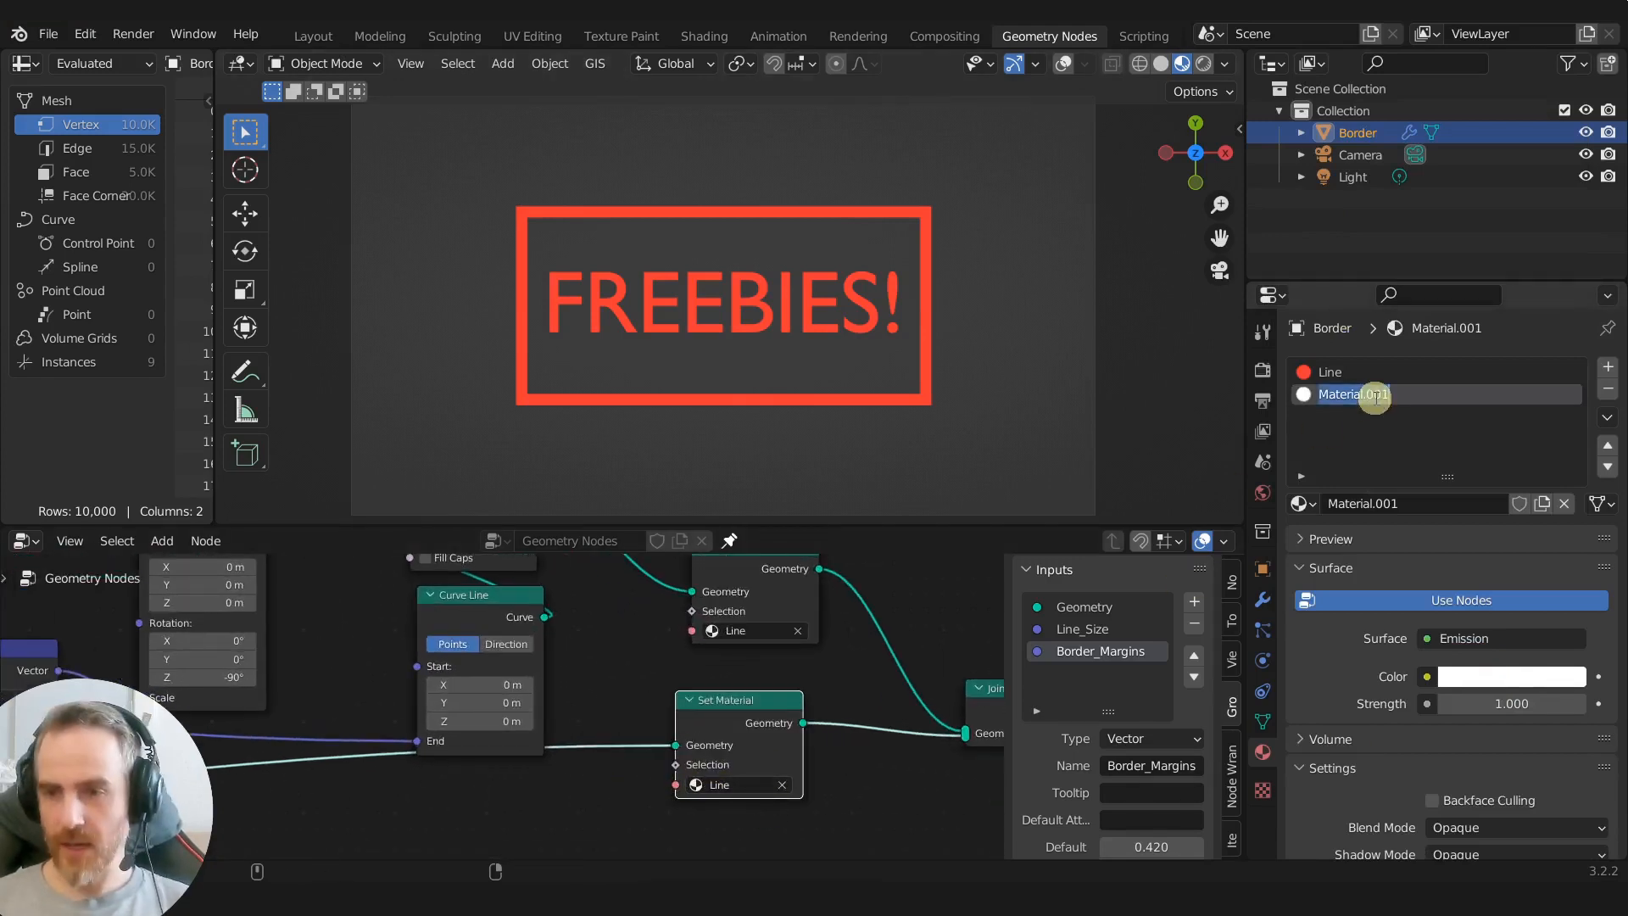
{"action": "type", "text": "Text"}
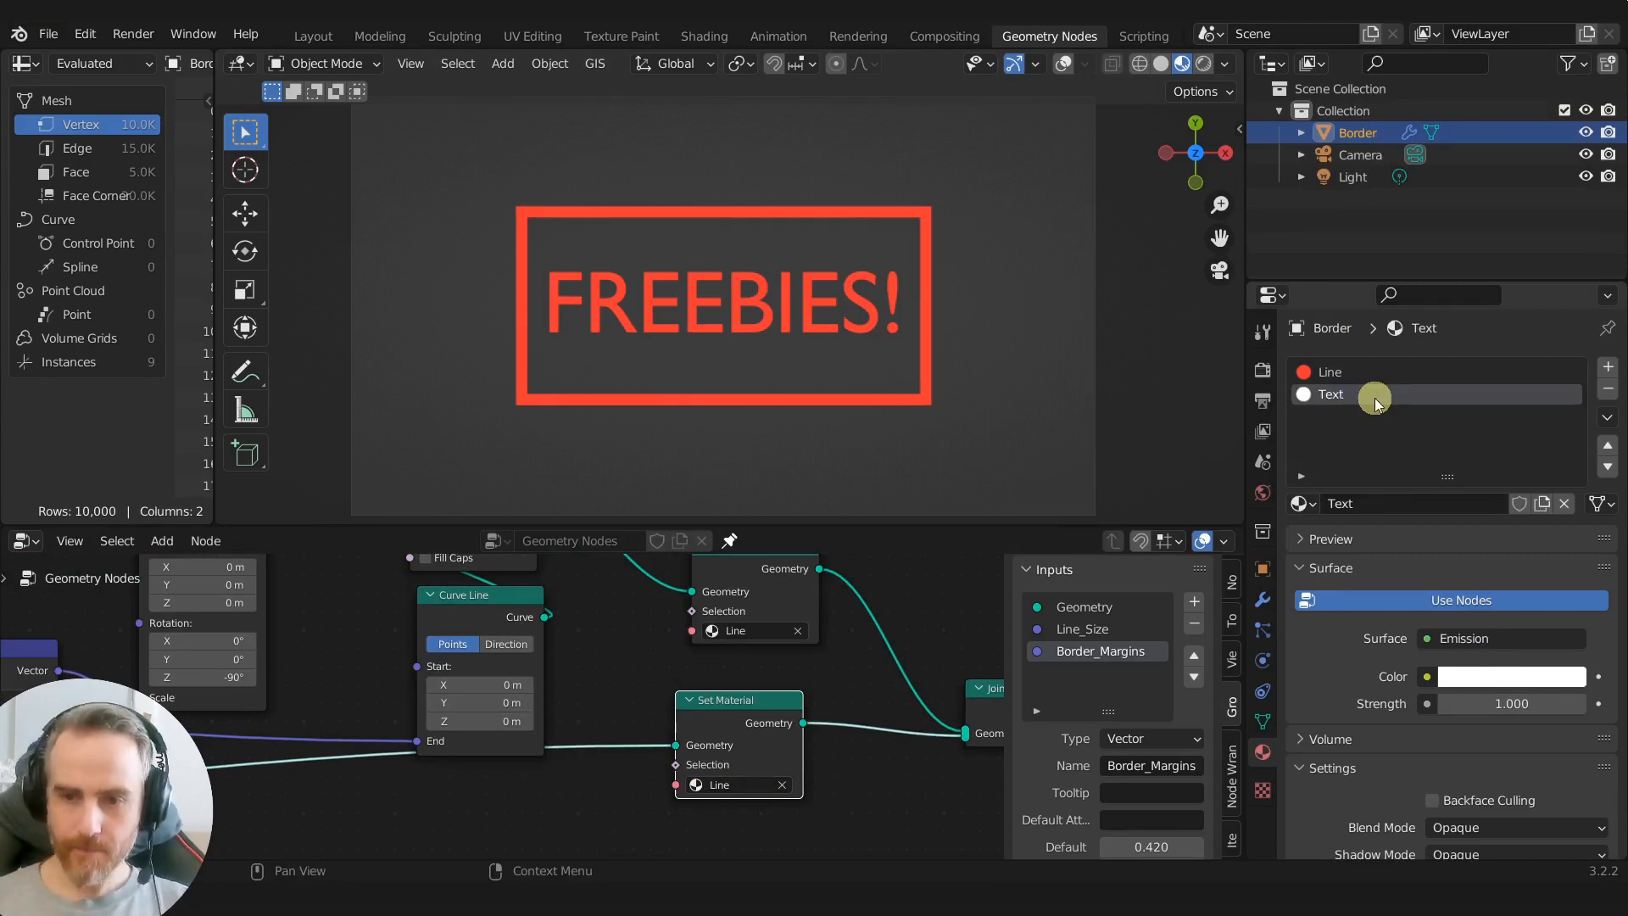
Step: Assign the Text material in the text branch's Set Material node and move that node lower
{"action": "left_click", "coordinate": [723, 784]}
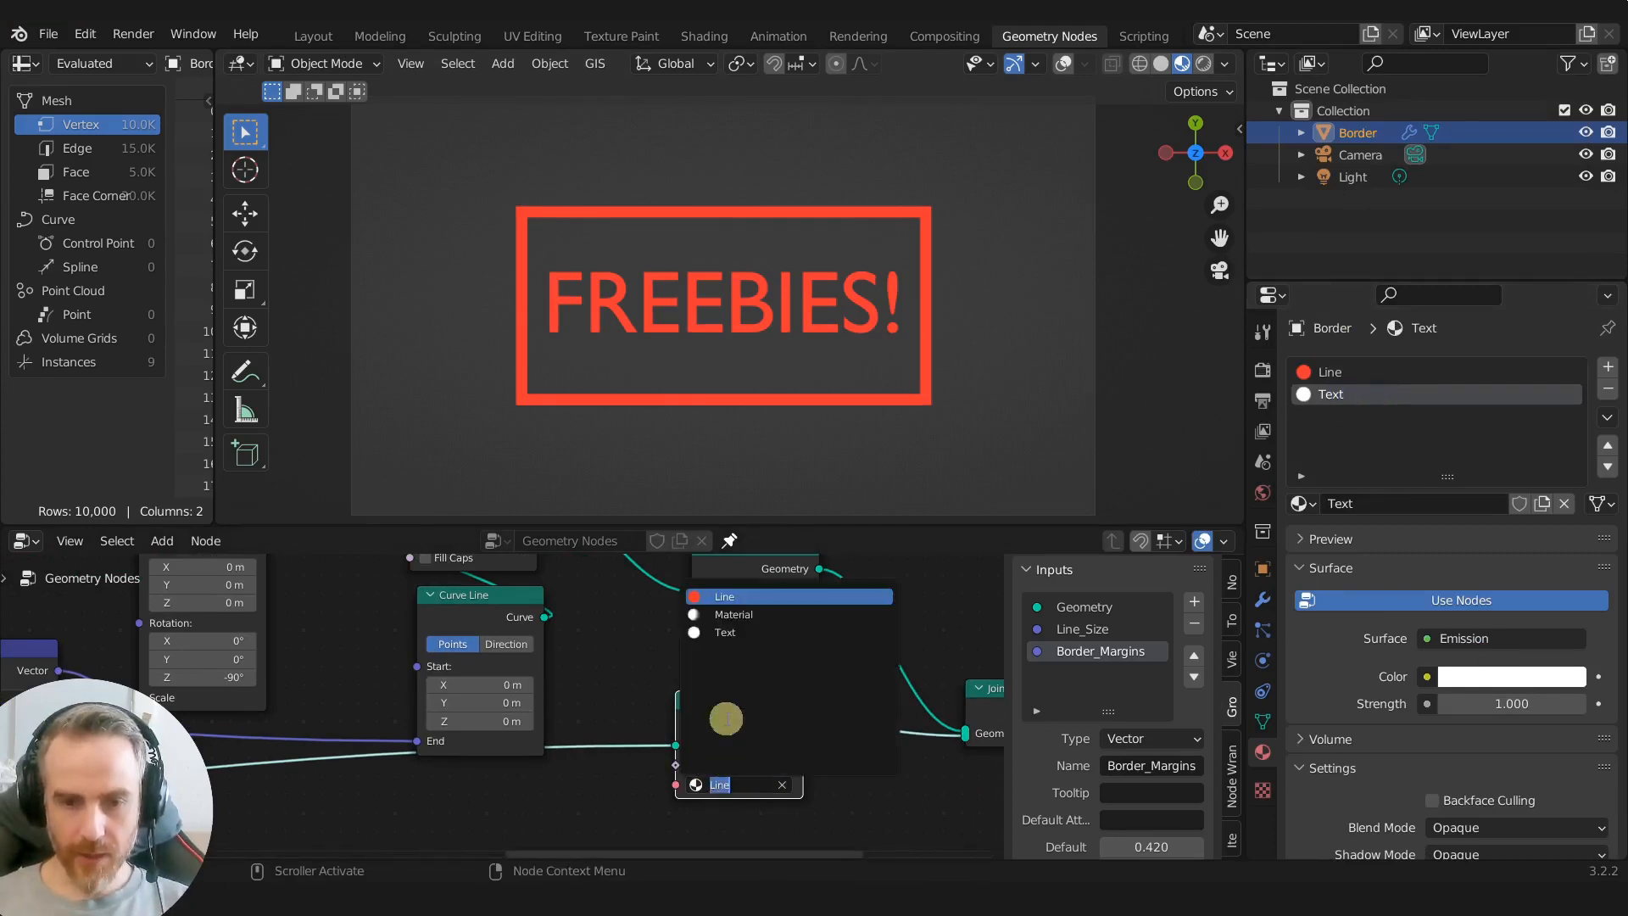
{"action": "left_click", "coordinate": [733, 632]}
{"action": "left_click_drag", "start_coordinate": [723, 726], "coordinate": [709, 787]}
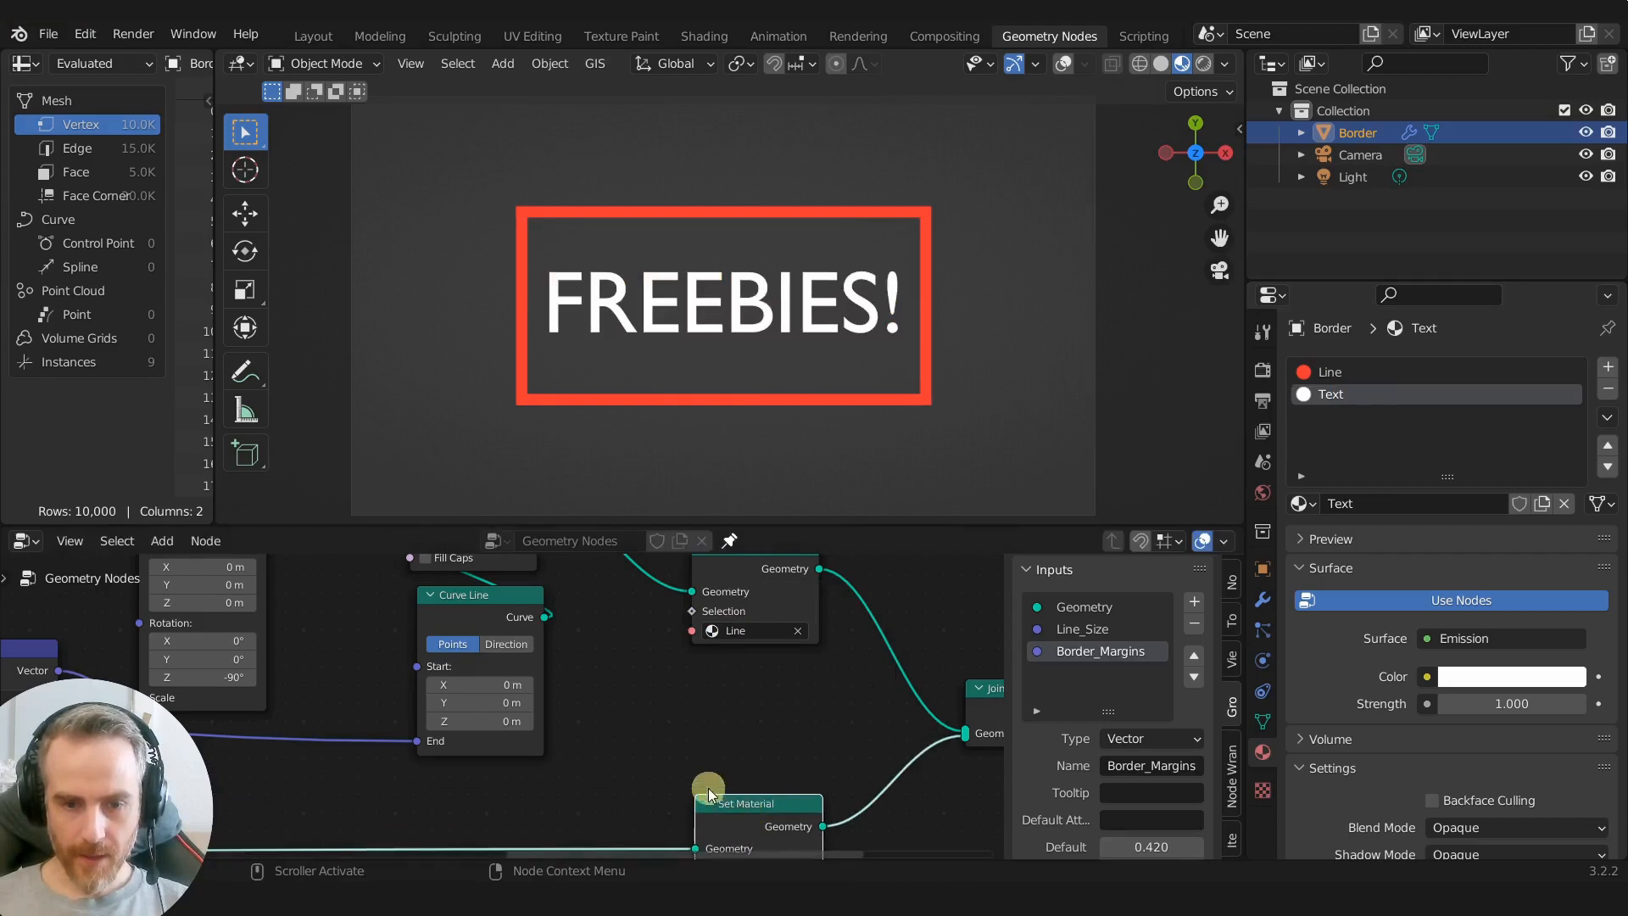
Step: Insert a reroute point into the long link feeding the text's Set Material node and reposition it
{"action": "scroll", "coordinate": [709, 787], "scroll_direction": "down", "scroll_amount": 4}
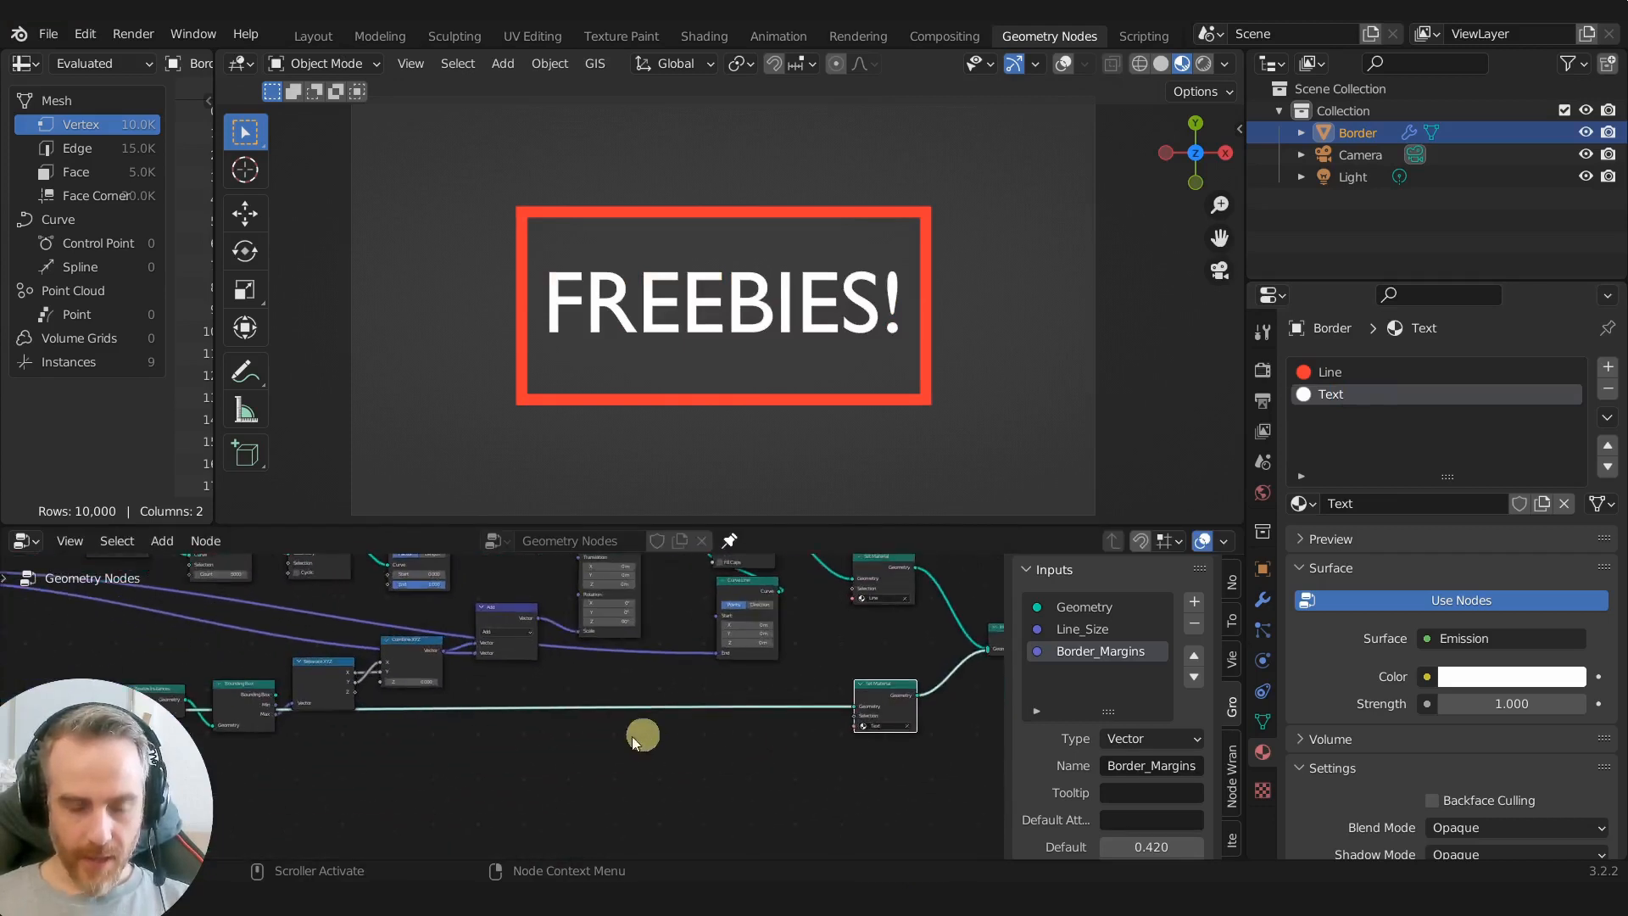
{"action": "middle_click_drag", "start_coordinate": [716, 734], "coordinate": [711, 743]}
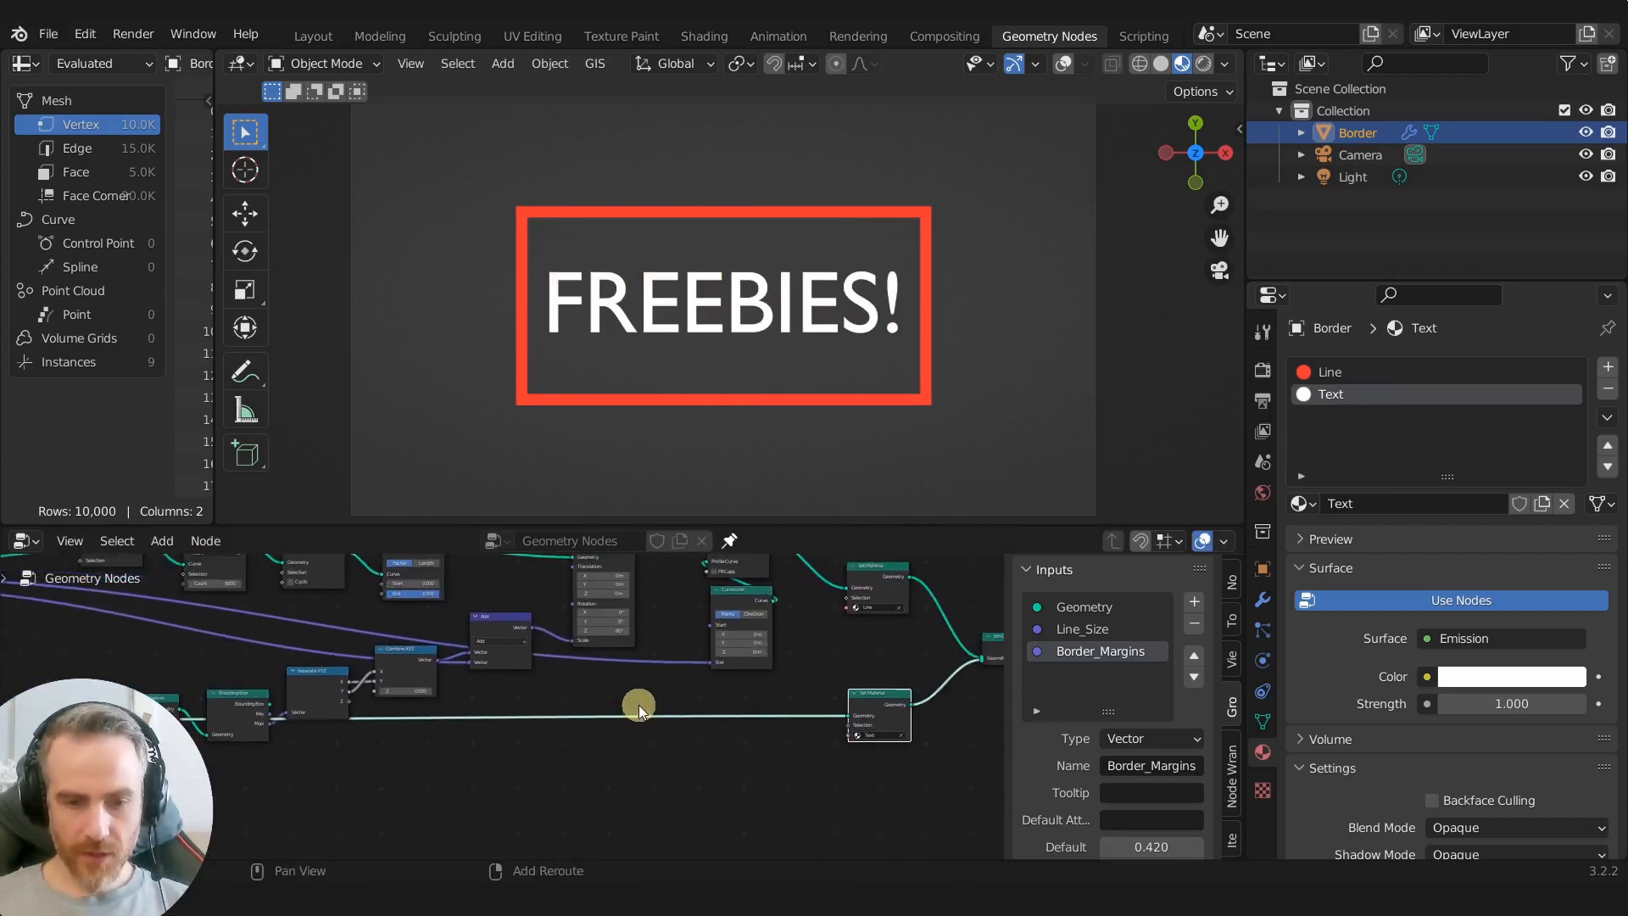
{"action": "right_click_drag", "start_coordinate": [610, 745], "coordinate": [656, 714], "text": "shift"}
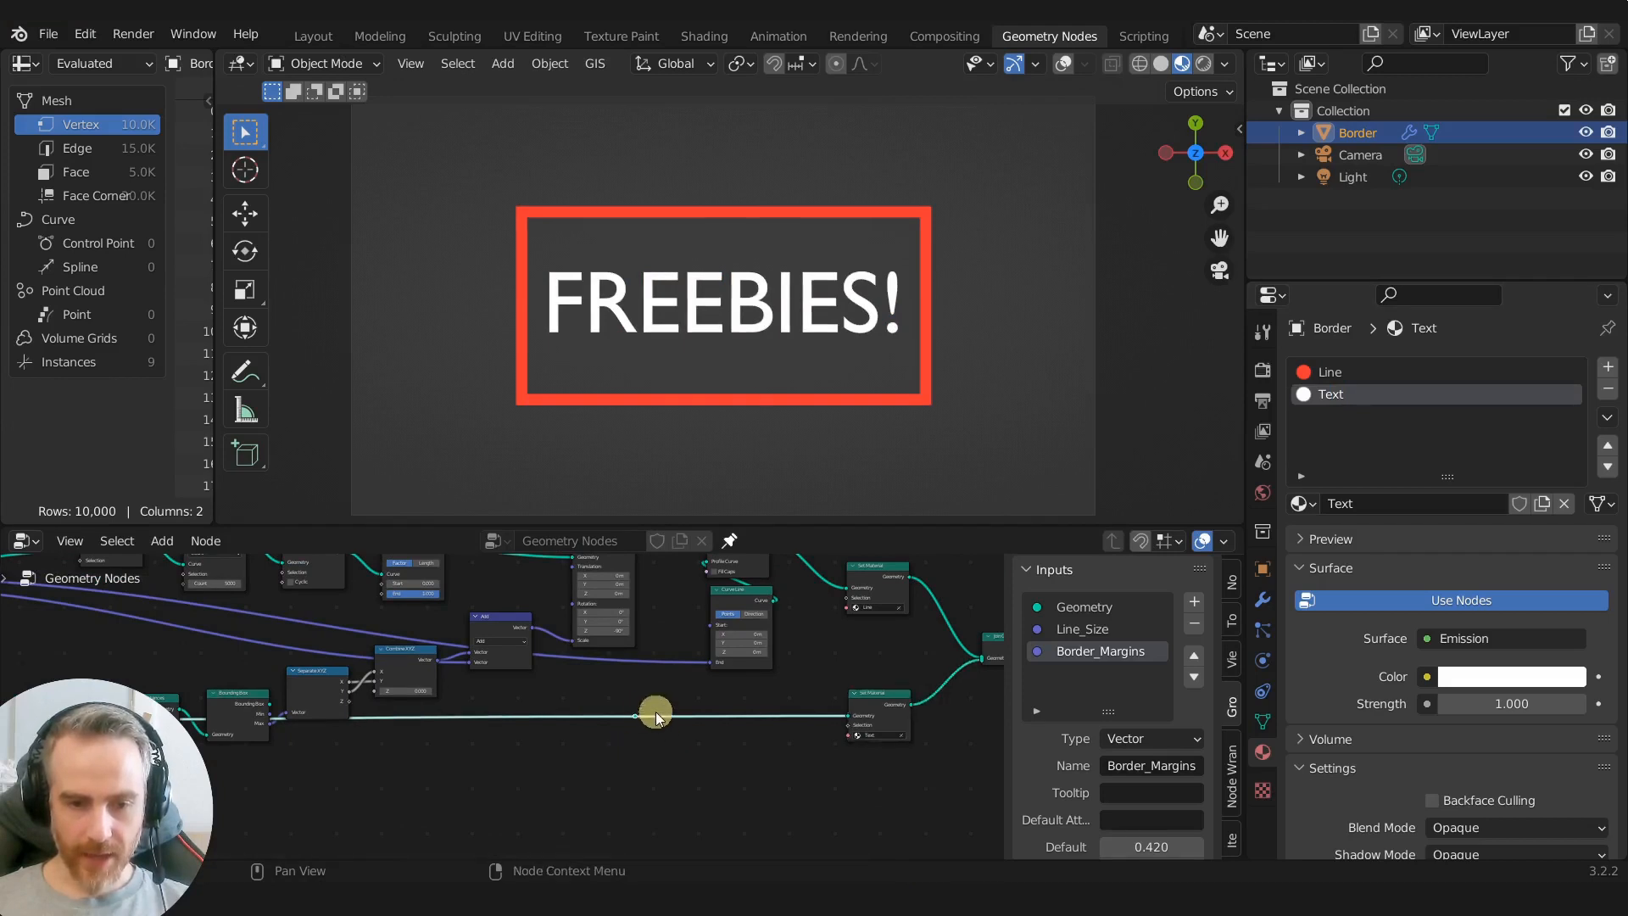
{"action": "left_click_drag", "start_coordinate": [627, 721], "coordinate": [704, 709]}
Step: Rearrange the text branch nodes and the two Set Material nodes so their links run clearly without overlapping
{"action": "middle_click_drag", "start_coordinate": [429, 738], "coordinate": [678, 782]}
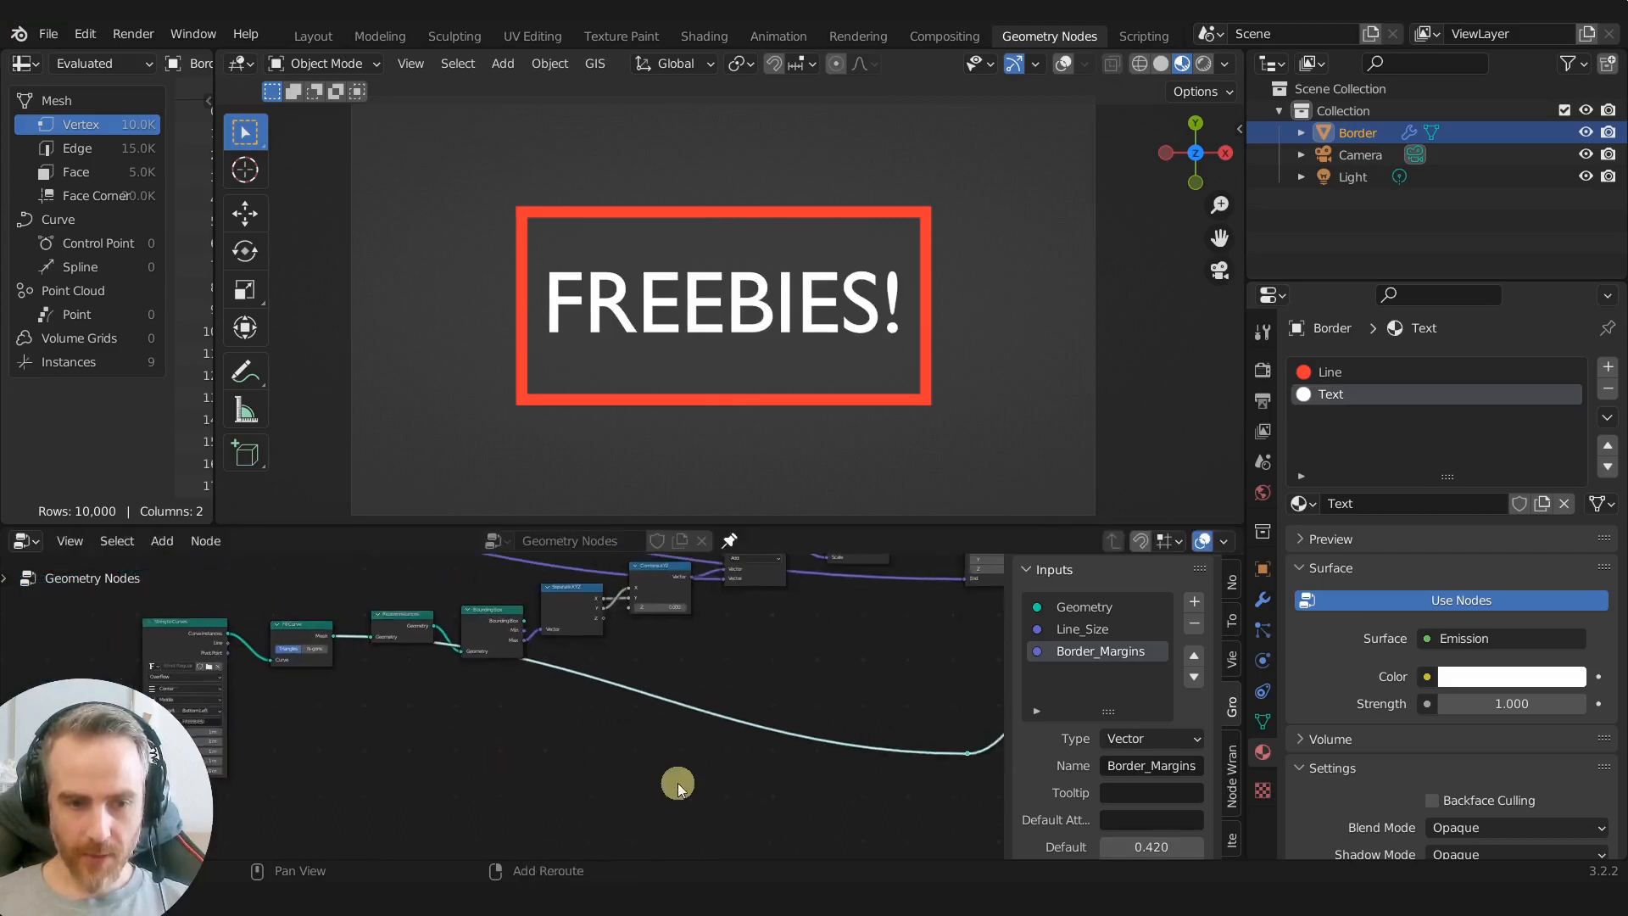
{"action": "left_click_drag", "start_coordinate": [303, 661], "coordinate": [320, 745]}
{"action": "left_click_drag", "start_coordinate": [206, 653], "coordinate": [174, 601]}
{"action": "middle_click_drag", "start_coordinate": [327, 727], "coordinate": [475, 782]}
{"action": "mouse_move", "coordinate": [566, 797]}
{"action": "left_mouse_down"}
{"action": "mouse_move", "coordinate": [587, 817]}
{"action": "mouse_move", "coordinate": [582, 775]}
{"action": "mouse_move", "coordinate": [563, 776]}
{"action": "left_mouse_up"}
{"action": "middle_click_drag", "start_coordinate": [528, 752], "coordinate": [683, 704]}
{"action": "scroll", "coordinate": [509, 701], "scroll_direction": "down", "scroll_amount": 1}
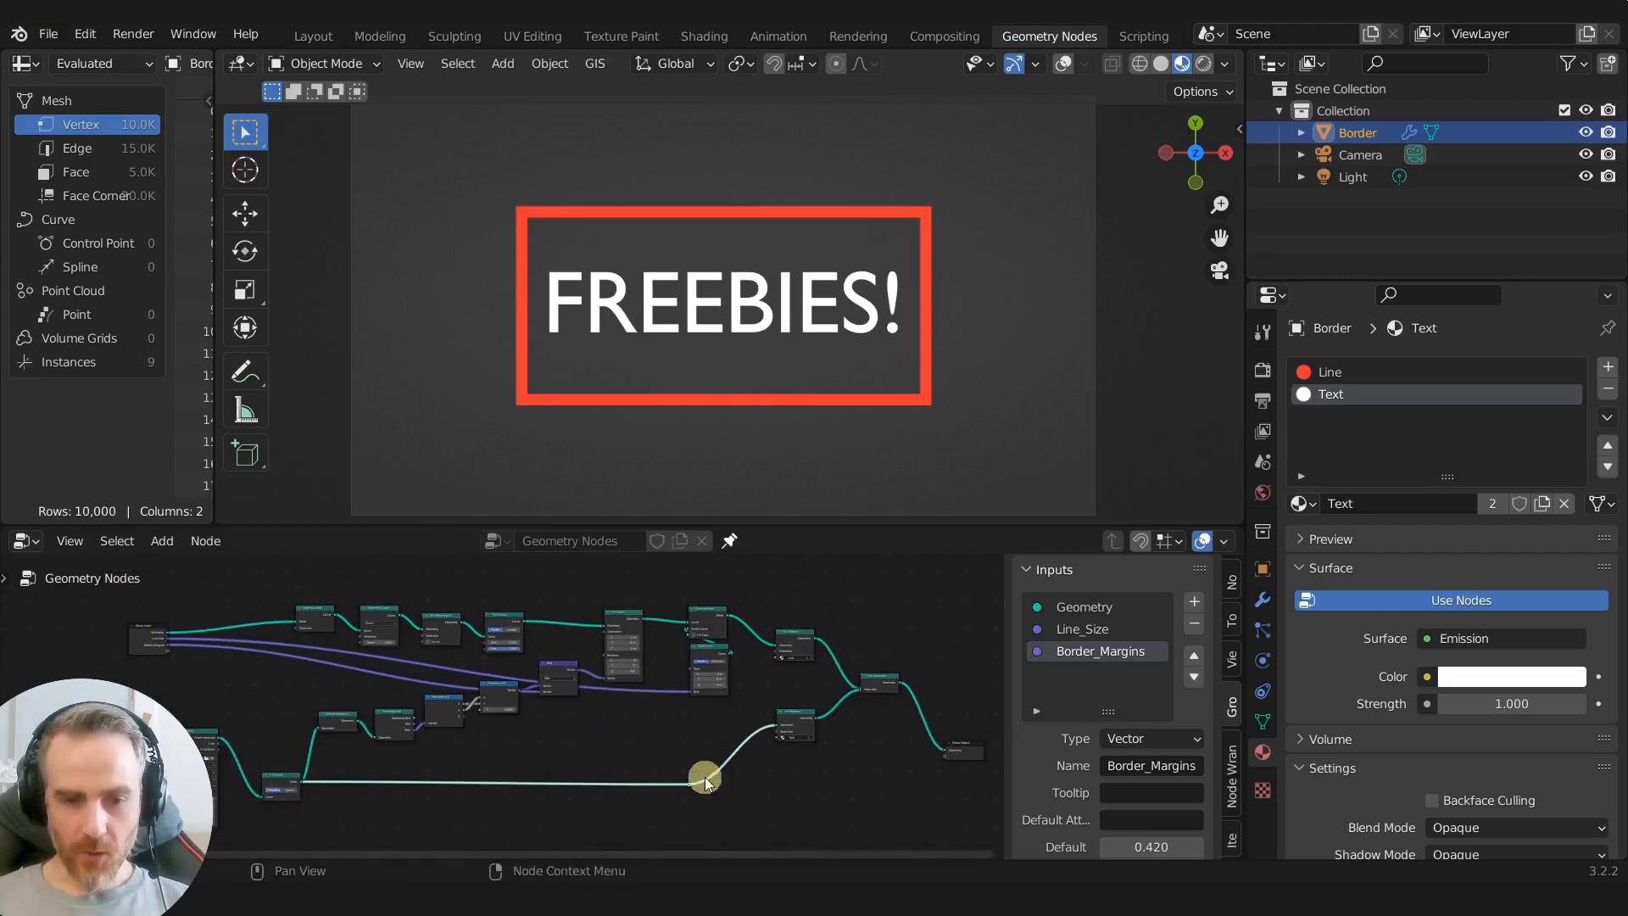
{"action": "scroll", "coordinate": [764, 771], "scroll_direction": "up", "scroll_amount": 2}
{"action": "scroll", "coordinate": [792, 756], "scroll_direction": "down", "scroll_amount": 2}
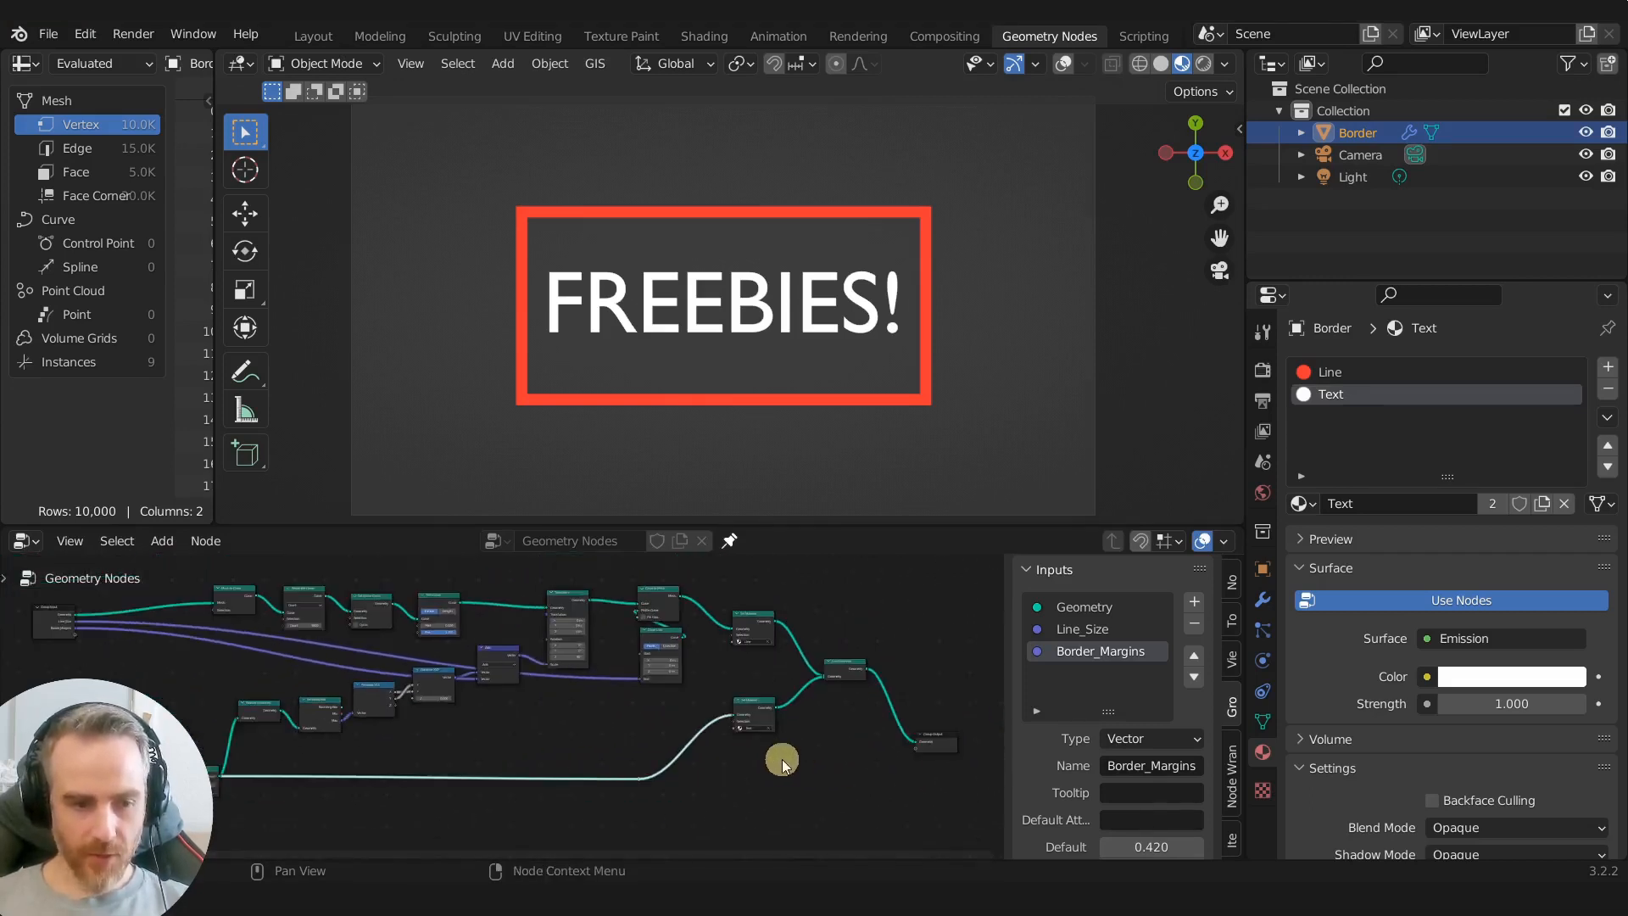
{"action": "scroll", "coordinate": [735, 722], "scroll_direction": "up", "scroll_amount": 2}
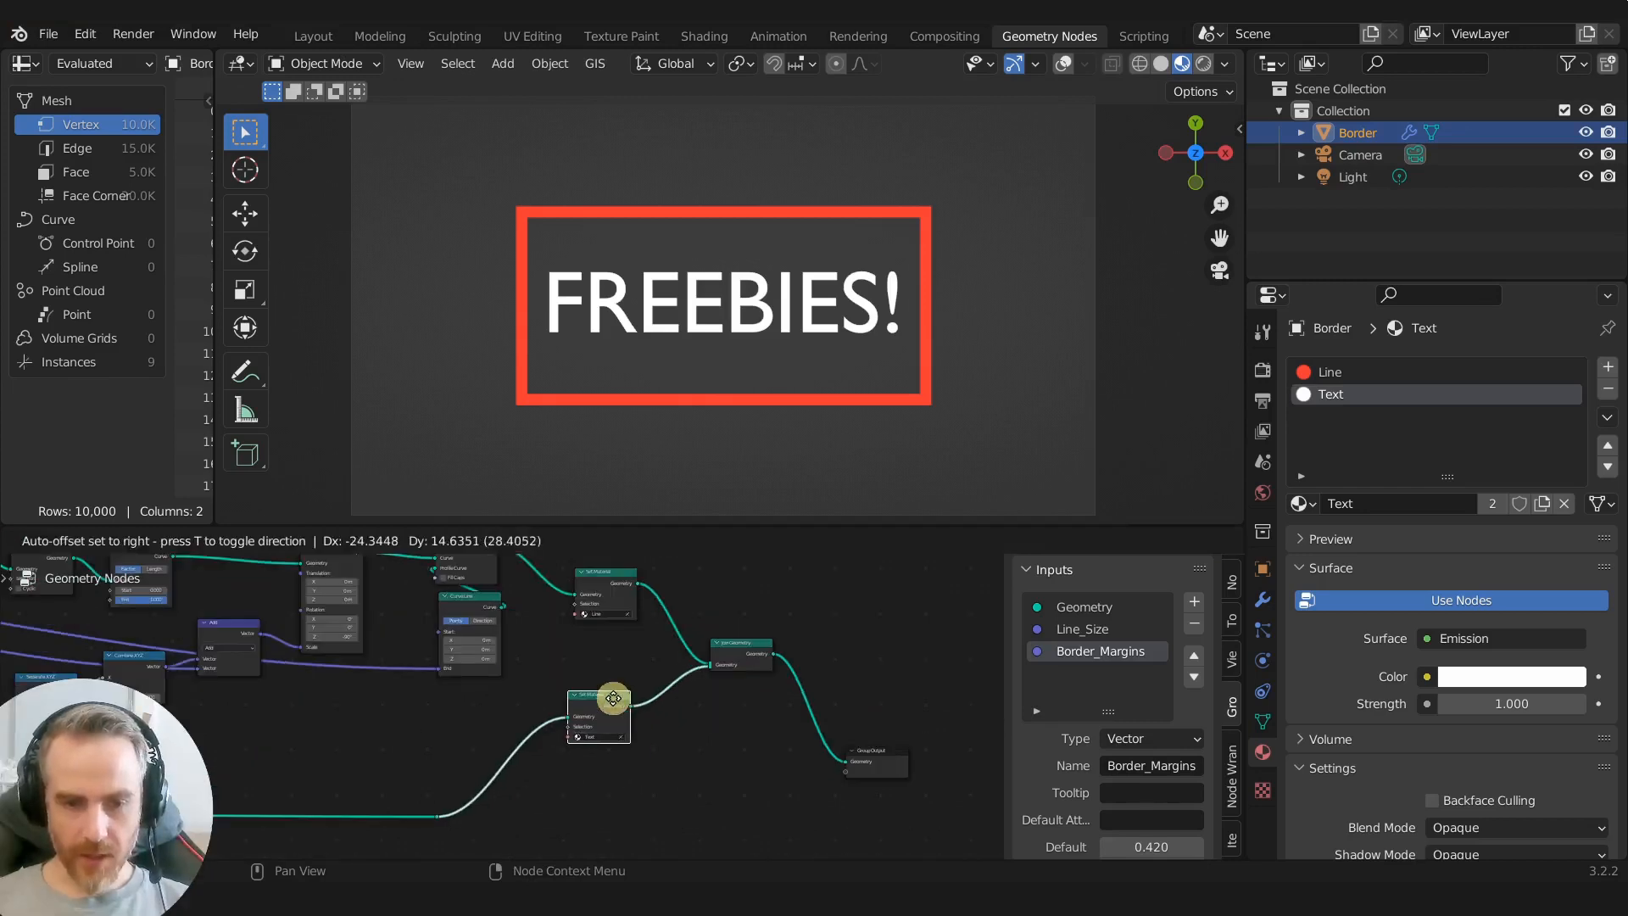
{"action": "left_click_drag", "start_coordinate": [606, 572], "coordinate": [607, 692]}
Step: Duplicate the Group Input node and place the copy just before the two Set Material nodes
{"action": "scroll", "coordinate": [567, 734], "scroll_direction": "down", "scroll_amount": 2}
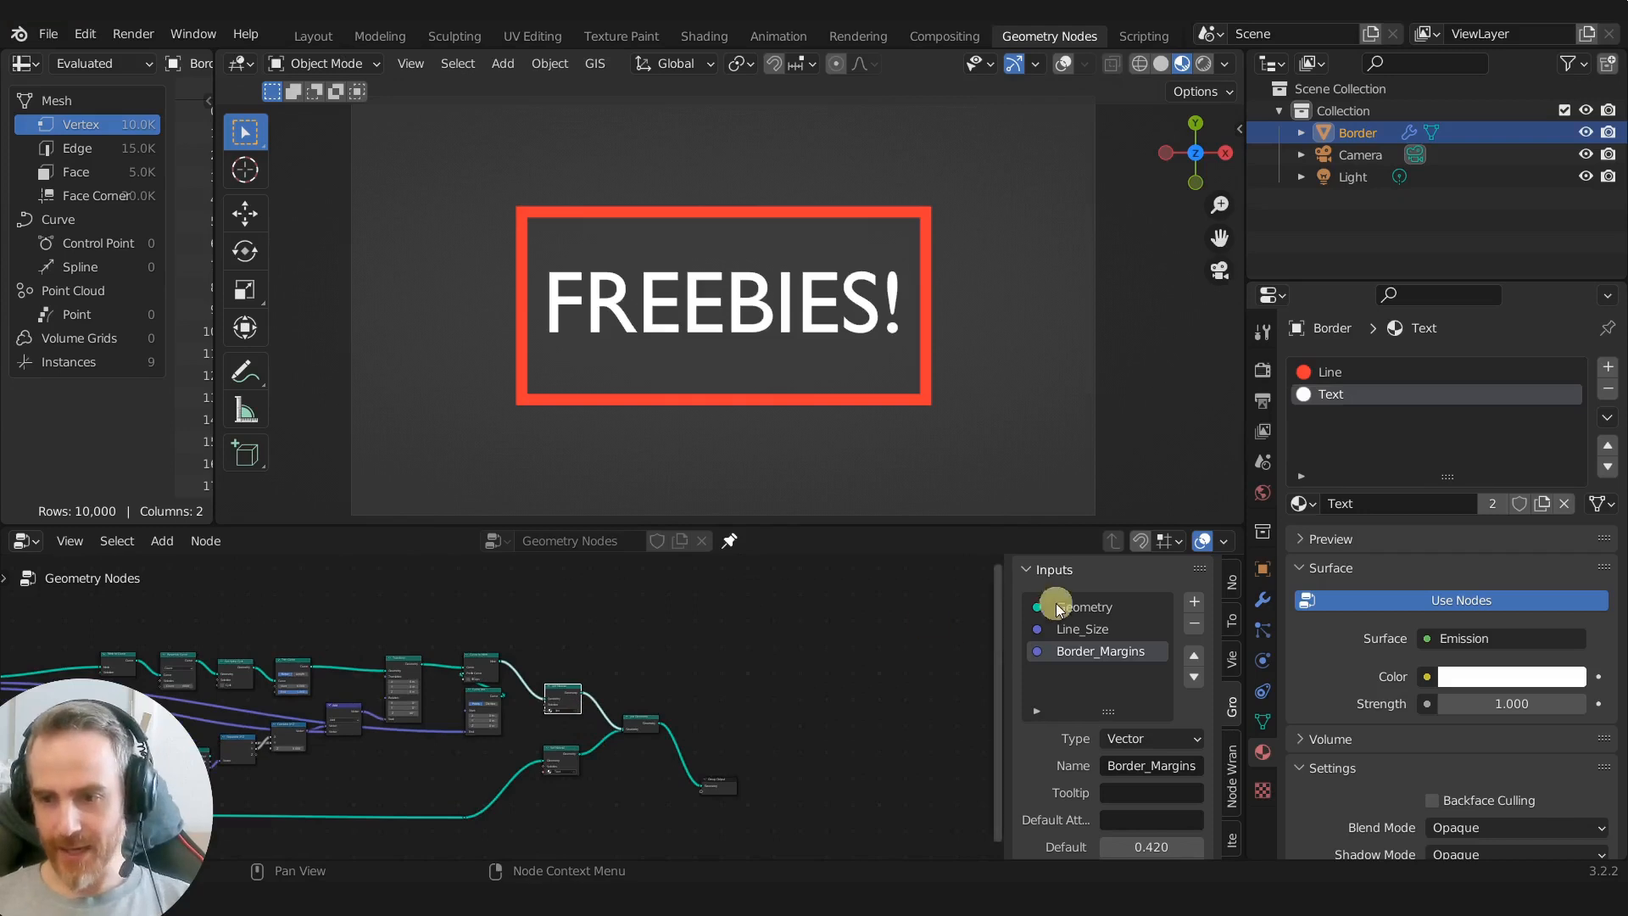
{"action": "scroll", "coordinate": [608, 698], "scroll_direction": "up", "scroll_amount": 1}
{"action": "scroll", "coordinate": [582, 746], "scroll_direction": "up", "scroll_amount": 1}
{"action": "middle_click_drag", "start_coordinate": [547, 741], "coordinate": [618, 716]}
{"action": "scroll", "coordinate": [345, 632], "scroll_direction": "down", "scroll_amount": 1}
{"action": "left_click", "coordinate": [99, 620]}
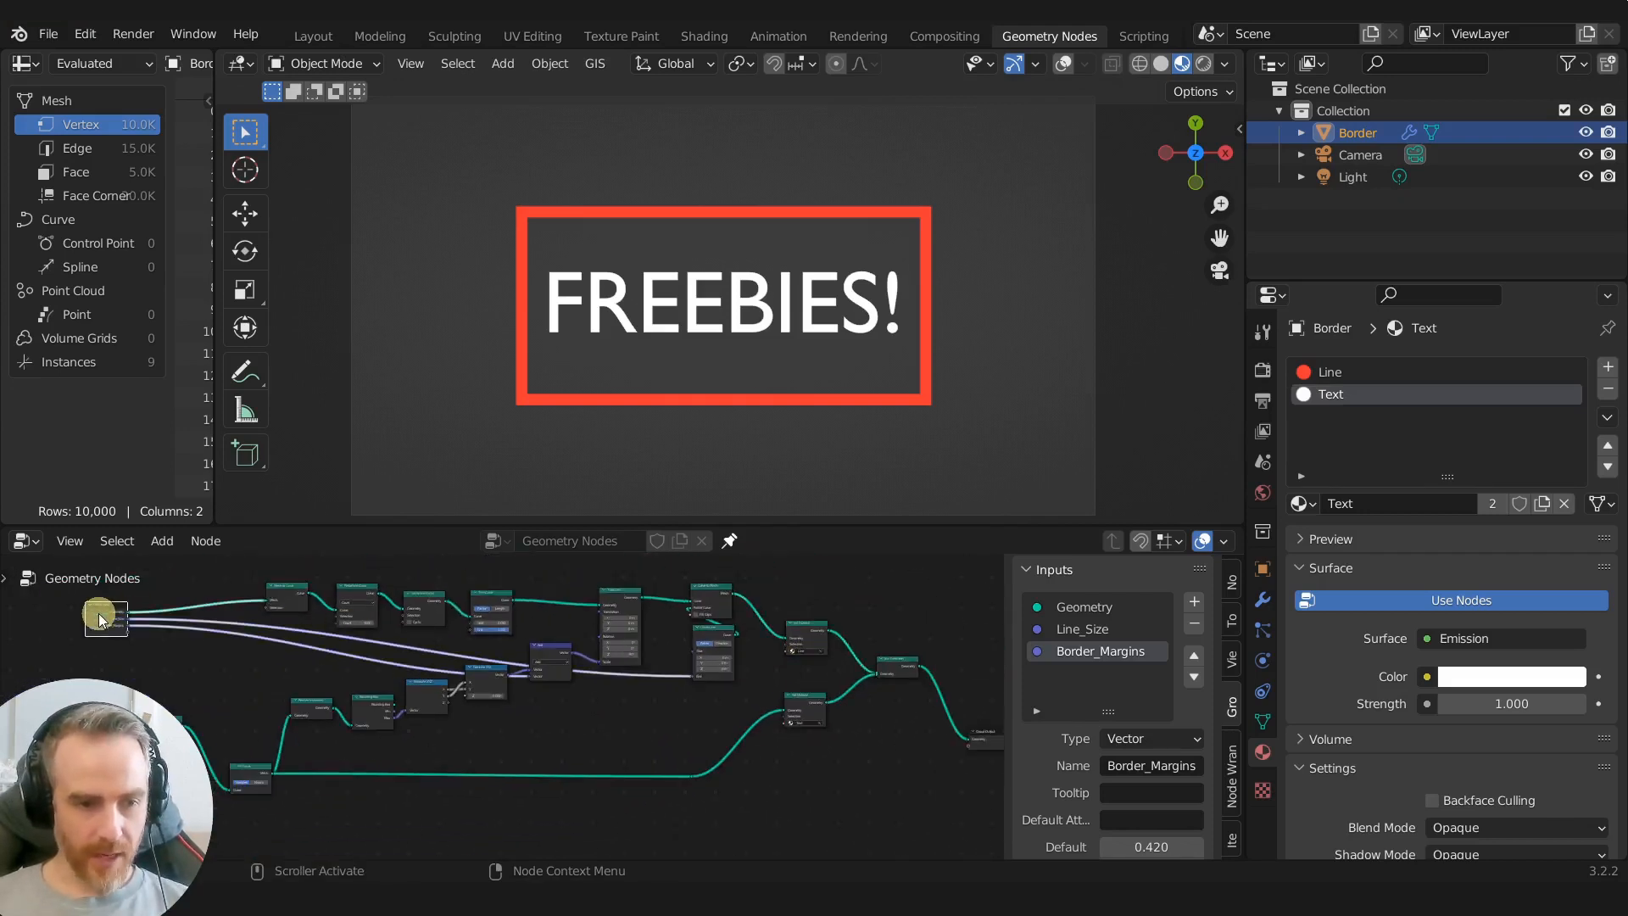
{"action": "left_click_drag", "start_coordinate": [102, 621], "coordinate": [678, 716]}
{"action": "scroll", "coordinate": [727, 719], "scroll_direction": "up", "scroll_amount": 1}
{"action": "scroll", "coordinate": [797, 708], "scroll_direction": "up", "scroll_amount": 2}
{"action": "middle_click_drag", "start_coordinate": [746, 700], "coordinate": [412, 734]}
{"action": "scroll", "coordinate": [460, 646], "scroll_direction": "up", "scroll_amount": 4}
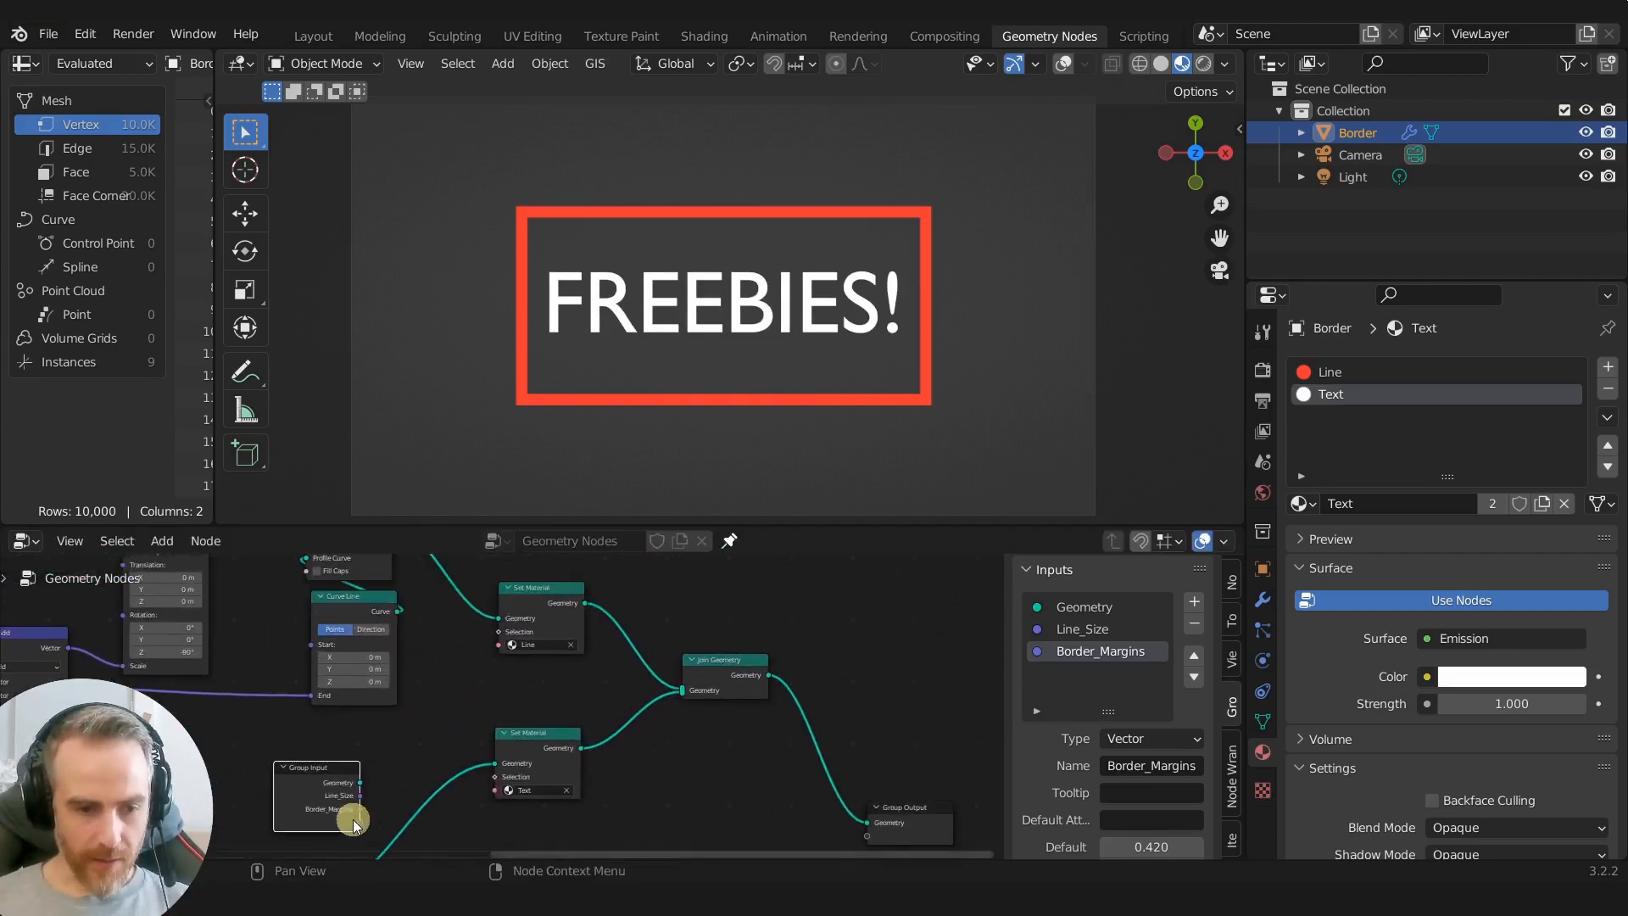
Step: Expose both Set Material nodes' Material sockets through the duplicated Group Input, naming the inputs Line_Color and Text_Color
{"action": "left_click_drag", "start_coordinate": [361, 810], "coordinate": [501, 647]}
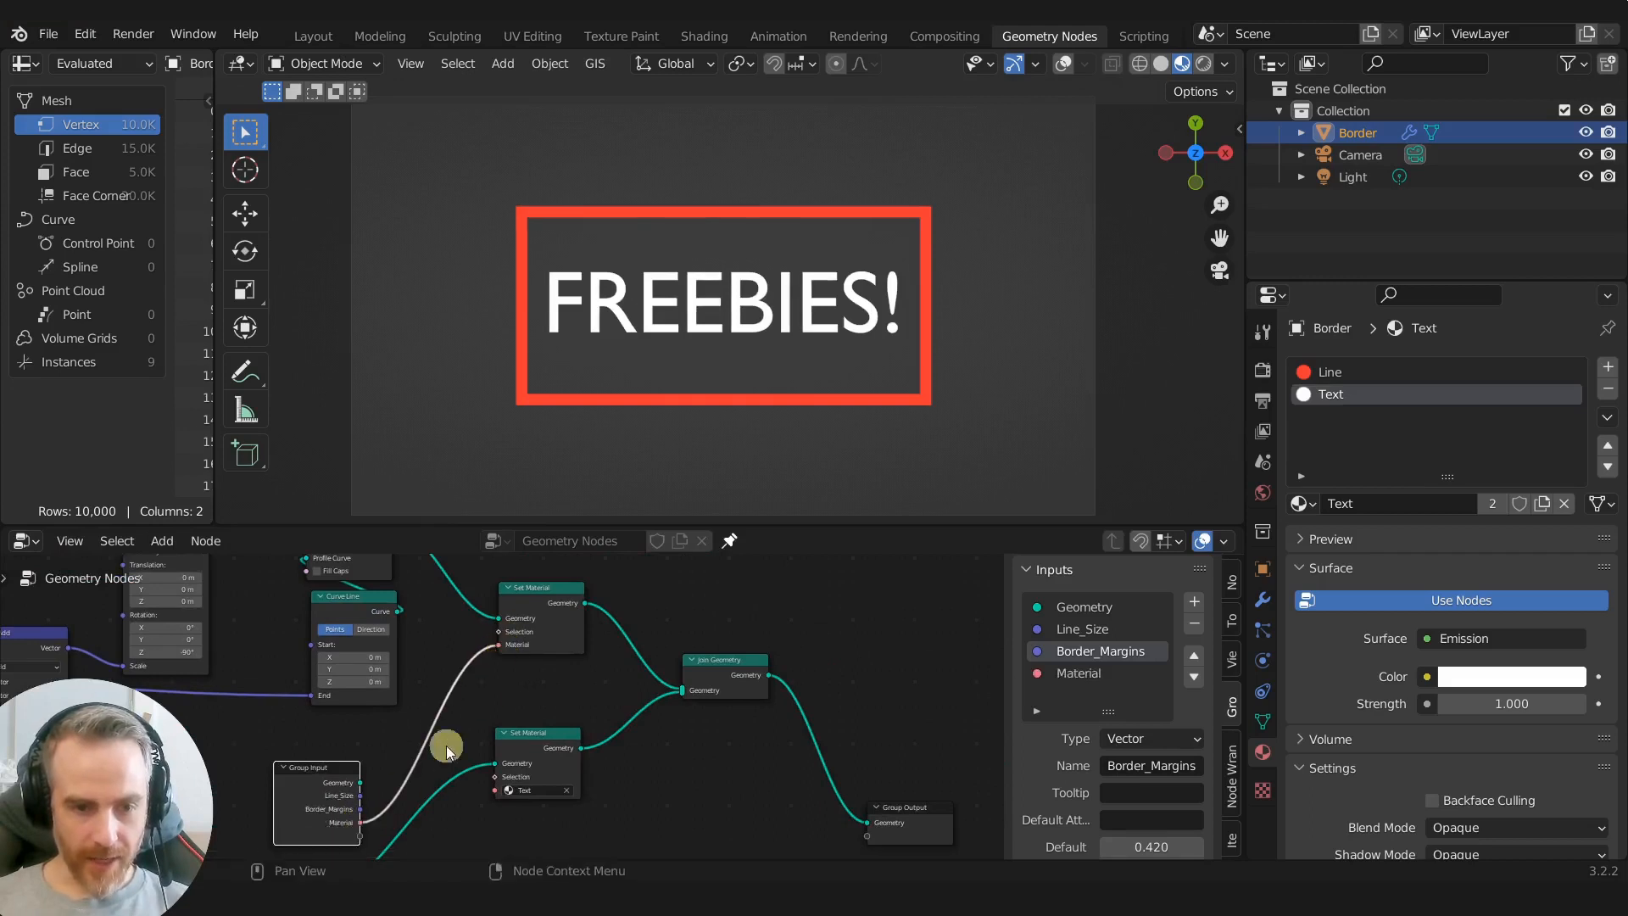
{"action": "left_click_drag", "start_coordinate": [361, 838], "coordinate": [496, 790]}
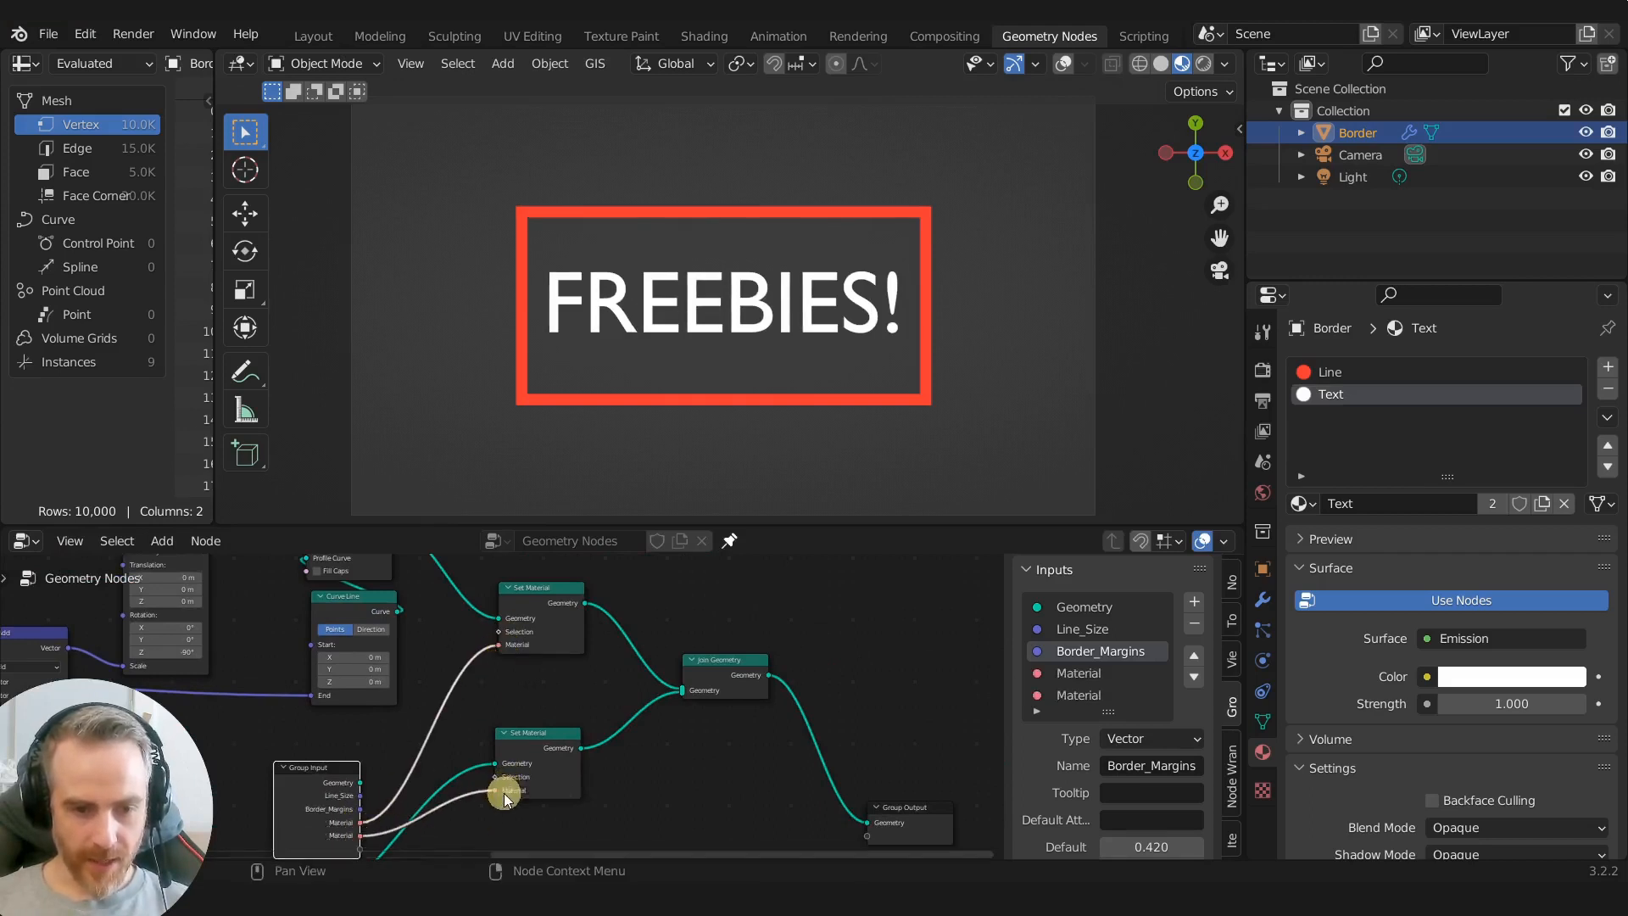
{"action": "double_click", "coordinate": [1100, 678]}
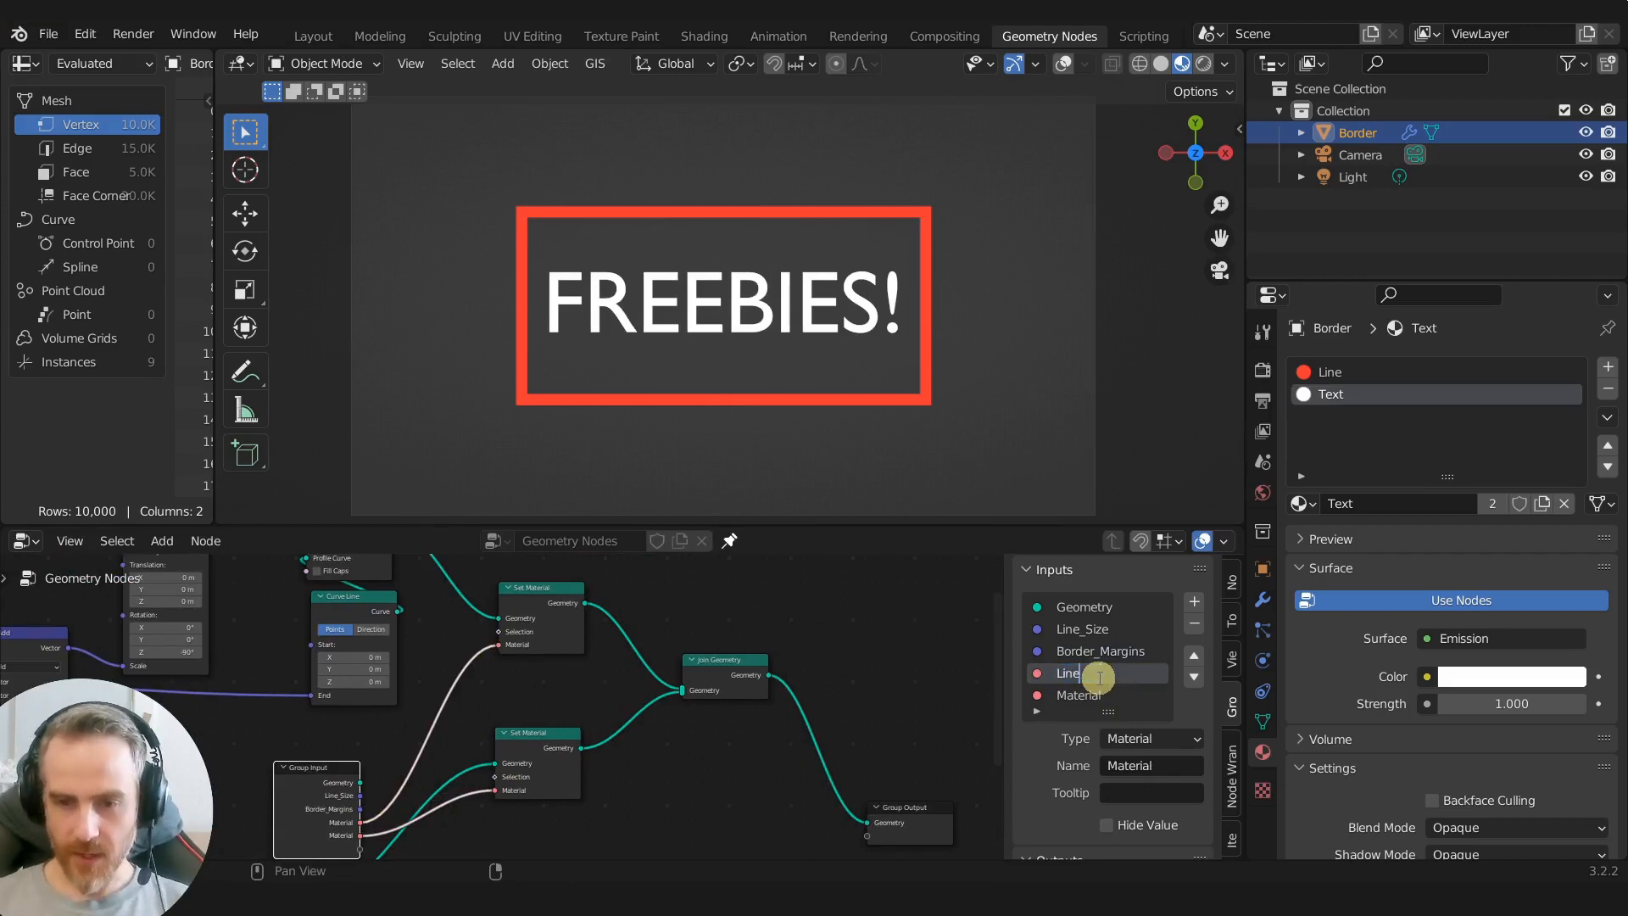
{"action": "key", "text": "Return"}
{"action": "left_click", "coordinate": [1088, 697]}
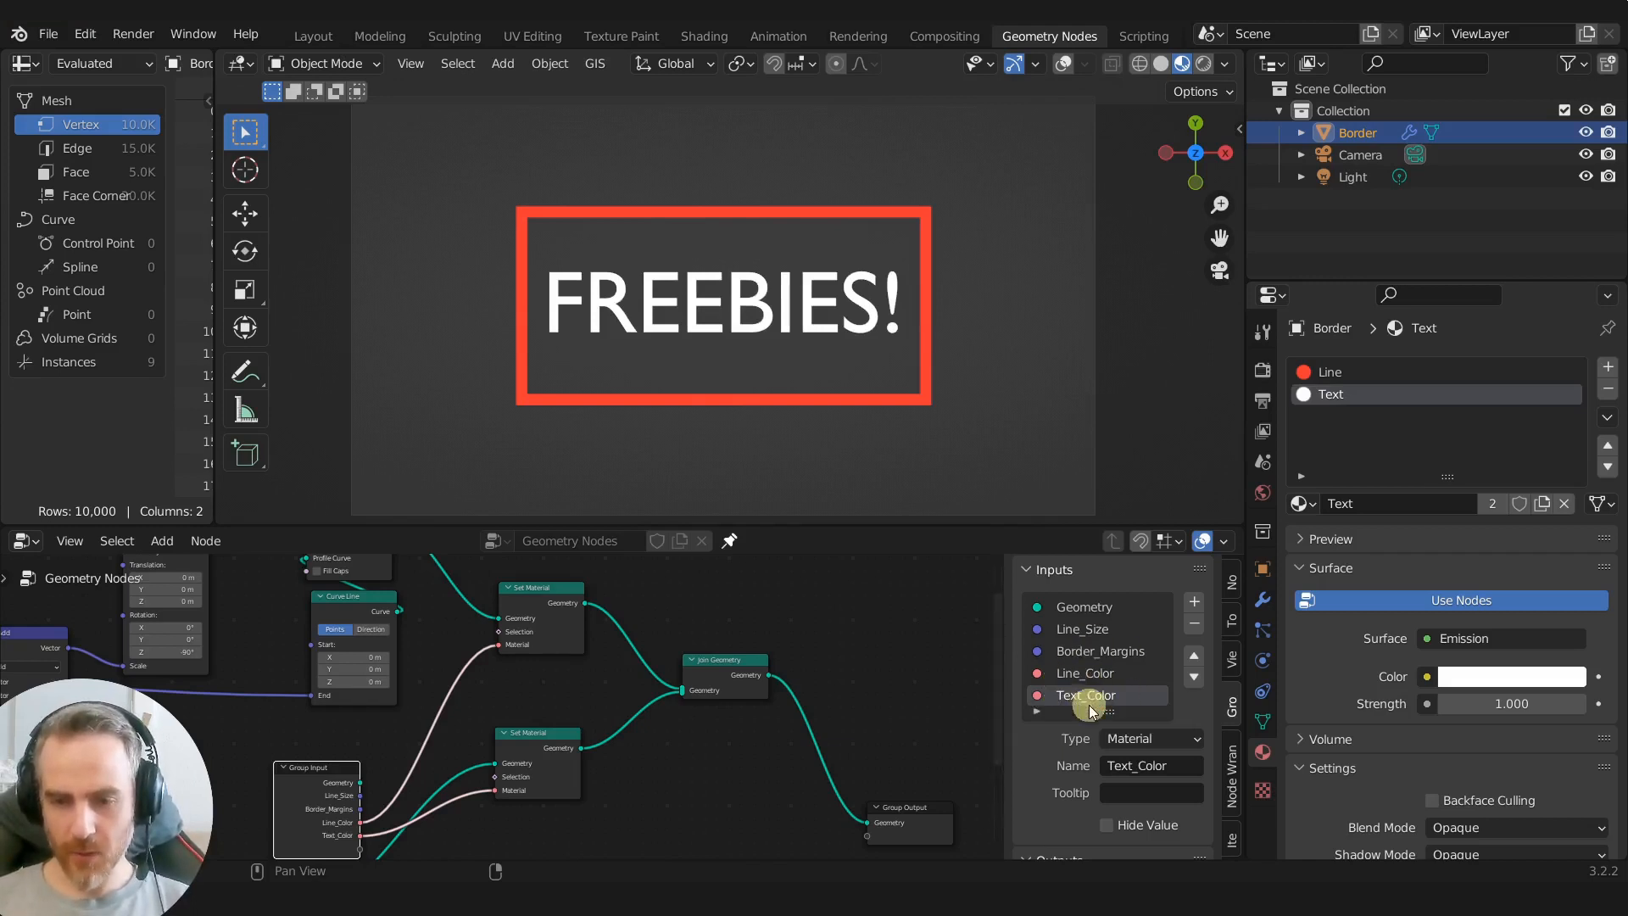
Step: Set the modifier's Line_Color to the Line material and Text_Color to the Text material
{"action": "left_click", "coordinate": [1263, 602]}
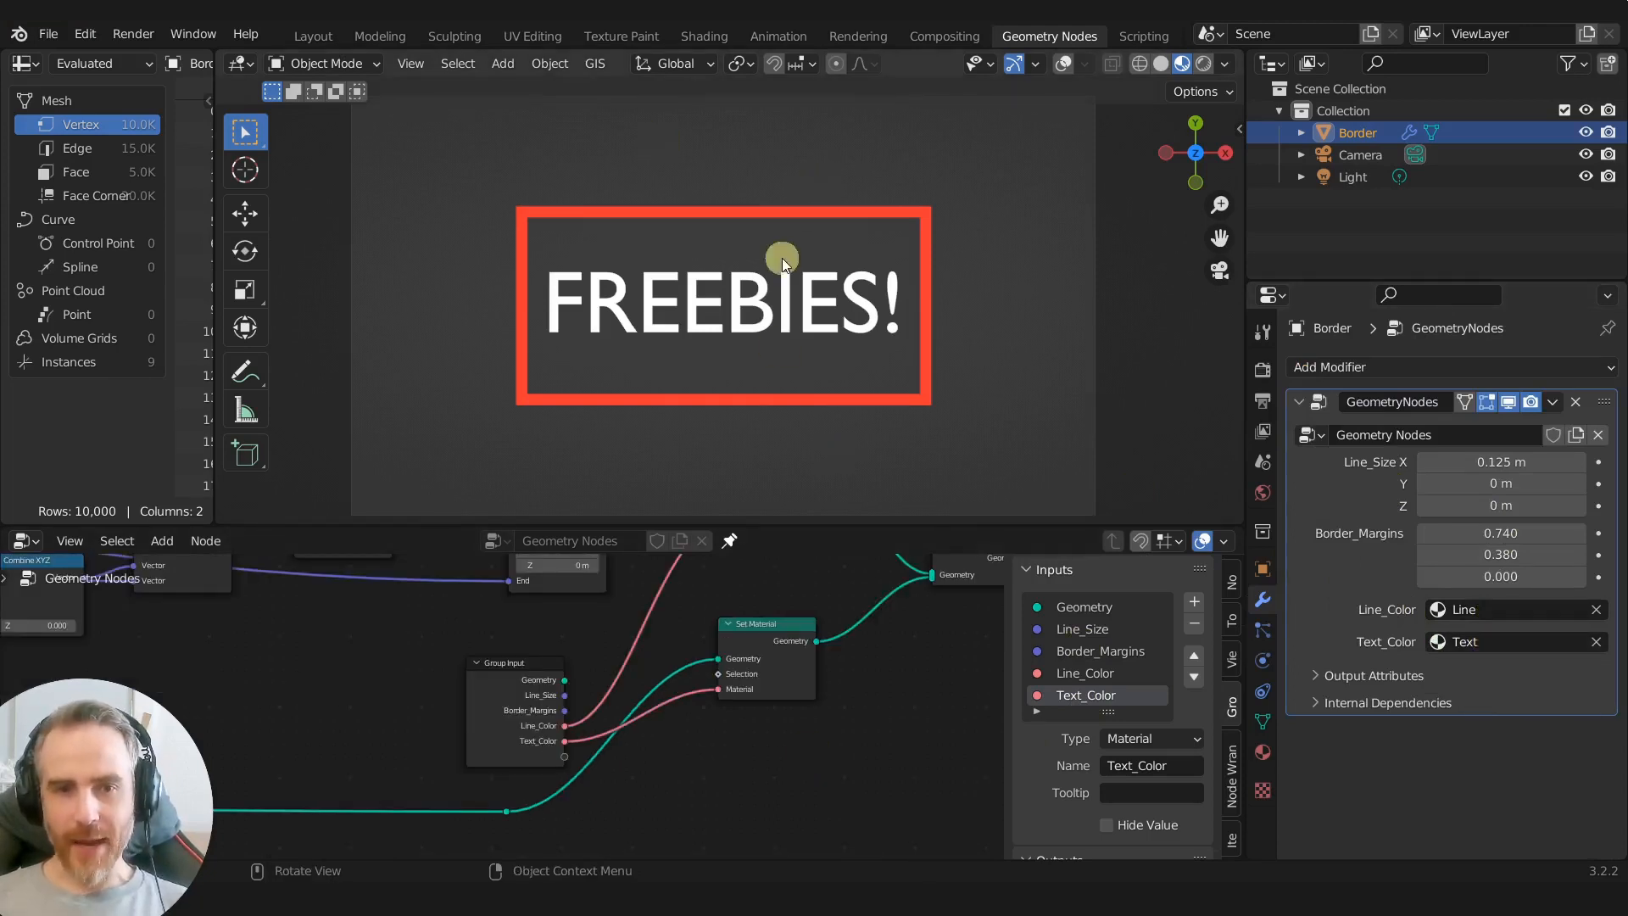
{"action": "scroll", "coordinate": [883, 375], "scroll_direction": "down", "scroll_amount": 1}
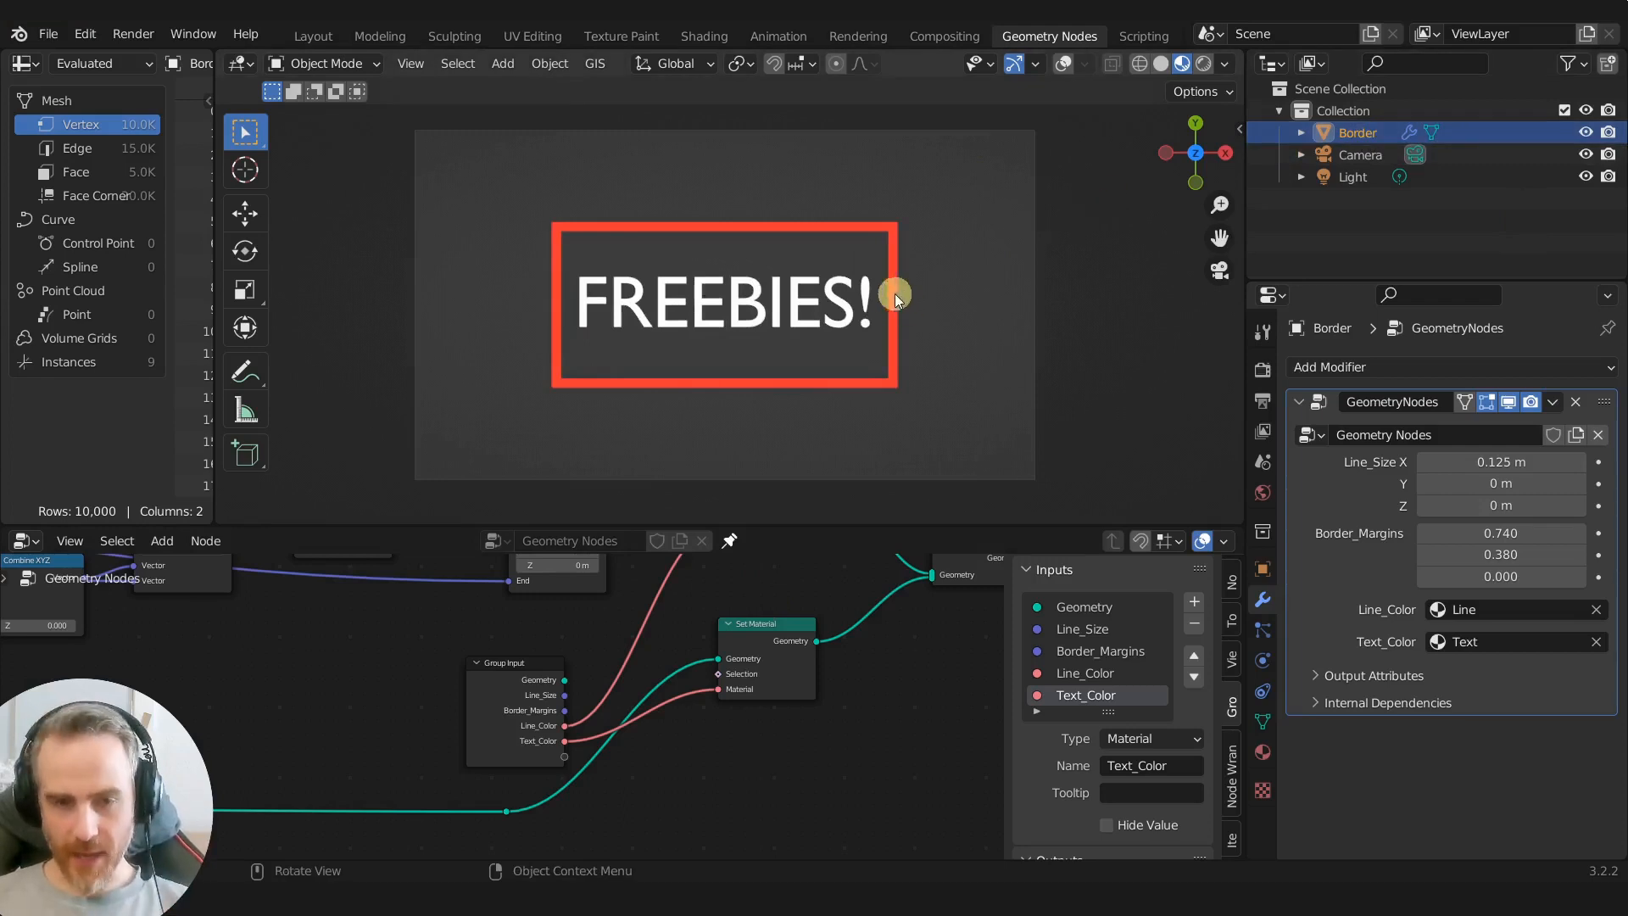
{"action": "scroll", "coordinate": [894, 294], "scroll_direction": "down", "scroll_amount": 1}
Step: Expose the Trim Curve node's Start and End as group inputs and test the modifier's End value
{"action": "scroll", "coordinate": [509, 672], "scroll_direction": "down", "scroll_amount": 5}
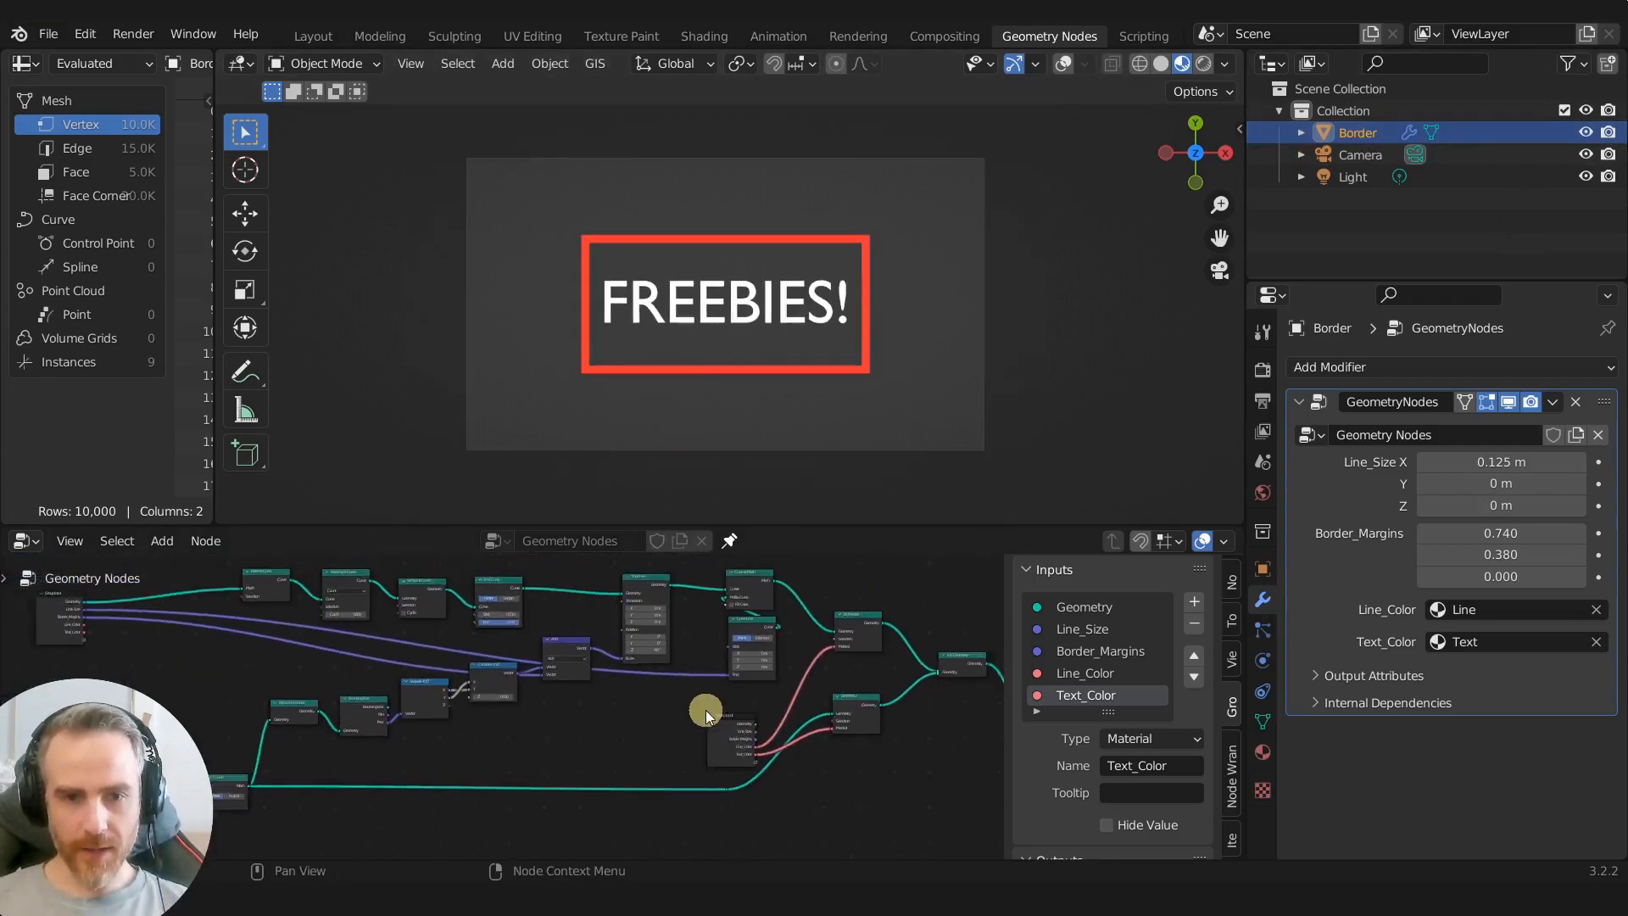
{"action": "scroll", "coordinate": [678, 702], "scroll_direction": "down", "scroll_amount": 1}
{"action": "middle_click_drag", "start_coordinate": [158, 674], "coordinate": [621, 662]}
{"action": "left_click_drag", "start_coordinate": [563, 609], "coordinate": [453, 646]}
{"action": "scroll", "coordinate": [574, 750], "scroll_direction": "up", "scroll_amount": 3}
{"action": "middle_click_drag", "start_coordinate": [574, 749], "coordinate": [589, 636]}
{"action": "left_click", "coordinate": [735, 674]}
{"action": "scroll", "coordinate": [609, 630], "scroll_direction": "down", "scroll_amount": 3}
{"action": "scroll", "coordinate": [563, 653], "scroll_direction": "up", "scroll_amount": 2}
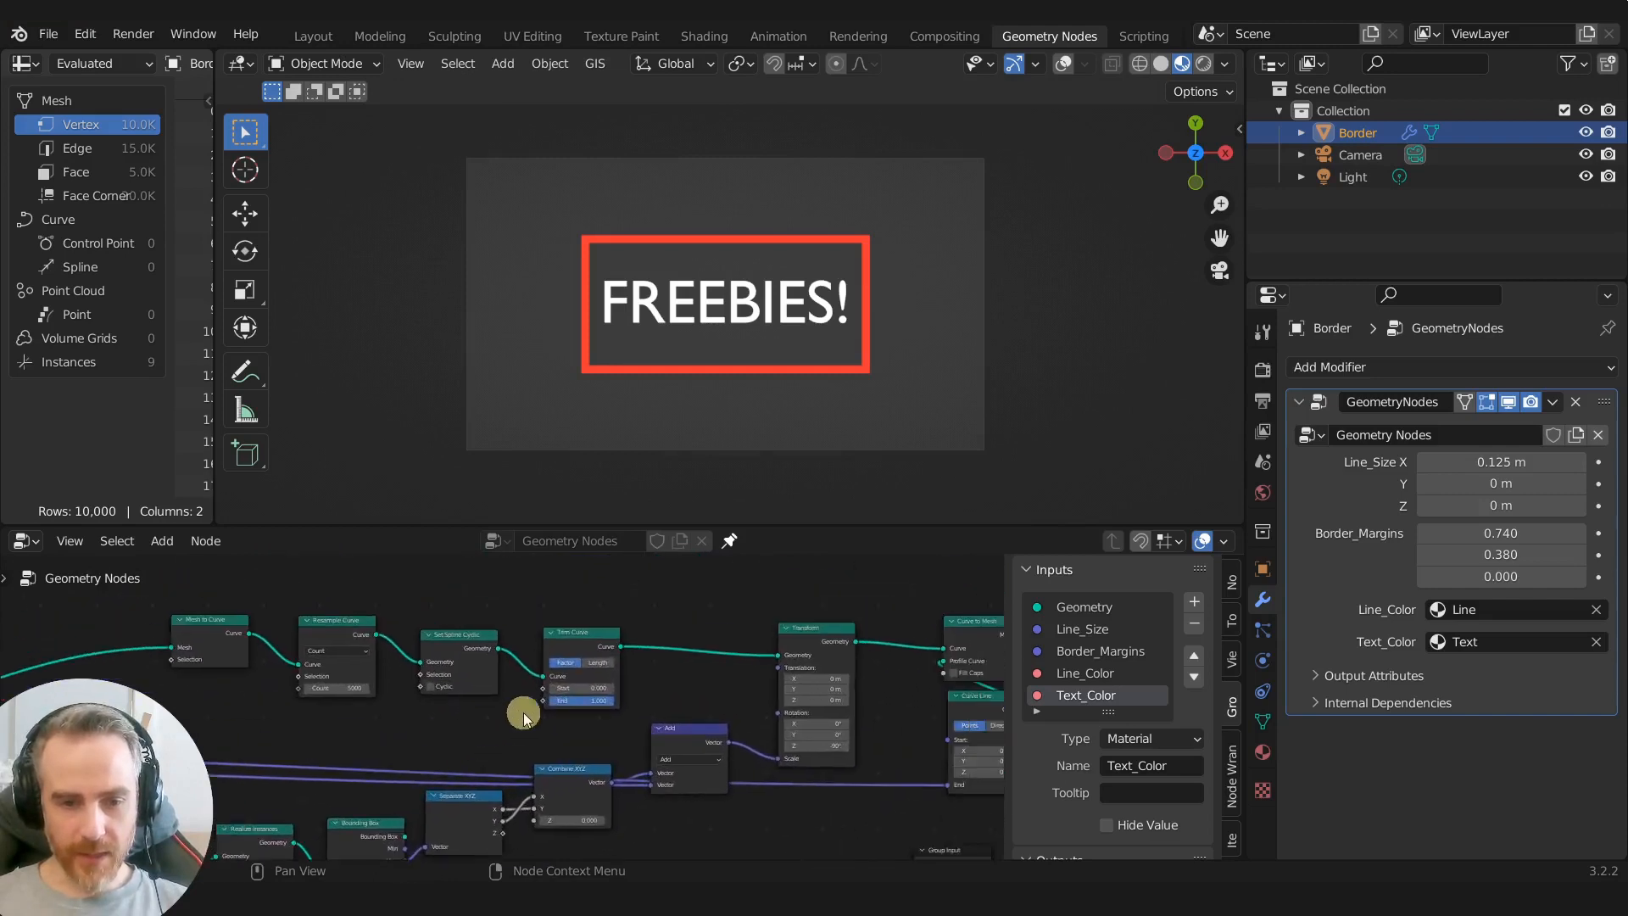
{"action": "scroll", "coordinate": [490, 721], "scroll_direction": "down", "scroll_amount": 4}
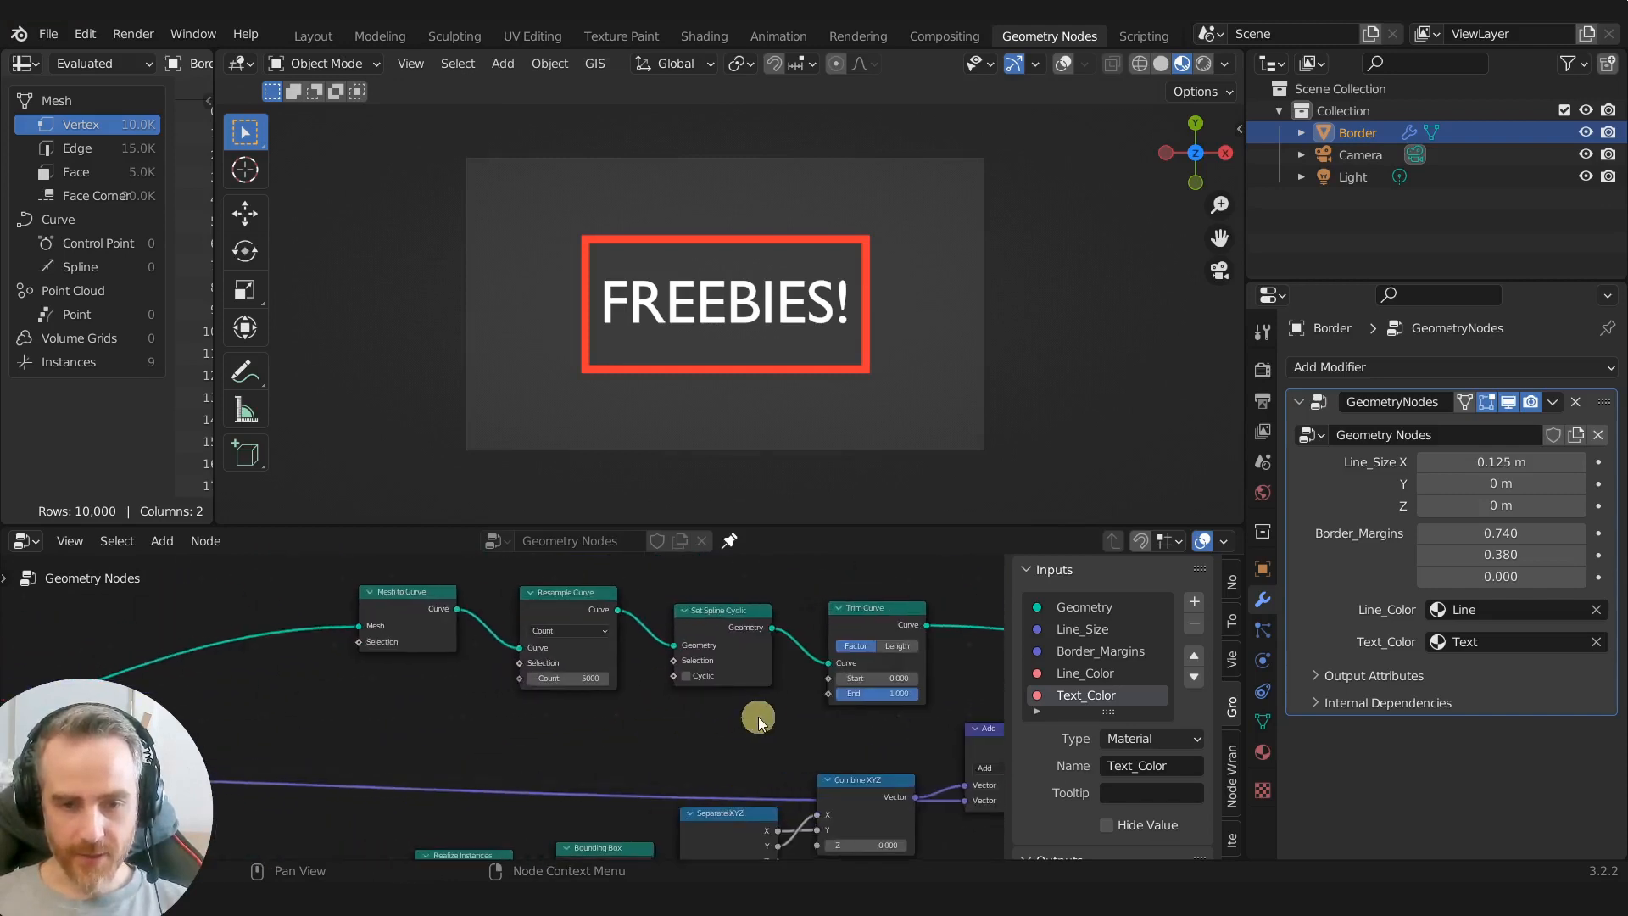
{"action": "left_click_drag", "start_coordinate": [26, 743], "coordinate": [697, 690]}
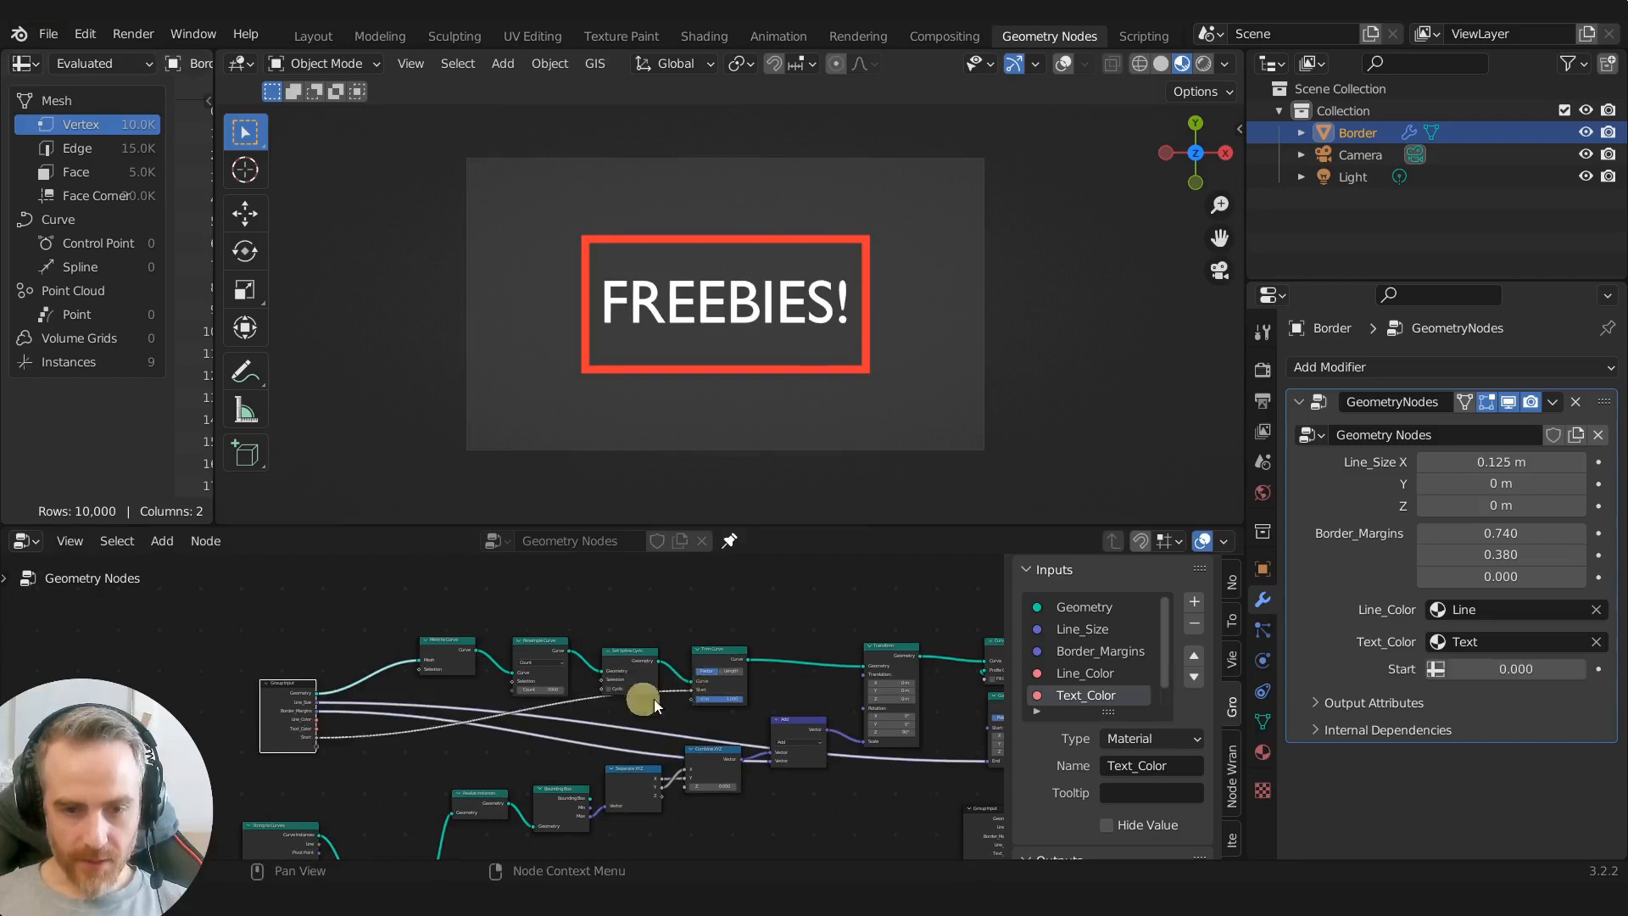
{"action": "left_click_drag", "start_coordinate": [318, 744], "coordinate": [692, 698]}
{"action": "left_click_drag", "start_coordinate": [1564, 696], "coordinate": [1518, 701]}
Step: Move the Group Input node farther from the String to Curves node to make room for another node between them
{"action": "middle_click_drag", "start_coordinate": [461, 611], "coordinate": [784, 322]}
{"action": "middle_click_drag", "start_coordinate": [608, 659], "coordinate": [588, 602]}
{"action": "left_click_drag", "start_coordinate": [589, 602], "coordinate": [350, 631]}
{"action": "left_click_drag", "start_coordinate": [593, 721], "coordinate": [597, 726]}
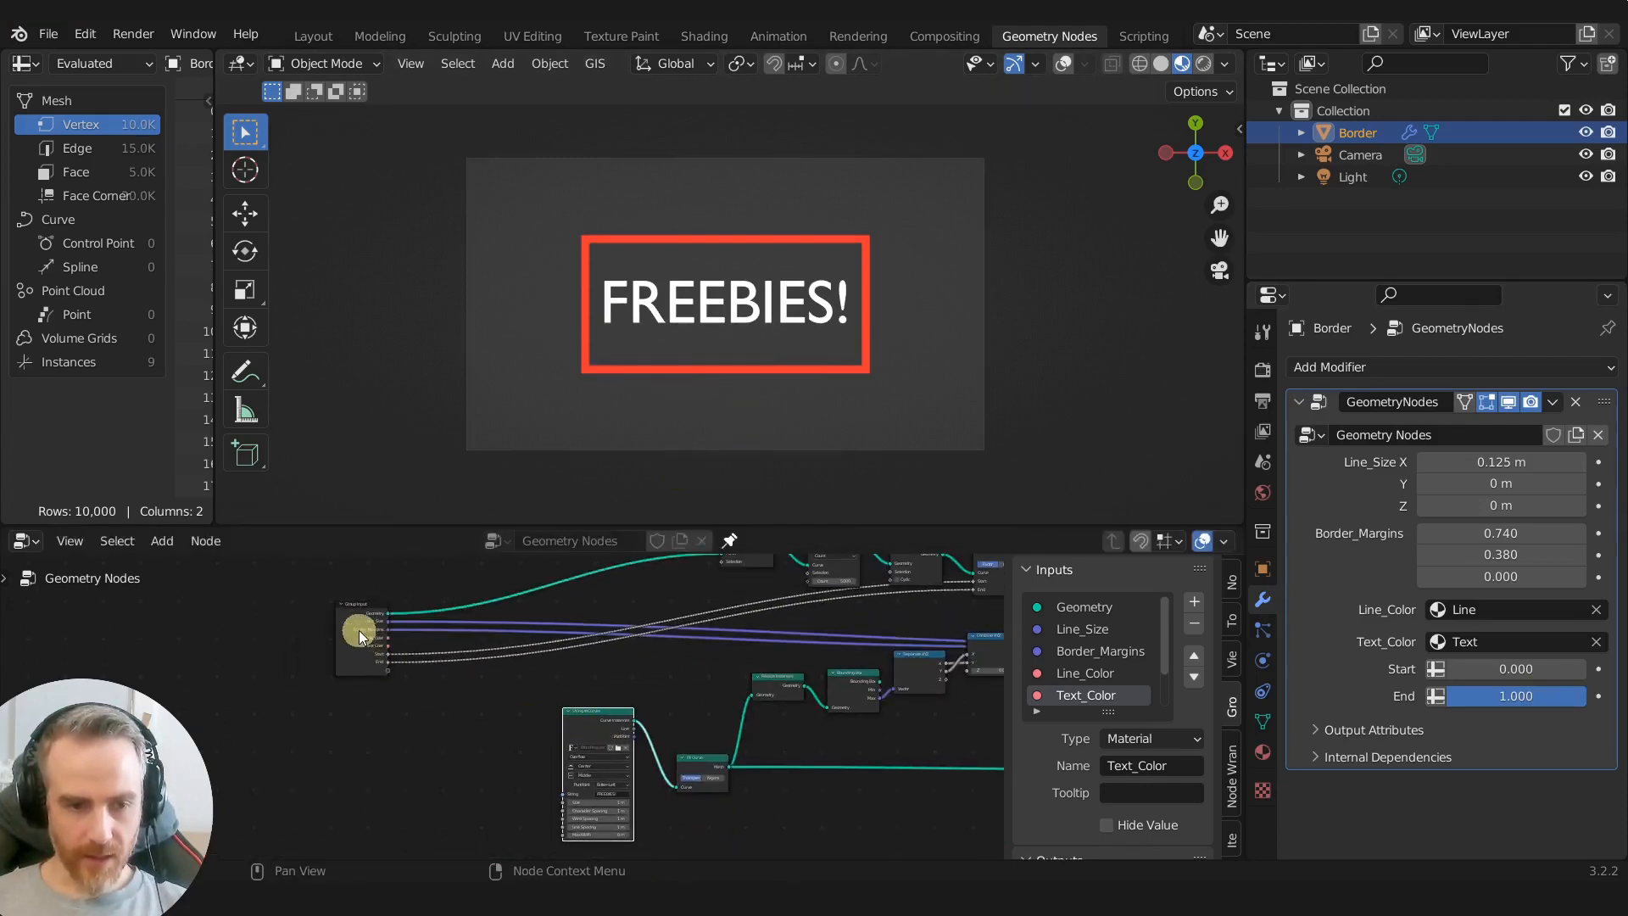
{"action": "left_click_drag", "start_coordinate": [361, 633], "coordinate": [273, 624]}
{"action": "middle_click_drag", "start_coordinate": [440, 745], "coordinate": [664, 736]}
{"action": "left_click_drag", "start_coordinate": [479, 607], "coordinate": [395, 600]}
Step: Add a Switch node between the Group Input and String to Curves nodes and set its input type to String
{"action": "key", "text": "shift+a"}
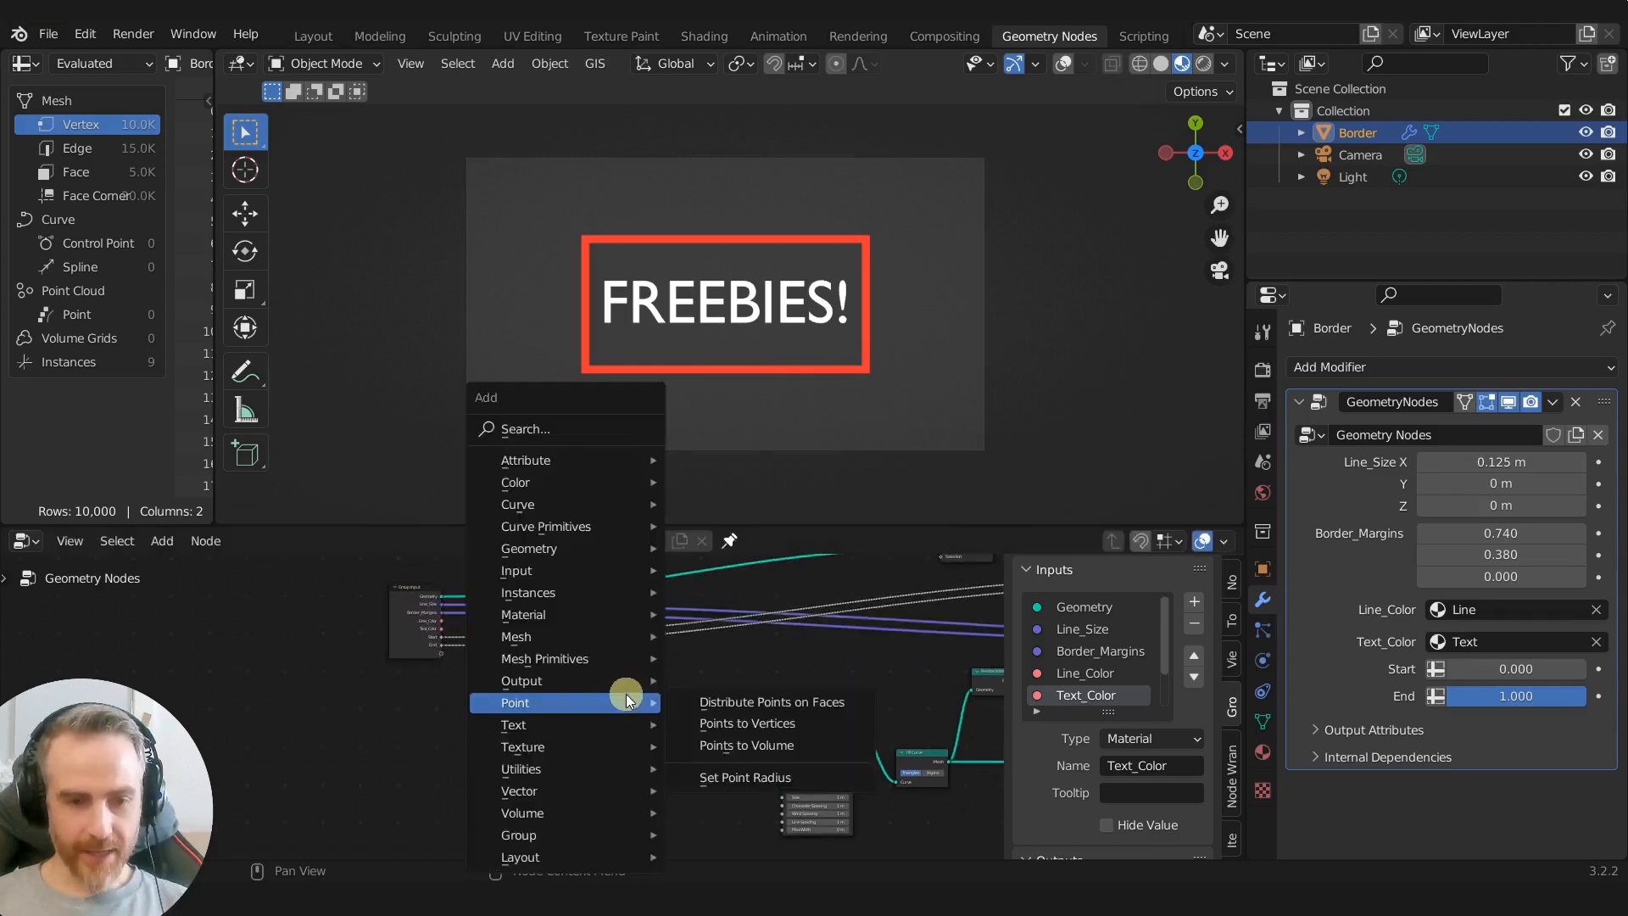
{"action": "left_click", "coordinate": [563, 429]}
{"action": "type", "text": "sw"}
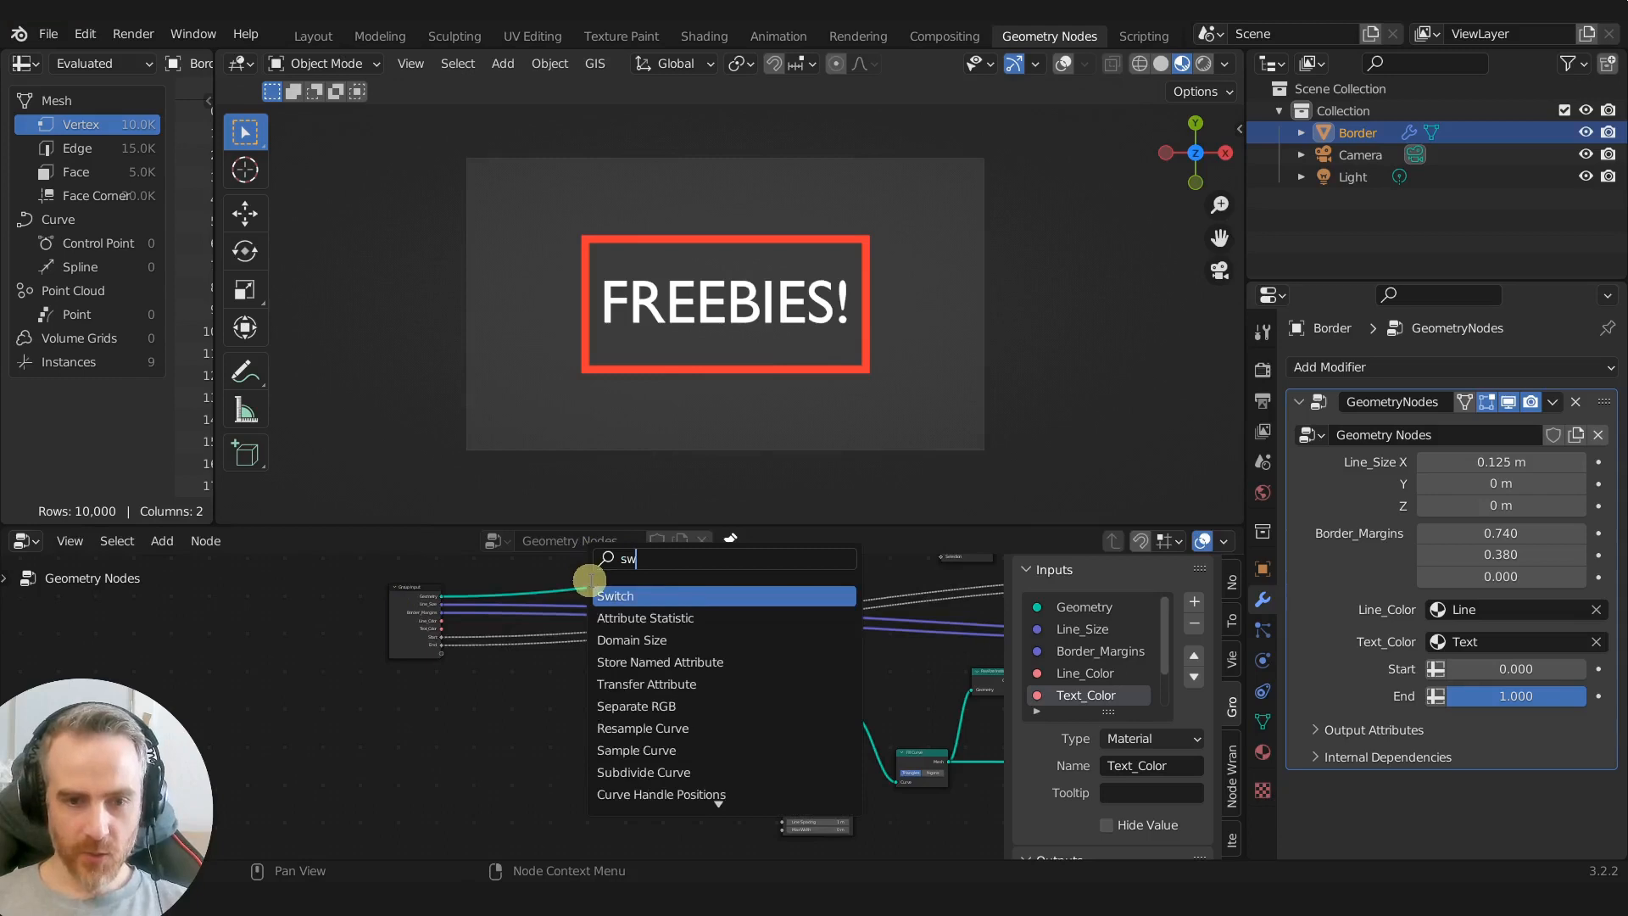
{"action": "left_click", "coordinate": [594, 595]}
{"action": "left_click", "coordinate": [609, 704]}
{"action": "scroll", "coordinate": [609, 704], "scroll_direction": "up", "scroll_amount": 2}
{"action": "middle_click_drag", "start_coordinate": [609, 703], "coordinate": [512, 763]}
{"action": "scroll", "coordinate": [469, 759], "scroll_direction": "down", "scroll_amount": 1}
{"action": "scroll", "coordinate": [469, 759], "scroll_direction": "up", "scroll_amount": 2}
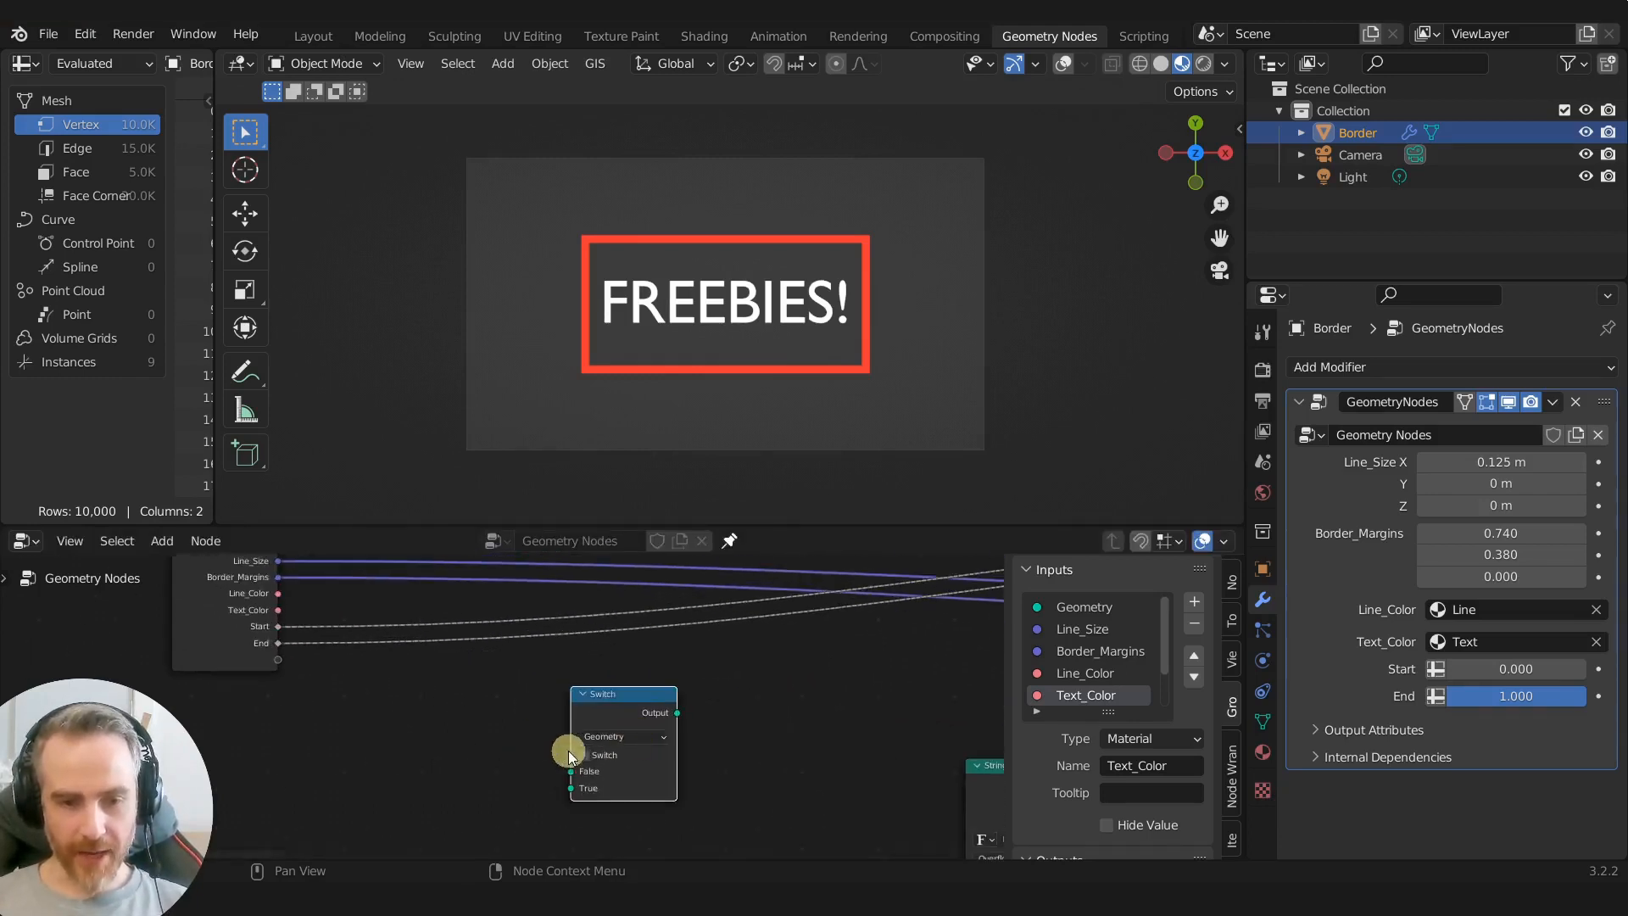
{"action": "left_click", "coordinate": [638, 734]}
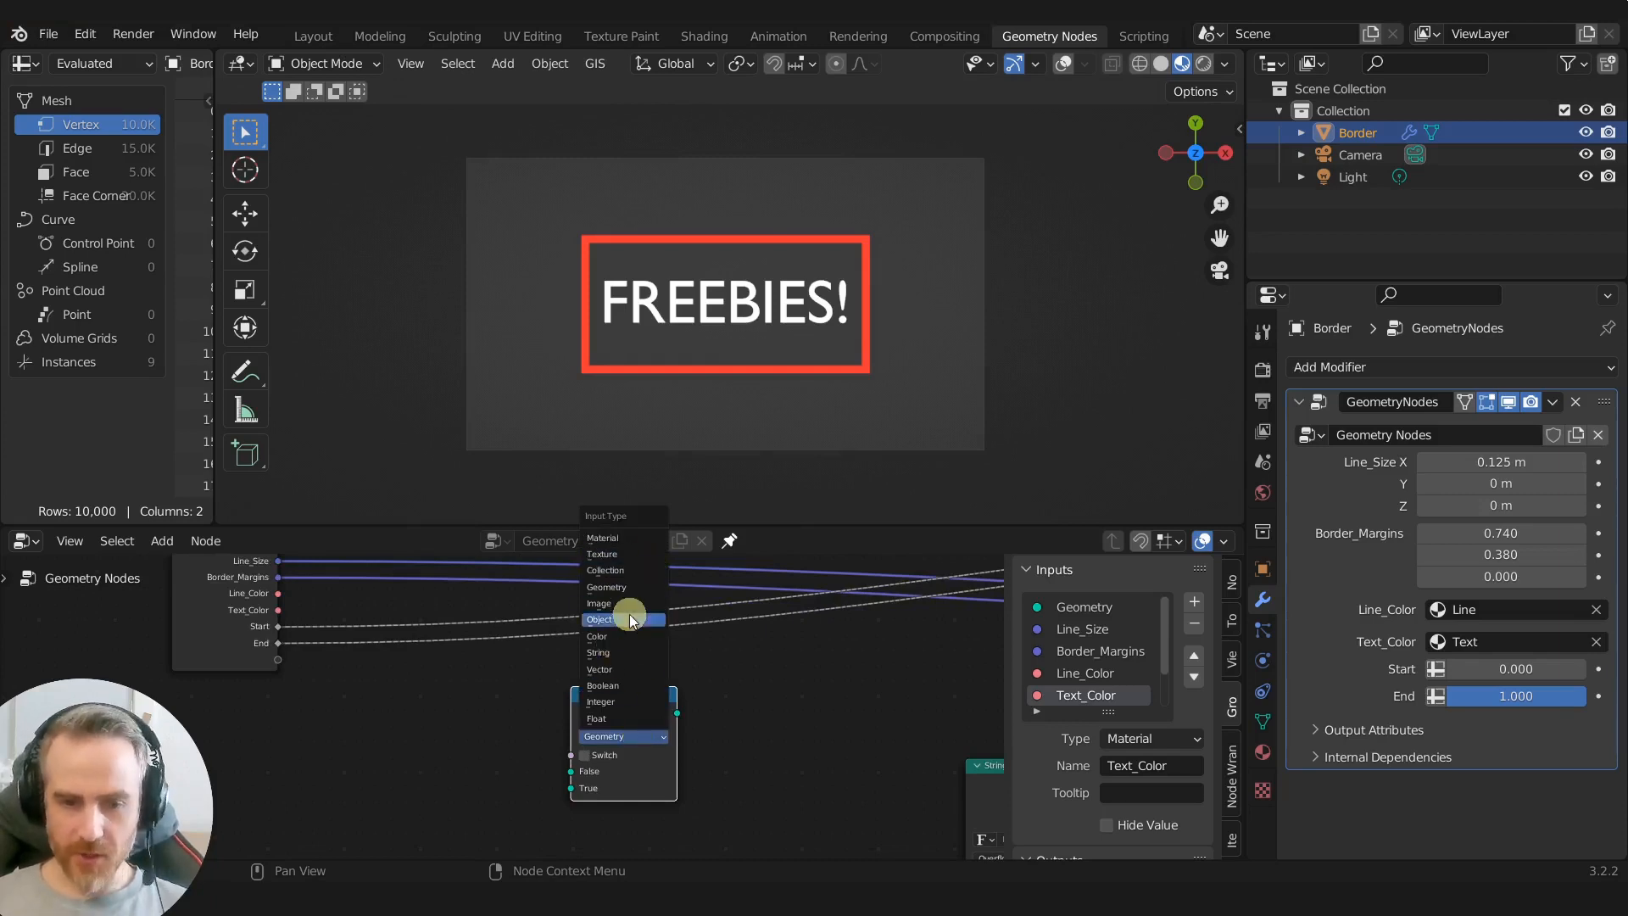
{"action": "left_click", "coordinate": [629, 659]}
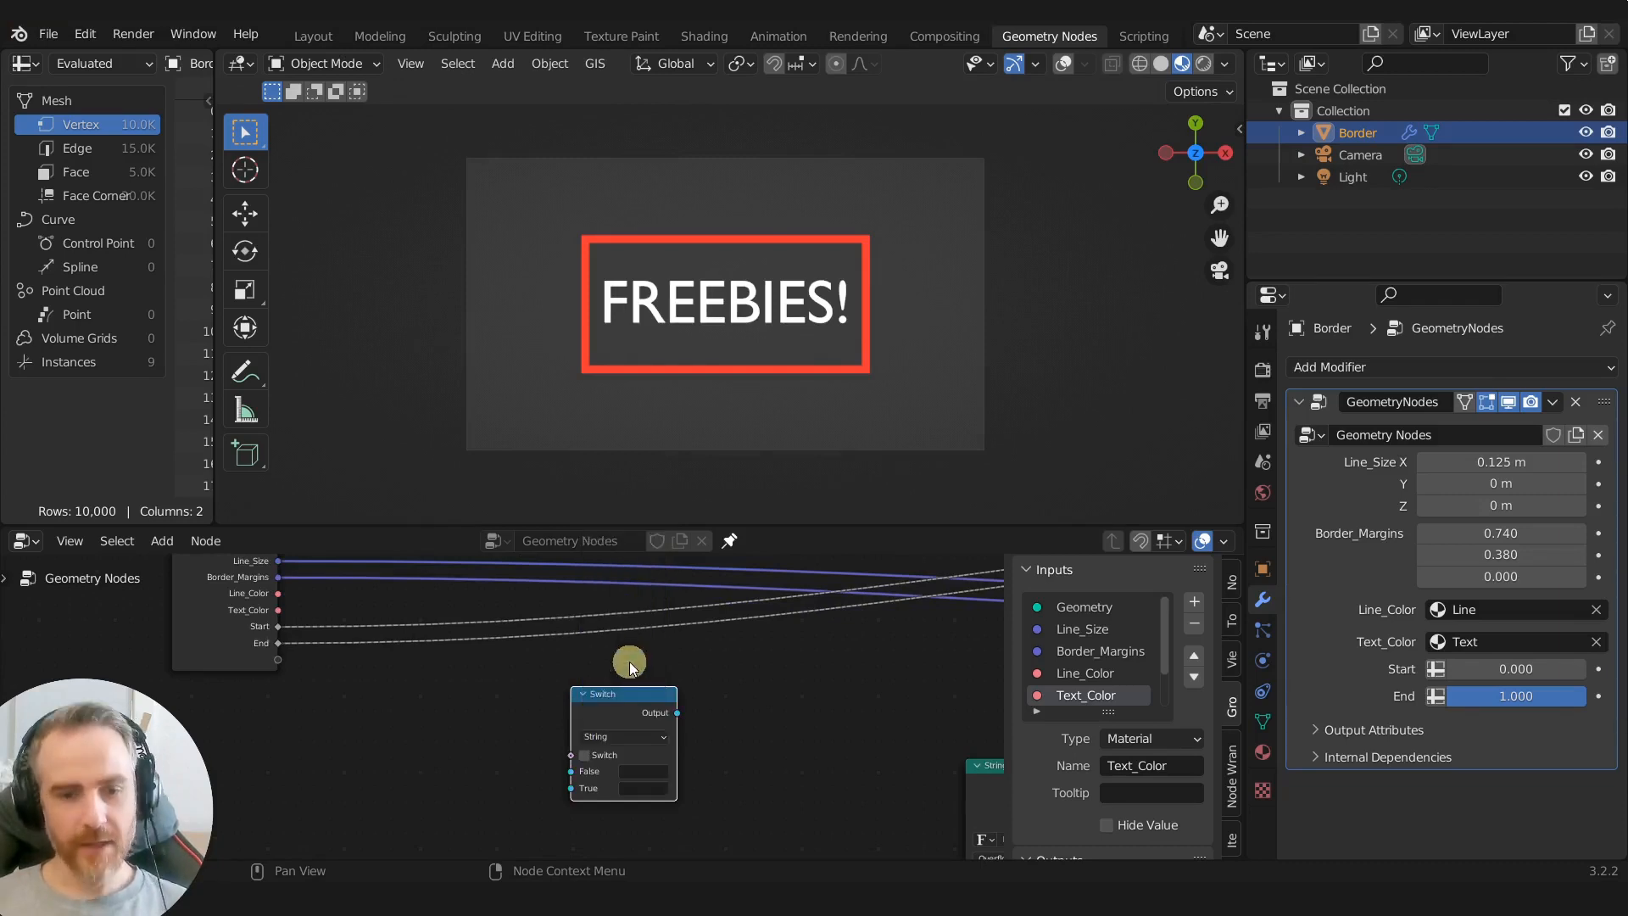
Step: Widen the Switch node and expose its True socket as a group input
{"action": "left_click_drag", "start_coordinate": [621, 715], "coordinate": [677, 681]}
{"action": "scroll", "coordinate": [704, 696], "scroll_direction": "up", "scroll_amount": 2}
{"action": "left_click", "coordinate": [764, 712]}
{"action": "left_click_drag", "start_coordinate": [761, 714], "coordinate": [851, 712]}
{"action": "left_click_drag", "start_coordinate": [781, 665], "coordinate": [718, 658]}
{"action": "left_click", "coordinate": [718, 757]}
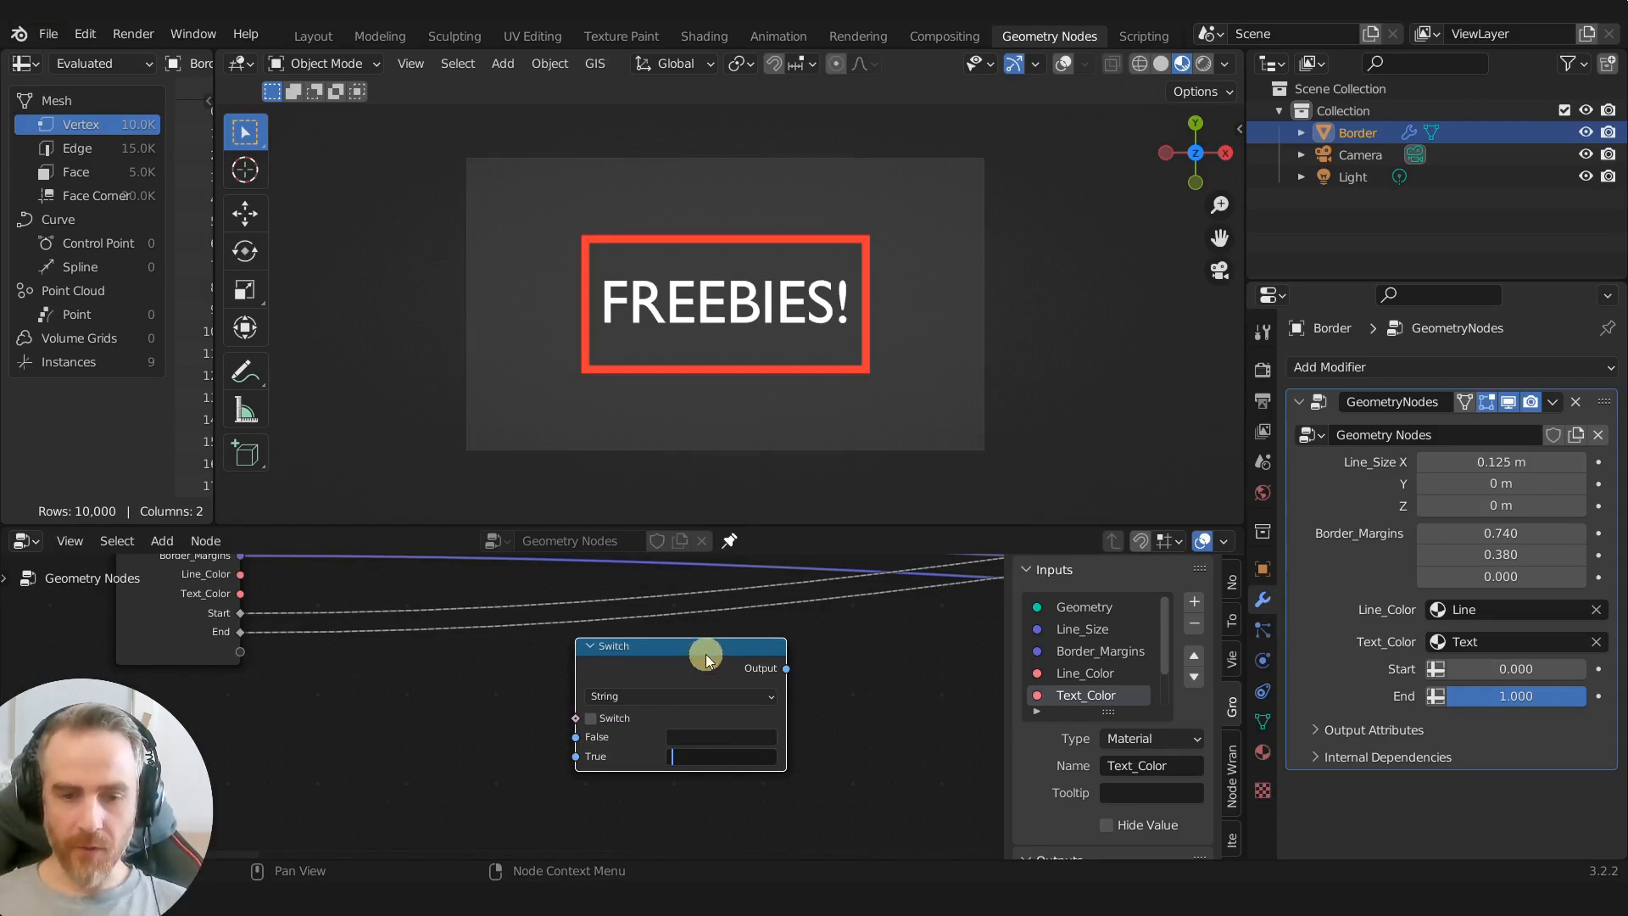
{"action": "left_click", "coordinate": [687, 805]}
{"action": "middle_click_drag", "start_coordinate": [598, 765], "coordinate": [744, 797]}
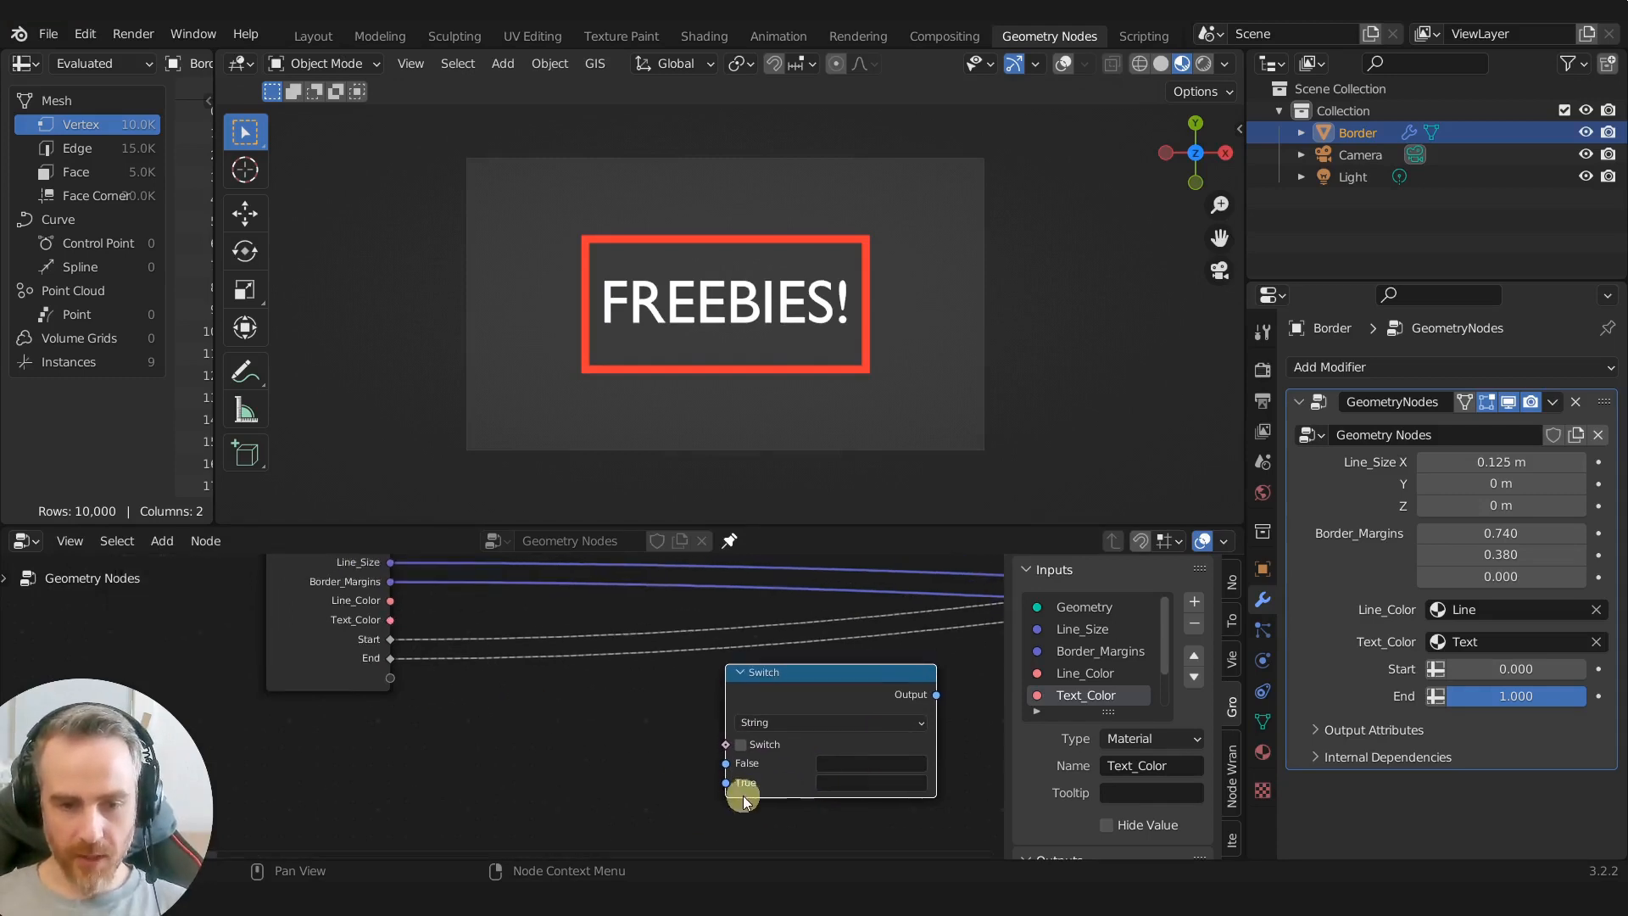
{"action": "left_click_drag", "start_coordinate": [725, 783], "coordinate": [389, 677]}
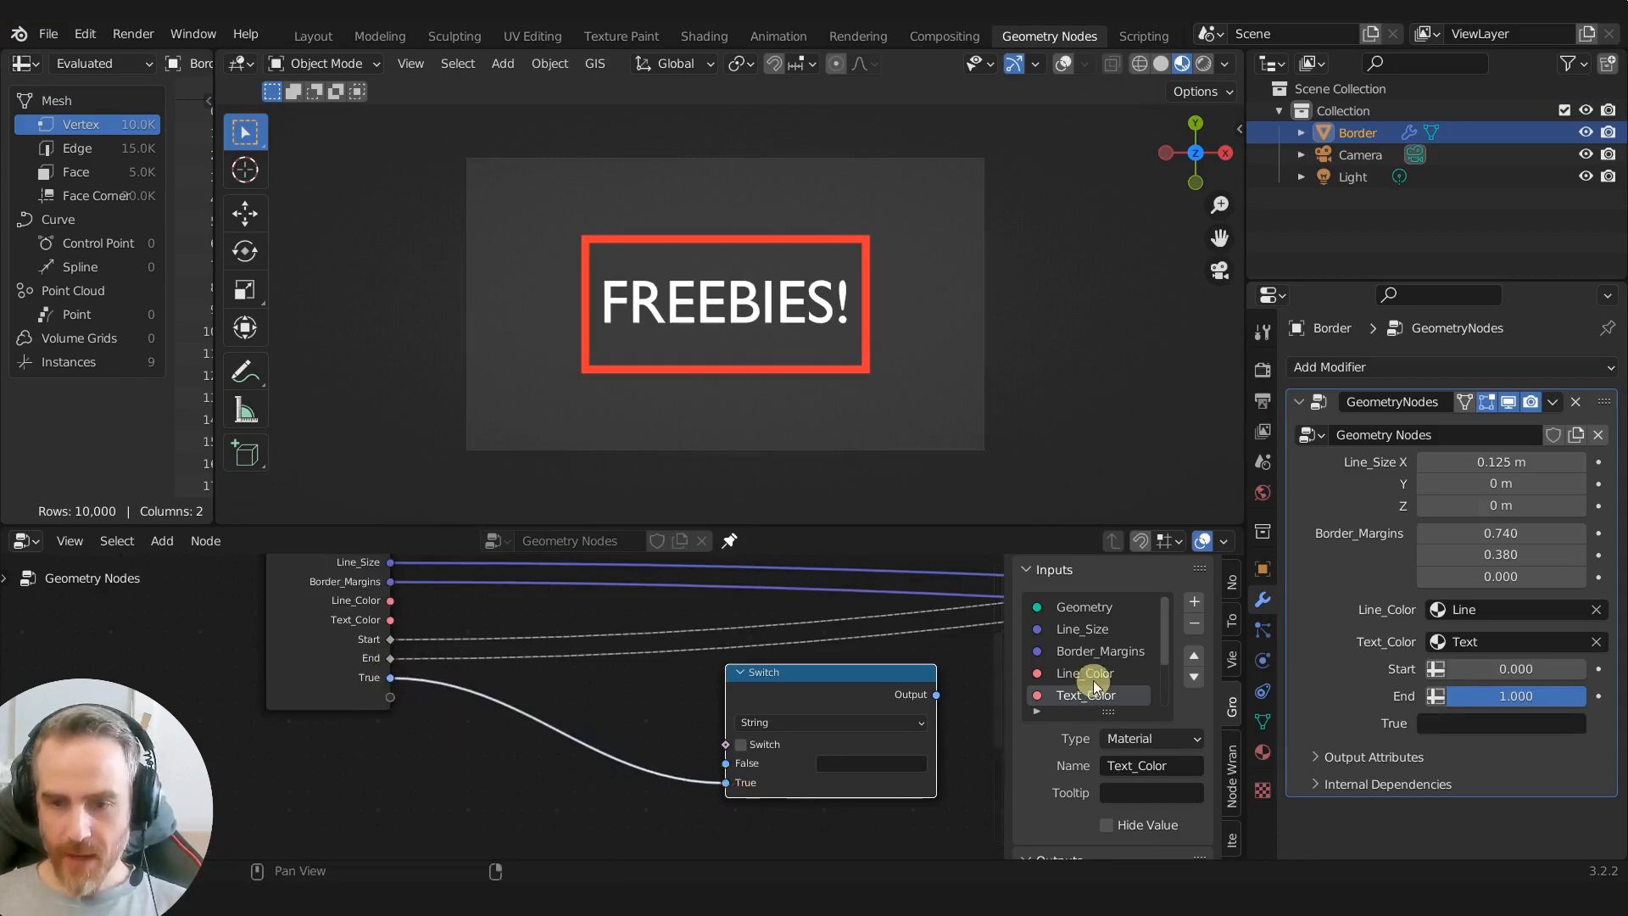
Step: Rename the Start and End group inputs as Line_Start and Line_End
{"action": "scroll", "coordinate": [1094, 682], "scroll_direction": "down", "scroll_amount": 3}
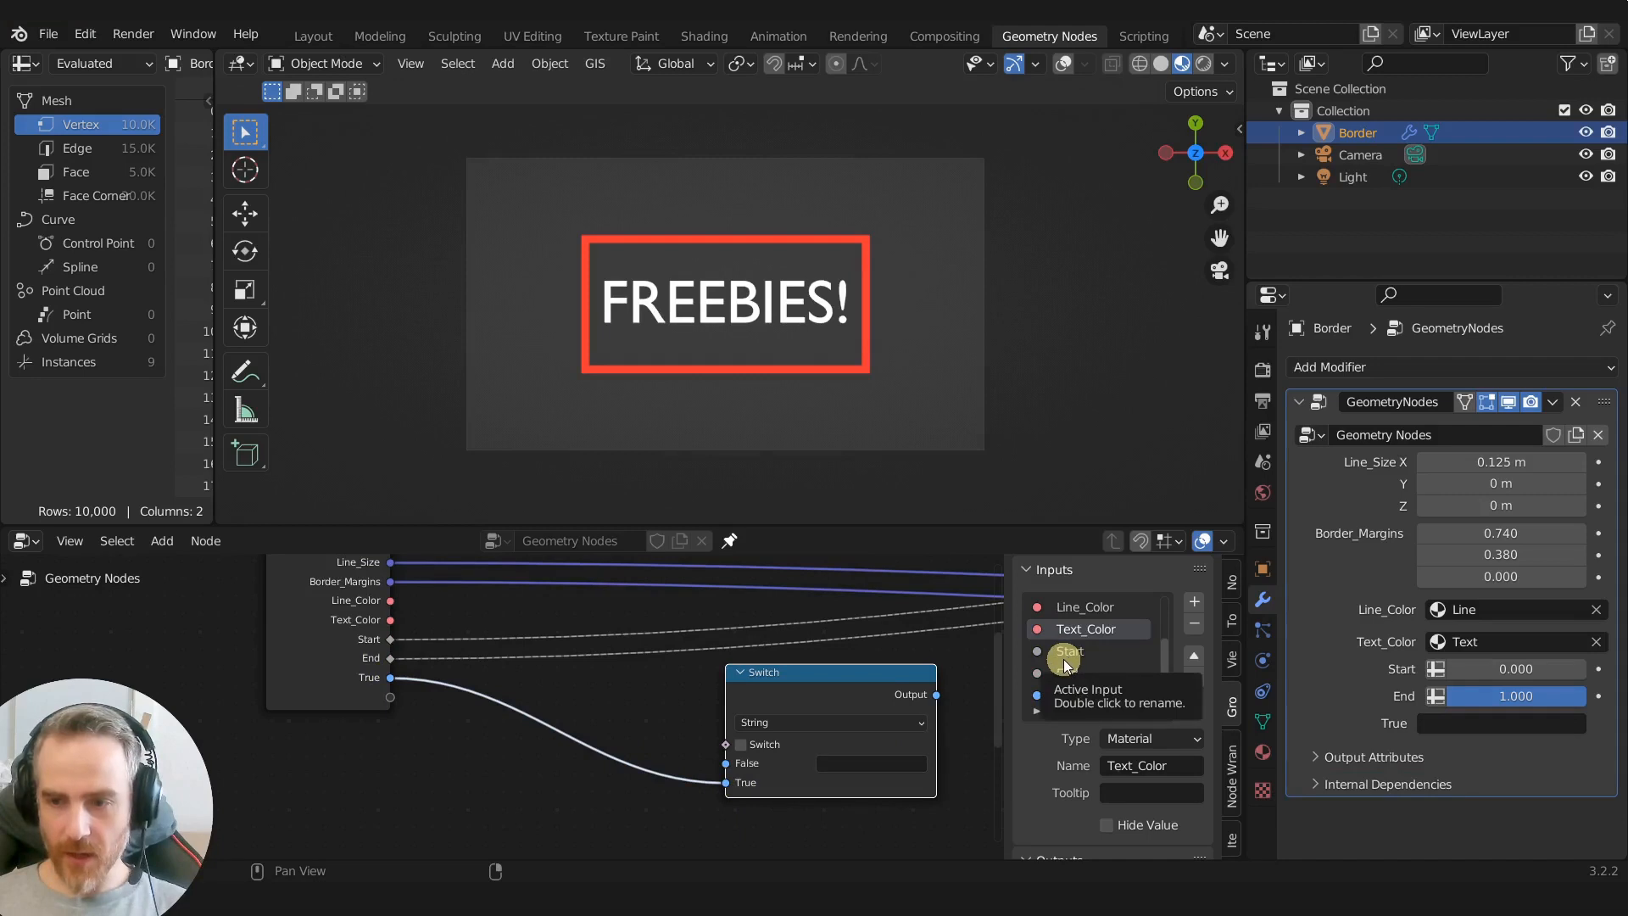
{"action": "left_click", "coordinate": [1072, 651]}
{"action": "double_click", "coordinate": [1071, 651]}
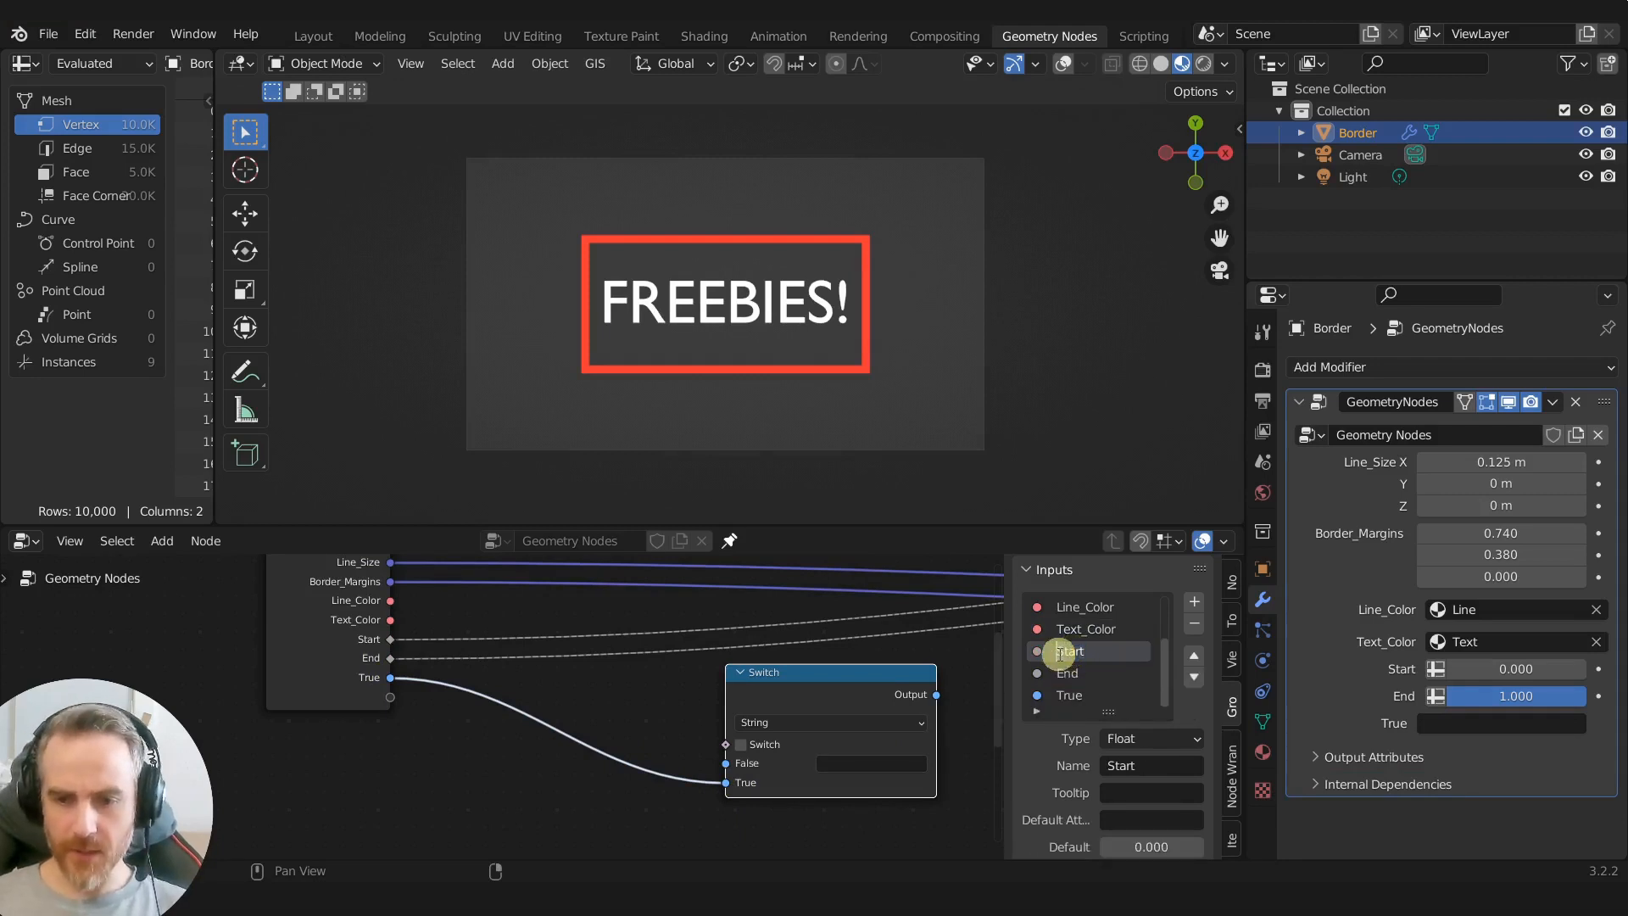
{"action": "type", "text": "Line_"}
{"action": "key", "text": "Return"}
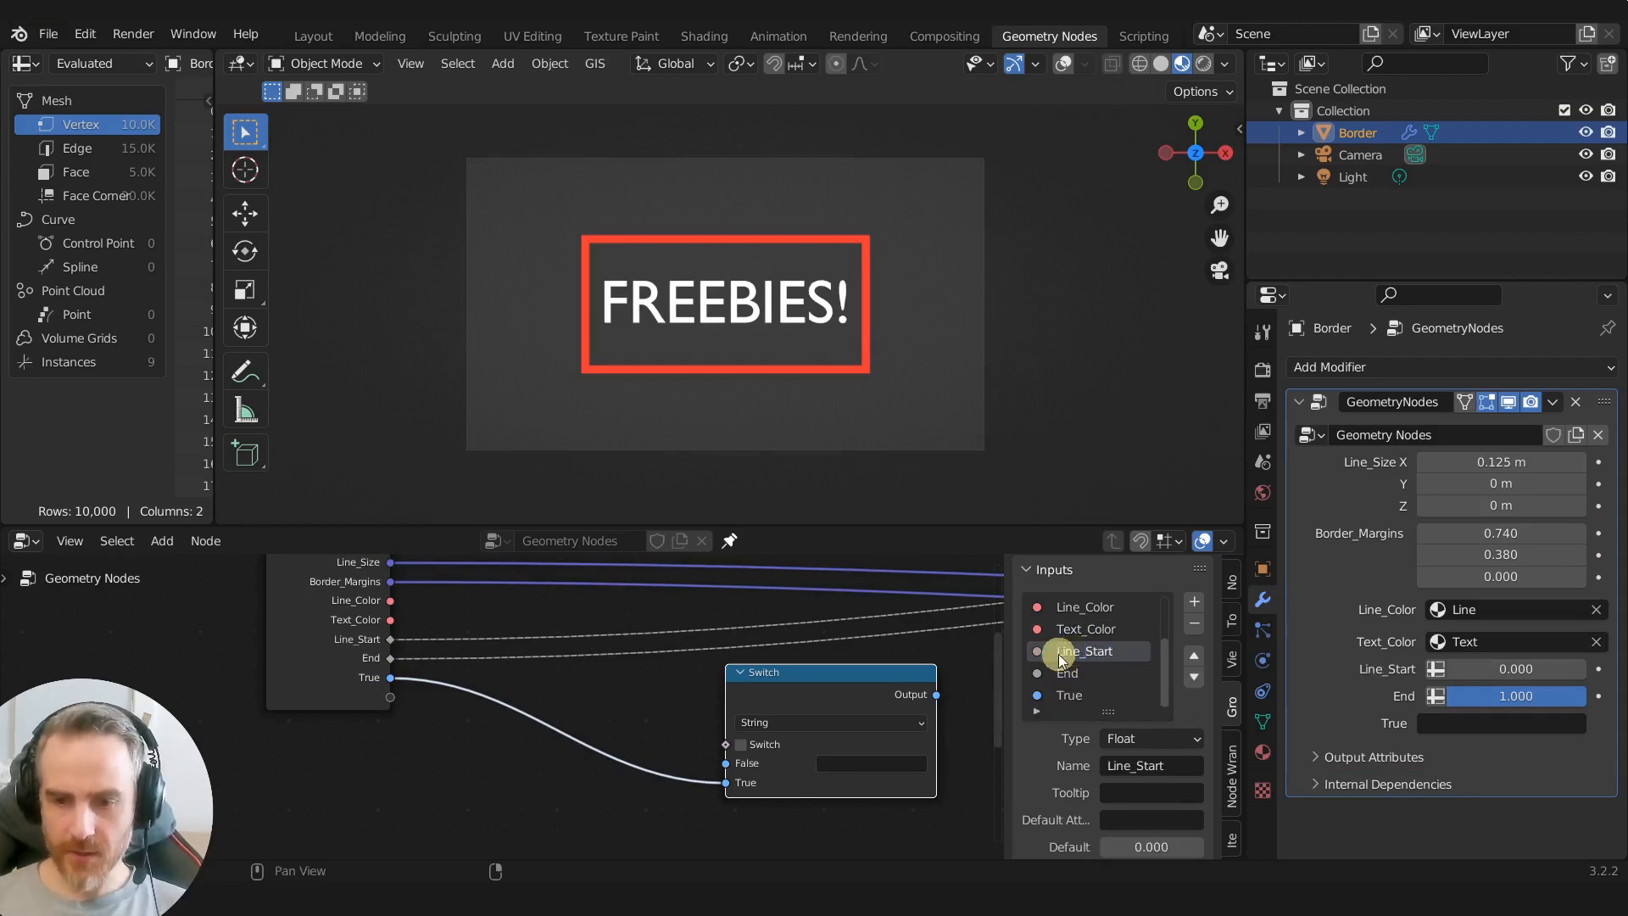
{"action": "left_click", "coordinate": [1061, 675]}
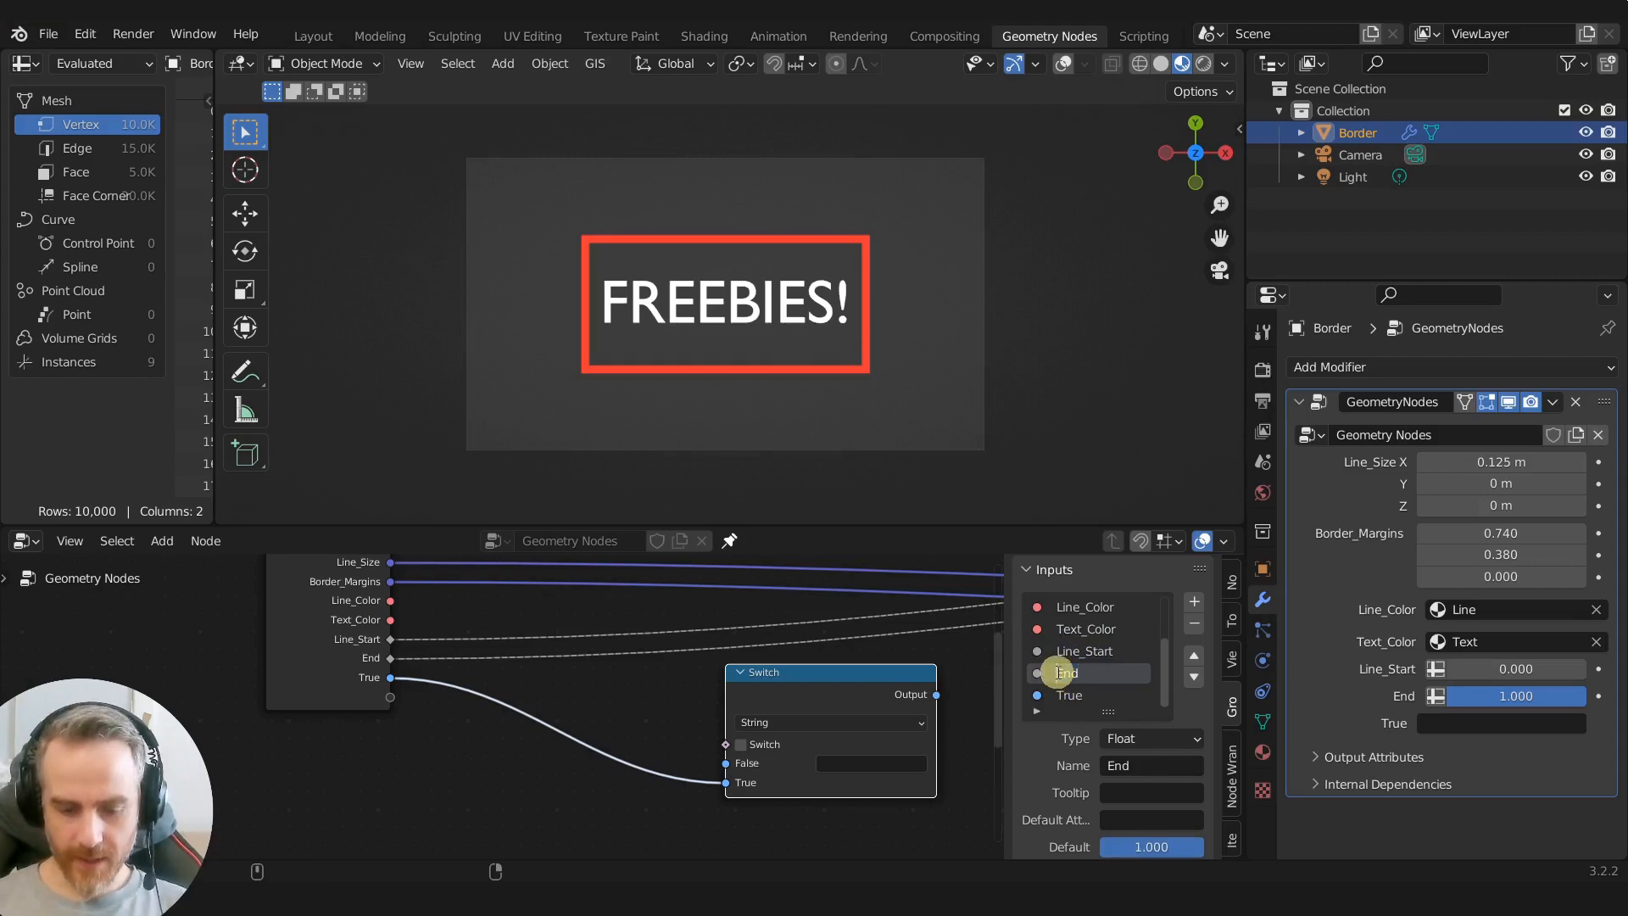
{"action": "key", "text": "Return"}
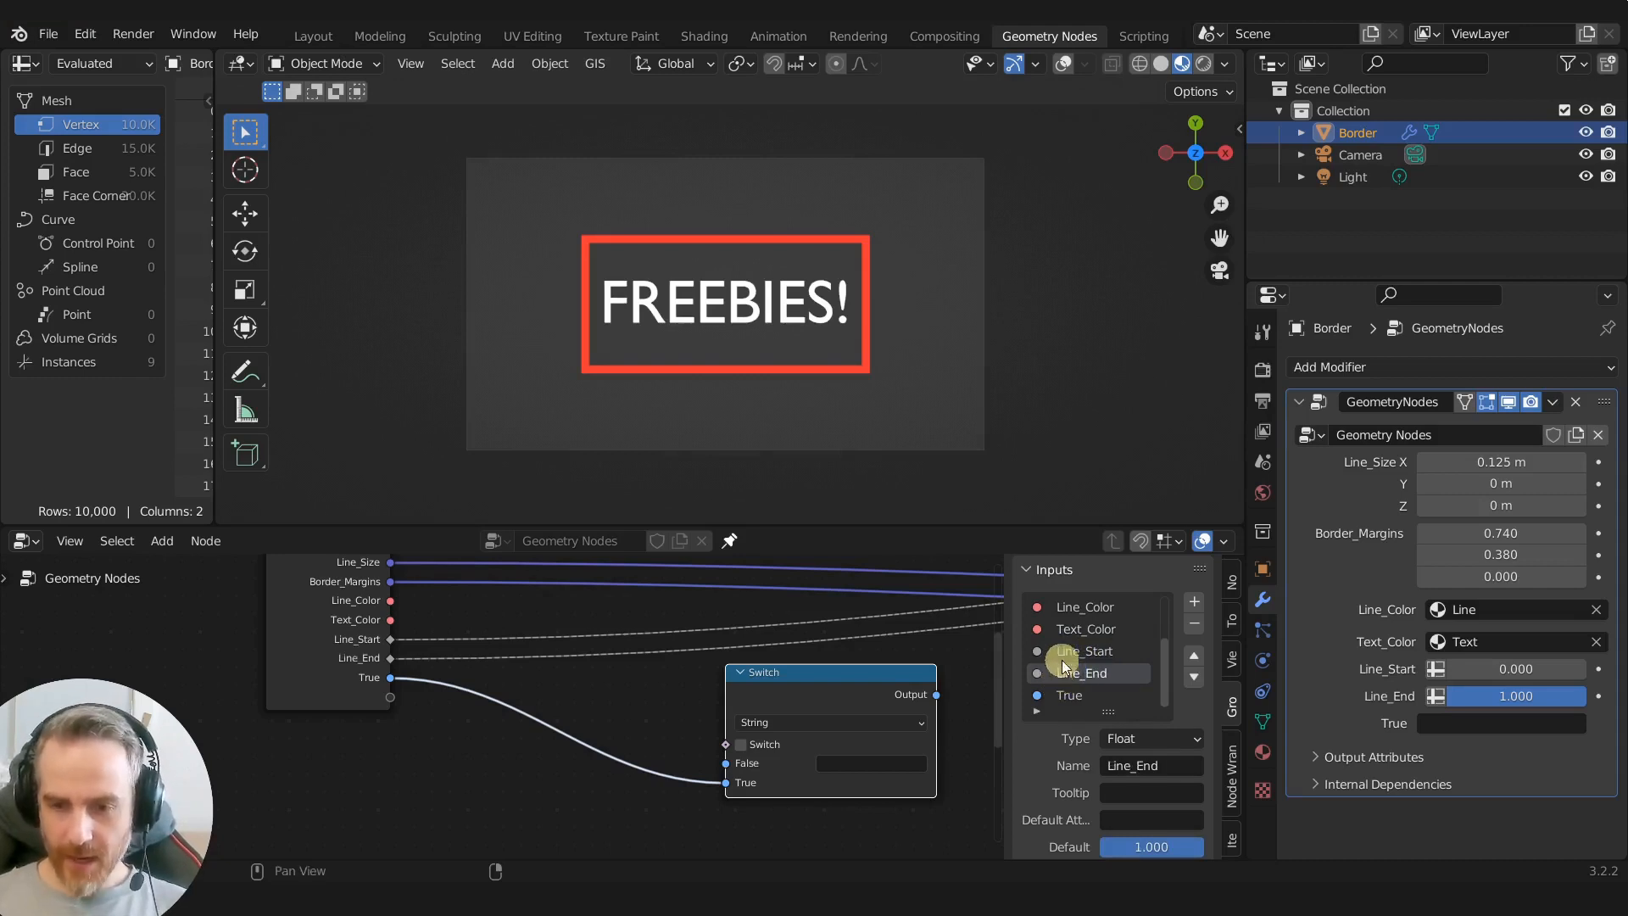
Step: Rename the True group input as Text1, expose the node's Switch socket as a group input, and test toggling it between 1 and 0
{"action": "double_click", "coordinate": [1065, 696]}
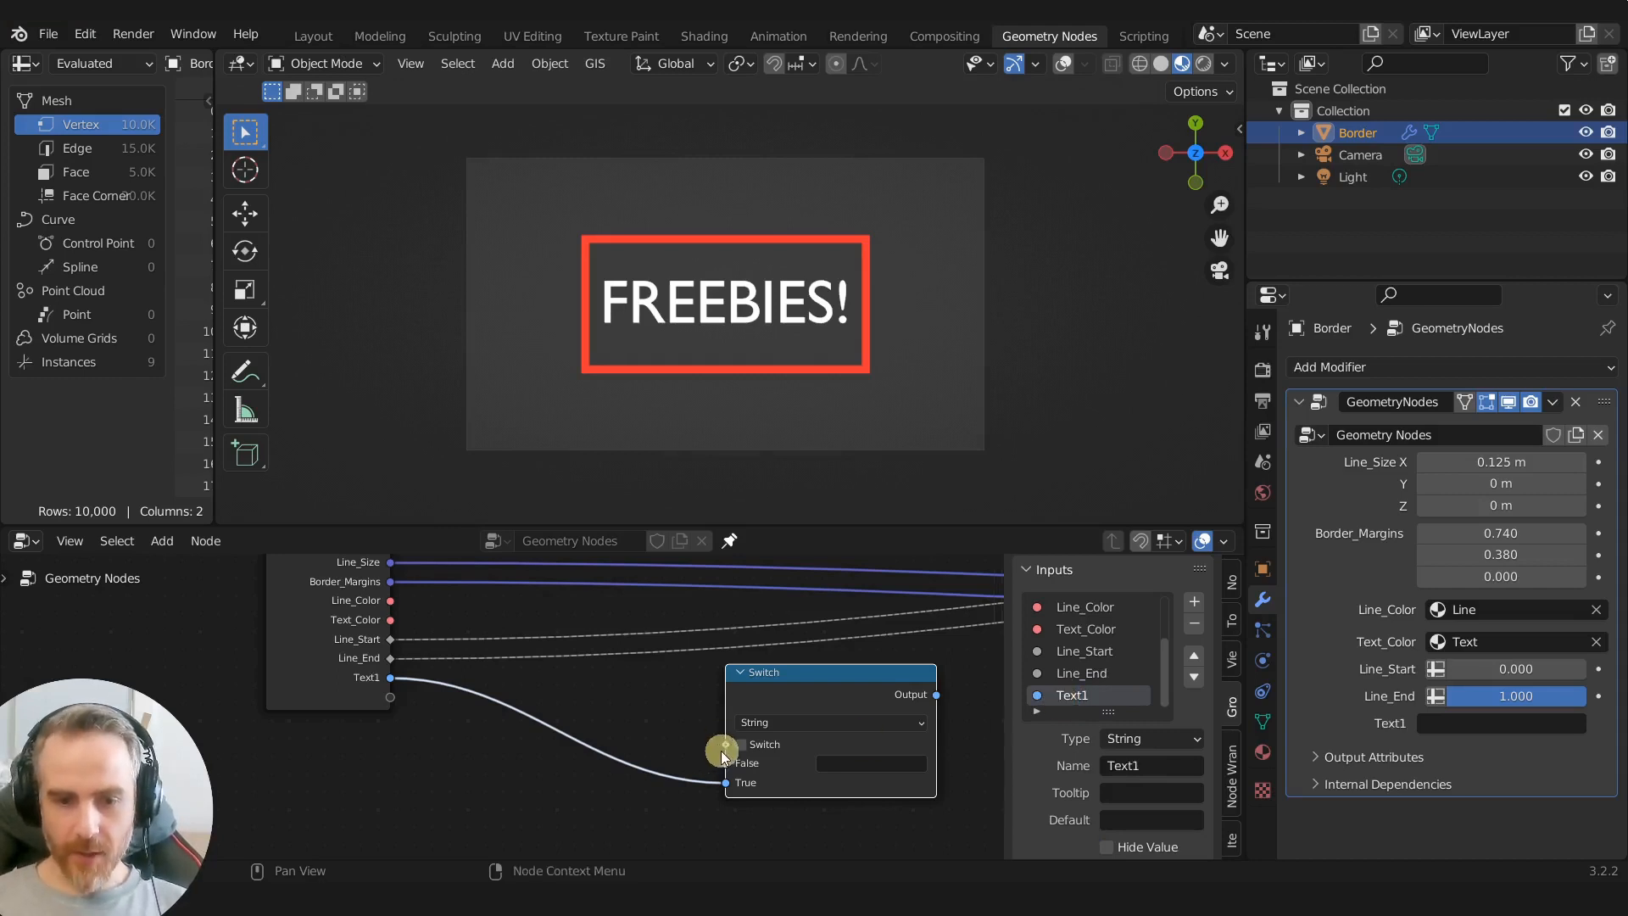
{"action": "left_click_drag", "start_coordinate": [390, 697], "coordinate": [727, 744]}
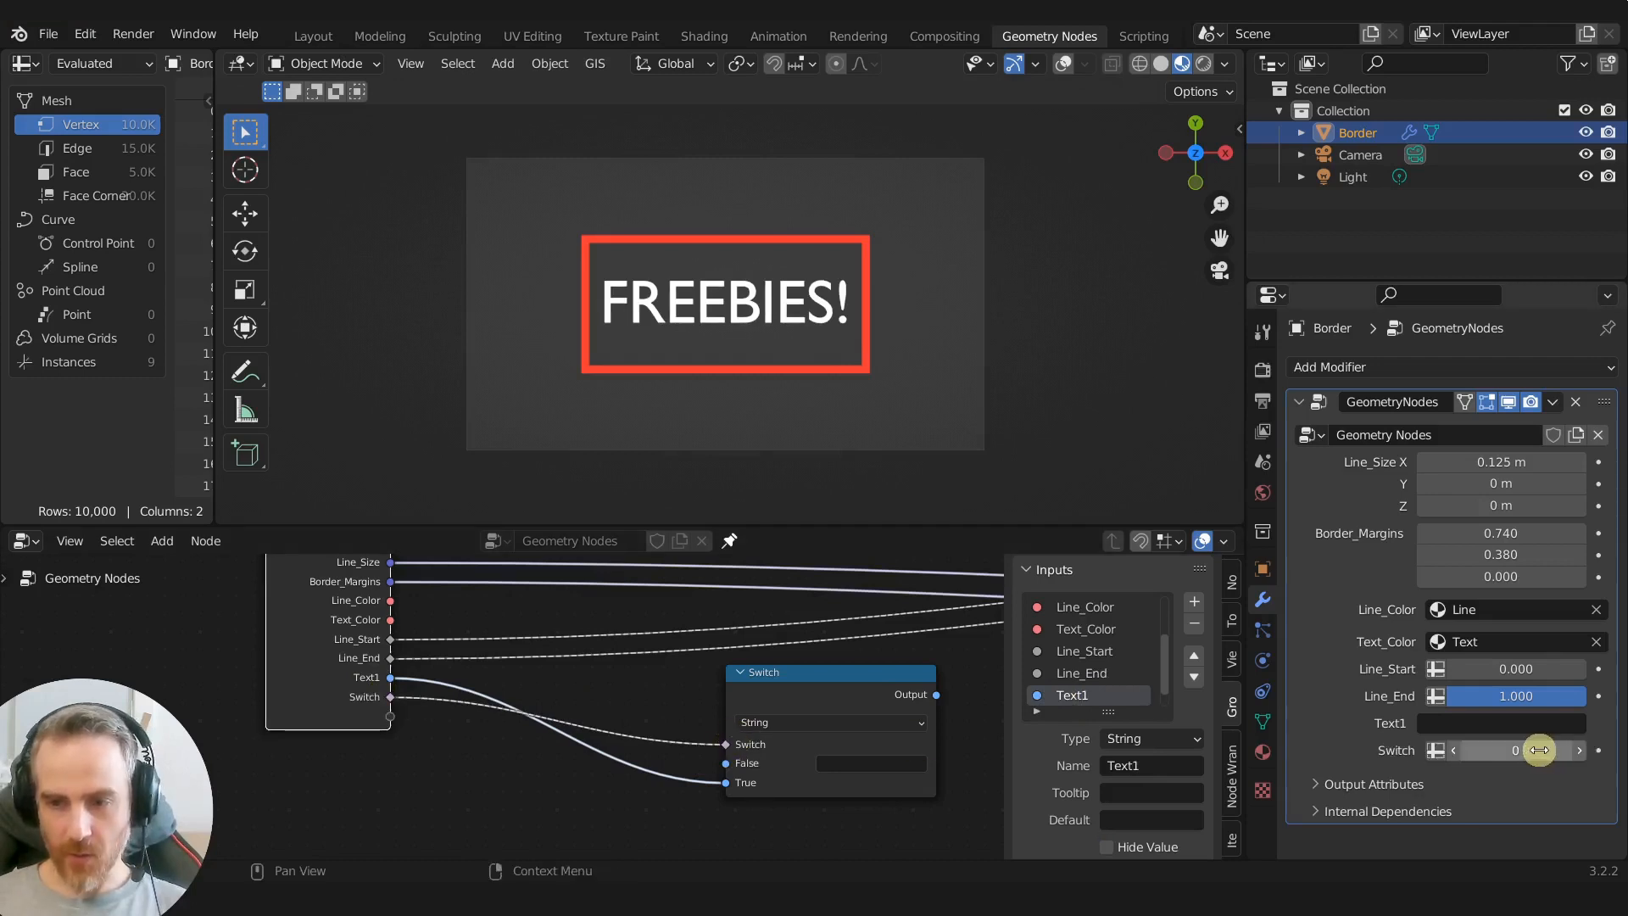
{"action": "left_click", "coordinate": [1580, 749]}
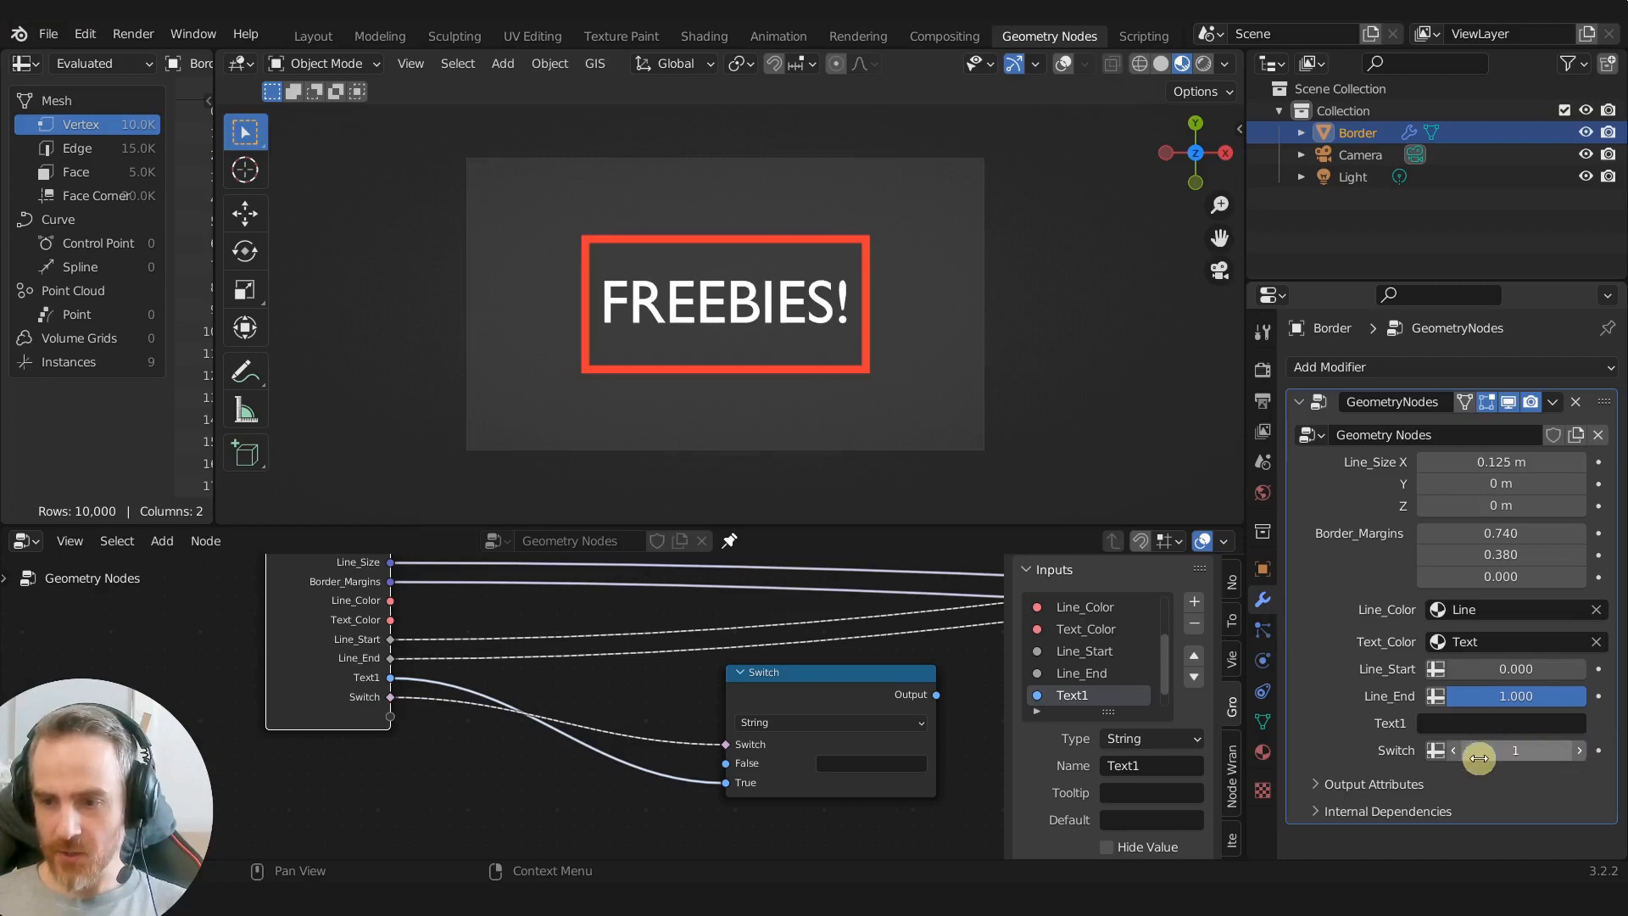
{"action": "left_click", "coordinate": [1453, 751]}
{"action": "left_click", "coordinate": [1450, 721]}
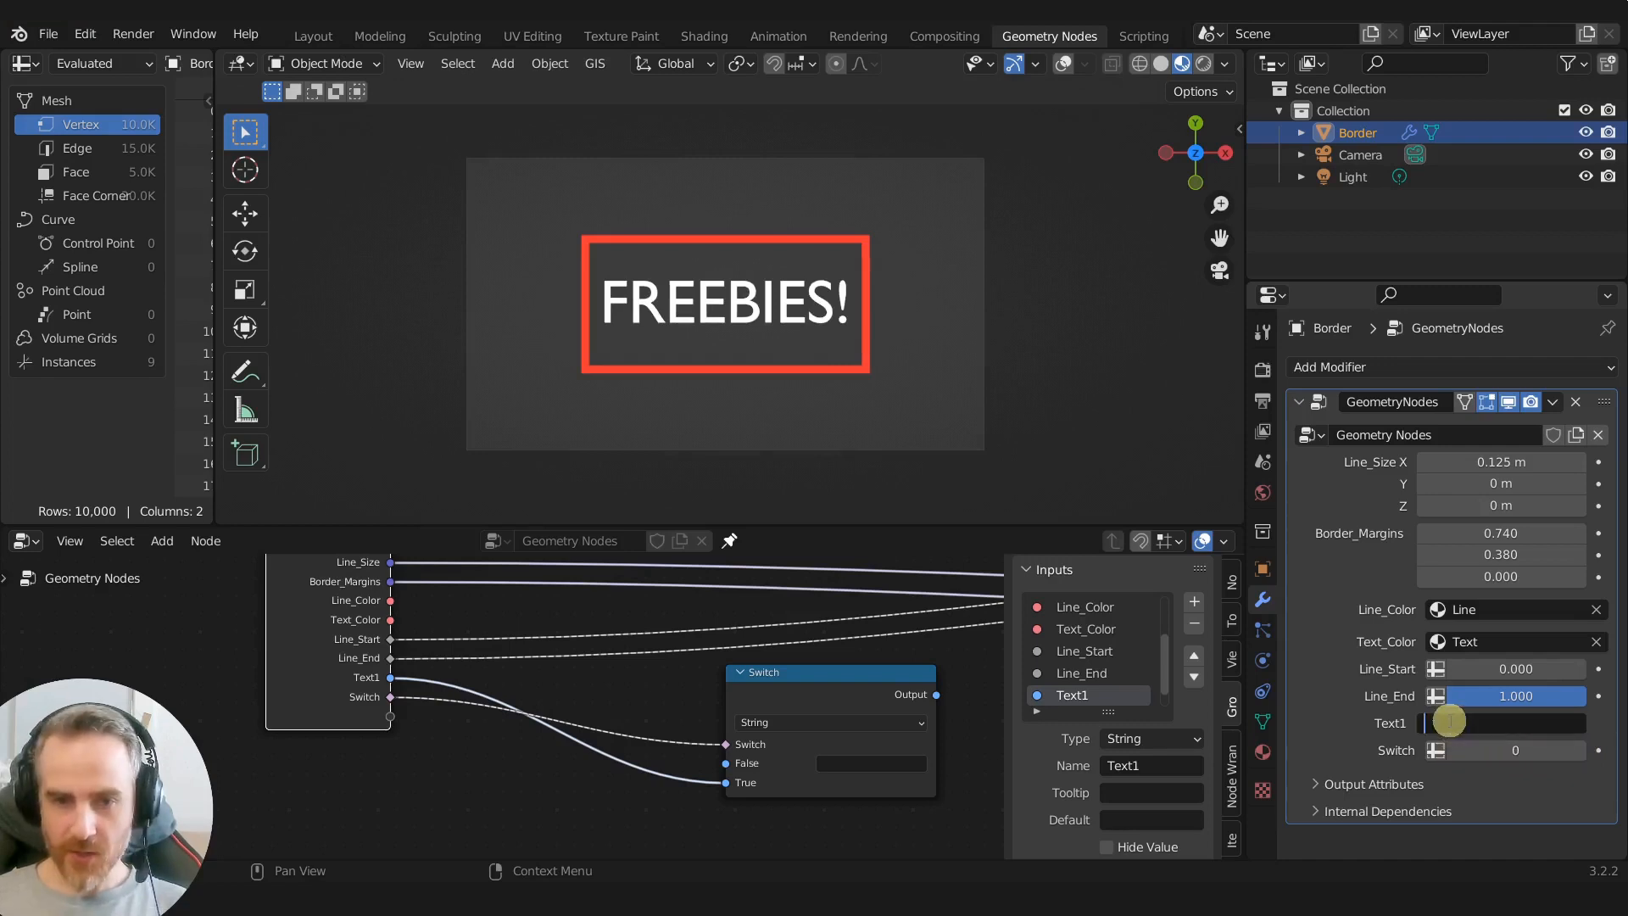
Step: Connect the Switch node's output to the String to Curves String socket, and set Text1 to blenderfrenzy.com with Switch at 1
{"action": "scroll", "coordinate": [894, 648], "scroll_direction": "down", "scroll_amount": 2}
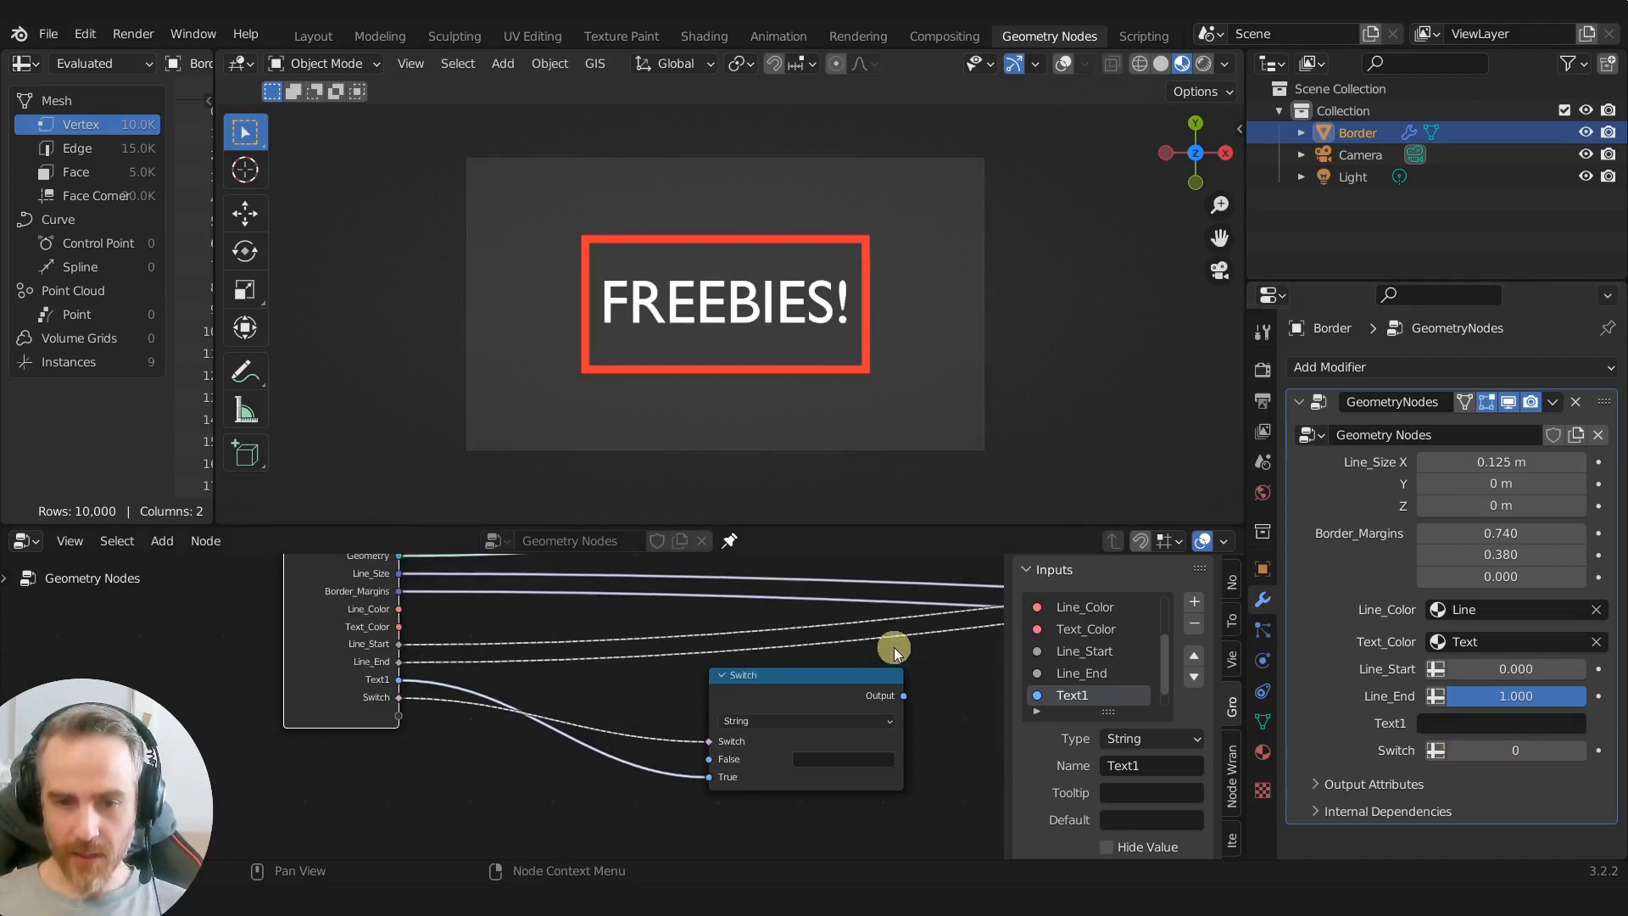
{"action": "middle_click_drag", "start_coordinate": [897, 655], "coordinate": [629, 842]}
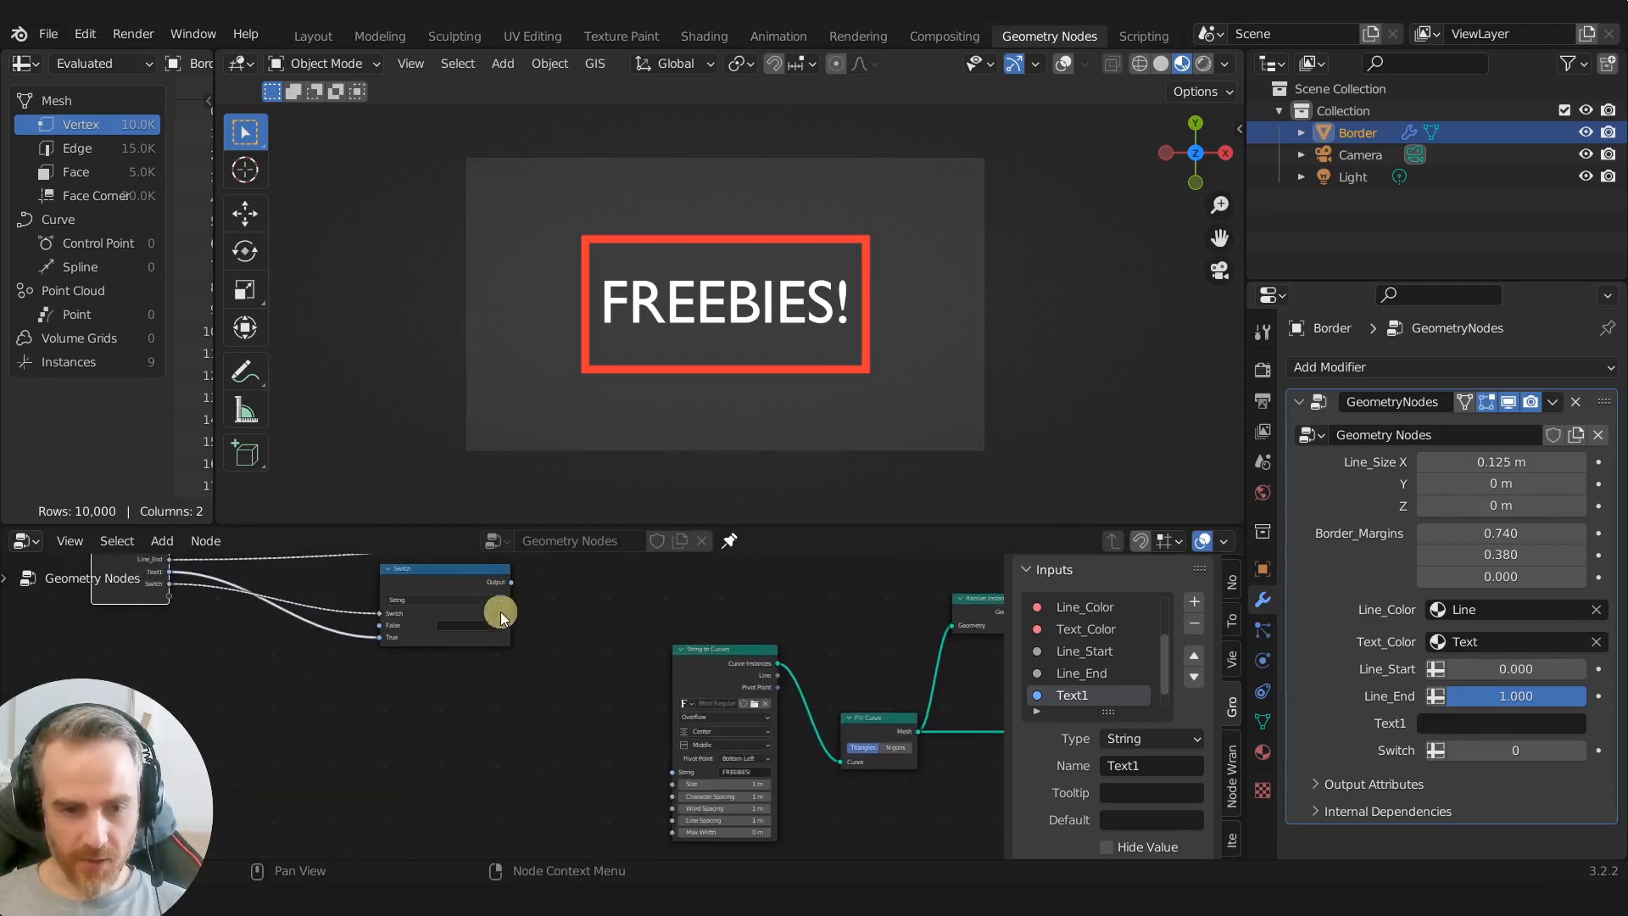
{"action": "left_click_drag", "start_coordinate": [511, 584], "coordinate": [678, 775]}
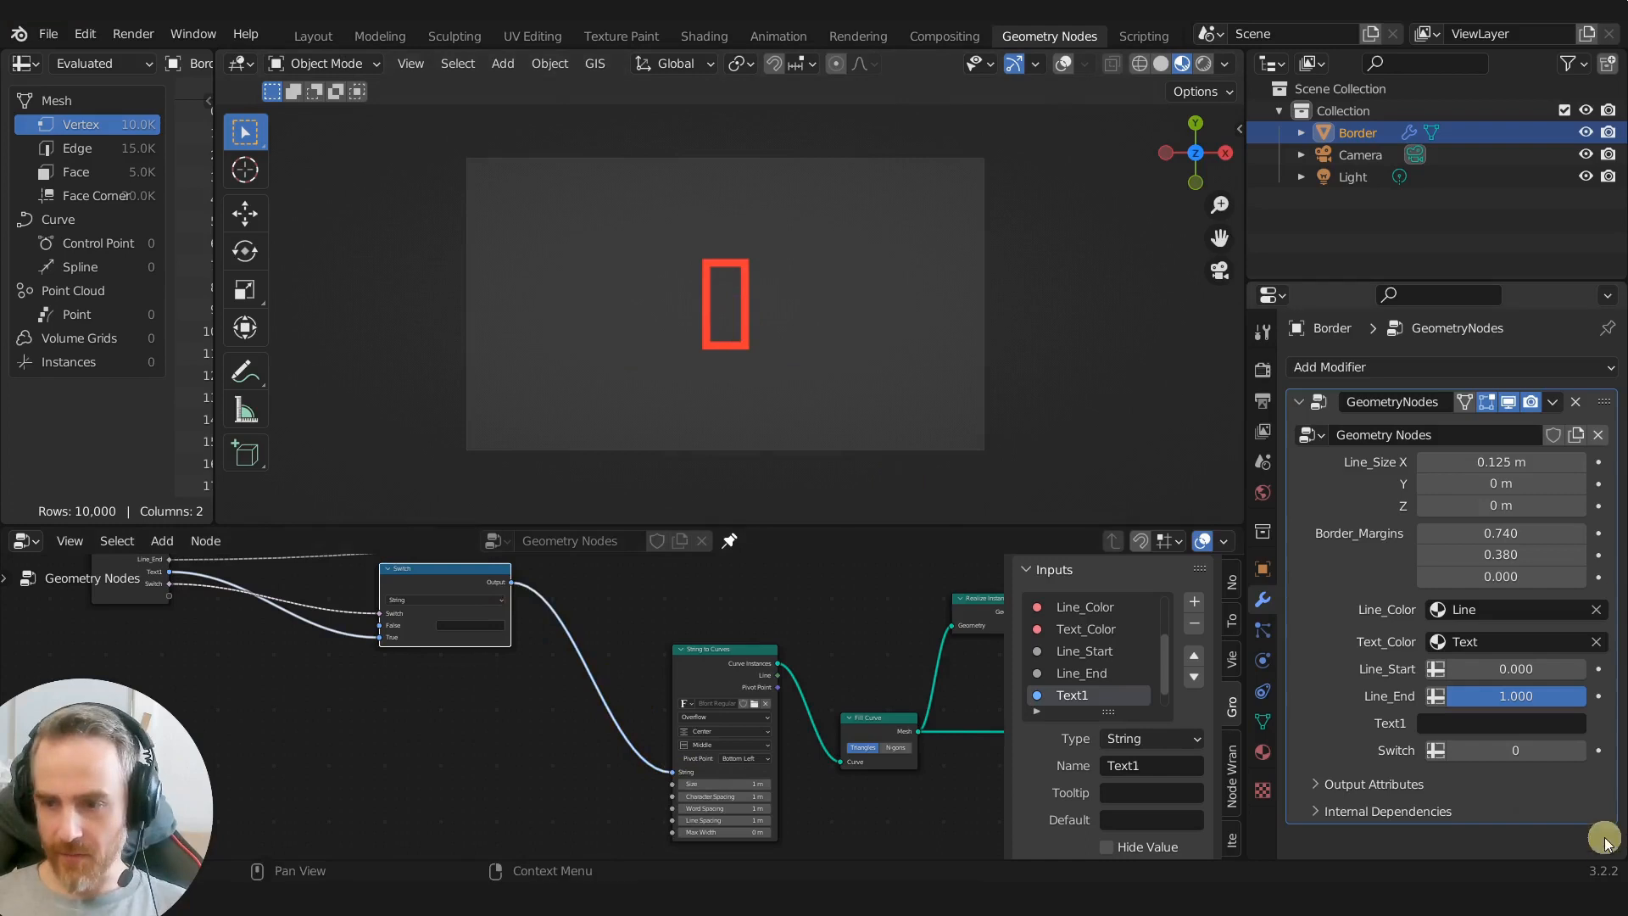
{"action": "left_click", "coordinate": [1483, 731]}
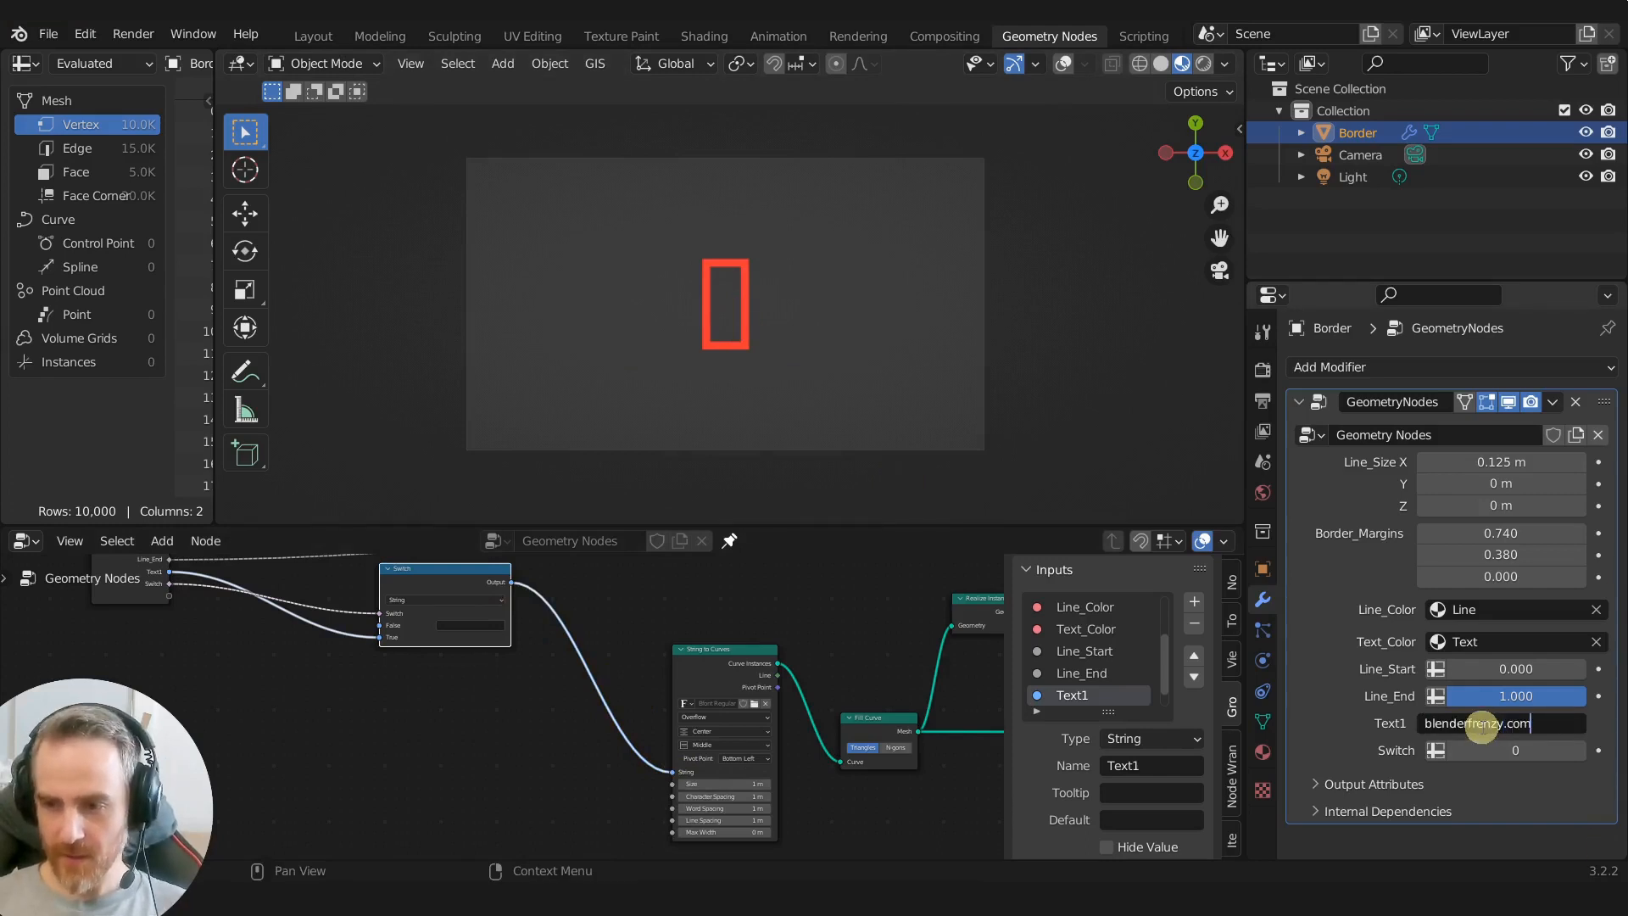
{"action": "left_click", "coordinate": [1578, 751]}
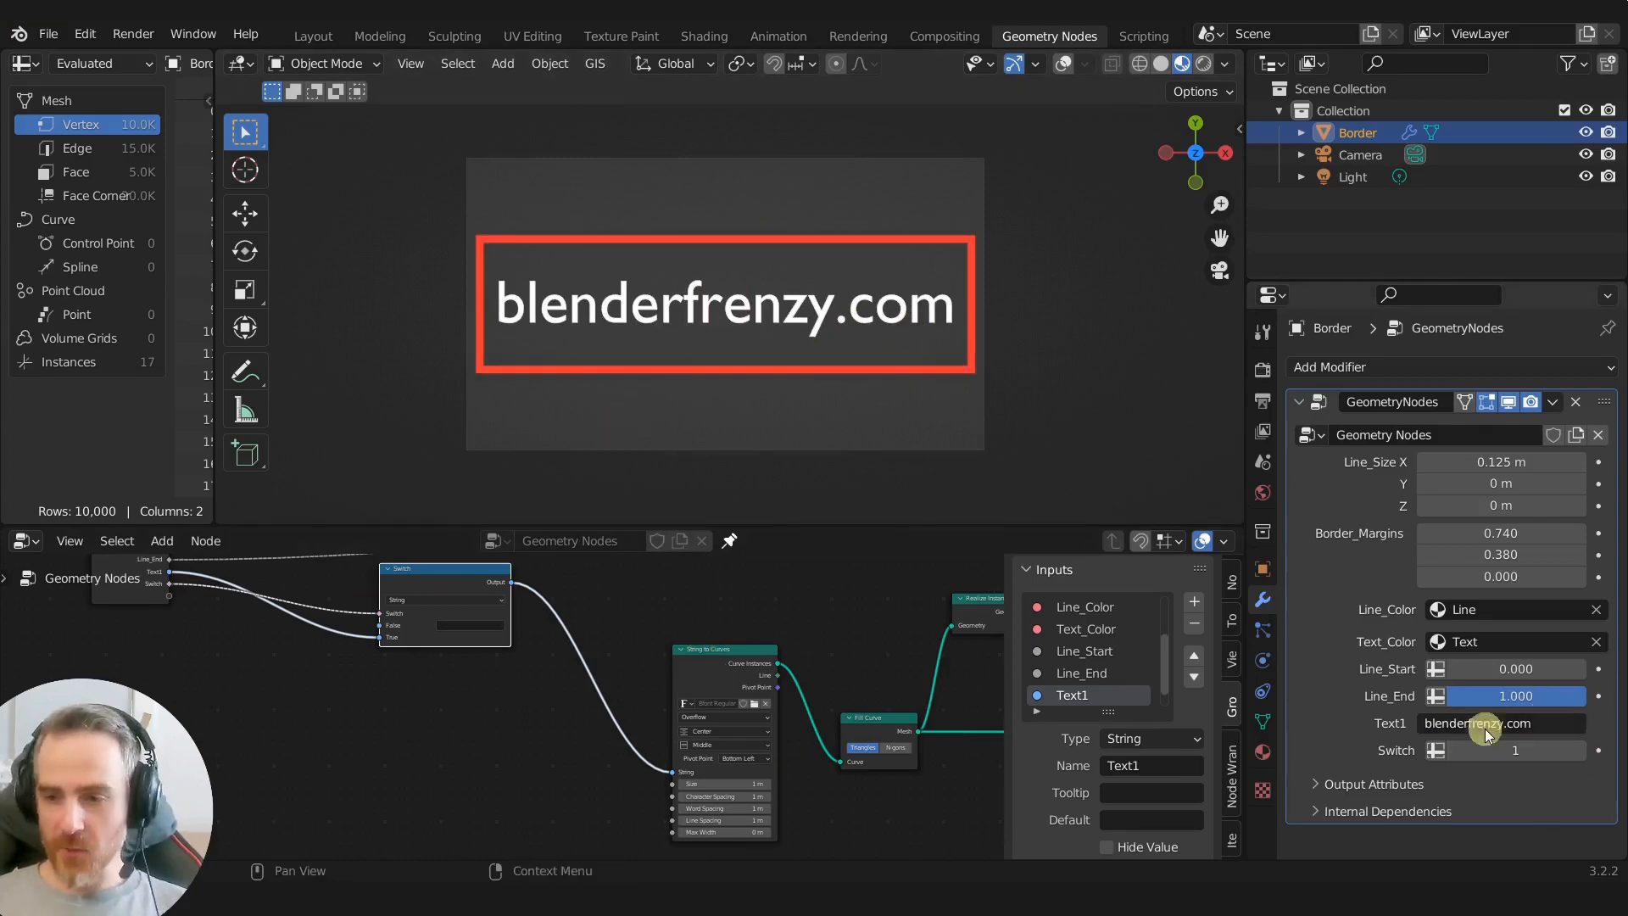
Step: Duplicate the Switch node and place the copy directly below the original
{"action": "middle_click_drag", "start_coordinate": [577, 697], "coordinate": [738, 709]}
{"action": "scroll", "coordinate": [738, 709], "scroll_direction": "down", "scroll_amount": 2}
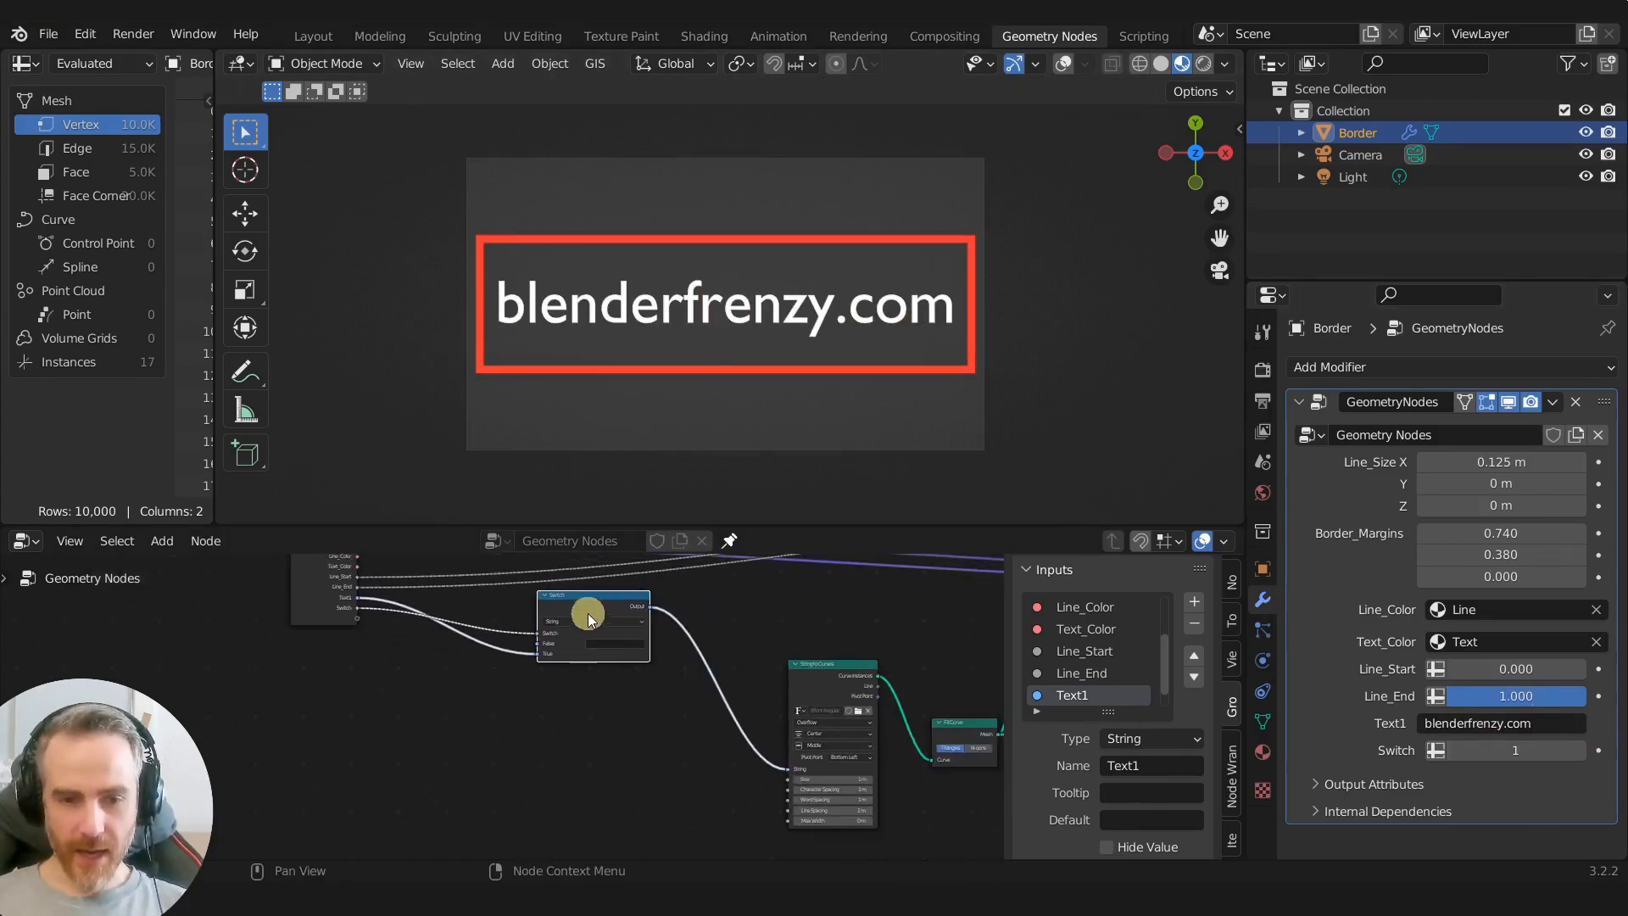
{"action": "left_click_drag", "start_coordinate": [567, 612], "coordinate": [541, 613]}
{"action": "key", "text": "shift+d"}
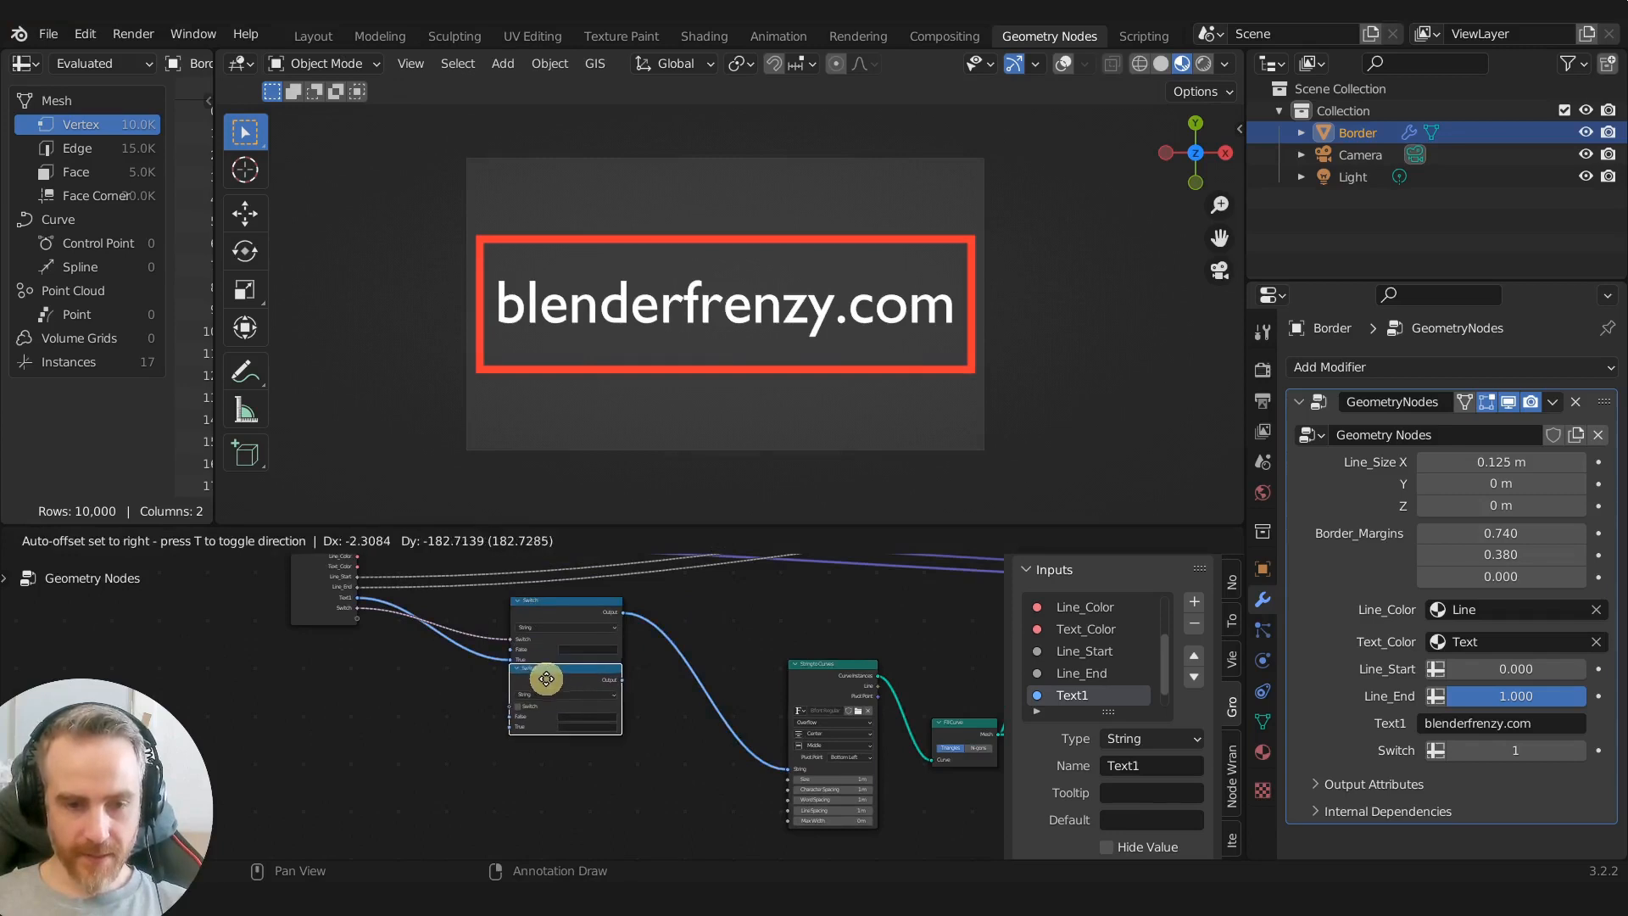
{"action": "left_click", "coordinate": [545, 690]}
Step: Expose the duplicated Switch node's True and Switch sockets as group inputs
{"action": "scroll", "coordinate": [678, 729], "scroll_direction": "up", "scroll_amount": 2}
{"action": "scroll", "coordinate": [564, 692], "scroll_direction": "up", "scroll_amount": 1}
{"action": "middle_click_drag", "start_coordinate": [564, 692], "coordinate": [597, 718]}
{"action": "scroll", "coordinate": [553, 687], "scroll_direction": "up", "scroll_amount": 2}
{"action": "left_click_drag", "start_coordinate": [413, 625], "coordinate": [646, 768]}
{"action": "middle_click_drag", "start_coordinate": [573, 731], "coordinate": [572, 812]}
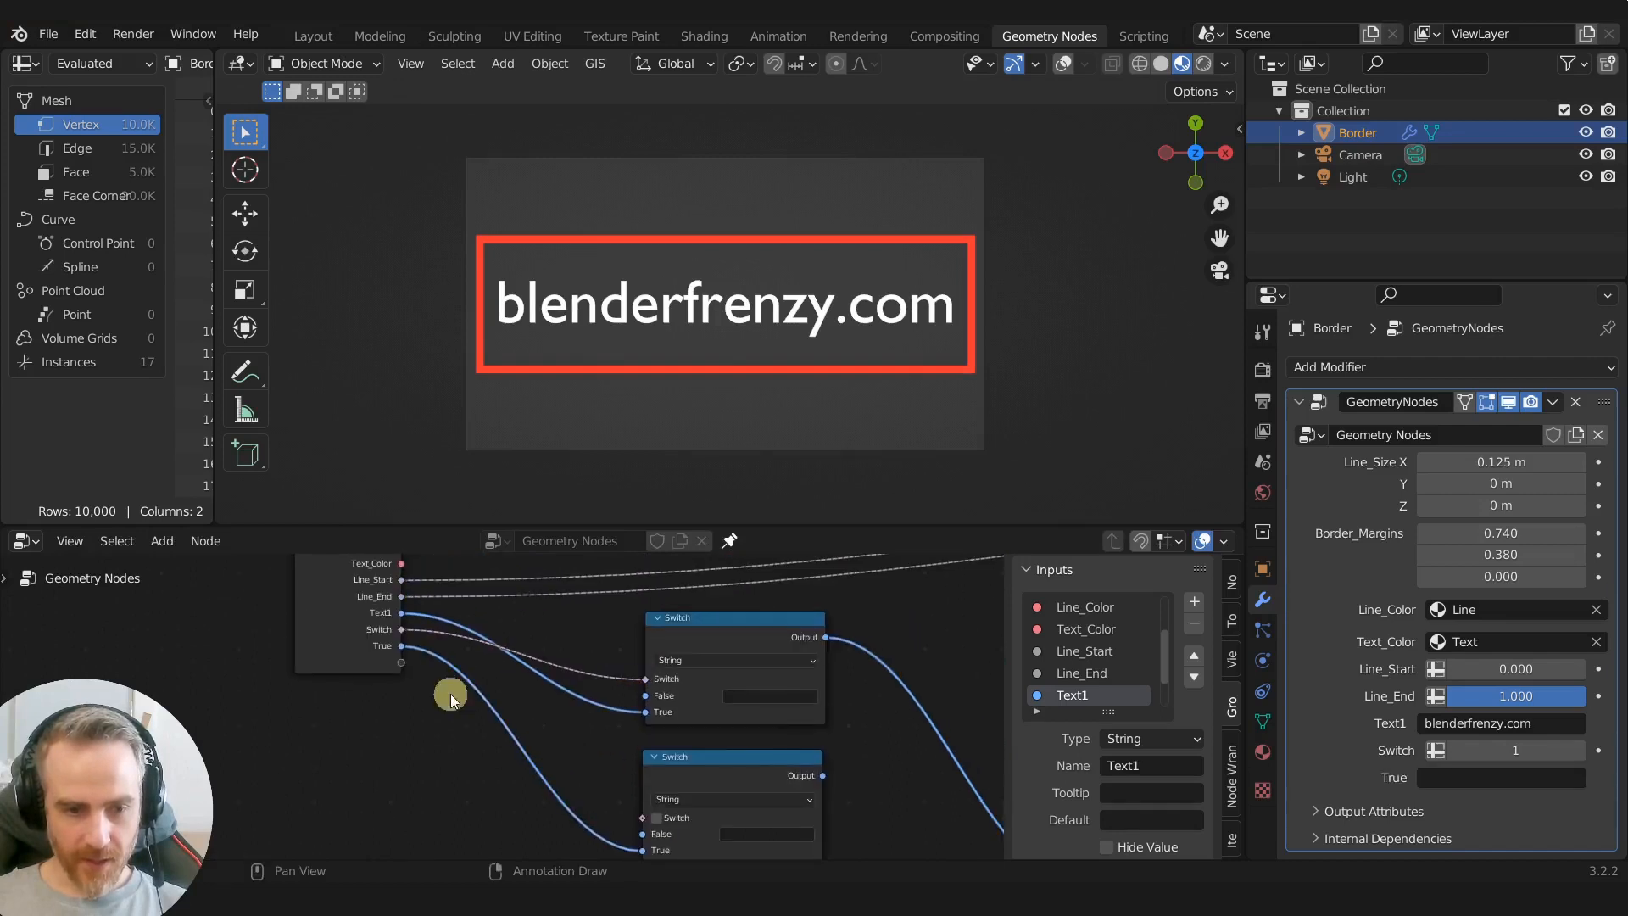
{"action": "left_click_drag", "start_coordinate": [402, 660], "coordinate": [654, 777]}
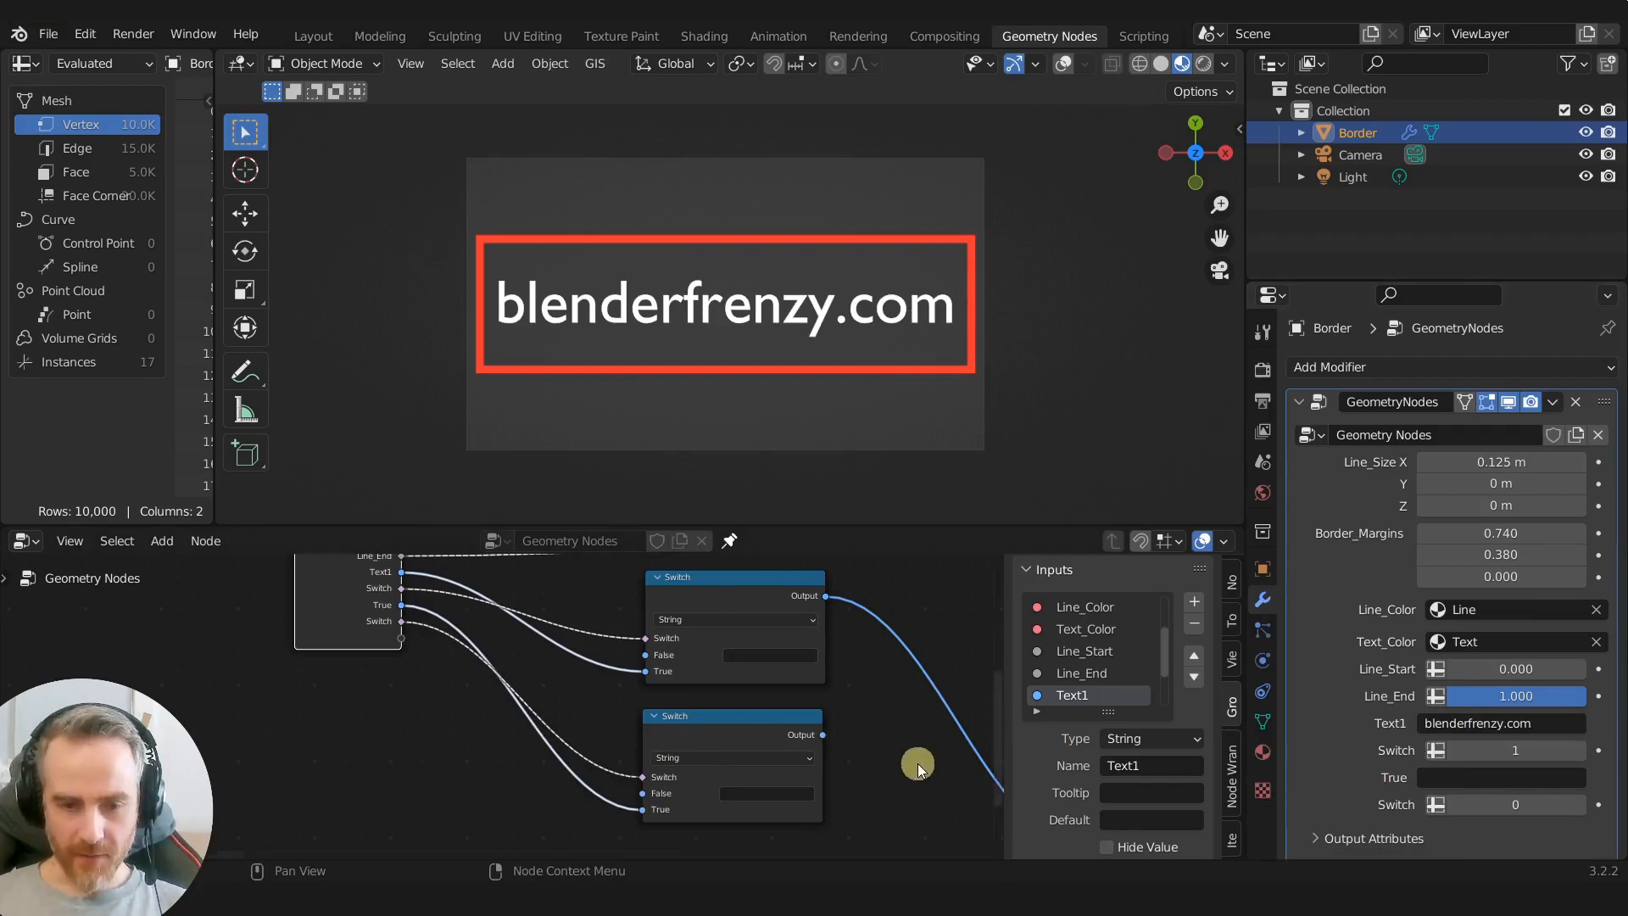
Step: Insert a Join Strings node before String to Curves and feed both Switch outputs into its Strings socket
{"action": "middle_click_drag", "start_coordinate": [920, 766], "coordinate": [665, 768]}
{"action": "key", "text": "shift+a"}
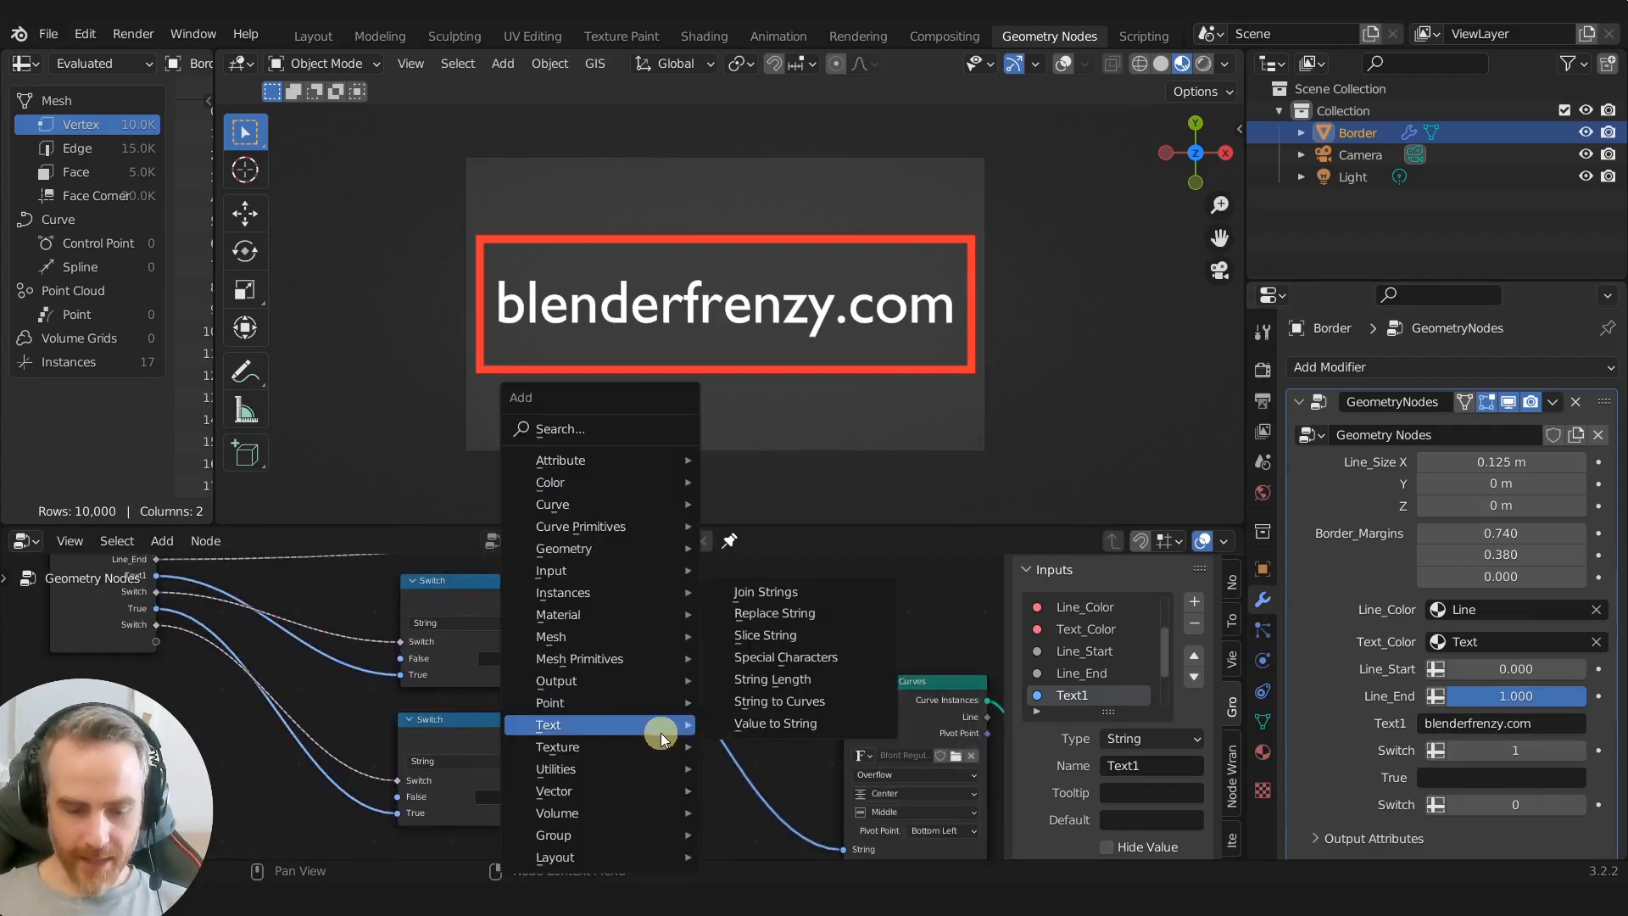
{"action": "type", "text": "join"}
{"action": "key", "text": "Return"}
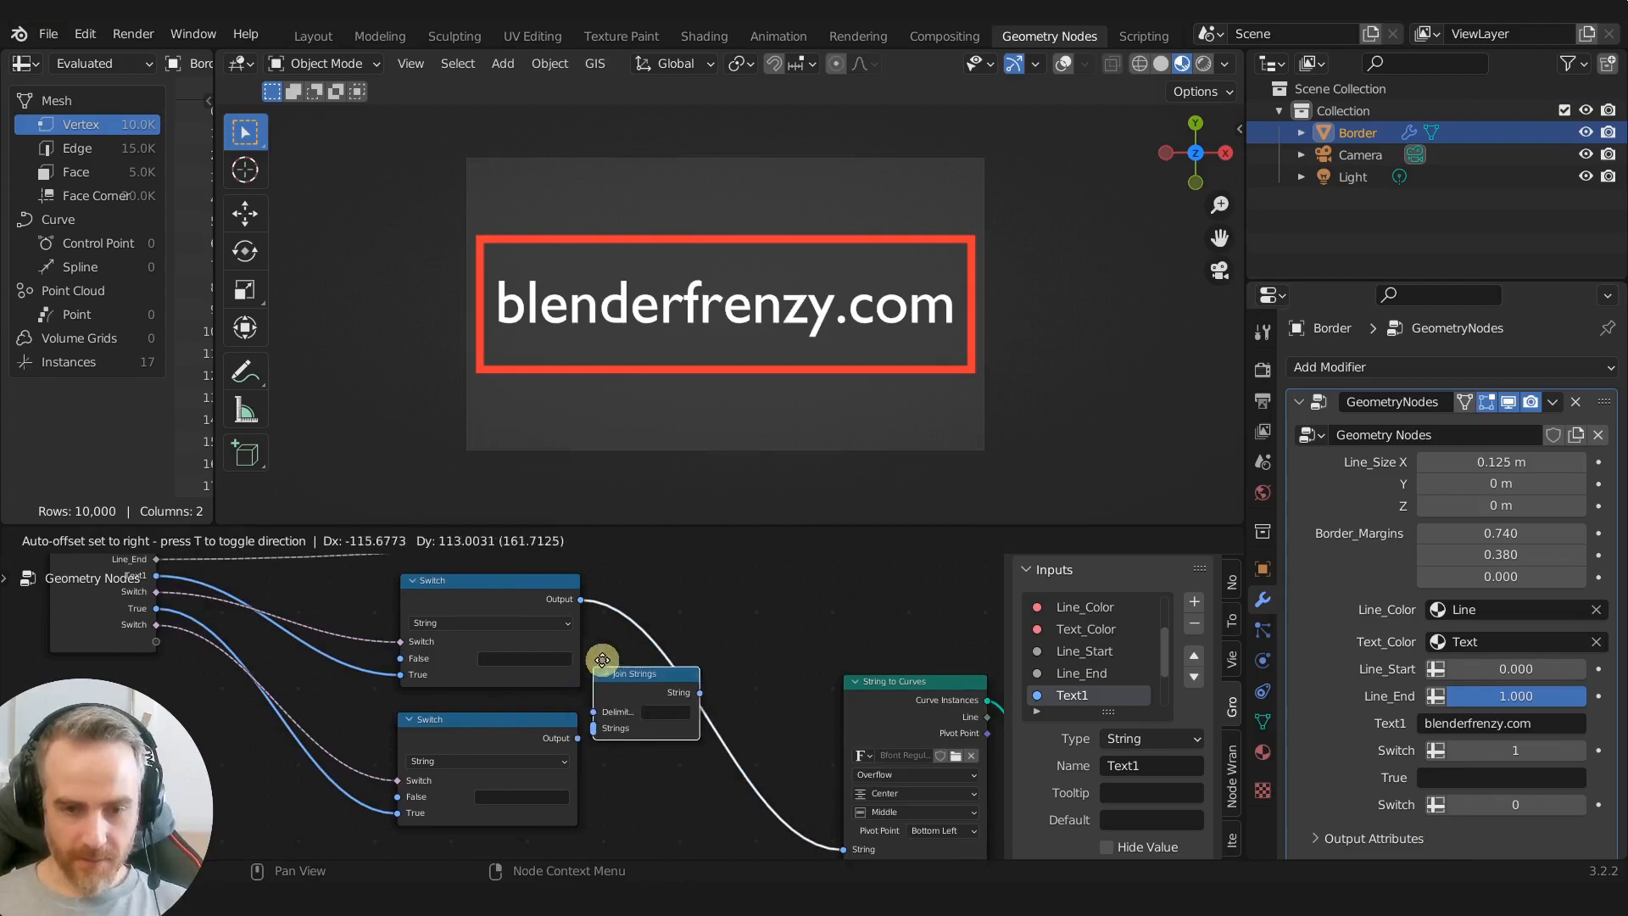
{"action": "left_click", "coordinate": [655, 670]}
{"action": "mouse_move", "coordinate": [653, 696]}
{"action": "left_mouse_down"}
{"action": "mouse_move", "coordinate": [628, 721]}
{"action": "mouse_move", "coordinate": [652, 714]}
{"action": "left_mouse_up"}
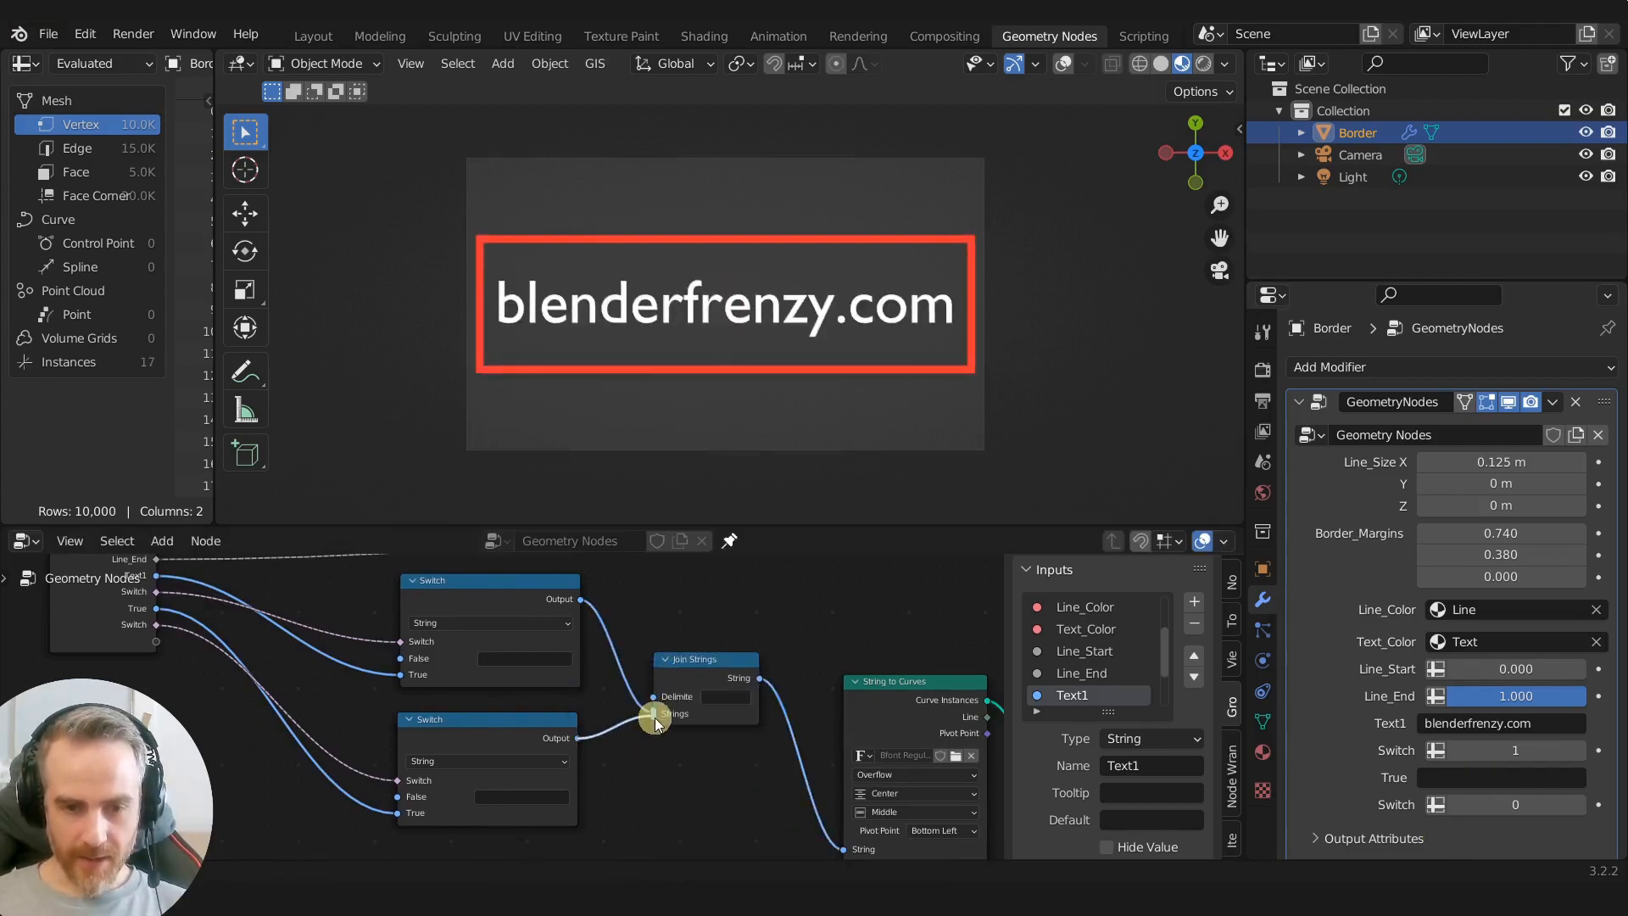
Step: Set the modifier's True text to "Become a member at" and its second Switch value to 1
{"action": "left_click", "coordinate": [1483, 778]}
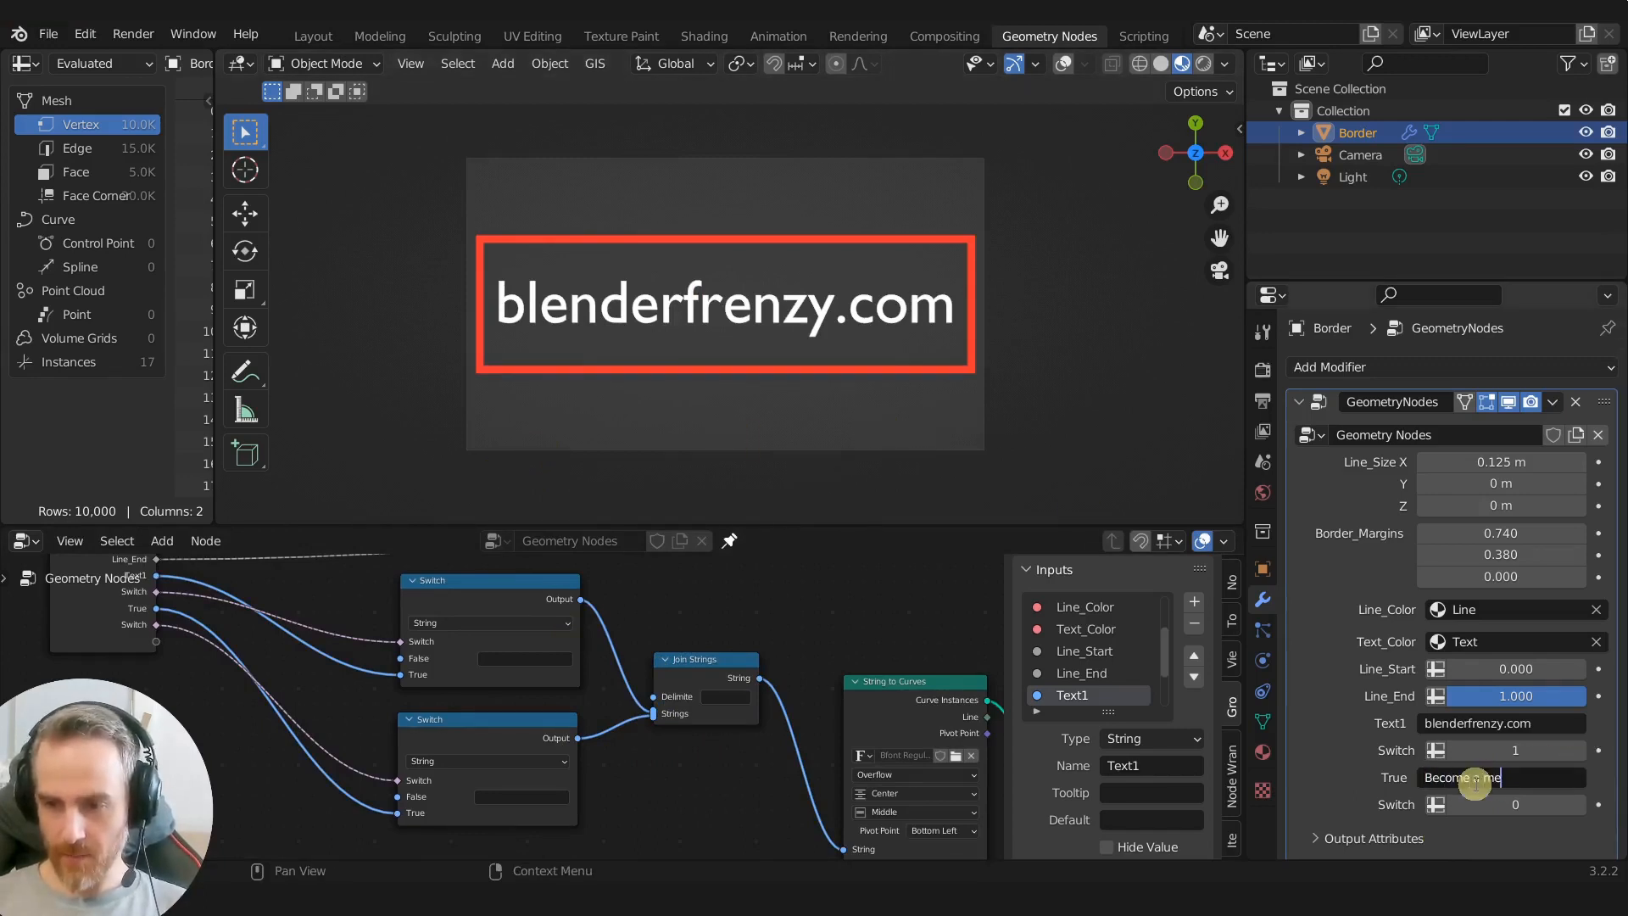
{"action": "key", "text": "Return"}
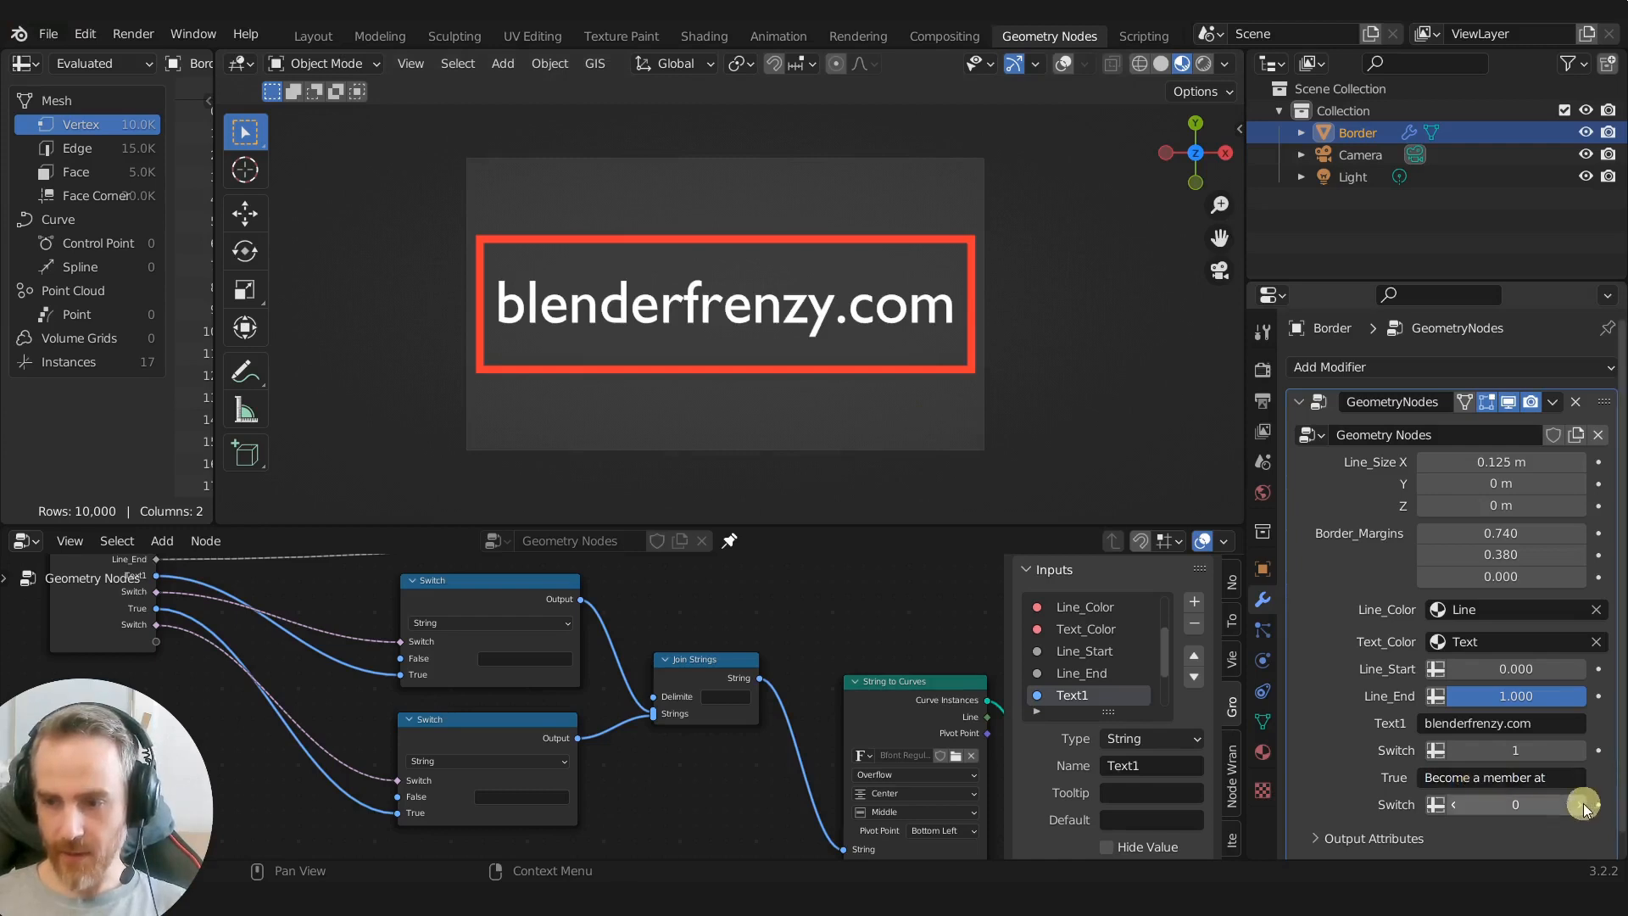
{"action": "left_click", "coordinate": [1577, 805]}
{"action": "scroll", "coordinate": [763, 322], "scroll_direction": "down", "scroll_amount": 4}
{"action": "scroll", "coordinate": [751, 344], "scroll_direction": "up", "scroll_amount": 2}
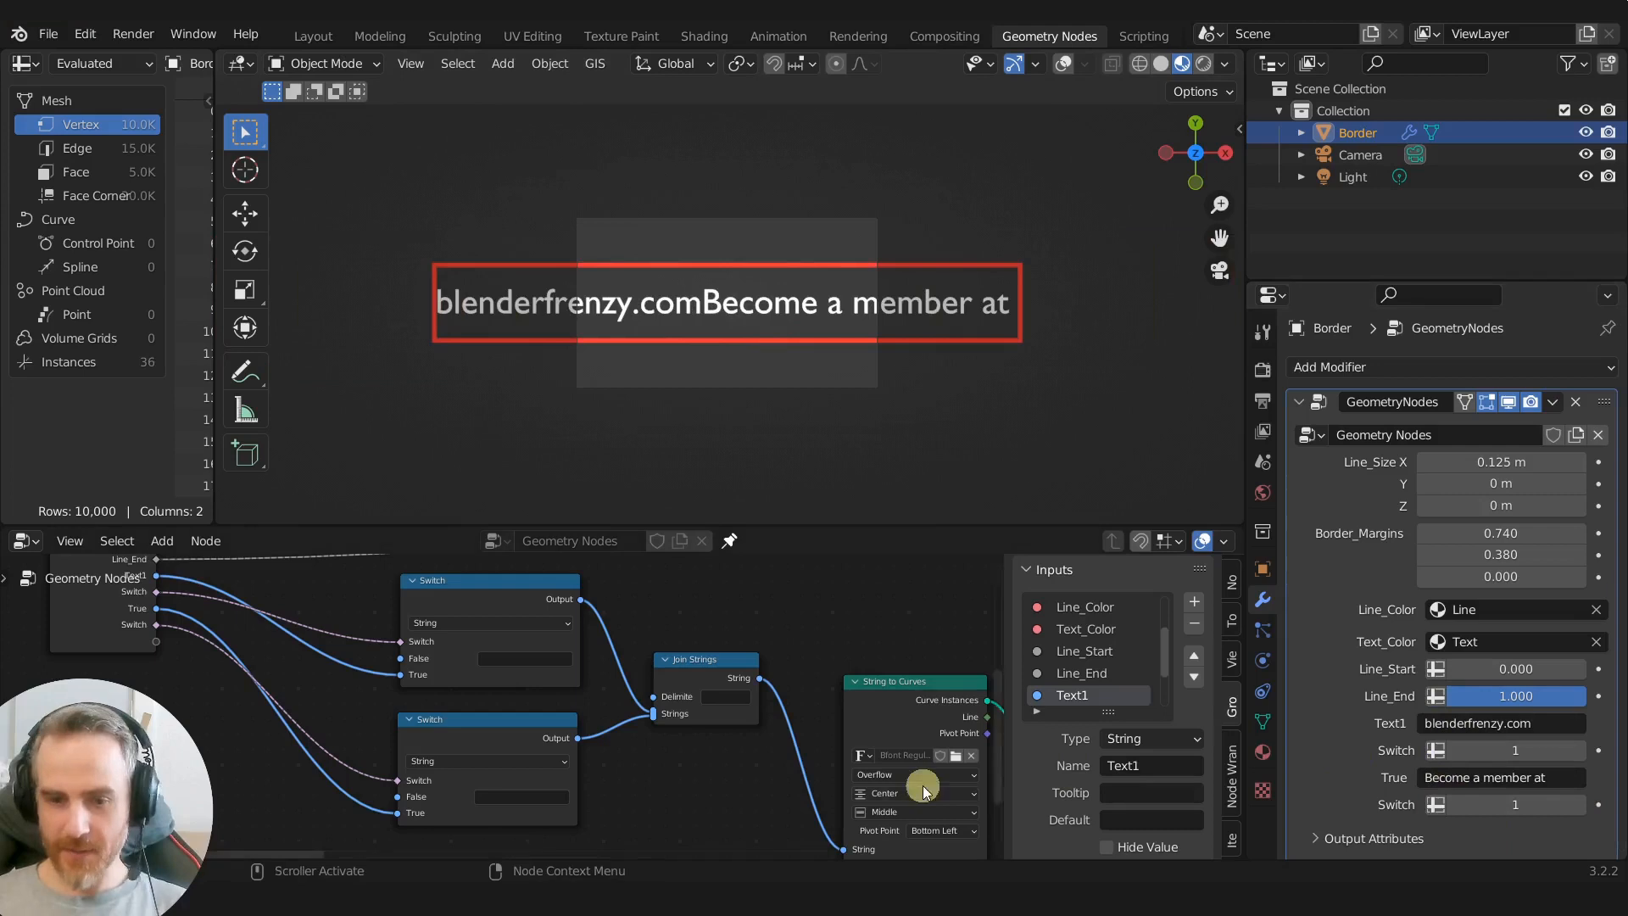
Step: Try swapping the order of the two links into the Join Strings node's Strings socket, and restore the original order
{"action": "scroll", "coordinate": [644, 708], "scroll_direction": "up", "scroll_amount": 1}
{"action": "mouse_move", "coordinate": [660, 719]}
{"action": "left_mouse_down"}
{"action": "mouse_move", "coordinate": [679, 710]}
{"action": "mouse_move", "coordinate": [680, 738]}
{"action": "left_mouse_up"}
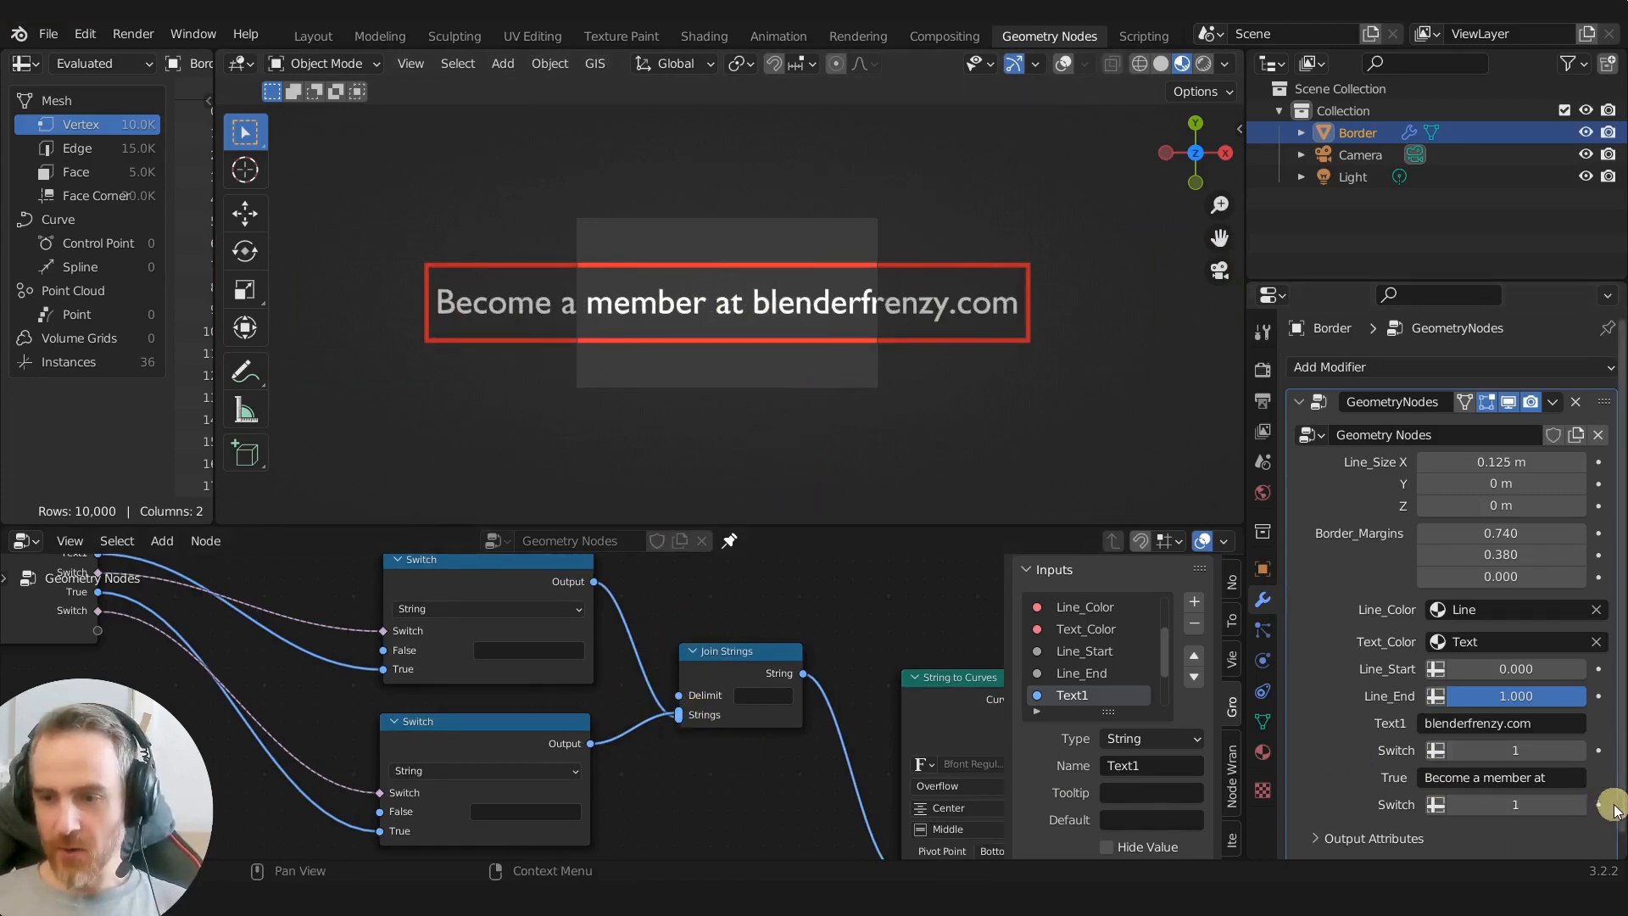
{"action": "left_click", "coordinate": [681, 711]}
{"action": "left_click_drag", "start_coordinate": [680, 710], "coordinate": [681, 719]}
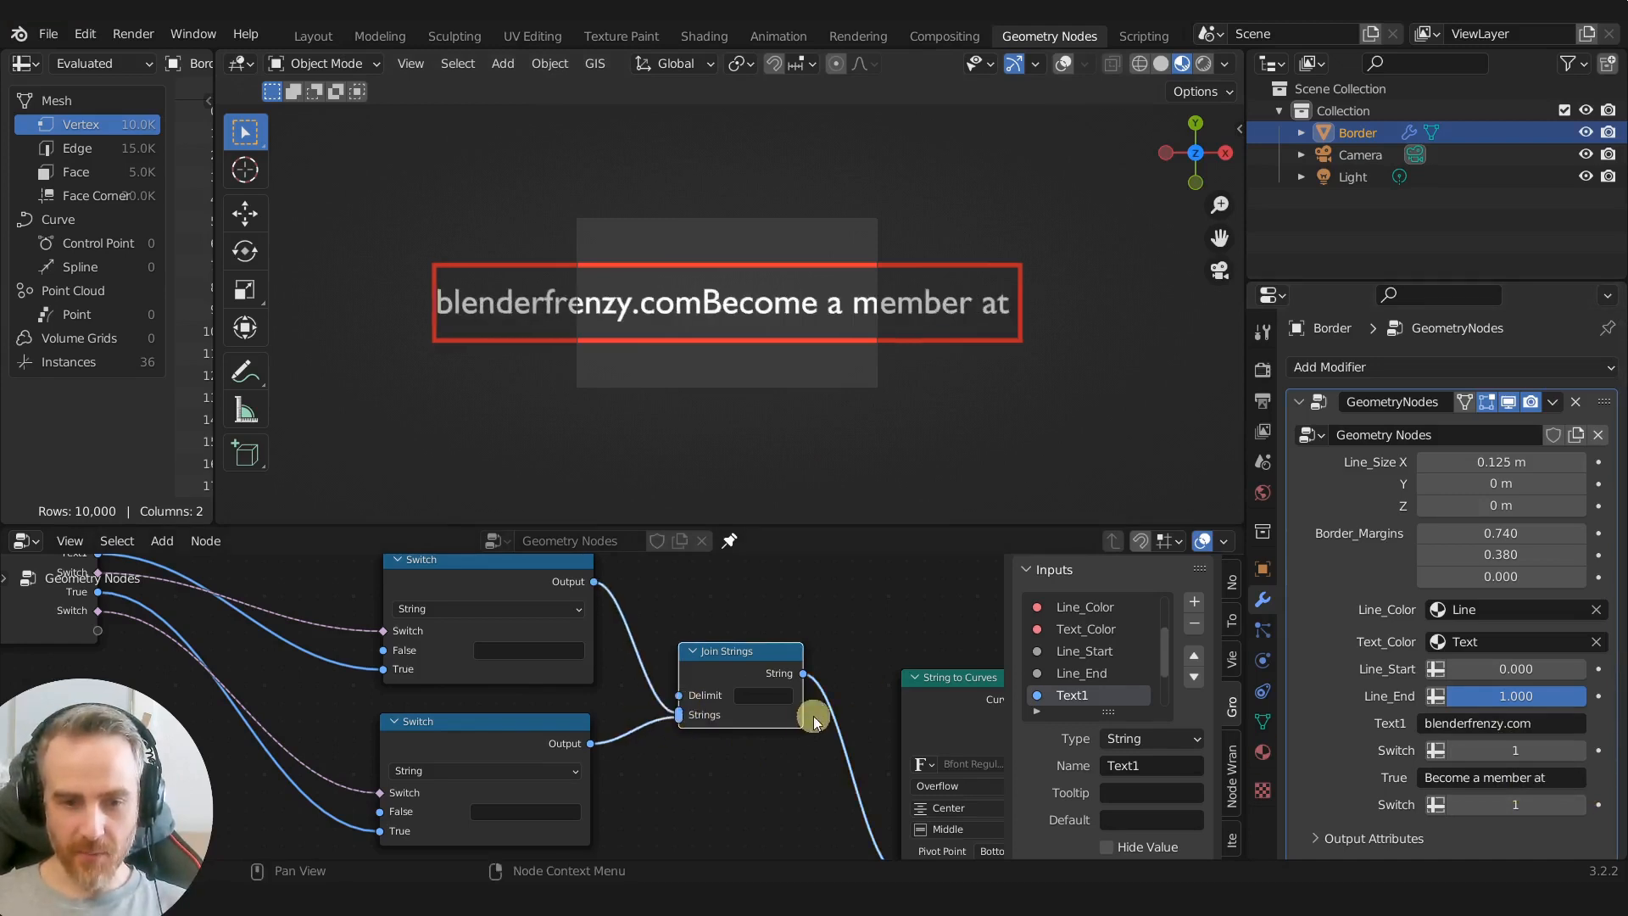
Step: Set the modifier's Text1 value to "Become a member at" and the True text to "blenderfenzy.com"
{"action": "left_click", "coordinate": [1483, 777]}
{"action": "key", "text": "Escape"}
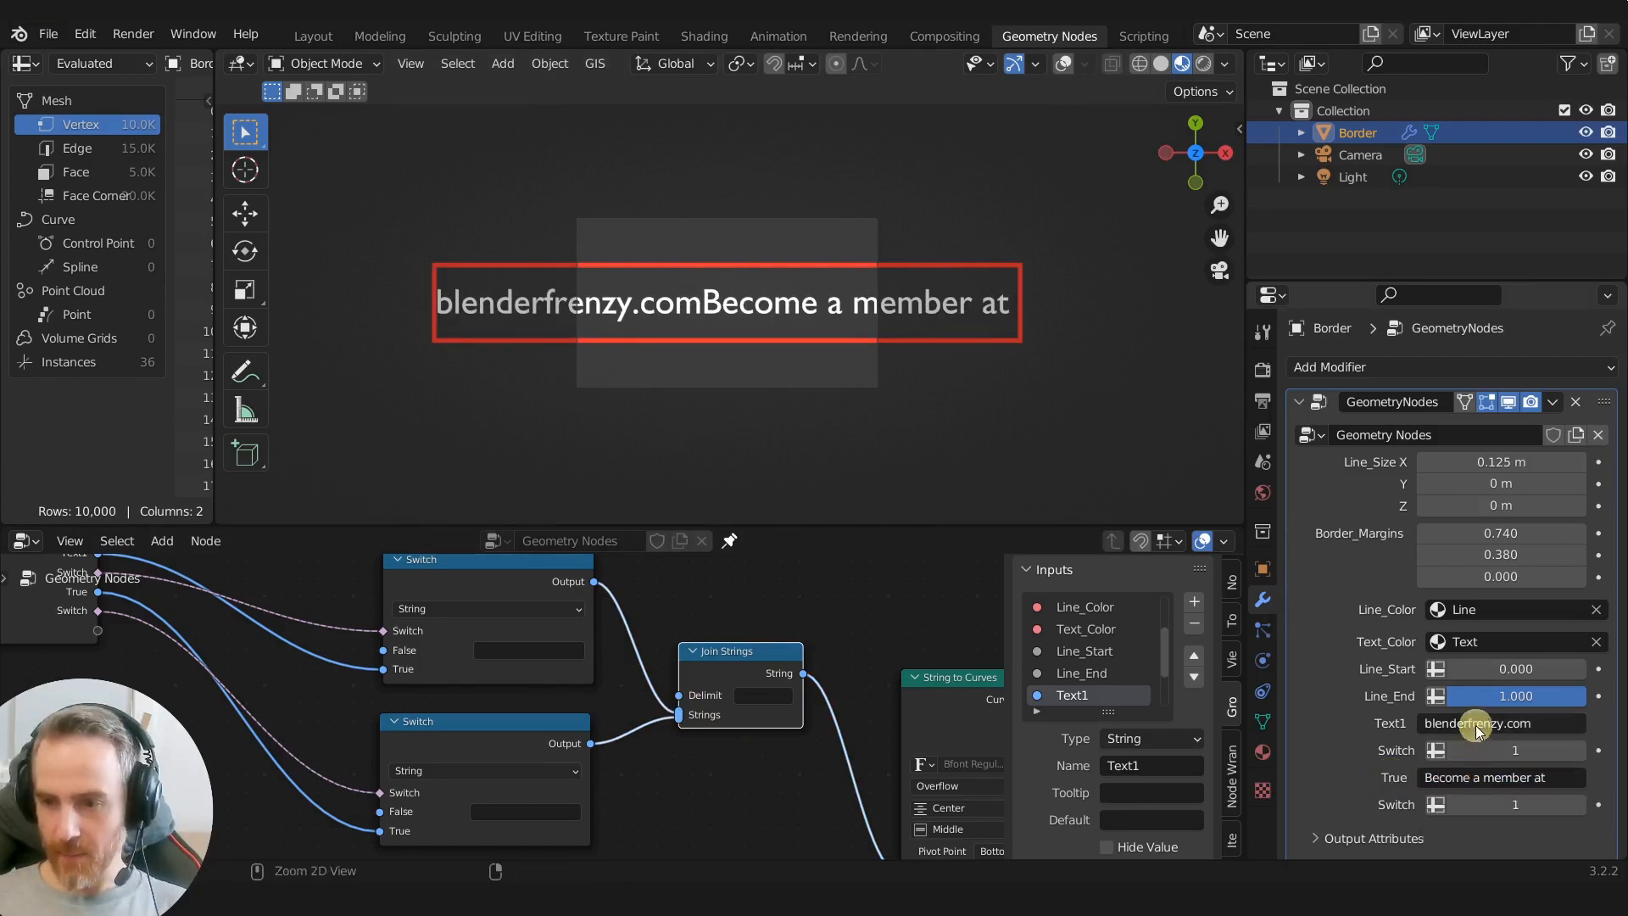
{"action": "type", "text": "Become a member at"}
{"action": "left_click", "coordinate": [1469, 777]}
{"action": "type", "text": "blen"}
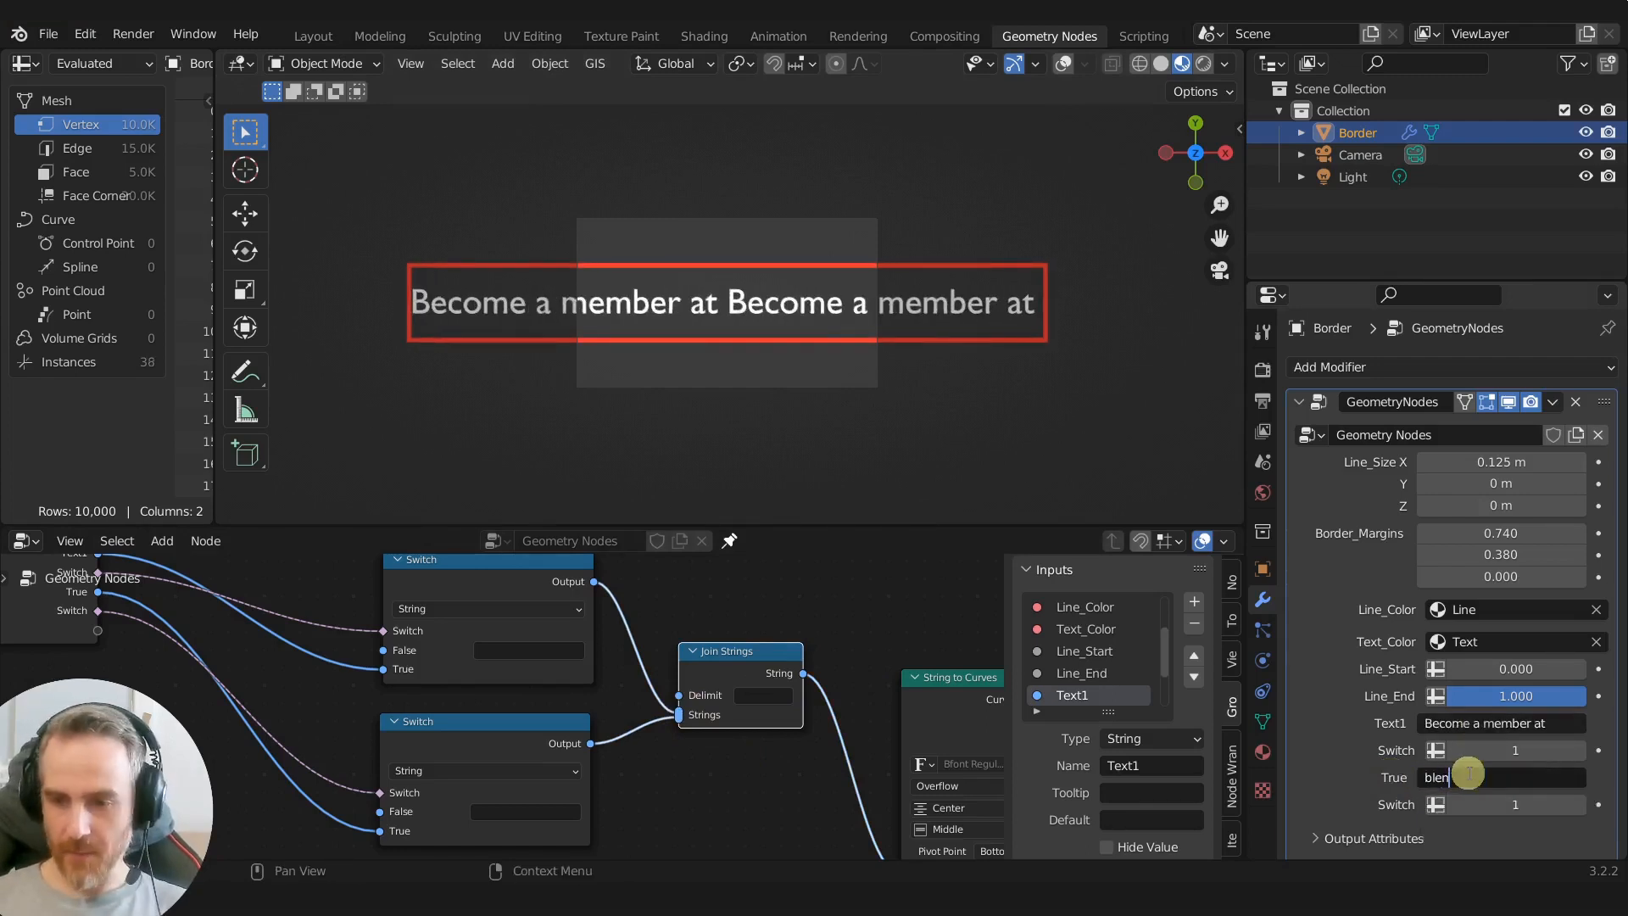
{"action": "type", "text": "derfenzy.co"}
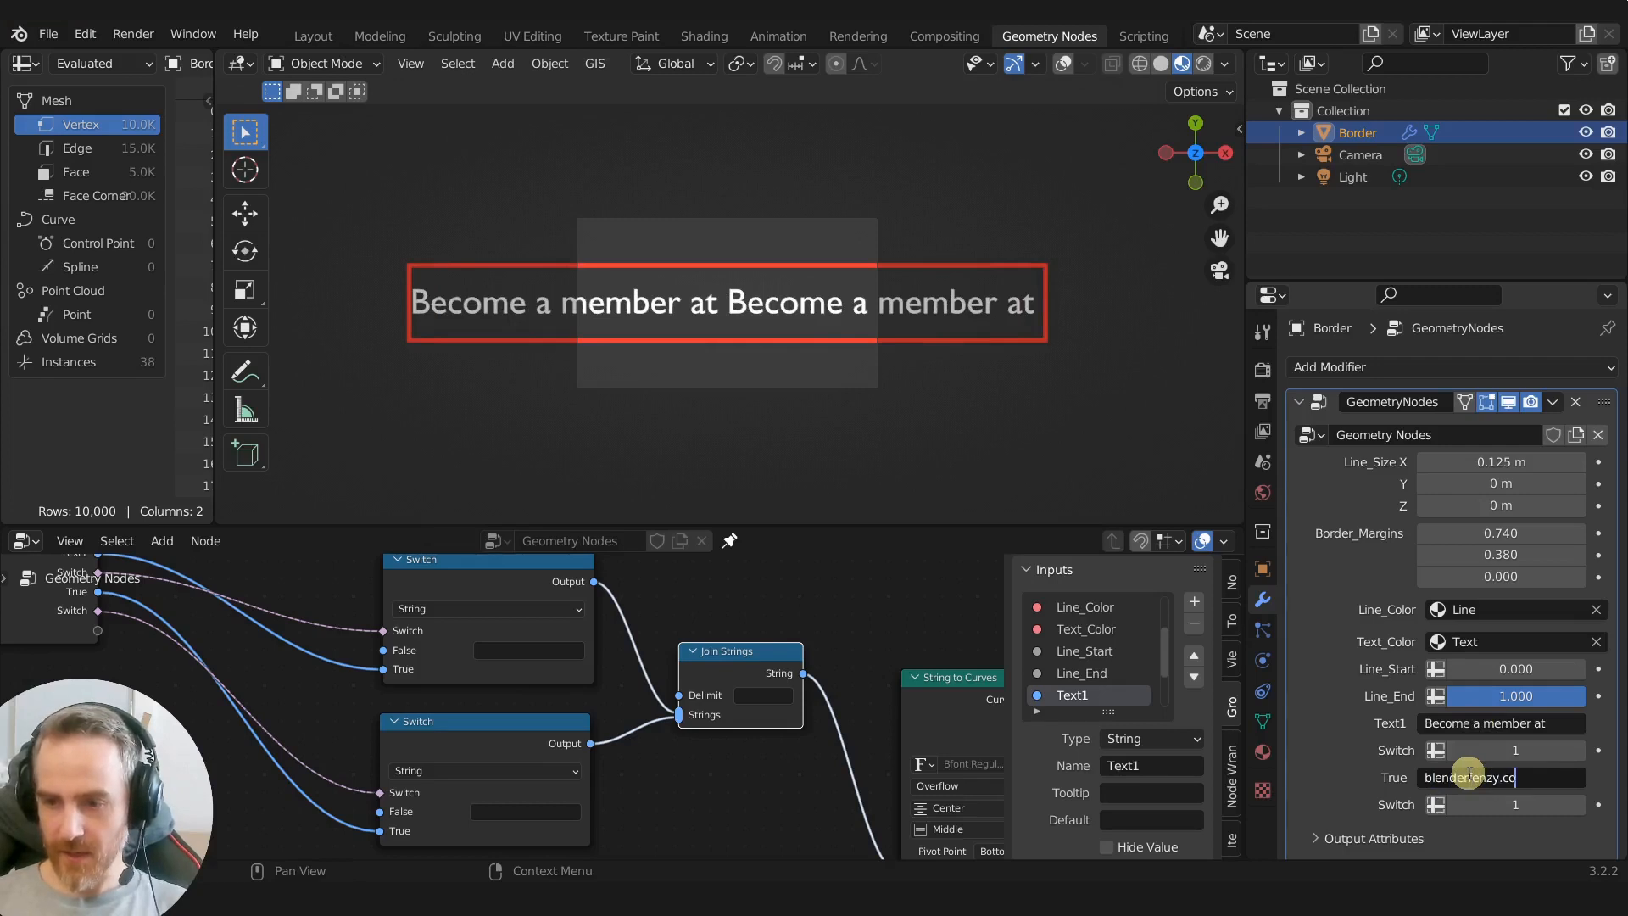
{"action": "type", "text": "m"}
{"action": "key", "text": "Return"}
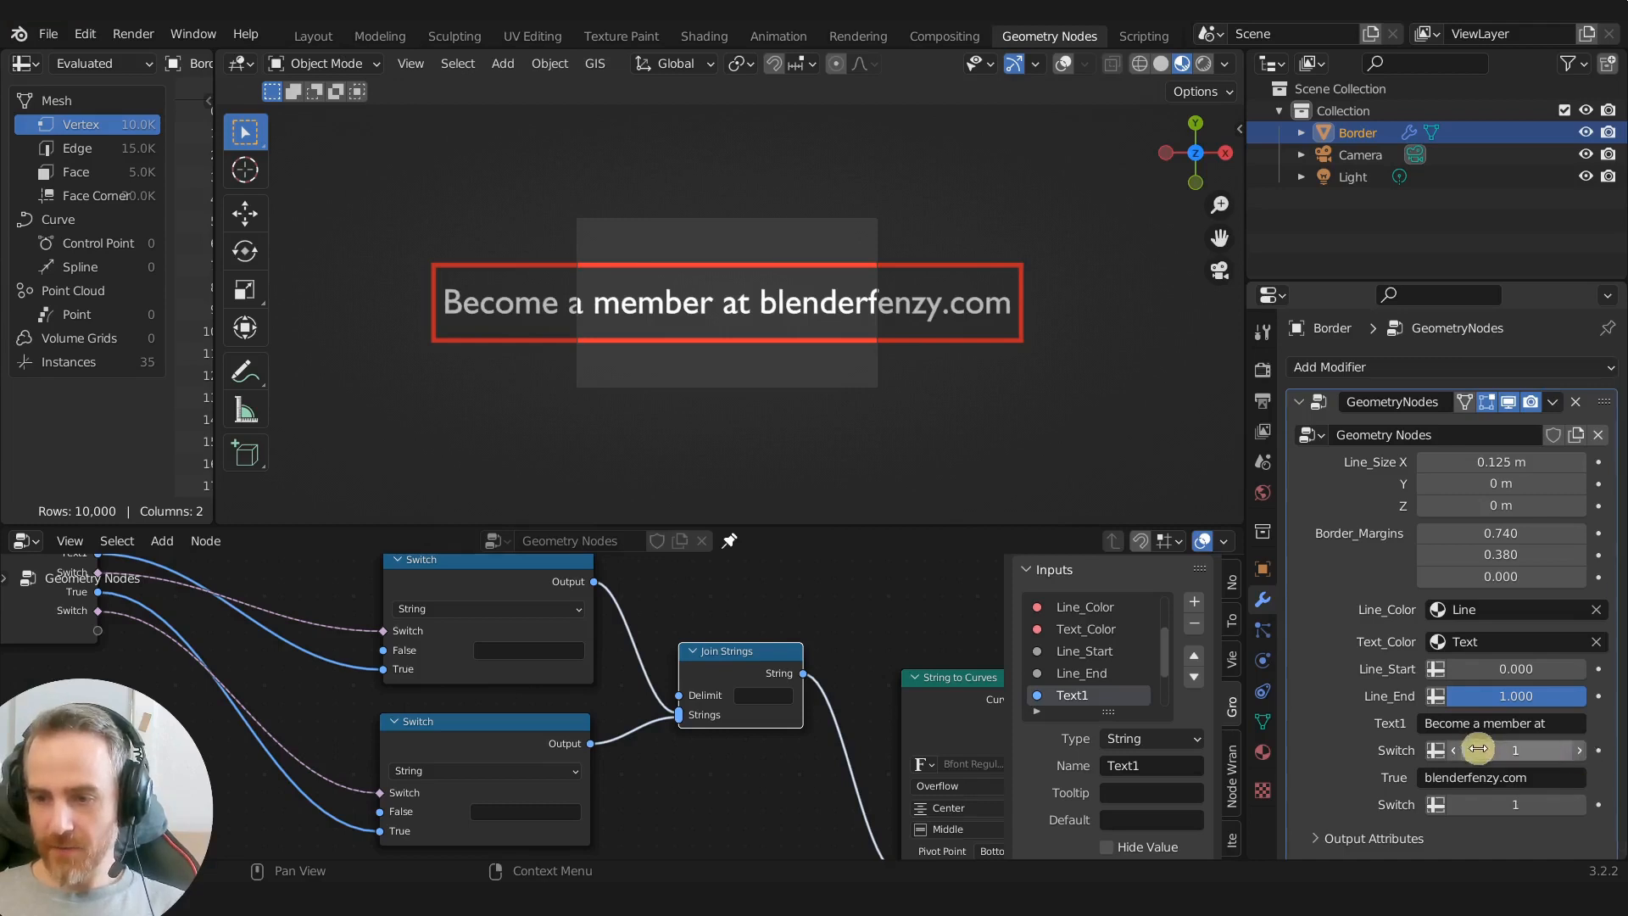
Step: Try keyframing the modifier's first Switch value, and remove the keyframe
{"action": "left_click", "coordinate": [1599, 751]}
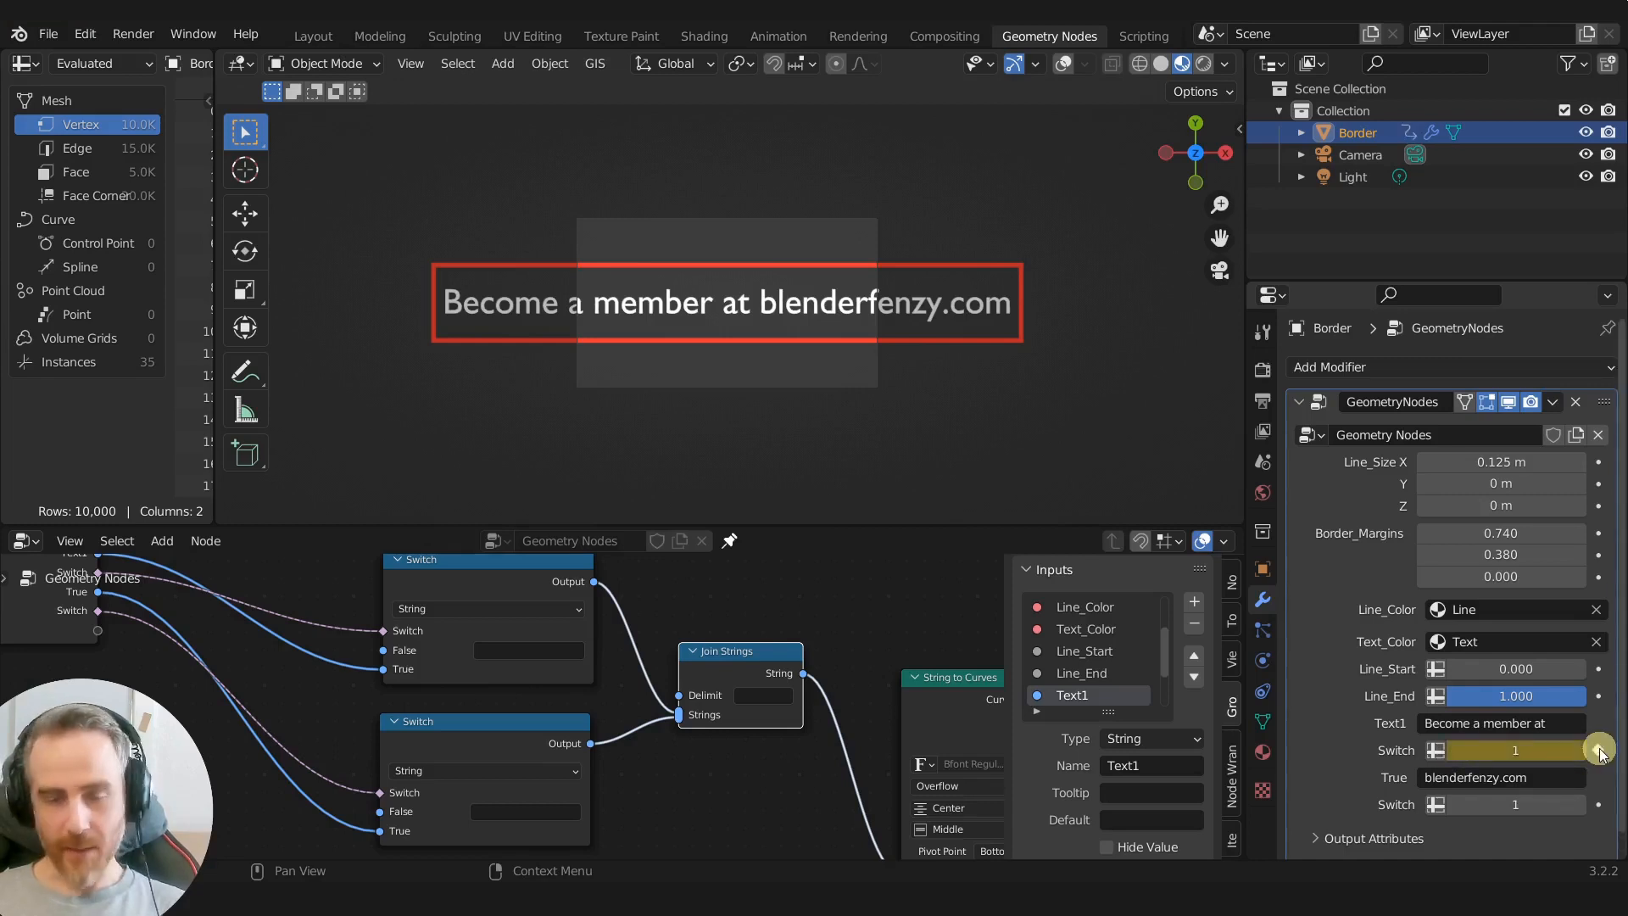
{"action": "left_click", "coordinate": [1599, 751]}
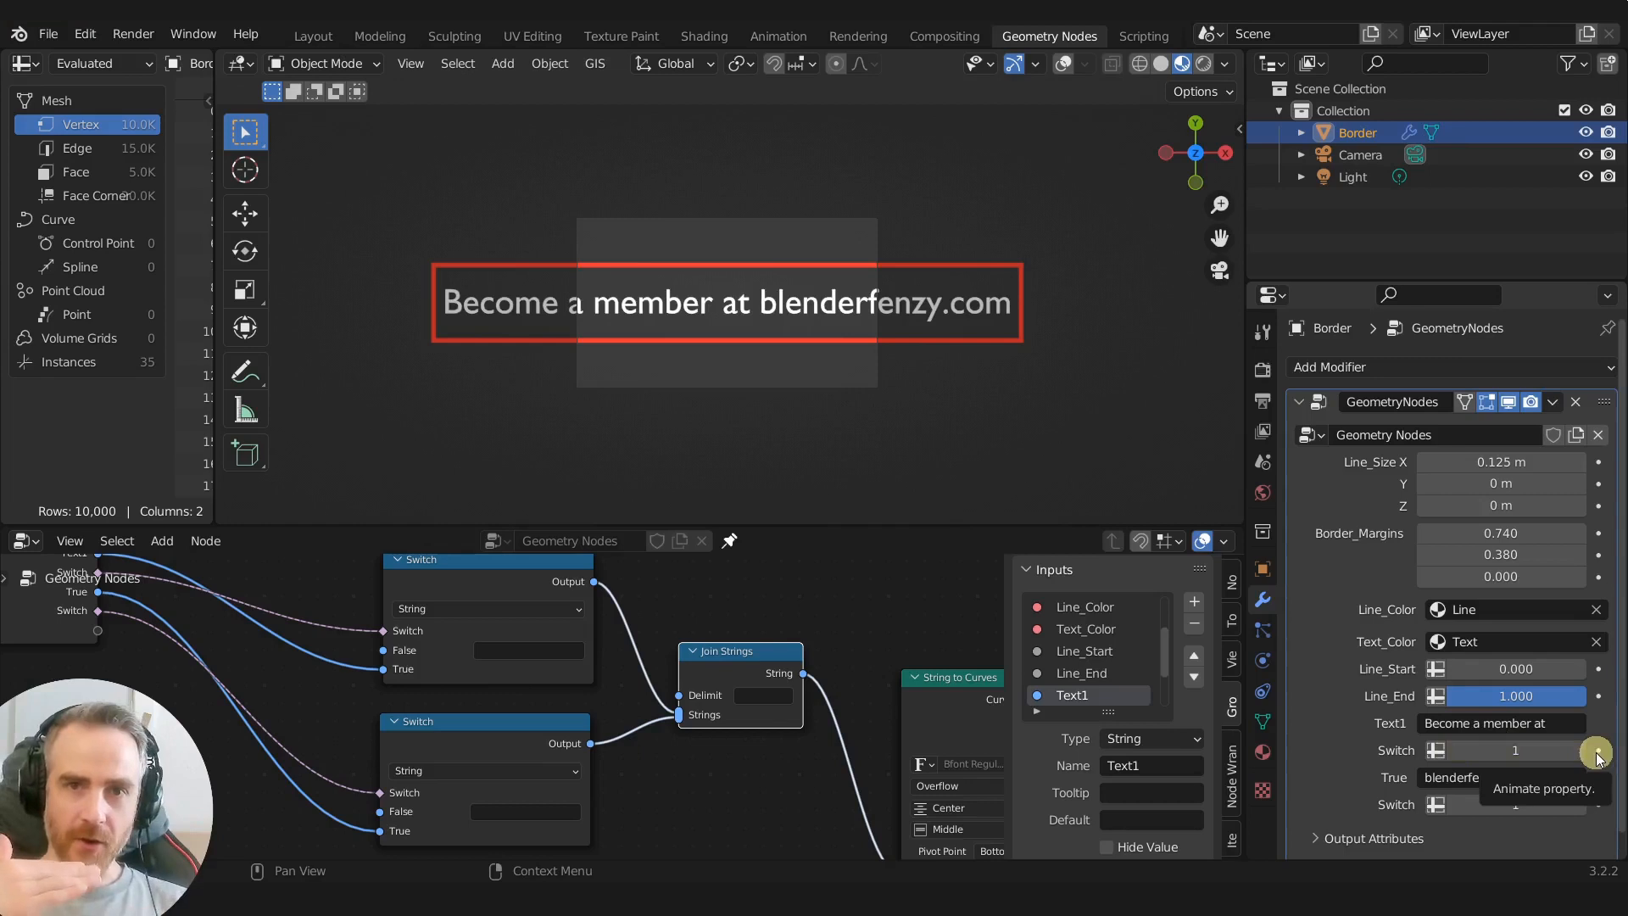
Step: Duplicate the pair of string Switch nodes twice and stack the four copies below the originals
{"action": "scroll", "coordinate": [593, 679], "scroll_direction": "down", "scroll_amount": 5}
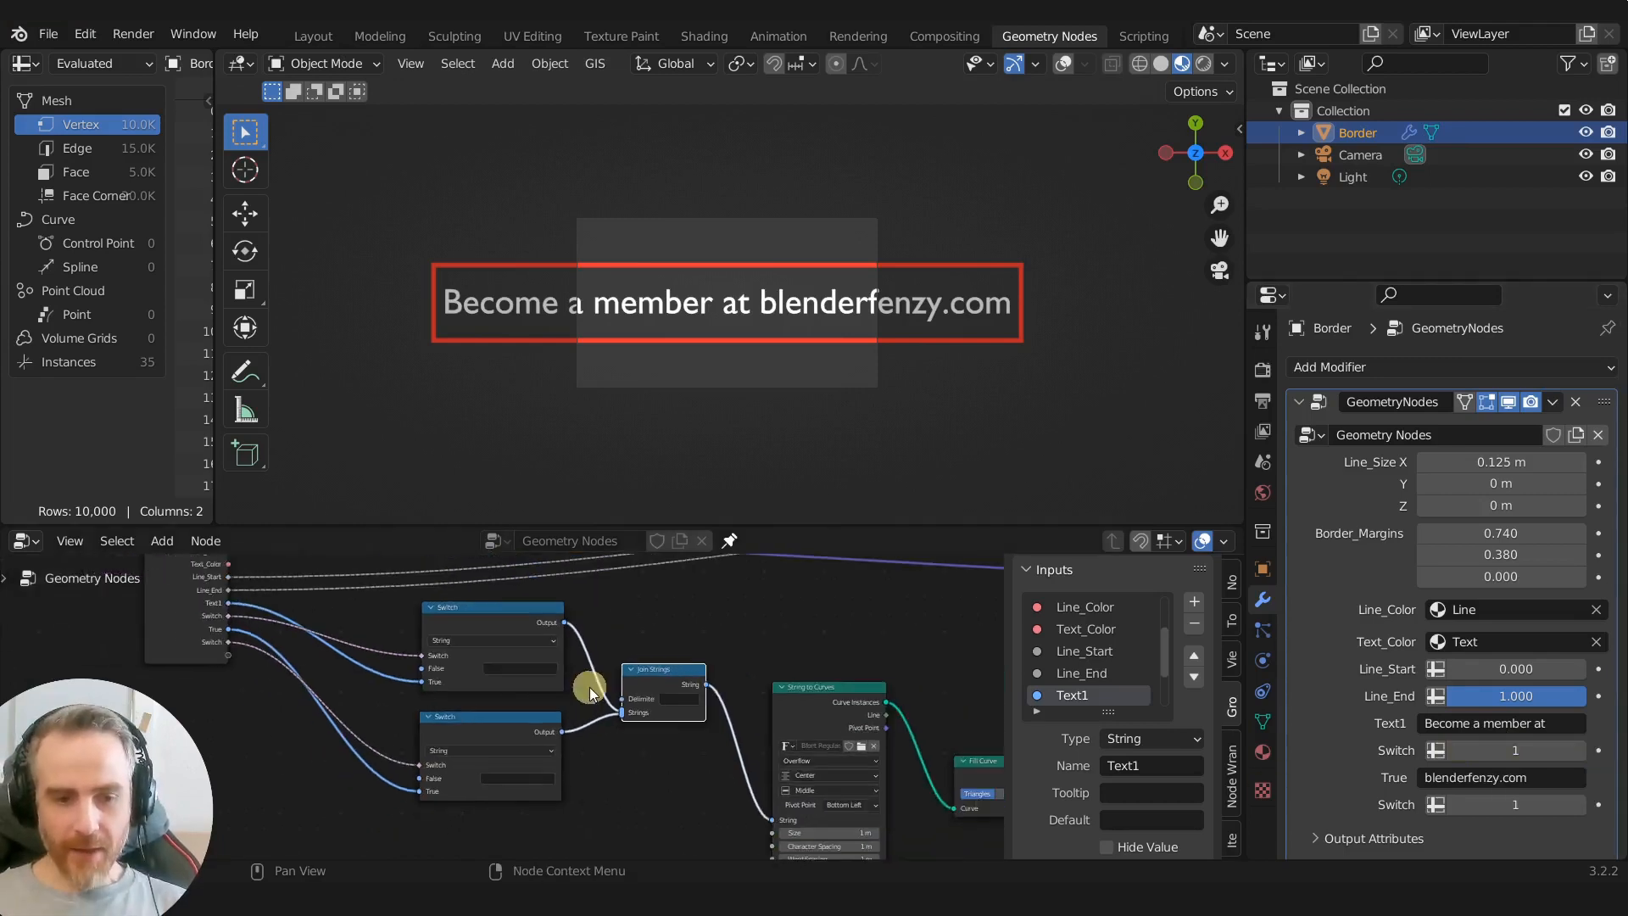
{"action": "left_click_drag", "start_coordinate": [444, 662], "coordinate": [555, 775]}
{"action": "middle_click_drag", "start_coordinate": [565, 772], "coordinate": [567, 738]}
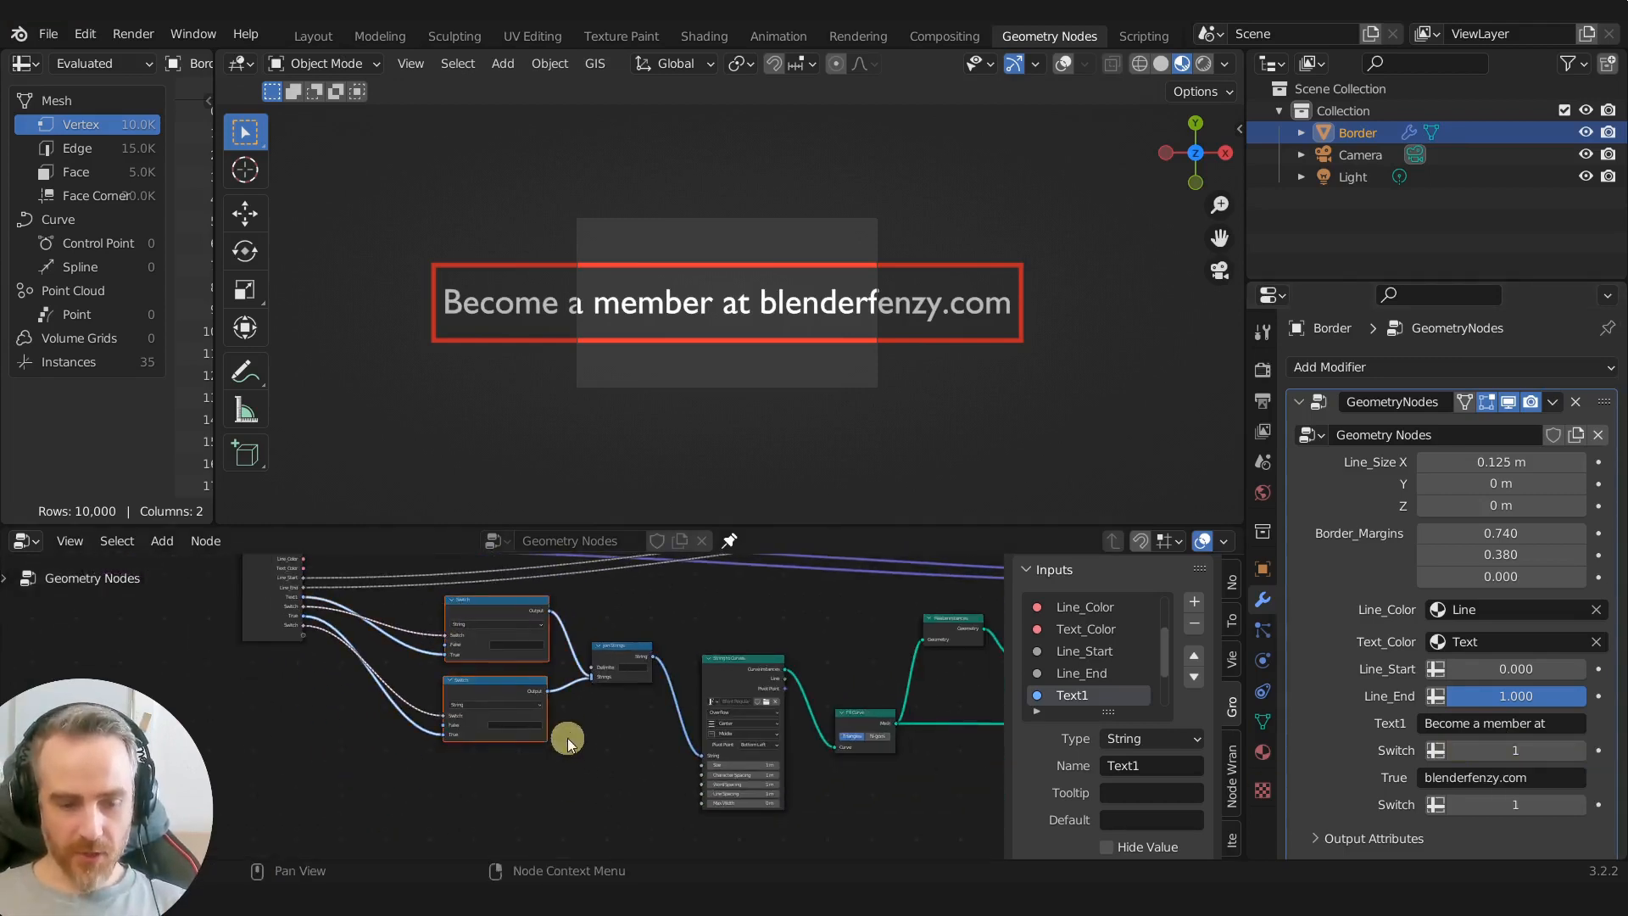
{"action": "key", "text": "shift+d"}
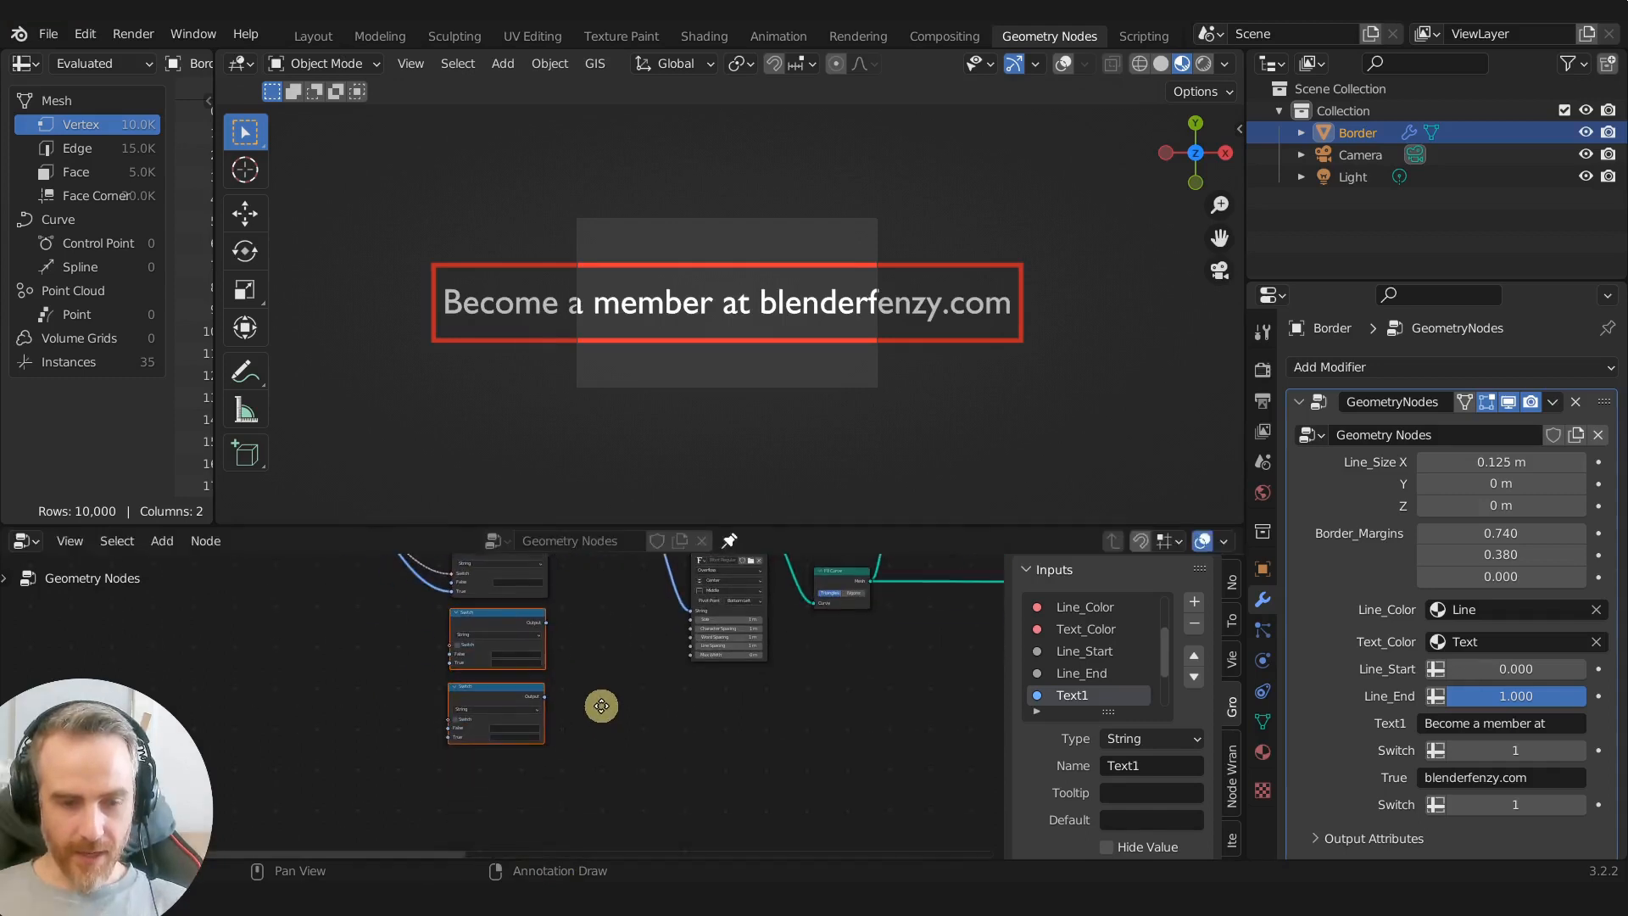
{"action": "left_click", "coordinate": [545, 758]}
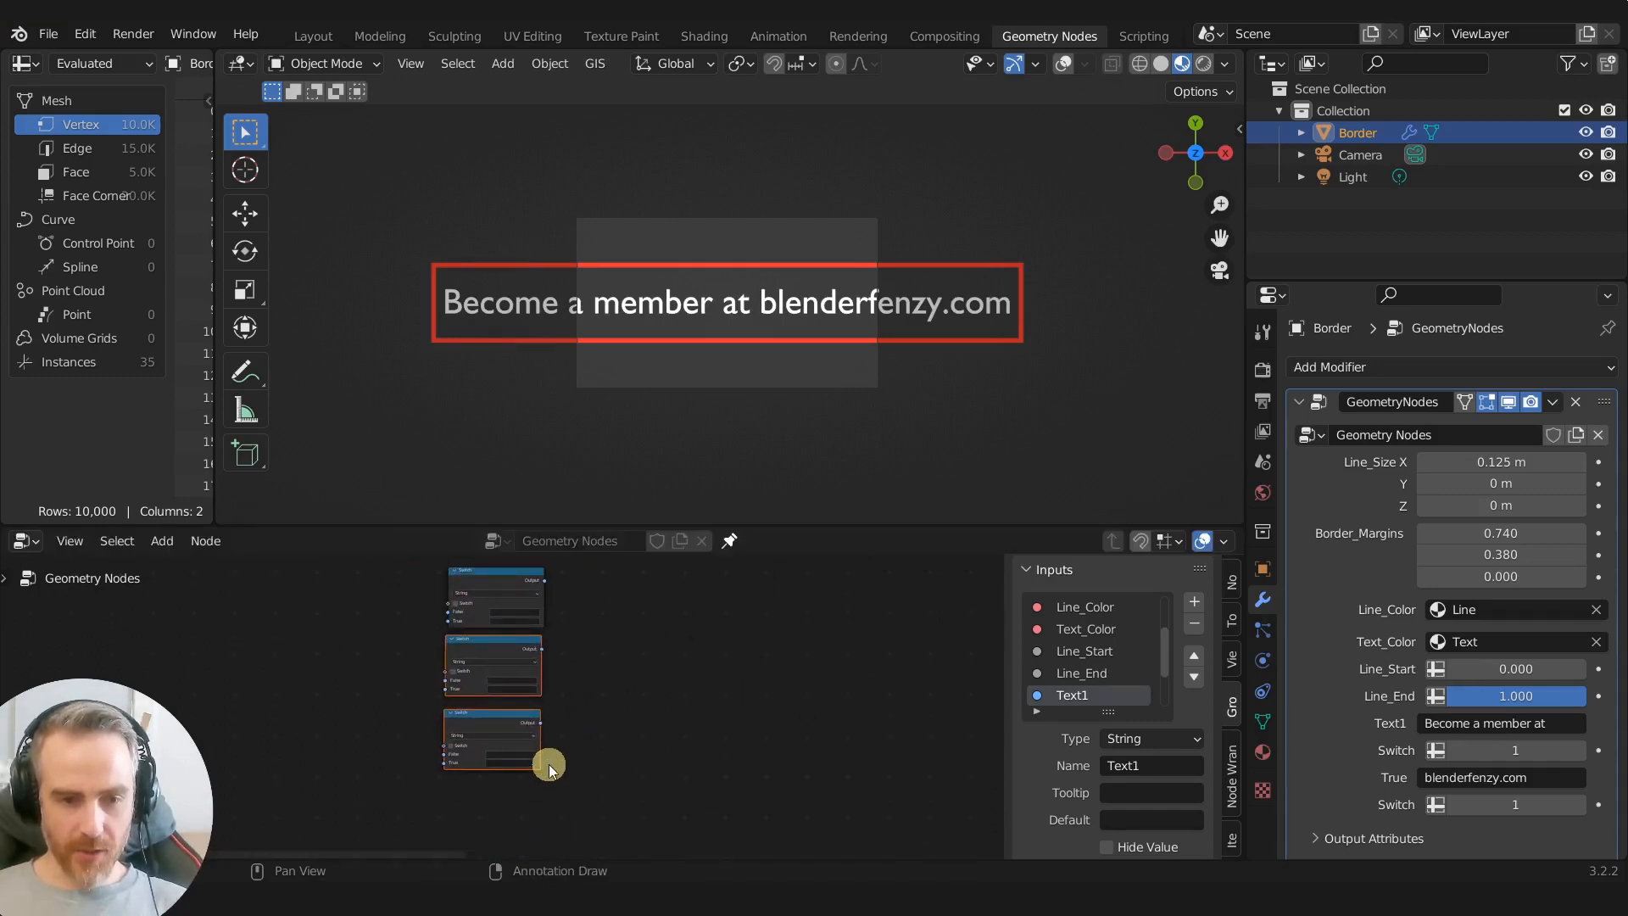
Step: Connect the outputs of the duplicated Switch nodes to the Join Strings node's Strings socket
{"action": "scroll", "coordinate": [521, 472], "scroll_direction": "up", "scroll_amount": 1}
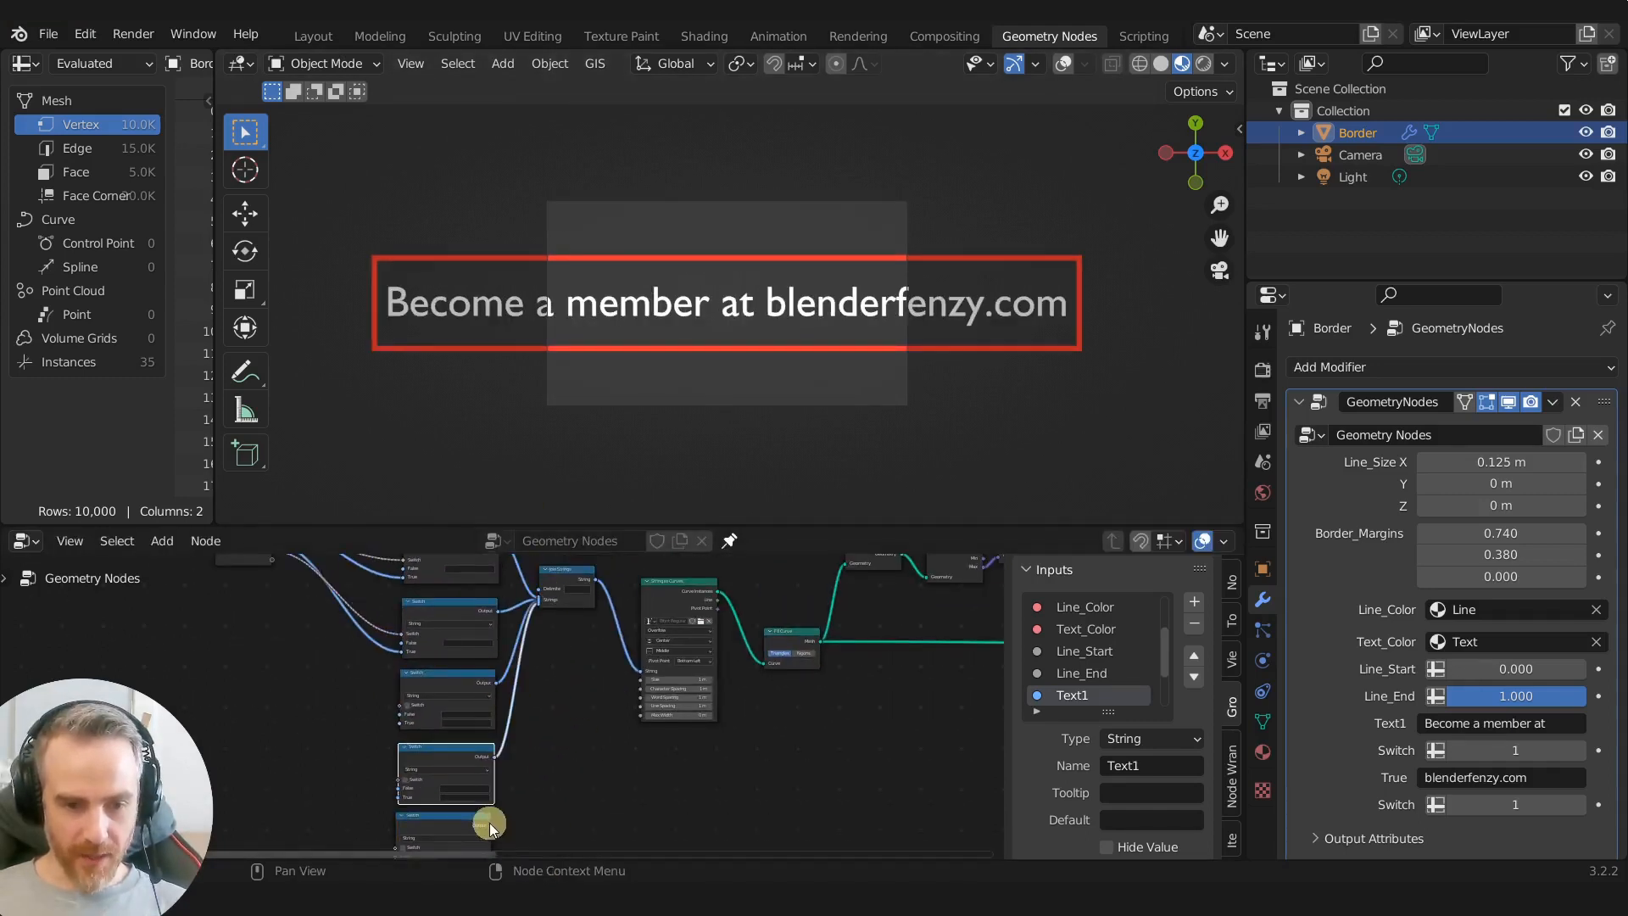
{"action": "left_click_drag", "start_coordinate": [491, 825], "coordinate": [539, 612]}
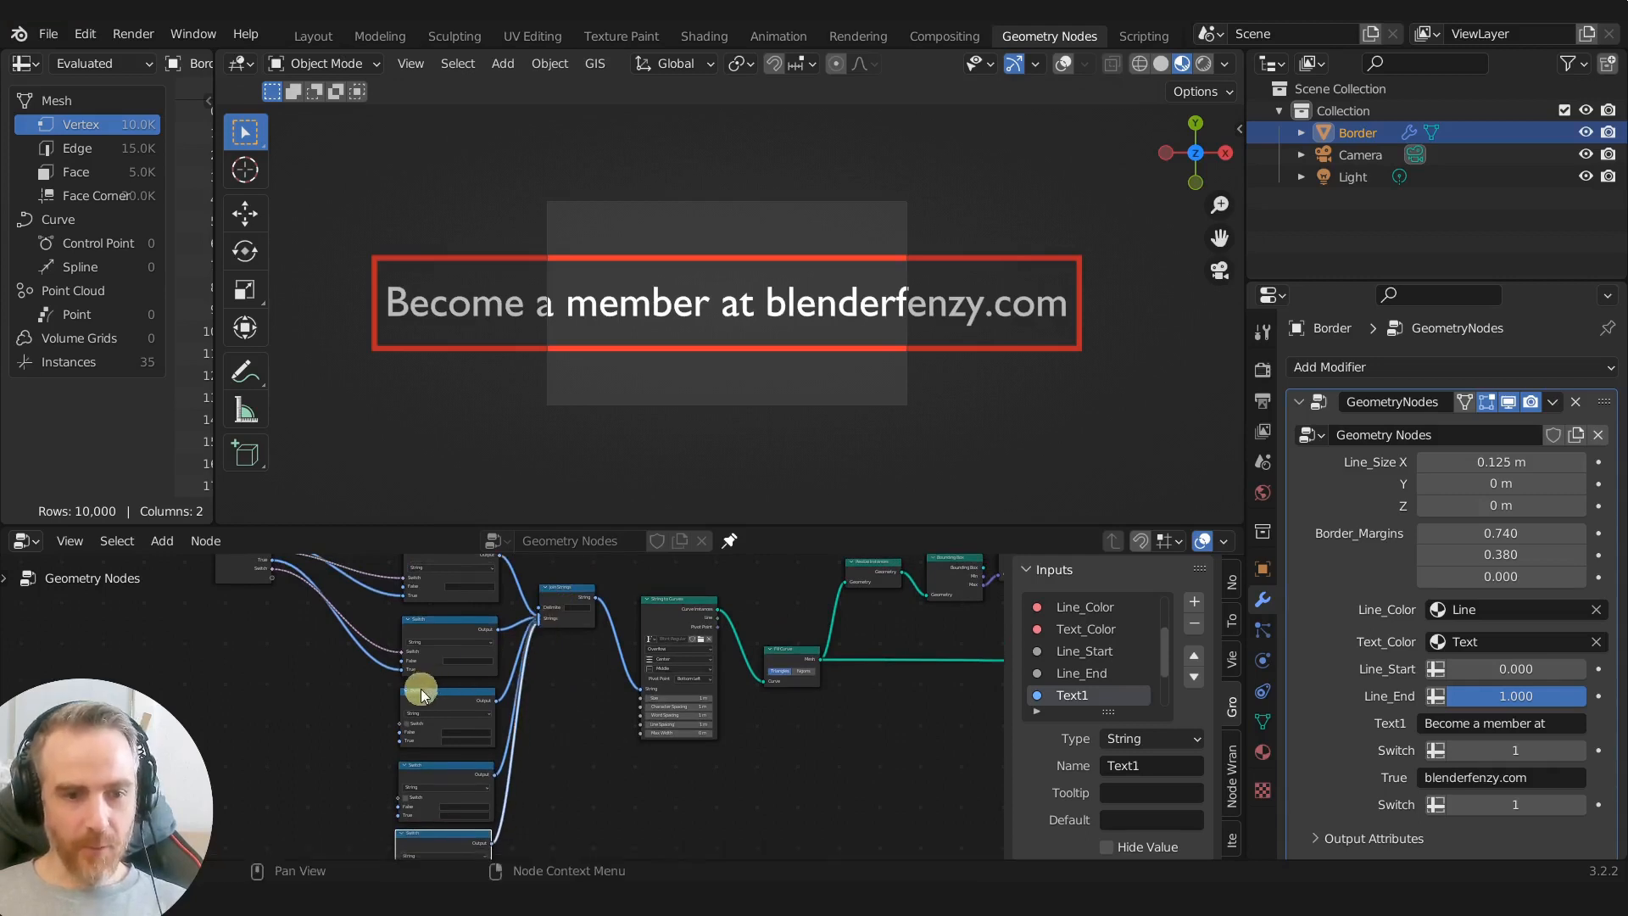
{"action": "scroll", "coordinate": [449, 720], "scroll_direction": "down", "scroll_amount": 1}
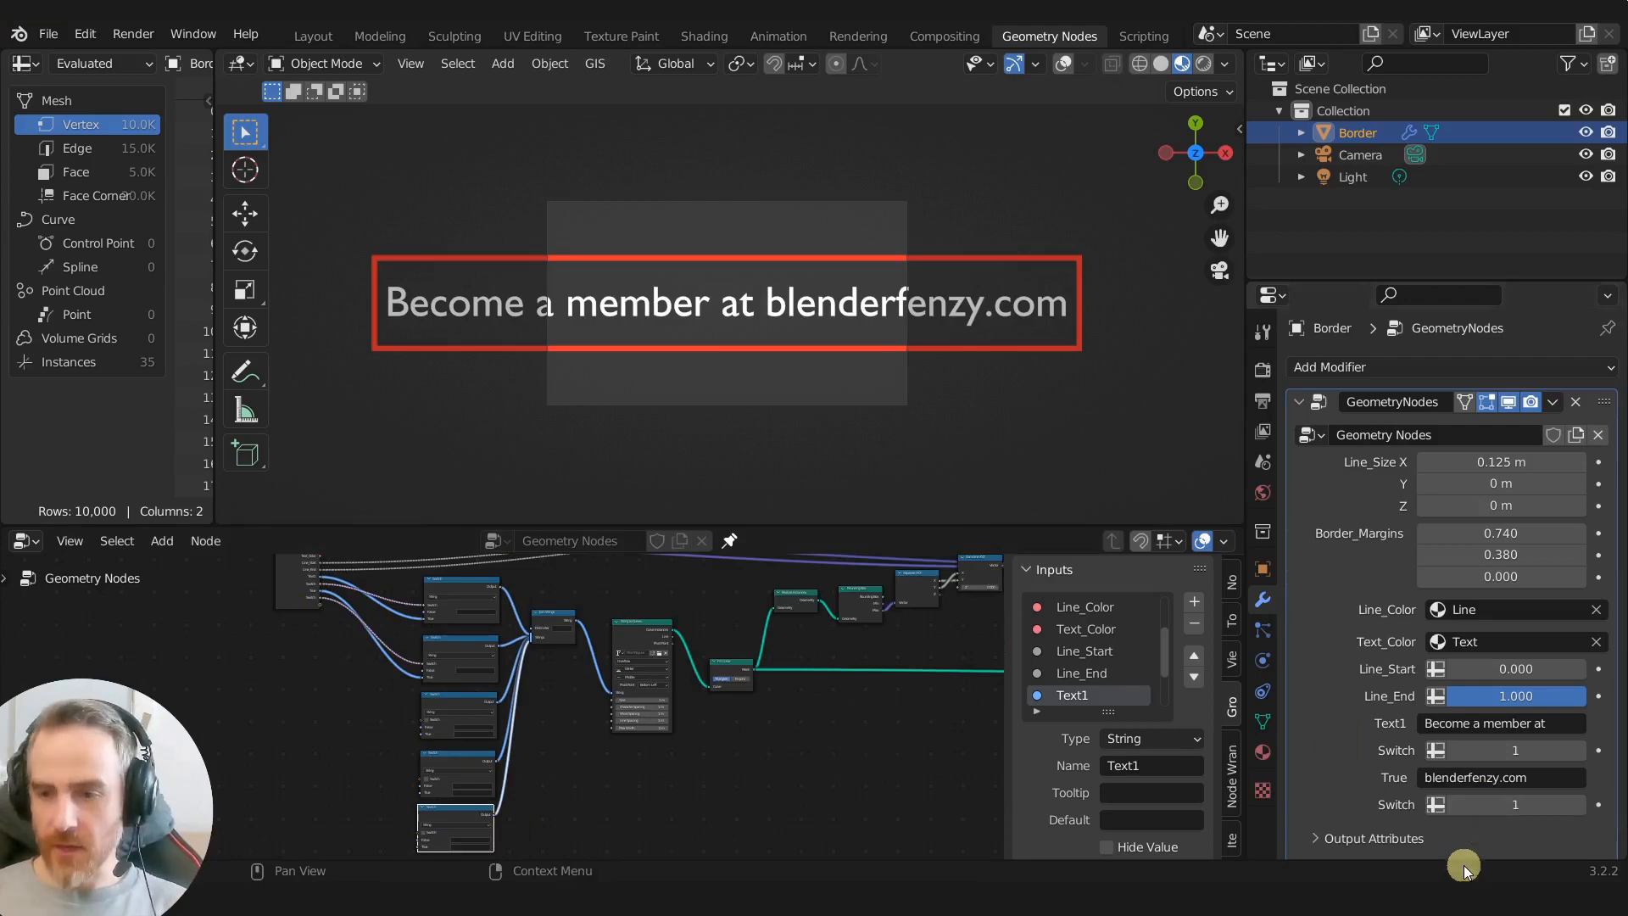
Step: Rename the group input True to Text2
{"action": "scroll", "coordinate": [1094, 683], "scroll_direction": "down", "scroll_amount": 2}
{"action": "left_click", "coordinate": [1075, 695]}
{"action": "double_click", "coordinate": [1076, 695]}
{"action": "type", "text": "Te"}
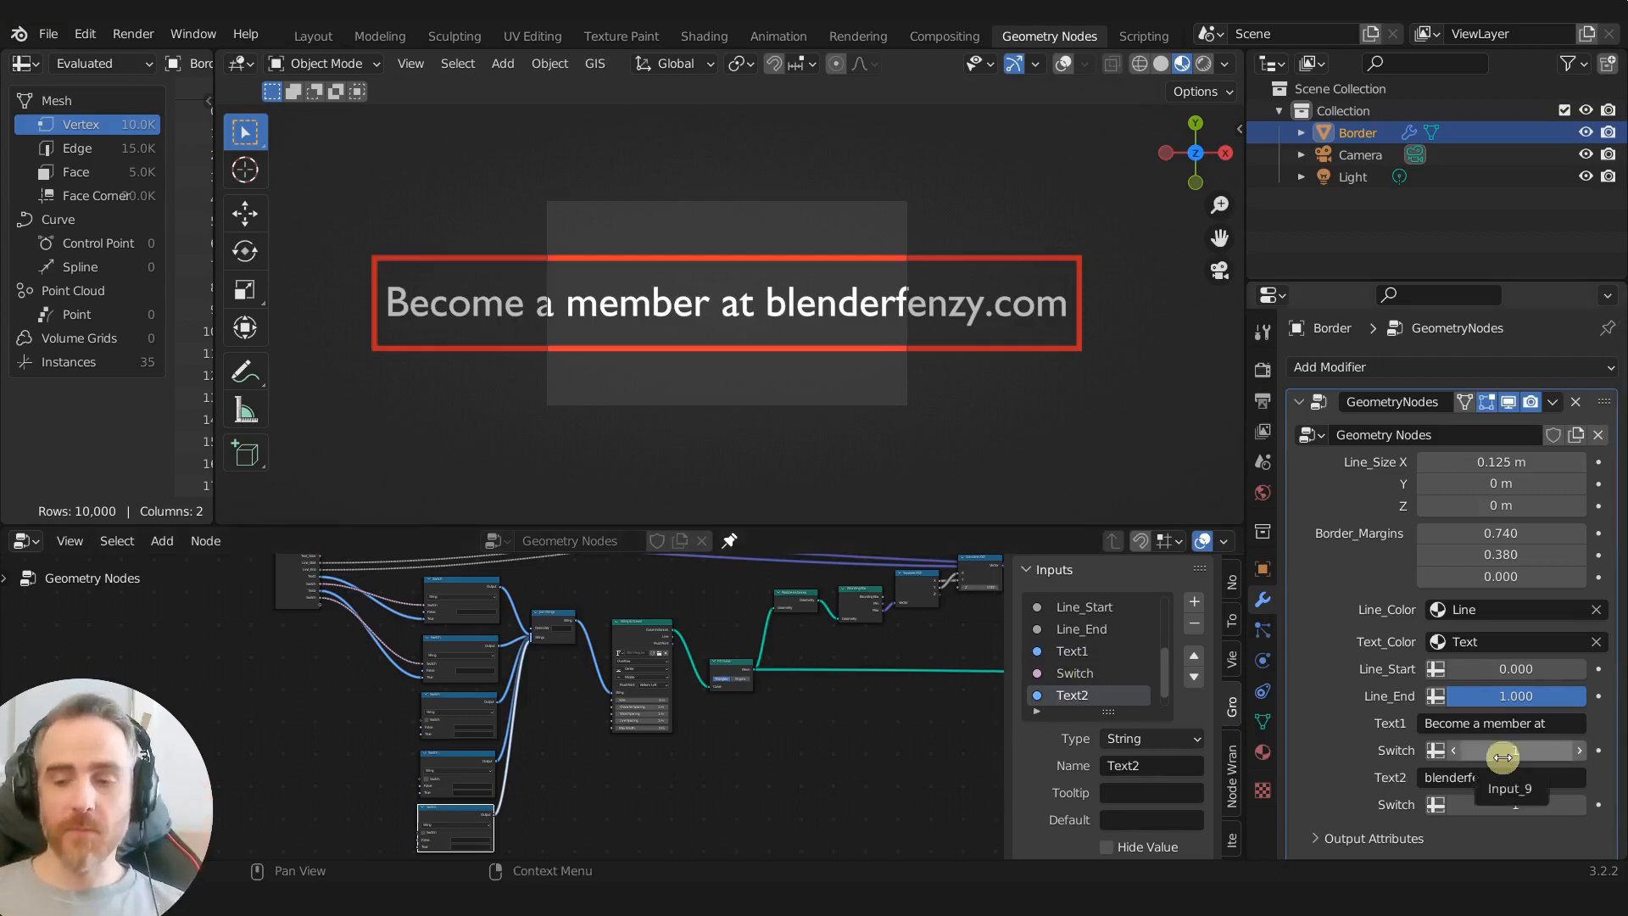
{"action": "scroll", "coordinate": [1503, 757], "scroll_direction": "down", "scroll_amount": 1}
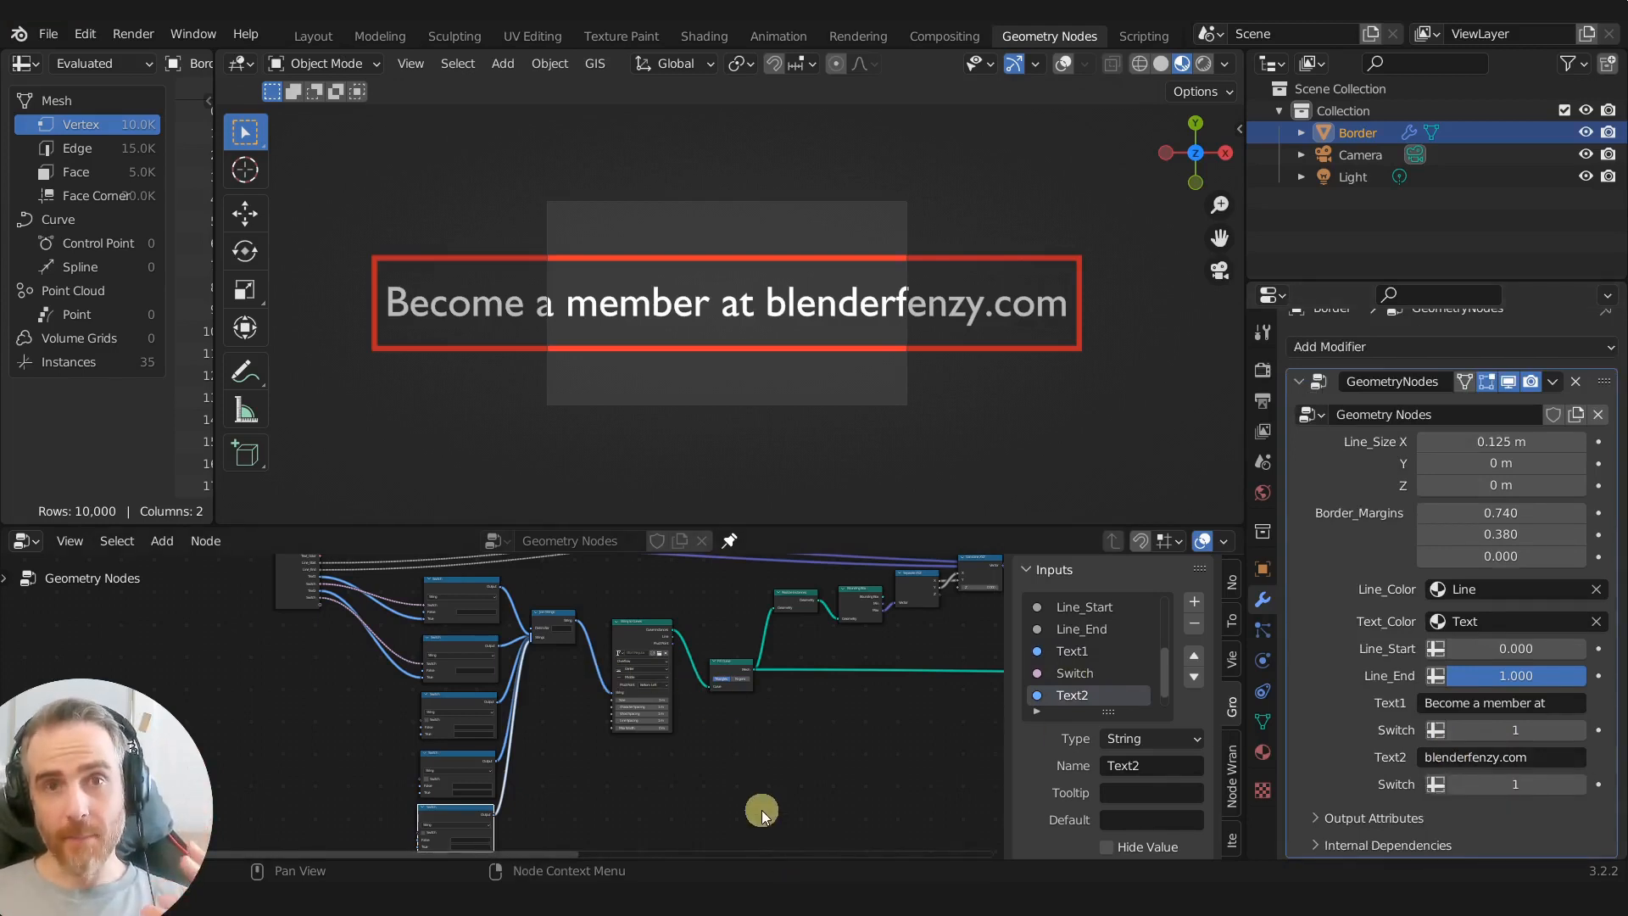
{"action": "scroll", "coordinate": [787, 756], "scroll_direction": "down", "scroll_amount": 5}
{"action": "scroll", "coordinate": [573, 751], "scroll_direction": "down", "scroll_amount": 2}
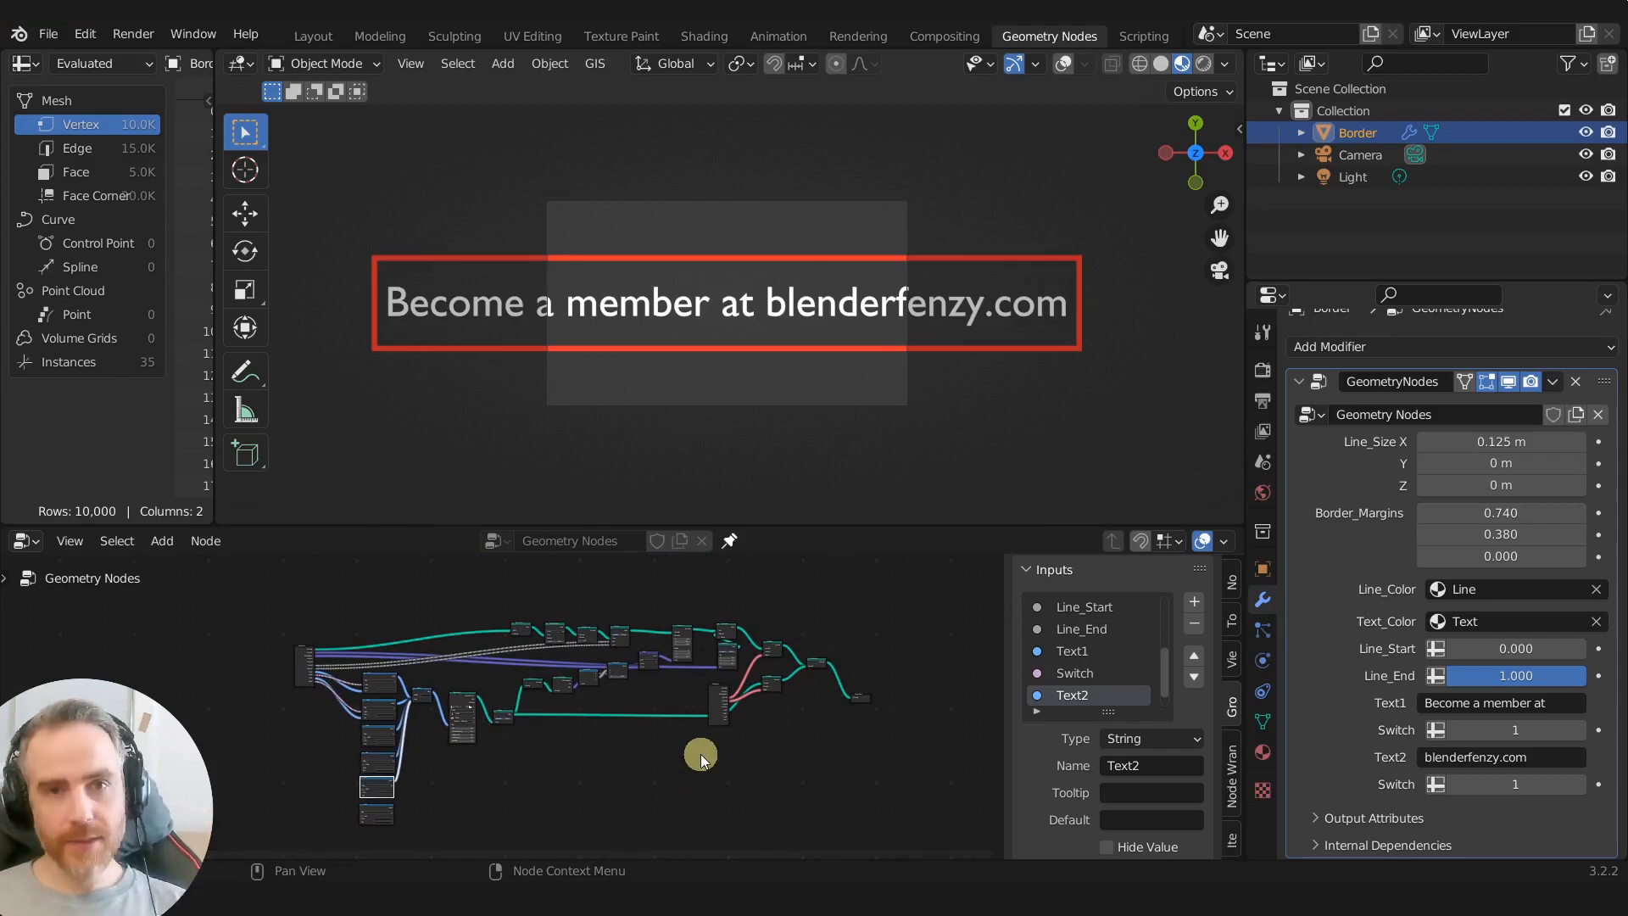
{"action": "left_click", "coordinate": [1468, 703]}
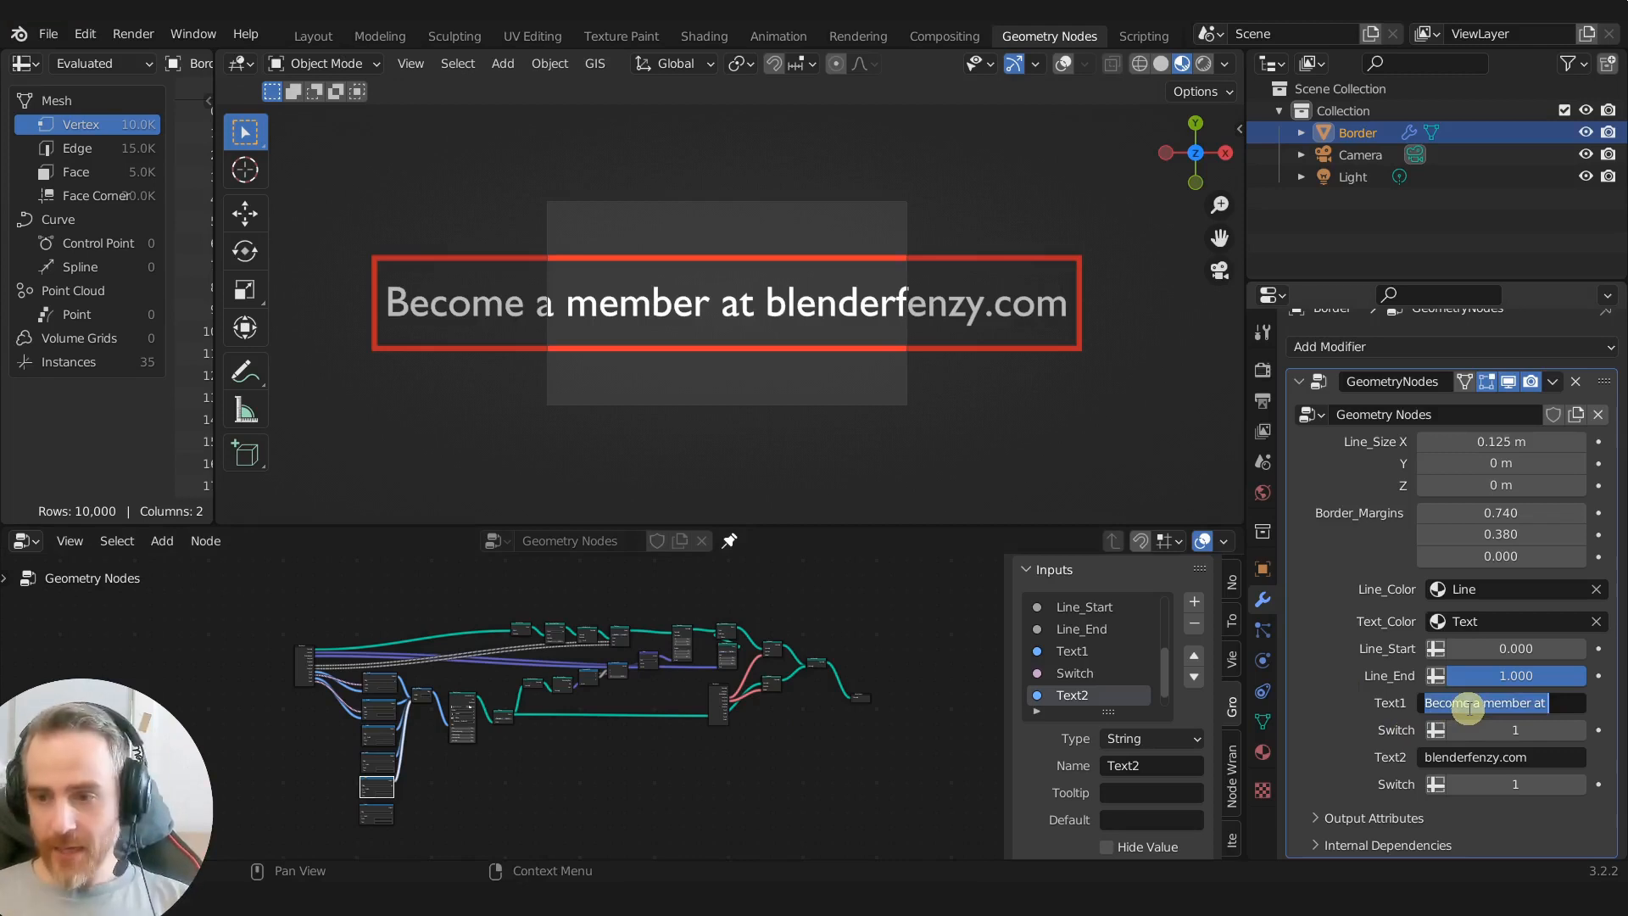
{"action": "key", "text": "Return"}
Step: Set the modifier's Line_Size X to 0.215 m and adjust the first two Border_Margins values to reshape the frame around the text
{"action": "scroll", "coordinate": [1458, 488], "scroll_direction": "up", "scroll_amount": 1}
{"action": "mouse_move", "coordinate": [1482, 472]}
{"action": "left_mouse_down"}
{"action": "mouse_move", "coordinate": [1509, 465]}
{"action": "mouse_move", "coordinate": [1493, 465]}
{"action": "left_mouse_up"}
{"action": "mouse_move", "coordinate": [1488, 531]}
{"action": "left_mouse_down"}
{"action": "mouse_move", "coordinate": [1524, 560]}
{"action": "mouse_move", "coordinate": [1483, 549]}
{"action": "left_mouse_up"}
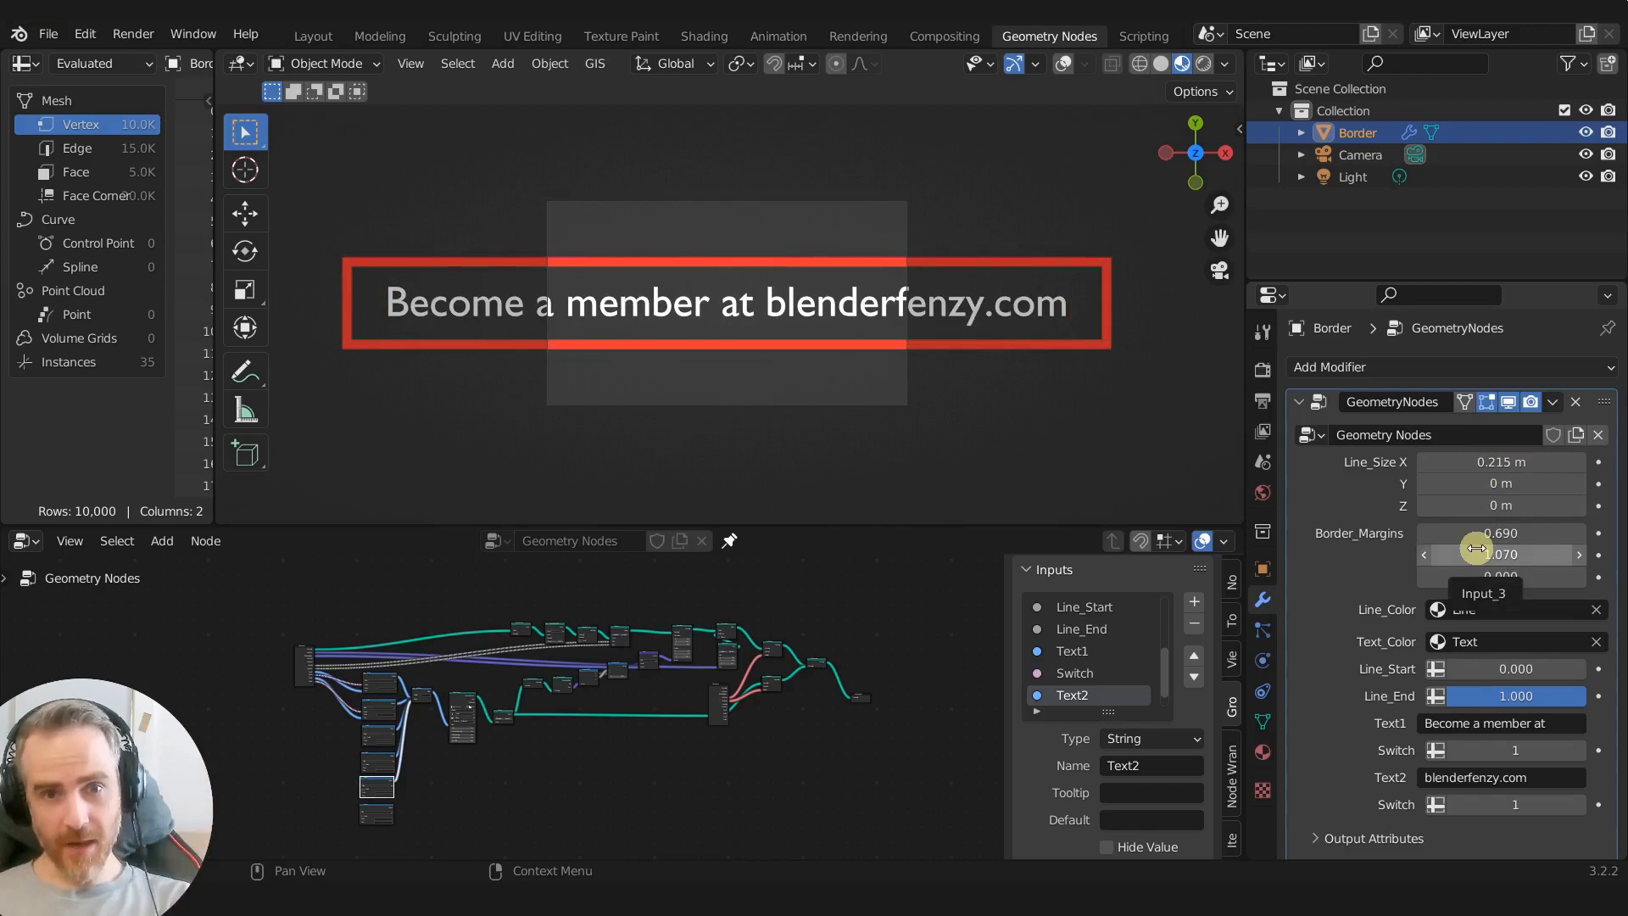
Step: Adjust the emission color of the Text material
{"action": "left_click", "coordinate": [1262, 751]}
{"action": "left_click", "coordinate": [1503, 679]}
{"action": "mouse_move", "coordinate": [1490, 465]}
{"action": "left_mouse_down"}
{"action": "mouse_move", "coordinate": [1505, 493]}
{"action": "mouse_move", "coordinate": [1484, 456]}
{"action": "left_mouse_up"}
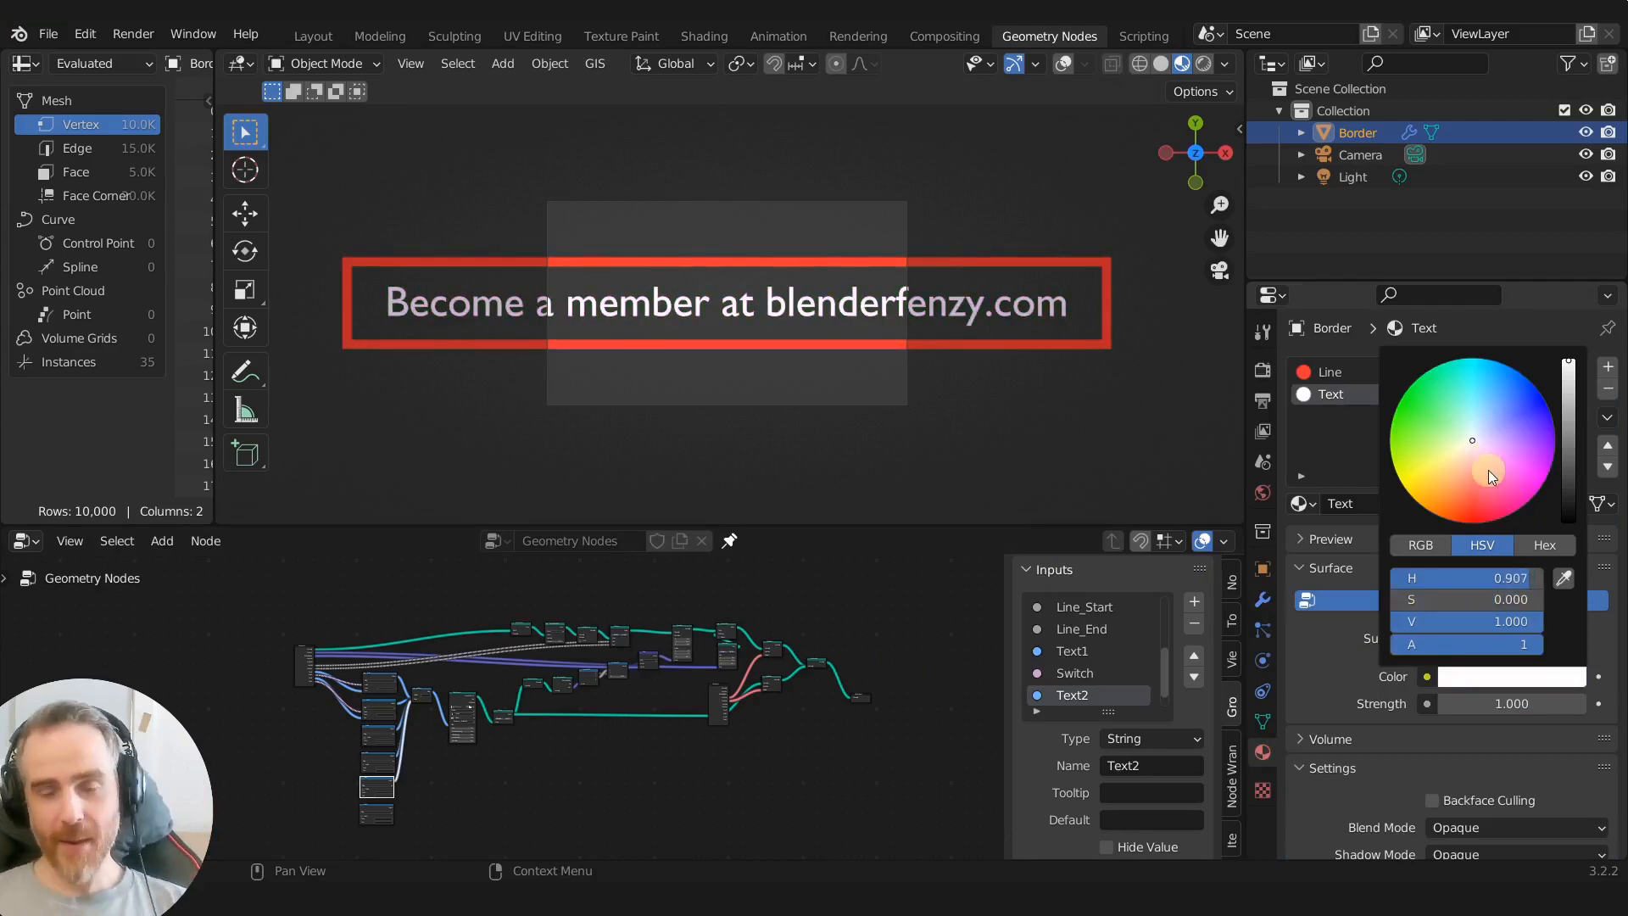